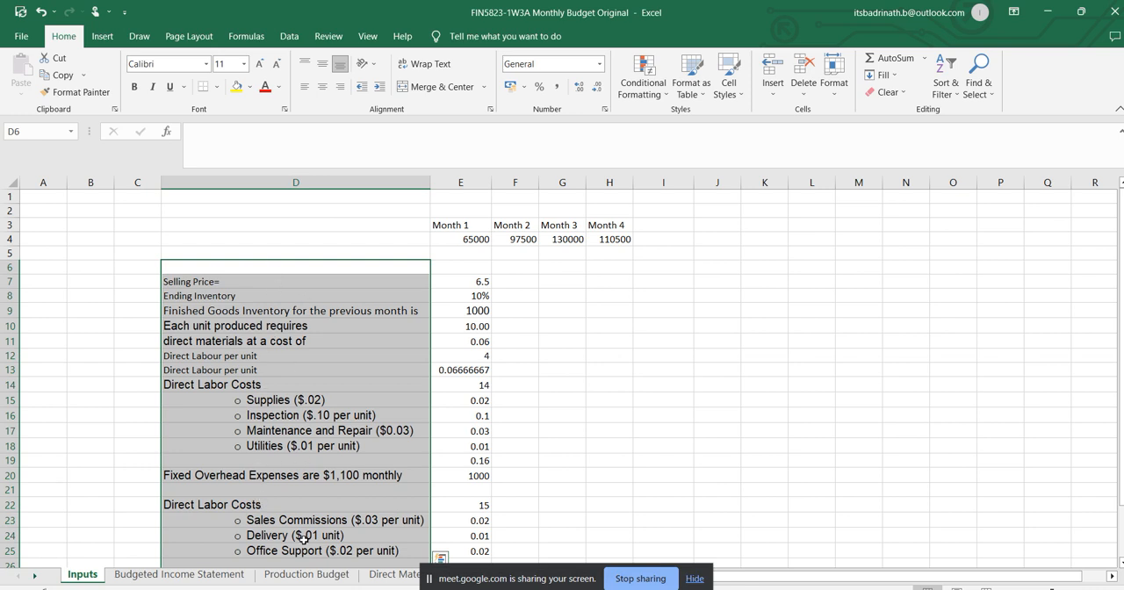
Switch to the FIN-5823 Monthly Budgeting document in Word and skim the assignment's budgeting and analysis instructions.
{"action": "left_click", "coordinate": [446, 225]}
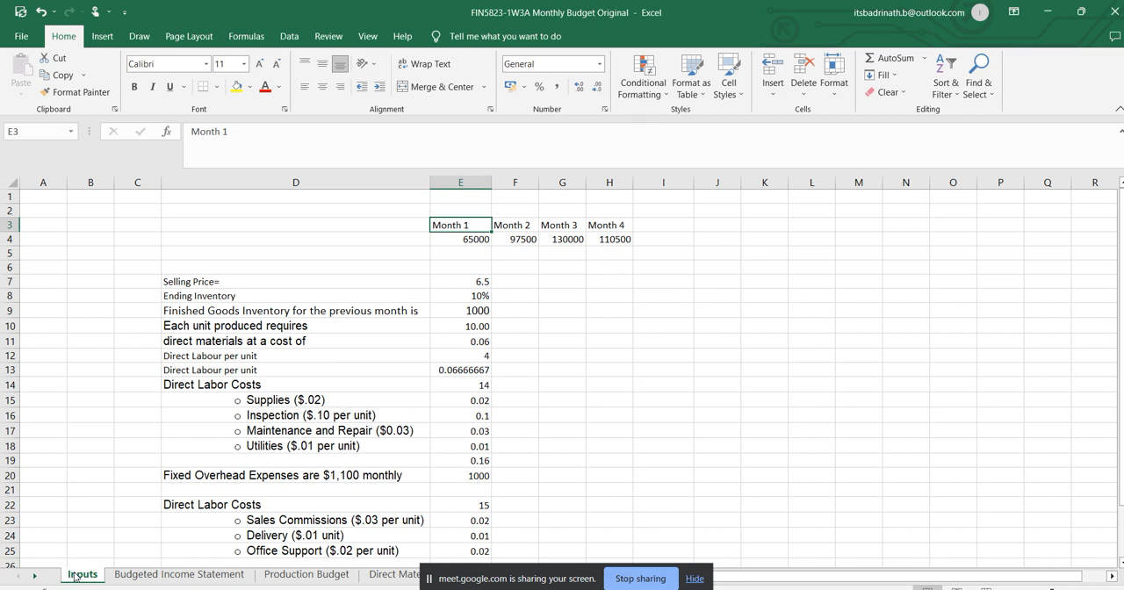
{"action": "key", "text": "alt+Tab"}
{"action": "key", "text": "alt+Tab"}
{"action": "key", "text": "alt+Tab"}
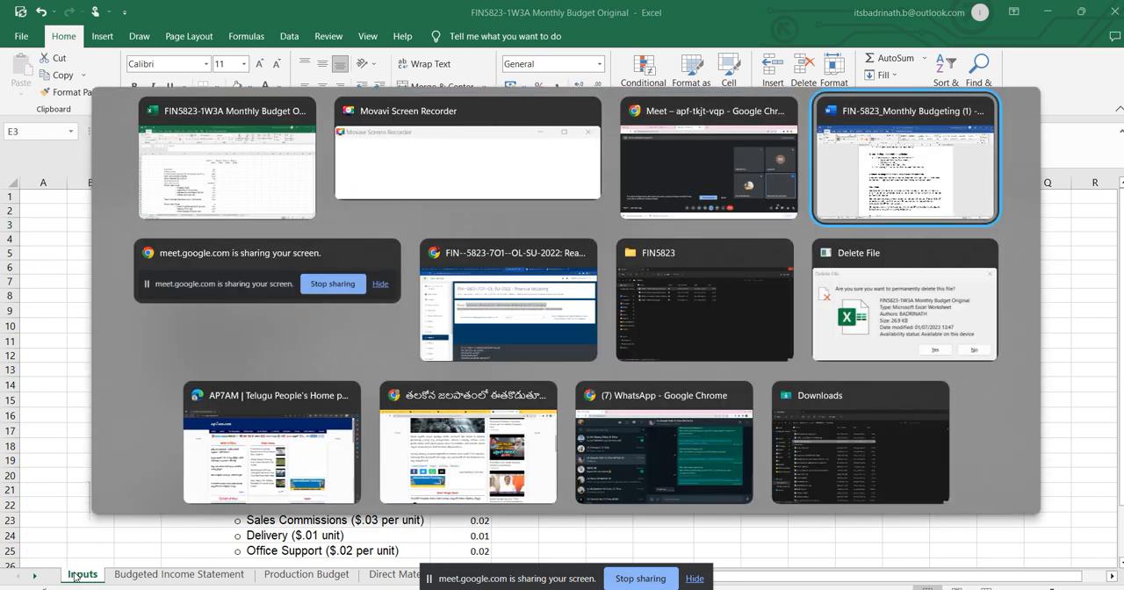
{"action": "scroll", "coordinate": [532, 263], "scroll_direction": "down", "scroll_amount": 4}
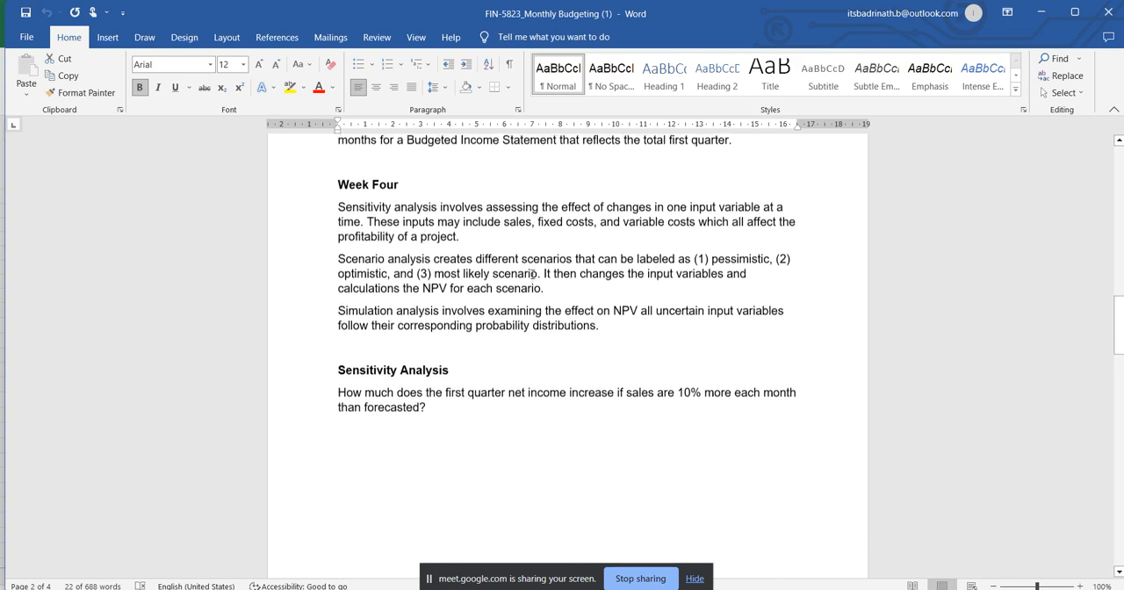
{"action": "scroll", "coordinate": [531, 277], "scroll_direction": "up", "scroll_amount": 5}
{"action": "scroll", "coordinate": [531, 277], "scroll_direction": "up", "scroll_amount": 15}
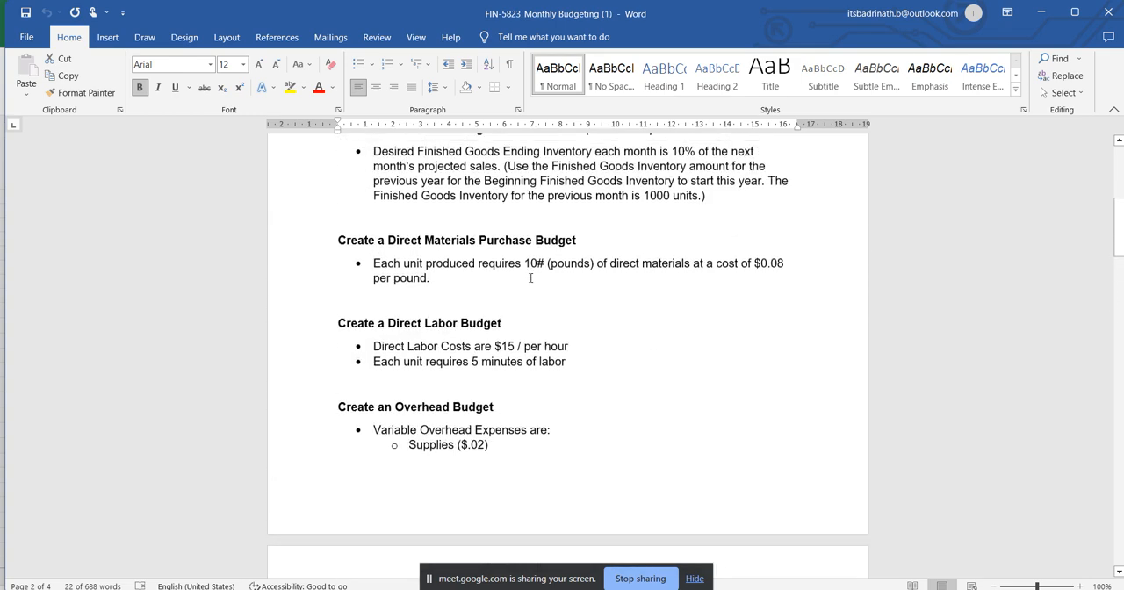
{"action": "scroll", "coordinate": [530, 268], "scroll_direction": "up", "scroll_amount": 3}
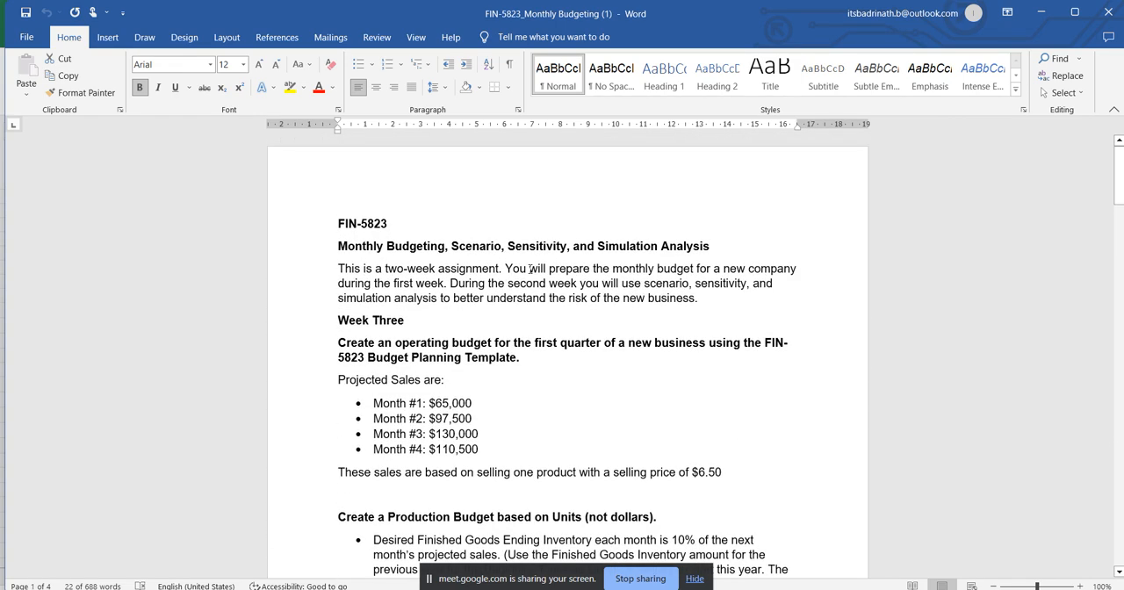
{"action": "scroll", "coordinate": [530, 405], "scroll_direction": "down", "scroll_amount": 1}
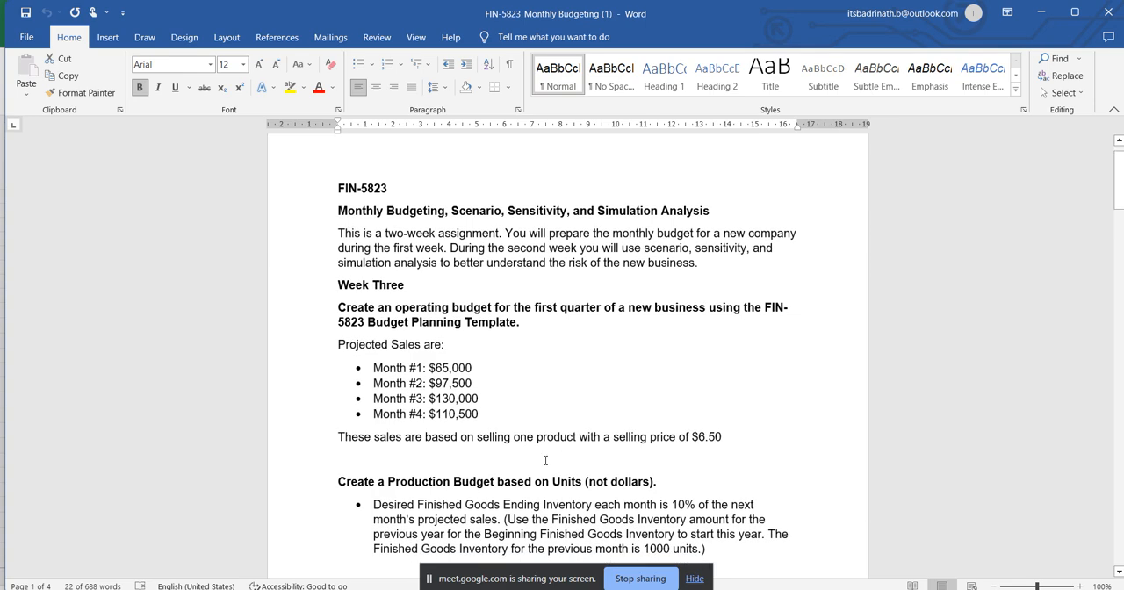
{"action": "scroll", "coordinate": [467, 372], "scroll_direction": "down", "scroll_amount": 2}
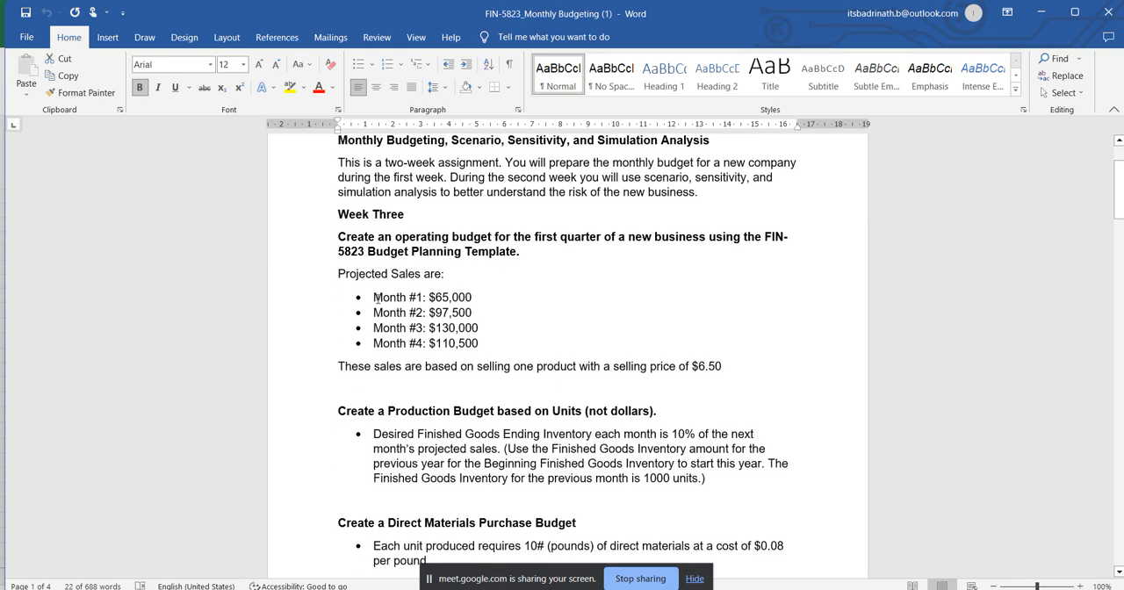
Examine the projected sales listed for Months 1 to 4 in the Week Three section.
{"action": "left_click_drag", "start_coordinate": [390, 303], "coordinate": [489, 344]}
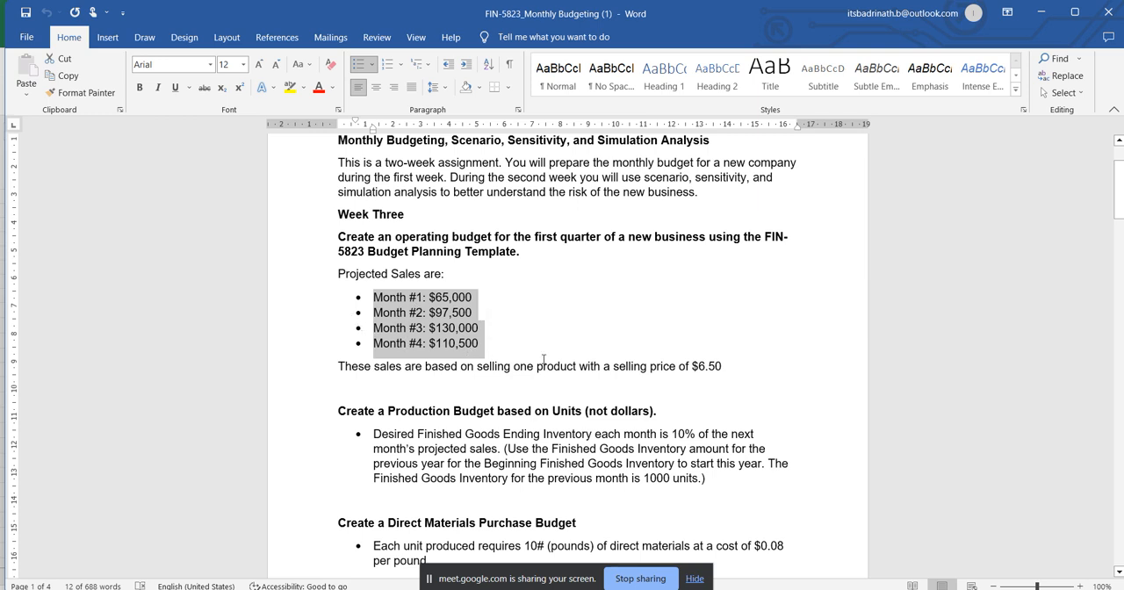
{"action": "left_click", "coordinate": [477, 347]}
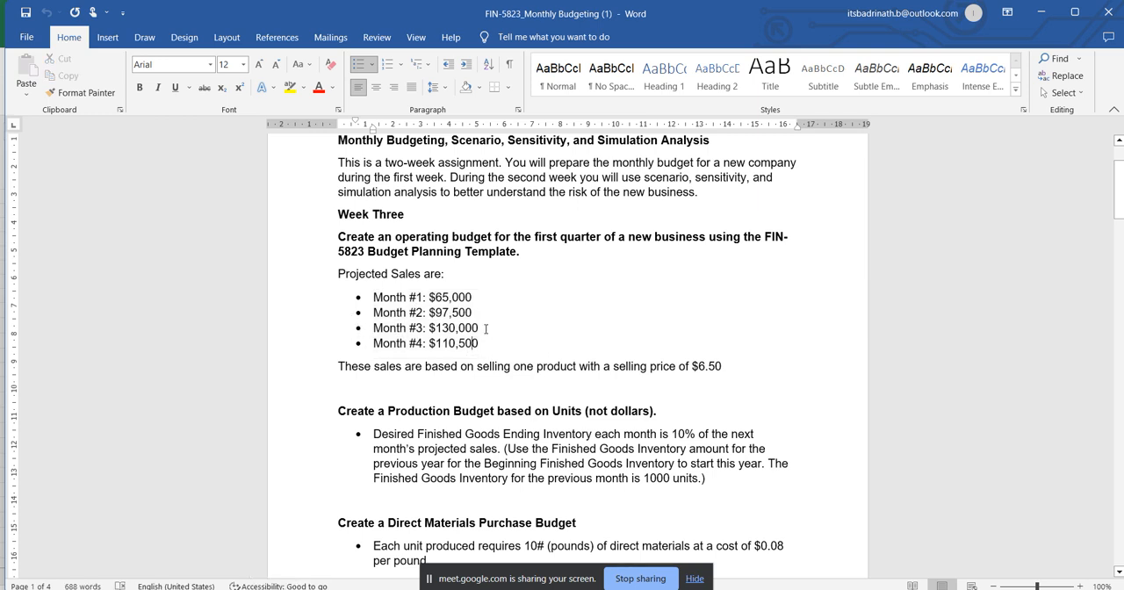
{"action": "left_click_drag", "start_coordinate": [485, 328], "coordinate": [363, 304]}
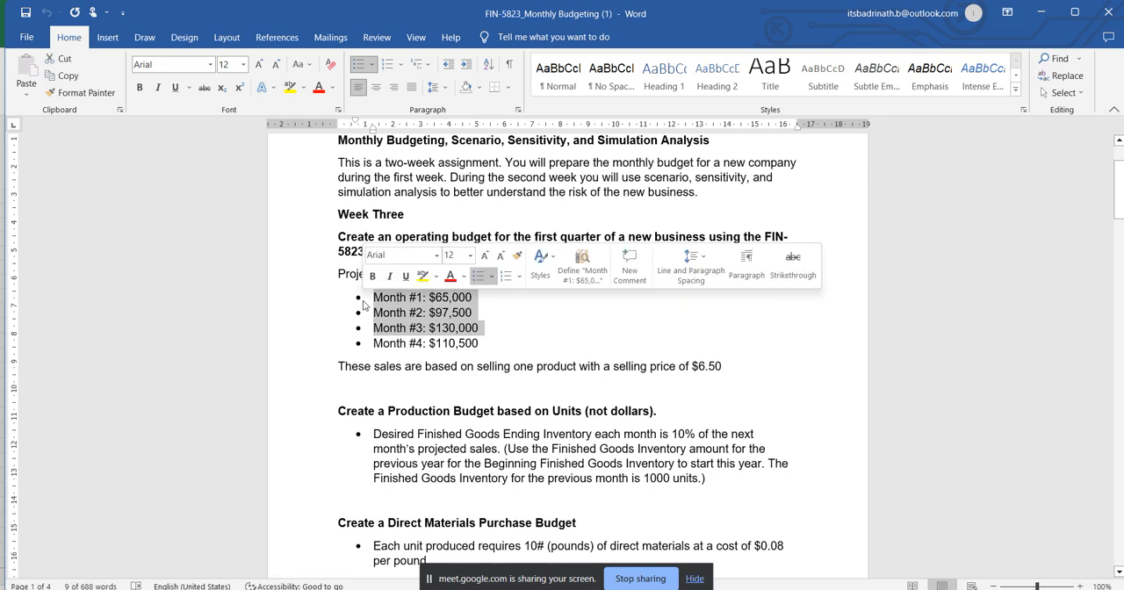
{"action": "left_click", "coordinate": [481, 344]}
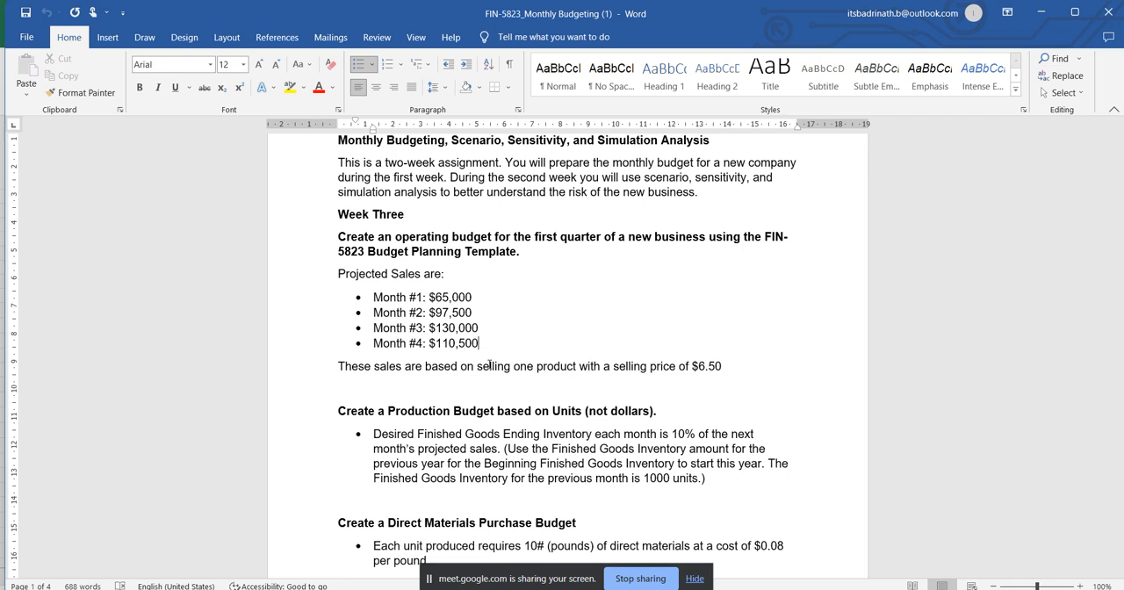
{"action": "left_click", "coordinate": [479, 312]}
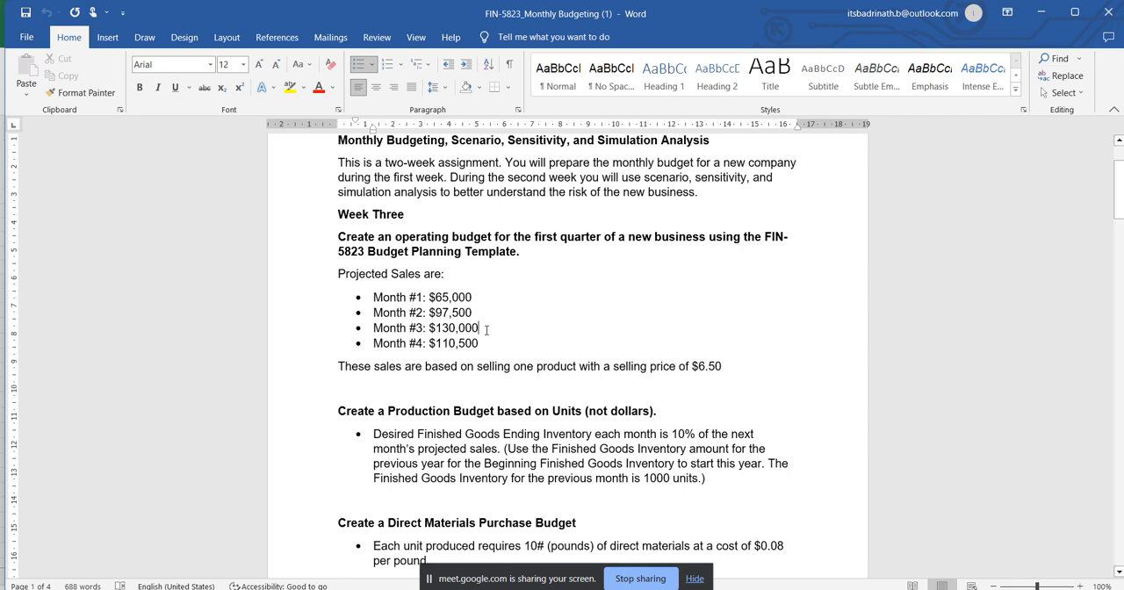
{"action": "left_click", "coordinate": [485, 342]}
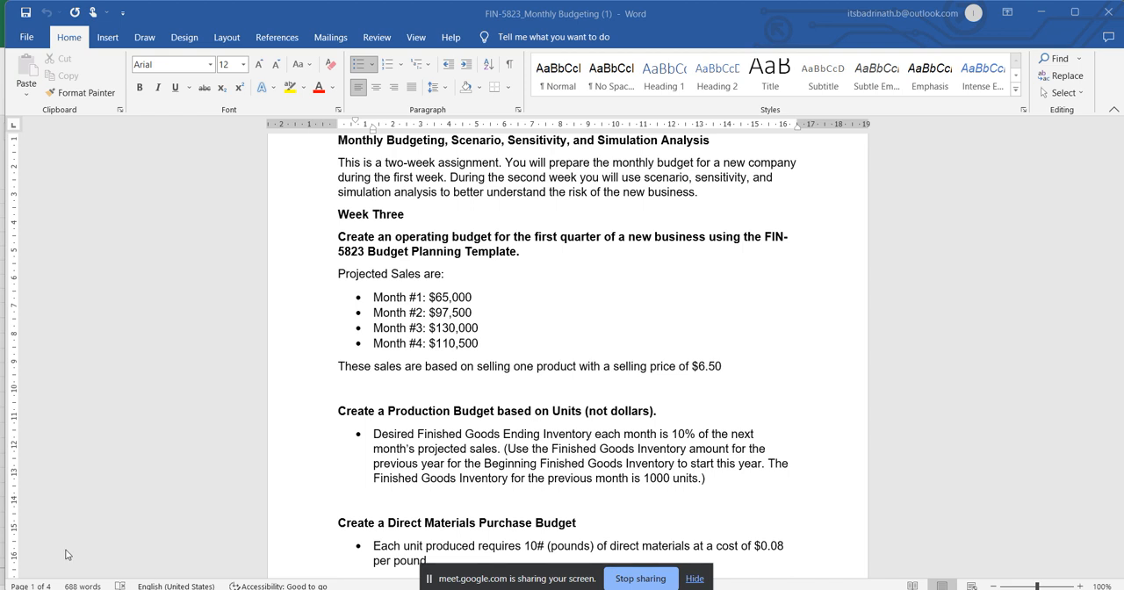
{"action": "scroll", "coordinate": [66, 554], "scroll_direction": "up", "scroll_amount": 3}
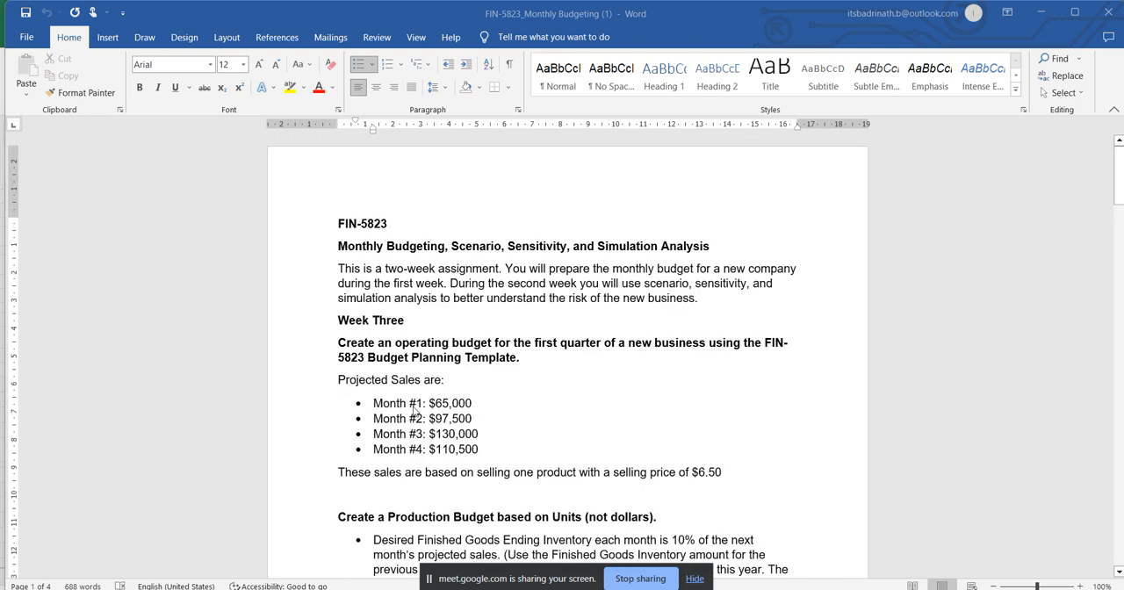
{"action": "scroll", "coordinate": [387, 380], "scroll_direction": "down", "scroll_amount": 2}
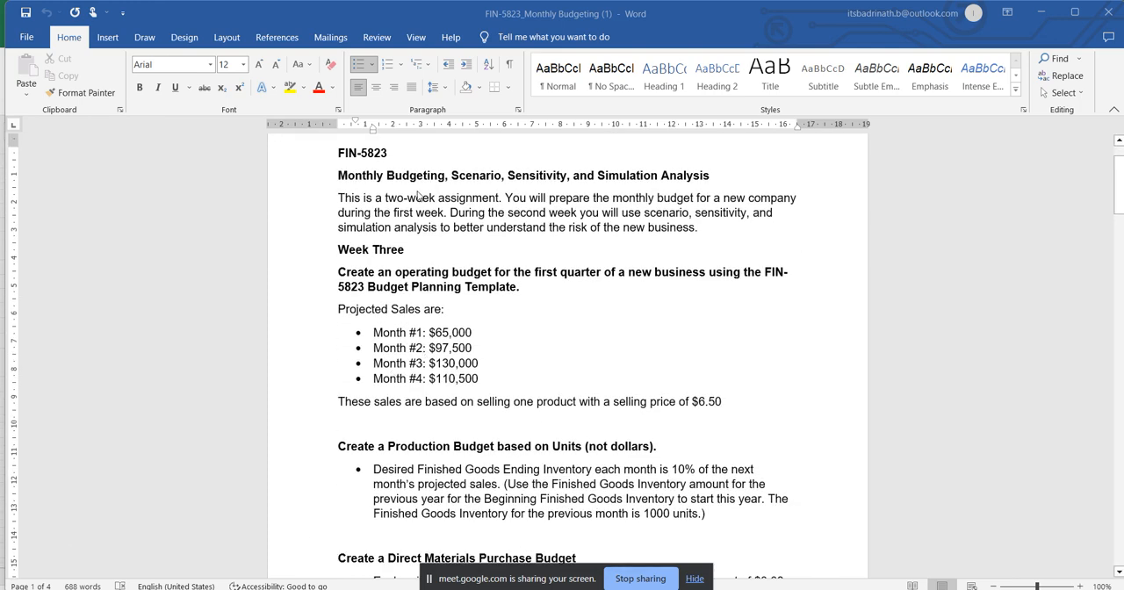
Switch to the Excel budget workbook and compare the Month 1 to Month 4 sales on the Inputs sheet with the assignment.
{"action": "key", "text": "alt+Tab"}
{"action": "left_click", "coordinate": [565, 321]}
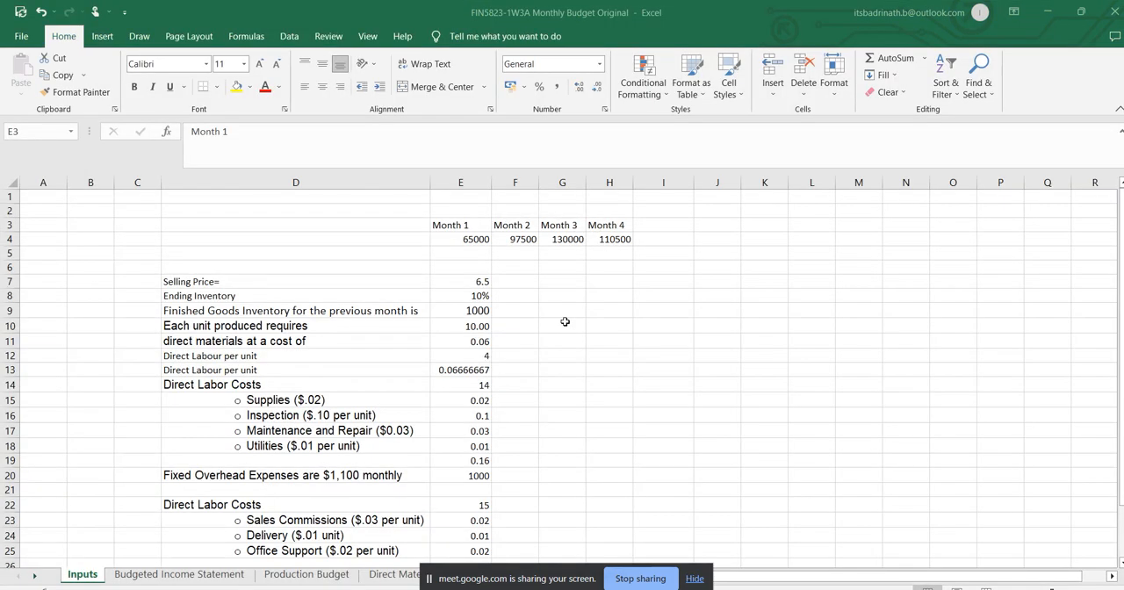
{"action": "scroll", "coordinate": [360, 281], "scroll_direction": "down", "scroll_amount": 1}
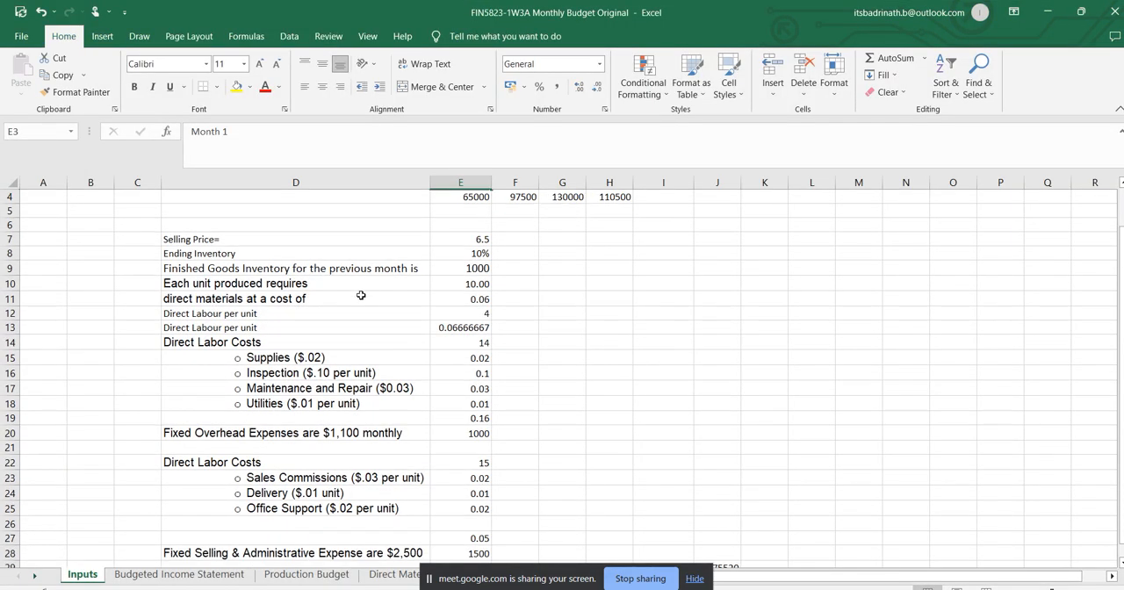
{"action": "left_click", "coordinate": [9, 239]}
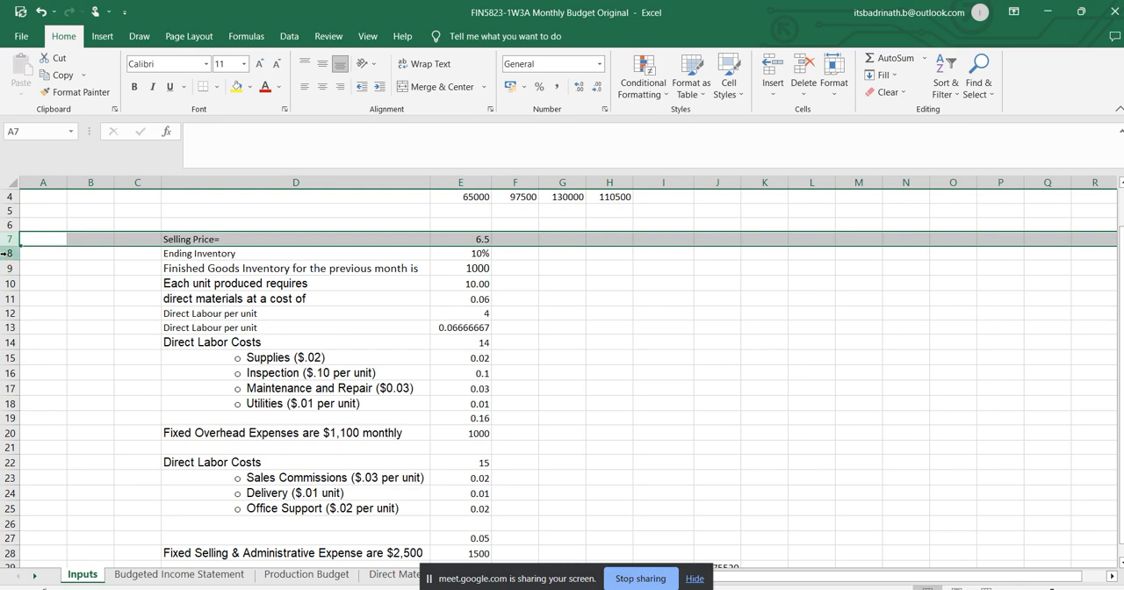
{"action": "scroll", "coordinate": [439, 228], "scroll_direction": "up", "scroll_amount": 1}
{"action": "left_click_drag", "start_coordinate": [446, 224], "coordinate": [618, 235]}
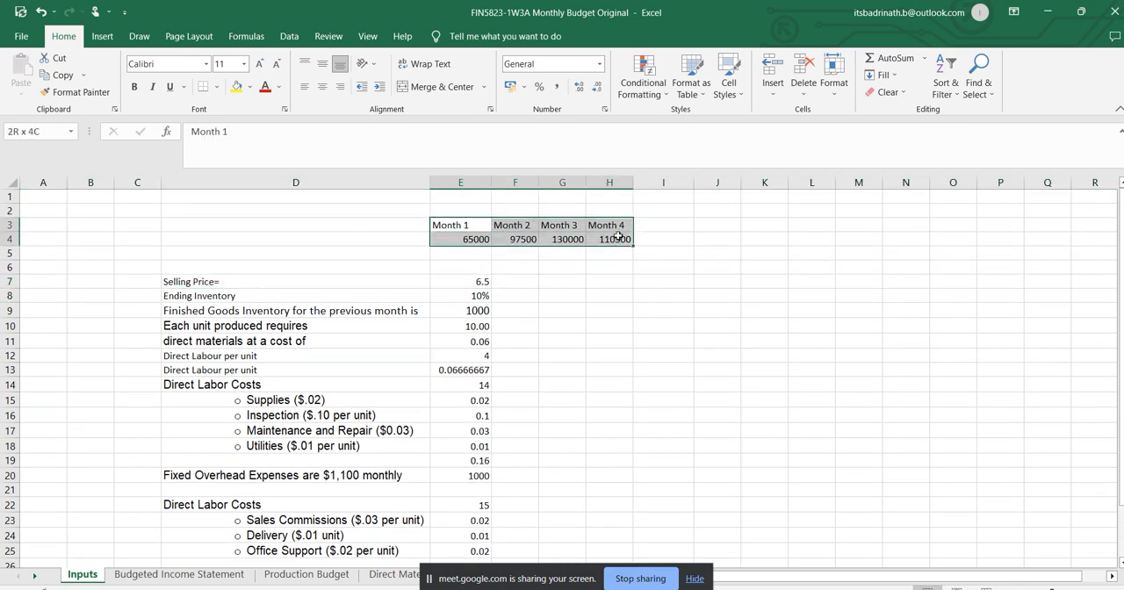
{"action": "key", "text": "alt+Tab"}
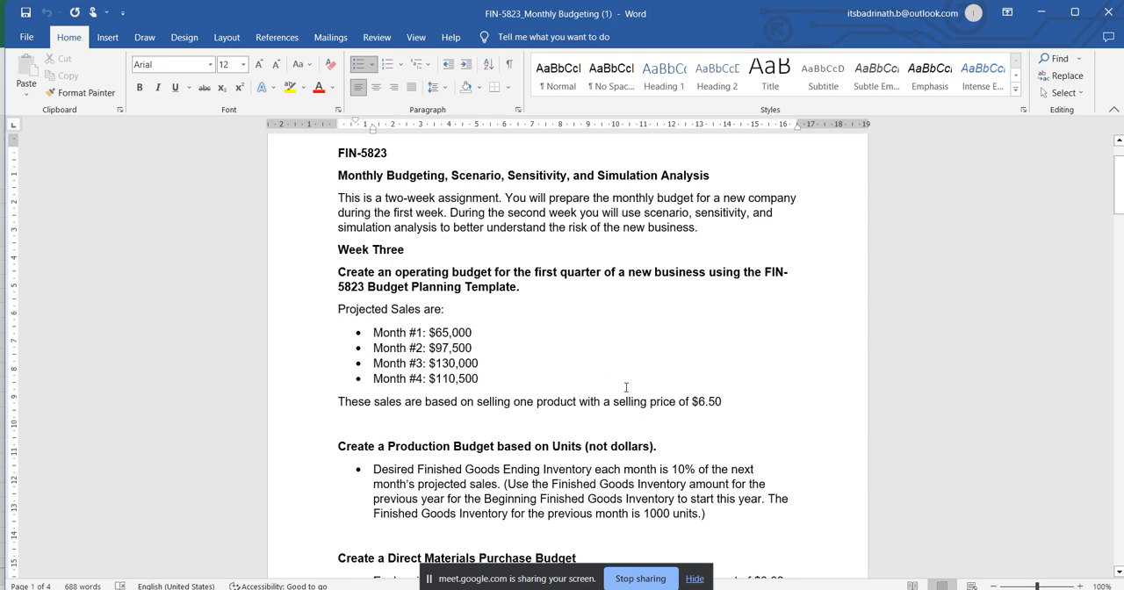
{"action": "key", "text": "alt+Tab"}
{"action": "left_click", "coordinate": [572, 276]}
{"action": "left_click_drag", "start_coordinate": [450, 225], "coordinate": [613, 235]}
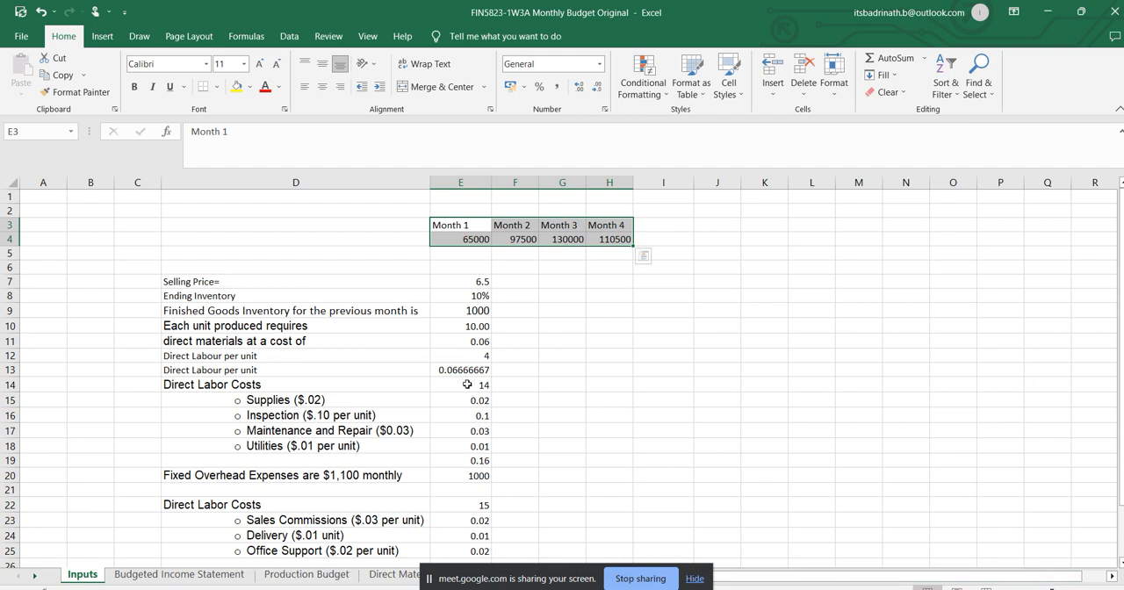
Find the product's selling price in the Word assignment and check it against the Selling Price entry on the Excel Inputs sheet.
{"action": "key", "text": "alt+Tab"}
{"action": "scroll", "coordinate": [485, 358], "scroll_direction": "down", "scroll_amount": 1}
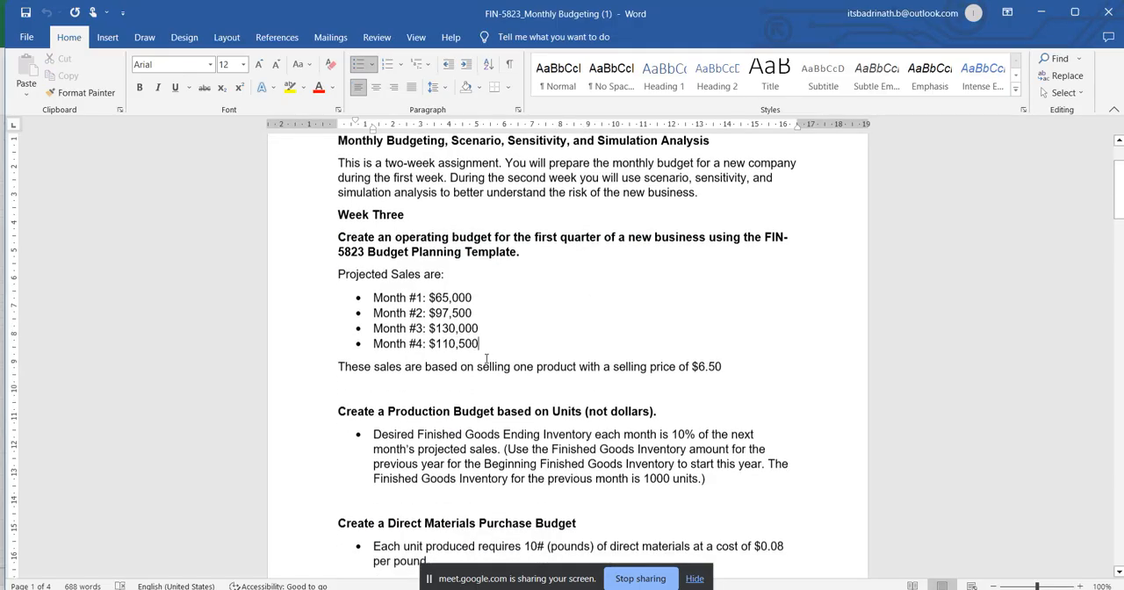
{"action": "left_click_drag", "start_coordinate": [725, 365], "coordinate": [578, 367]}
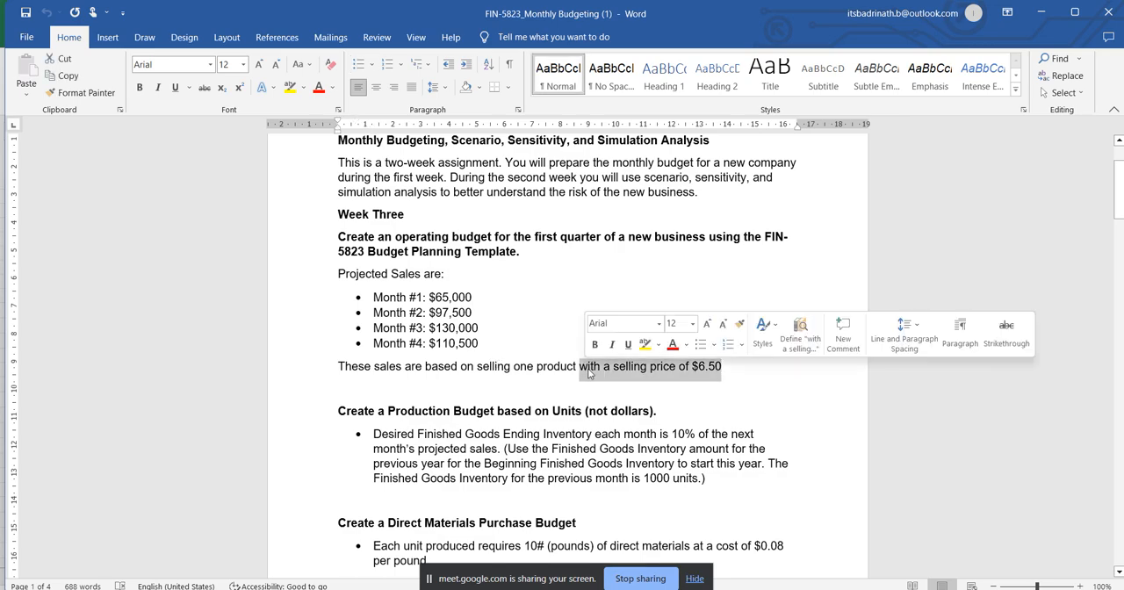
{"action": "key", "text": "alt+Tab"}
{"action": "left_click", "coordinate": [460, 281]}
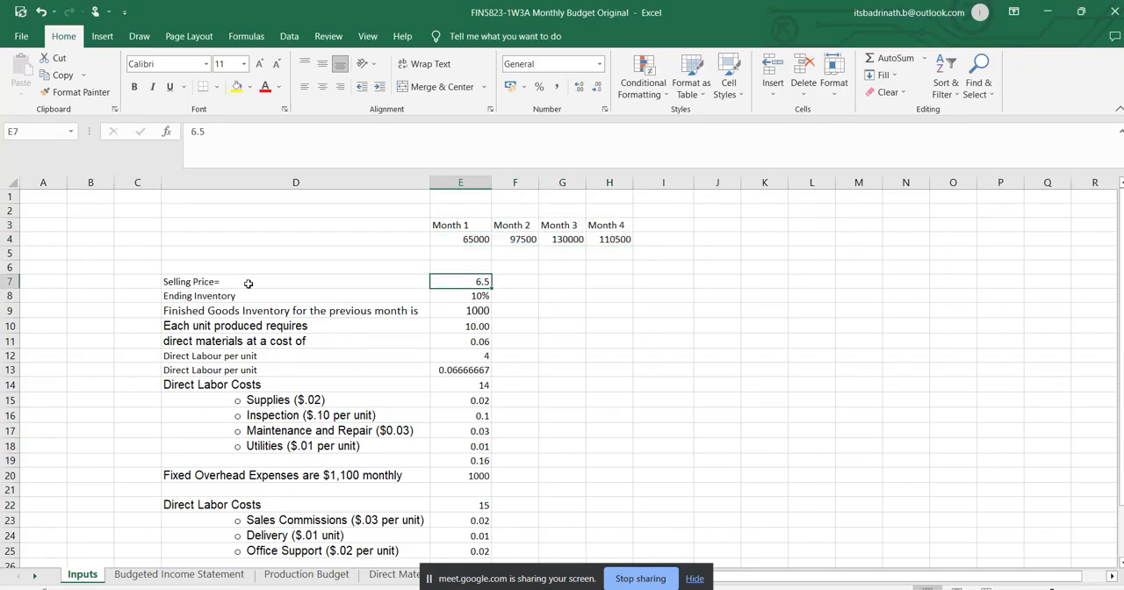
{"action": "left_click", "coordinate": [257, 284]}
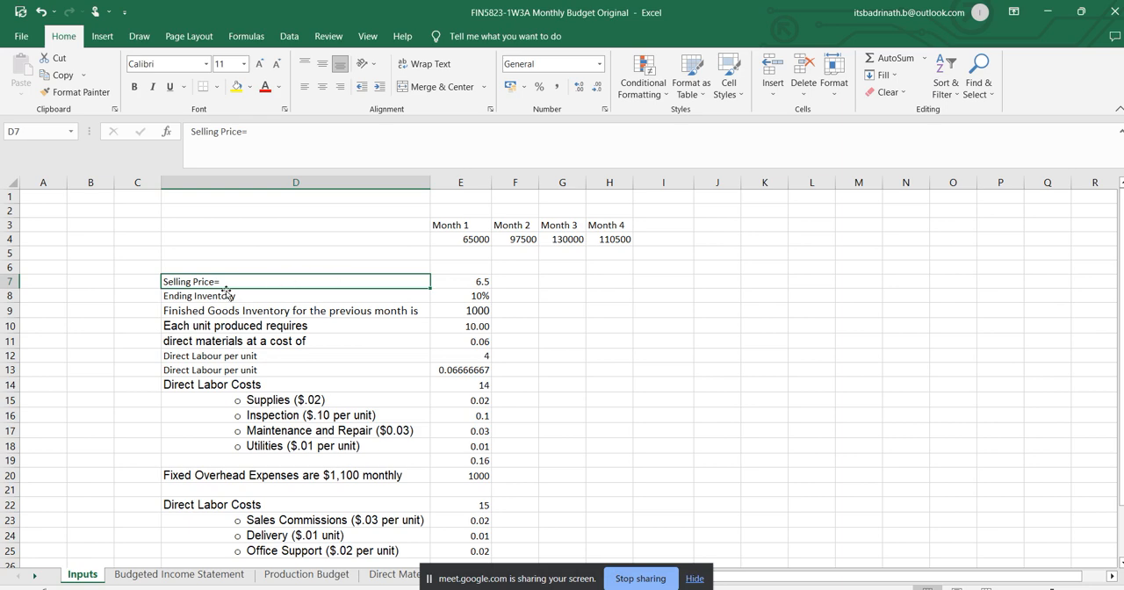
{"action": "left_click", "coordinate": [483, 284]}
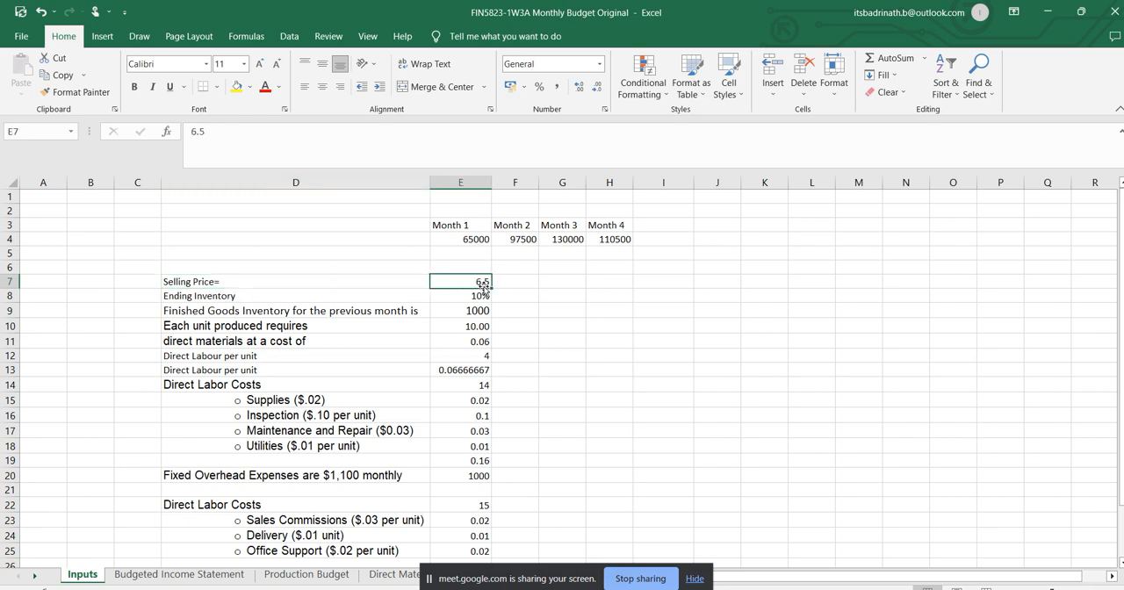
Return to the Word assignment and review the units-based Production Budget requirement alongside the projected monthly sales.
{"action": "key", "text": "alt+Tab"}
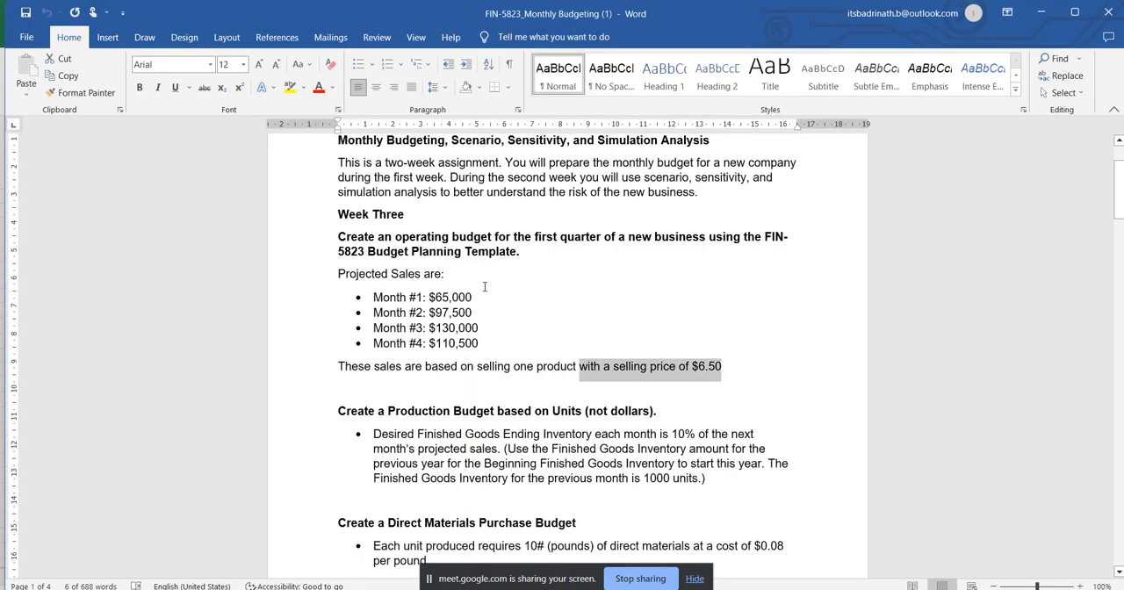
{"action": "scroll", "coordinate": [454, 387], "scroll_direction": "down", "scroll_amount": 1}
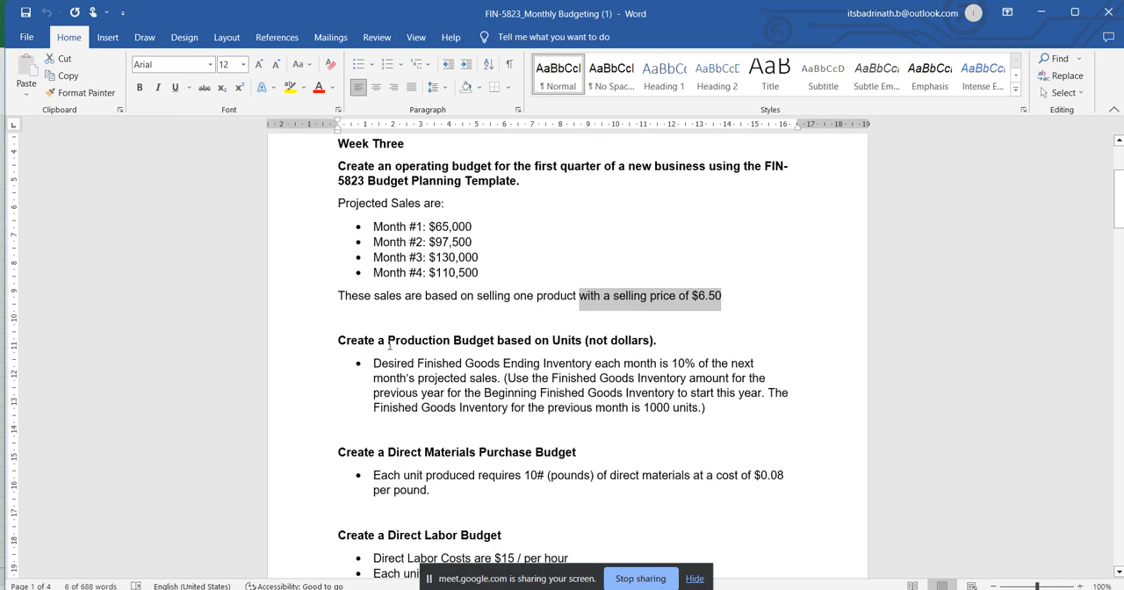
{"action": "left_click_drag", "start_coordinate": [388, 341], "coordinate": [571, 341]}
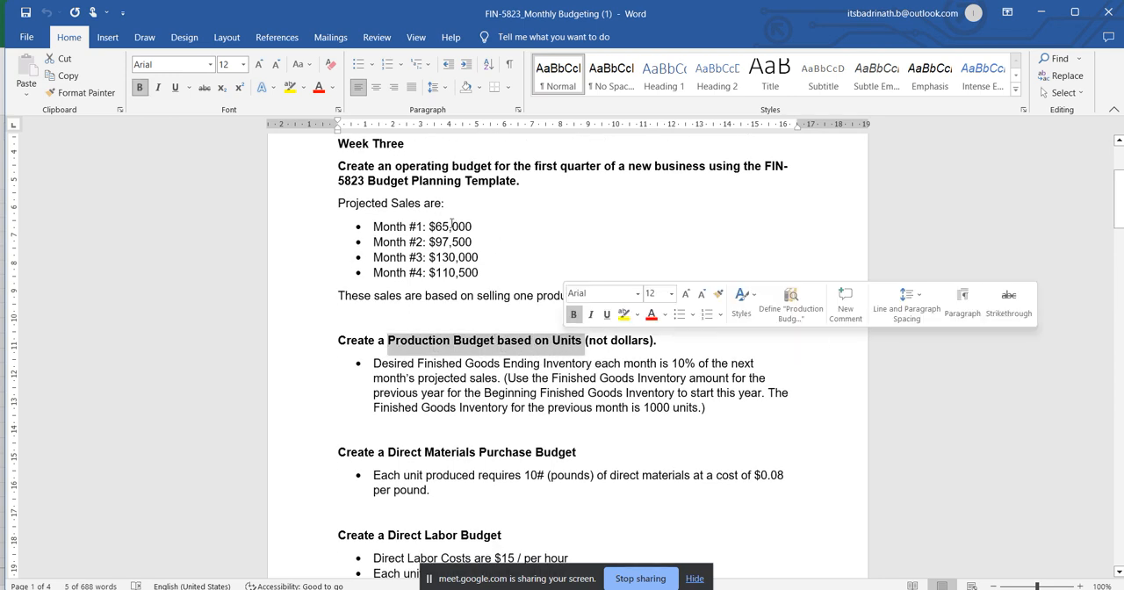
{"action": "left_click_drag", "start_coordinate": [428, 226], "coordinate": [483, 279]}
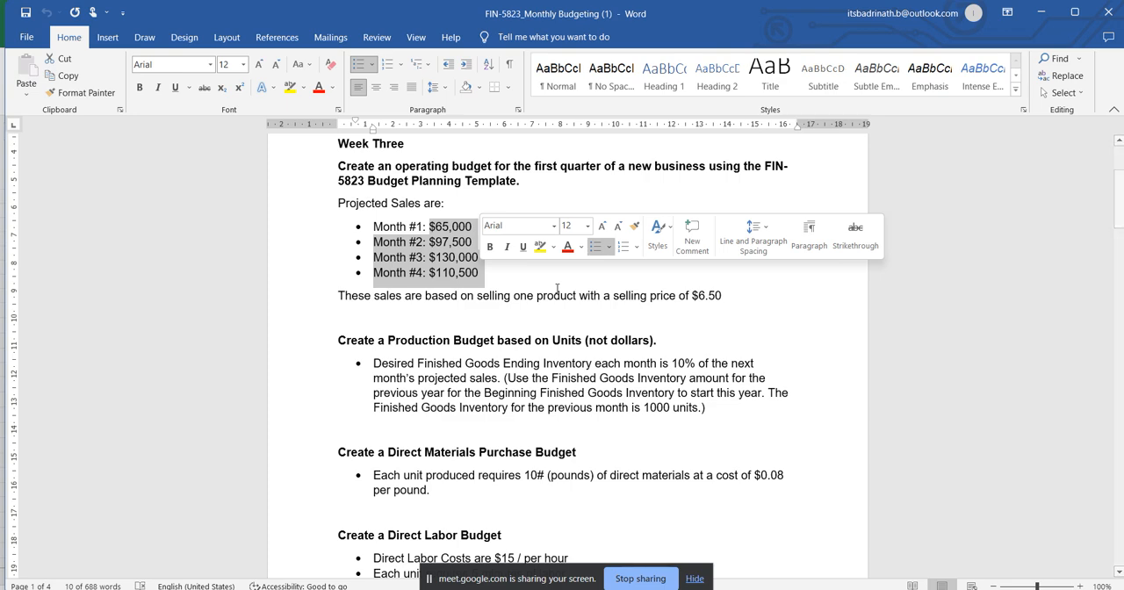
In the Excel workbook's Production Budget sheet, clear B5:E8, covering the desired ending inventory through required production rows.
{"action": "key", "text": "alt+Tab"}
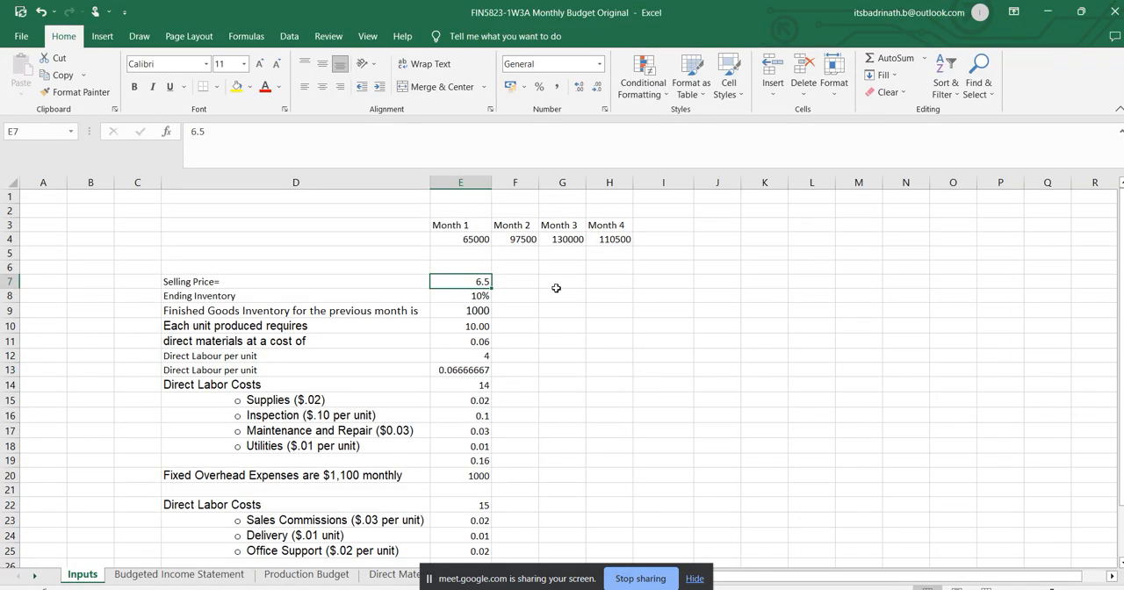
{"action": "left_click", "coordinate": [303, 575]}
{"action": "left_click", "coordinate": [169, 242]}
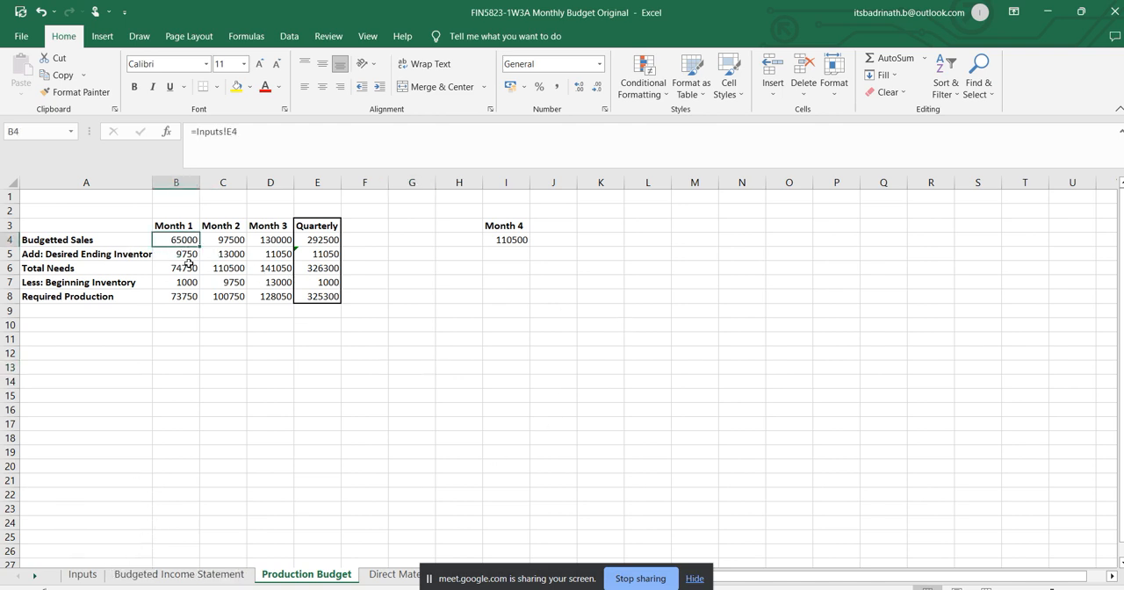
{"action": "left_click_drag", "start_coordinate": [175, 254], "coordinate": [311, 297]}
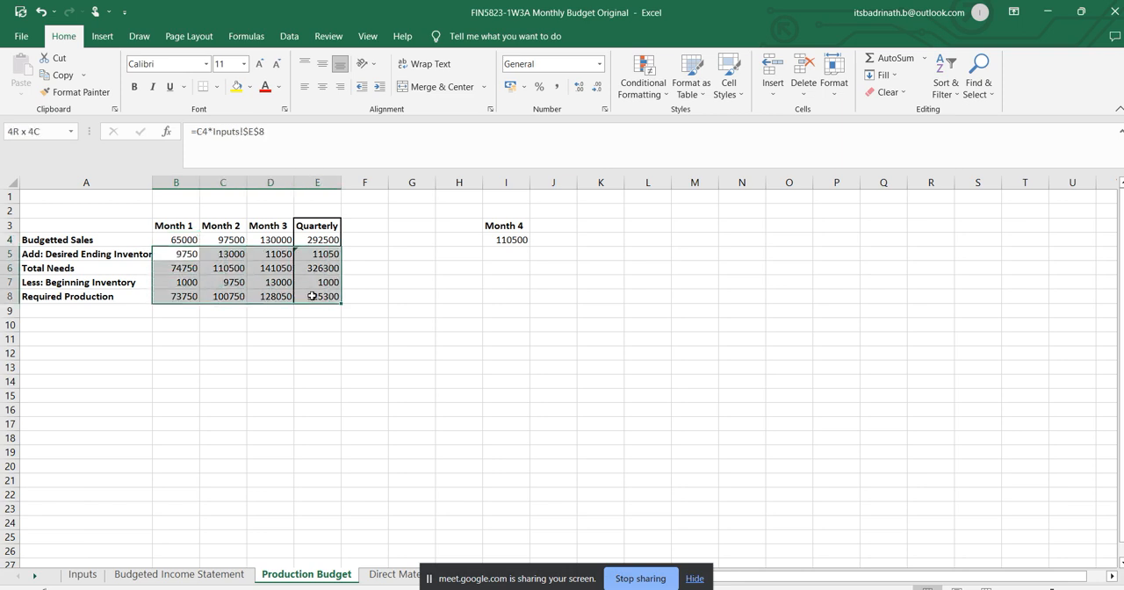
{"action": "left_click", "coordinate": [279, 351]}
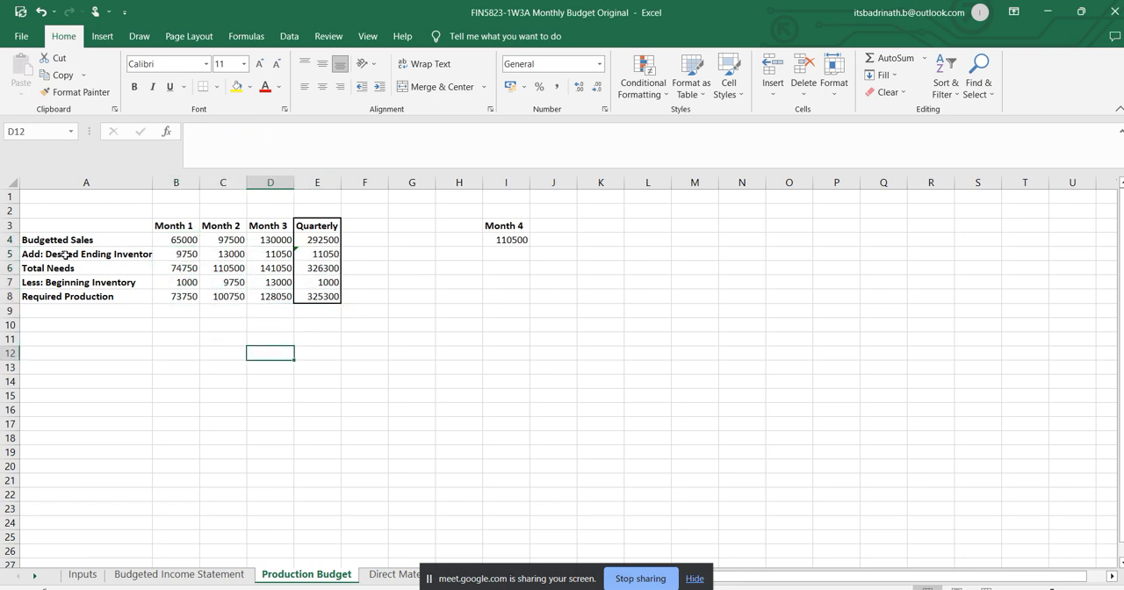
{"action": "left_click_drag", "start_coordinate": [156, 254], "coordinate": [312, 301]}
{"action": "key", "text": "Delete"}
Enter =Inputs!E4/Inputs!E7 as the Month 1 budgeted sales in B4, converting the sales dollars to units.
{"action": "left_click", "coordinate": [182, 239]}
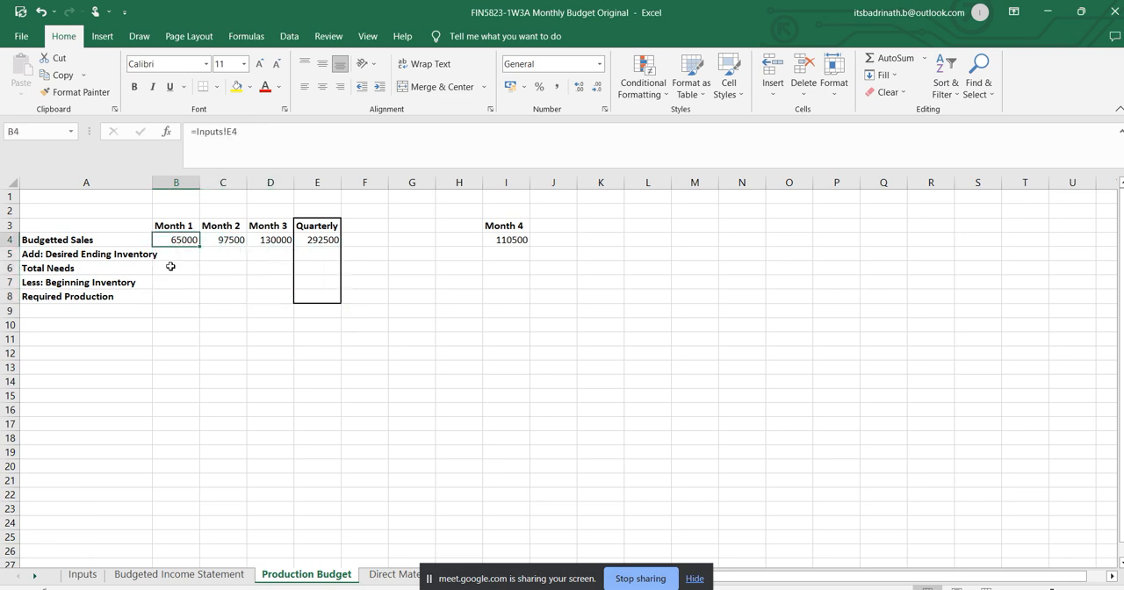
{"action": "type", "text": "="}
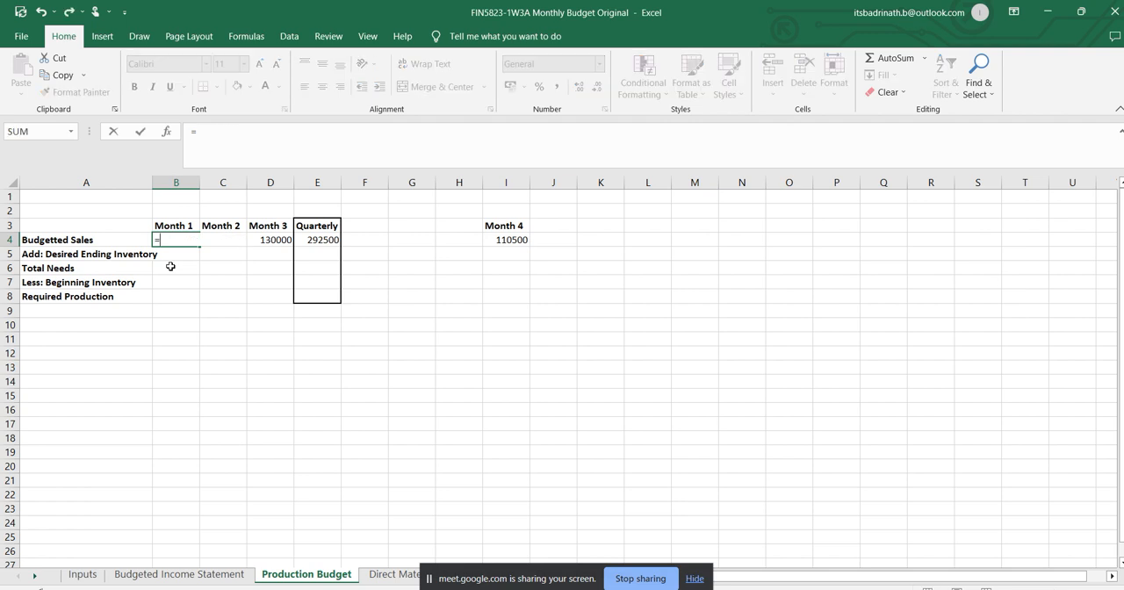
{"action": "left_click", "coordinate": [81, 575]}
{"action": "left_click", "coordinate": [471, 238]}
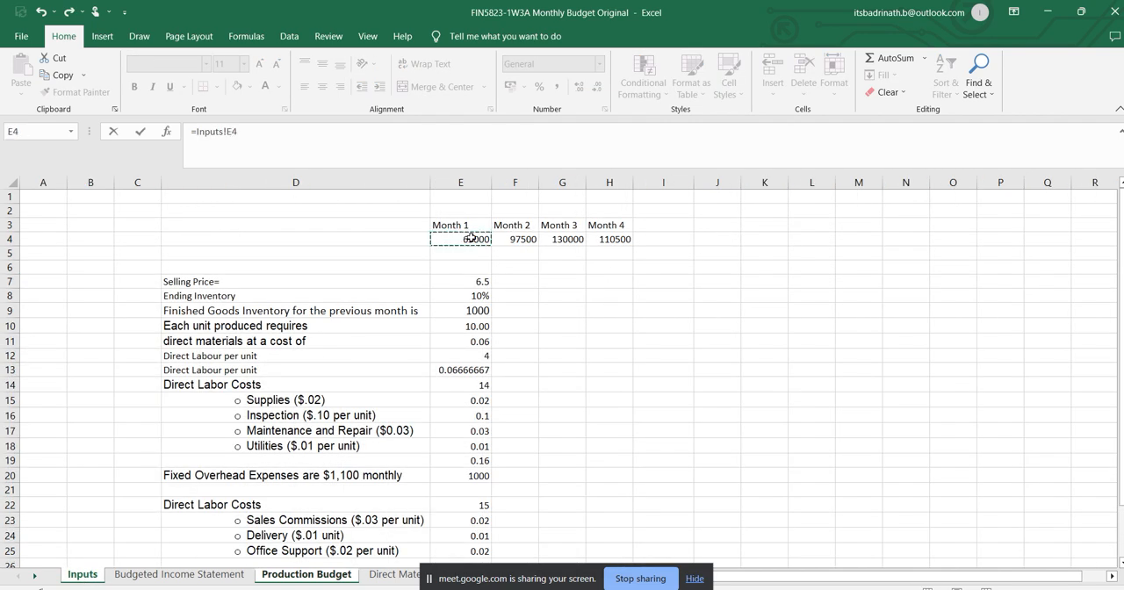
{"action": "type", "text": "/"}
{"action": "left_click", "coordinate": [479, 280]}
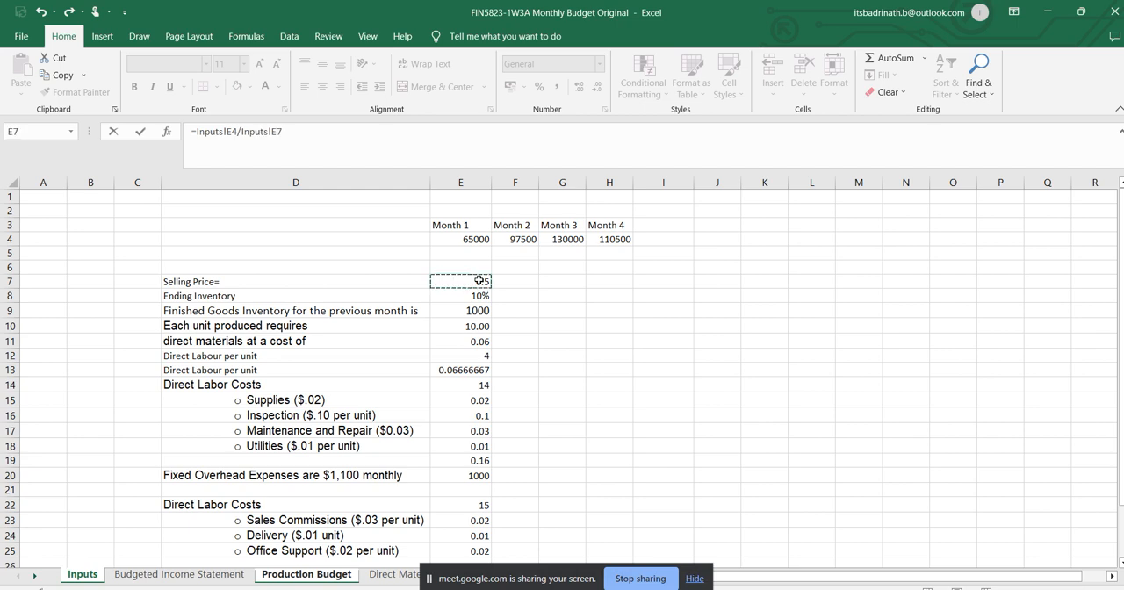
{"action": "key", "text": "Return"}
Make the selling price reference in B4 absolute, giving =Inputs!E4/Inputs!$E$7, and fill the formula across to Month 3.
{"action": "left_click", "coordinate": [186, 240]}
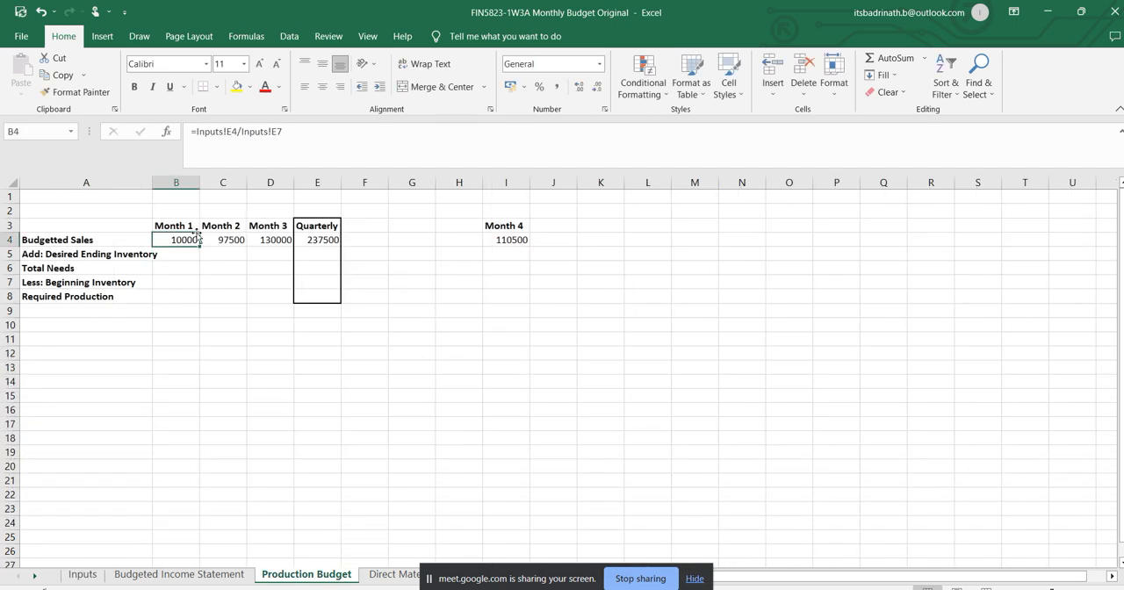
{"action": "left_click", "coordinate": [275, 132]}
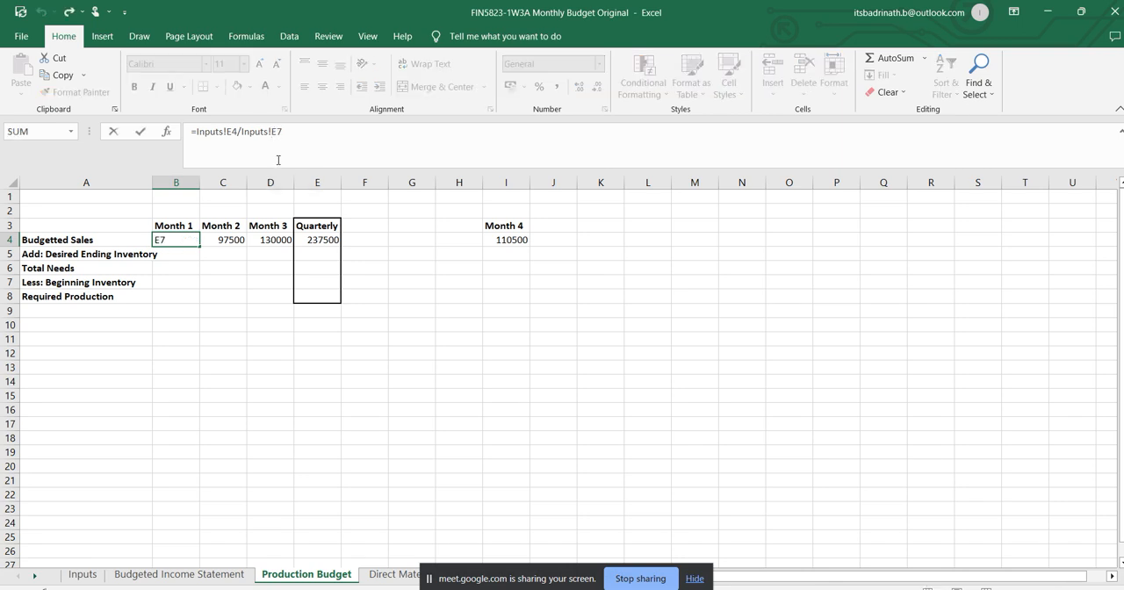
{"action": "key", "text": "Left"}
{"action": "key", "text": "Left"}
{"action": "type", "text": "$"}
{"action": "key", "text": "Right"}
{"action": "type", "text": "$"}
{"action": "key", "text": "Return"}
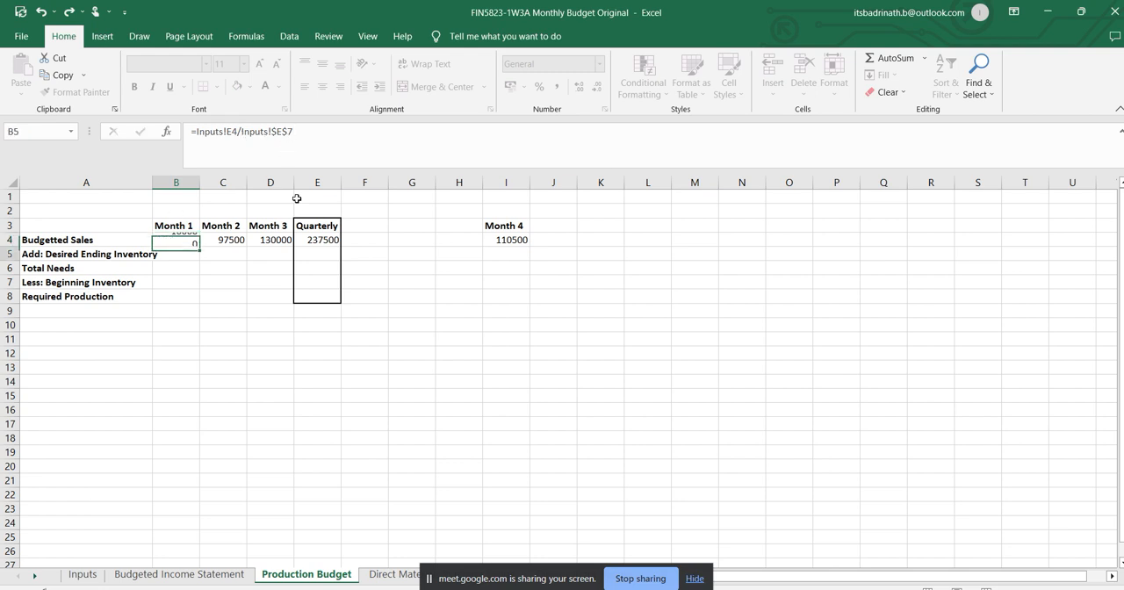
{"action": "left_click", "coordinate": [190, 239]}
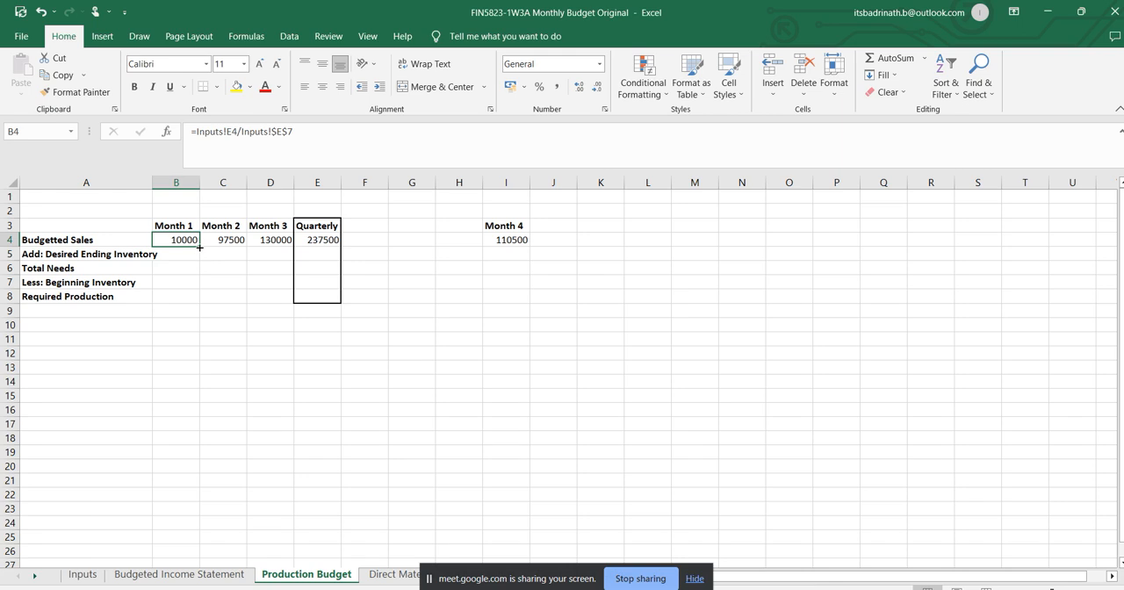
{"action": "left_click_drag", "start_coordinate": [199, 248], "coordinate": [289, 245]}
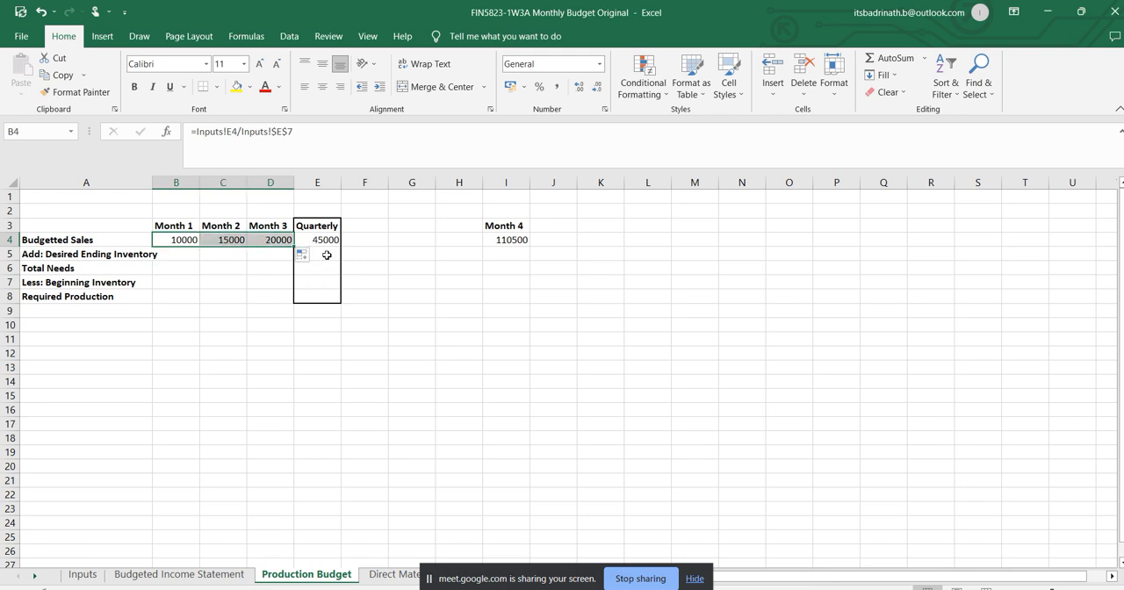
Try to reuse the Month 3 budgeted sales formula for Month 4 in I4 and repoint its sales reference to the Inputs sheet.
{"action": "left_click", "coordinate": [283, 240]}
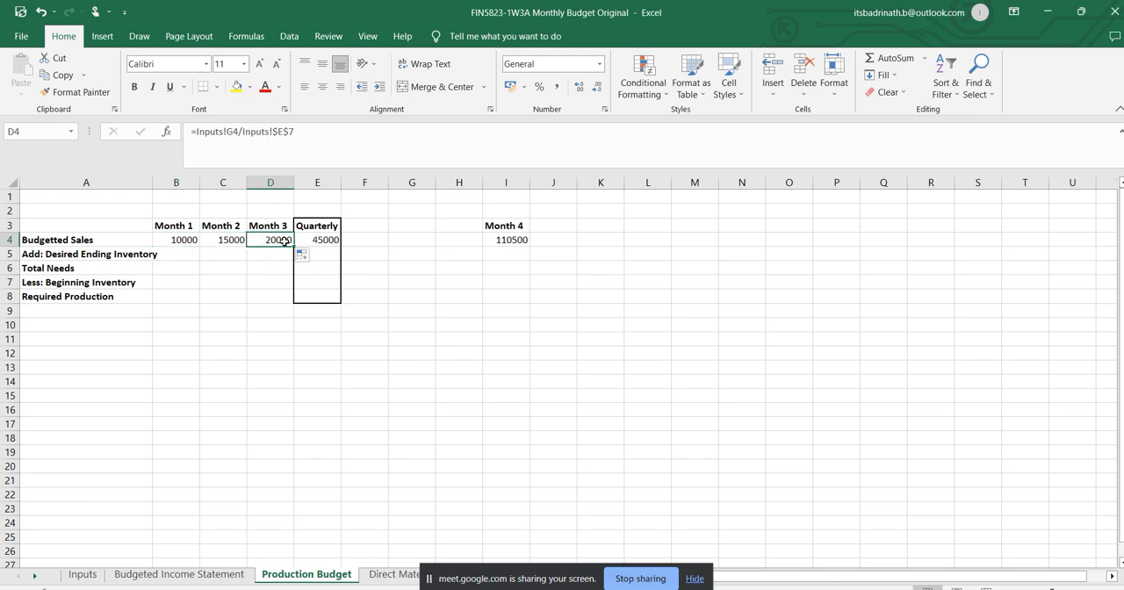
{"action": "key", "text": "ctrl+c"}
{"action": "left_click", "coordinate": [509, 241]}
{"action": "key", "text": "ctrl+v"}
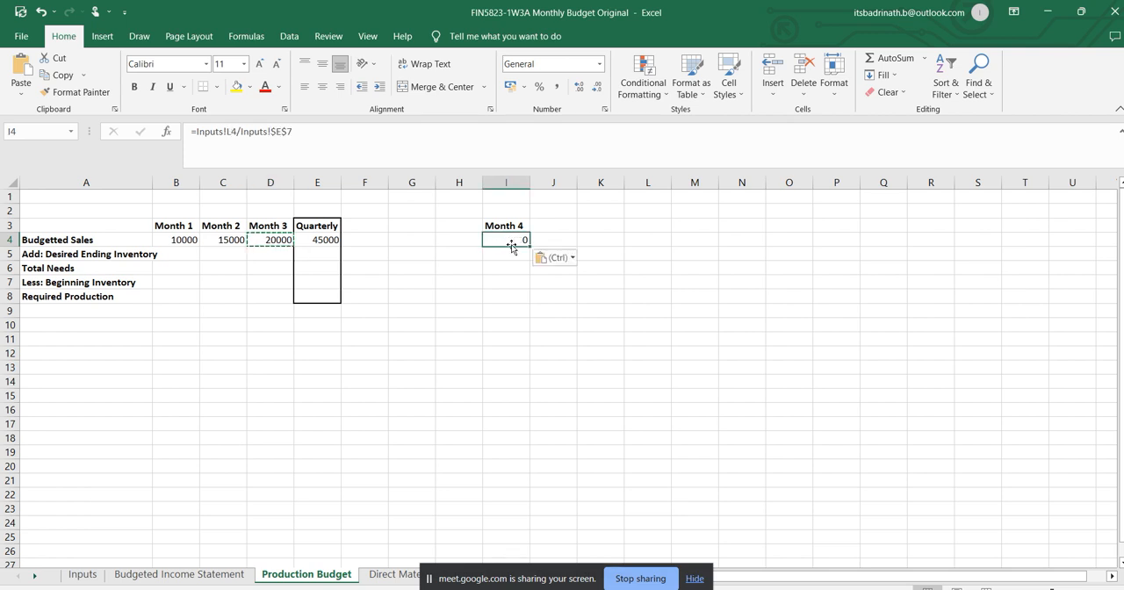
{"action": "left_click", "coordinate": [235, 131]}
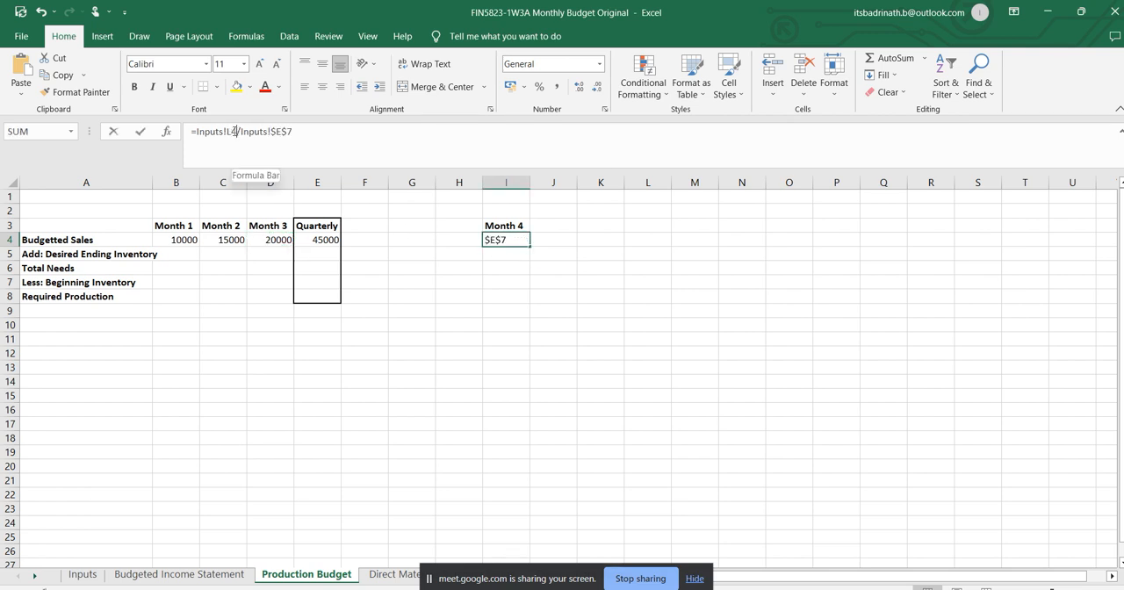
{"action": "left_click_drag", "start_coordinate": [234, 131], "coordinate": [198, 131]}
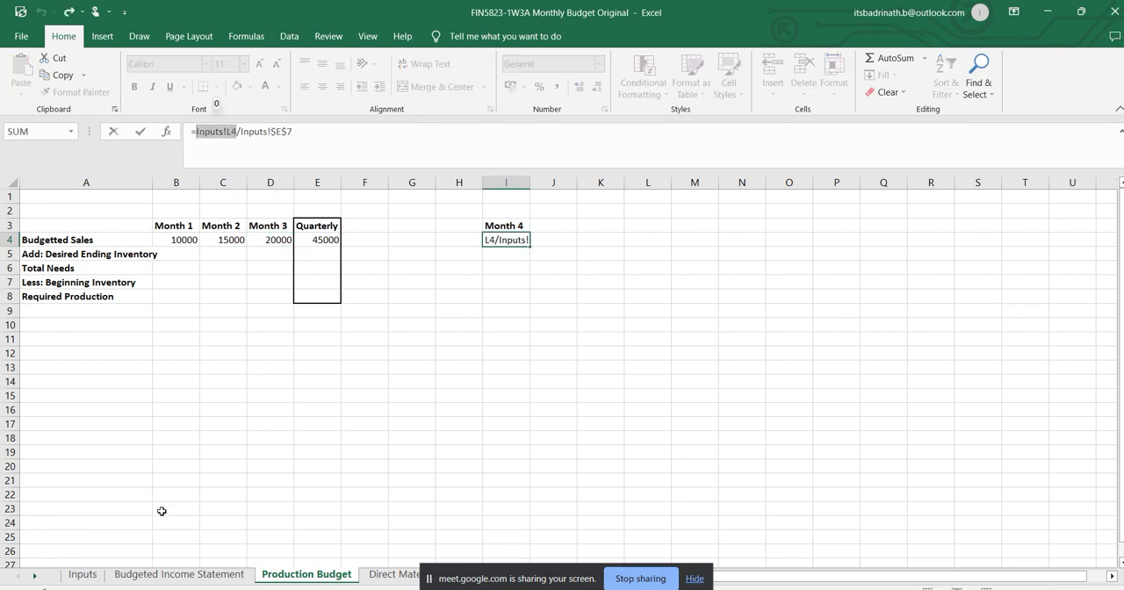
{"action": "left_click", "coordinate": [89, 578]}
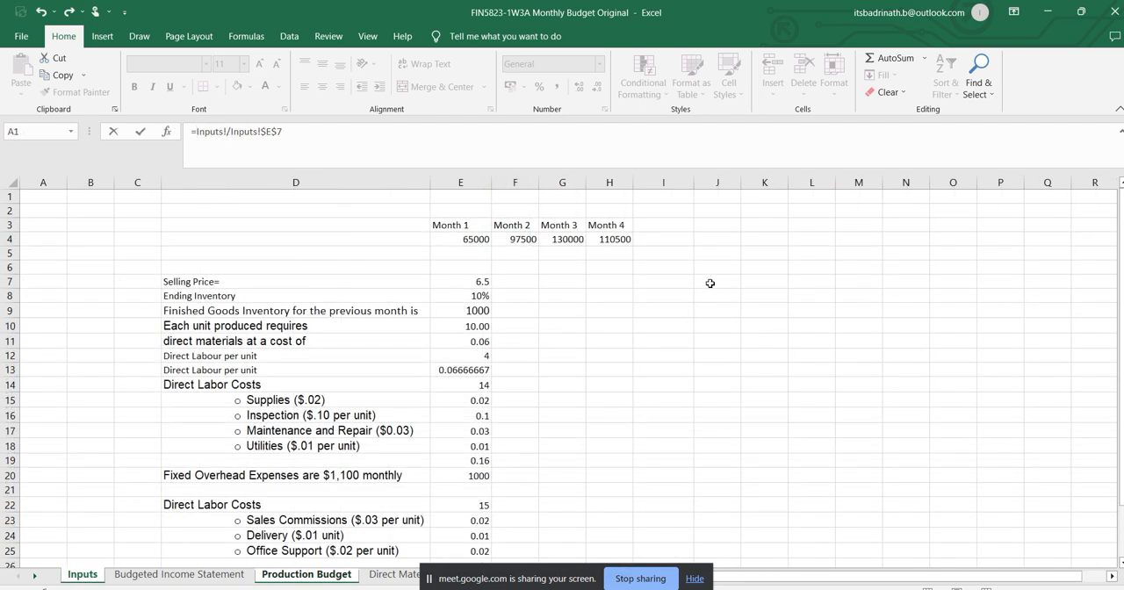
{"action": "key", "text": "Escape"}
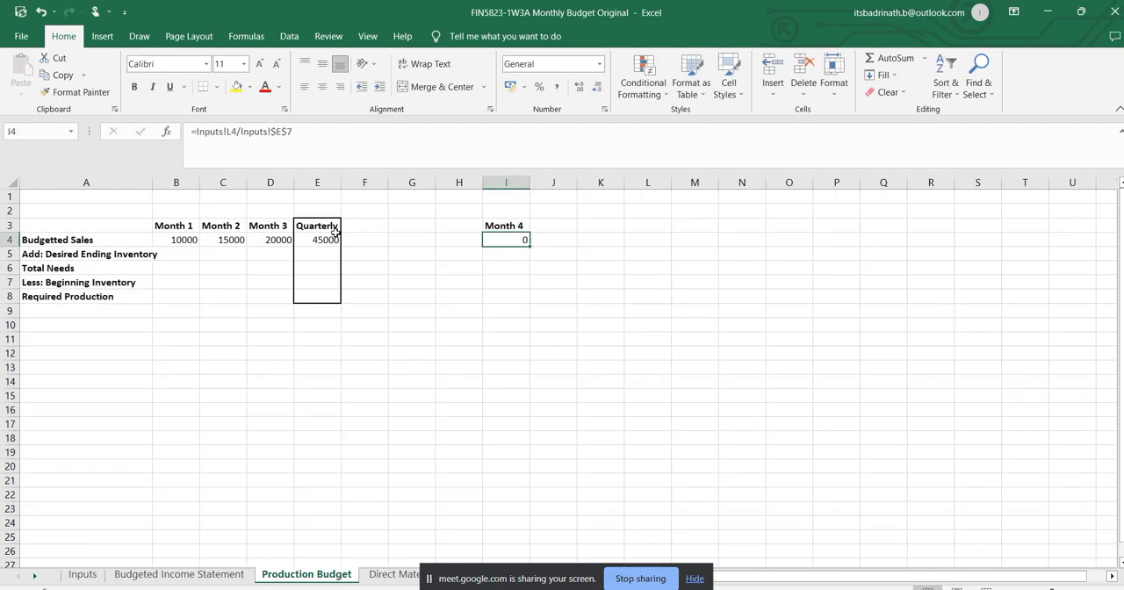
Fill the Month 3 budgeted sales formula into E4 and relabel the Quarterly heading in E3 as Month 4.
{"action": "left_click", "coordinate": [268, 240]}
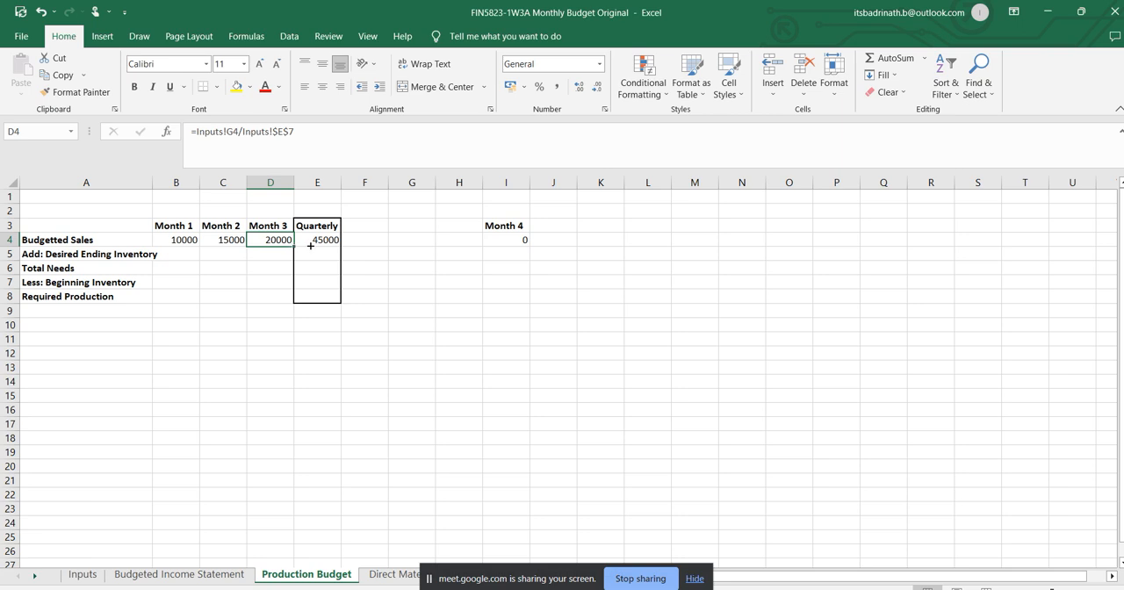
{"action": "left_click_drag", "start_coordinate": [294, 246], "coordinate": [326, 244]}
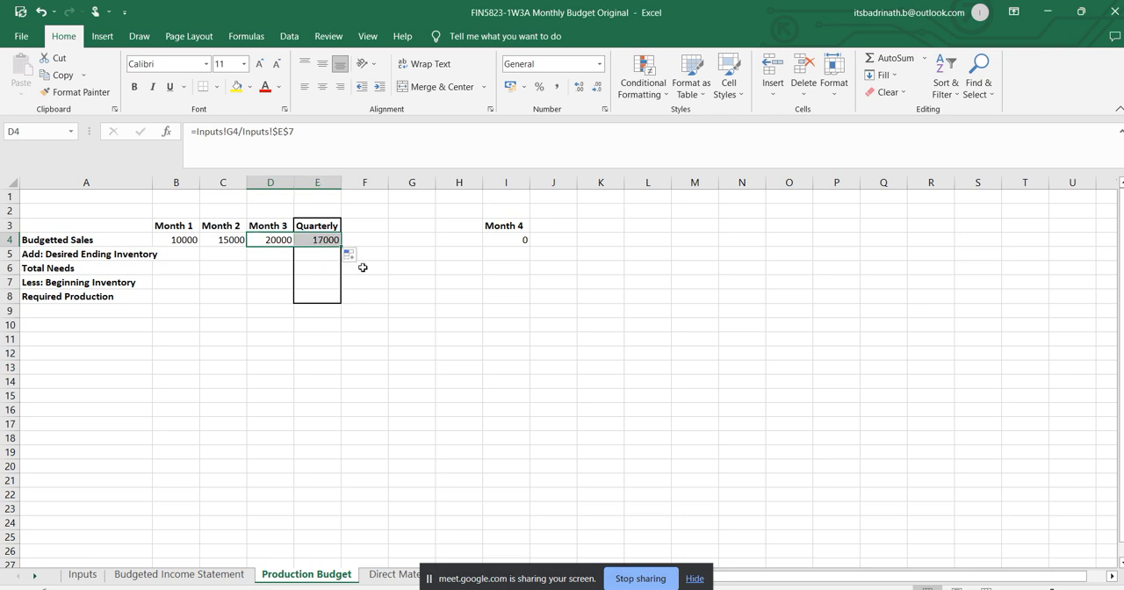
{"action": "left_click", "coordinate": [327, 226]}
{"action": "type", "text": "Ma"}
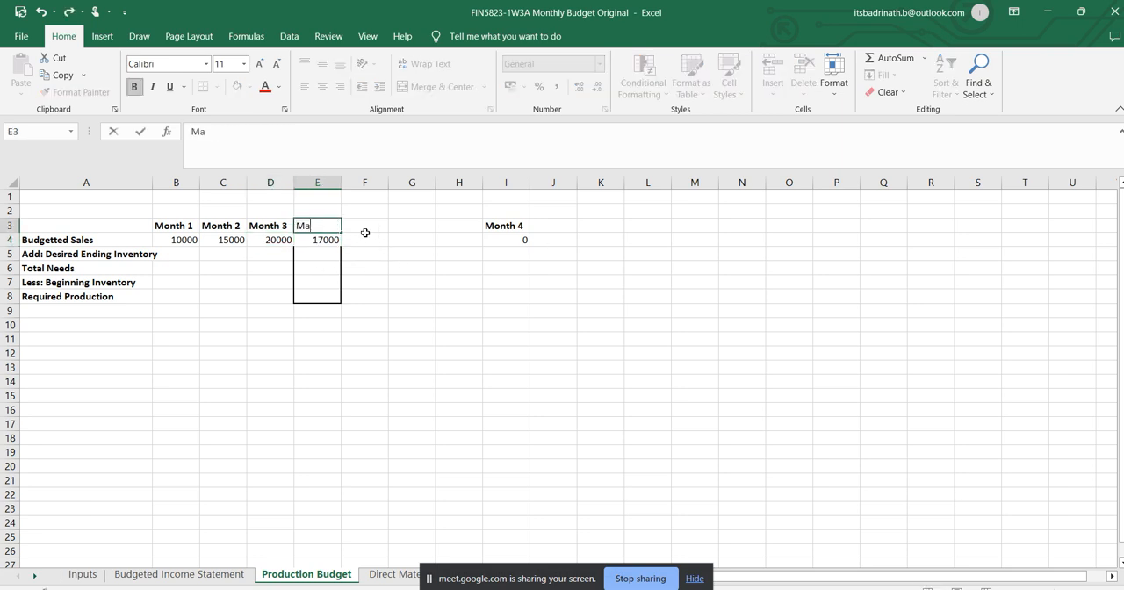
{"action": "type", "text": "onth 4"}
{"action": "key", "text": "Return"}
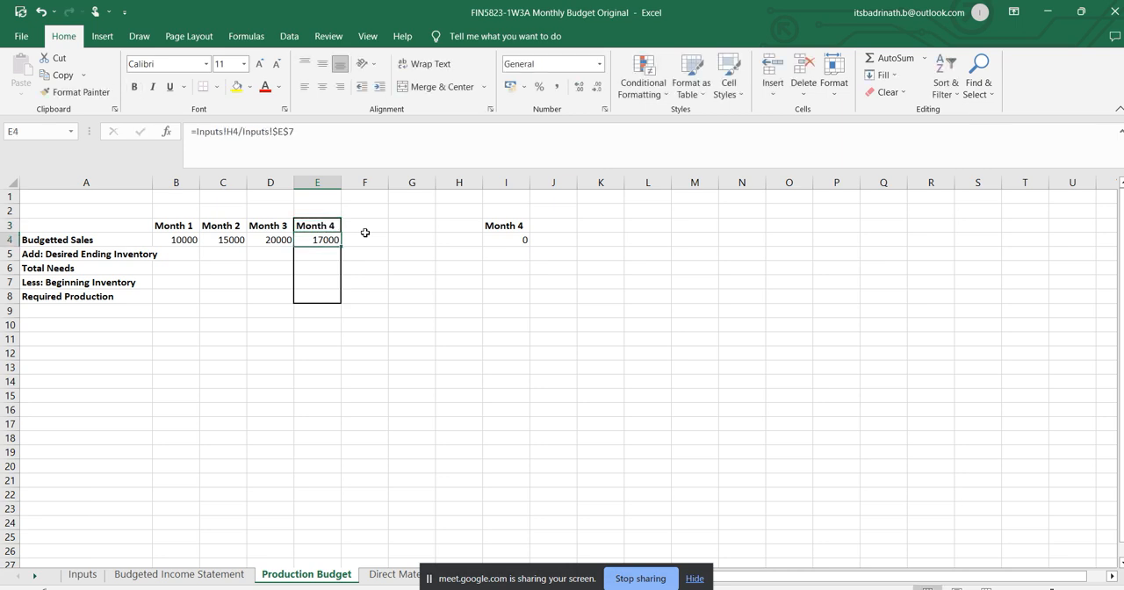
Insert two blank columns between the Month 3 and Month 4 columns.
{"action": "left_click", "coordinate": [329, 182]}
{"action": "right_click", "coordinate": [329, 182]}
{"action": "left_click", "coordinate": [362, 312]}
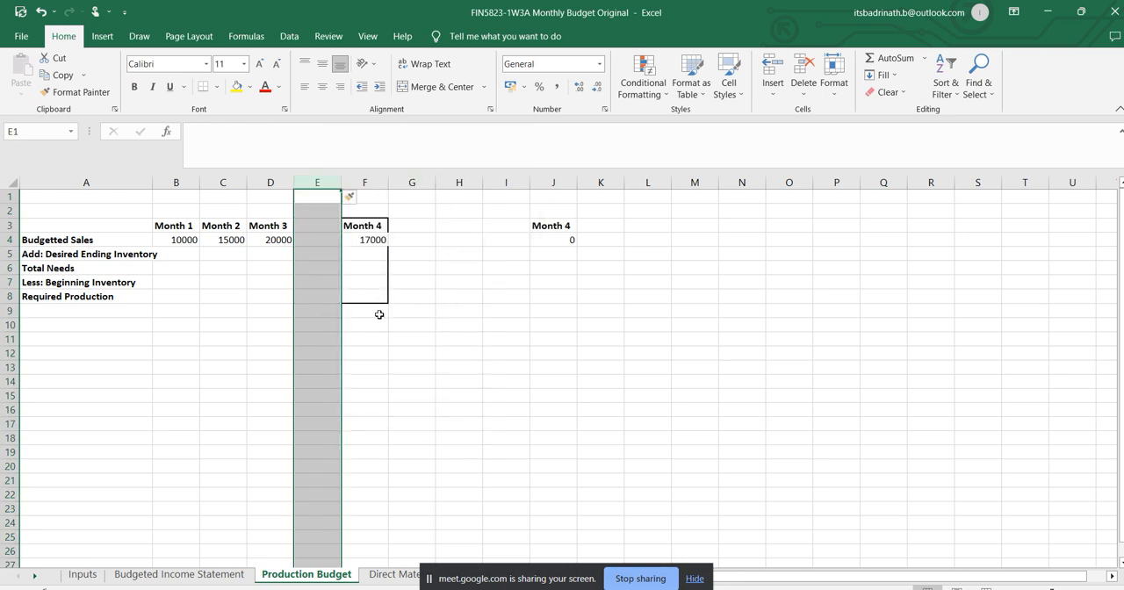
{"action": "left_click", "coordinate": [365, 240]}
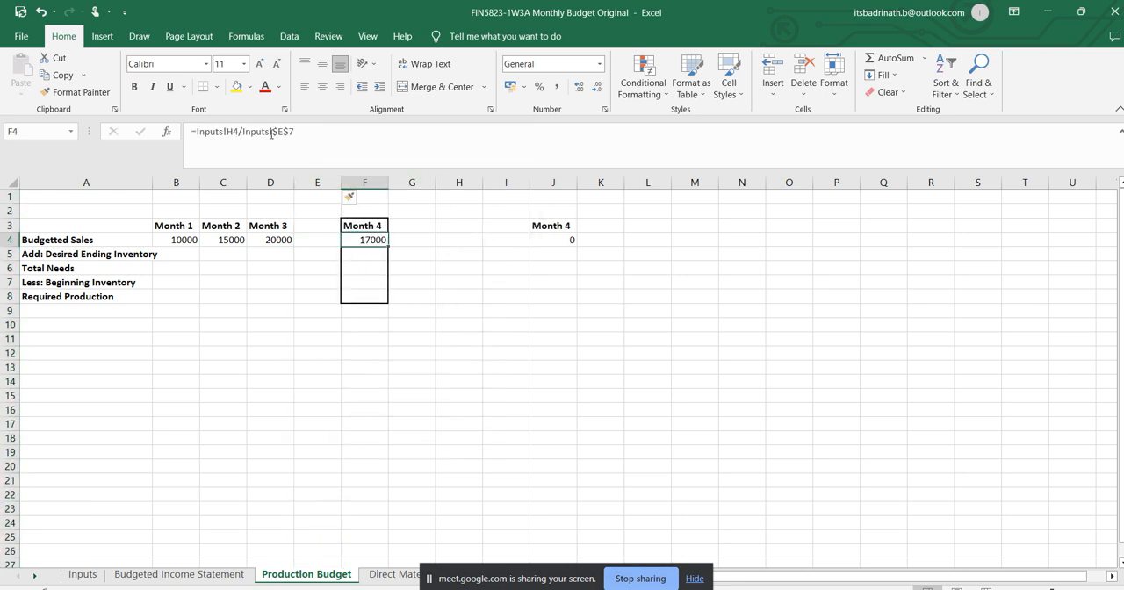
{"action": "left_click", "coordinate": [313, 223]}
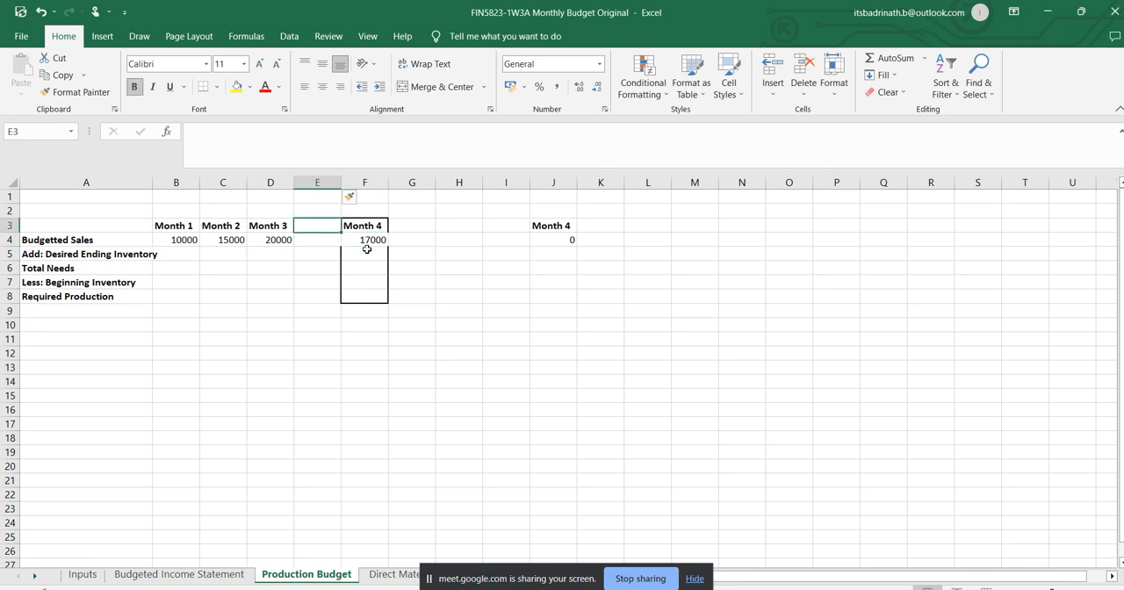
{"action": "left_click", "coordinate": [317, 182]}
{"action": "right_click", "coordinate": [317, 182]}
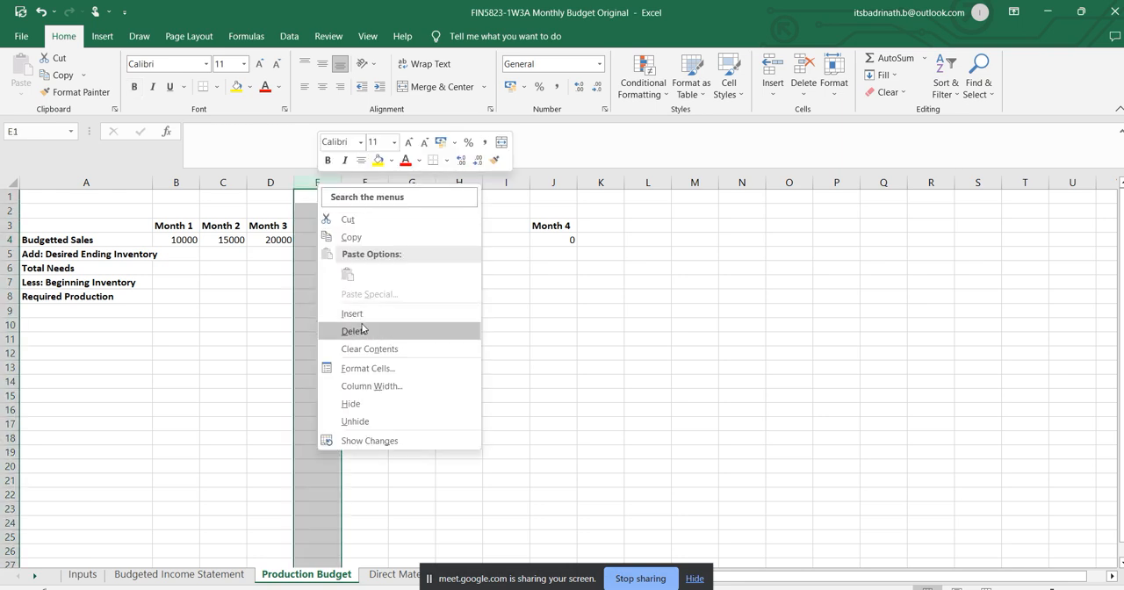
{"action": "left_click", "coordinate": [365, 312]}
Clear the leftover duplicate Month 4 heading and sales cell within K2:L6.
{"action": "left_click_drag", "start_coordinate": [585, 215], "coordinate": [655, 271]}
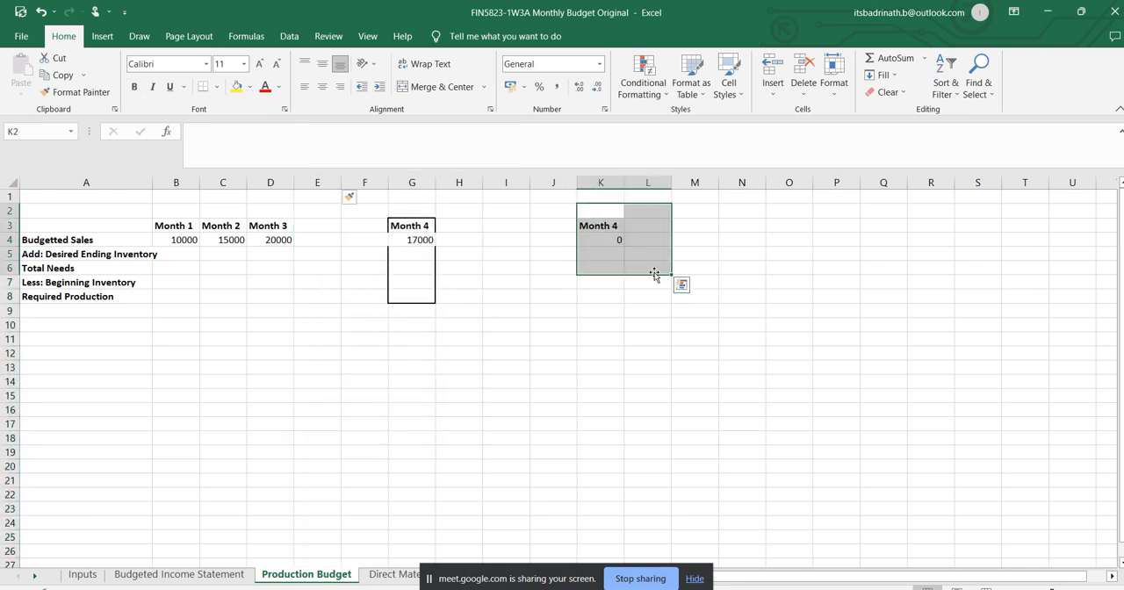
{"action": "key", "text": "Delete"}
{"action": "left_click", "coordinate": [275, 290]}
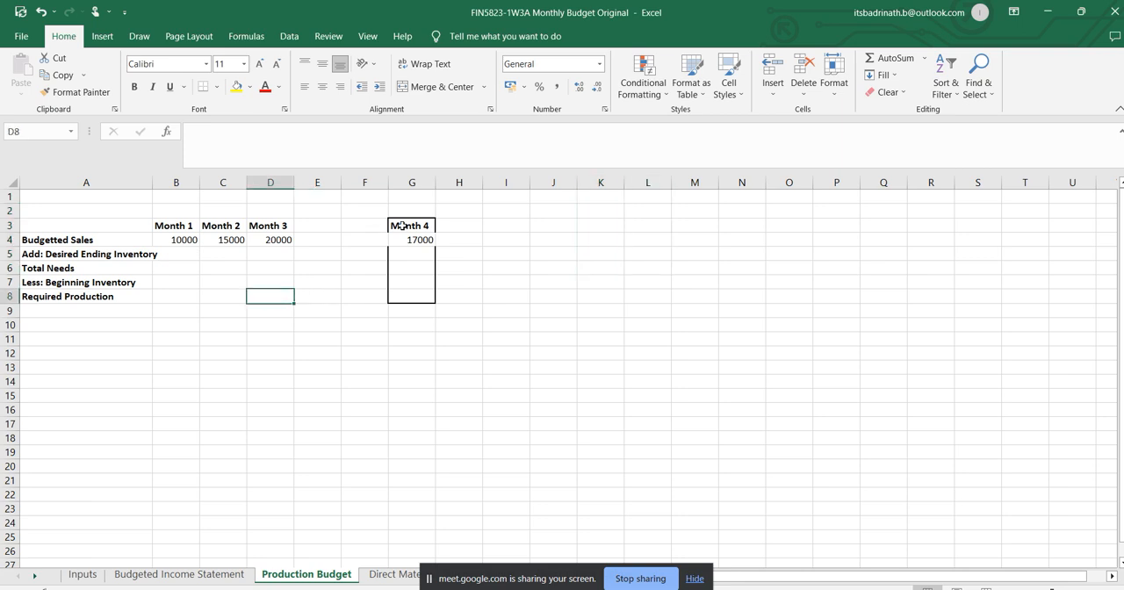
Apply thick outside borders to the Month 4 block G3:G8 and widen column A to fit its row labels.
{"action": "left_click_drag", "start_coordinate": [403, 226], "coordinate": [403, 292]}
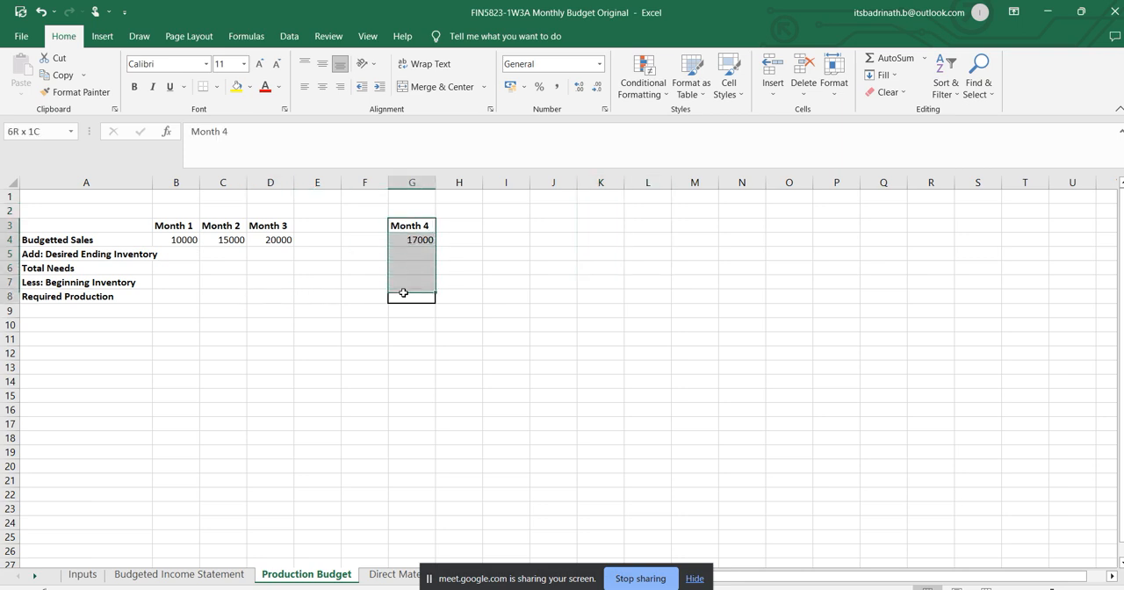
{"action": "left_click", "coordinate": [216, 86]}
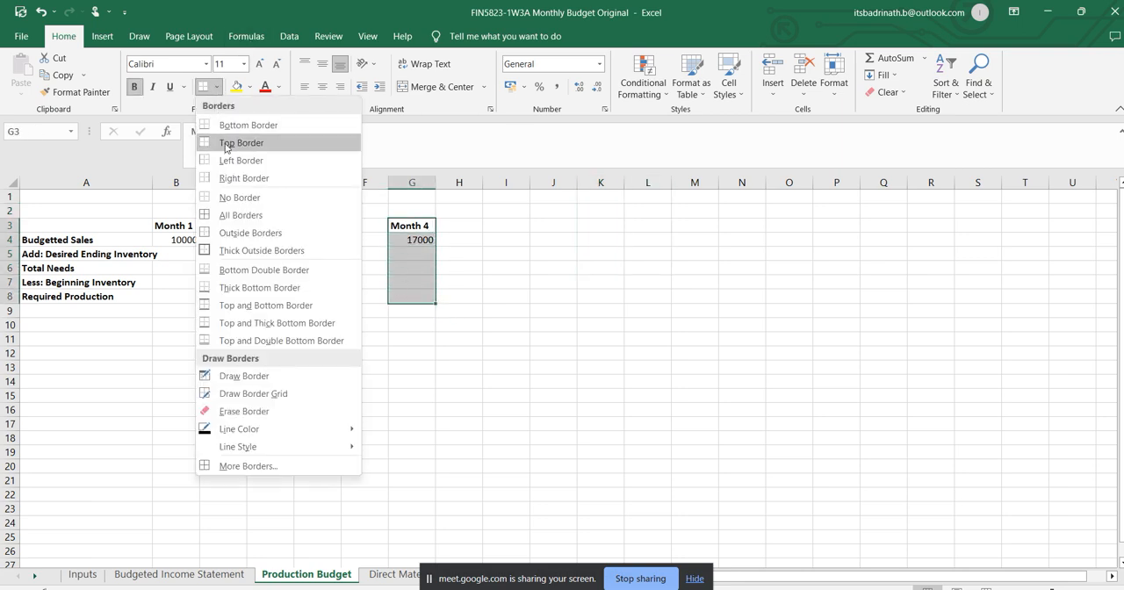
{"action": "left_click", "coordinate": [226, 250]}
{"action": "left_click", "coordinate": [476, 282]}
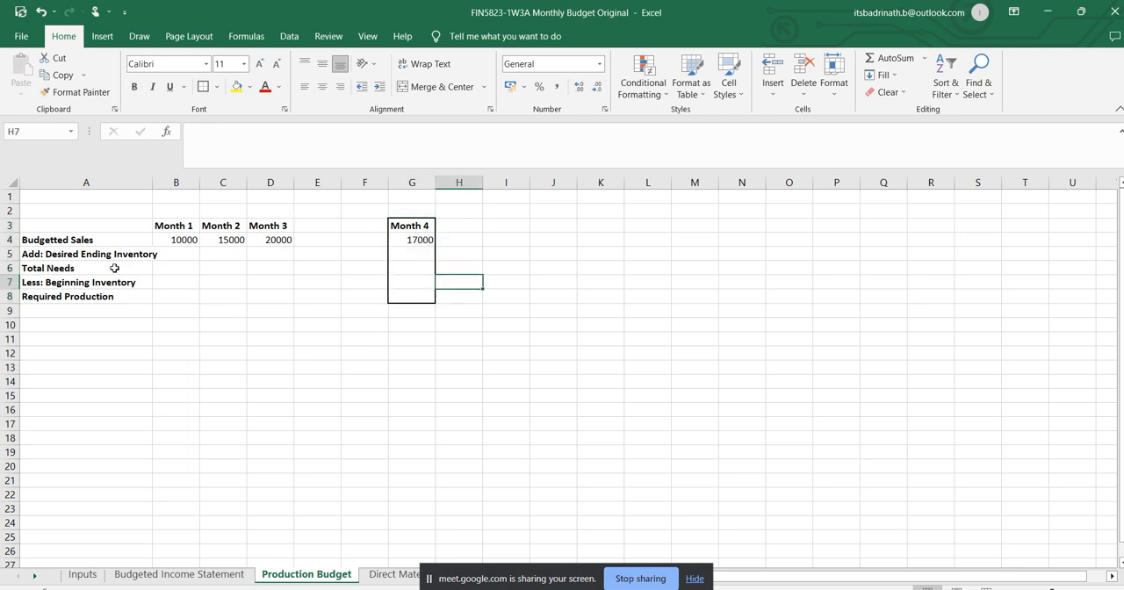
{"action": "double_click", "coordinate": [153, 177]}
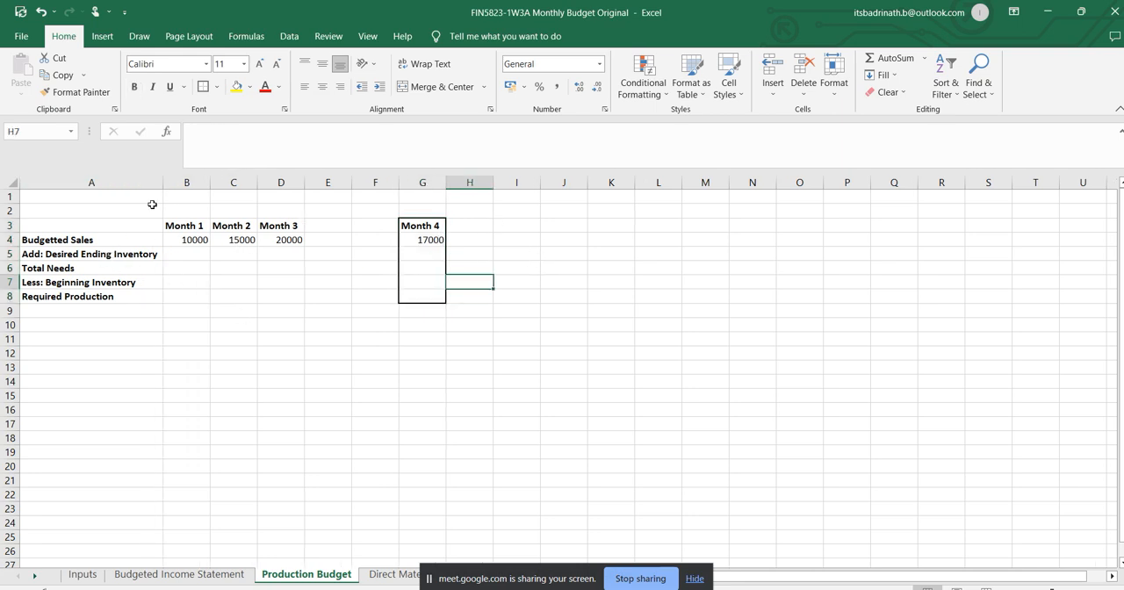
Check the desired ending inventory percentage in the Word assignment, then return to Excel and select the Month 1 desired ending inventory cell B5.
{"action": "left_click", "coordinate": [150, 254]}
{"action": "left_click", "coordinate": [181, 254]}
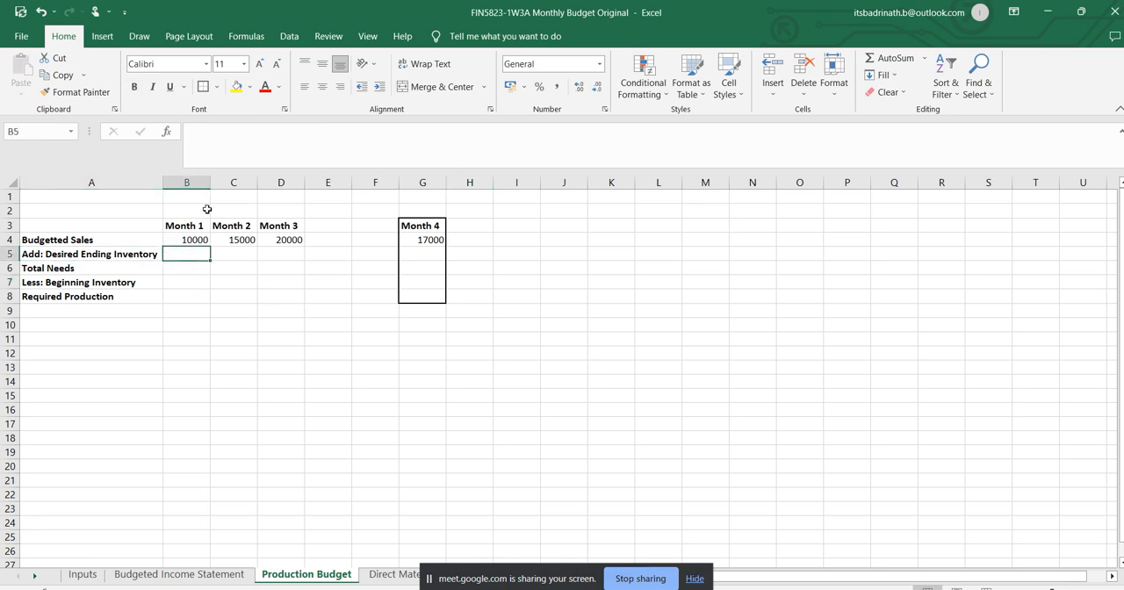
{"action": "key", "text": "alt+Tab"}
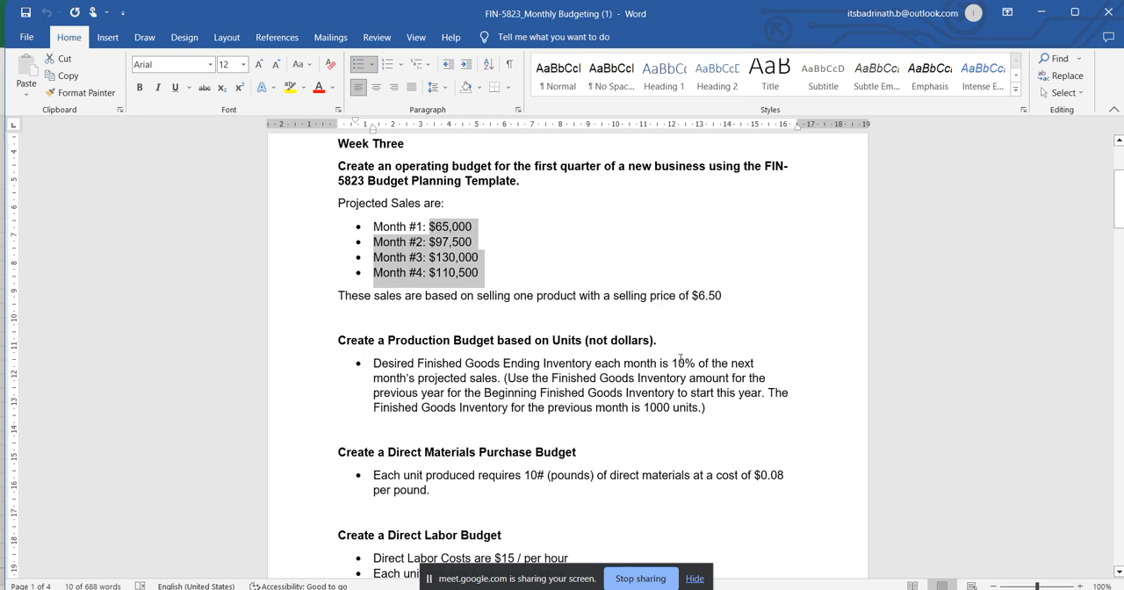
{"action": "left_click_drag", "start_coordinate": [673, 363], "coordinate": [698, 364]}
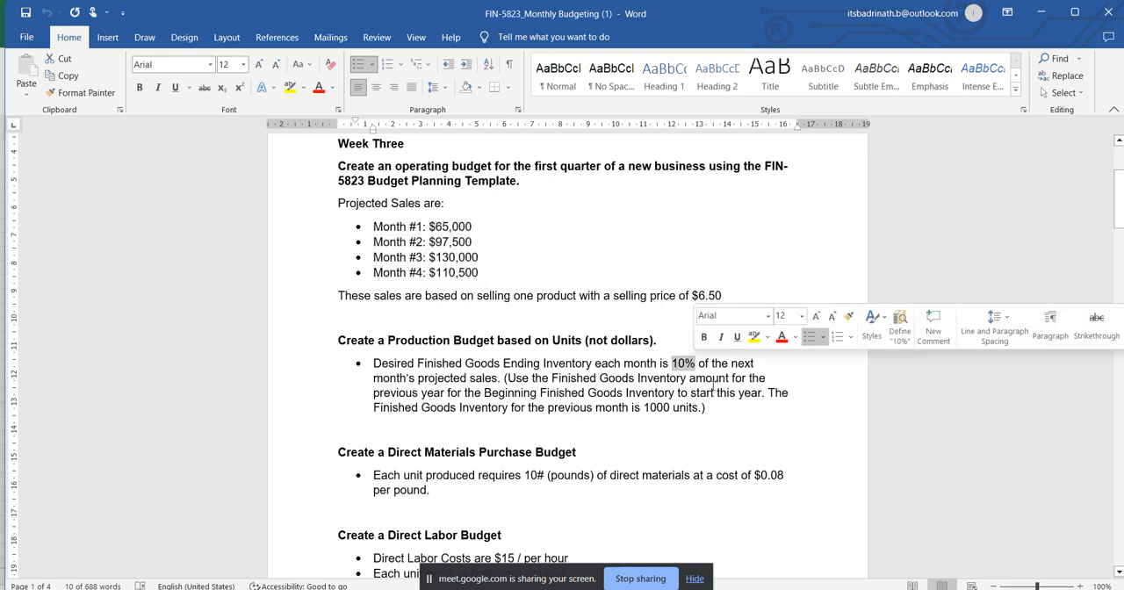
{"action": "key", "text": "alt+Tab"}
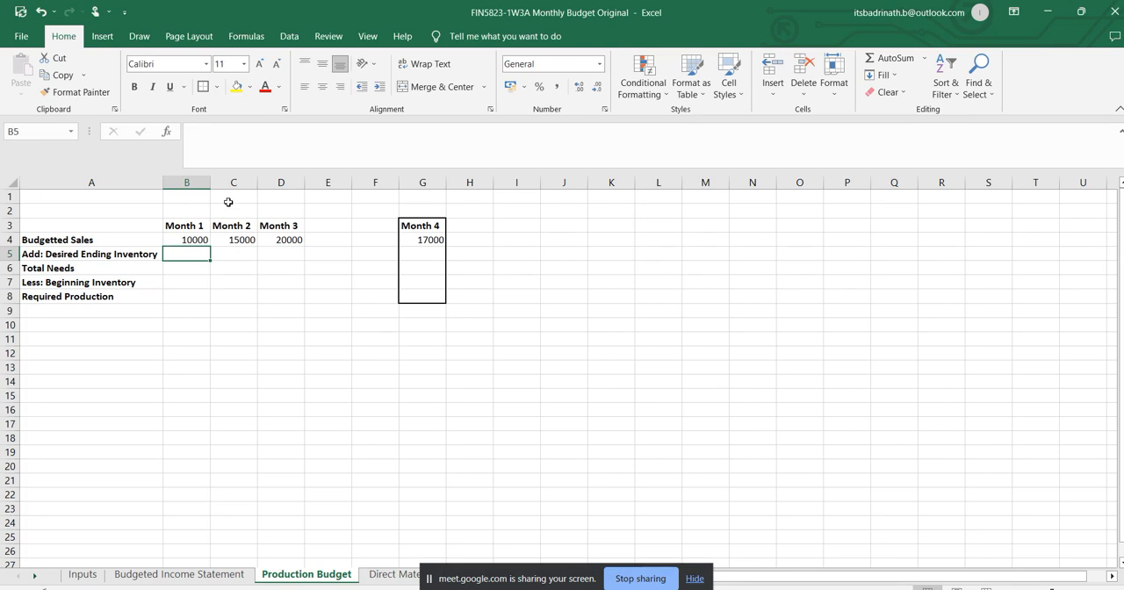
{"action": "left_click", "coordinate": [239, 240]}
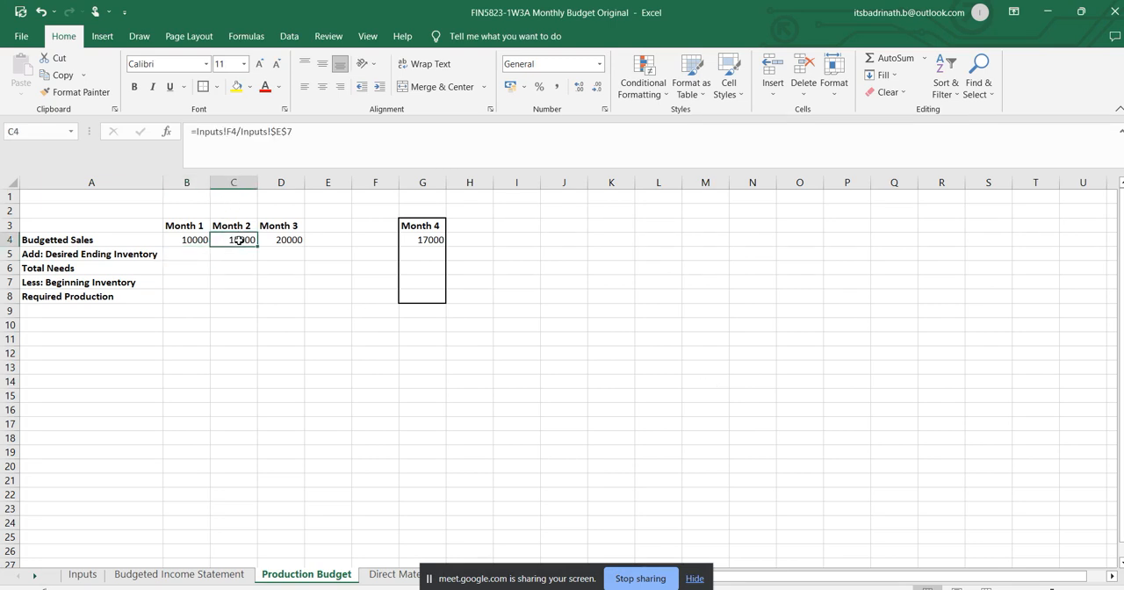
{"action": "left_click", "coordinate": [195, 253]}
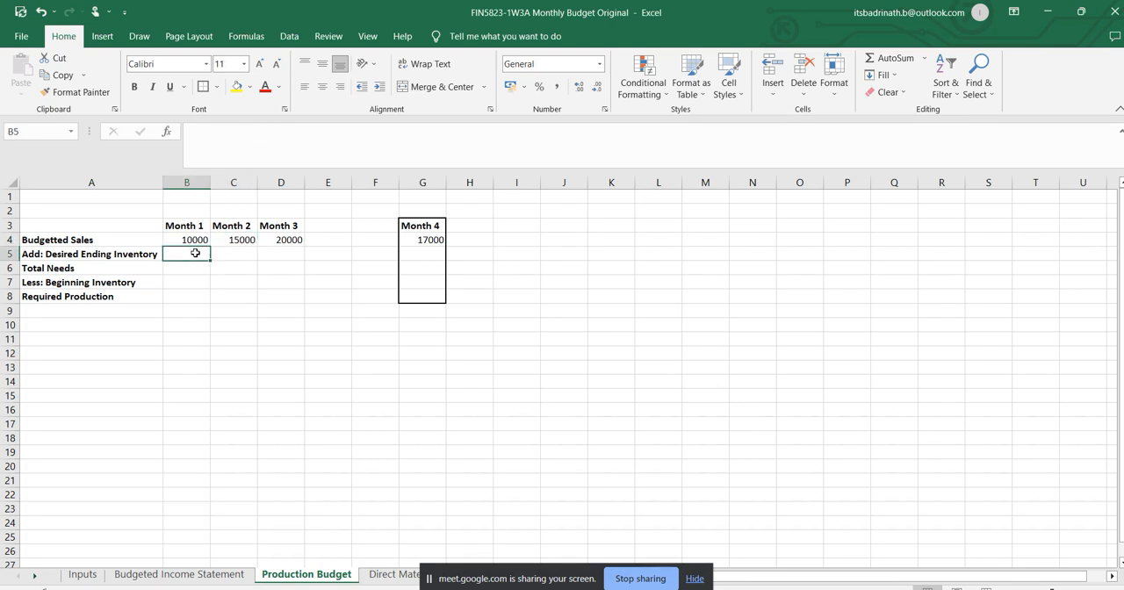
Enter a Month 1 desired ending inventory formula in B5 multiplying Month 2 sales C4 by the absolute ending inventory percentage Inputs!$E$8.
{"action": "type", "text": "="}
{"action": "left_click", "coordinate": [247, 240]}
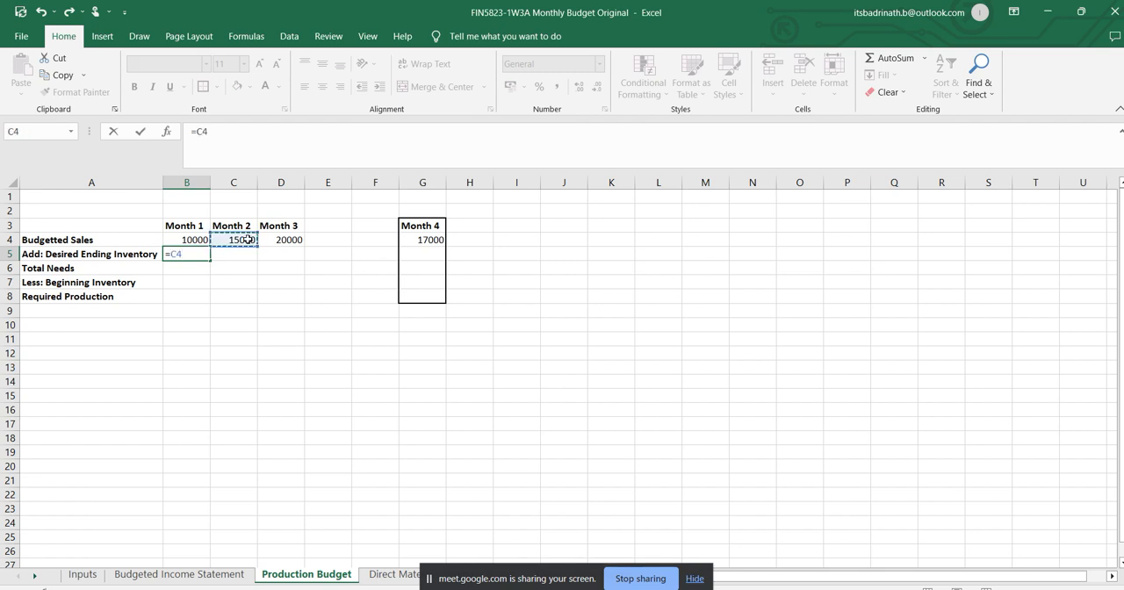
{"action": "type", "text": "*"}
{"action": "left_click", "coordinate": [74, 576]}
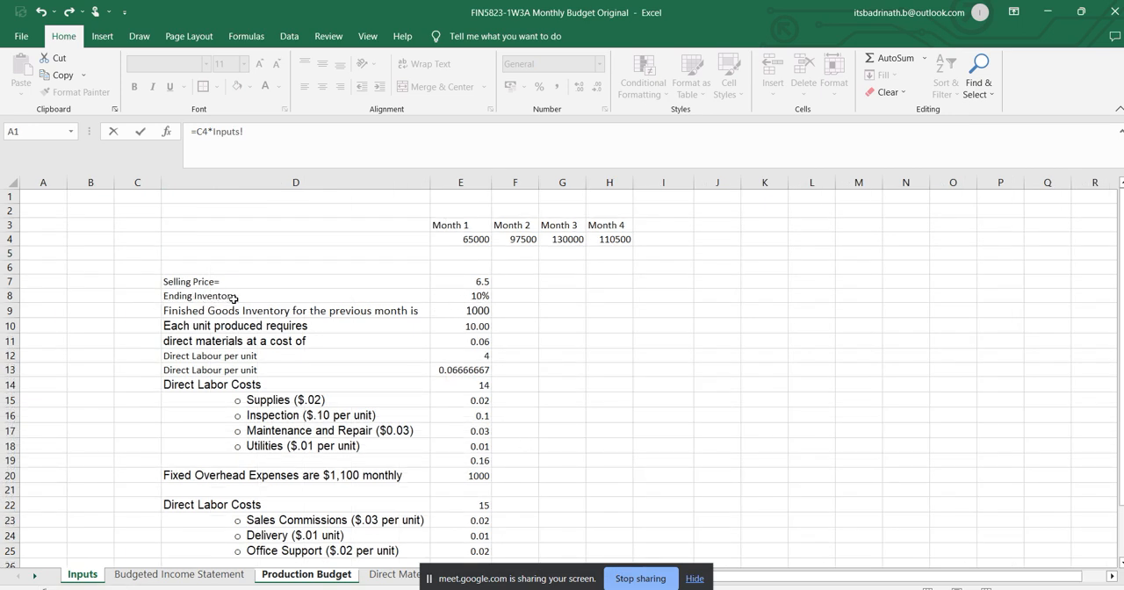
{"action": "left_click", "coordinate": [473, 298]}
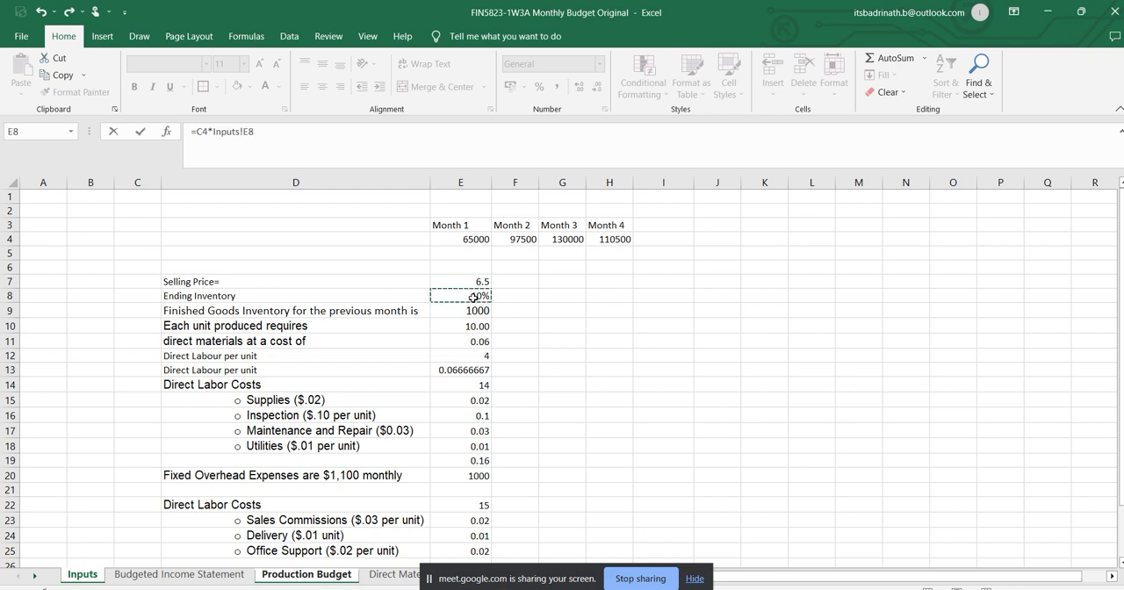
{"action": "left_click", "coordinate": [244, 131]}
{"action": "type", "text": "$E$8"}
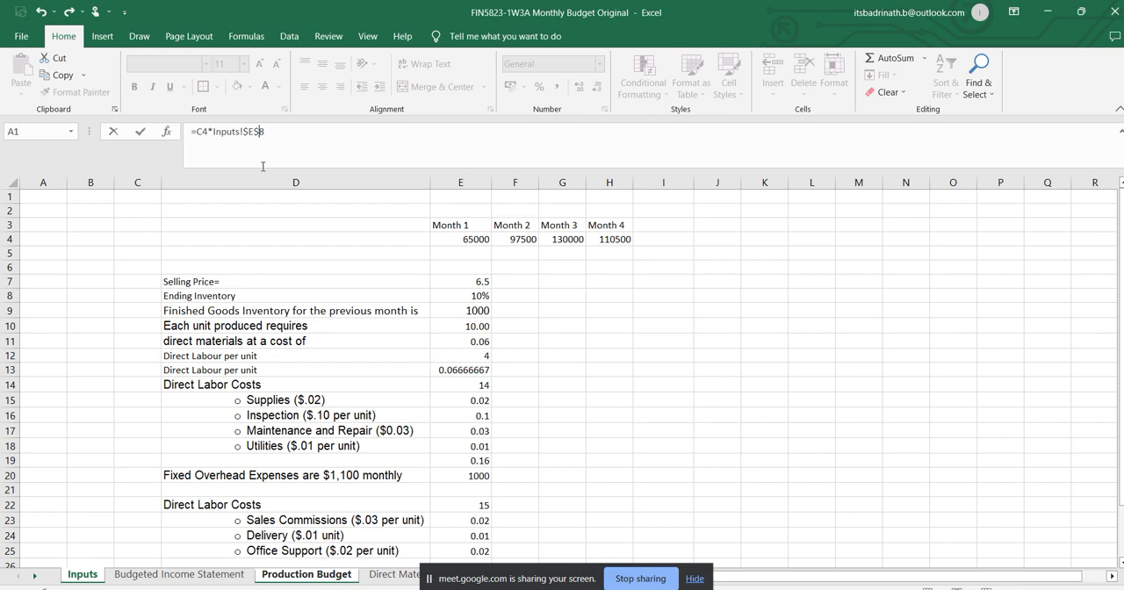
{"action": "key", "text": "Return"}
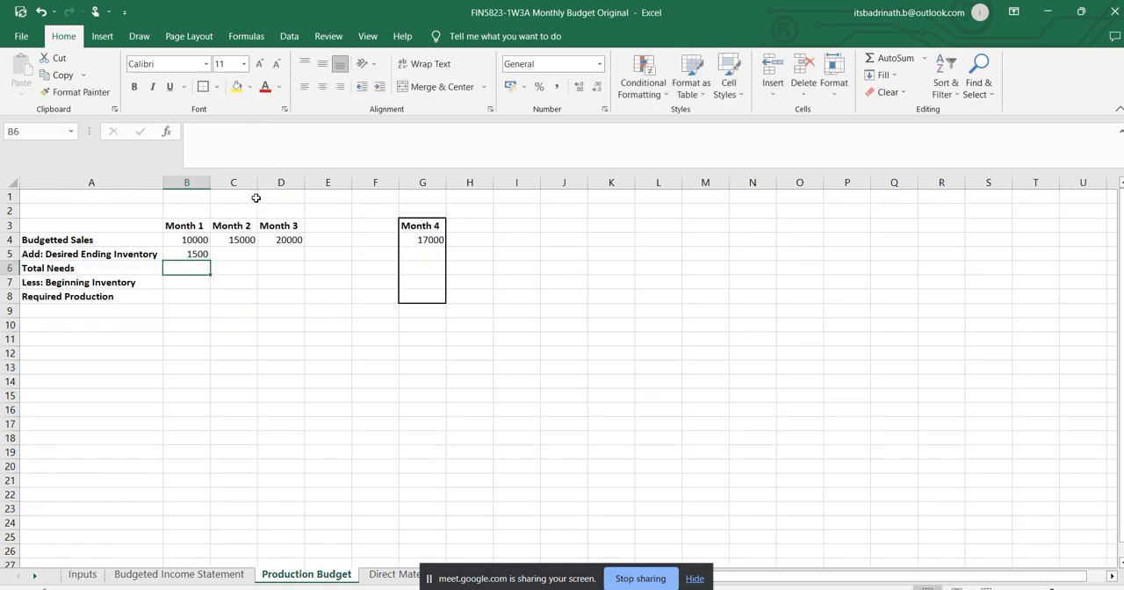
Copy the Month 1 desired ending inventory formula across to Month 2 and Month 3 in C5:D5.
{"action": "left_click", "coordinate": [197, 253]}
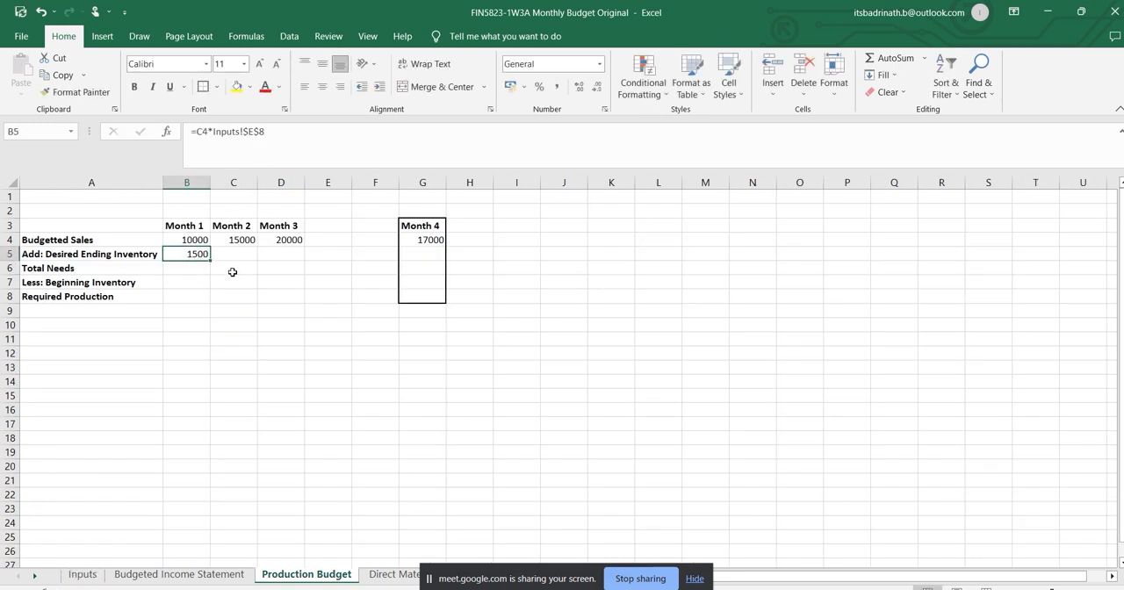
{"action": "left_click_drag", "start_coordinate": [212, 260], "coordinate": [244, 261]}
{"action": "left_click_drag", "start_coordinate": [275, 257], "coordinate": [285, 256]}
{"action": "left_click", "coordinate": [291, 253]}
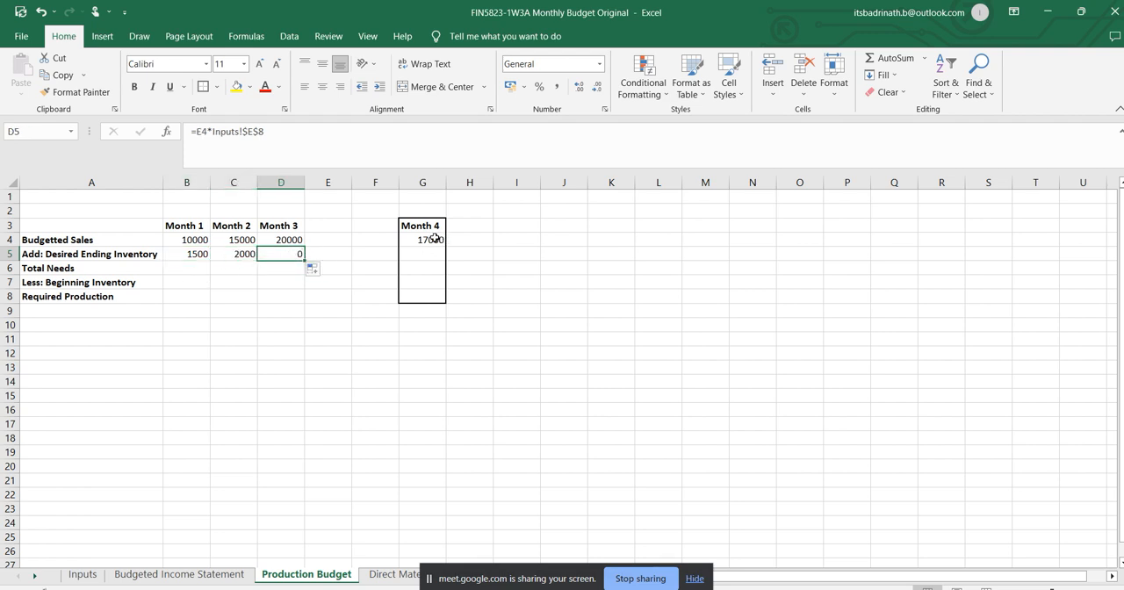
Replace the E4 reference in the Month 3 desired ending inventory formula with the Month 4 sales cell G4.
{"action": "double_click", "coordinate": [200, 130]}
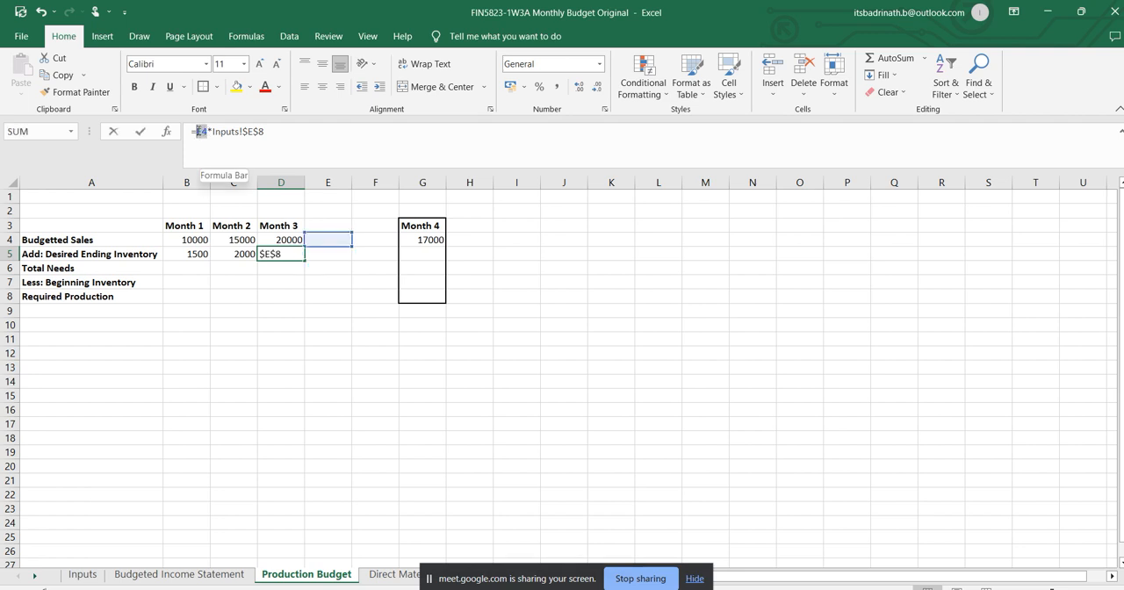
{"action": "left_click", "coordinate": [434, 239]}
{"action": "key", "text": "Return"}
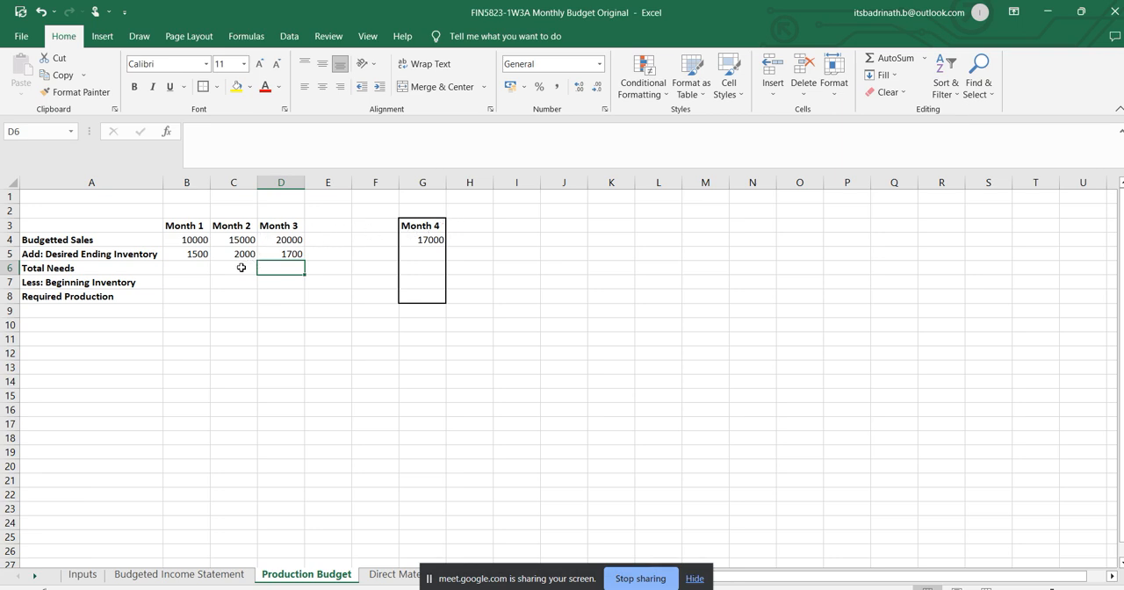
Delete the two blank columns between Month 3 and Month 4, and check the Month 3 ending inventory and Month 4 sales formulas.
{"action": "left_click", "coordinate": [342, 183]}
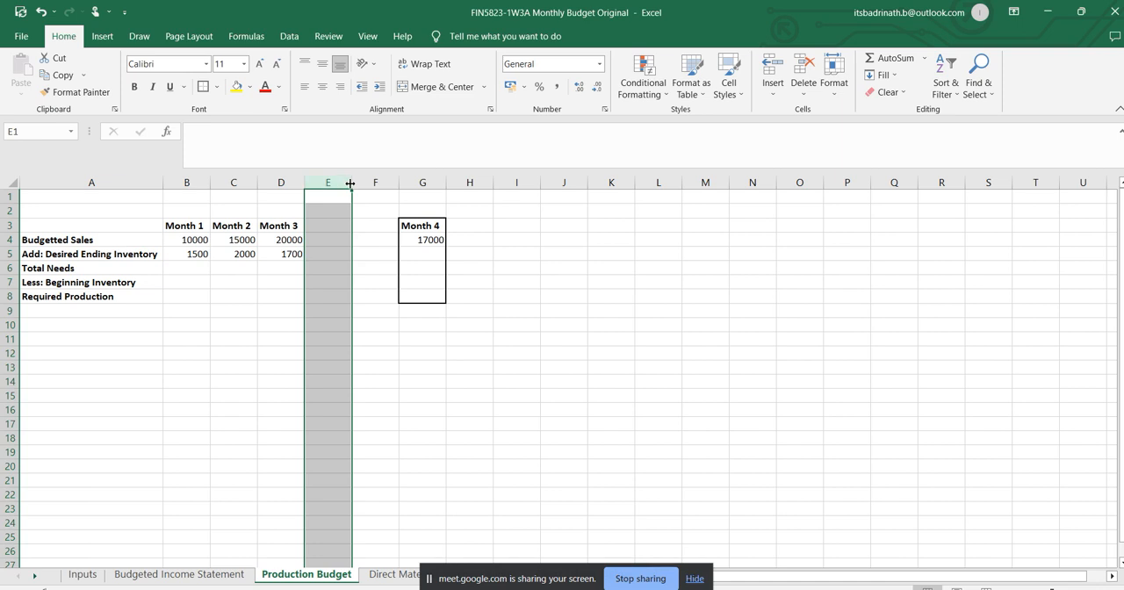
{"action": "left_click", "coordinate": [376, 183], "text": "shift"}
{"action": "right_click", "coordinate": [378, 184]}
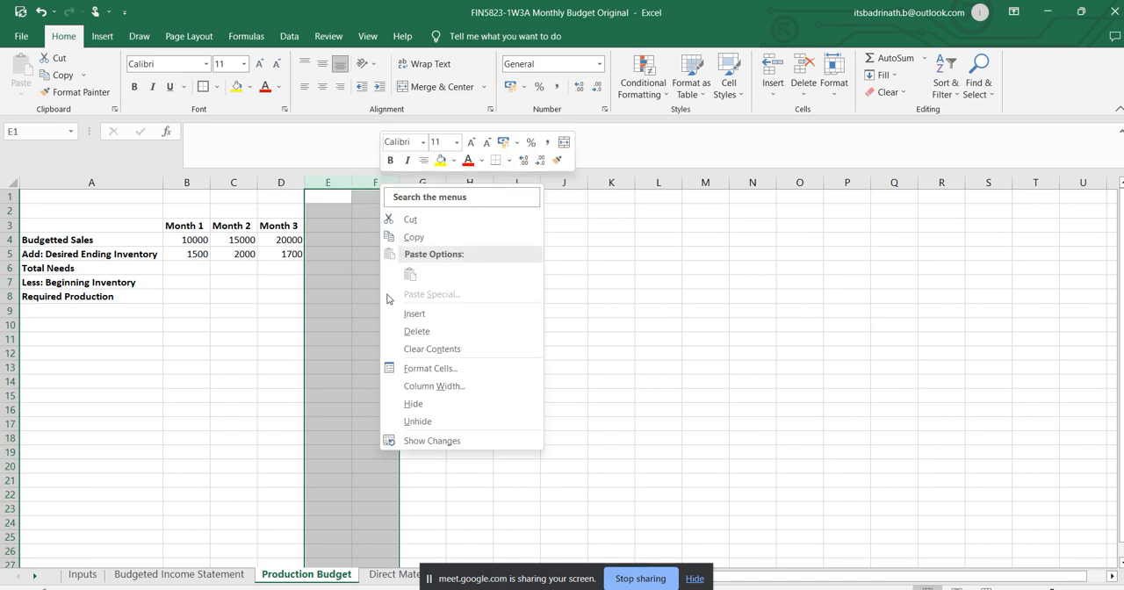
{"action": "left_click", "coordinate": [416, 331]}
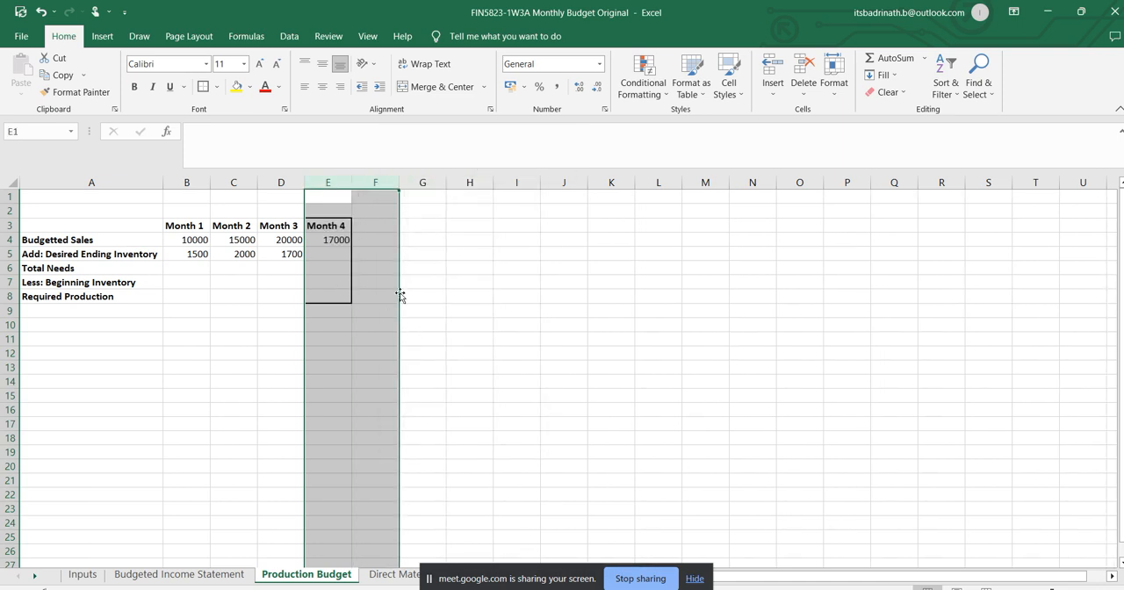
{"action": "left_click", "coordinate": [178, 292]}
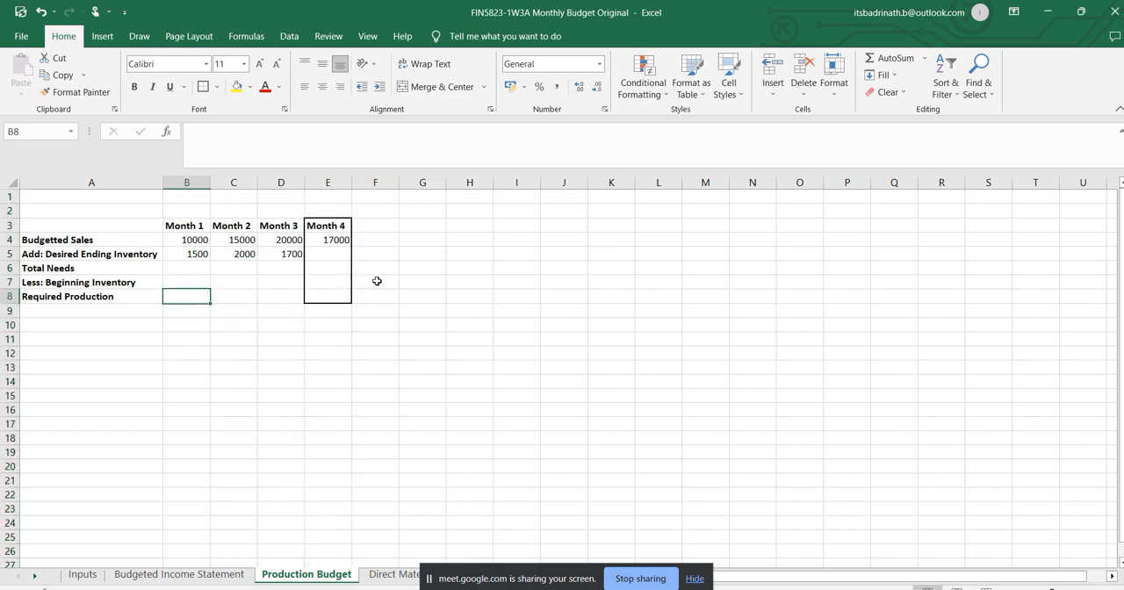
{"action": "left_click", "coordinate": [332, 254]}
{"action": "left_click", "coordinate": [342, 239]}
{"action": "left_click", "coordinate": [292, 254]}
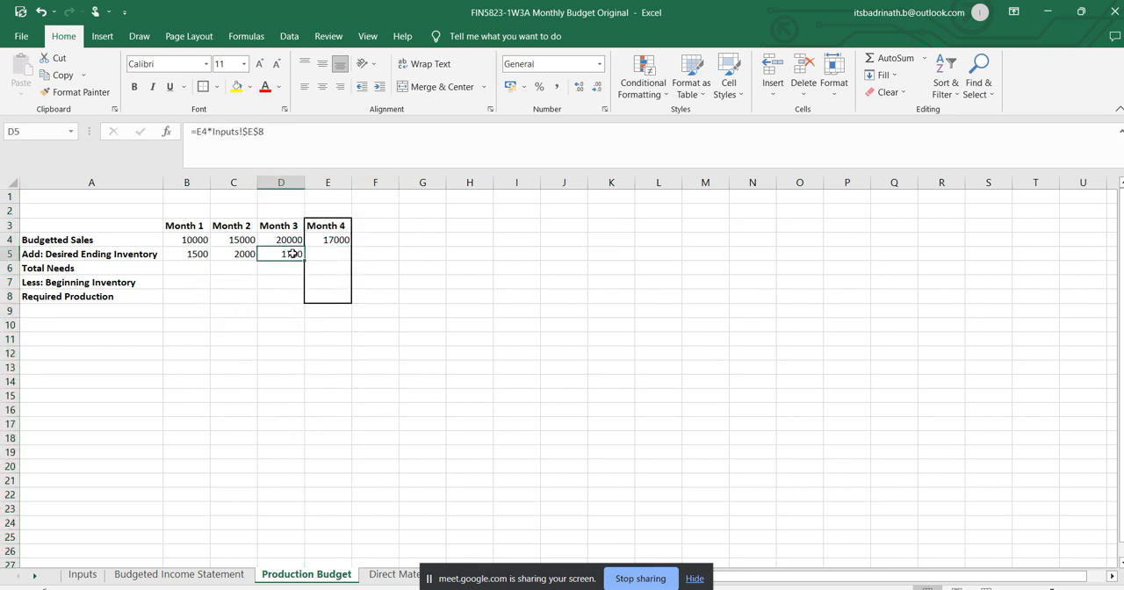
{"action": "left_click", "coordinate": [335, 239]}
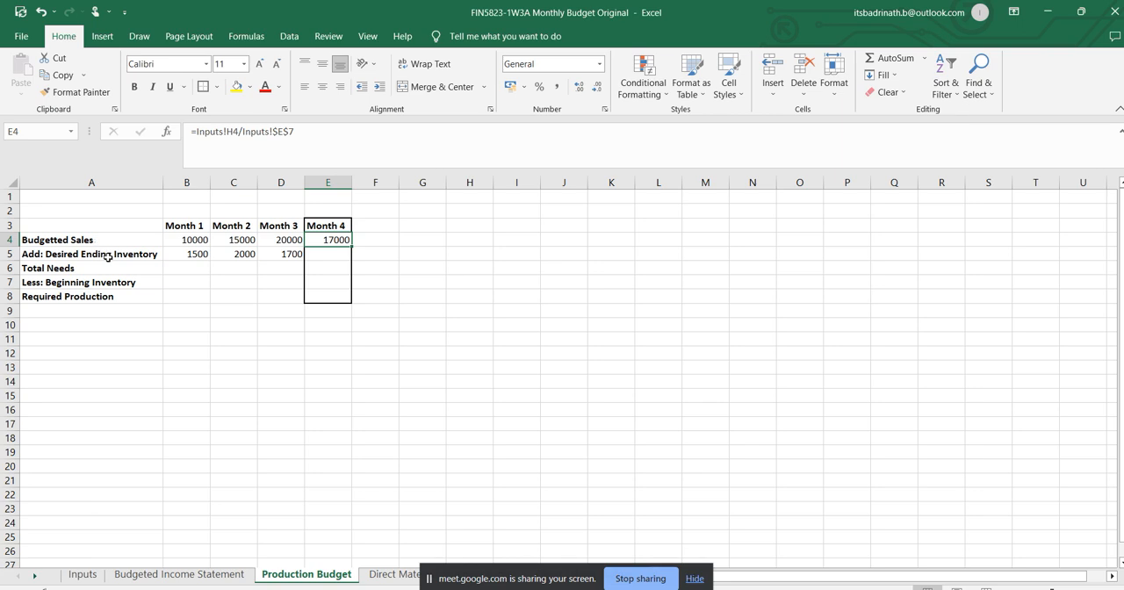
Calculate Month 1 total needs in B6 as budgeted sales plus desired ending inventory, =B4+B5.
{"action": "left_click", "coordinate": [198, 267]}
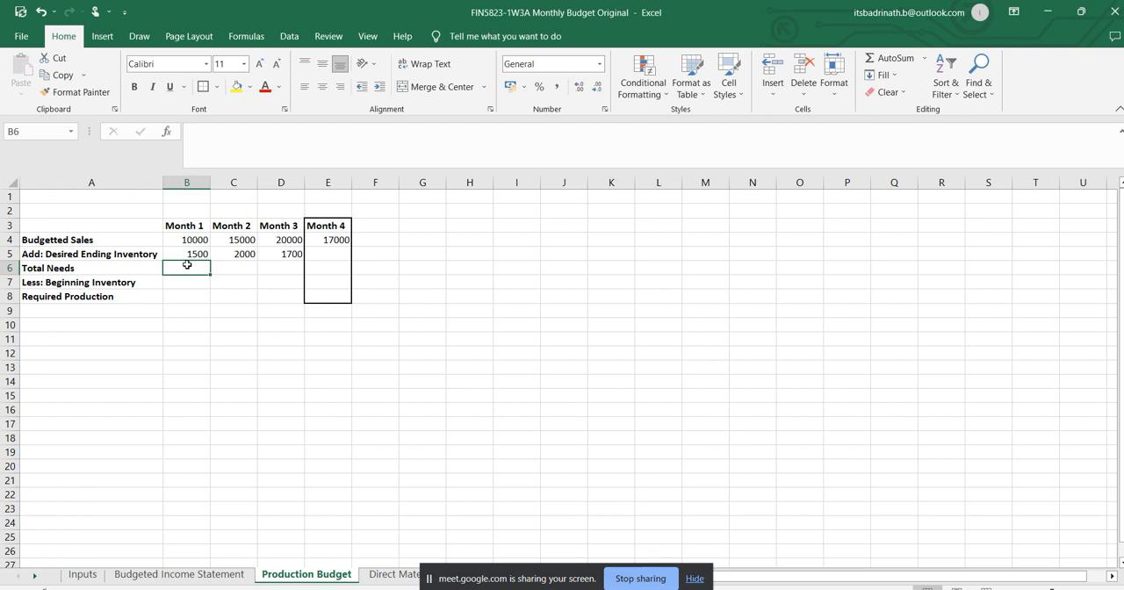
{"action": "type", "text": "="}
{"action": "left_click", "coordinate": [194, 239]}
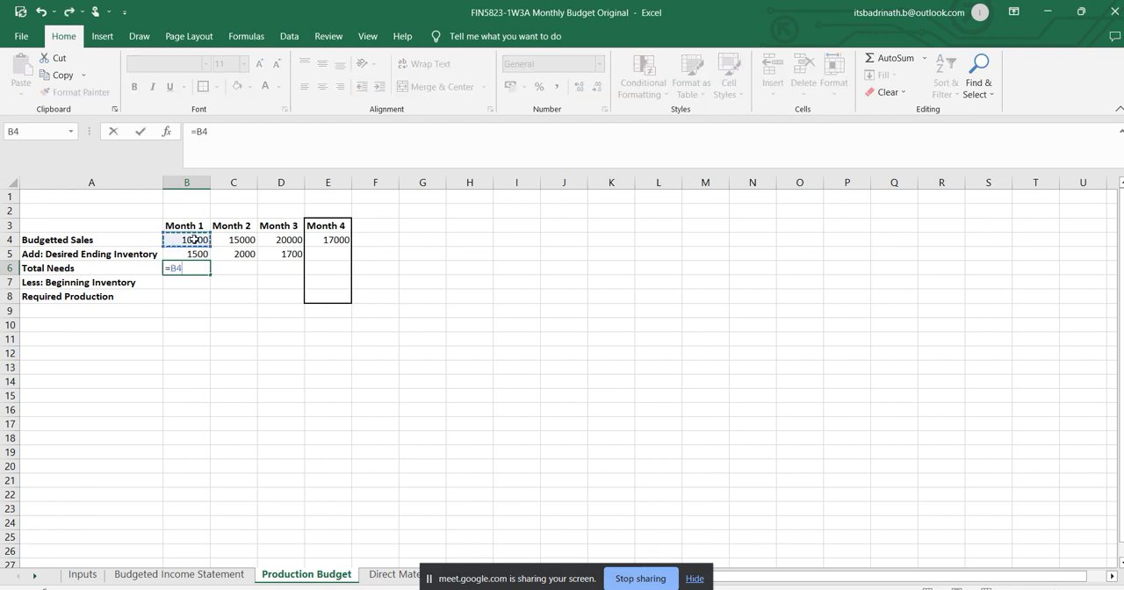
{"action": "type", "text": "+"}
{"action": "left_click", "coordinate": [193, 253]}
{"action": "key", "text": "Return"}
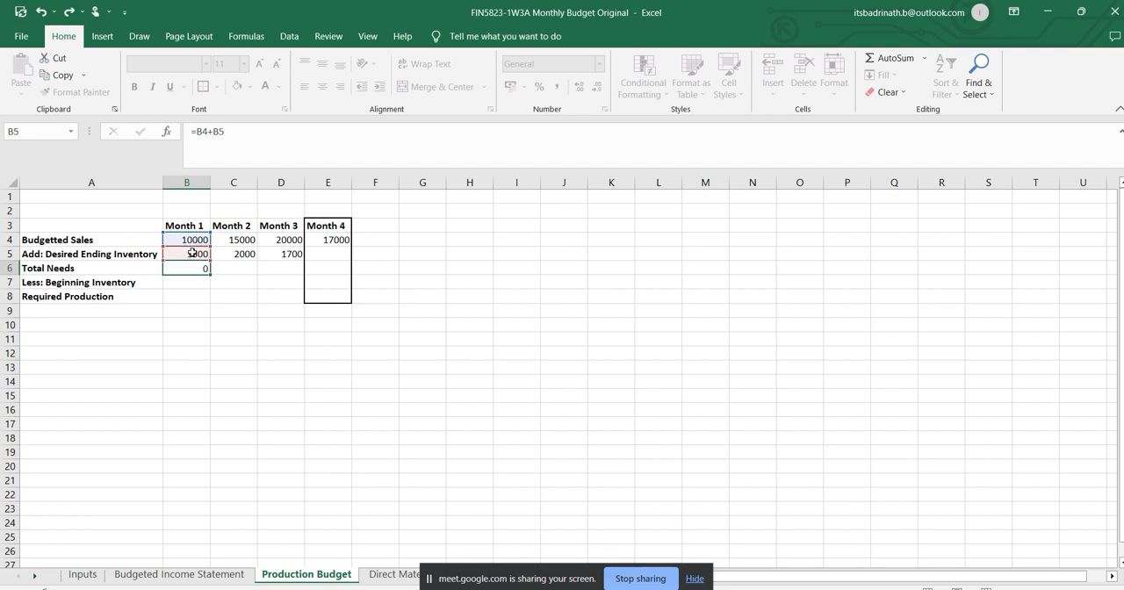
Copy the total needs formula across to Month 2 and Month 3 in C6:D6, leaving Month 4 blank.
{"action": "left_click", "coordinate": [198, 268]}
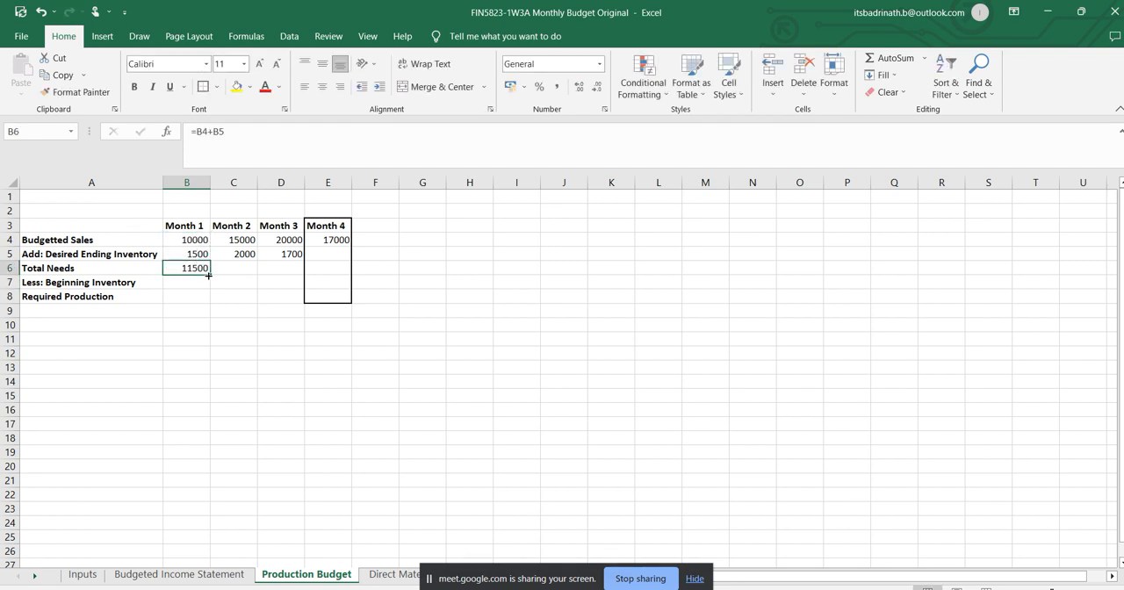
{"action": "left_click_drag", "start_coordinate": [210, 275], "coordinate": [290, 272]}
{"action": "left_click", "coordinate": [334, 266]}
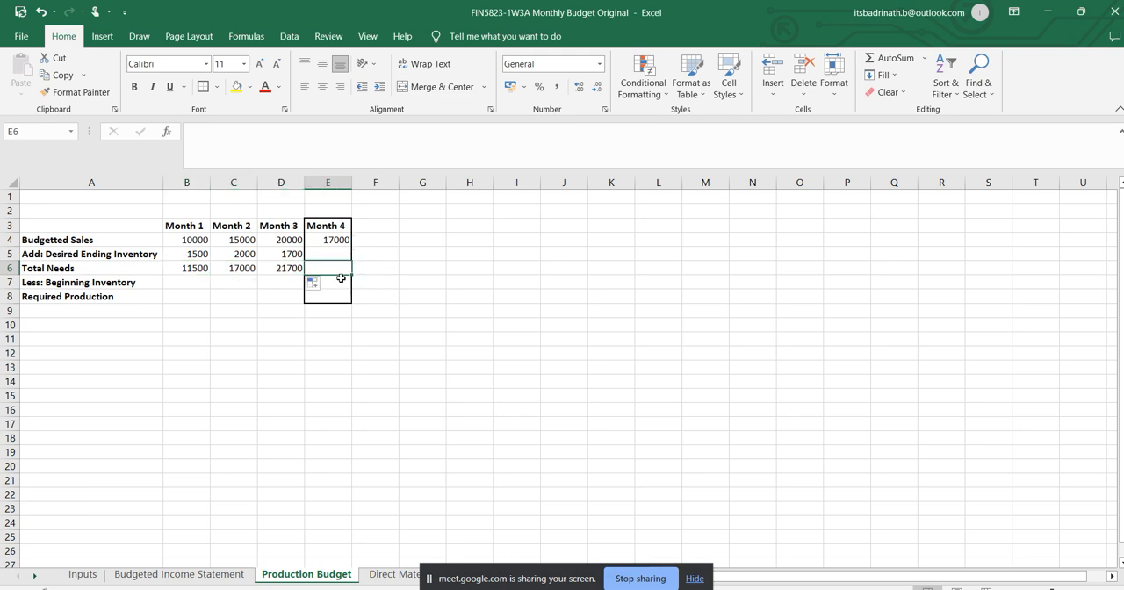
{"action": "left_click", "coordinate": [280, 272]}
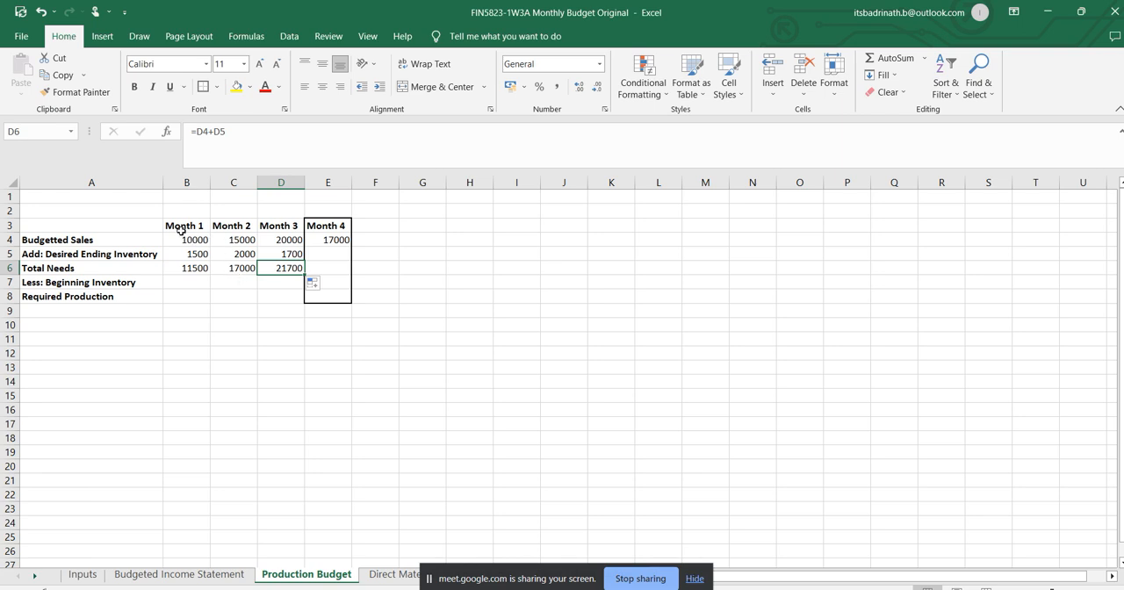
Check the previous month's finished goods inventory in the Word assignment, then return to the Month 1 beginning inventory cell B7 in Excel.
{"action": "left_click", "coordinate": [189, 281]}
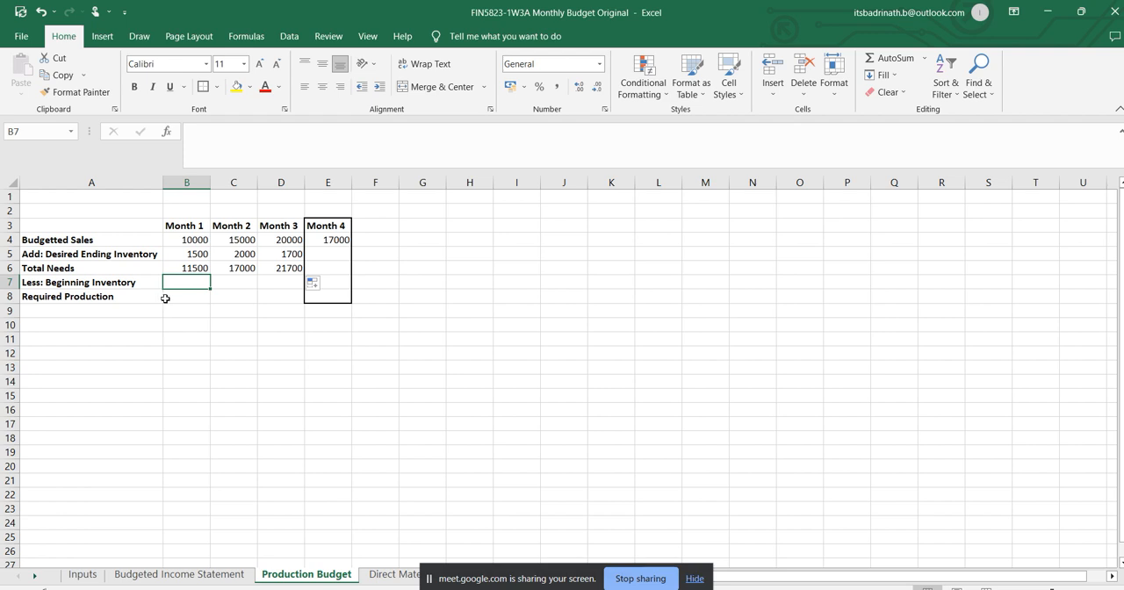
{"action": "key", "text": "alt+Tab"}
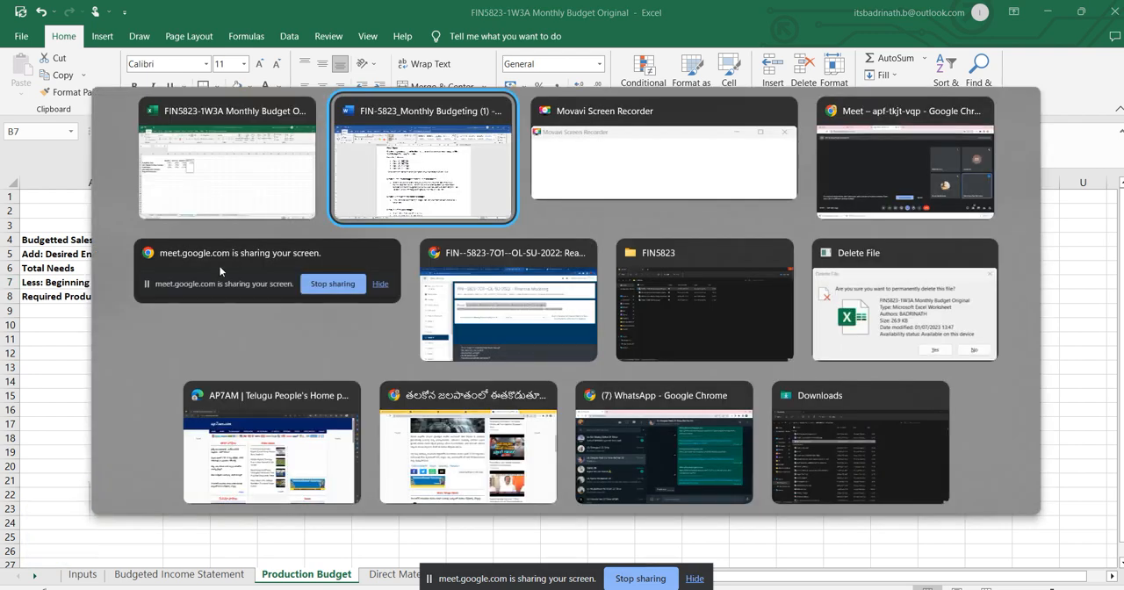
{"action": "double_click", "coordinate": [664, 406]}
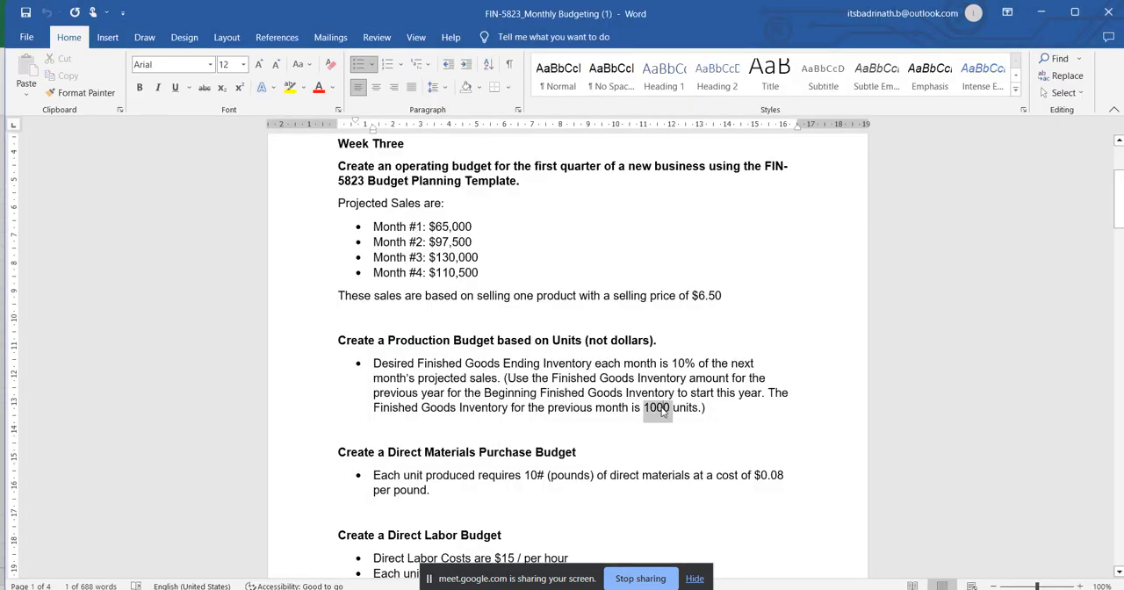
{"action": "key", "text": "alt+Tab"}
{"action": "type", "text": "1"}
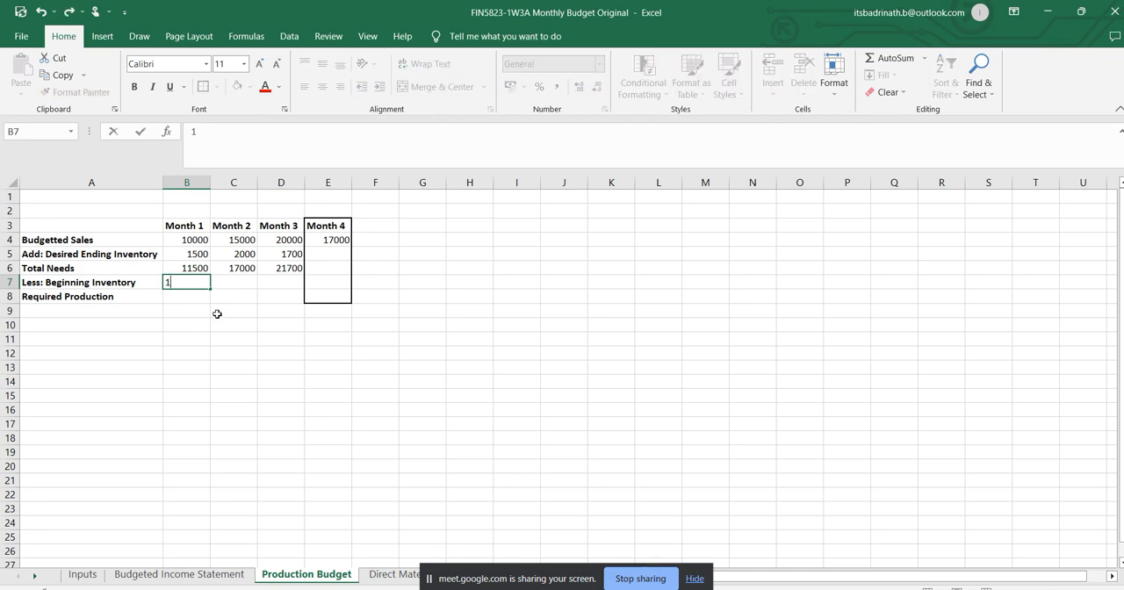
{"action": "type", "text": "500"}
{"action": "key", "text": "BackSpace"}
{"action": "key", "text": "BackSpace"}
{"action": "key", "text": "BackSpace"}
{"action": "left_click", "coordinate": [176, 322]}
Link the Month 1 beginning inventory cell B7 to the previous month's finished goods inventory at Inputs!E9.
{"action": "left_click", "coordinate": [185, 284]}
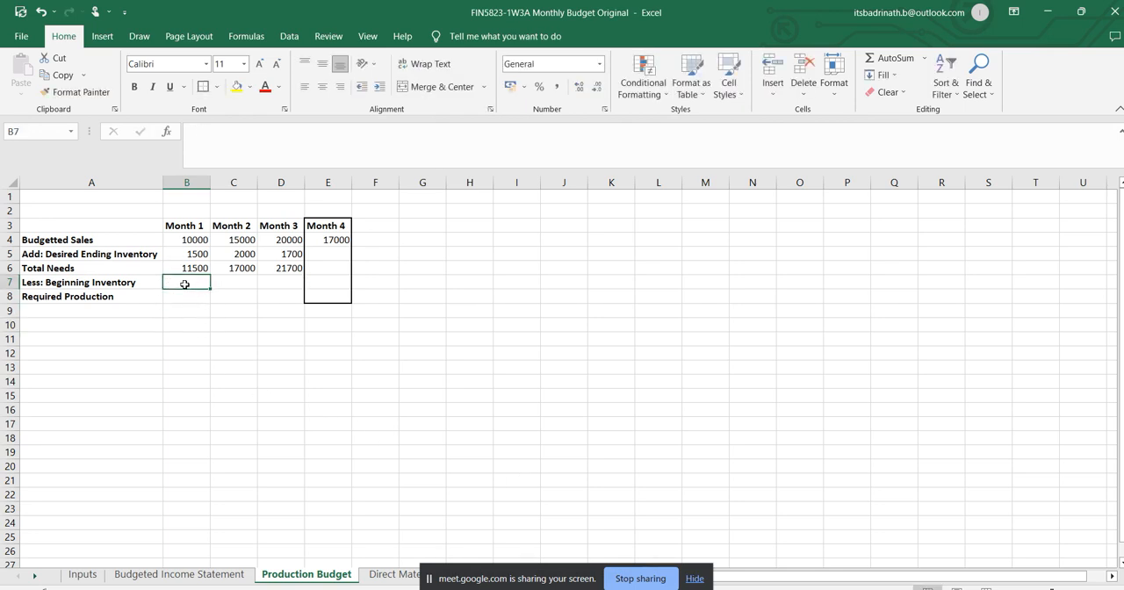
{"action": "type", "text": "="}
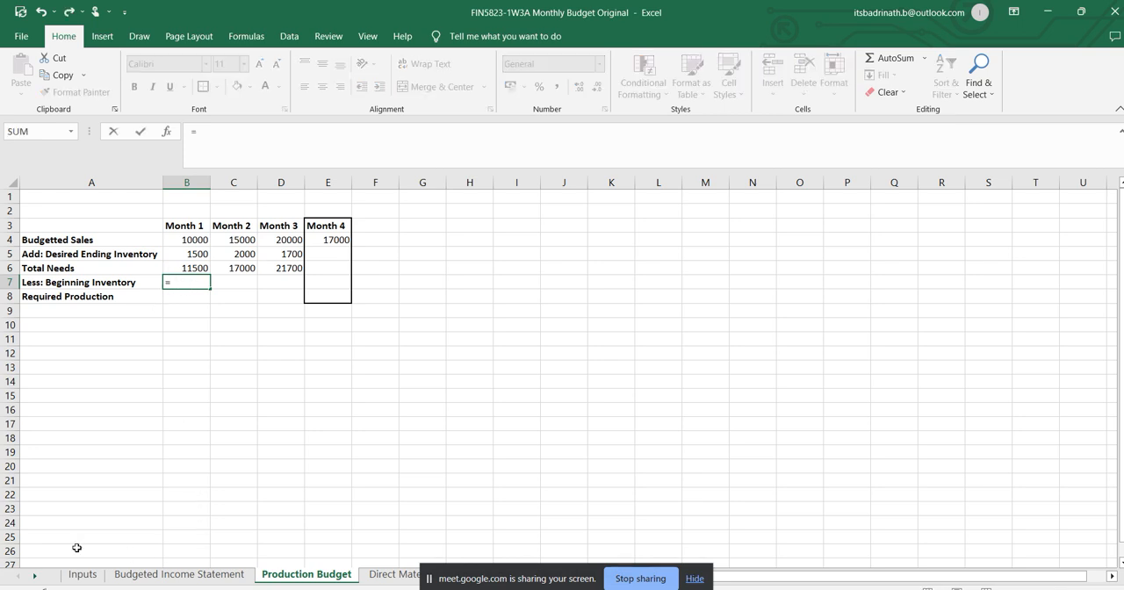
{"action": "left_click", "coordinate": [84, 575]}
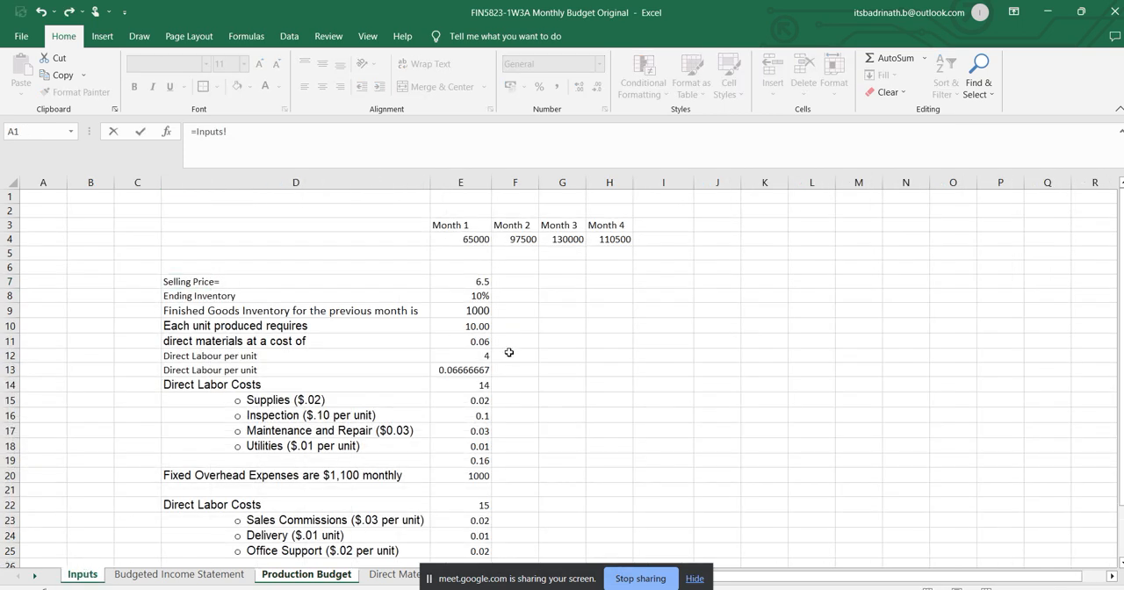
{"action": "left_click", "coordinate": [482, 310]}
{"action": "key", "text": "Return"}
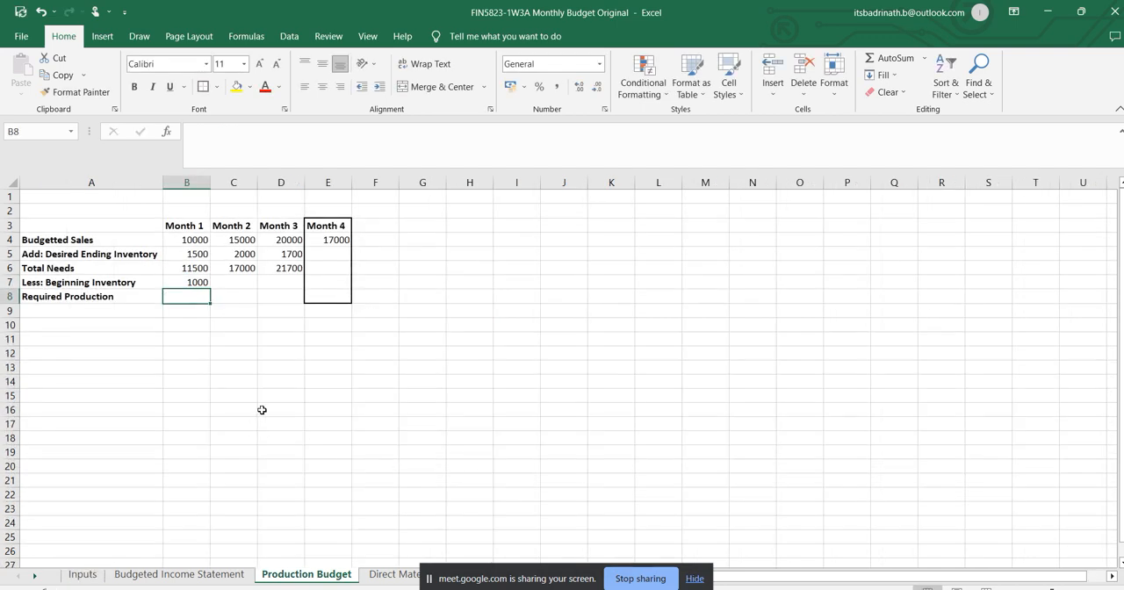
{"action": "left_click", "coordinate": [231, 143]}
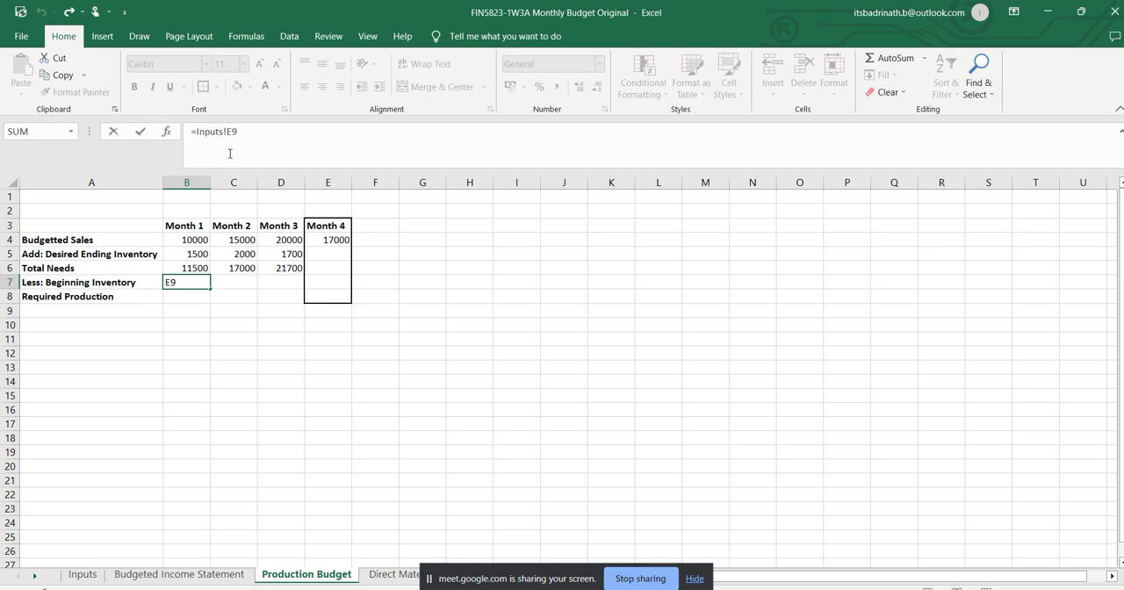
{"action": "key", "text": "Return"}
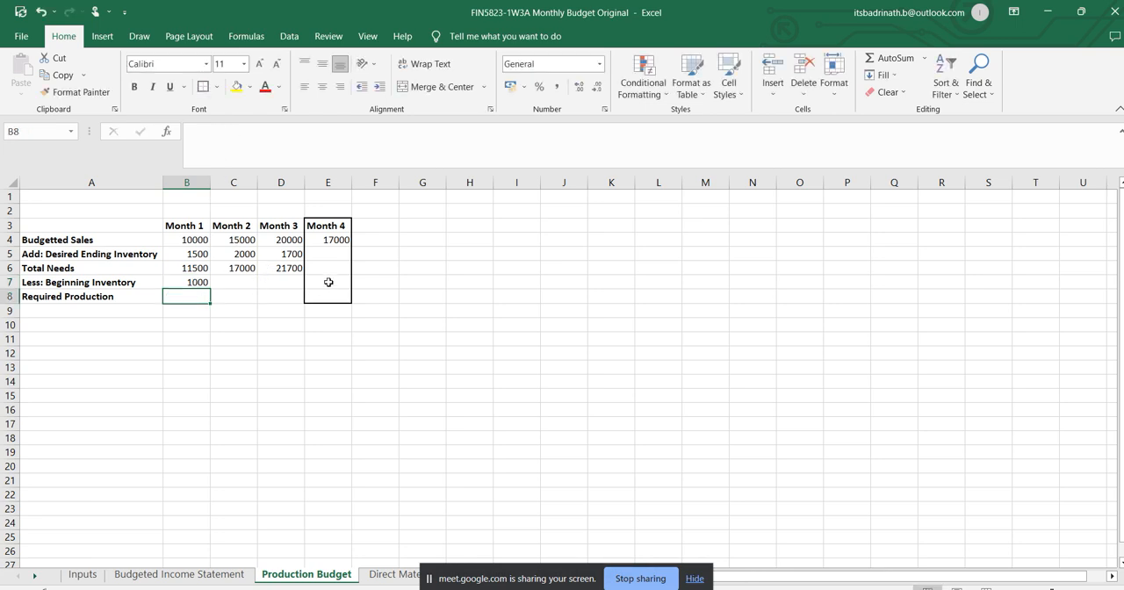
Link the Month 2 beginning inventory cell C7 to the Month 1 desired ending inventory in B5.
{"action": "left_click", "coordinate": [247, 283]}
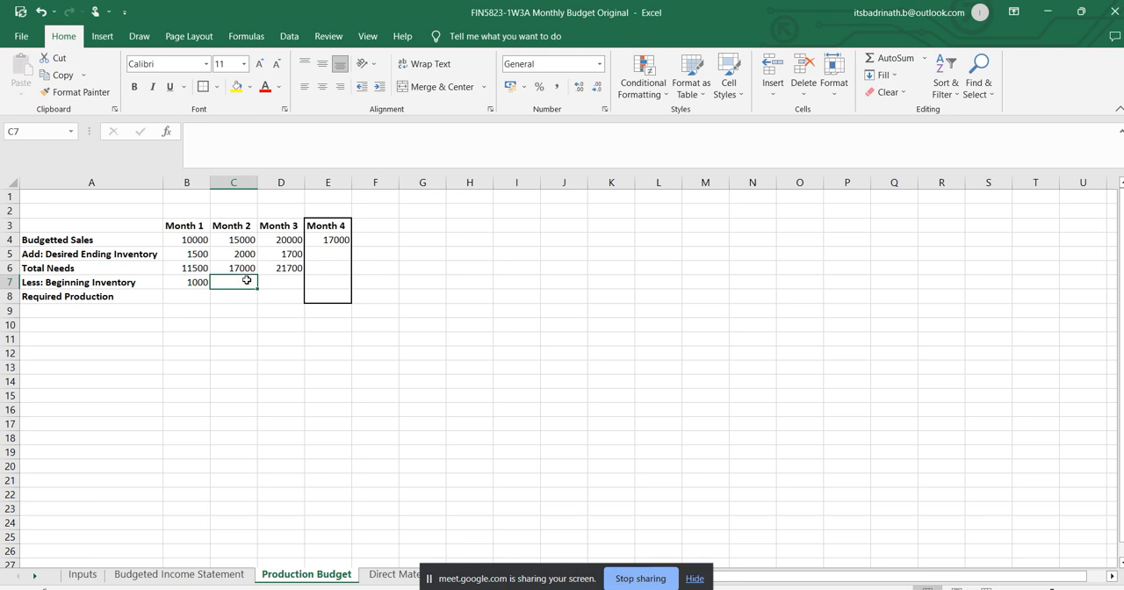
{"action": "left_click", "coordinate": [197, 252]}
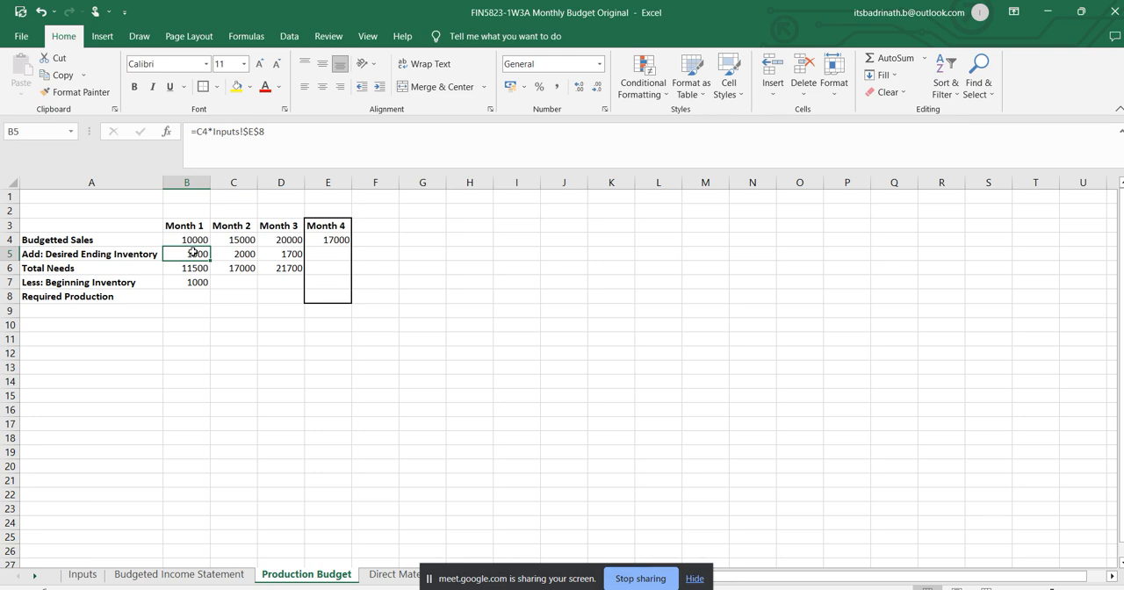
{"action": "left_click", "coordinate": [234, 281]}
{"action": "type", "text": "="}
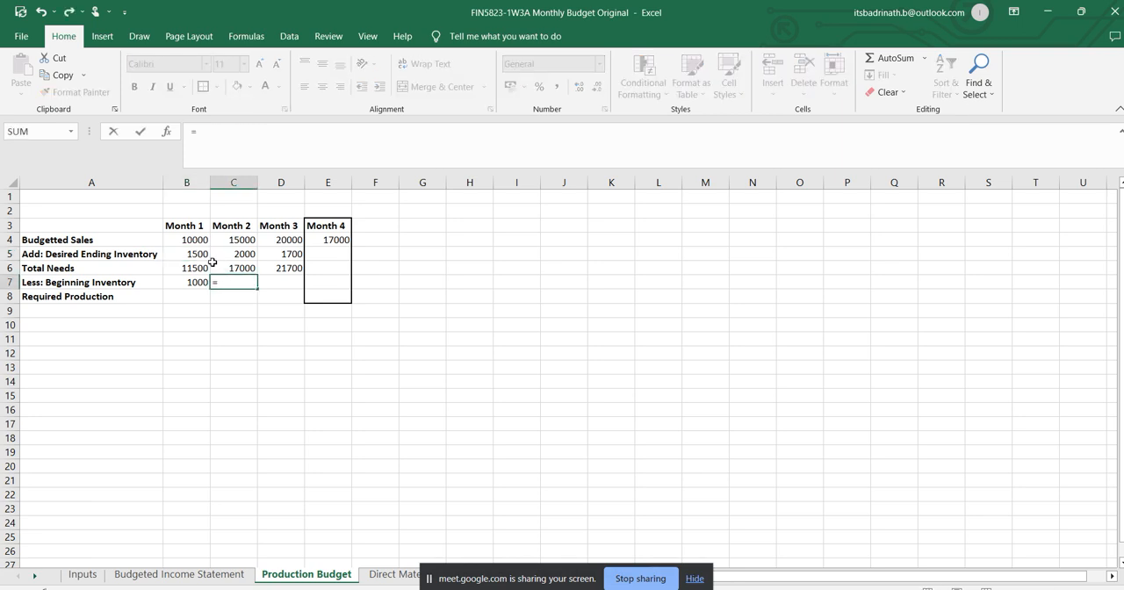
{"action": "left_click", "coordinate": [201, 254]}
{"action": "key", "text": "Return"}
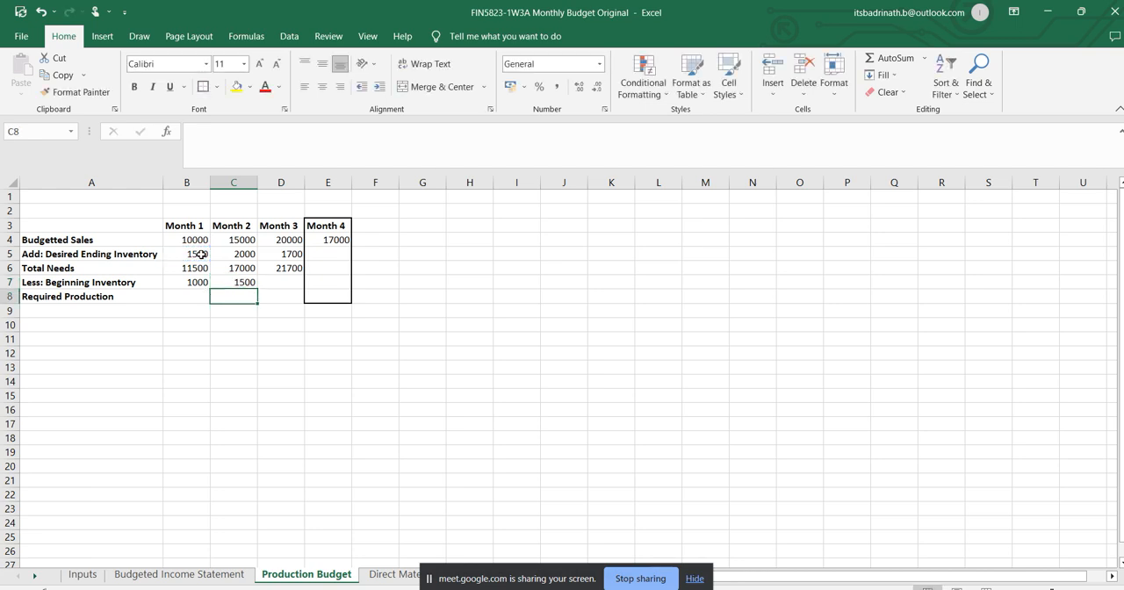
Link the Month 3 beginning inventory cell D7 to the Month 2 desired ending inventory in C5.
{"action": "left_click", "coordinate": [283, 278]}
{"action": "type", "text": "="}
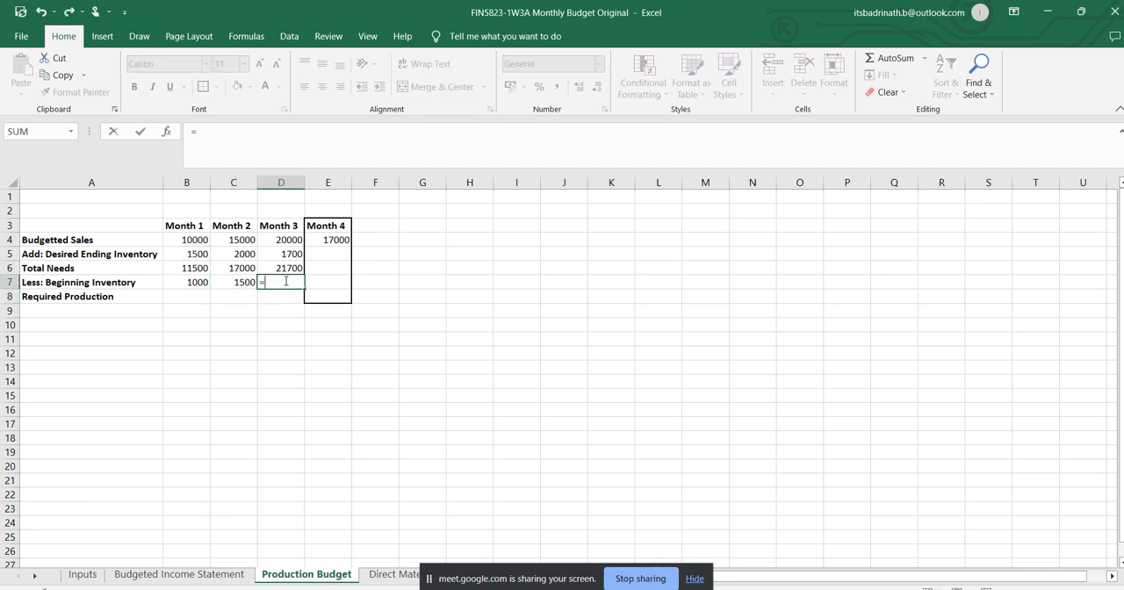
{"action": "left_click", "coordinate": [245, 253]}
{"action": "key", "text": "Return"}
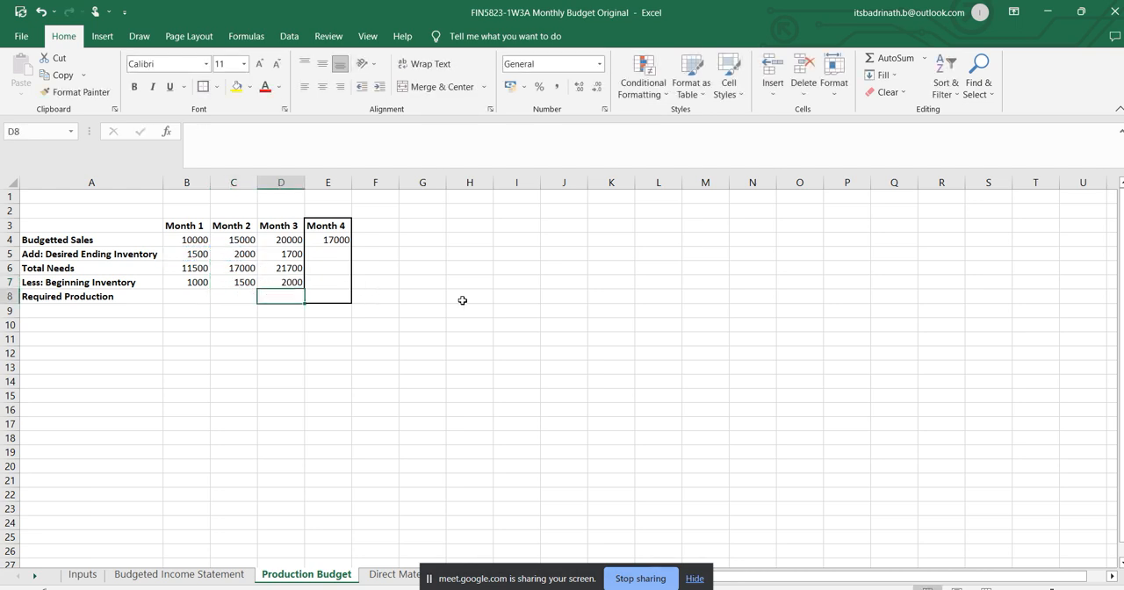
Calculate Month 1 required production in B8 as total needs minus beginning inventory (=B6-B7) and fill the formula across to D8.
{"action": "left_click", "coordinate": [192, 292]}
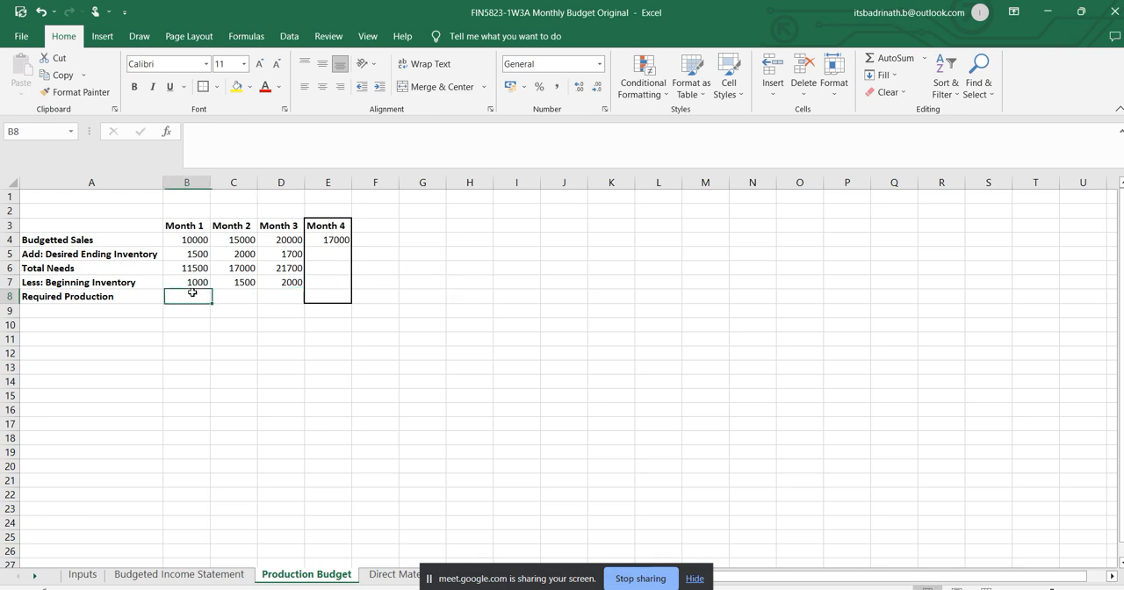
{"action": "left_click", "coordinate": [187, 266]}
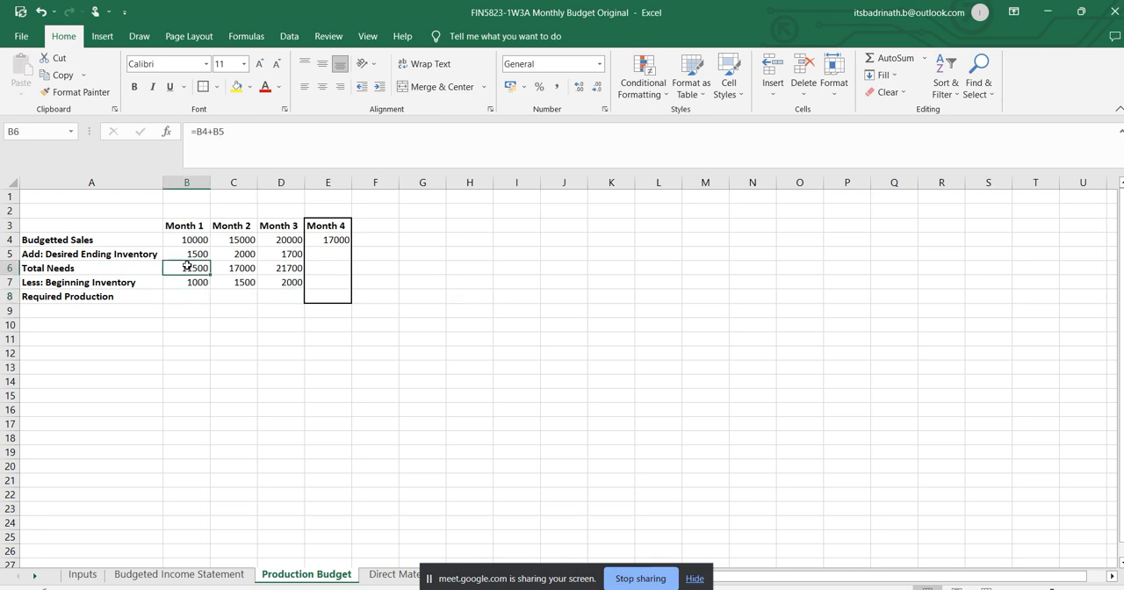
{"action": "left_click", "coordinate": [194, 280]}
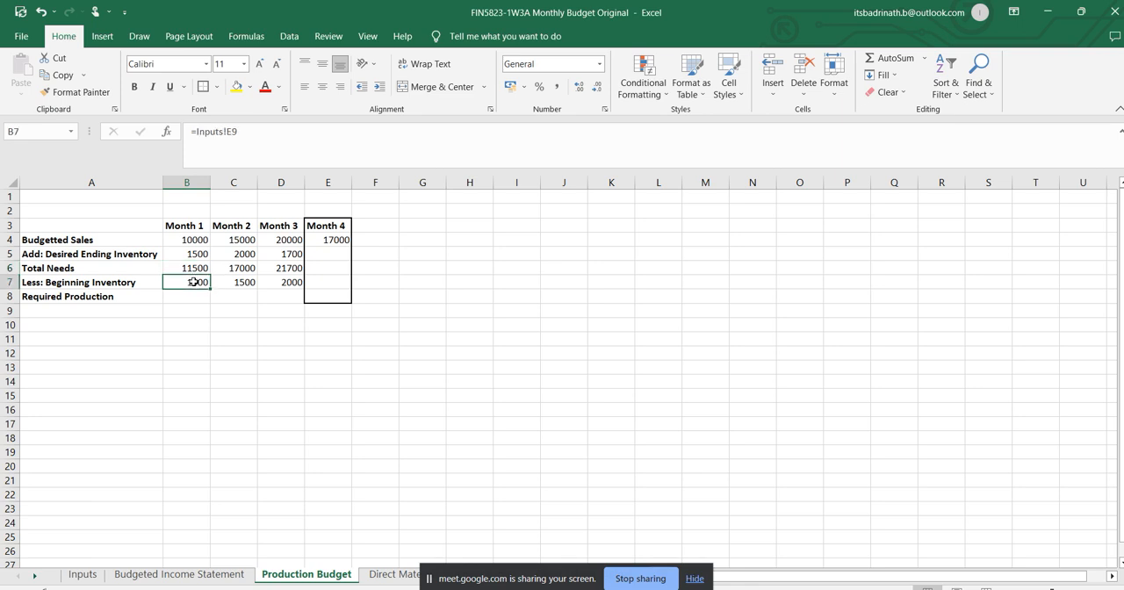
{"action": "left_click", "coordinate": [190, 296]}
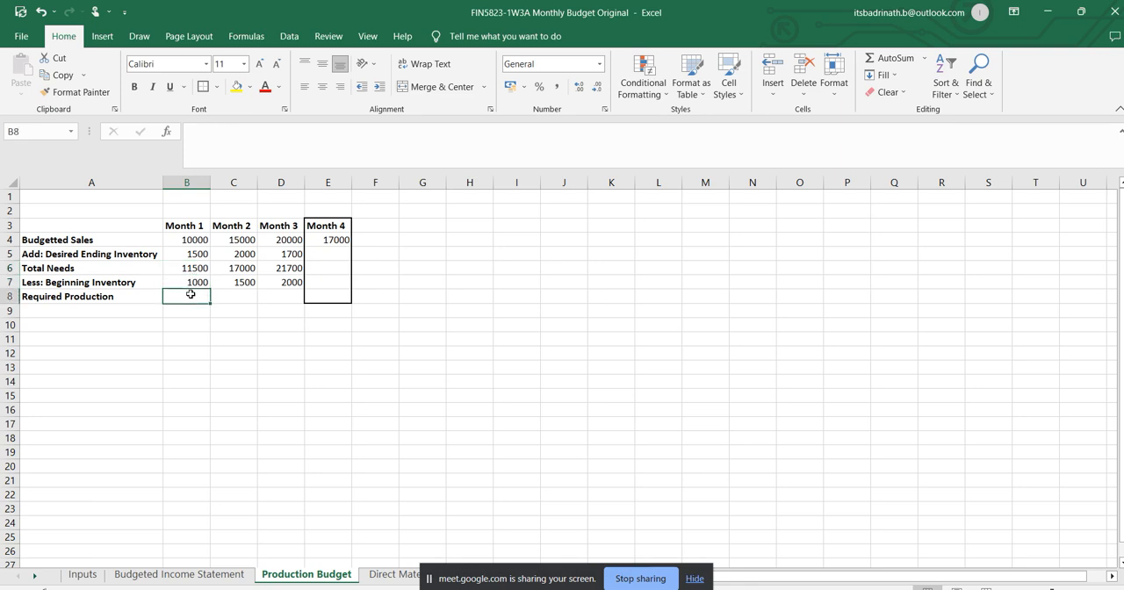
{"action": "type", "text": "="}
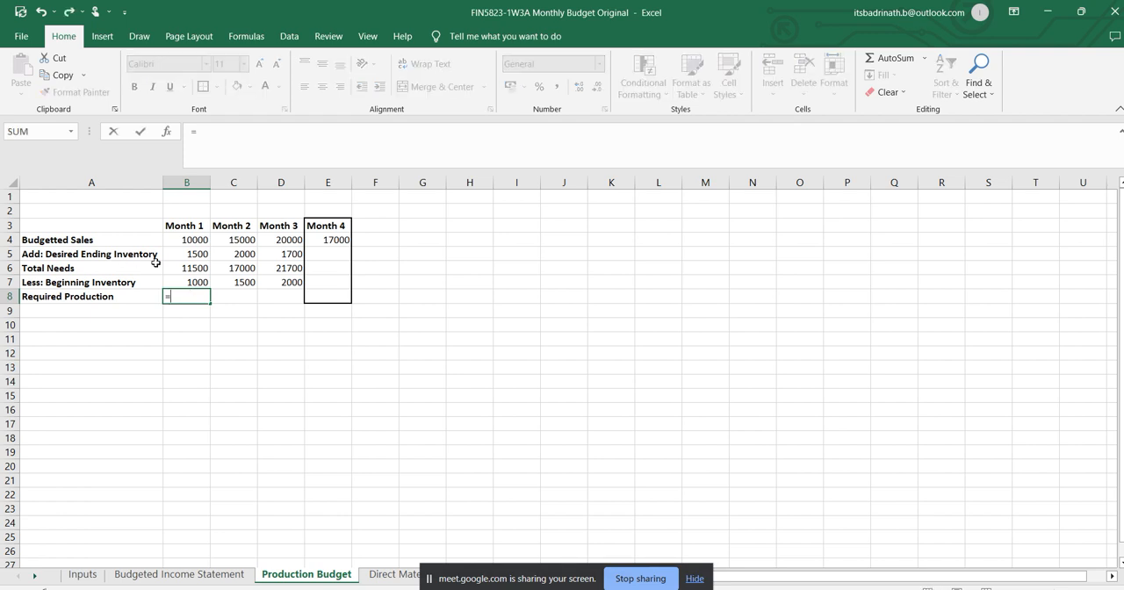
{"action": "left_click", "coordinate": [192, 270]}
{"action": "type", "text": "-"}
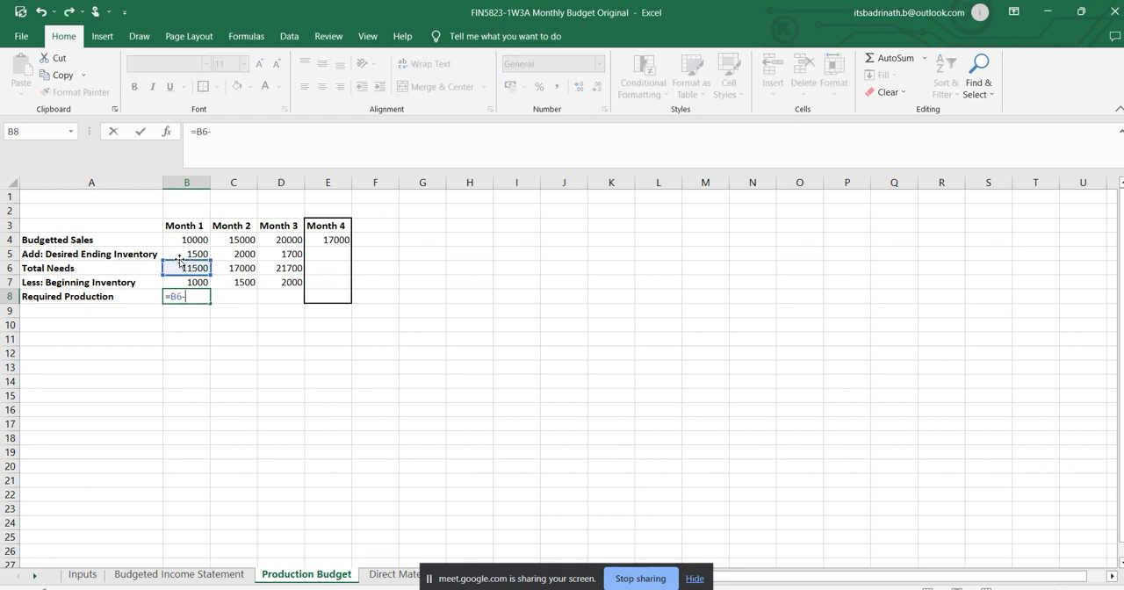
{"action": "left_click", "coordinate": [197, 287]}
{"action": "key", "text": "Return"}
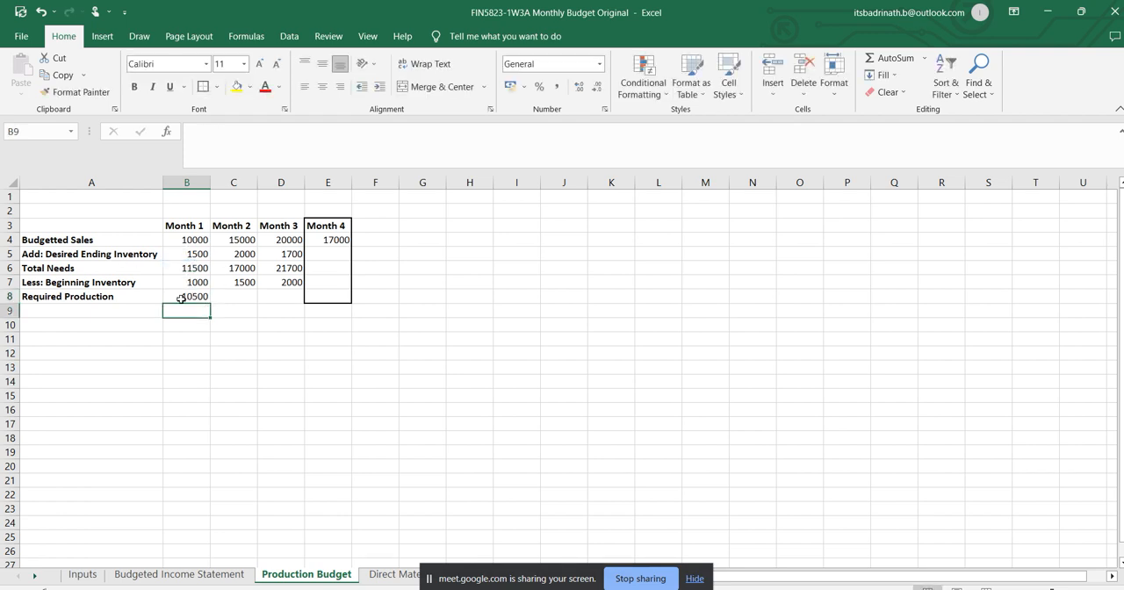
{"action": "left_click", "coordinate": [202, 300]}
{"action": "left_click_drag", "start_coordinate": [211, 304], "coordinate": [286, 305]}
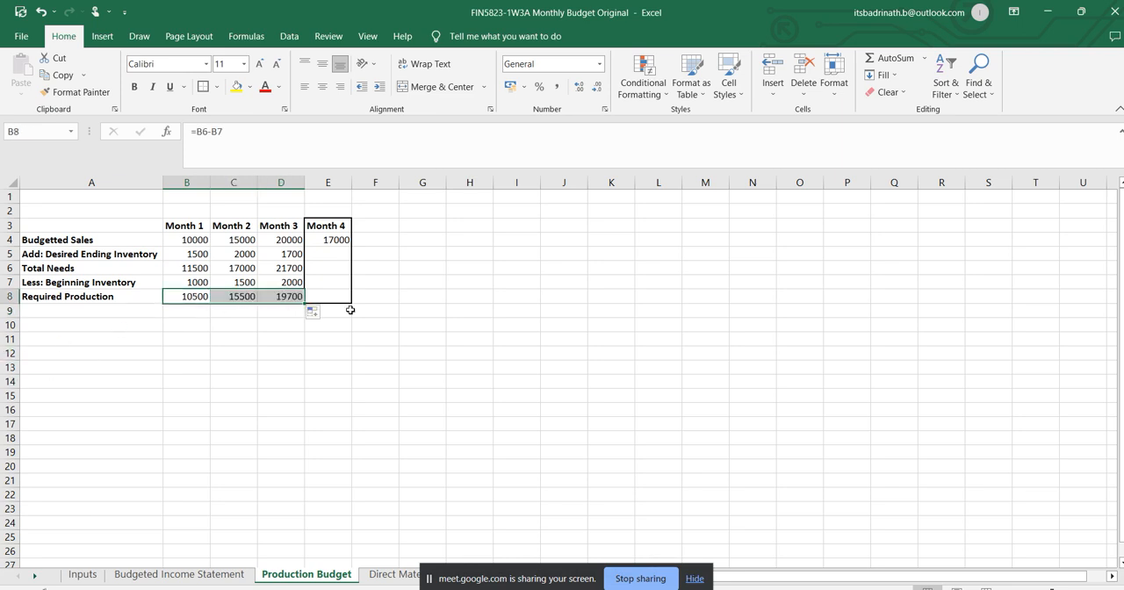
Insert two blank columns between the Month 3 and Month 4 columns of the production budget.
{"action": "right_click", "coordinate": [326, 183]}
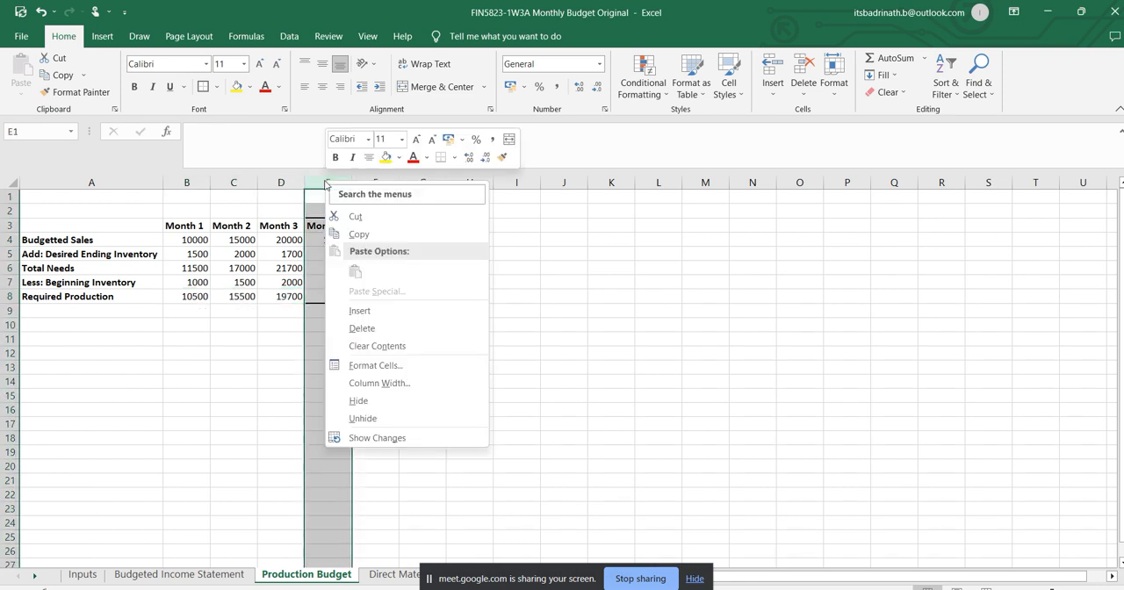
{"action": "left_click", "coordinate": [360, 311]}
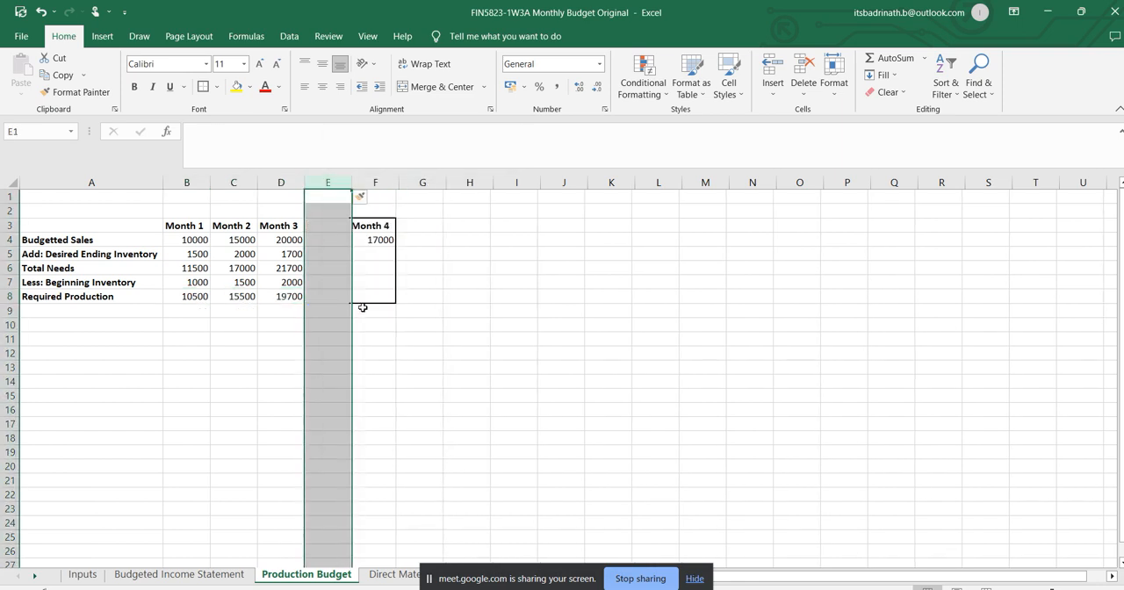
{"action": "right_click", "coordinate": [331, 181]}
{"action": "left_click", "coordinate": [362, 311]}
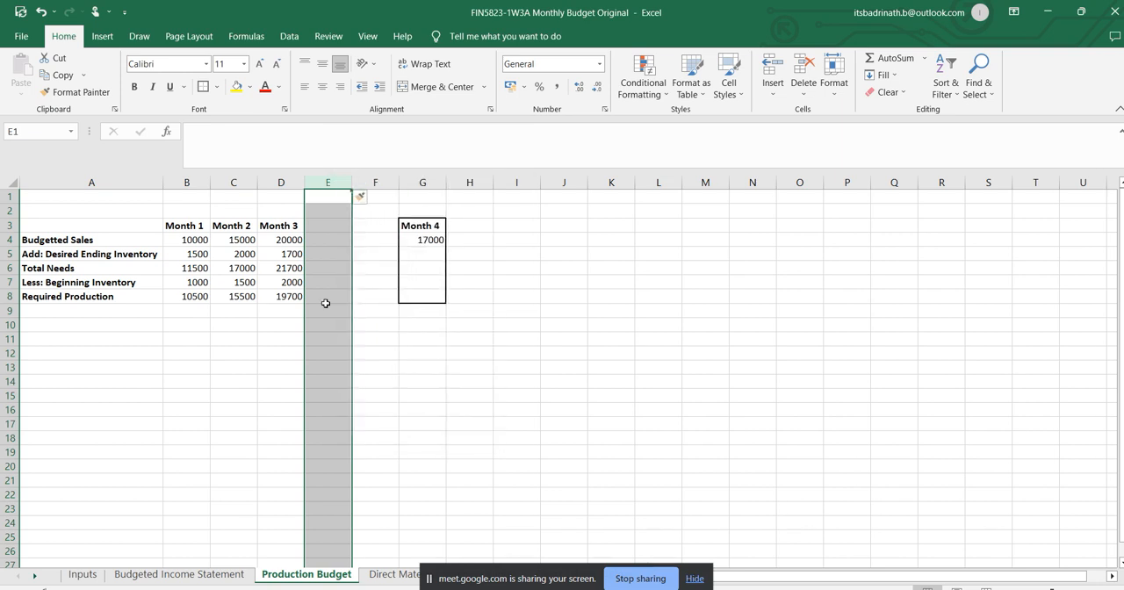
Enter the column heading "Quarterly" in E3 beside Month 3.
{"action": "left_click", "coordinate": [369, 253]}
{"action": "left_click", "coordinate": [344, 227]}
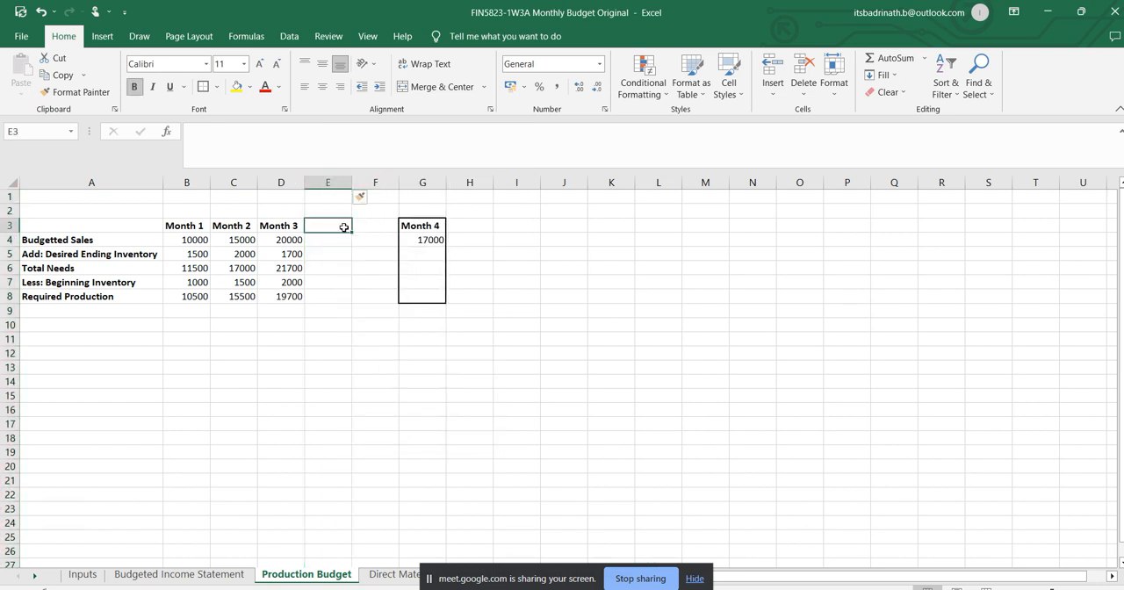
{"action": "type", "text": "Quar"}
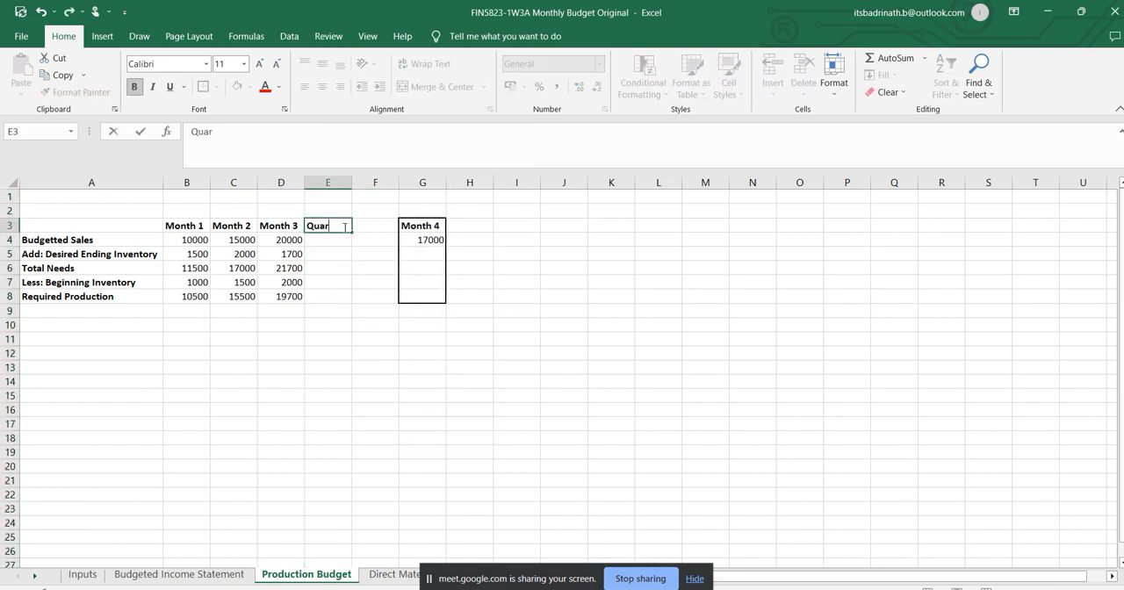
{"action": "type", "text": "terly"}
{"action": "key", "text": "Return"}
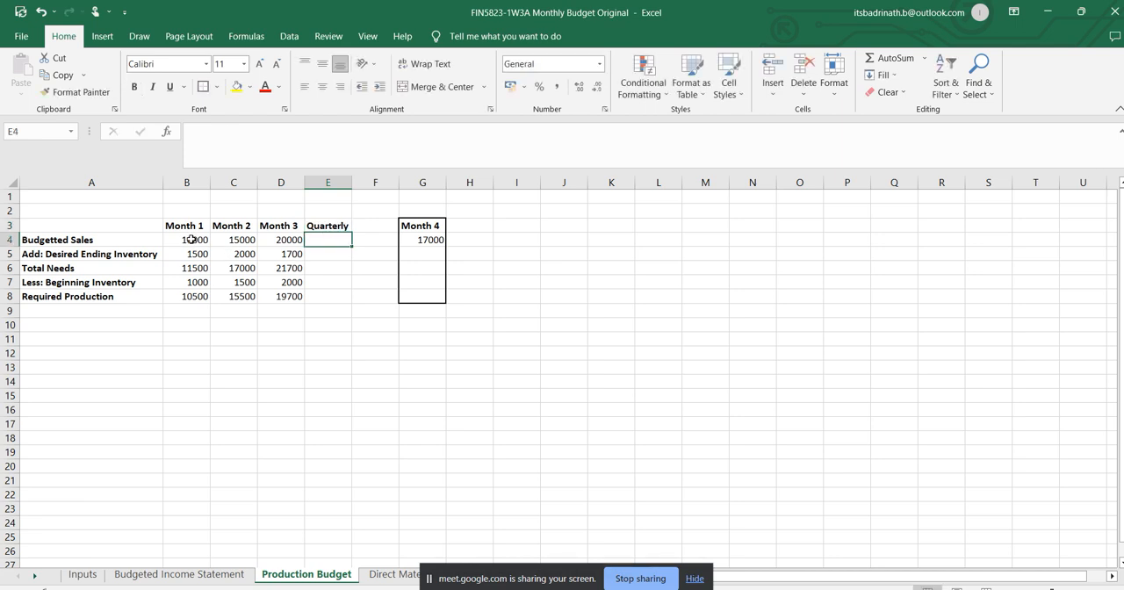
Replace the Budgetted Sales row label in A4 with "Units".
{"action": "left_click", "coordinate": [77, 245]}
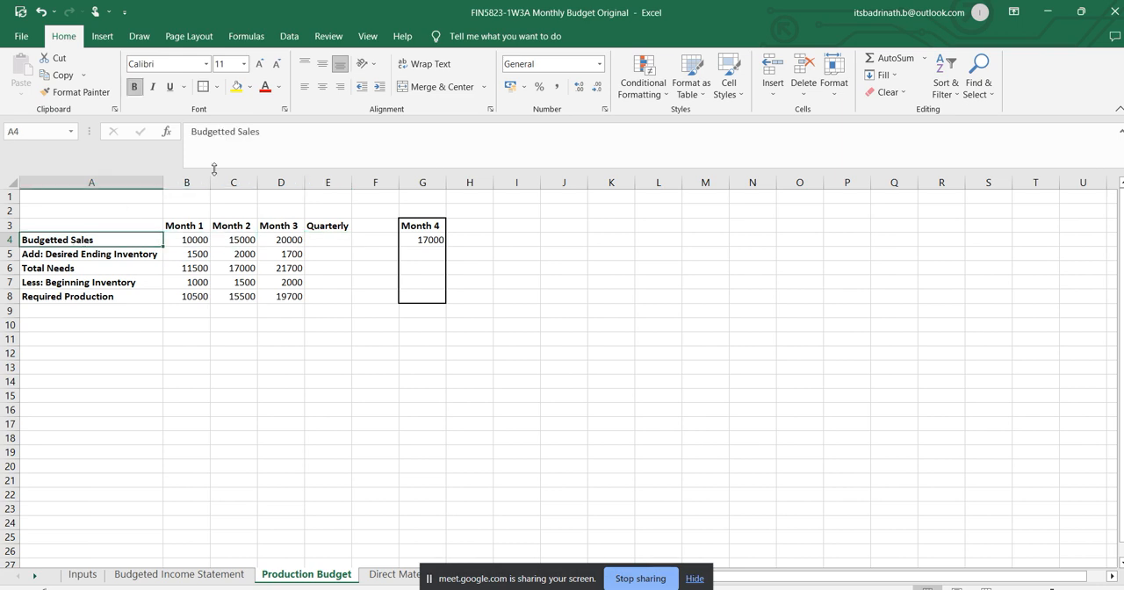
{"action": "triple_click", "coordinate": [254, 131]}
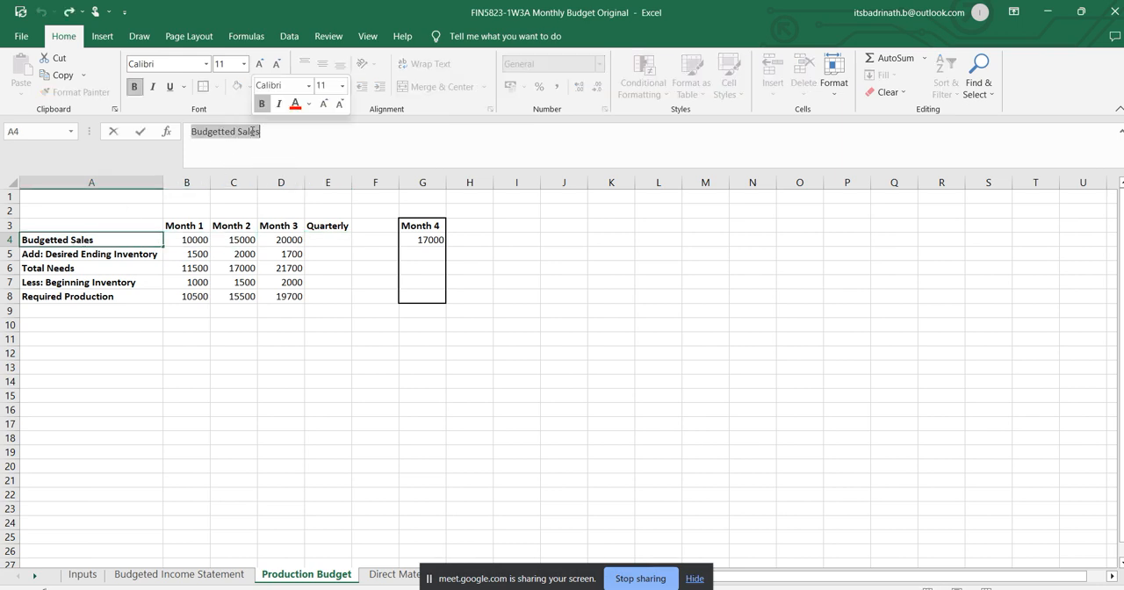
{"action": "type", "text": "Units"}
{"action": "key", "text": "Return"}
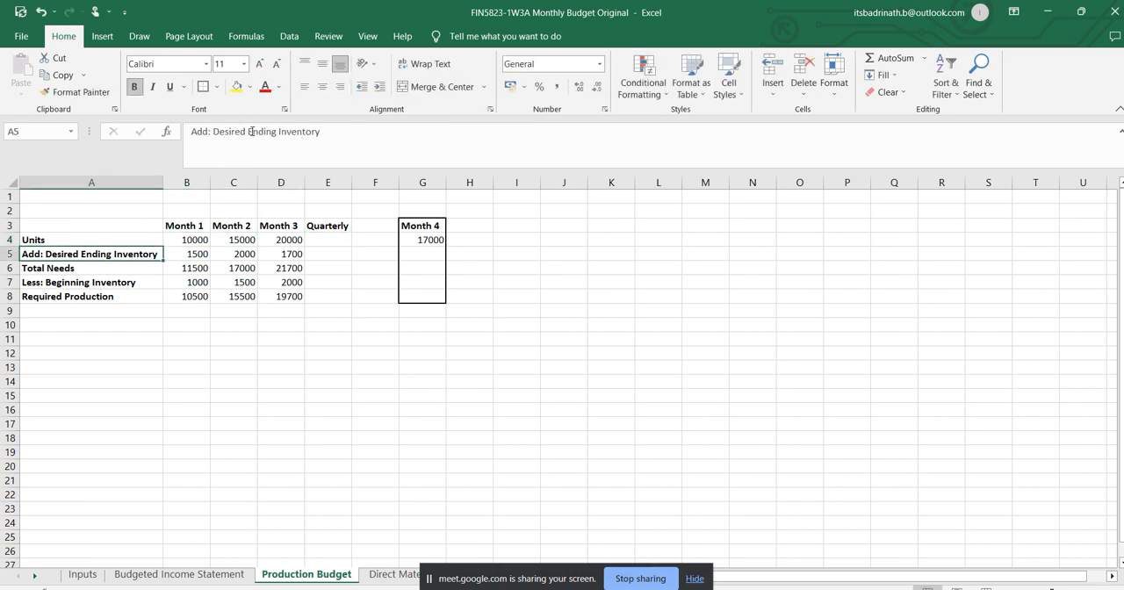
Total the quarterly units in E4 by summing the three months with =SUM(B4:D4).
{"action": "left_click", "coordinate": [314, 237]}
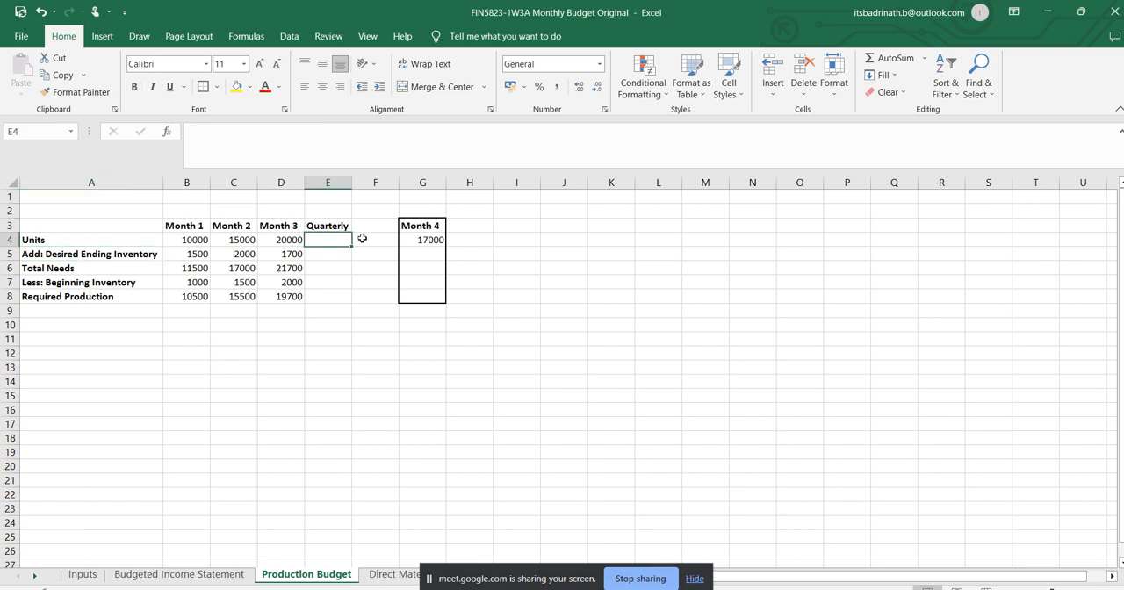
{"action": "type", "text": "="}
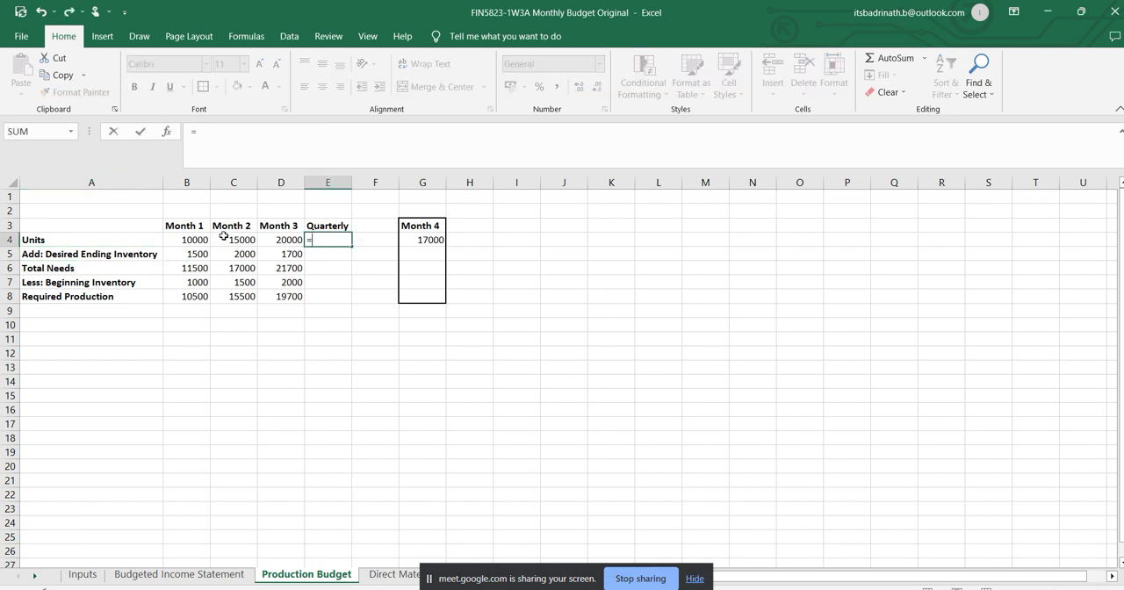
{"action": "type", "text": "sum("}
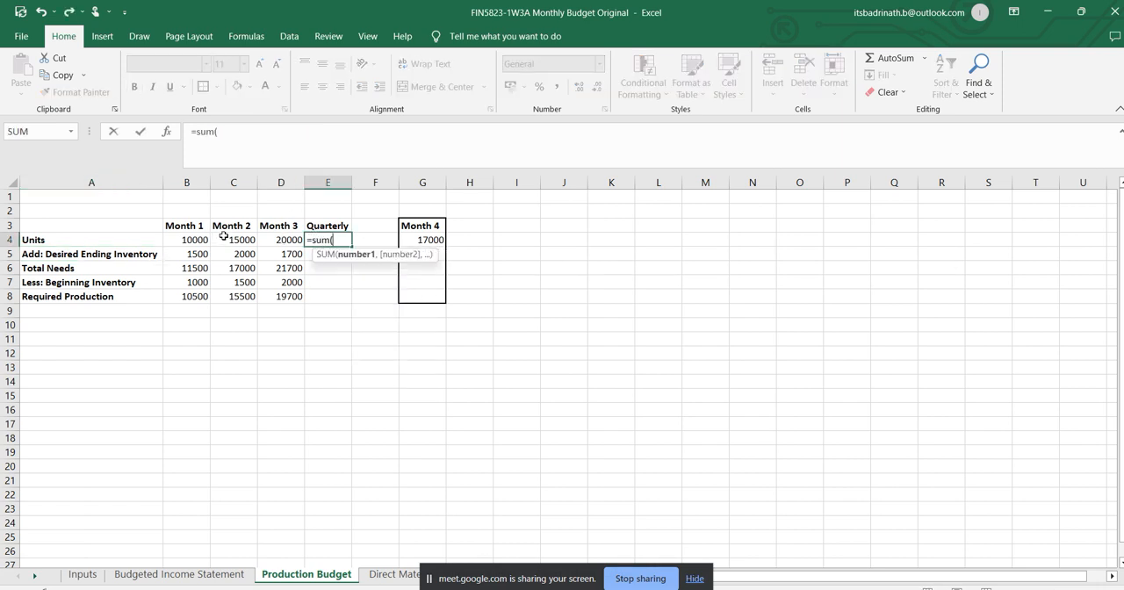
{"action": "left_click_drag", "start_coordinate": [187, 241], "coordinate": [261, 248]}
{"action": "type", "text": ")"}
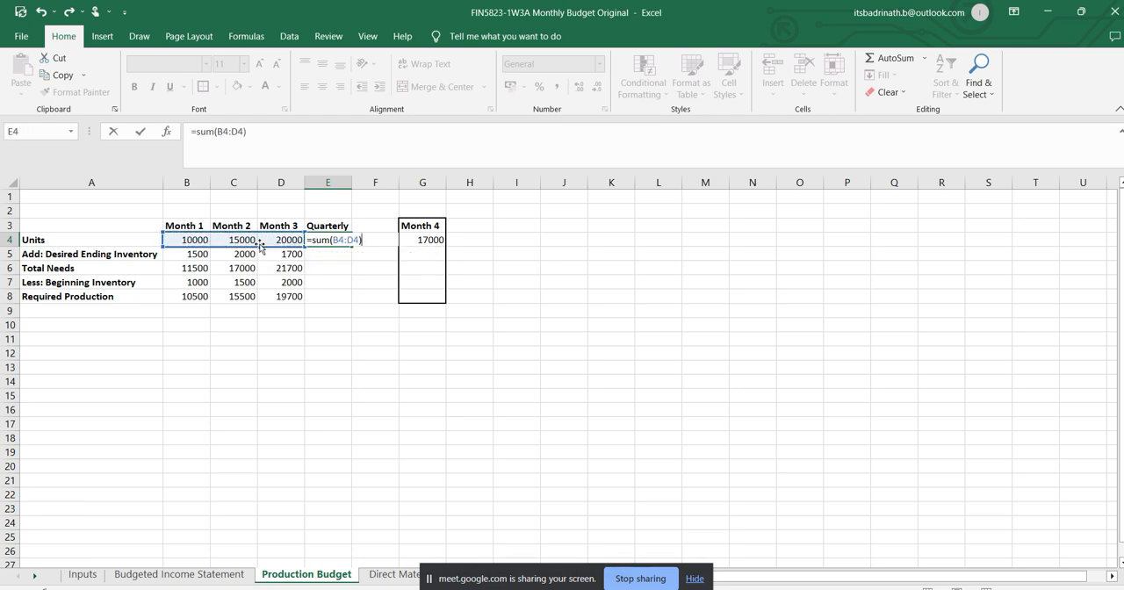
{"action": "key", "text": "Return"}
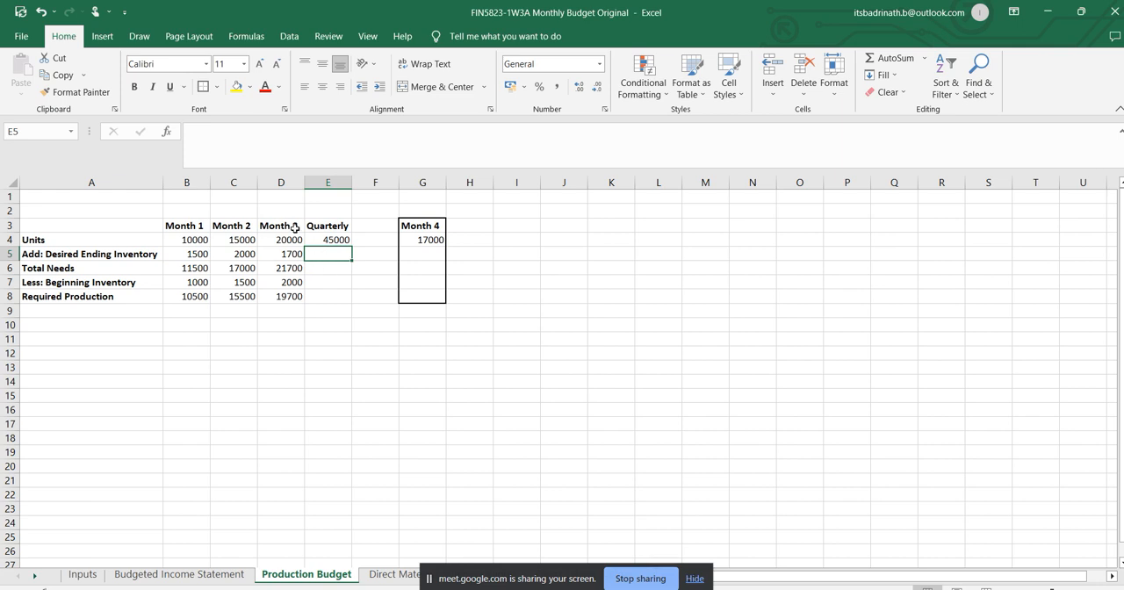
Link the quarterly desired ending inventory in E5 to the Month 3 desired ending inventory in D5.
{"action": "left_click", "coordinate": [295, 226]}
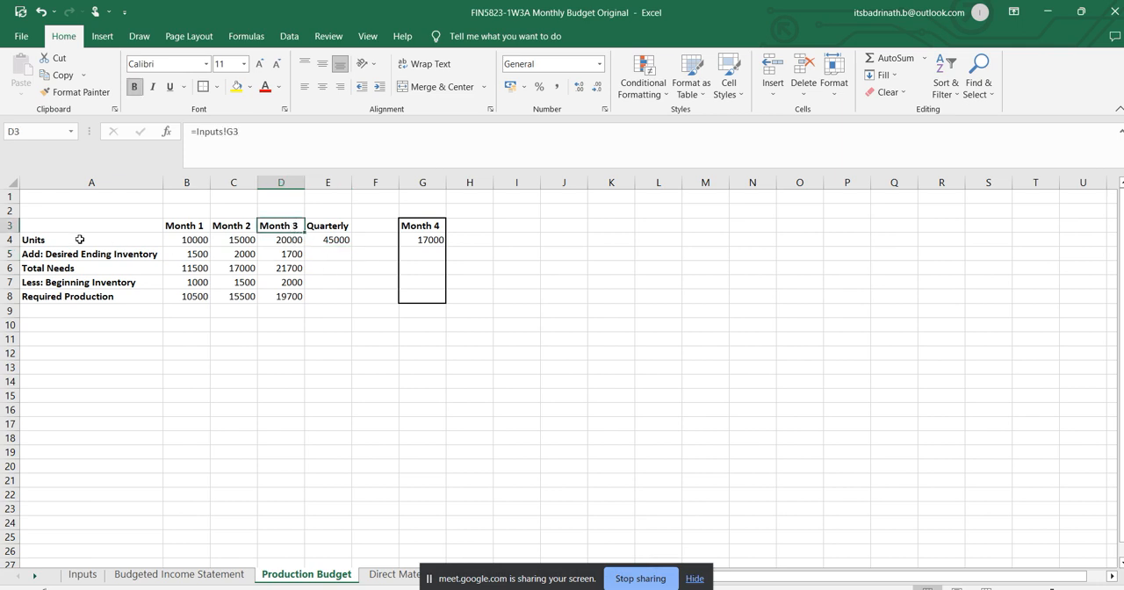
{"action": "left_click", "coordinate": [288, 254]}
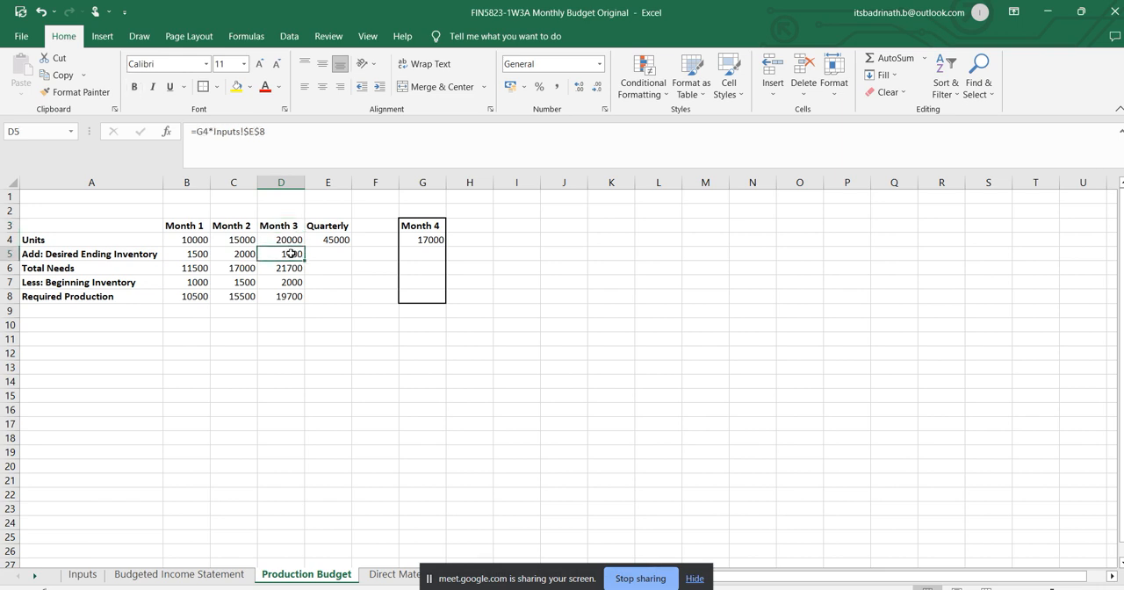
{"action": "left_click", "coordinate": [327, 254]}
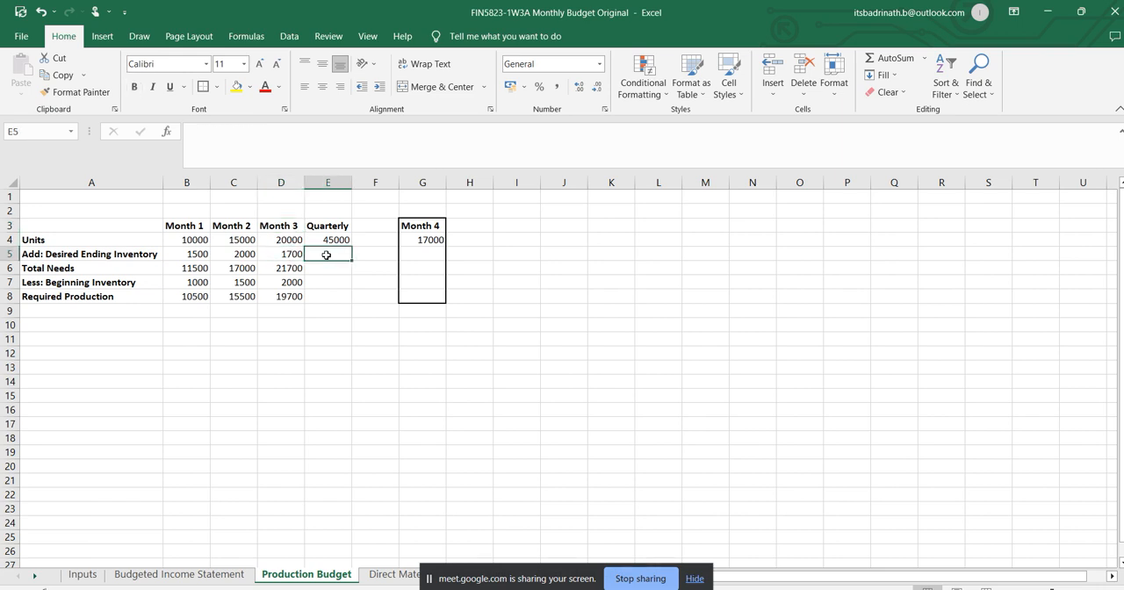
{"action": "type", "text": "="}
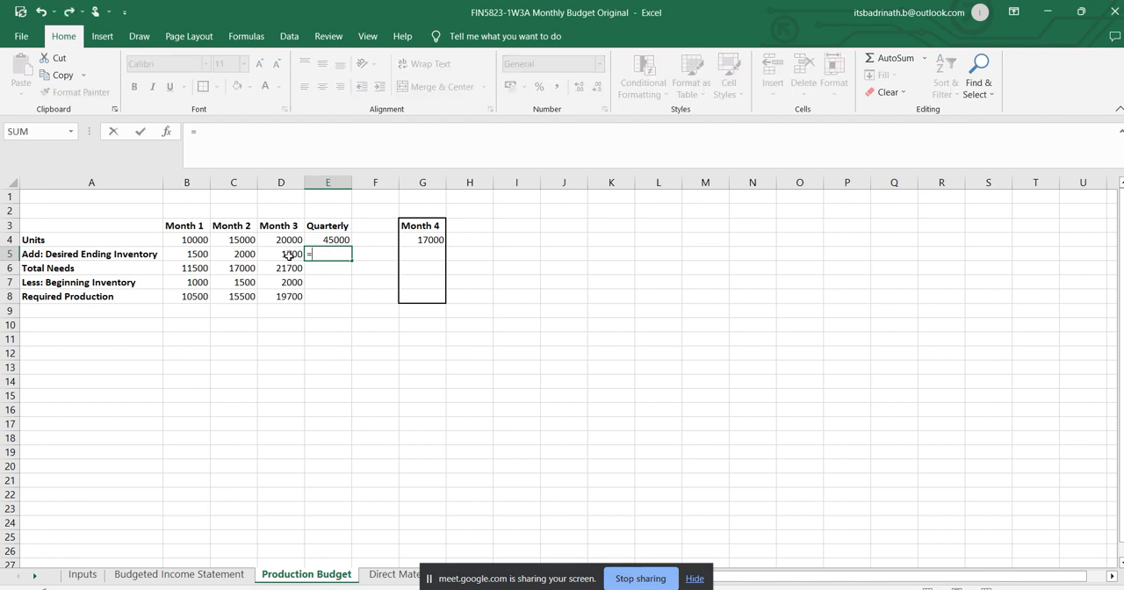
{"action": "left_click", "coordinate": [290, 254]}
{"action": "key", "text": "Return"}
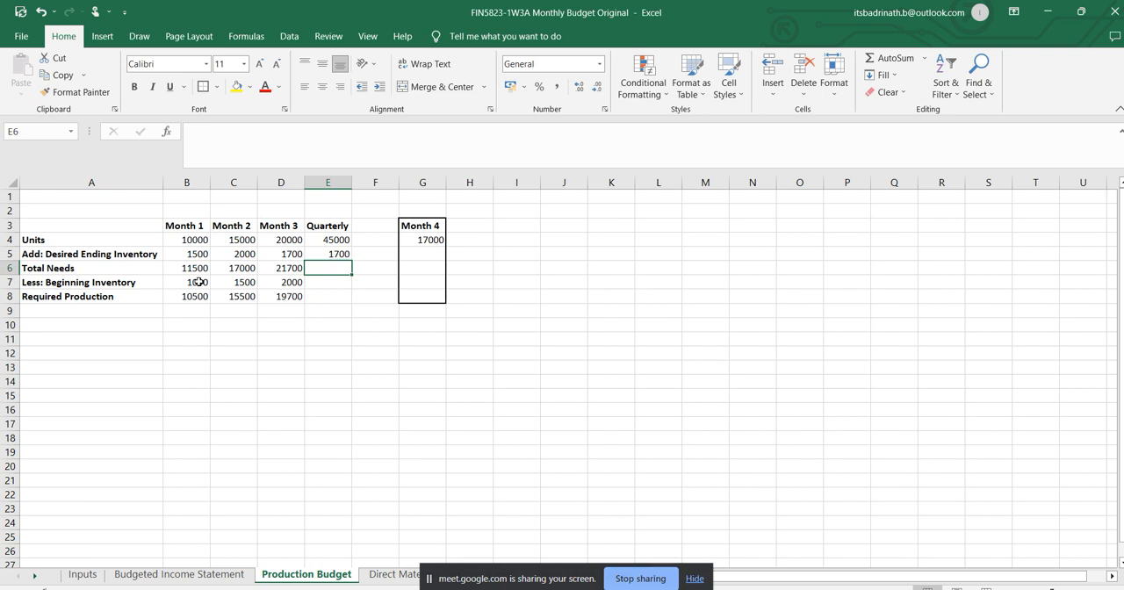
Link the quarterly beginning inventory in E7 to the Month 1 beginning inventory in B7.
{"action": "left_click", "coordinate": [344, 286]}
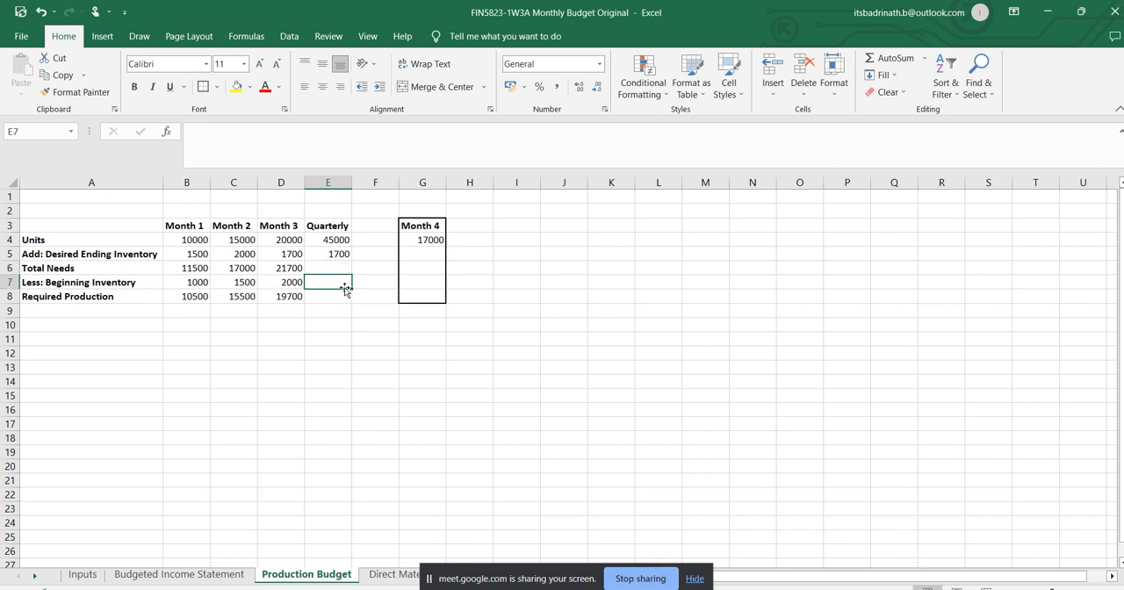
{"action": "type", "text": "="}
{"action": "left_click", "coordinate": [203, 282]}
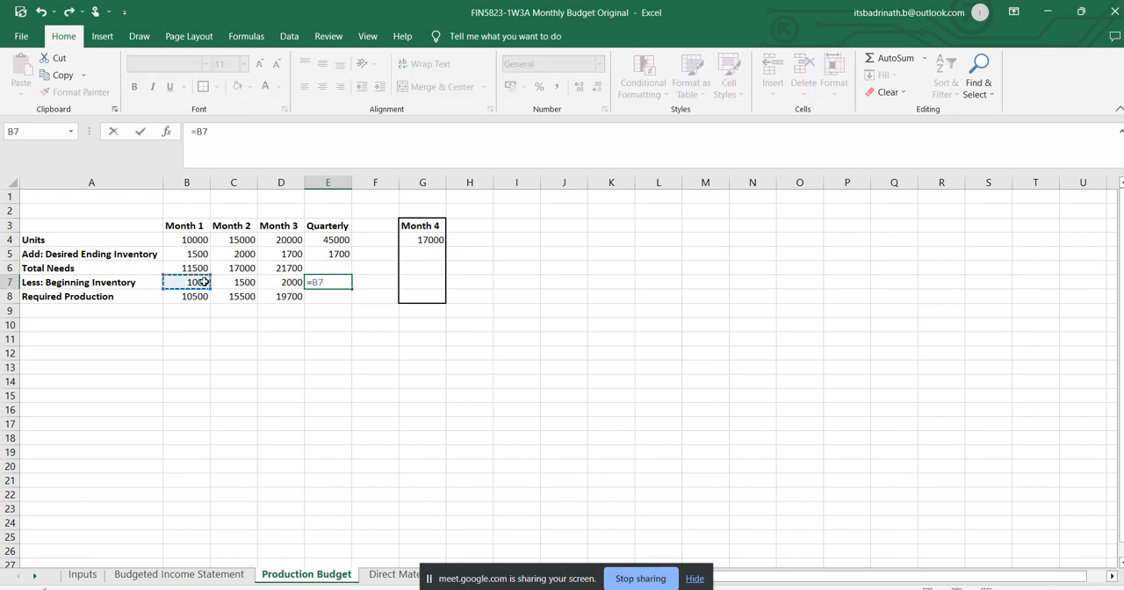
{"action": "key", "text": "Return"}
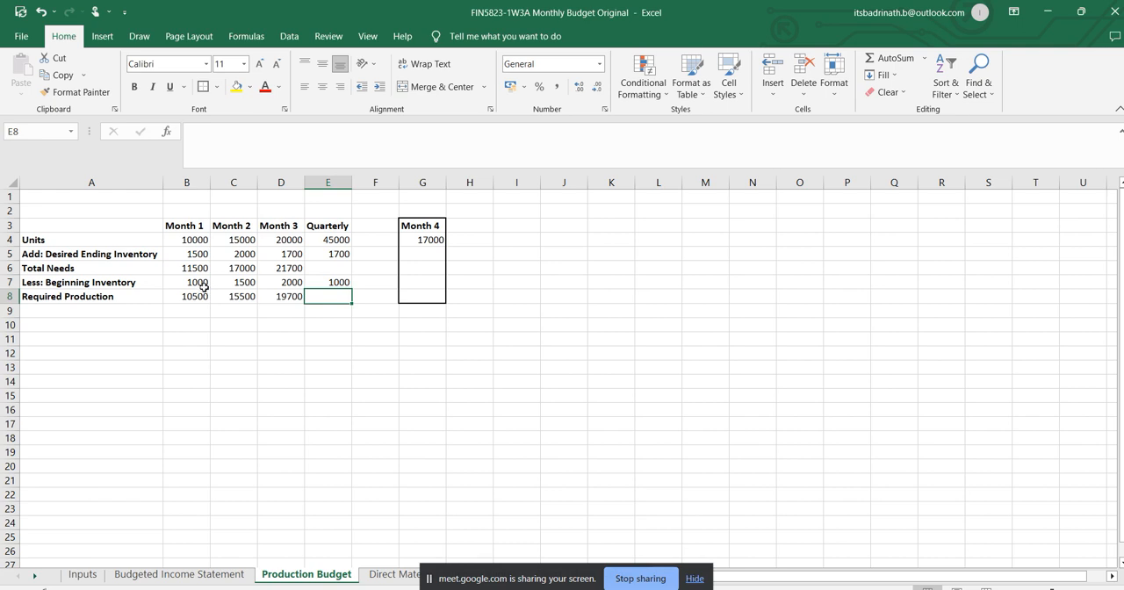
Copy the quarterly units formula from E4 into the quarterly Total Needs cell E6.
{"action": "left_click", "coordinate": [346, 267]}
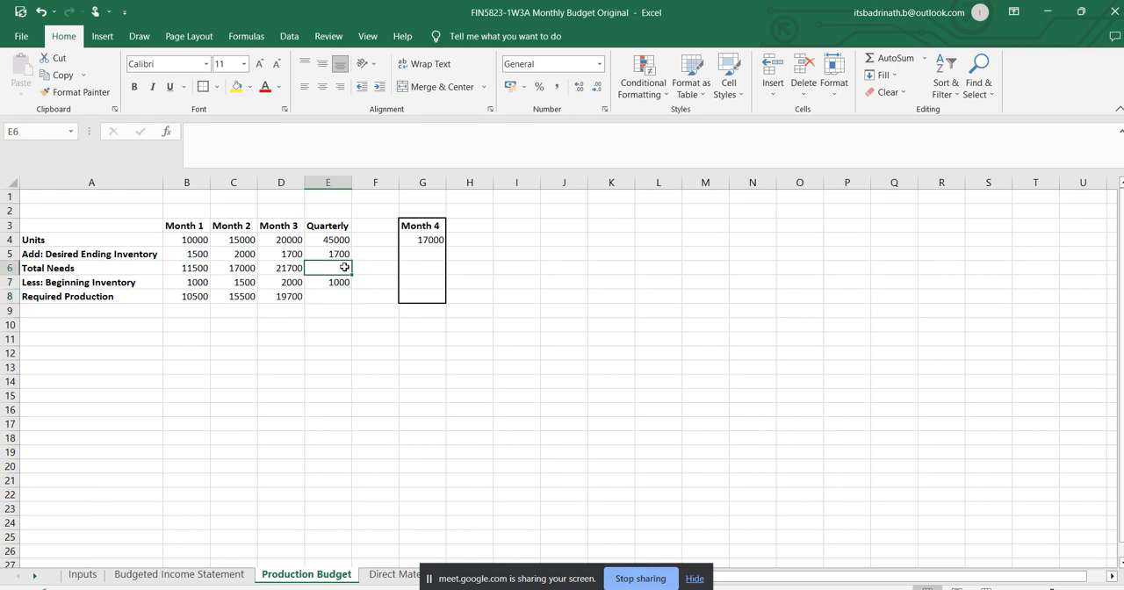
{"action": "left_click", "coordinate": [336, 239]}
{"action": "key", "text": "ctrl+c"}
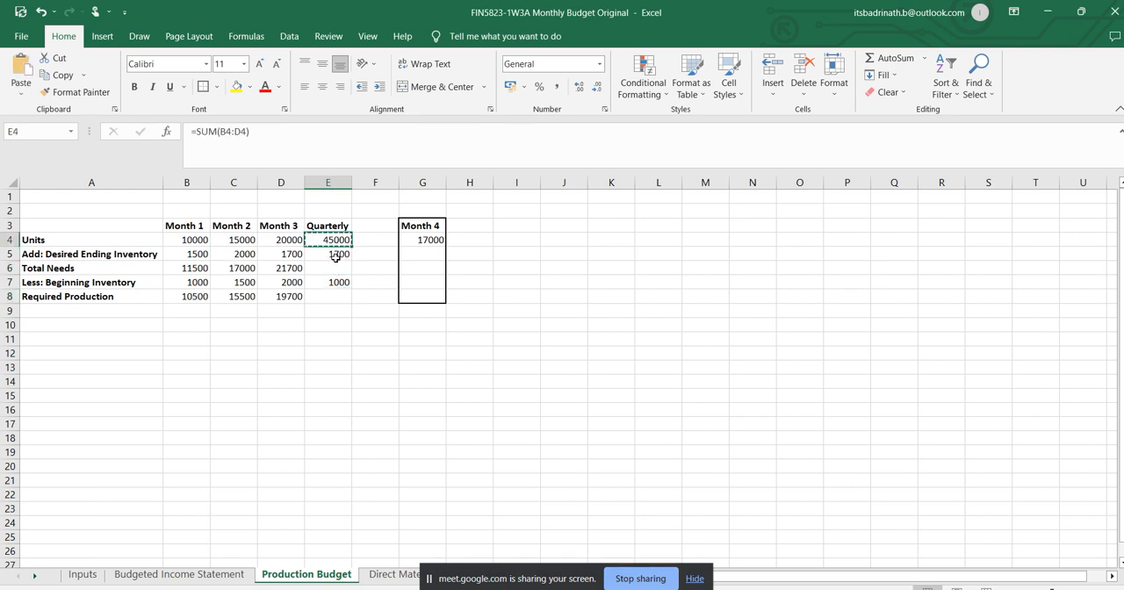
{"action": "left_click", "coordinate": [338, 268]}
{"action": "key", "text": "ctrl+v"}
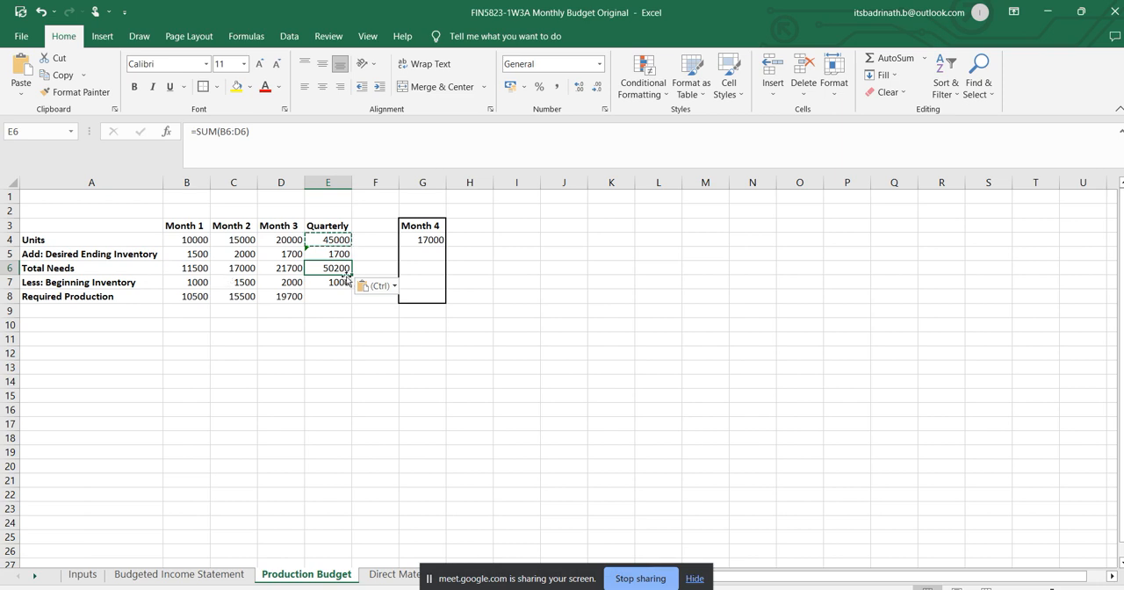
Re-enter the quarterly Total Needs formula in E6 as a sum of the three months, B6:D6.
{"action": "type", "text": "="}
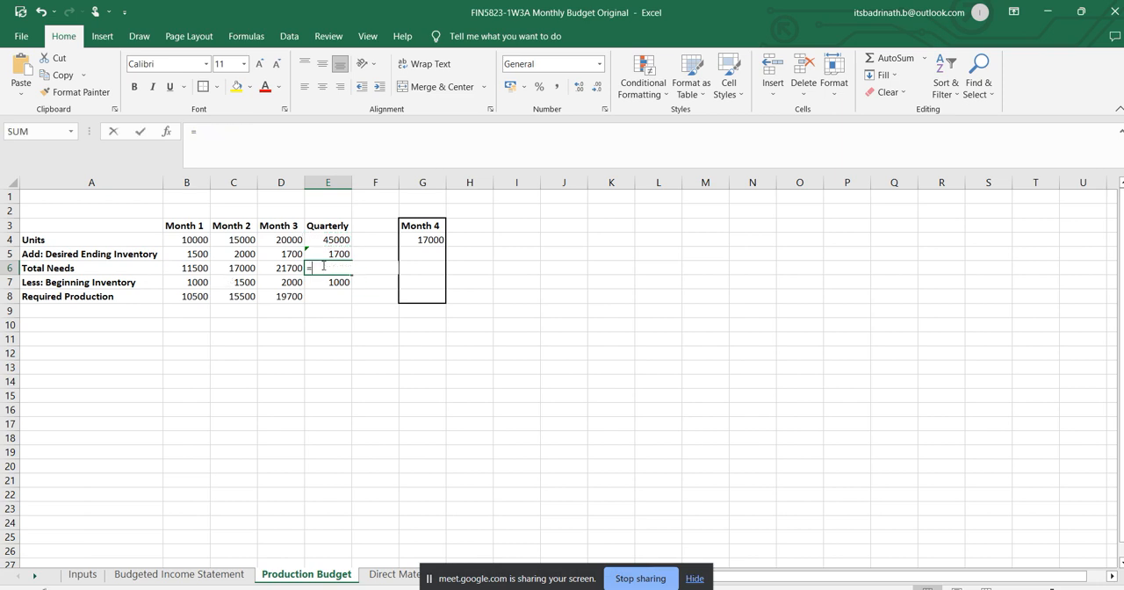
{"action": "type", "text": "sum9"}
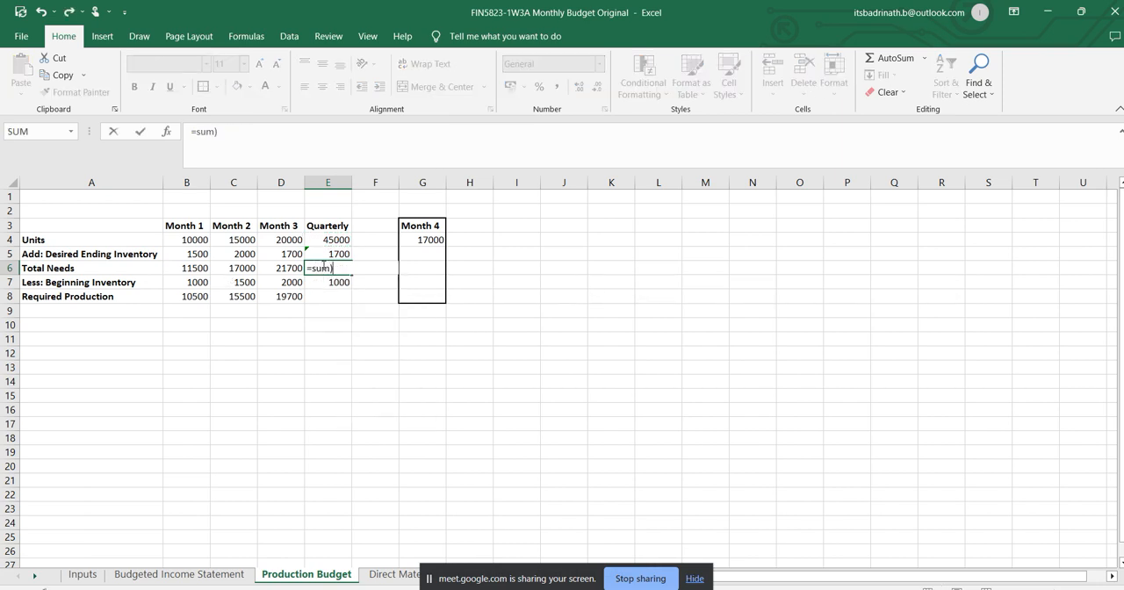
{"action": "key", "text": "BackSpace"}
{"action": "type", "text": "("}
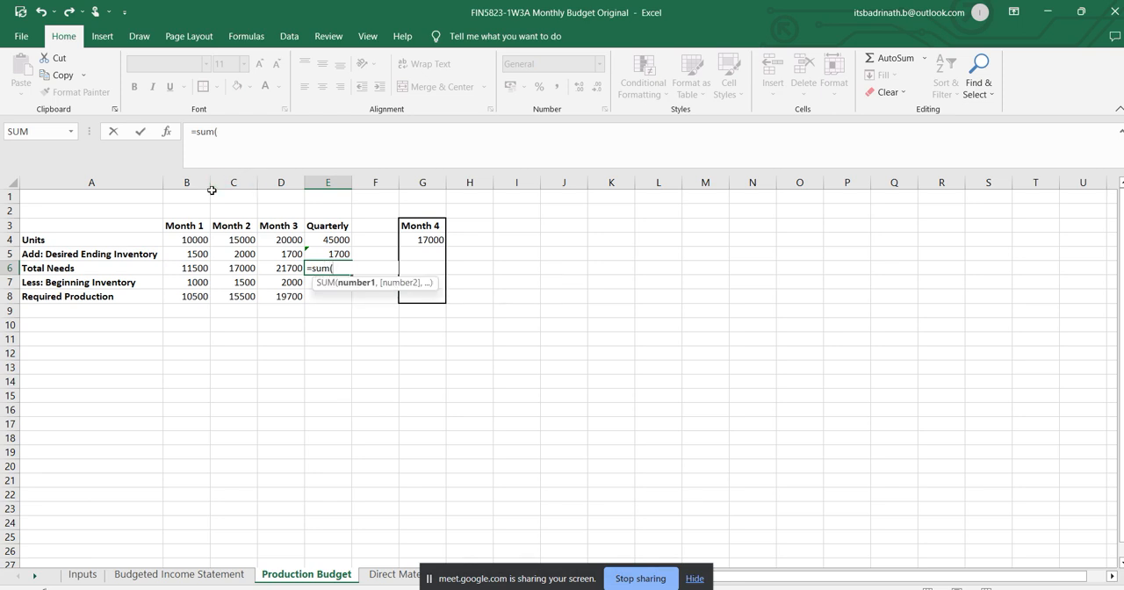
{"action": "left_click_drag", "start_coordinate": [192, 267], "coordinate": [274, 268]}
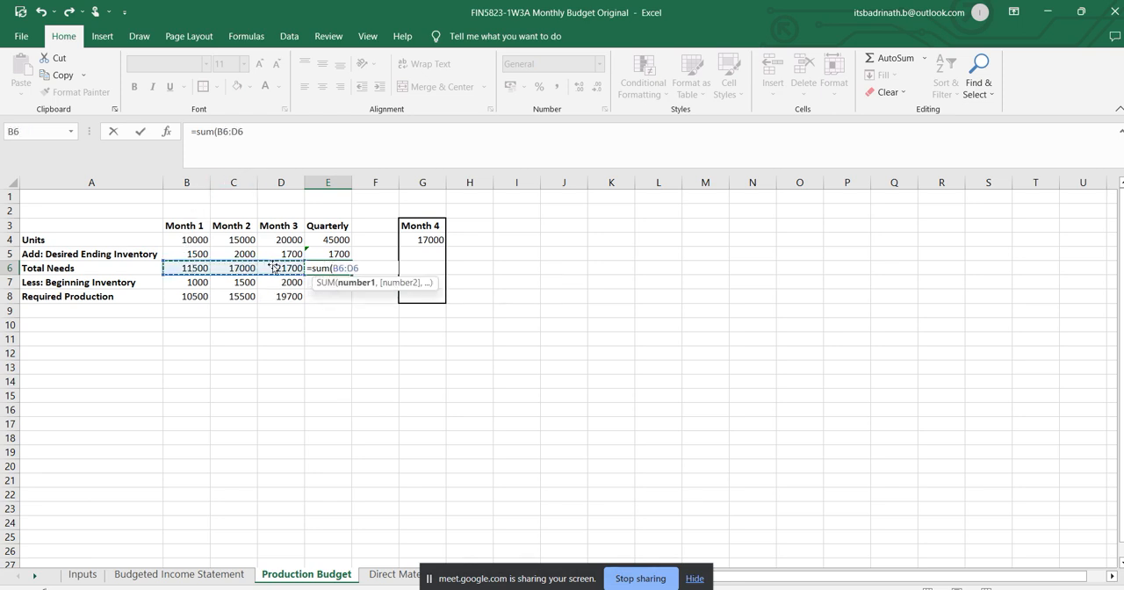
{"action": "key", "text": "Return"}
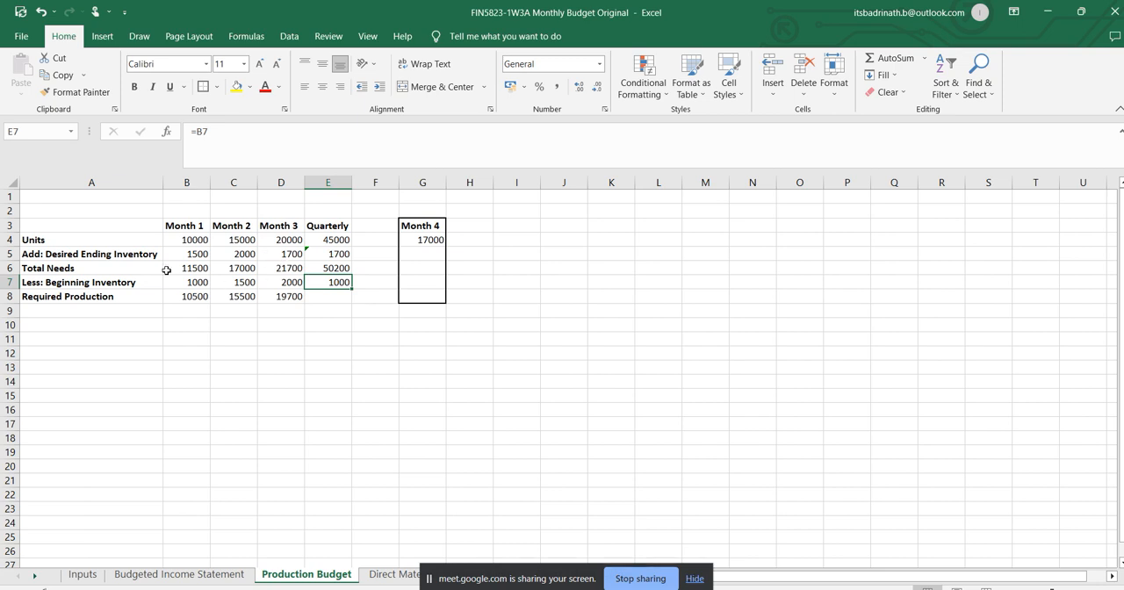
Copy the quarterly Total Needs formula from E6 into the quarterly Required Production cell E8.
{"action": "left_click", "coordinate": [335, 299]}
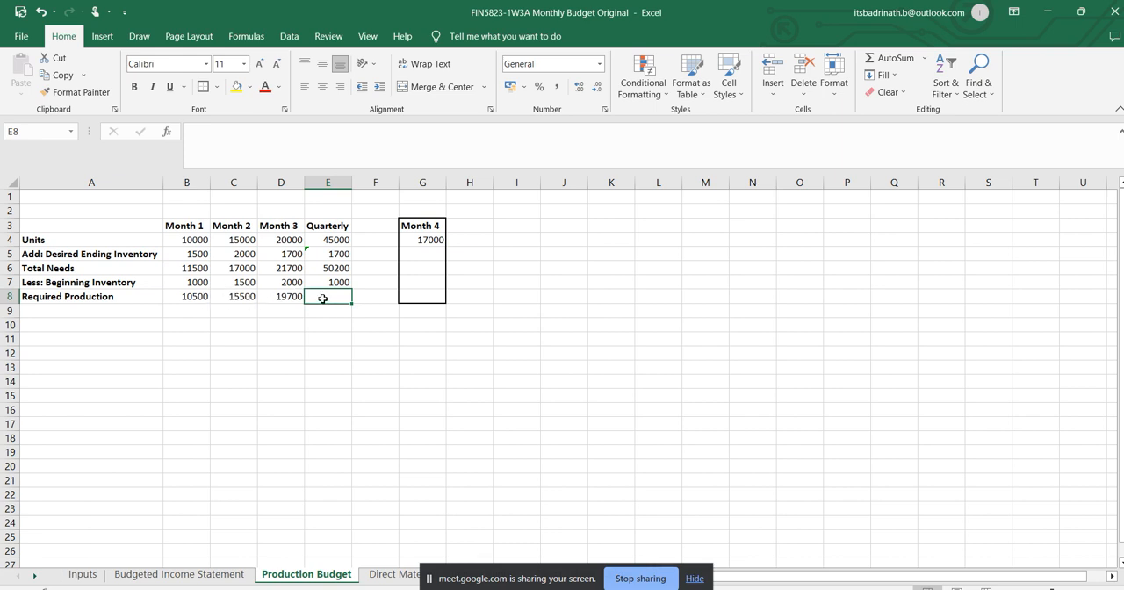
{"action": "left_click", "coordinate": [336, 268]}
{"action": "key", "text": "ctrl+c"}
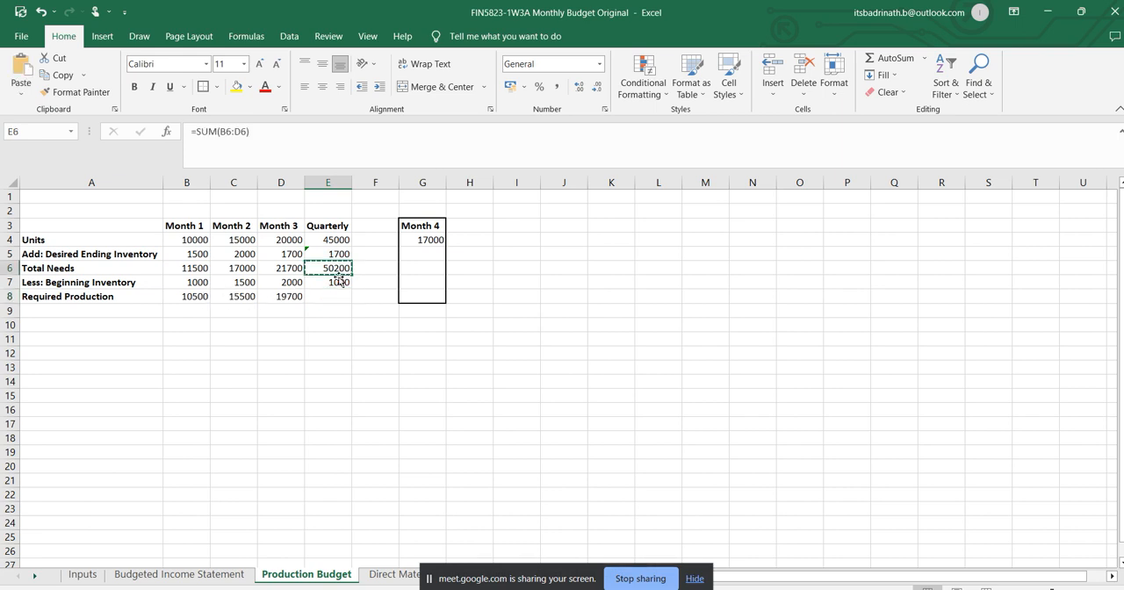
{"action": "left_click", "coordinate": [330, 298]}
{"action": "key", "text": "ctrl+v"}
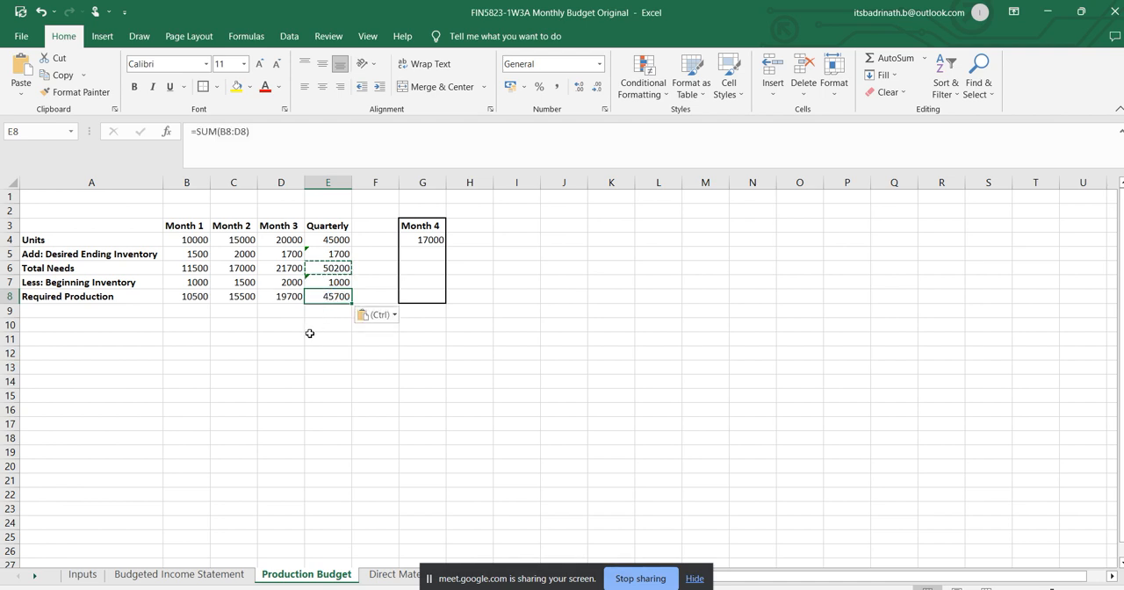
{"action": "left_click", "coordinate": [330, 323]}
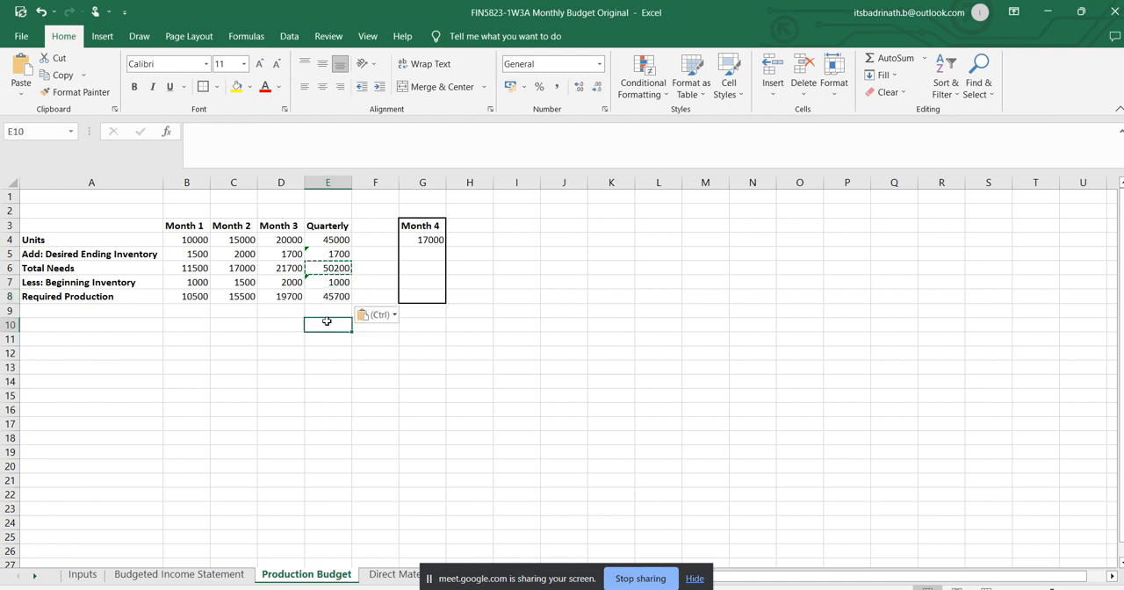
Highlight the quarterly Required Production cell E8 with a yellow fill.
{"action": "left_click", "coordinate": [334, 297]}
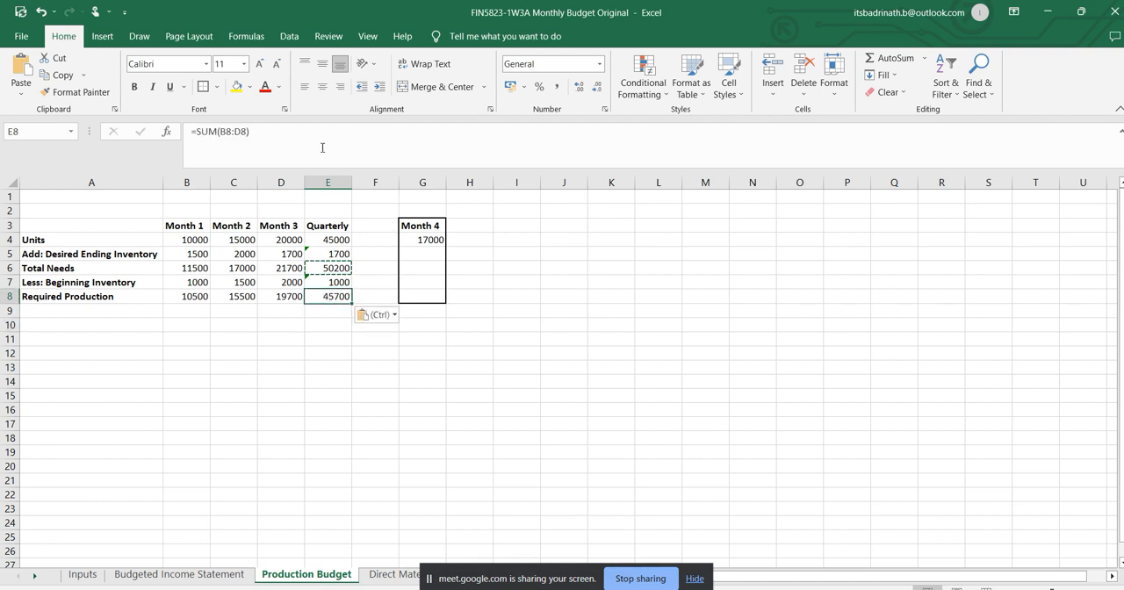
{"action": "left_click", "coordinate": [247, 94]}
{"action": "left_click", "coordinate": [538, 283]}
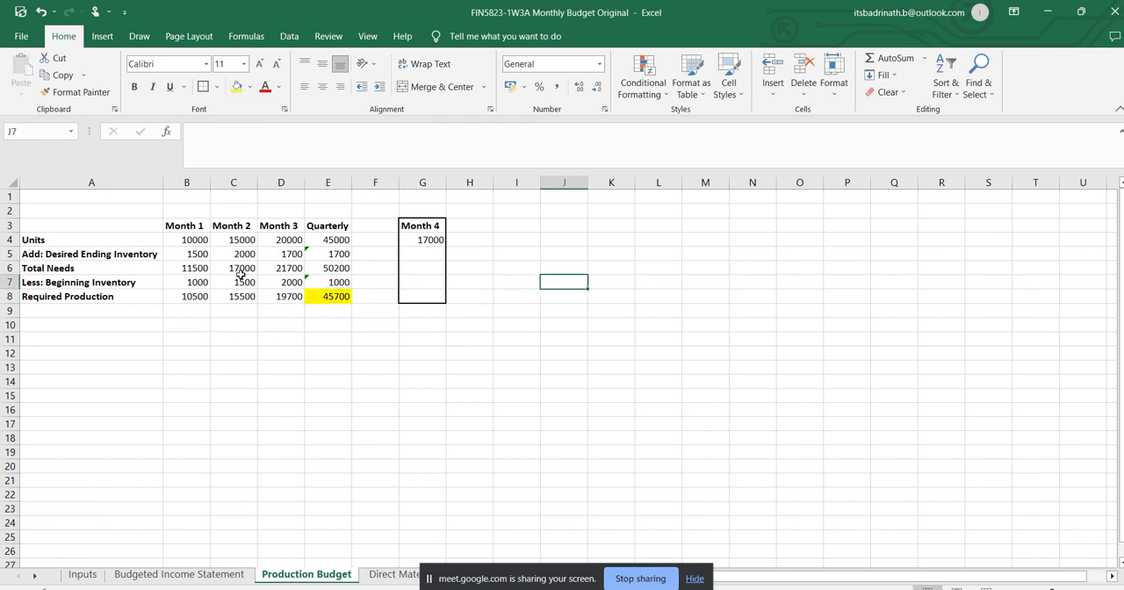
Review the quarterly column formulas for units, ending inventory, total needs, beginning inventory and required production.
{"action": "left_click", "coordinate": [335, 227]}
{"action": "left_click", "coordinate": [334, 240]}
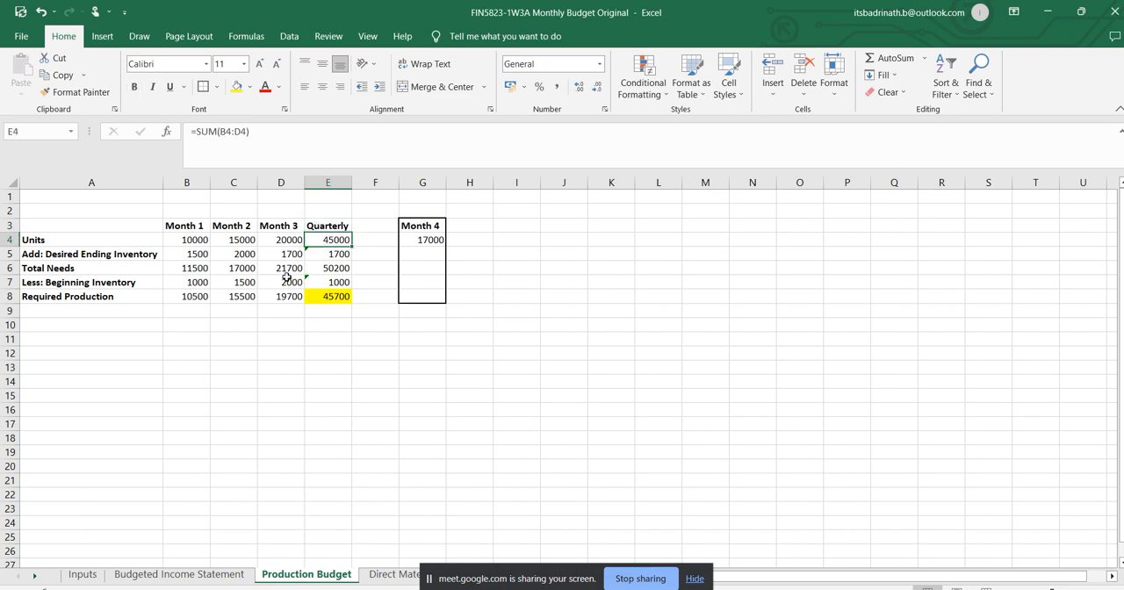
{"action": "left_click", "coordinate": [335, 256]}
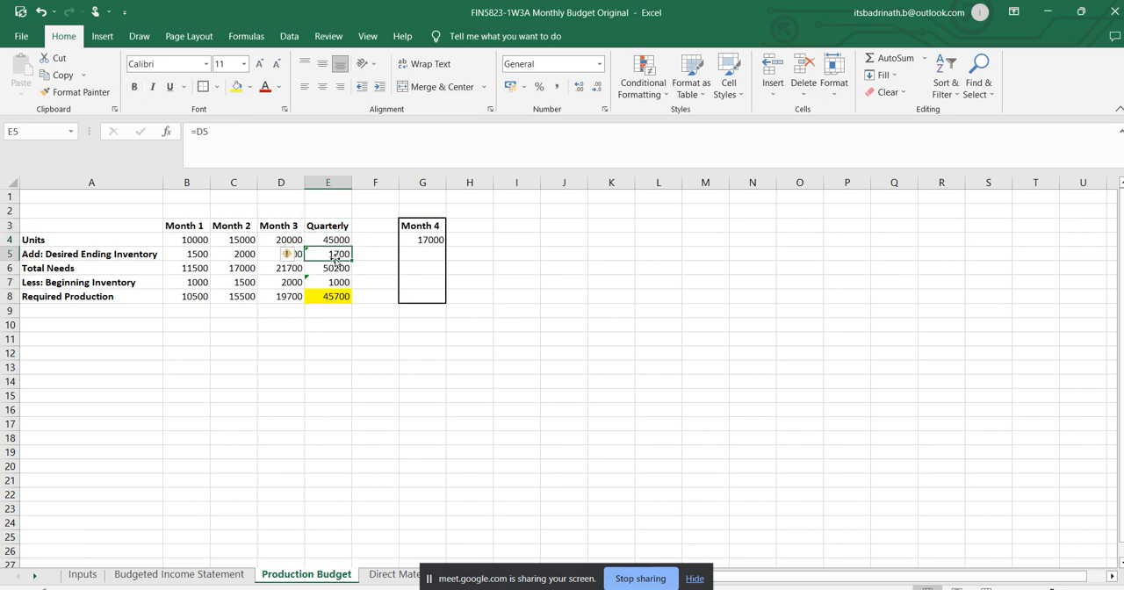
{"action": "left_click", "coordinate": [344, 282]}
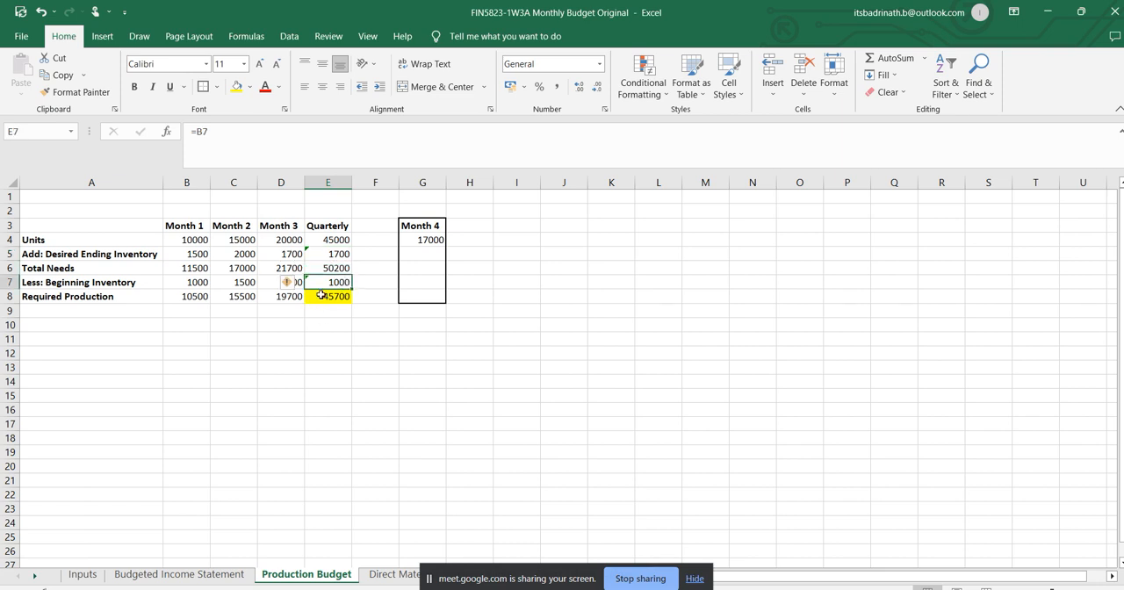
{"action": "left_click", "coordinate": [333, 269]}
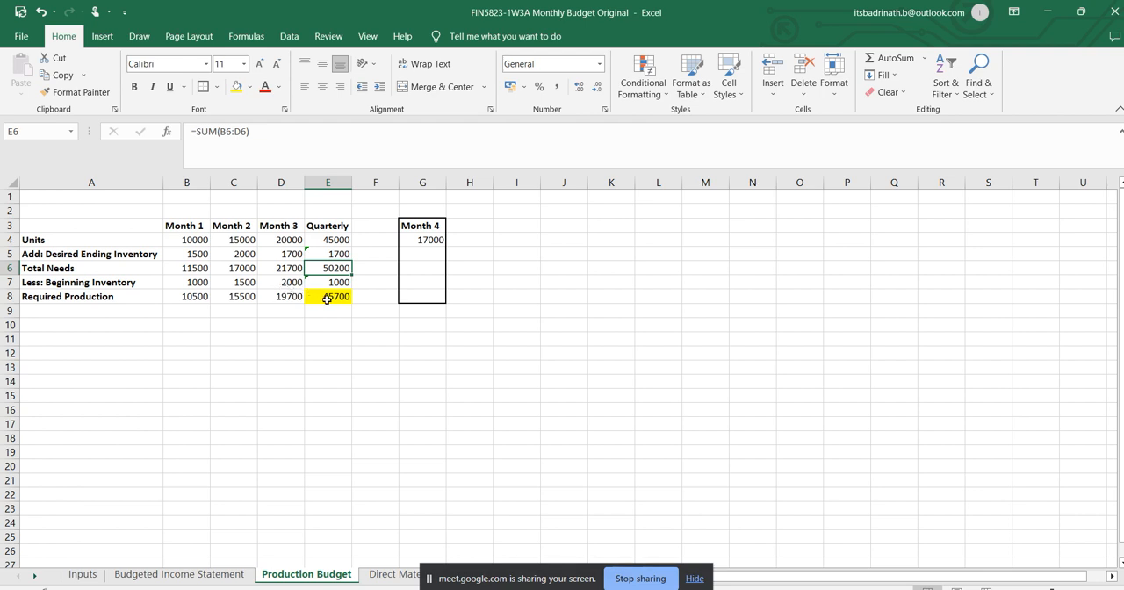
{"action": "left_click", "coordinate": [327, 299]}
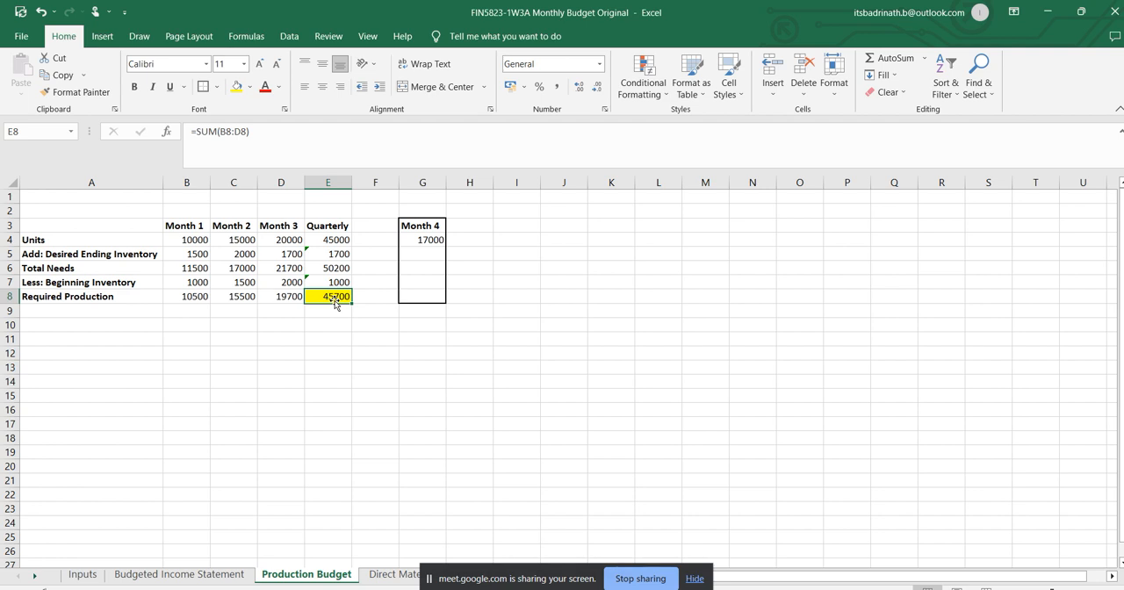
{"action": "left_click", "coordinate": [559, 340]}
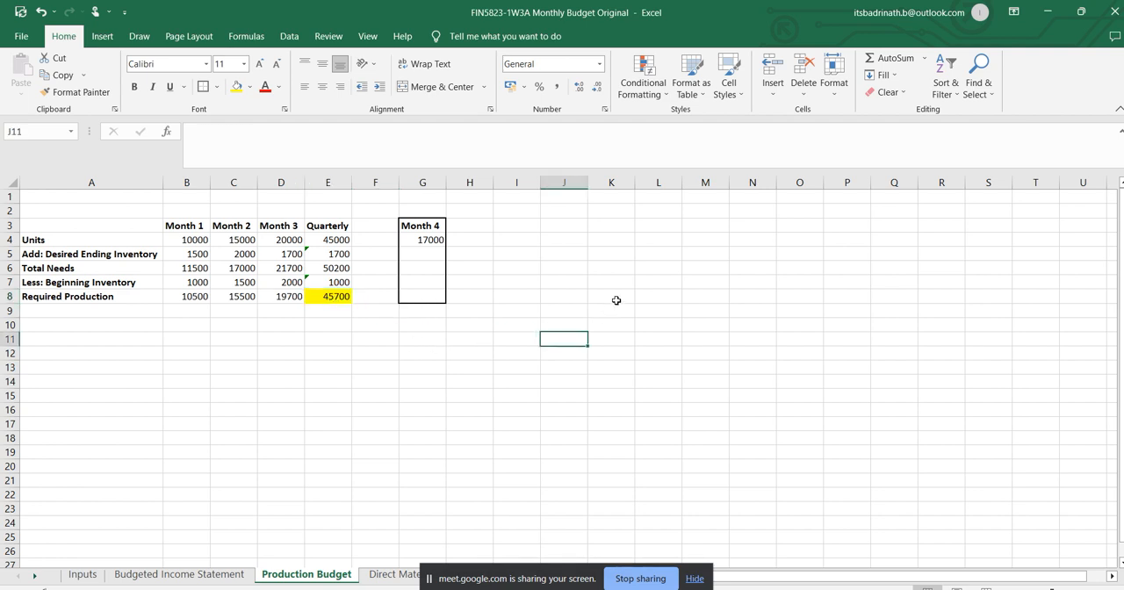
{"action": "scroll", "coordinate": [616, 300], "scroll_direction": "down", "scroll_amount": 2}
{"action": "scroll", "coordinate": [615, 301], "scroll_direction": "up", "scroll_amount": 2}
Clear the old assumptions block in A1:B4 on the direct materials sheet.
{"action": "left_click", "coordinate": [393, 575]}
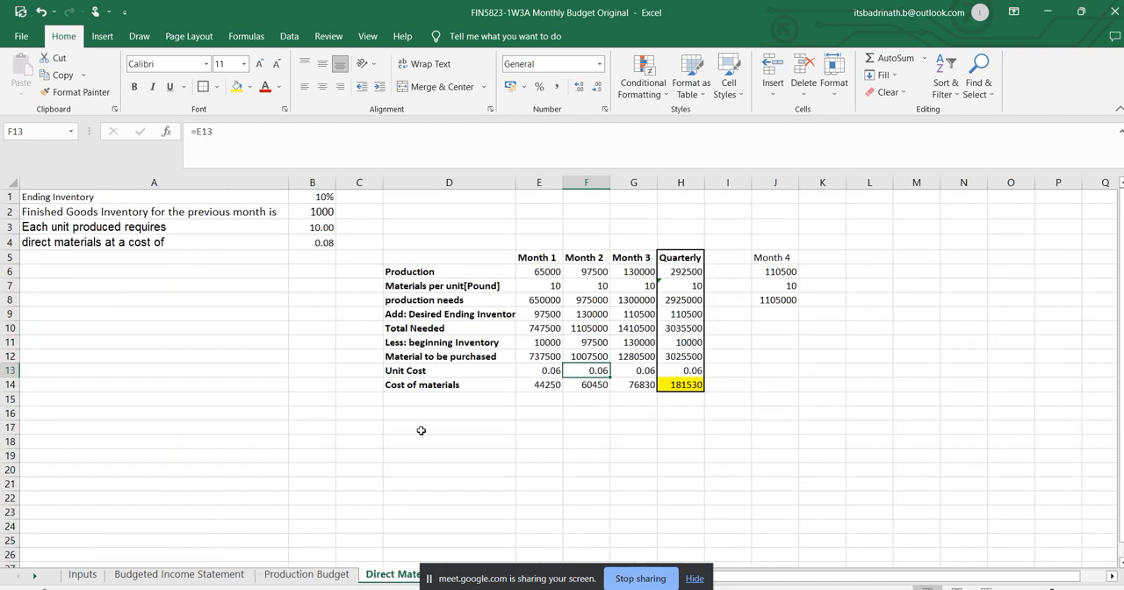
{"action": "left_click_drag", "start_coordinate": [312, 245], "coordinate": [30, 173]}
{"action": "key", "text": "Delete"}
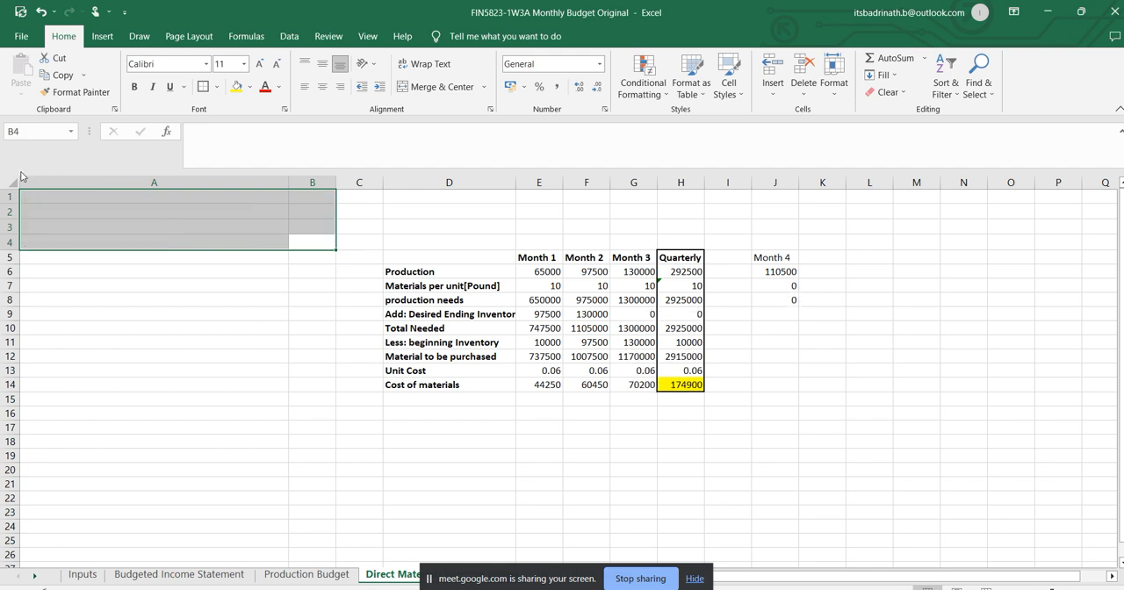
{"action": "left_click", "coordinate": [312, 327]}
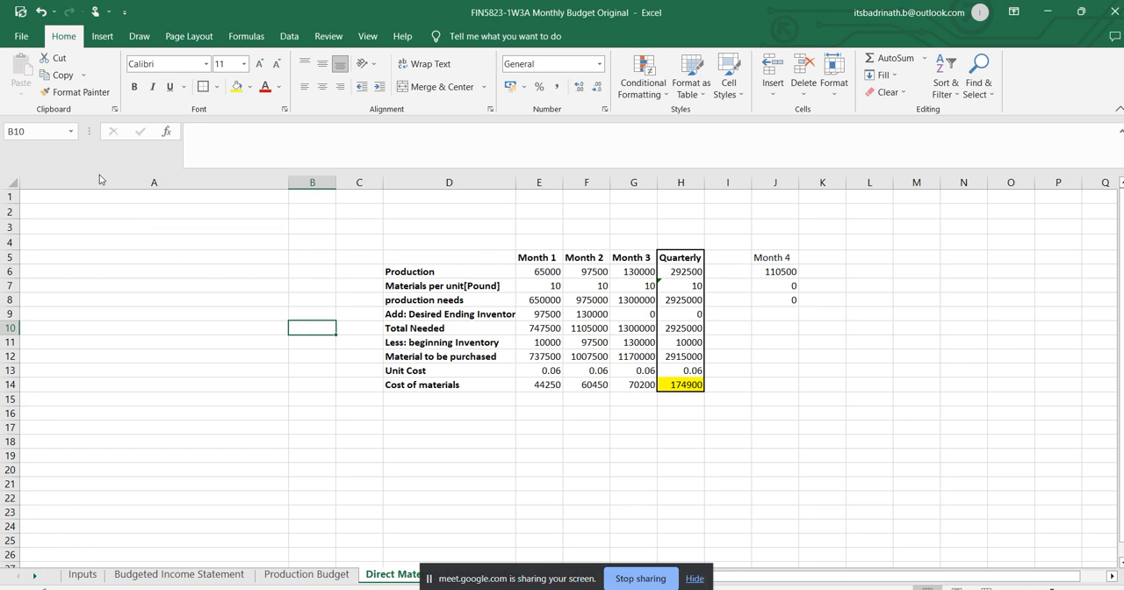
Delete the empty columns A to C from the direct materials sheet.
{"action": "left_click_drag", "start_coordinate": [102, 181], "coordinate": [362, 180]}
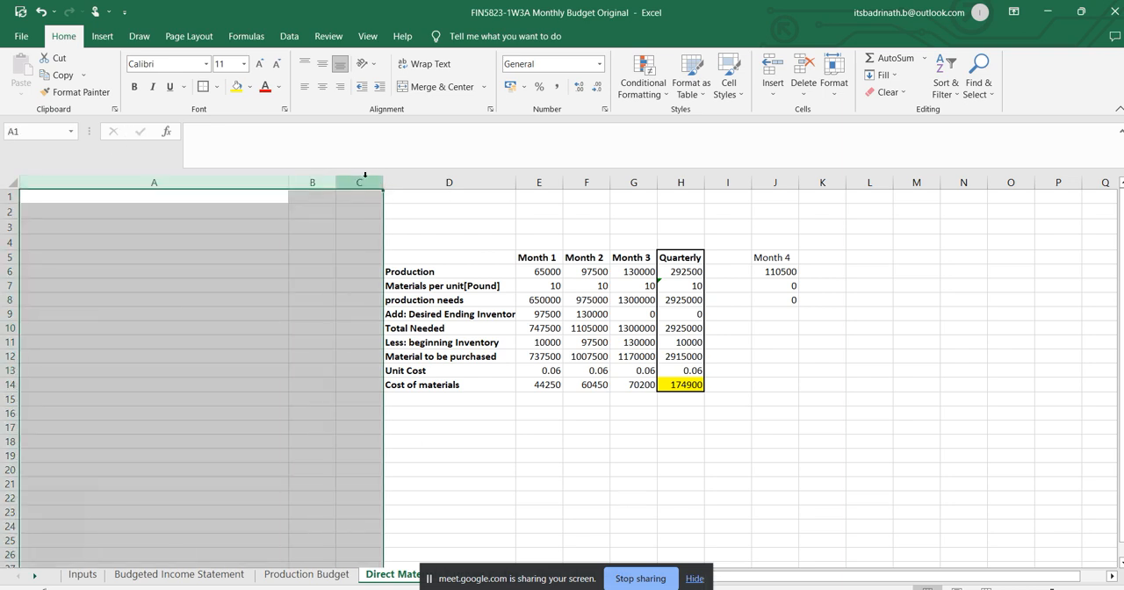
{"action": "right_click", "coordinate": [363, 181]}
{"action": "left_click", "coordinate": [400, 331]}
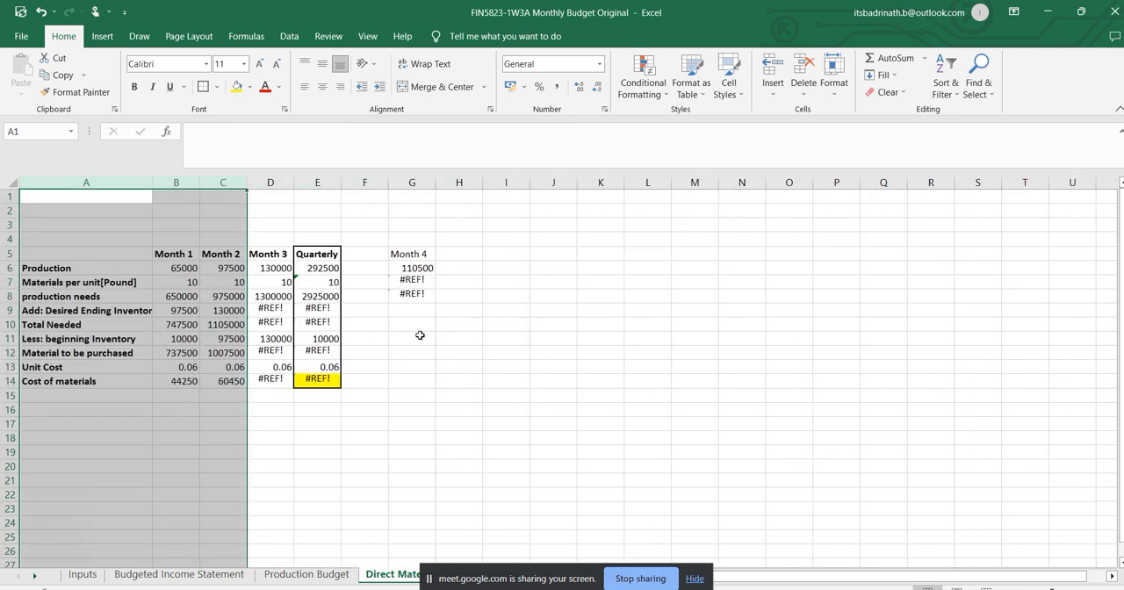
{"action": "left_click", "coordinate": [448, 451]}
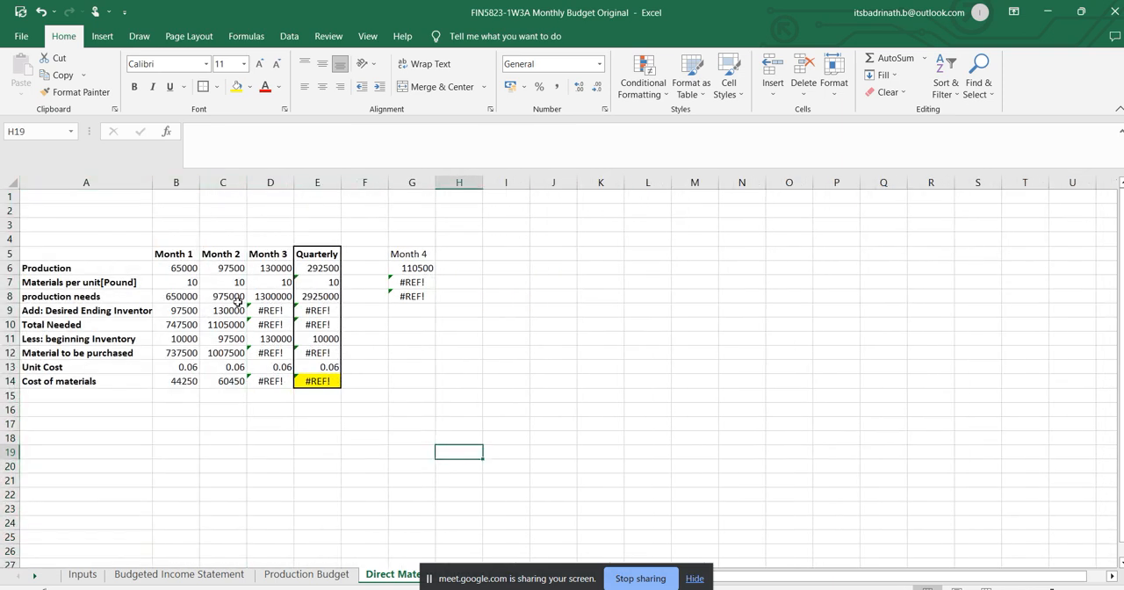
Clear the old monthly figures in B7:D14 and the Month 4 formulas in G7:G8 of the direct materials budget.
{"action": "left_click_drag", "start_coordinate": [180, 282], "coordinate": [282, 379]}
{"action": "key", "text": "Delete"}
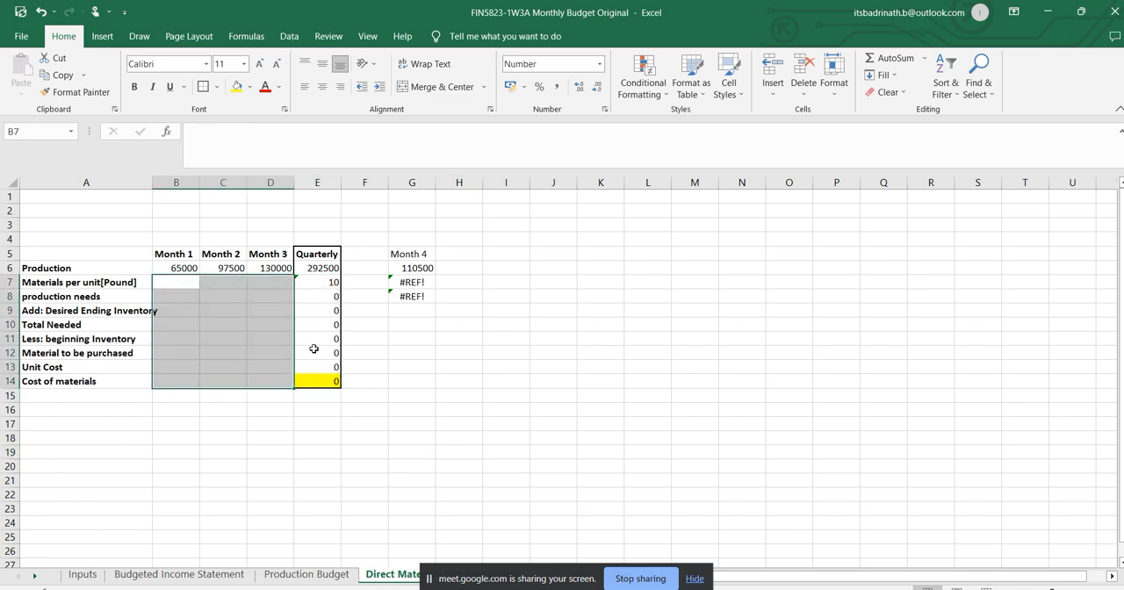
{"action": "left_click", "coordinate": [410, 269]}
{"action": "left_click_drag", "start_coordinate": [410, 282], "coordinate": [410, 296]}
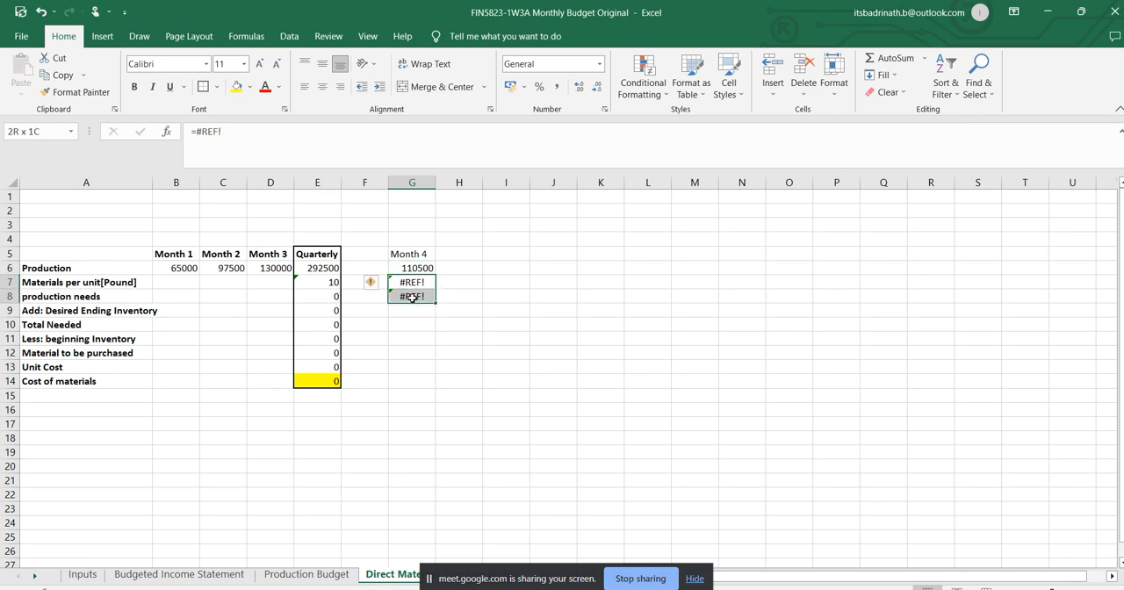
{"action": "key", "text": "Delete"}
Link Month 1 production in B6 to the Month 1 units in B4 of the Production Budget sheet and fill it across to D6.
{"action": "left_click_drag", "start_coordinate": [179, 268], "coordinate": [403, 270]}
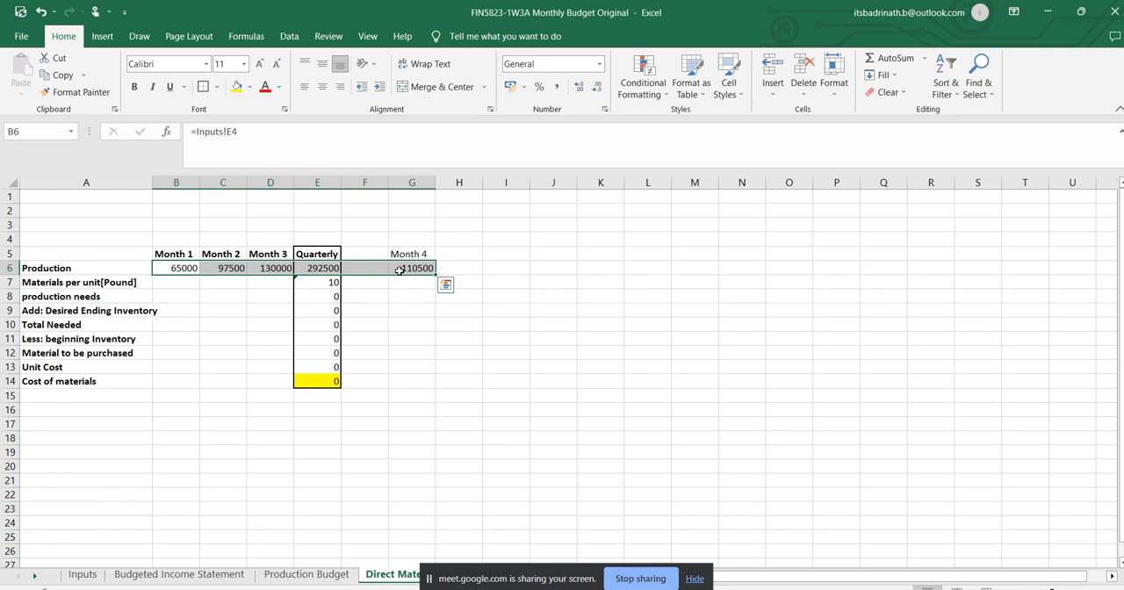
{"action": "left_click", "coordinate": [187, 267]}
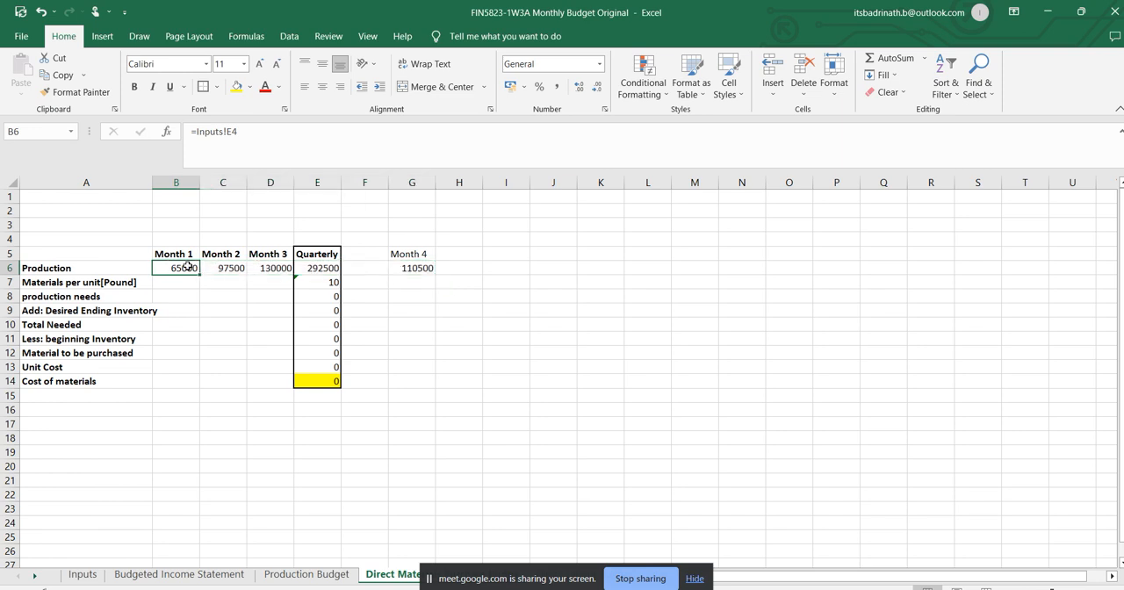
{"action": "type", "text": "="}
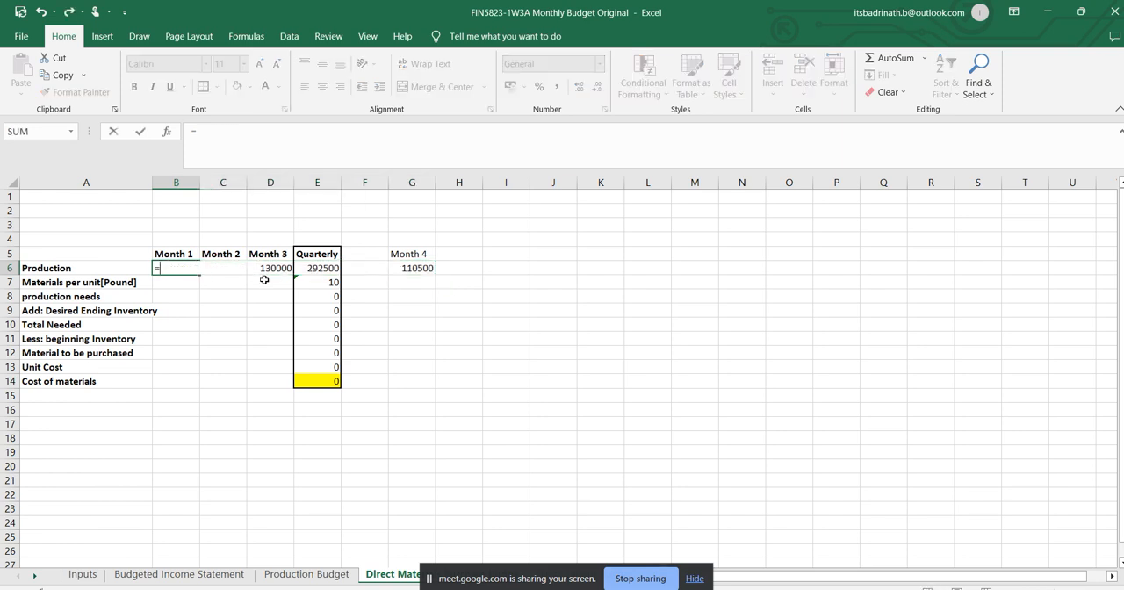
{"action": "left_click", "coordinate": [307, 574]}
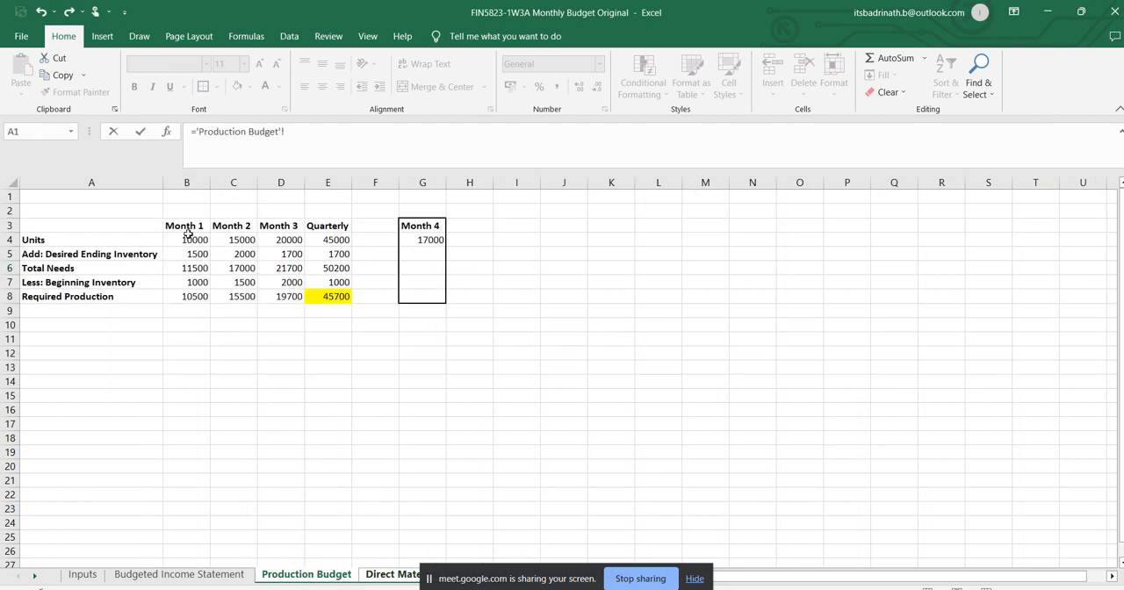
{"action": "left_click", "coordinate": [197, 238]}
{"action": "key", "text": "Return"}
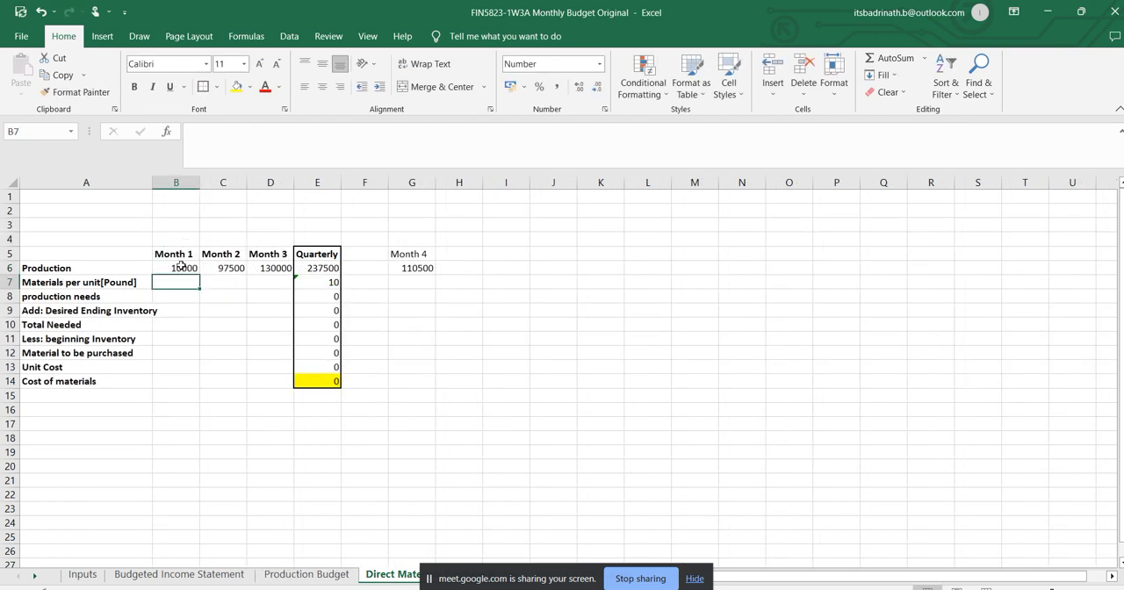
{"action": "left_click", "coordinate": [191, 267]}
{"action": "left_click_drag", "start_coordinate": [199, 274], "coordinate": [292, 274]}
Link Month 4 production in G6 to the Month 4 units in G4 of the Production Budget sheet.
{"action": "left_click", "coordinate": [395, 270]}
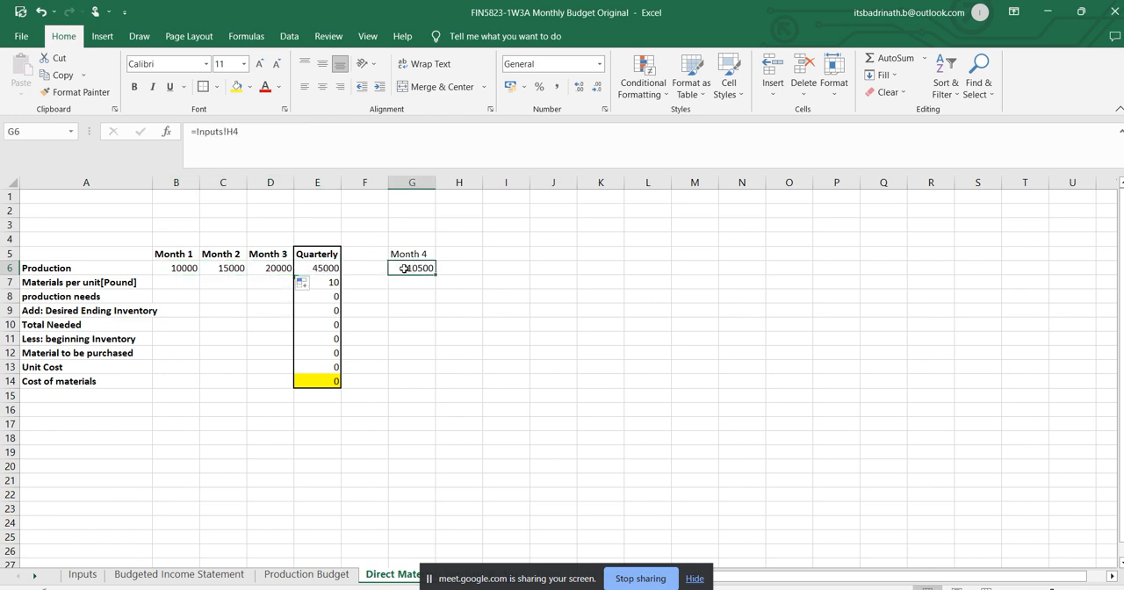
{"action": "type", "text": "="}
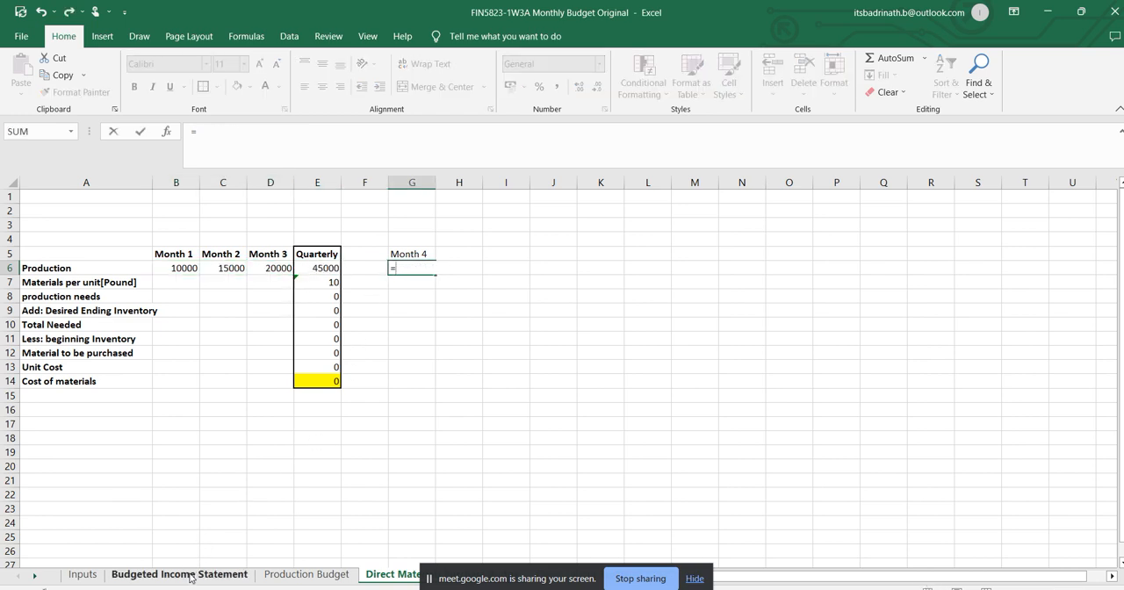
{"action": "left_click", "coordinate": [283, 575]}
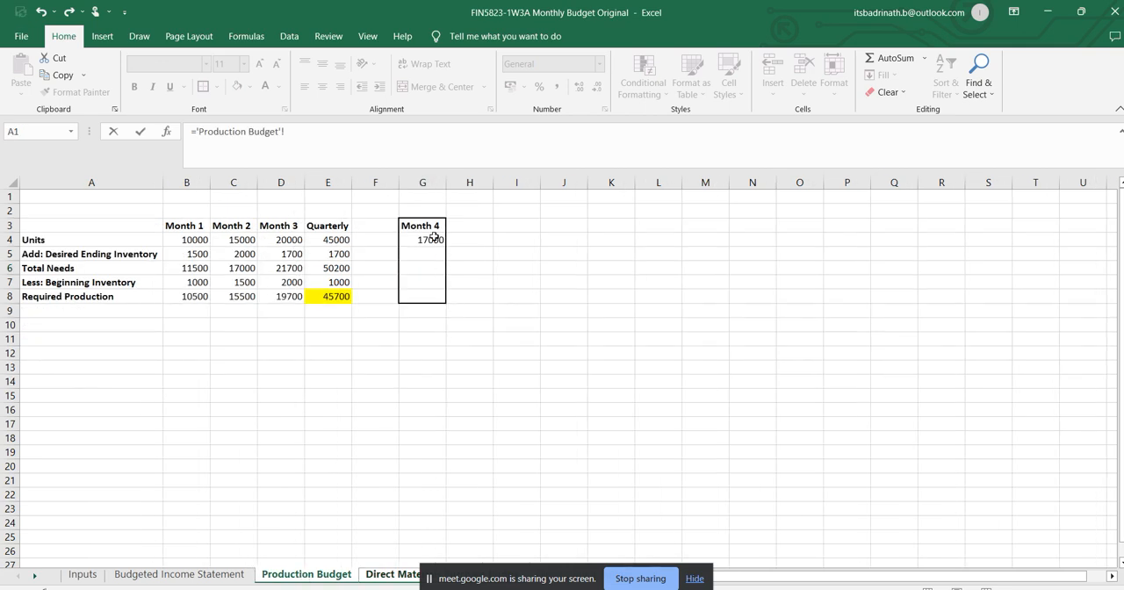
{"action": "left_click", "coordinate": [429, 242]}
{"action": "key", "text": "Return"}
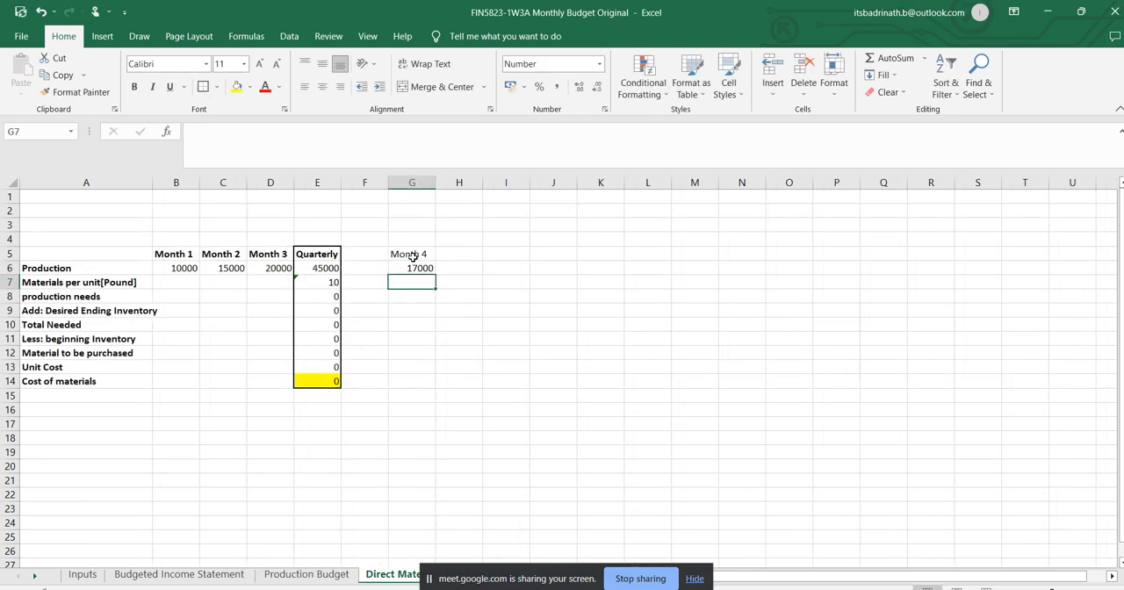
{"action": "left_click", "coordinate": [418, 268]}
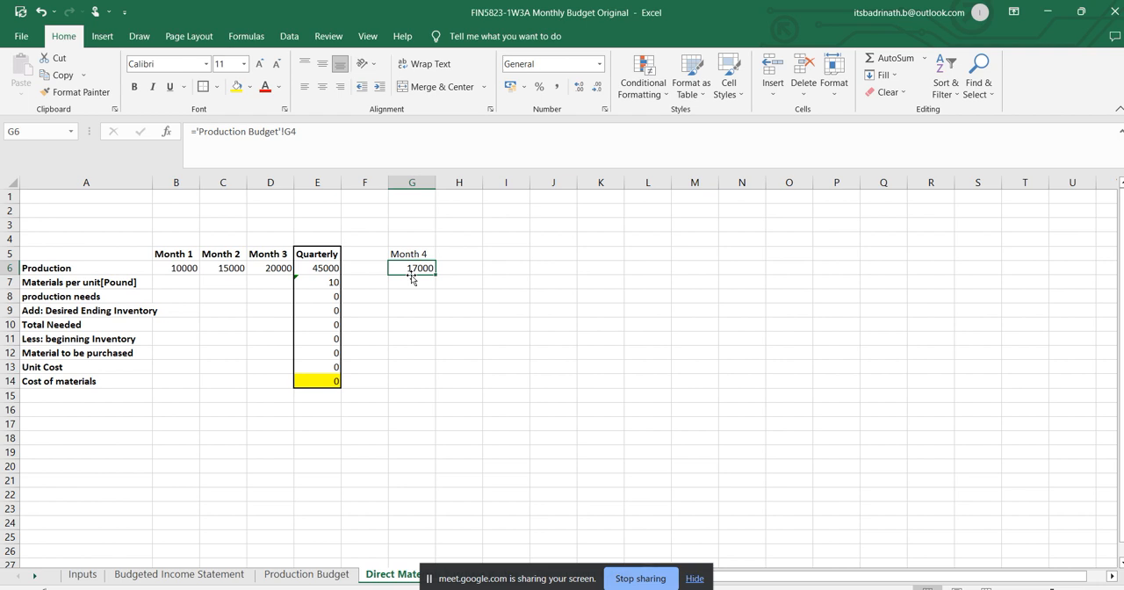
Link Month 1 materials per unit in B7 to the pounds required per unit in E10 of the Inputs sheet.
{"action": "left_click", "coordinate": [191, 286]}
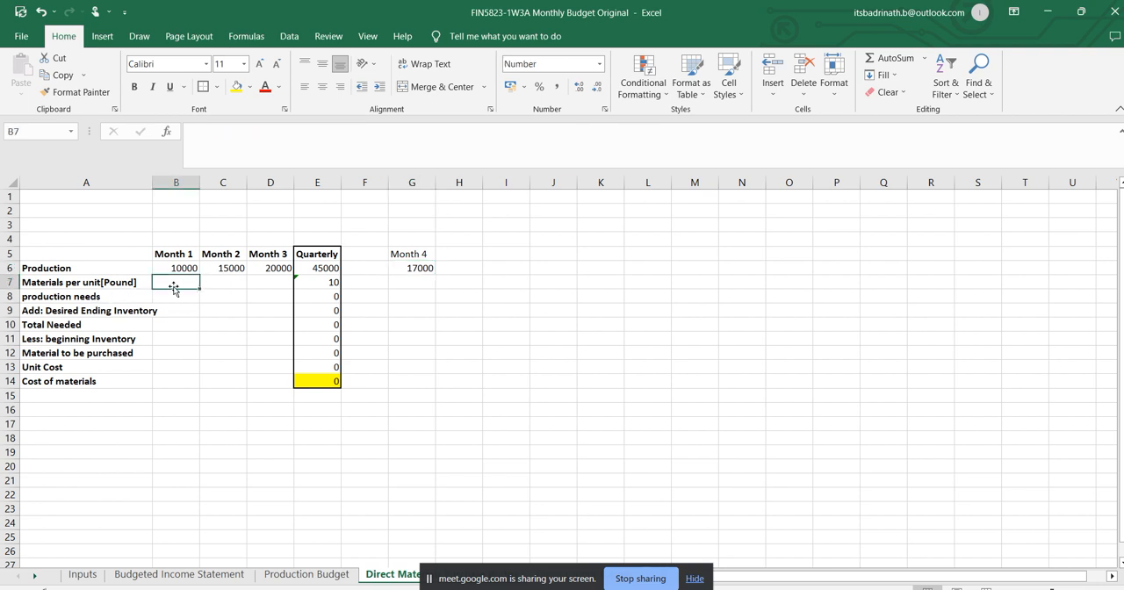
{"action": "type", "text": "="}
{"action": "left_click", "coordinate": [92, 576]}
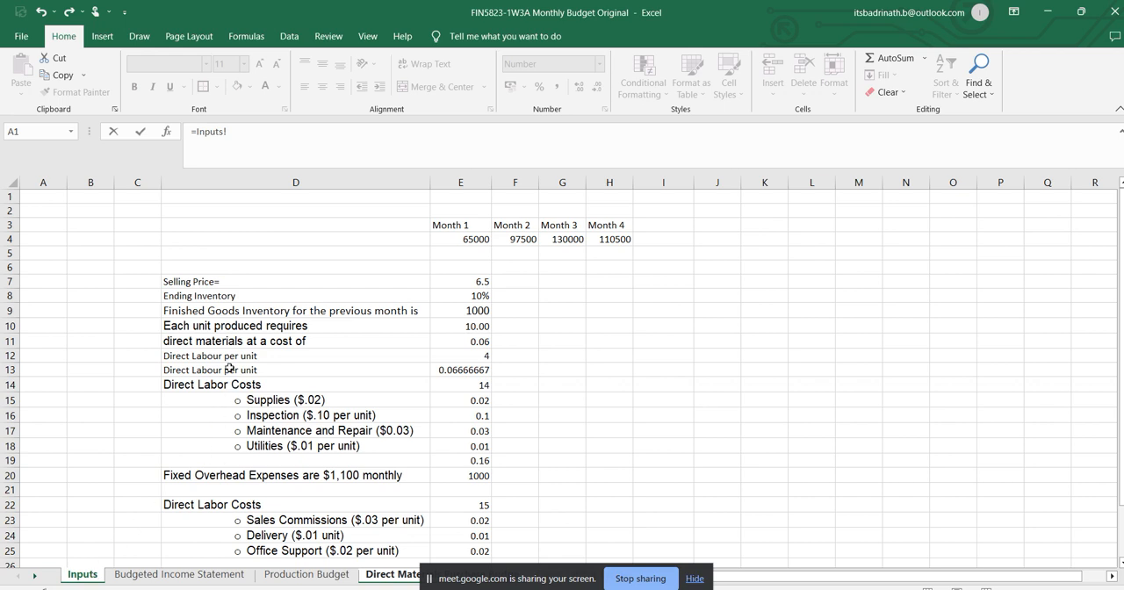
{"action": "left_click", "coordinate": [471, 326]}
{"action": "key", "text": "Return"}
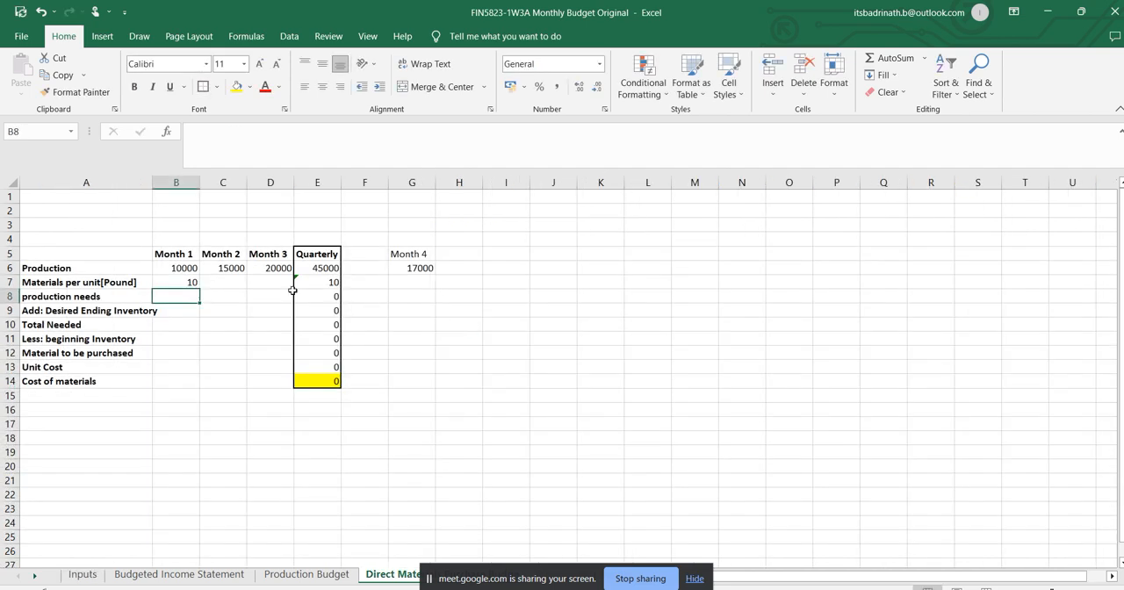
{"action": "left_click", "coordinate": [180, 268]}
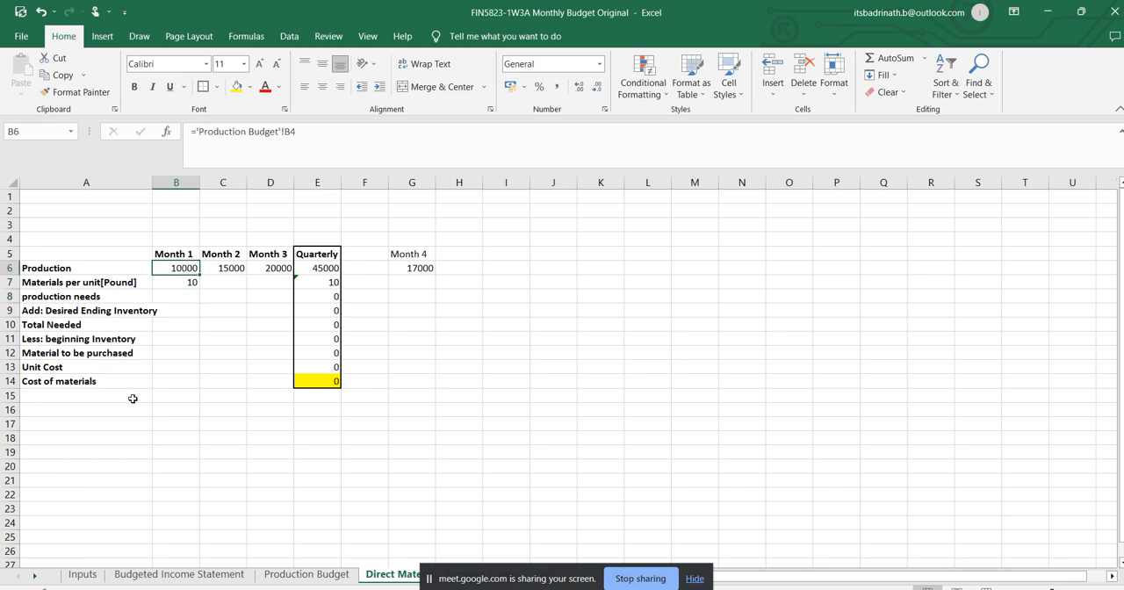
{"action": "left_click", "coordinate": [185, 283]}
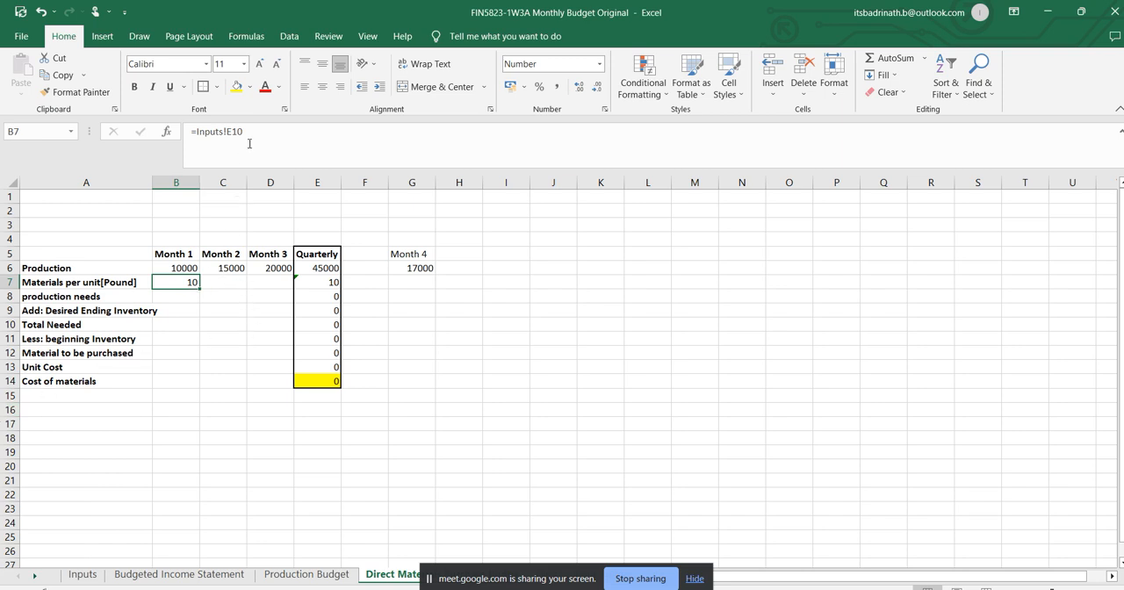
{"action": "left_click", "coordinate": [231, 284]}
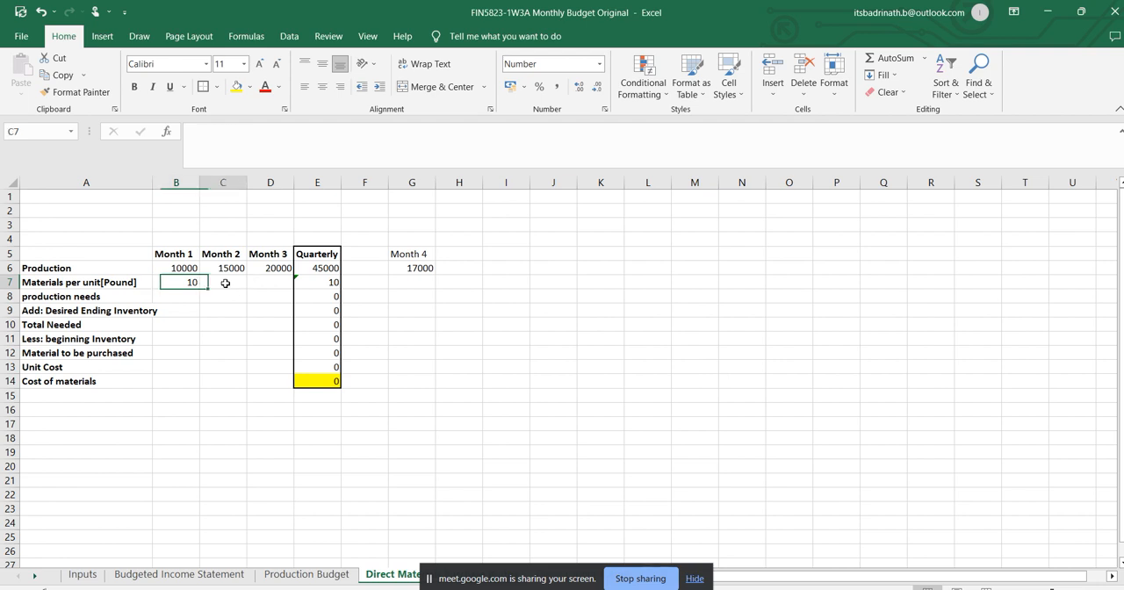
{"action": "type", "text": "="}
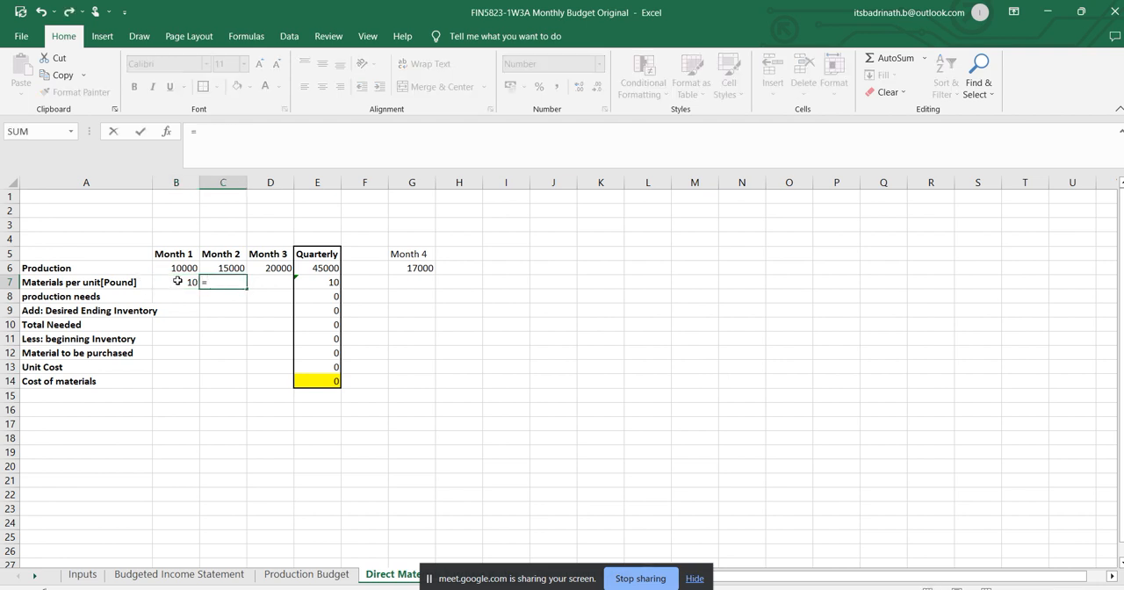
{"action": "left_click", "coordinate": [178, 280]}
{"action": "key", "text": "Return"}
{"action": "left_click", "coordinate": [234, 282]}
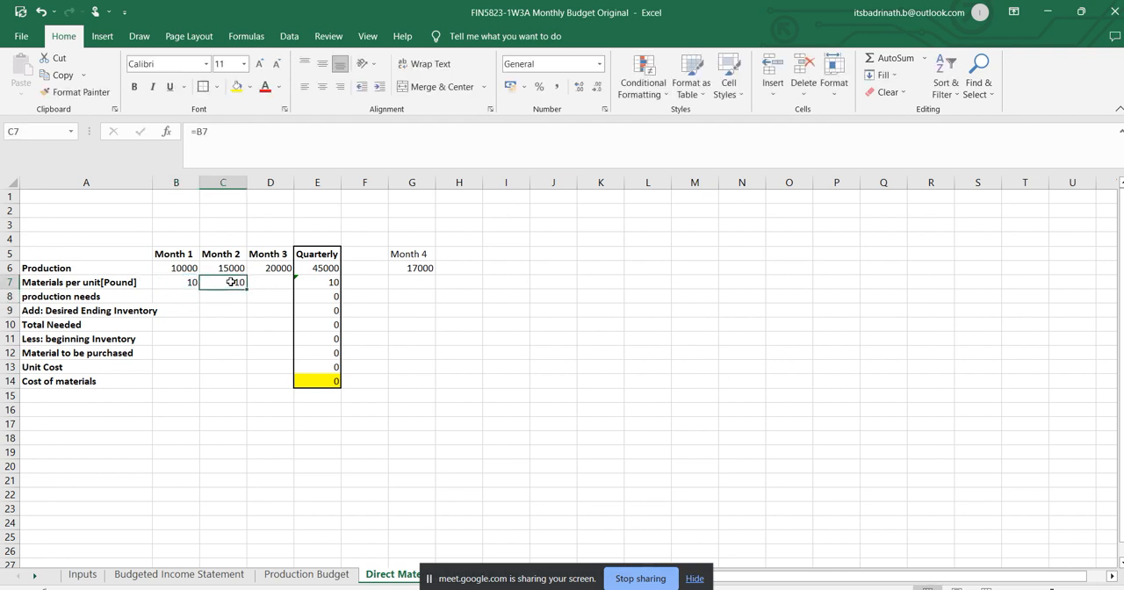
{"action": "key", "text": "Delete"}
Make the B7 reference absolute as =Inputs!$E$10 and fill it across to D7.
{"action": "left_click", "coordinate": [191, 281]}
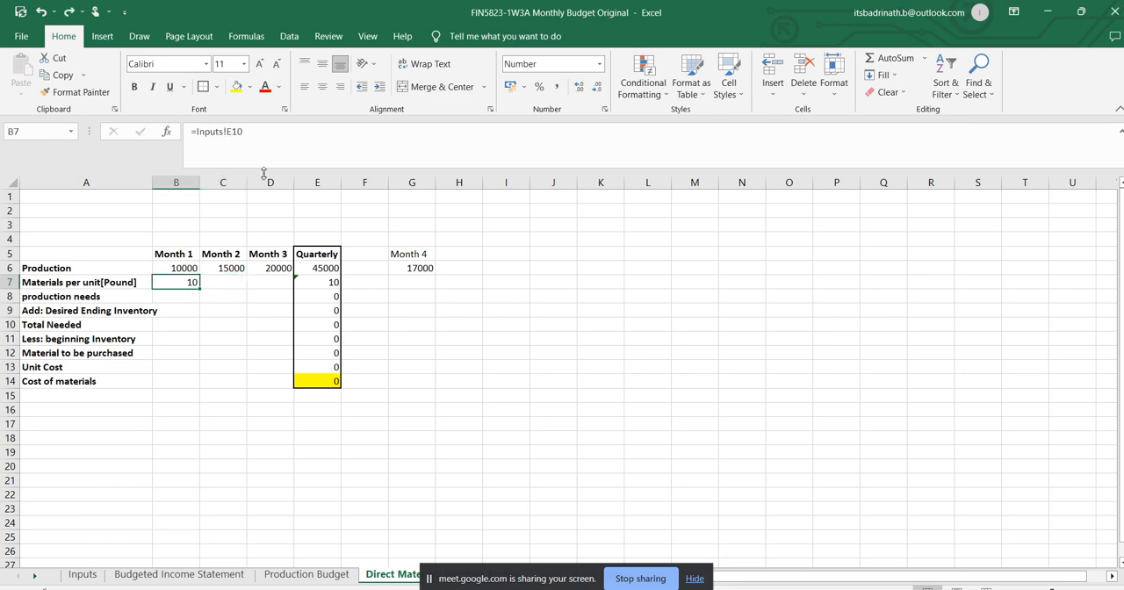
{"action": "left_click", "coordinate": [226, 131]}
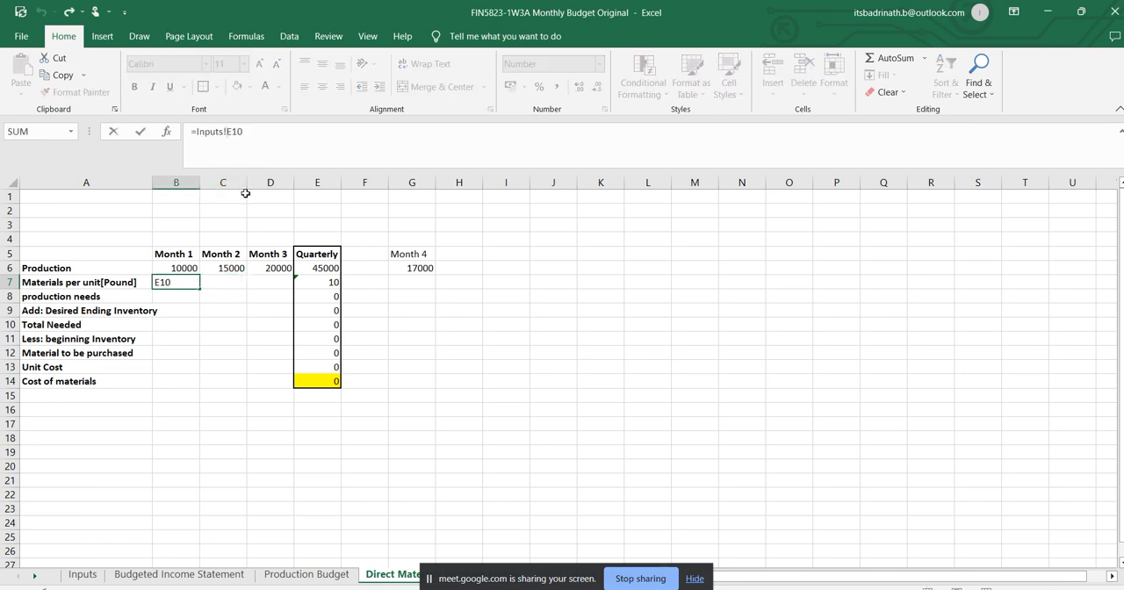
{"action": "type", "text": "$"}
{"action": "left_click", "coordinate": [239, 131]}
{"action": "type", "text": "$"}
{"action": "key", "text": "Return"}
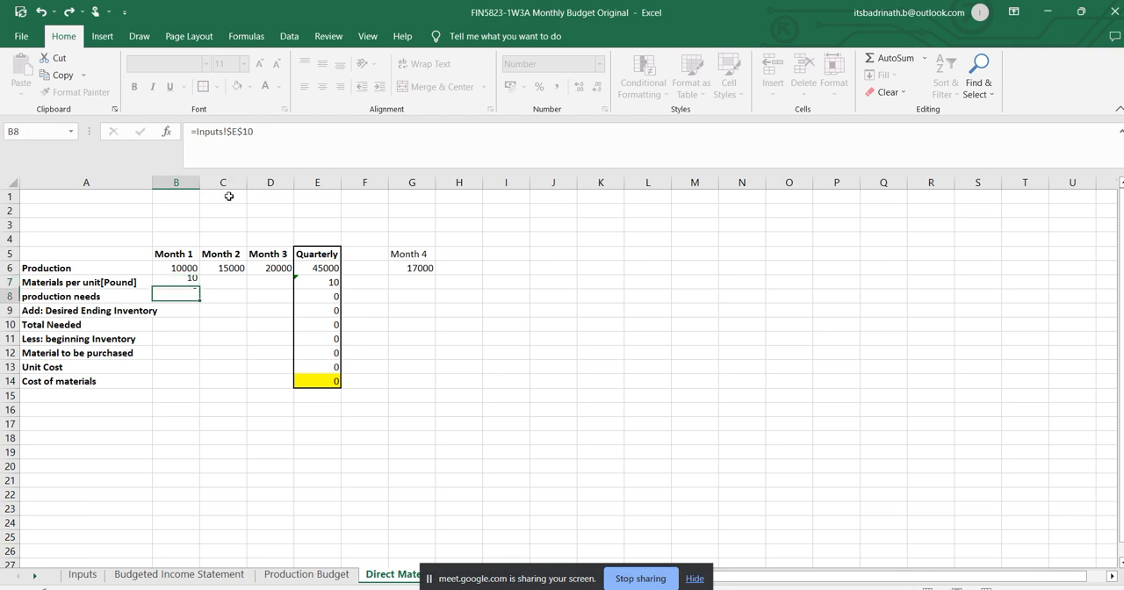
{"action": "left_click", "coordinate": [192, 282]}
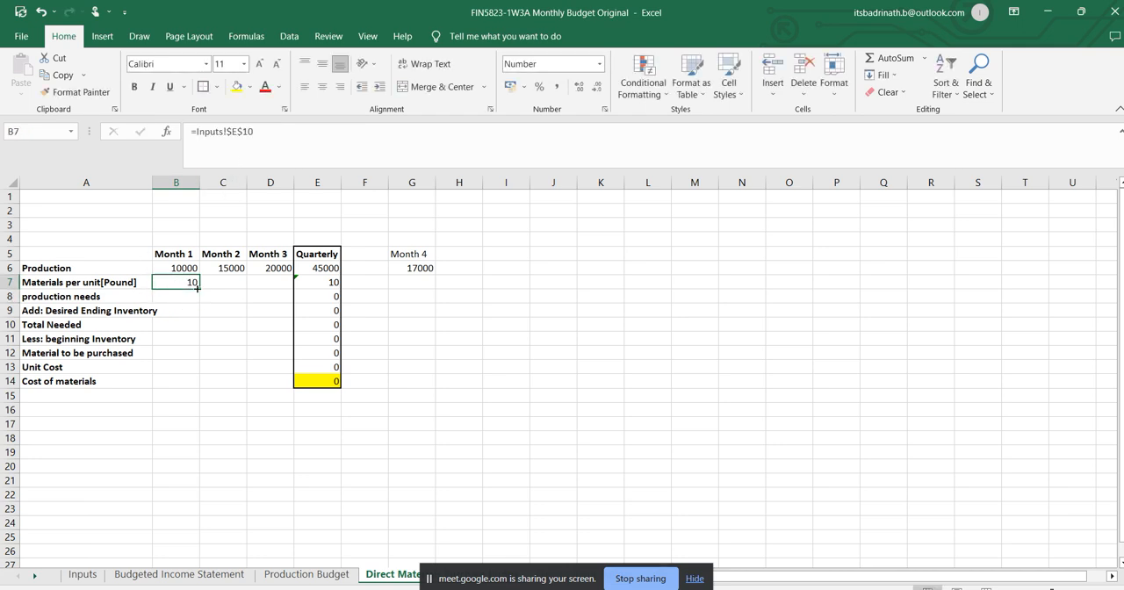
{"action": "left_click_drag", "start_coordinate": [197, 287], "coordinate": [268, 294]}
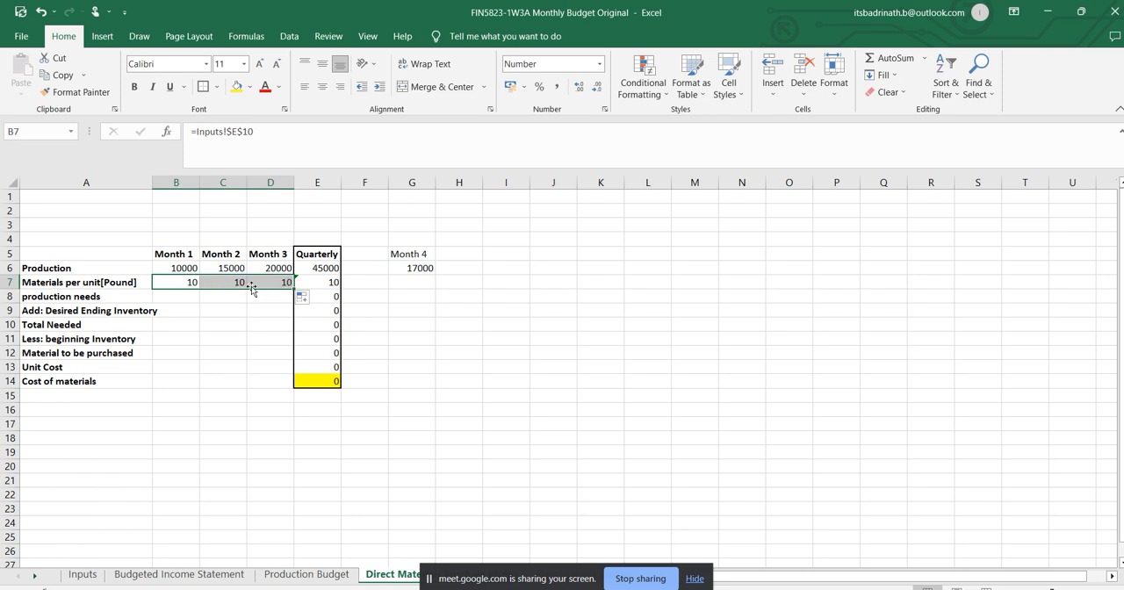
Copy the materials per unit formula from D7 into the Quarterly cell E7.
{"action": "left_click", "coordinate": [271, 283]}
{"action": "key", "text": "ctrl+c"}
{"action": "left_click", "coordinate": [328, 282]}
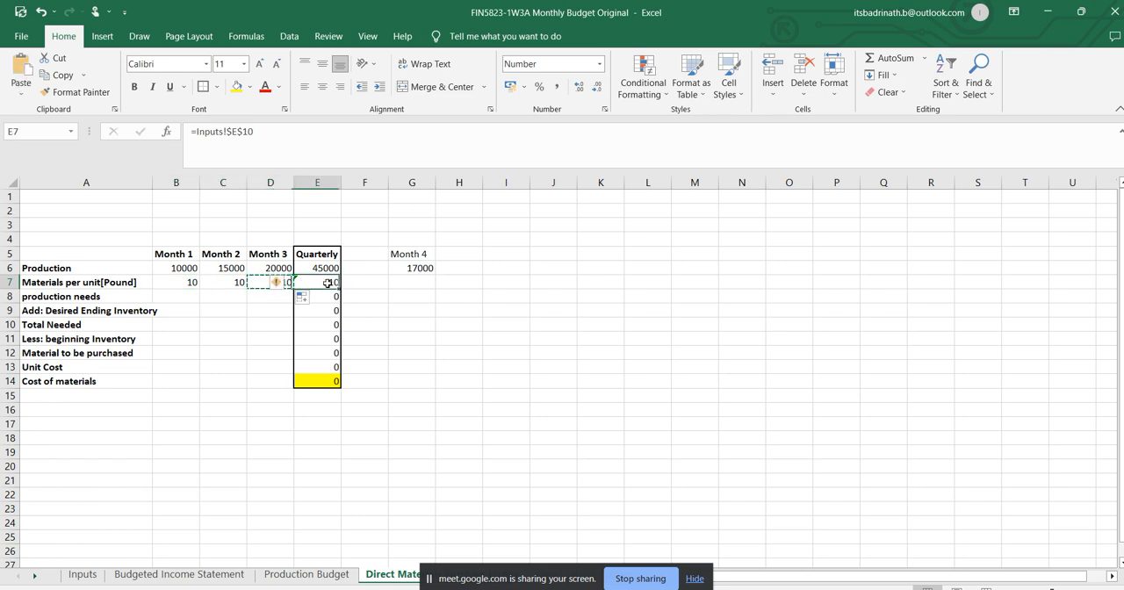
{"action": "key", "text": "ctrl+v"}
{"action": "left_click", "coordinate": [547, 337]}
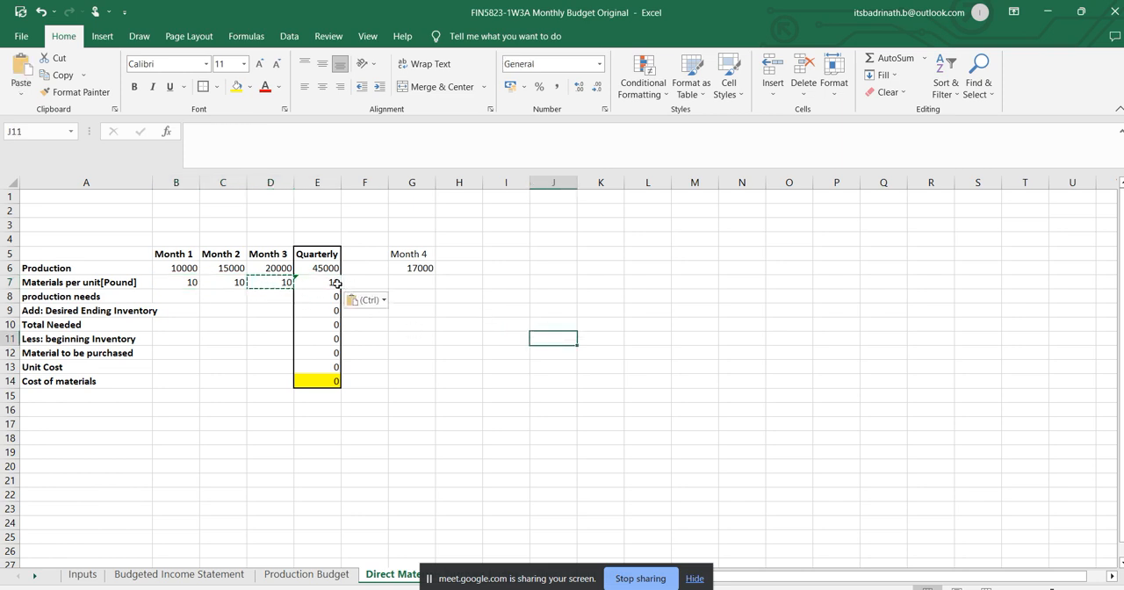
{"action": "left_click", "coordinate": [336, 282]}
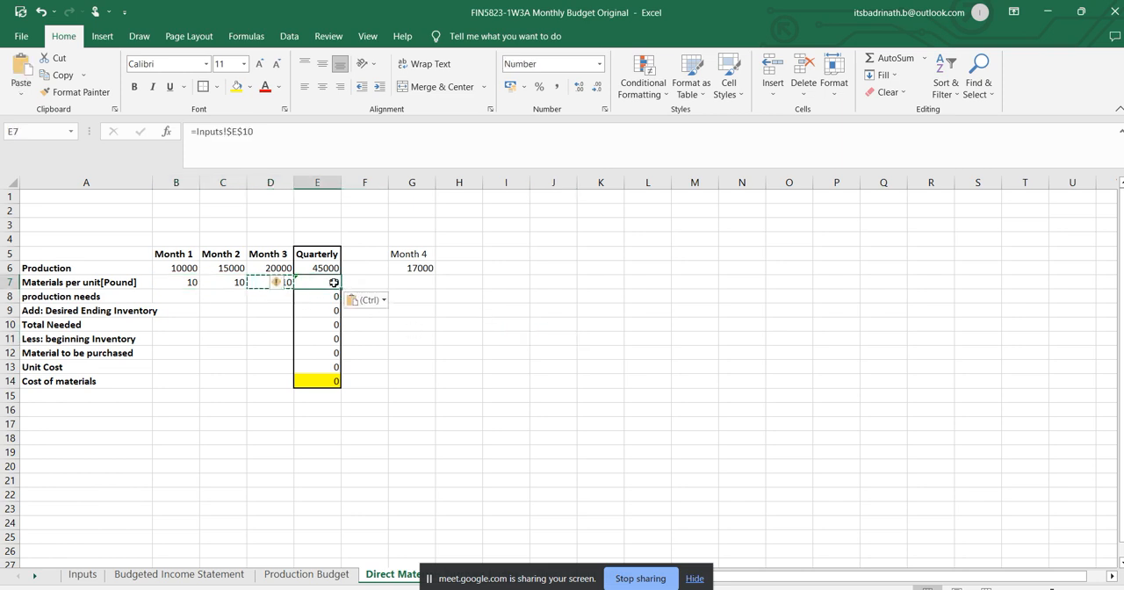
{"action": "left_click", "coordinate": [257, 283]}
{"action": "left_click", "coordinate": [226, 282]}
{"action": "left_click", "coordinate": [186, 281]}
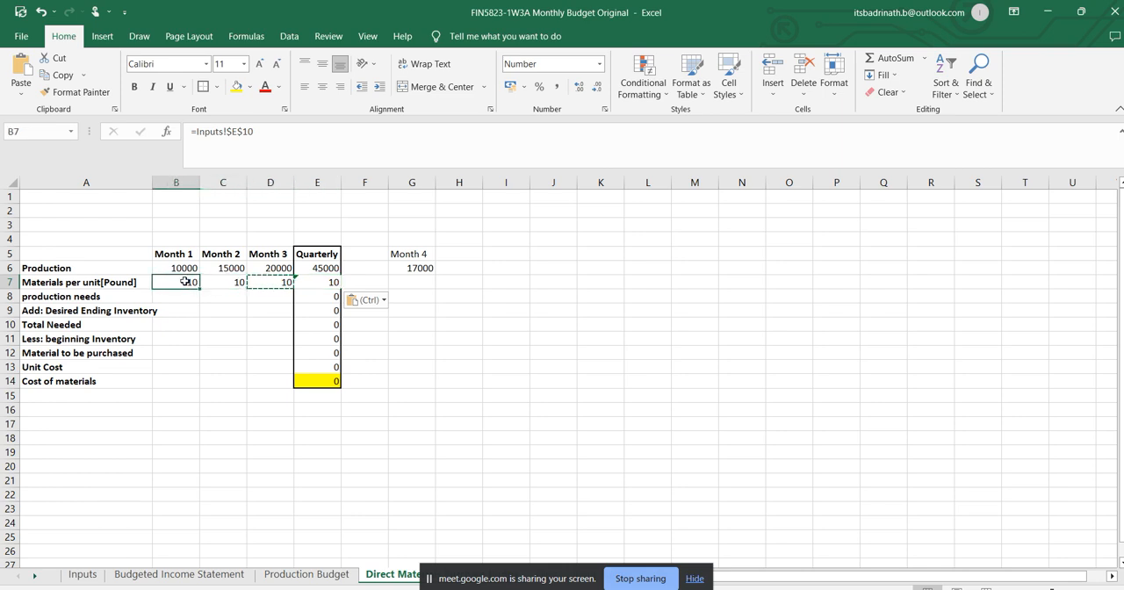
{"action": "left_click", "coordinate": [521, 381]}
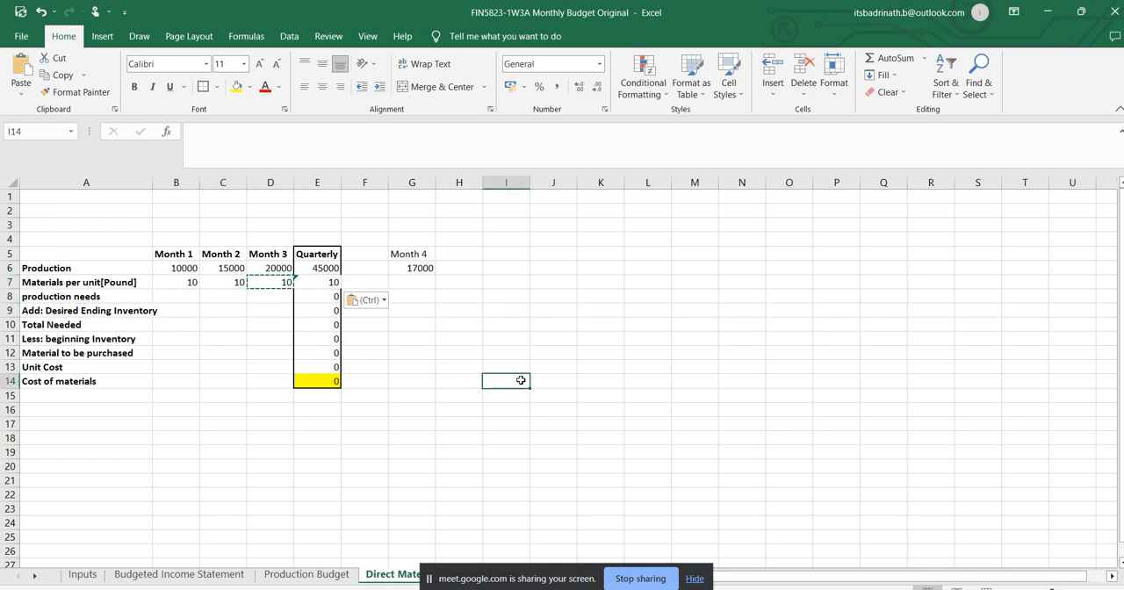
{"action": "key", "text": "Escape"}
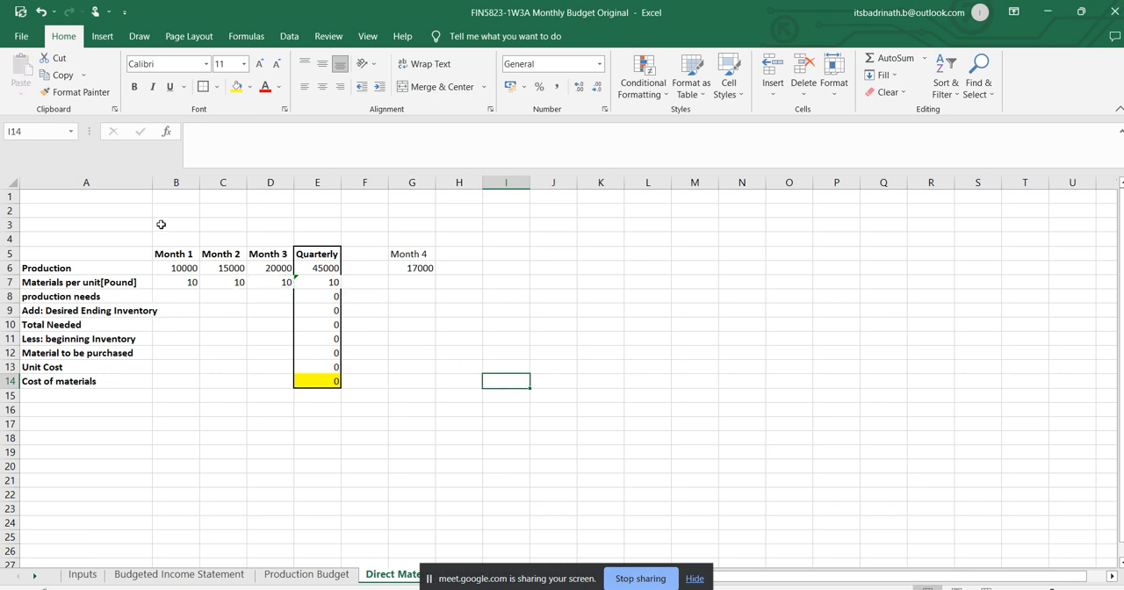
Widen column A slightly and review the Month 1 production and materials per unit in B6 and B7.
{"action": "left_click_drag", "start_coordinate": [152, 183], "coordinate": [164, 182]}
{"action": "left_click", "coordinate": [88, 296]}
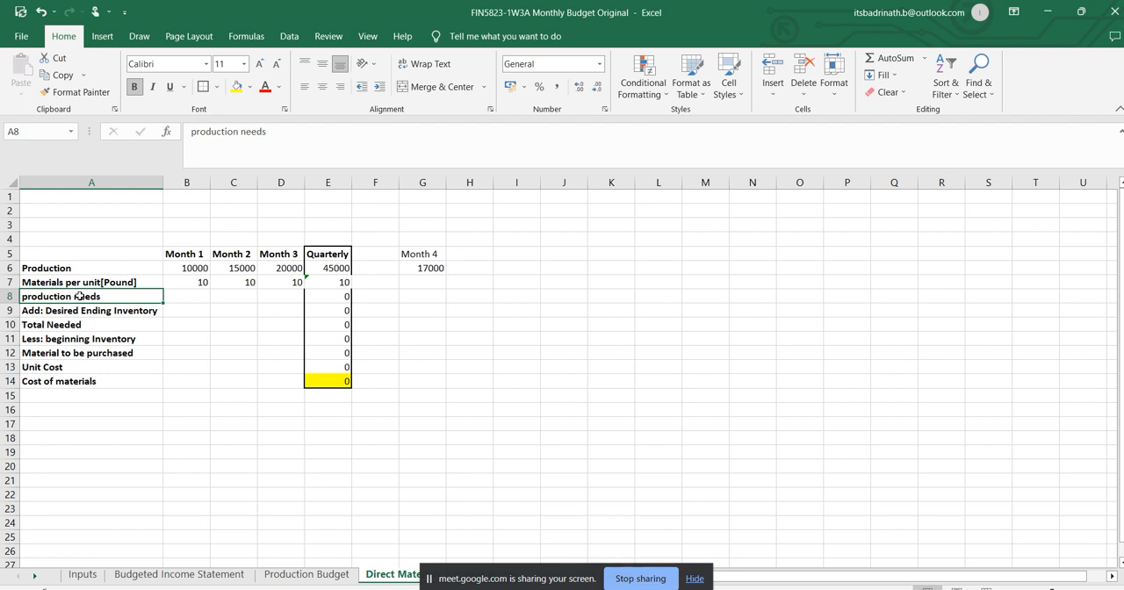
{"action": "left_click", "coordinate": [190, 301]}
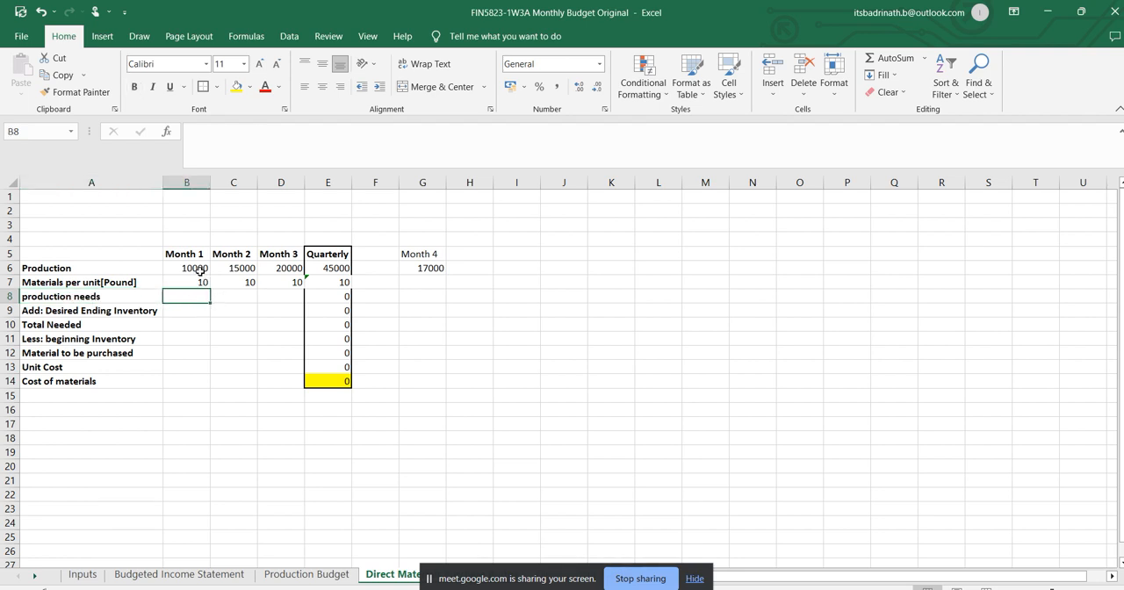
{"action": "left_click", "coordinate": [200, 272]}
{"action": "left_click", "coordinate": [194, 281]}
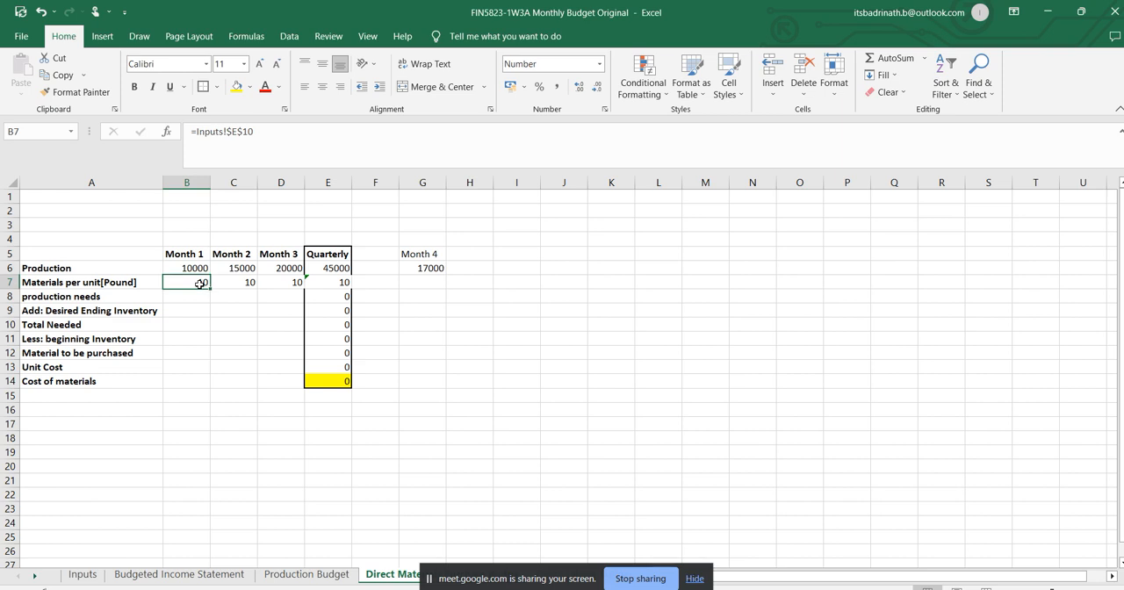
{"action": "left_click", "coordinate": [128, 285]}
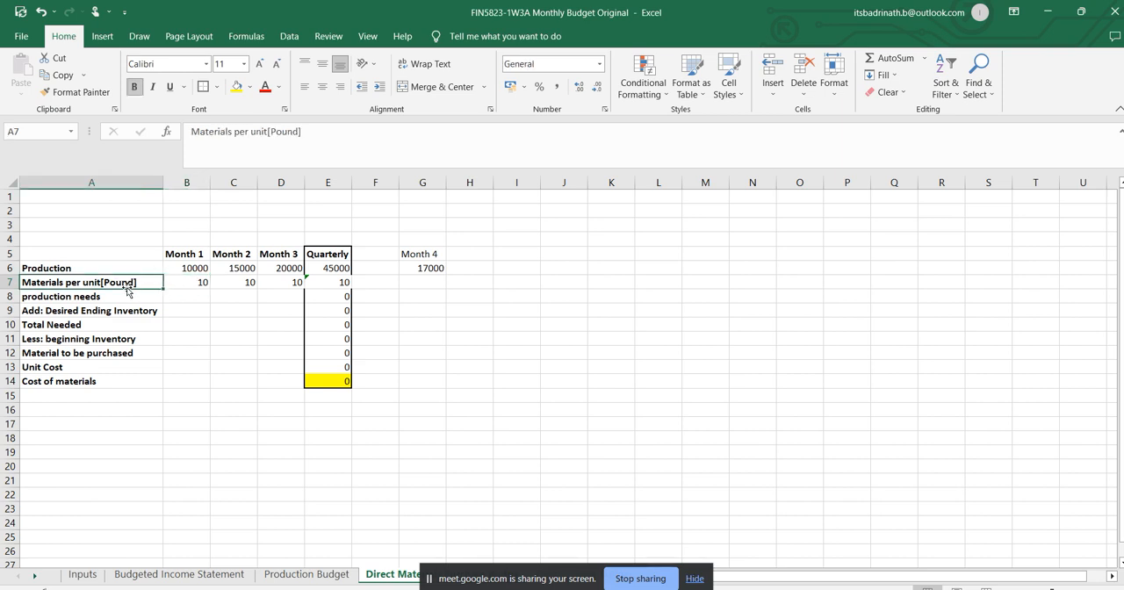
{"action": "left_click", "coordinate": [199, 285]}
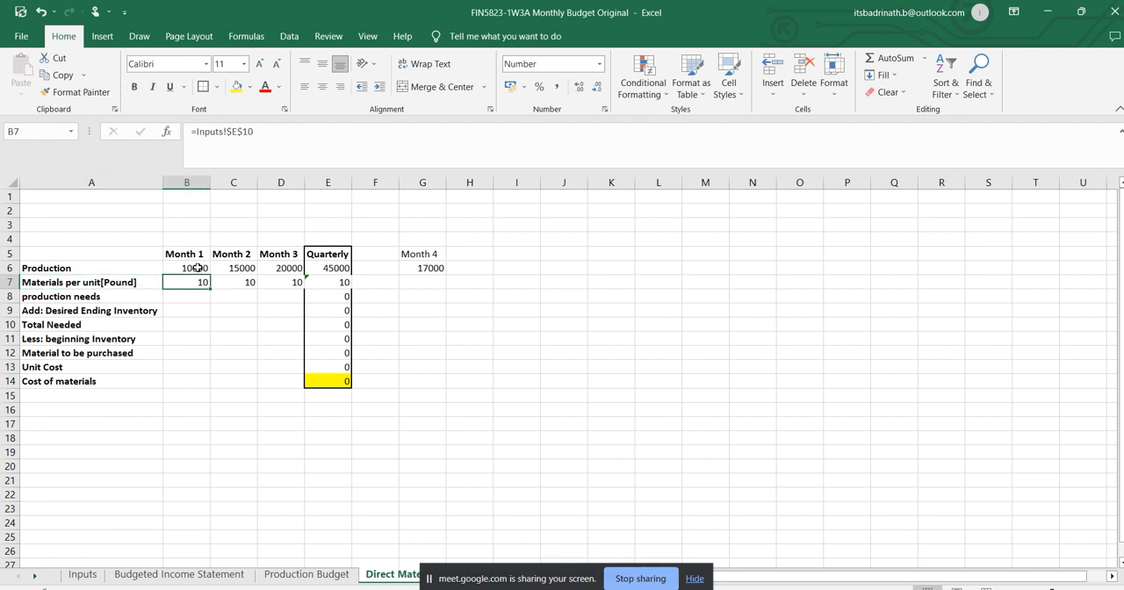
{"action": "left_click", "coordinate": [198, 266]}
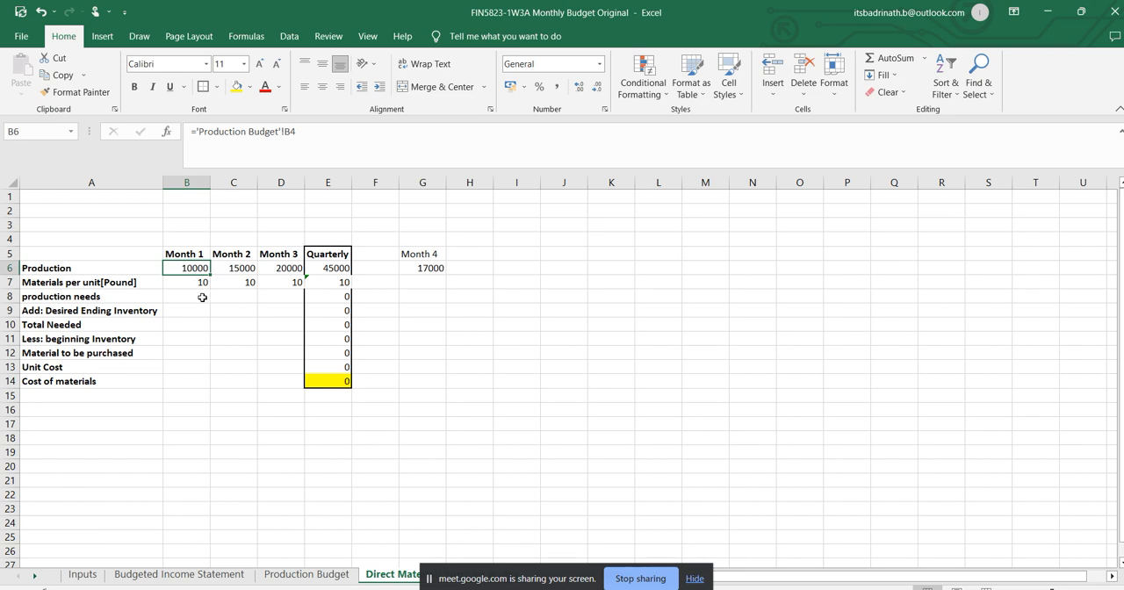
Calculate Month 1 production needs in B8 as =B6*B7, fill it across to D8, and check the Quarterly sum formula in E8.
{"action": "left_click", "coordinate": [201, 297]}
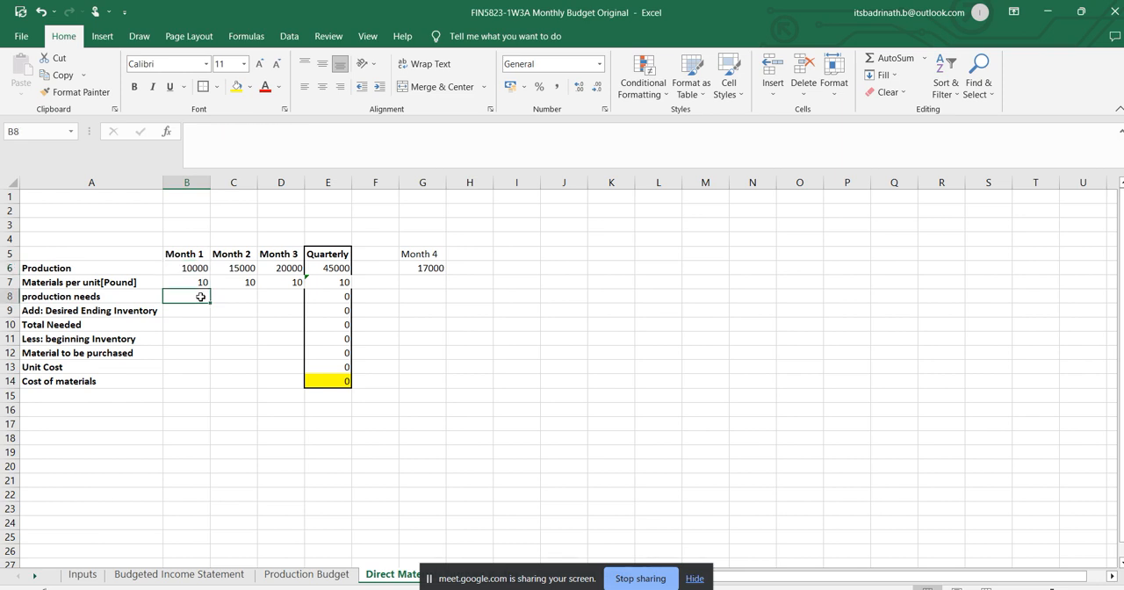
{"action": "type", "text": "="}
{"action": "left_click", "coordinate": [193, 269]}
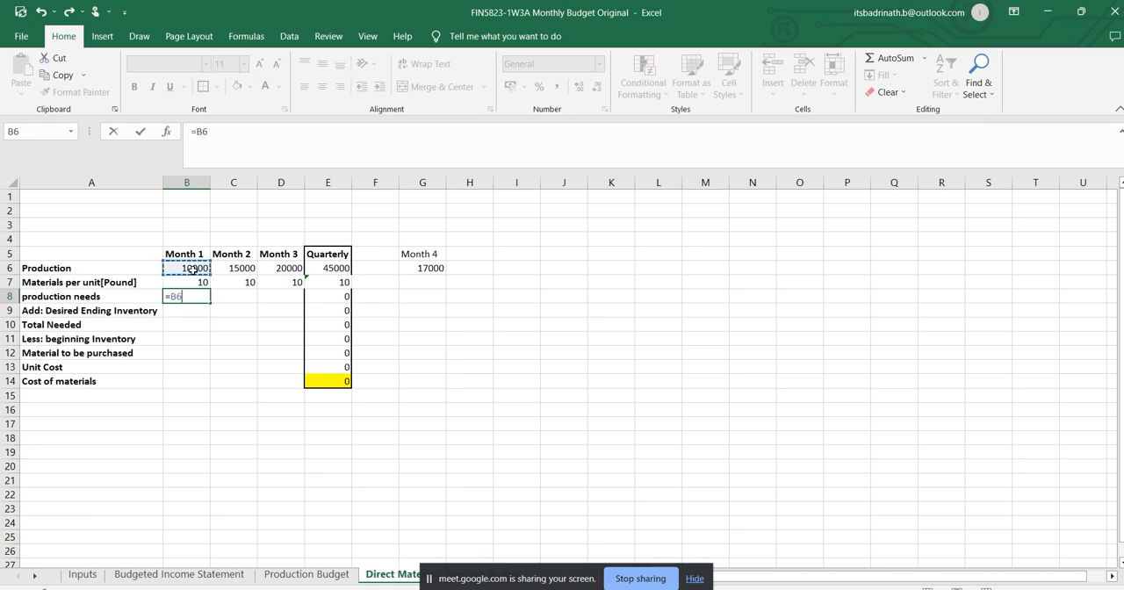
{"action": "type", "text": "*"}
{"action": "left_click", "coordinate": [196, 282]}
{"action": "key", "text": "Return"}
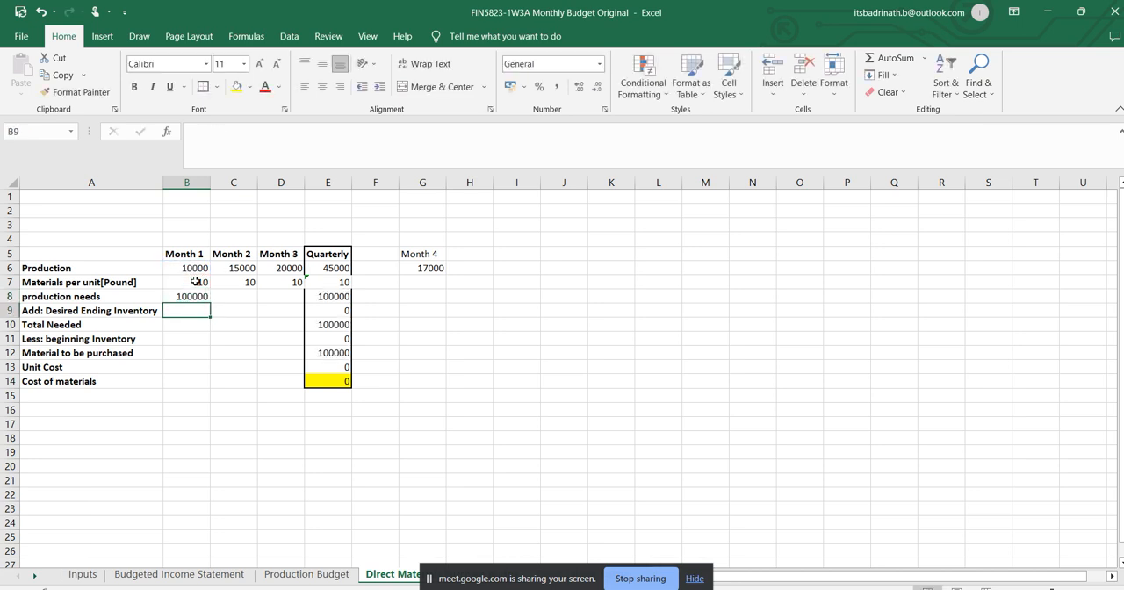
{"action": "left_click", "coordinate": [196, 297]}
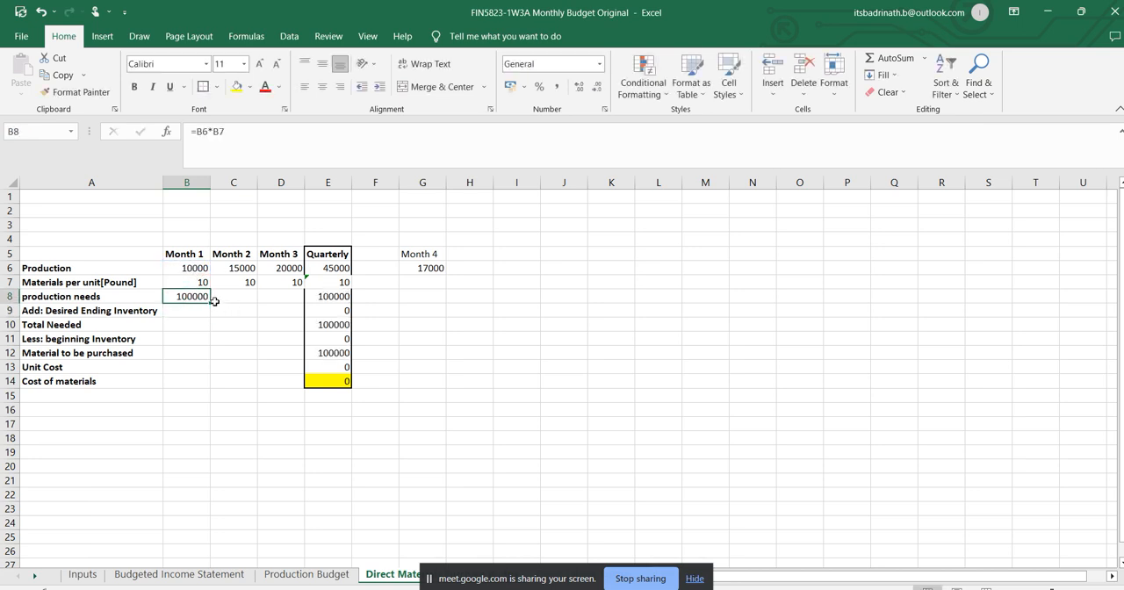
{"action": "left_click_drag", "start_coordinate": [210, 300], "coordinate": [297, 300]}
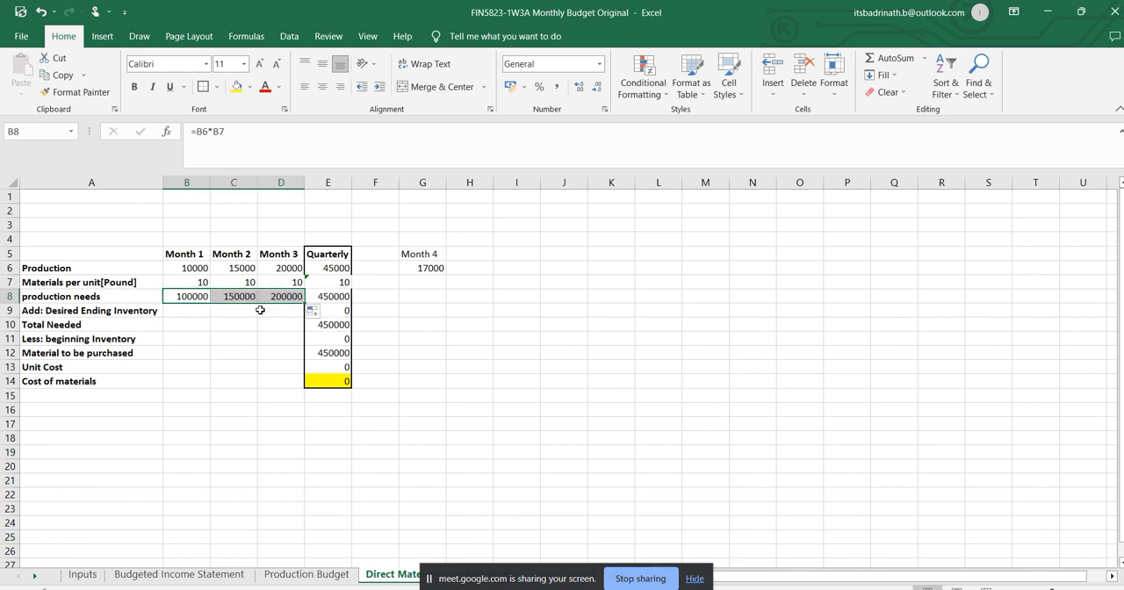
{"action": "left_click", "coordinate": [332, 296]}
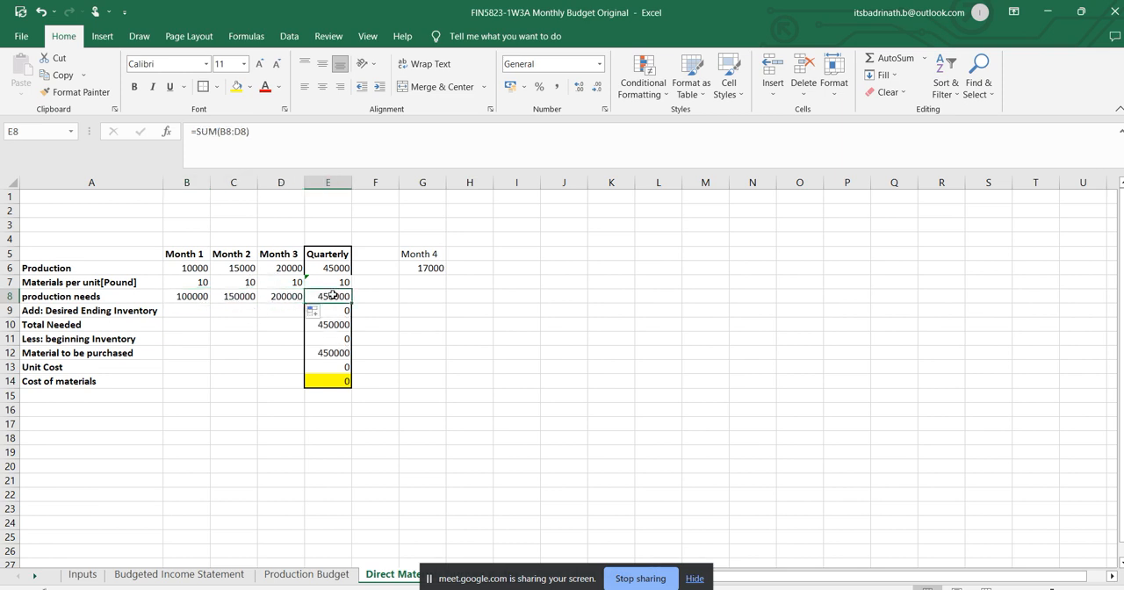
{"action": "left_click", "coordinate": [281, 134]}
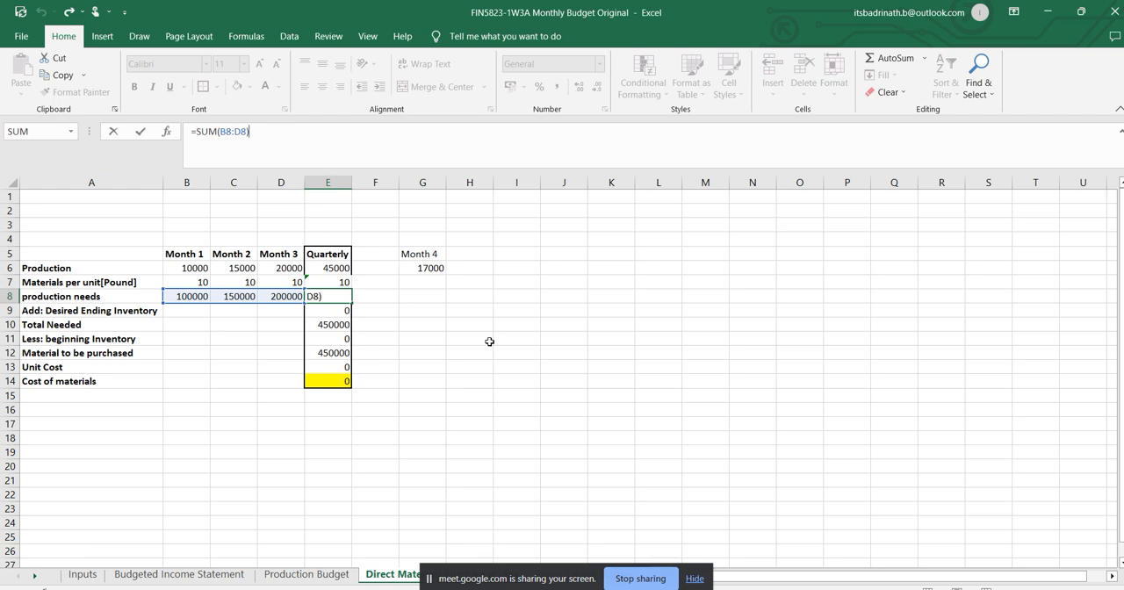
{"action": "left_click", "coordinate": [527, 352]}
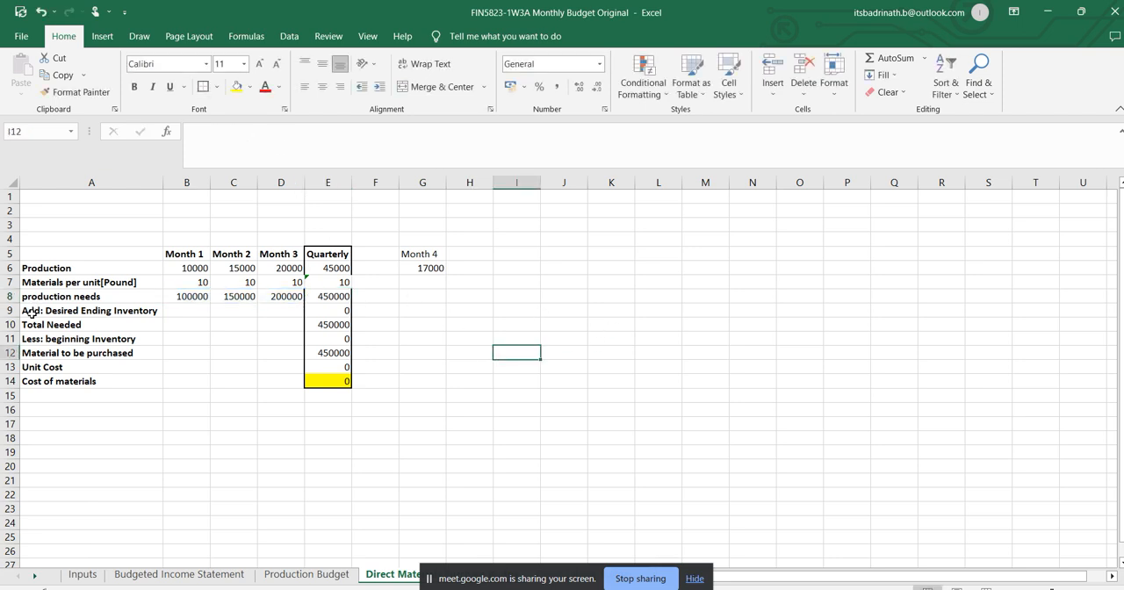
Start the Month 1 formula in B9 with a relative reference to the previous month's finished goods inventory, Inputs!E9.
{"action": "left_click", "coordinate": [195, 309]}
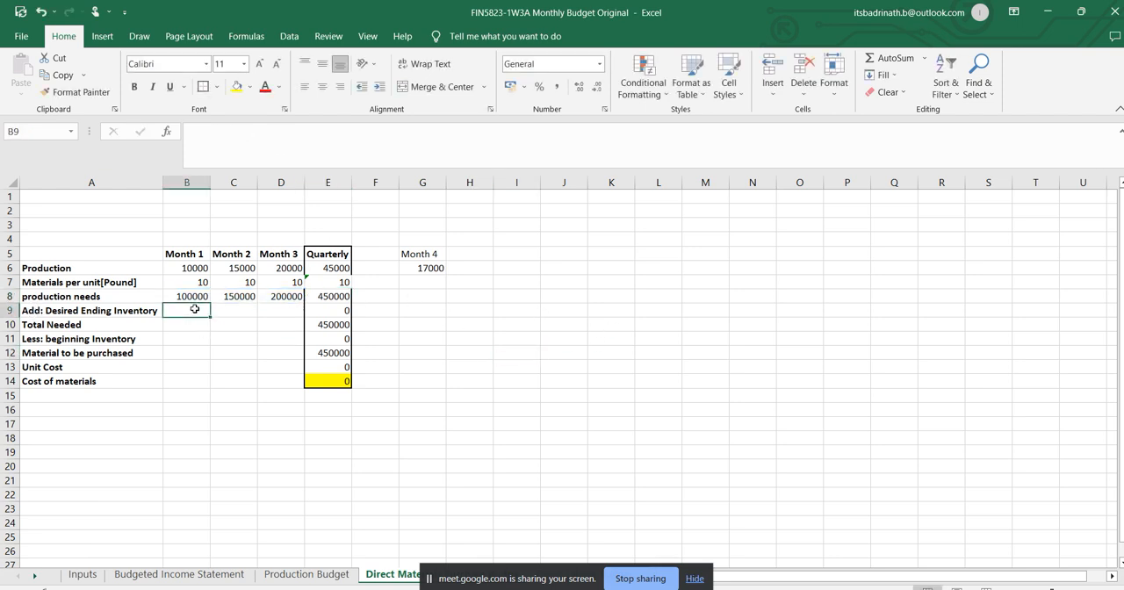
{"action": "left_click", "coordinate": [425, 280]}
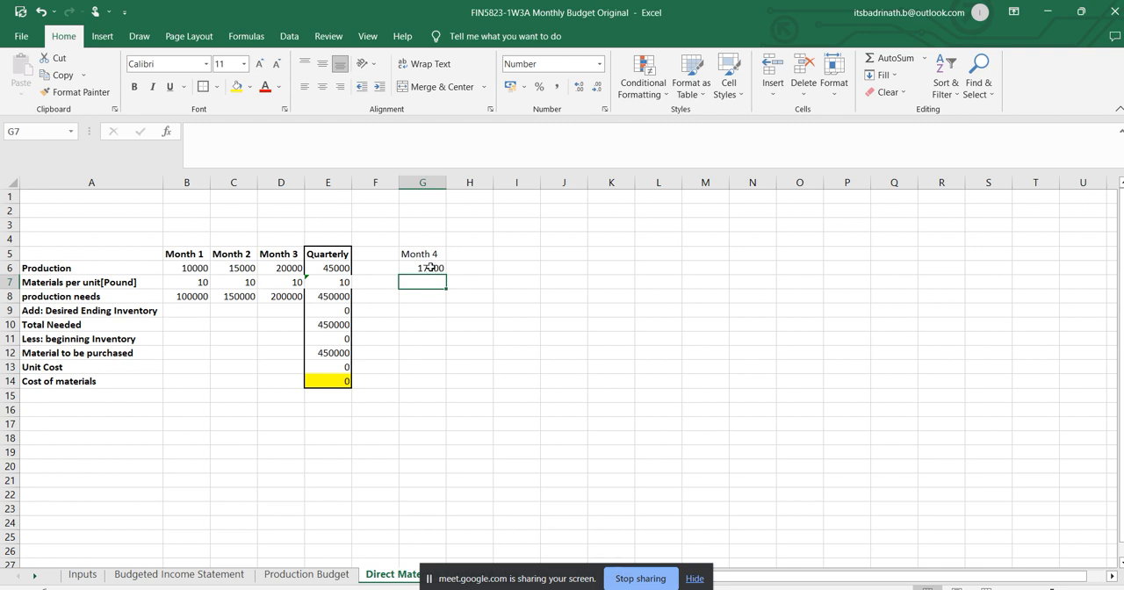
{"action": "left_click", "coordinate": [195, 309]}
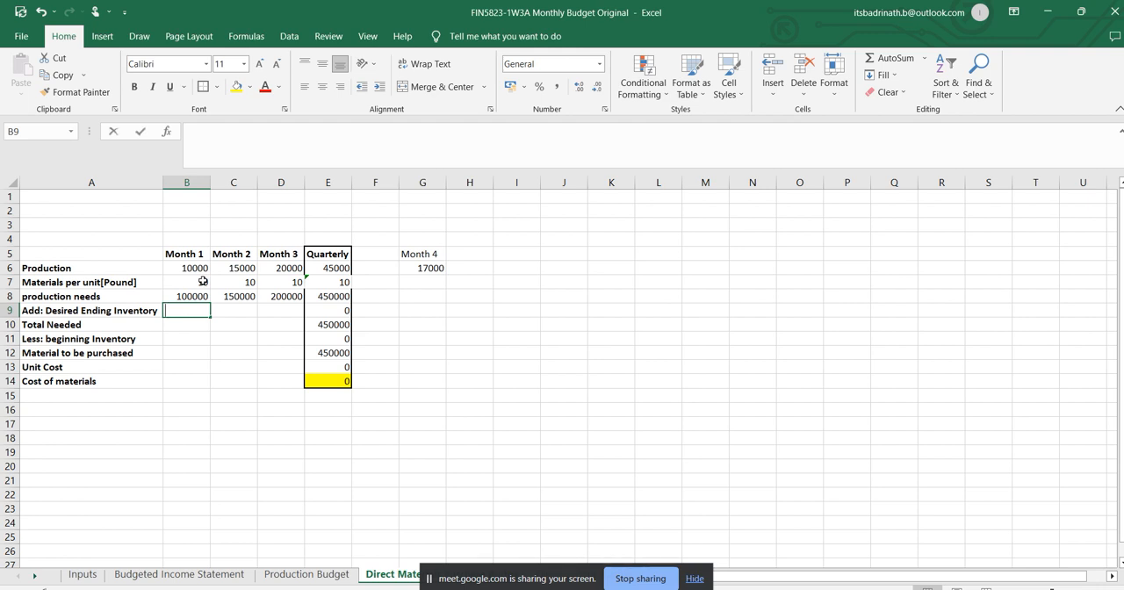
{"action": "type", "text": "="}
{"action": "left_click", "coordinate": [81, 574]}
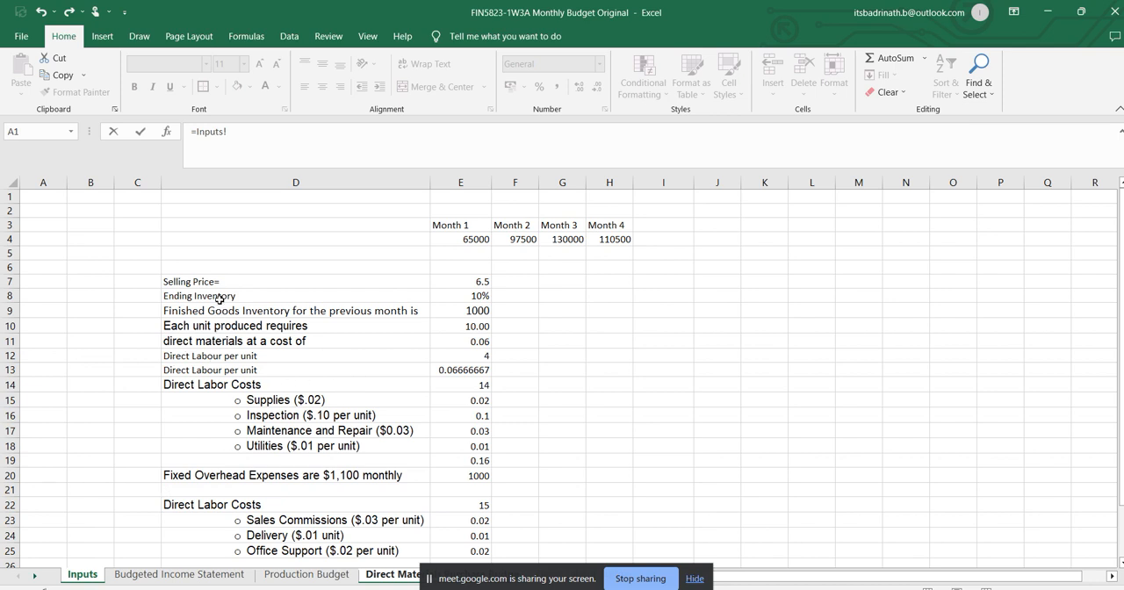
{"action": "left_click", "coordinate": [445, 310]}
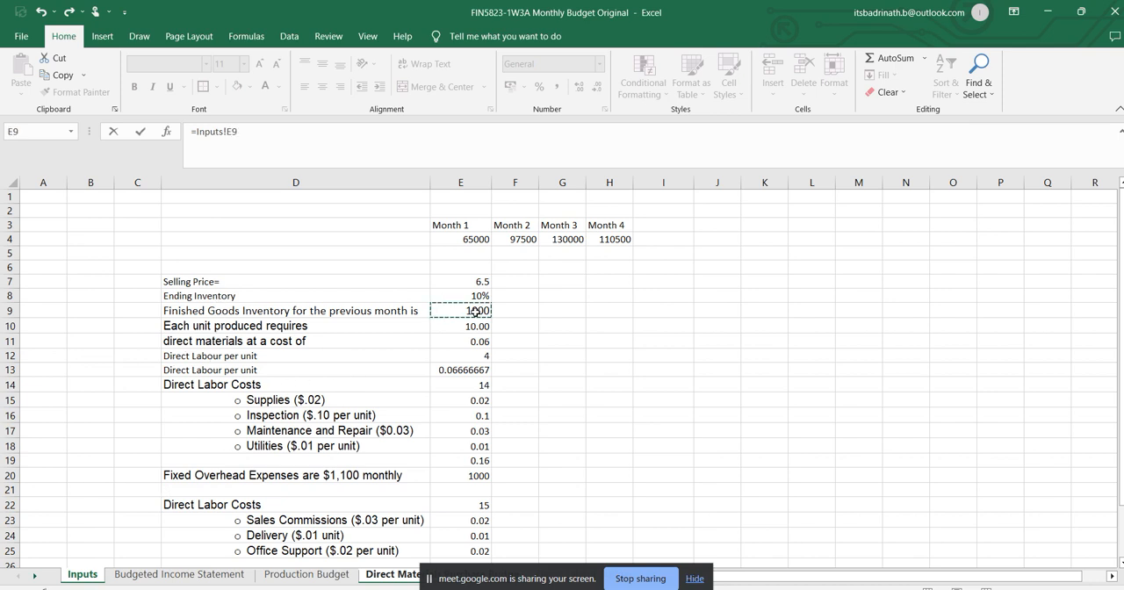
{"action": "left_click", "coordinate": [226, 131]}
{"action": "type", "text": "$E9"}
{"action": "left_click", "coordinate": [237, 158]}
{"action": "type", "text": "$"}
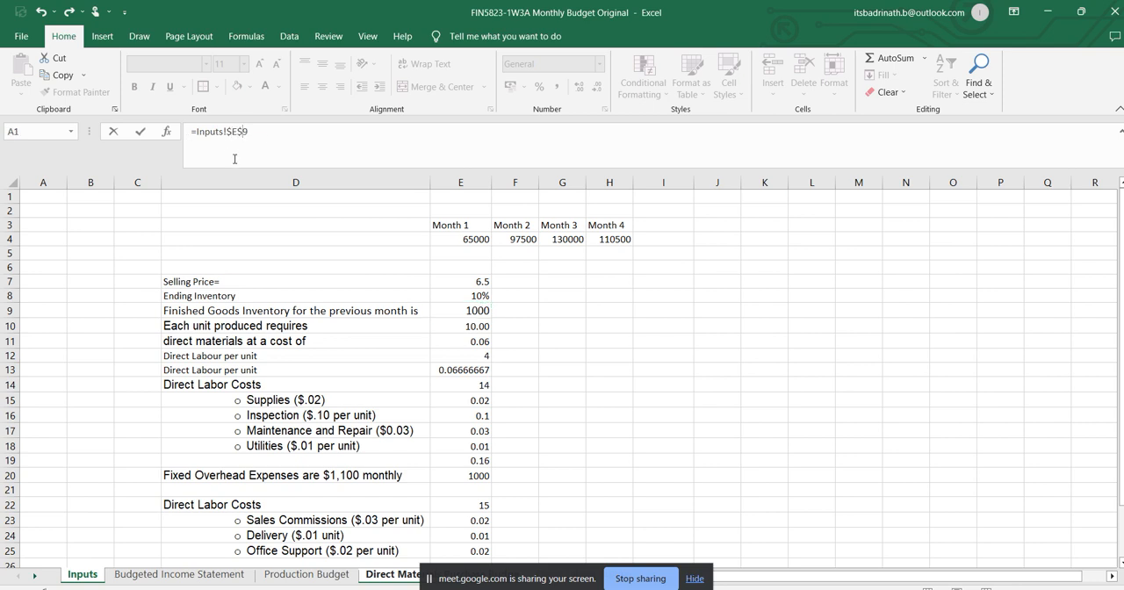
{"action": "key", "text": "BackSpace"}
{"action": "key", "text": "BackSpace"}
Multiply the Inputs!E9 reference in B9 by the Month 1 materials per unit in B7 and enter the formula.
{"action": "left_click", "coordinate": [247, 136]}
{"action": "type", "text": "*"}
{"action": "left_click", "coordinate": [377, 580]}
{"action": "left_click", "coordinate": [198, 280]}
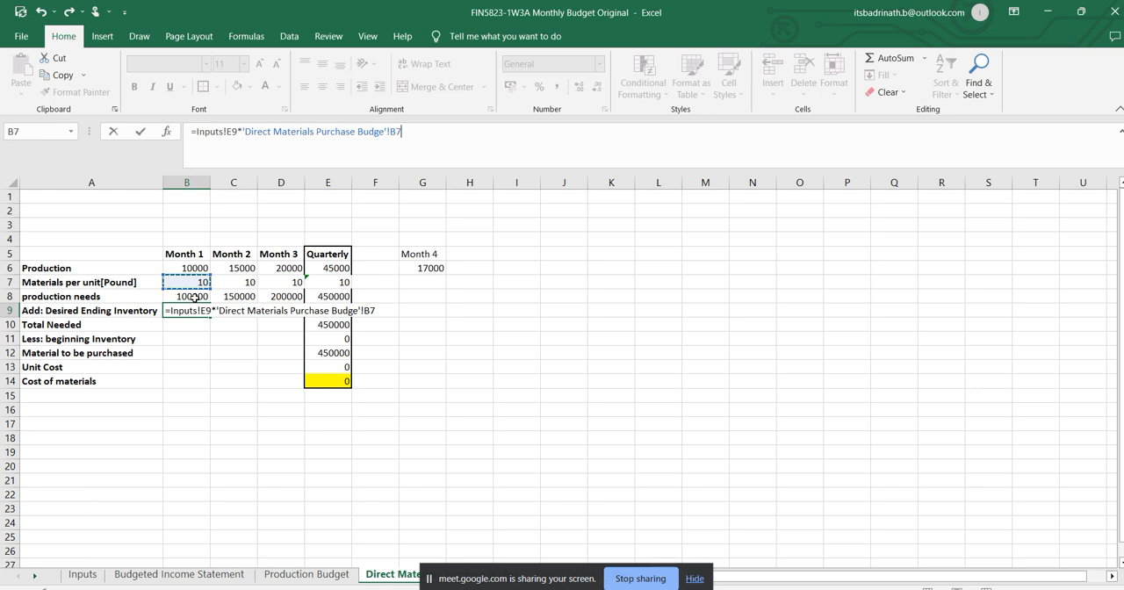
{"action": "key", "text": "Return"}
{"action": "key", "text": "Up"}
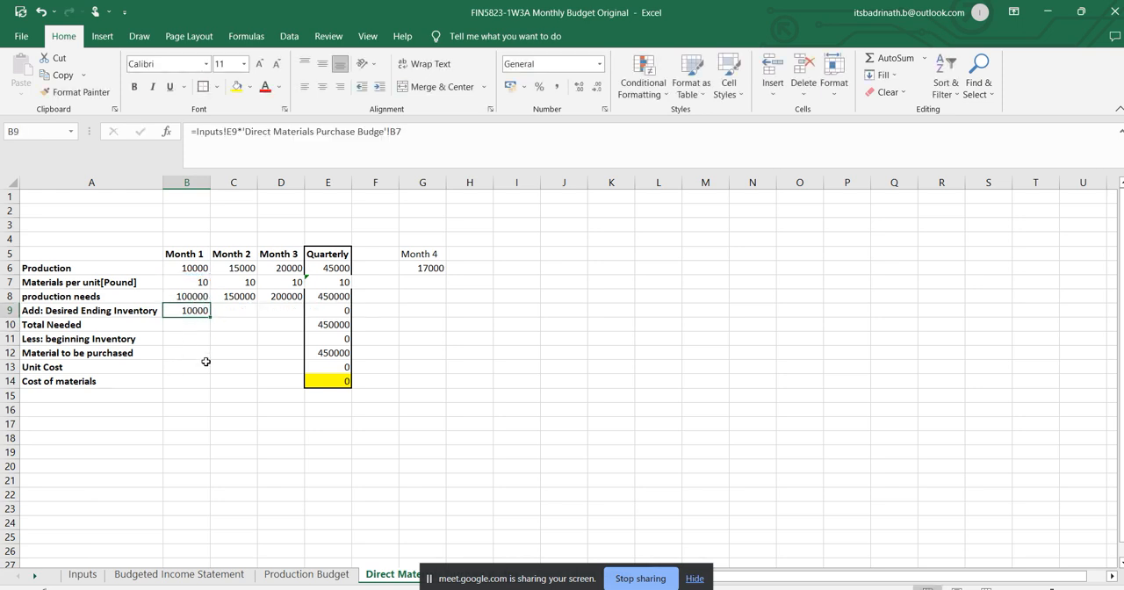
{"action": "left_click", "coordinate": [232, 311]}
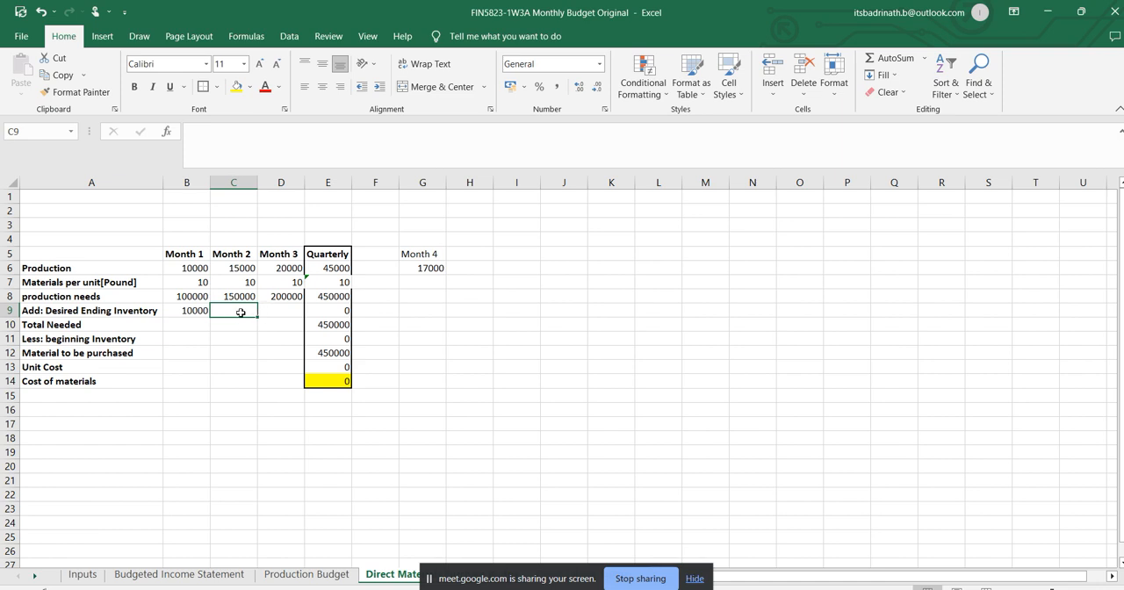
{"action": "left_click", "coordinate": [188, 296]}
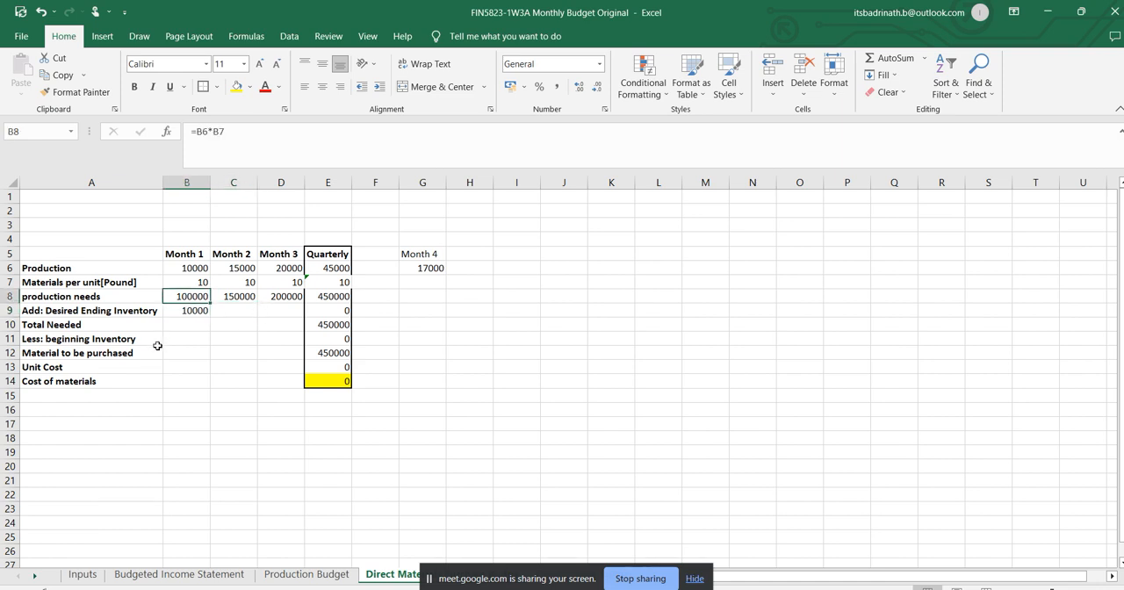
{"action": "left_click", "coordinate": [235, 306]}
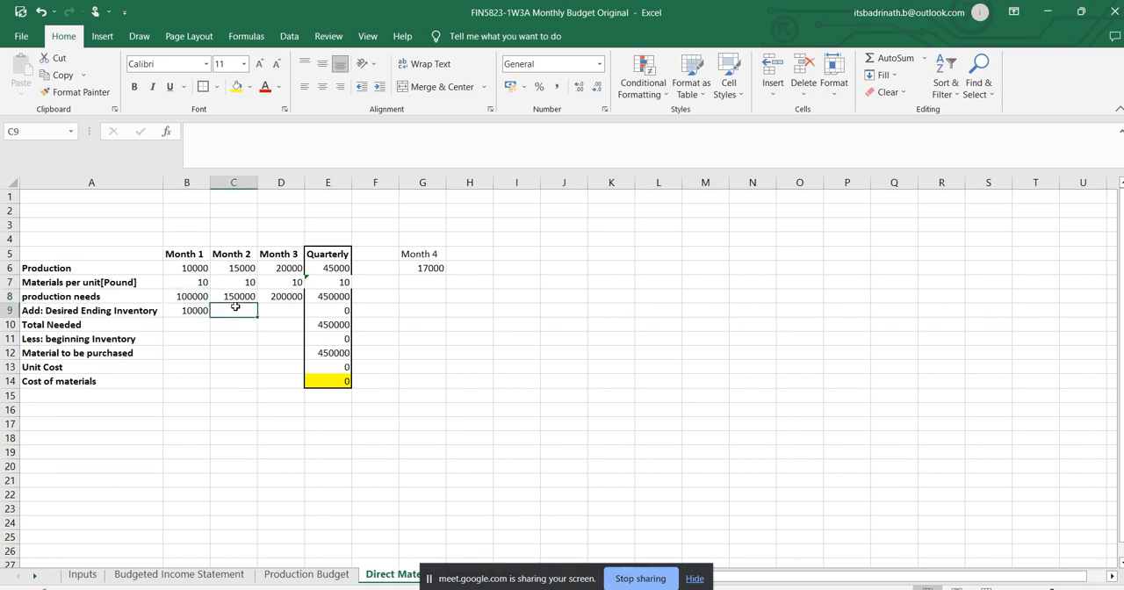
{"action": "type", "text": "="}
{"action": "left_click", "coordinate": [195, 296]}
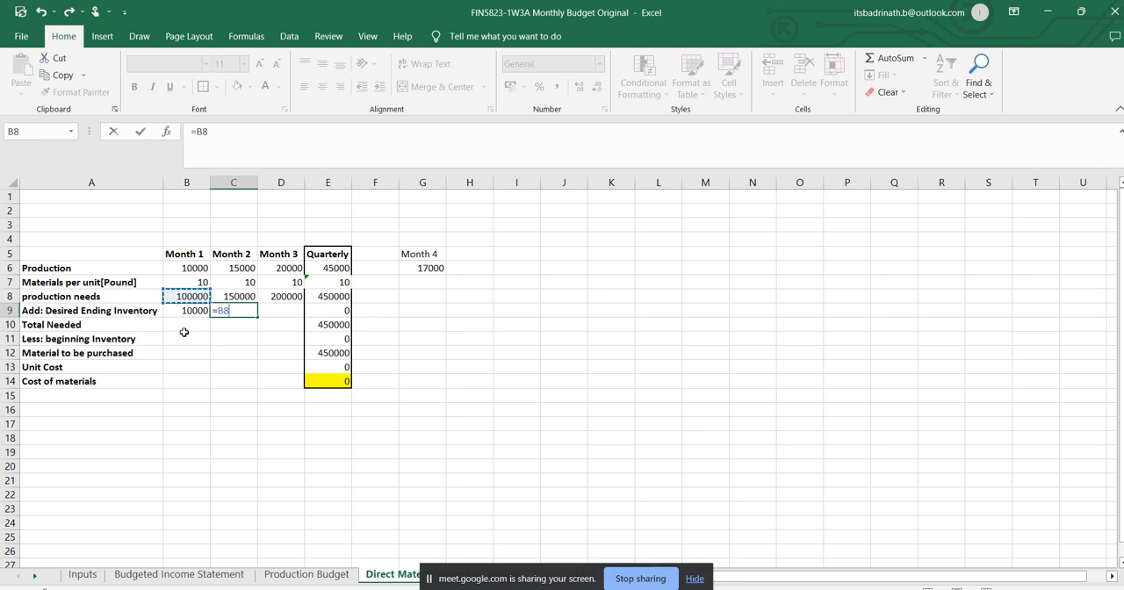
{"action": "type", "text": "*"}
{"action": "key", "text": "Escape"}
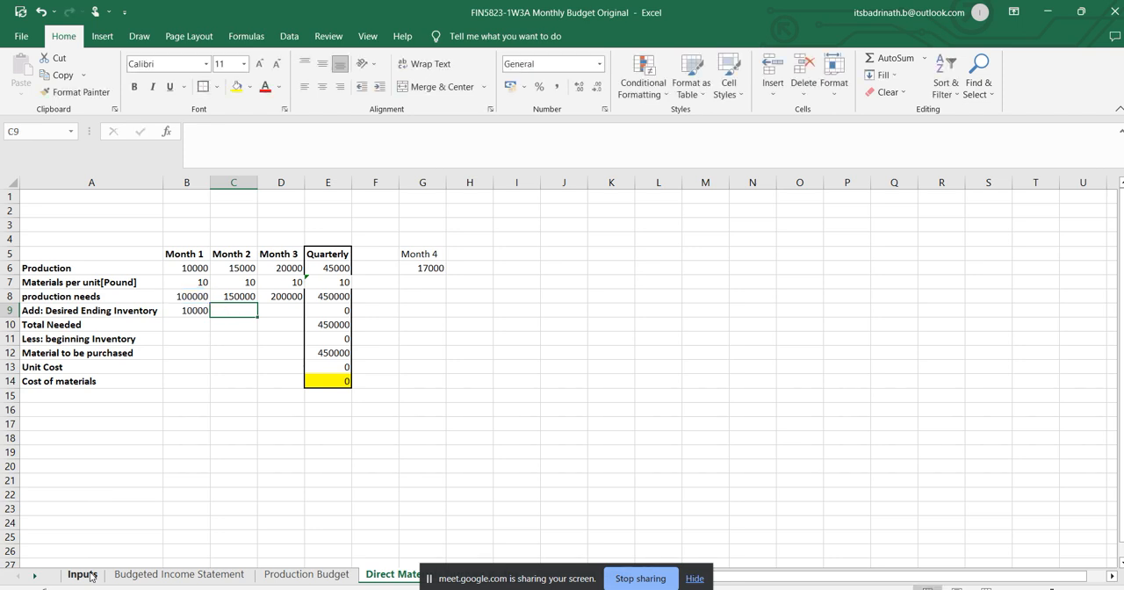
Move the formula =Inputs!E9*'Direct Materials Purchase Budge'!B7 from B9 to the Month 1 beginning inventory cell B11.
{"action": "left_click", "coordinate": [196, 312]}
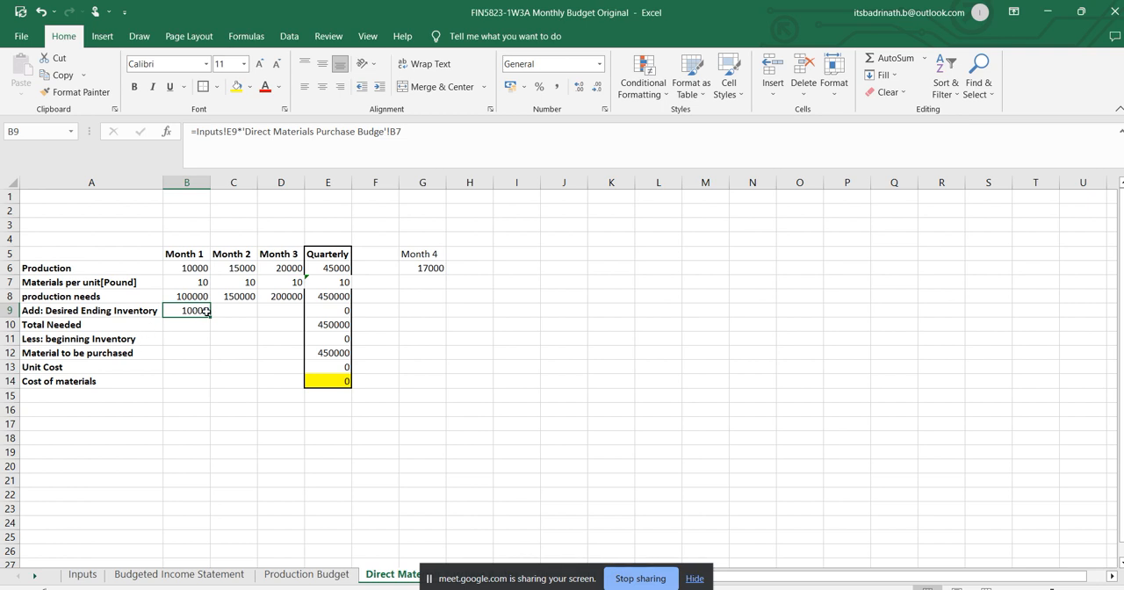
{"action": "left_click_drag", "start_coordinate": [420, 147], "coordinate": [140, 147]}
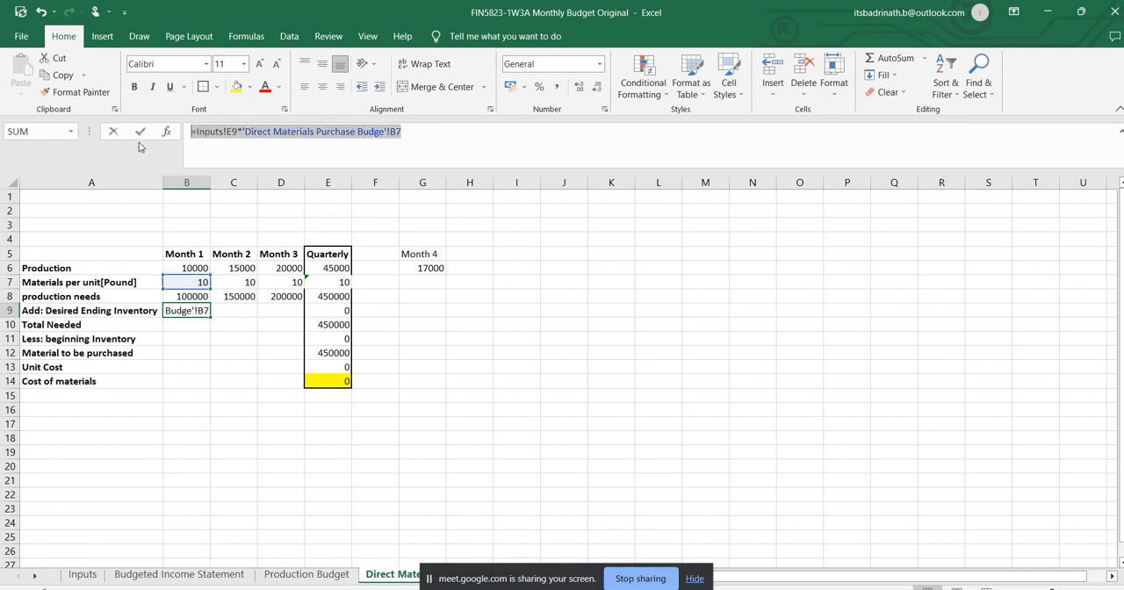
{"action": "key", "text": "BackSpace"}
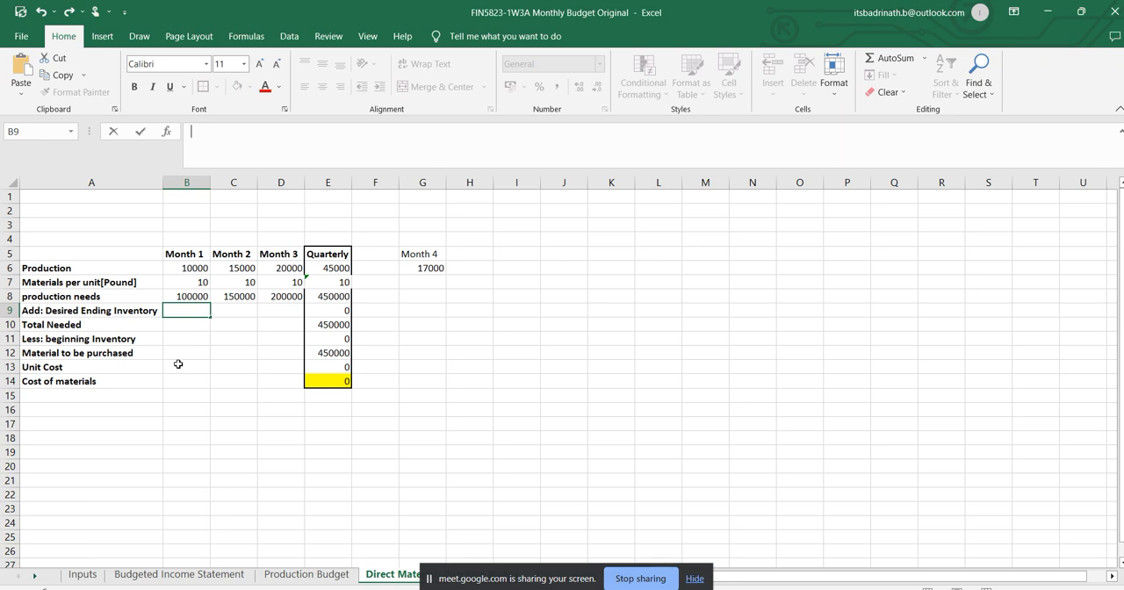
{"action": "left_click", "coordinate": [182, 337]}
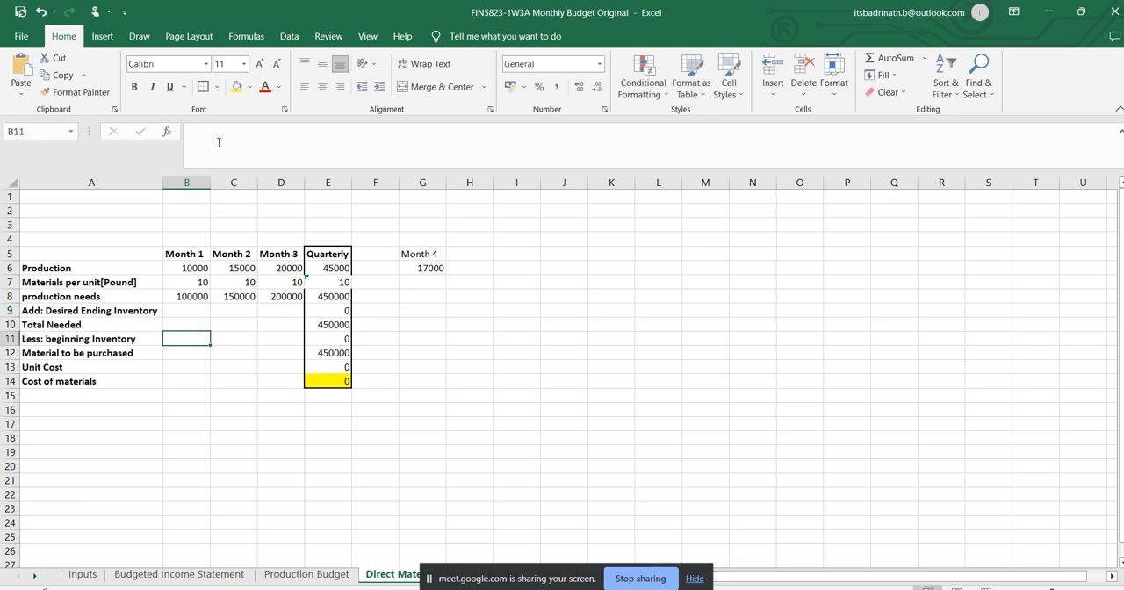
{"action": "key", "text": "ctrl+z"}
{"action": "left_click_drag", "start_coordinate": [427, 125], "coordinate": [184, 129]}
{"action": "key", "text": "ctrl+c"}
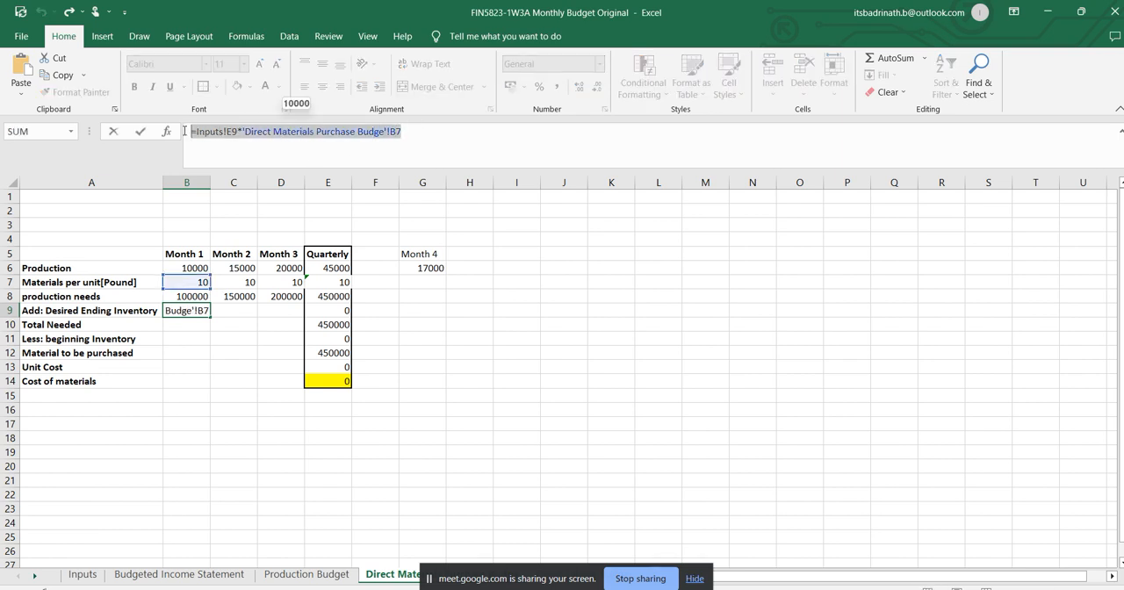
{"action": "key", "text": "BackSpace"}
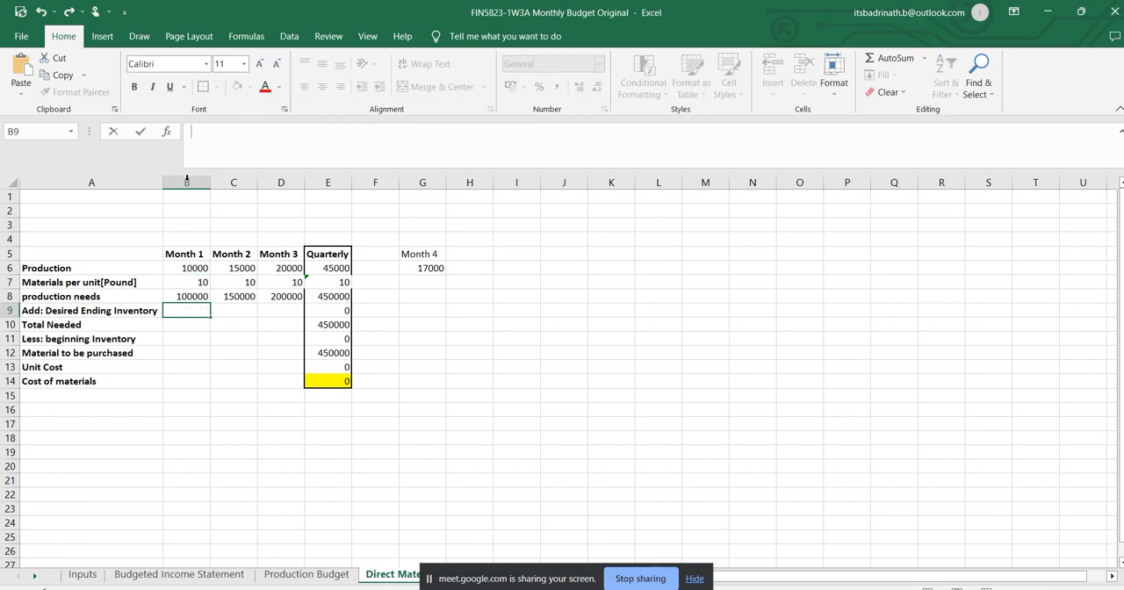
{"action": "left_click", "coordinate": [182, 339]}
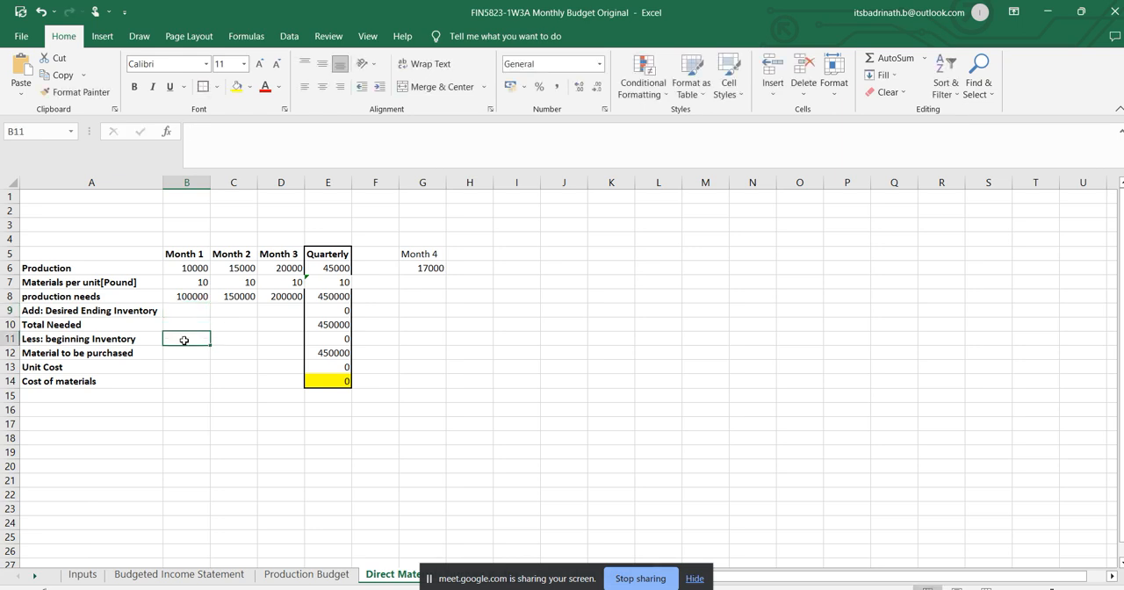
{"action": "key", "text": "ctrl+v"}
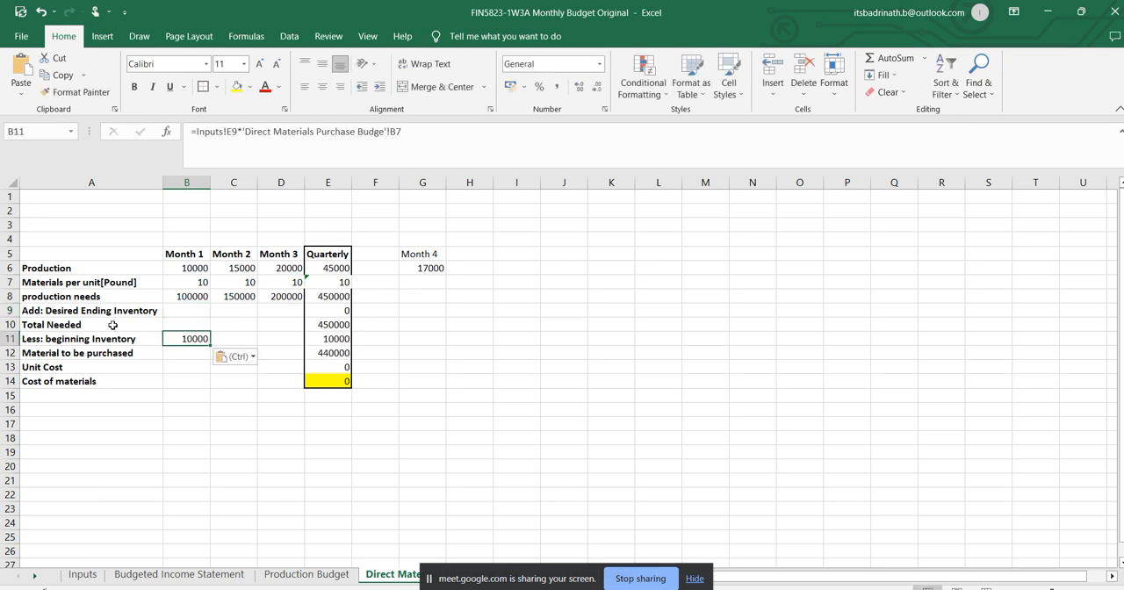
Calculate the Month 1 desired ending inventory in B9 as =C8*Inputs!E8, using Month 2 production needs and the ending inventory percentage.
{"action": "left_click", "coordinate": [200, 310]}
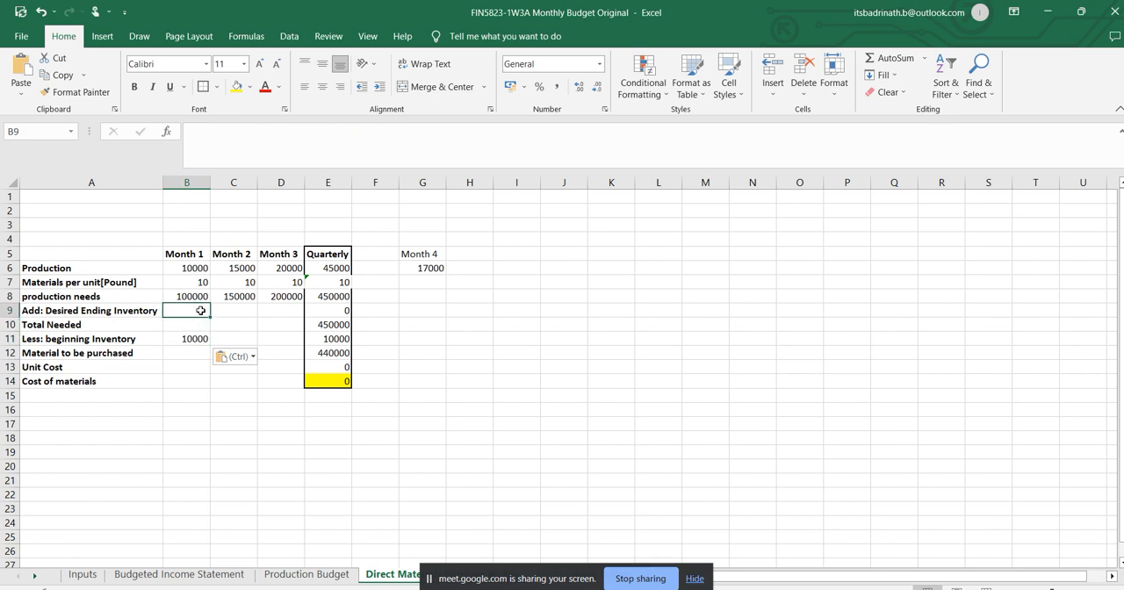
{"action": "type", "text": "="}
{"action": "left_click", "coordinate": [237, 296]}
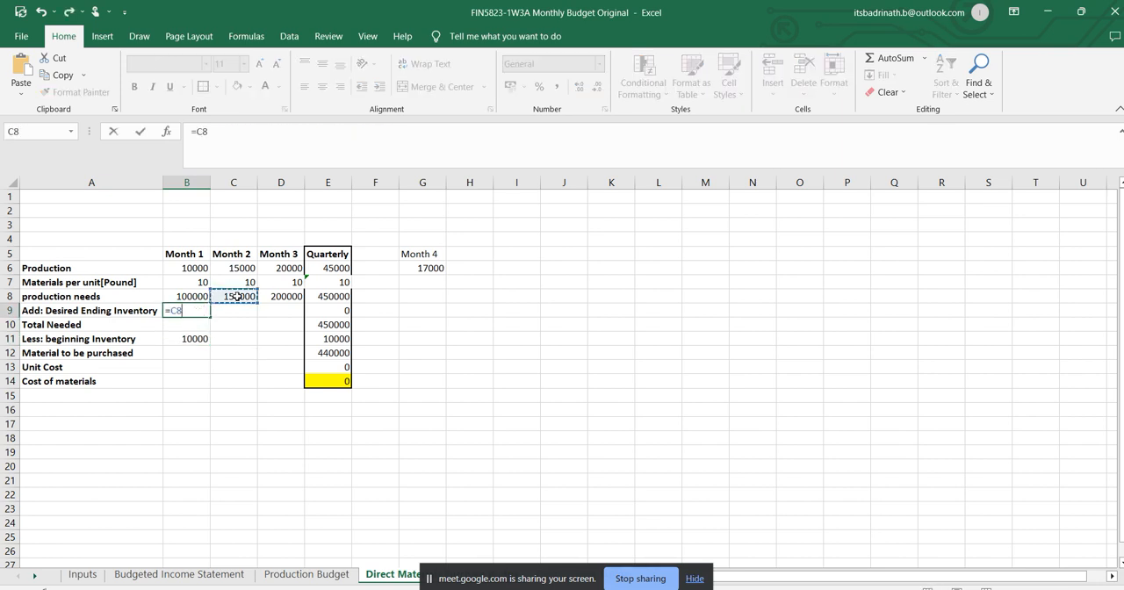
{"action": "type", "text": "*"}
{"action": "left_click", "coordinate": [83, 576]}
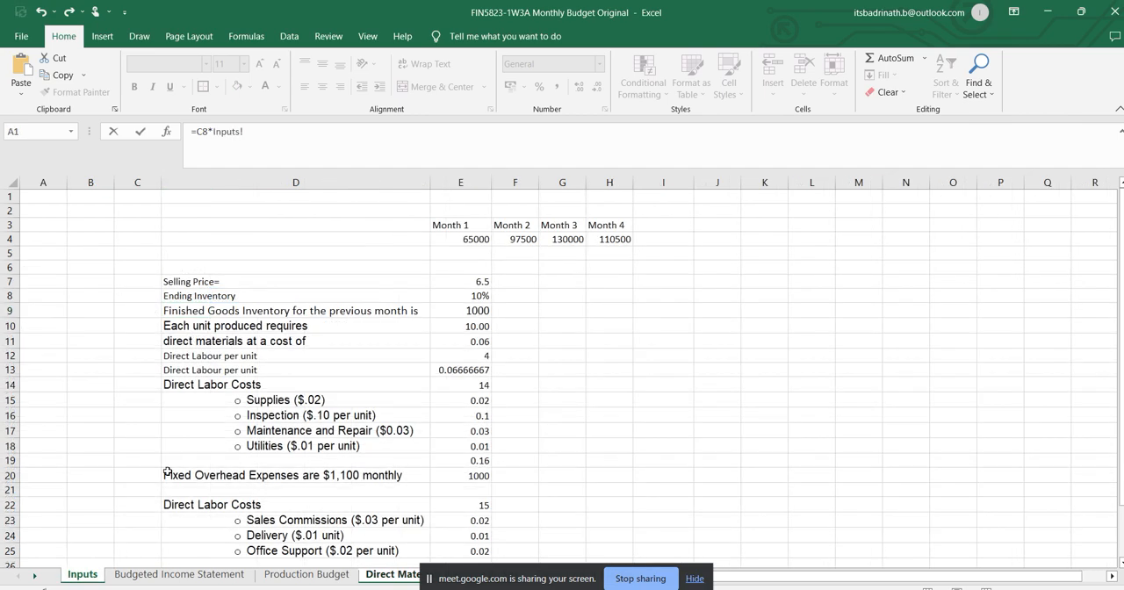
{"action": "left_click", "coordinate": [487, 301]}
{"action": "key", "text": "Return"}
Make the ending inventory percentage reference in B9 absolute, so the formula reads =C8*Inputs!$E$8.
{"action": "left_click", "coordinate": [189, 308]}
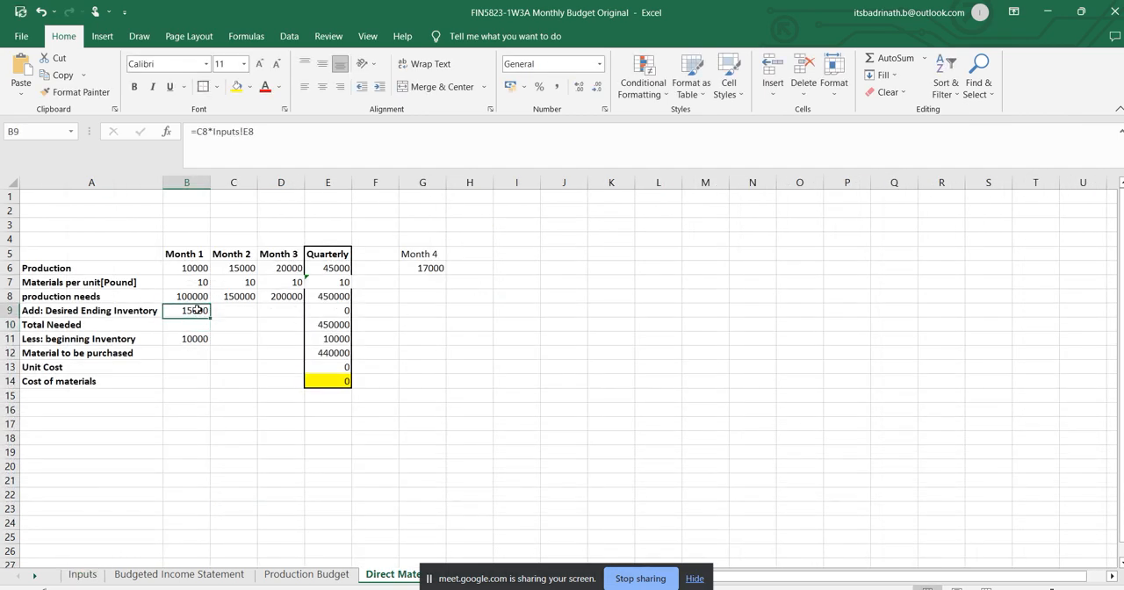
{"action": "left_click", "coordinate": [244, 133]}
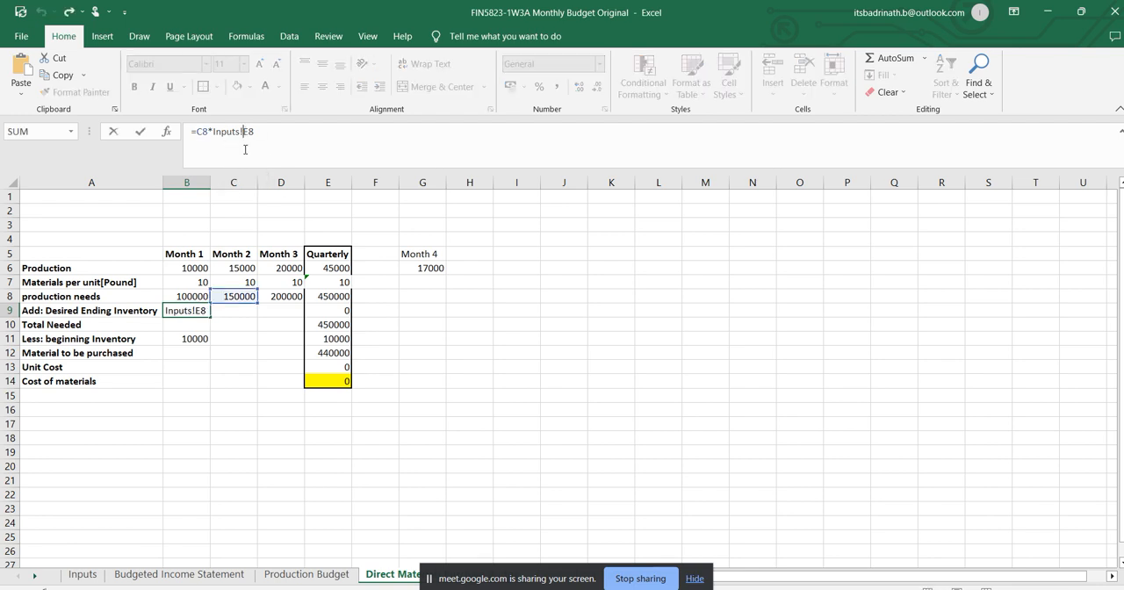
{"action": "type", "text": "$E"}
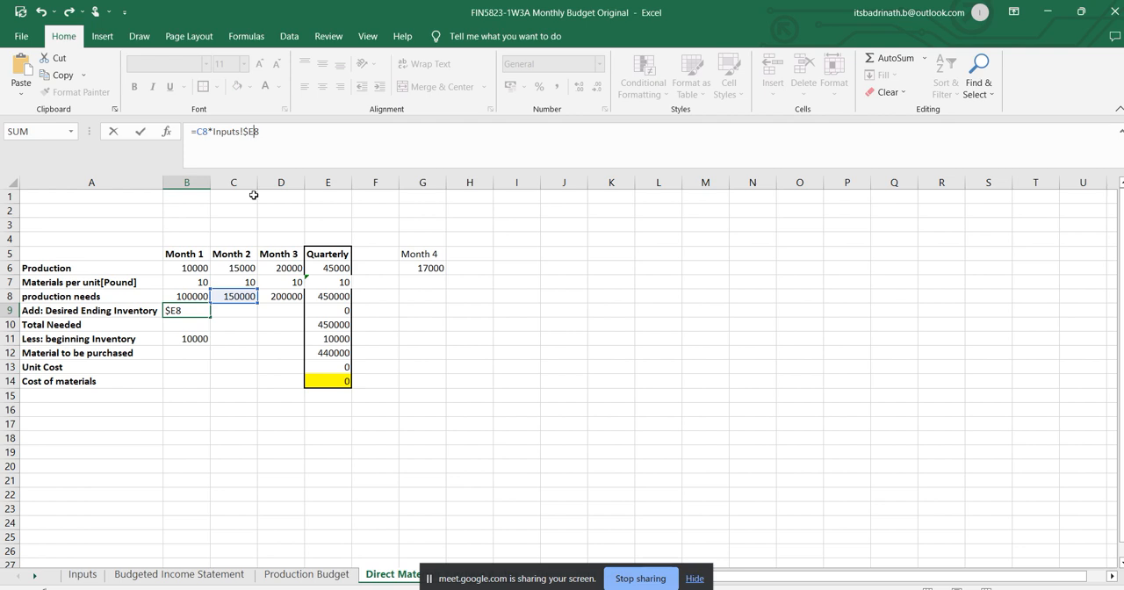
{"action": "type", "text": "$"}
{"action": "key", "text": "Return"}
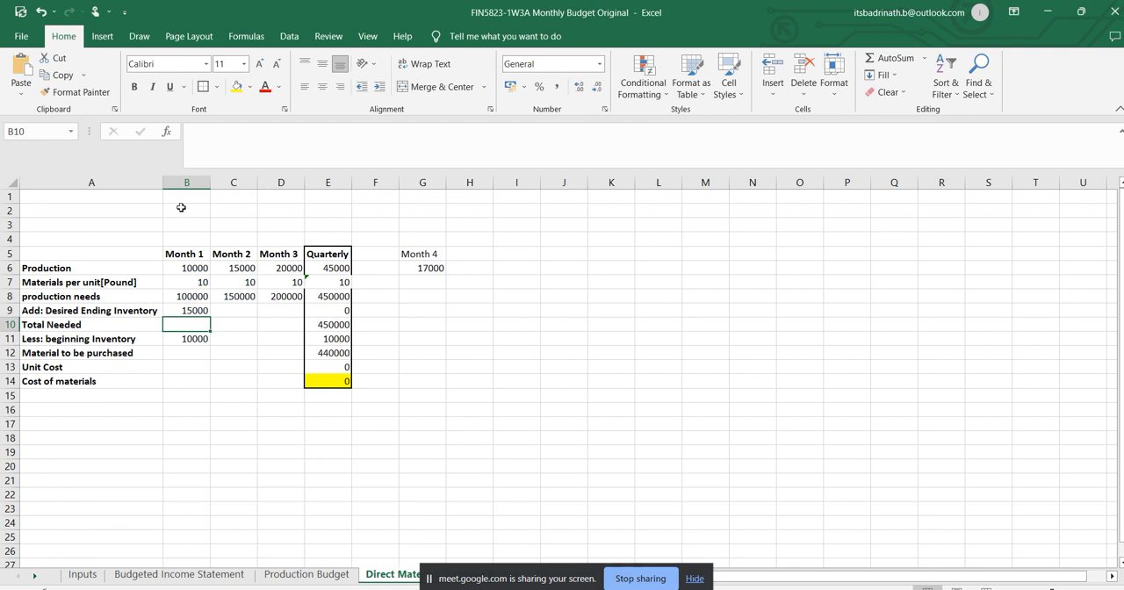
{"action": "left_click", "coordinate": [201, 311]}
{"action": "left_click", "coordinate": [278, 131]}
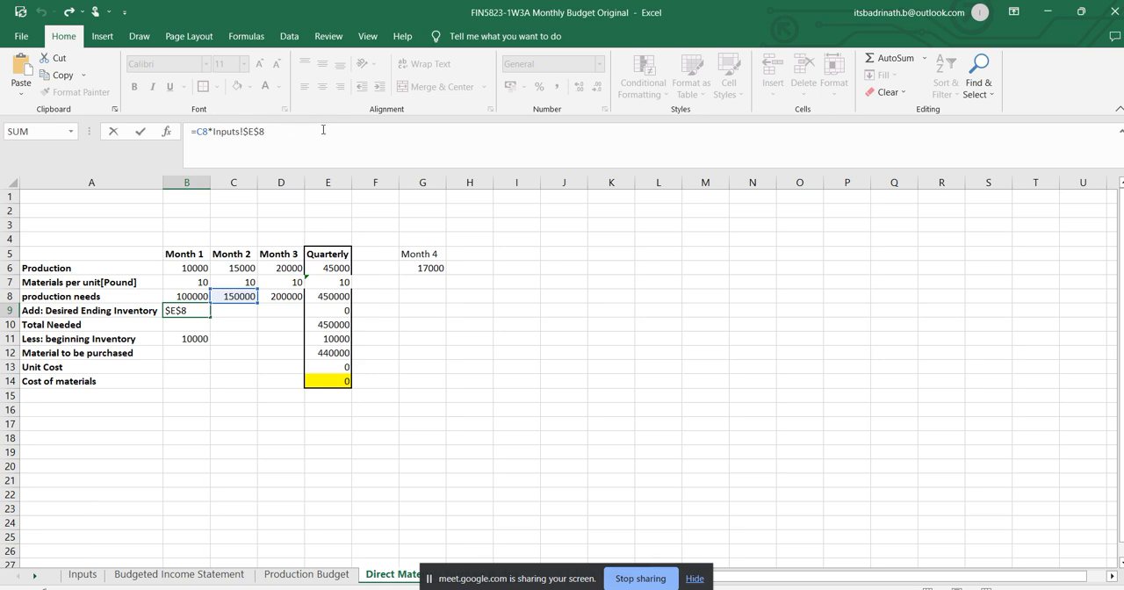
{"action": "key", "text": "Return"}
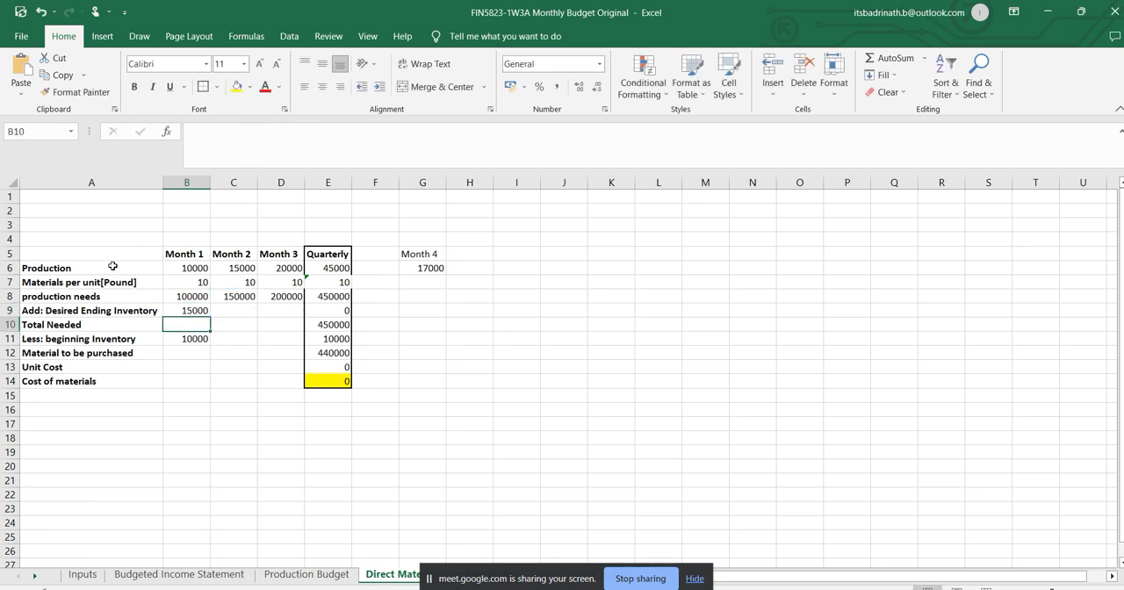
Fill the desired ending inventory formula from B9 across to D9 and check which production needs cell D9 references.
{"action": "left_click", "coordinate": [206, 310]}
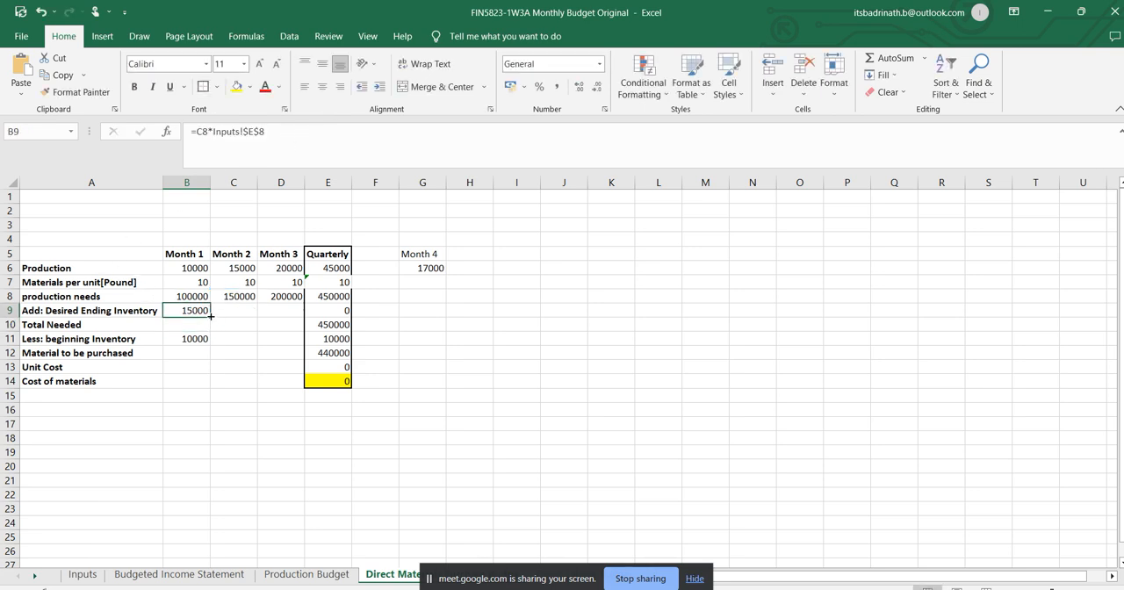
{"action": "left_click_drag", "start_coordinate": [210, 316], "coordinate": [281, 324]}
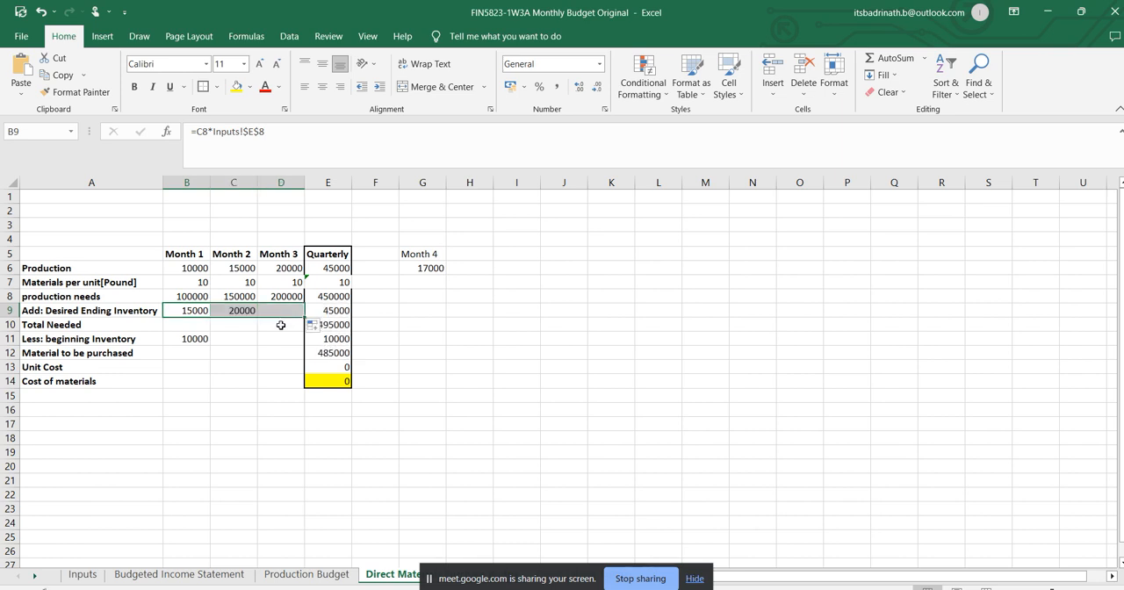
{"action": "left_click", "coordinate": [290, 312]}
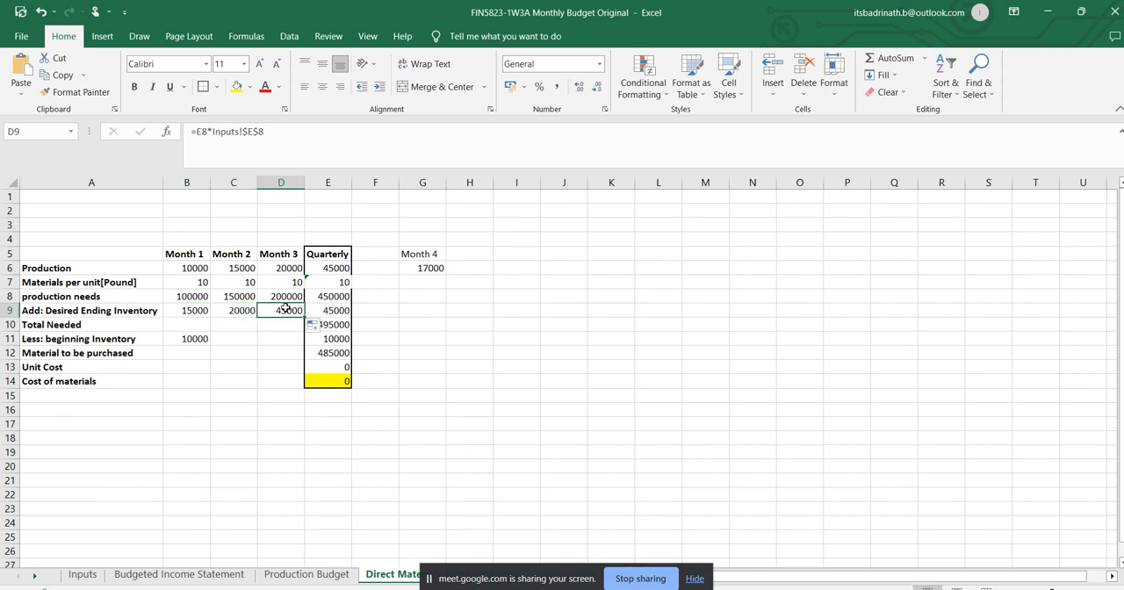
{"action": "double_click", "coordinate": [200, 132]}
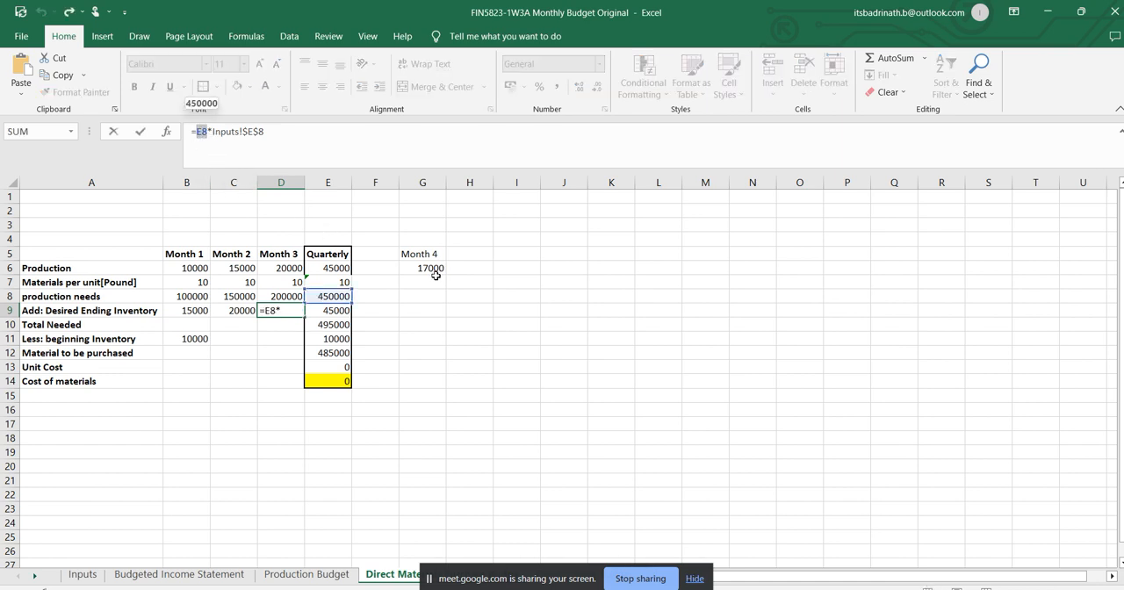
{"action": "key", "text": "Return"}
Copy the Quarterly materials per unit and production needs formulas in E7:E8 to Month 4 in G7:G8, and check G8's formula.
{"action": "left_click_drag", "start_coordinate": [338, 282], "coordinate": [339, 302]}
{"action": "key", "text": "ctrl+c"}
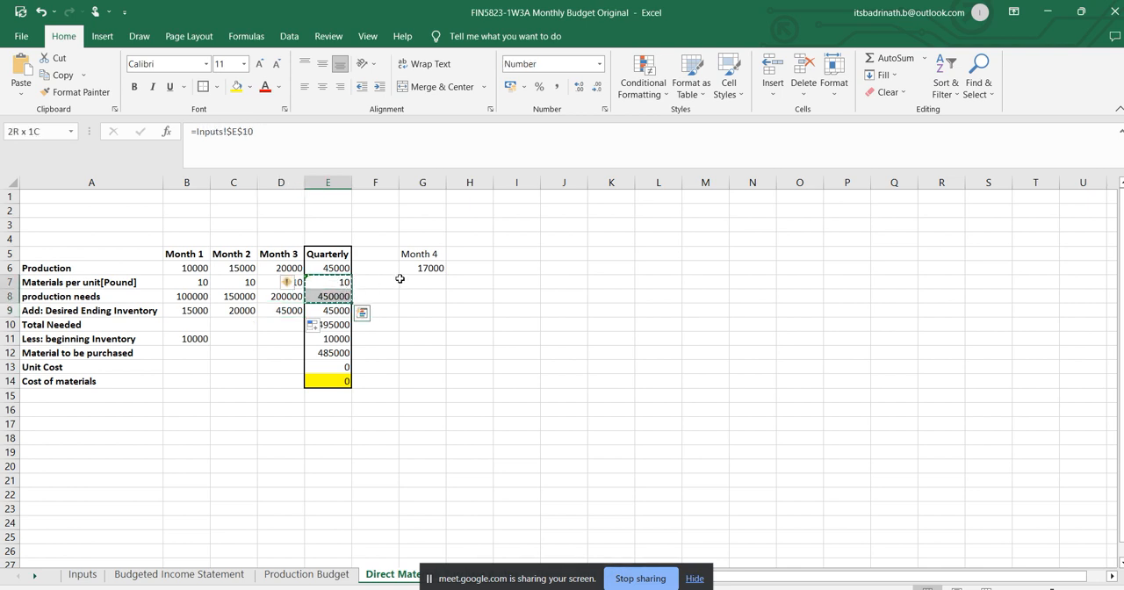
{"action": "left_click", "coordinate": [422, 283]}
{"action": "key", "text": "ctrl+v"}
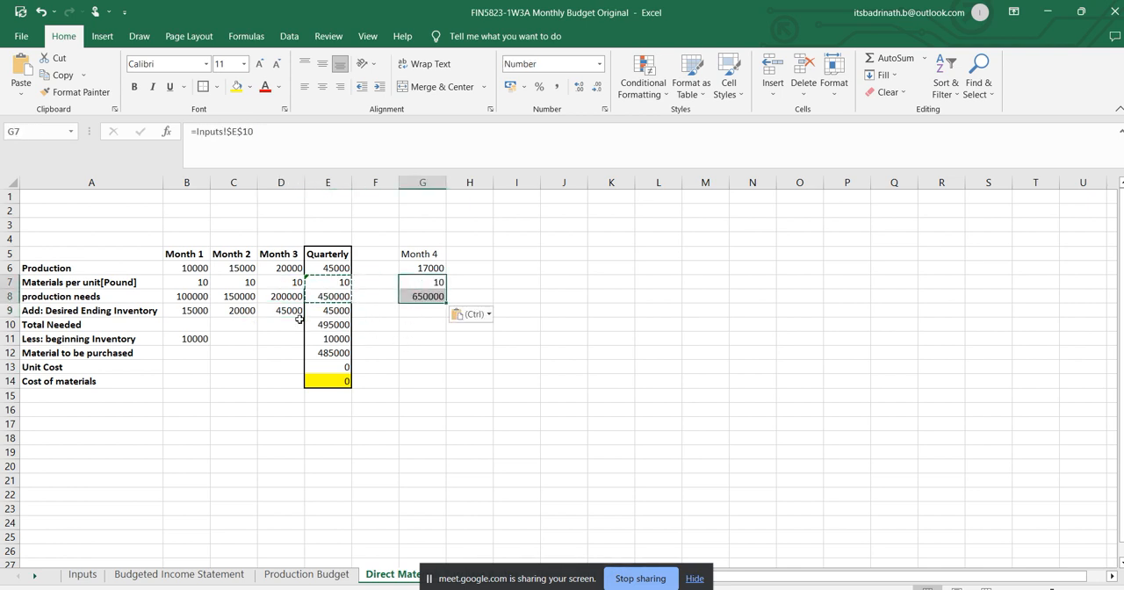
{"action": "left_click", "coordinate": [435, 293]}
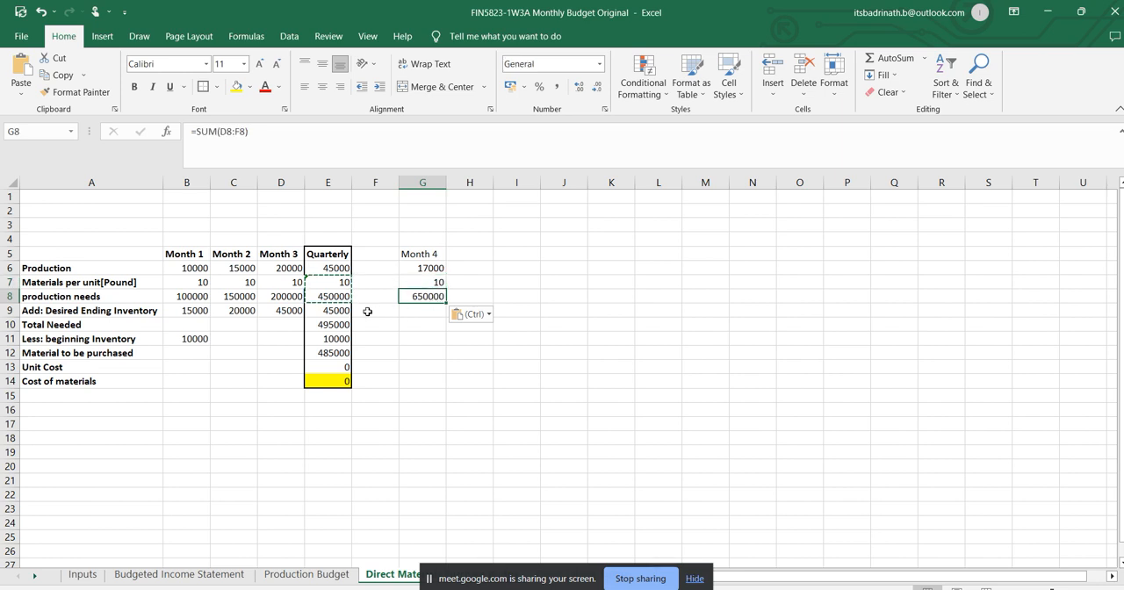
Change the Month 3 desired ending inventory in D9 to use Month 4 production needs, as =G8*Inputs!$E$8.
{"action": "left_click", "coordinate": [329, 310]}
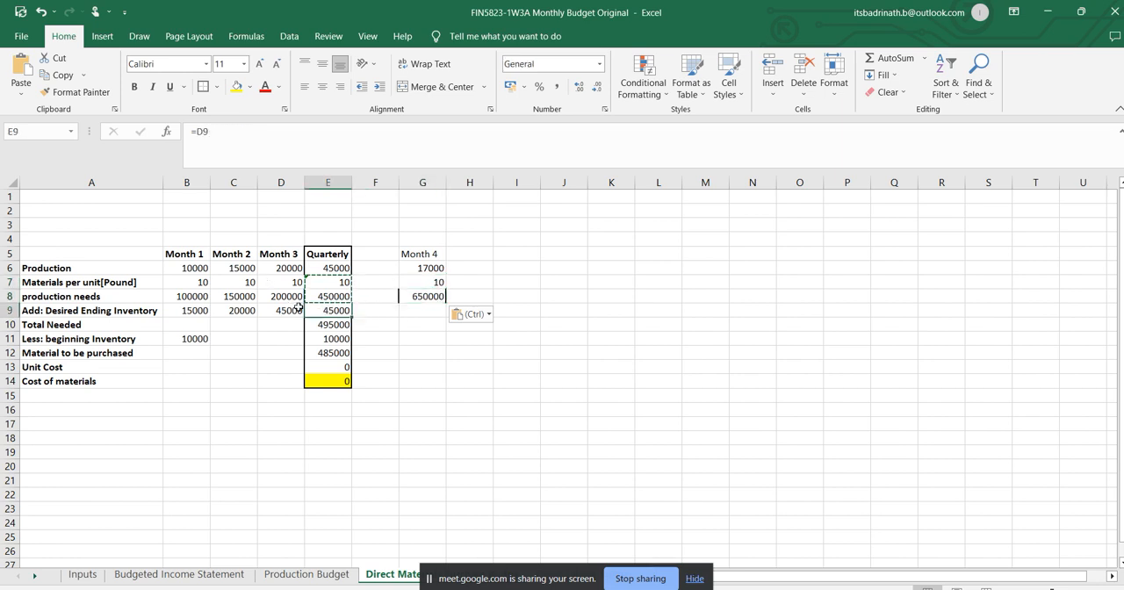
{"action": "left_click", "coordinate": [290, 309]}
{"action": "double_click", "coordinate": [201, 131]}
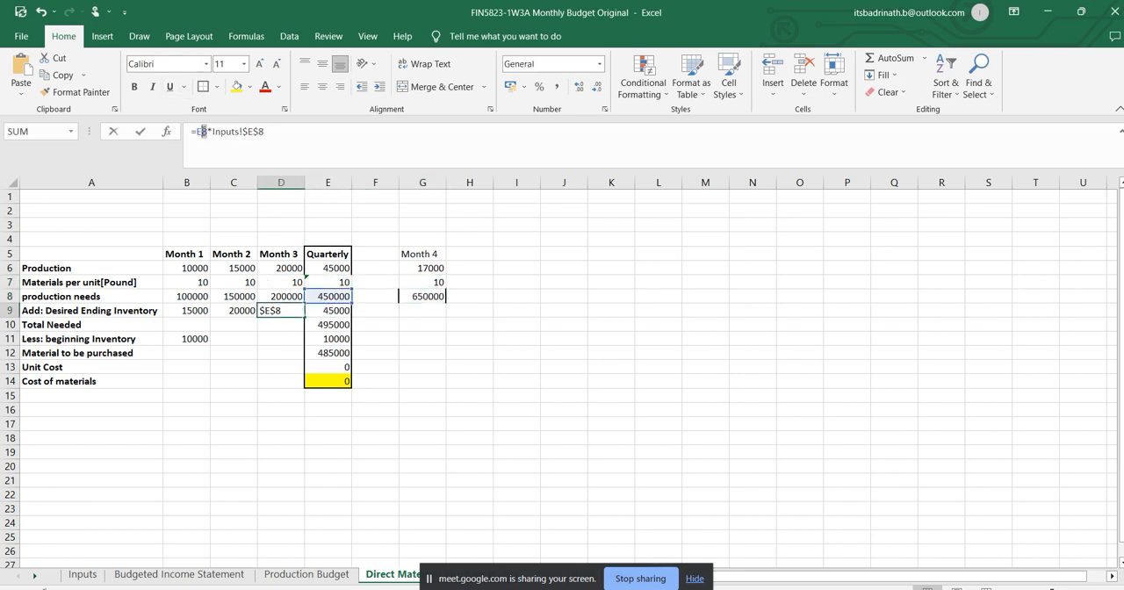
{"action": "left_click", "coordinate": [417, 296]}
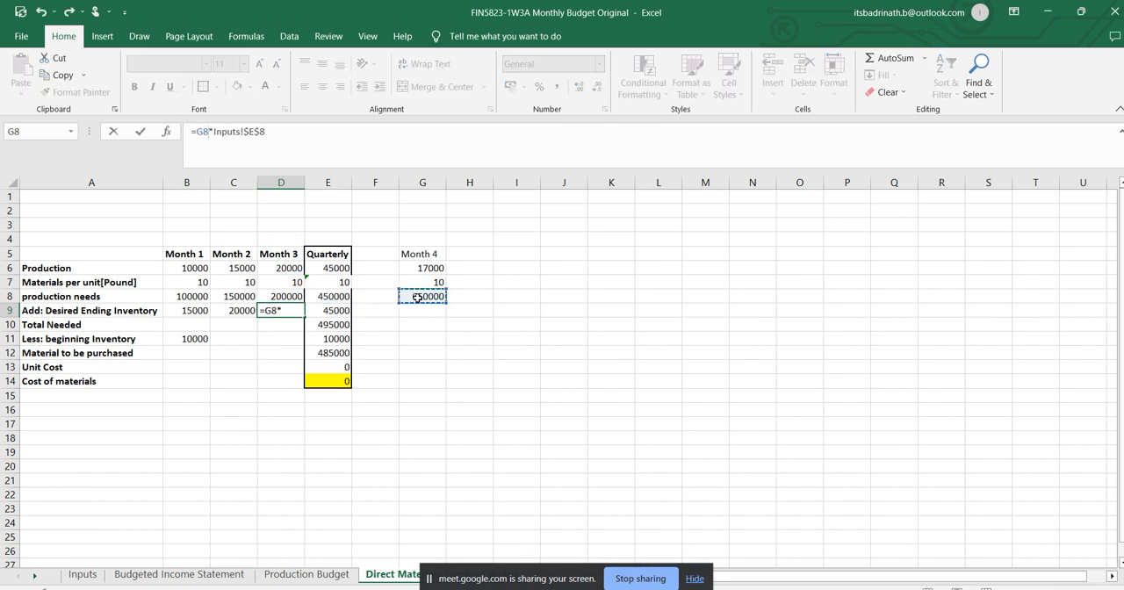
{"action": "key", "text": "Return"}
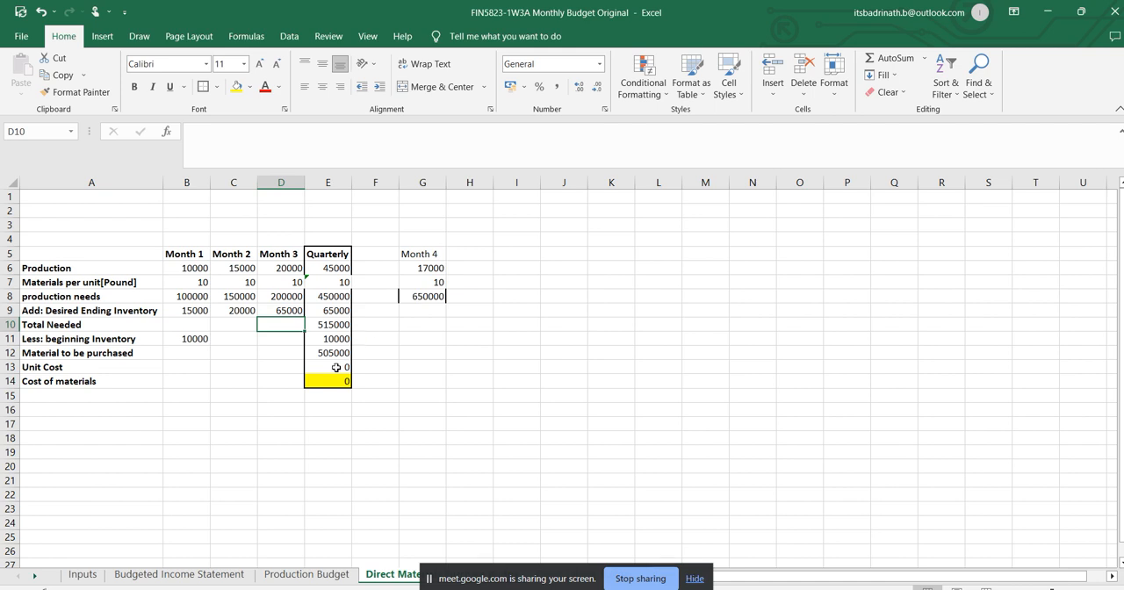
Replace the Month 4 production needs formula in G8 with =G6*G7, production times materials per unit.
{"action": "left_click", "coordinate": [425, 300]}
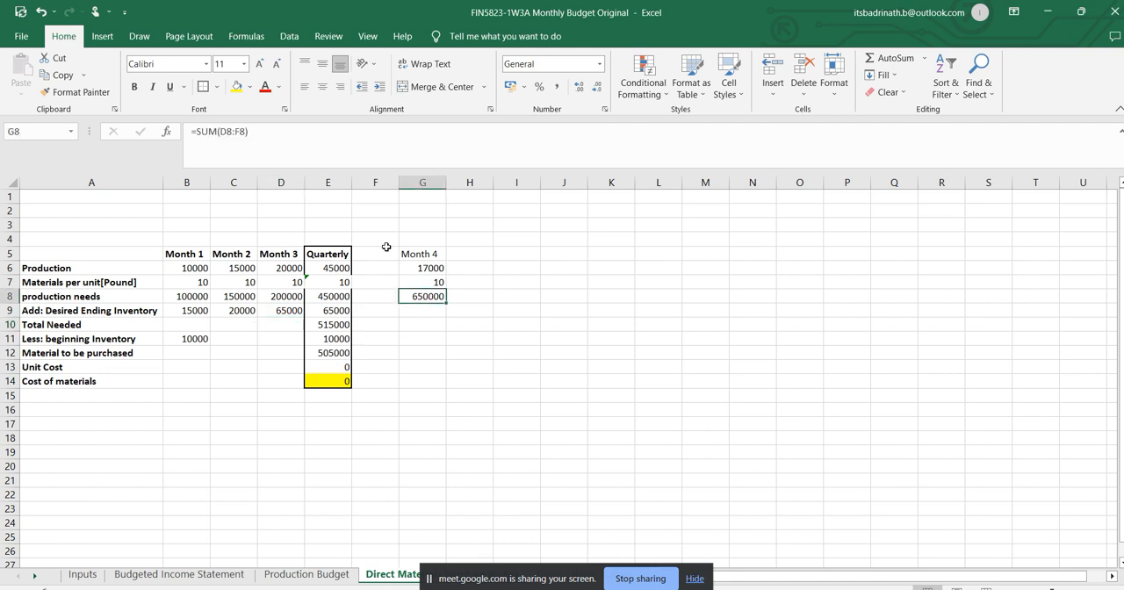
{"action": "left_click", "coordinate": [292, 128]}
{"action": "key", "text": "Escape"}
{"action": "type", "text": "="}
{"action": "left_click", "coordinate": [431, 268]}
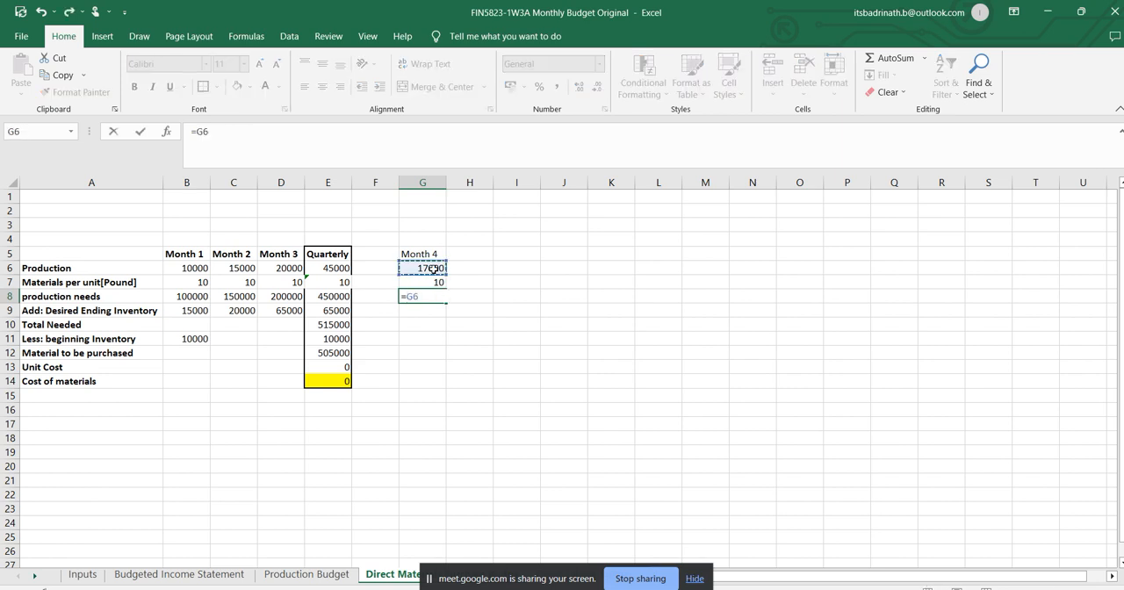
{"action": "type", "text": "*"}
{"action": "left_click", "coordinate": [434, 282]}
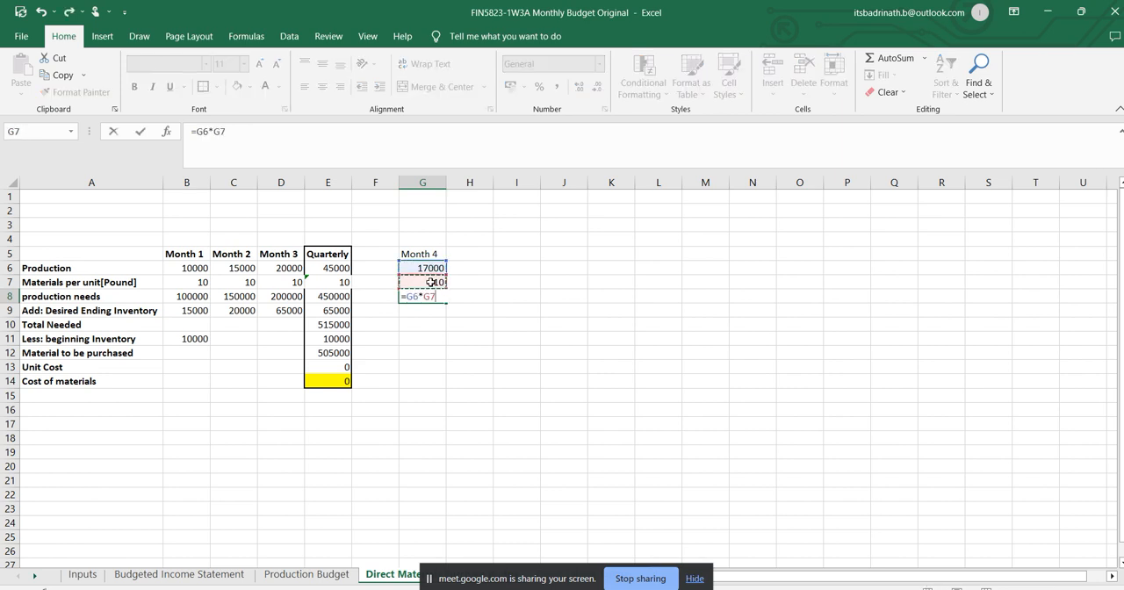
{"action": "key", "text": "Return"}
Check the desired ending inventory formulas in C9:E9 against the production needs they draw on in row 8.
{"action": "left_click", "coordinate": [289, 309]}
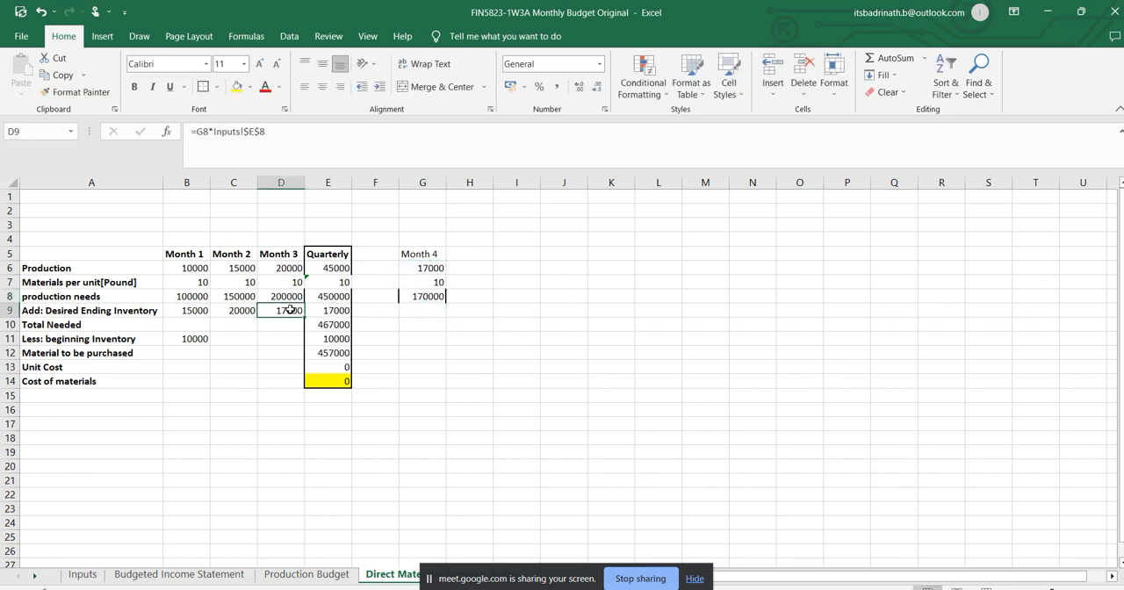
{"action": "left_click", "coordinate": [339, 310]}
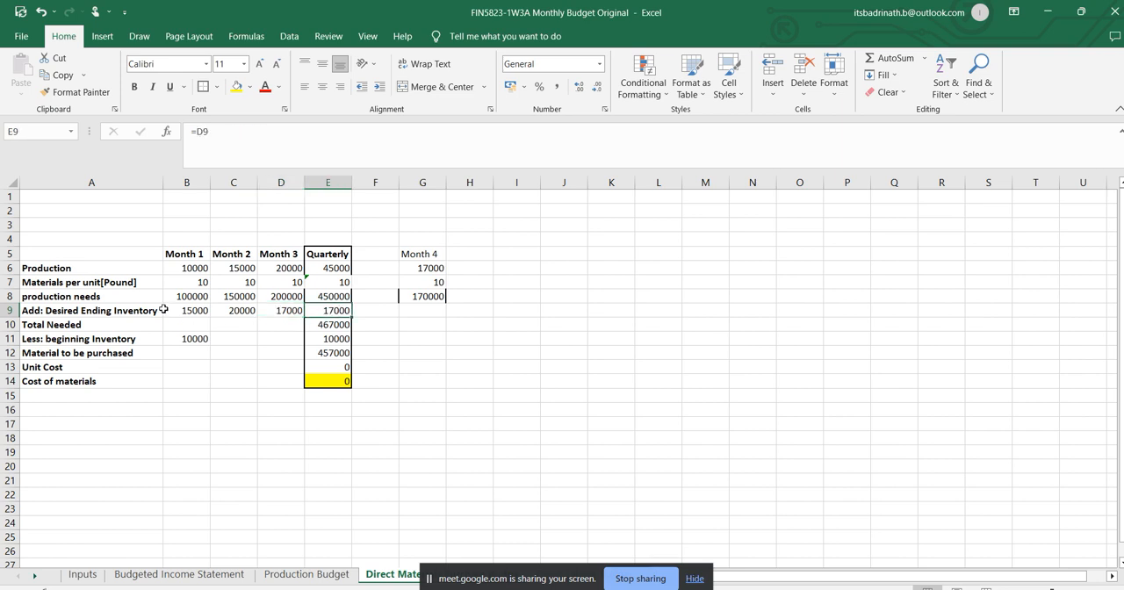
{"action": "key", "text": "Up"}
{"action": "key", "text": "Left"}
{"action": "key", "text": "Left"}
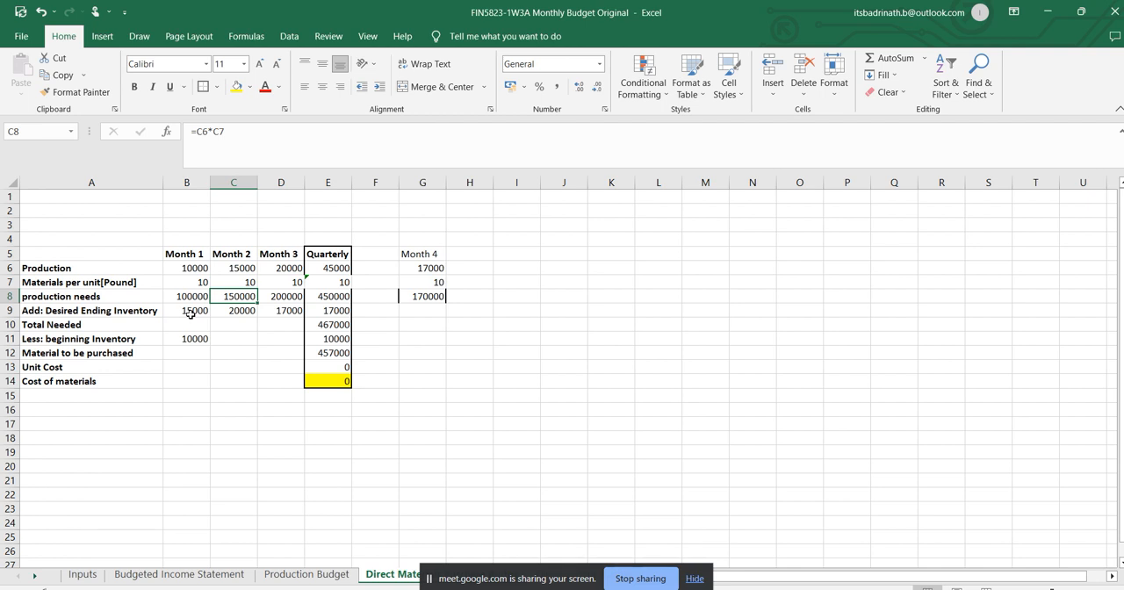
{"action": "left_click", "coordinate": [285, 298]}
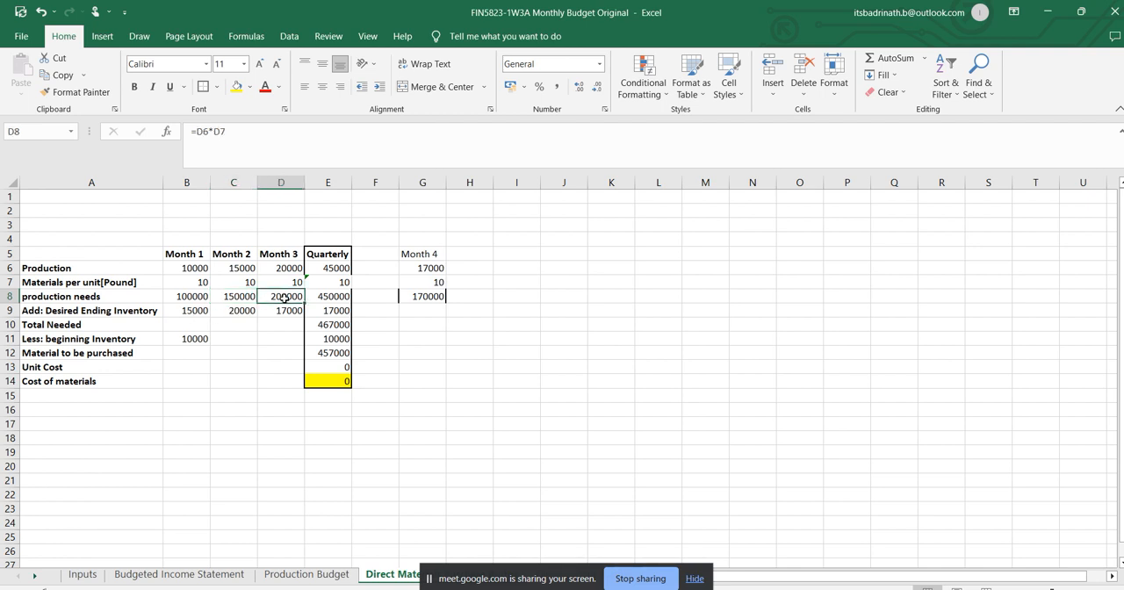
{"action": "left_click", "coordinate": [244, 311]}
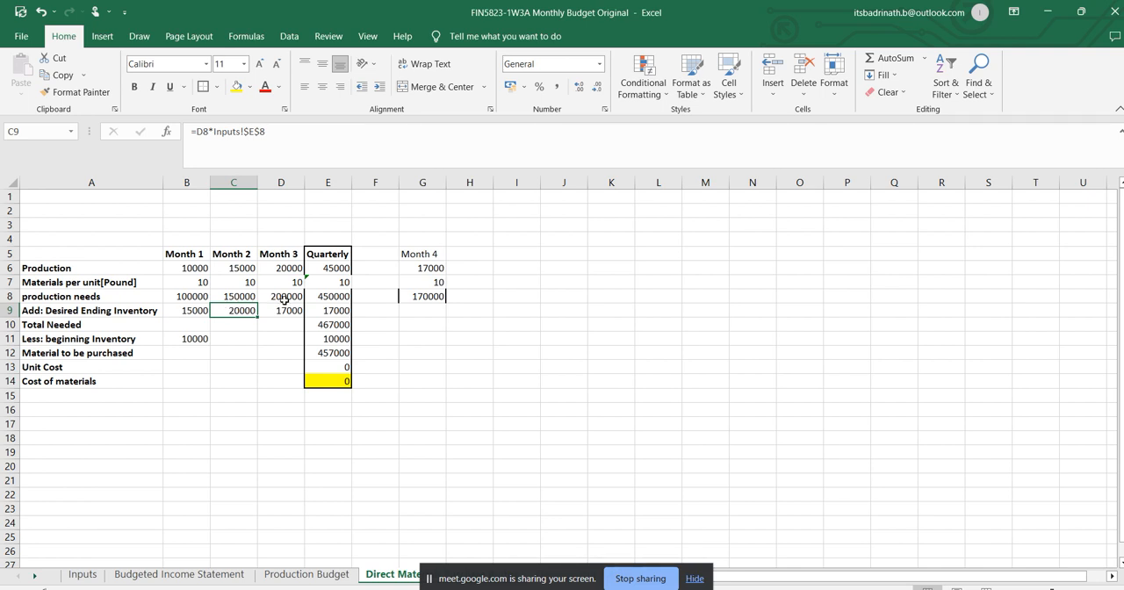
{"action": "left_click", "coordinate": [426, 295]}
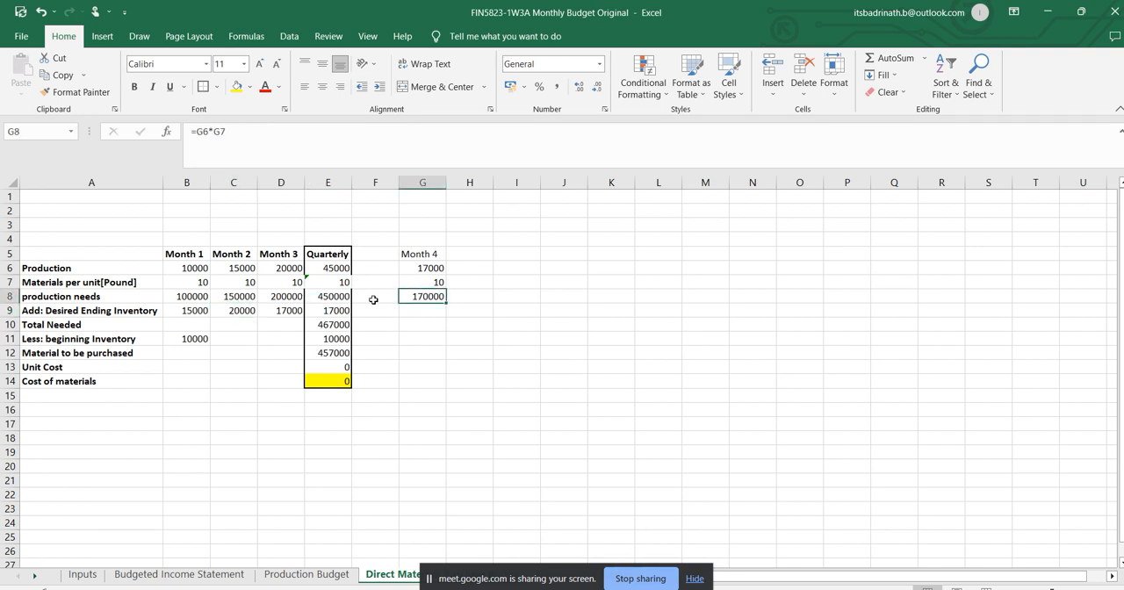
{"action": "left_click", "coordinate": [290, 310]}
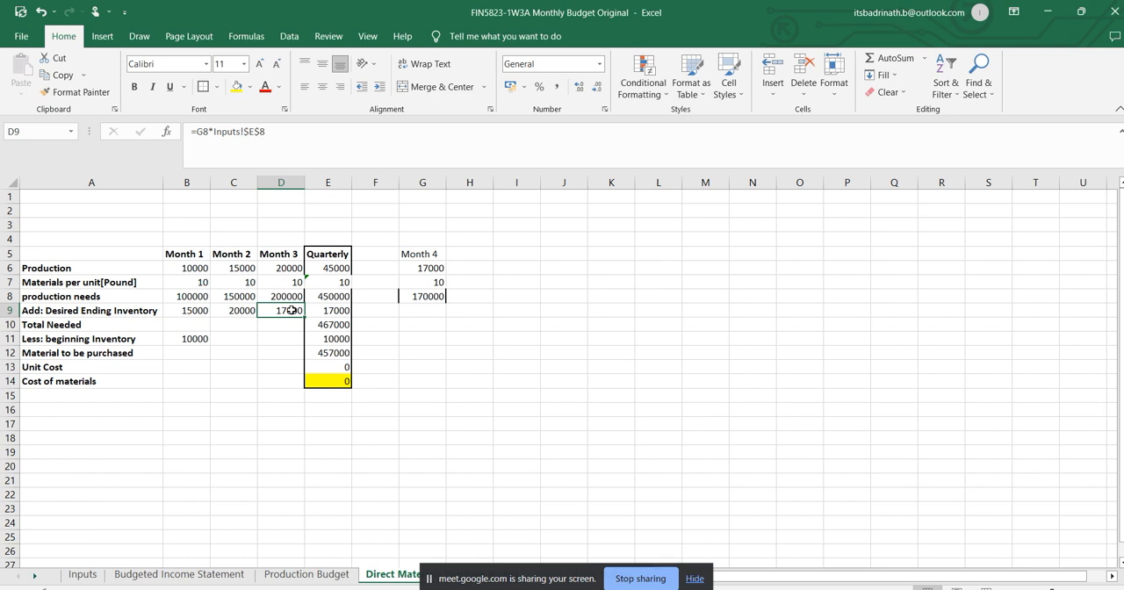
Calculate the Month 1 total needed in B10 as =B8+B9 and fill the formula across to D10.
{"action": "left_click", "coordinate": [200, 324]}
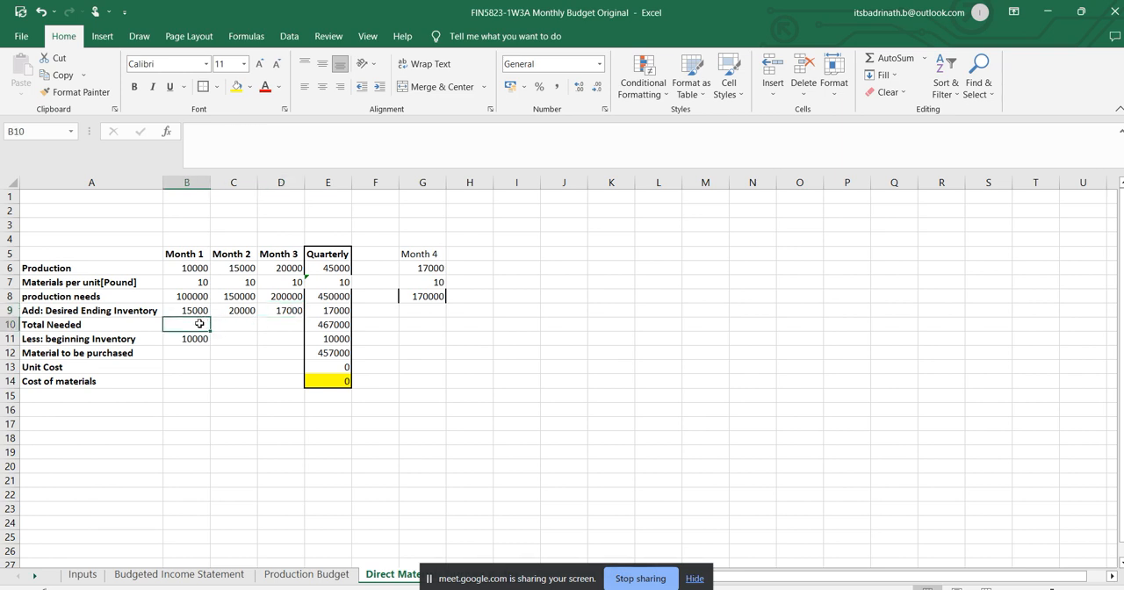
{"action": "left_click", "coordinate": [190, 299]}
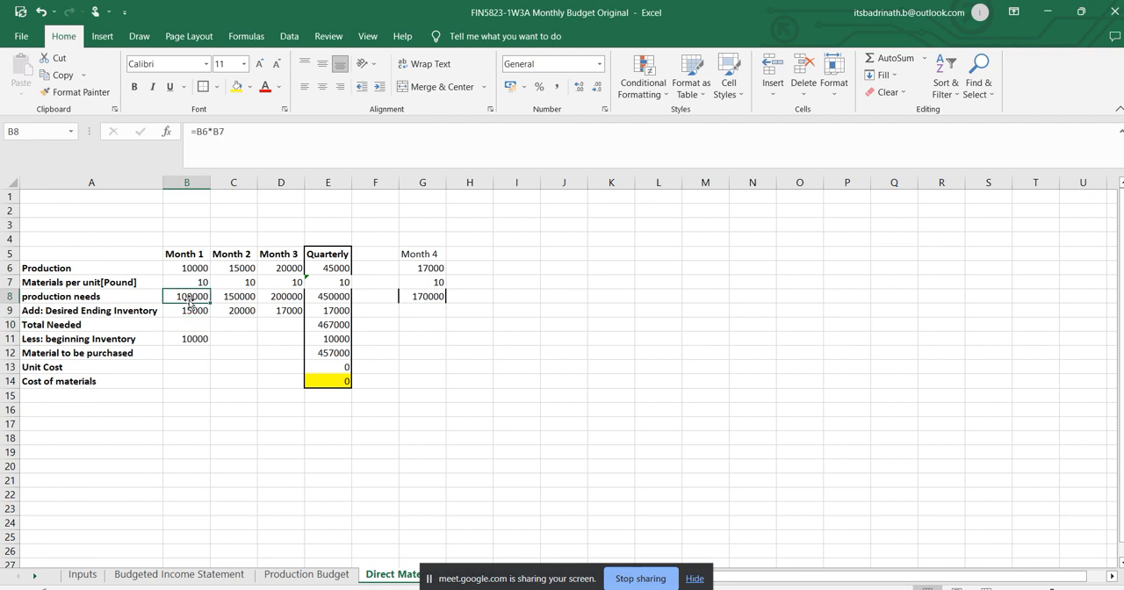
{"action": "left_click", "coordinate": [195, 325]}
{"action": "type", "text": "="}
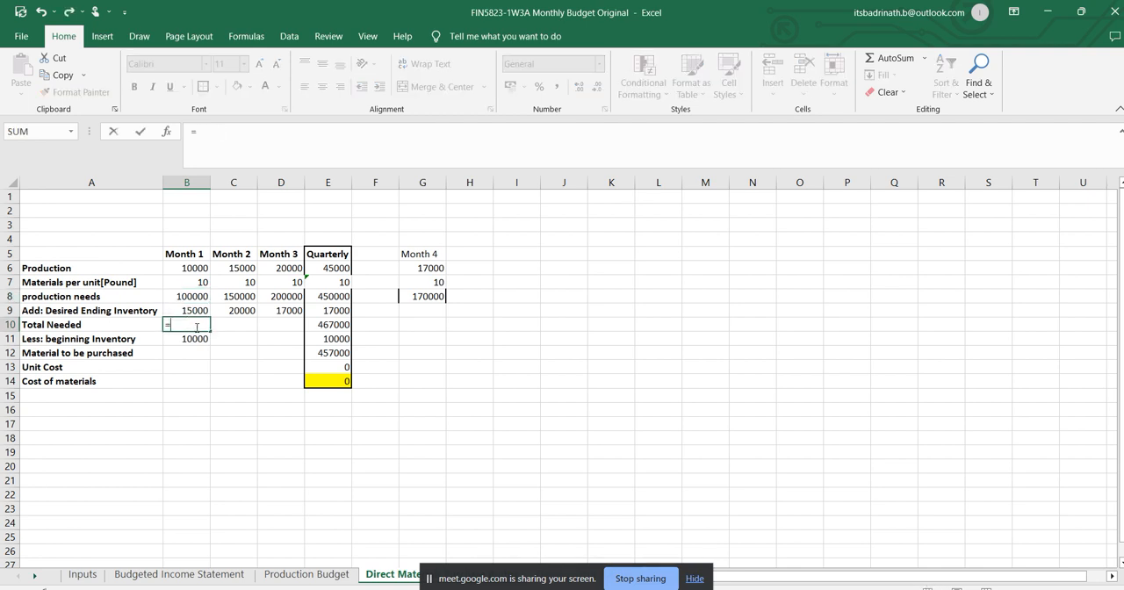
{"action": "left_click", "coordinate": [196, 298]}
{"action": "type", "text": "+"}
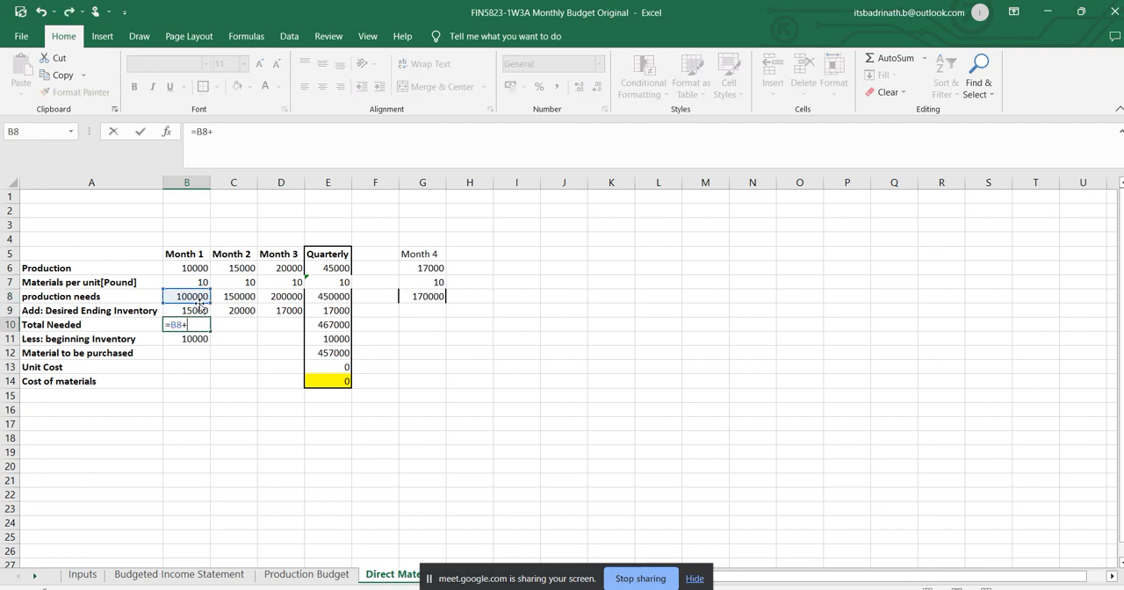
{"action": "left_click", "coordinate": [202, 310]}
{"action": "key", "text": "Return"}
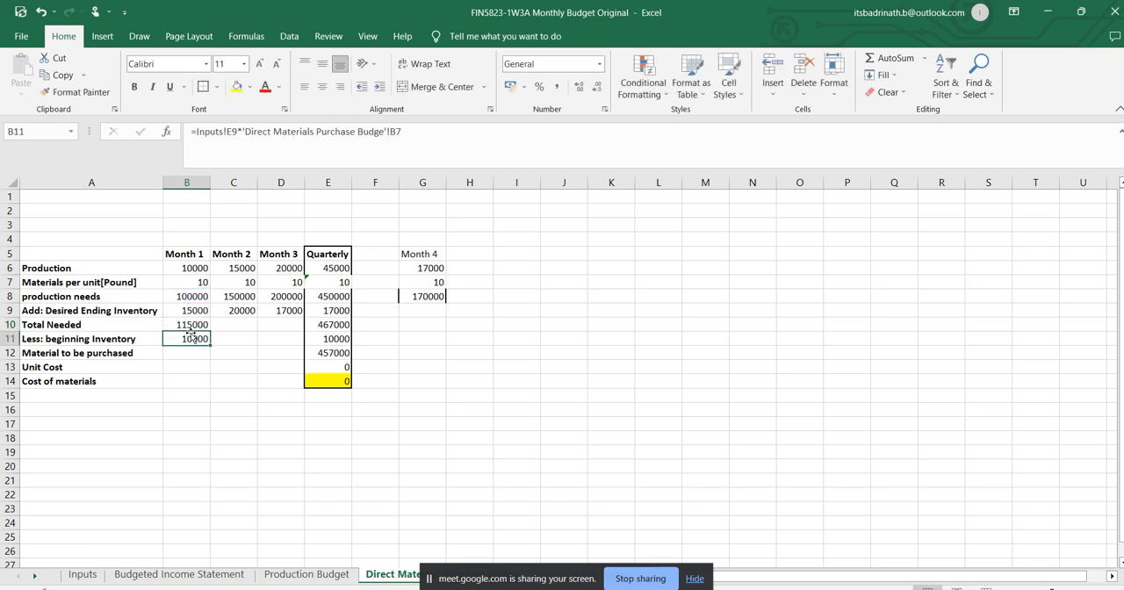
{"action": "left_click", "coordinate": [194, 325]}
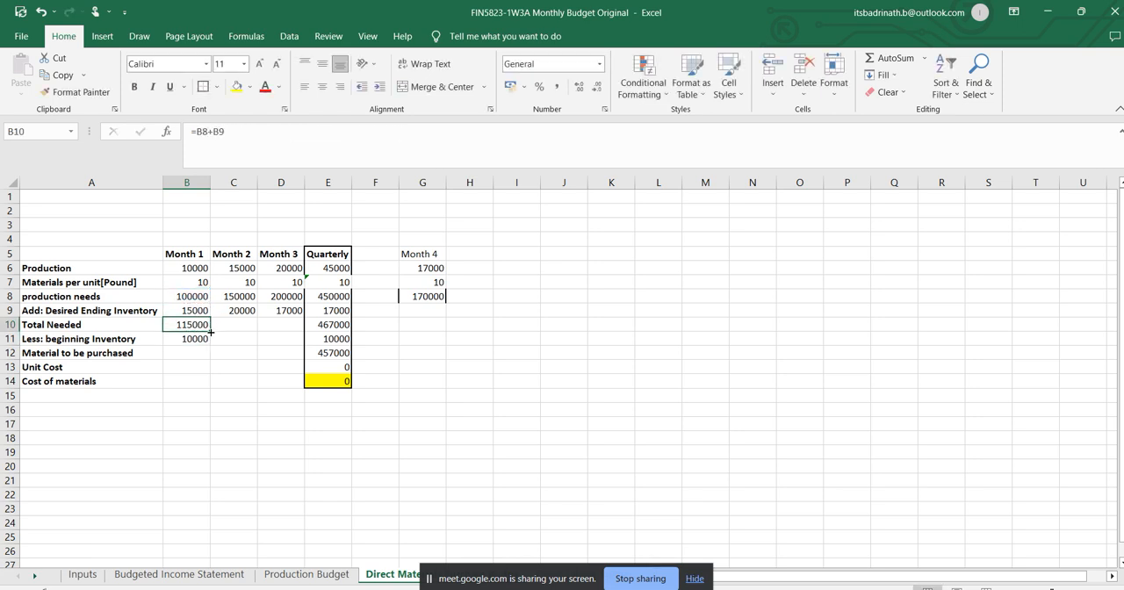
{"action": "left_click_drag", "start_coordinate": [211, 331], "coordinate": [281, 334]}
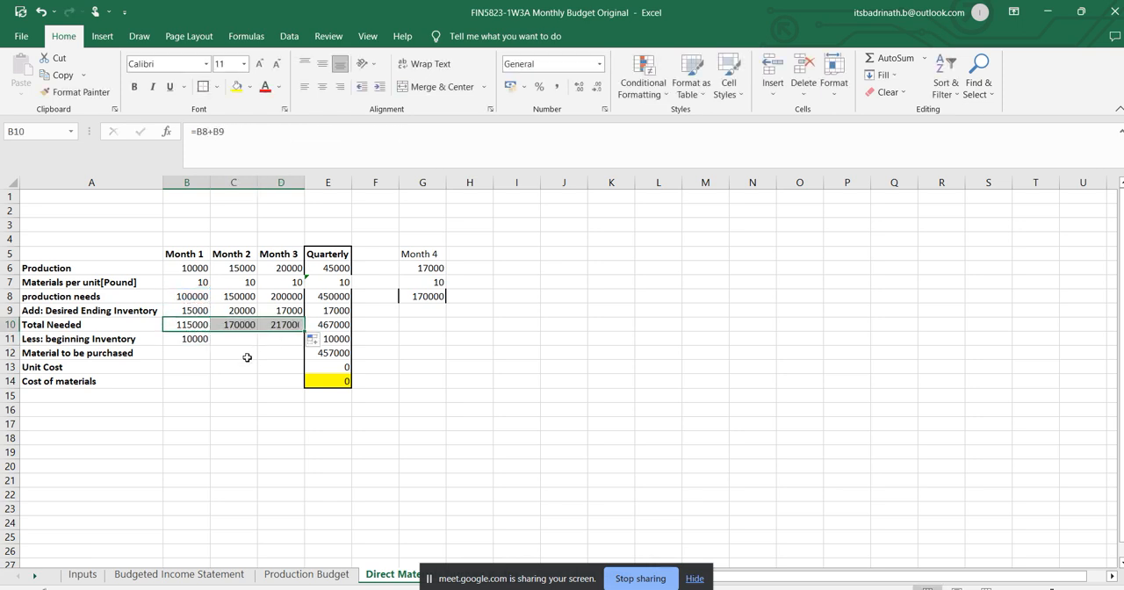
Check the Quarterly formulas for production needs, desired ending inventory and beginning inventory in column E against their monthly source cells.
{"action": "left_click", "coordinate": [337, 296]}
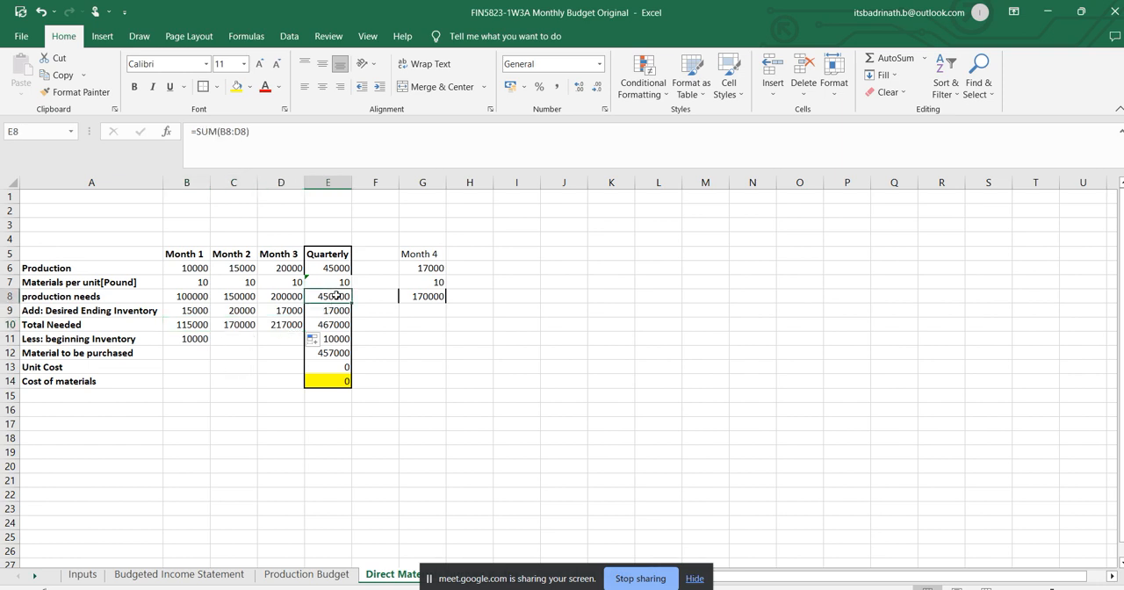
{"action": "left_click", "coordinate": [326, 135]}
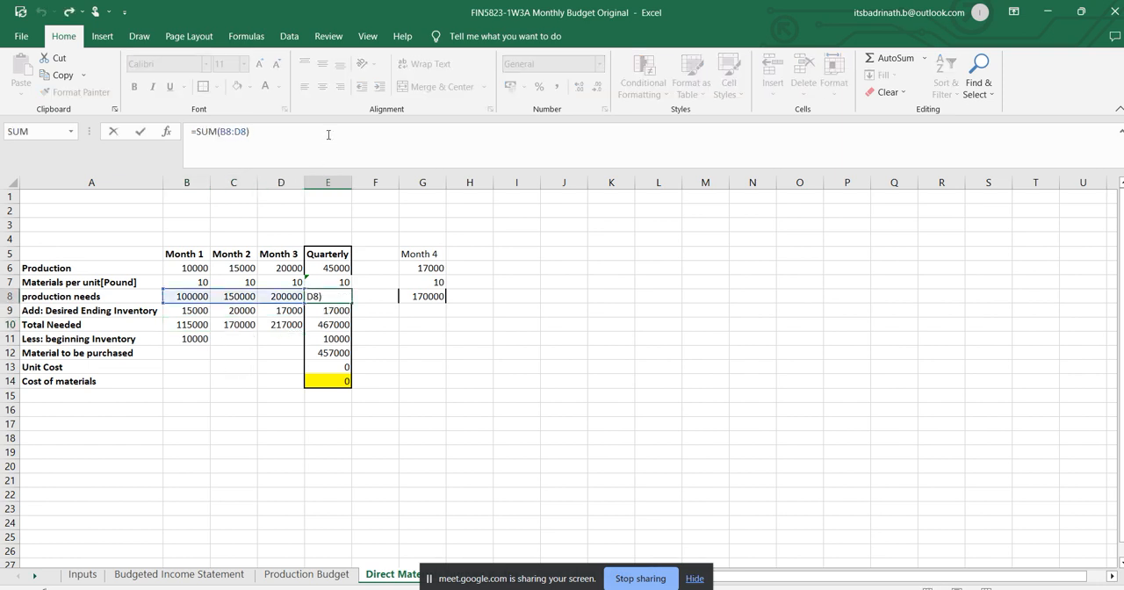
{"action": "key", "text": "Return"}
{"action": "left_click", "coordinate": [331, 133]}
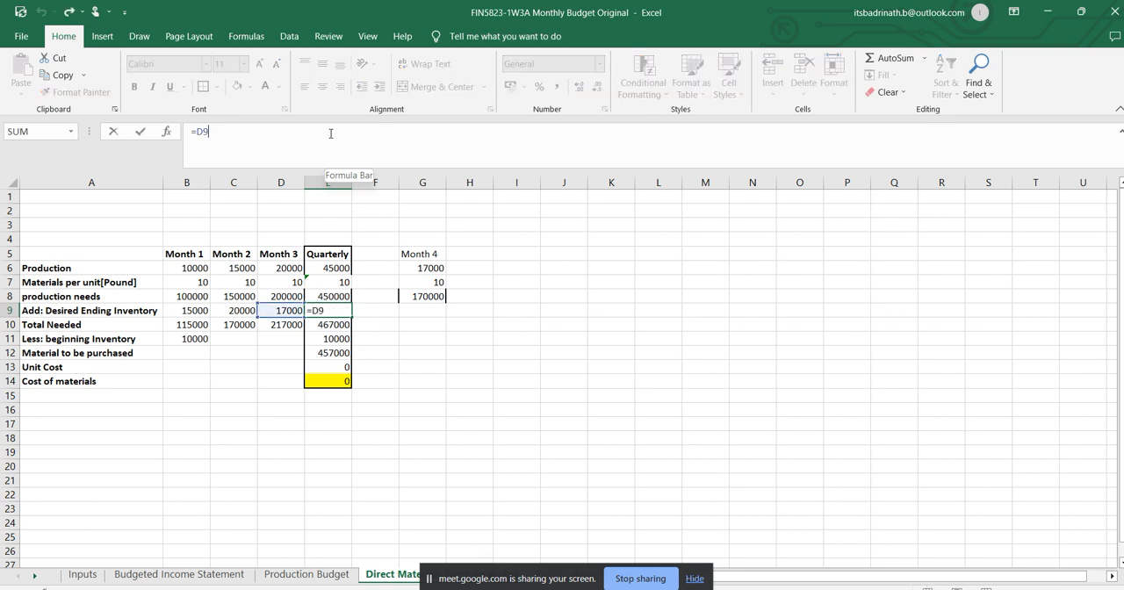
{"action": "key", "text": "Return"}
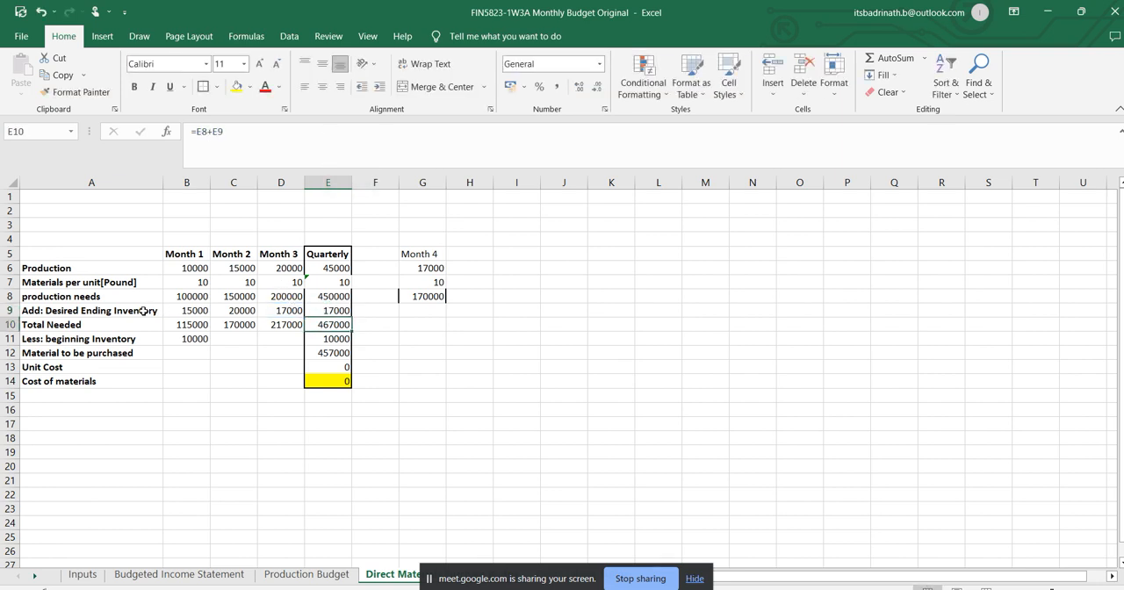
{"action": "left_click", "coordinate": [292, 310]}
{"action": "left_click", "coordinate": [330, 310]}
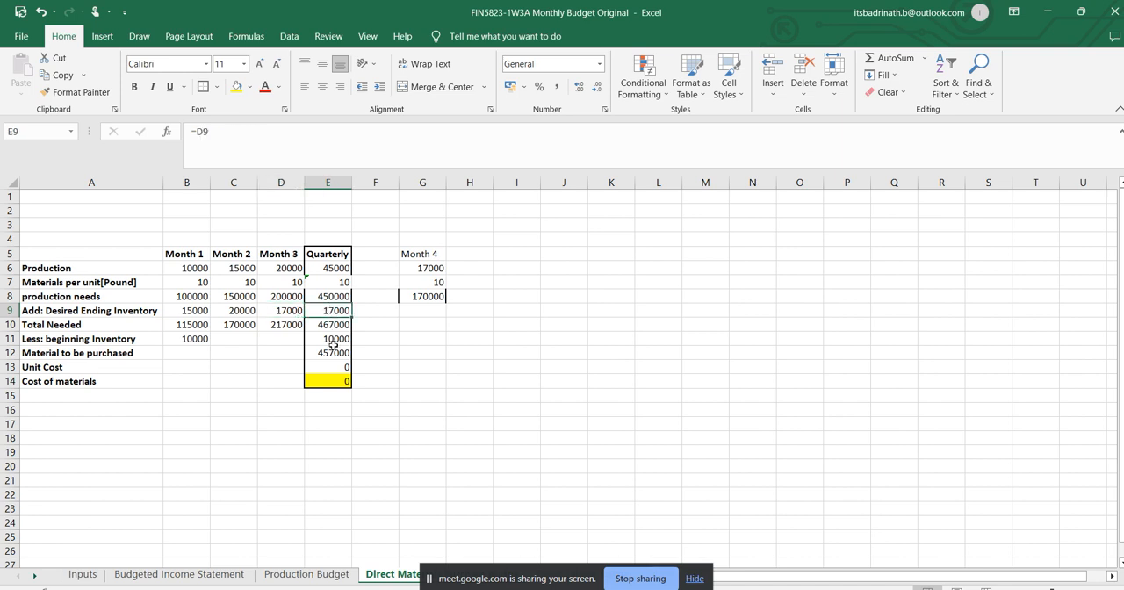
{"action": "left_click", "coordinate": [334, 340]}
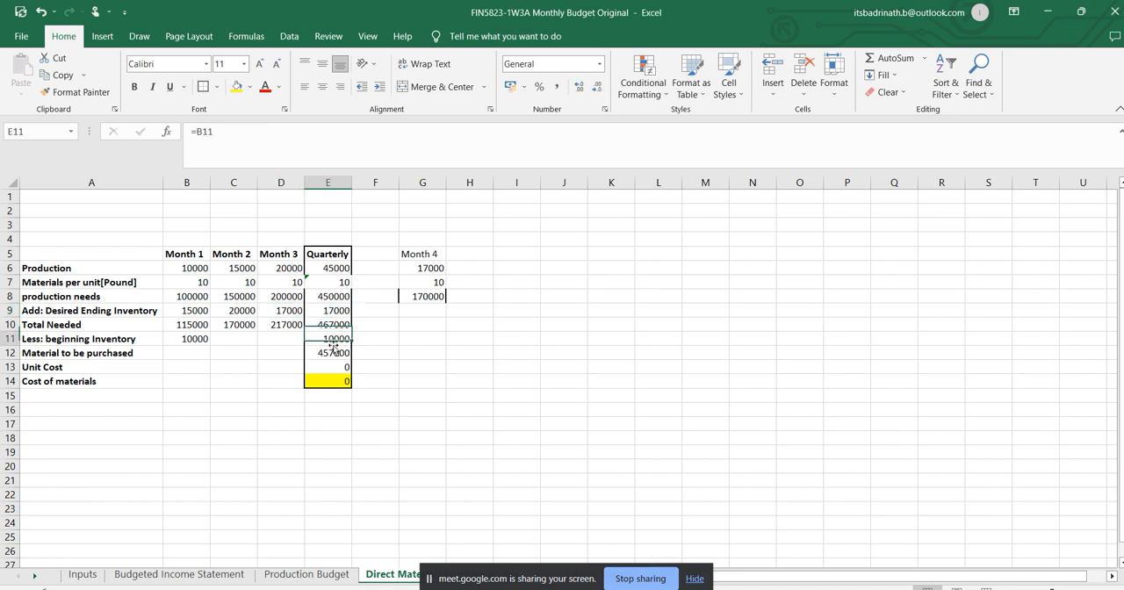
{"action": "left_click", "coordinate": [197, 339]}
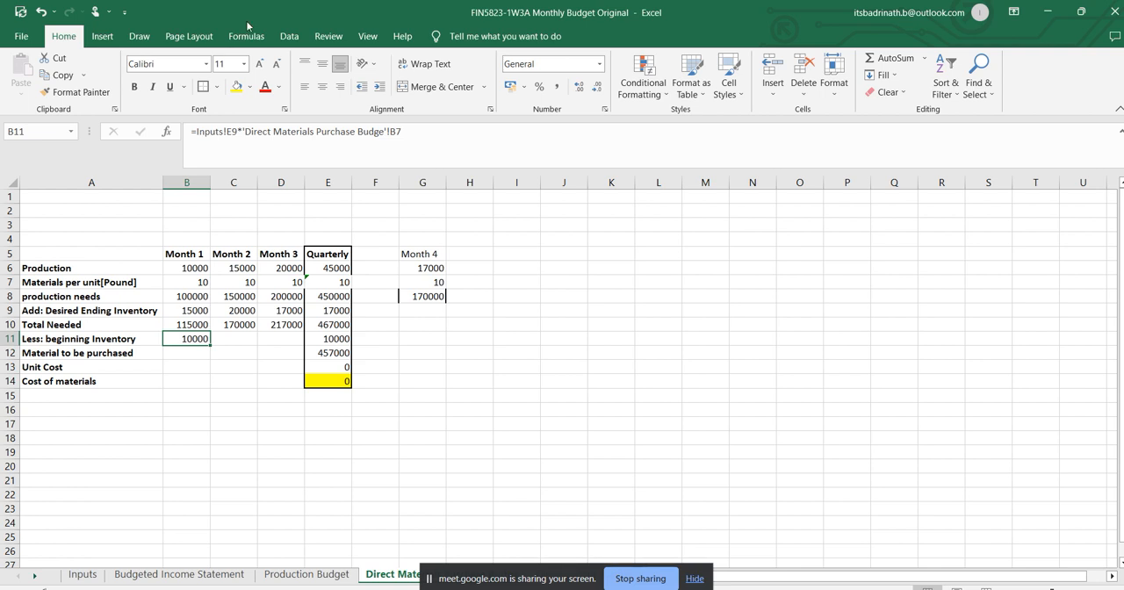
Compare the Quarterly ending and beginning inventory formulas in E9 and E11 with their source cells D9 and B11.
{"action": "left_click", "coordinate": [297, 310]}
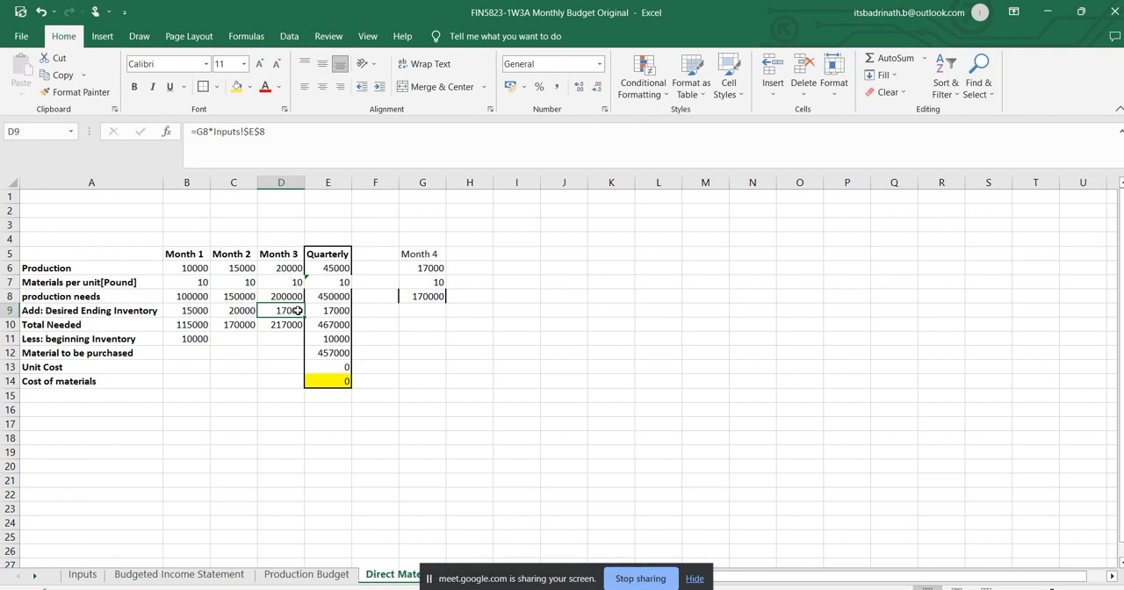
{"action": "left_click", "coordinate": [340, 311]}
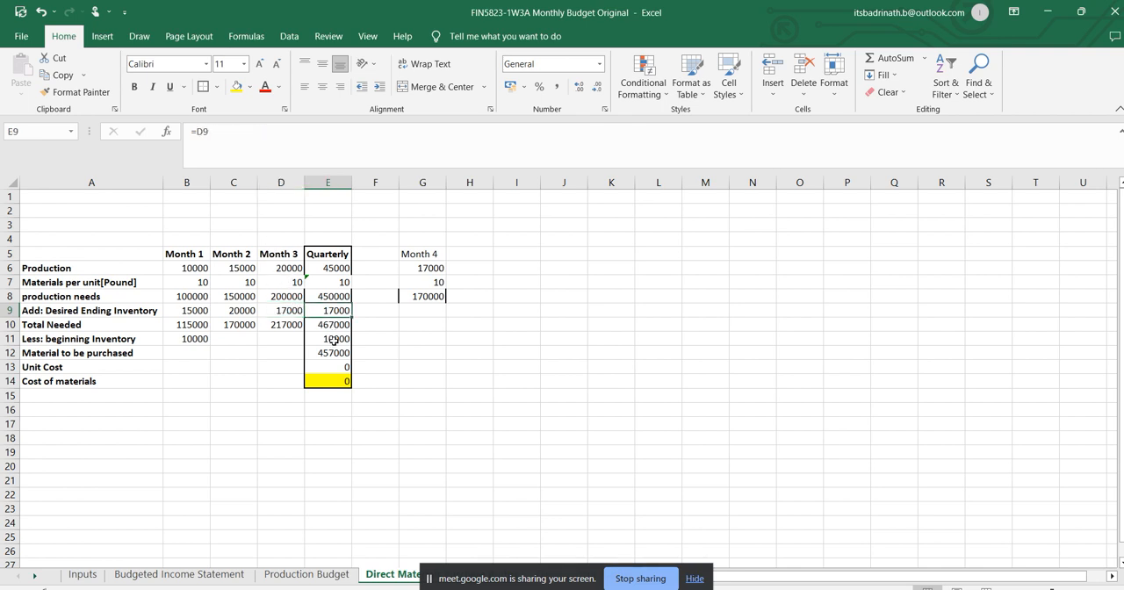
{"action": "left_click", "coordinate": [334, 339]}
{"action": "left_click", "coordinate": [201, 337]}
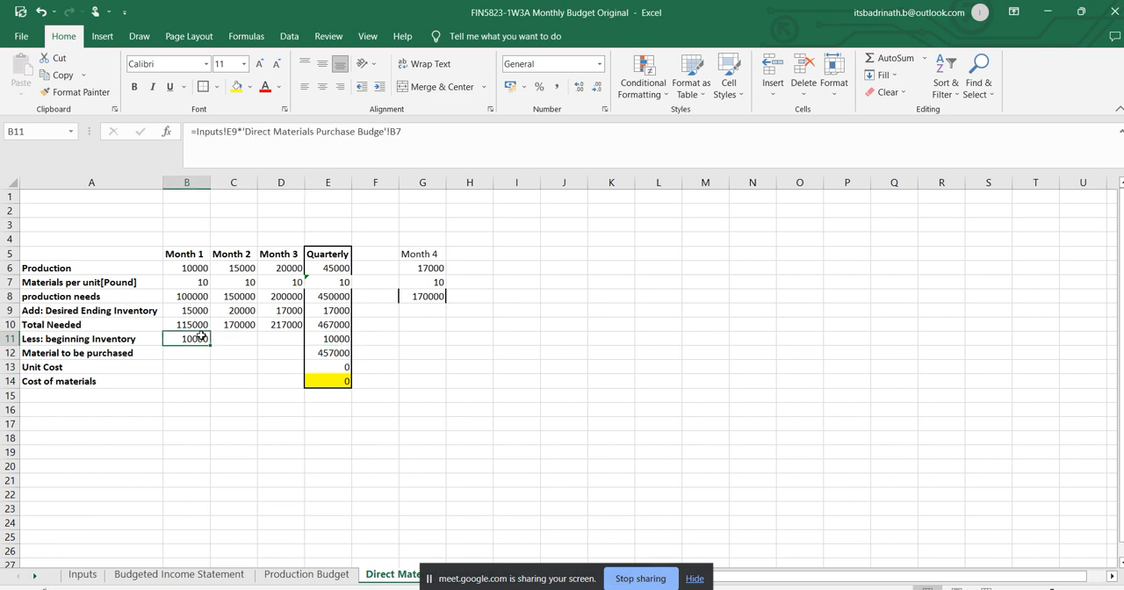
{"action": "left_click", "coordinate": [342, 337]}
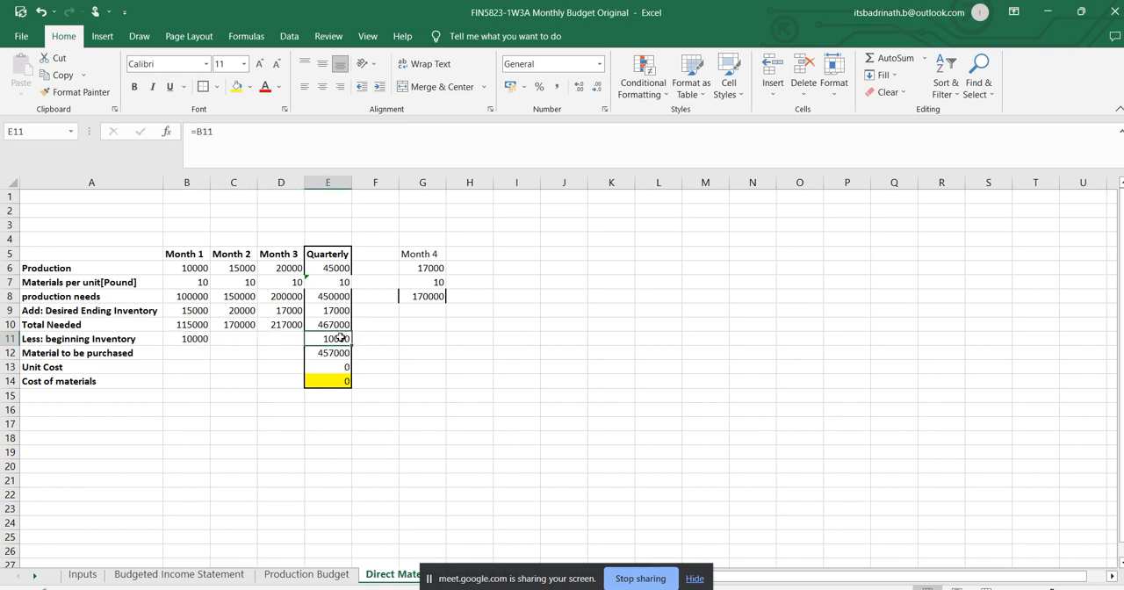
{"action": "left_click", "coordinate": [195, 340]}
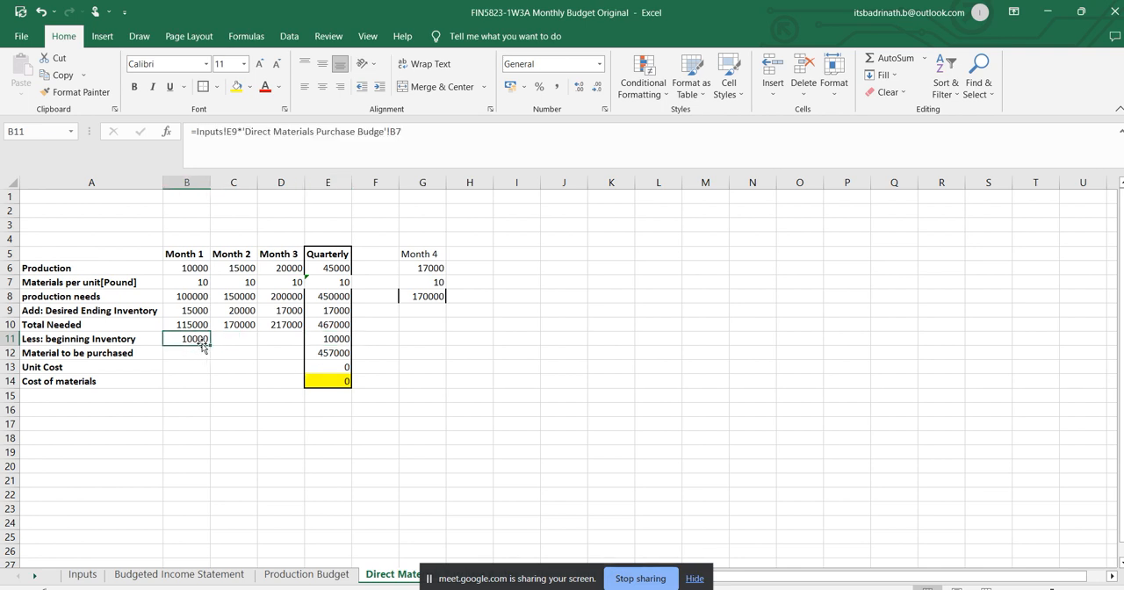
Set beginning inventory to the prior month's desired ending inventory, with =B9 in C11 for Month 2 and =C9 in D11 for Month 3.
{"action": "left_click", "coordinate": [221, 336]}
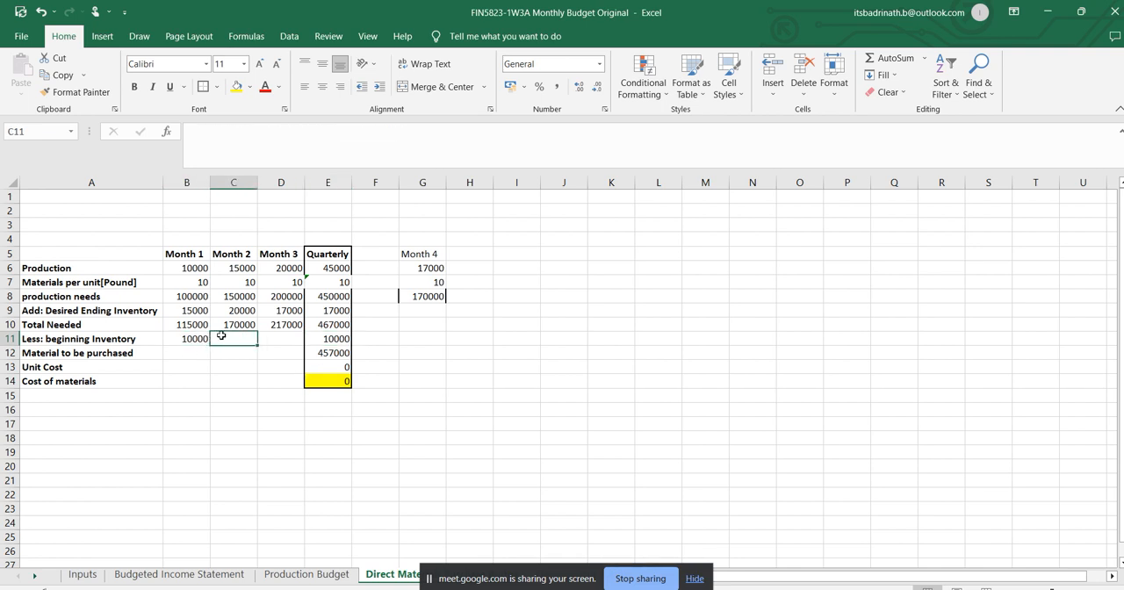
{"action": "type", "text": "="}
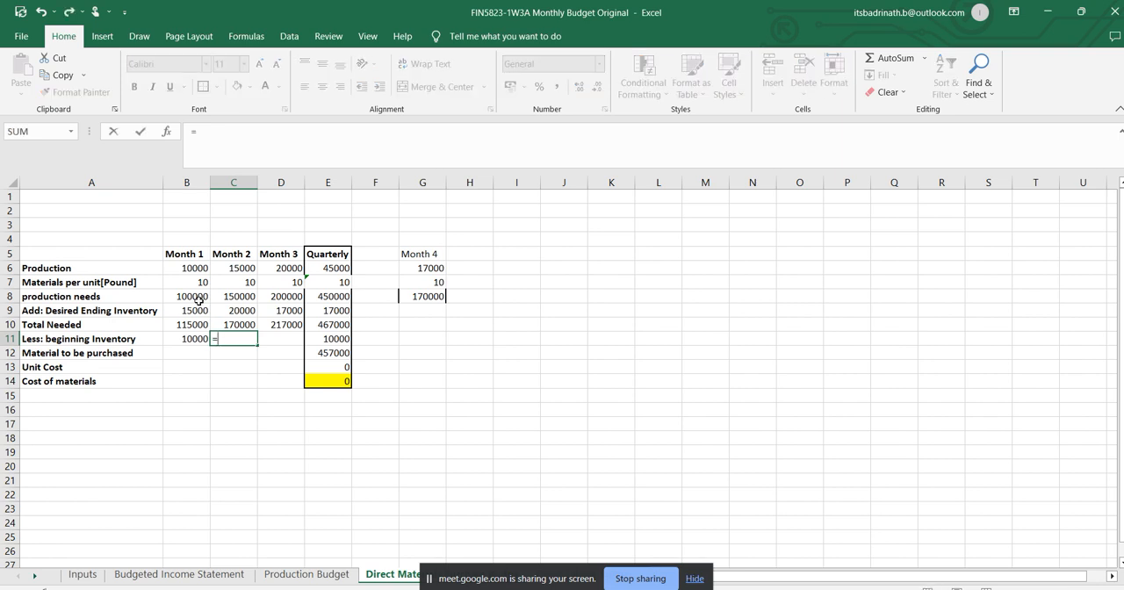
{"action": "left_click", "coordinate": [201, 307]}
{"action": "key", "text": "Return"}
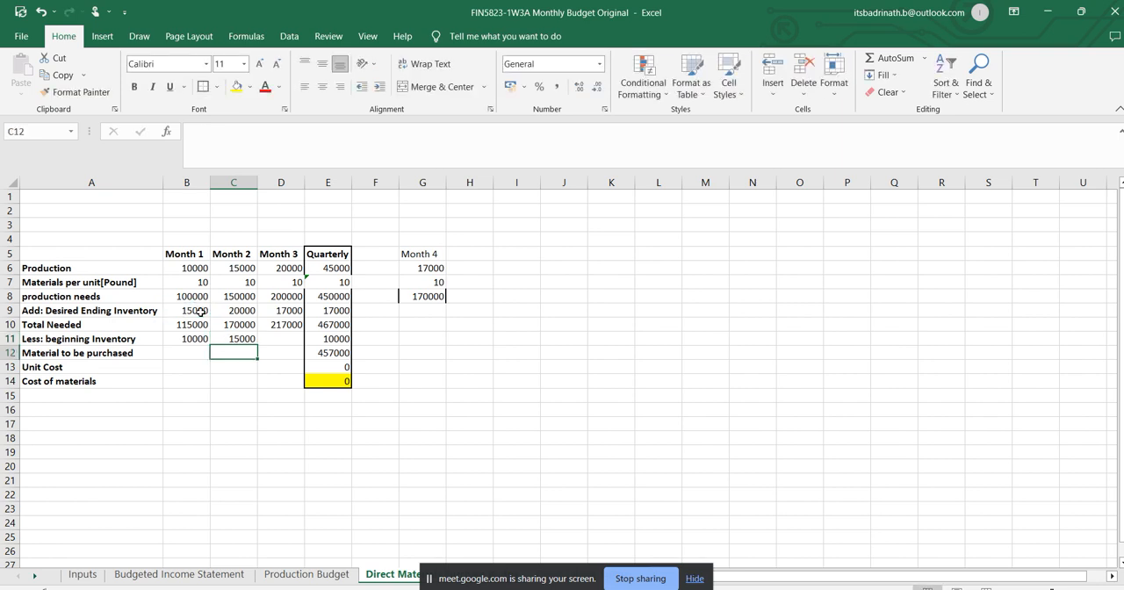
{"action": "left_click", "coordinate": [247, 341]}
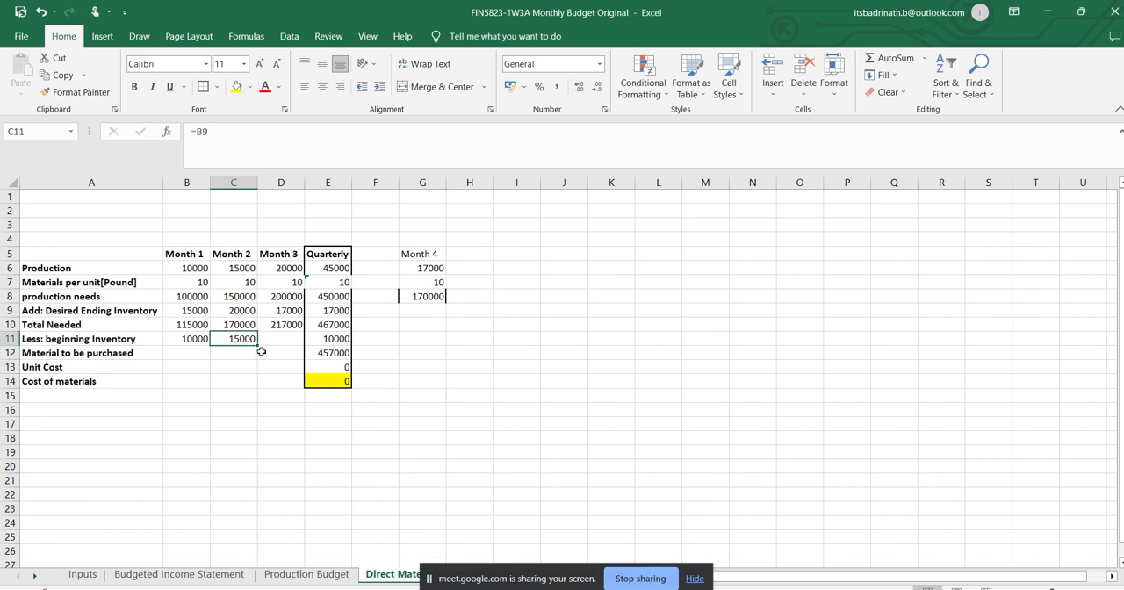
{"action": "left_click", "coordinate": [286, 342]}
{"action": "type", "text": "="}
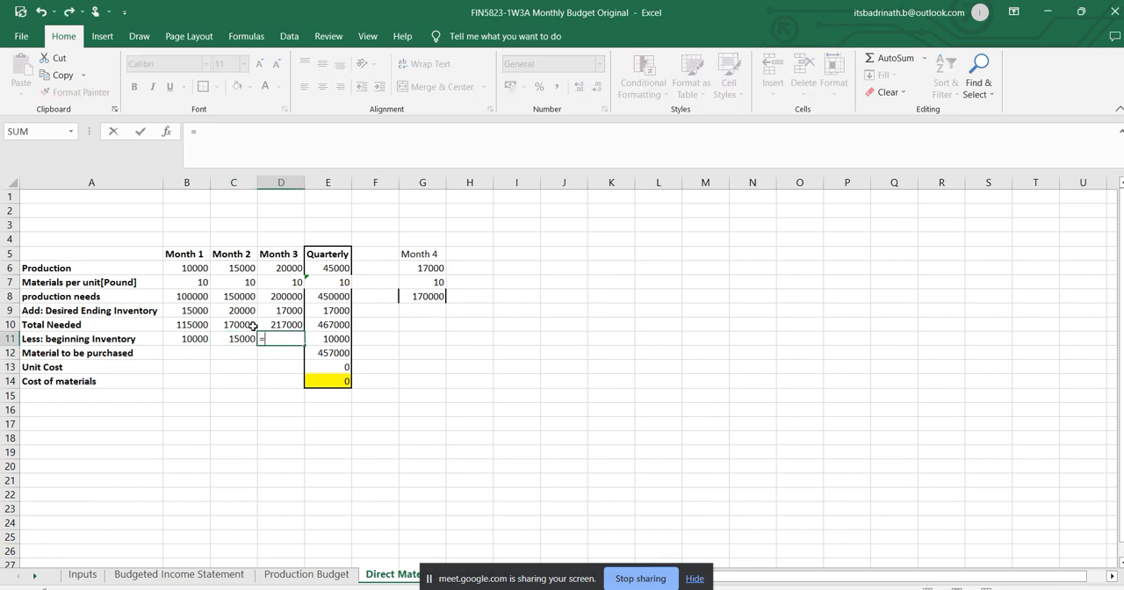
{"action": "left_click", "coordinate": [249, 312]}
{"action": "key", "text": "Return"}
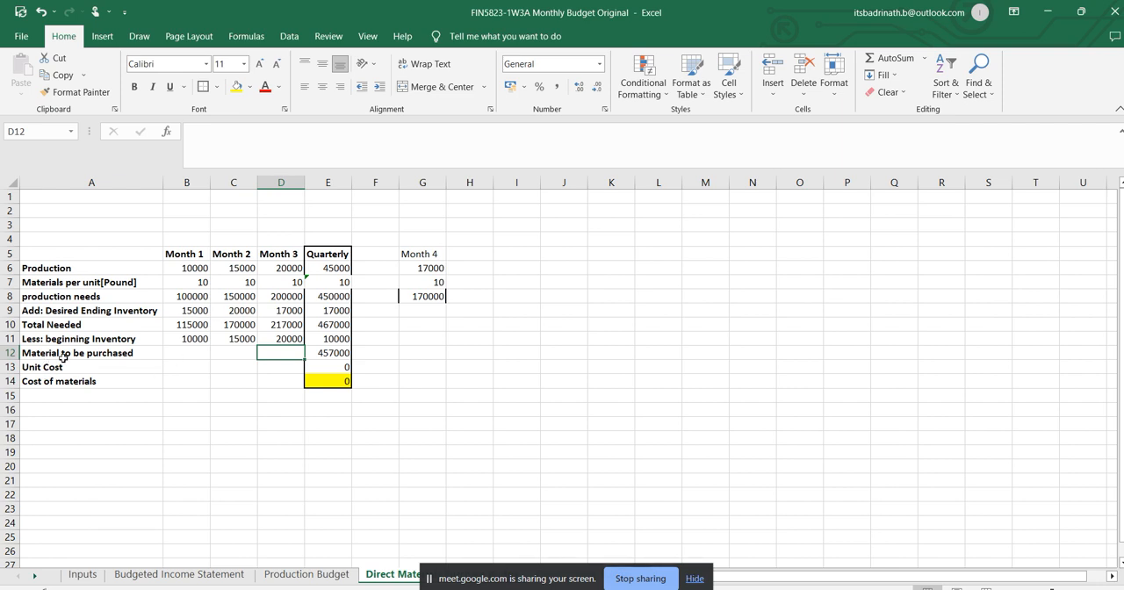
Calculate the Month 1 material to be purchased in B12 as =B10-B11 and fill the formula across to D12.
{"action": "left_click", "coordinate": [182, 353]}
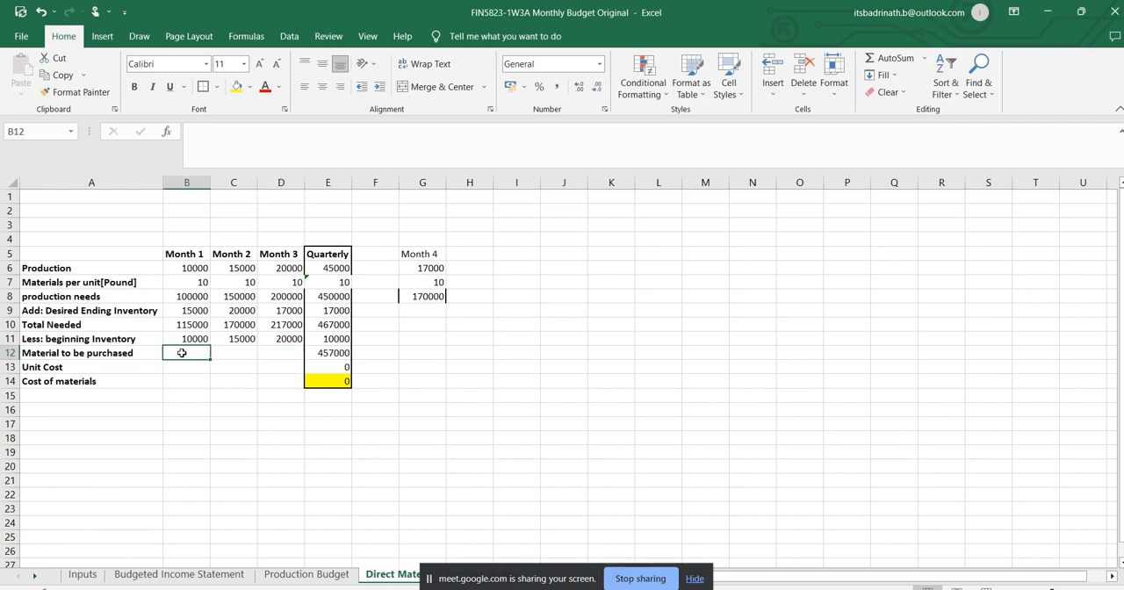
{"action": "type", "text": "="}
{"action": "left_click", "coordinate": [186, 325]}
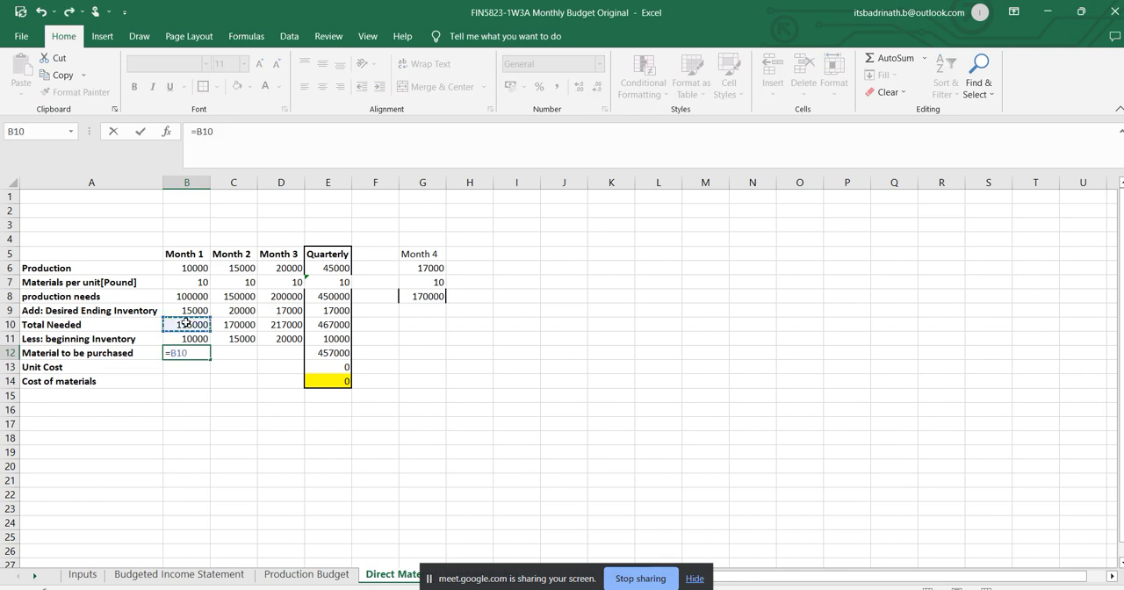
{"action": "type", "text": "-"}
{"action": "left_click", "coordinate": [194, 338]}
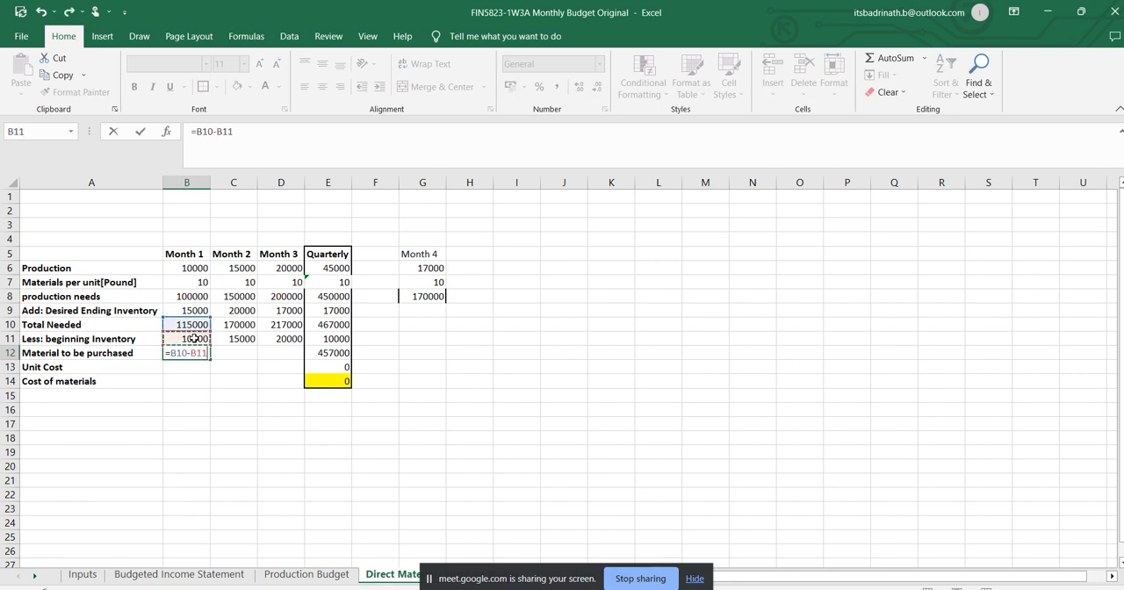
{"action": "key", "text": "Return"}
{"action": "left_click", "coordinate": [189, 354]}
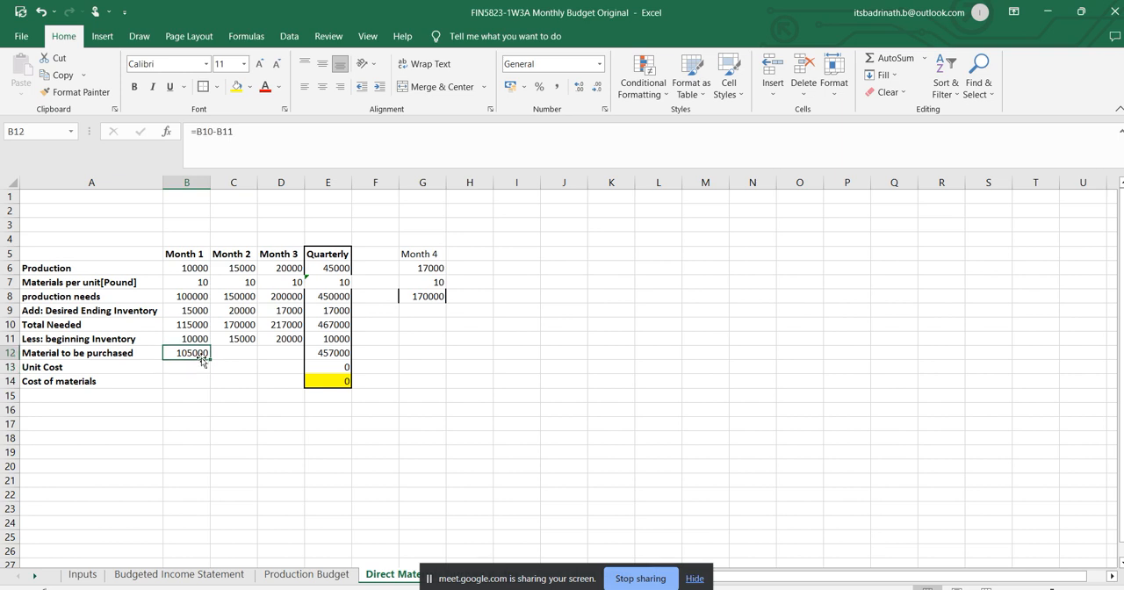
{"action": "left_click_drag", "start_coordinate": [211, 358], "coordinate": [297, 360]}
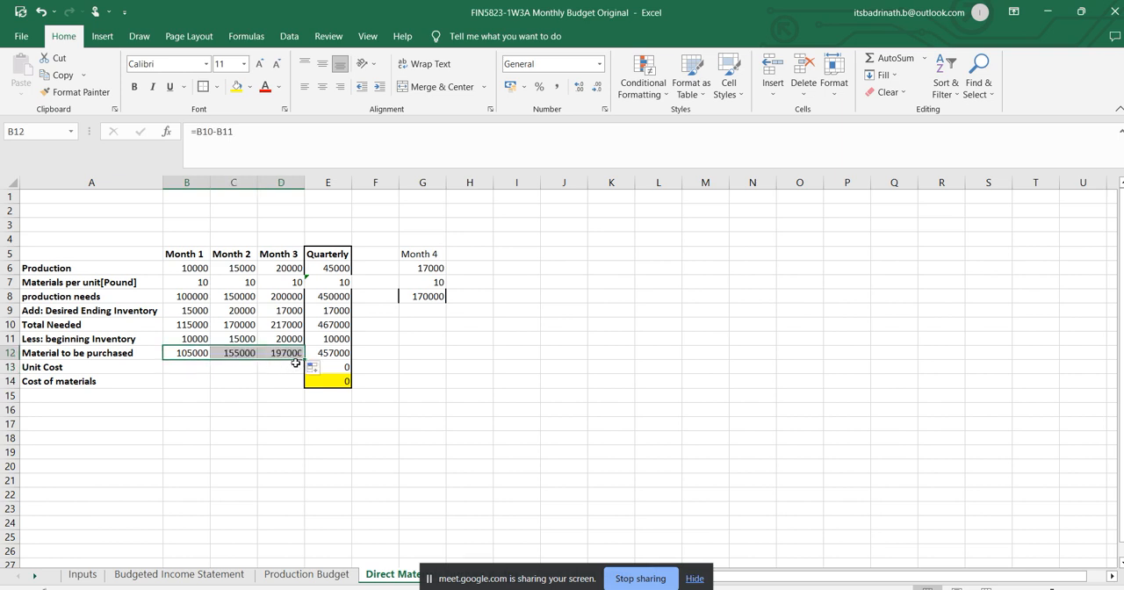
Replace the Quarterly material to be purchased formula in E12 with =SUM(B12:D12).
{"action": "left_click", "coordinate": [327, 353]}
{"action": "left_click", "coordinate": [312, 134]}
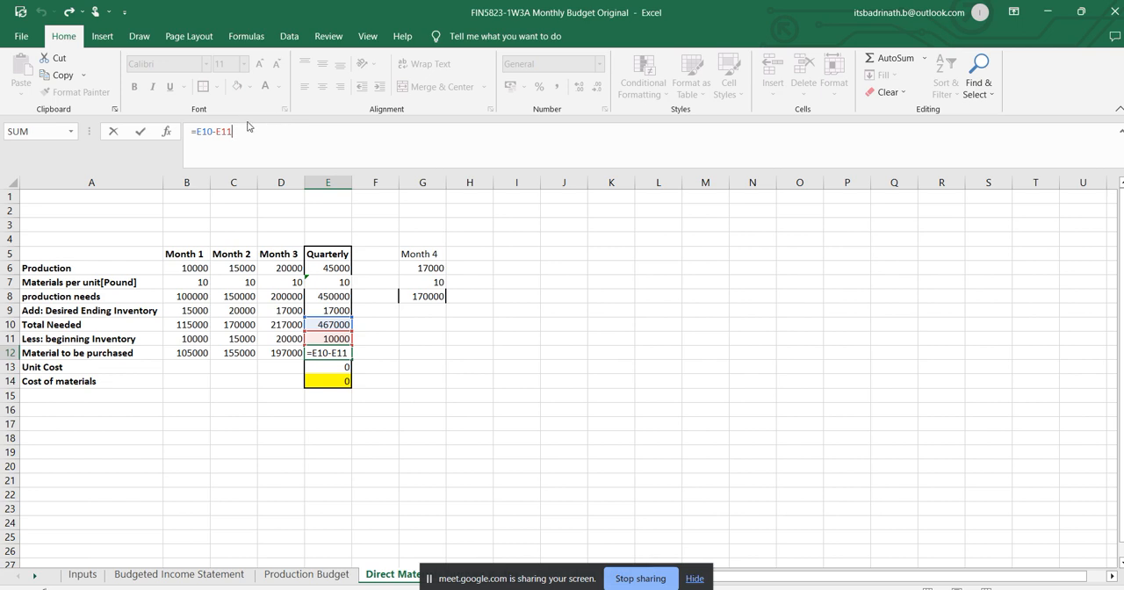
{"action": "left_click_drag", "start_coordinate": [246, 131], "coordinate": [105, 131]}
{"action": "left_click", "coordinate": [109, 131]}
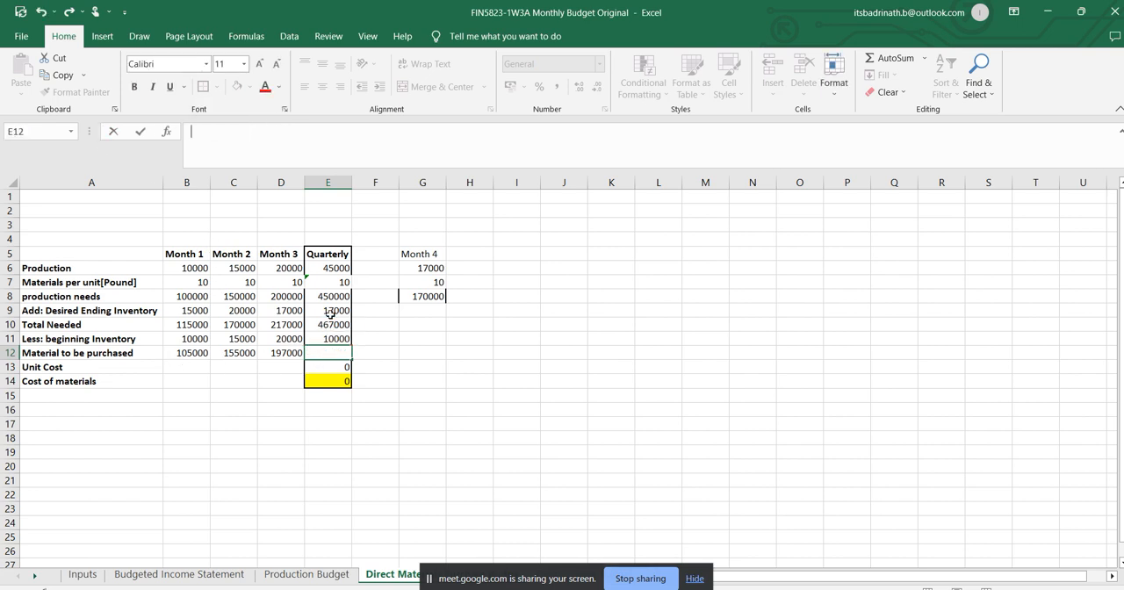
{"action": "type", "text": "=sum("}
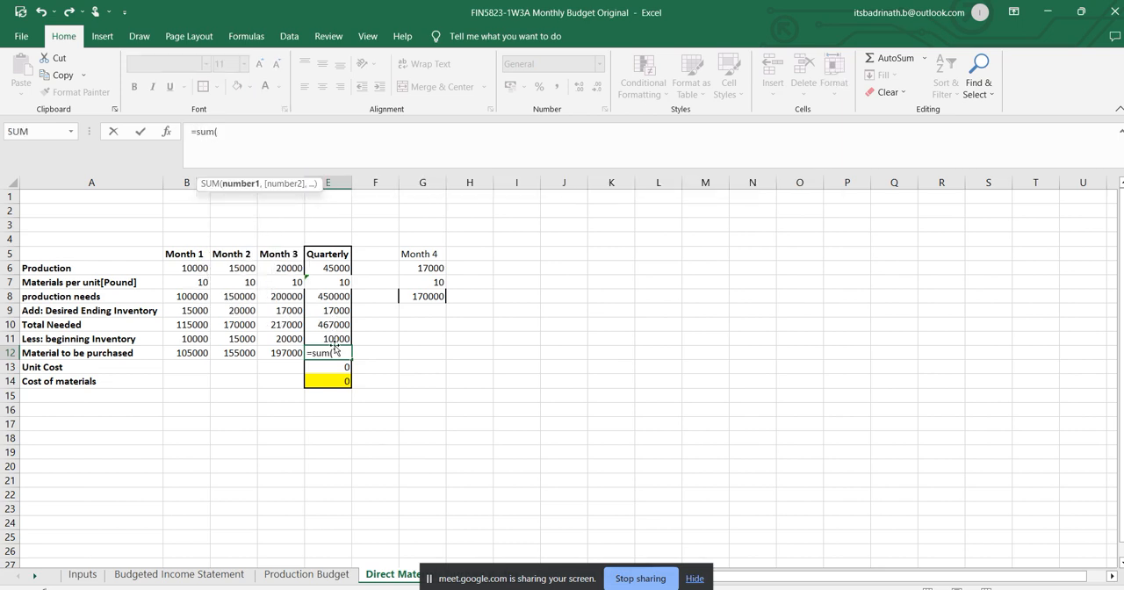
{"action": "left_click_drag", "start_coordinate": [198, 352], "coordinate": [287, 353]}
{"action": "type", "text": ")"}
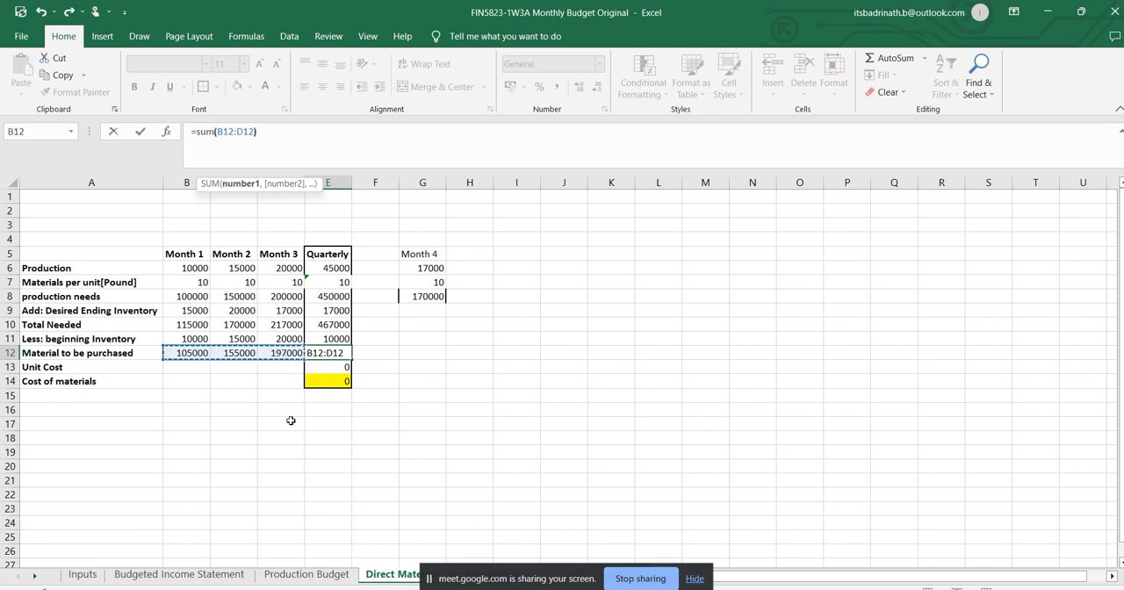
{"action": "key", "text": "Return"}
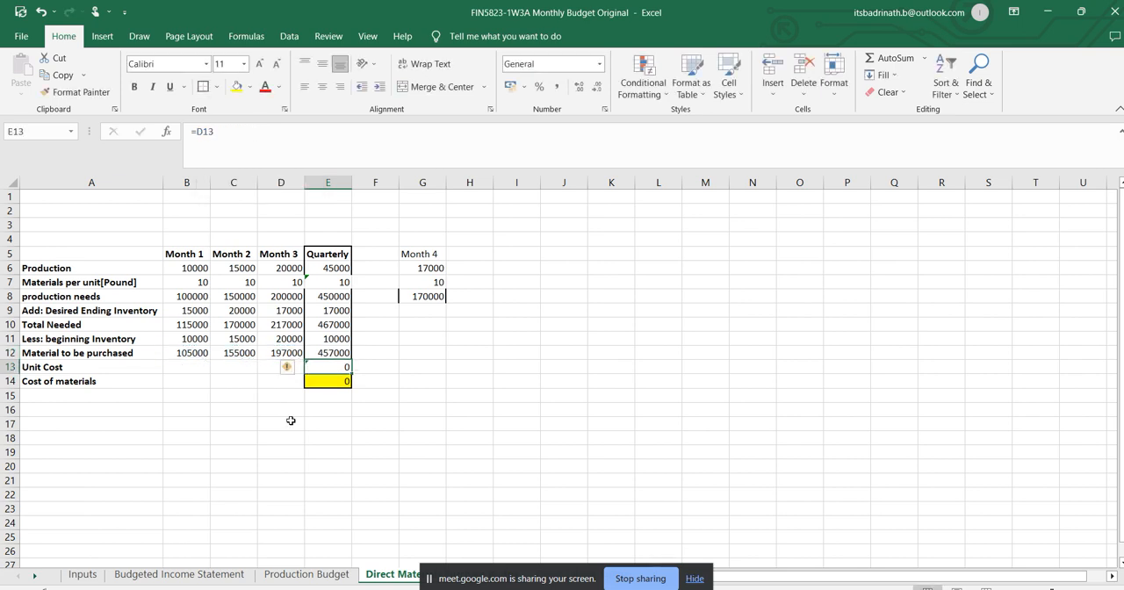
Link the Month 1 unit cost in B13 to the direct materials cost on the Inputs sheet with =Inputs!E11.
{"action": "left_click", "coordinate": [395, 363]}
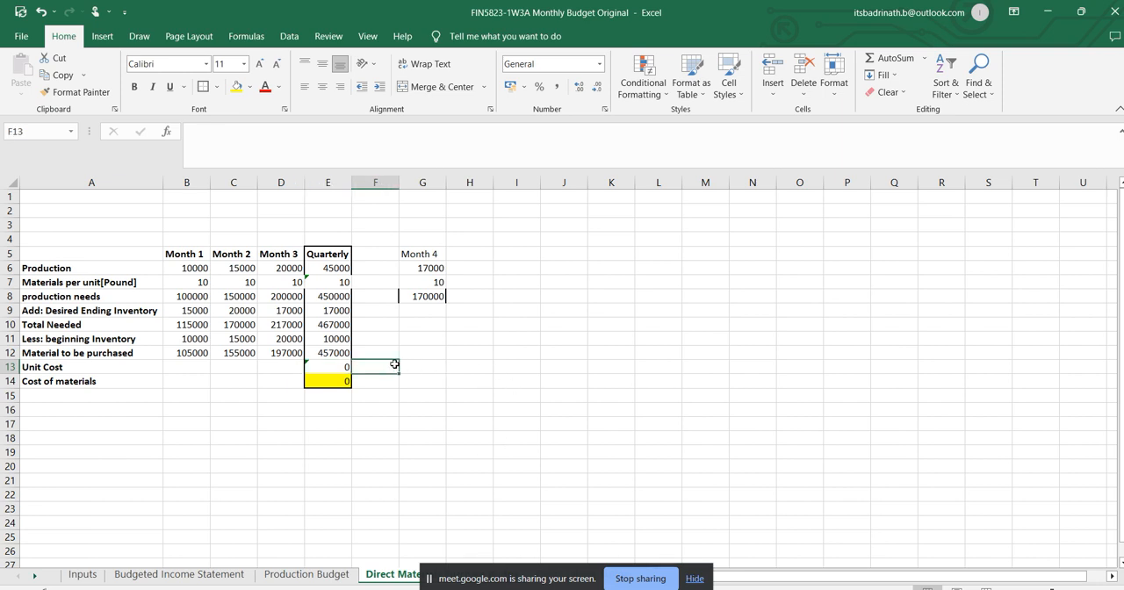
{"action": "left_click", "coordinate": [199, 366]}
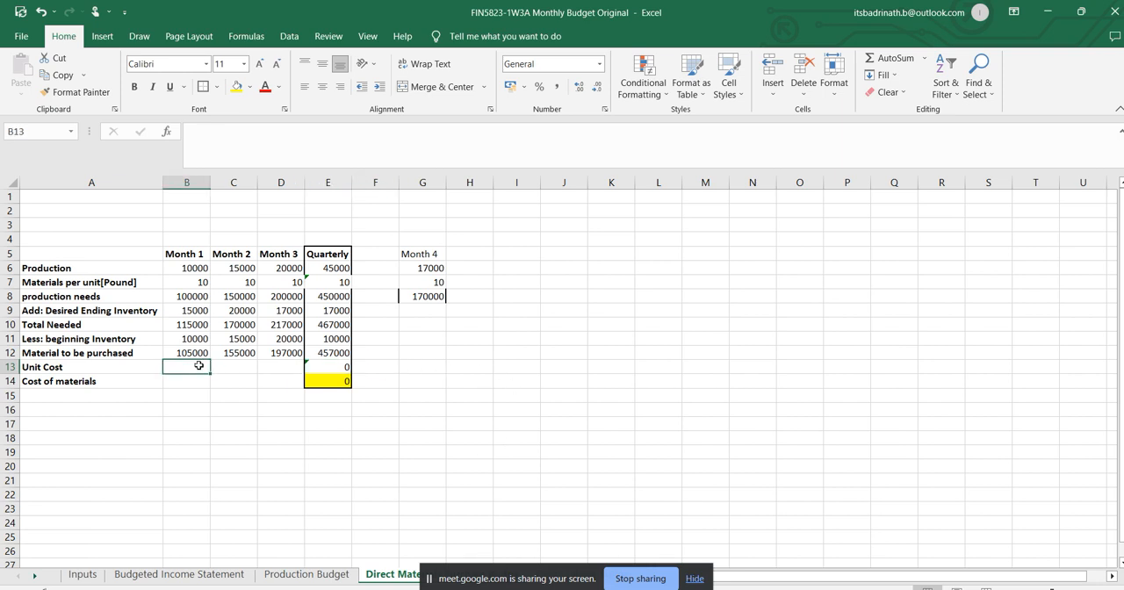
{"action": "type", "text": "="}
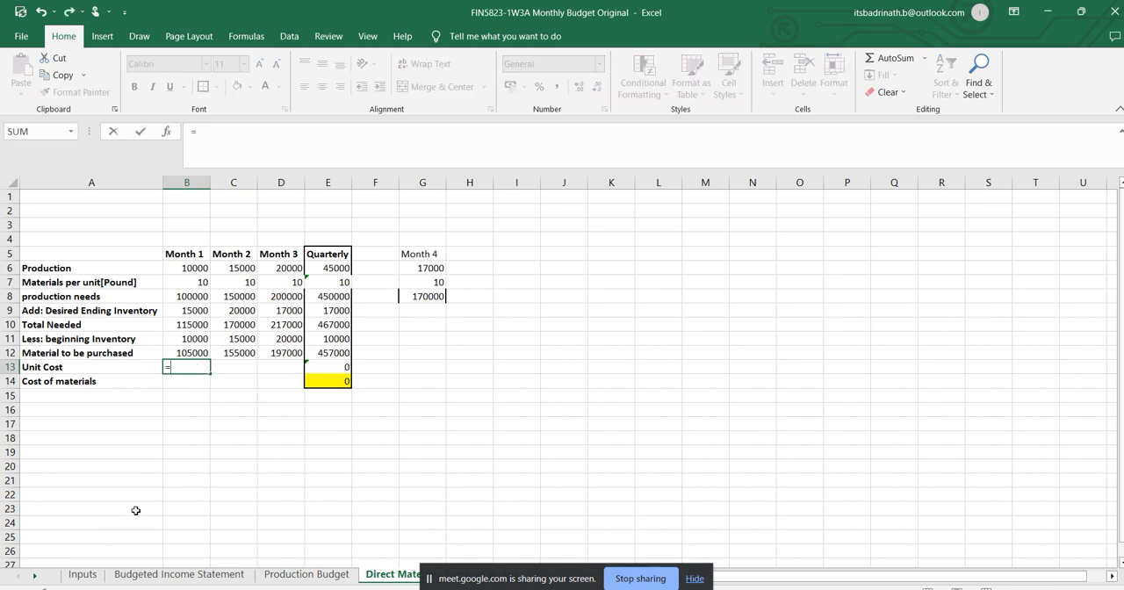
{"action": "left_click", "coordinate": [83, 574]}
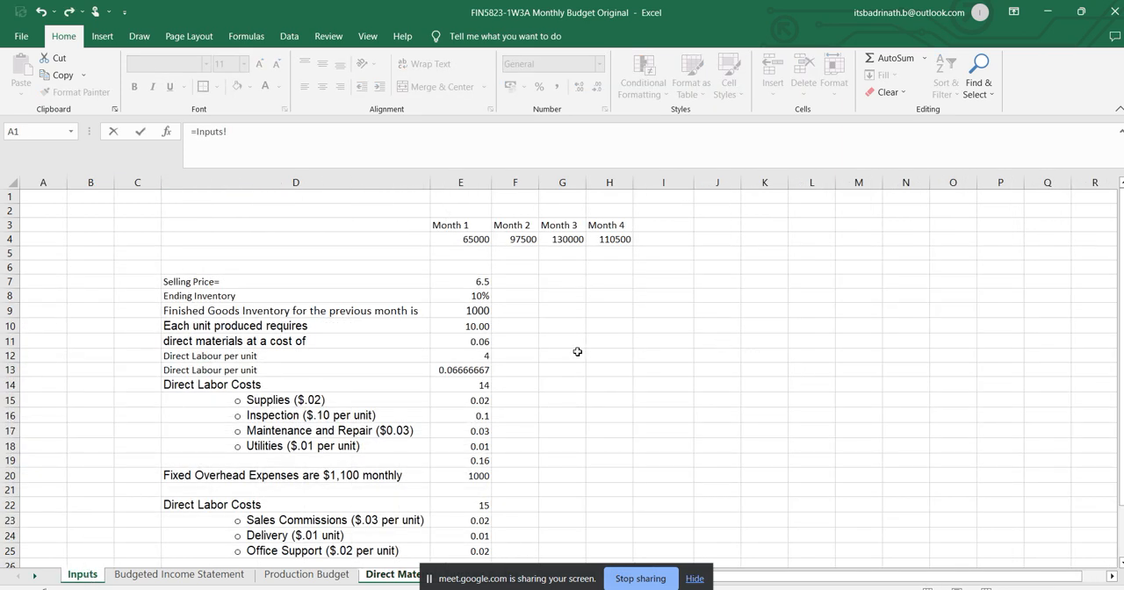
{"action": "left_click", "coordinate": [481, 341]}
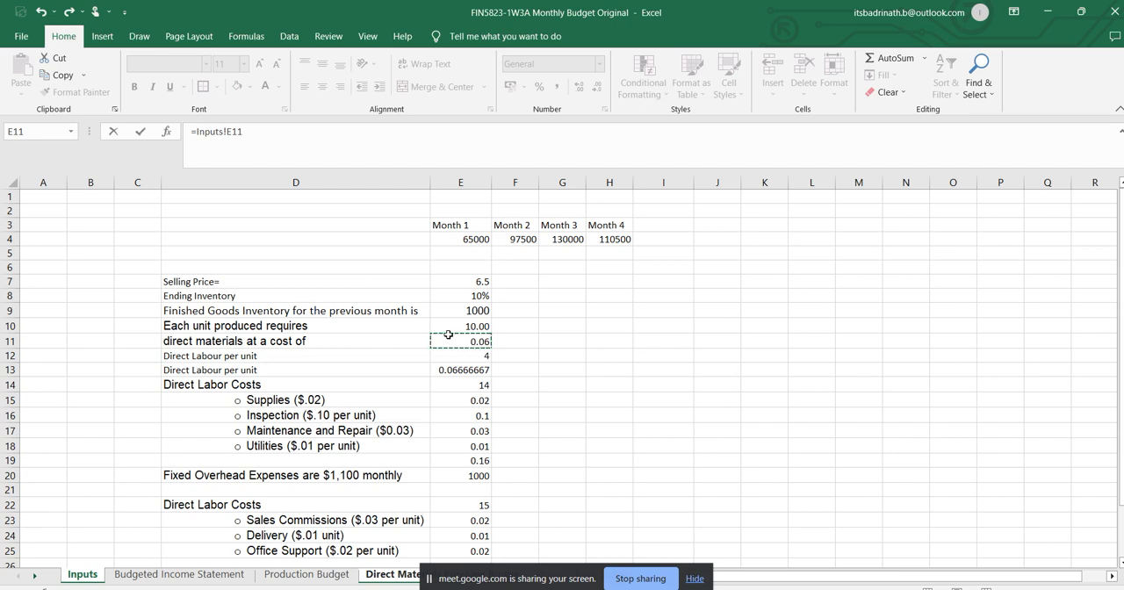
{"action": "key", "text": "Return"}
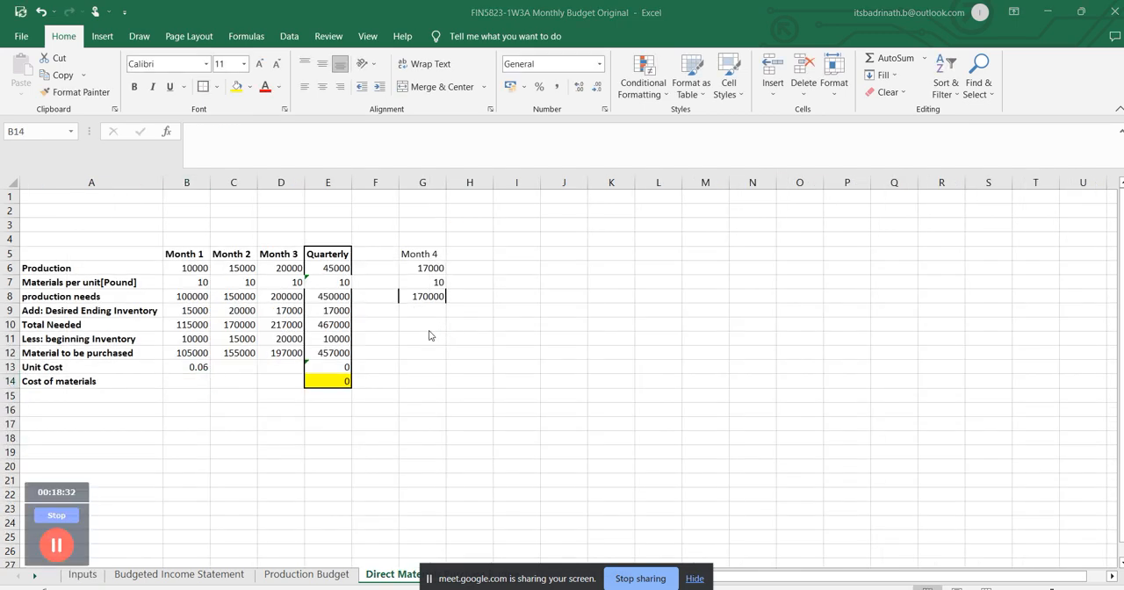
Switch to the FIN-5823 assignment document in Word and look up the direct materials cost per pound.
{"action": "key", "text": "alt+Tab"}
{"action": "scroll", "coordinate": [539, 356], "scroll_direction": "down", "scroll_amount": 2}
{"action": "scroll", "coordinate": [539, 356], "scroll_direction": "down", "scroll_amount": 1}
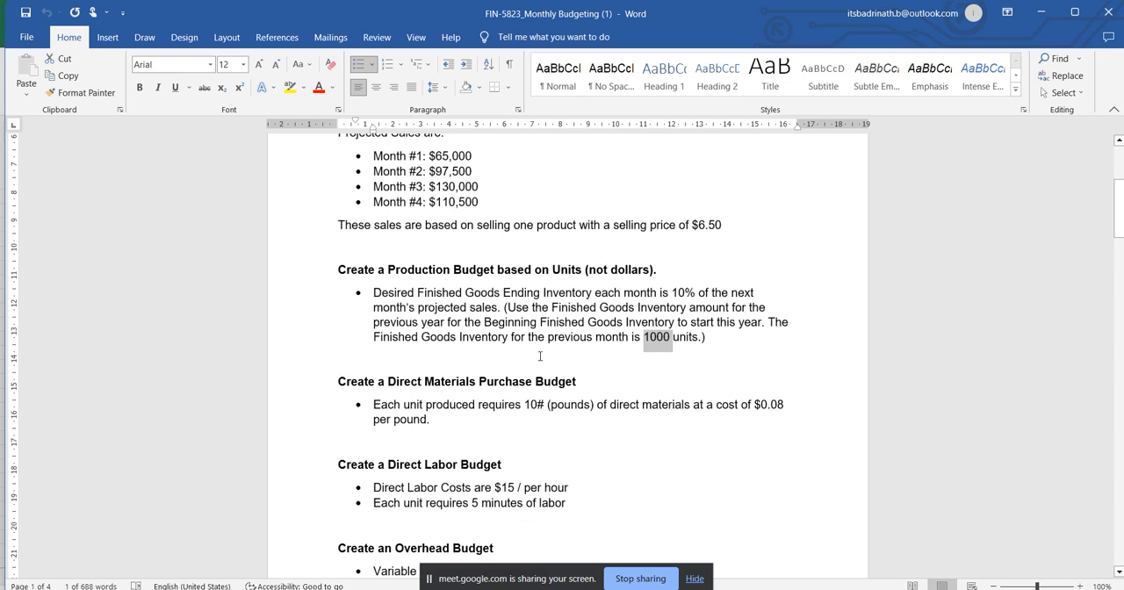
{"action": "left_click_drag", "start_coordinate": [789, 403], "coordinate": [760, 405]}
{"action": "left_click", "coordinate": [761, 418]}
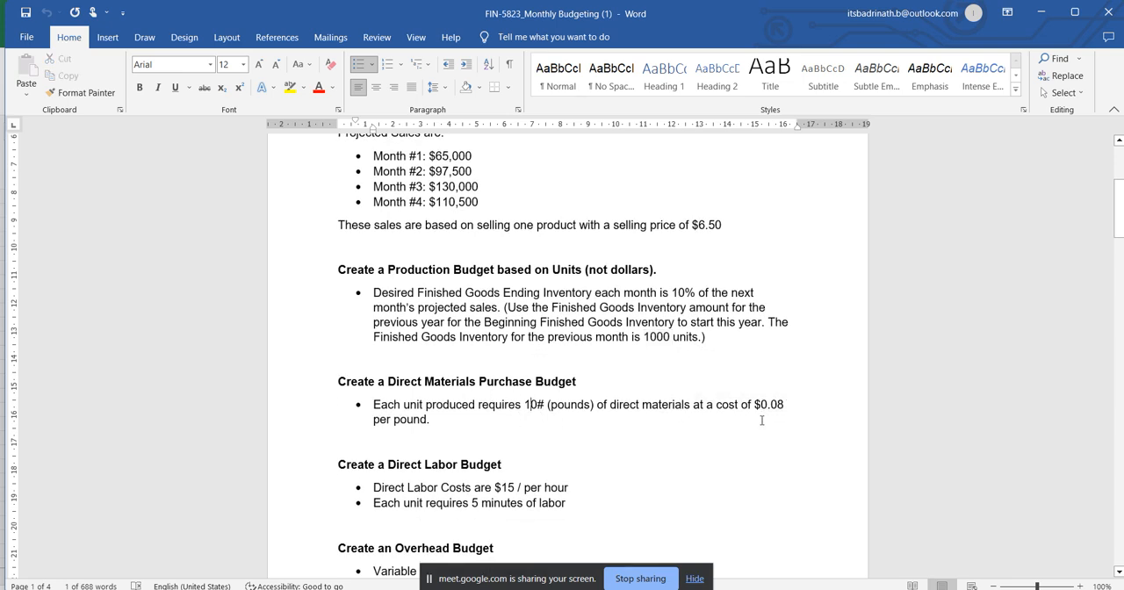
Back in Excel, set the direct materials cost in E11 of the Inputs sheet to 0.08 and return to the direct materials budget sheet.
{"action": "key", "text": "alt+Tab"}
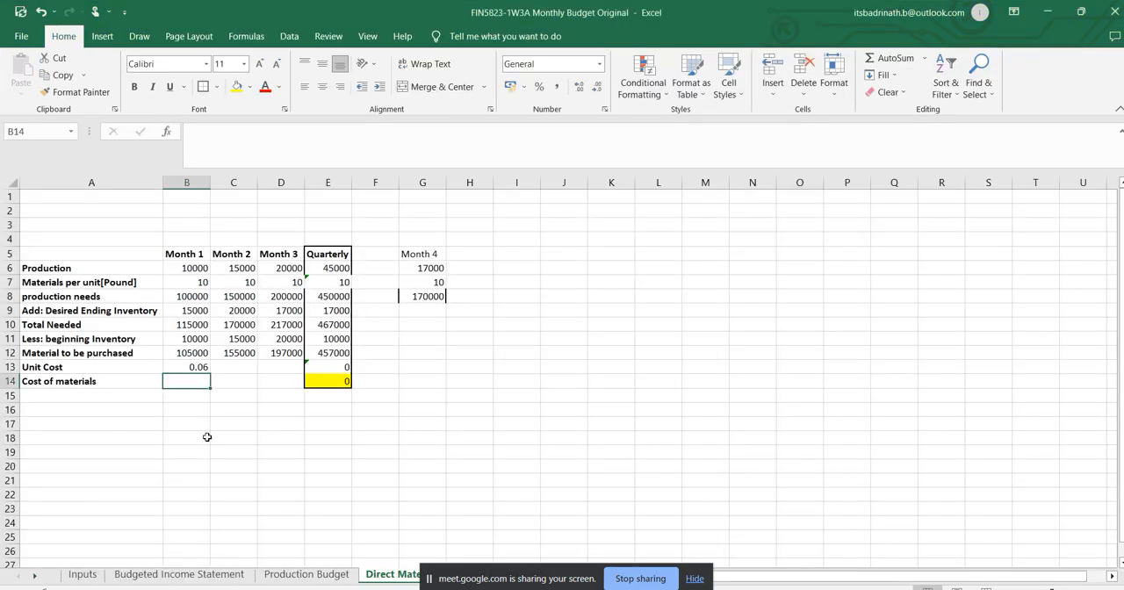
{"action": "left_click", "coordinate": [86, 576]}
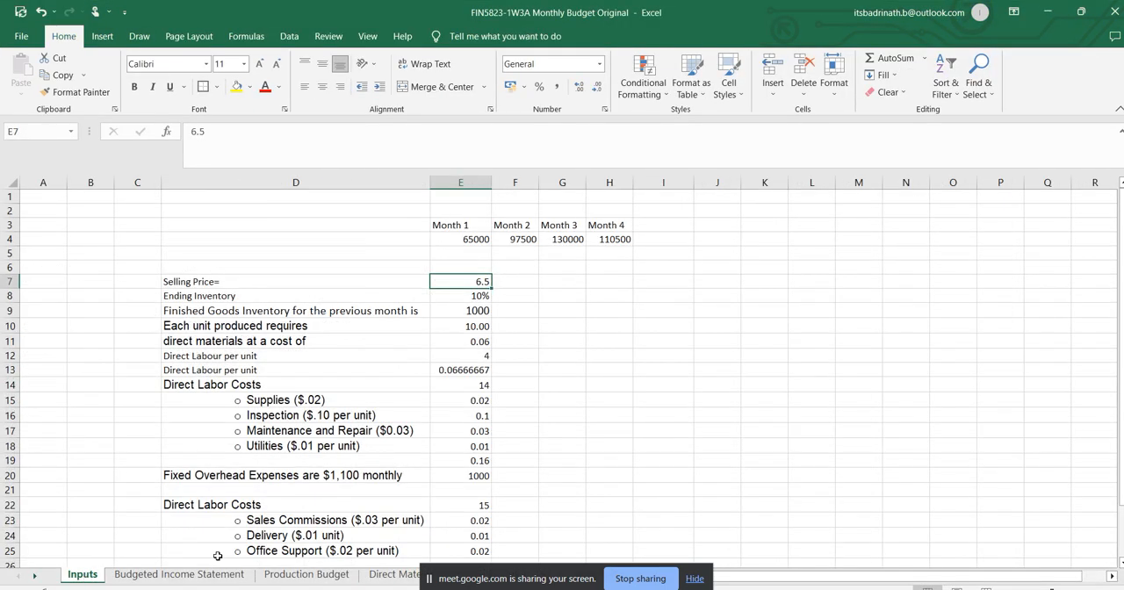
{"action": "left_click", "coordinate": [480, 342]}
{"action": "left_click", "coordinate": [229, 133]}
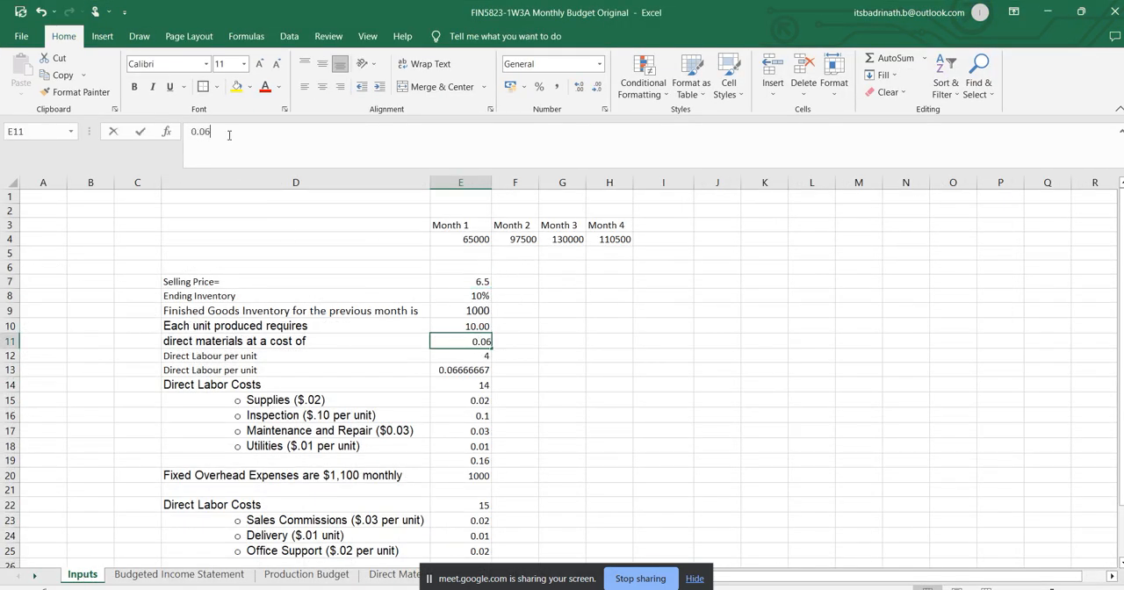
{"action": "key", "text": "BackSpace"}
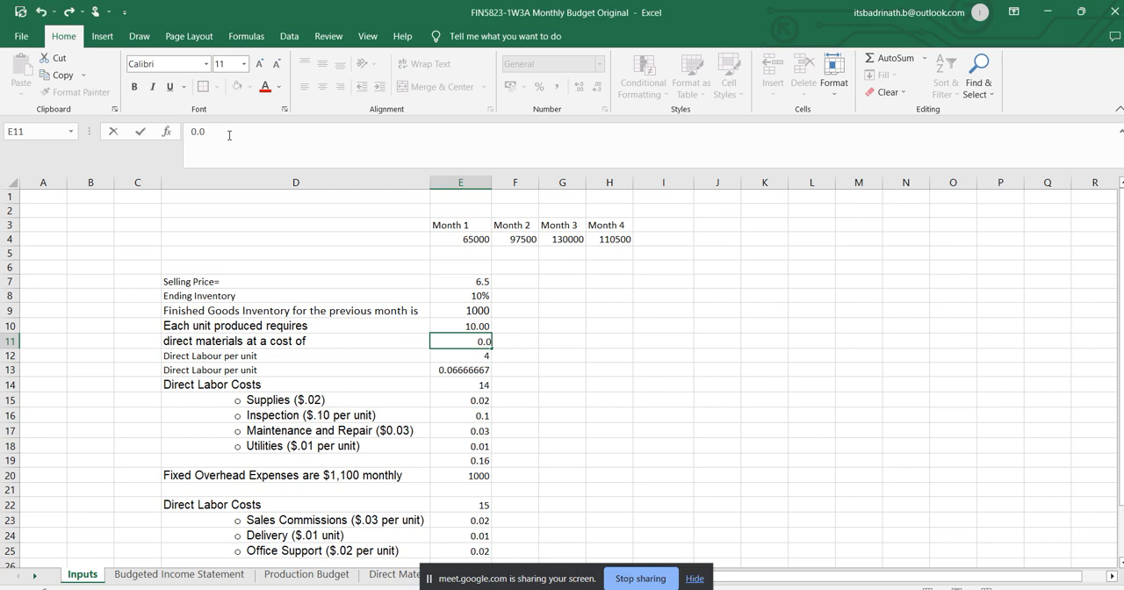
{"action": "type", "text": "8"}
{"action": "key", "text": "Return"}
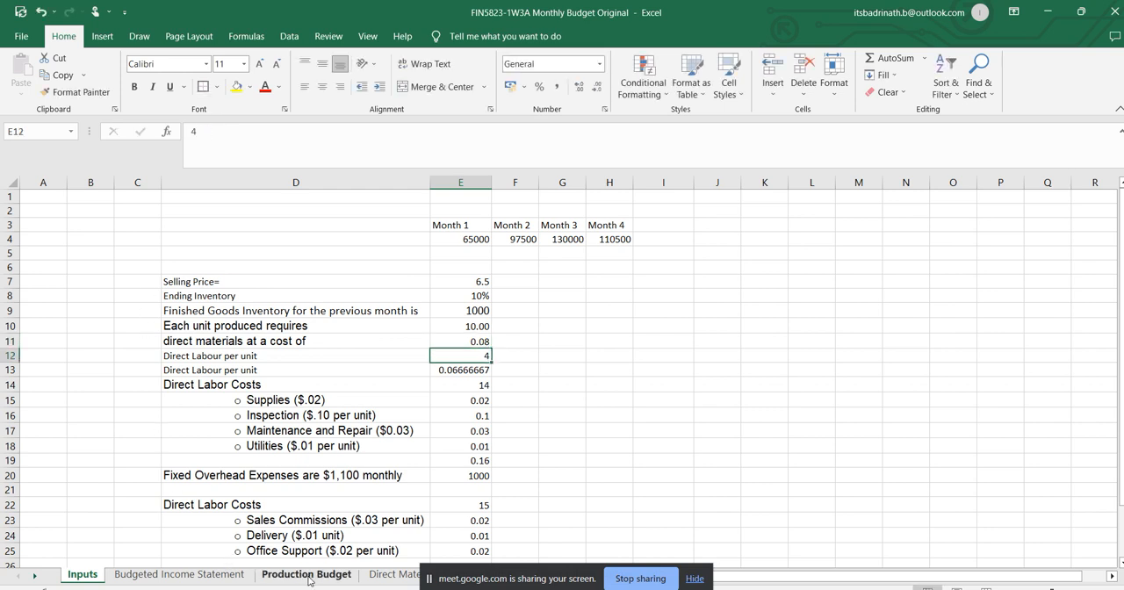
{"action": "left_click", "coordinate": [386, 574]}
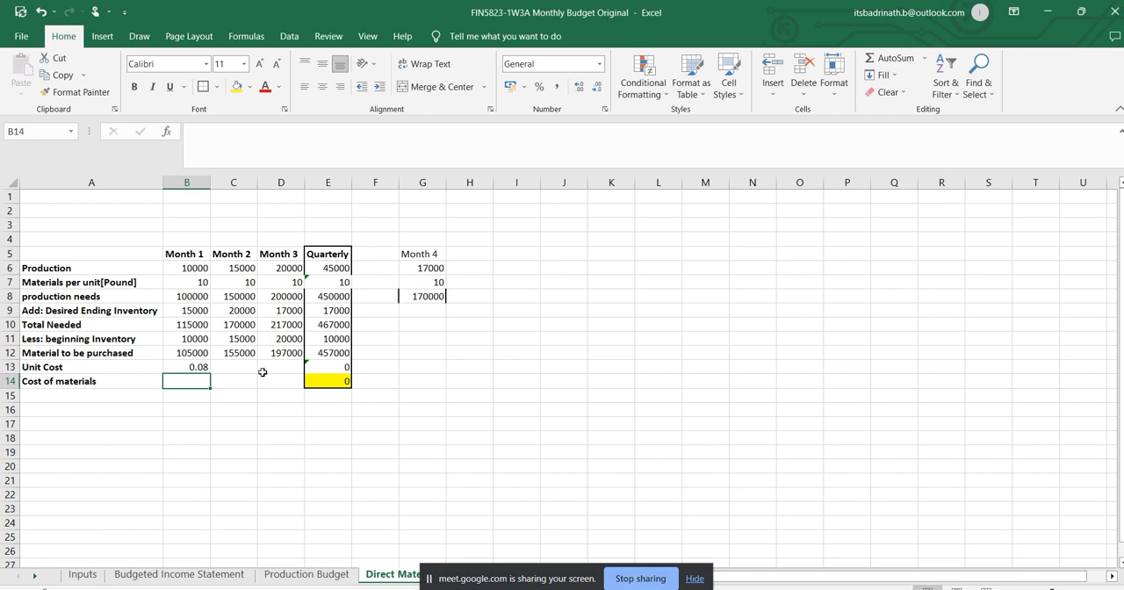
Make the Month 1 unit cost reference in B13 absolute as =Inputs!$E$11 and copy it across to Month 3 in D13.
{"action": "left_click", "coordinate": [176, 367]}
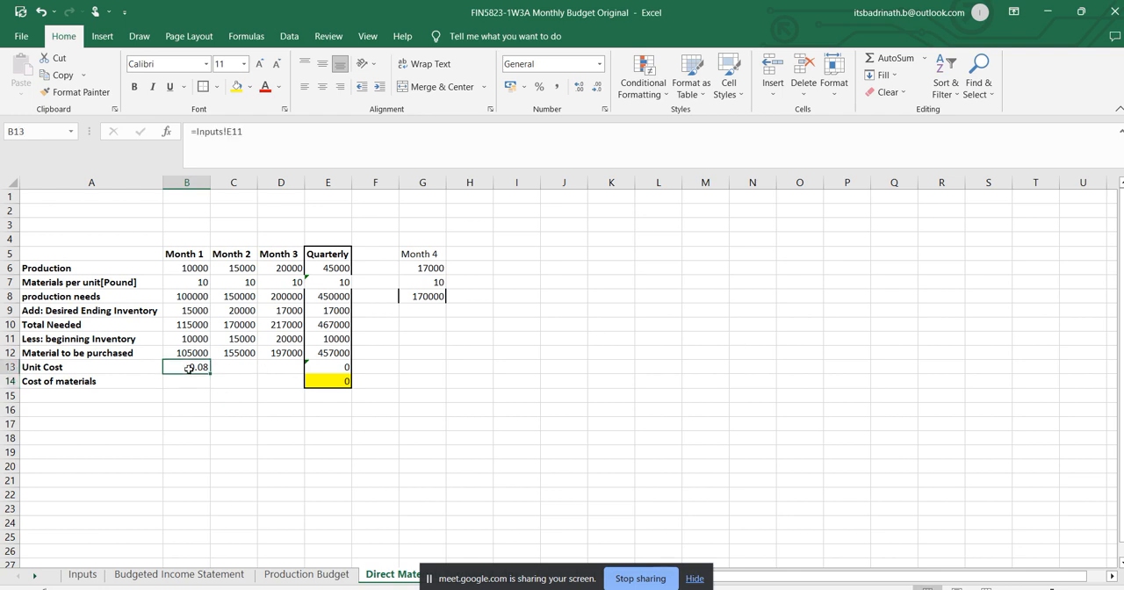
{"action": "left_click", "coordinate": [227, 133]}
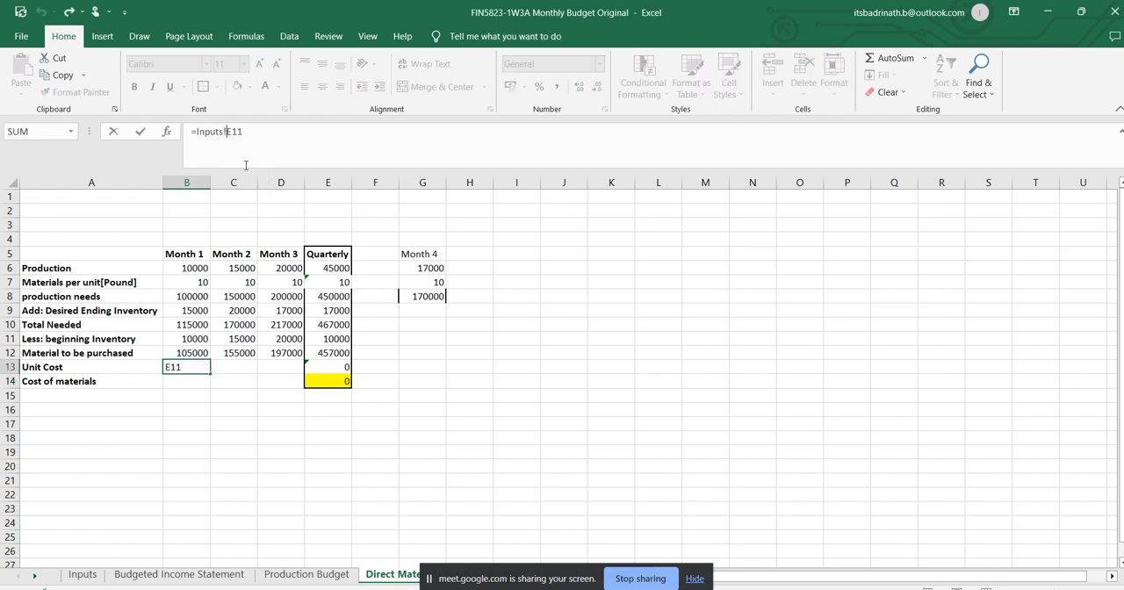
{"action": "type", "text": "$E$"}
{"action": "key", "text": "Return"}
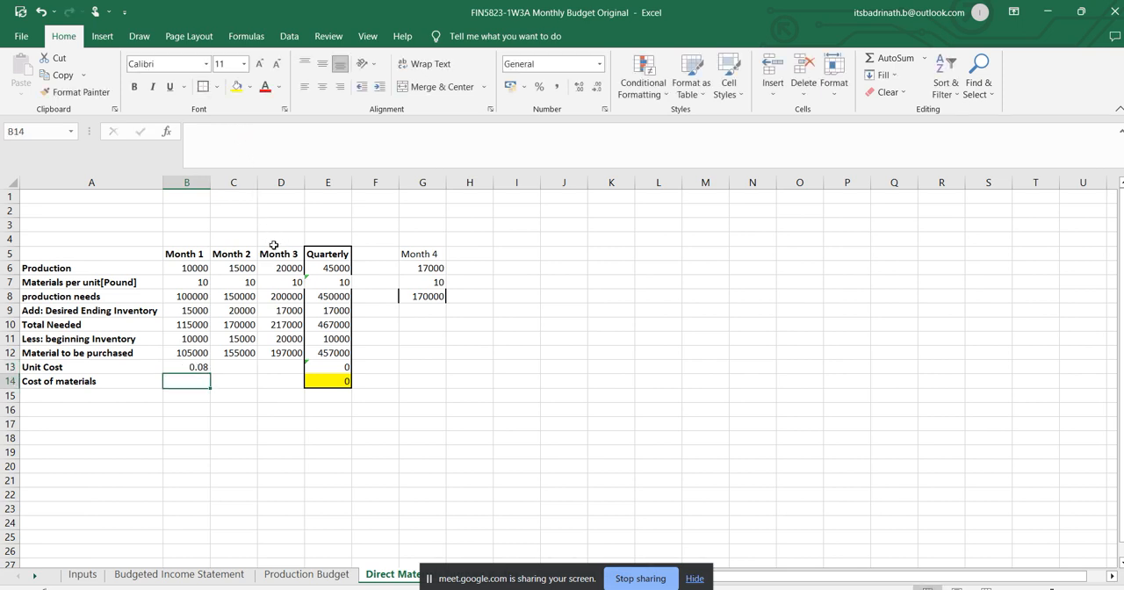
{"action": "left_click", "coordinate": [194, 366]}
{"action": "left_click_drag", "start_coordinate": [210, 374], "coordinate": [295, 369]}
{"action": "left_click", "coordinate": [295, 369]}
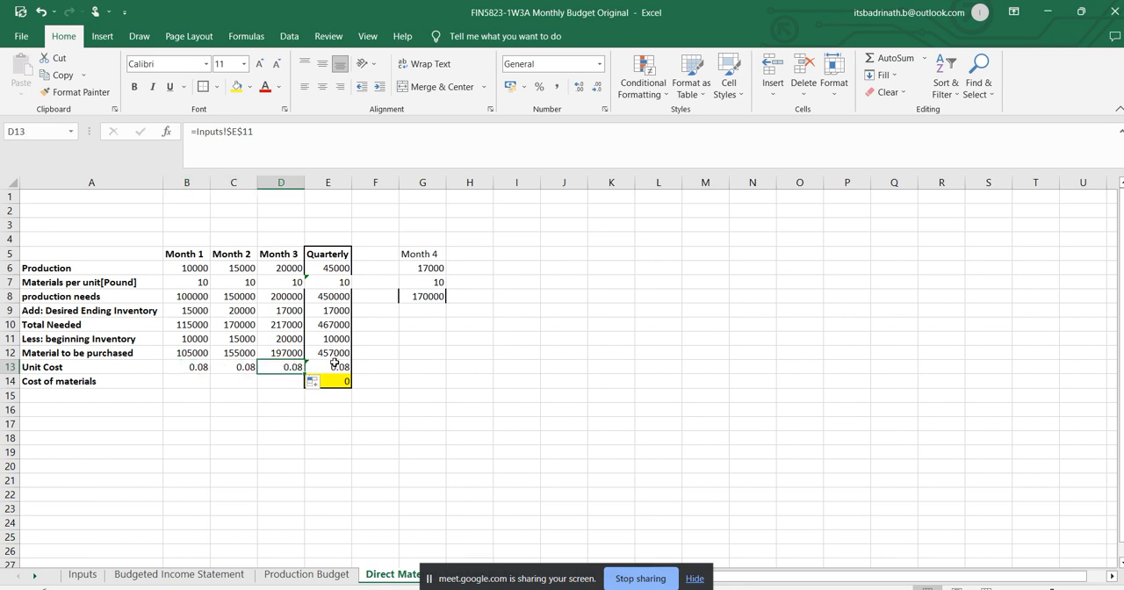
Link the Quarterly unit cost in E13 to the Month 3 unit cost with =D13.
{"action": "left_click", "coordinate": [334, 366]}
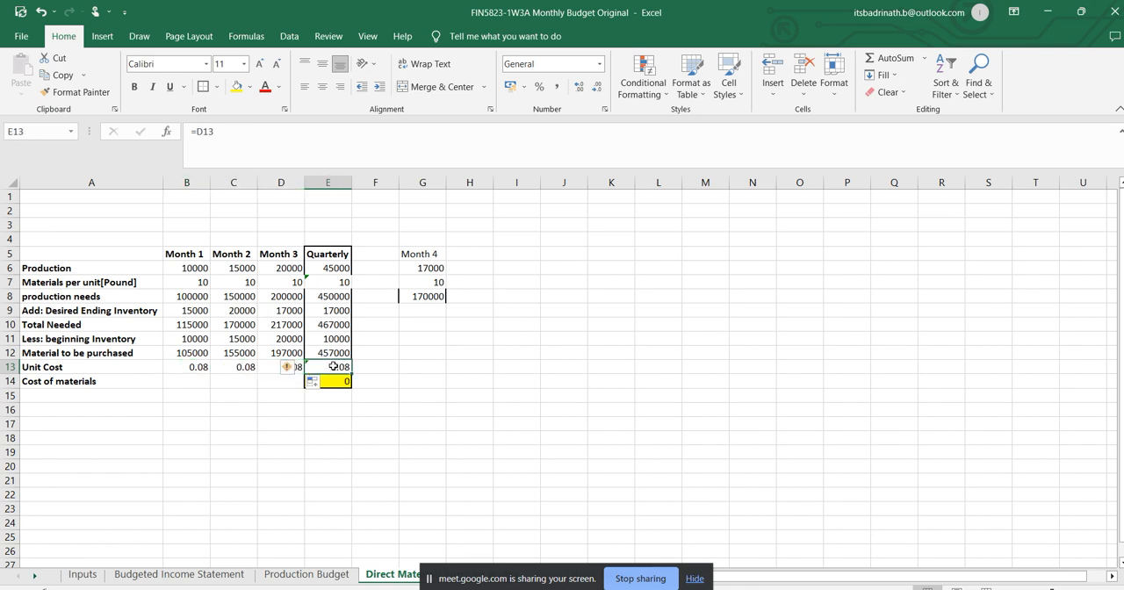
{"action": "left_click", "coordinate": [429, 369]}
{"action": "left_click", "coordinate": [346, 366]}
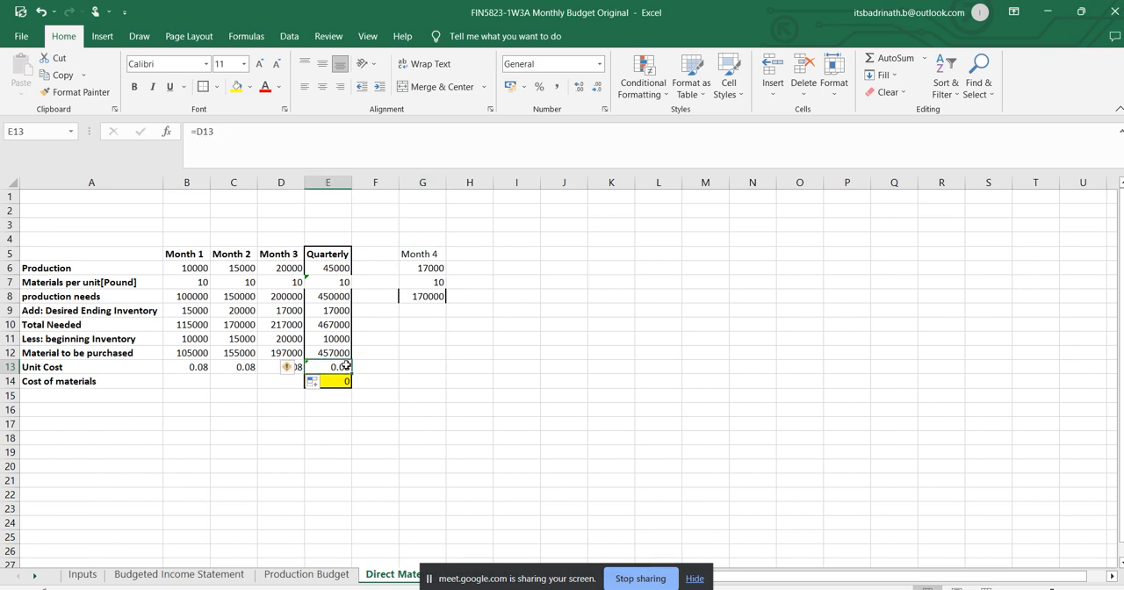
{"action": "type", "text": "="}
{"action": "left_click", "coordinate": [298, 368]}
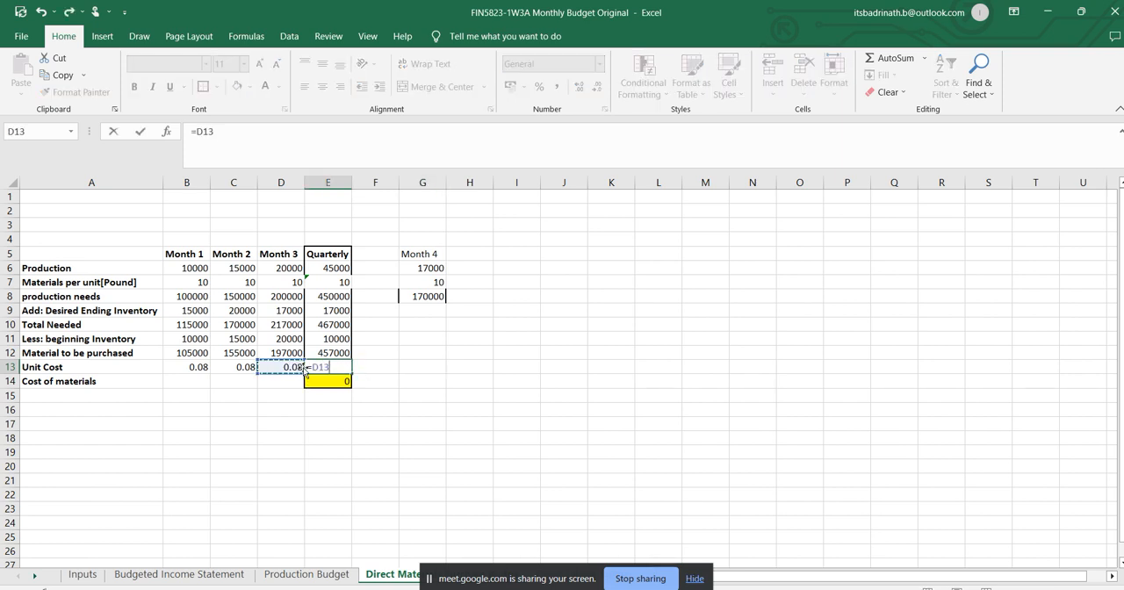
{"action": "key", "text": "Return"}
Calculate the Month 1 cost of materials in B14 with =B12*B13 and copy the formula across to Month 3 in D14.
{"action": "left_click", "coordinate": [190, 387]}
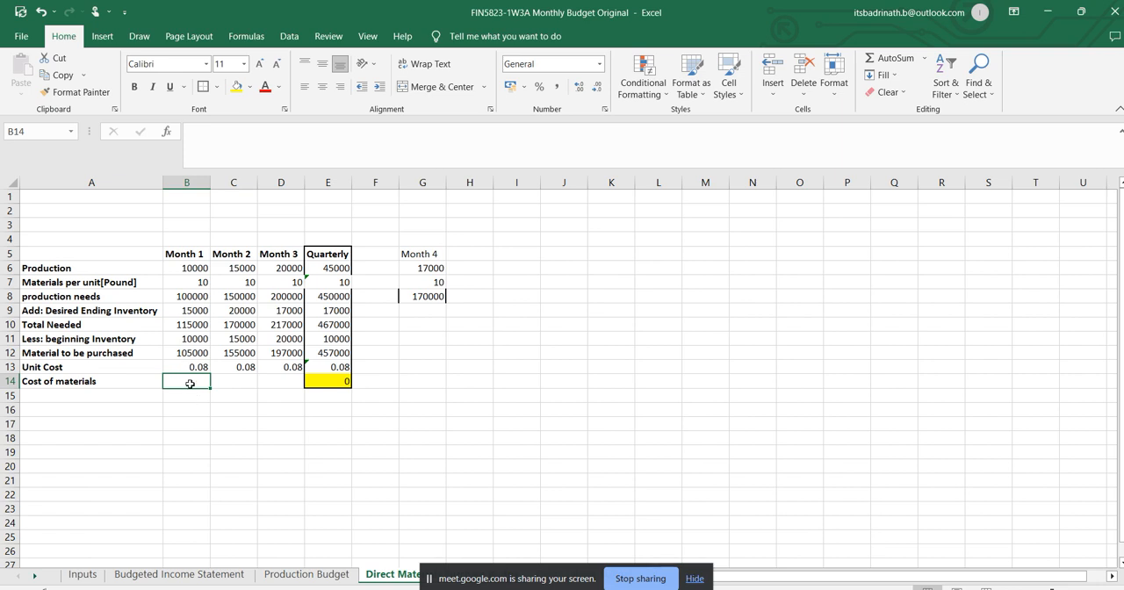
{"action": "type", "text": "="}
{"action": "left_click", "coordinate": [191, 352]}
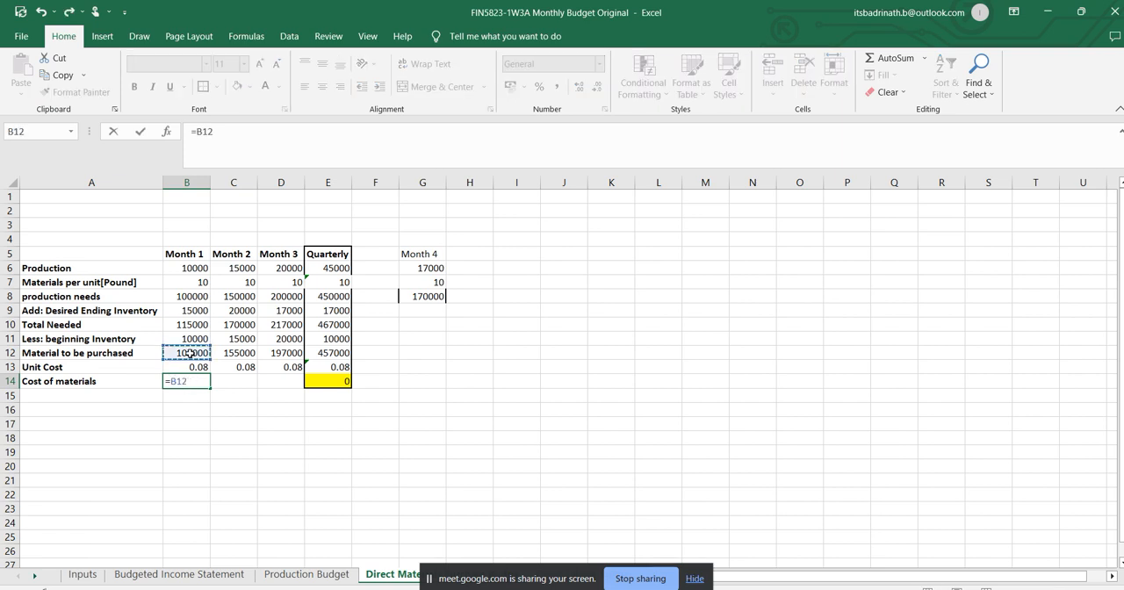
{"action": "type", "text": "*"}
{"action": "left_click", "coordinate": [192, 367]}
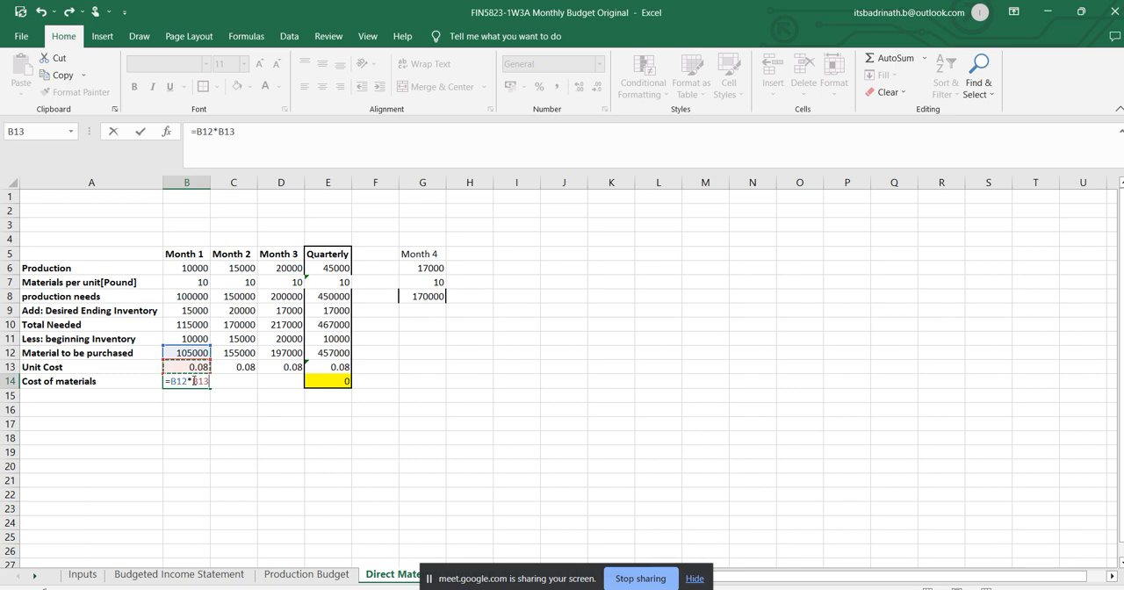
{"action": "key", "text": "Return"}
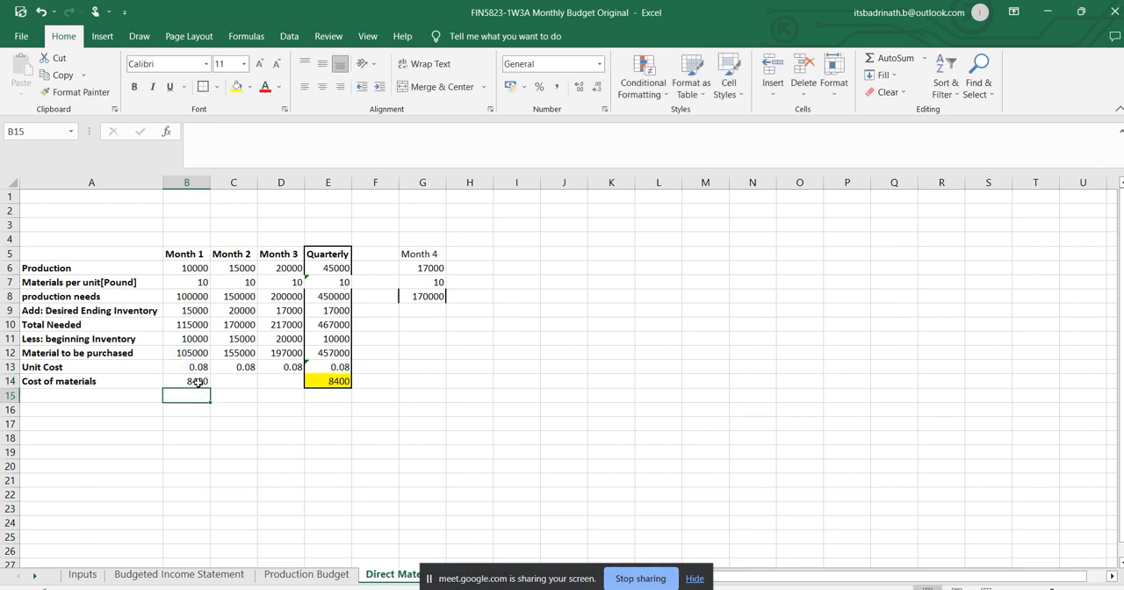
{"action": "left_click", "coordinate": [199, 383]}
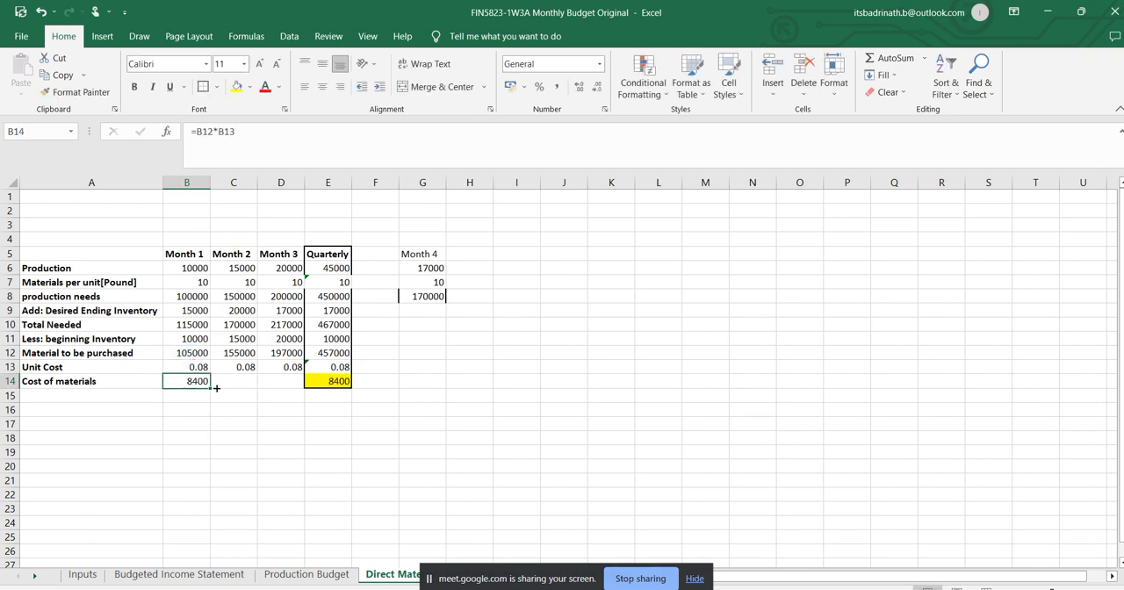
{"action": "left_click_drag", "start_coordinate": [216, 388], "coordinate": [292, 384]}
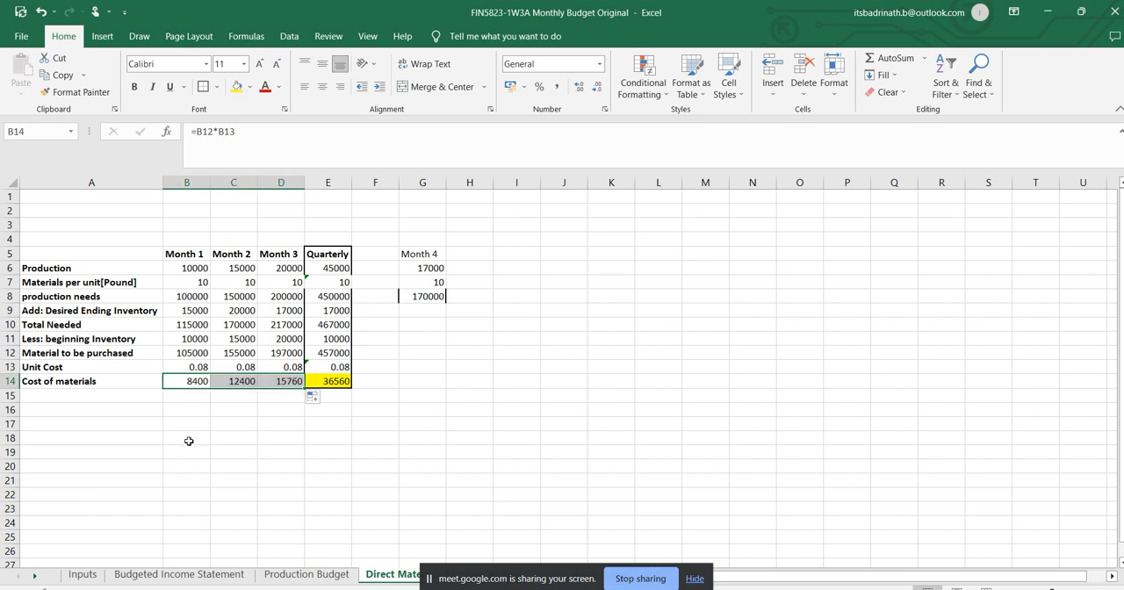
Check the Quarterly cost of materials formula in E14 and the Quarterly required production formula in E8 of the Production Budget sheet.
{"action": "left_click", "coordinate": [339, 380]}
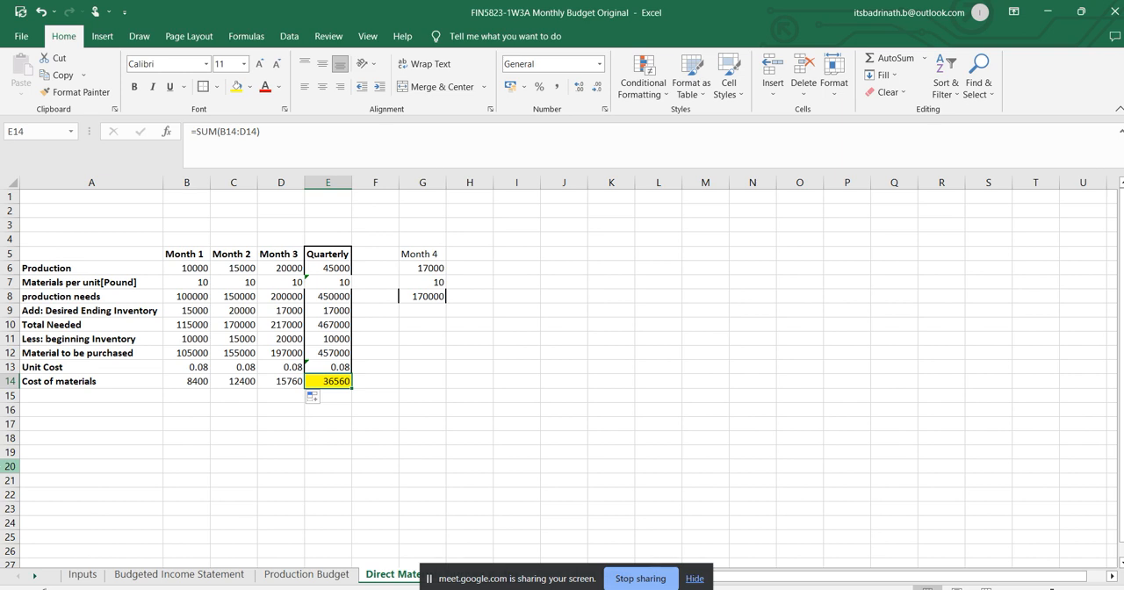
{"action": "left_click", "coordinate": [294, 575]}
{"action": "left_click", "coordinate": [332, 298]}
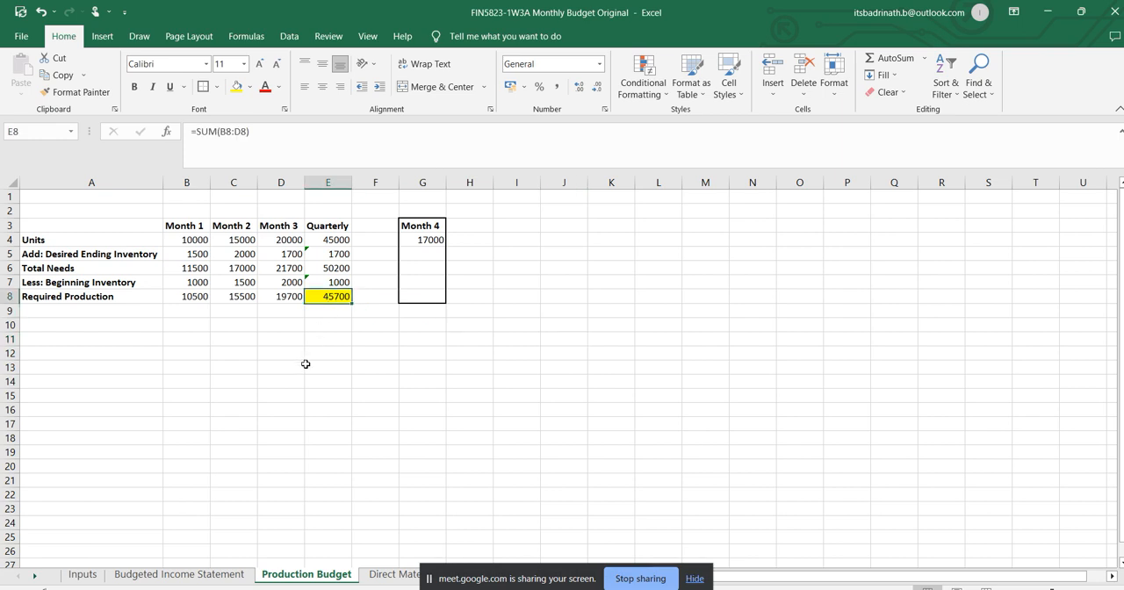
{"action": "left_click", "coordinate": [390, 574]}
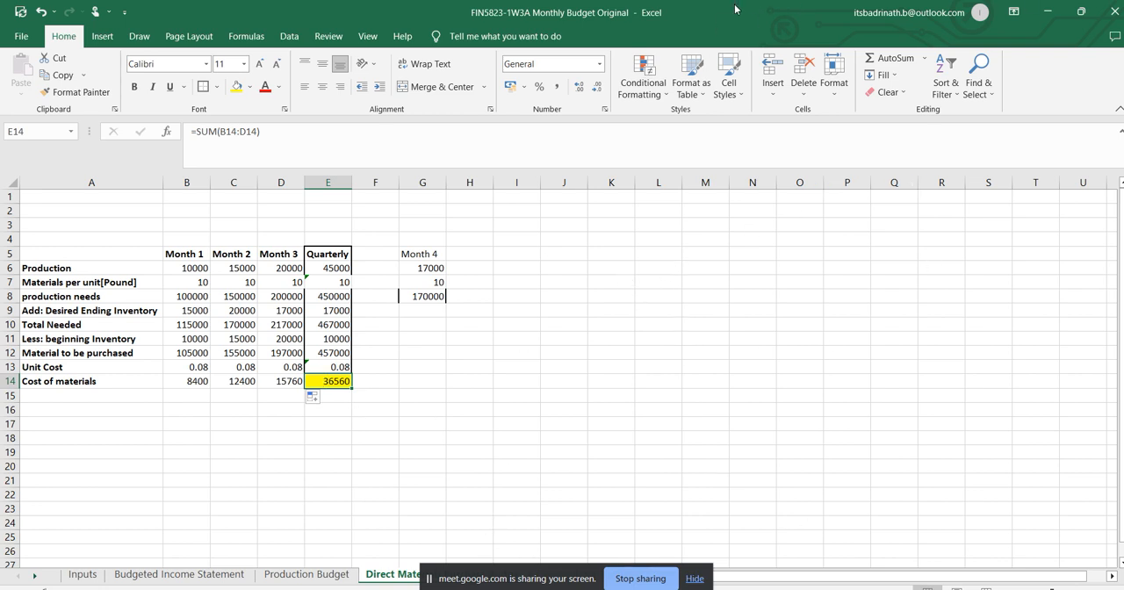
Open the Direct Labour Budget sheet in the maximized workbook window.
{"action": "left_click_drag", "start_coordinate": [736, 9], "coordinate": [618, 68]}
{"action": "left_click", "coordinate": [550, 456]}
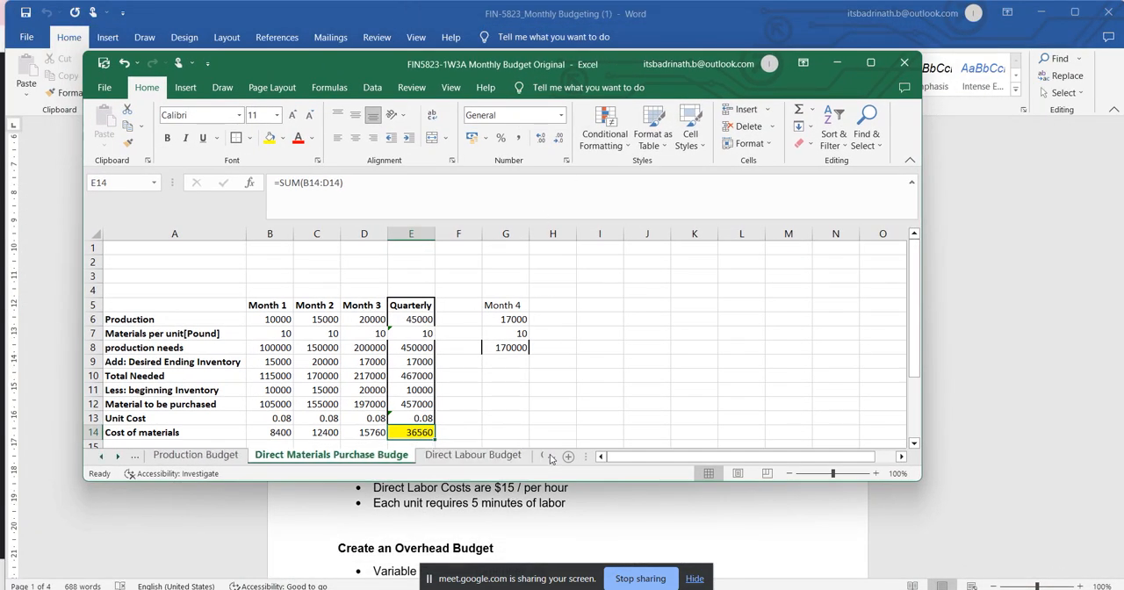
{"action": "left_click", "coordinate": [487, 457]}
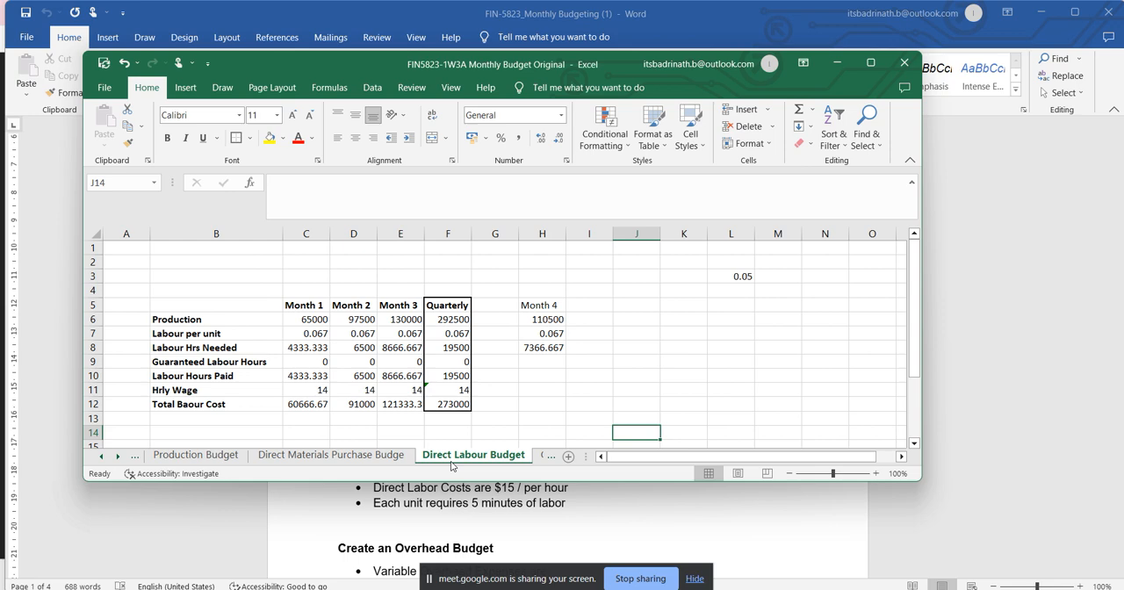
{"action": "left_click", "coordinate": [871, 63]}
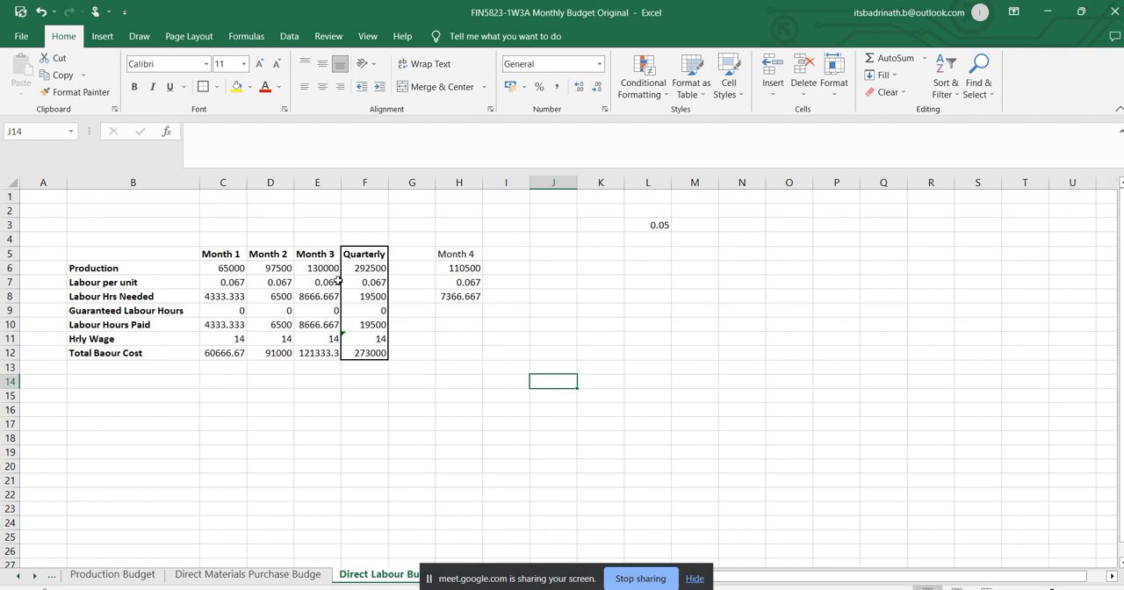
Link the labour budget's Month 1 production in C6 to ='Direct Materials Purchase Budge'!B6 and copy it across to Month 3 in E6.
{"action": "left_click", "coordinate": [225, 265]}
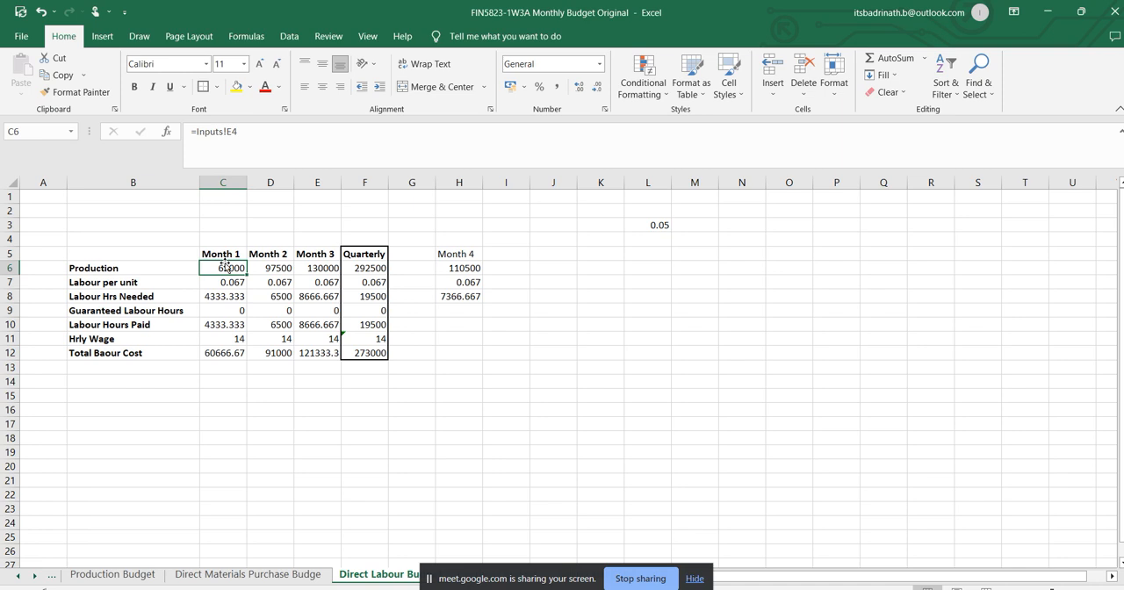
{"action": "left_click", "coordinate": [229, 254]}
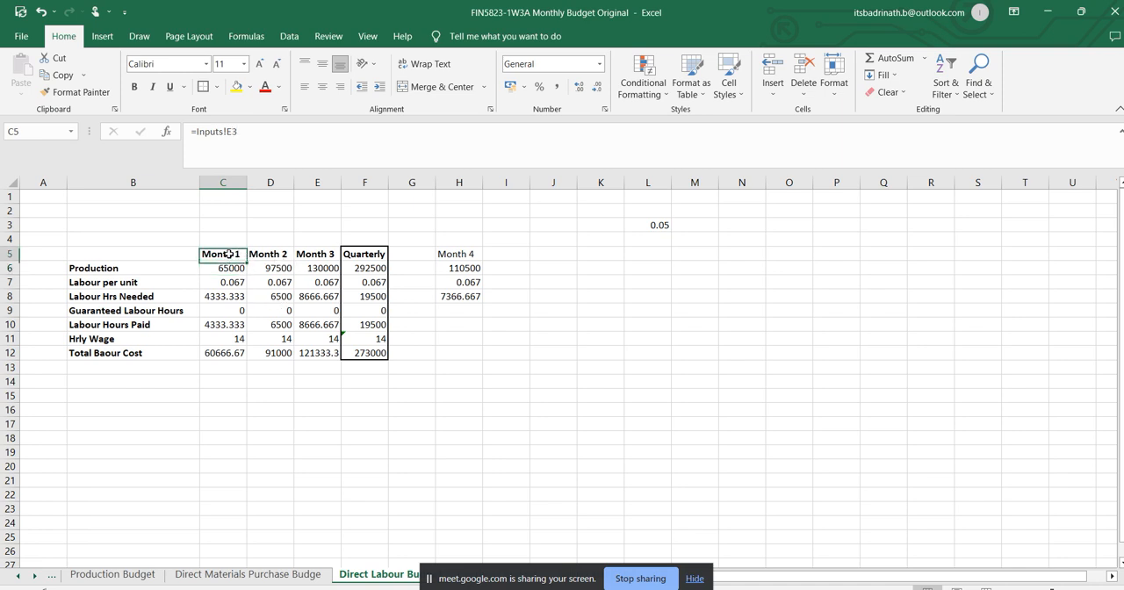
{"action": "left_click_drag", "start_coordinate": [230, 254], "coordinate": [349, 256]}
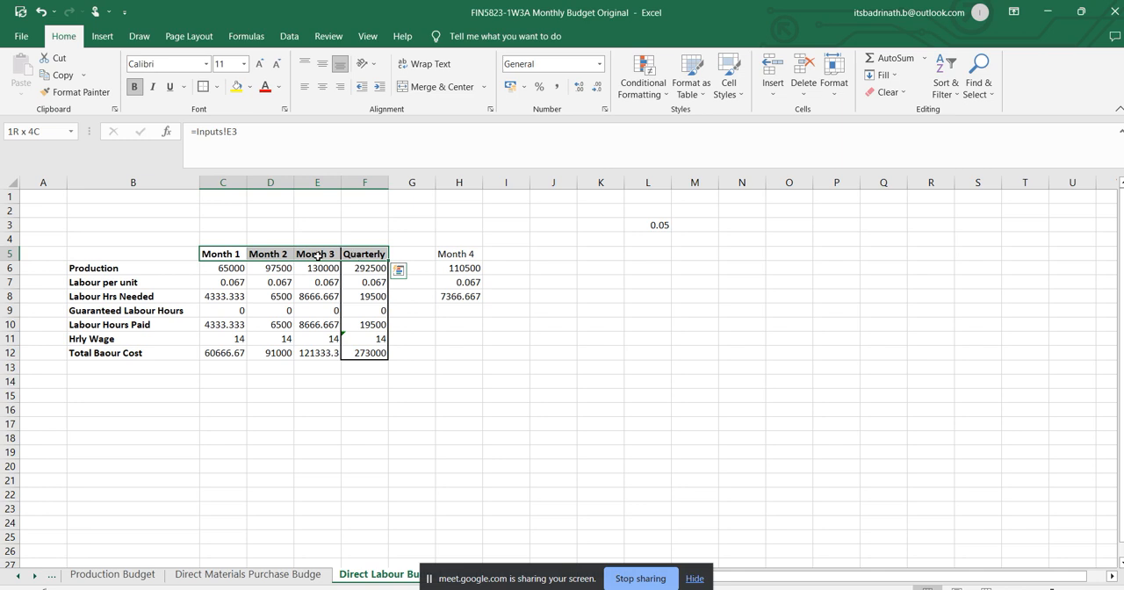
{"action": "left_click", "coordinate": [233, 268]}
{"action": "type", "text": "="}
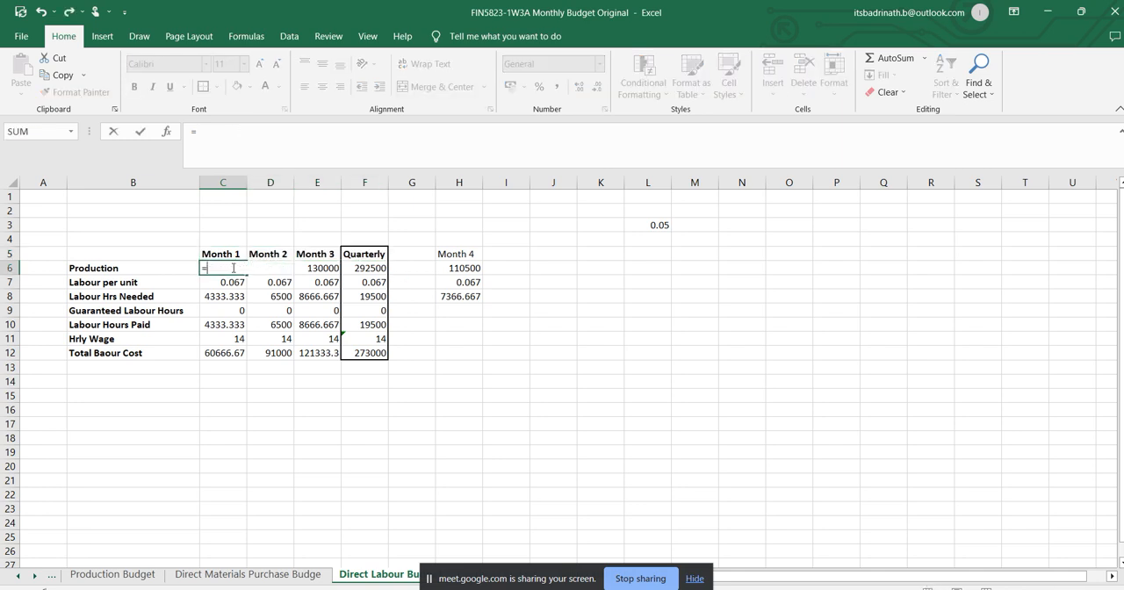
{"action": "left_click", "coordinate": [268, 575]}
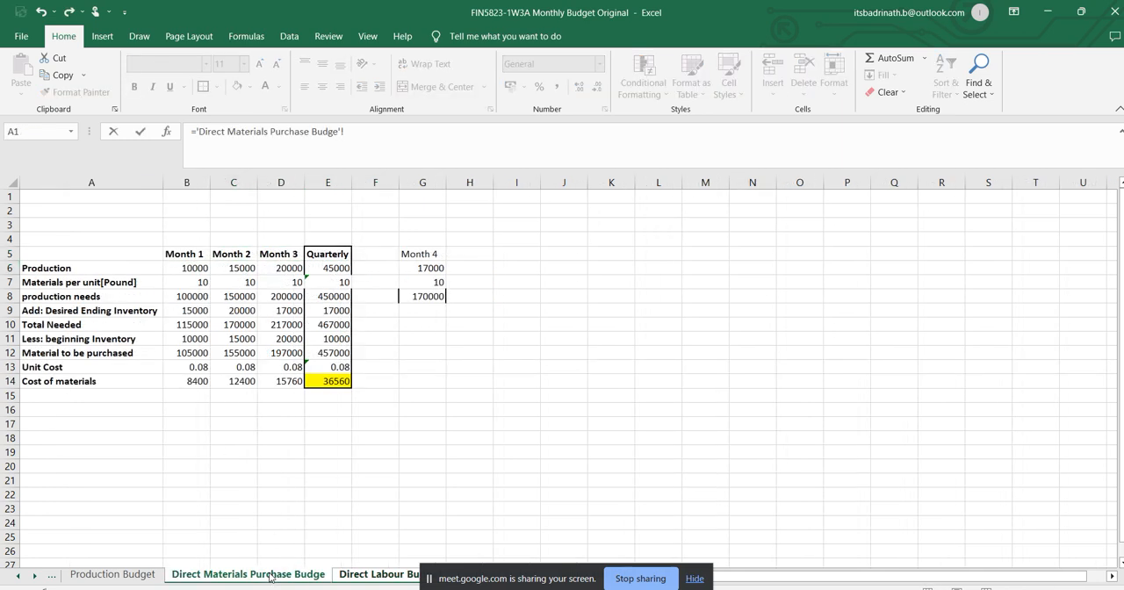
{"action": "left_click", "coordinate": [193, 268]}
{"action": "key", "text": "Return"}
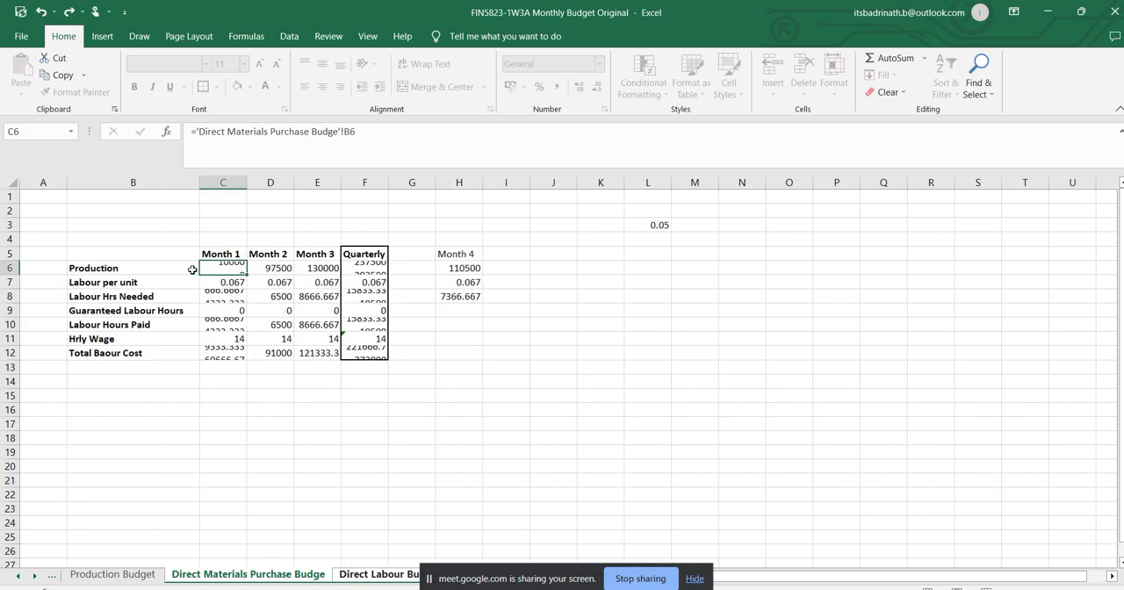
{"action": "left_click", "coordinate": [225, 270]}
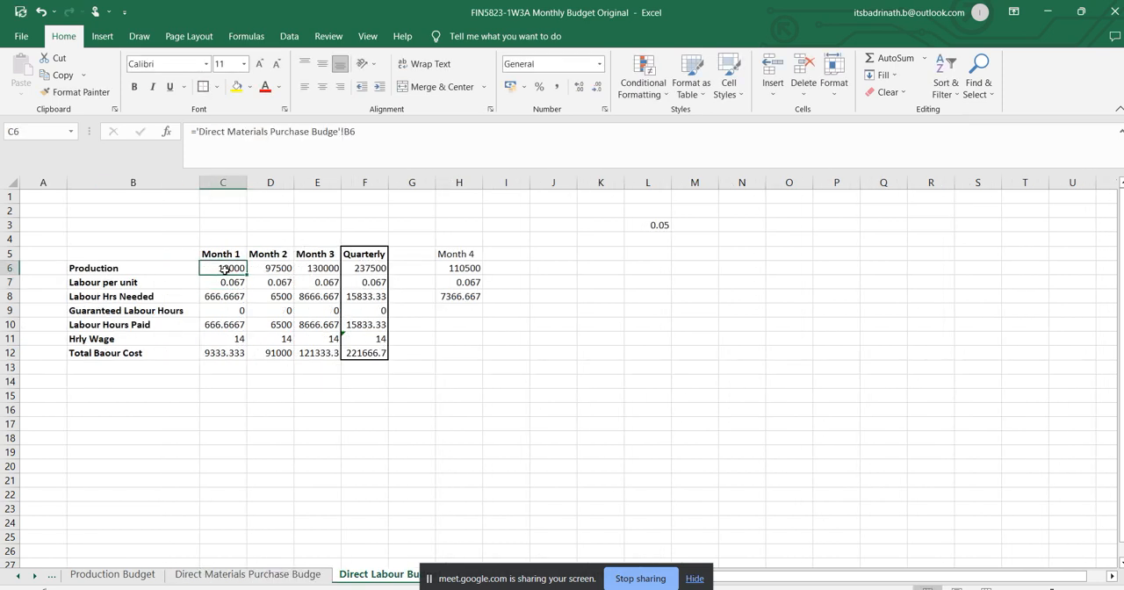
{"action": "left_click_drag", "start_coordinate": [247, 274], "coordinate": [309, 275]}
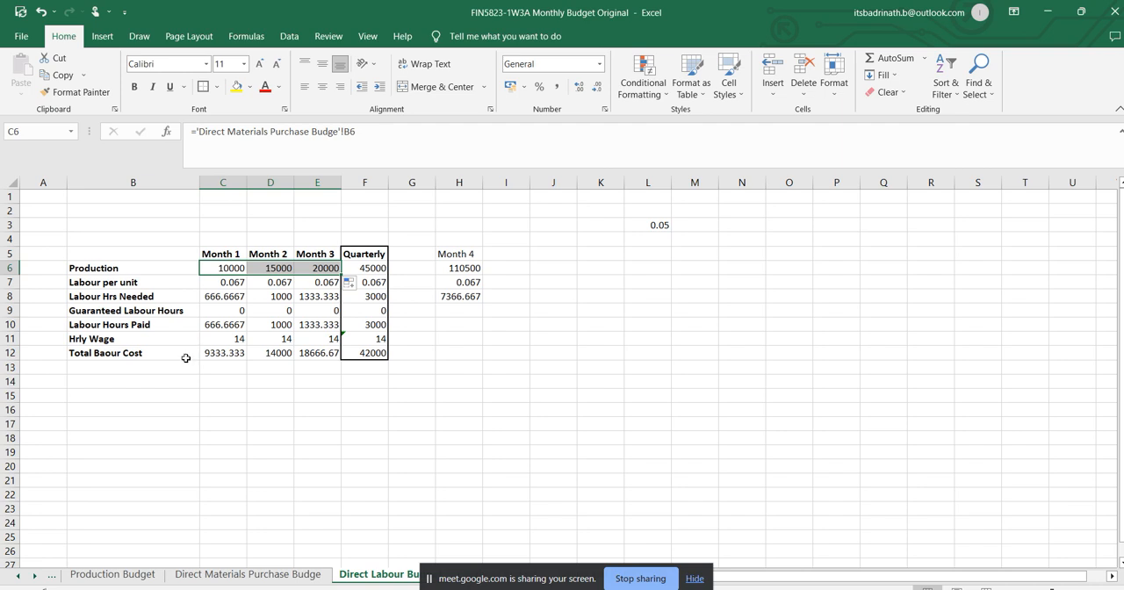
Link the labour budget's Month 4 production in H6 to the direct materials sheet with ='Direct Materials Purchase Budge'!G6.
{"action": "left_click", "coordinate": [462, 268]}
{"action": "type", "text": "="}
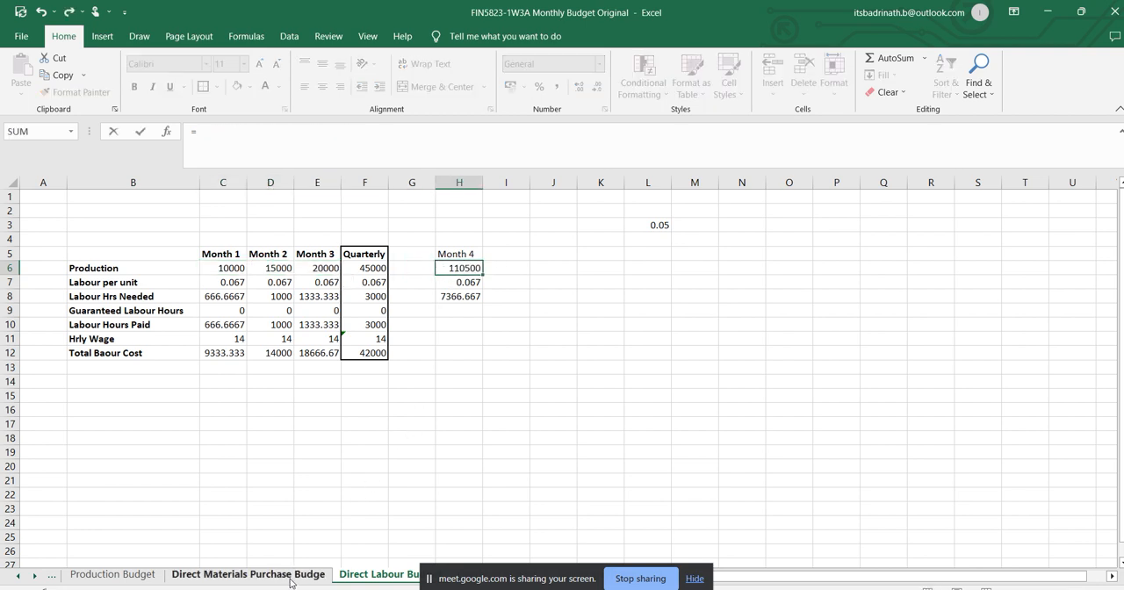
{"action": "left_click", "coordinate": [291, 576]}
{"action": "left_click", "coordinate": [424, 266]}
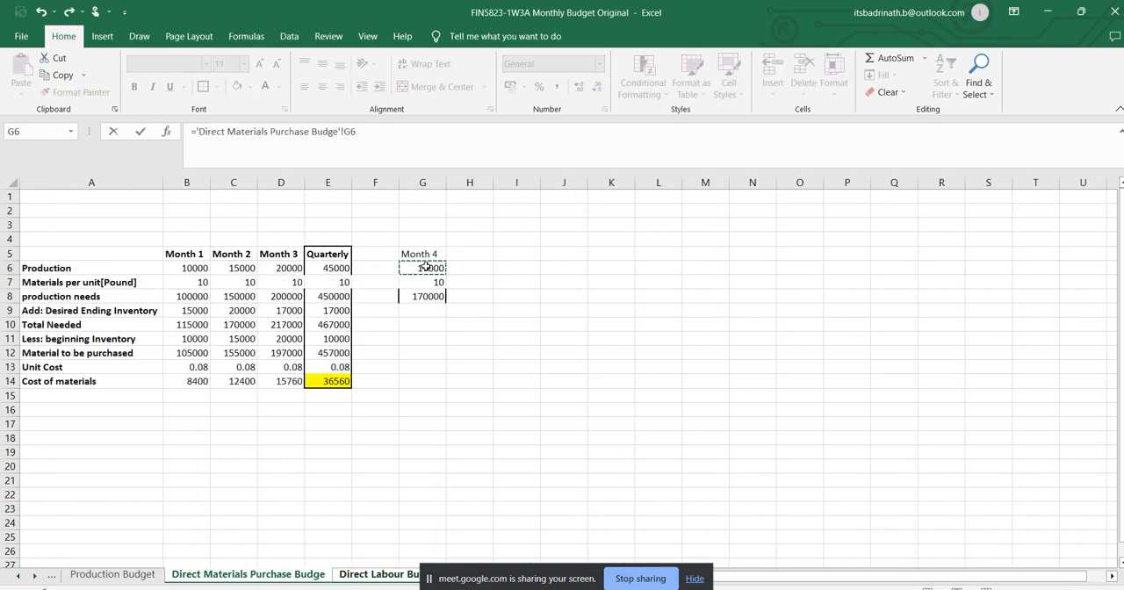
{"action": "key", "text": "Return"}
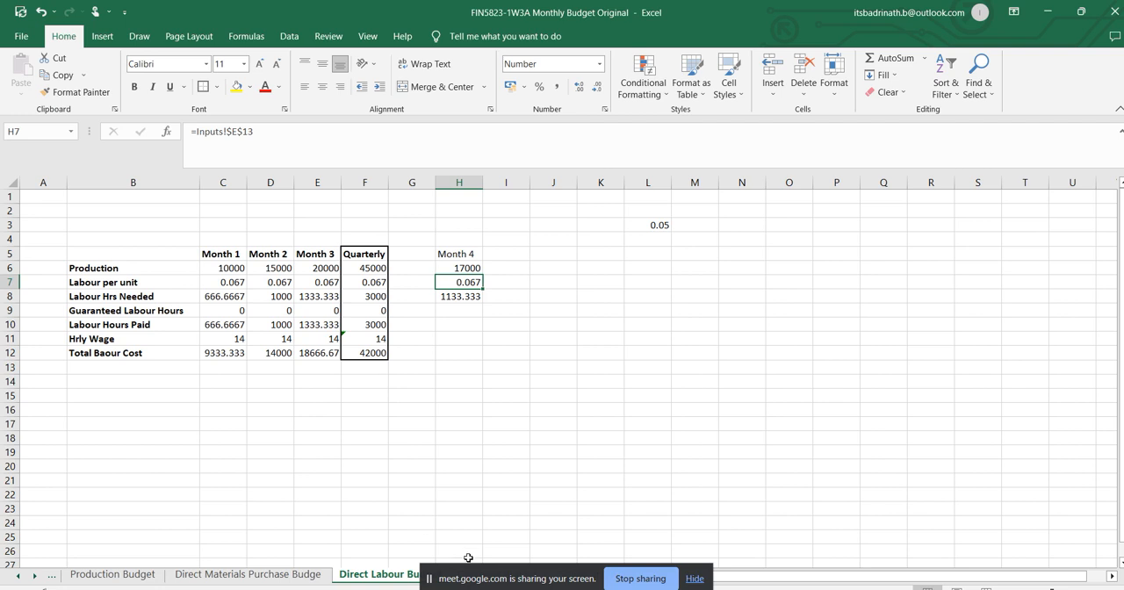
Review the Month 1 formulas for ending inventory, material to be purchased, unit cost and production on the Direct Materials Purchase Budge sheet.
{"action": "left_click", "coordinate": [695, 579]}
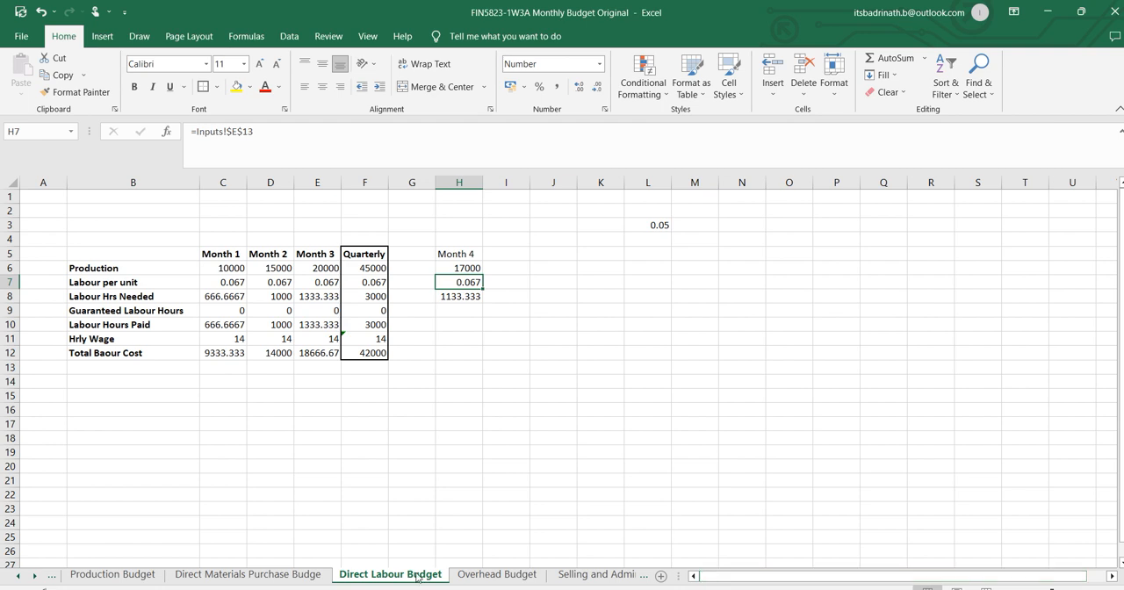
{"action": "left_click", "coordinate": [257, 579]}
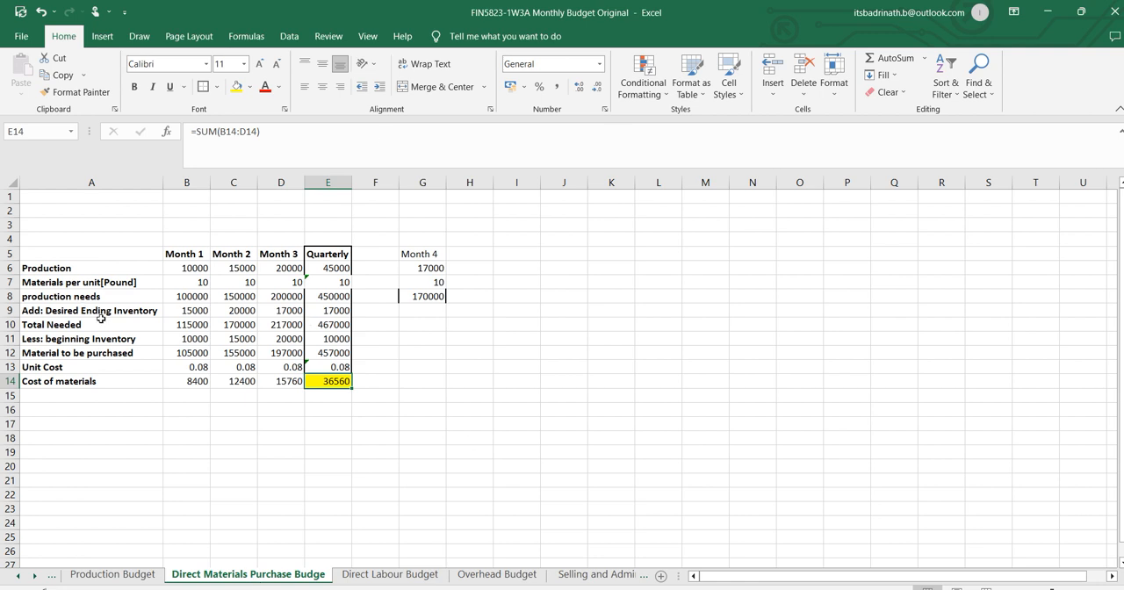
{"action": "left_click", "coordinate": [186, 318]}
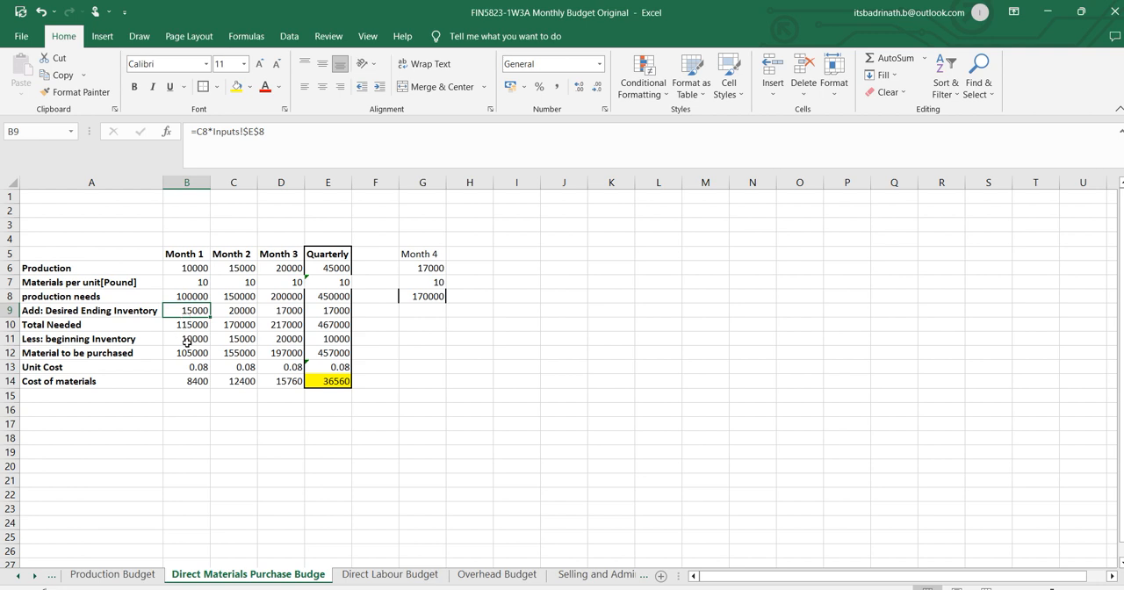
{"action": "left_click", "coordinate": [197, 354]}
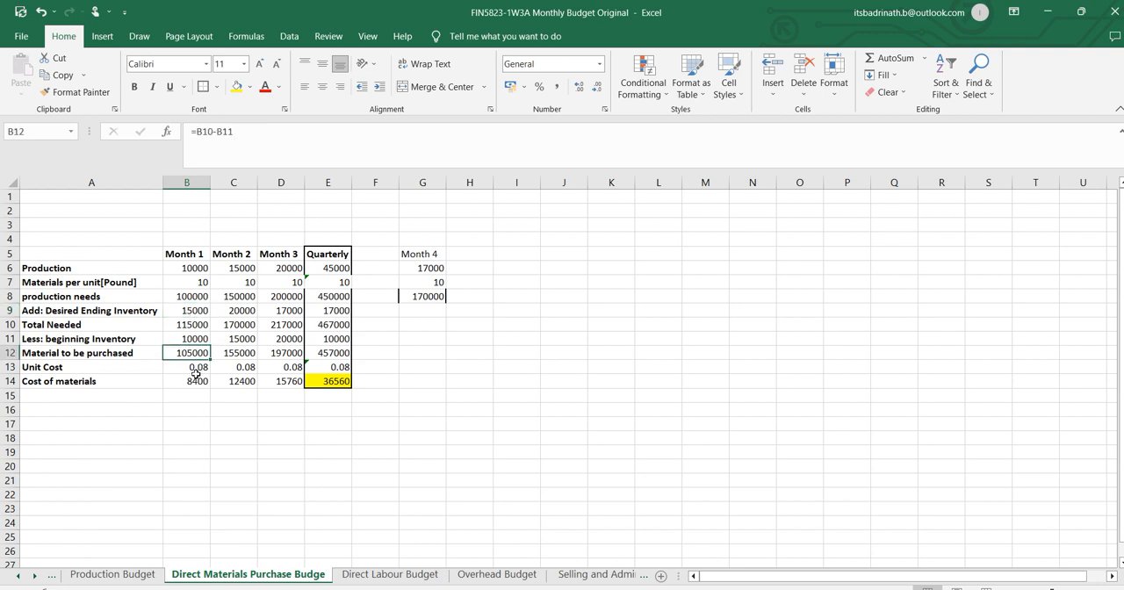
{"action": "left_click", "coordinate": [206, 368]}
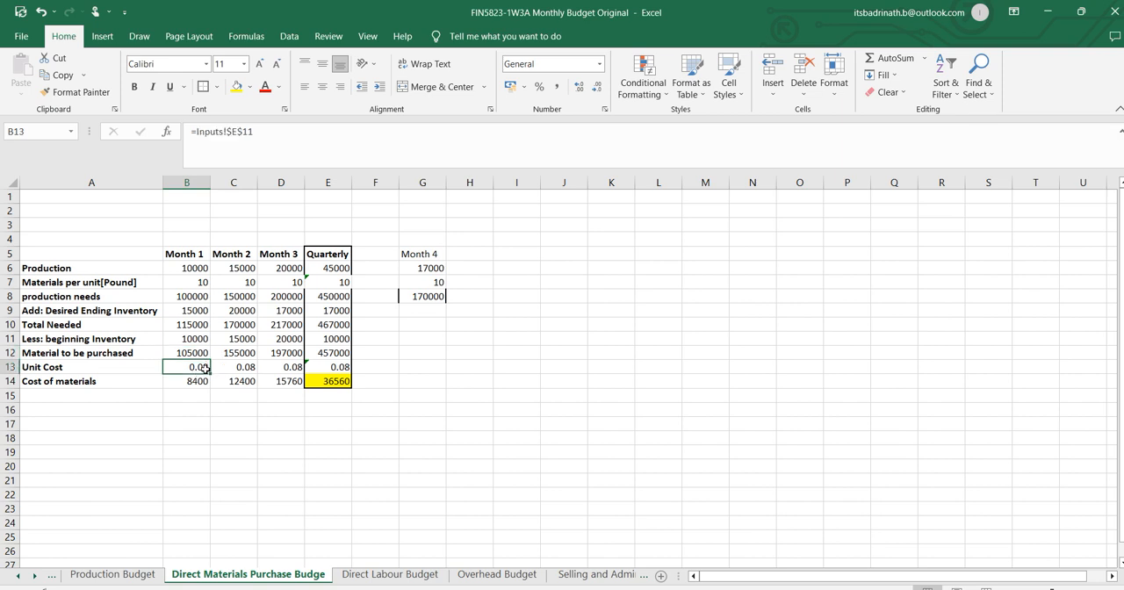
{"action": "left_click", "coordinate": [203, 272]}
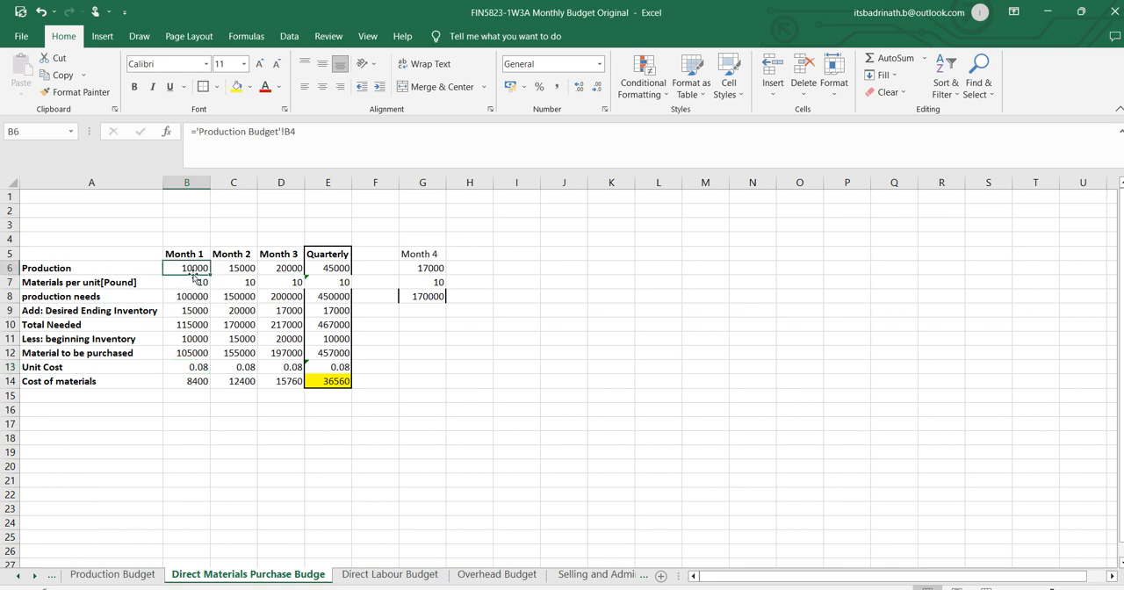
Examine the Month 1 formulas for production, materials per unit, unit cost and production needs in the direct materials budget.
{"action": "scroll", "coordinate": [213, 277], "scroll_direction": "up", "scroll_amount": 2}
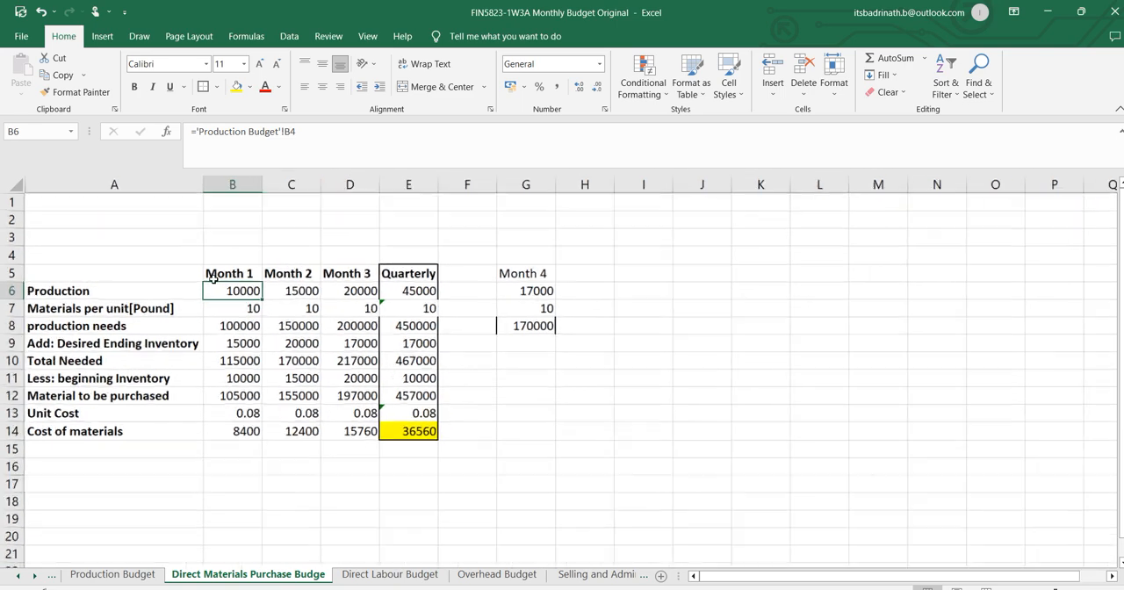
{"action": "scroll", "coordinate": [213, 277], "scroll_direction": "up", "scroll_amount": 2}
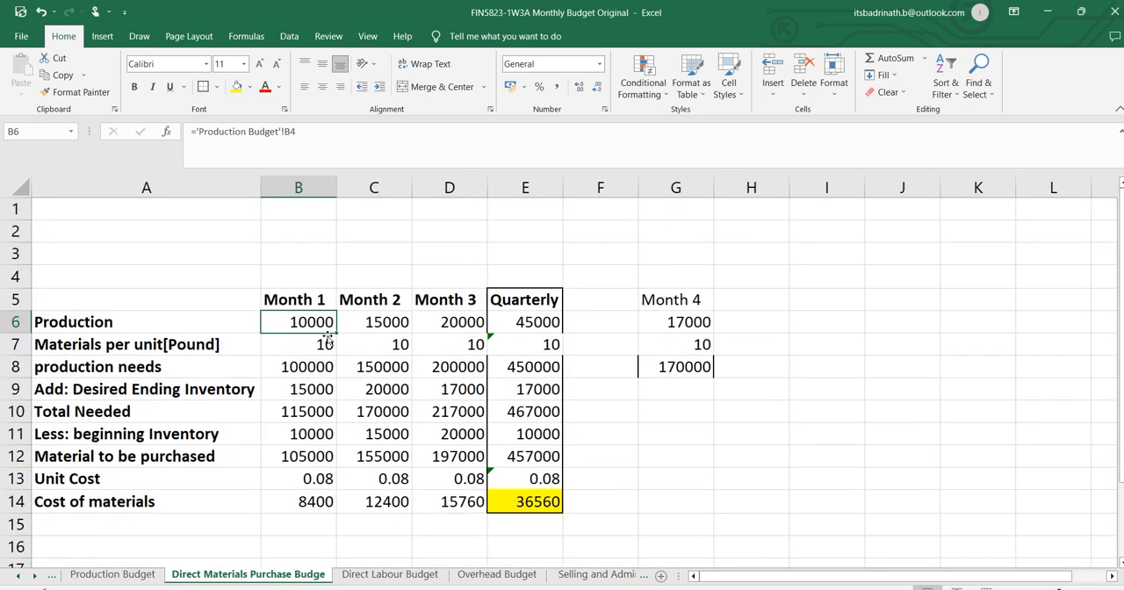
{"action": "scroll", "coordinate": [325, 336], "scroll_direction": "down", "scroll_amount": 1}
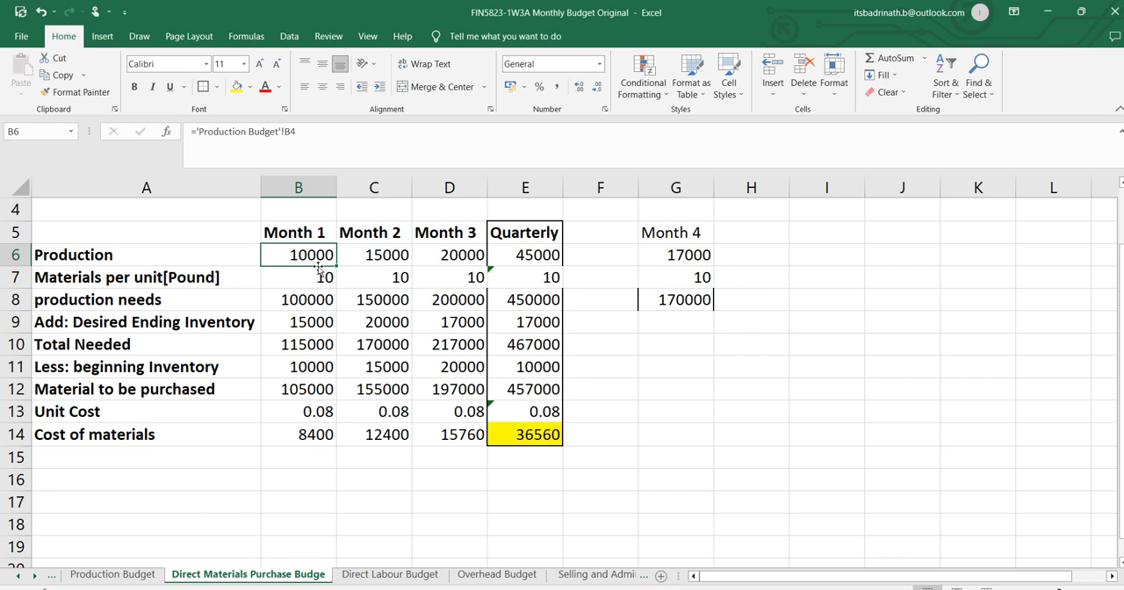
{"action": "left_click", "coordinate": [322, 277]}
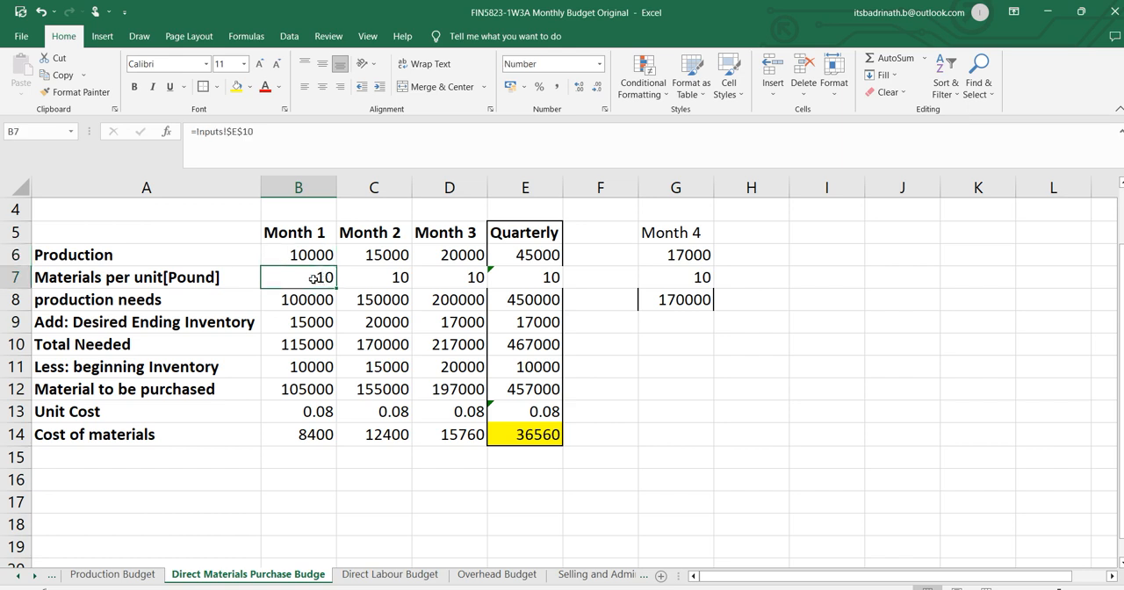
{"action": "left_click", "coordinate": [319, 413]}
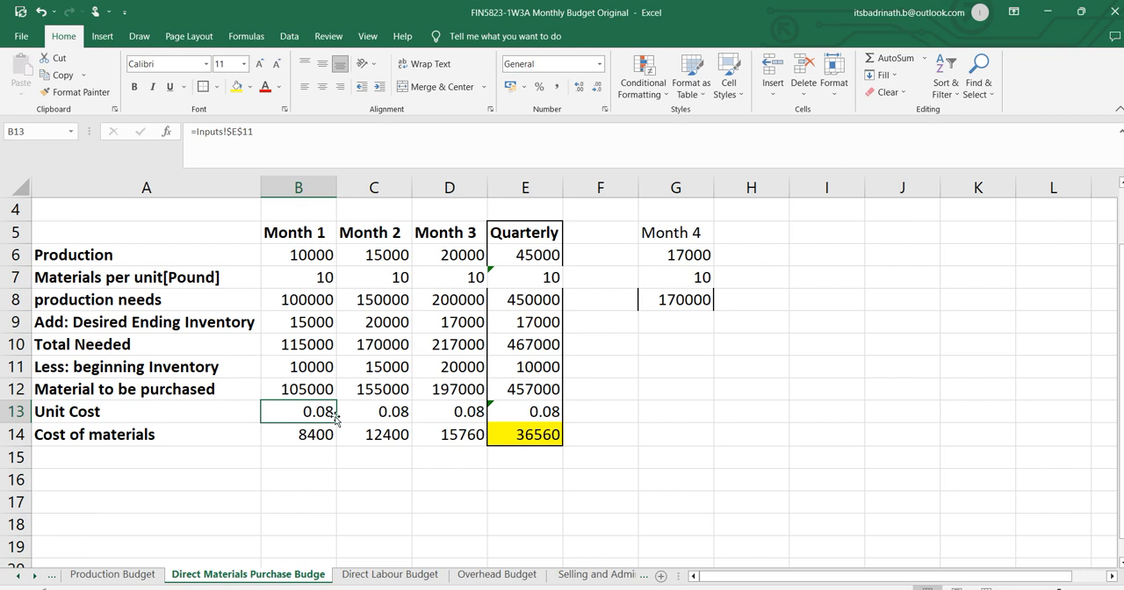
{"action": "left_click", "coordinate": [321, 277]}
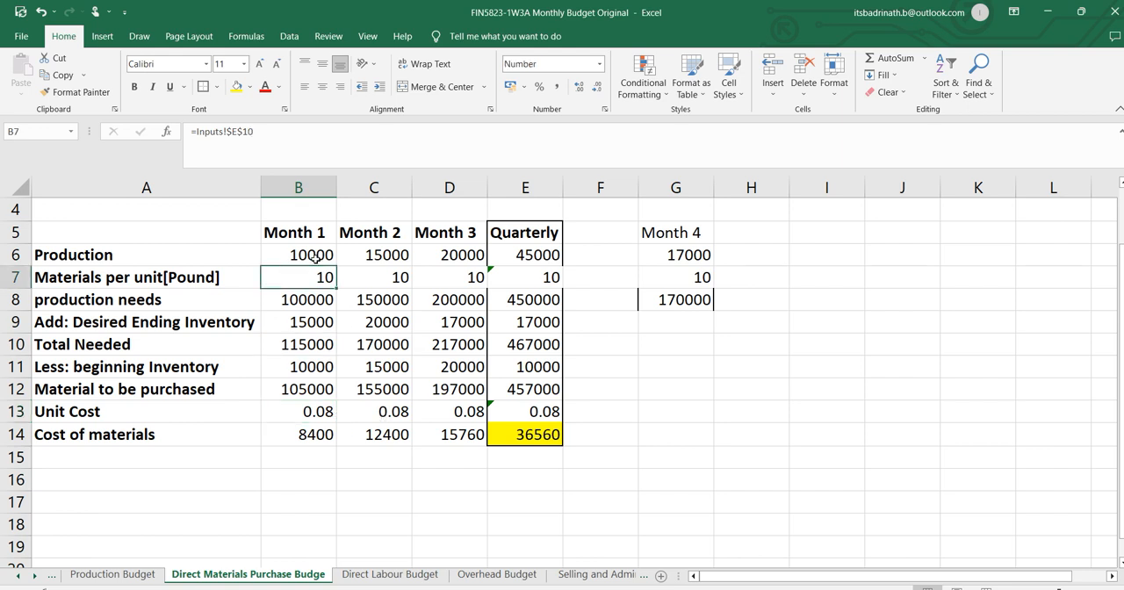
{"action": "left_click", "coordinate": [316, 256]}
{"action": "left_click", "coordinate": [321, 300]}
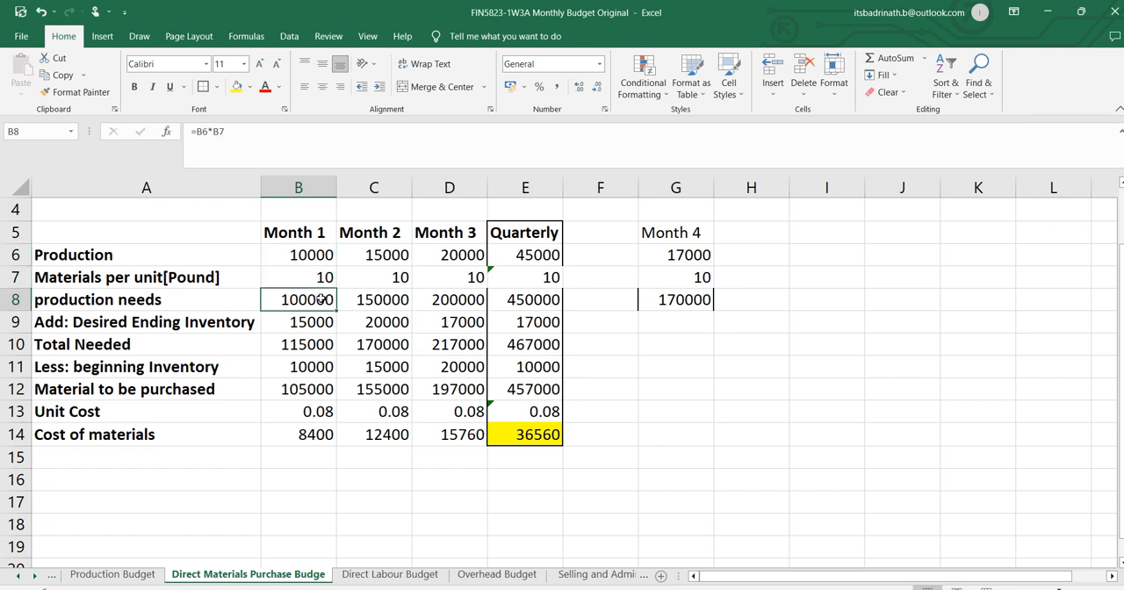
Examine the Month 1 formulas from desired ending inventory in B9 through cost of materials in B14.
{"action": "left_click", "coordinate": [323, 323]}
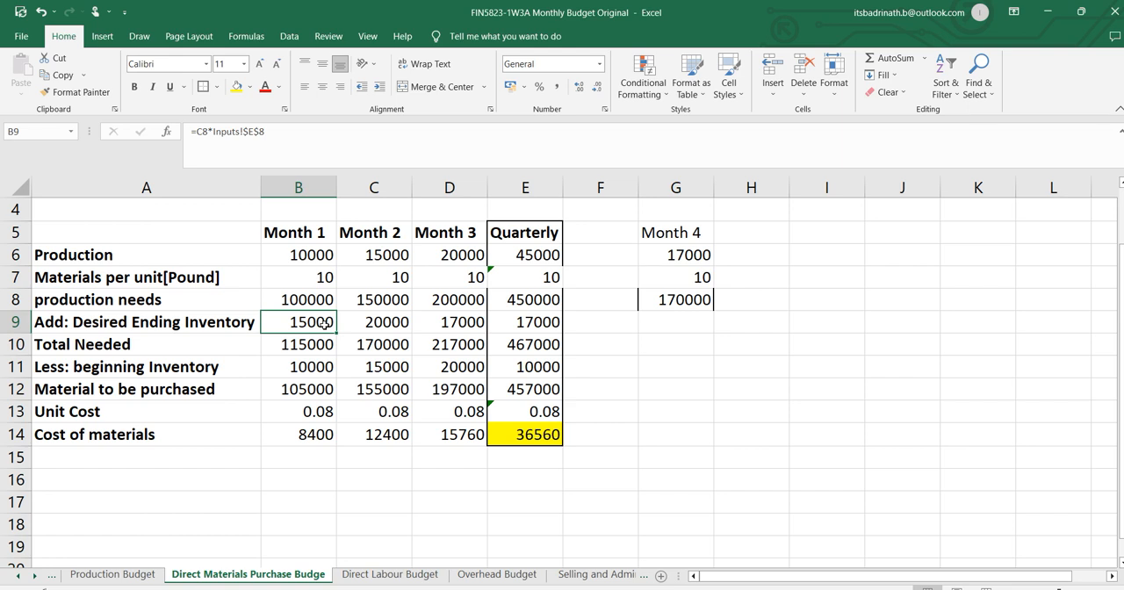
{"action": "left_click", "coordinate": [367, 302]}
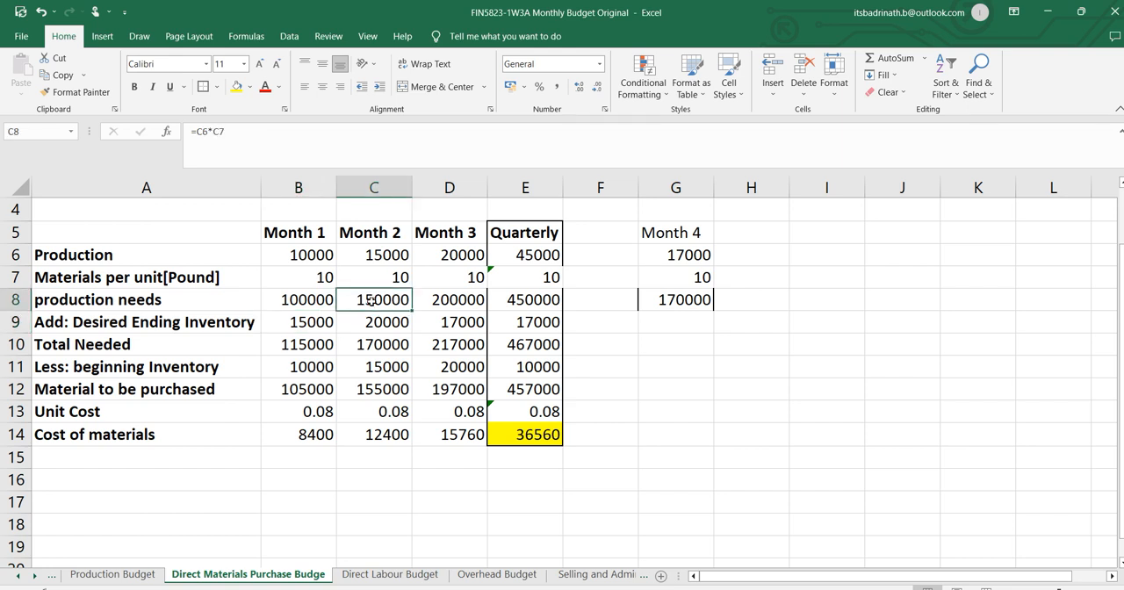
{"action": "left_click", "coordinate": [319, 324]}
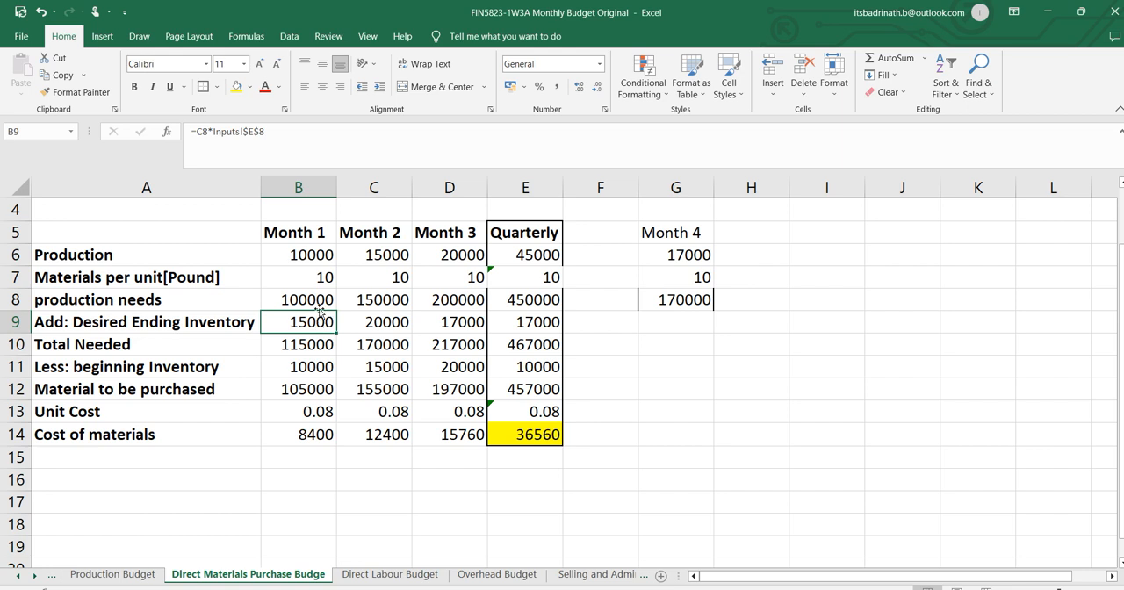
{"action": "left_click_drag", "start_coordinate": [318, 302], "coordinate": [316, 319]}
{"action": "left_click", "coordinate": [313, 344]}
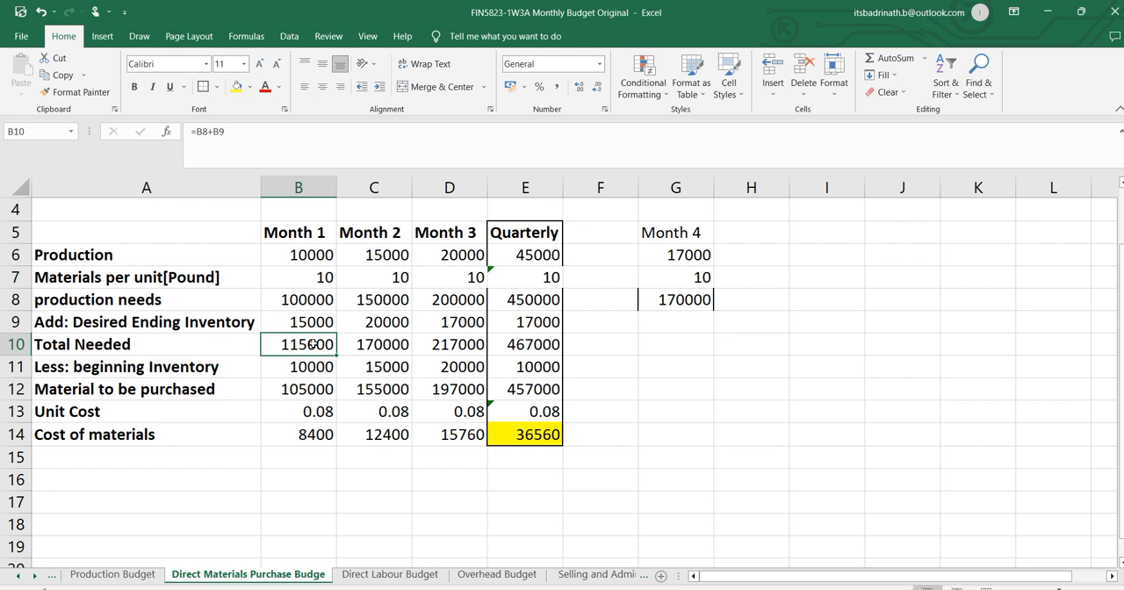
{"action": "left_click", "coordinate": [315, 367]}
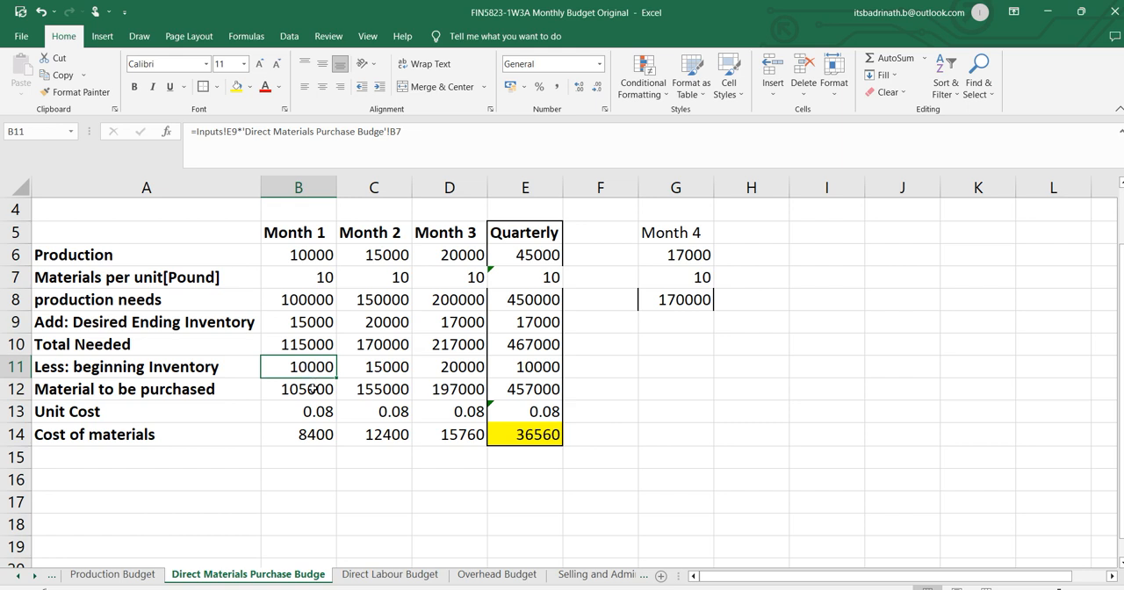
{"action": "left_click", "coordinate": [312, 389]}
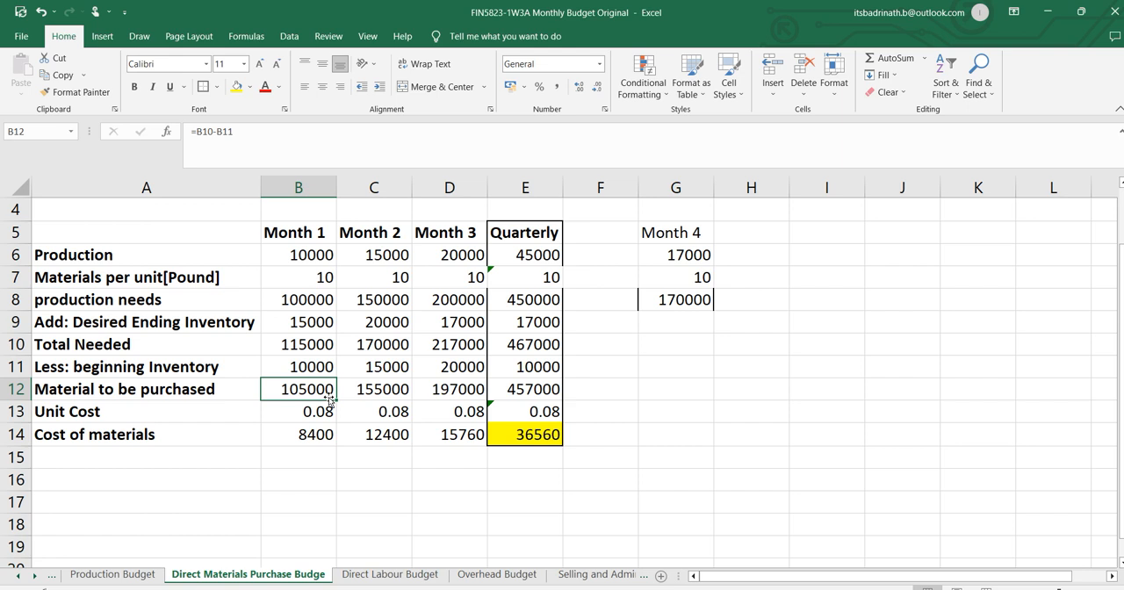
{"action": "left_click", "coordinate": [317, 412]}
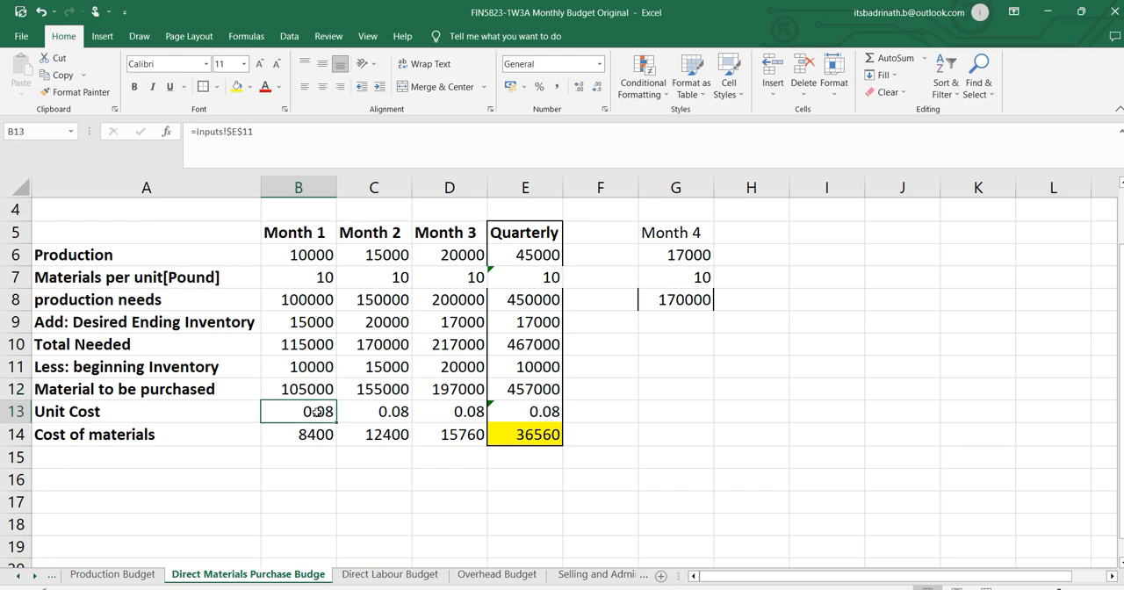
{"action": "left_click", "coordinate": [315, 434]}
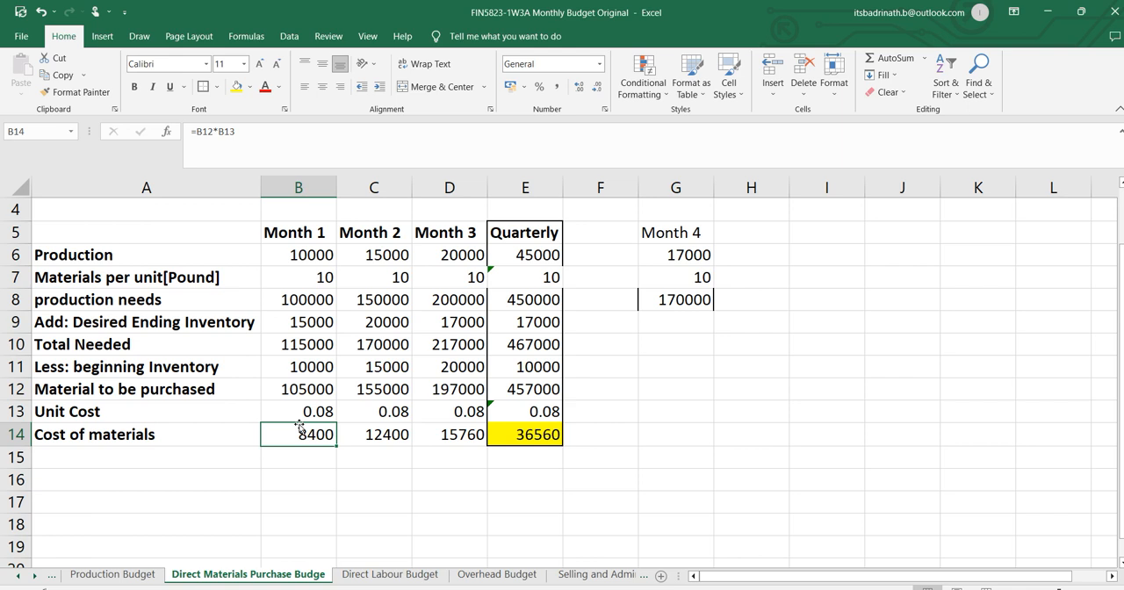
{"action": "left_click_drag", "start_coordinate": [299, 257], "coordinate": [296, 389]}
{"action": "left_click", "coordinate": [318, 411]}
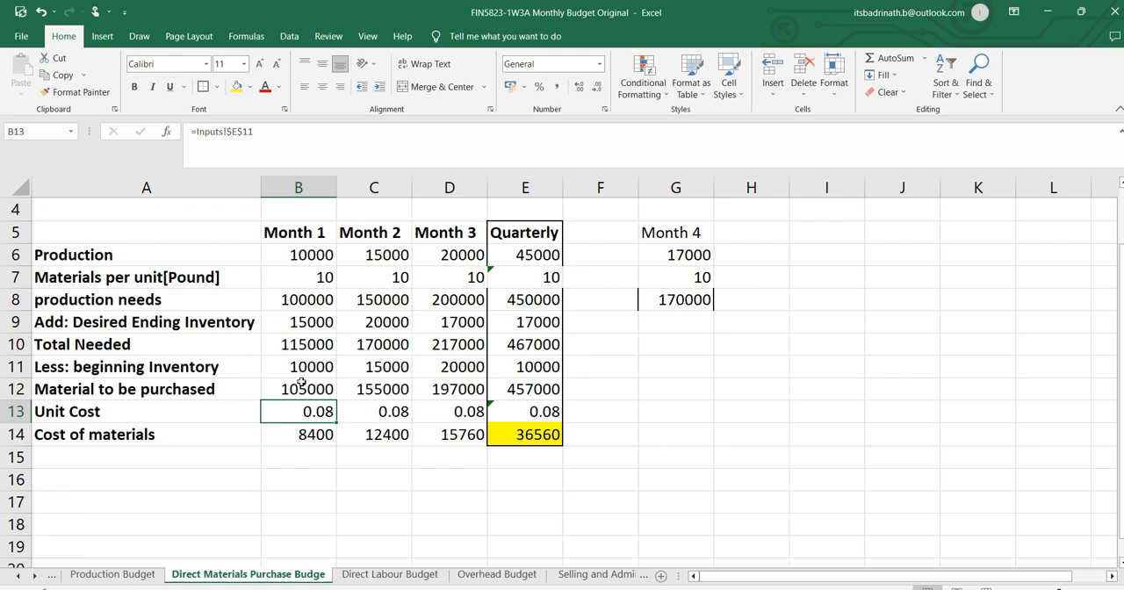
Recheck Month 1 production, materials per unit, production needs and desired ending inventory against the Month 2 production needs in C8.
{"action": "left_click", "coordinate": [309, 255]}
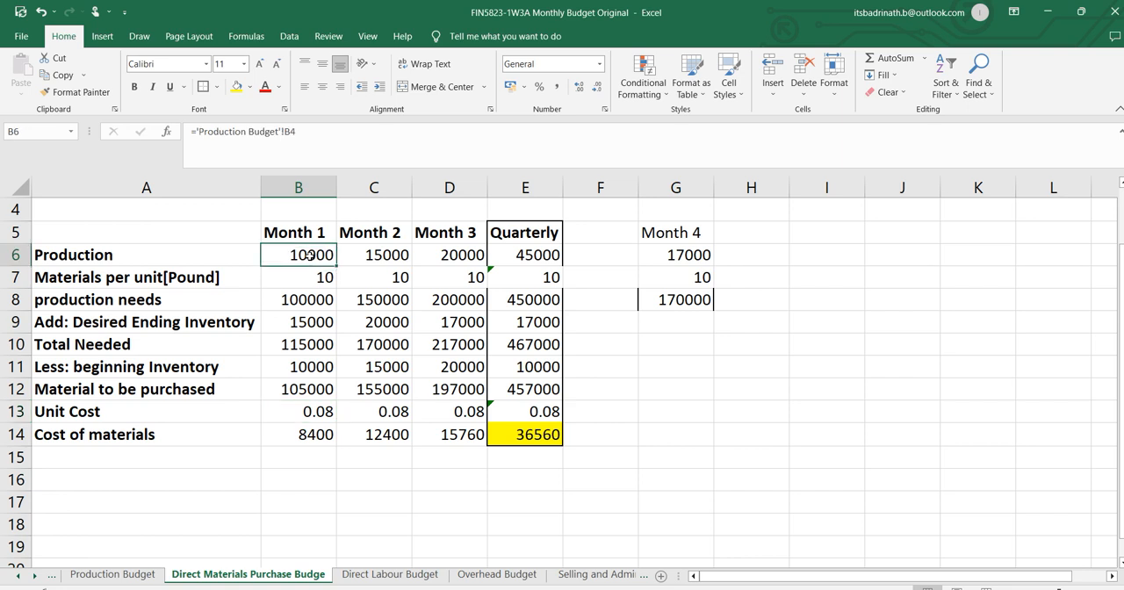
{"action": "left_click", "coordinate": [315, 280]}
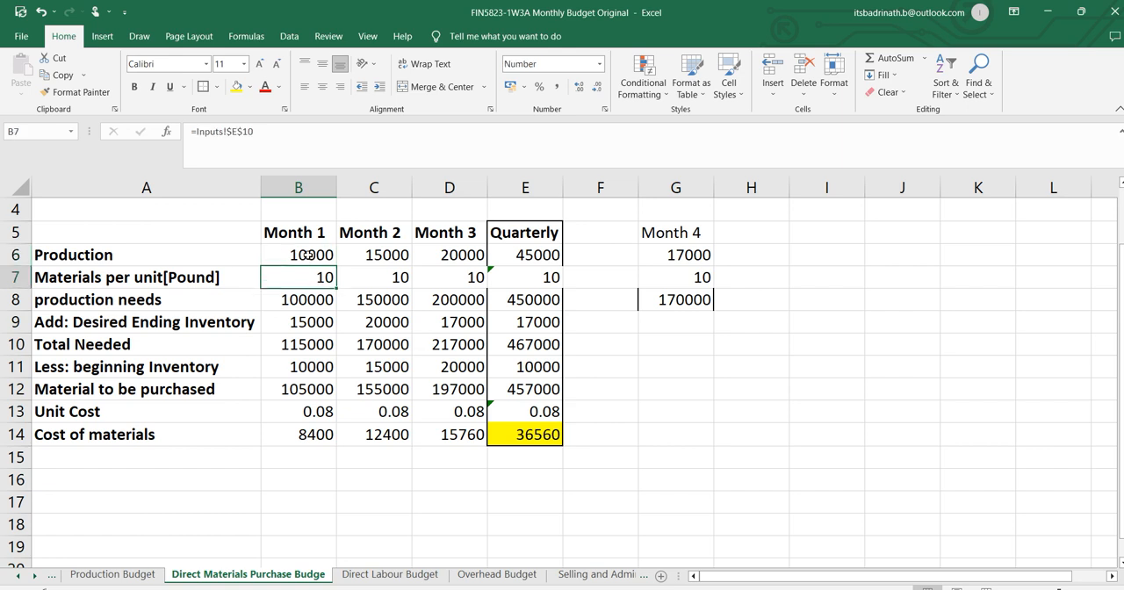
{"action": "left_click", "coordinate": [310, 256]}
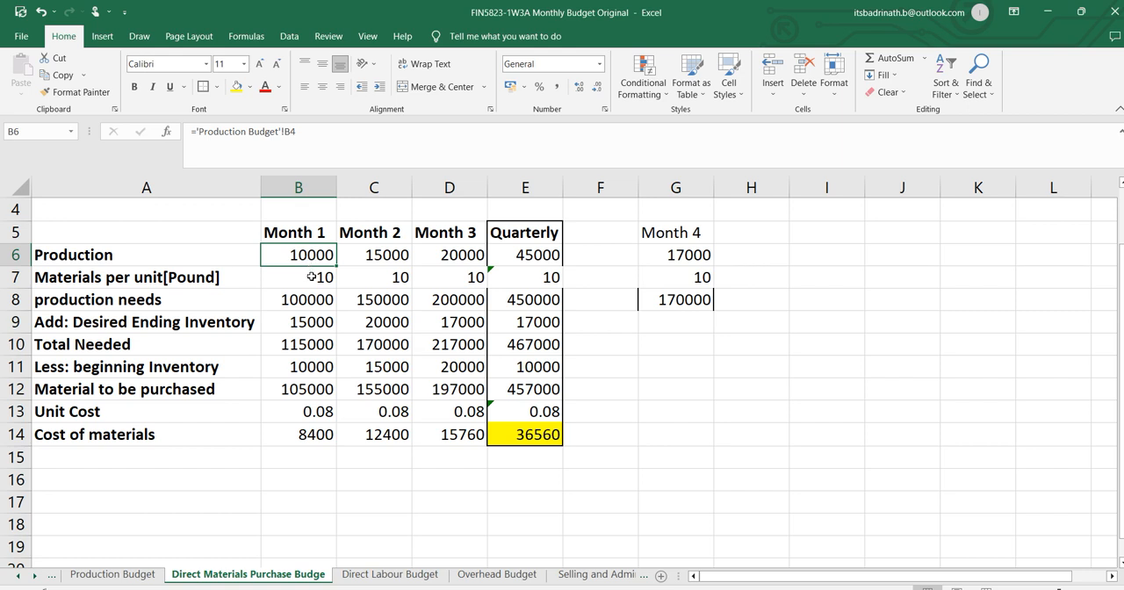
{"action": "left_click", "coordinate": [302, 298]}
{"action": "left_click", "coordinate": [311, 259]}
{"action": "left_click", "coordinate": [316, 276]}
{"action": "left_click", "coordinate": [316, 297]}
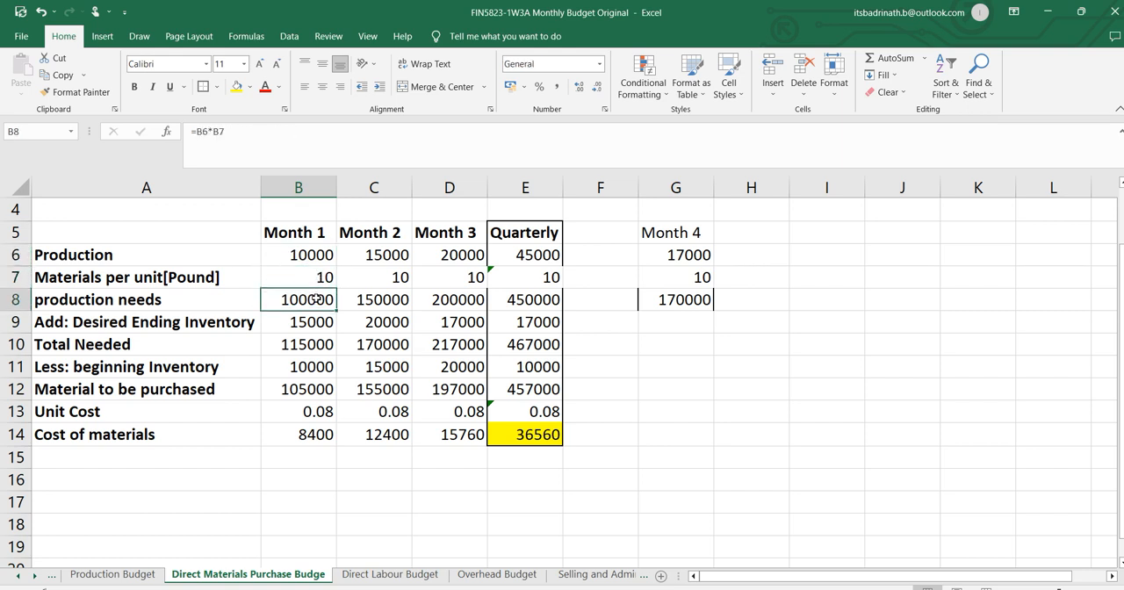
{"action": "left_click", "coordinate": [310, 321]}
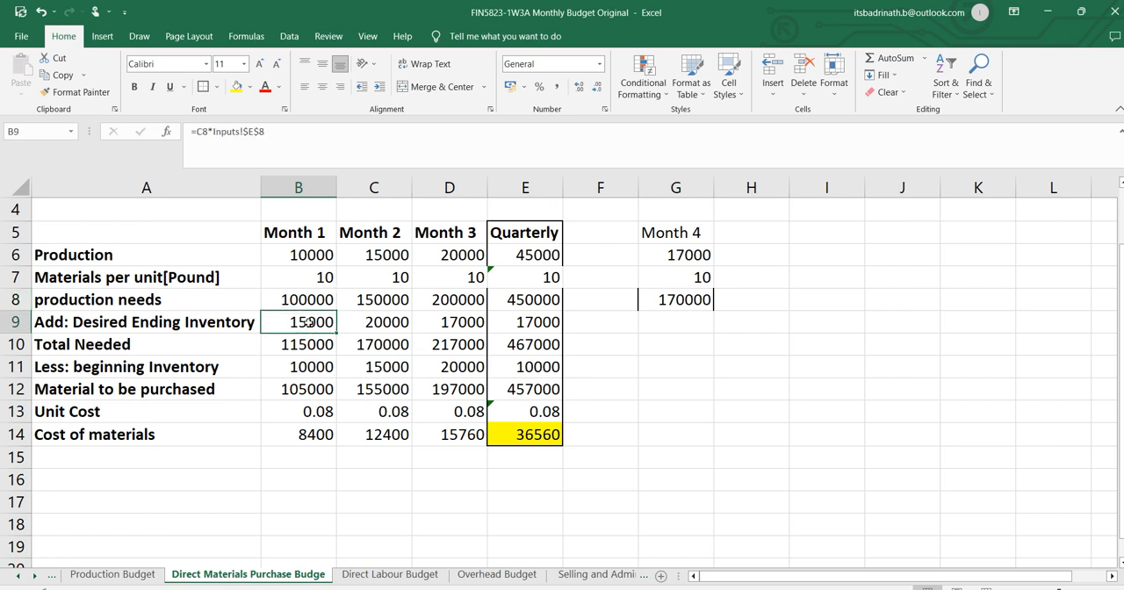
{"action": "left_click", "coordinate": [377, 299]}
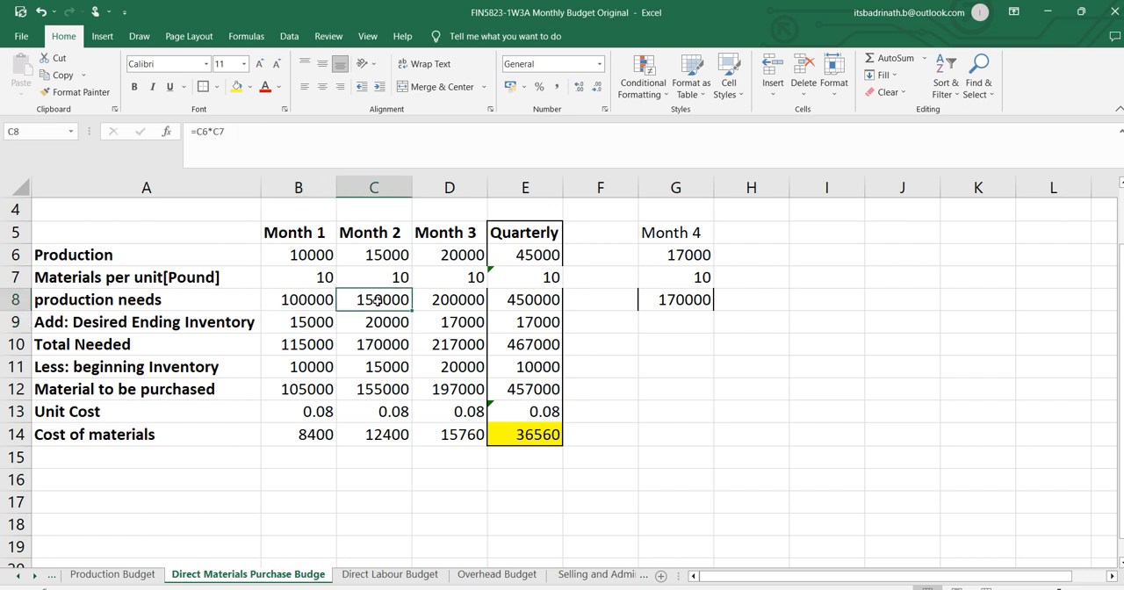
{"action": "left_click", "coordinate": [318, 302]}
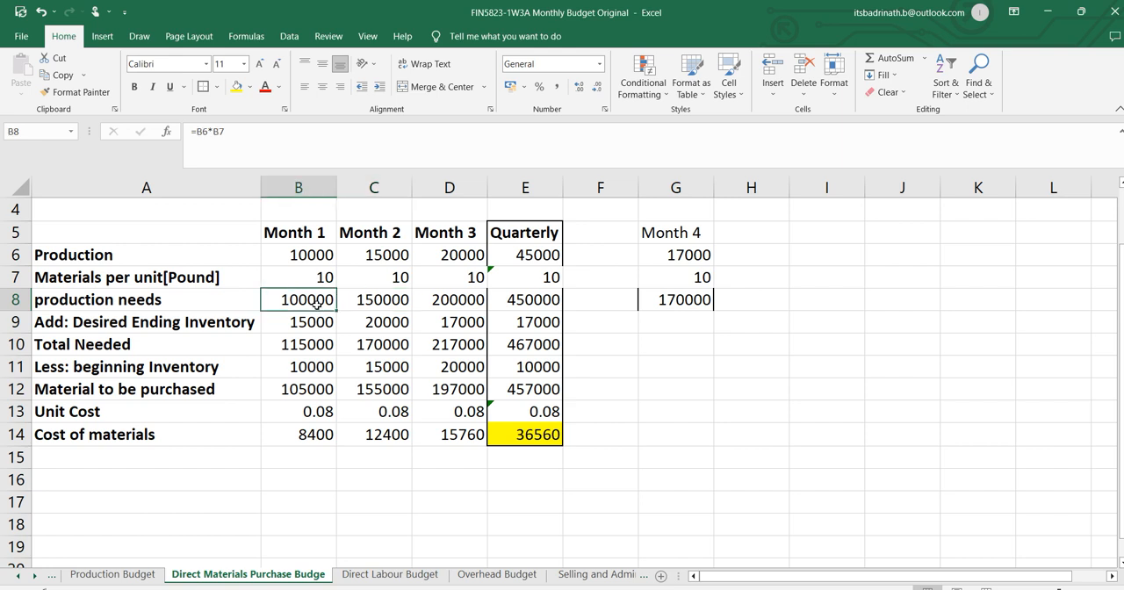
{"action": "left_click", "coordinate": [314, 322]}
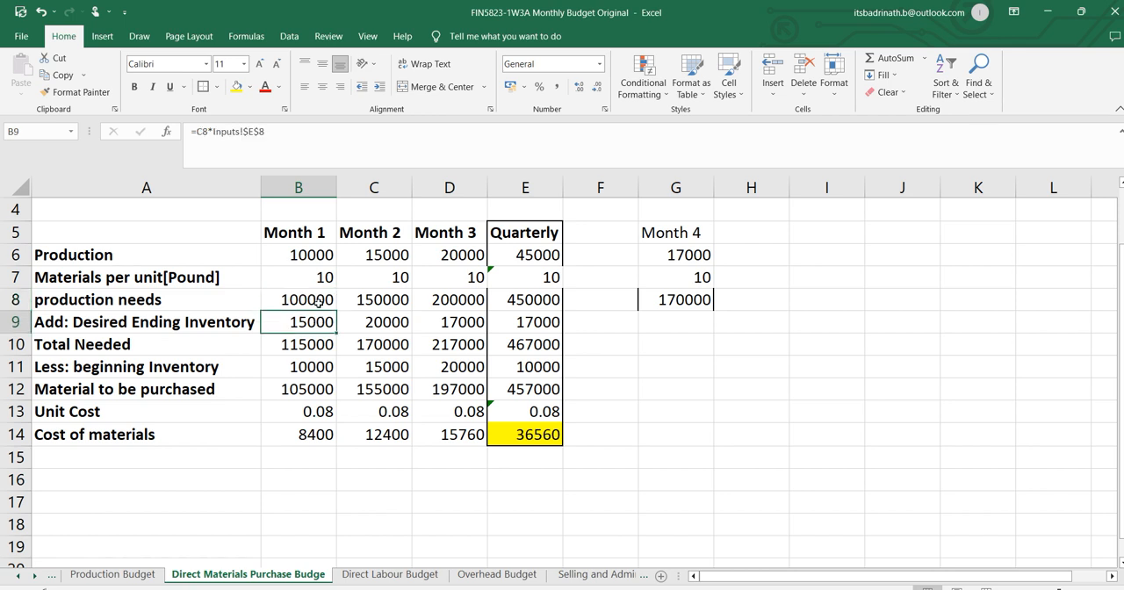
Recheck the Month 1 total needed, beginning inventory, material to be purchased, unit cost and cost of materials, plus the quarterly cost in E14.
{"action": "left_click", "coordinate": [312, 344]}
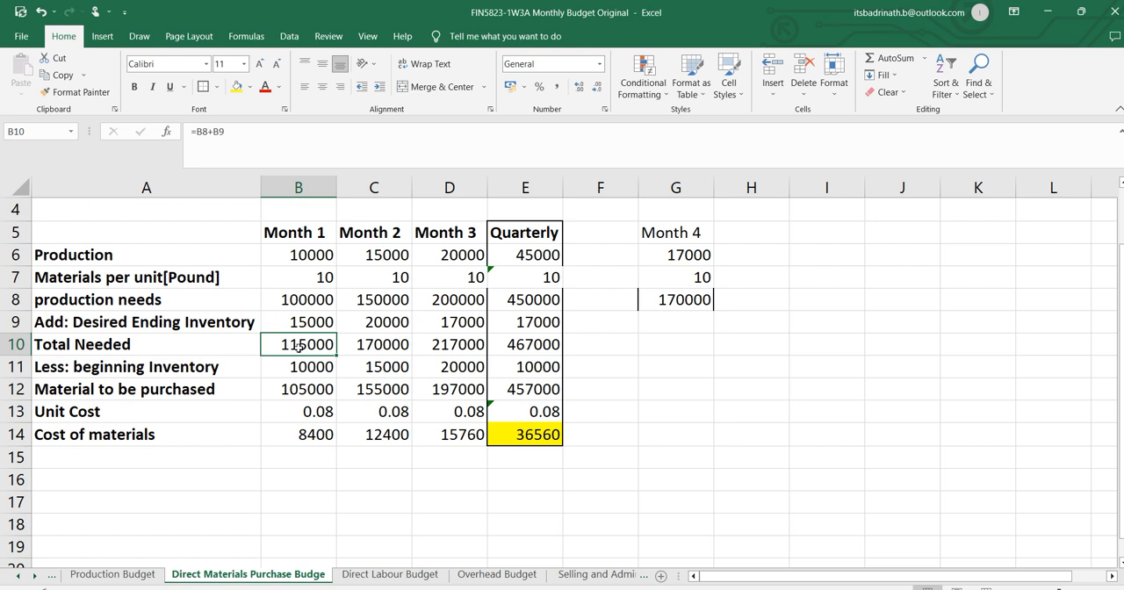
{"action": "left_click", "coordinate": [300, 367]}
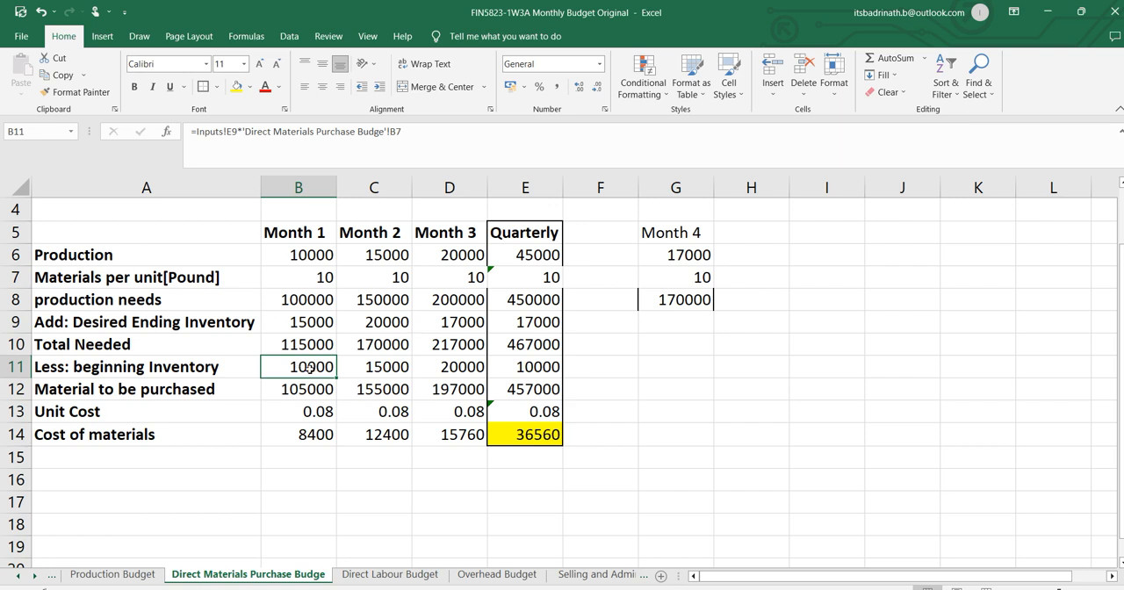
{"action": "left_click", "coordinate": [305, 392]}
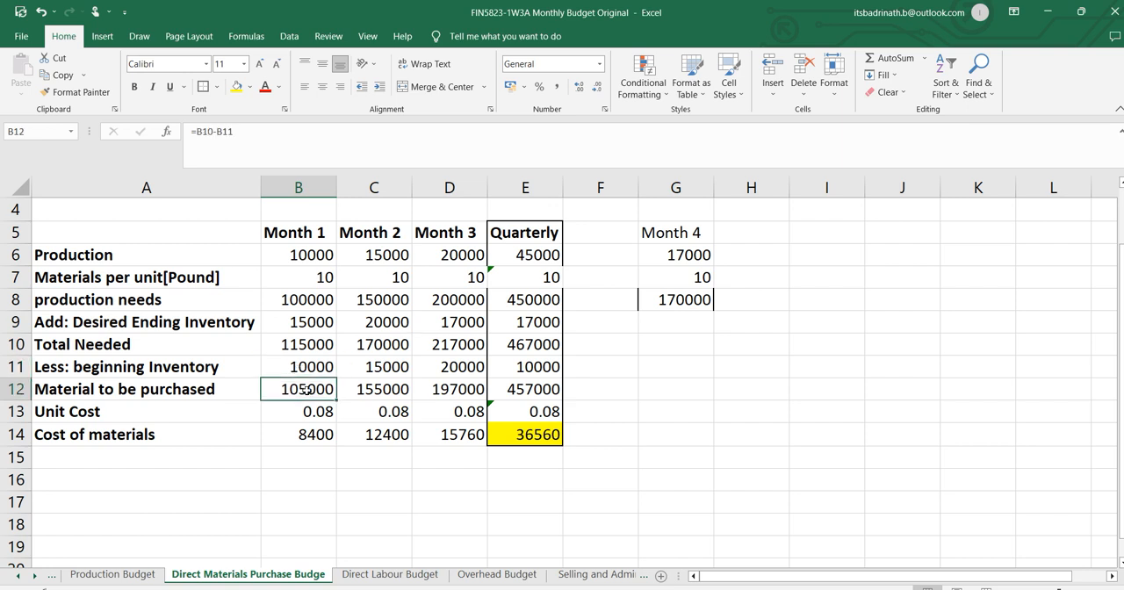
{"action": "left_click", "coordinate": [304, 370]}
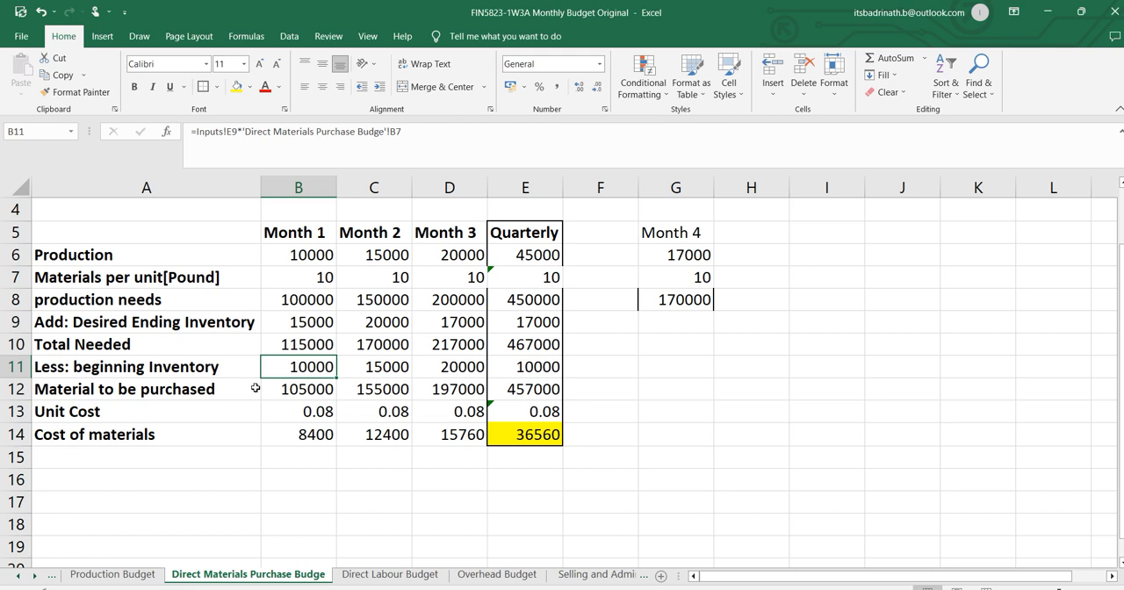
{"action": "left_click", "coordinate": [304, 395]}
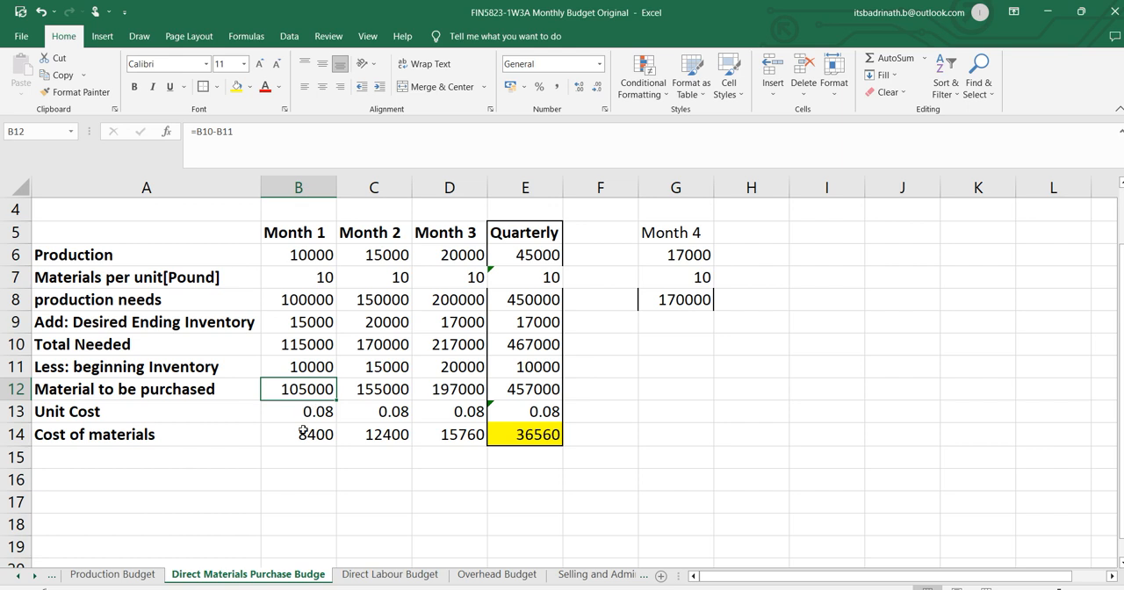
{"action": "left_click", "coordinate": [302, 431]}
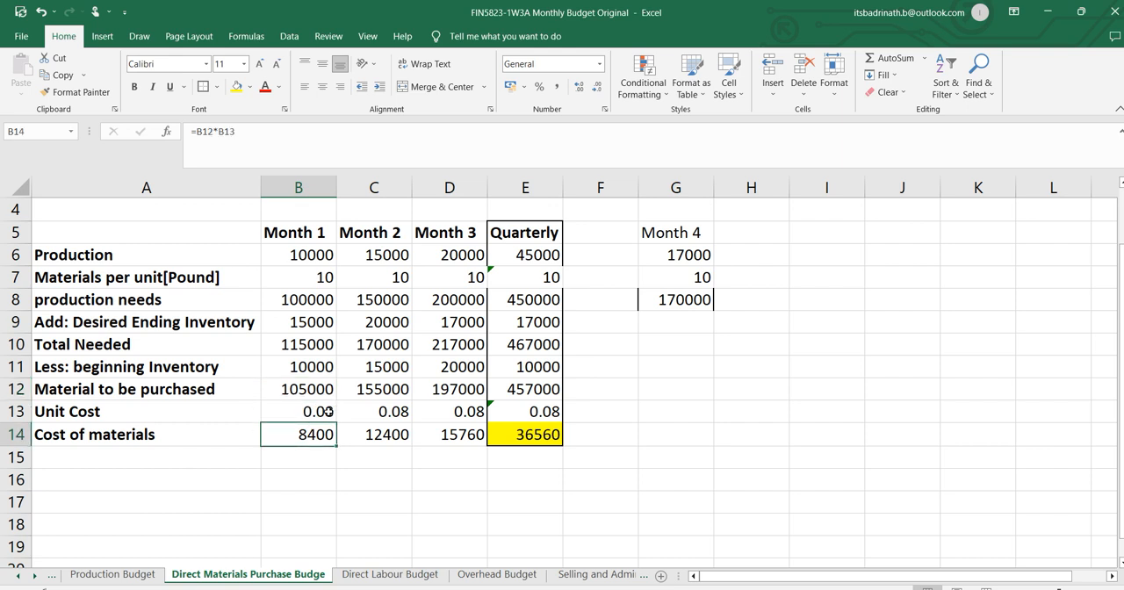
{"action": "left_click", "coordinate": [325, 391]}
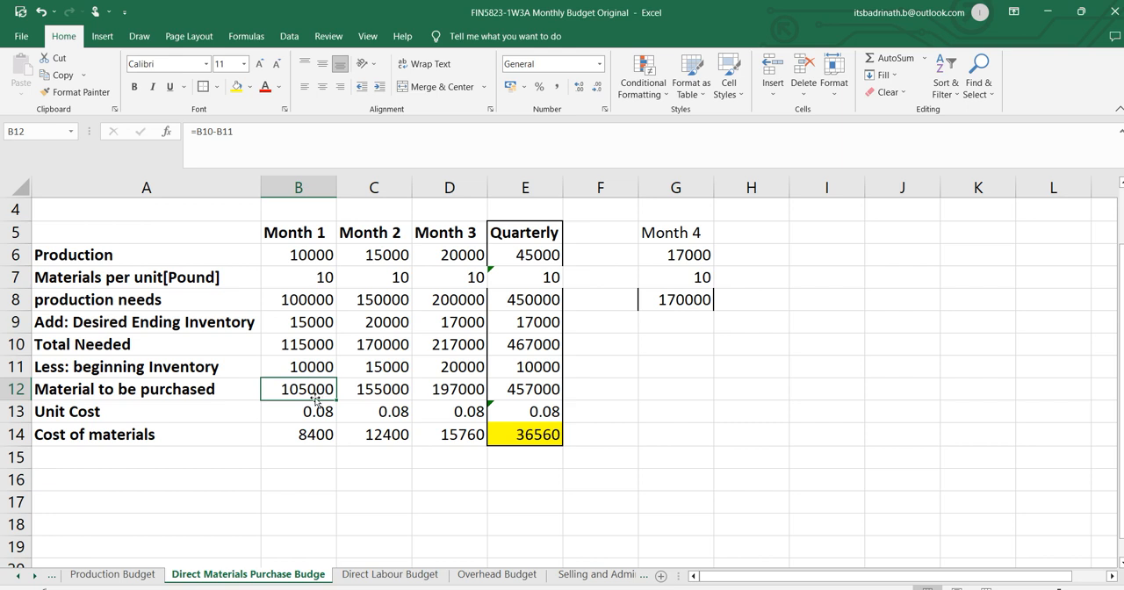
{"action": "left_click", "coordinate": [311, 416]}
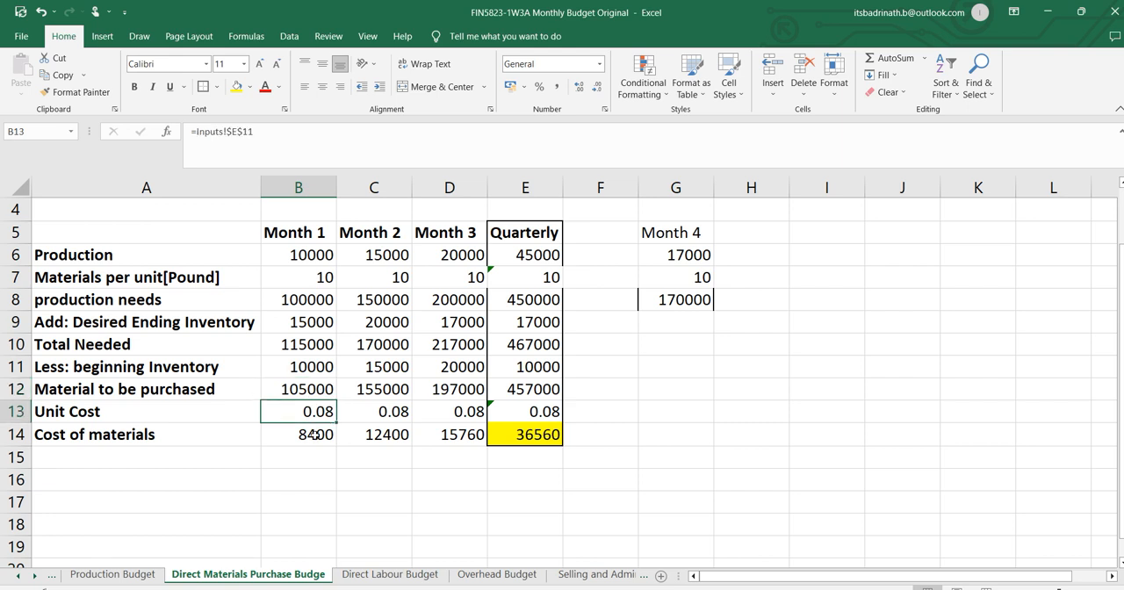
{"action": "left_click", "coordinate": [315, 435]}
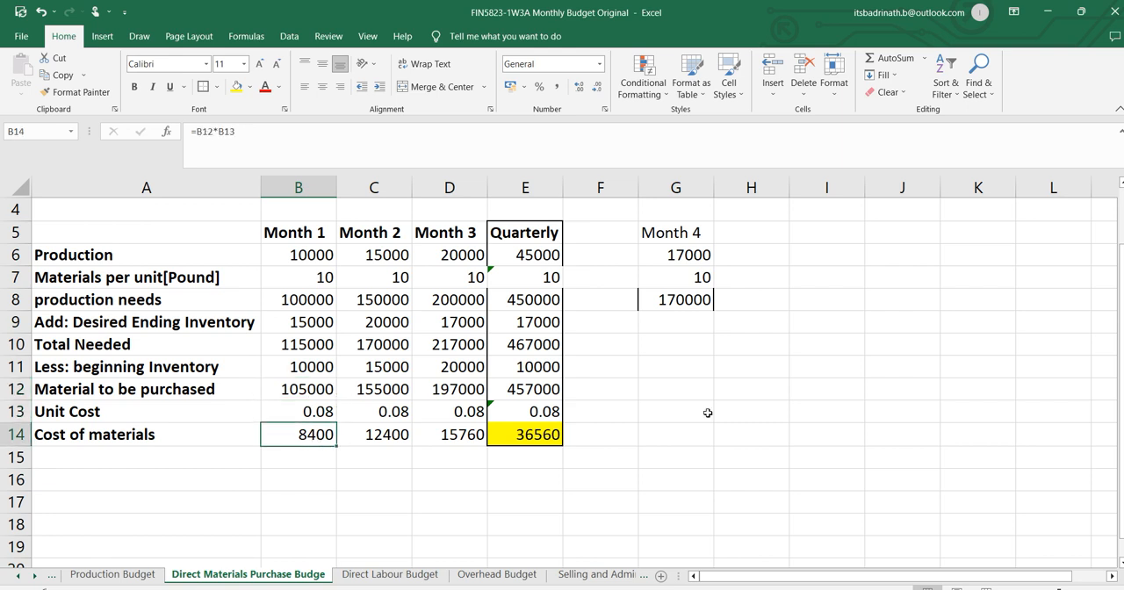
{"action": "left_click", "coordinate": [548, 436]}
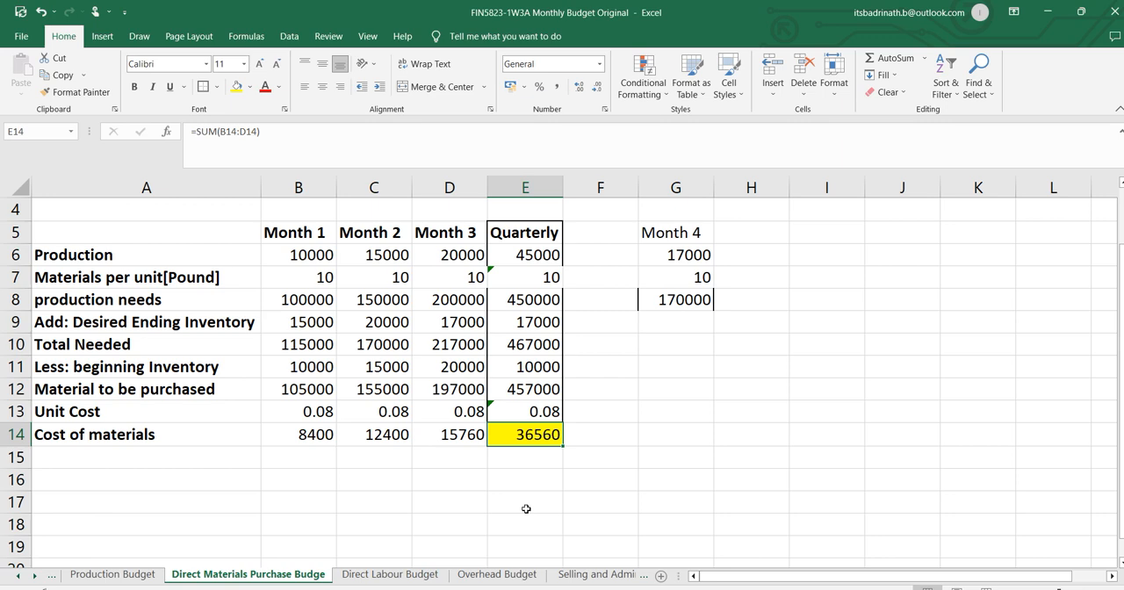
Open the Production Budget sheet.
{"action": "left_click", "coordinate": [137, 568]}
{"action": "left_click", "coordinate": [131, 574]}
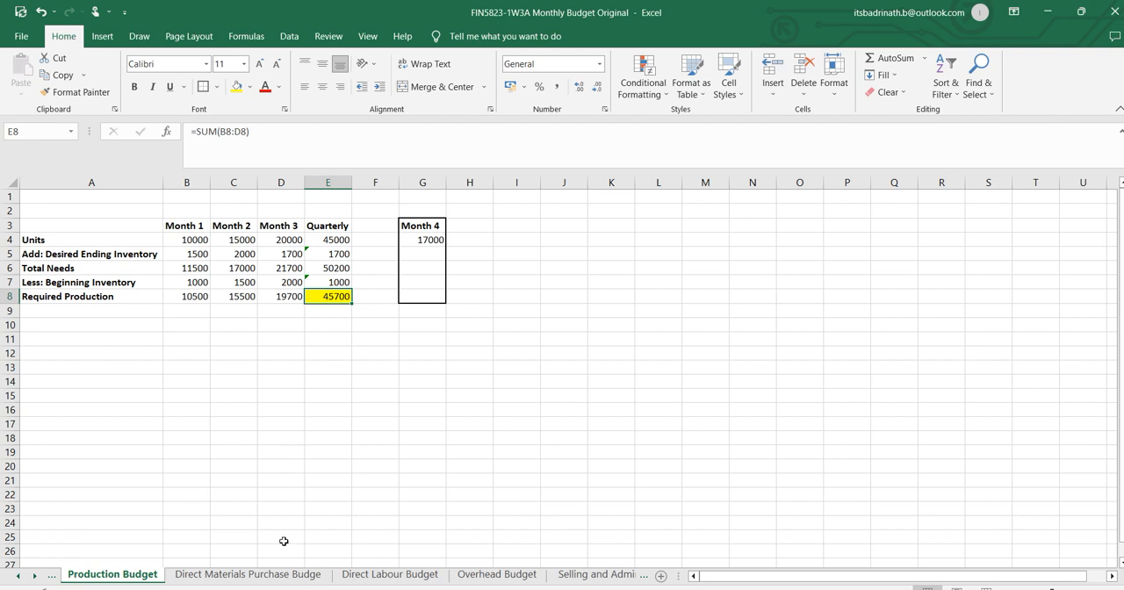
Examine the Direct Labour Budget's production, labour per unit and labour hours rows, and trace Month 1 production to the Direct Materials Purchase sheet.
{"action": "left_click", "coordinate": [281, 574]}
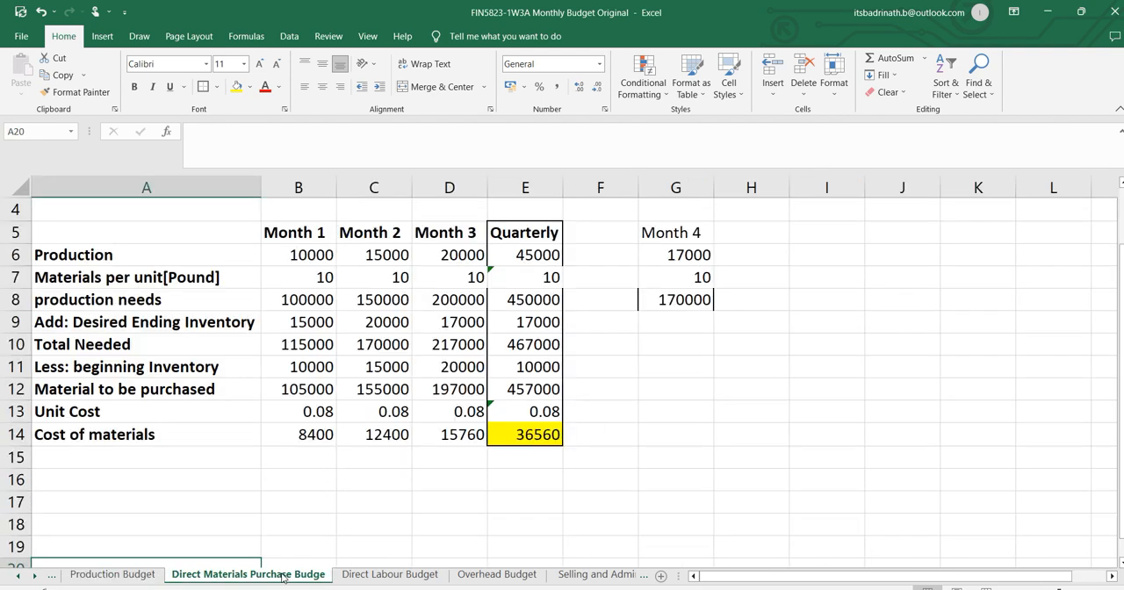
{"action": "left_click", "coordinate": [400, 576]}
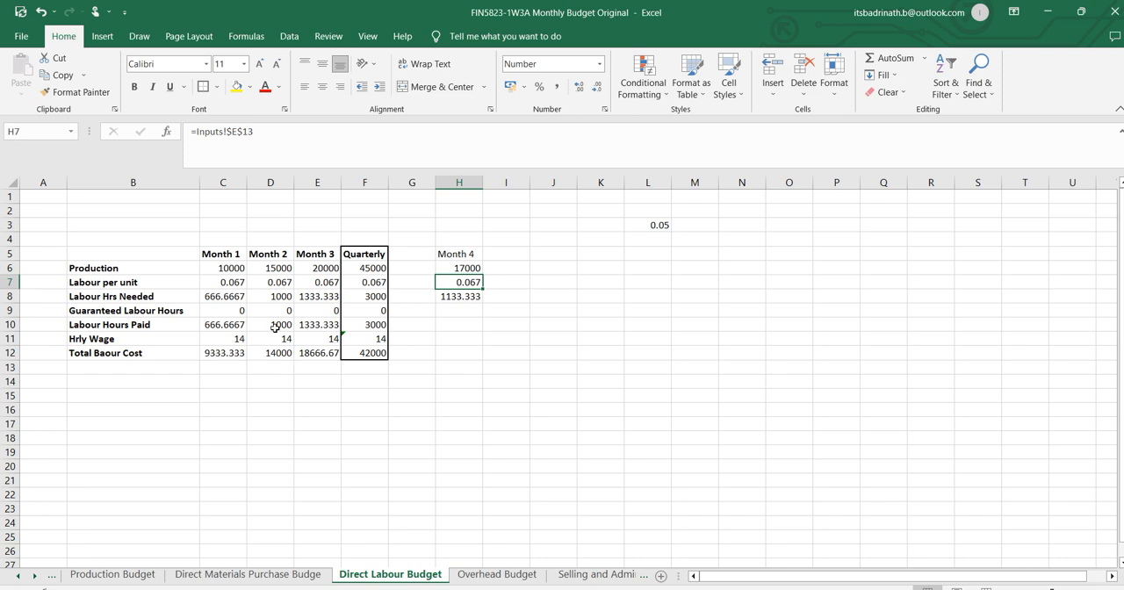
{"action": "left_click", "coordinate": [234, 270]}
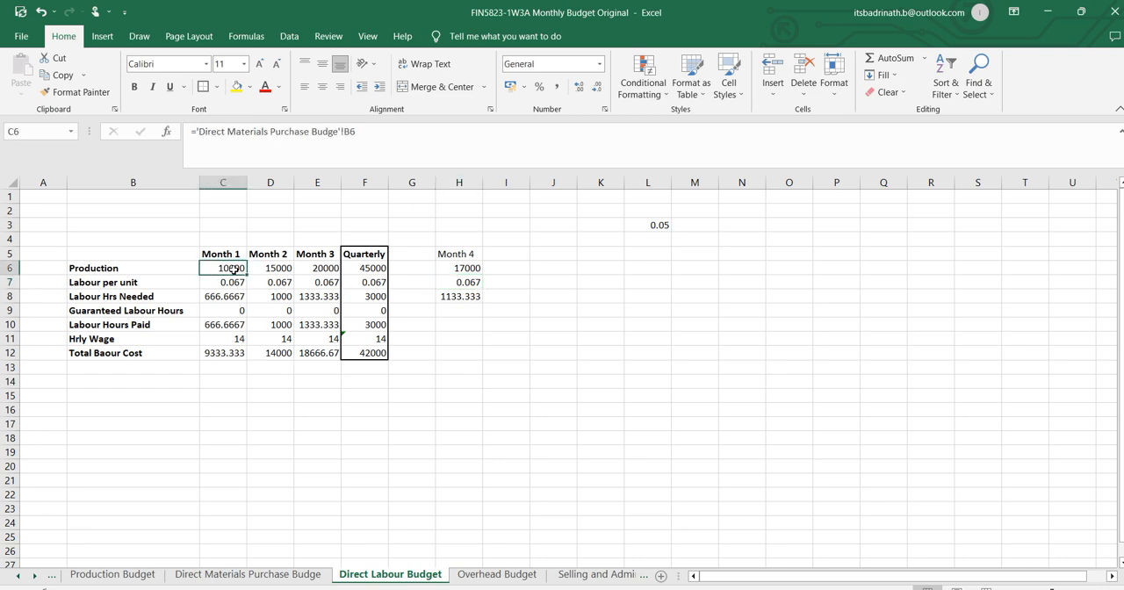
{"action": "left_click", "coordinate": [131, 282]}
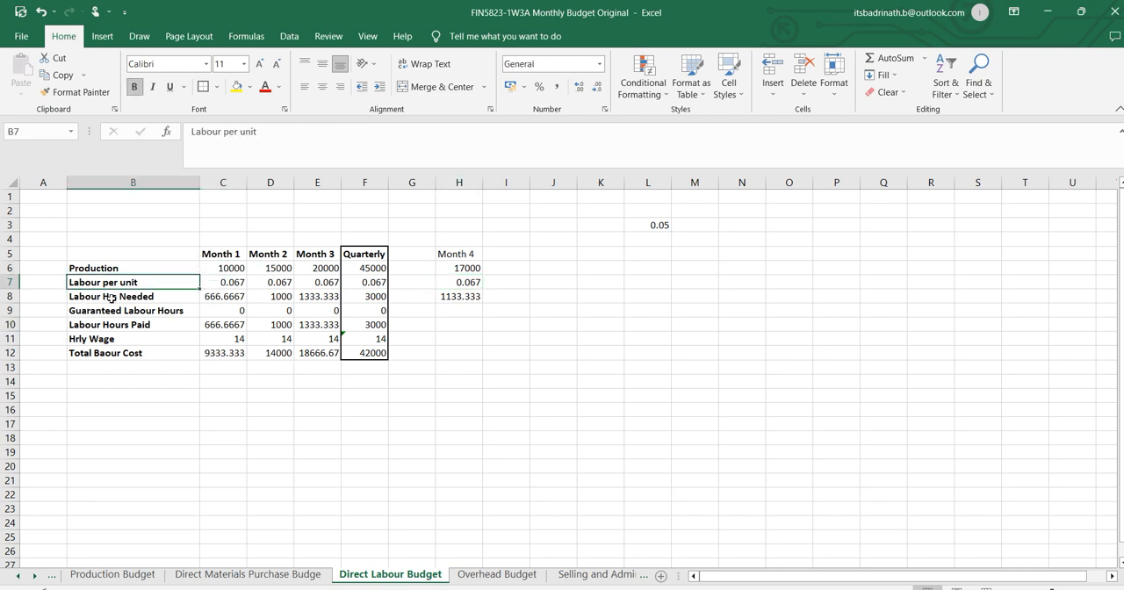
{"action": "left_click", "coordinate": [128, 296]}
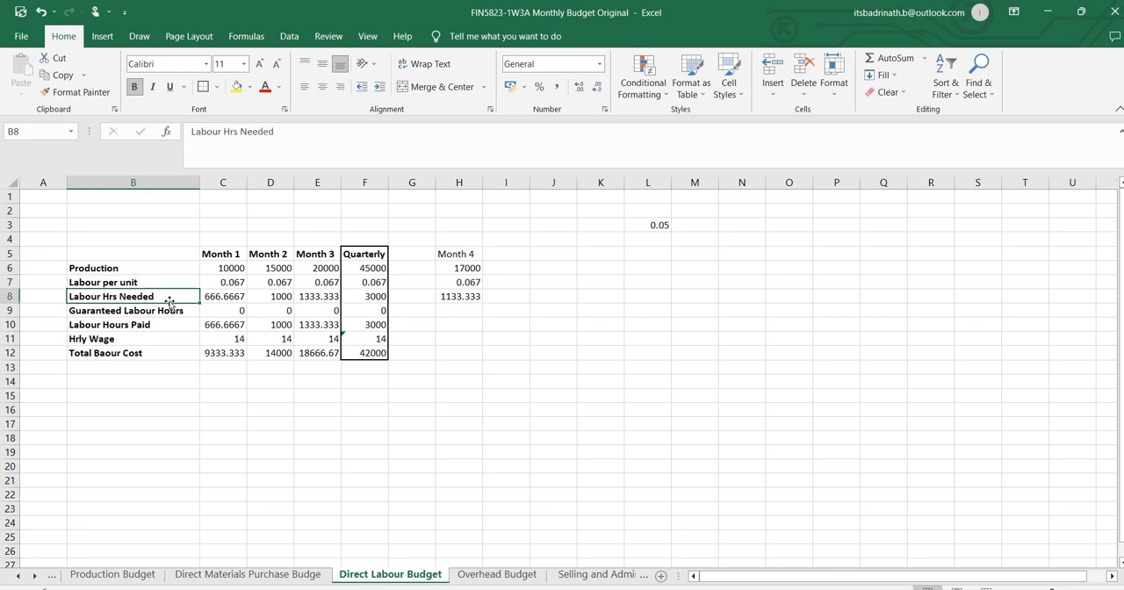
{"action": "left_click", "coordinate": [230, 266]}
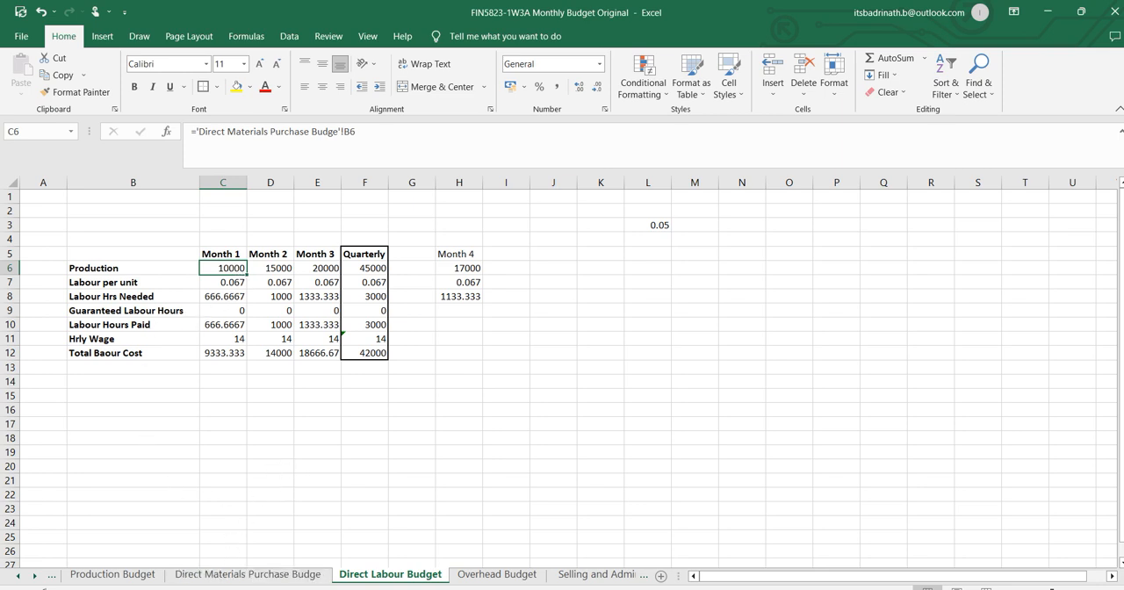
{"action": "left_click", "coordinate": [247, 574]}
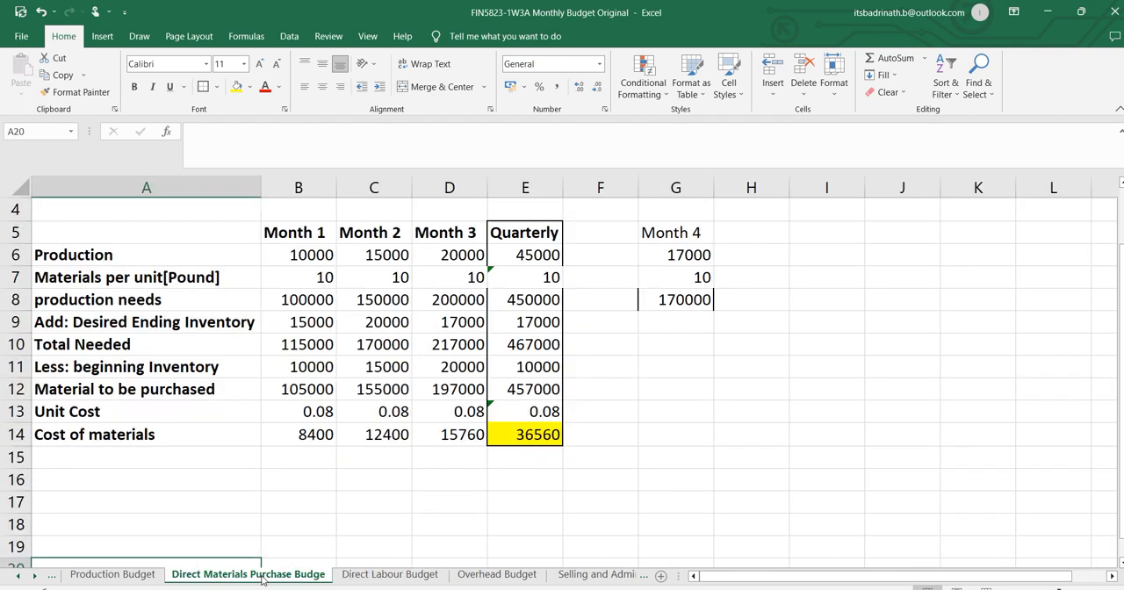
{"action": "left_click", "coordinate": [426, 575]}
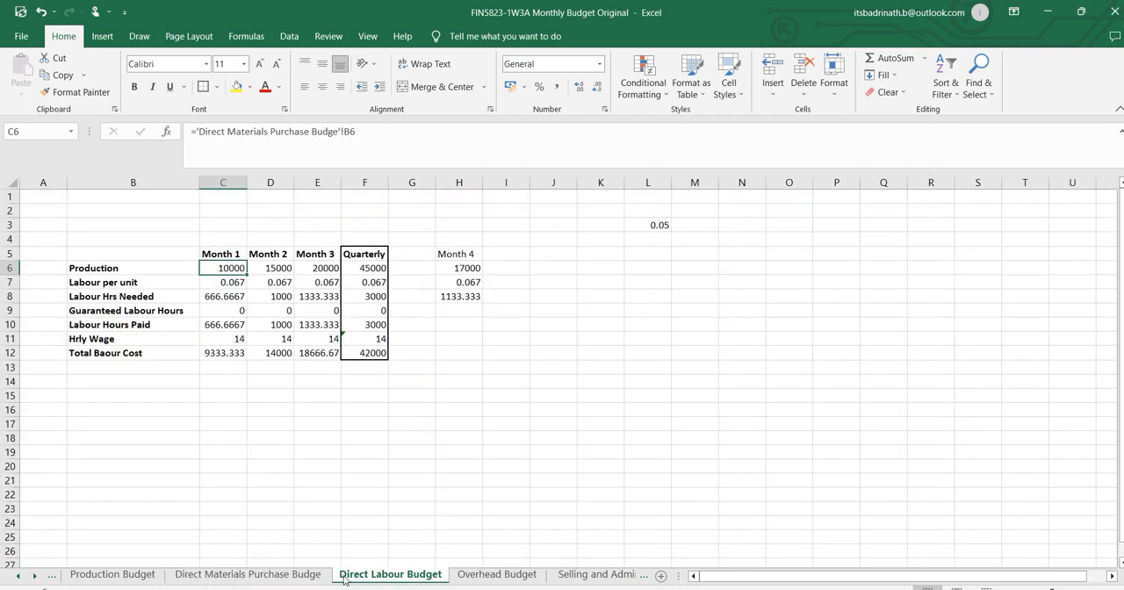
Link Month 1 production in C6 to cell B6 of the Direct Materials Purchase sheet and fill the formula across to Month 3.
{"action": "type", "text": "="}
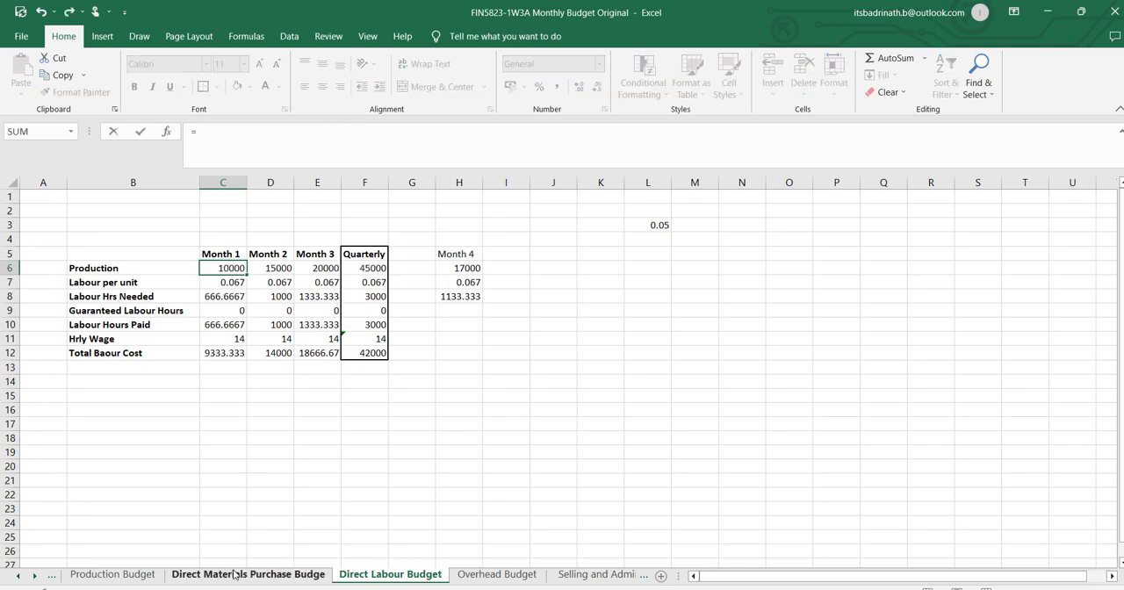
{"action": "left_click", "coordinate": [248, 574]}
{"action": "left_click", "coordinate": [309, 254]}
{"action": "key", "text": "Return"}
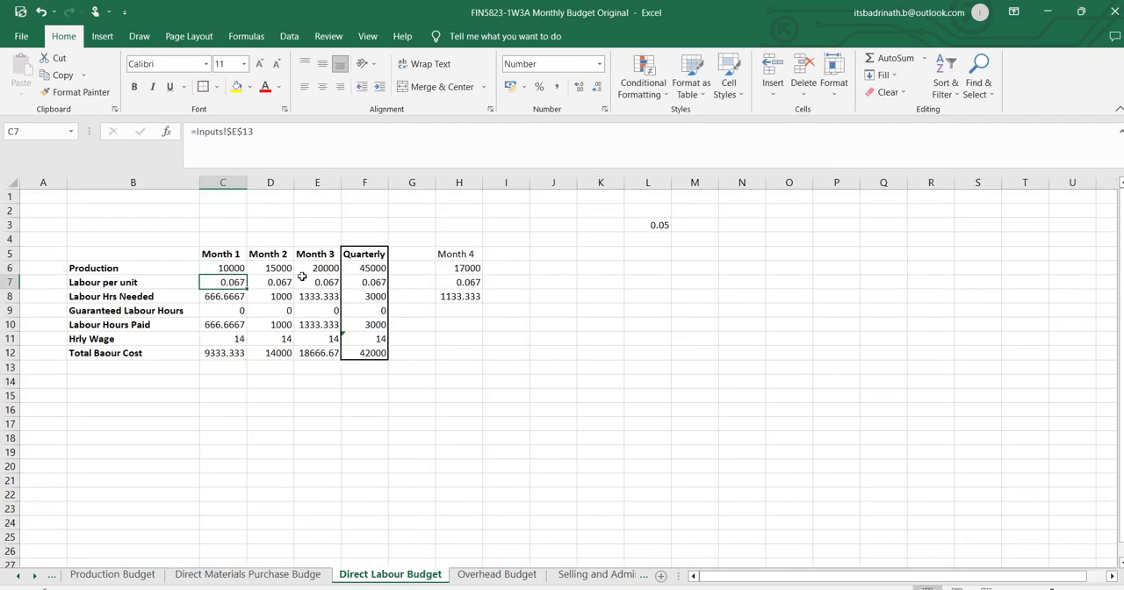
{"action": "key", "text": "Up"}
{"action": "left_click_drag", "start_coordinate": [252, 275], "coordinate": [339, 275]}
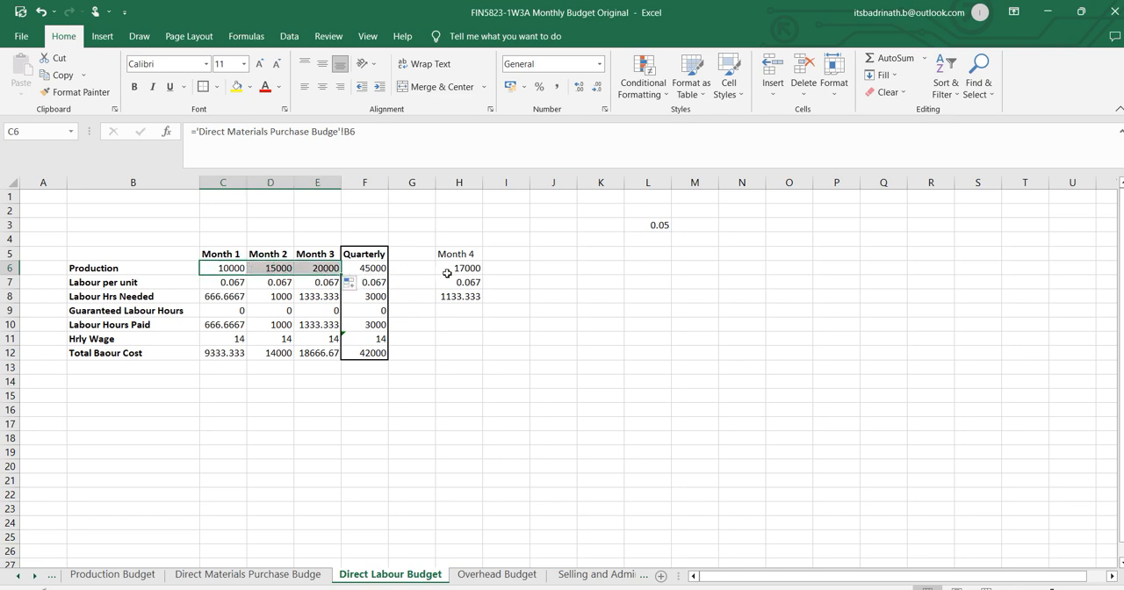
Link Month 4 production in H6 of the Direct Labour Budget to cell G6 of the Direct Materials Purchase sheet.
{"action": "left_click", "coordinate": [453, 271]}
{"action": "type", "text": "="}
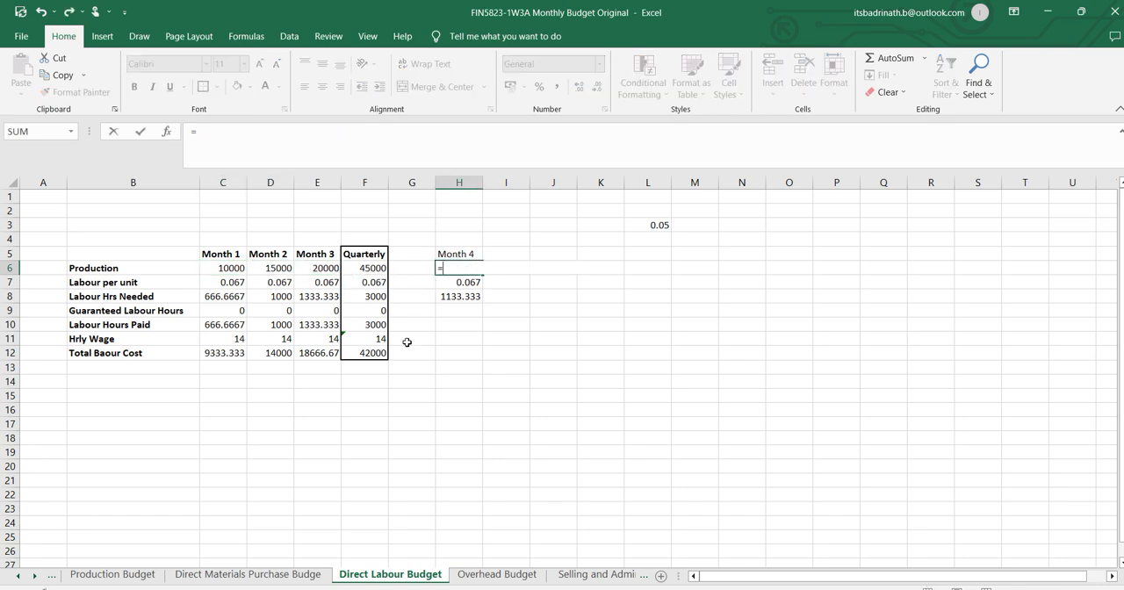
{"action": "left_click", "coordinate": [281, 575]}
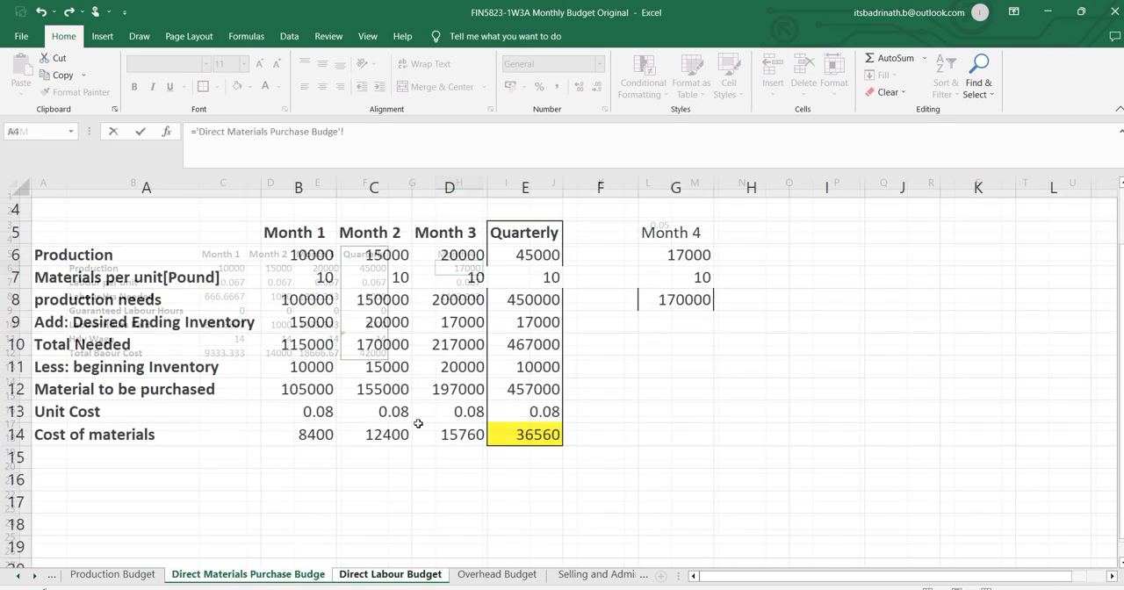
{"action": "left_click", "coordinate": [690, 254]}
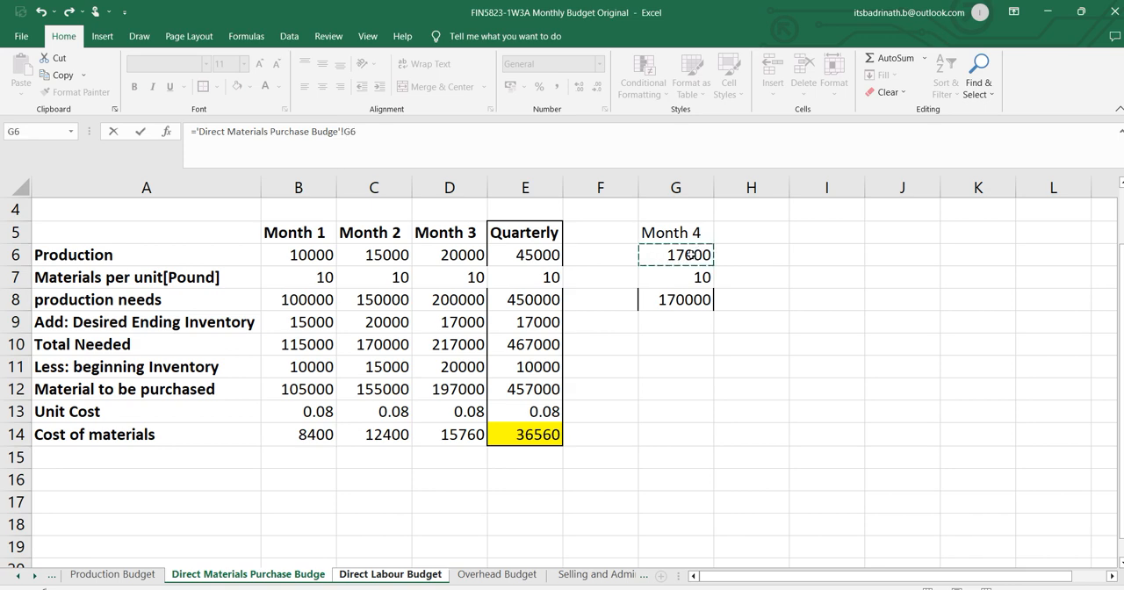
{"action": "key", "text": "Return"}
{"action": "left_click", "coordinate": [465, 268]}
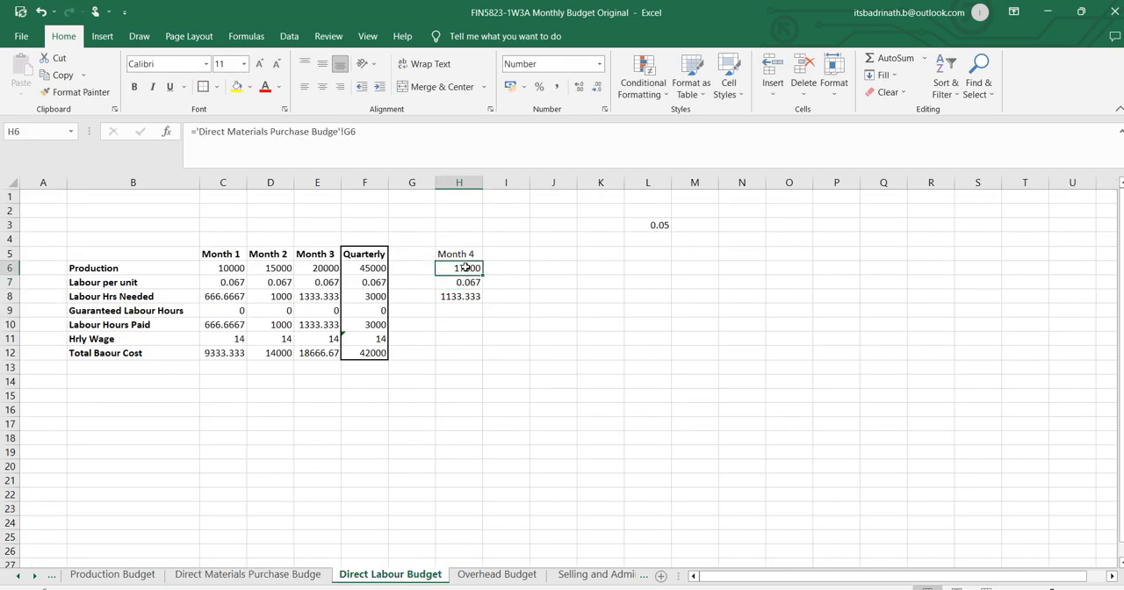
Check the labour per unit source in C7, then look up the hourly labor cost and labor time per unit in the Word assignment.
{"action": "left_click", "coordinate": [233, 282]}
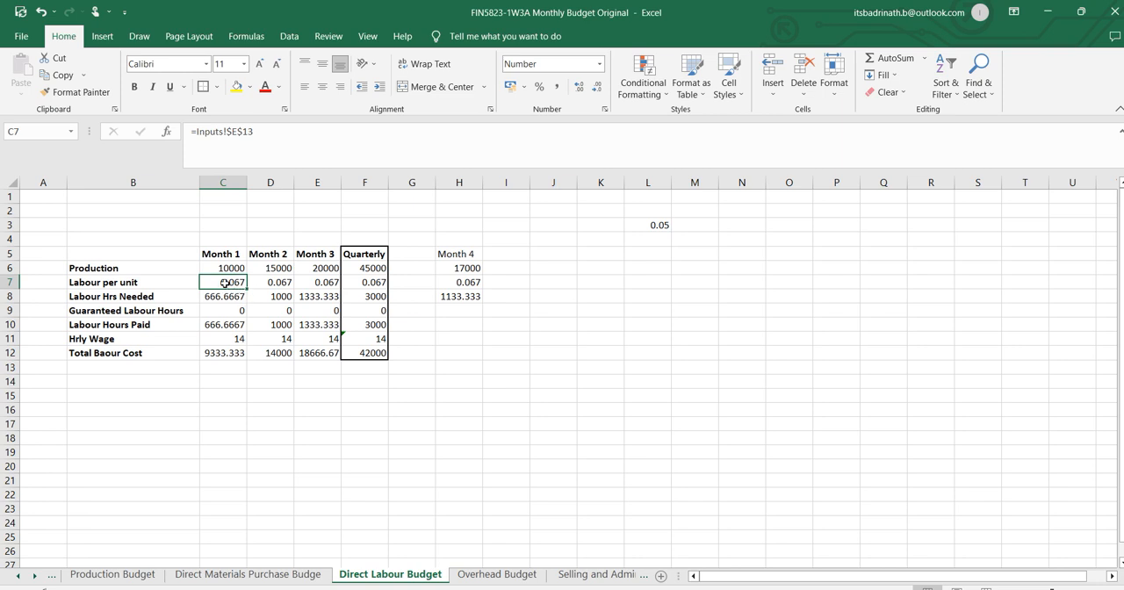
{"action": "key", "text": "alt+Tab"}
{"action": "key", "text": "Tab"}
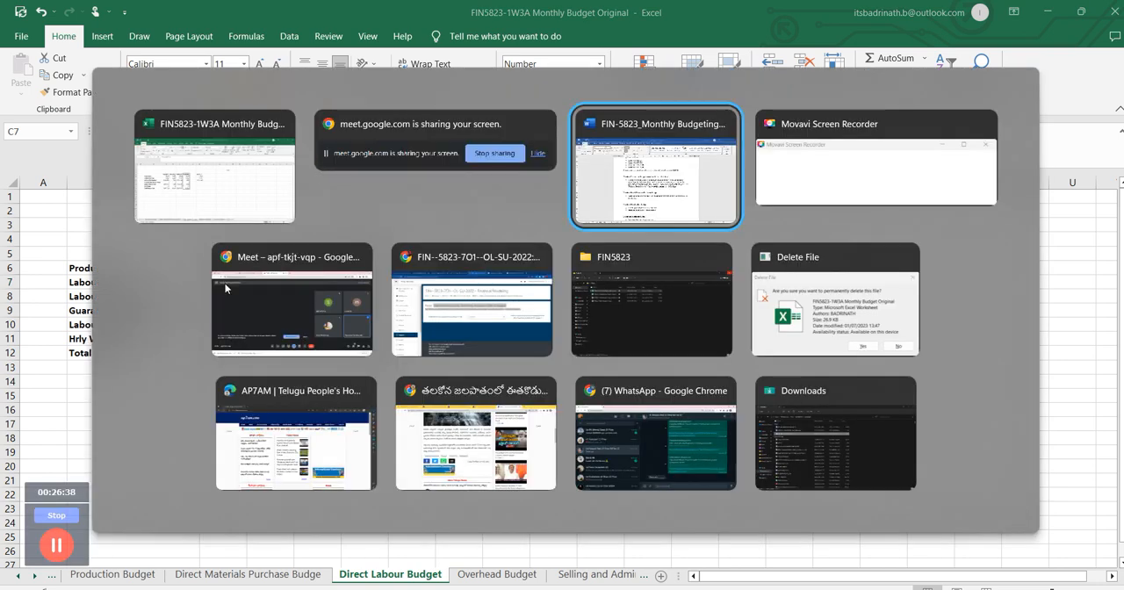
{"action": "scroll", "coordinate": [533, 431], "scroll_direction": "down", "scroll_amount": 2}
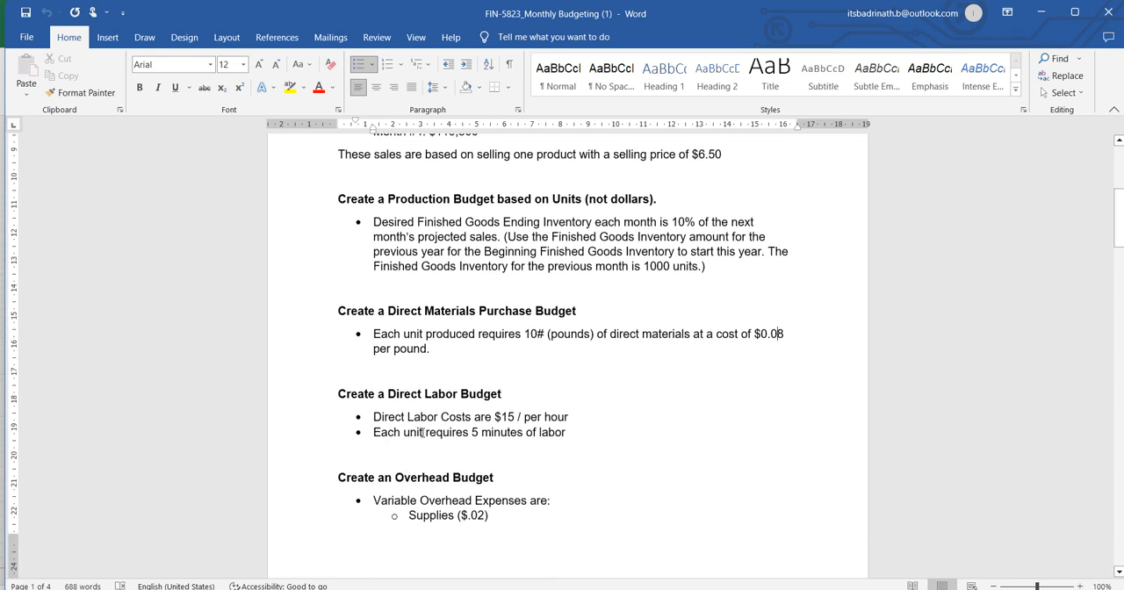
{"action": "left_click", "coordinate": [564, 434]}
{"action": "left_click_drag", "start_coordinate": [495, 417], "coordinate": [568, 421]}
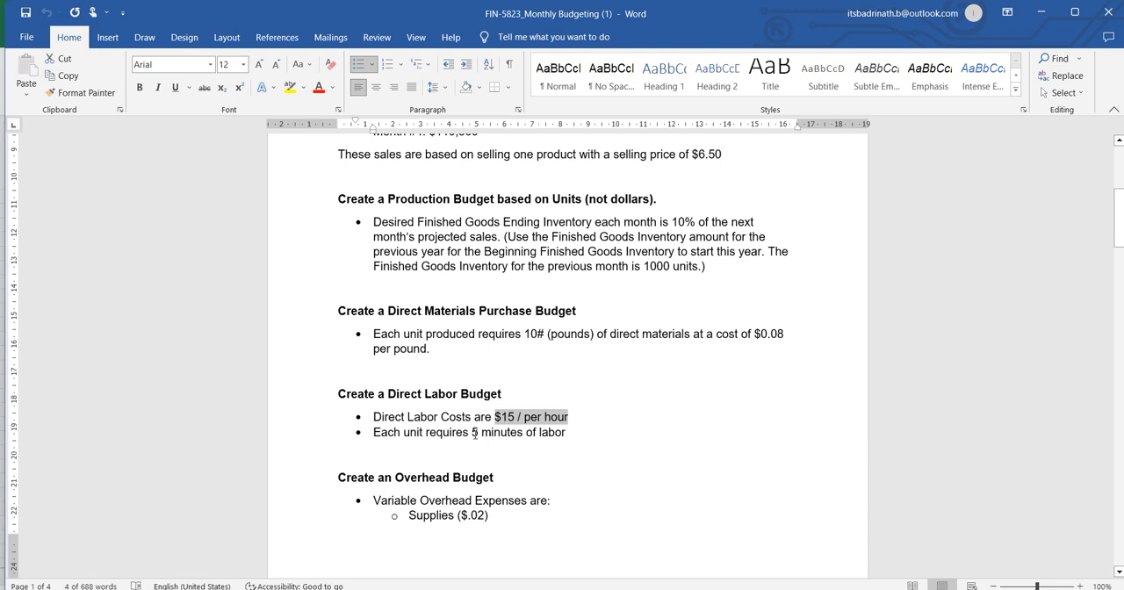
{"action": "left_click_drag", "start_coordinate": [471, 432], "coordinate": [565, 435]}
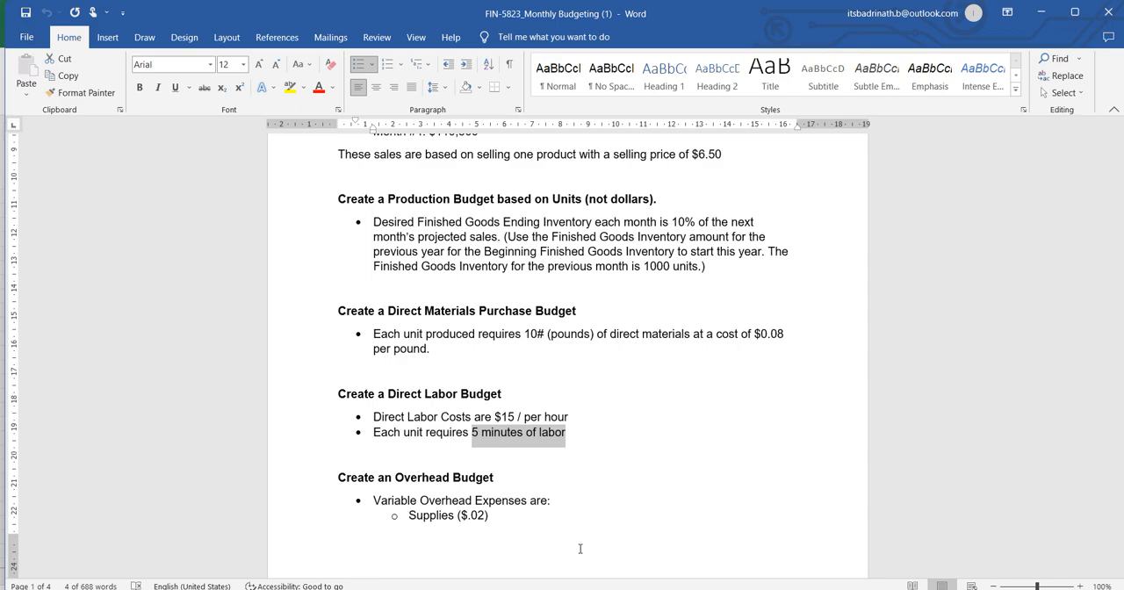
Return to the Excel workbook and set the direct labour minutes per unit in E12 of the Inputs sheet to 5.
{"action": "key", "text": "alt+Tab"}
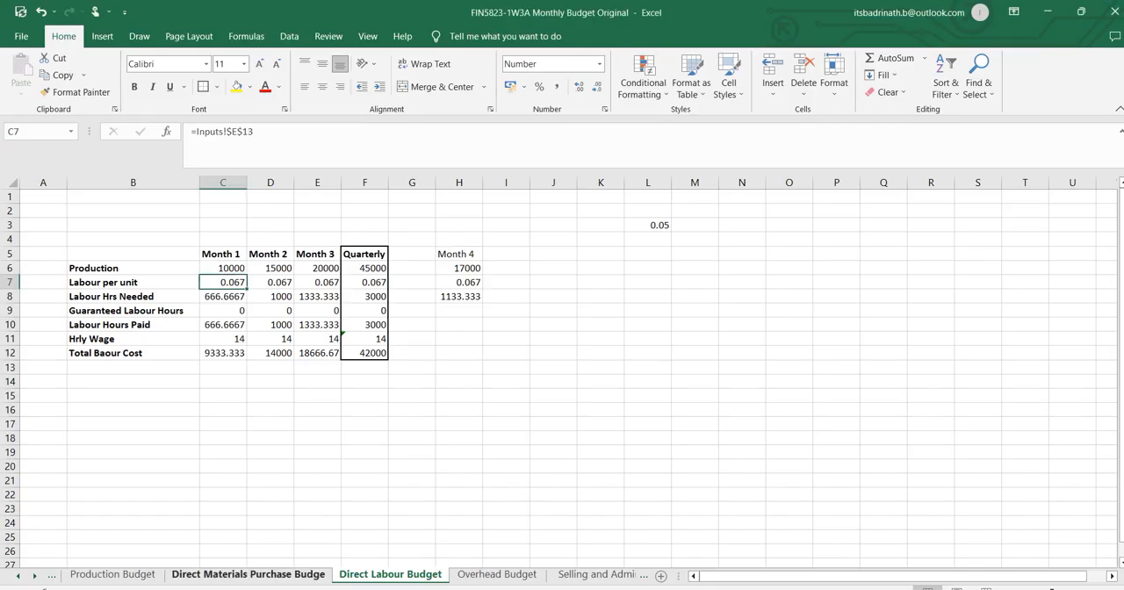
{"action": "left_click", "coordinate": [19, 576]}
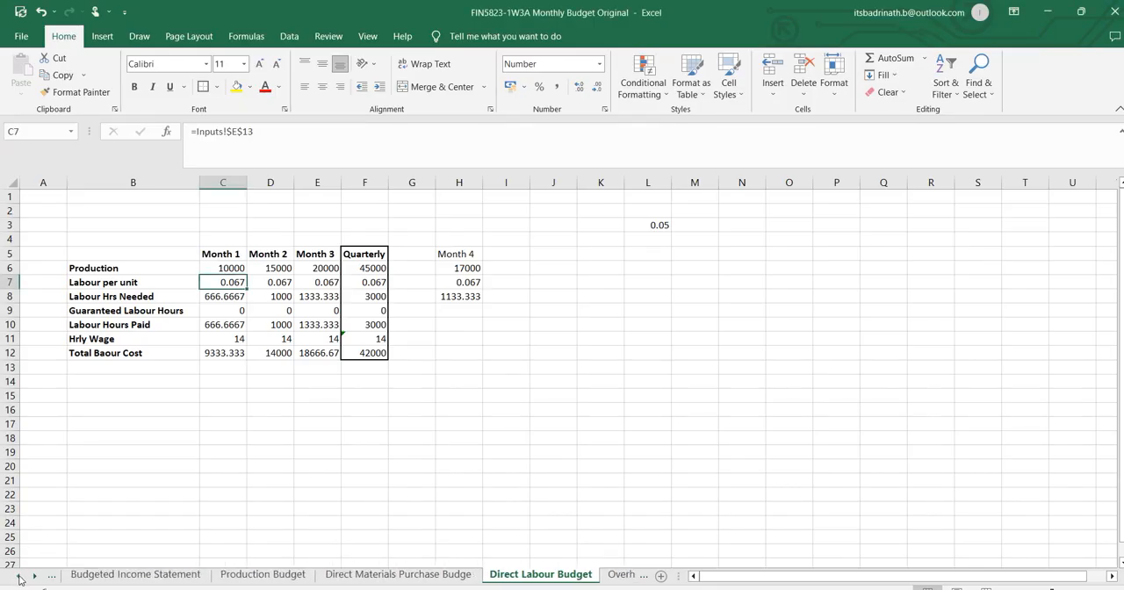
{"action": "left_click", "coordinate": [18, 576]}
{"action": "left_click", "coordinate": [81, 575]}
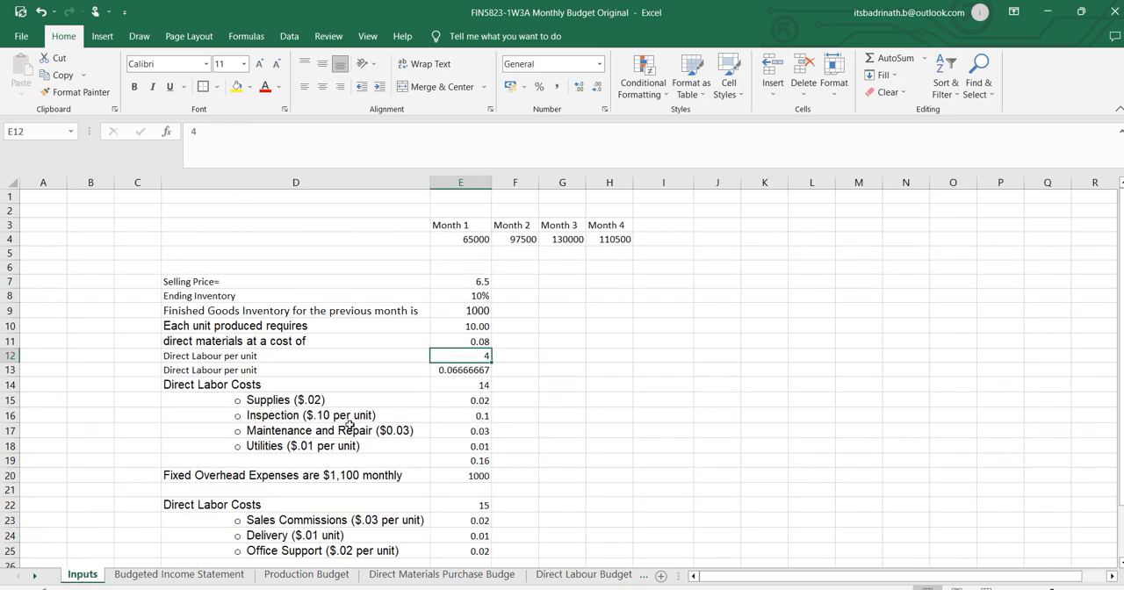
{"action": "left_click", "coordinate": [218, 362]}
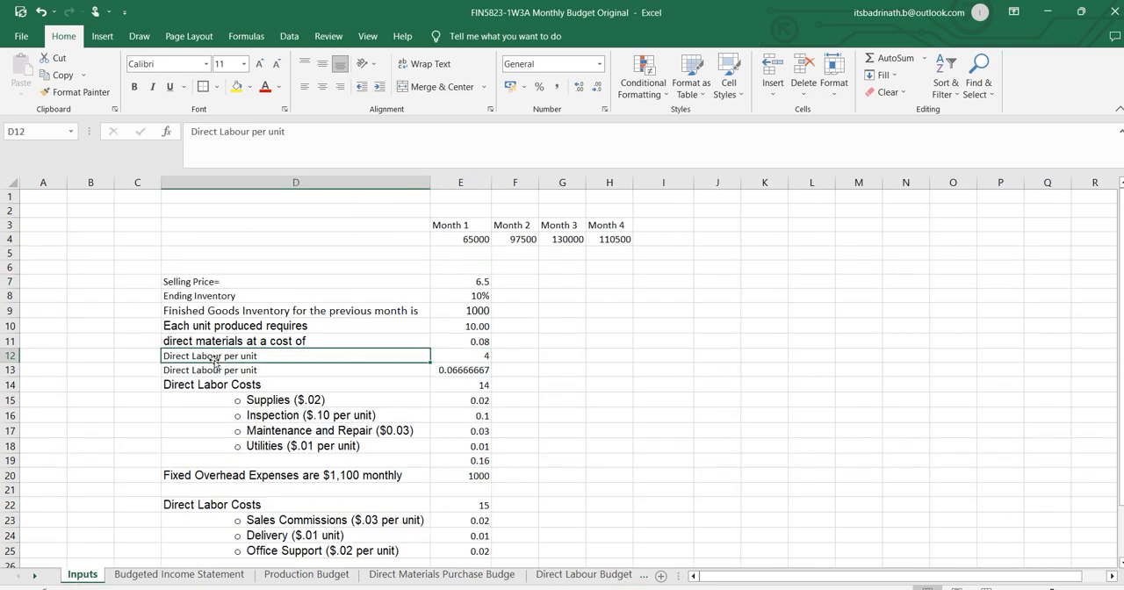
{"action": "left_click", "coordinate": [471, 355]}
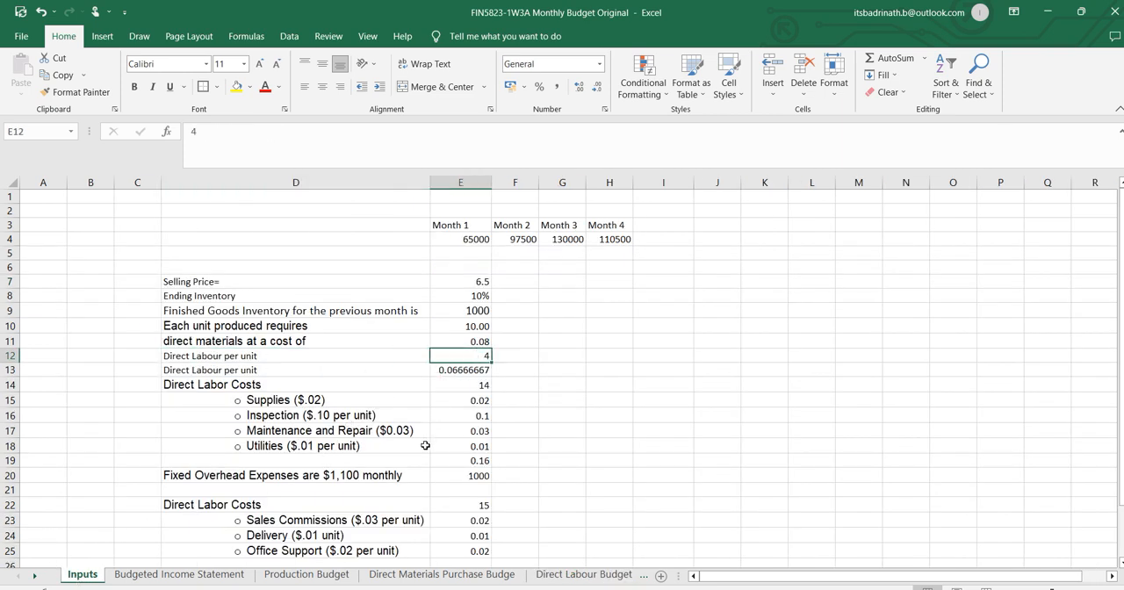
{"action": "type", "text": "5"}
{"action": "key", "text": "Return"}
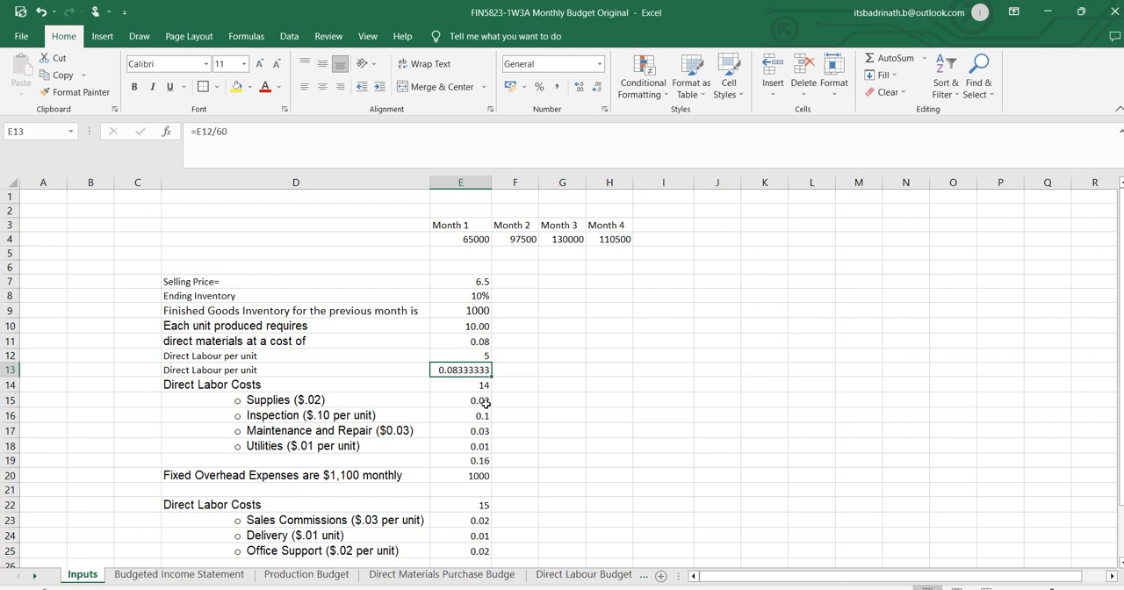
Label the two direct labour per unit inputs with the units Min in F12 and Hrs in F13.
{"action": "left_click", "coordinate": [483, 353]}
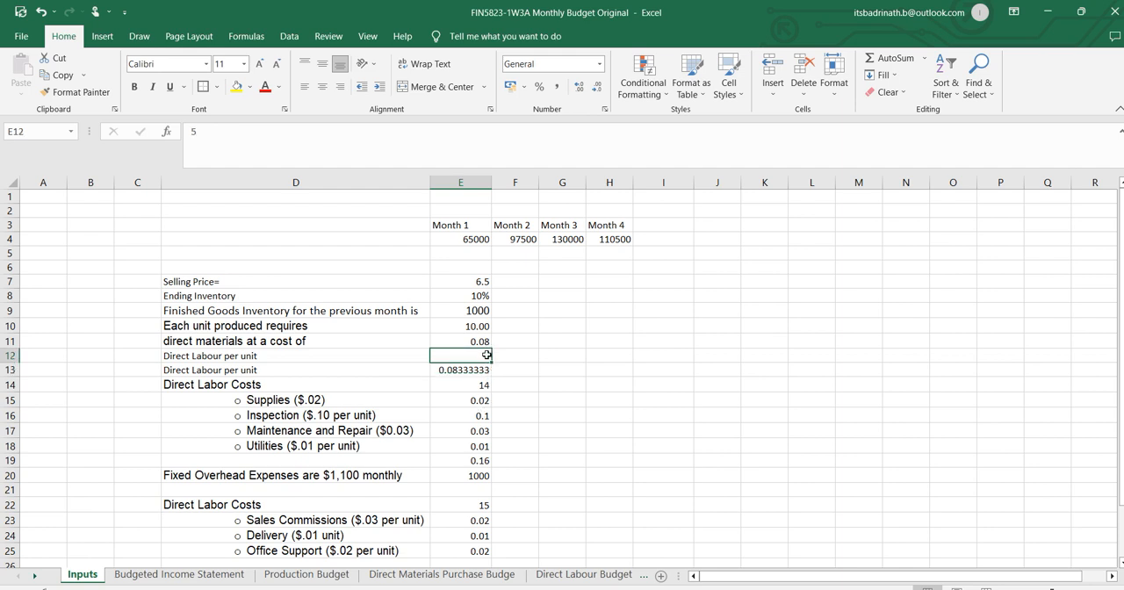
{"action": "left_click", "coordinate": [514, 358]}
{"action": "type", "text": "Min"}
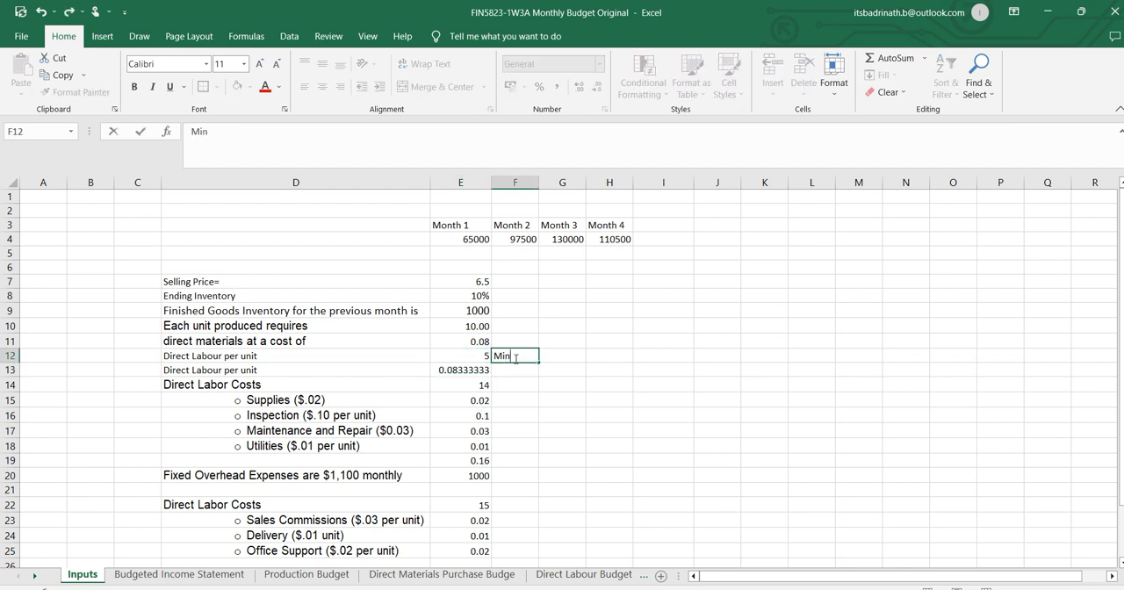
{"action": "key", "text": "Return"}
{"action": "type", "text": "Hrs"}
{"action": "key", "text": "Return"}
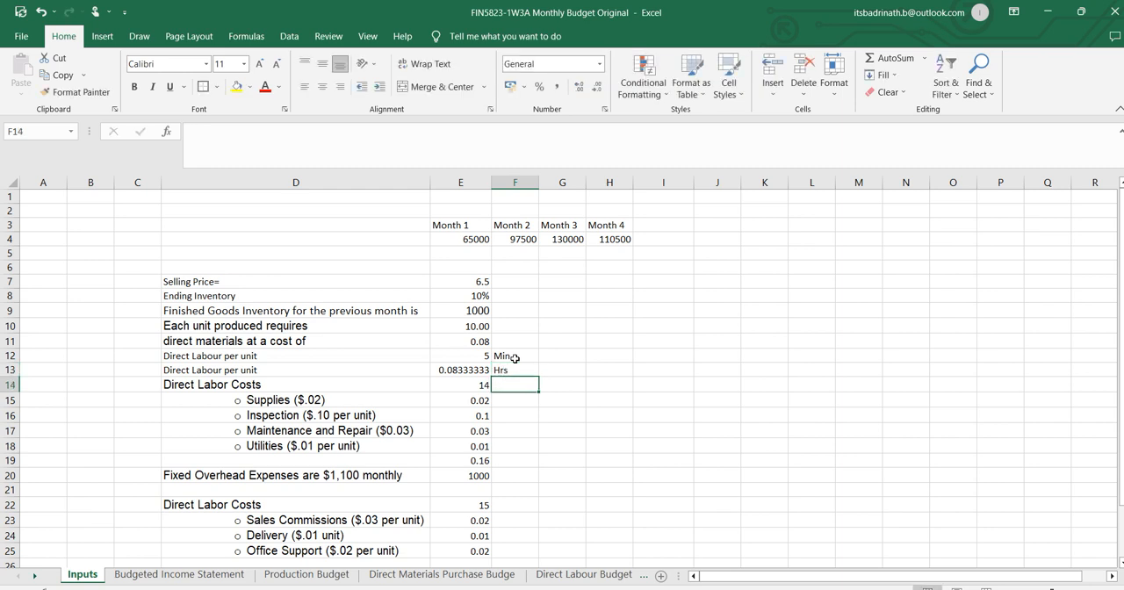
Set the direct labor cost in E14 to 15 per the Word assignment, and recheck the labour inputs in E12 through E14.
{"action": "left_click", "coordinate": [473, 367]}
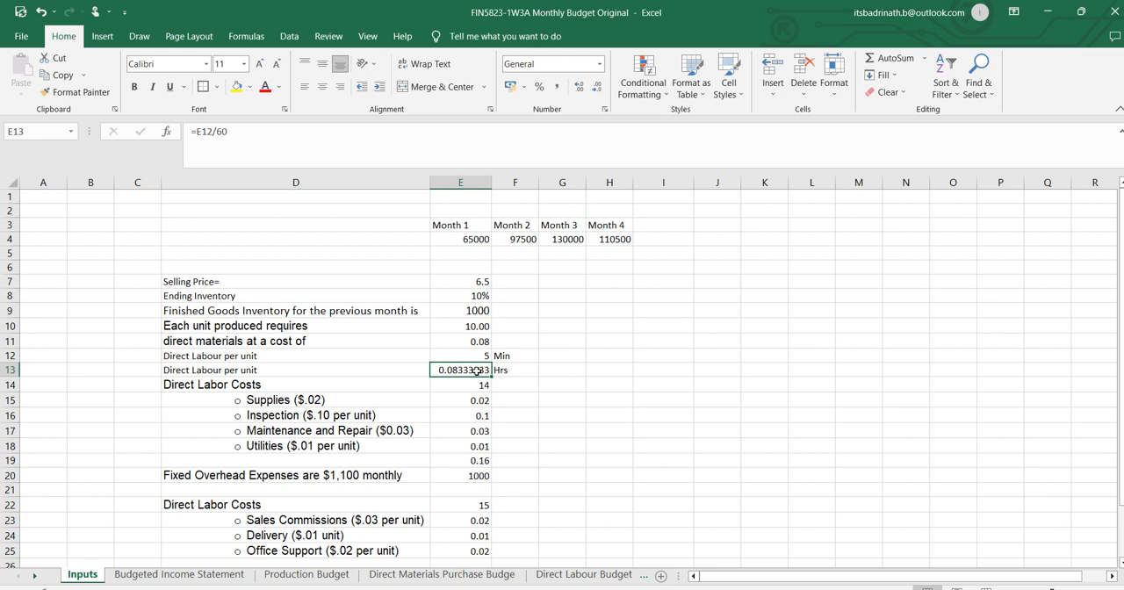
{"action": "left_click", "coordinate": [478, 383]}
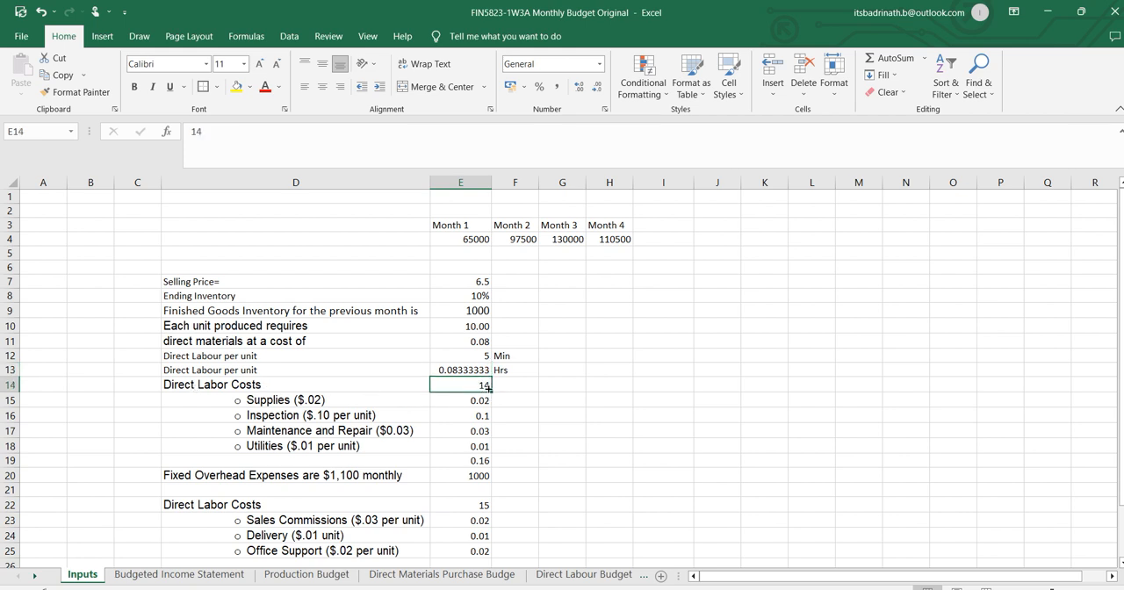
{"action": "key", "text": "alt+Tab"}
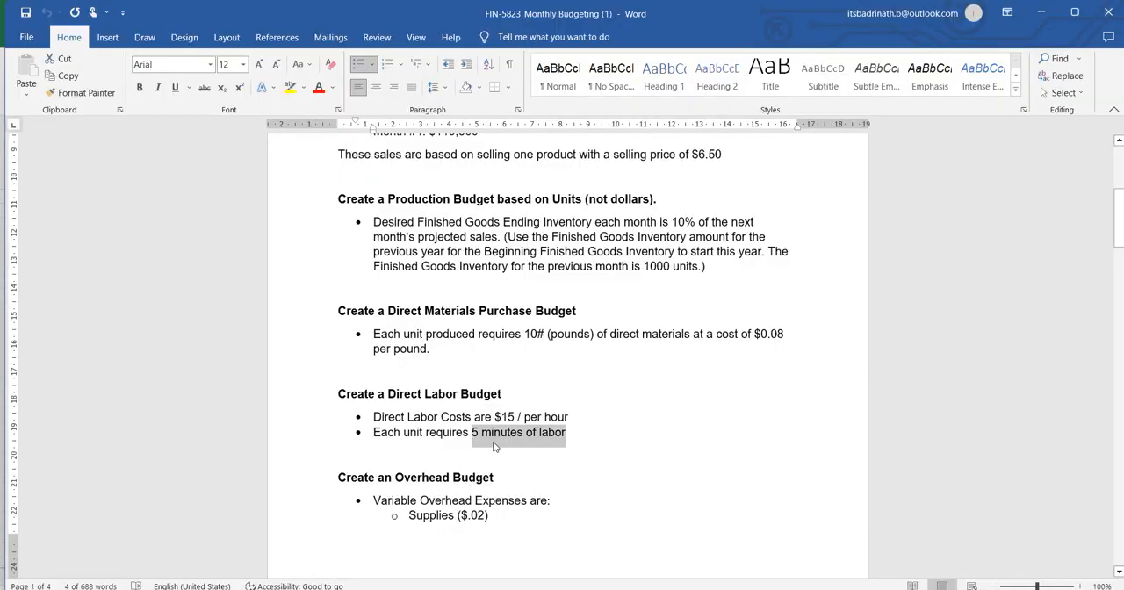
{"action": "key", "text": "alt+Tab"}
{"action": "type", "text": "15"}
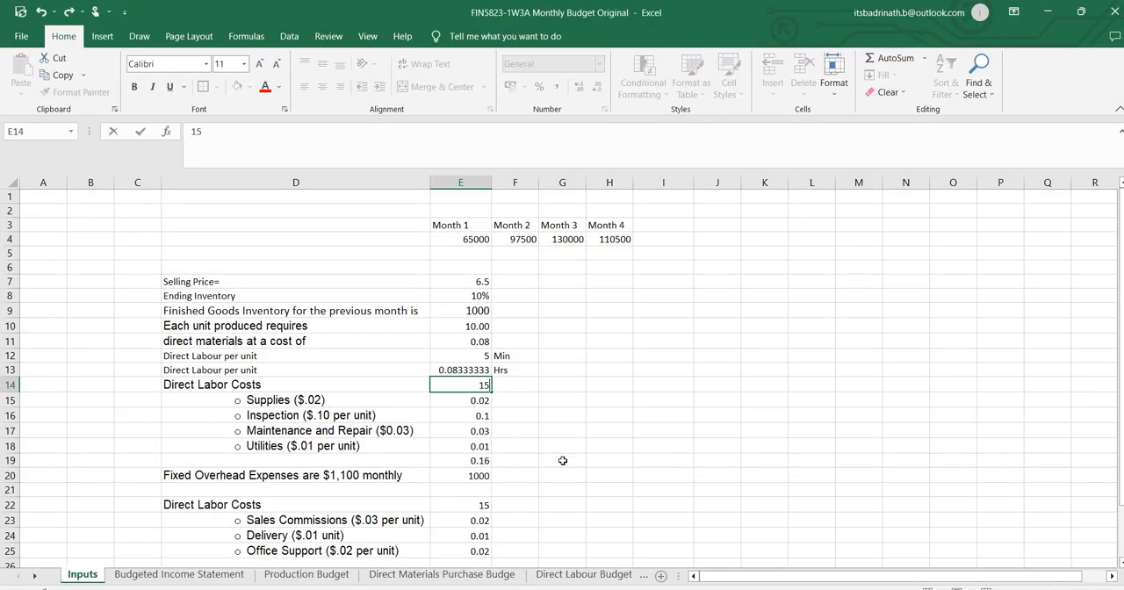
{"action": "left_click", "coordinate": [562, 460]}
{"action": "left_click", "coordinate": [474, 388]}
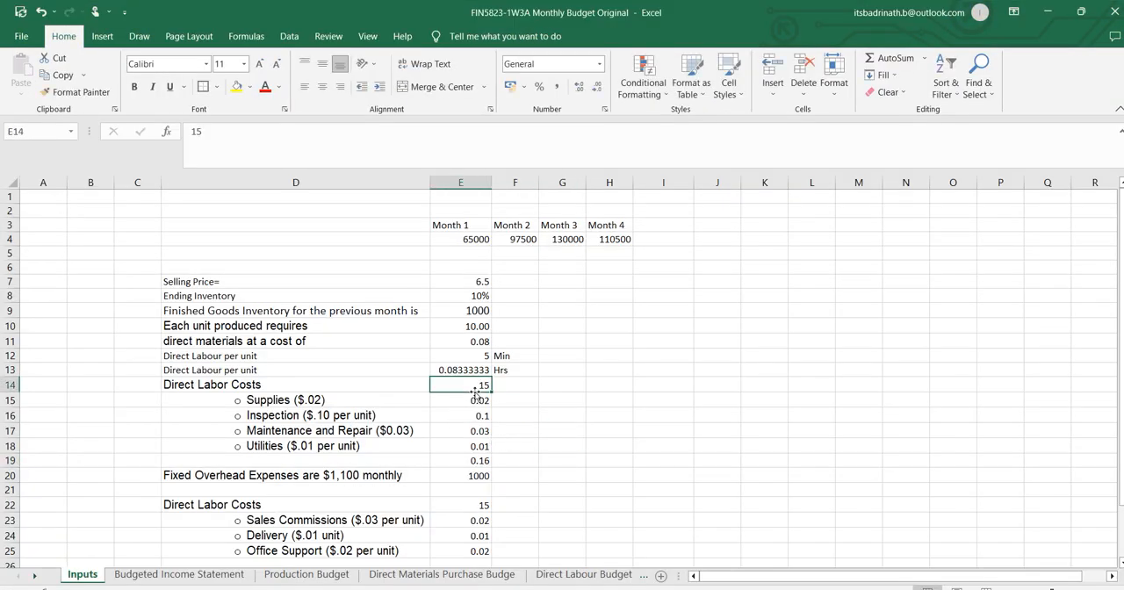
{"action": "left_click", "coordinate": [478, 355]}
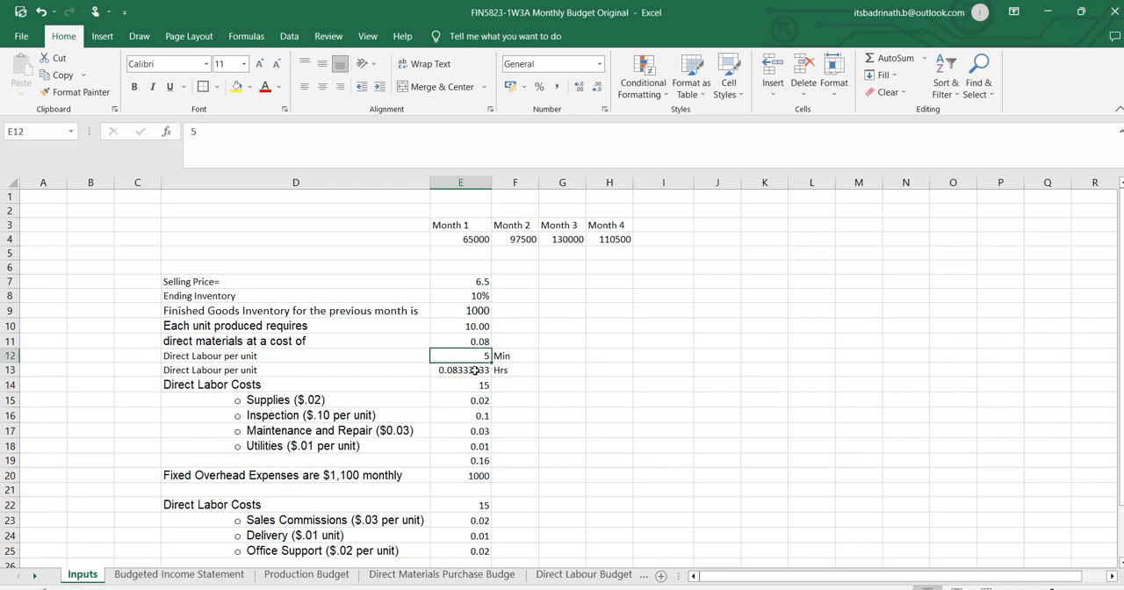
{"action": "left_click", "coordinate": [474, 370]}
{"action": "left_click", "coordinate": [481, 386]}
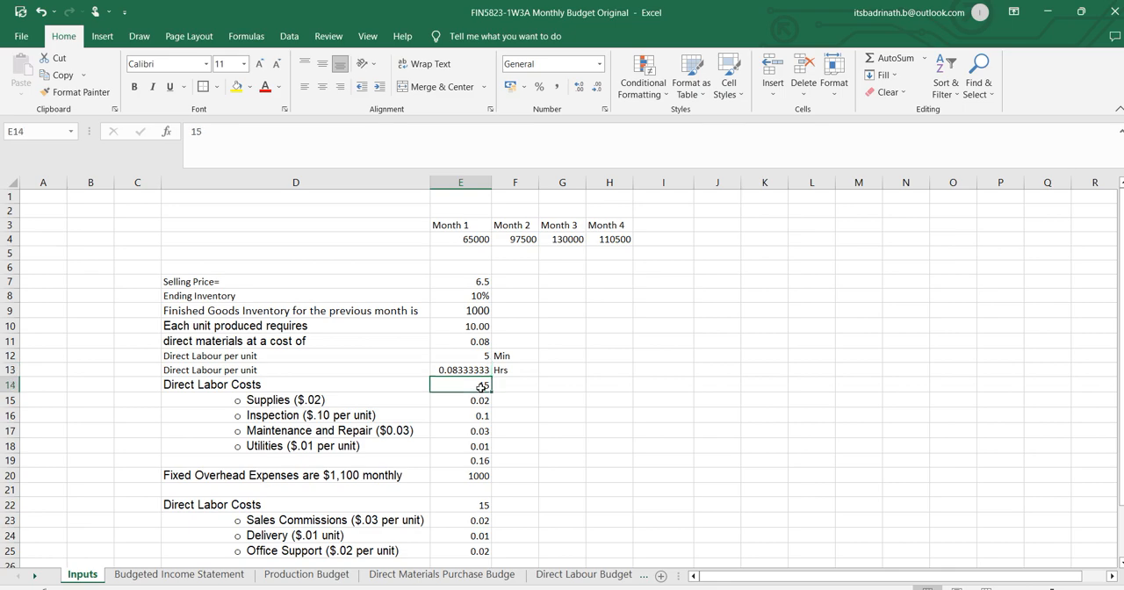
Recheck the labour details in the Word assignment, and clear C8:E12 on the Direct Labour Budget sheet of the Excel workbook.
{"action": "key", "text": "alt+Tab"}
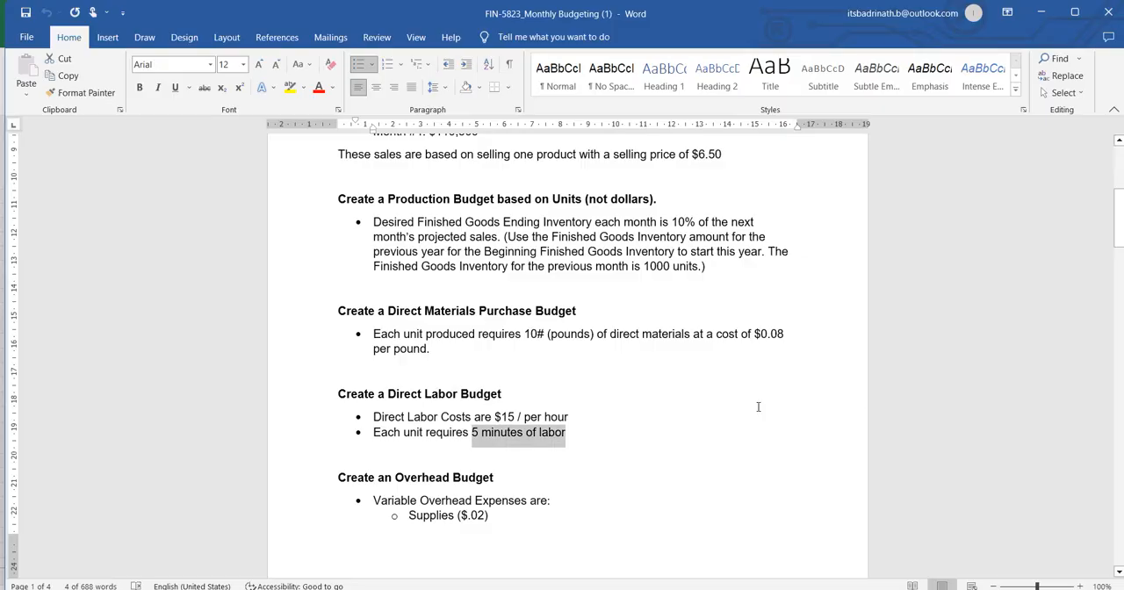
{"action": "key", "text": "alt+Tab"}
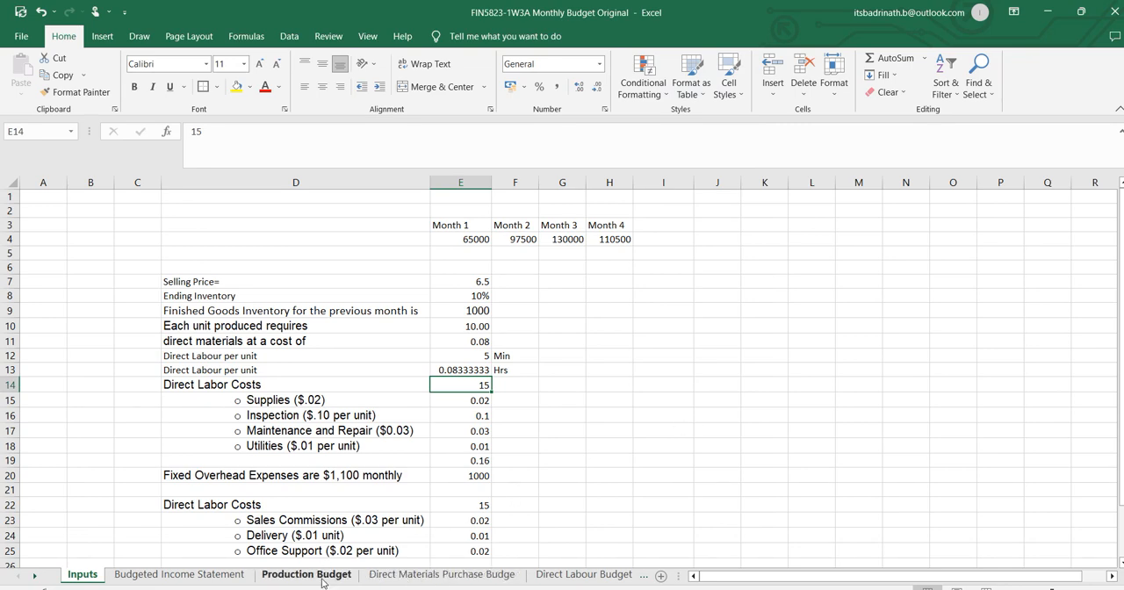
{"action": "left_click", "coordinate": [584, 574]}
{"action": "left_click", "coordinate": [431, 321]}
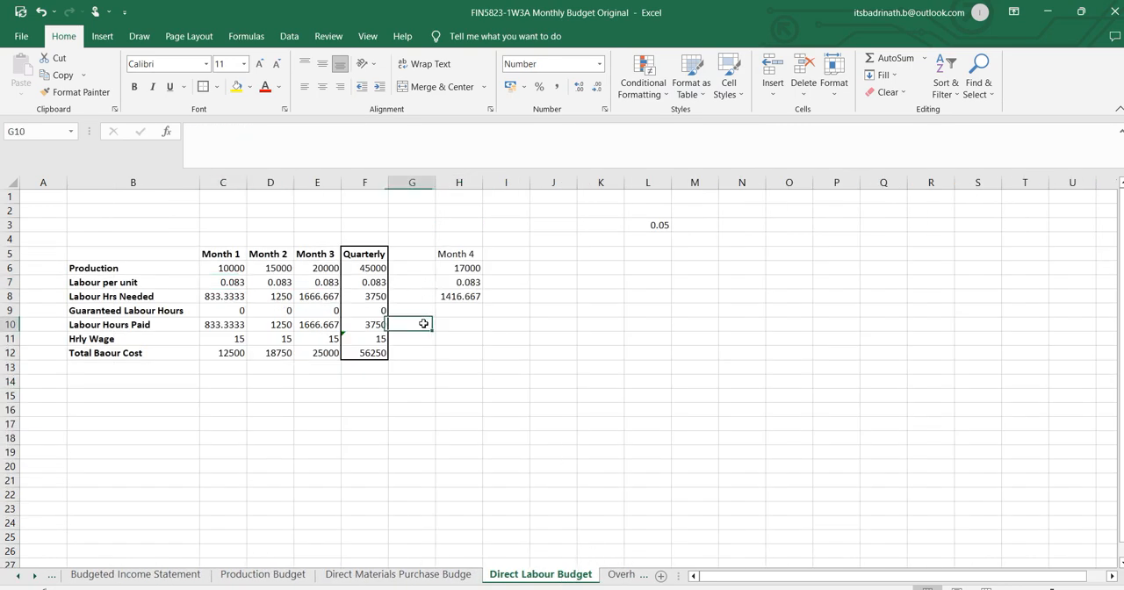
{"action": "left_click_drag", "start_coordinate": [207, 281], "coordinate": [338, 354]}
{"action": "left_click", "coordinate": [222, 296]}
{"action": "left_click_drag", "start_coordinate": [222, 296], "coordinate": [321, 353]}
{"action": "key", "text": "Delete"}
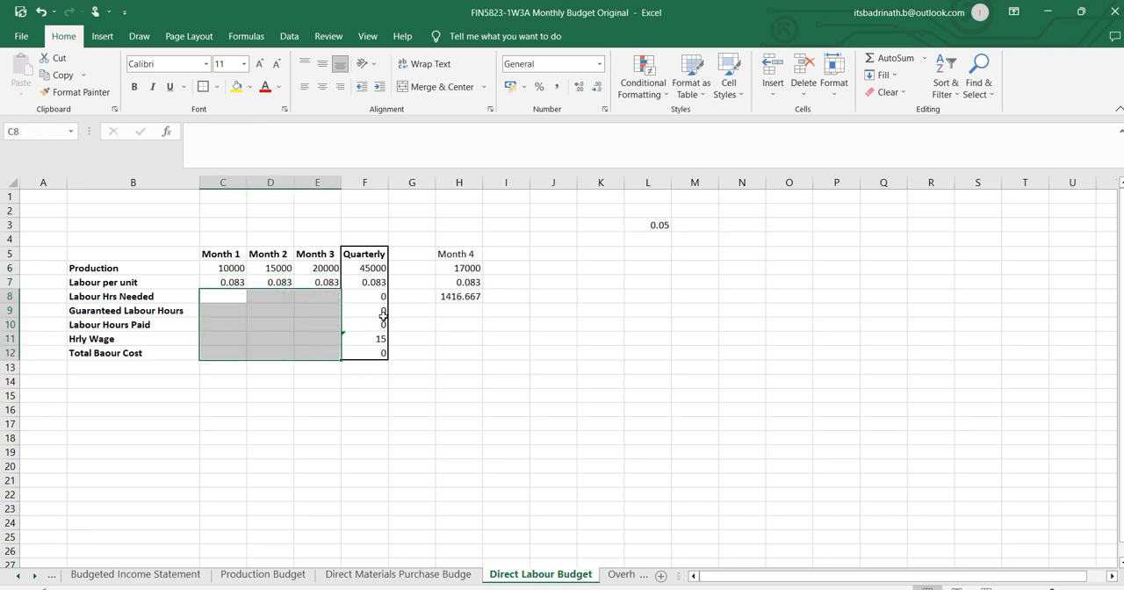
Re-enter the Month 1 labour per unit in C7 as a link to E13 on the Inputs sheet.
{"action": "left_click", "coordinate": [471, 282]}
{"action": "left_click", "coordinate": [236, 282]}
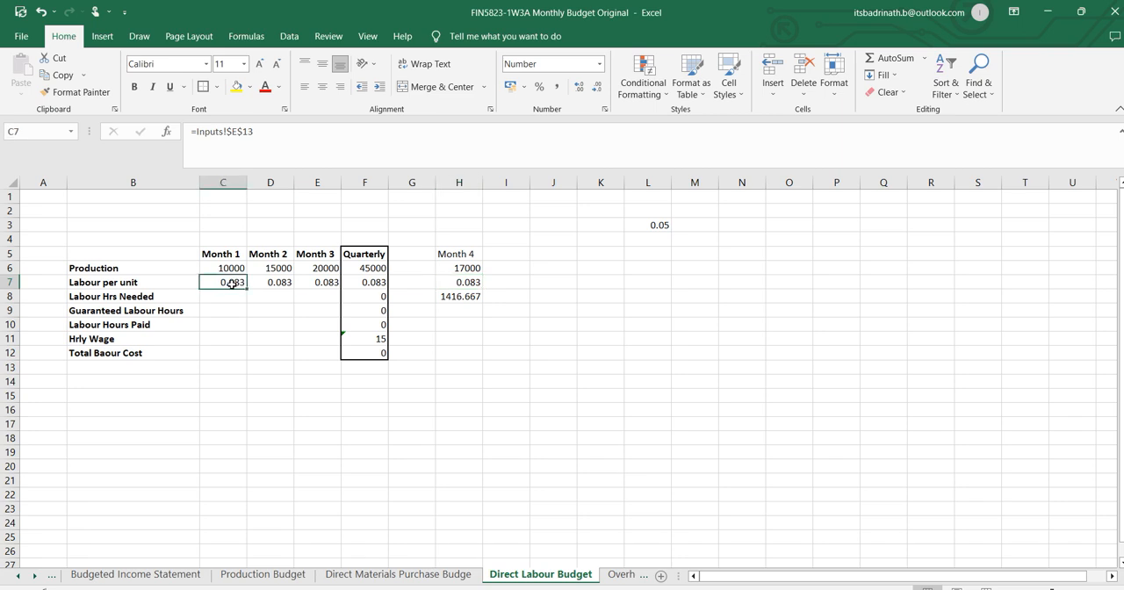
{"action": "left_click", "coordinate": [274, 131]}
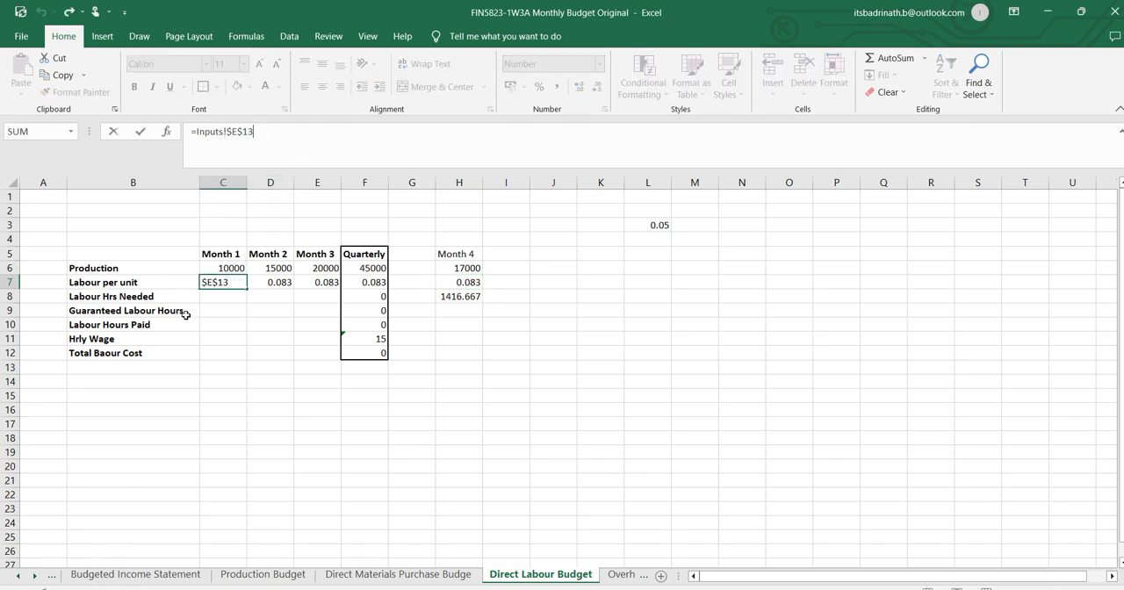
{"action": "left_click", "coordinate": [16, 578]}
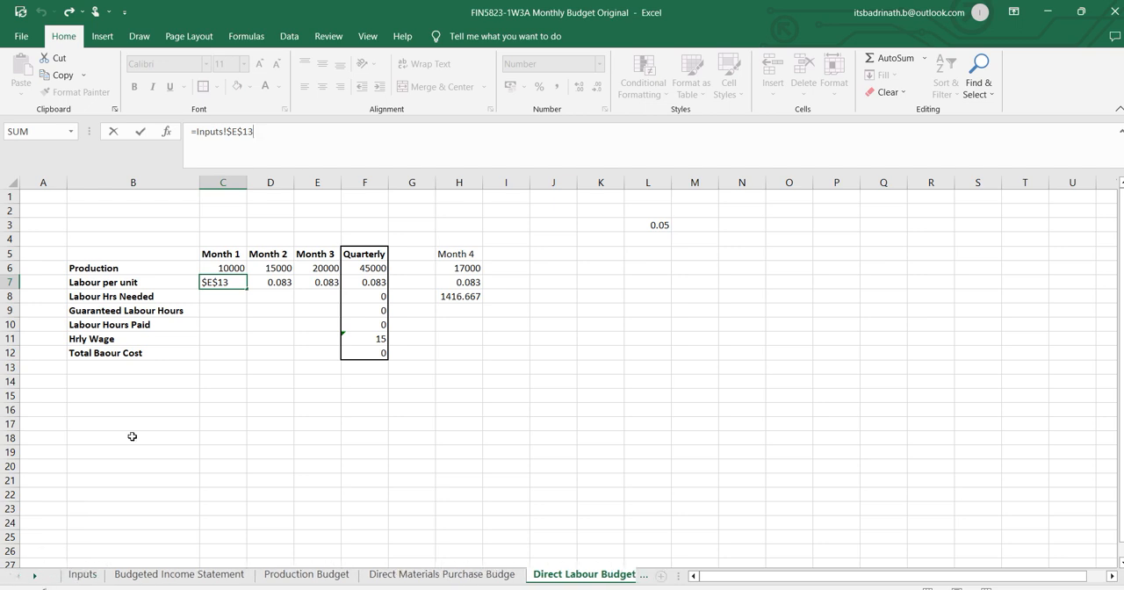
{"action": "type", "text": "="}
{"action": "key", "text": "BackSpace"}
{"action": "key", "text": "BackSpace"}
{"action": "key", "text": "BackSpace"}
{"action": "key", "text": "BackSpace"}
{"action": "key", "text": "BackSpace"}
{"action": "key", "text": "BackSpace"}
{"action": "key", "text": "BackSpace"}
{"action": "key", "text": "BackSpace"}
{"action": "key", "text": "BackSpace"}
{"action": "key", "text": "BackSpace"}
{"action": "key", "text": "BackSpace"}
{"action": "key", "text": "BackSpace"}
{"action": "key", "text": "BackSpace"}
{"action": "type", "text": "="}
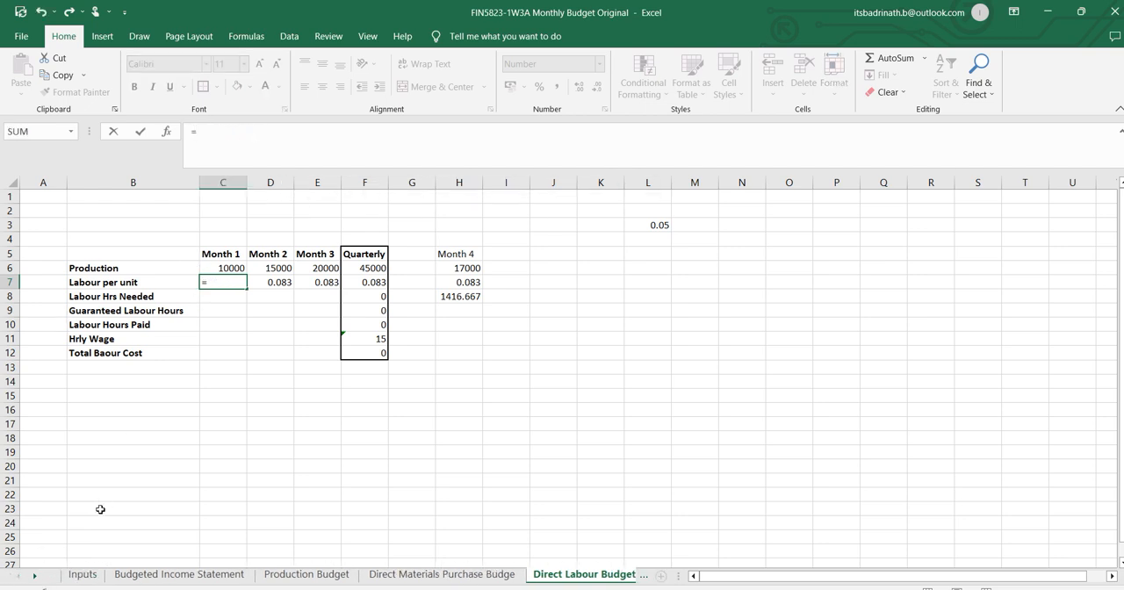
{"action": "left_click", "coordinate": [82, 575]}
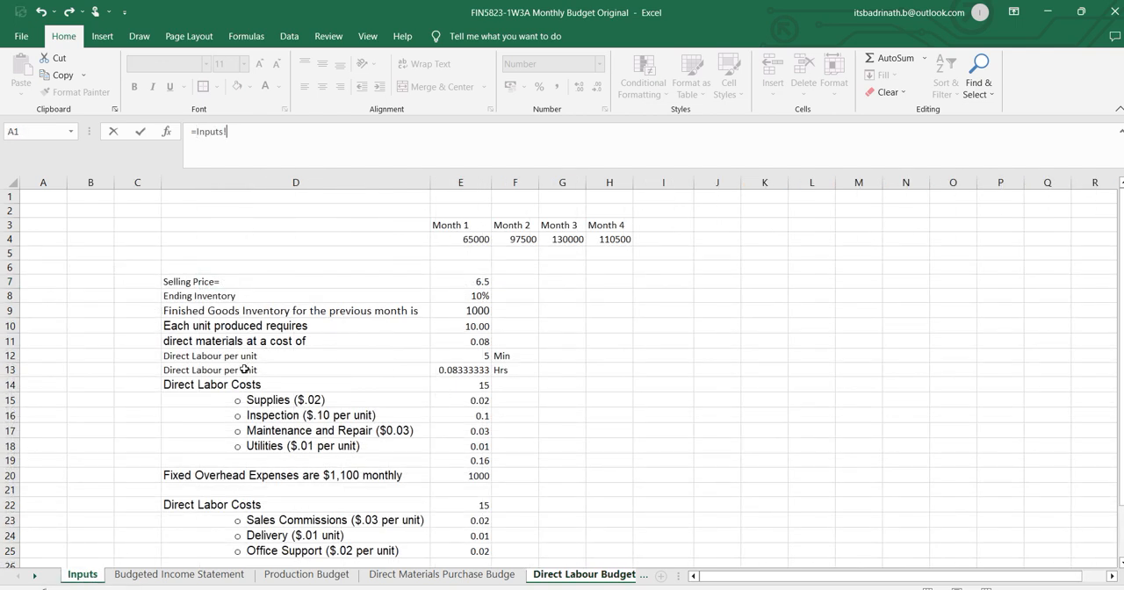
{"action": "left_click", "coordinate": [475, 369]}
{"action": "key", "text": "Return"}
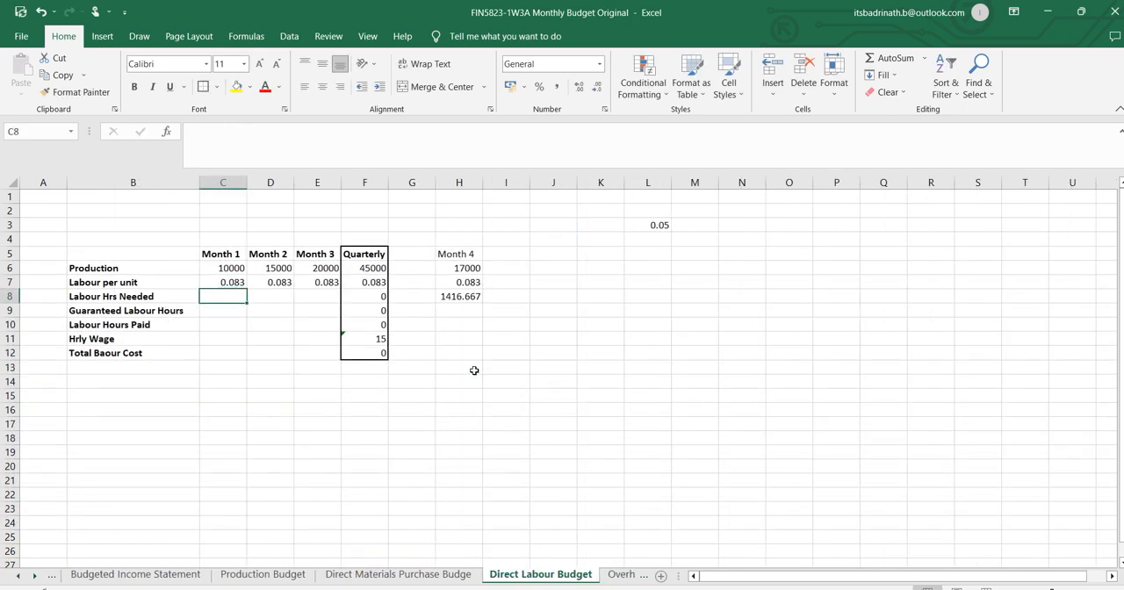
Try to copy the labour per unit link from C7 to D7, and undo the paste.
{"action": "left_click", "coordinate": [239, 282]}
{"action": "key", "text": "ctrl+c"}
{"action": "left_click", "coordinate": [268, 281]}
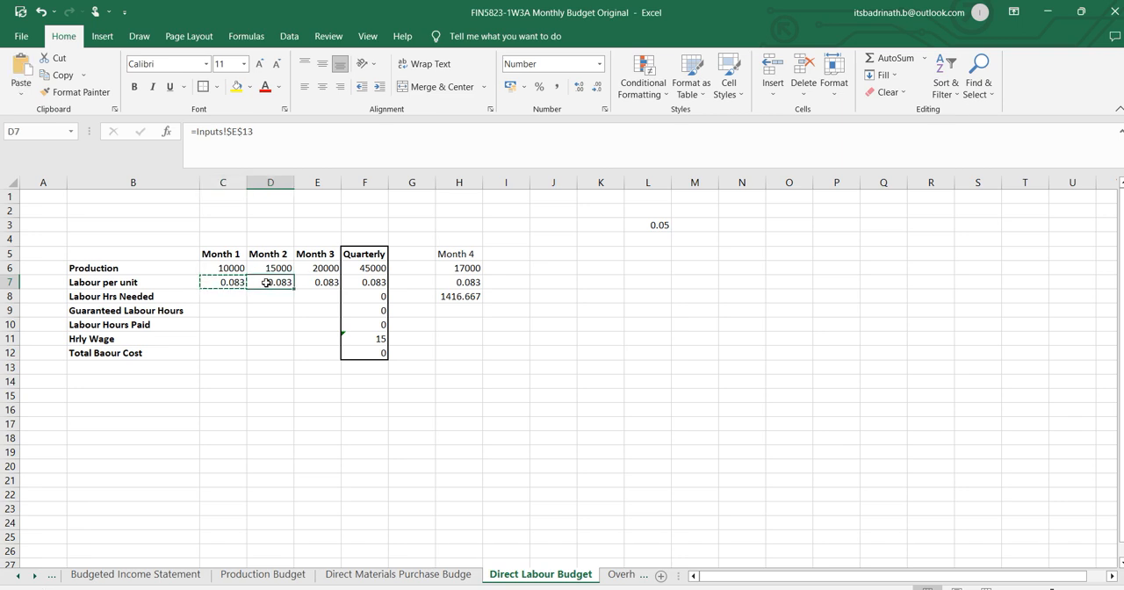
{"action": "key", "text": "ctrl+v"}
{"action": "left_click", "coordinate": [318, 281]}
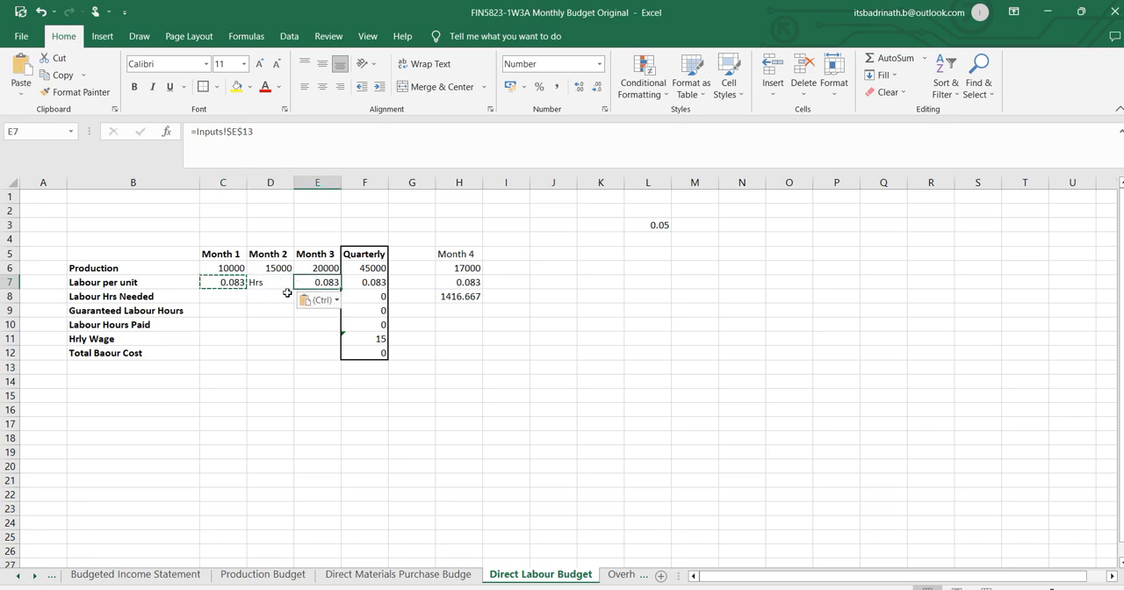
{"action": "key", "text": "ctrl+z"}
Make the C7 reference absolute as =Inputs!$E$13 and fill it across to E7 for Months 2 and 3.
{"action": "left_click", "coordinate": [234, 283]}
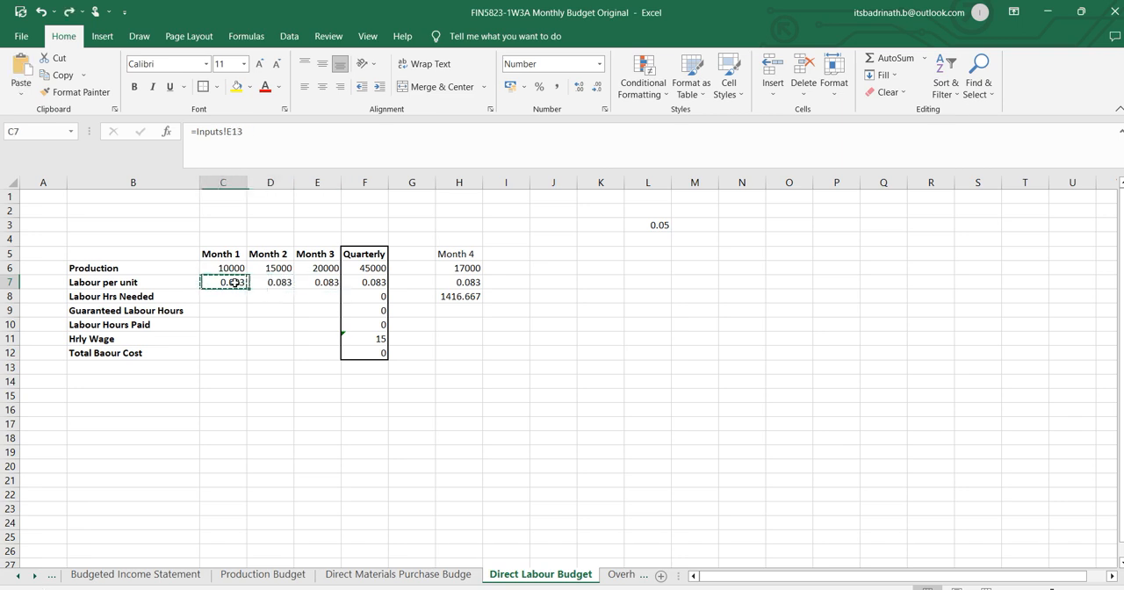
{"action": "left_click", "coordinate": [230, 133]}
{"action": "type", "text": "$E"}
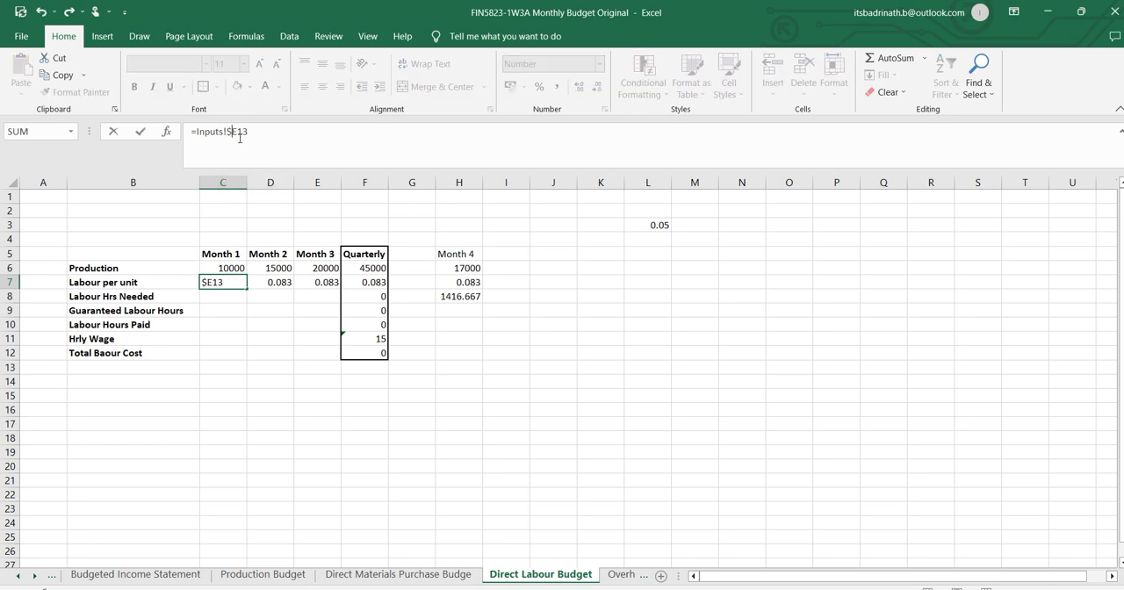
{"action": "type", "text": "$"}
{"action": "key", "text": "Return"}
{"action": "left_click", "coordinate": [237, 283]}
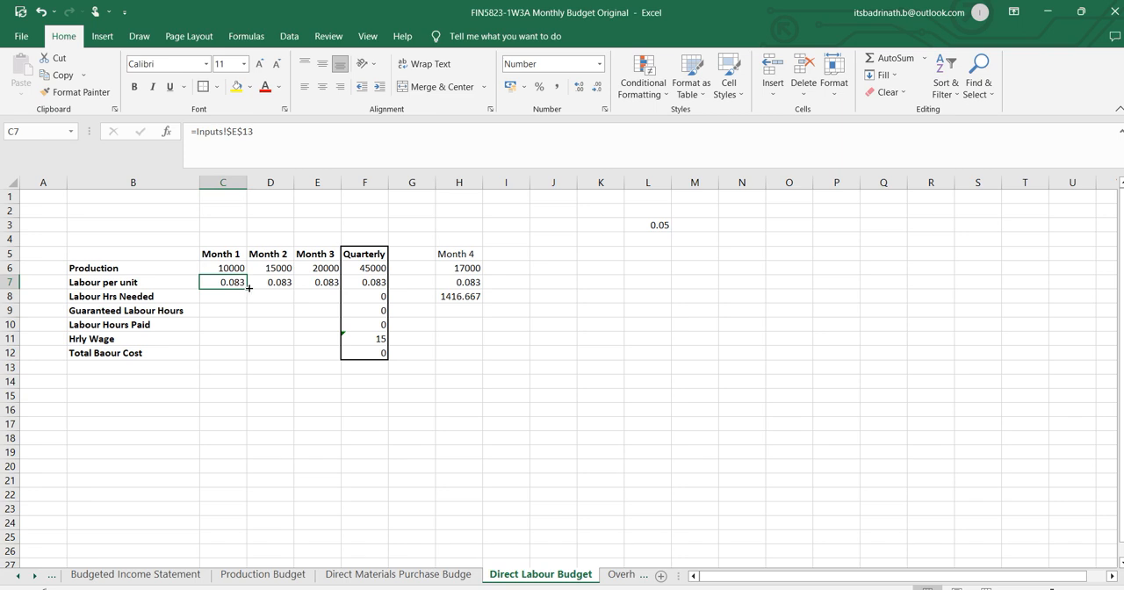
{"action": "left_click_drag", "start_coordinate": [249, 288], "coordinate": [326, 286]}
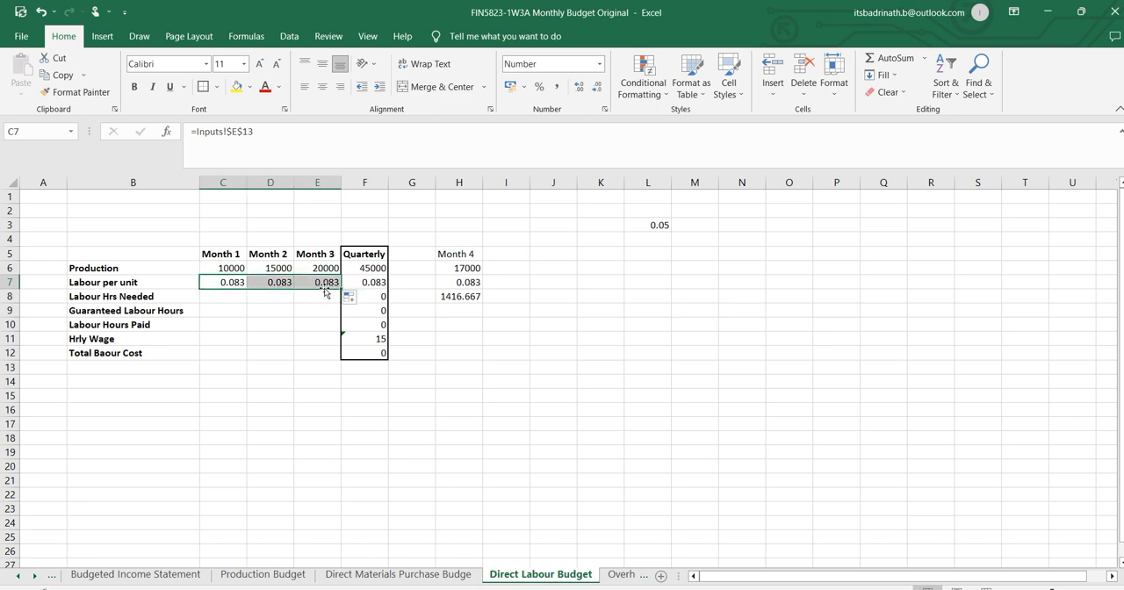
Copy the labour per unit link from E7 into the Quarterly cell F7 and the Month 4 cell H7.
{"action": "left_click", "coordinate": [326, 284]}
{"action": "key", "text": "ctrl+c"}
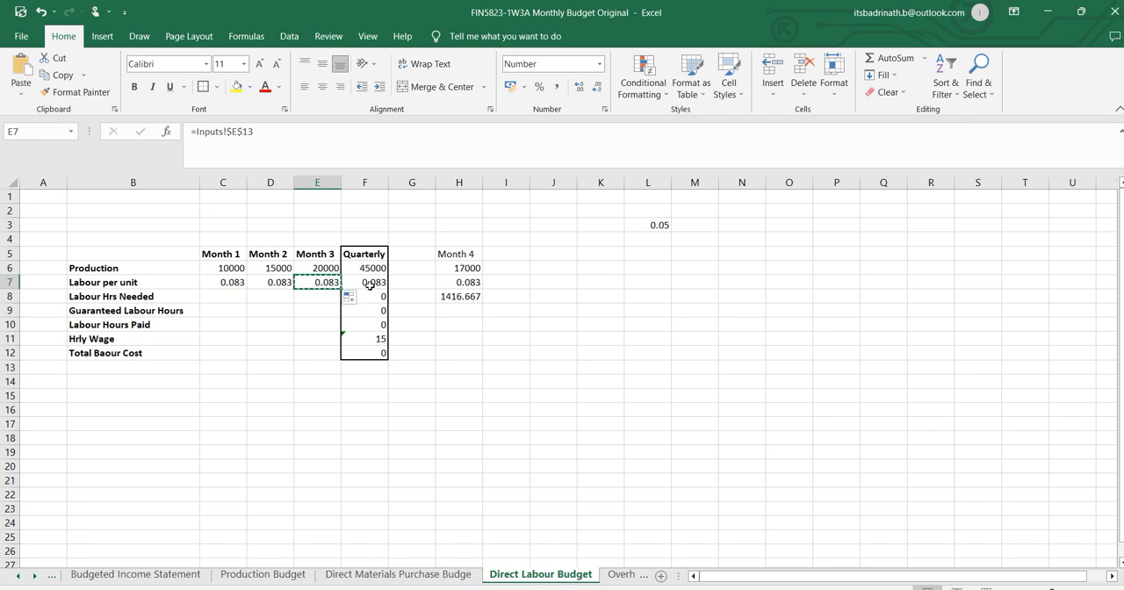
{"action": "key", "text": "Right"}
{"action": "key", "text": "ctrl+v"}
{"action": "left_click", "coordinate": [463, 283]}
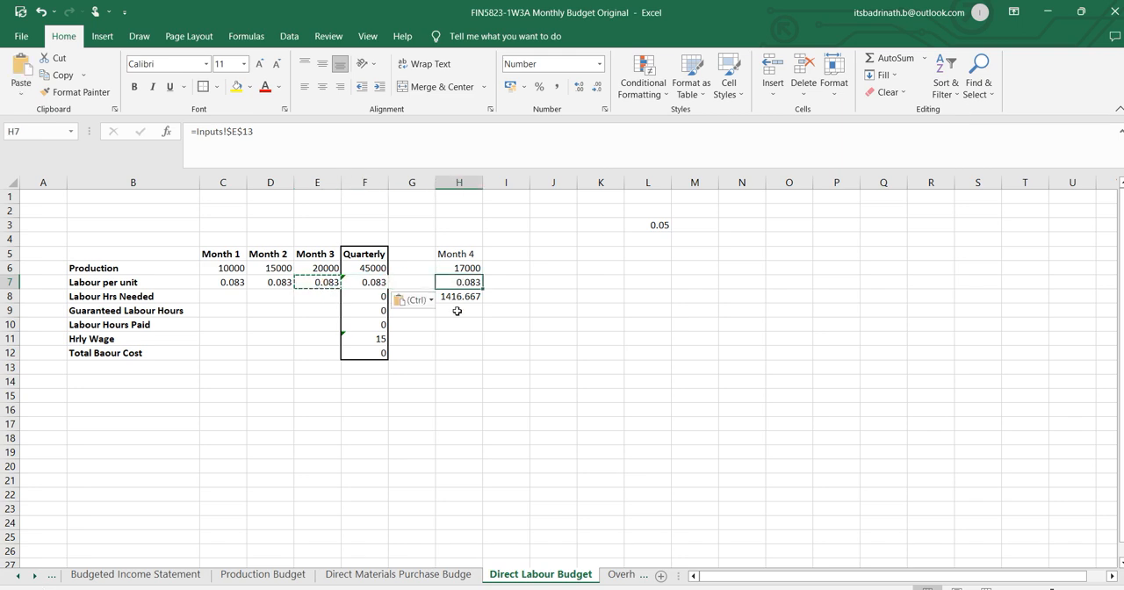
{"action": "key", "text": "ctrl+v"}
{"action": "left_click", "coordinate": [506, 381]}
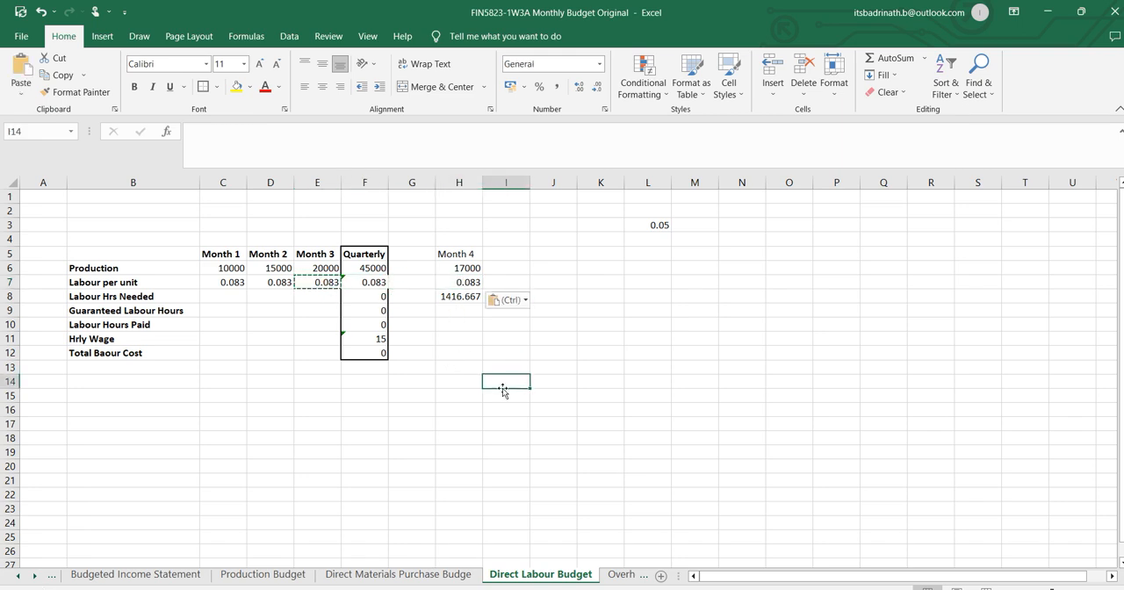
Calculate Month 1 Labour Hrs Needed in C8 as =C6*C7 and fill the formula across to E8.
{"action": "left_click", "coordinate": [291, 309]}
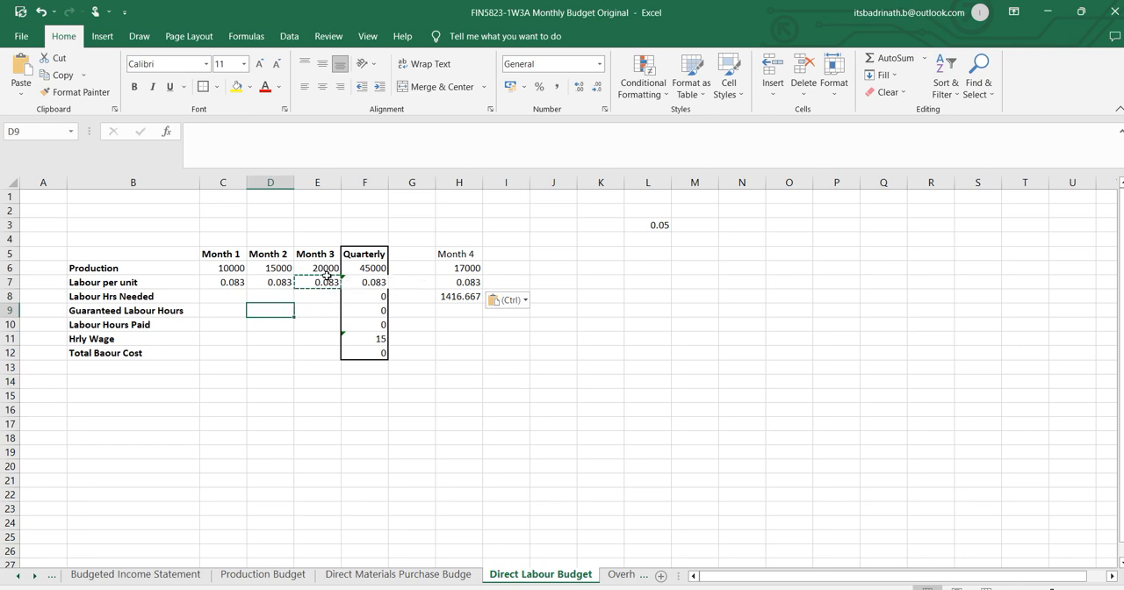
{"action": "left_click", "coordinate": [226, 295]}
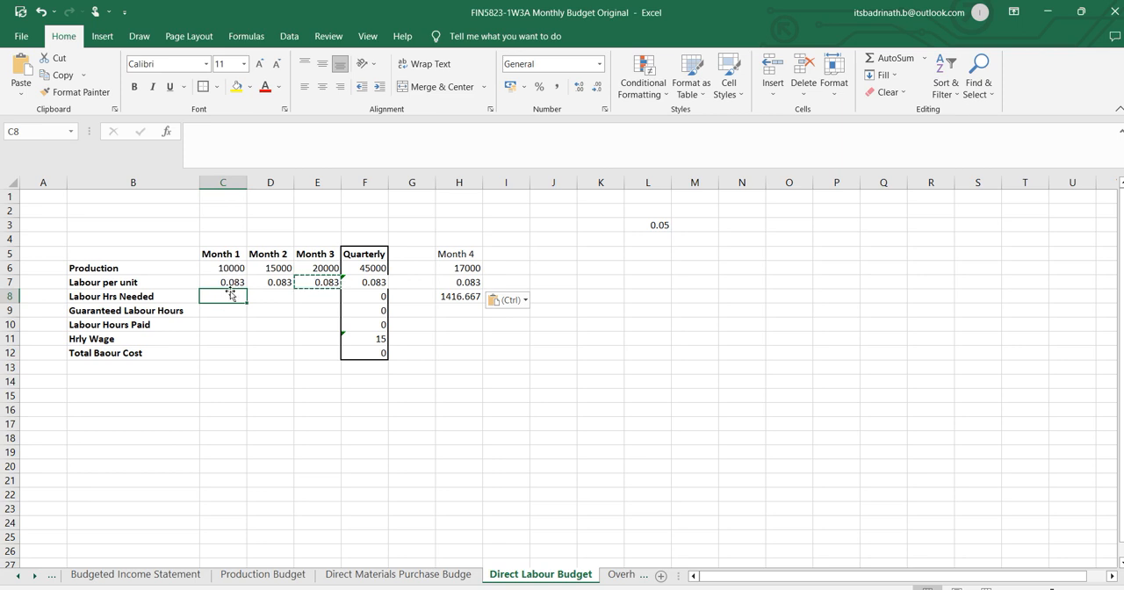
{"action": "type", "text": "="}
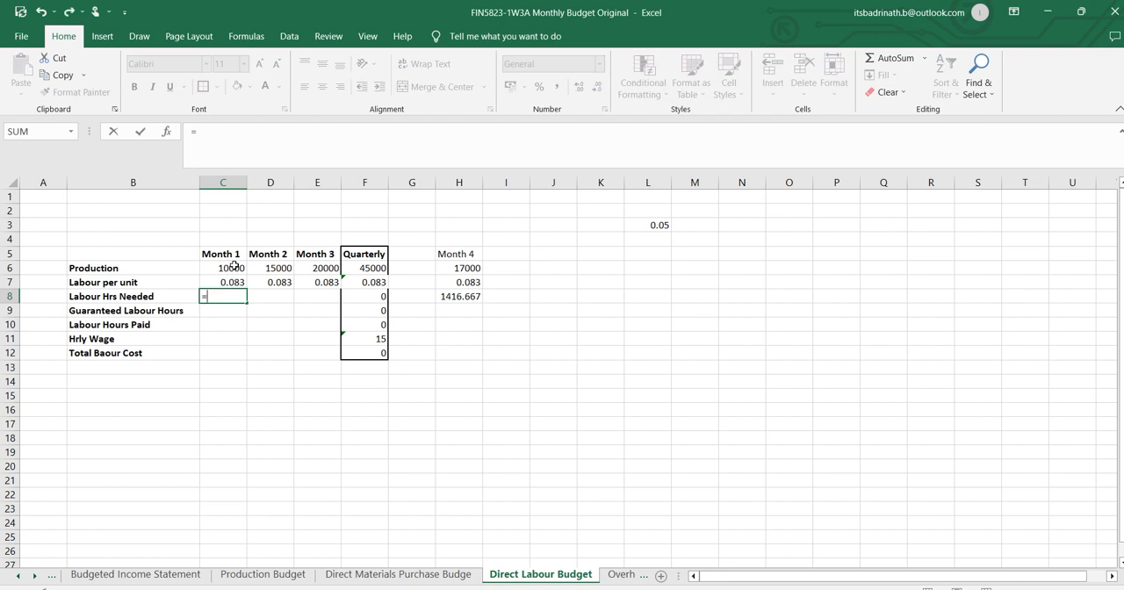
{"action": "left_click", "coordinate": [234, 266]}
{"action": "type", "text": "*"}
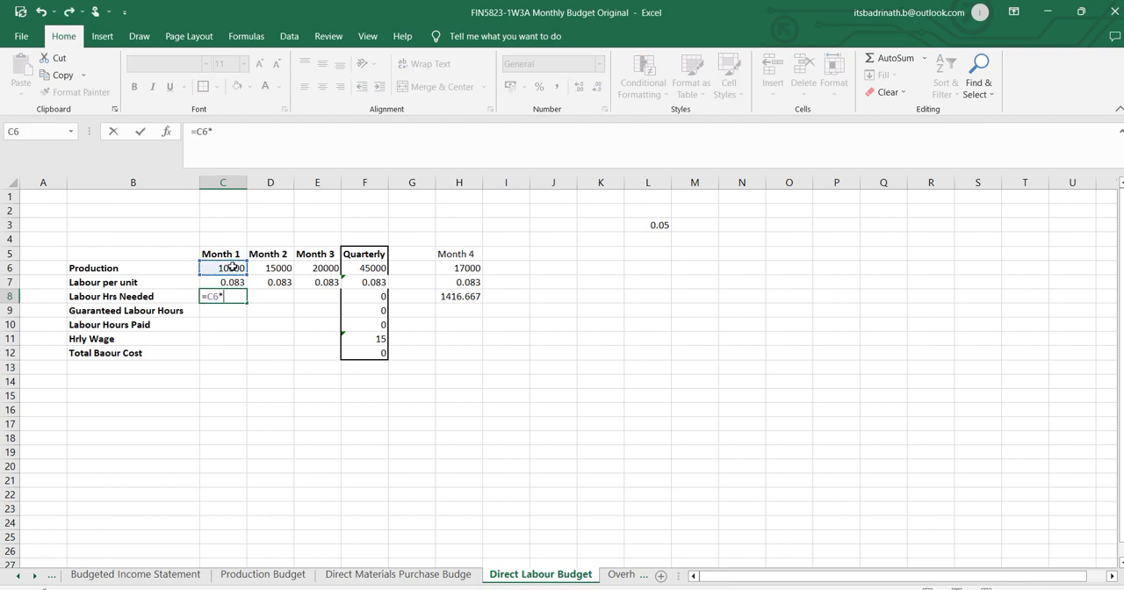
{"action": "left_click", "coordinate": [231, 283]}
{"action": "key", "text": "Return"}
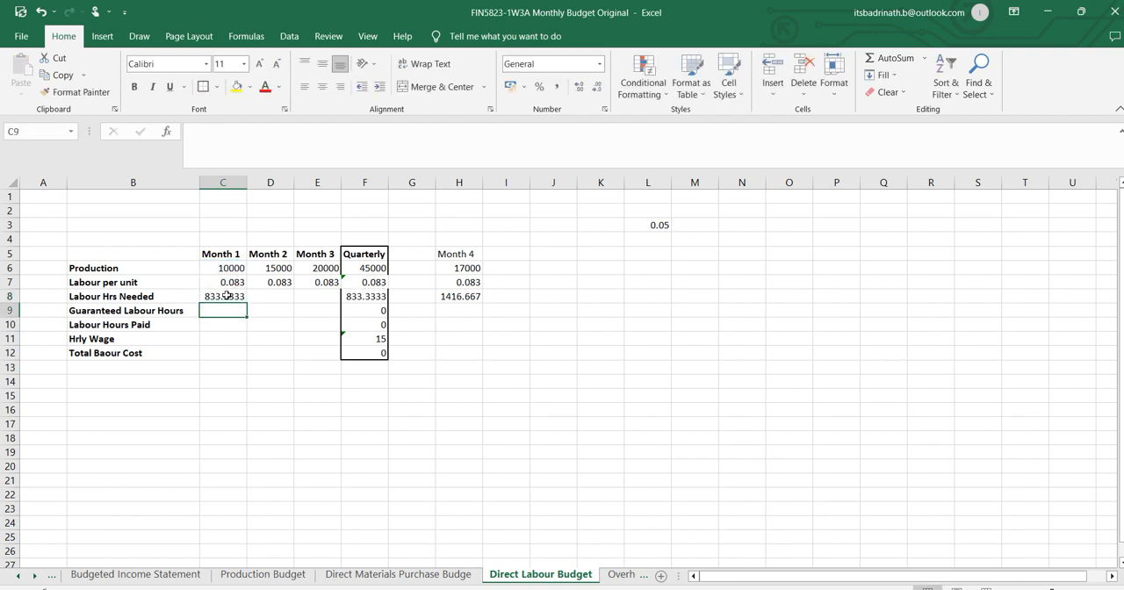
{"action": "left_click", "coordinate": [226, 296]}
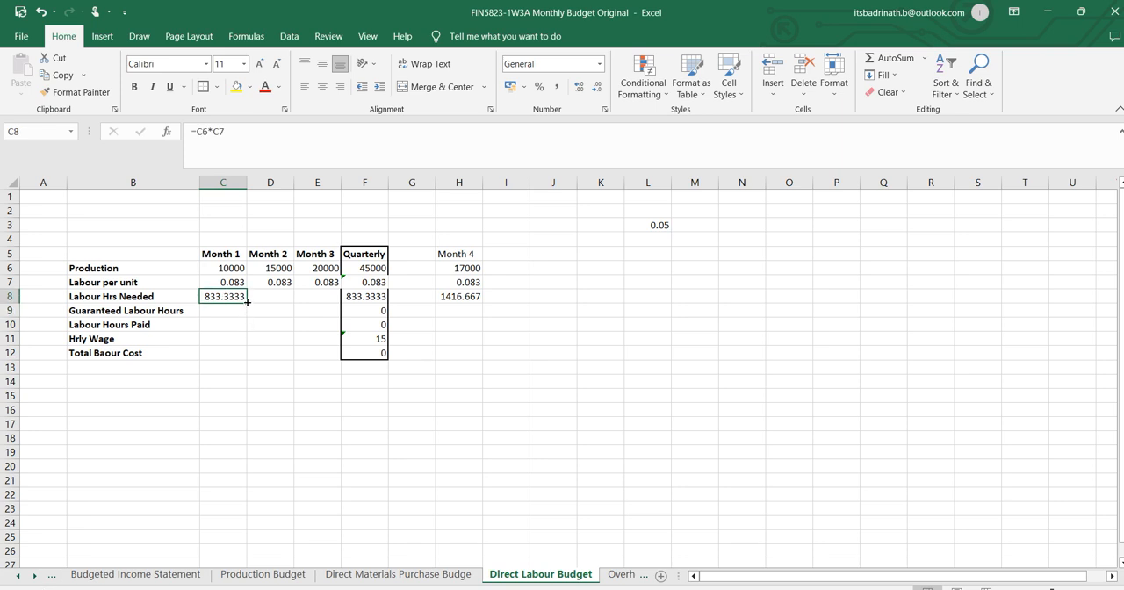
{"action": "left_click_drag", "start_coordinate": [248, 302], "coordinate": [320, 298]}
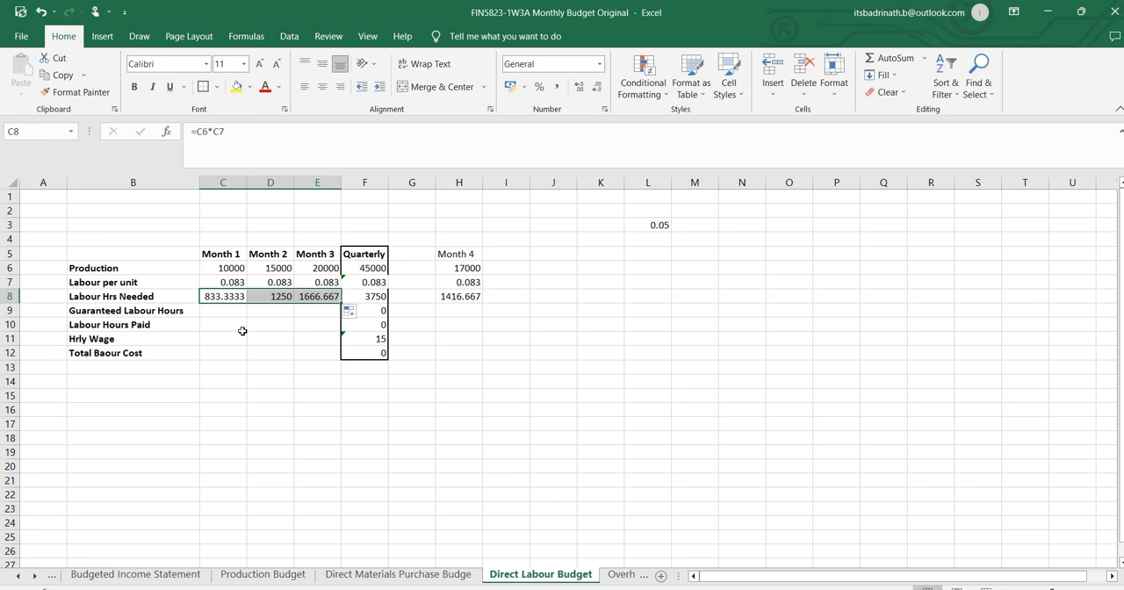
Set Guaranteed Labour Hours to 0 for Months 1 to 4 in C9, D9, E9 and H9.
{"action": "left_click", "coordinate": [227, 309]}
{"action": "left_click", "coordinate": [136, 310]}
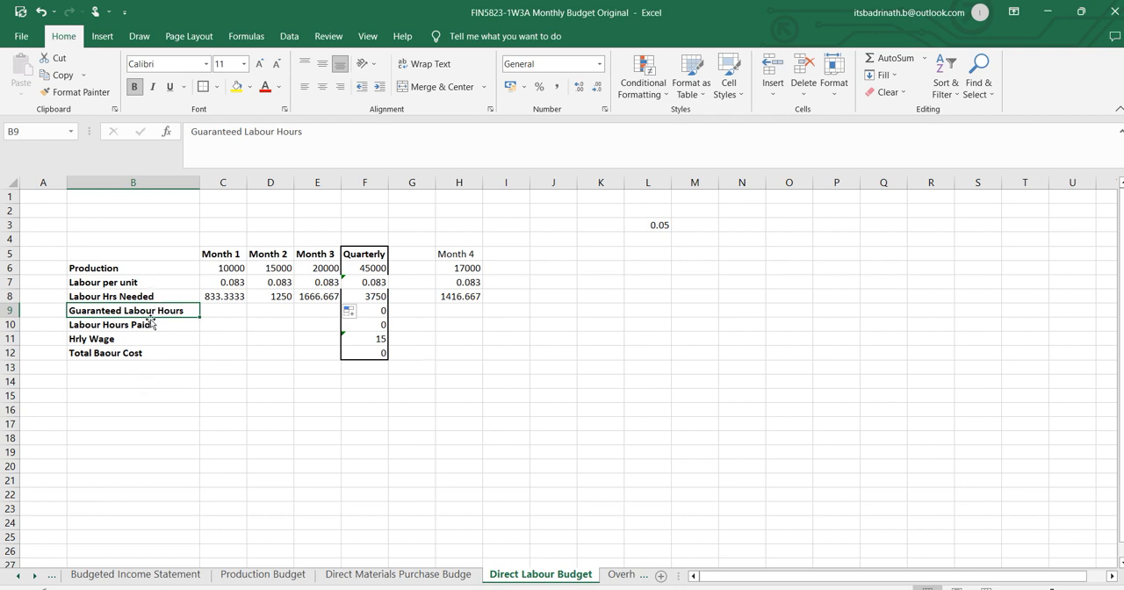
{"action": "left_click", "coordinate": [204, 309]}
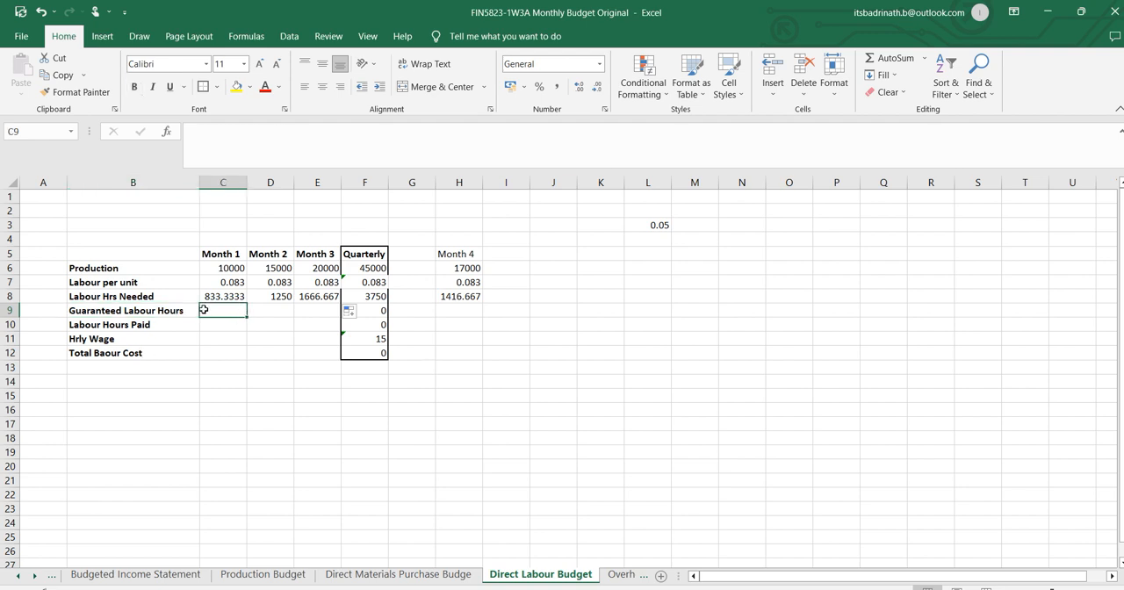
{"action": "left_click", "coordinate": [138, 311]}
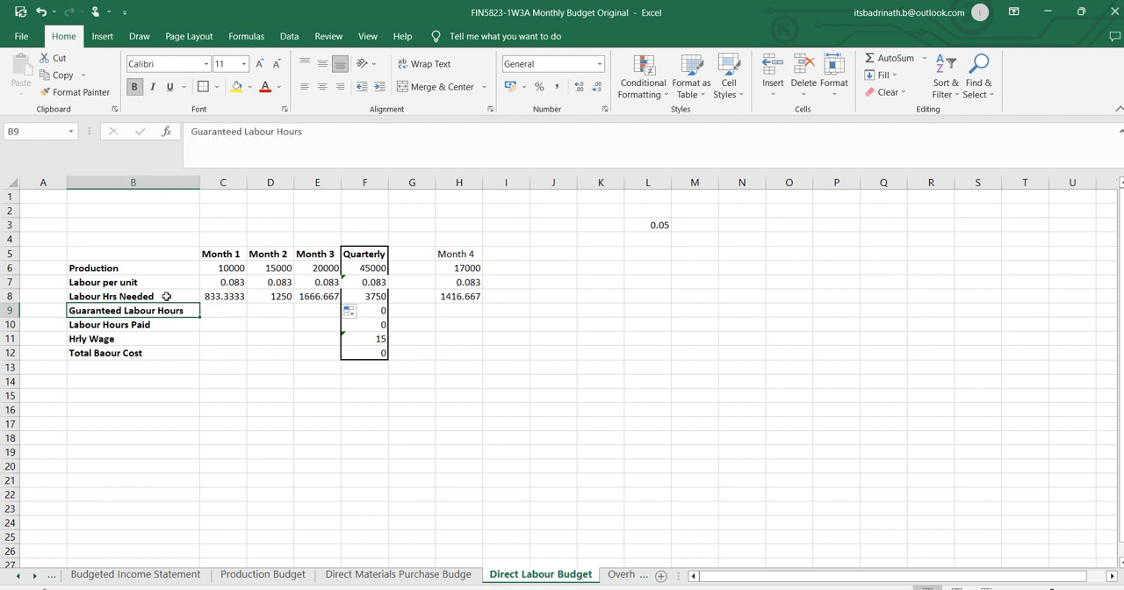
{"action": "left_click", "coordinate": [214, 311]}
{"action": "type", "text": "0"}
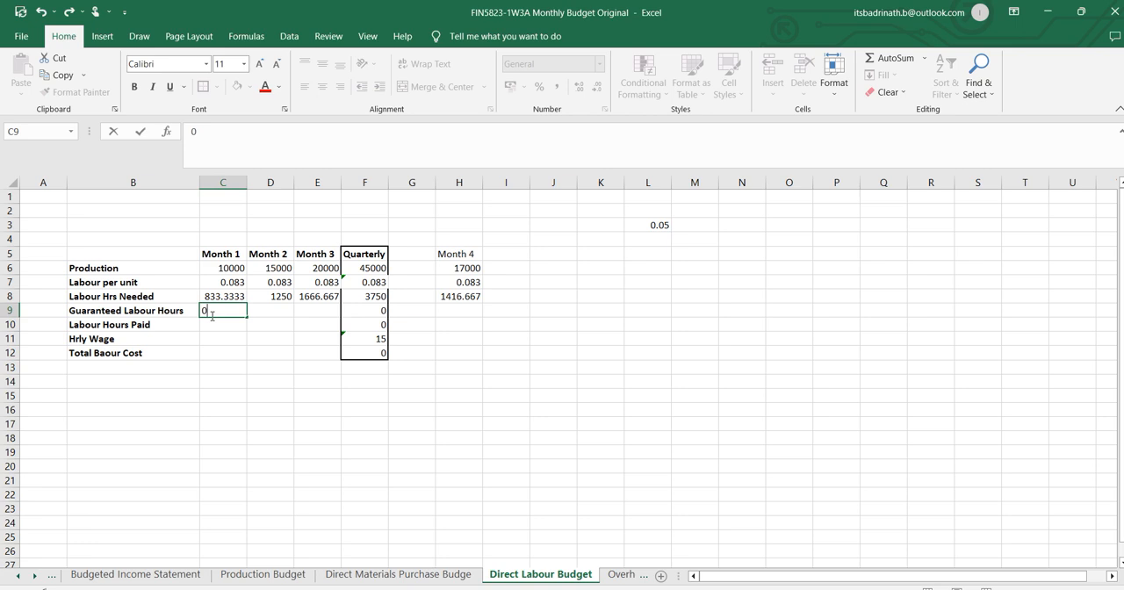
{"action": "left_click", "coordinate": [275, 311]}
{"action": "type", "text": "0"}
{"action": "left_click", "coordinate": [329, 310]}
{"action": "type", "text": "0"}
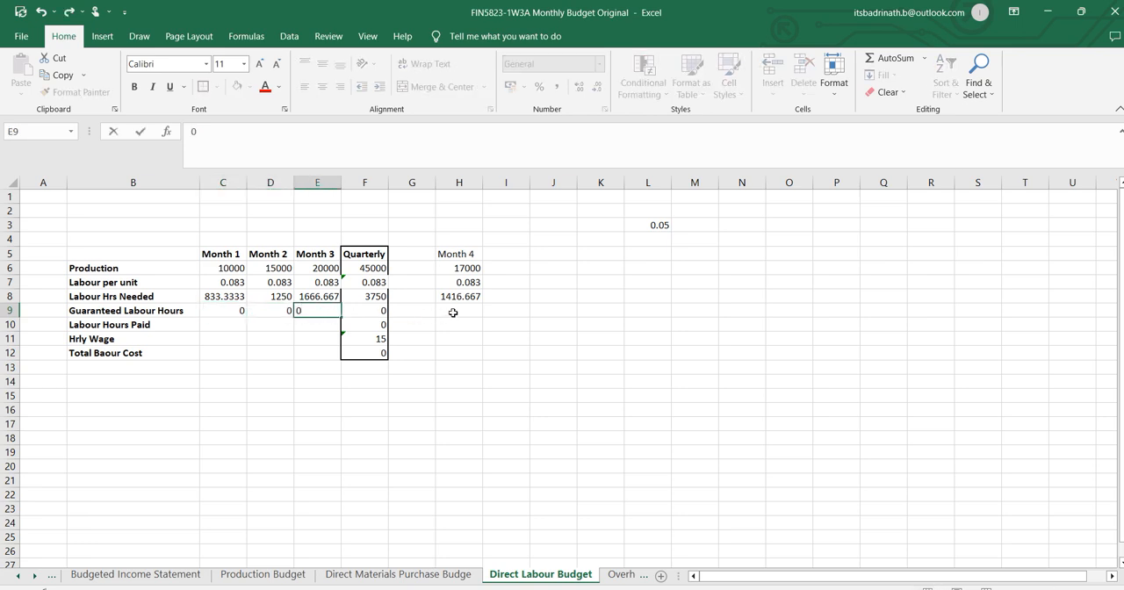
{"action": "left_click", "coordinate": [451, 313]}
{"action": "type", "text": "0"}
{"action": "left_click", "coordinate": [266, 322]}
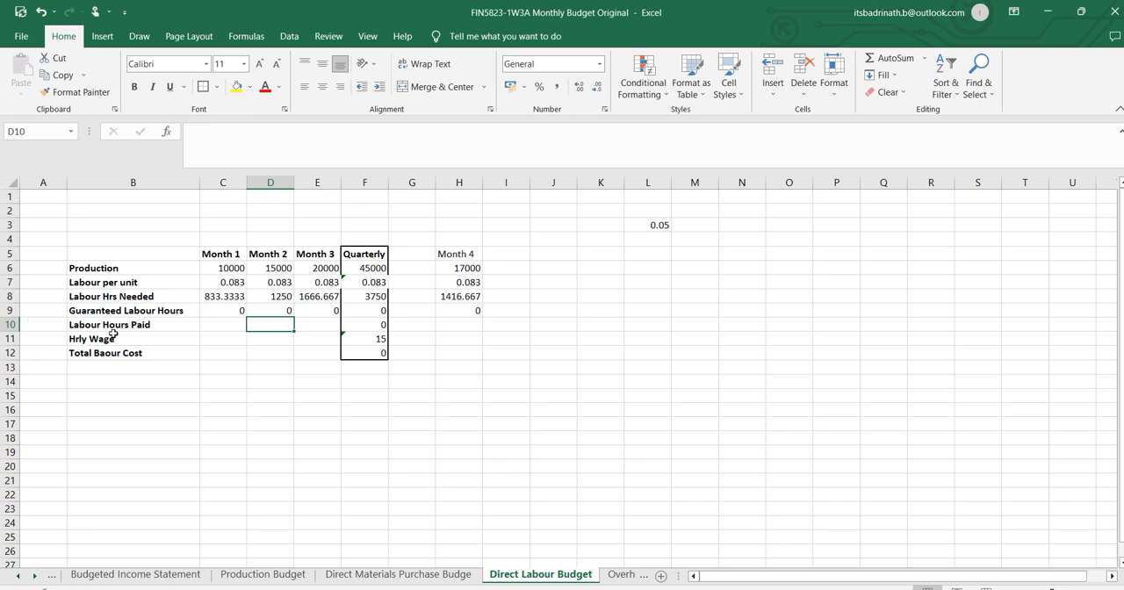
Compare the Month 1 Labour Hrs Needed and Guaranteed Labour Hours that determine Labour Hours Paid.
{"action": "left_click", "coordinate": [212, 329]}
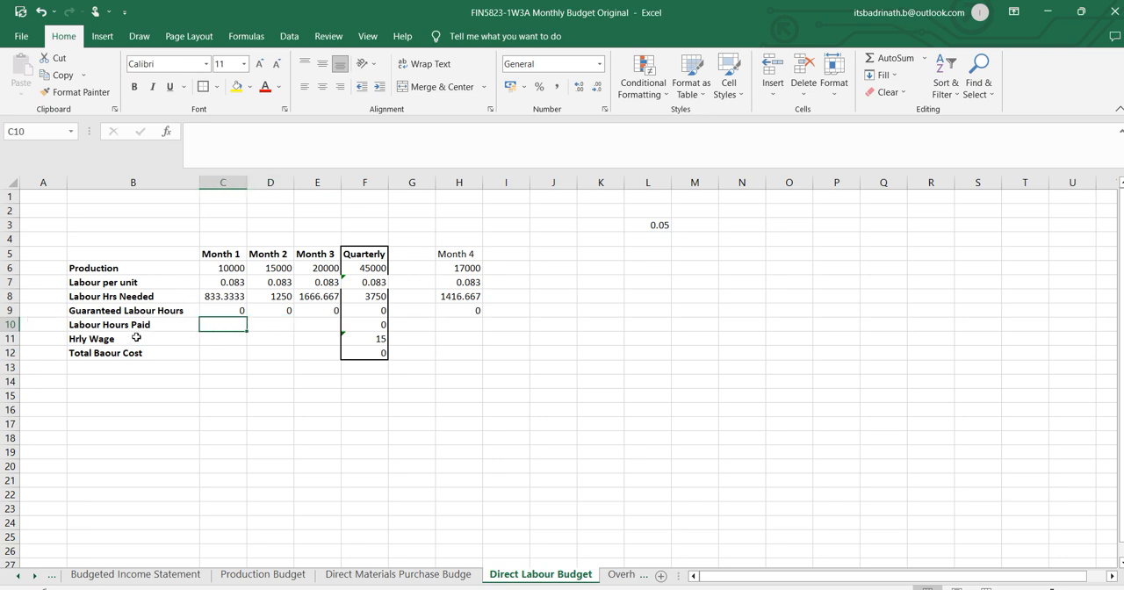
{"action": "left_click", "coordinate": [235, 296]}
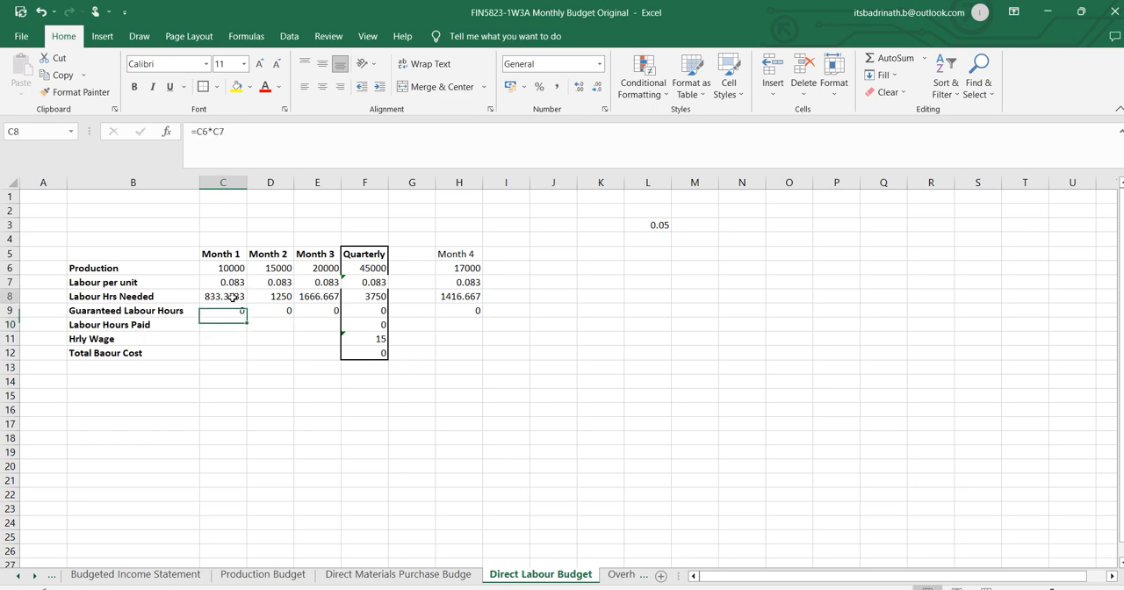
{"action": "left_click", "coordinate": [130, 297]}
{"action": "left_click", "coordinate": [202, 296]}
{"action": "left_click", "coordinate": [146, 312]}
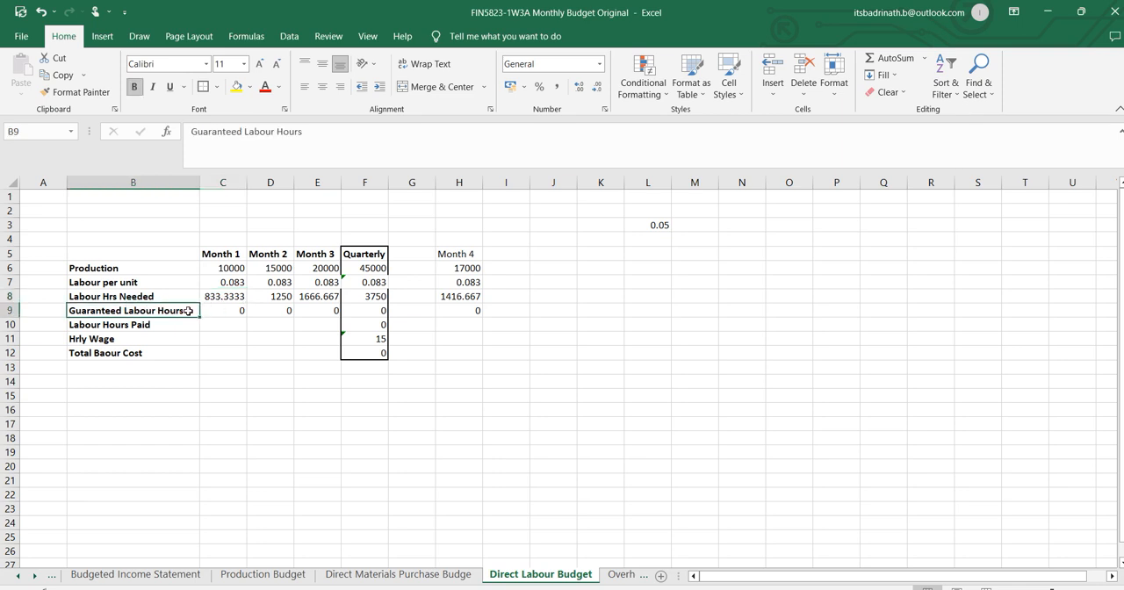
{"action": "left_click", "coordinate": [228, 309]}
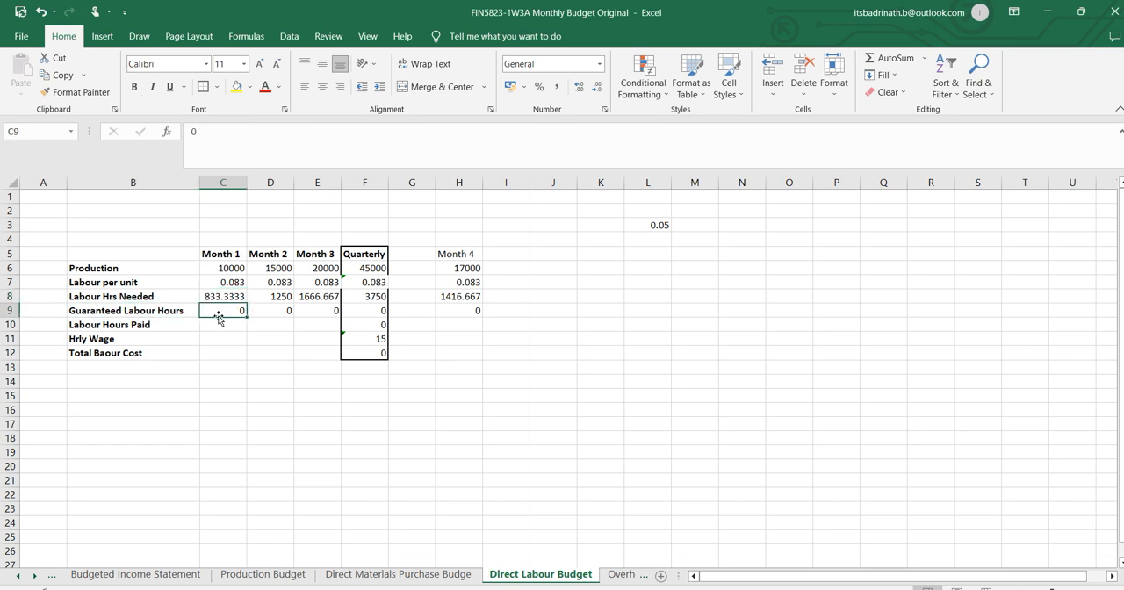
{"action": "left_click", "coordinate": [212, 325]}
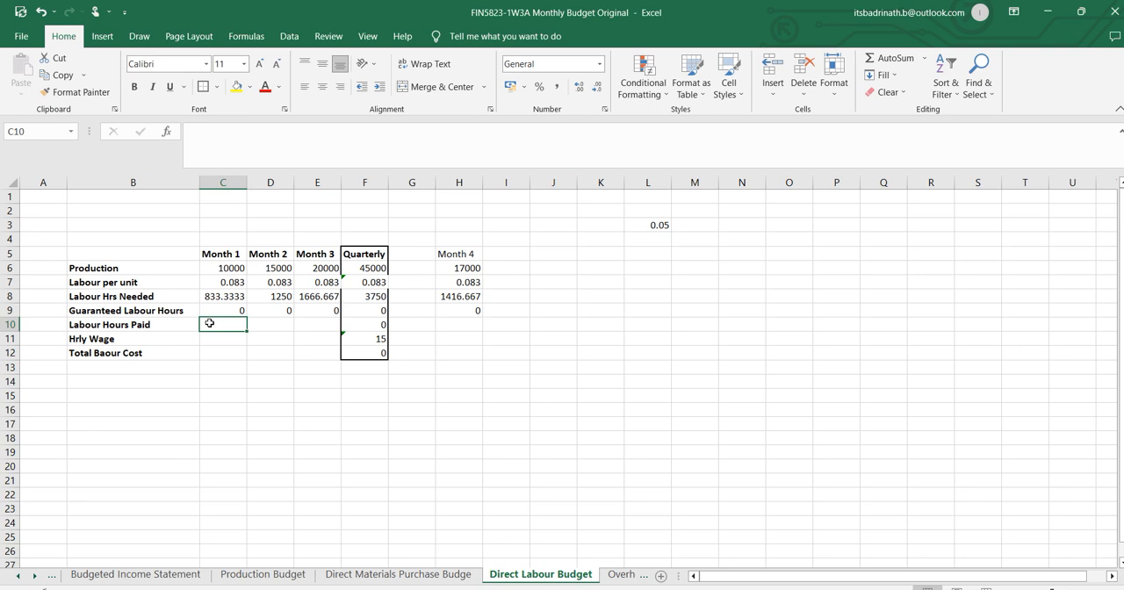
Try 1000 and 500 as the Month 1 Guaranteed Labour Hours in C9.
{"action": "left_click", "coordinate": [216, 311]}
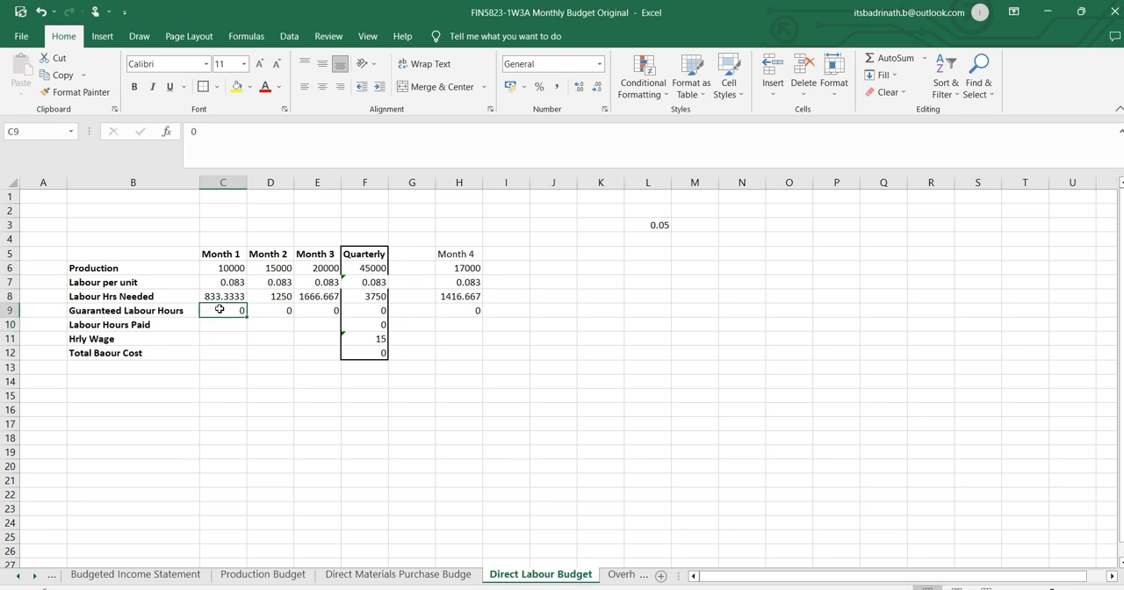
{"action": "type", "text": "1000"}
{"action": "key", "text": "Return"}
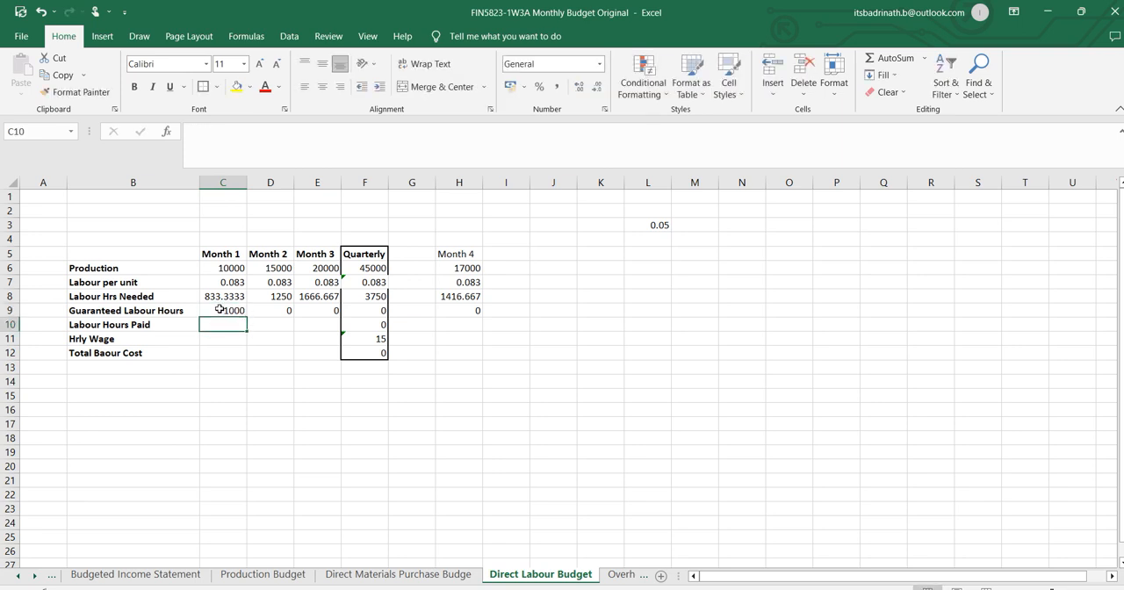
{"action": "left_click", "coordinate": [227, 297]}
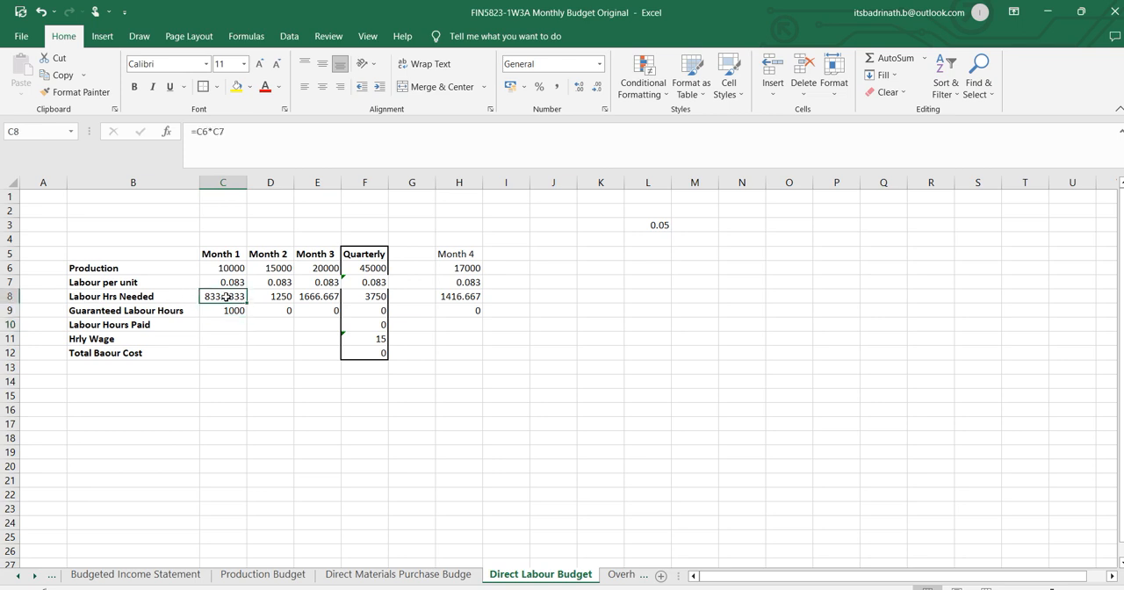
{"action": "left_click", "coordinate": [238, 311]}
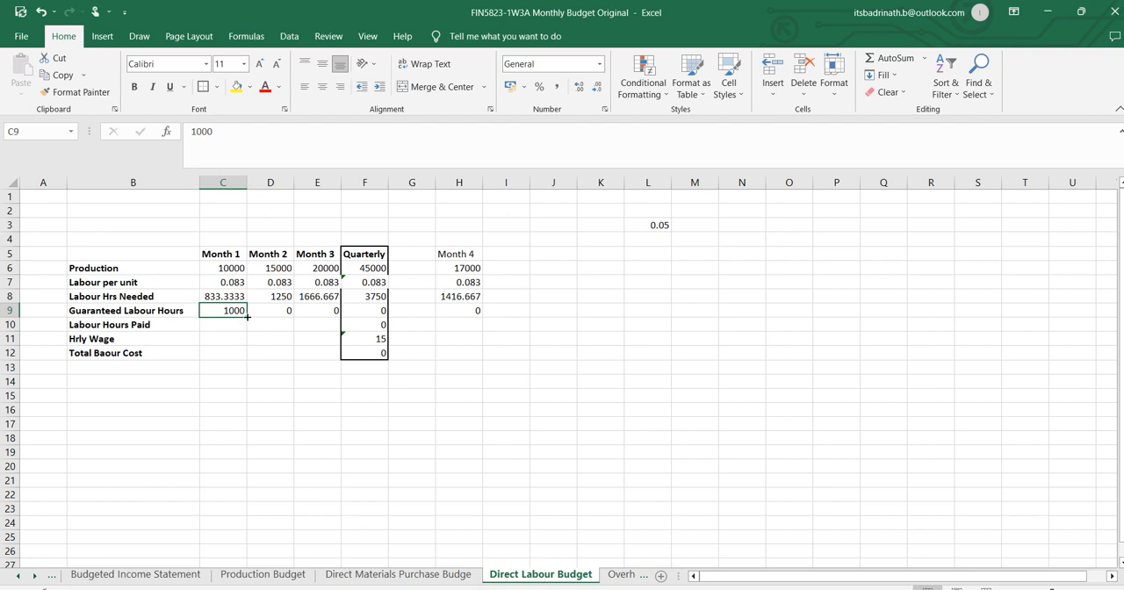
{"action": "type", "text": "5"}
{"action": "left_click", "coordinate": [235, 383]}
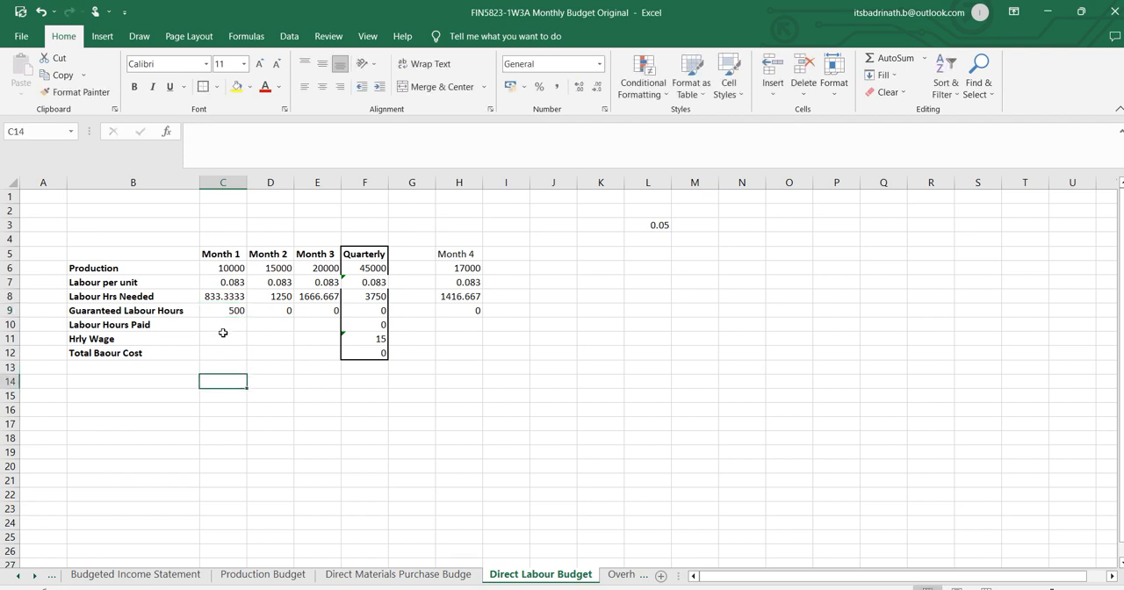
Enter the Month 1 Labour Hours Paid formula in C10 as =fi(C8>C9,C8,C9).
{"action": "left_click", "coordinate": [232, 300]}
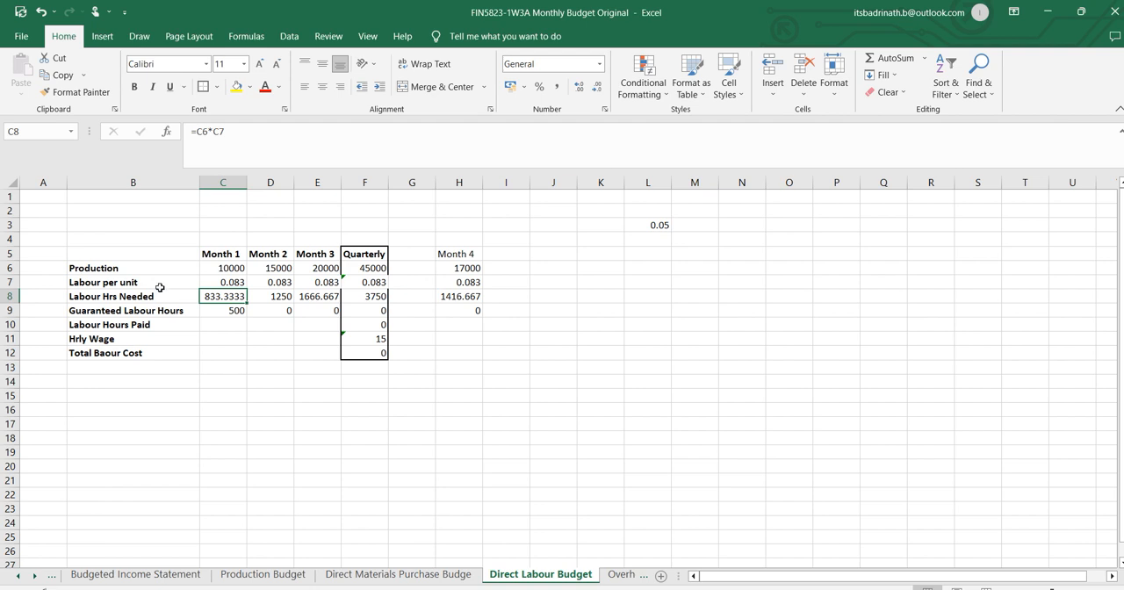
{"action": "double_click", "coordinate": [214, 322]}
{"action": "type", "text": "8"}
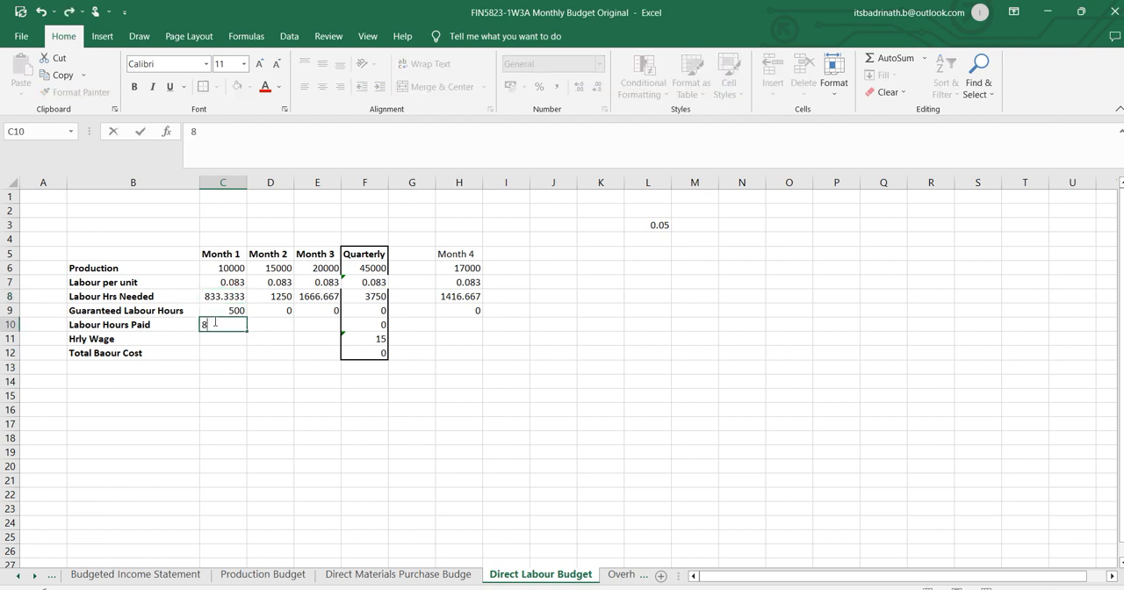
{"action": "key", "text": "BackSpace"}
{"action": "type", "text": "="}
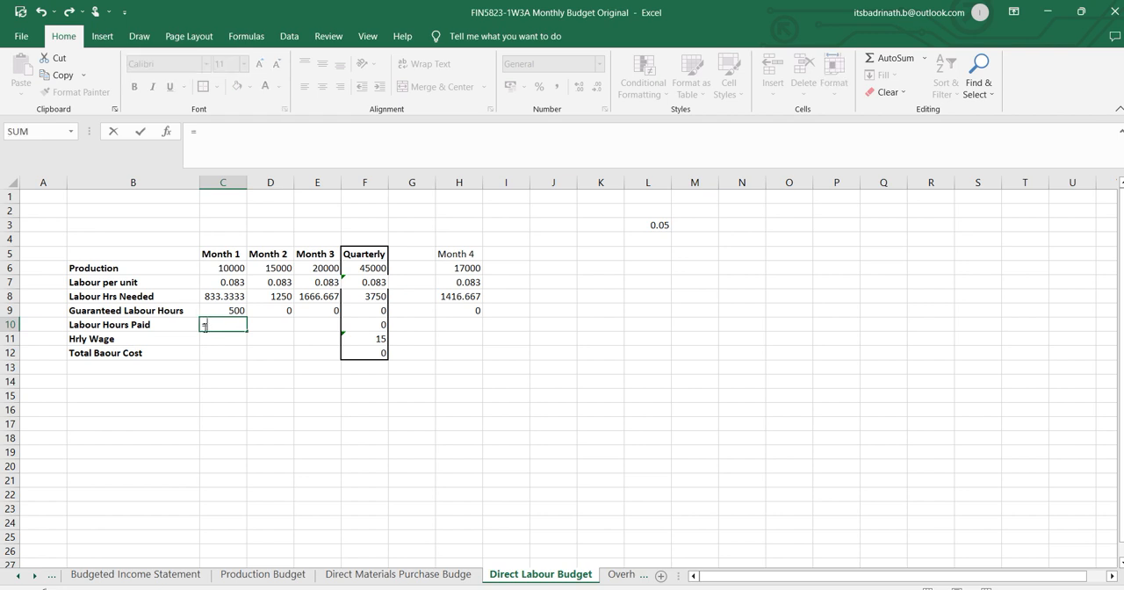
{"action": "type", "text": "fi("}
{"action": "left_click", "coordinate": [225, 296]}
{"action": "type", "text": ">"}
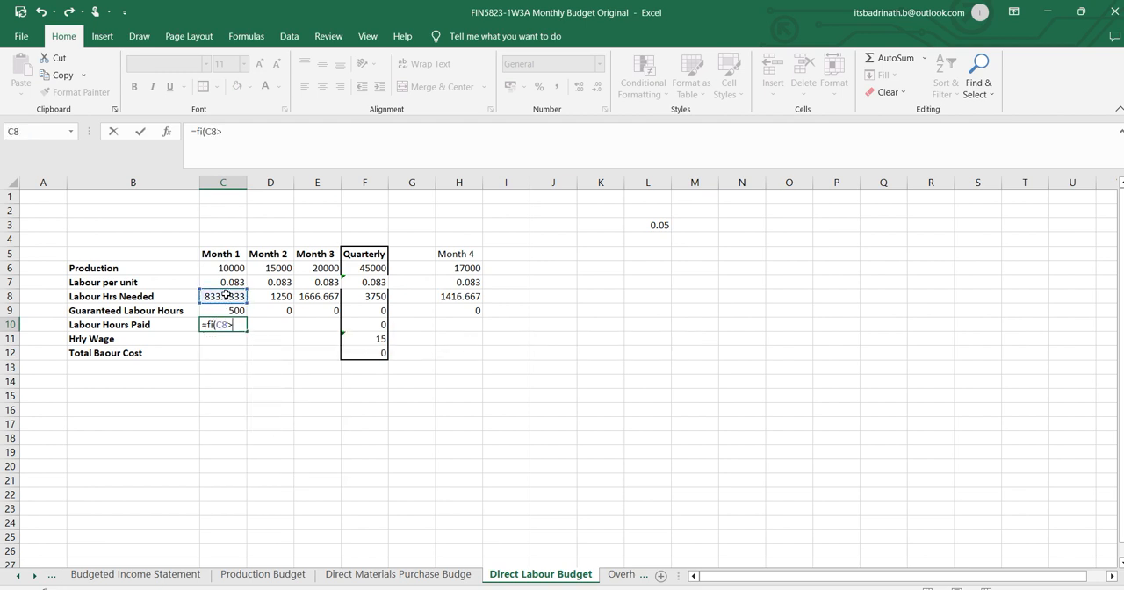
{"action": "left_click", "coordinate": [237, 309]}
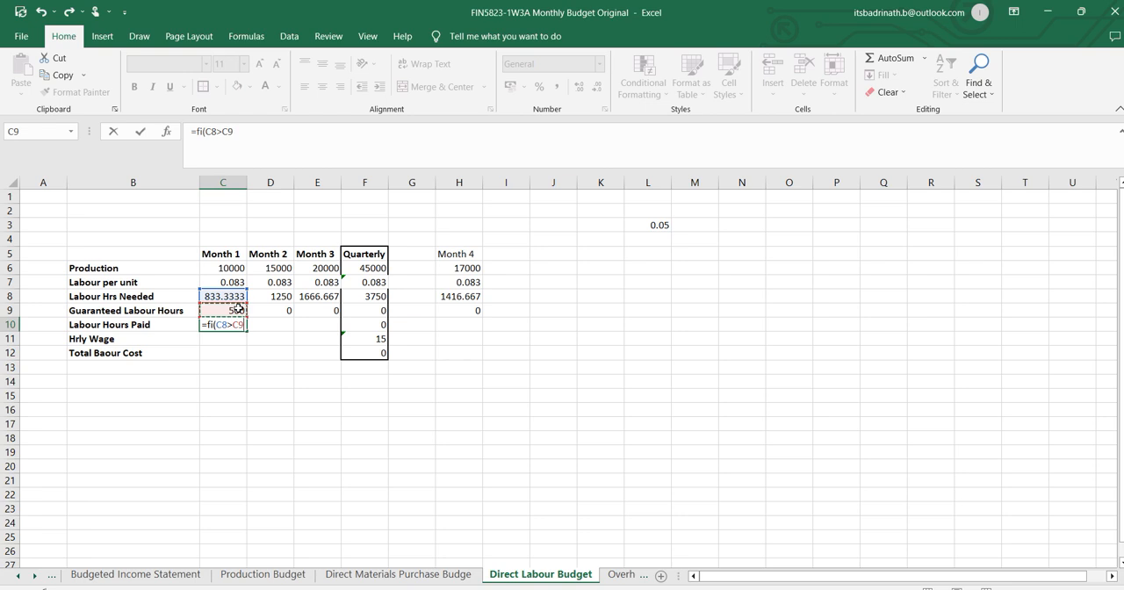
{"action": "type", "text": ","}
{"action": "left_click", "coordinate": [235, 297]}
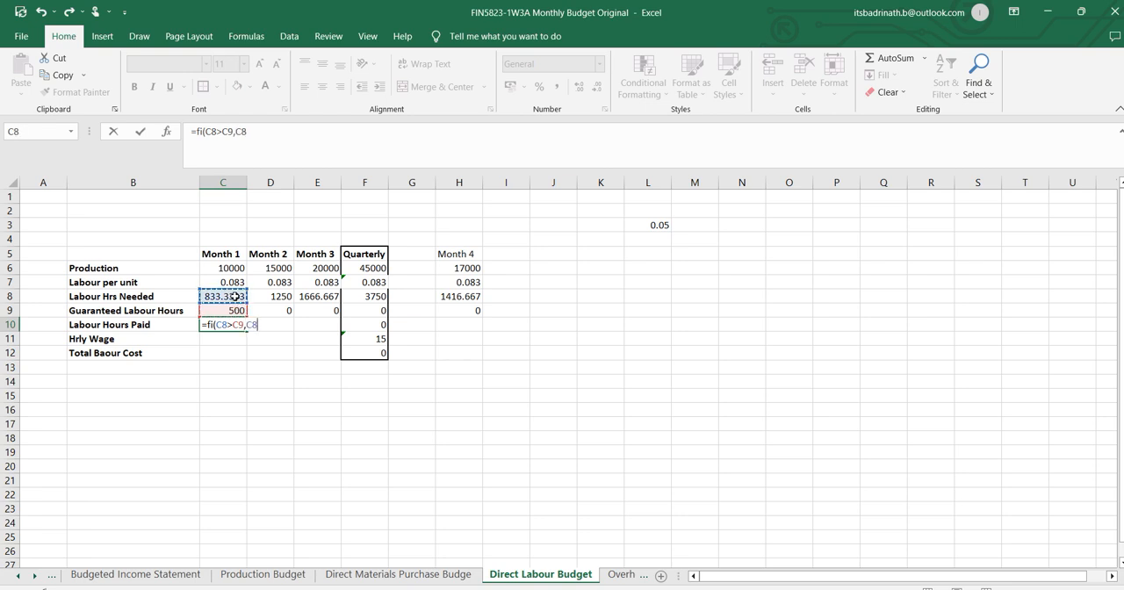
{"action": "type", "text": ","}
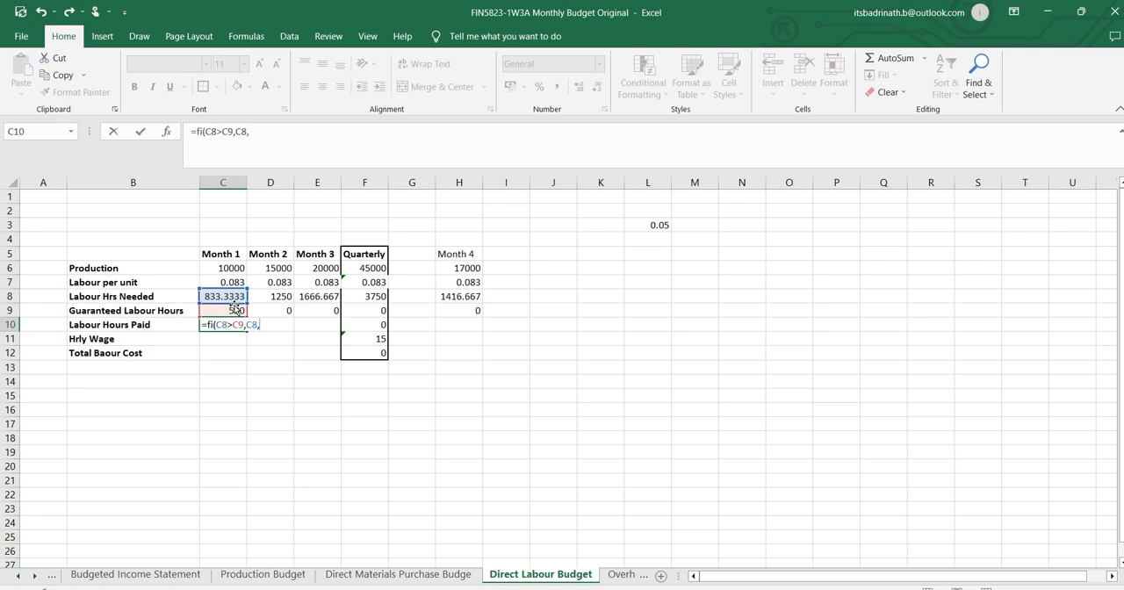
{"action": "left_click", "coordinate": [236, 307]}
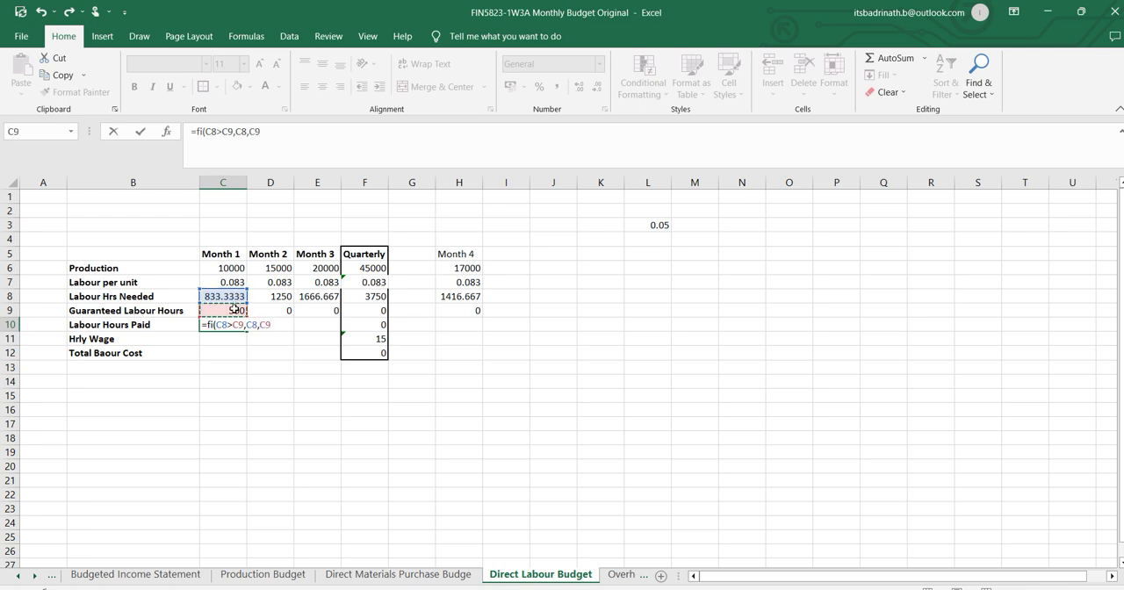
{"action": "type", "text": ")"}
{"action": "key", "text": "Return"}
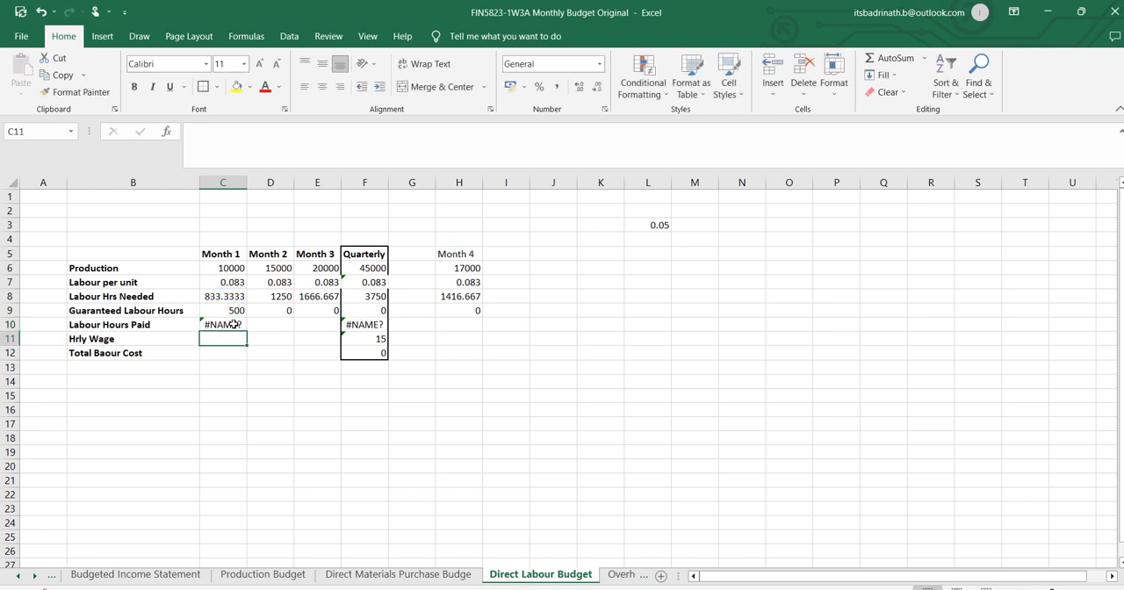
Correct the function name in C10 so the formula reads =IF(C8>C9,C8,C9).
{"action": "left_click", "coordinate": [234, 324]}
{"action": "left_click", "coordinate": [202, 132]}
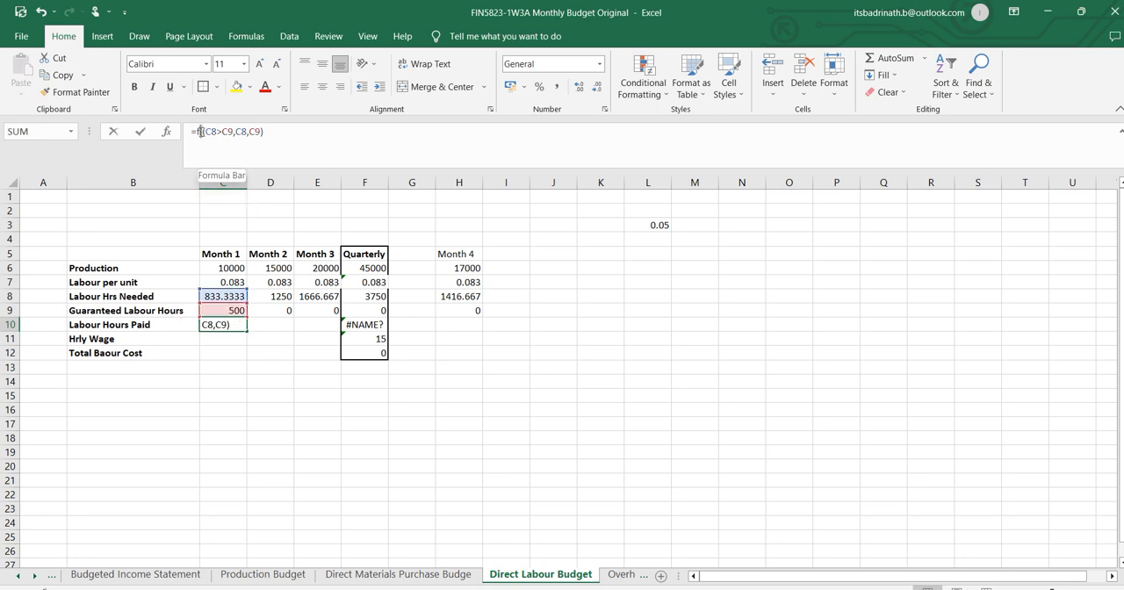
{"action": "type", "text": "if"}
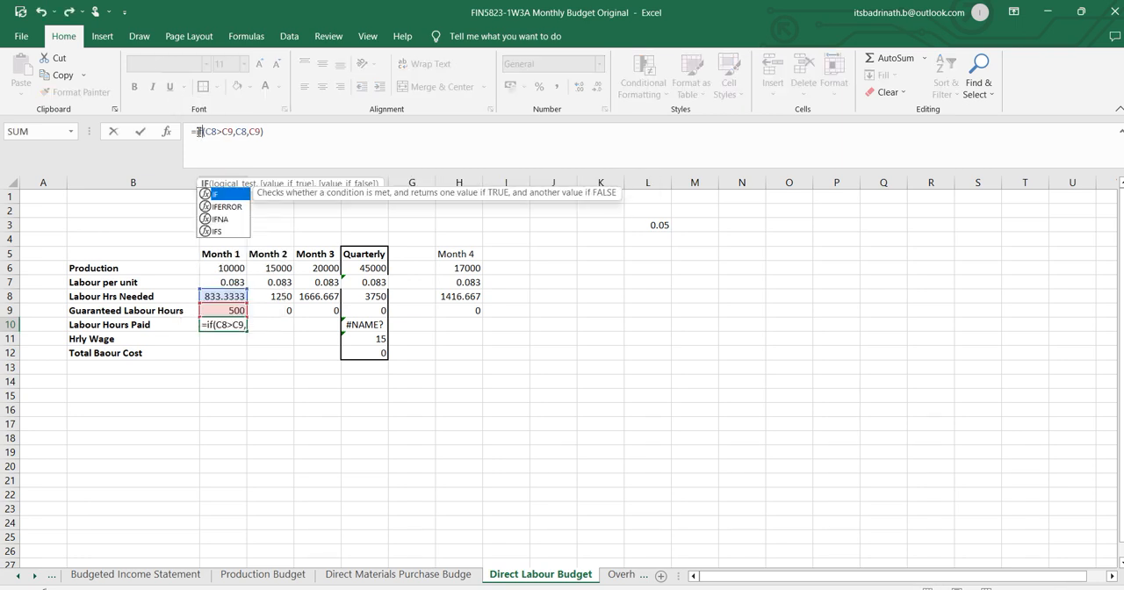
{"action": "key", "text": "Return"}
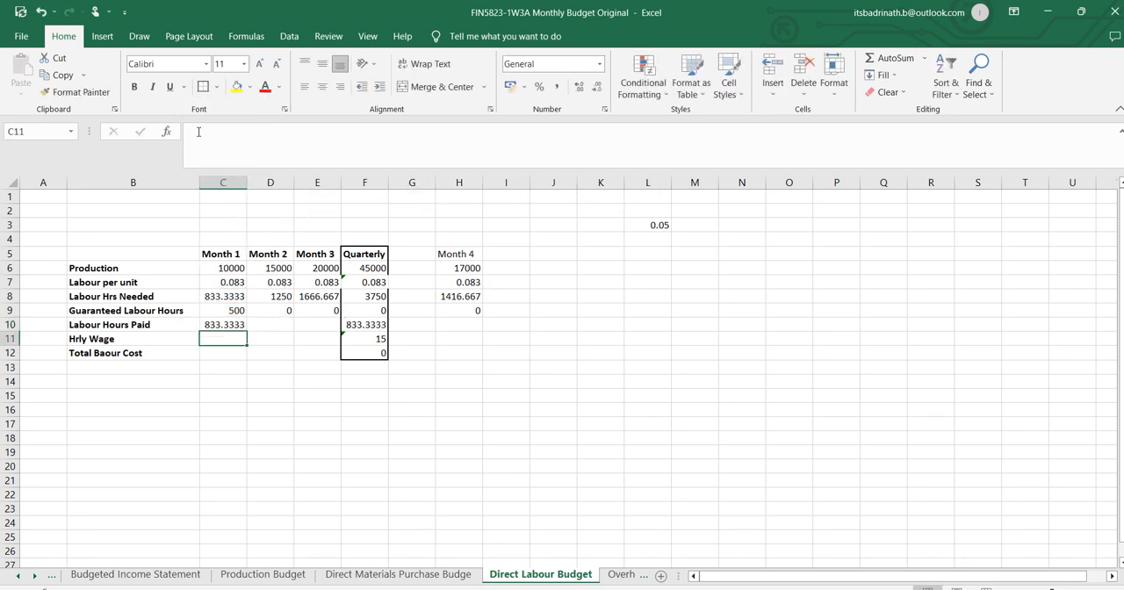
Fill the Labour Hours Paid formula from C10 across to E10 for Months 2 and 3.
{"action": "left_click", "coordinate": [250, 325]}
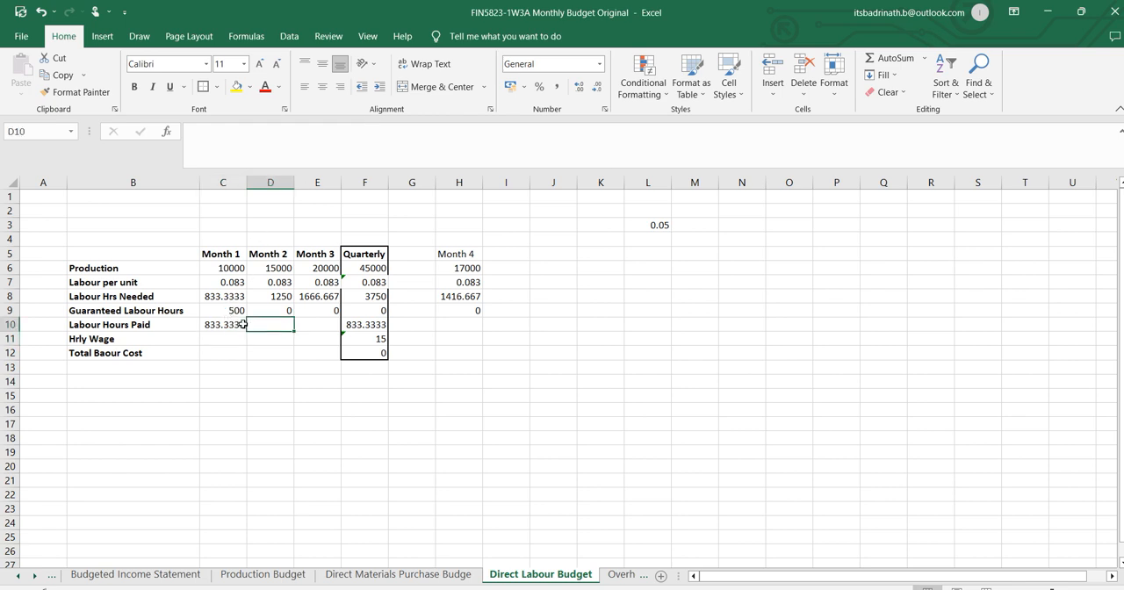
{"action": "left_click", "coordinate": [240, 325]}
{"action": "left_click_drag", "start_coordinate": [245, 331], "coordinate": [327, 339]}
Set the Month 1 Guaranteed Labour Hours in C9 to 0 and check the Labour Hours Paid formulas in row 10.
{"action": "left_click", "coordinate": [227, 312]}
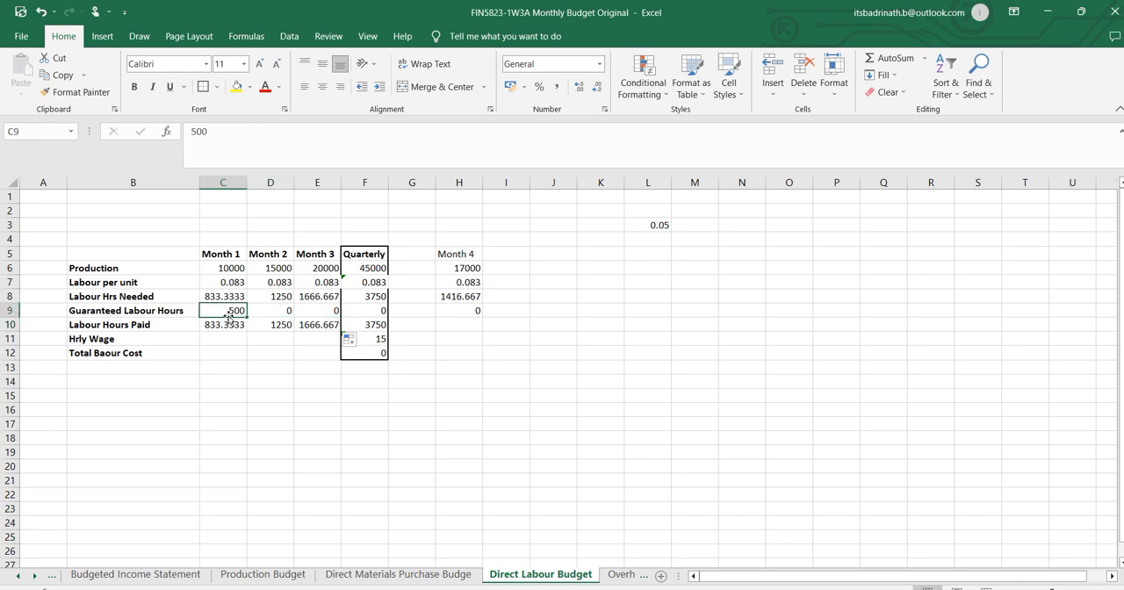
{"action": "type", "text": "0"}
{"action": "left_click", "coordinate": [251, 368]}
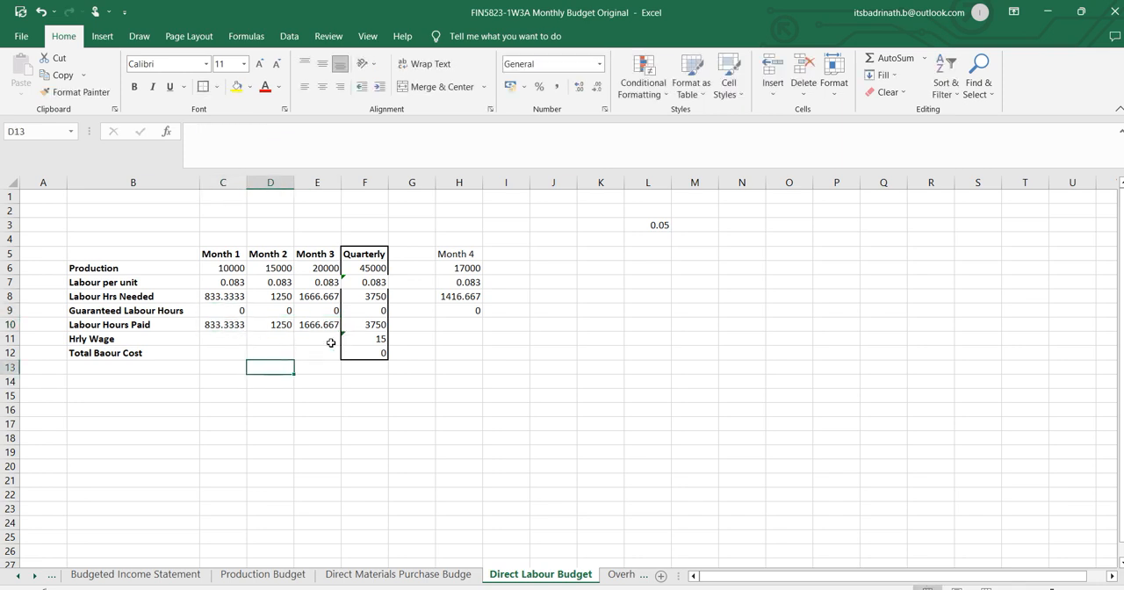
{"action": "left_click", "coordinate": [365, 325]}
{"action": "left_click", "coordinate": [214, 325]}
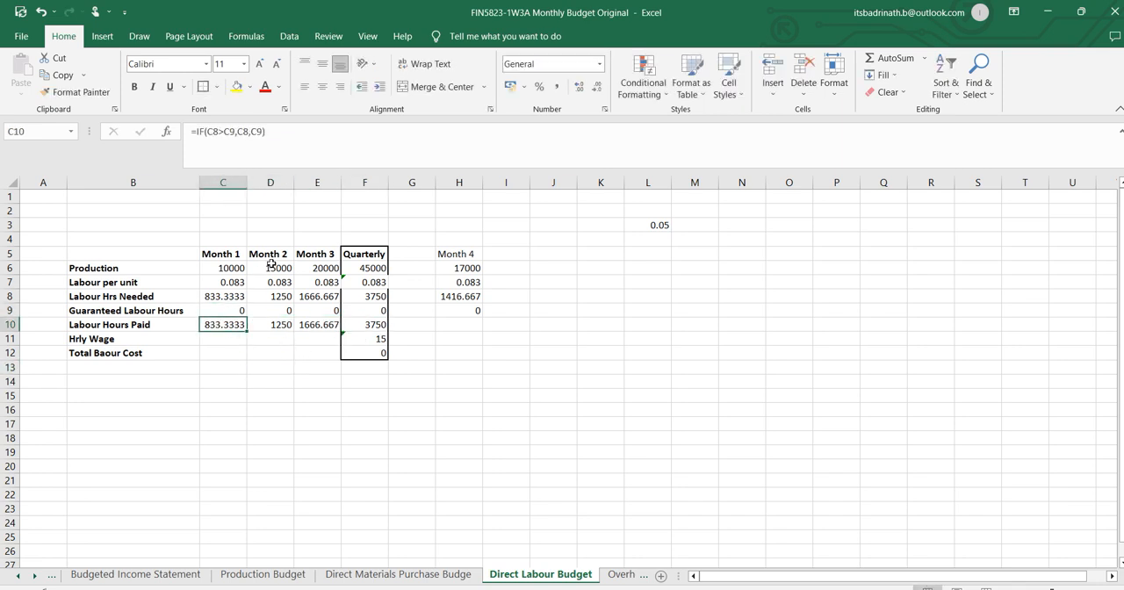
{"action": "left_click", "coordinate": [275, 326]}
{"action": "left_click", "coordinate": [305, 330]}
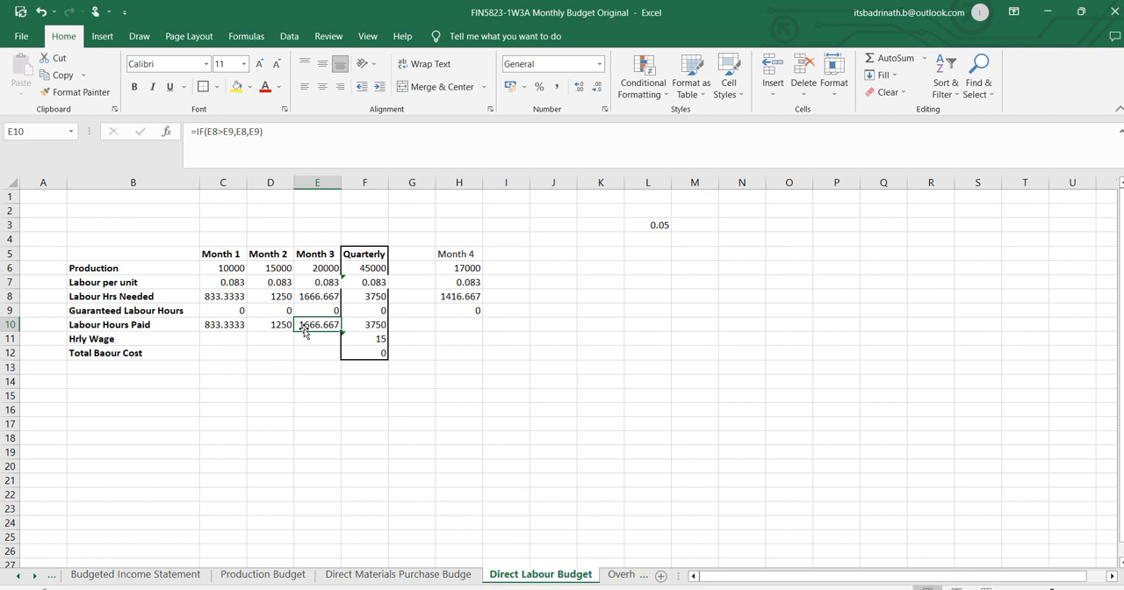
Link the Month 1 Hrly Wage in C11 to the direct labor cost on the Inputs sheet with =Inputs!E14.
{"action": "left_click", "coordinate": [214, 337]}
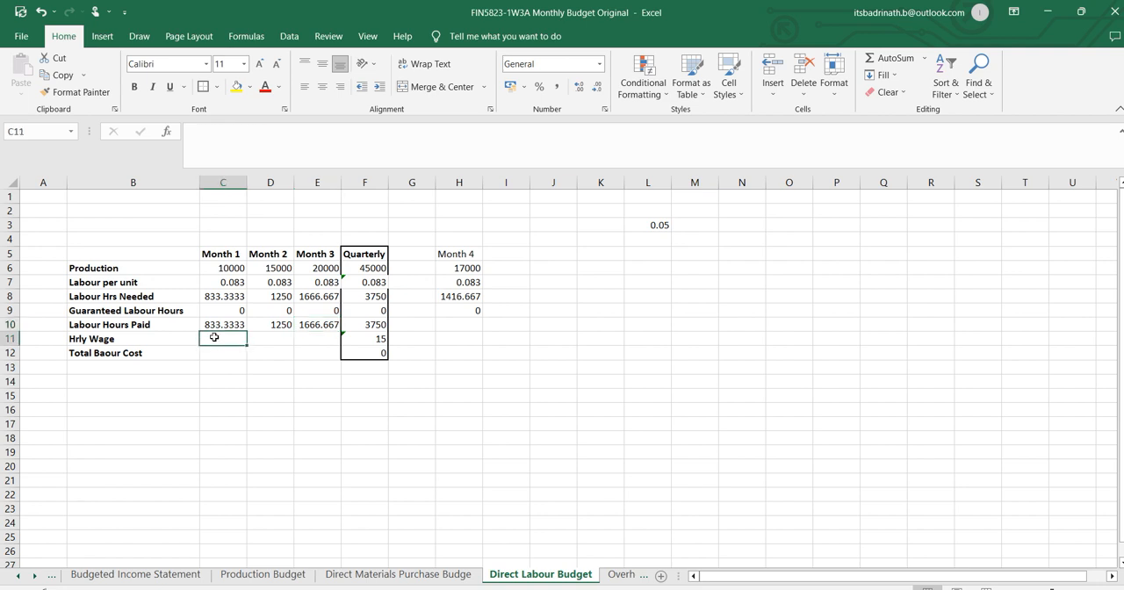
{"action": "type", "text": "="}
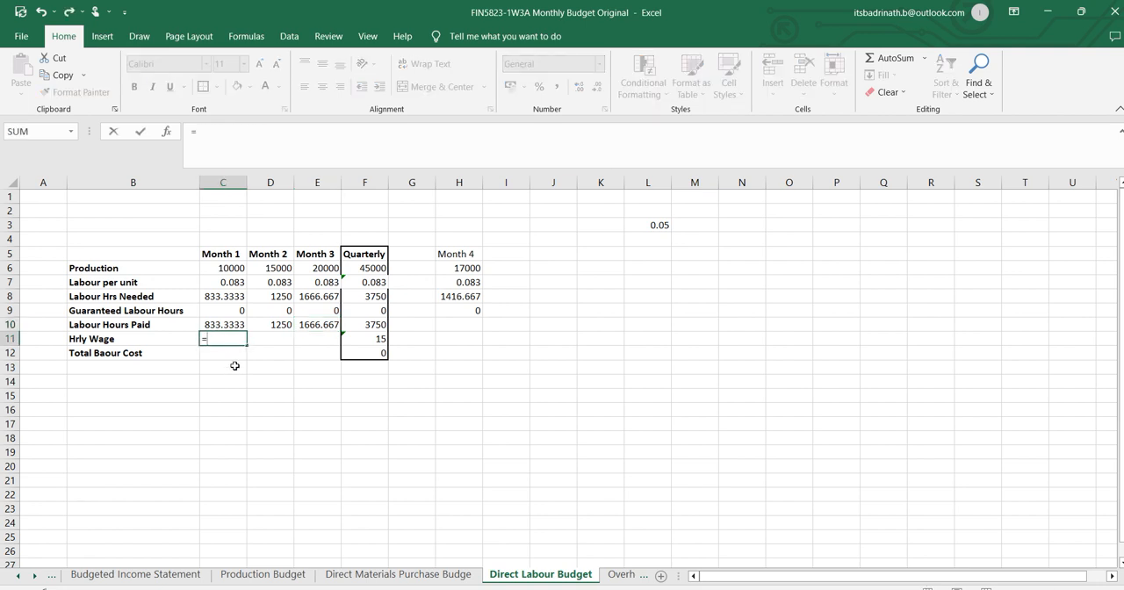
{"action": "left_click", "coordinate": [19, 576]}
{"action": "left_click", "coordinate": [83, 581]}
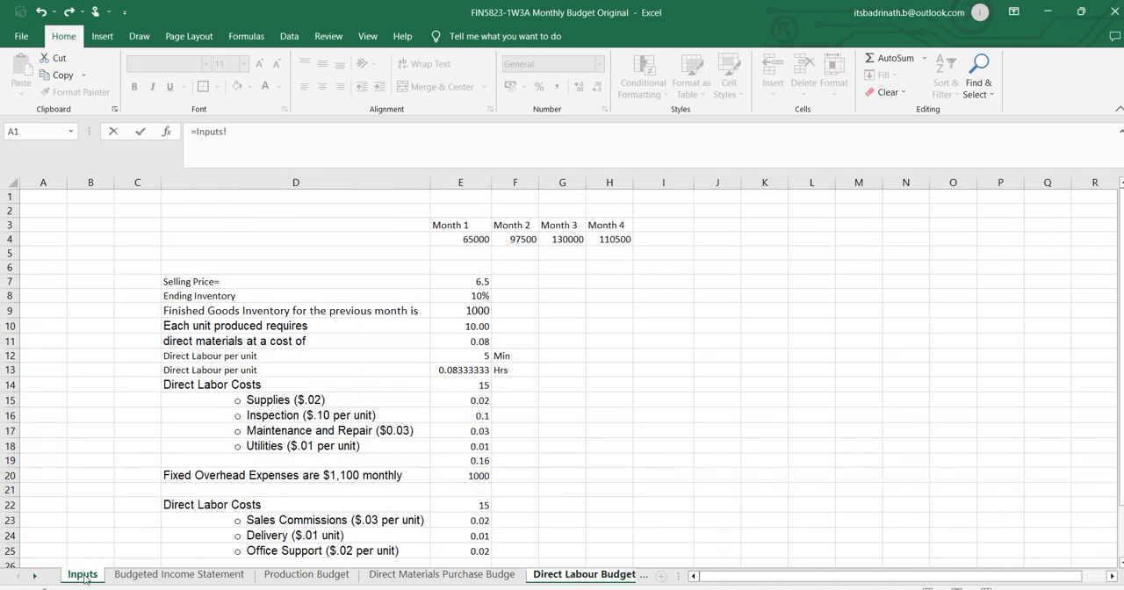
{"action": "left_click", "coordinate": [479, 387]}
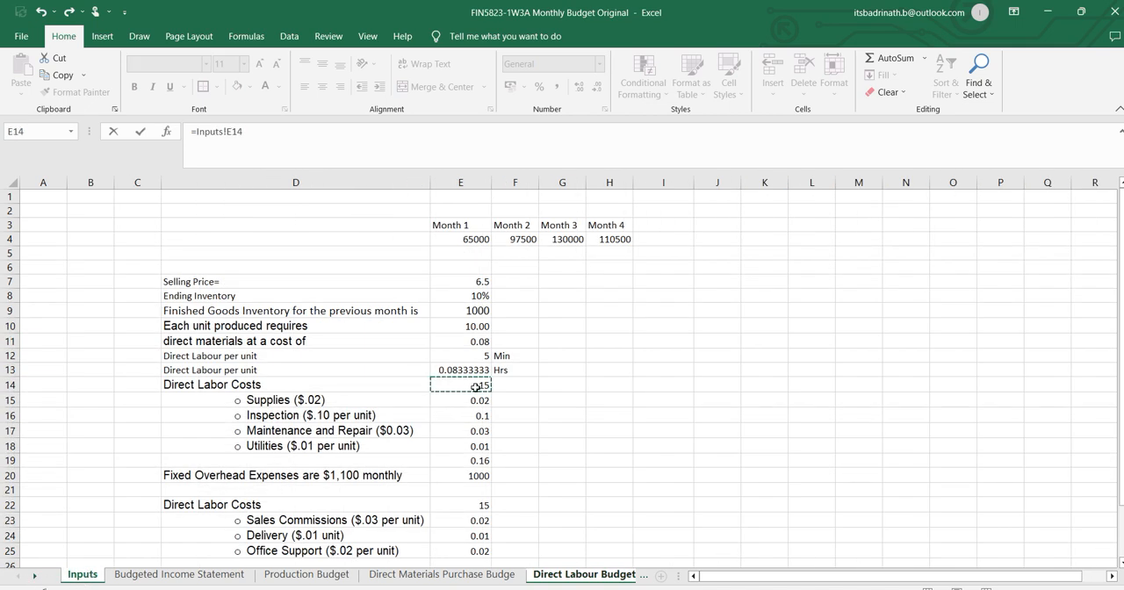
{"action": "key", "text": "Return"}
Make the C11 reference absolute as =Inputs!$E$14 and fill it across to E11 for Months 2 and 3.
{"action": "left_click", "coordinate": [235, 341]}
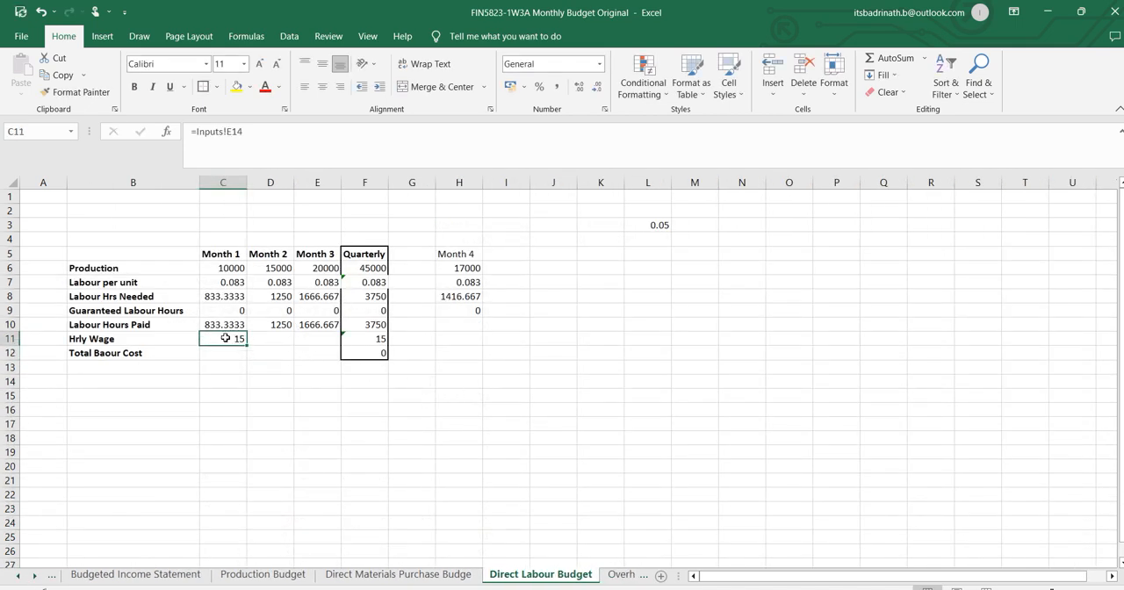
{"action": "left_click", "coordinate": [227, 131]}
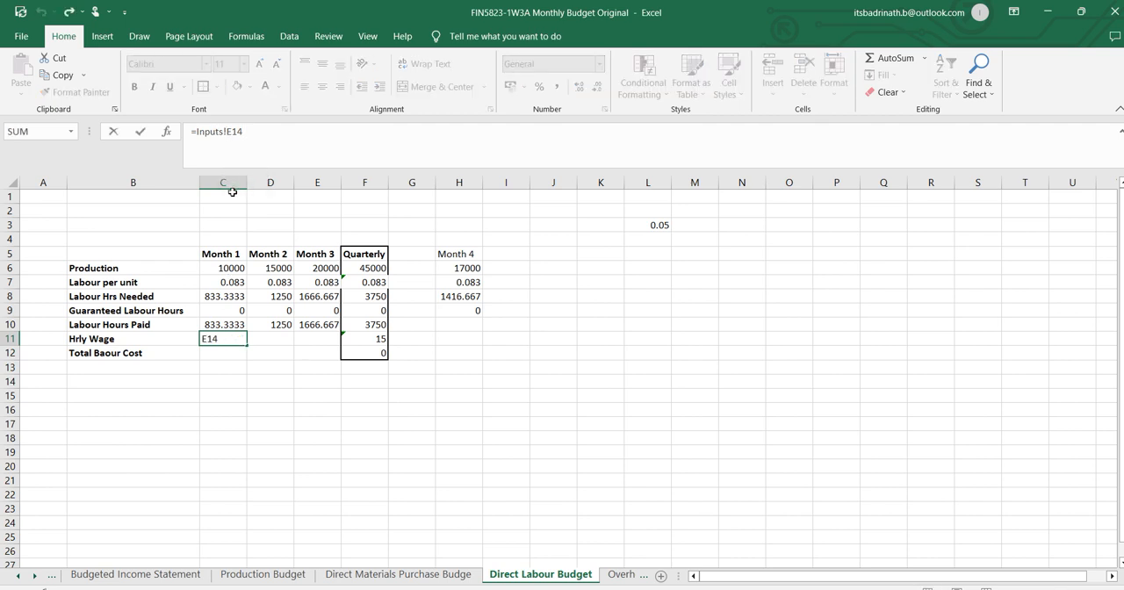
{"action": "type", "text": "$E$"}
{"action": "key", "text": "Return"}
{"action": "left_click", "coordinate": [239, 338]}
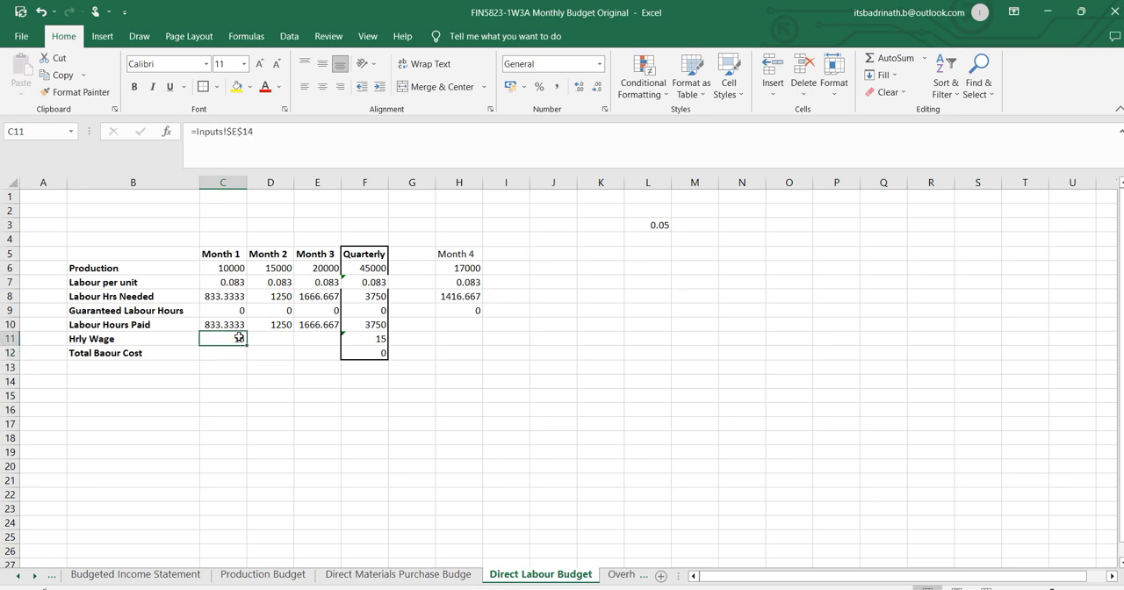
{"action": "left_click_drag", "start_coordinate": [247, 345], "coordinate": [338, 340]}
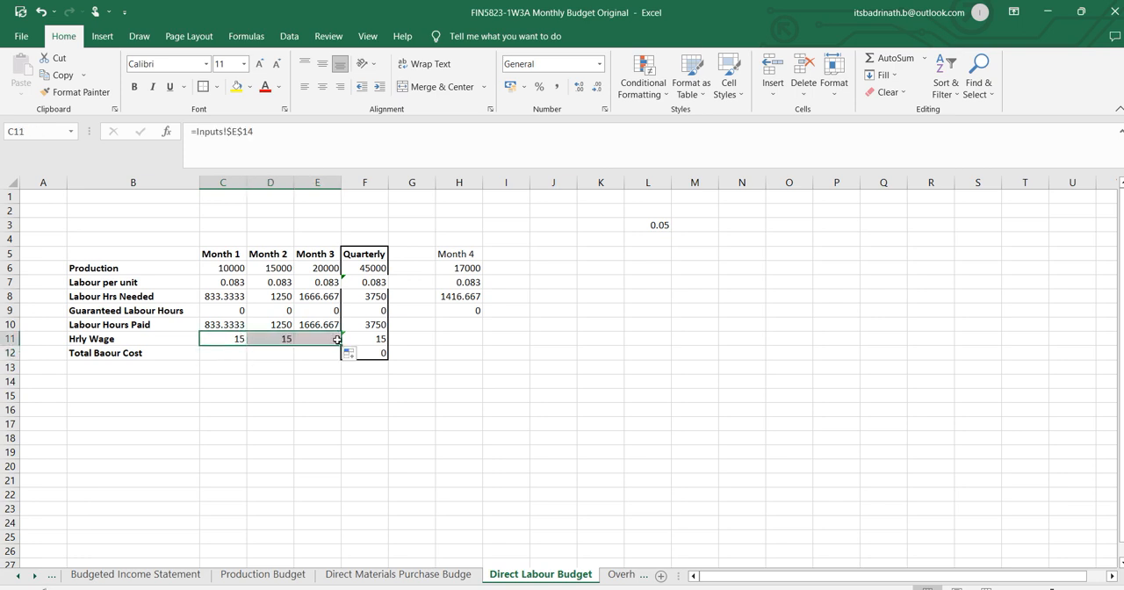
Copy the Month 3 Hrly Wage from E11 into the Quarterly cell F11.
{"action": "left_click", "coordinate": [327, 340]}
{"action": "key", "text": "ctrl+c"}
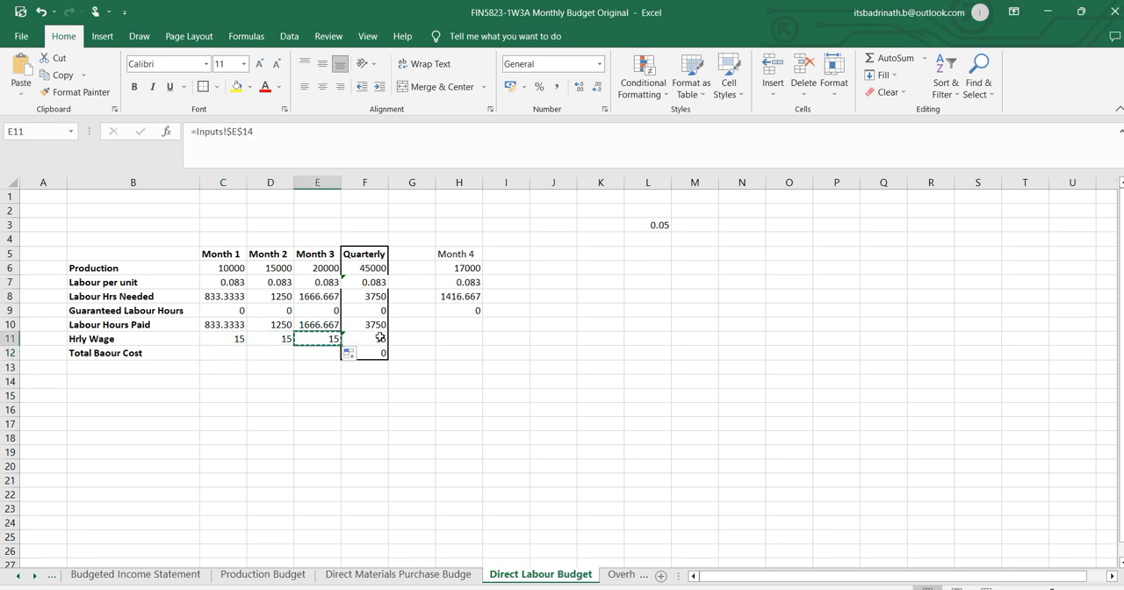
{"action": "left_click", "coordinate": [367, 339]}
{"action": "key", "text": "ctrl+v"}
{"action": "left_click", "coordinate": [284, 387]}
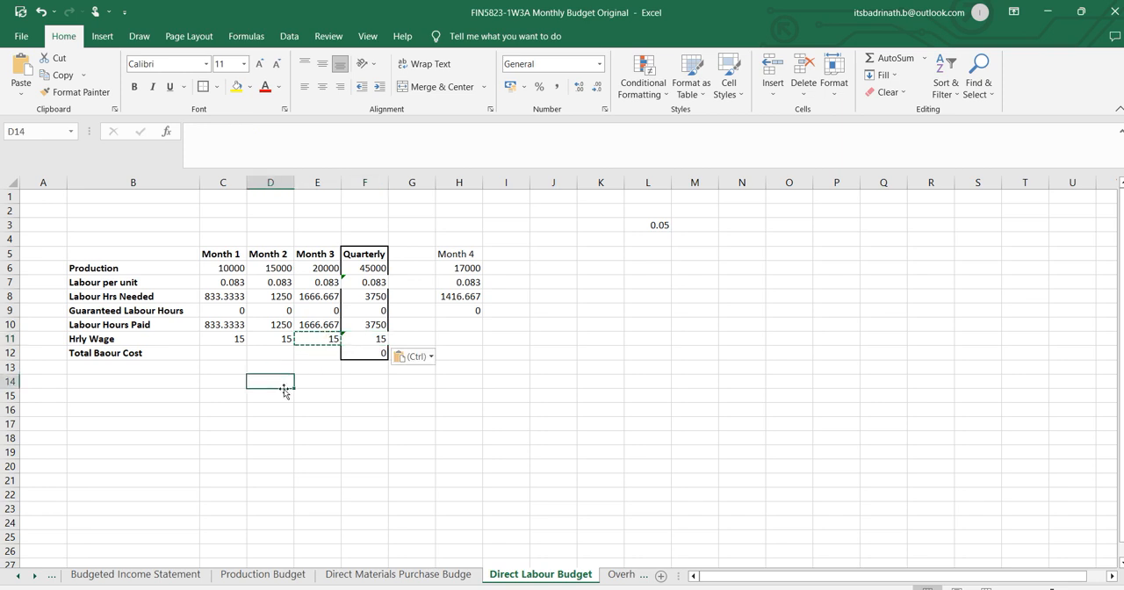
Calculate the Month 1 total labour cost in C12 with =C10*C11.
{"action": "left_click", "coordinate": [236, 356]}
{"action": "type", "text": "="}
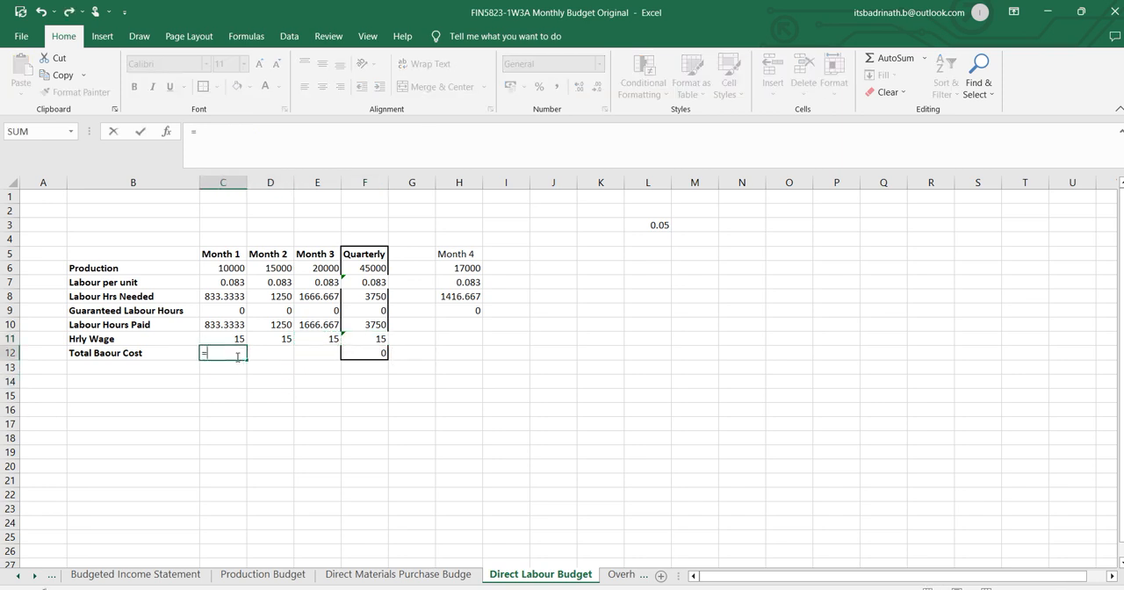
{"action": "left_click", "coordinate": [239, 325]}
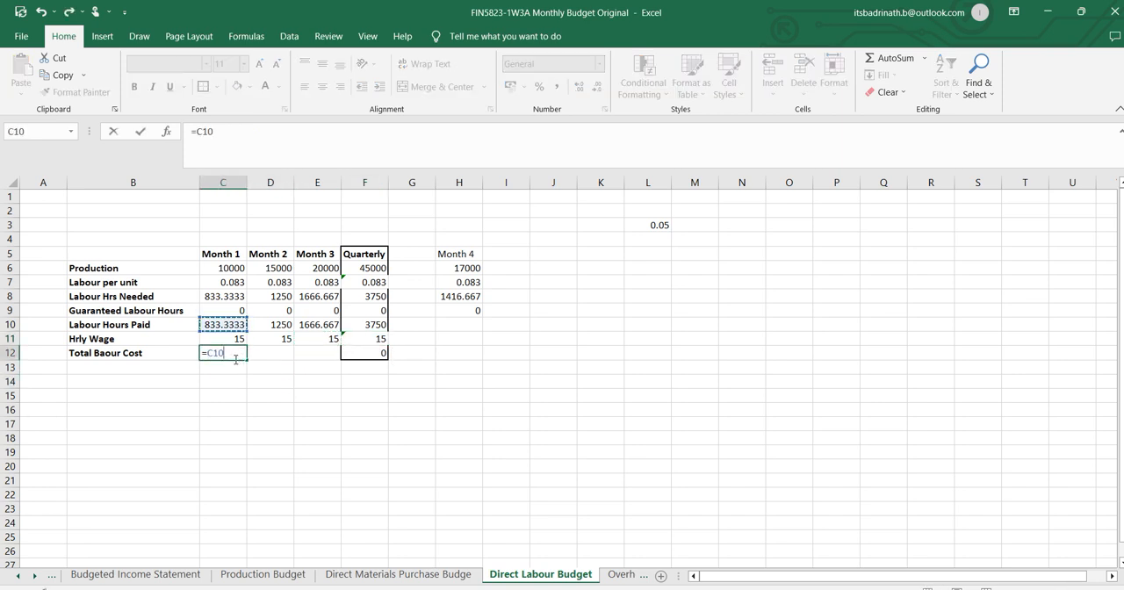
{"action": "type", "text": "*"}
{"action": "left_click", "coordinate": [229, 338]}
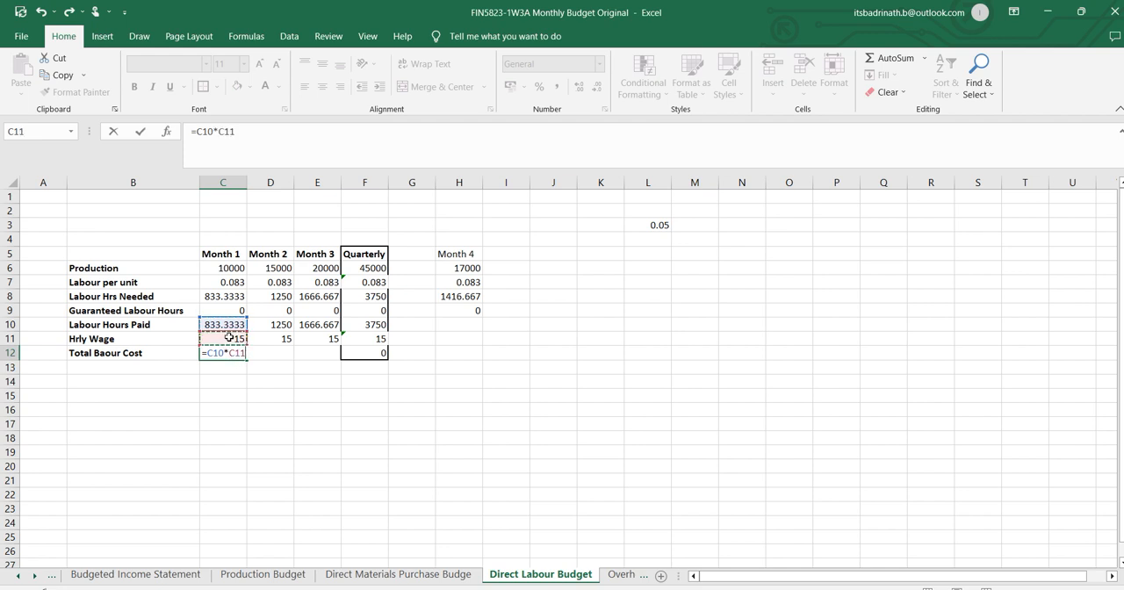
{"action": "key", "text": "Return"}
Fill the total labour cost formula from C12 across to E12 for Months 2 and 3.
{"action": "left_click", "coordinate": [230, 354]}
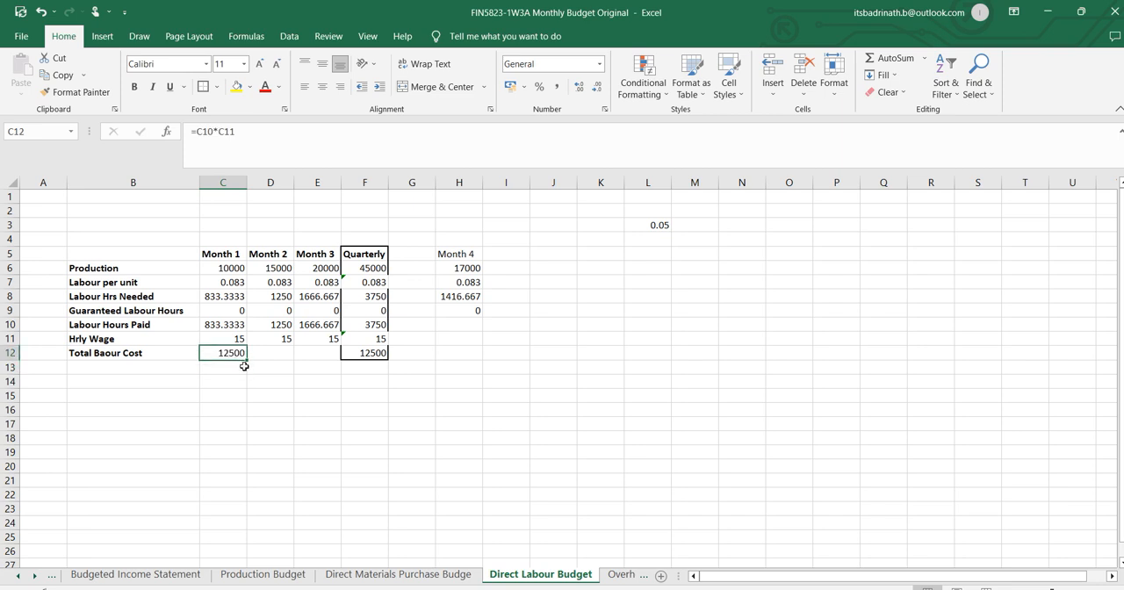
{"action": "left_click_drag", "start_coordinate": [247, 361], "coordinate": [335, 359]}
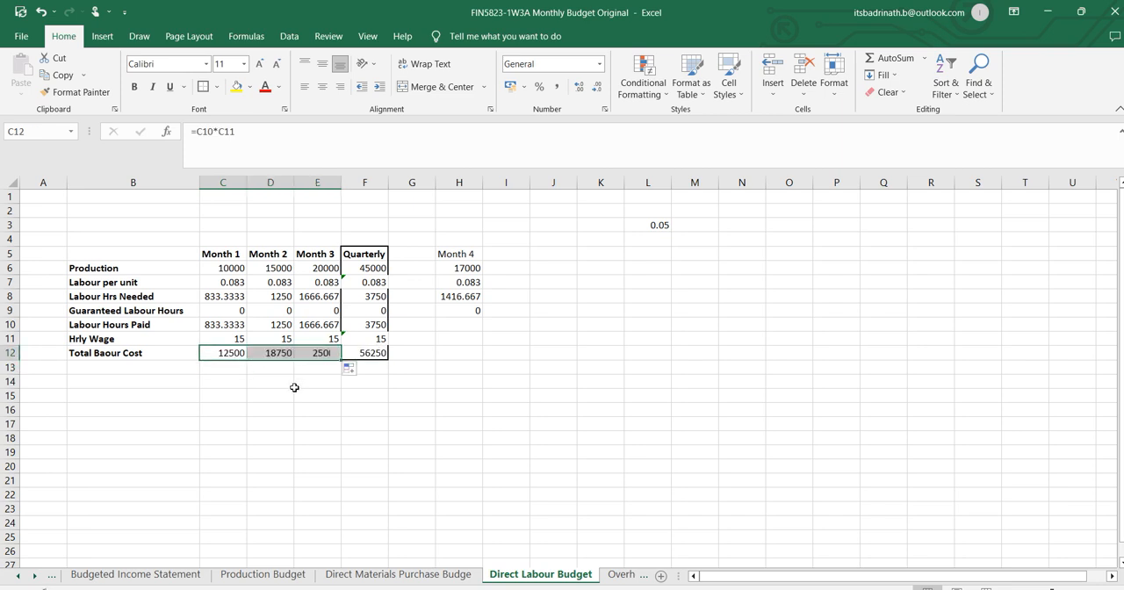
{"action": "left_click", "coordinate": [293, 388]}
Highlight the Quarterly total labour cost in F12 with a yellow fill.
{"action": "left_click", "coordinate": [374, 353]}
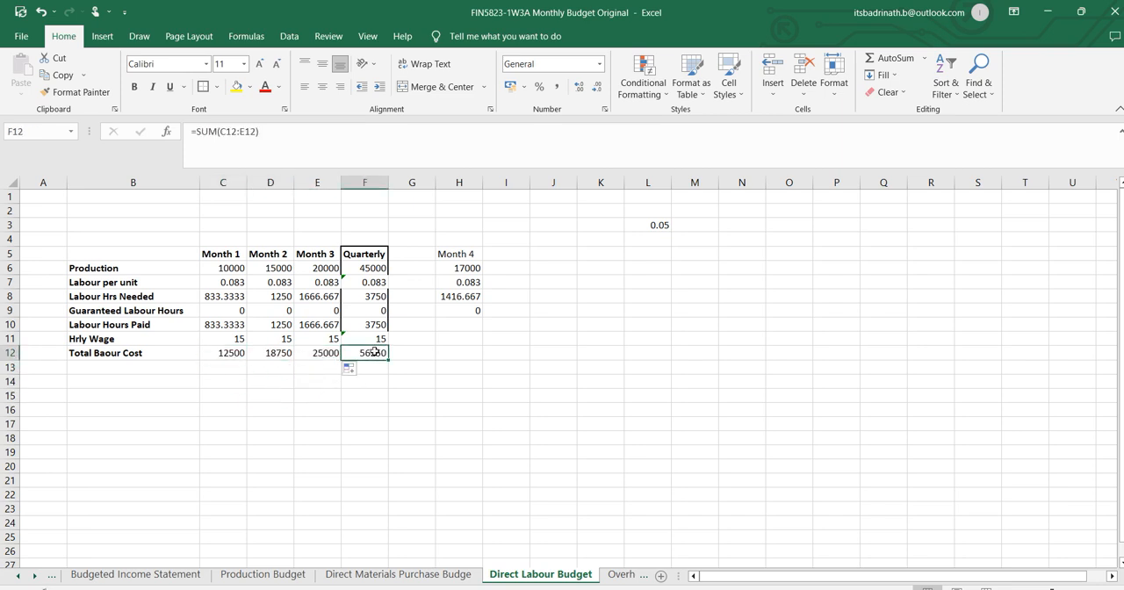
{"action": "left_click", "coordinate": [237, 86]}
{"action": "left_click", "coordinate": [497, 351]}
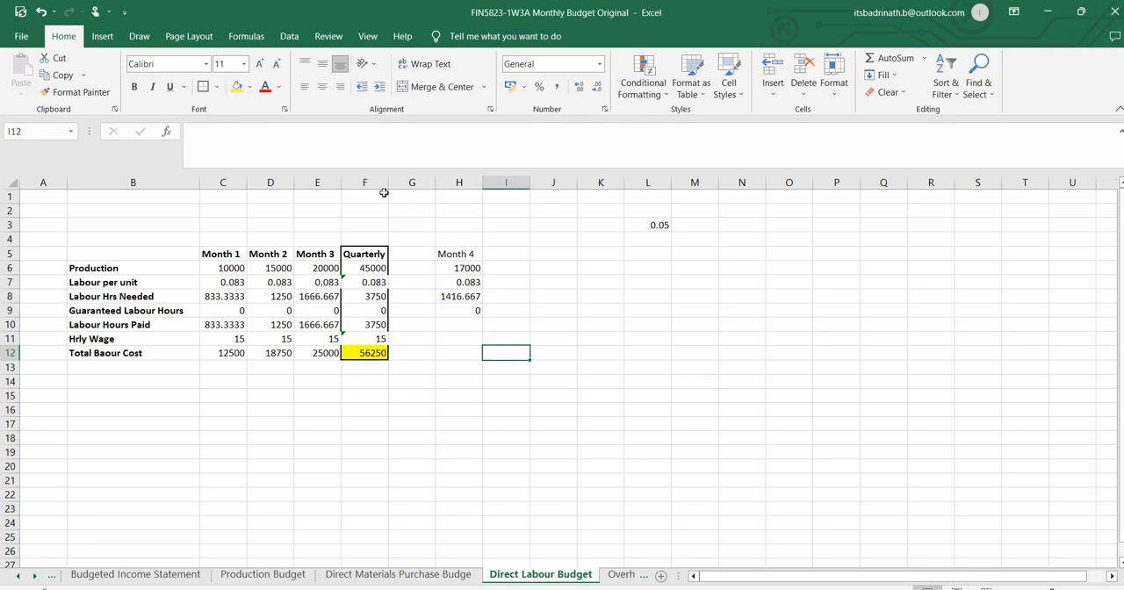
Review the Quarterly formulas in column F and the Labour Hours Paid, Hrly Wage and total cost formulas in rows 10 to 12.
{"action": "left_click", "coordinate": [379, 270]}
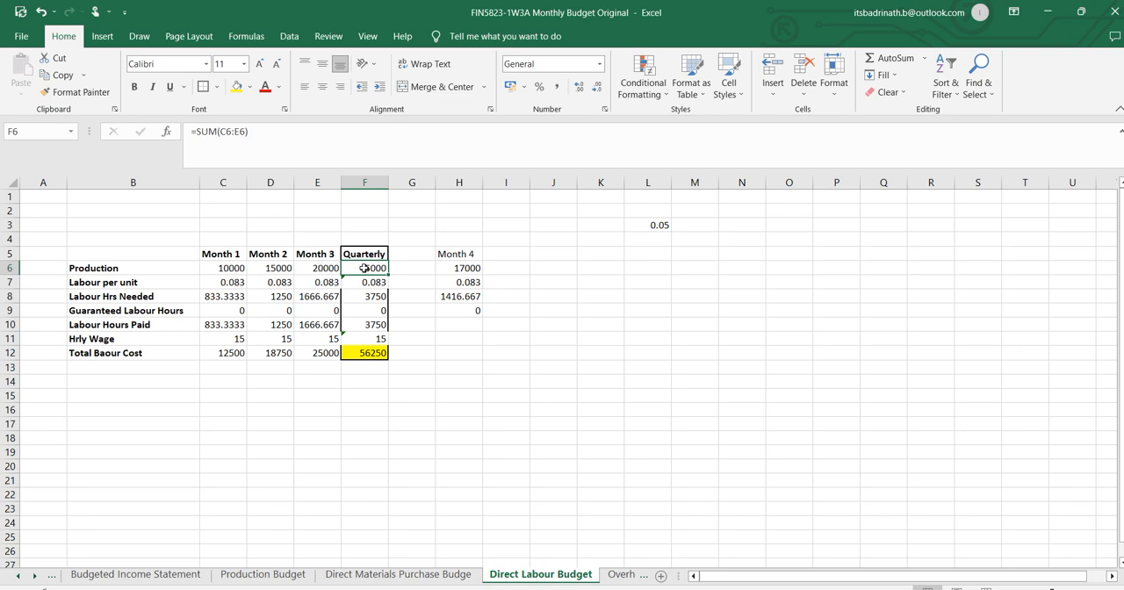
{"action": "left_click", "coordinate": [366, 282]}
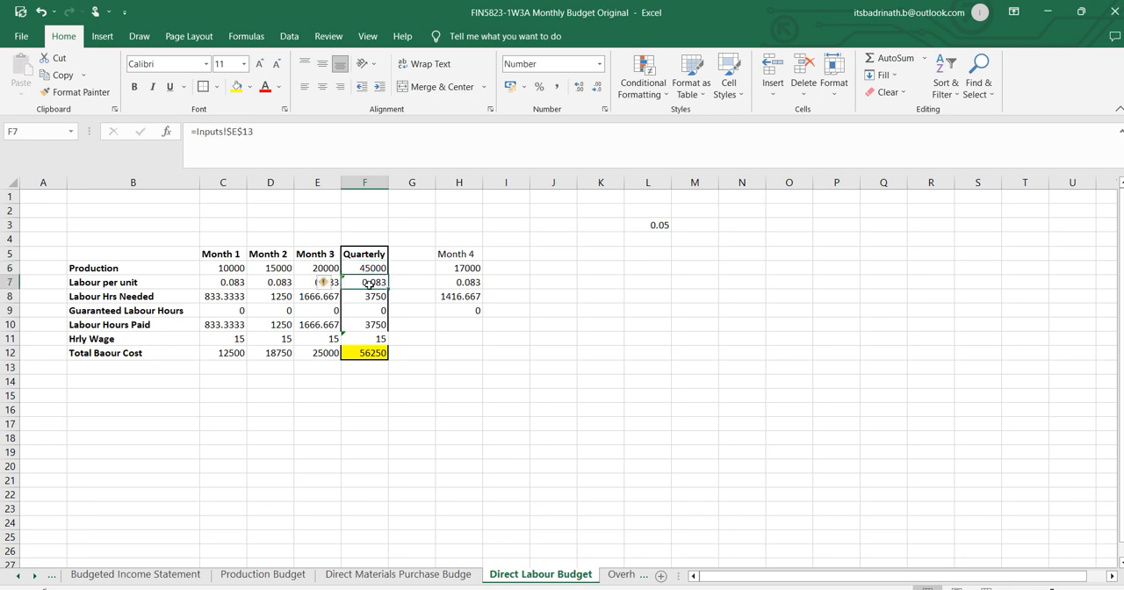
{"action": "left_click", "coordinate": [376, 295]}
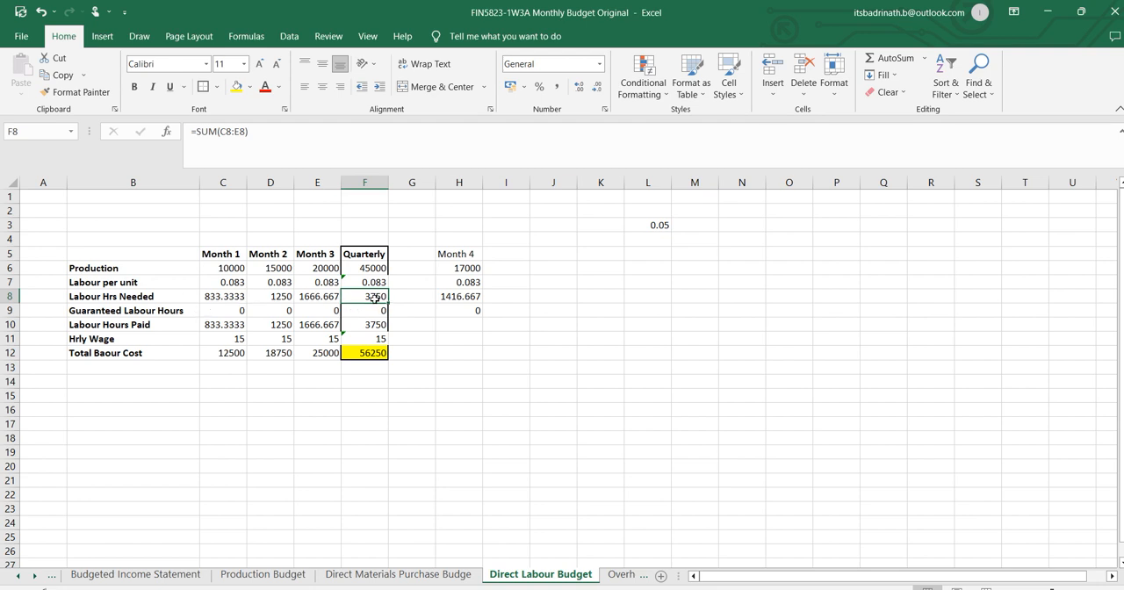
{"action": "left_click", "coordinate": [372, 324]}
{"action": "left_click", "coordinate": [381, 312]}
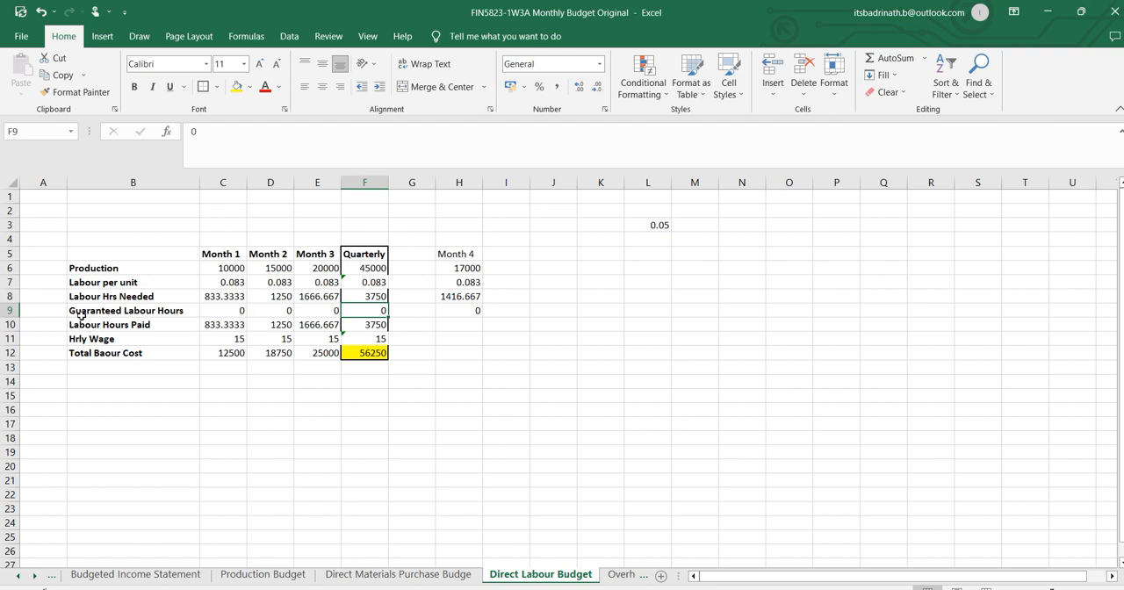
{"action": "left_click", "coordinate": [375, 323]}
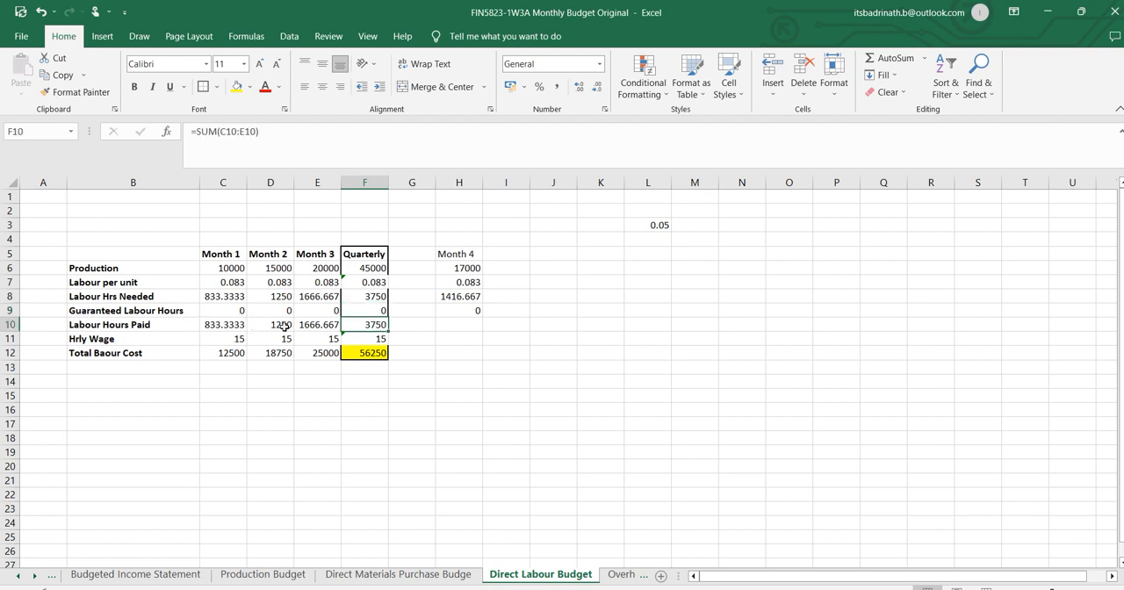
{"action": "left_click", "coordinate": [212, 327]}
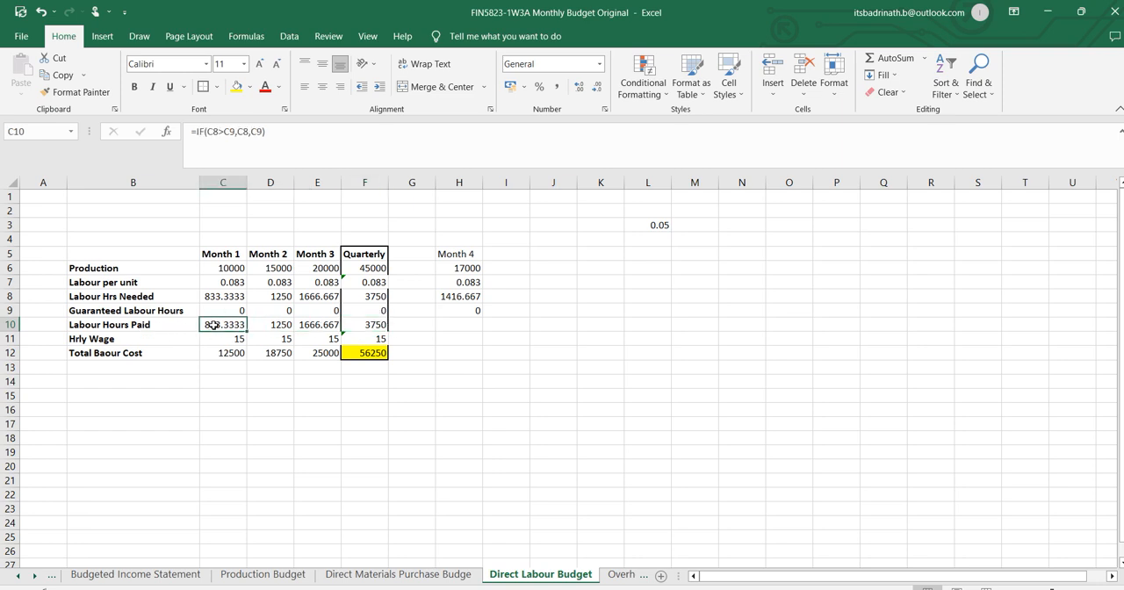
{"action": "left_click", "coordinate": [260, 322]}
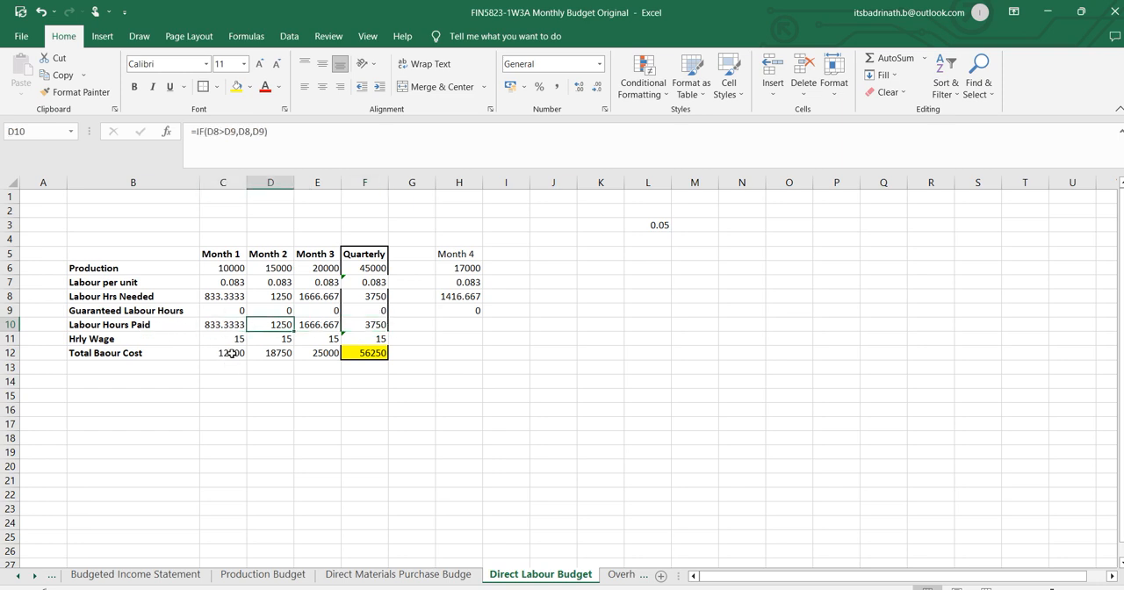
{"action": "left_click", "coordinate": [237, 340]}
{"action": "left_click", "coordinate": [236, 352]}
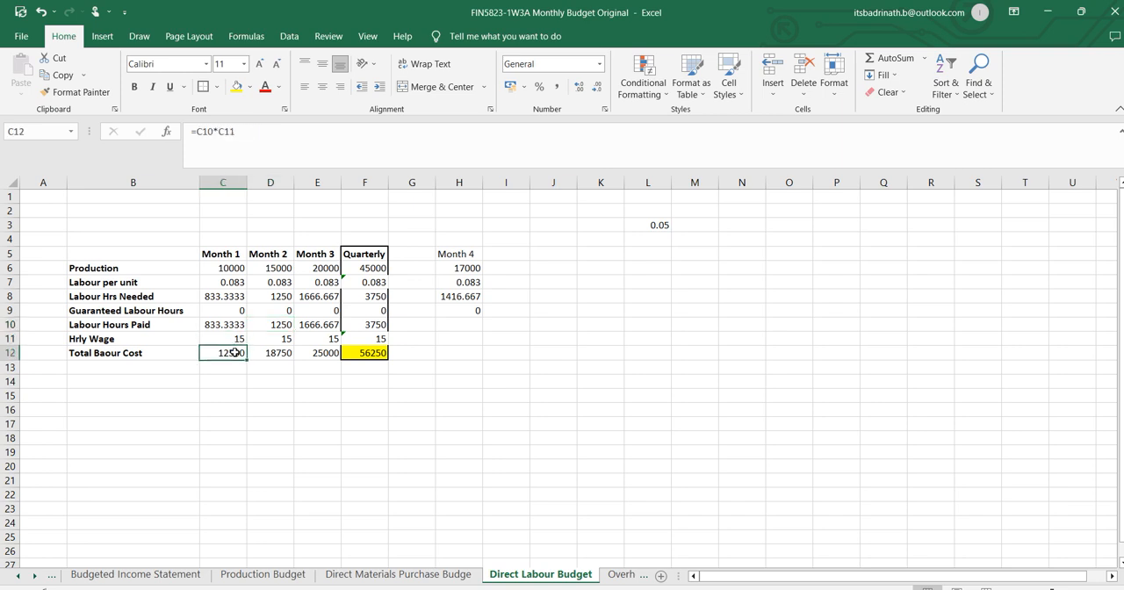
{"action": "left_click", "coordinate": [365, 353]}
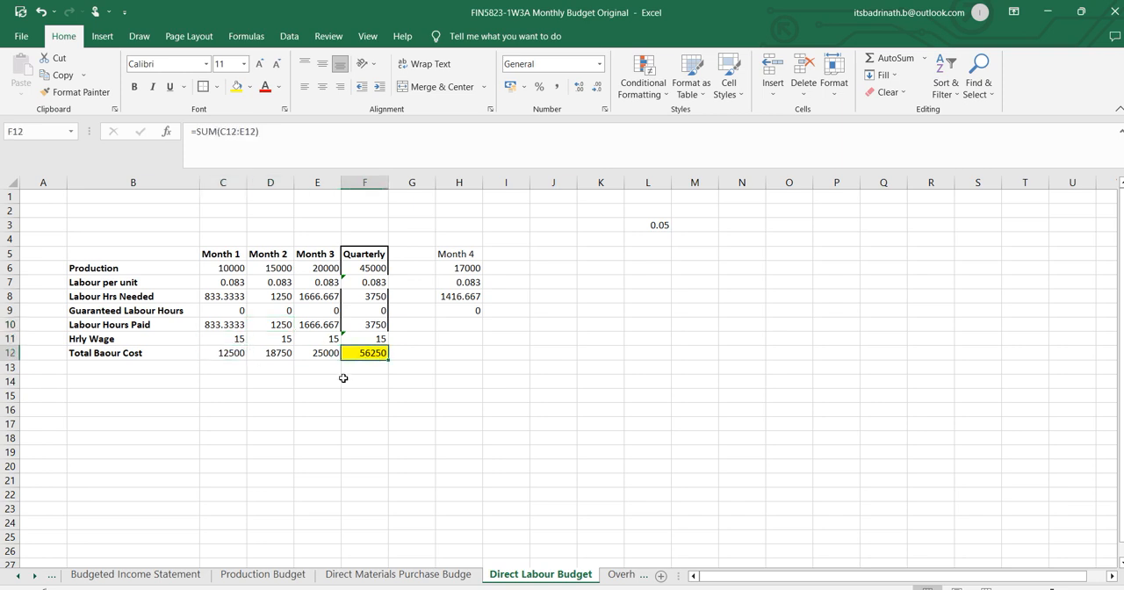
Change the row label in B12 to "Total Loabour Cost".
{"action": "left_click", "coordinate": [142, 354]}
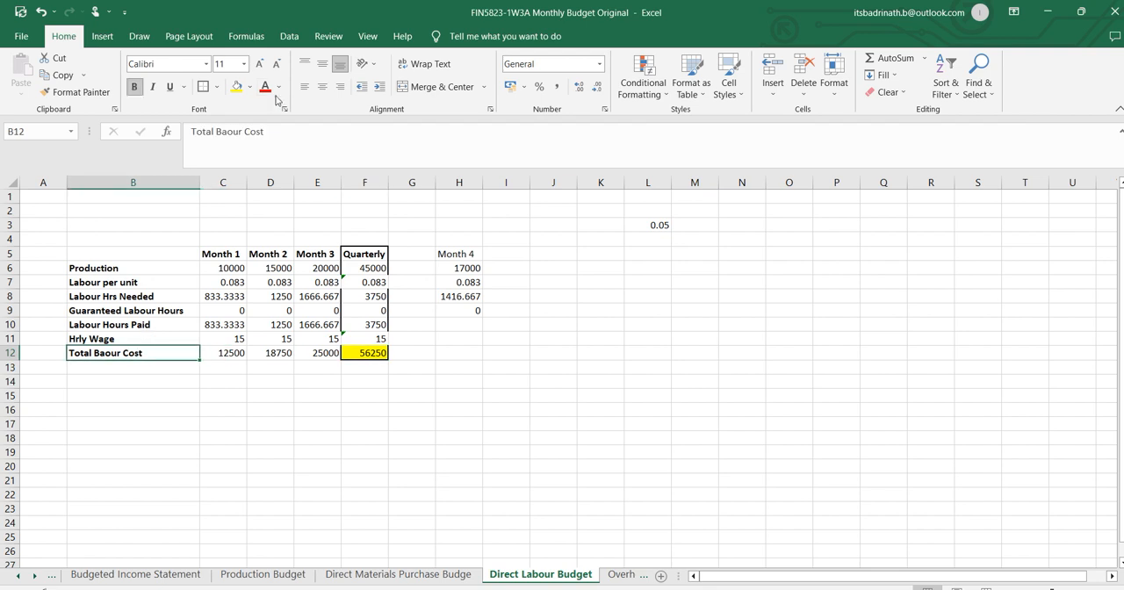
{"action": "left_click", "coordinate": [243, 130]}
{"action": "double_click", "coordinate": [230, 131]}
{"action": "type", "text": "Loa"}
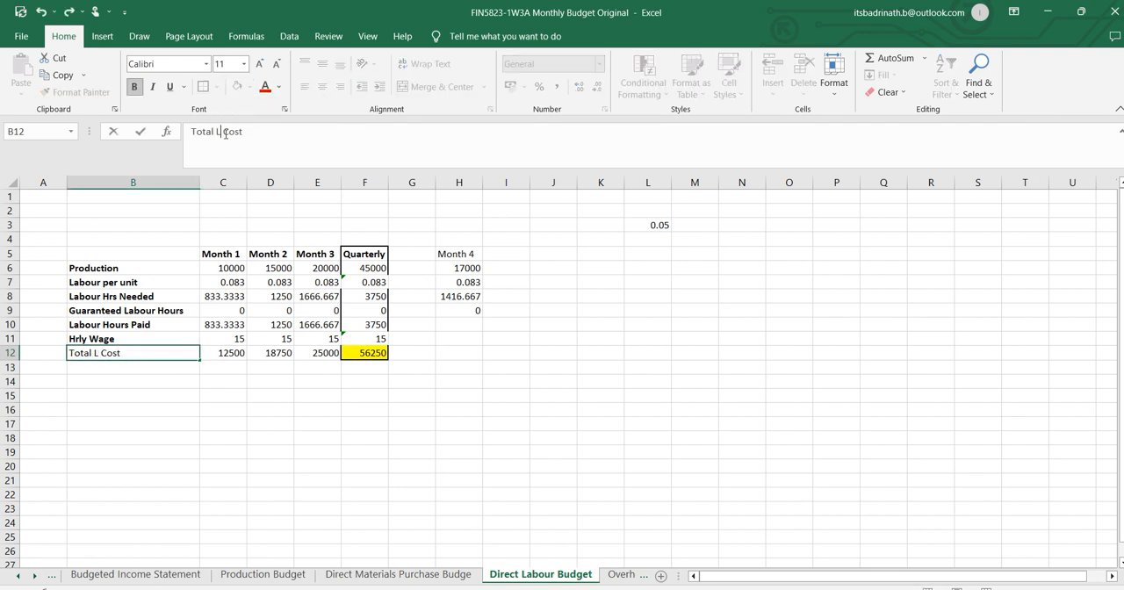
{"action": "type", "text": "bour"}
{"action": "key", "text": "Return"}
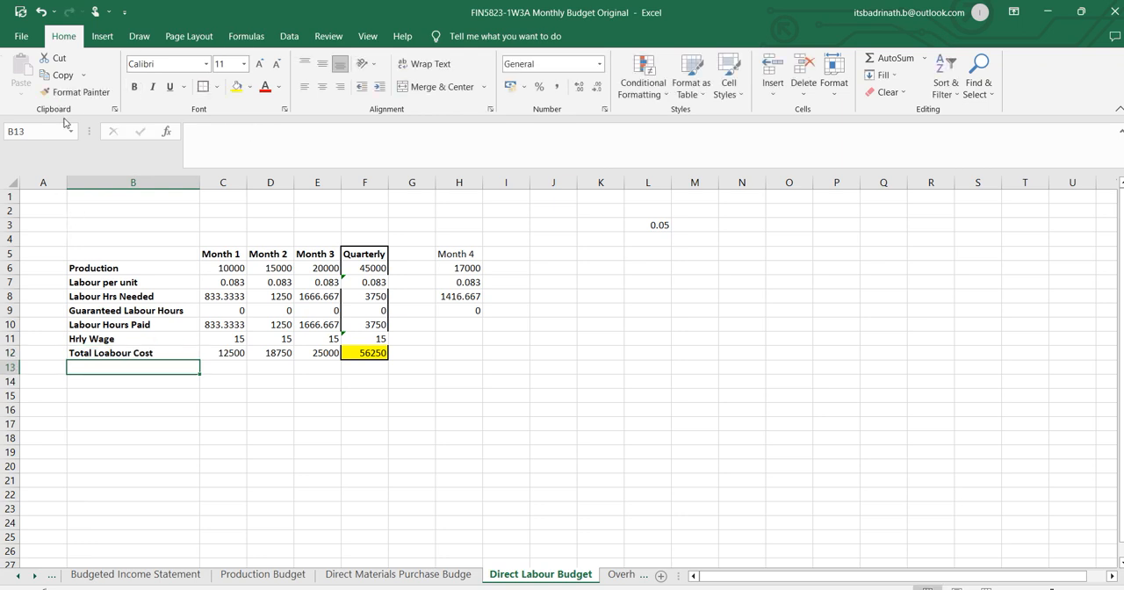
Delete the stray 0.05 value from L3 on the Direct Labour Budget sheet.
{"action": "left_click", "coordinate": [666, 224]}
{"action": "key", "text": "Delete"}
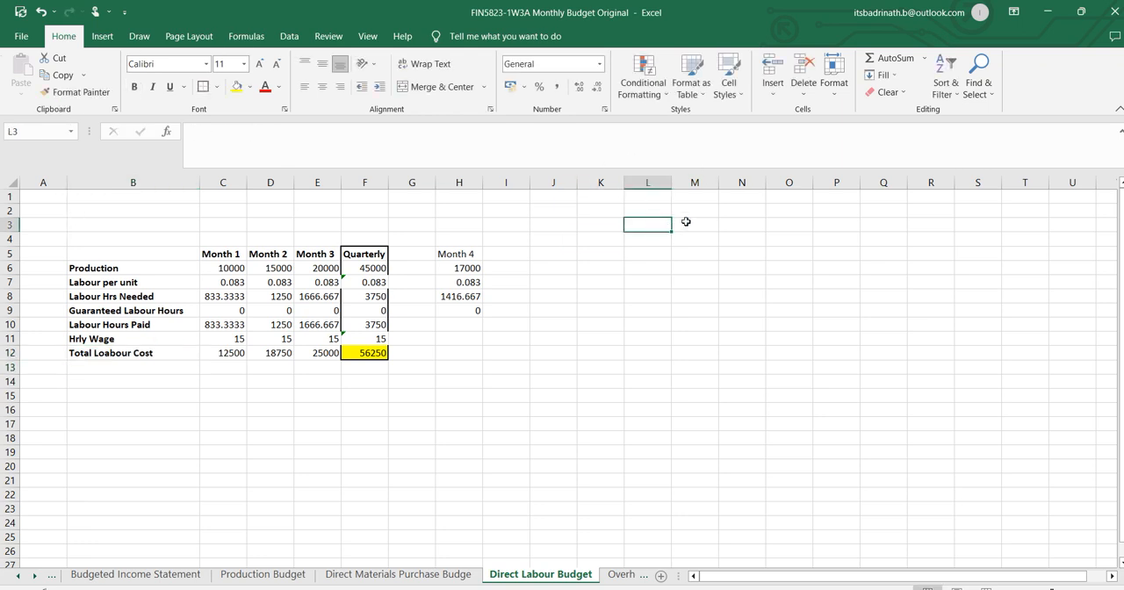
{"action": "left_click", "coordinate": [509, 468]}
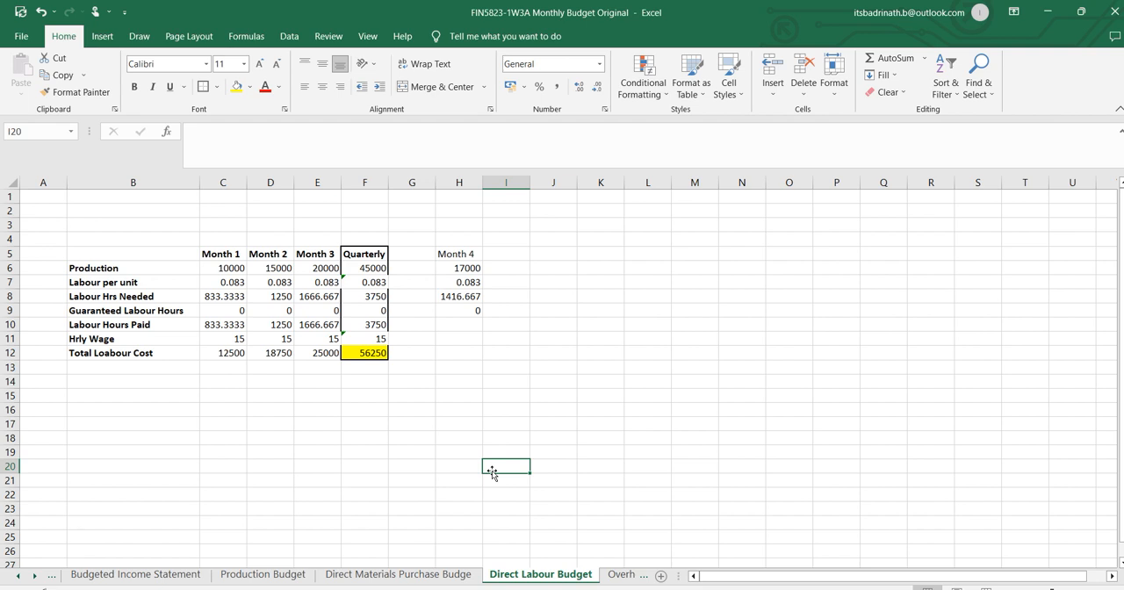
On the Overhead Budget sheet, clear the duplicated input labels and values in A1:B14.
{"action": "left_click", "coordinate": [619, 575]}
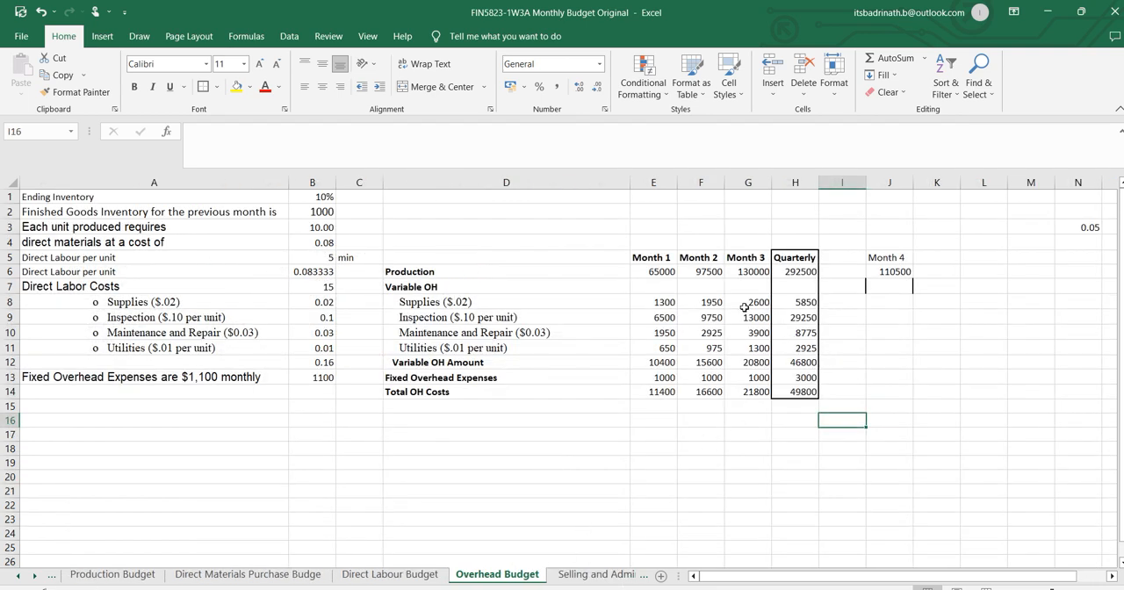
{"action": "left_click", "coordinate": [660, 316]}
{"action": "left_click", "coordinate": [664, 344]}
{"action": "left_click", "coordinate": [727, 363]}
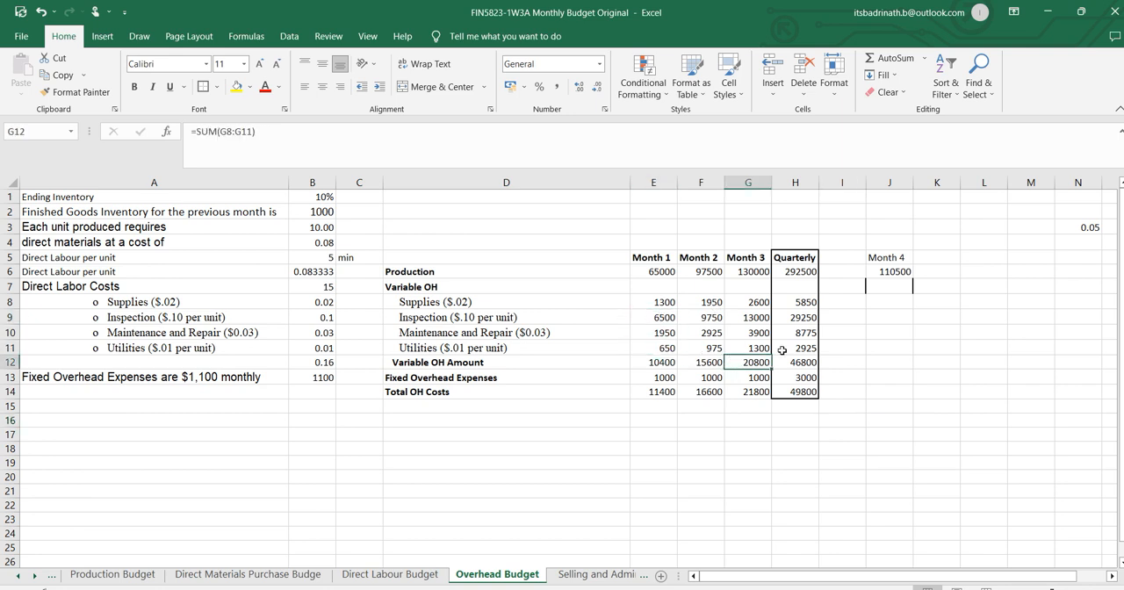
{"action": "left_click_drag", "start_coordinate": [321, 391], "coordinate": [86, 182]}
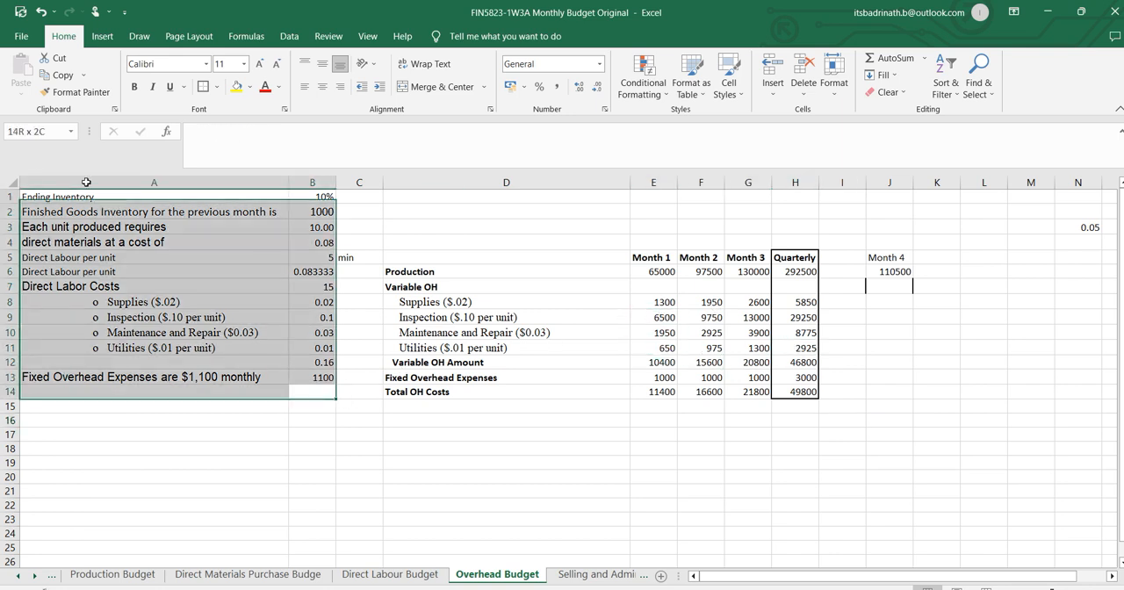
{"action": "key", "text": "Delete"}
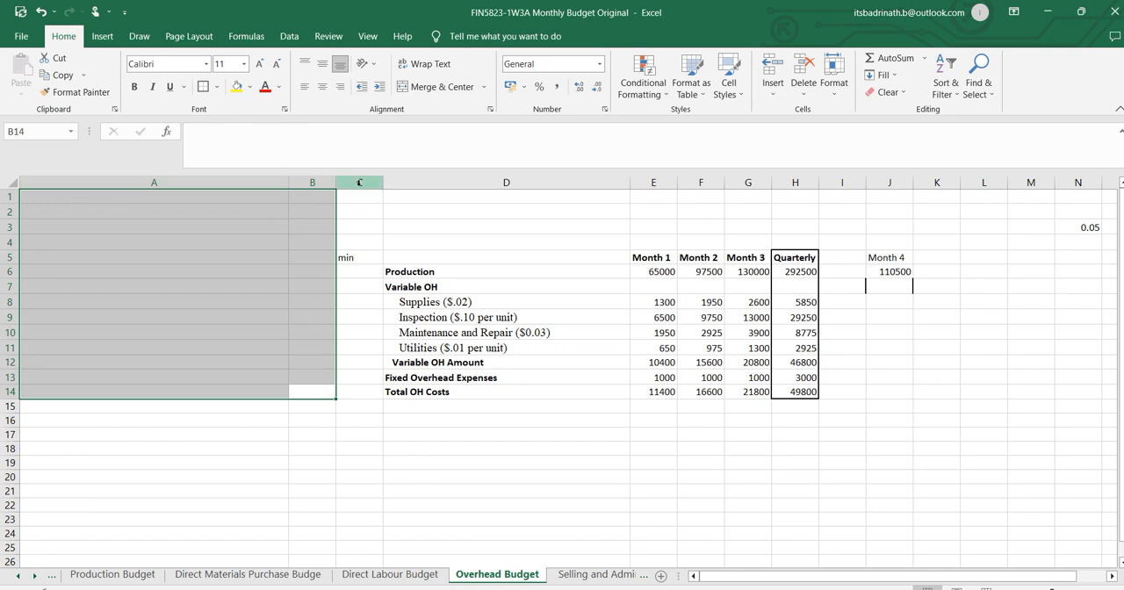
Delete columns A to C from the Overhead Budget sheet.
{"action": "mouse_move", "coordinate": [359, 182]}
{"action": "left_mouse_down"}
{"action": "mouse_move", "coordinate": [144, 182]}
{"action": "mouse_move", "coordinate": [356, 182]}
{"action": "left_mouse_up"}
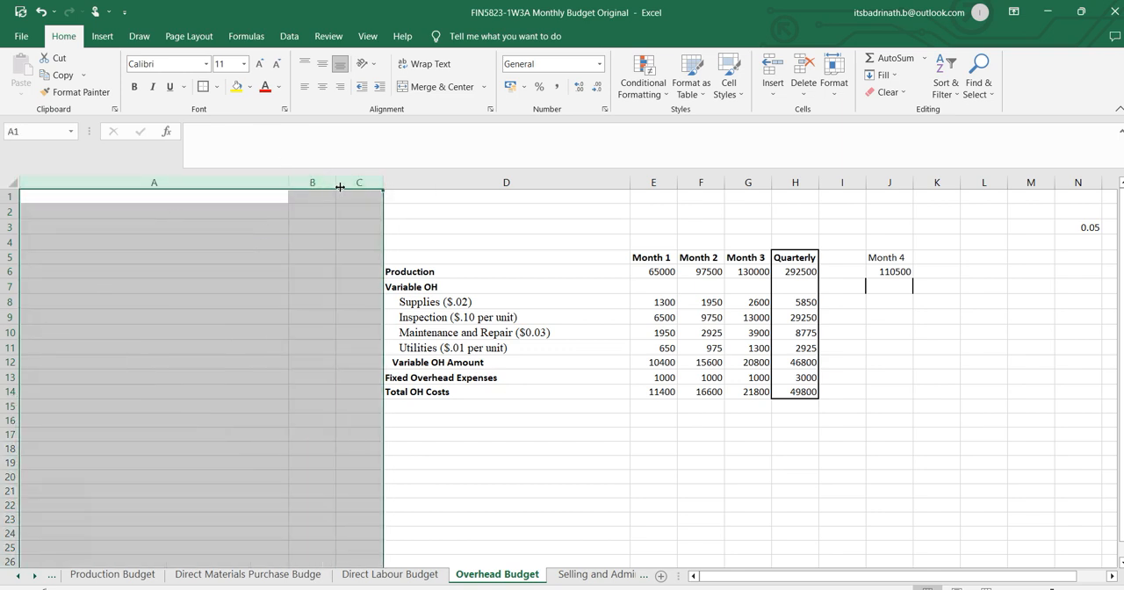
{"action": "right_click", "coordinate": [356, 185]}
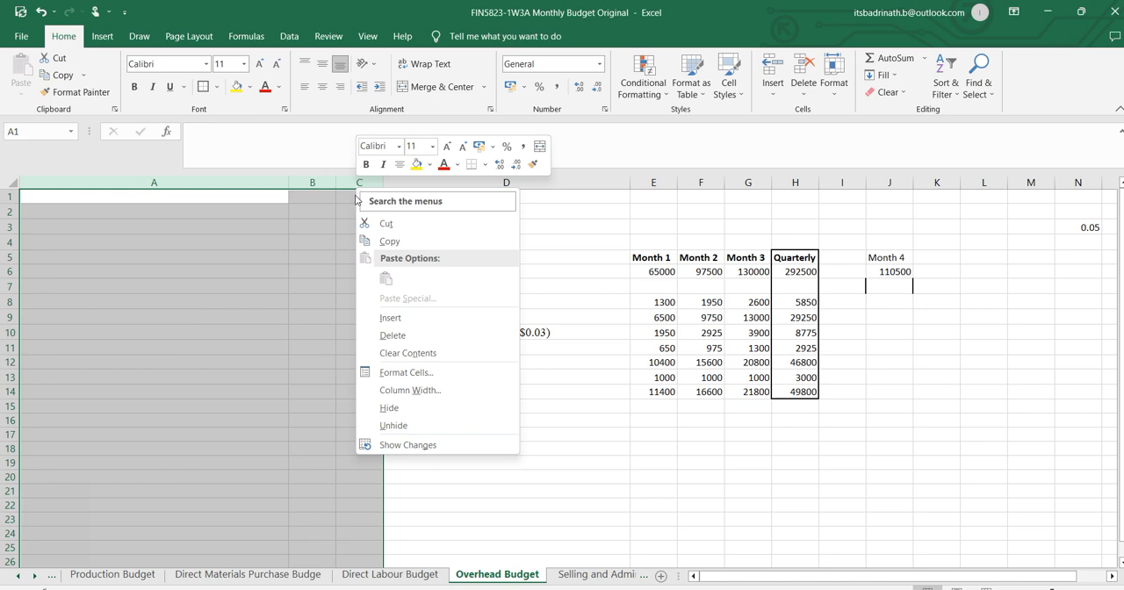
{"action": "left_click", "coordinate": [413, 335]}
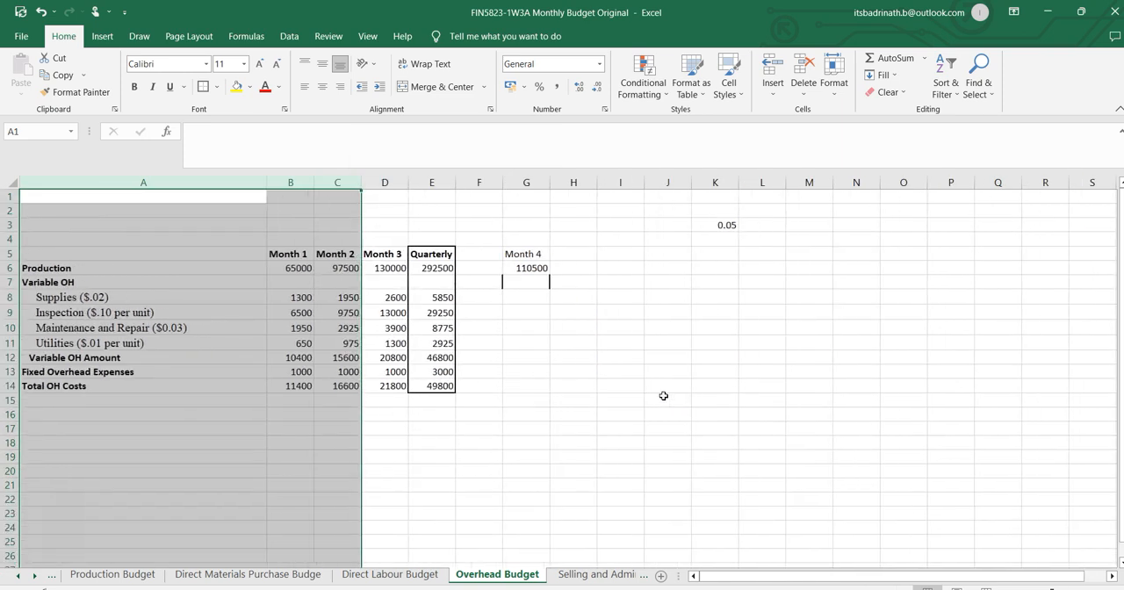
{"action": "left_click", "coordinate": [665, 391]}
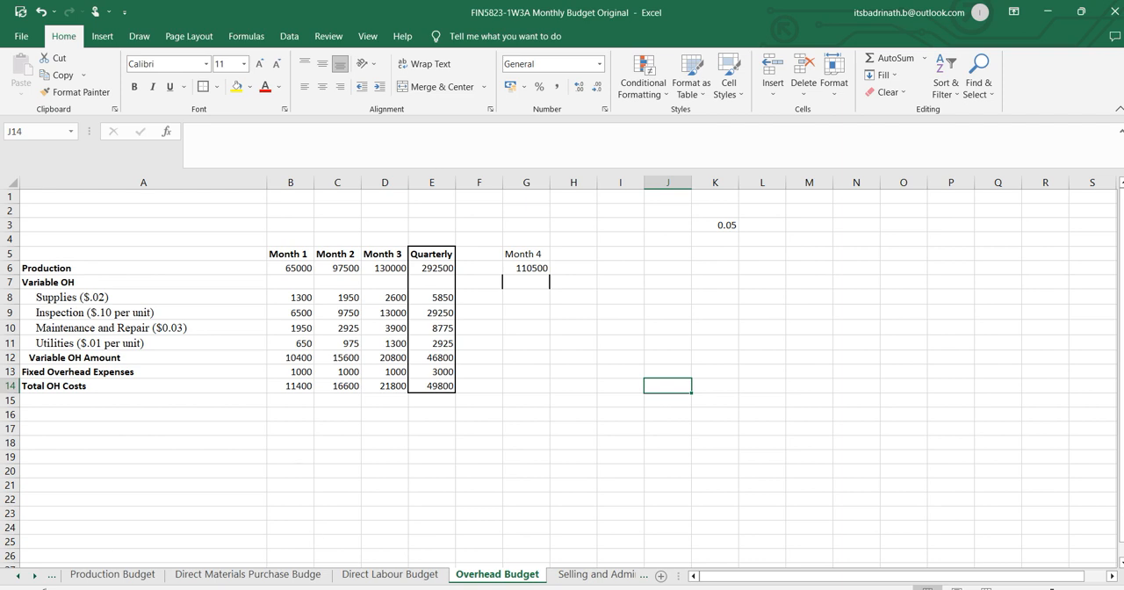
Switch to the FIN-5823_Monthly Budgeting assignment in Word and view the Overhead Budget requirements.
{"action": "left_click", "coordinate": [61, 549]}
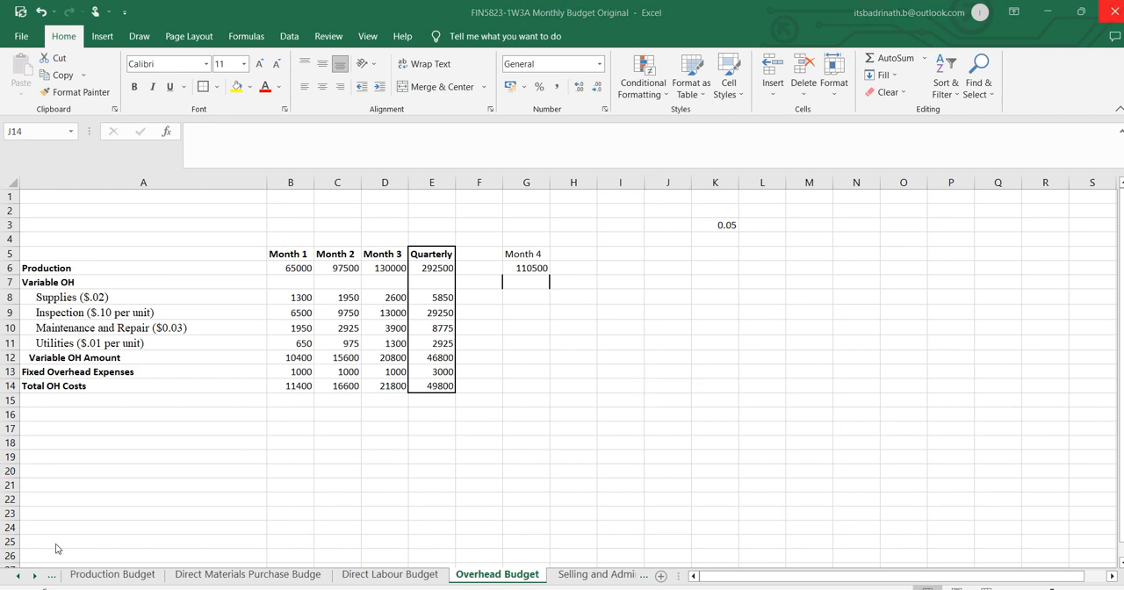
{"action": "key", "text": "alt+Tab"}
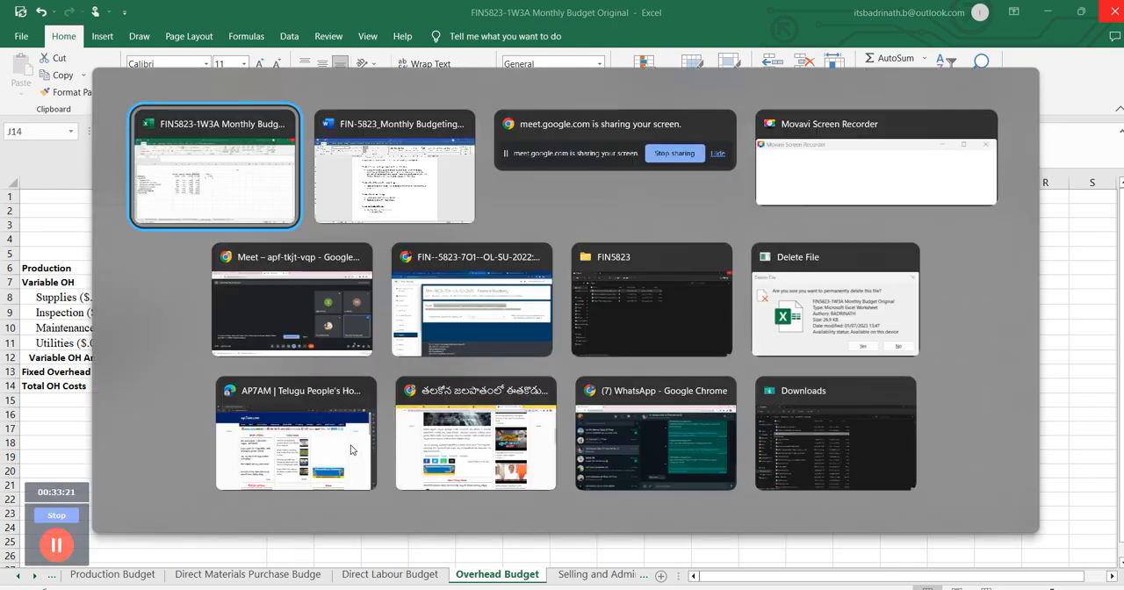
{"action": "key", "text": "alt+Tab"}
{"action": "scroll", "coordinate": [738, 372], "scroll_direction": "down", "scroll_amount": 6}
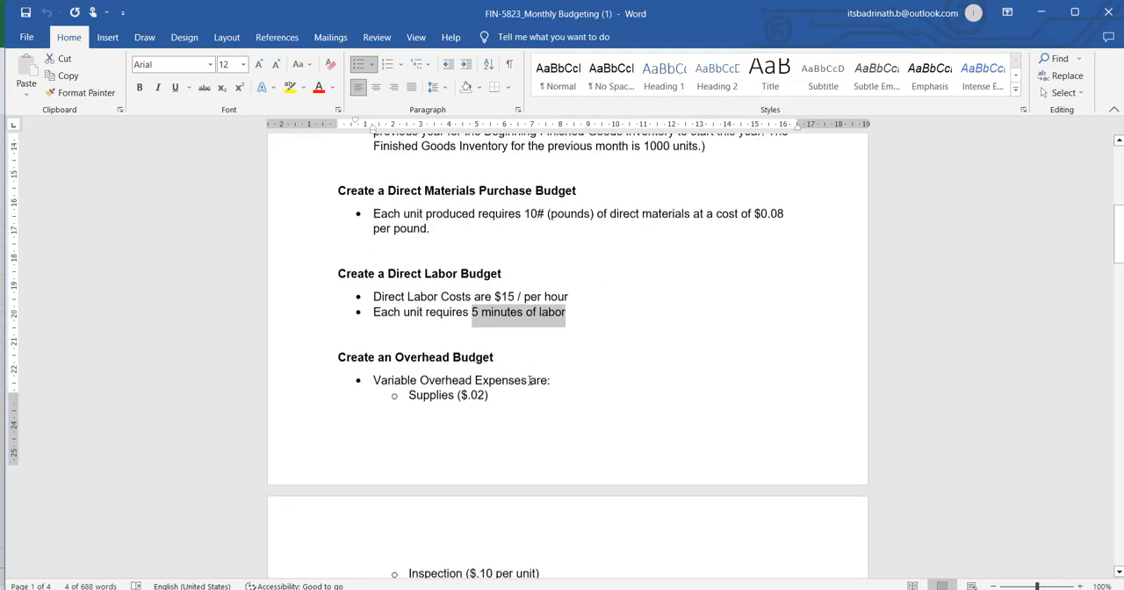
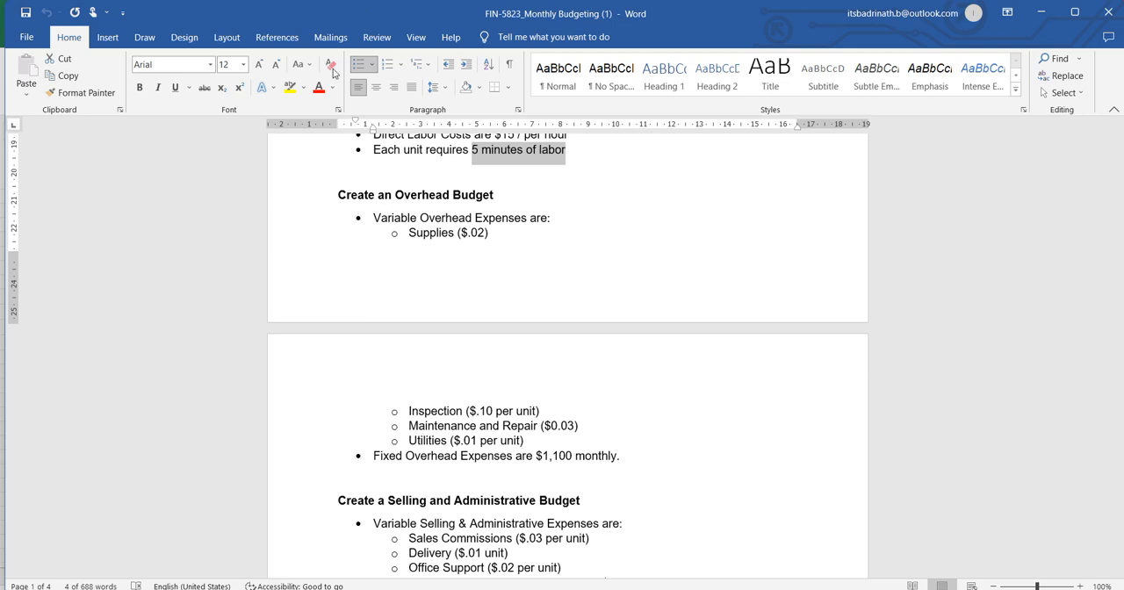
Review the per-unit variable overhead expenses in the assignment, from Supplies through Utilities.
{"action": "left_click", "coordinate": [411, 238]}
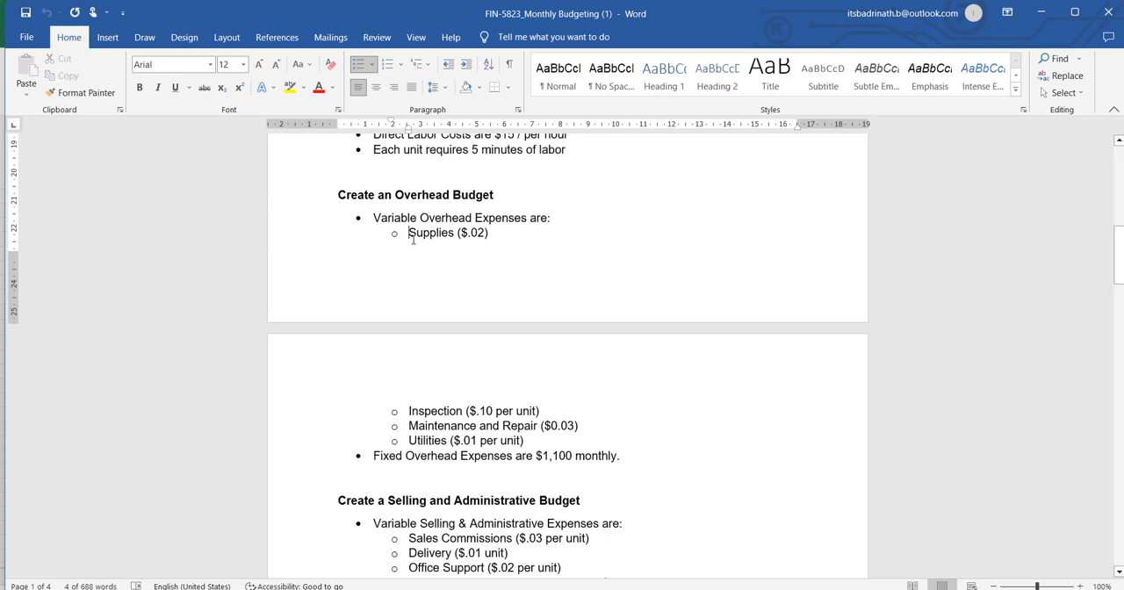
{"action": "left_click", "coordinate": [435, 400]}
{"action": "double_click", "coordinate": [422, 442]}
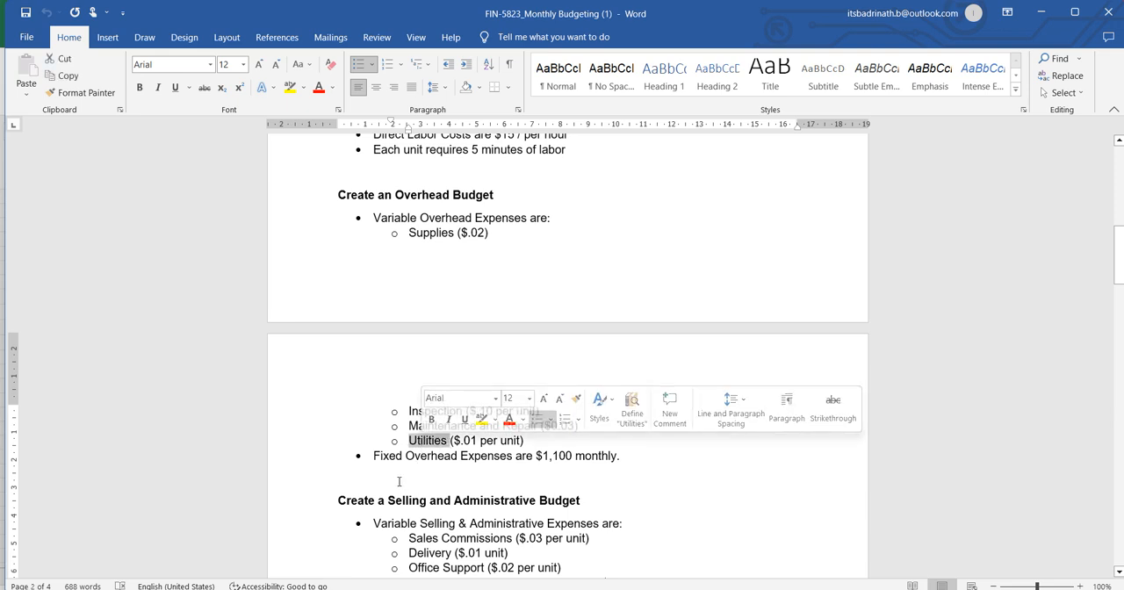
{"action": "left_click_drag", "start_coordinate": [406, 232], "coordinate": [562, 446]}
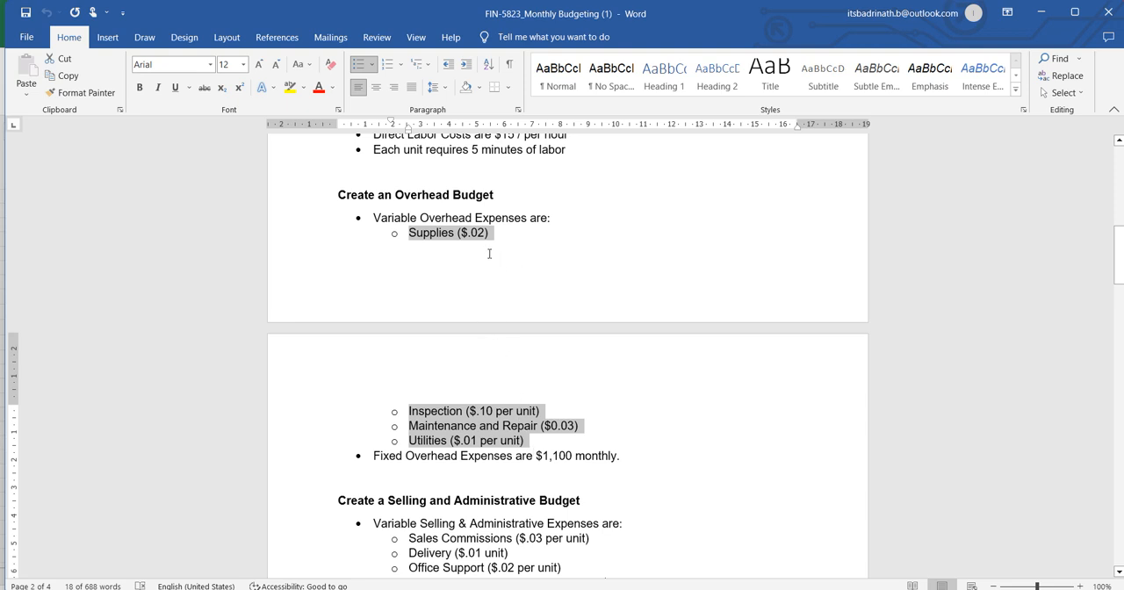
Switch to the Excel workbook and link Overhead Budget production for Months 1 to 3 to the Direct Labour Budget production row, starting with C6.
{"action": "key", "text": "alt+Tab"}
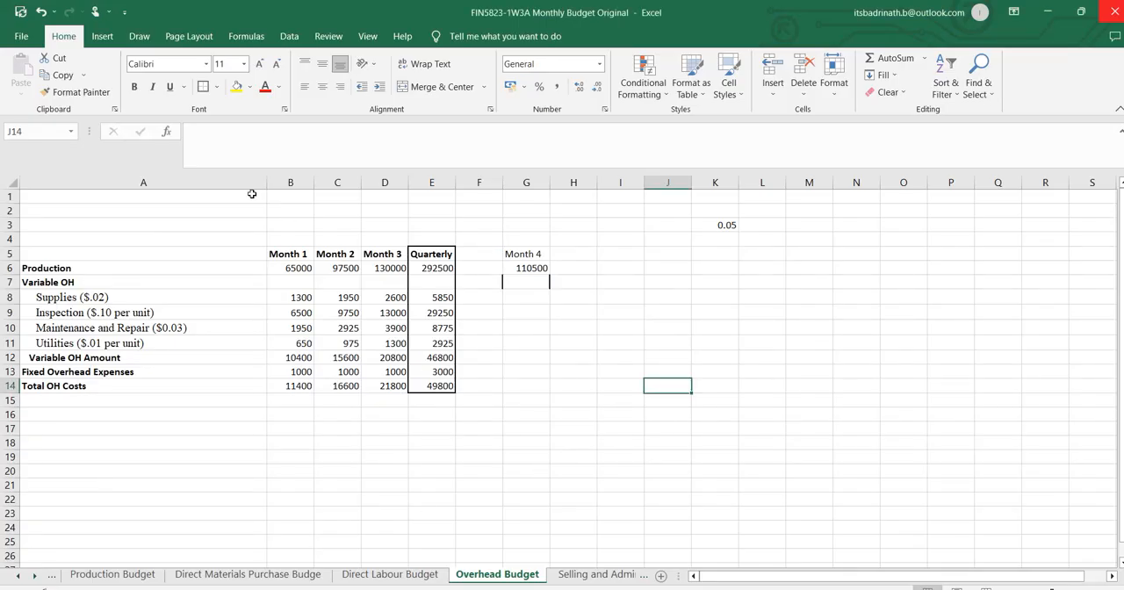
{"action": "left_click", "coordinate": [300, 268]}
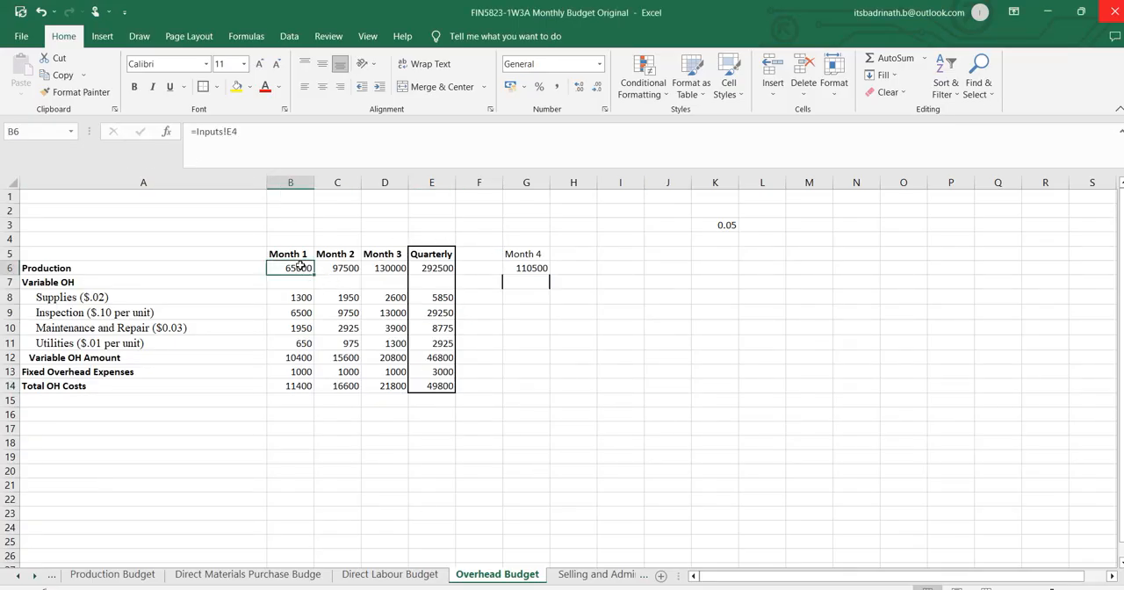
{"action": "type", "text": "="}
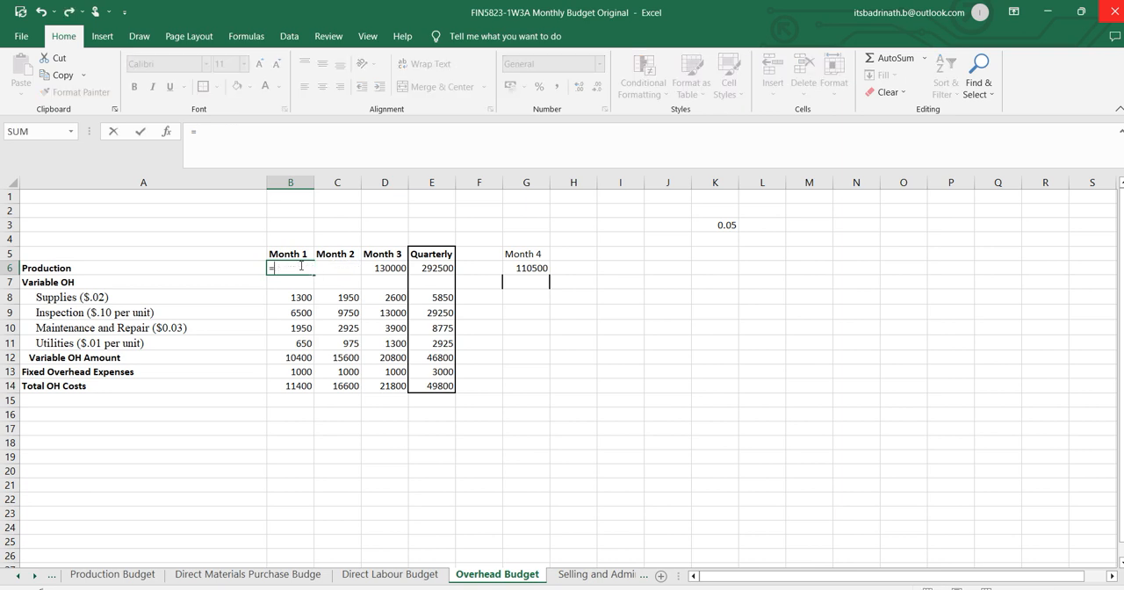
{"action": "left_click", "coordinate": [384, 575]}
{"action": "left_click", "coordinate": [233, 269]}
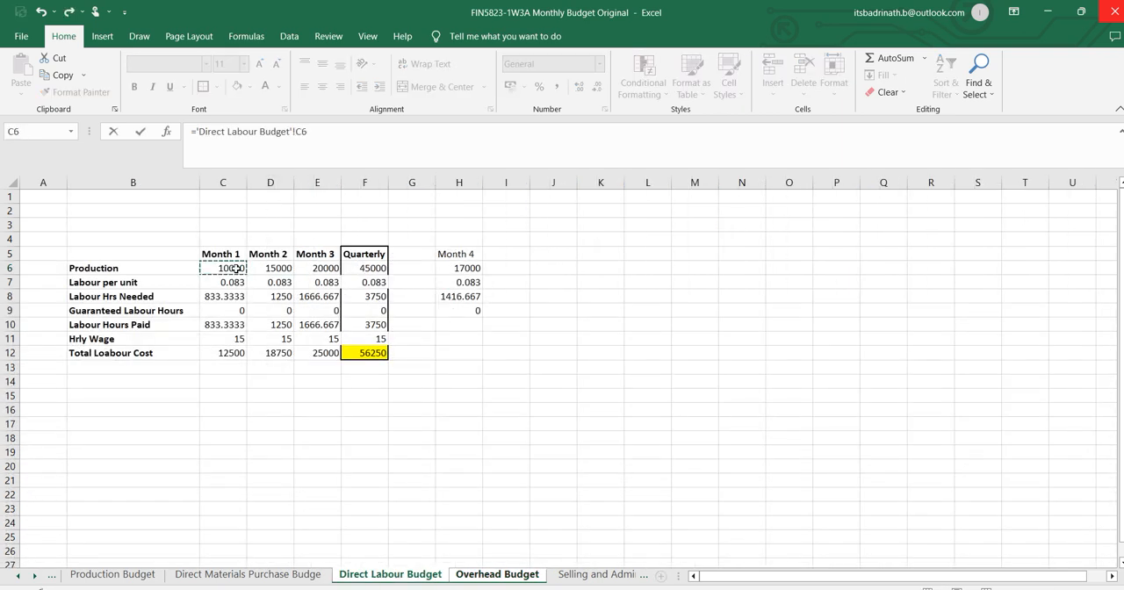
{"action": "key", "text": "Return"}
{"action": "left_click", "coordinate": [292, 269]}
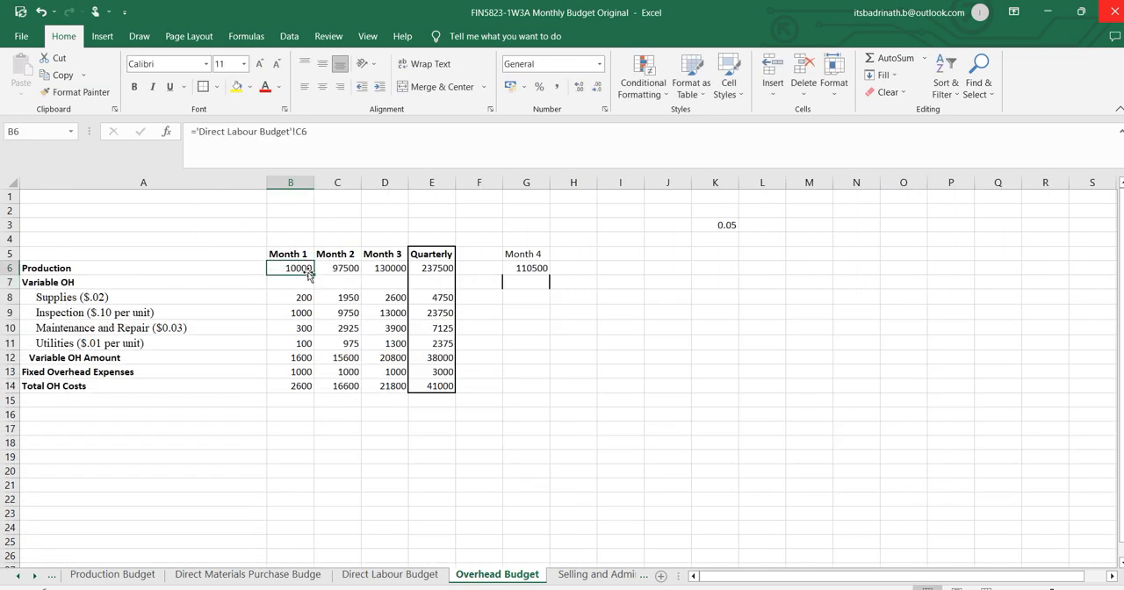
{"action": "left_click_drag", "start_coordinate": [312, 273], "coordinate": [394, 271]}
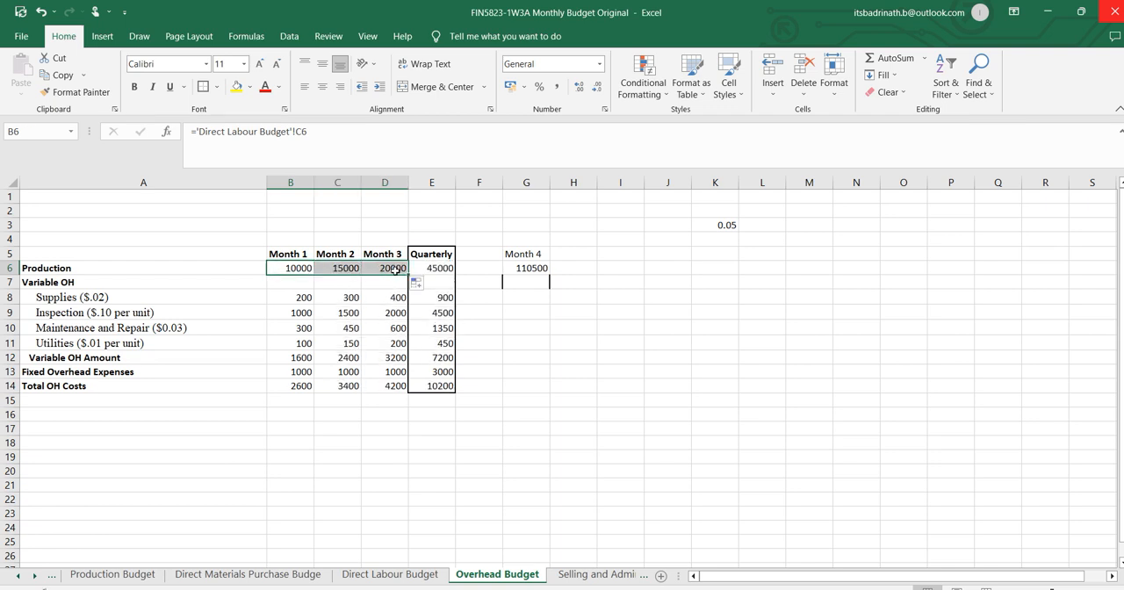
{"action": "left_click", "coordinate": [391, 270]}
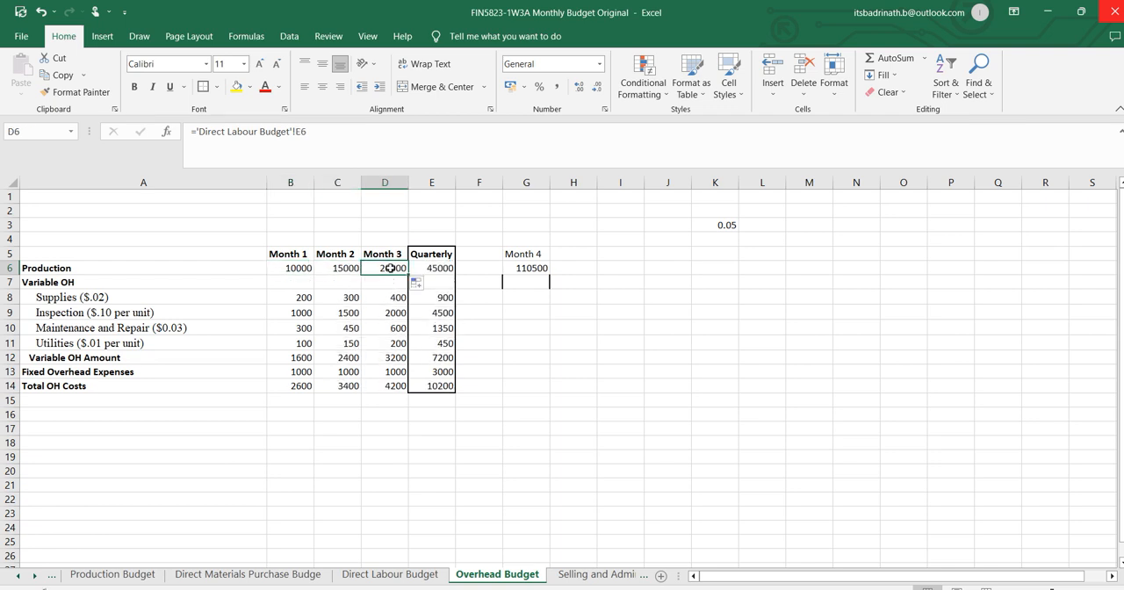
Link the Month 4 production in G6 to cell H6 of the Direct Labour Budget sheet.
{"action": "left_click", "coordinate": [525, 268]}
{"action": "type", "text": "="}
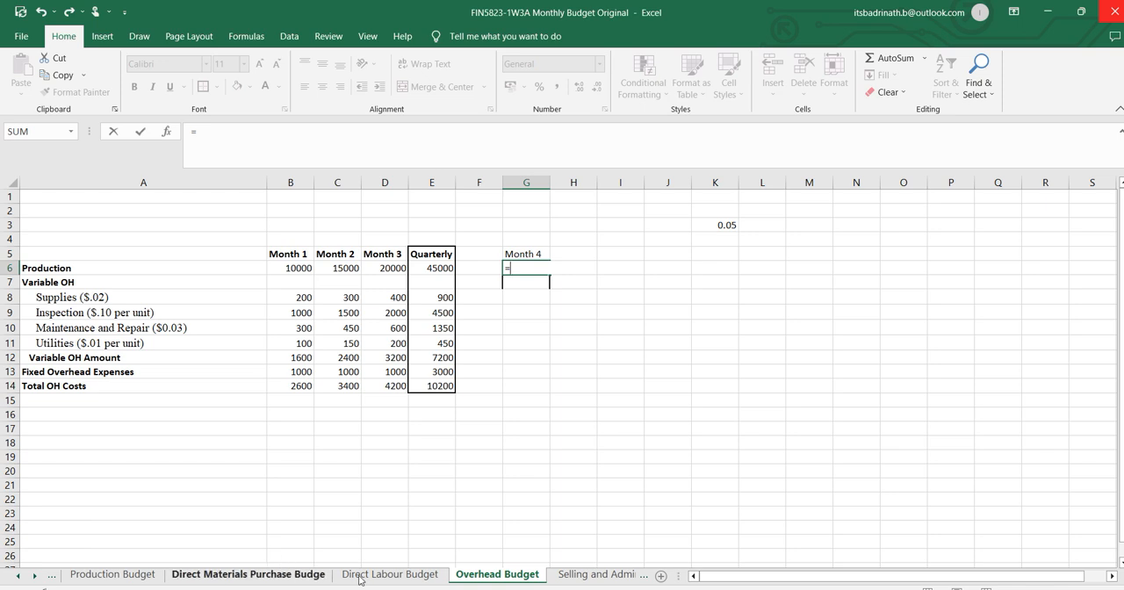
{"action": "left_click", "coordinate": [388, 574]}
{"action": "left_click", "coordinate": [451, 268]}
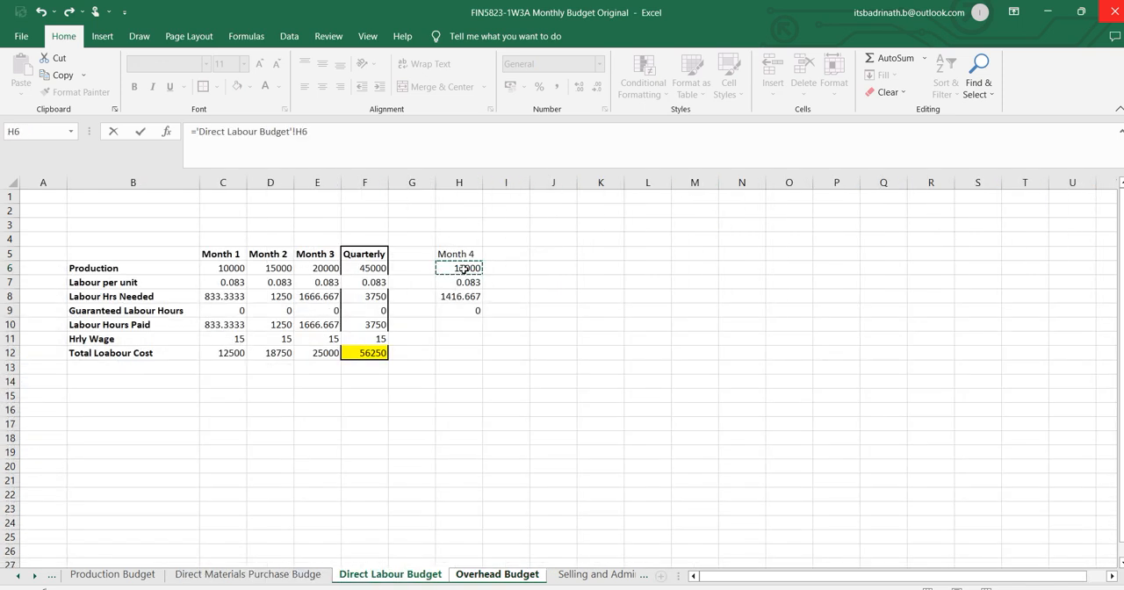
{"action": "key", "text": "Return"}
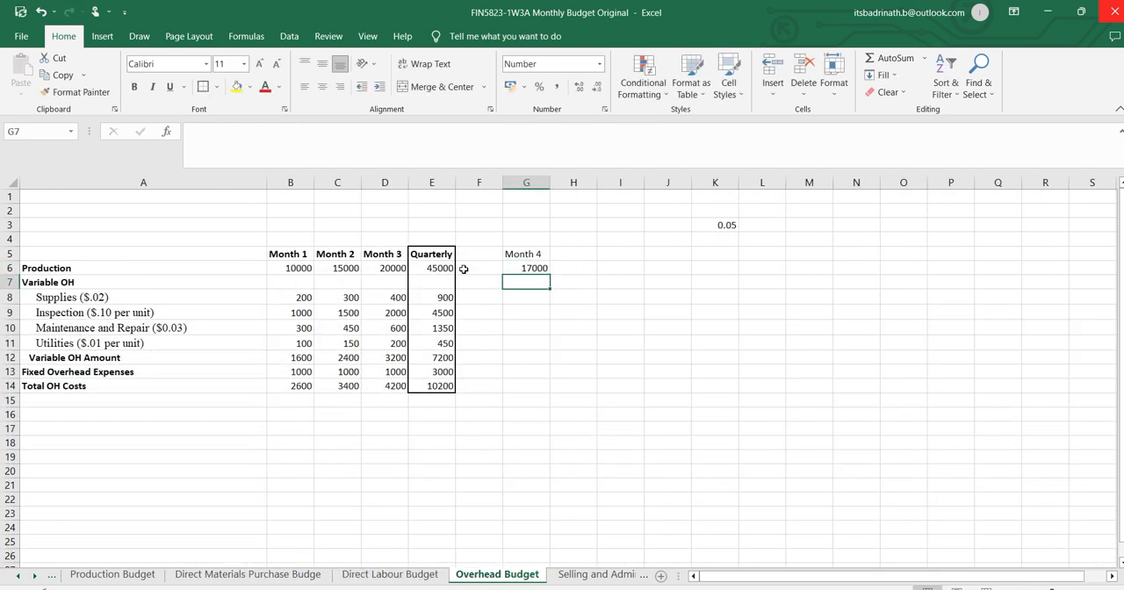
Examine the Month 1 Supplies formula in B8 and the production link it depends on in B6.
{"action": "left_click", "coordinate": [303, 299]}
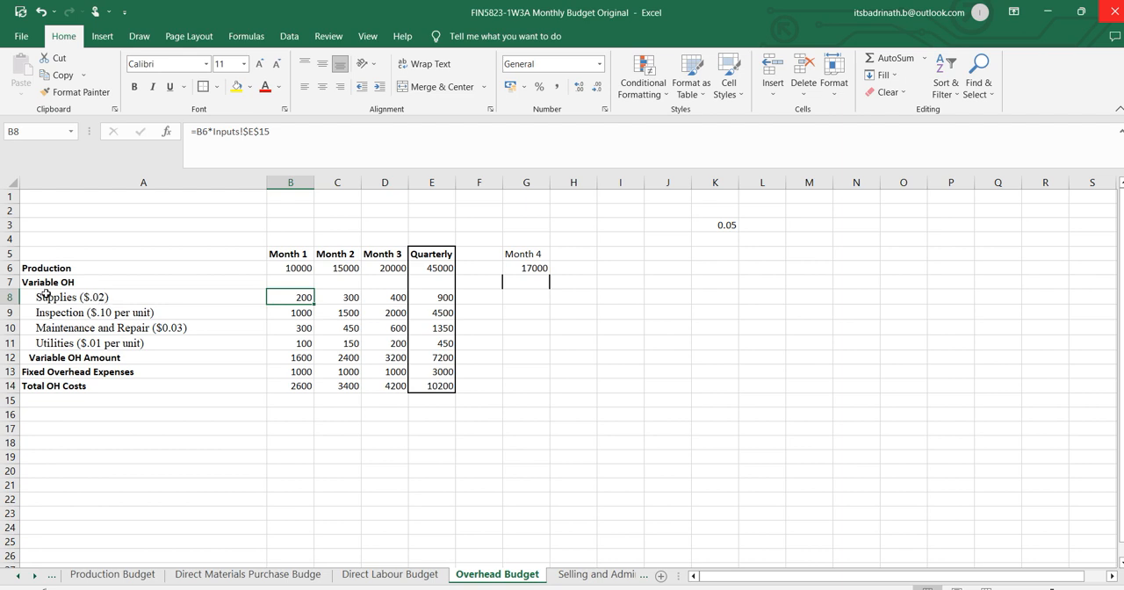
{"action": "left_click", "coordinate": [290, 268]}
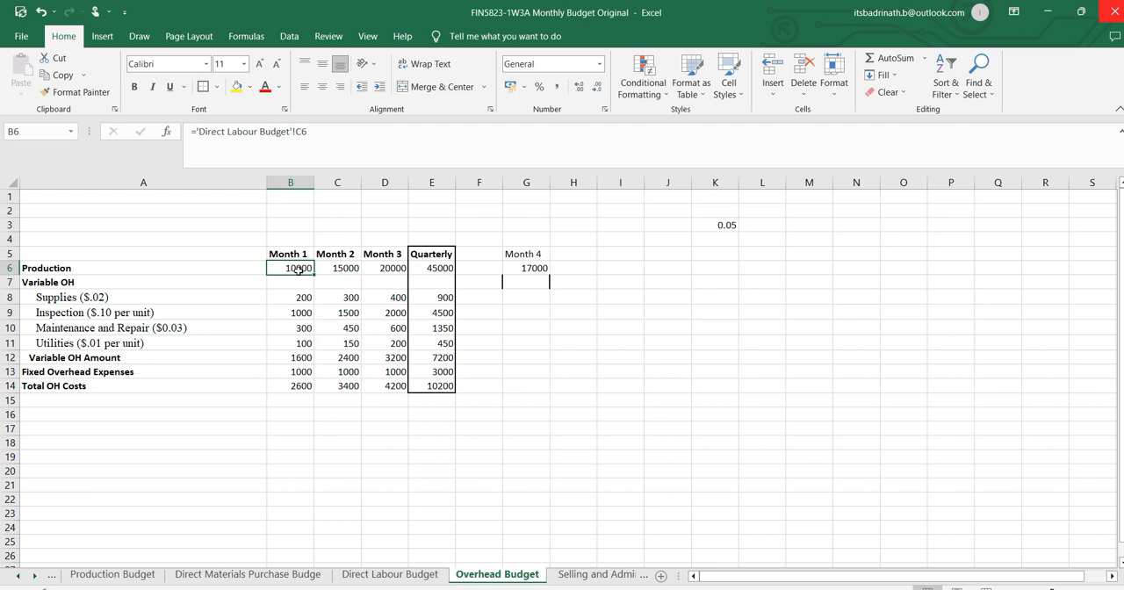
{"action": "left_click", "coordinate": [303, 298]}
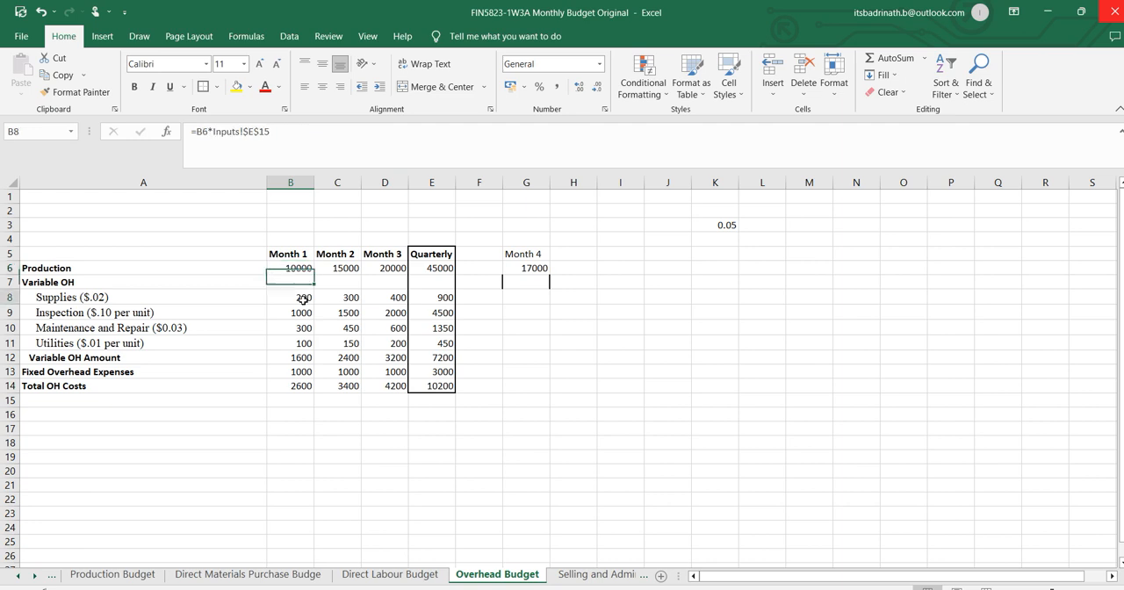
{"action": "left_click", "coordinate": [278, 134]}
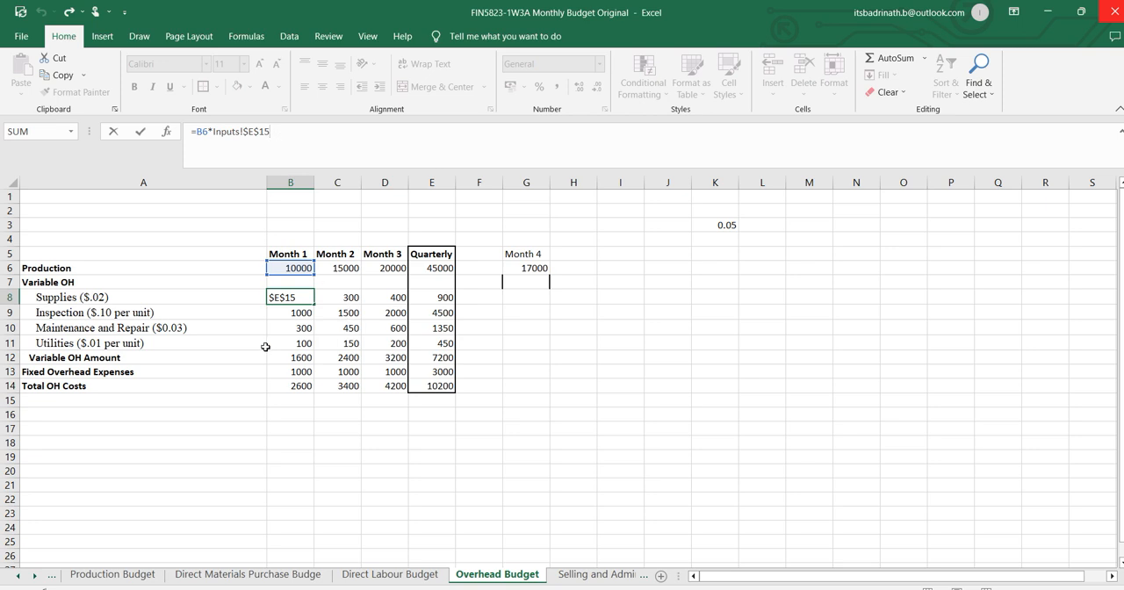
{"action": "key", "text": "ctrl+Return"}
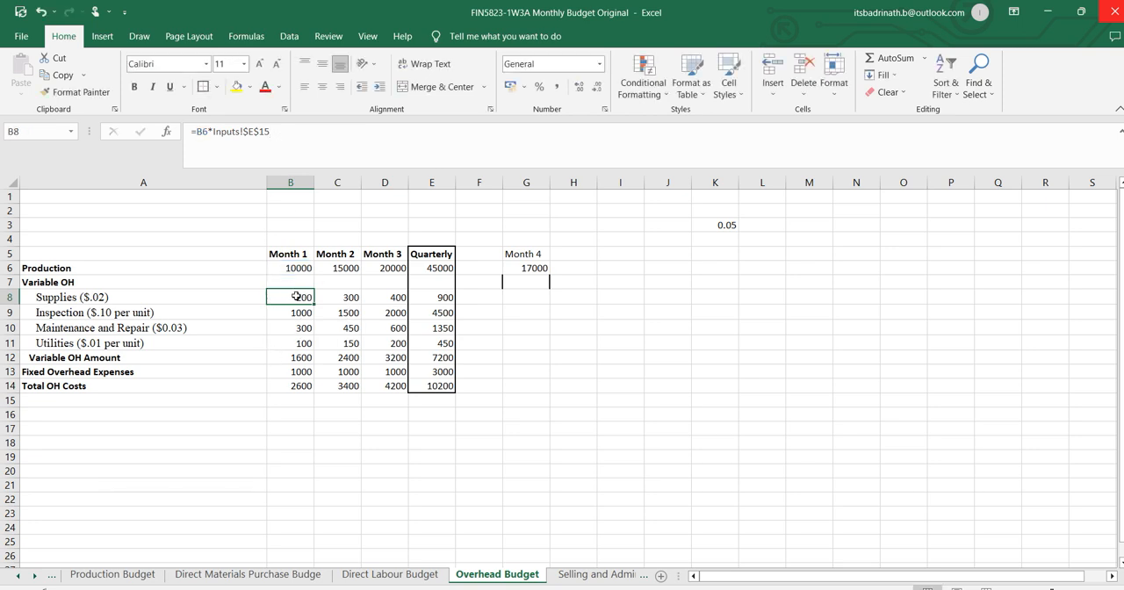
Clear the monthly overhead figures in B8:D14, from Supplies down to Total OH Costs.
{"action": "mouse_move", "coordinate": [295, 296]}
{"action": "left_mouse_down"}
{"action": "mouse_move", "coordinate": [388, 372]}
{"action": "mouse_move", "coordinate": [388, 388]}
{"action": "left_mouse_up"}
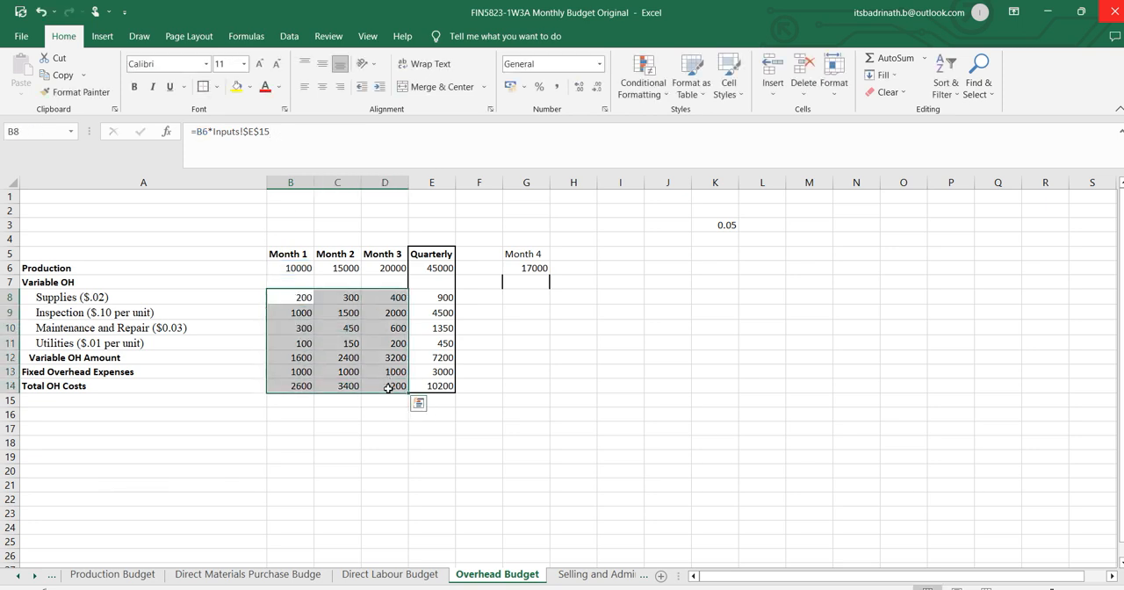
{"action": "key", "text": "Delete"}
{"action": "left_click", "coordinate": [366, 445]}
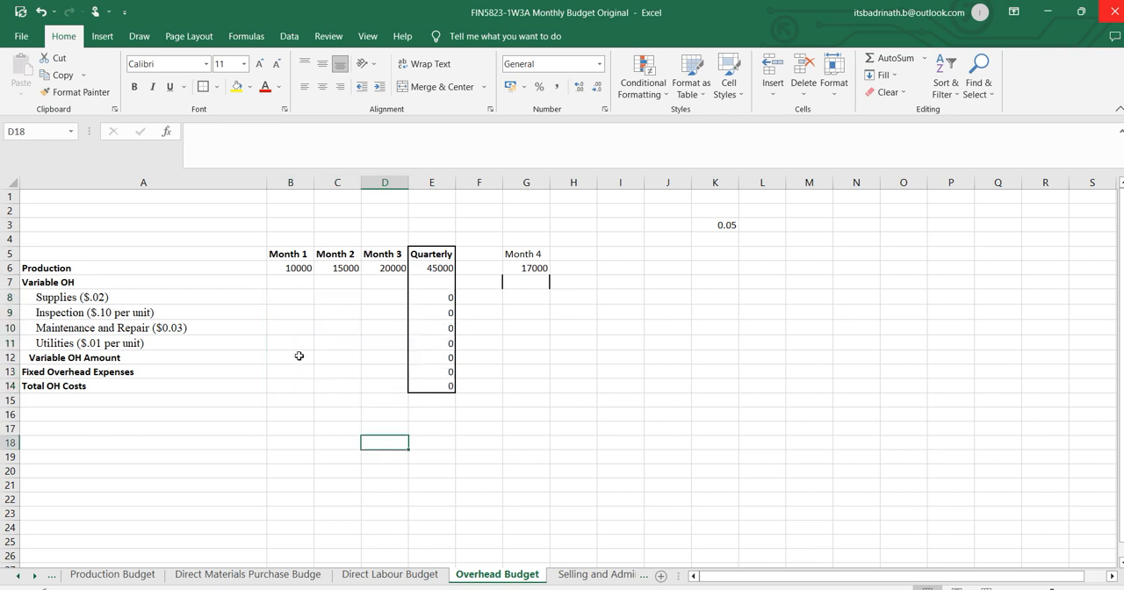
Calculate Month 1 Supplies in B8 as production times the Supplies rate on the Inputs sheet, =B6*Inputs!E15.
{"action": "left_click", "coordinate": [297, 299]}
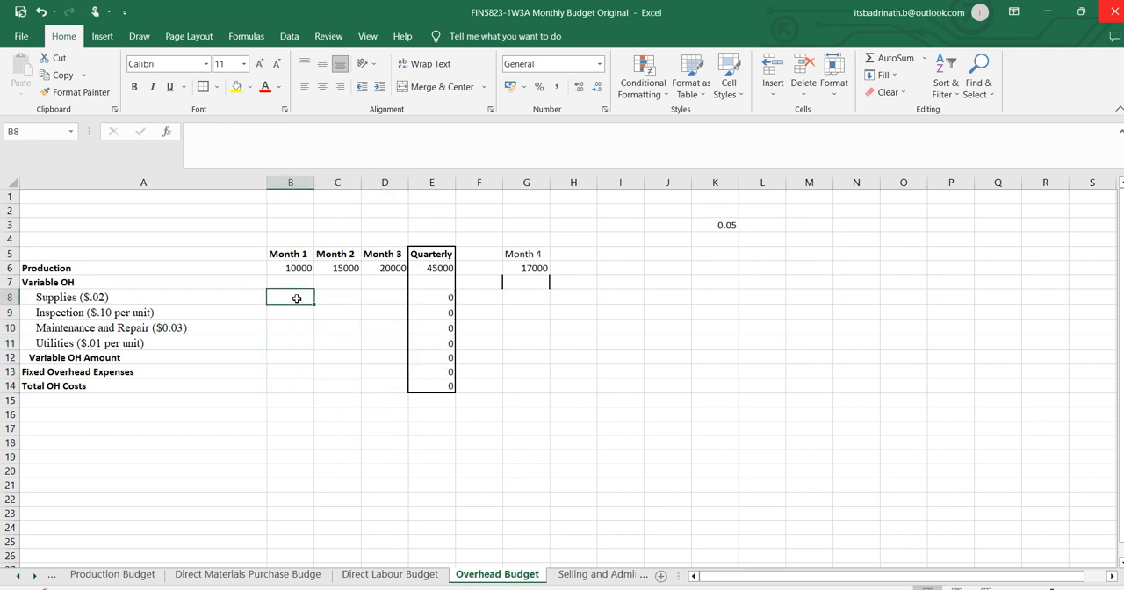
{"action": "type", "text": "="}
{"action": "left_click", "coordinate": [297, 267]}
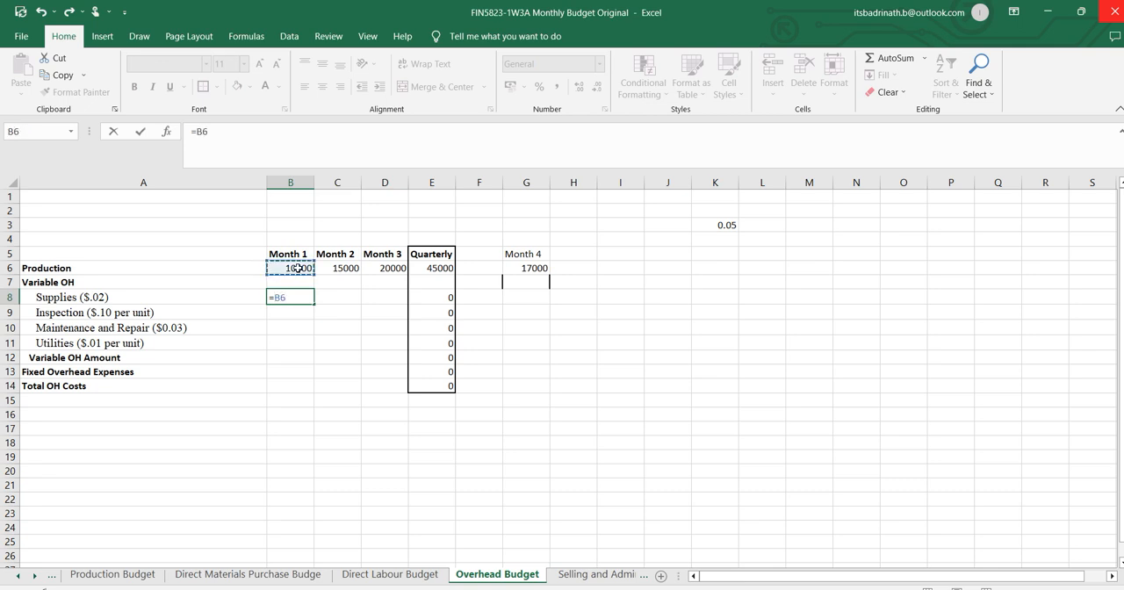
{"action": "type", "text": "*"}
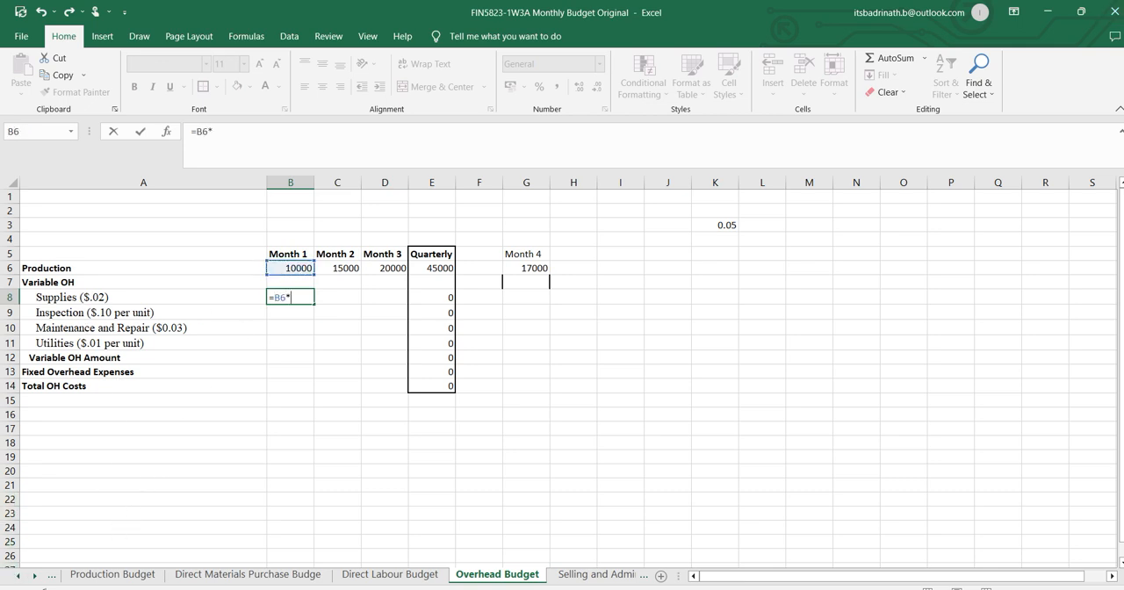
{"action": "left_click", "coordinate": [16, 575]}
{"action": "left_click", "coordinate": [16, 575]}
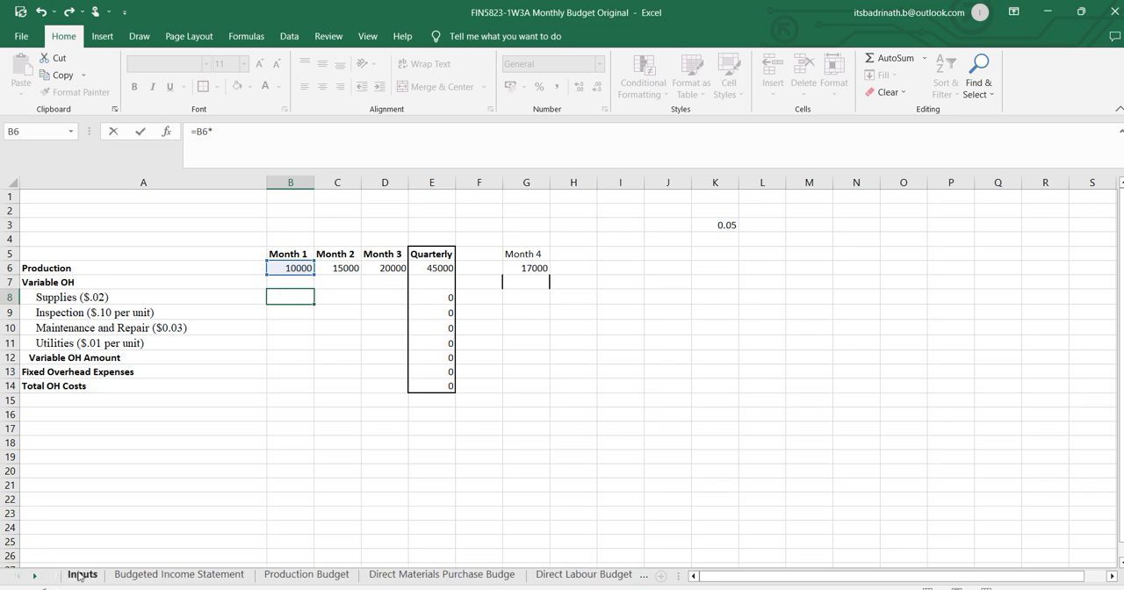
{"action": "left_click", "coordinate": [83, 575]}
{"action": "scroll", "coordinate": [448, 390], "scroll_direction": "down", "scroll_amount": 1}
{"action": "scroll", "coordinate": [449, 391], "scroll_direction": "down", "scroll_amount": 2}
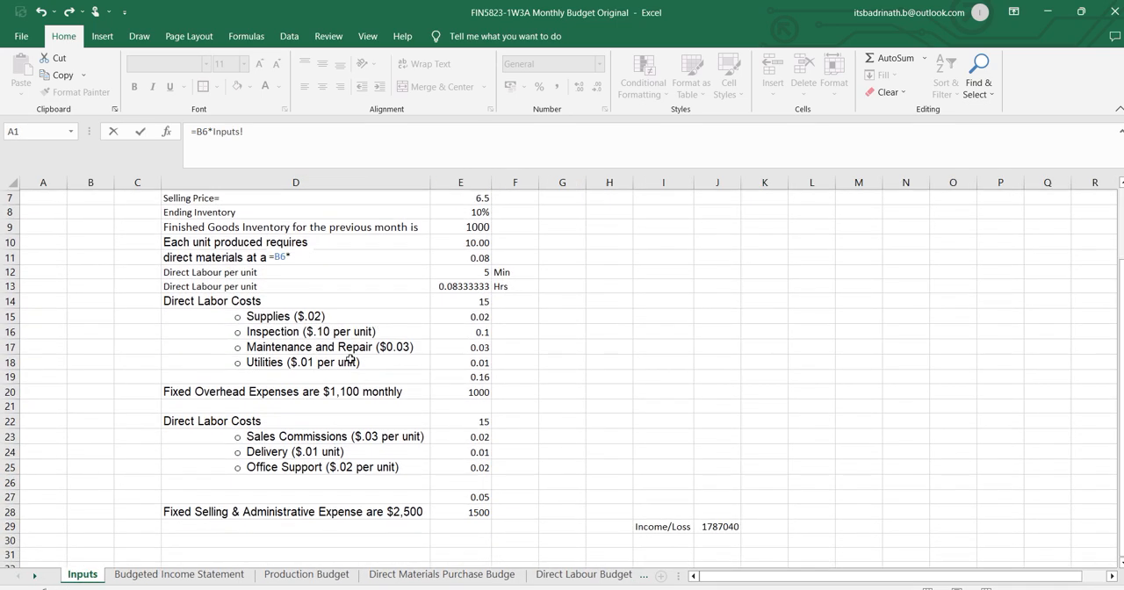
{"action": "left_click", "coordinate": [473, 316]}
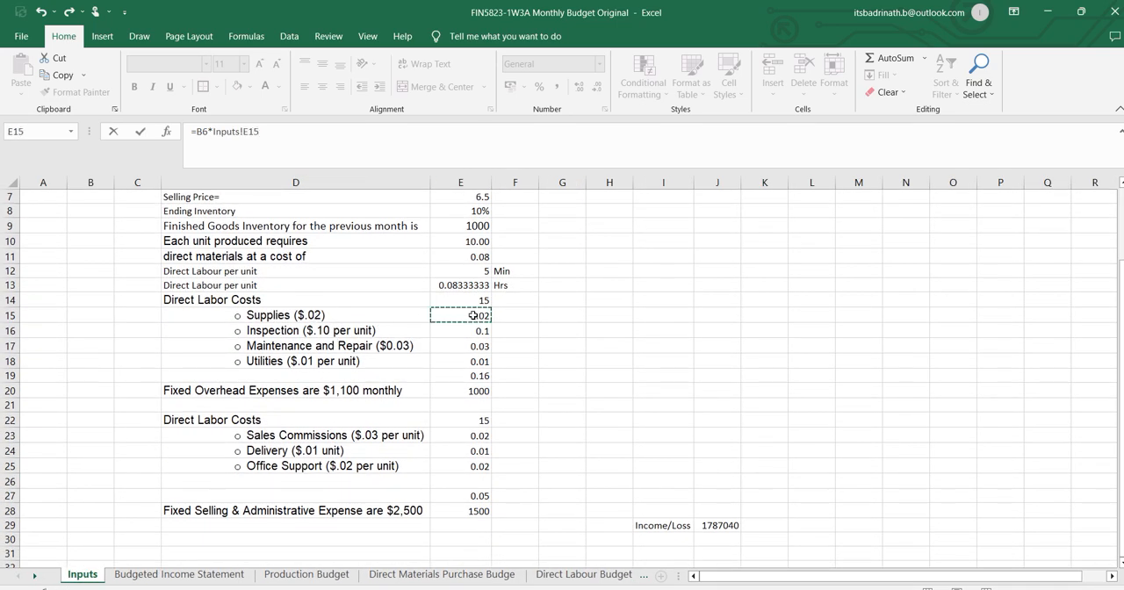
{"action": "key", "text": "Escape"}
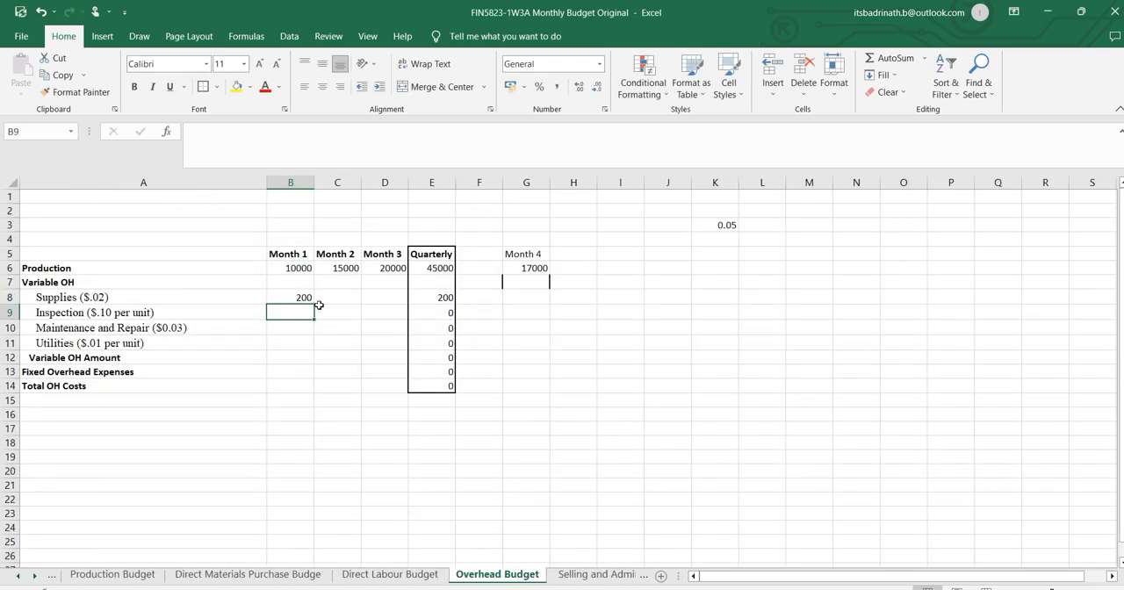
Make the Inputs reference in B8 absolute as $E$15 and fill the Supplies formula across to Month 3.
{"action": "left_click", "coordinate": [304, 297]}
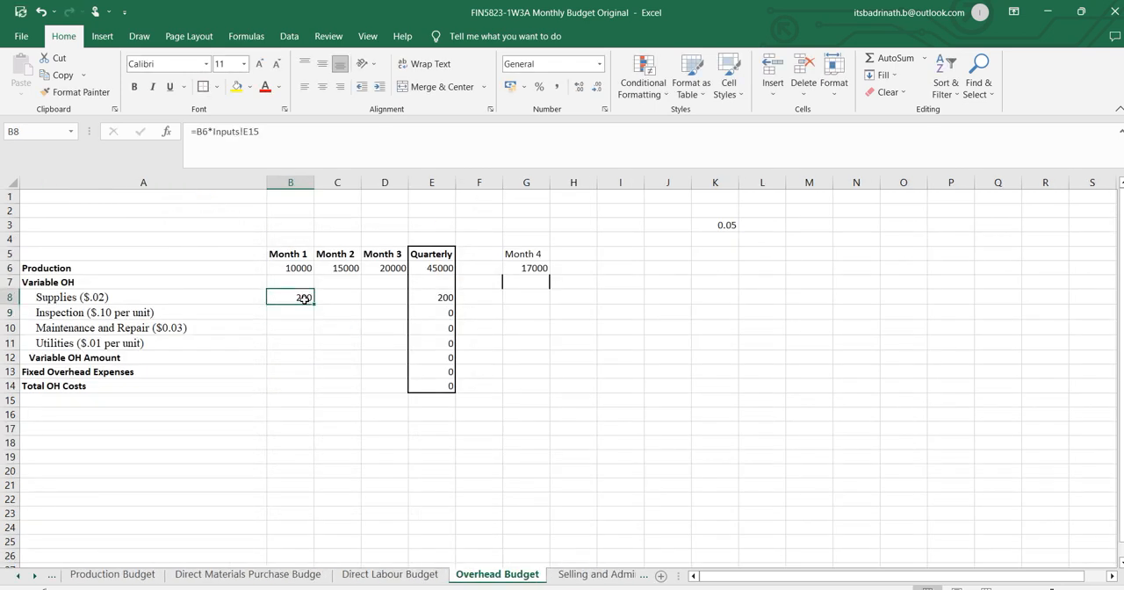
{"action": "left_click", "coordinate": [245, 131]}
{"action": "type", "text": "$"}
{"action": "key", "text": "Right"}
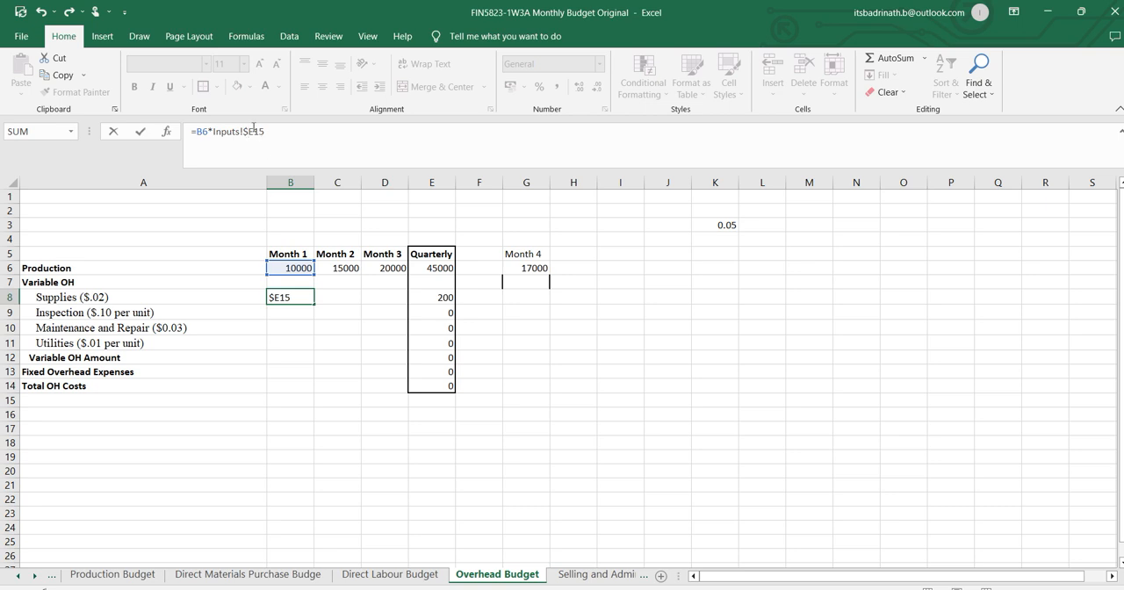
{"action": "type", "text": "$"}
{"action": "key", "text": "Return"}
{"action": "left_click", "coordinate": [294, 298]}
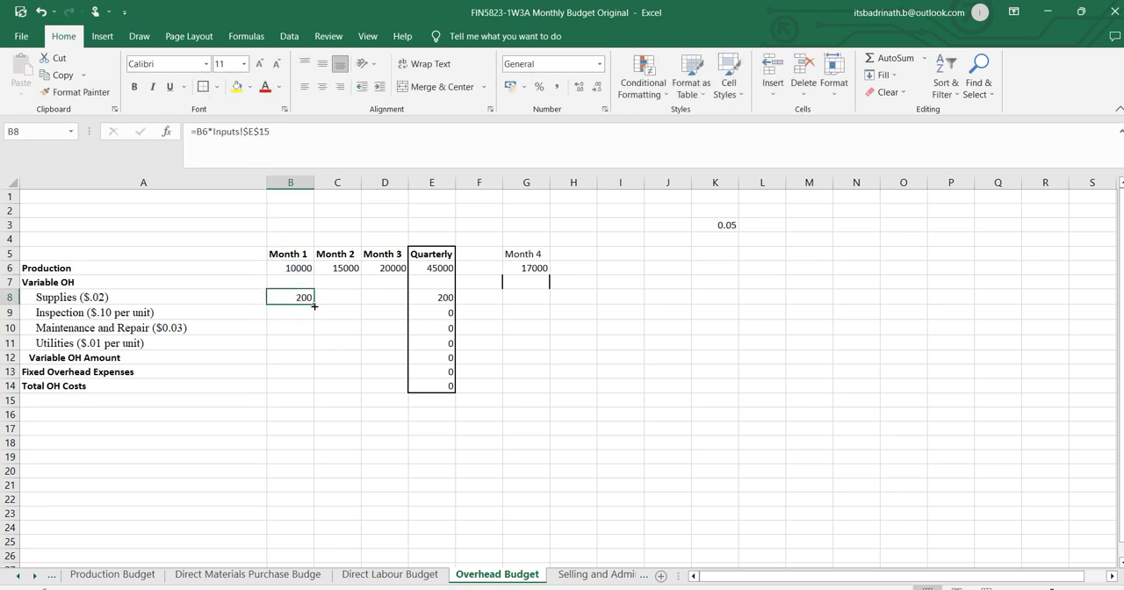
{"action": "left_click_drag", "start_coordinate": [314, 305], "coordinate": [393, 306]}
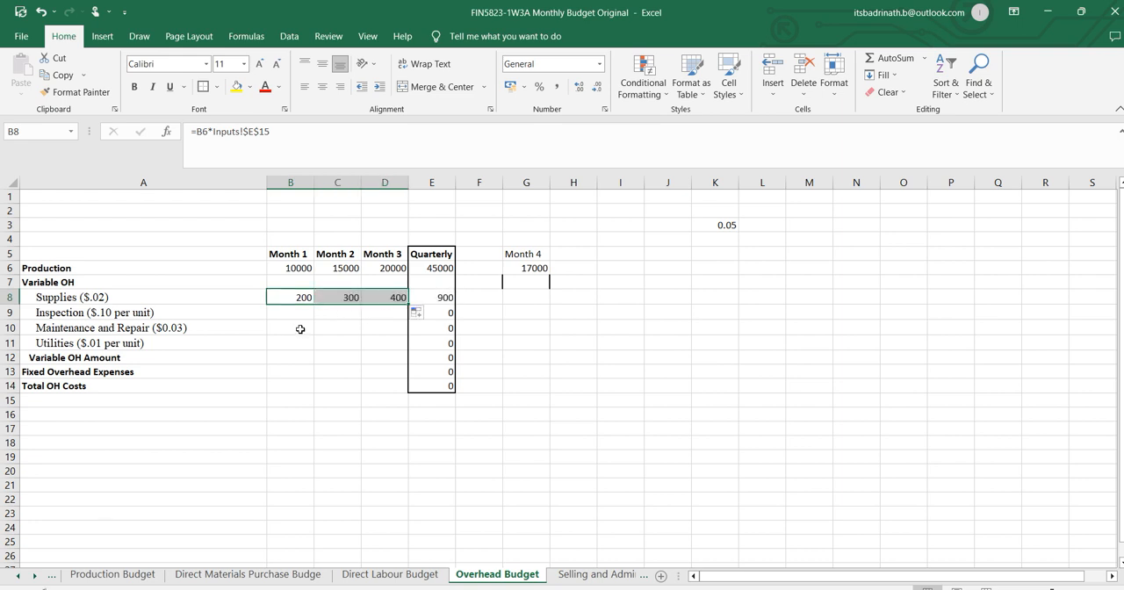
Calculate Month 1 Inspection in B9 as production times the Inspection rate on the Inputs sheet, =B6*Inputs!E16.
{"action": "left_click", "coordinate": [289, 312]}
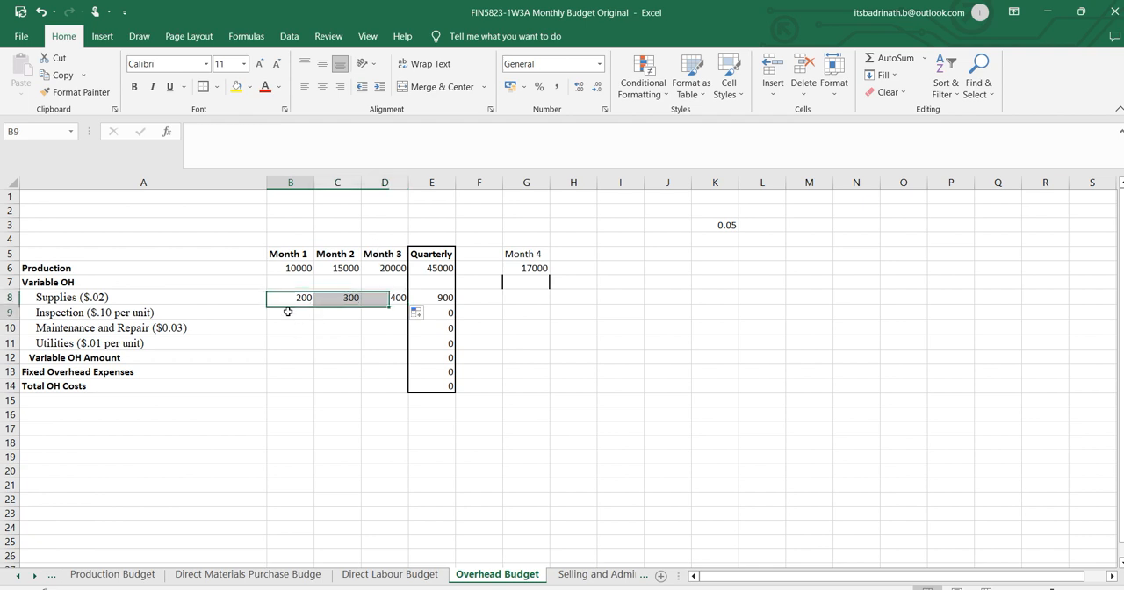
{"action": "type", "text": "="}
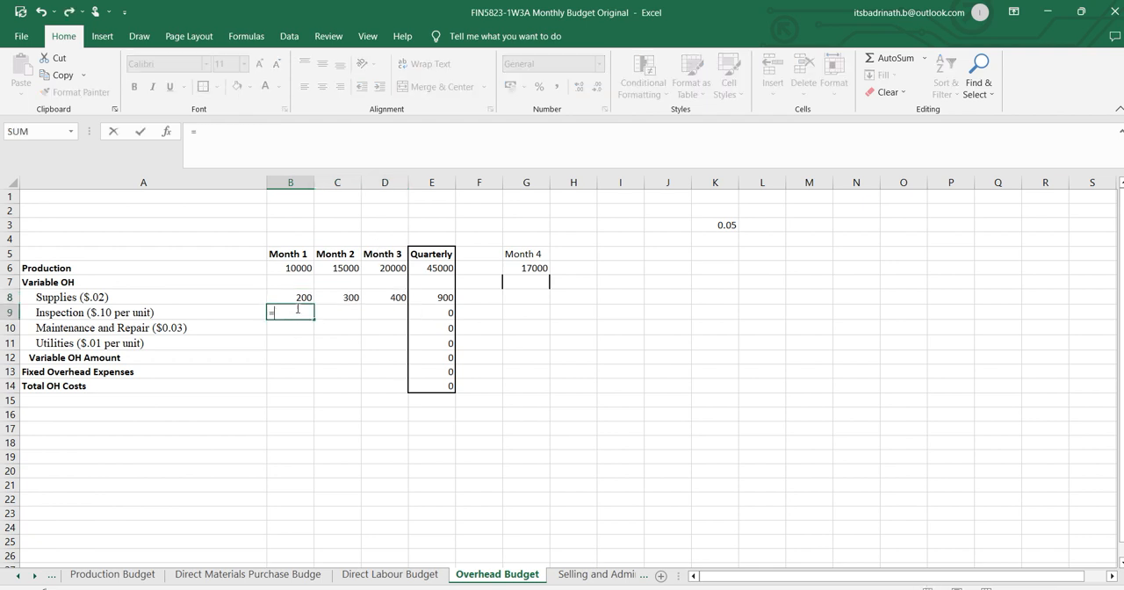
{"action": "left_click", "coordinate": [304, 269]}
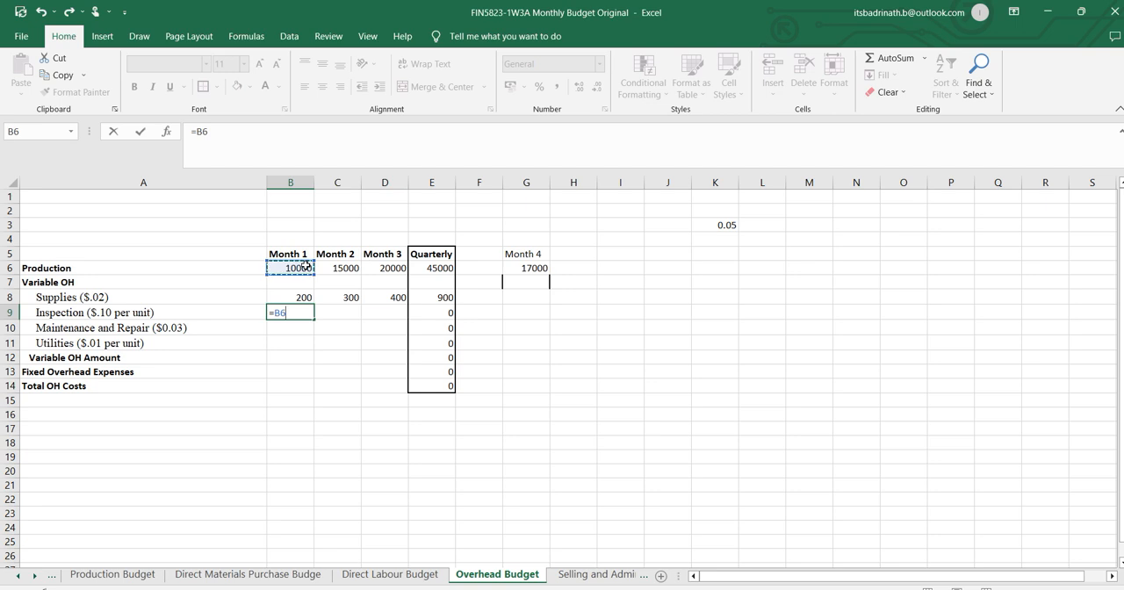
{"action": "type", "text": "*"}
{"action": "left_click", "coordinate": [19, 576]}
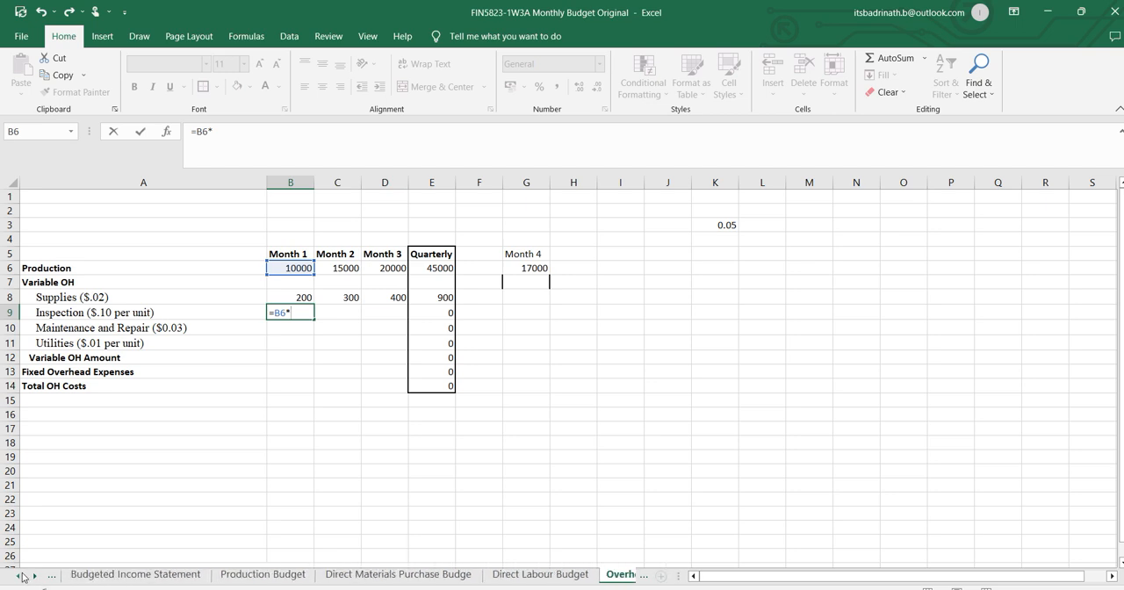
{"action": "left_click", "coordinate": [19, 576]}
{"action": "left_click", "coordinate": [93, 576]}
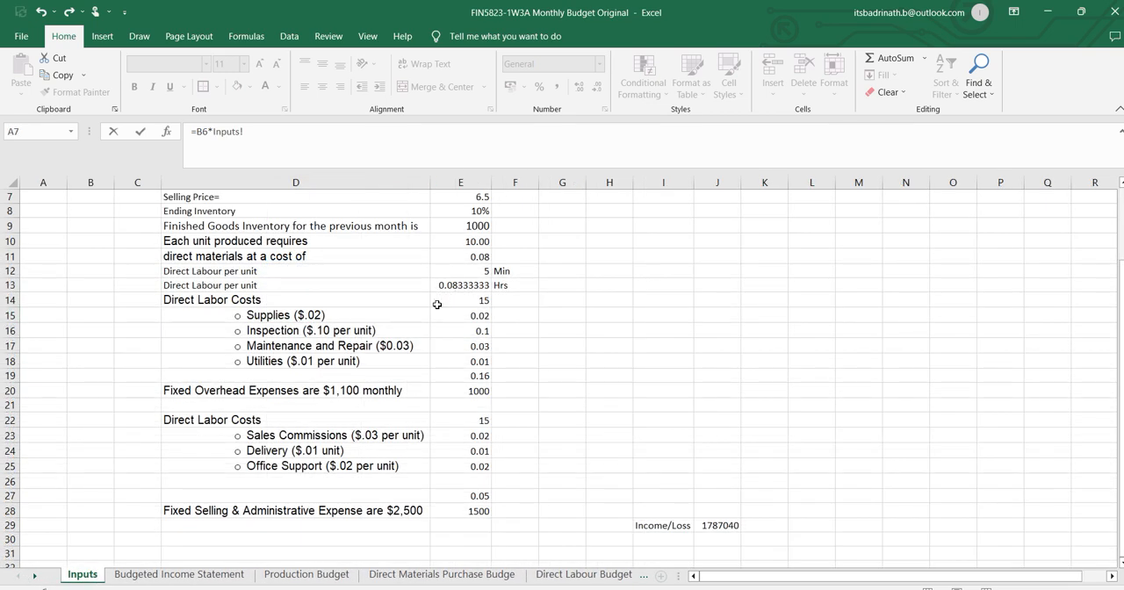
{"action": "left_click", "coordinate": [481, 333]}
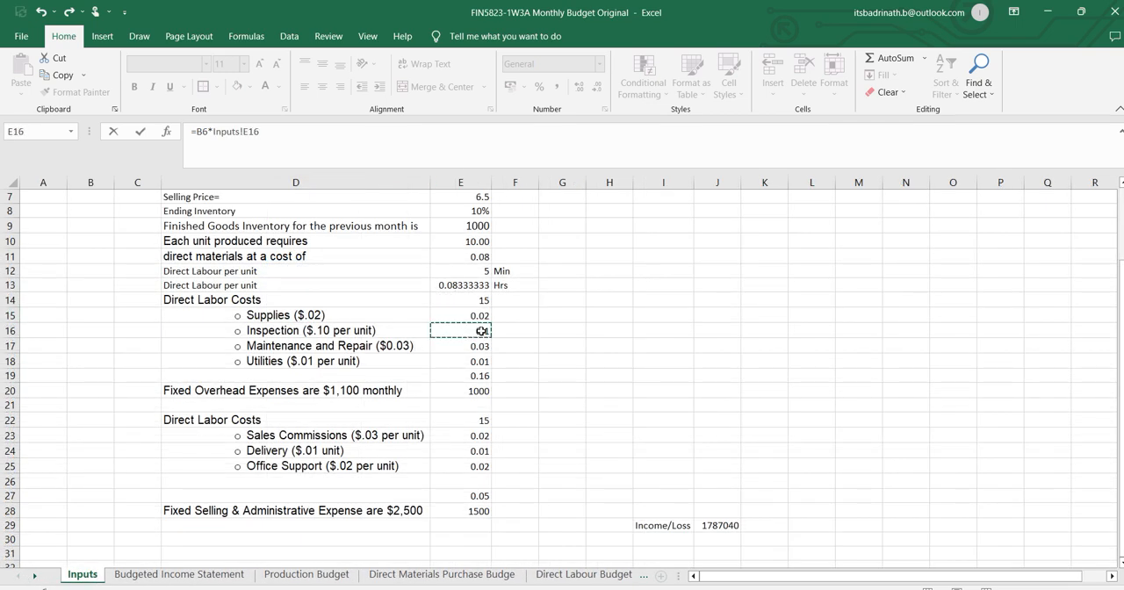
{"action": "key", "text": "Return"}
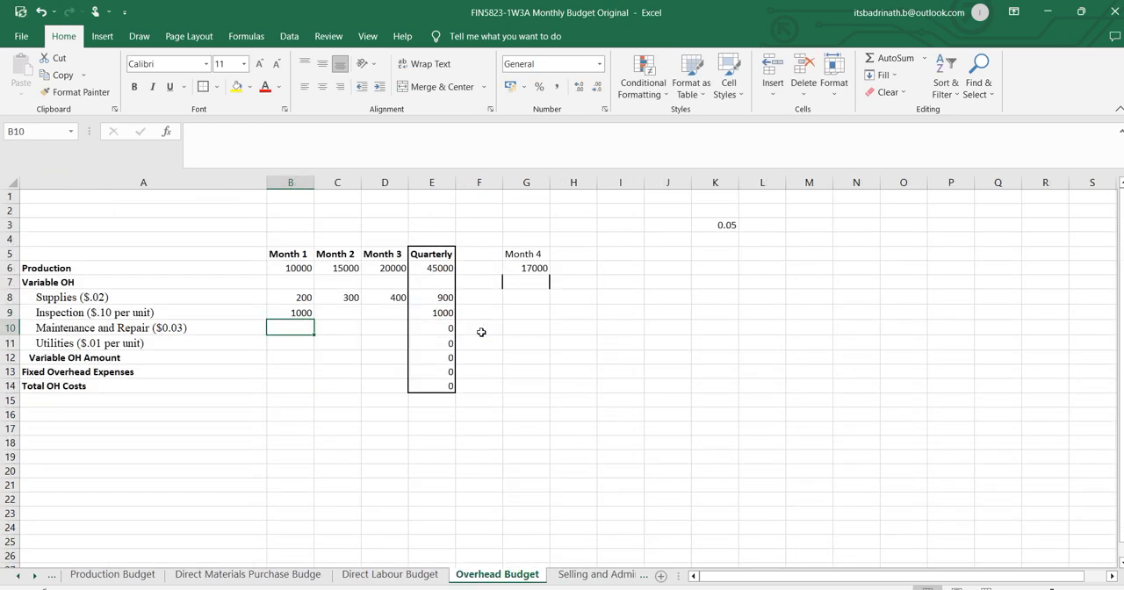
Make the Inputs reference in B9 absolute as $E$16 and fill the Inspection formula across to Month 3.
{"action": "left_click", "coordinate": [299, 311]}
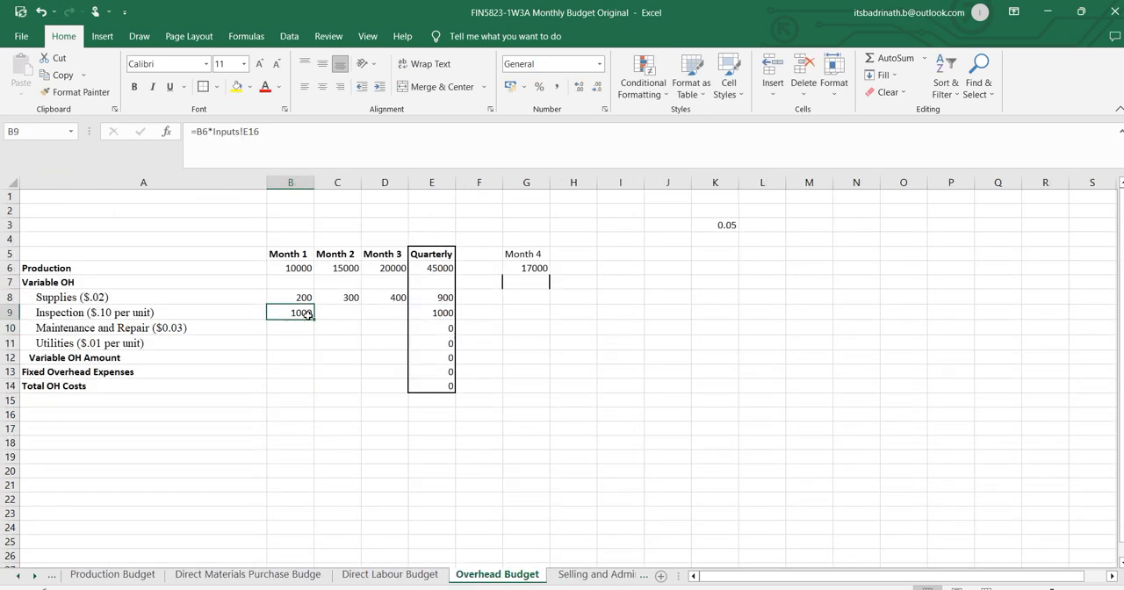
{"action": "left_click", "coordinate": [244, 131]}
{"action": "type", "text": "$"}
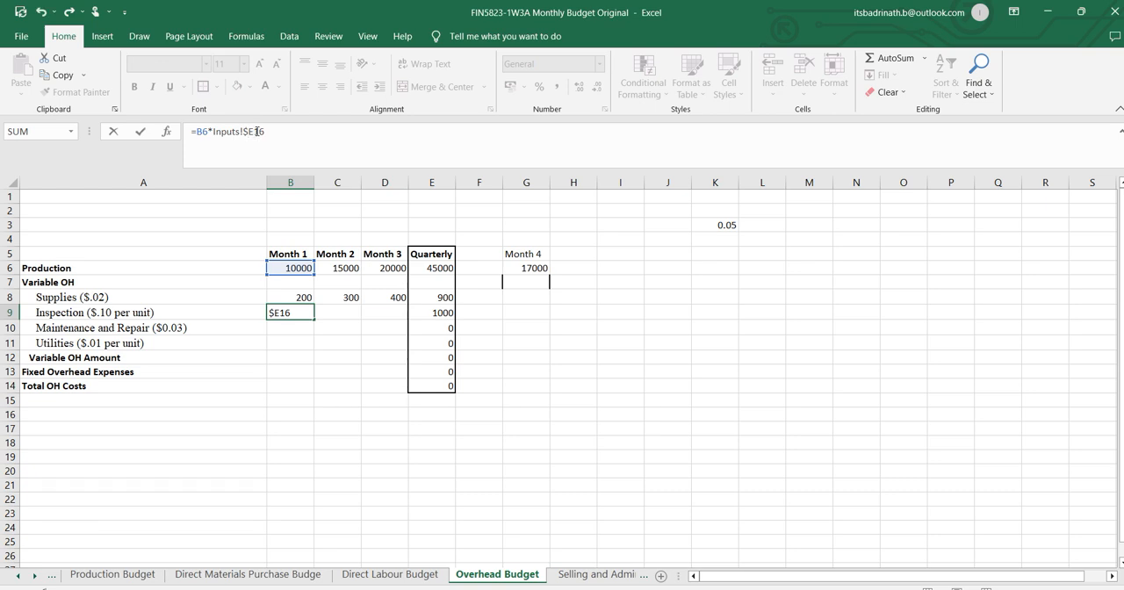
{"action": "left_click", "coordinate": [256, 130]}
{"action": "type", "text": "$"}
{"action": "key", "text": "Return"}
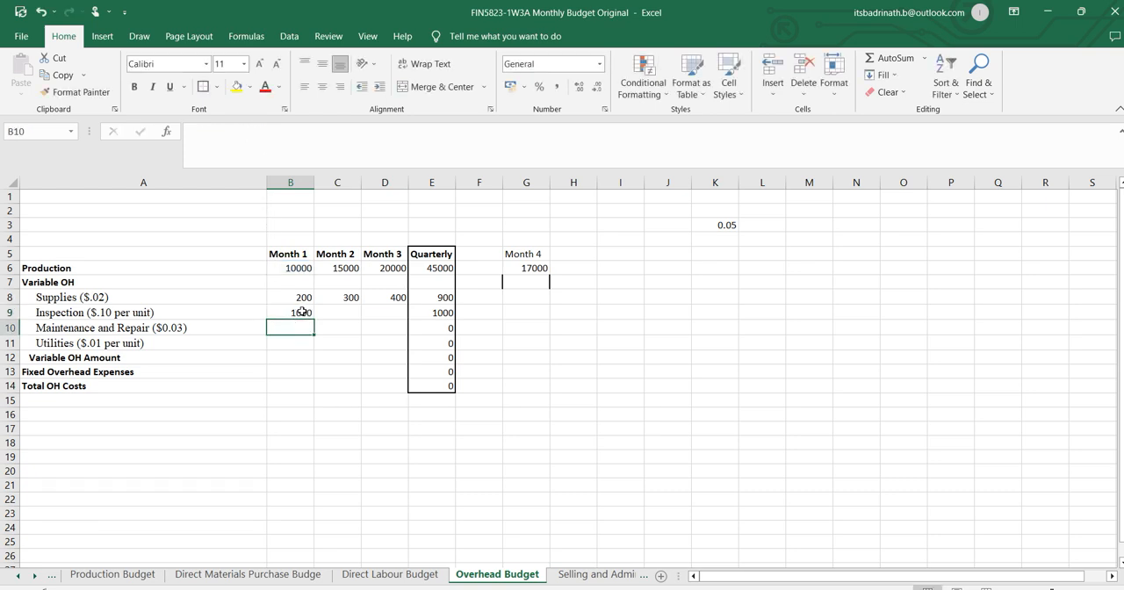
{"action": "left_click", "coordinate": [297, 311]}
{"action": "left_click_drag", "start_coordinate": [315, 320], "coordinate": [410, 314]}
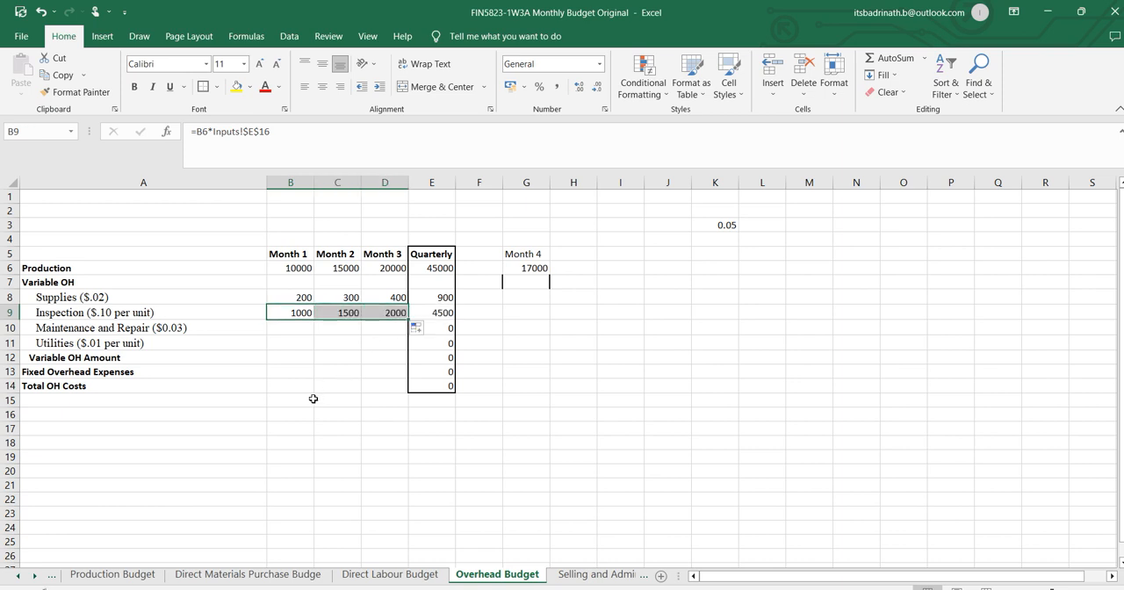
Calculate Month 1 Maintenance and Repair in B10 as production times its rate on the Inputs sheet, =B6*Inputs!E17.
{"action": "left_click", "coordinate": [306, 329]}
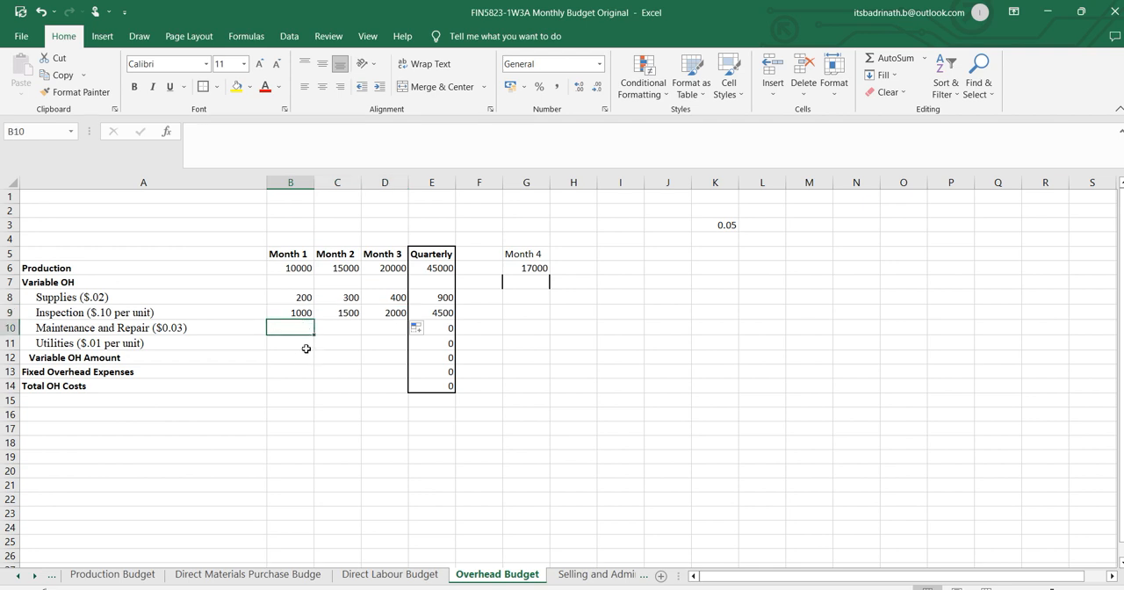
{"action": "type", "text": "="}
{"action": "left_click", "coordinate": [291, 269]}
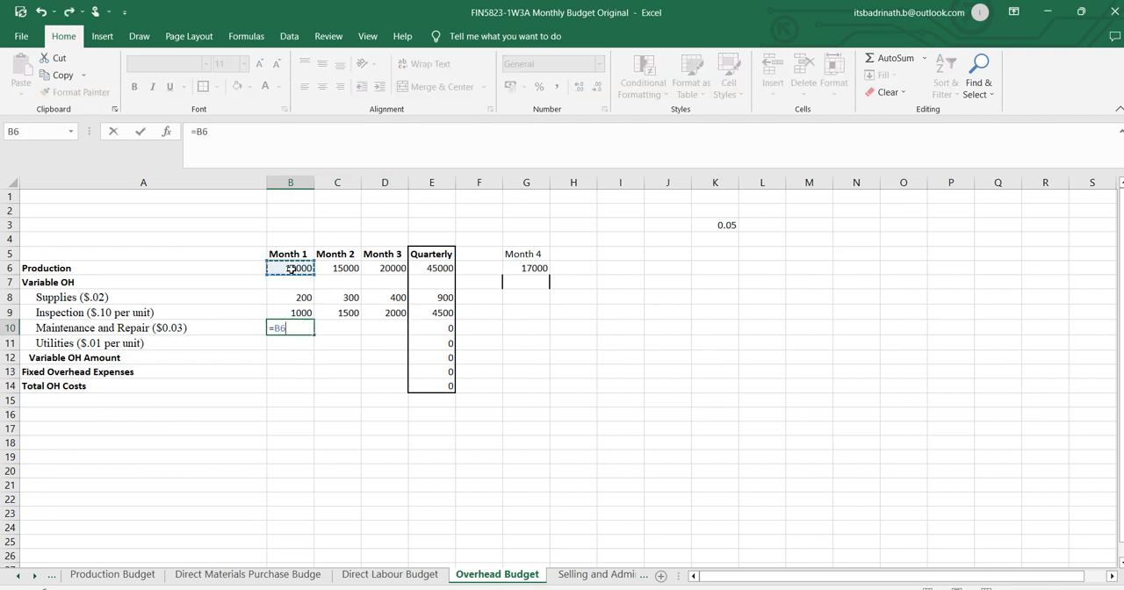
{"action": "type", "text": "*"}
{"action": "left_click", "coordinate": [20, 576]}
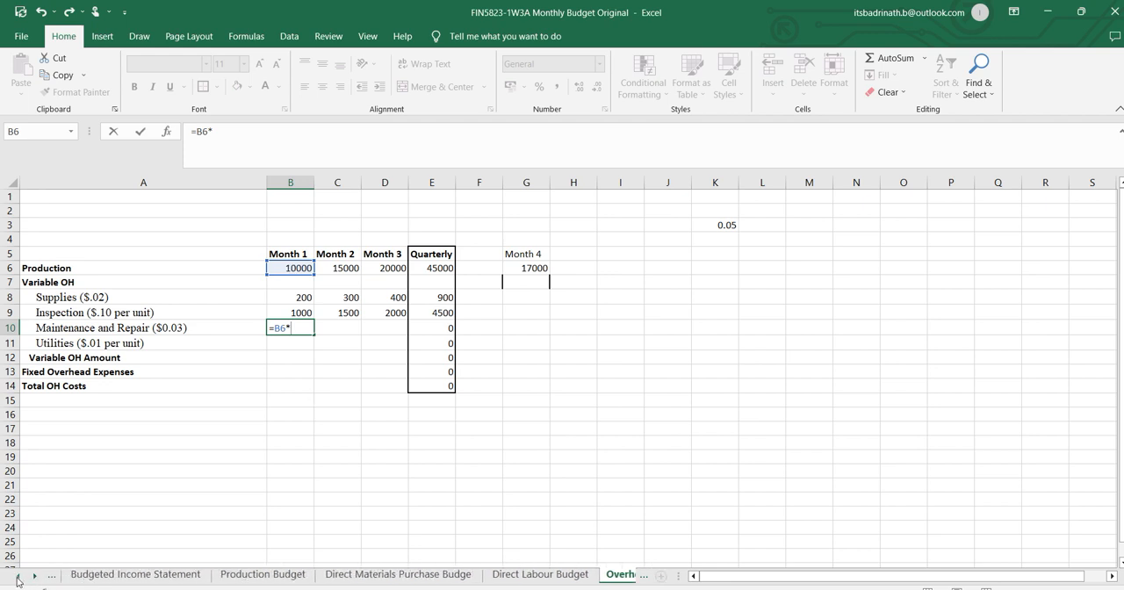
{"action": "left_click", "coordinate": [19, 577]}
{"action": "left_click", "coordinate": [82, 575]}
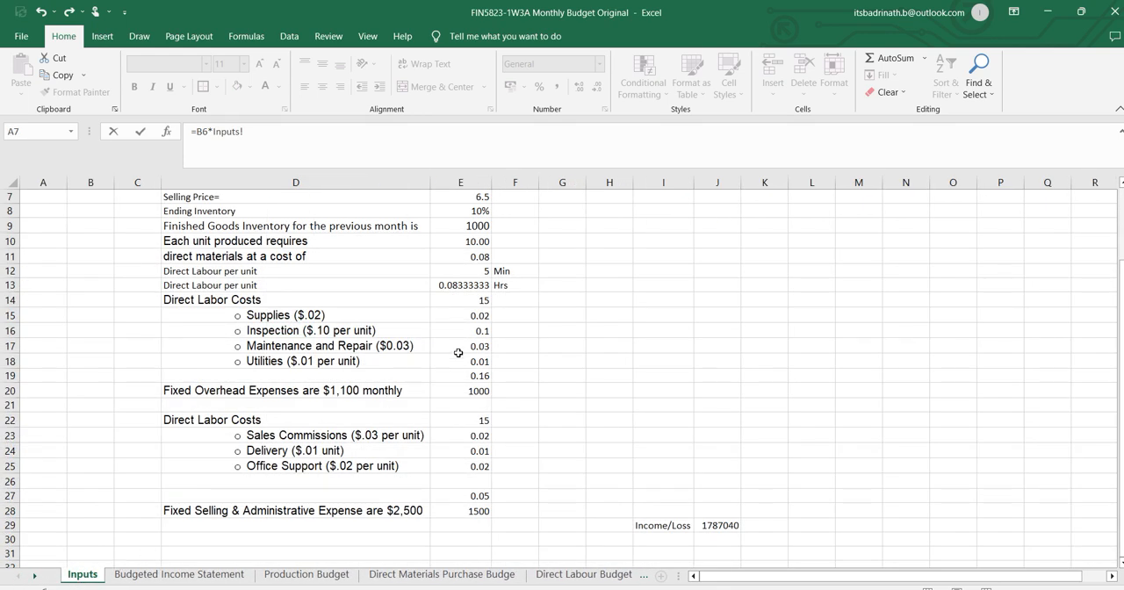
{"action": "left_click", "coordinate": [458, 353]}
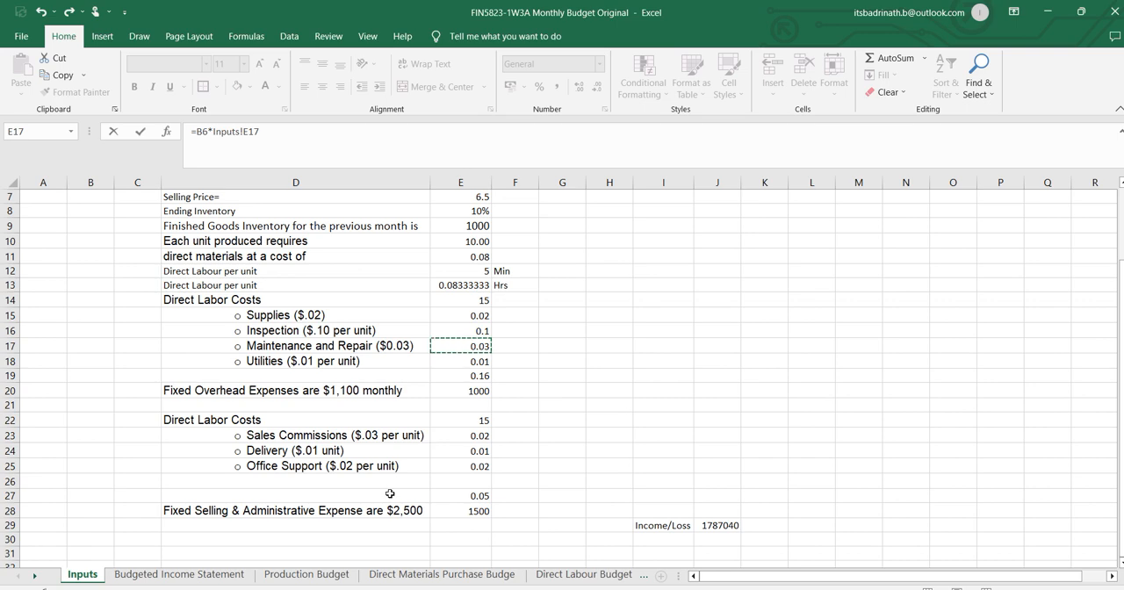
{"action": "key", "text": "Return"}
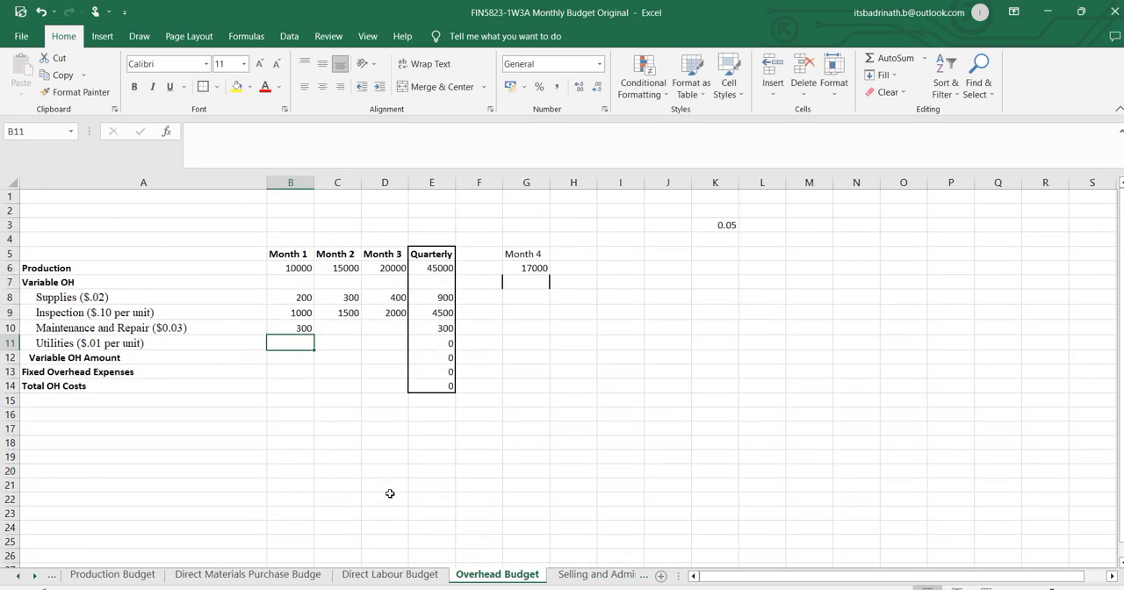
Make the Inputs reference in B10 absolute as $E$17 and fill the Maintenance and Repair formula across to Month 3.
{"action": "left_click", "coordinate": [296, 327]}
{"action": "left_click", "coordinate": [244, 131]}
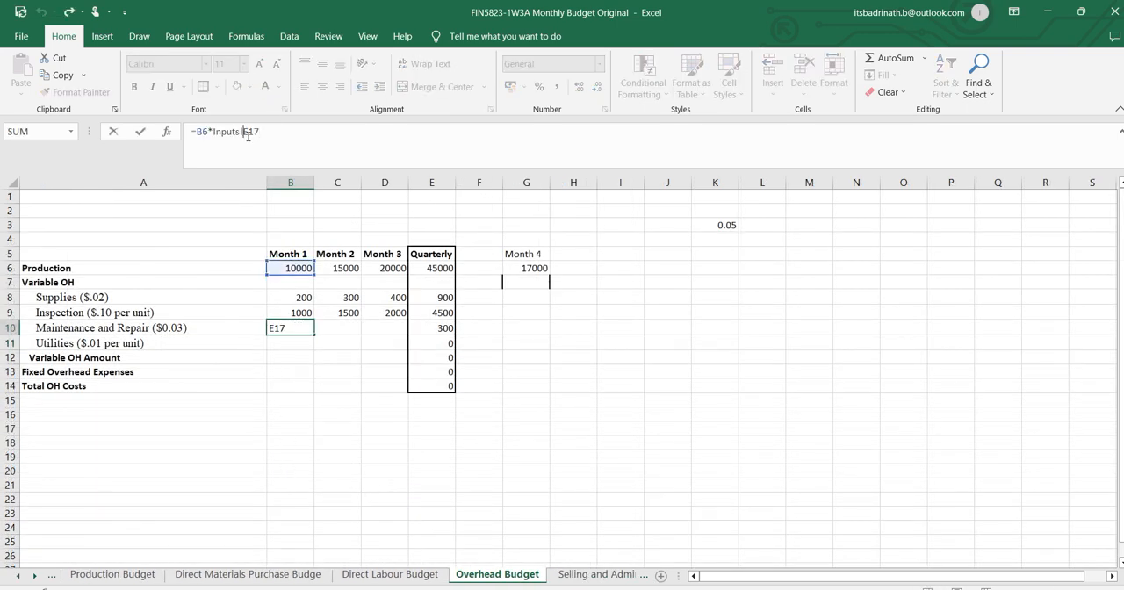
{"action": "type", "text": "$"}
{"action": "left_click", "coordinate": [255, 132]}
{"action": "type", "text": "$"}
{"action": "key", "text": "Return"}
{"action": "left_click", "coordinate": [308, 329]}
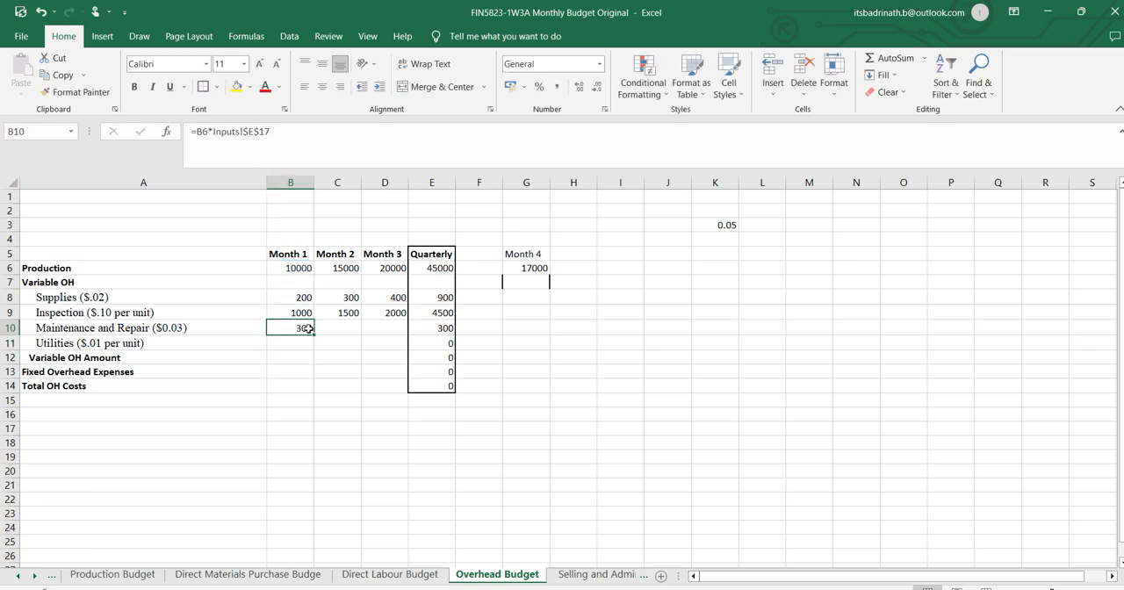
{"action": "left_click_drag", "start_coordinate": [312, 335], "coordinate": [403, 330]}
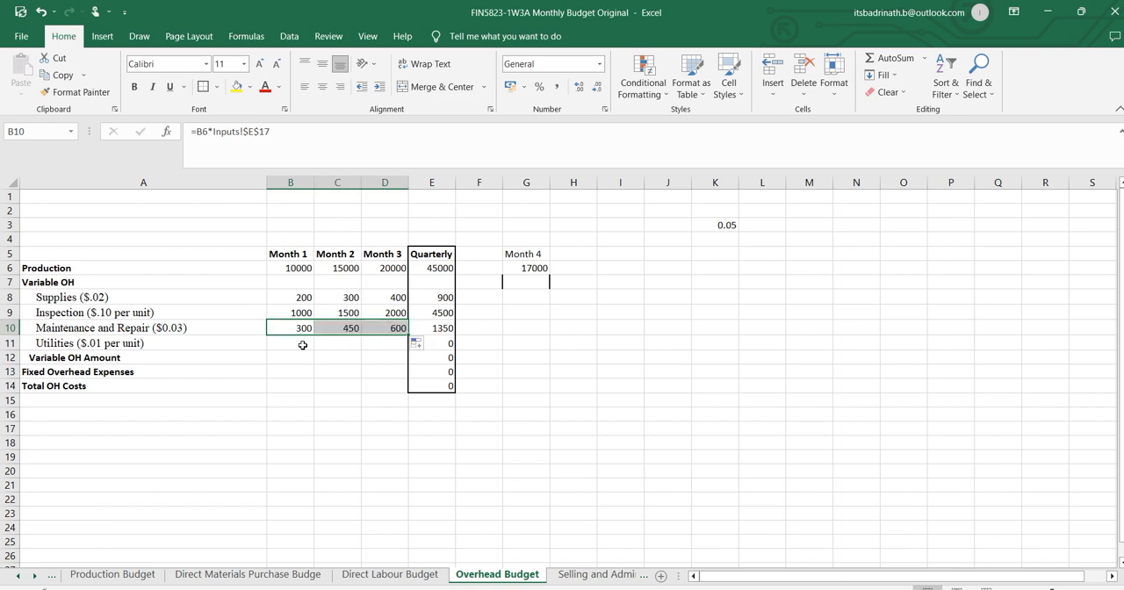
Calculate Month 1 Utilities in B11 as production times the Utilities rate on the Inputs sheet, =B6*Inputs!E18.
{"action": "left_click", "coordinate": [302, 345]}
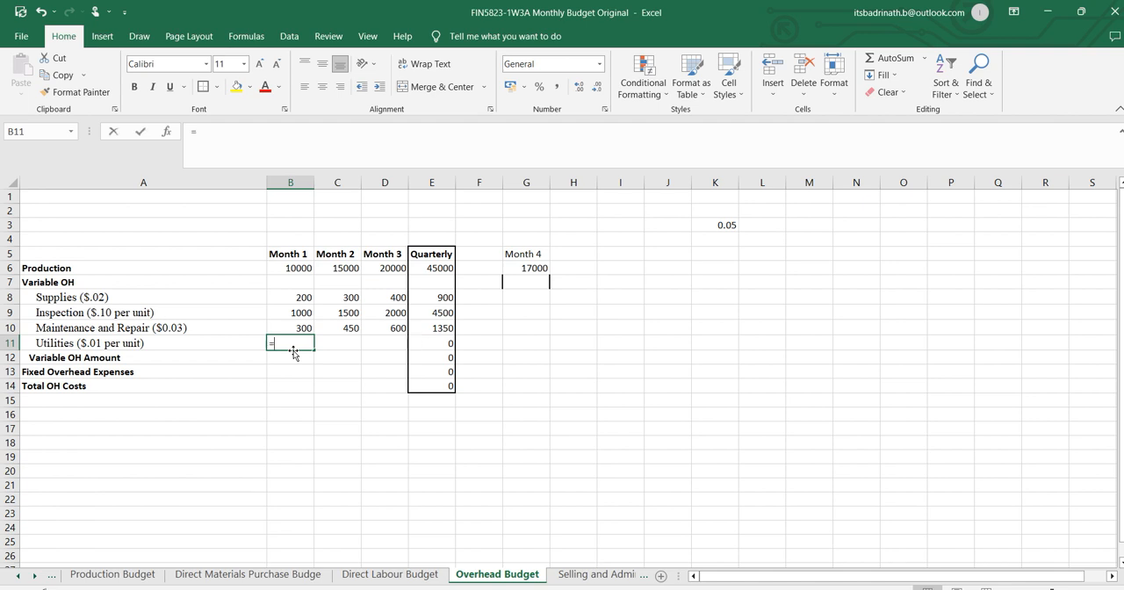
{"action": "type", "text": "="}
{"action": "left_click", "coordinate": [297, 268]}
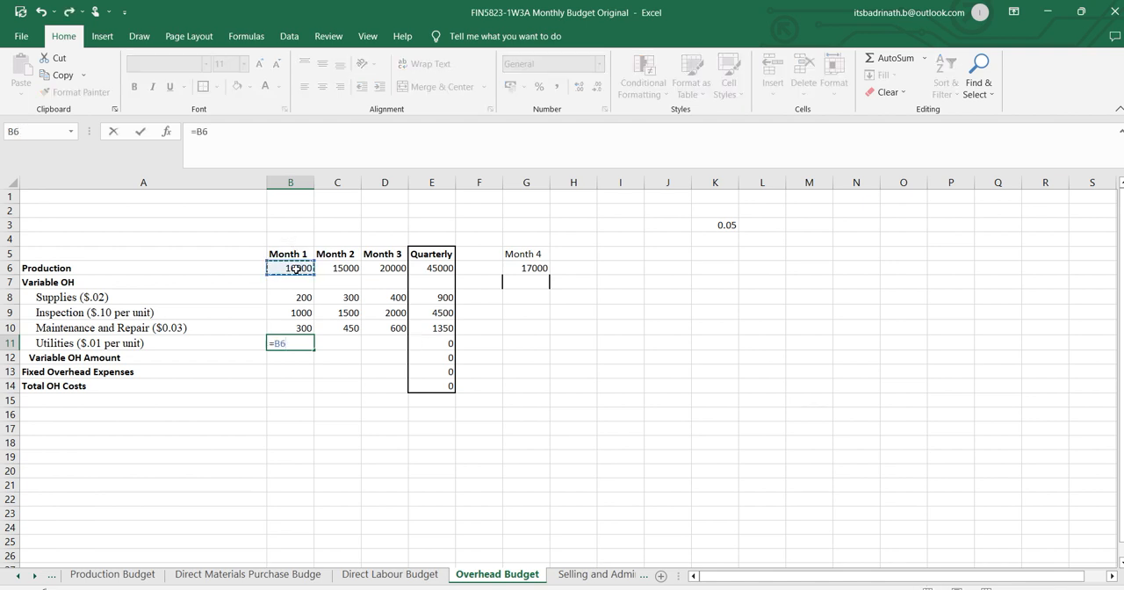
{"action": "type", "text": "*"}
{"action": "left_click", "coordinate": [22, 576]}
{"action": "left_click", "coordinate": [21, 576]}
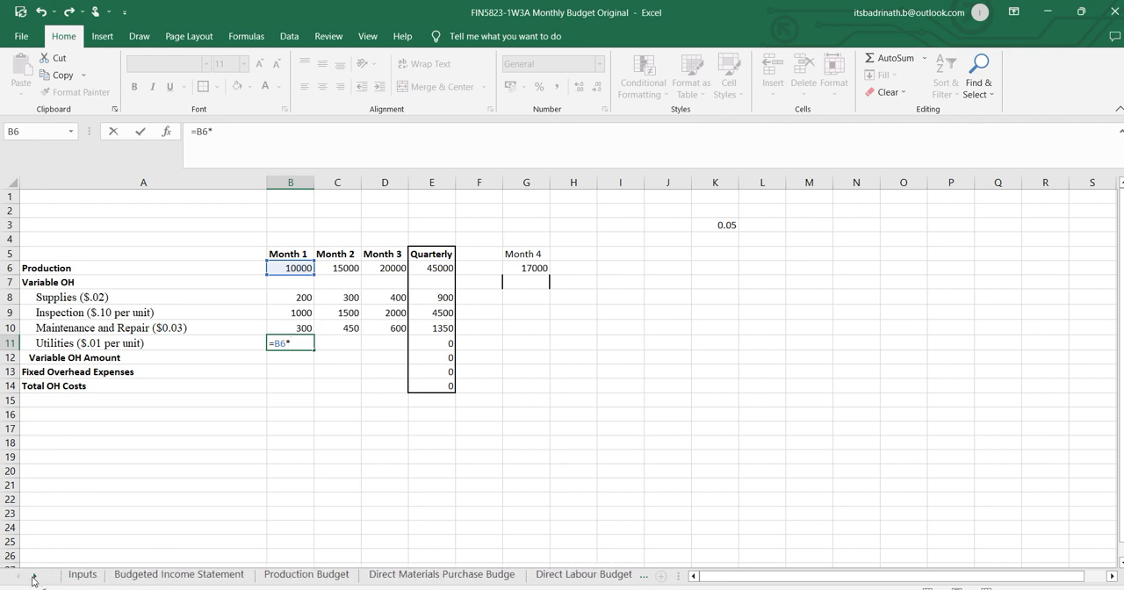
{"action": "left_click", "coordinate": [83, 574]}
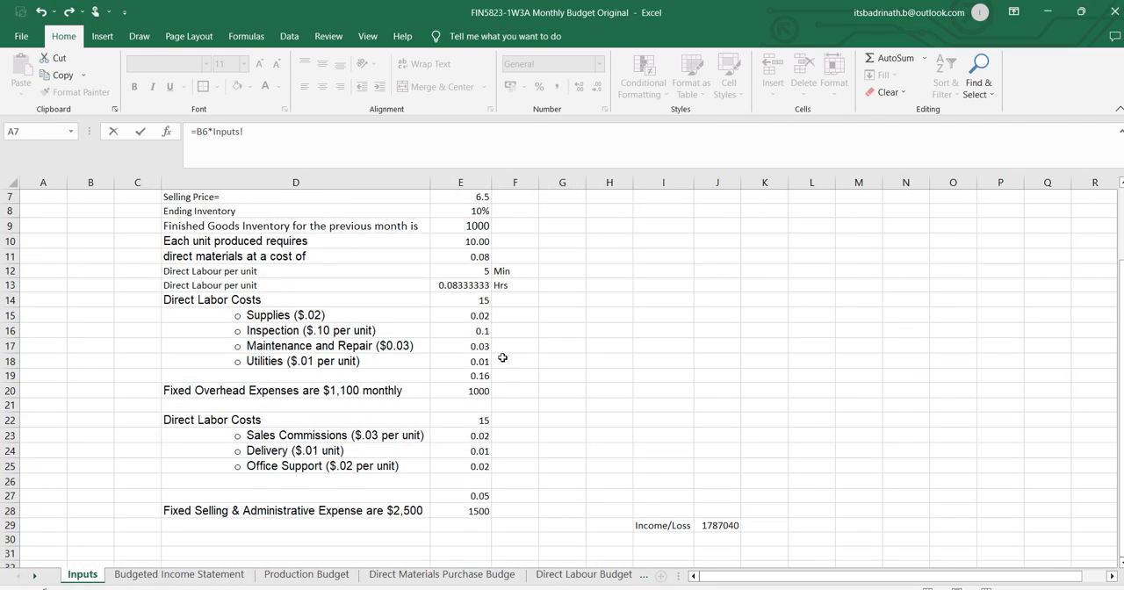
{"action": "left_click", "coordinate": [477, 364]}
{"action": "key", "text": "Return"}
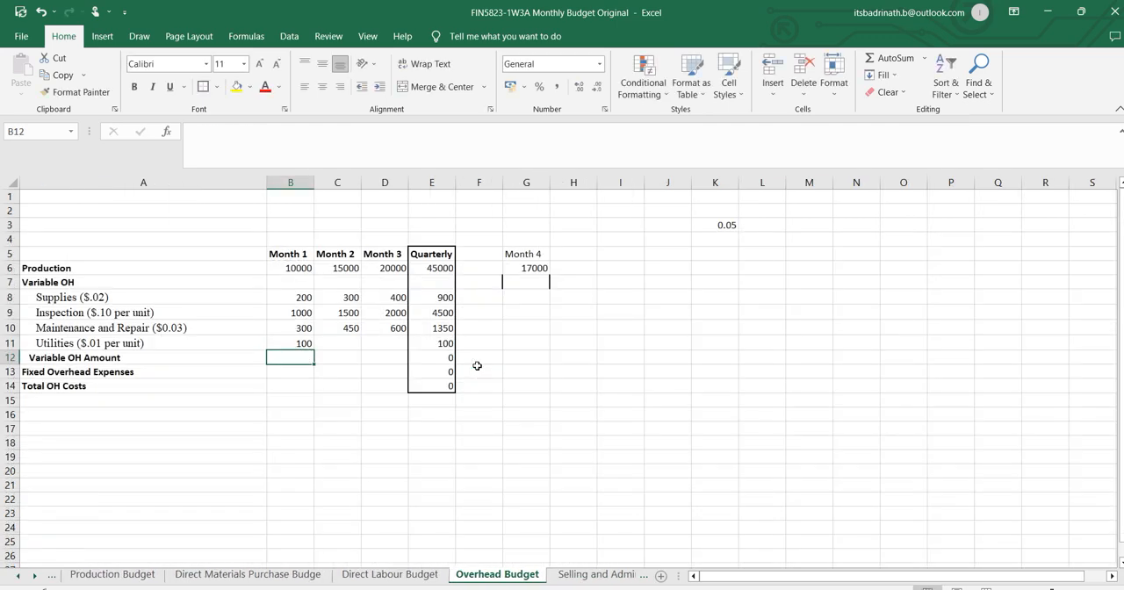
Make the Inputs reference in B11 absolute as $E$18 and fill the Utilities formula across to Month 3.
{"action": "left_click", "coordinate": [304, 343]}
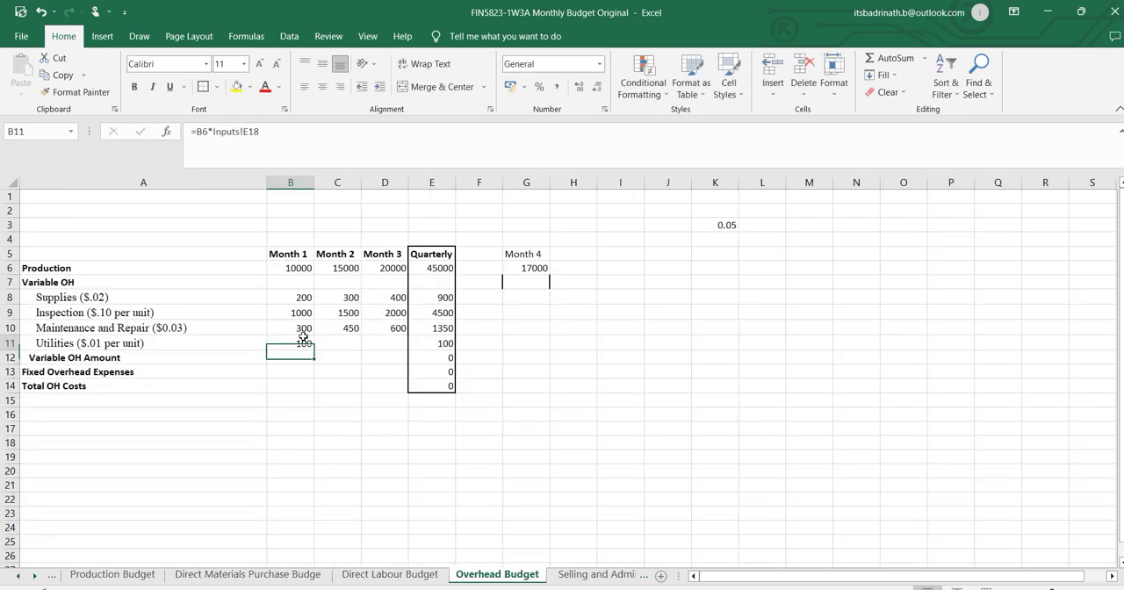
{"action": "left_click", "coordinate": [244, 131]}
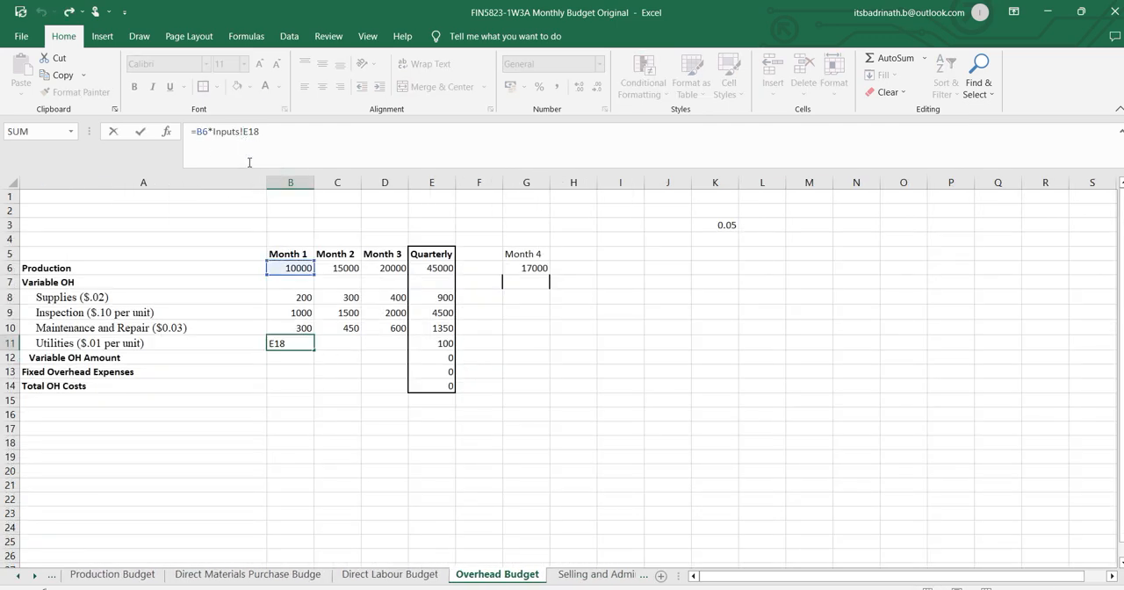
{"action": "type", "text": "$"}
{"action": "key", "text": "Right"}
{"action": "type", "text": "$"}
{"action": "key", "text": "Return"}
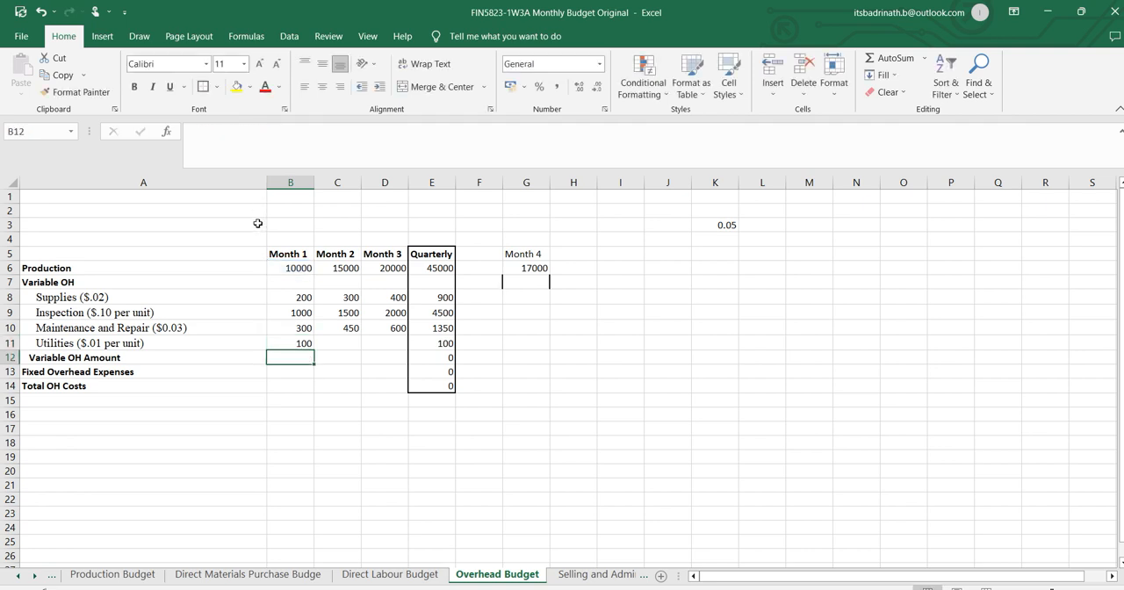
{"action": "left_click", "coordinate": [303, 342]}
{"action": "left_click_drag", "start_coordinate": [312, 350], "coordinate": [400, 345]}
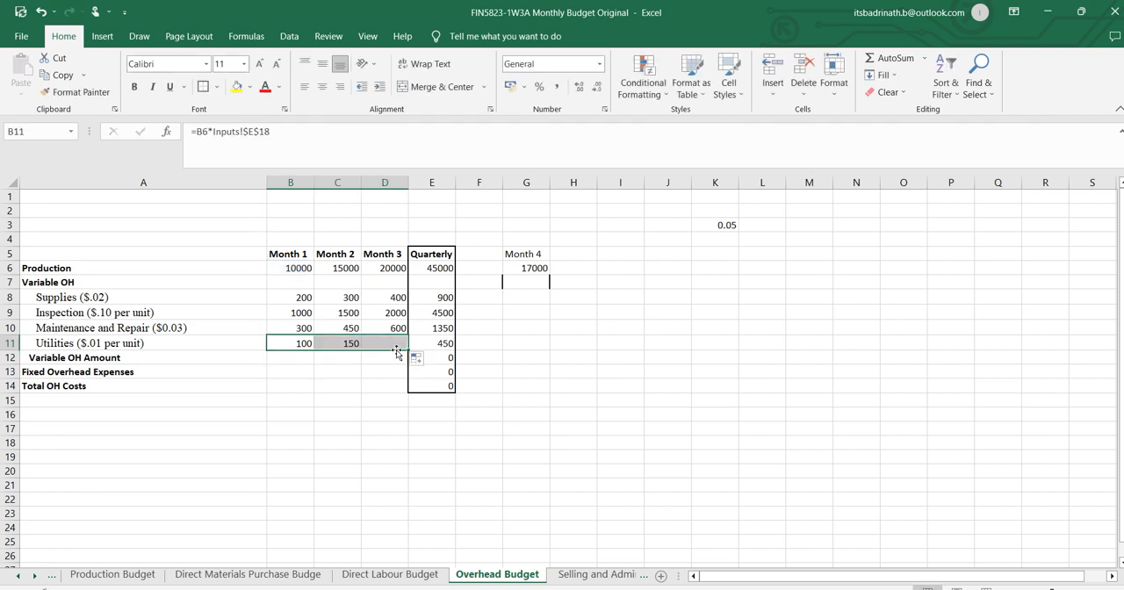
{"action": "left_click", "coordinate": [372, 399]}
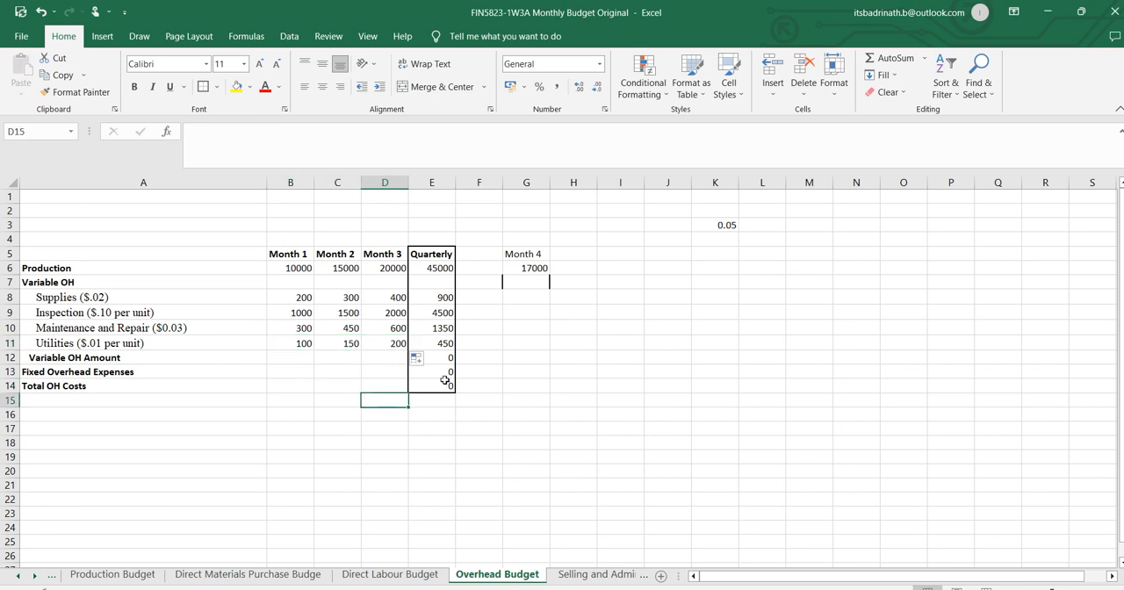
Examine the Quarterly sum formulas in column E for Production, Supplies, Inspection and Utilities.
{"action": "left_click", "coordinate": [437, 266]}
{"action": "left_click", "coordinate": [273, 131]}
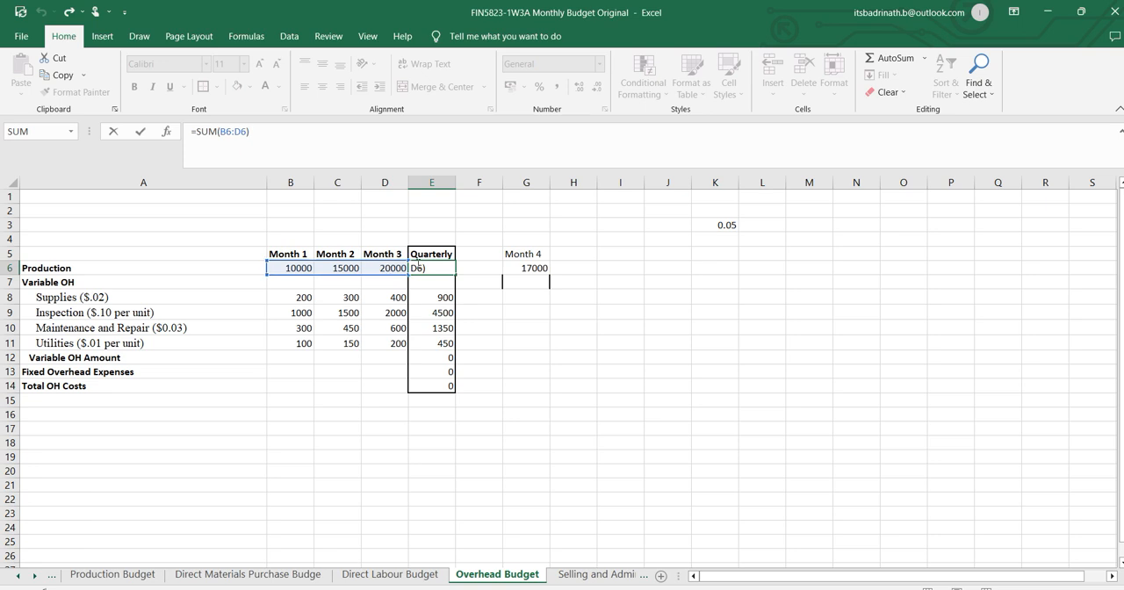
{"action": "left_click", "coordinate": [428, 299]}
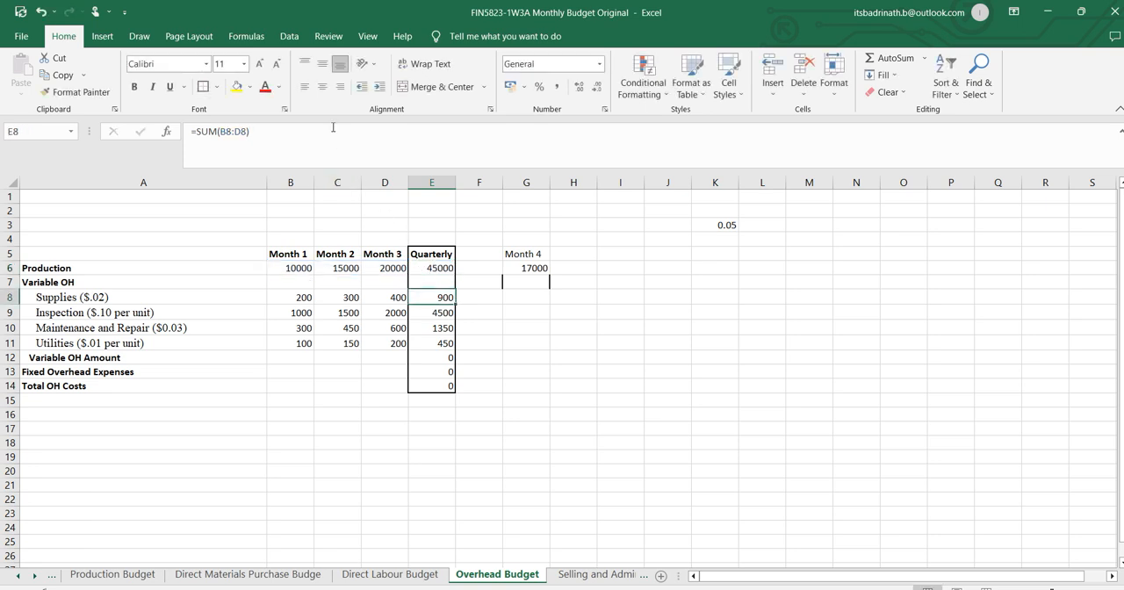
{"action": "left_click", "coordinate": [440, 316]}
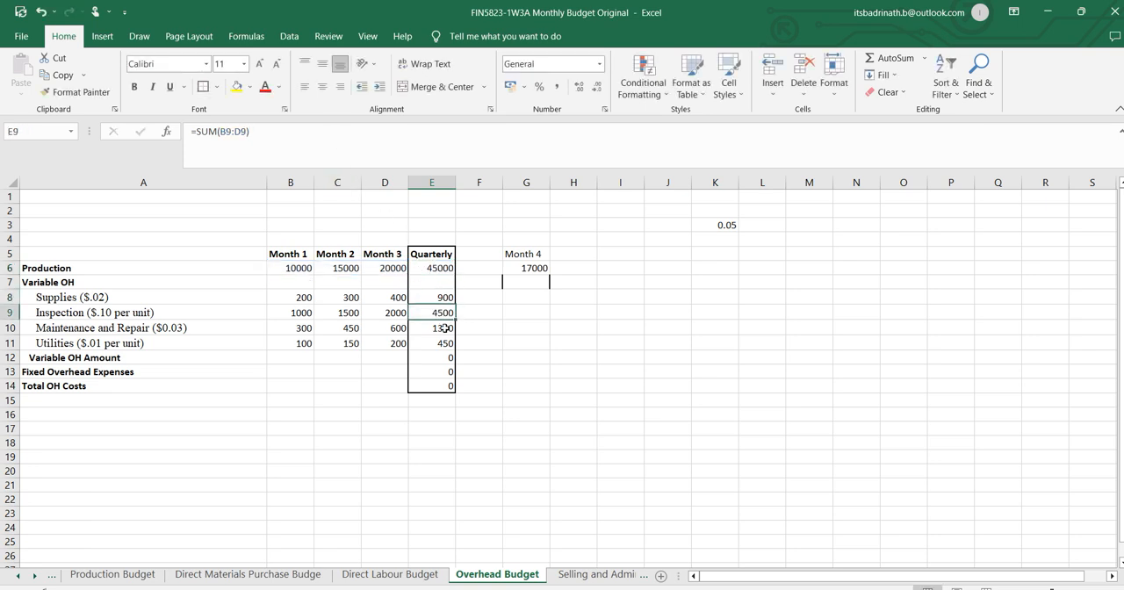
{"action": "left_click", "coordinate": [279, 142]}
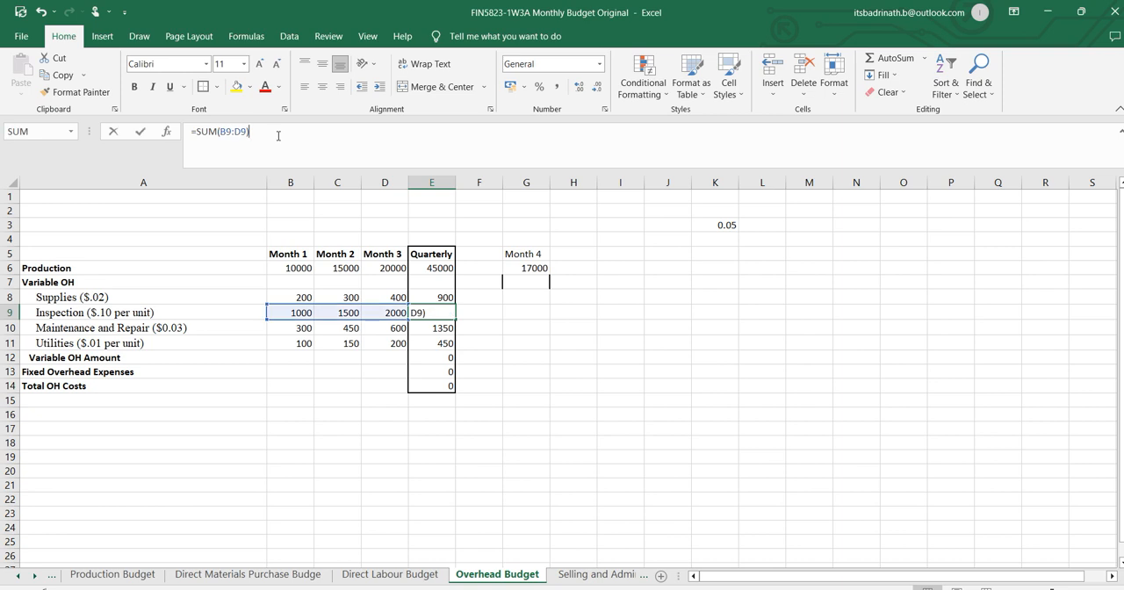
{"action": "left_click", "coordinate": [445, 344]}
{"action": "left_click", "coordinate": [330, 138]}
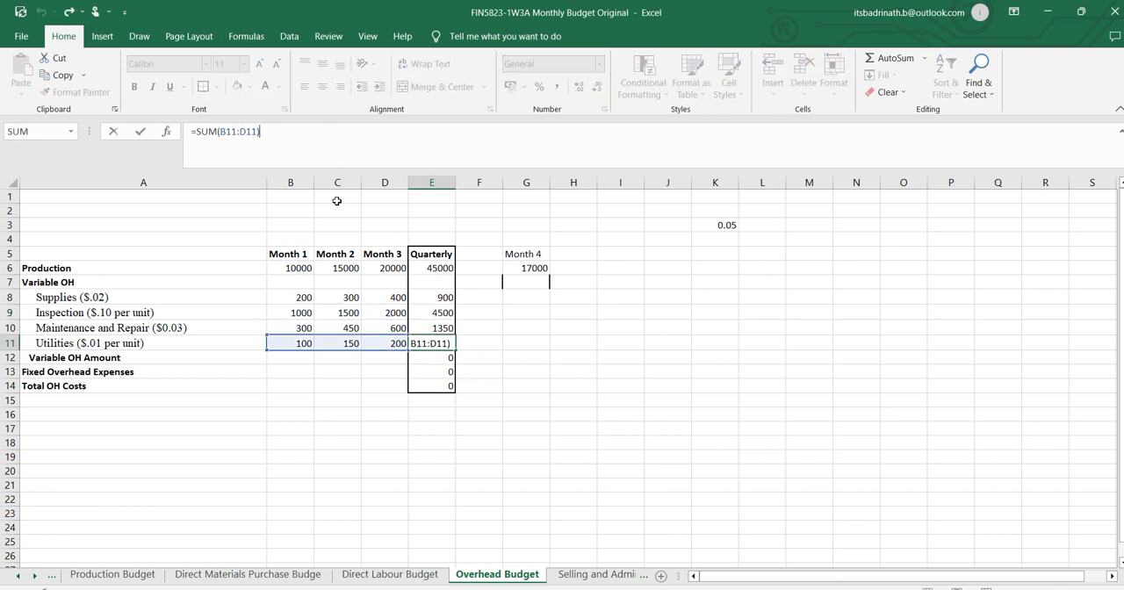
Calculate the Month 1 Variable OH Amount in B12 as the sum of the four variable costs, =SUM(B8:B11).
{"action": "key", "text": "Return"}
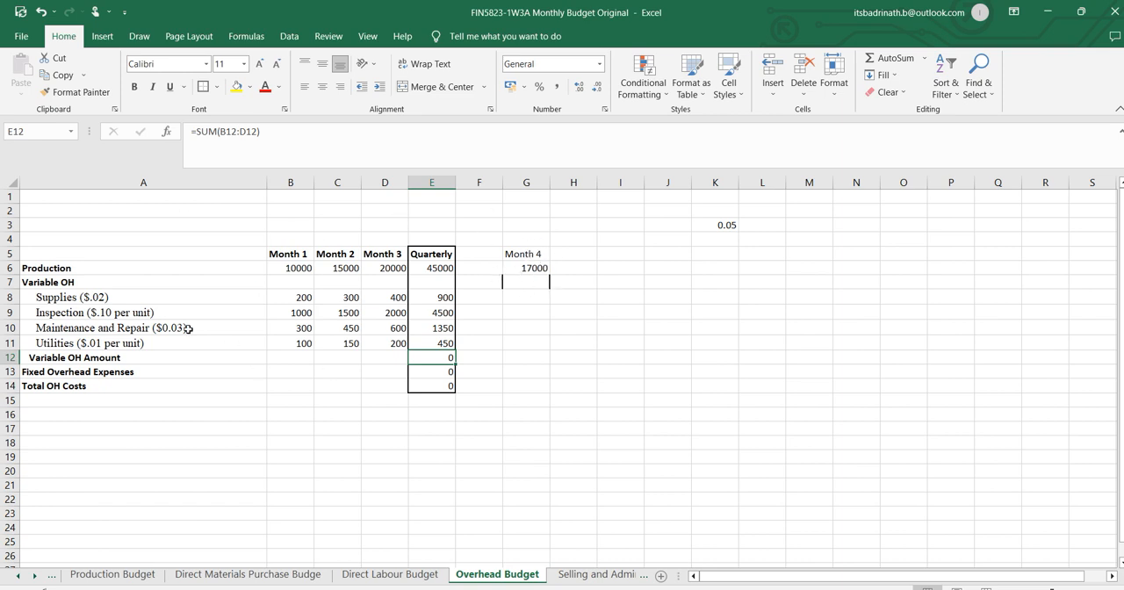
{"action": "left_click", "coordinate": [291, 356]}
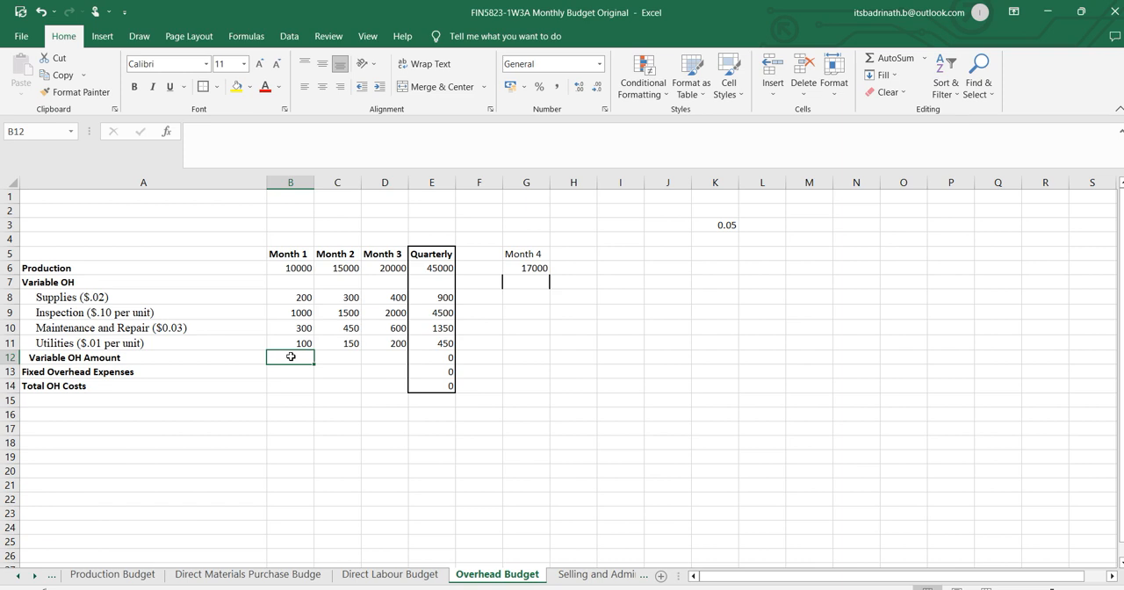
{"action": "left_click_drag", "start_coordinate": [303, 292], "coordinate": [306, 340]}
{"action": "left_click", "coordinate": [299, 357]}
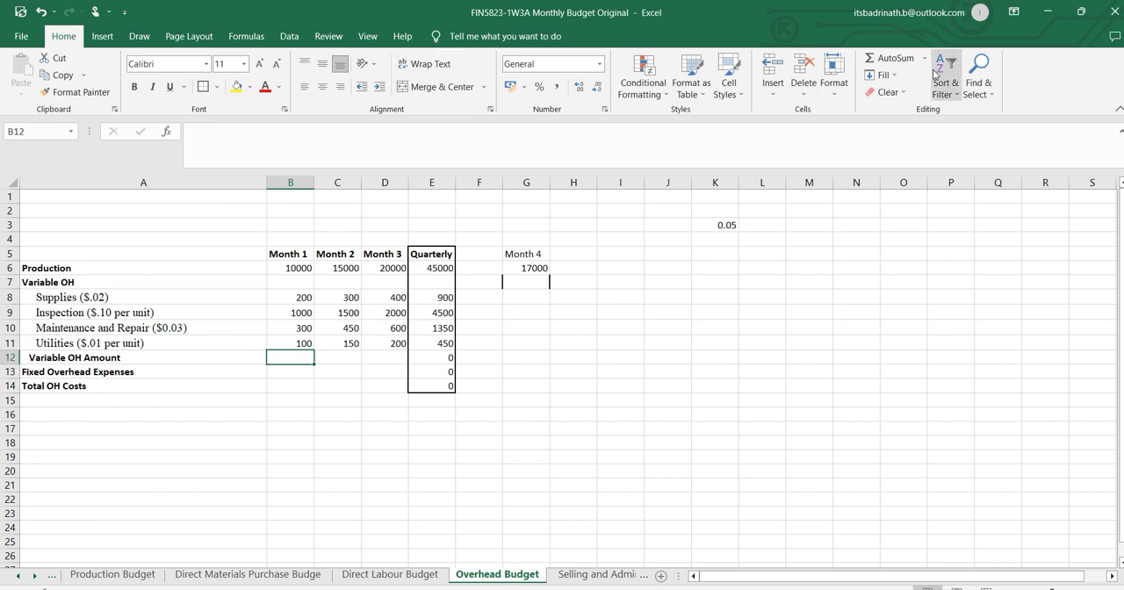
{"action": "left_click", "coordinate": [893, 58]}
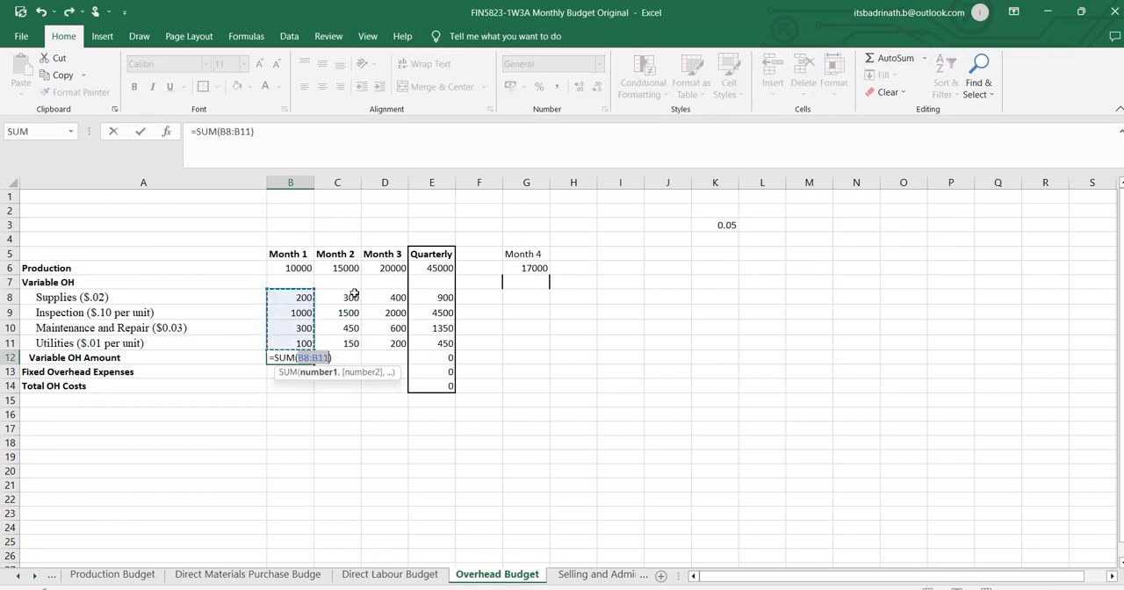
{"action": "key", "text": "Return"}
Check the sum range in B12 and fill the Variable OH Amount formula across to Month 3.
{"action": "left_click", "coordinate": [303, 357]}
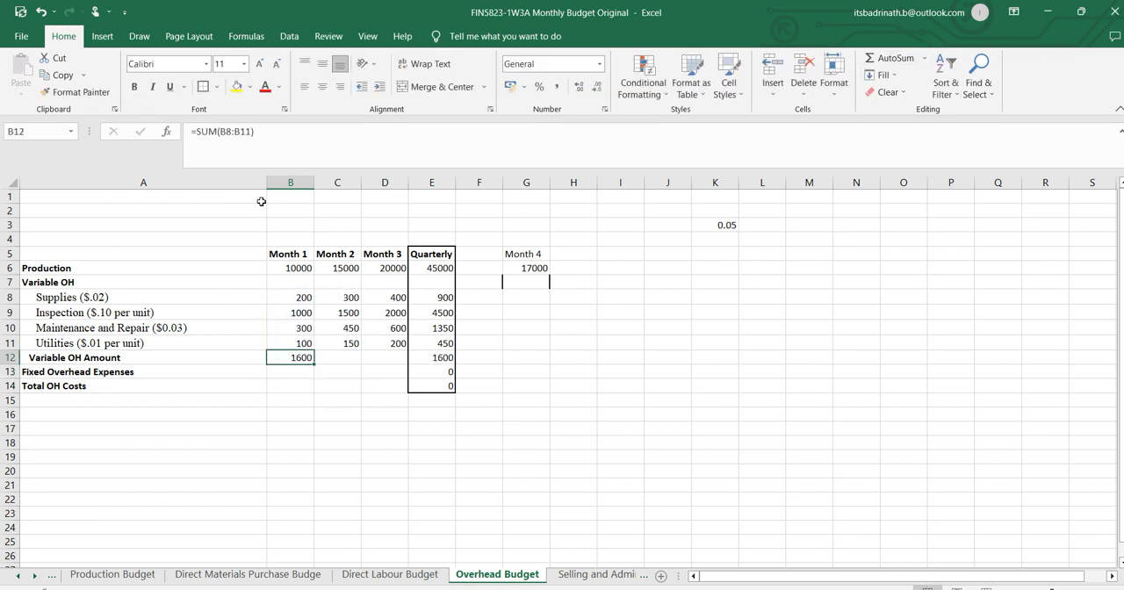
{"action": "double_click", "coordinate": [304, 357]}
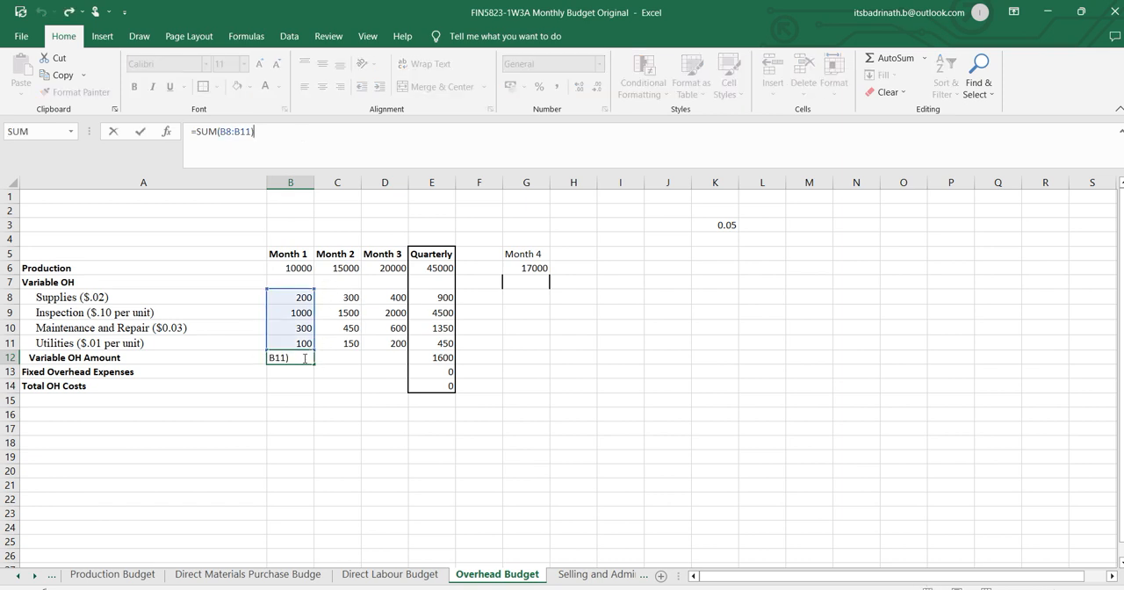
{"action": "key", "text": "Return"}
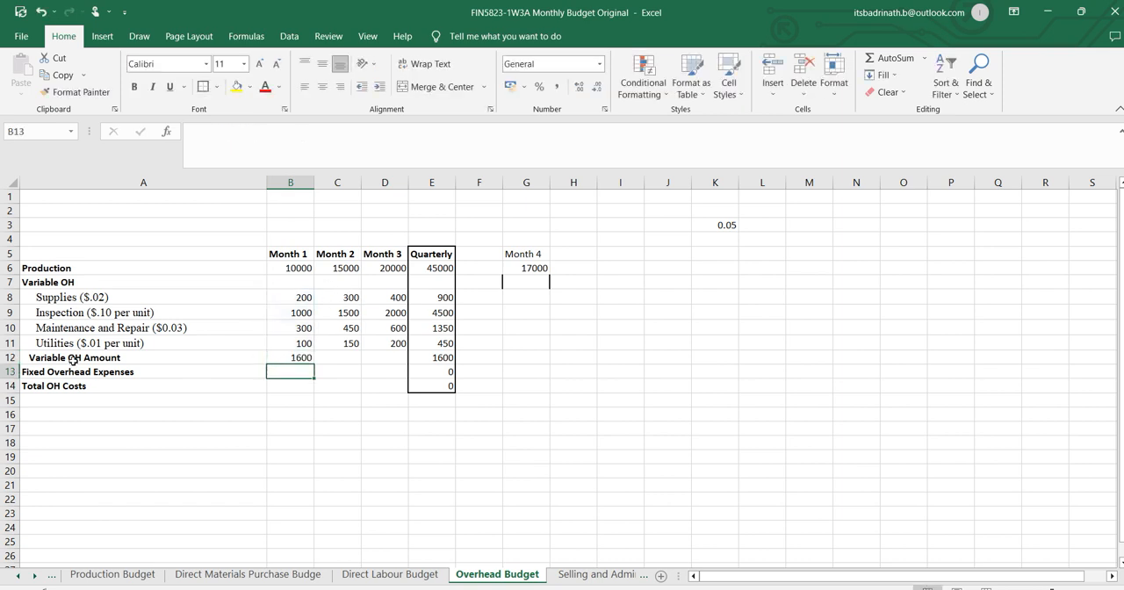
{"action": "left_click", "coordinate": [294, 358]}
{"action": "left_click_drag", "start_coordinate": [378, 368], "coordinate": [384, 369]}
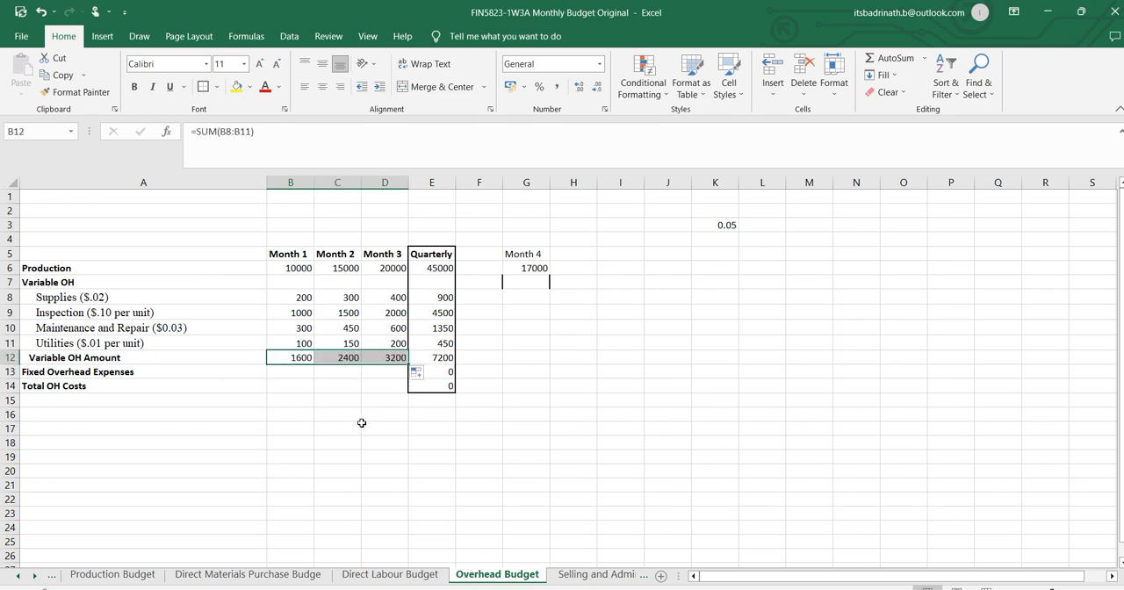
Link Month 1 Fixed Overhead Expenses in B13 to the fixed overhead value on the Inputs sheet, =Inputs!E20.
{"action": "left_click", "coordinate": [294, 376]}
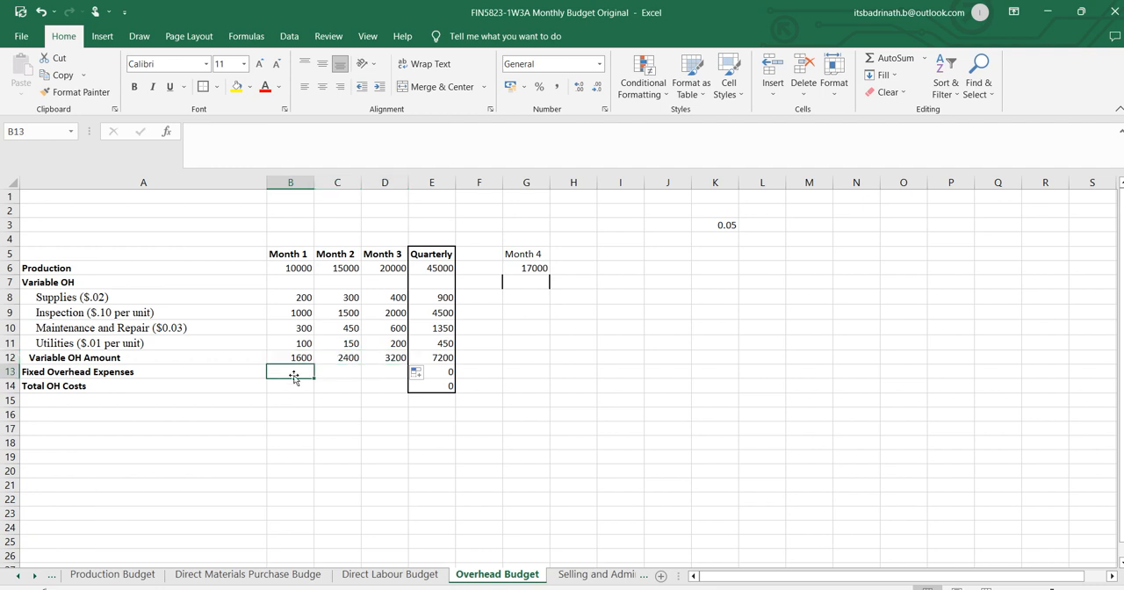
{"action": "type", "text": "="}
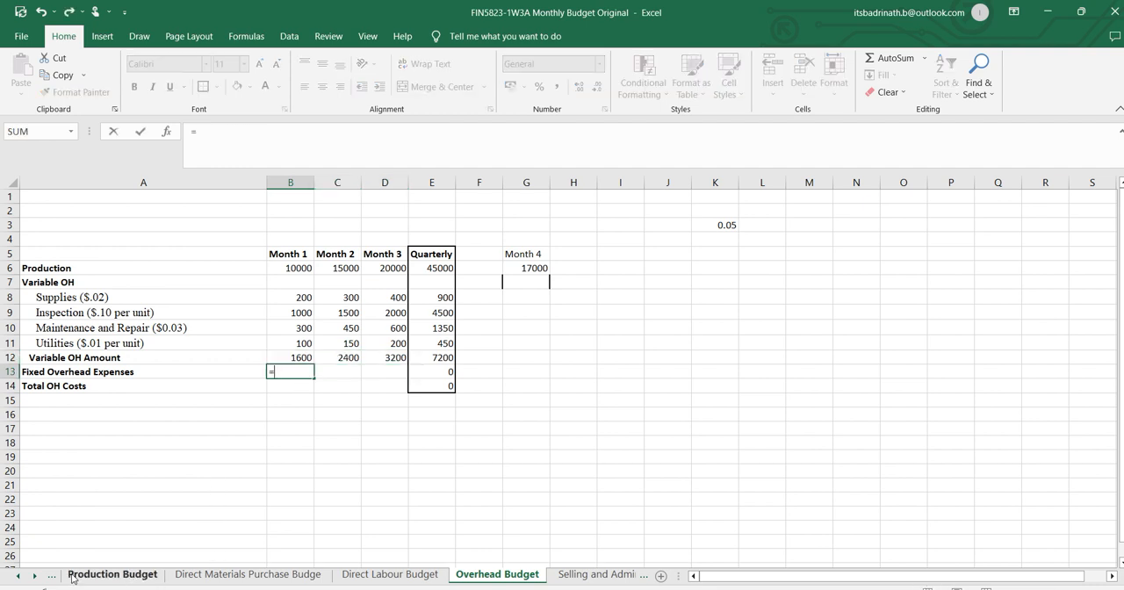
{"action": "left_click", "coordinate": [22, 576]}
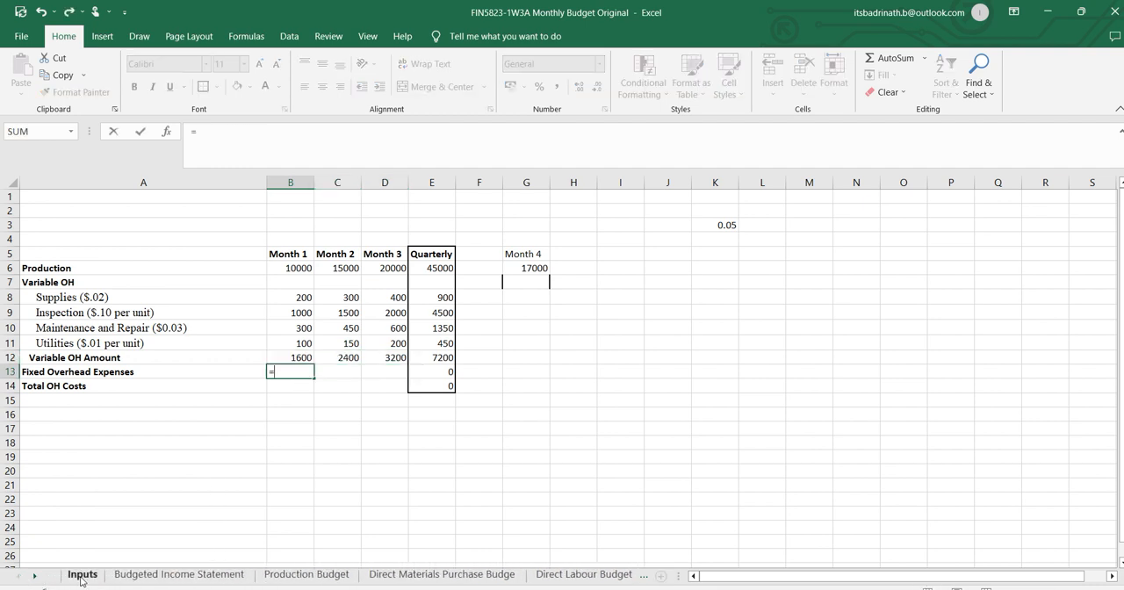
{"action": "left_click", "coordinate": [84, 575]}
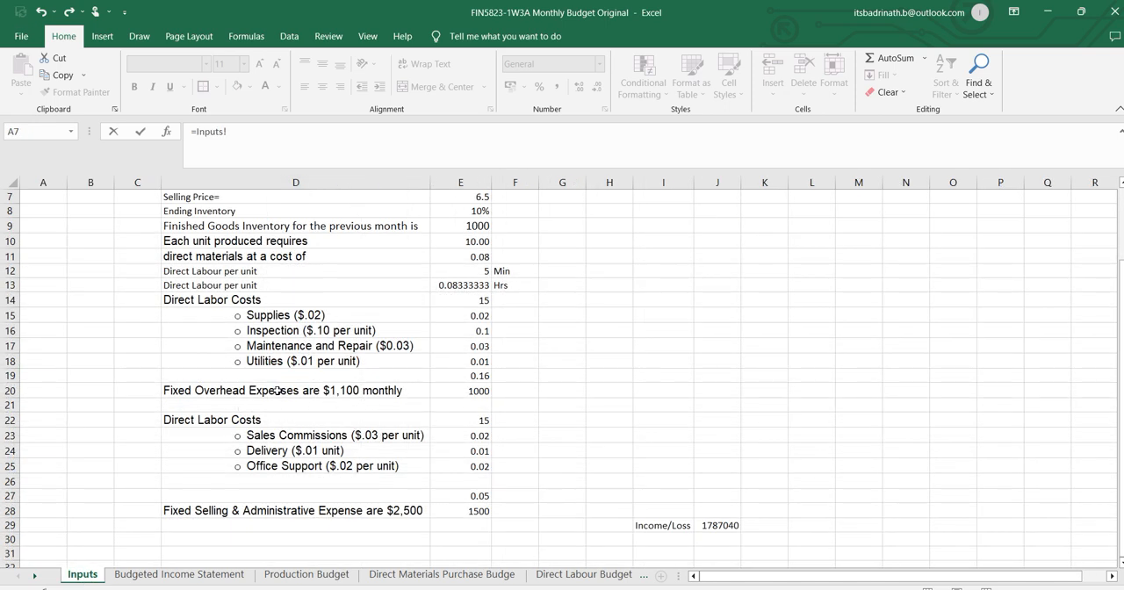
{"action": "left_click", "coordinate": [471, 390]}
{"action": "key", "text": "Return"}
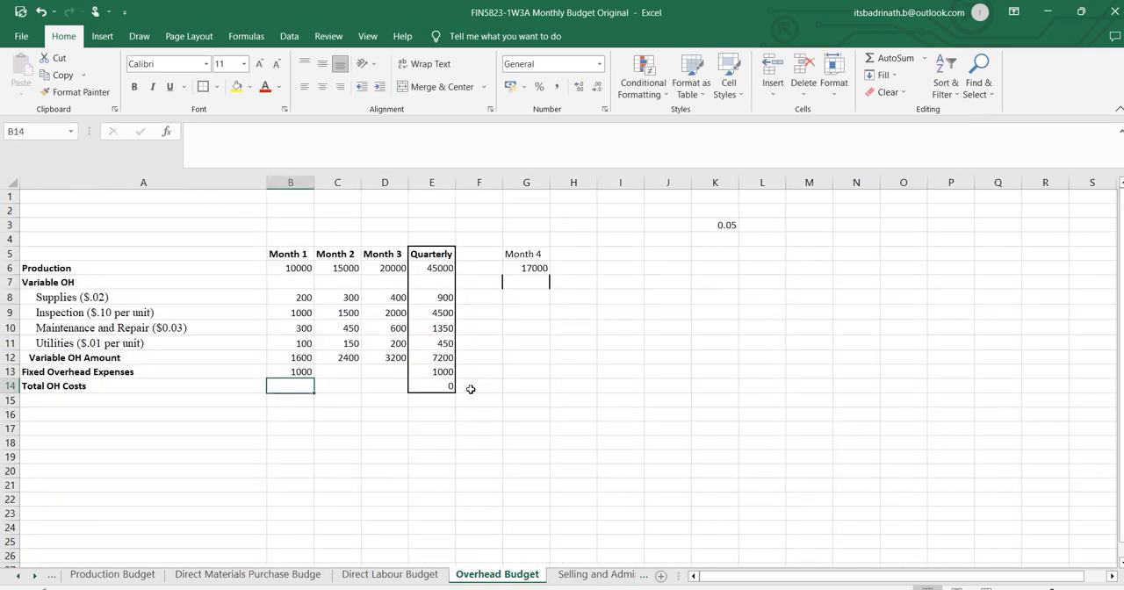
Make the Inputs reference in B13 absolute as $E$20, fill it across to Month 3 and check the Quarterly sum.
{"action": "left_click", "coordinate": [301, 371]}
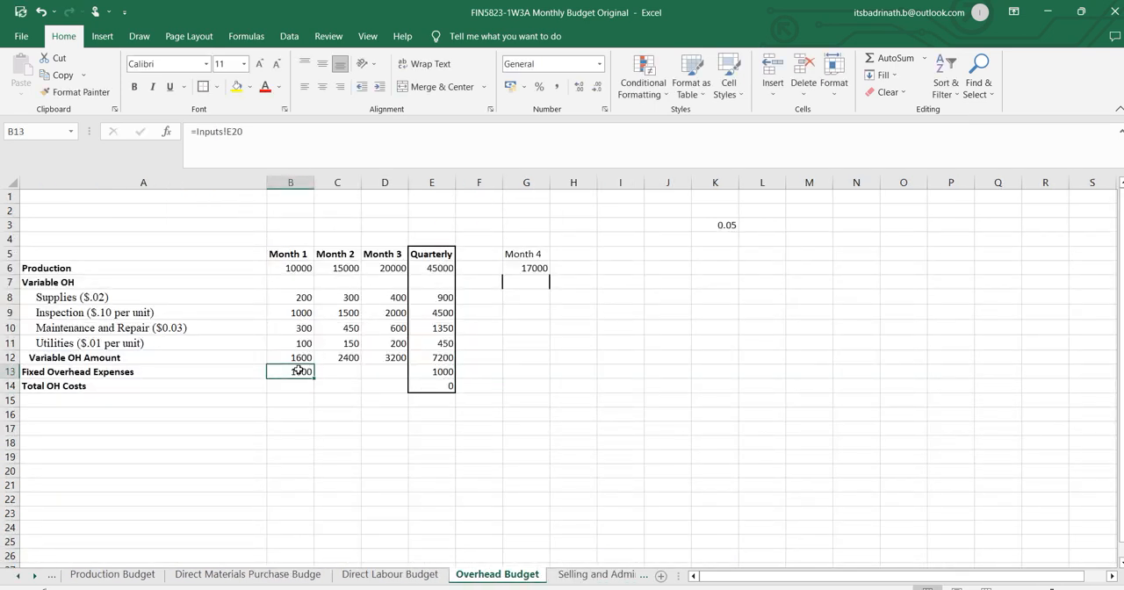
{"action": "left_click", "coordinate": [226, 132]}
{"action": "left_click", "coordinate": [227, 132]}
{"action": "type", "text": "$"}
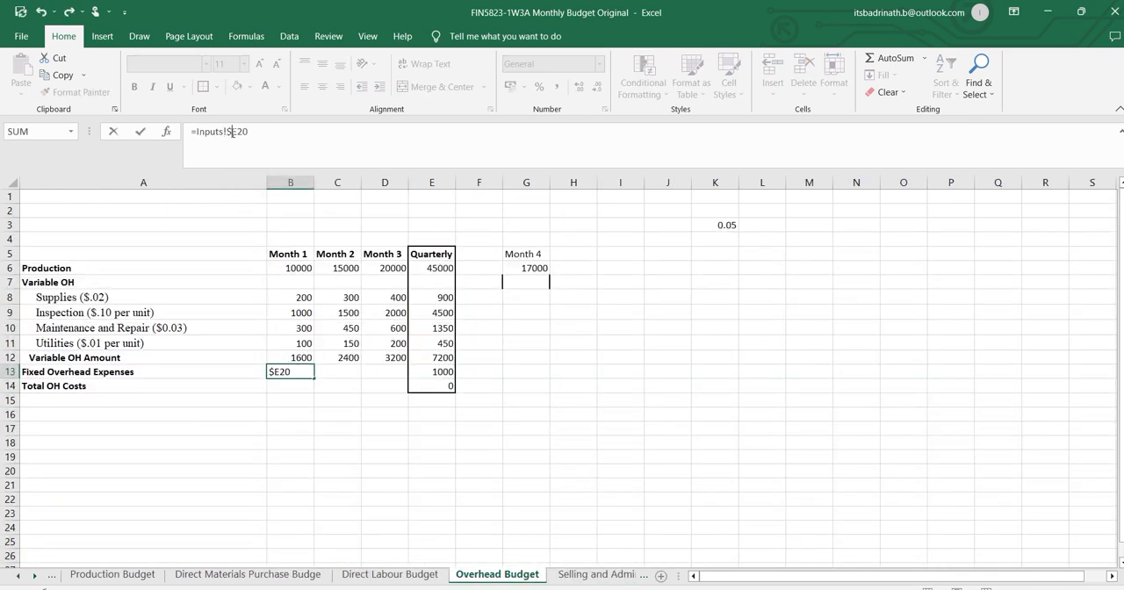
{"action": "left_click", "coordinate": [236, 136]}
{"action": "type", "text": "$"}
{"action": "key", "text": "Return"}
{"action": "left_click", "coordinate": [306, 370]}
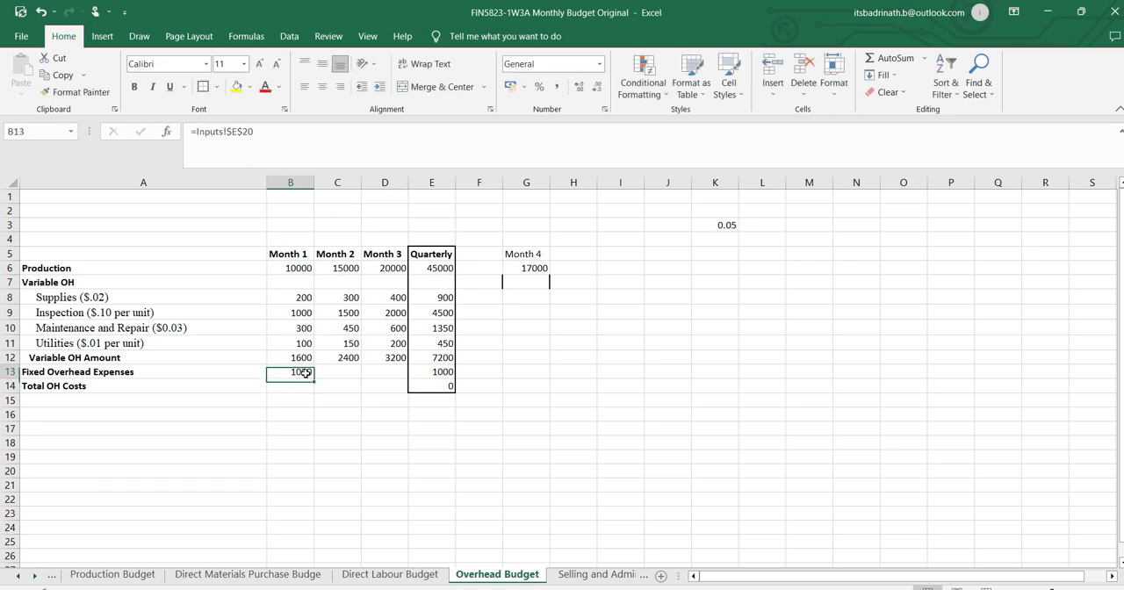
{"action": "left_click_drag", "start_coordinate": [313, 376], "coordinate": [395, 372]}
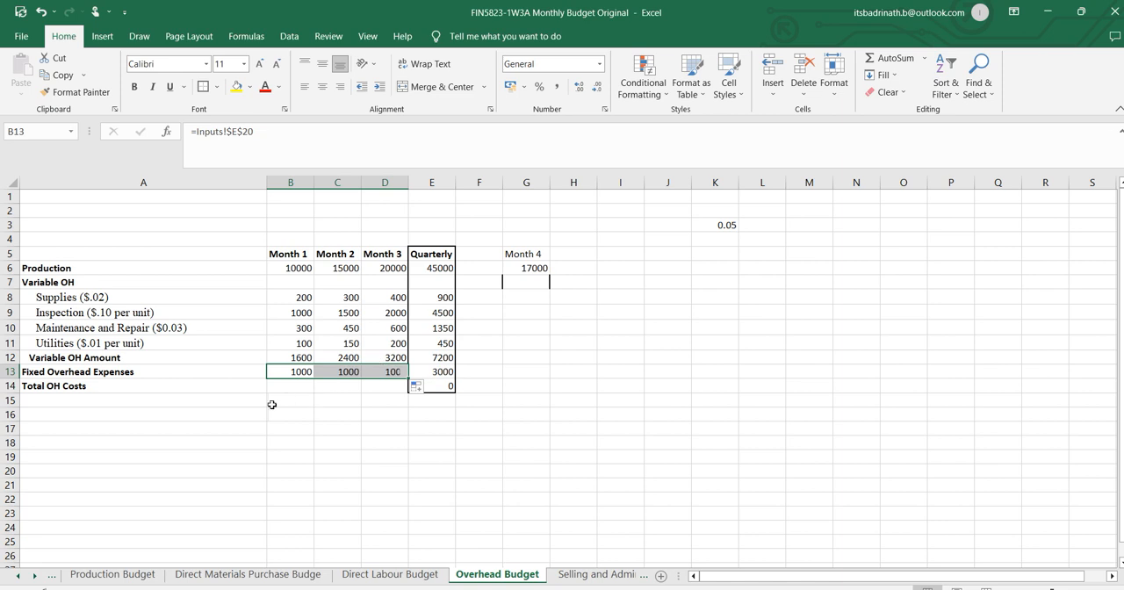
{"action": "left_click", "coordinate": [425, 372]}
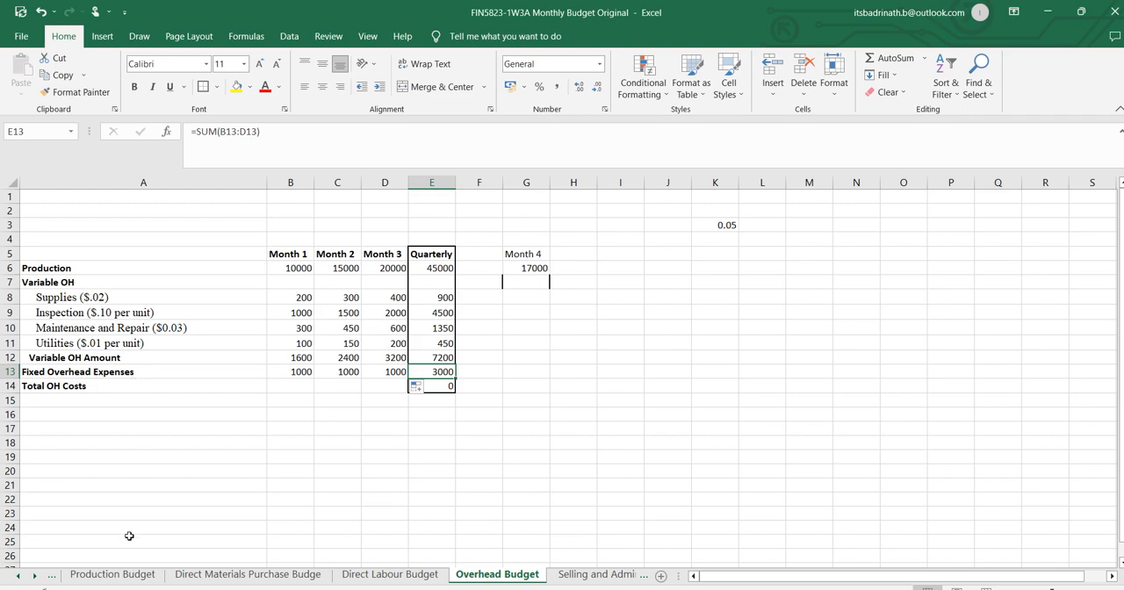
Look up the monthly fixed overhead in the Word assignment and set E20 on the Excel Inputs sheet to 1100.
{"action": "key", "text": "alt+Tab"}
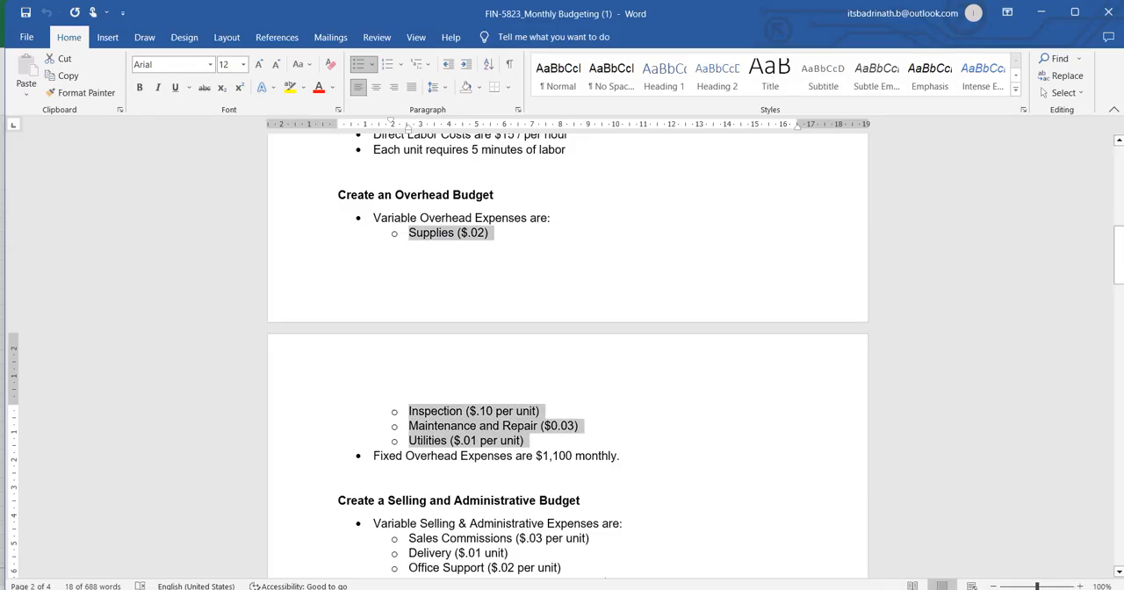
{"action": "double_click", "coordinate": [547, 455]}
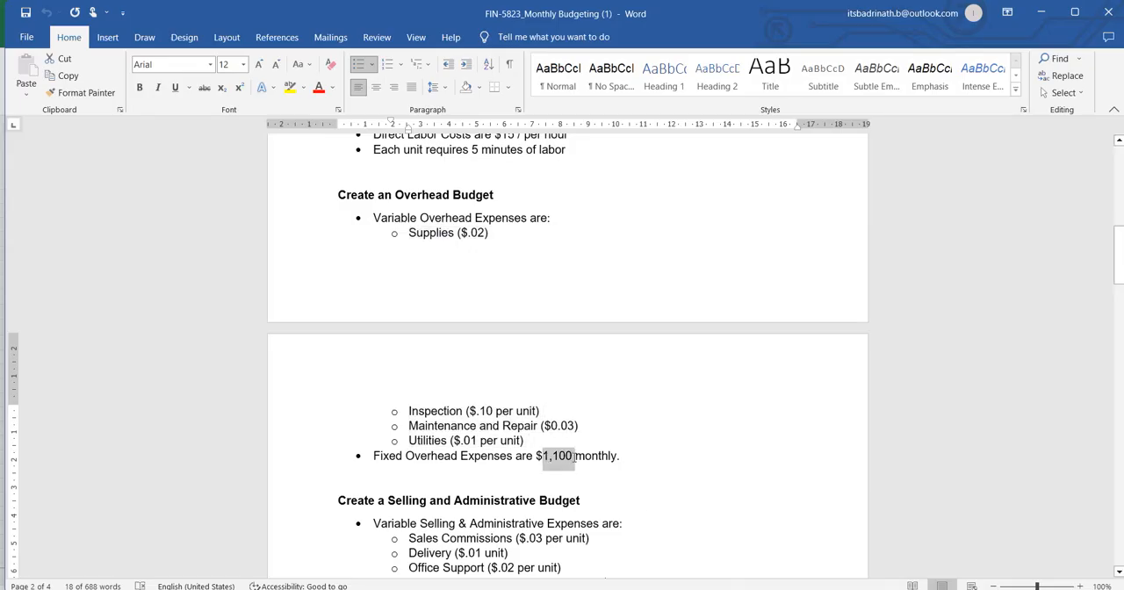
{"action": "key", "text": "alt+Tab"}
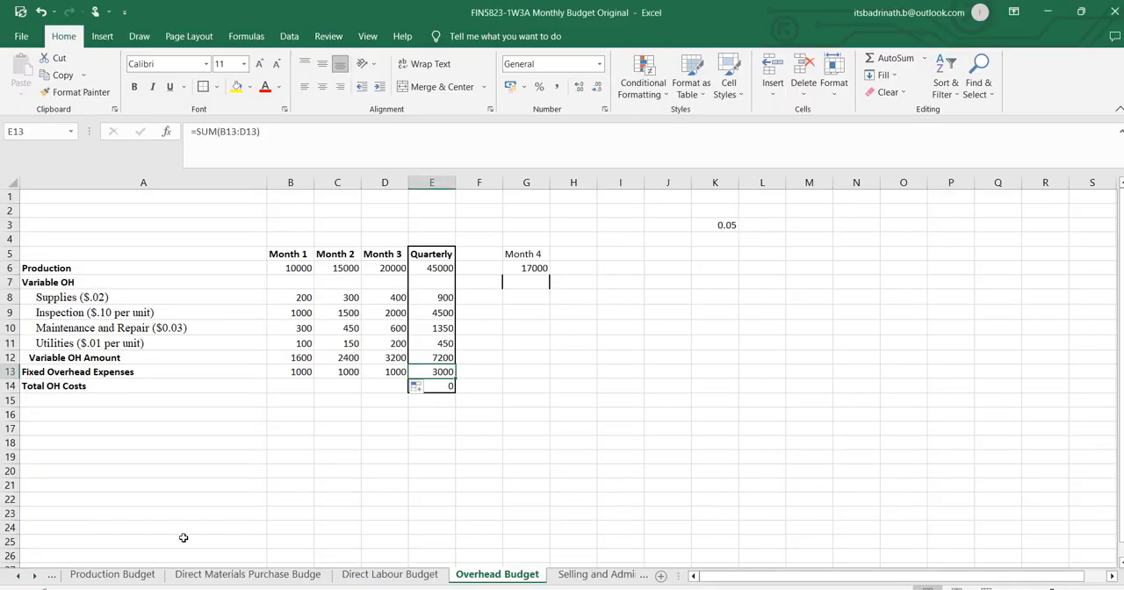
{"action": "left_click", "coordinate": [21, 575]}
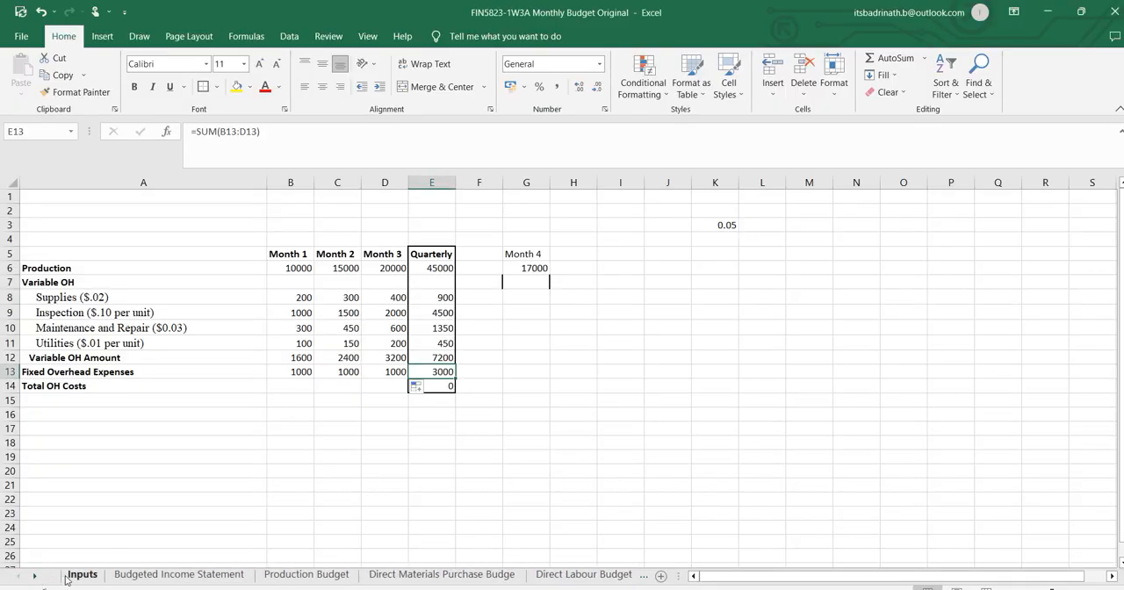
{"action": "left_click", "coordinate": [88, 575]}
{"action": "left_click", "coordinate": [488, 389]}
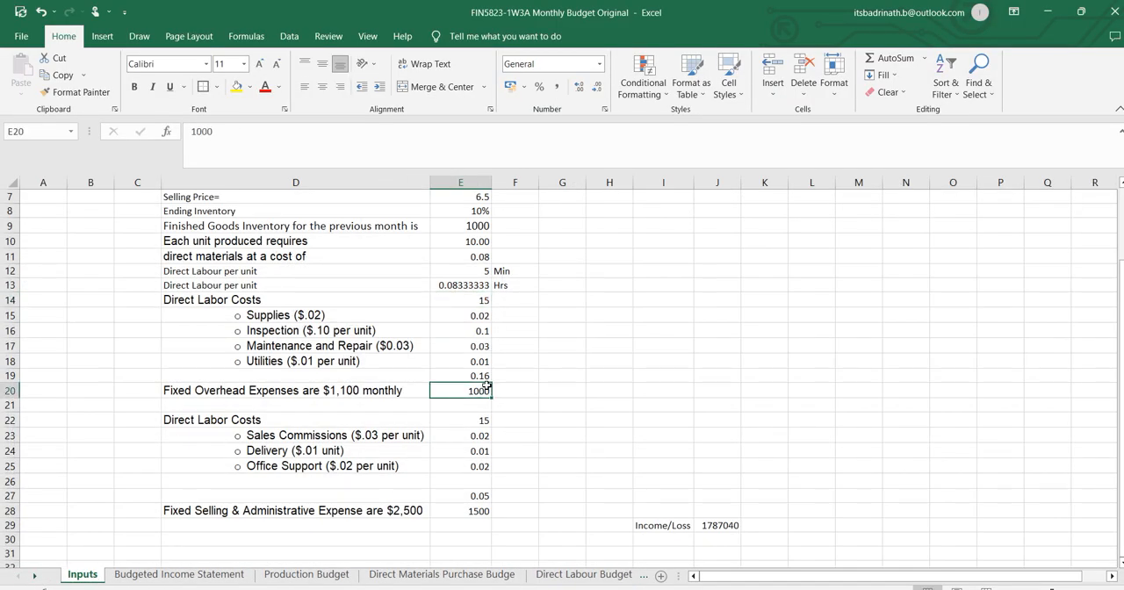
{"action": "type", "text": "1100"}
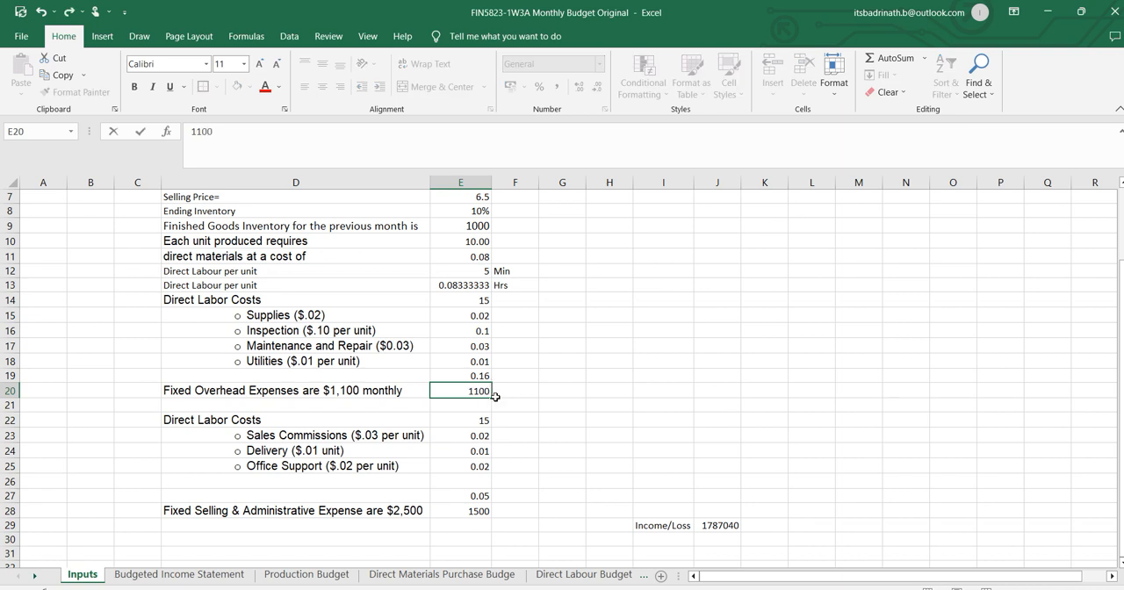
{"action": "key", "text": "Return"}
{"action": "left_click", "coordinate": [480, 423]}
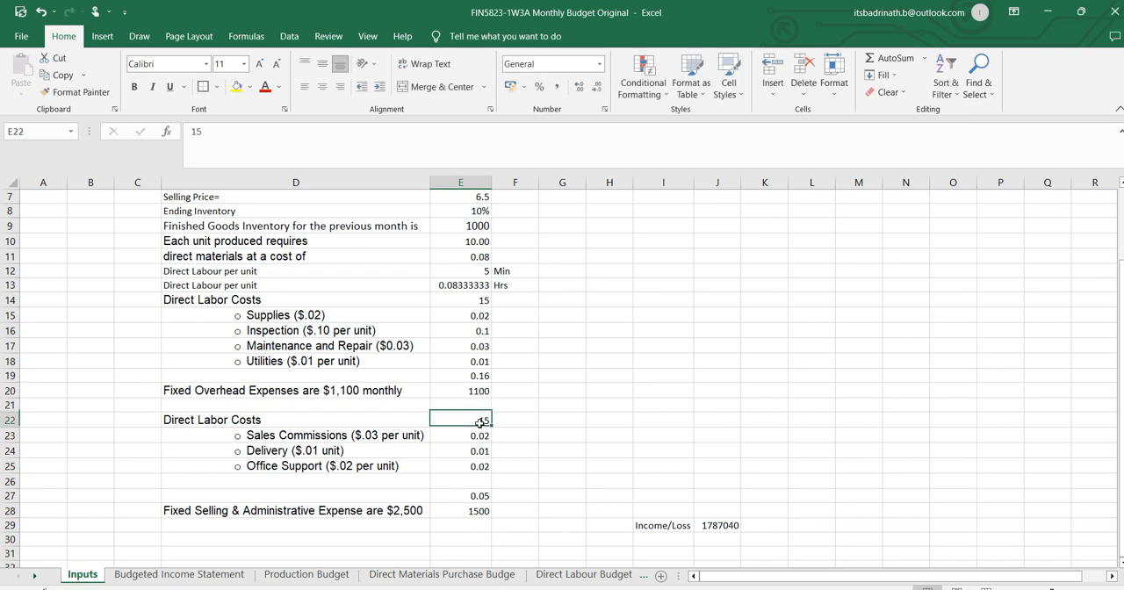
{"action": "key", "text": "alt+Tab"}
{"action": "key", "text": "alt+Tab"}
{"action": "key", "text": "alt+Tab"}
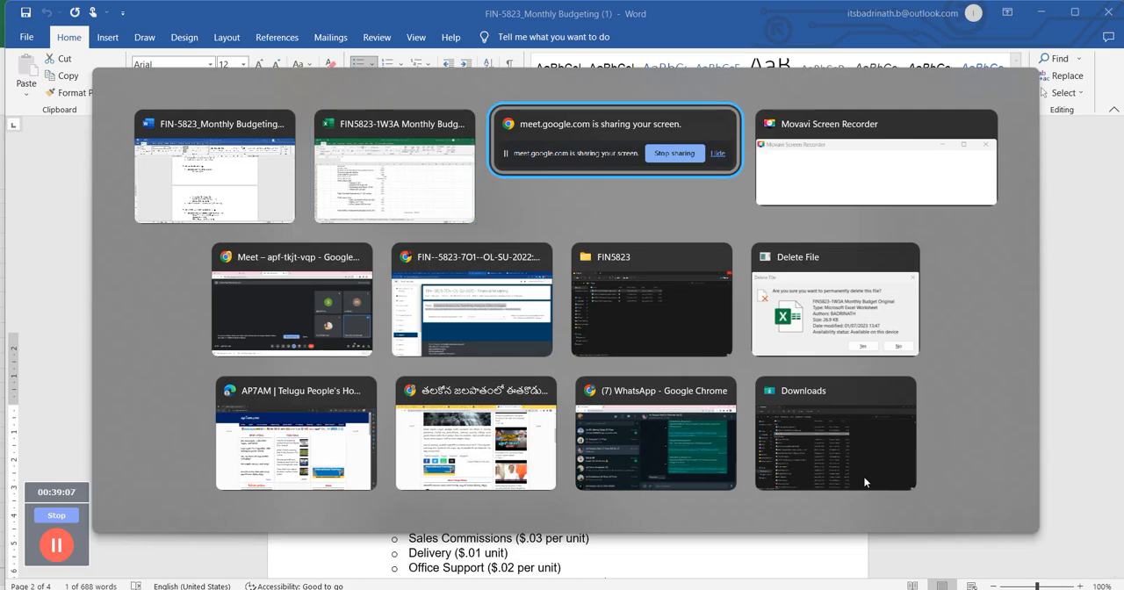
{"action": "key", "text": "alt+shift+Tab"}
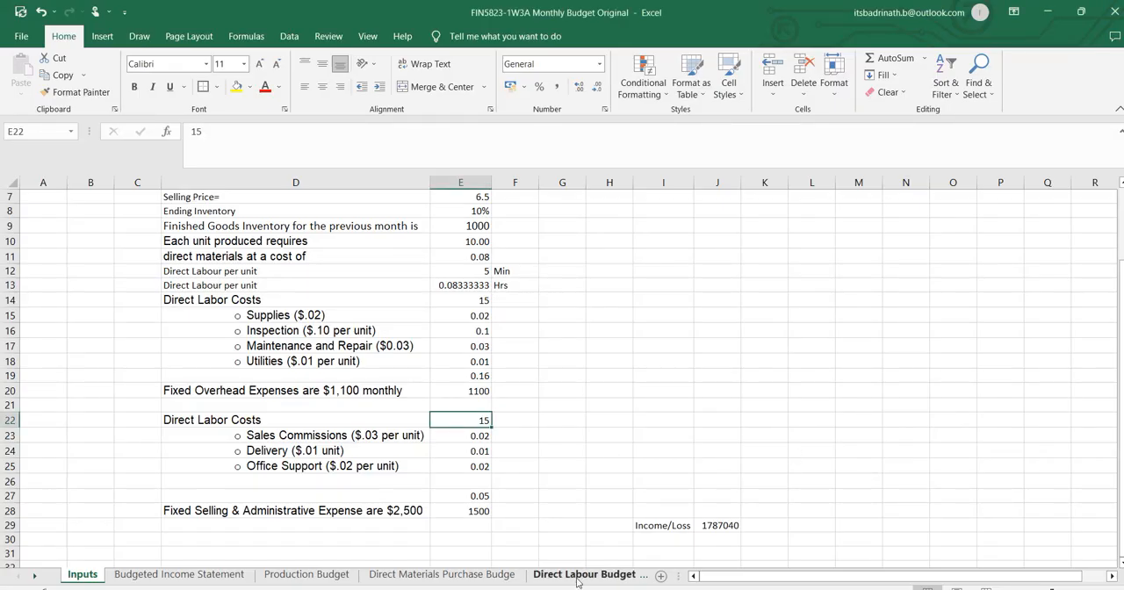
On the Overhead Budget sheet, calculate Month 1 Total OH Costs in B14 as =B12+B13 and fill the formula across to Month 3.
{"action": "left_click", "coordinate": [615, 575]}
{"action": "left_click", "coordinate": [628, 576]}
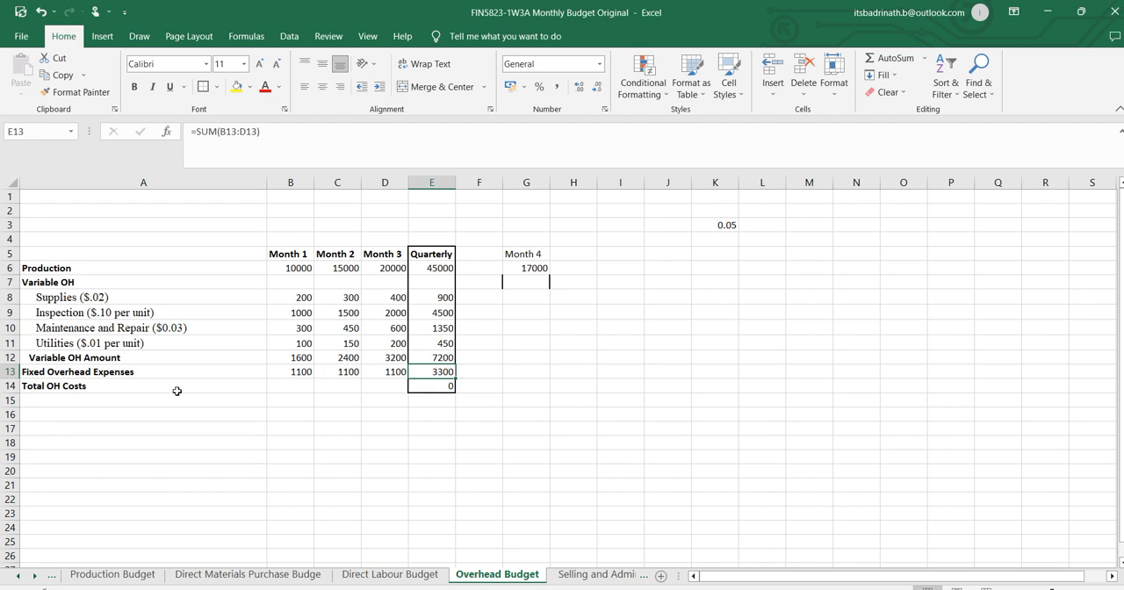
{"action": "left_click", "coordinate": [143, 383]}
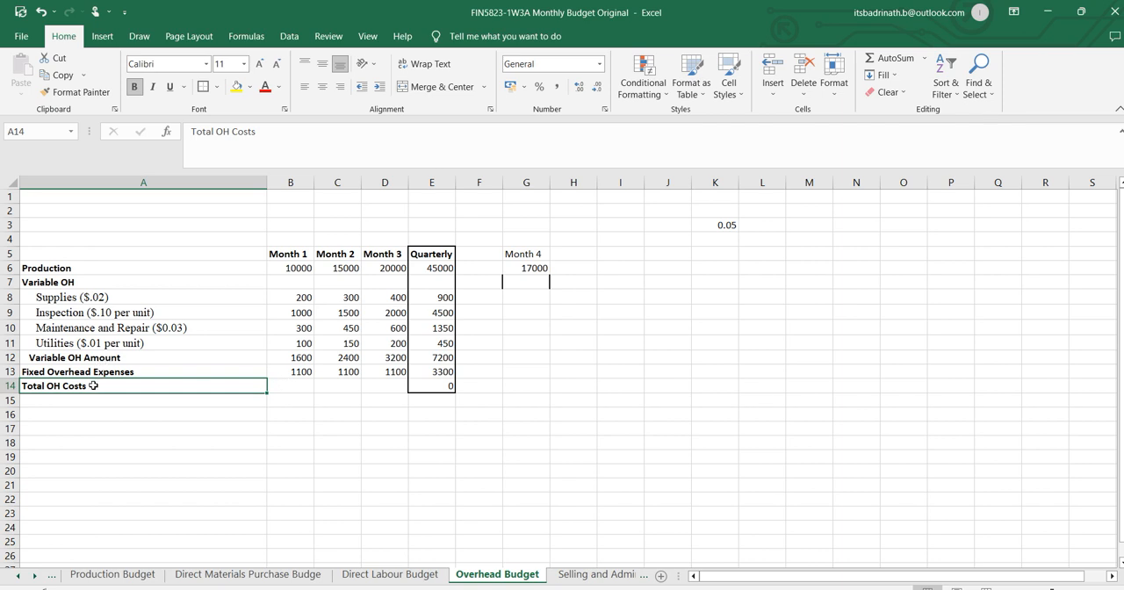
{"action": "left_click", "coordinate": [301, 358]}
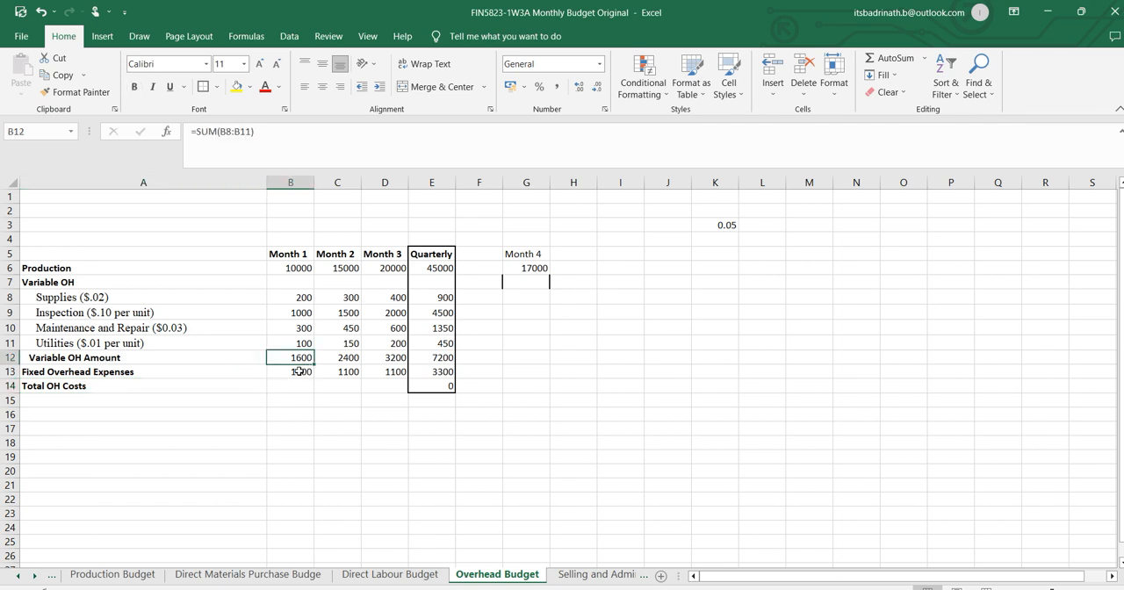
{"action": "left_click", "coordinate": [302, 372]}
{"action": "left_click", "coordinate": [298, 385]}
{"action": "type", "text": "="}
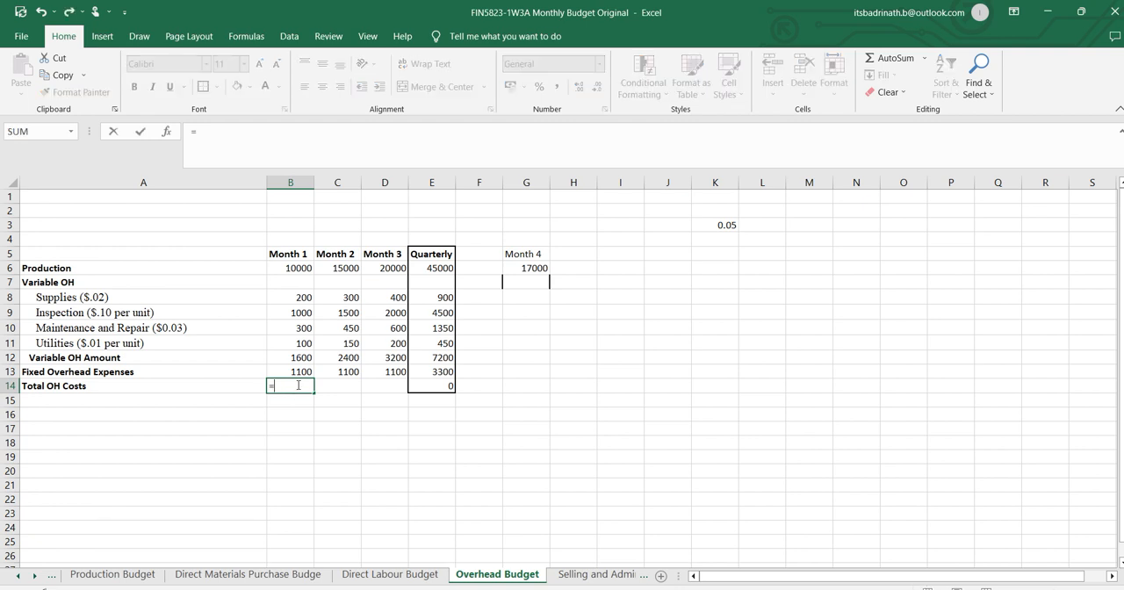
{"action": "left_click", "coordinate": [300, 358]}
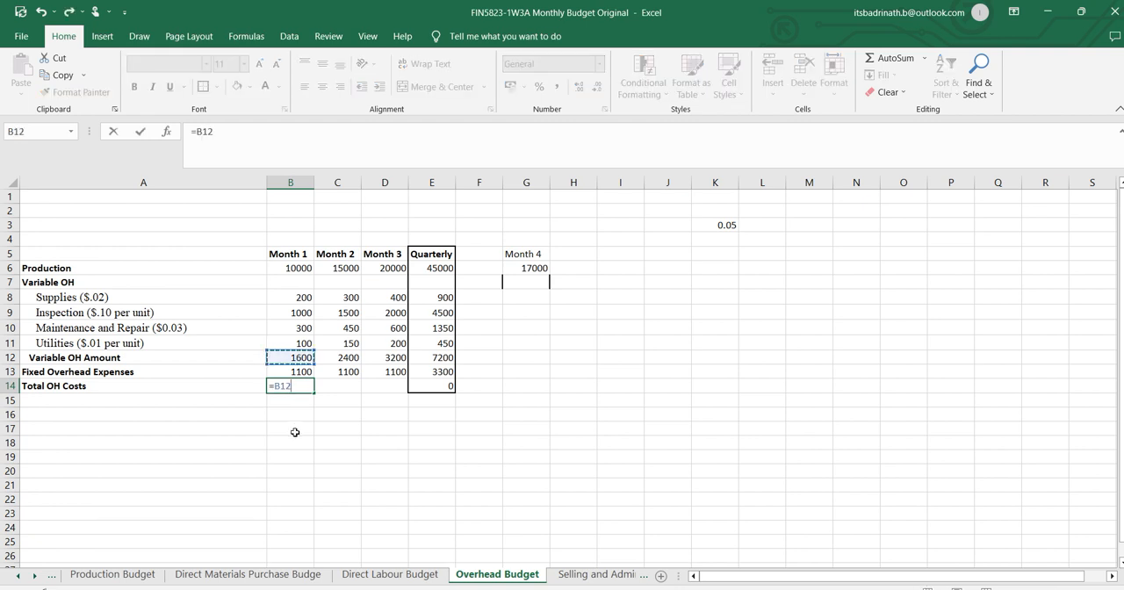
{"action": "type", "text": "+"}
{"action": "left_click", "coordinate": [305, 371]}
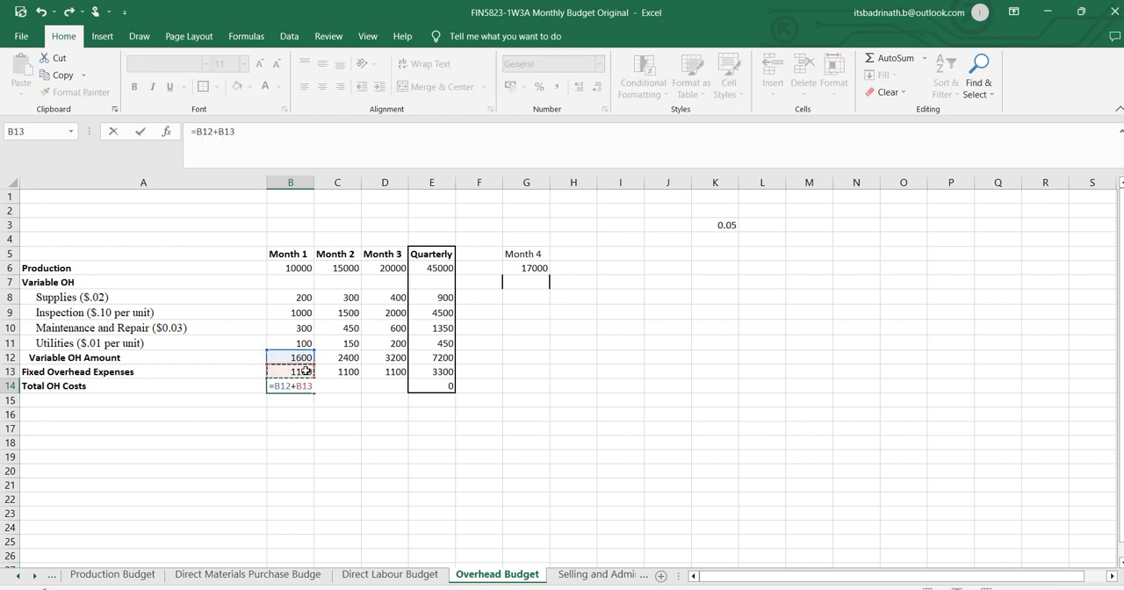
{"action": "key", "text": "Return"}
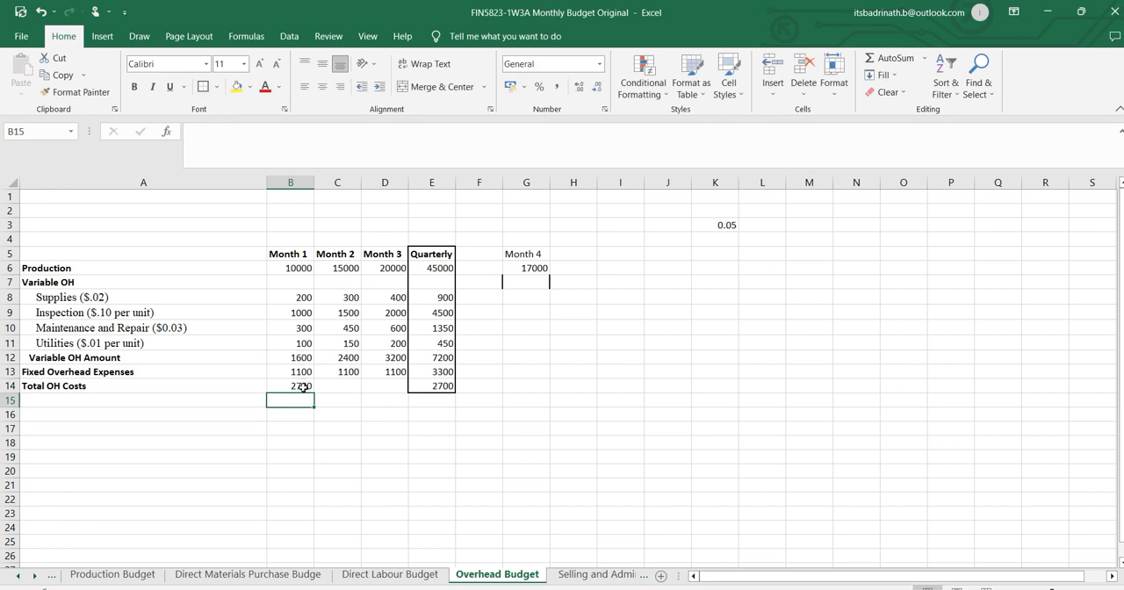
{"action": "left_click", "coordinate": [303, 386]}
{"action": "left_click_drag", "start_coordinate": [313, 392], "coordinate": [397, 389]}
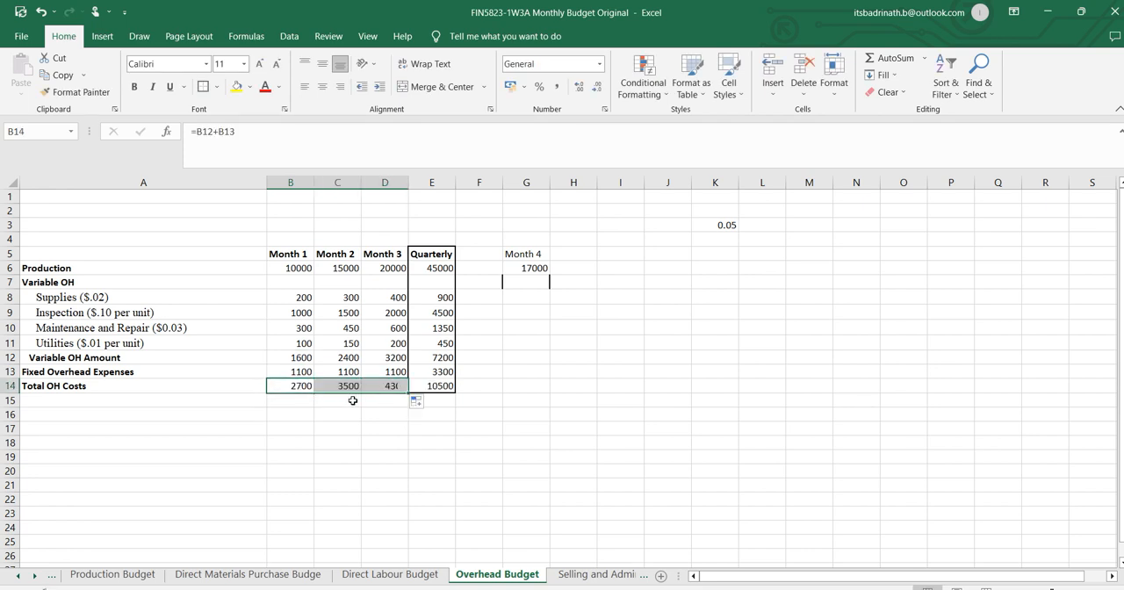
Highlight the Quarterly Total OH Costs cell E14 in yellow.
{"action": "left_click", "coordinate": [423, 387]}
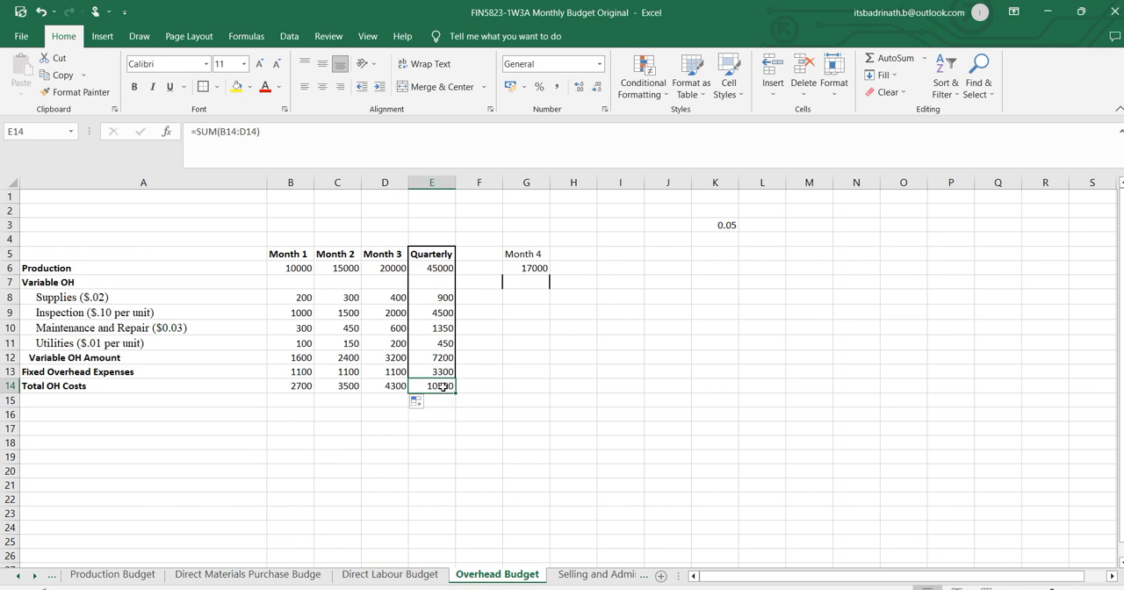
{"action": "left_click", "coordinate": [235, 86]}
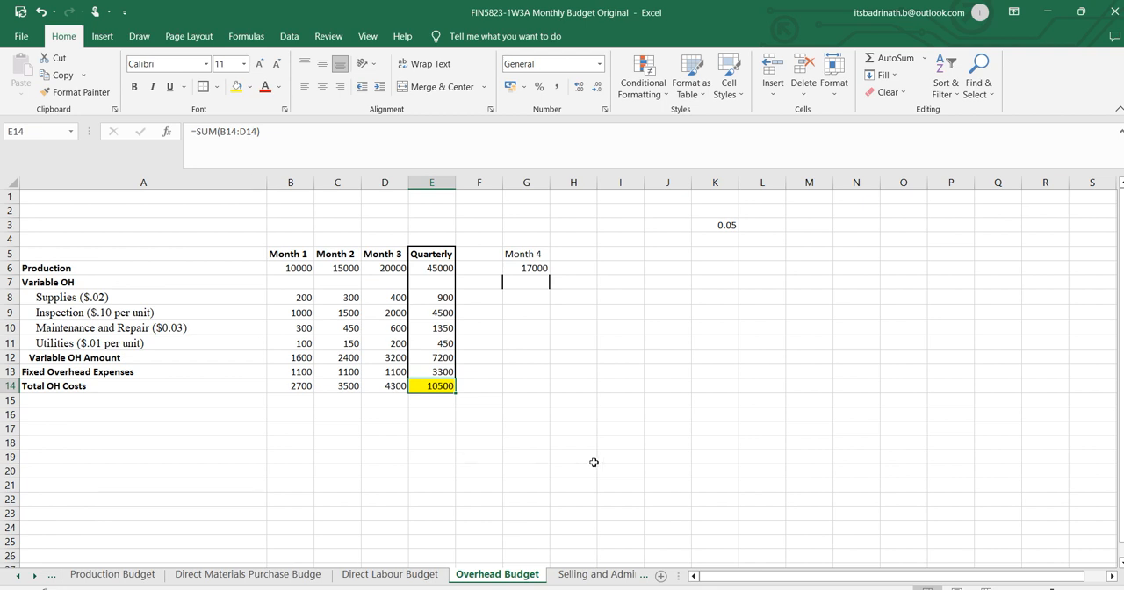
Review the selling and administrative expense assumptions in the Word assignment and on the Excel Inputs sheet, ending on the Selling and Administrative Budget sheet.
{"action": "left_click", "coordinate": [599, 574]}
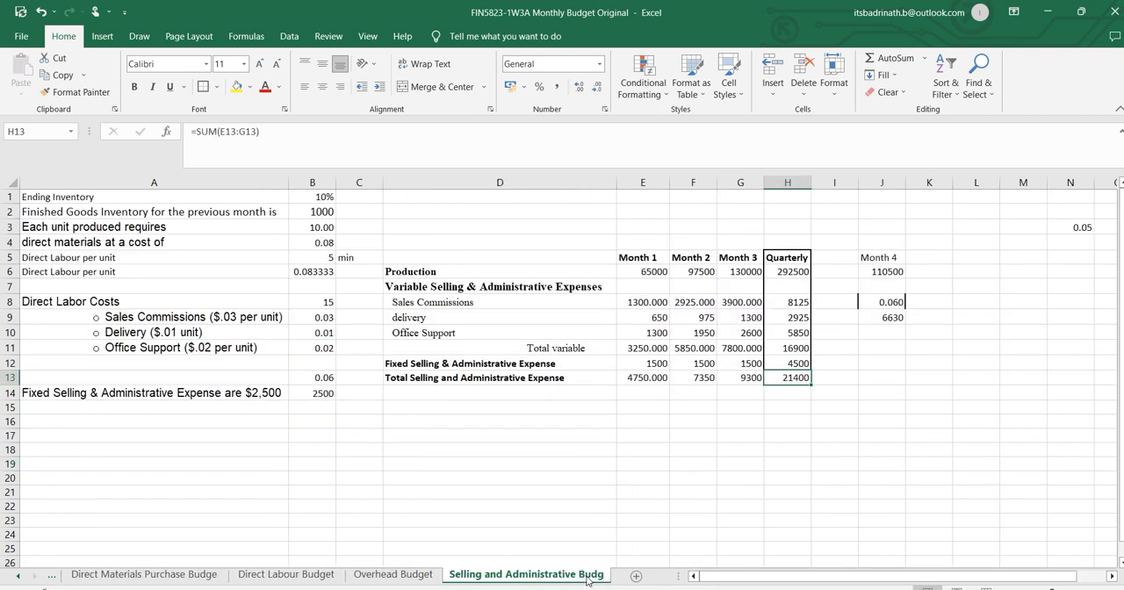
{"action": "key", "text": "alt+Tab"}
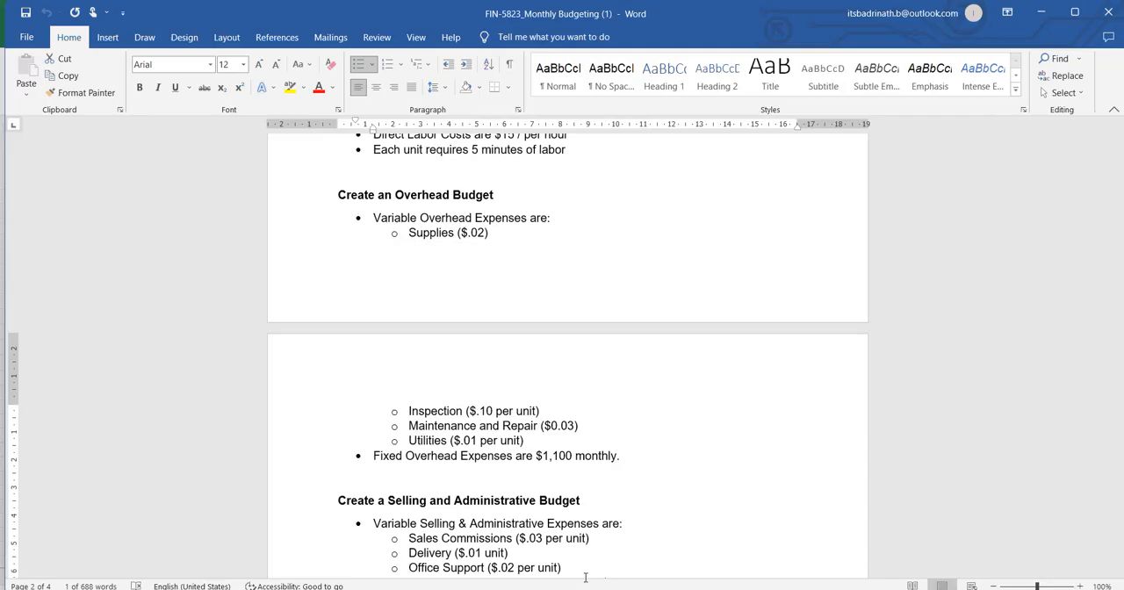
{"action": "scroll", "coordinate": [489, 410], "scroll_direction": "down", "scroll_amount": 4}
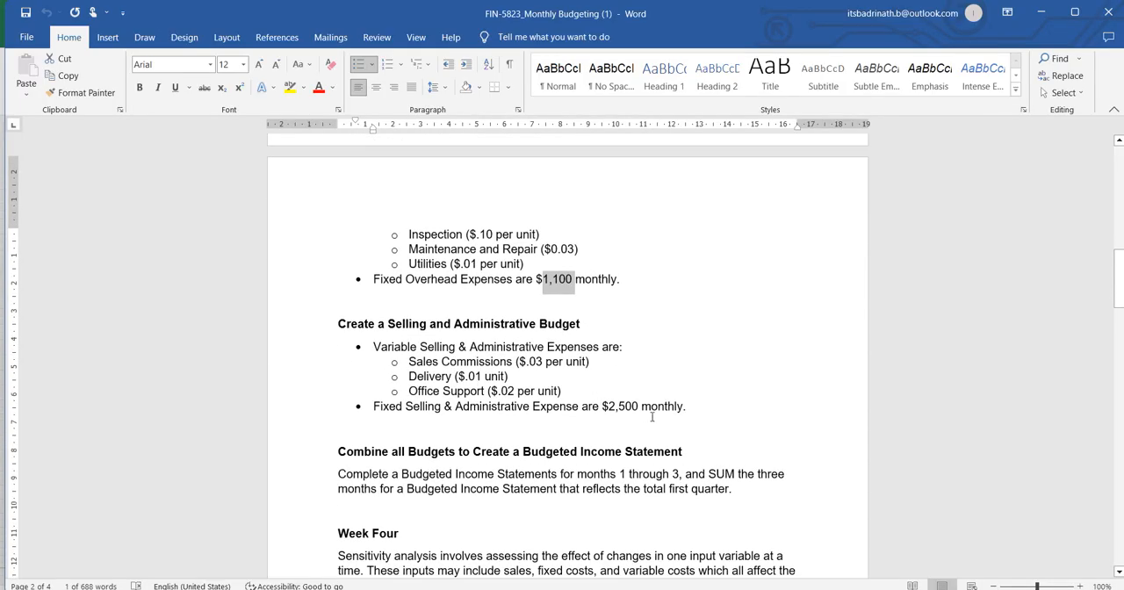
{"action": "key", "text": "alt+Tab"}
{"action": "left_click", "coordinate": [20, 574]}
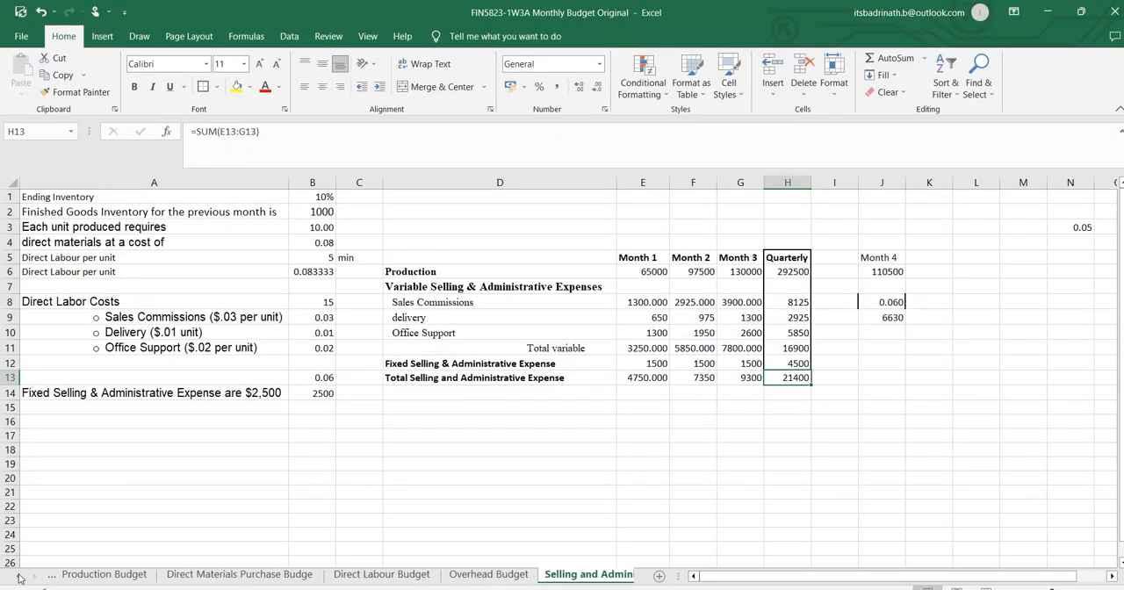
{"action": "left_click", "coordinate": [82, 574]}
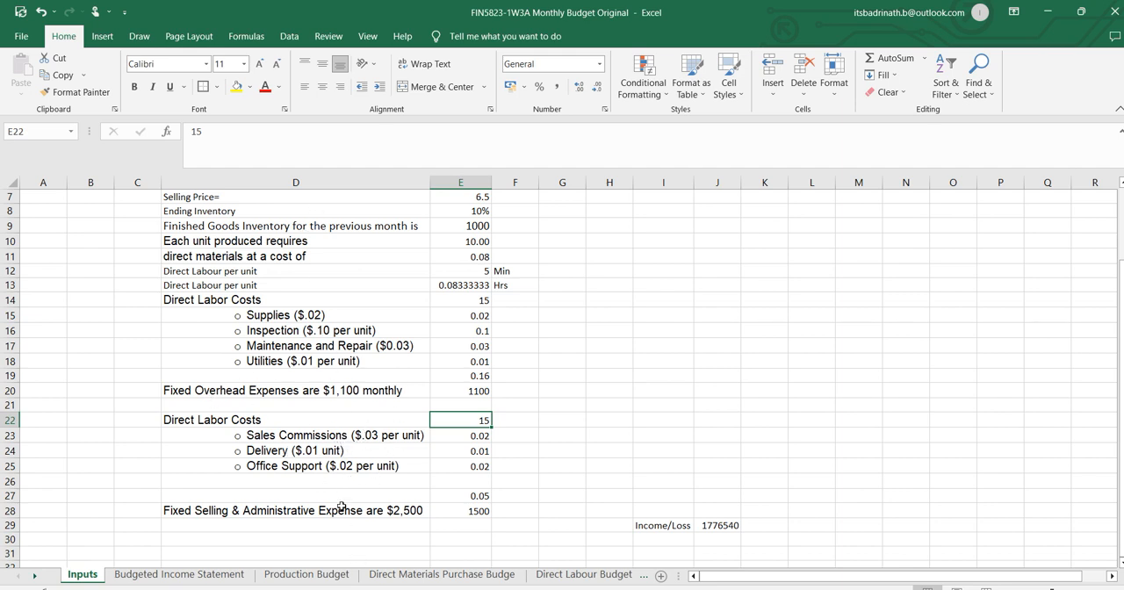
{"action": "left_click", "coordinate": [587, 575]}
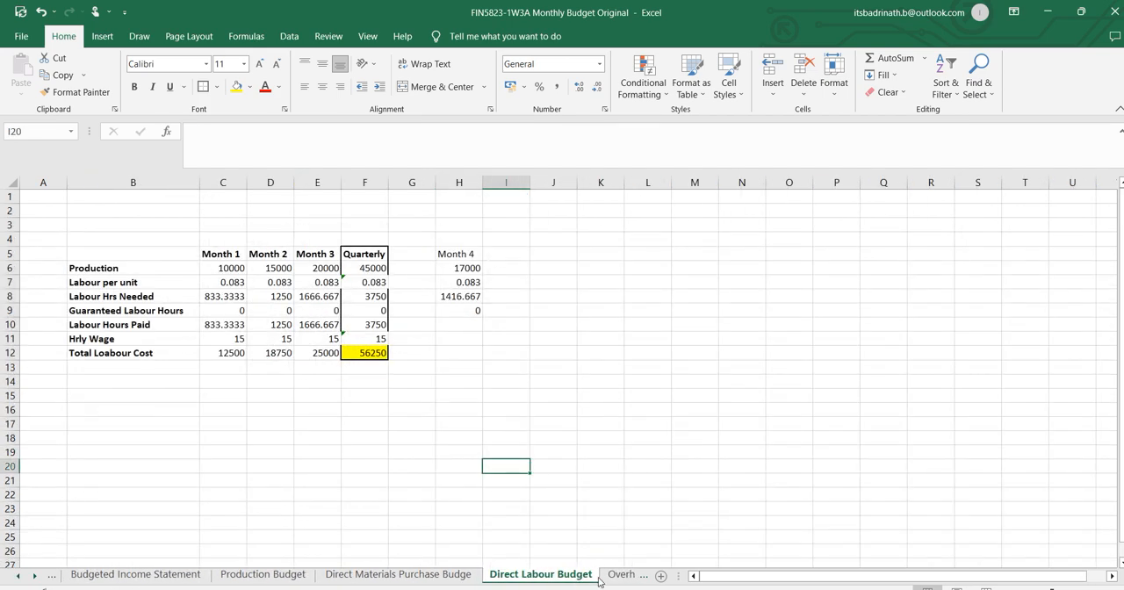
{"action": "left_click", "coordinate": [614, 575]}
{"action": "left_click", "coordinate": [602, 575]}
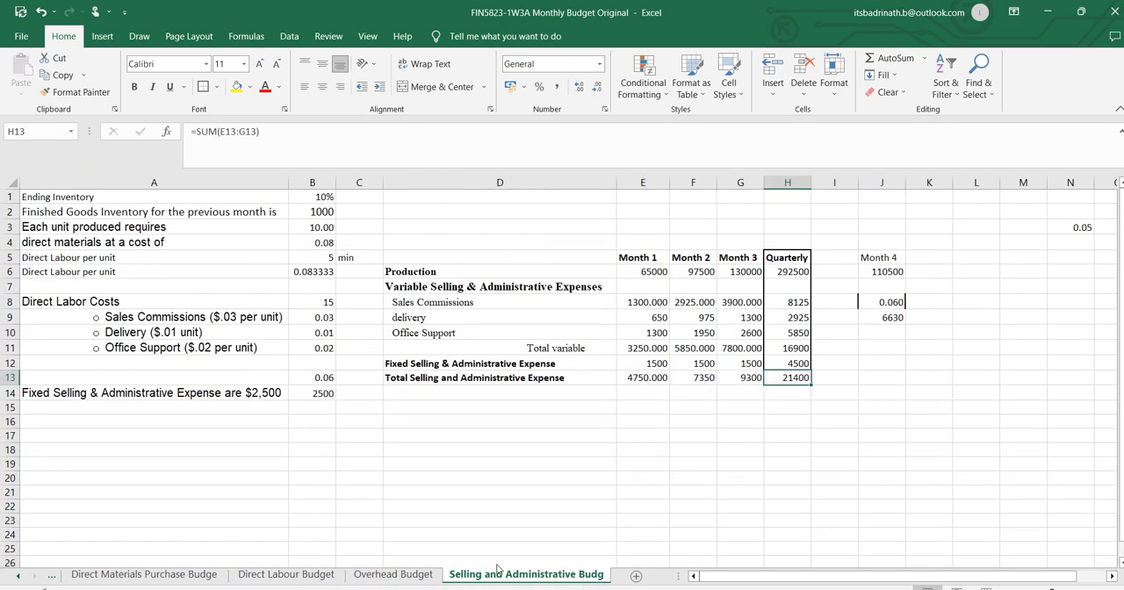
Clear the Month 1 to Month 3 variable, fixed and total selling and administrative figures in E8:G13.
{"action": "left_click_drag", "start_coordinate": [647, 303], "coordinate": [728, 344]}
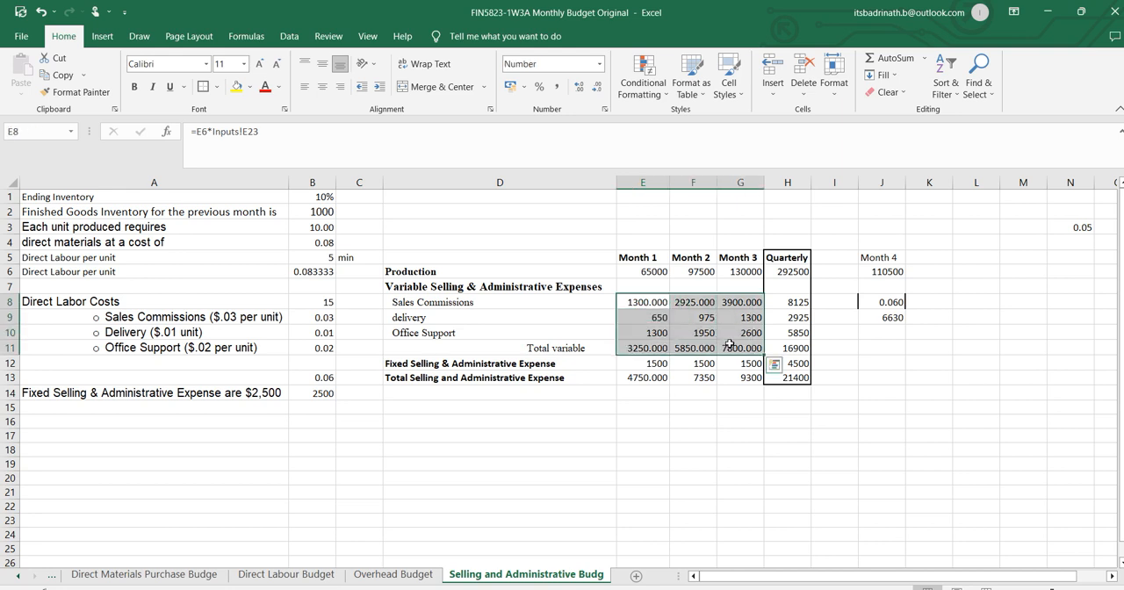
{"action": "key", "text": "Delete"}
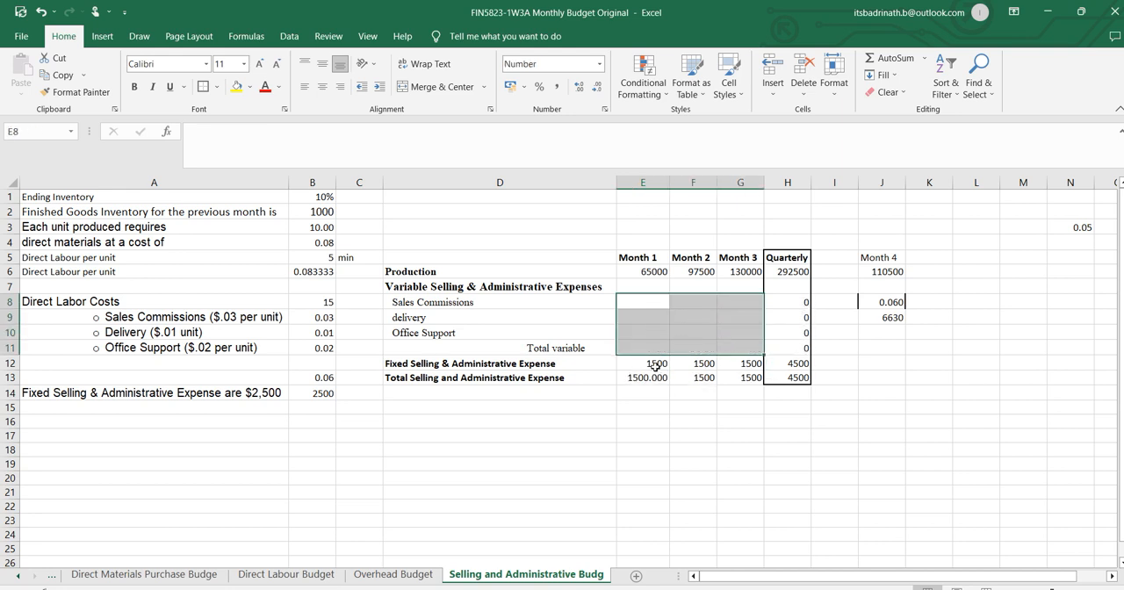
{"action": "left_click_drag", "start_coordinate": [657, 367], "coordinate": [727, 375]}
{"action": "key", "text": "Delete"}
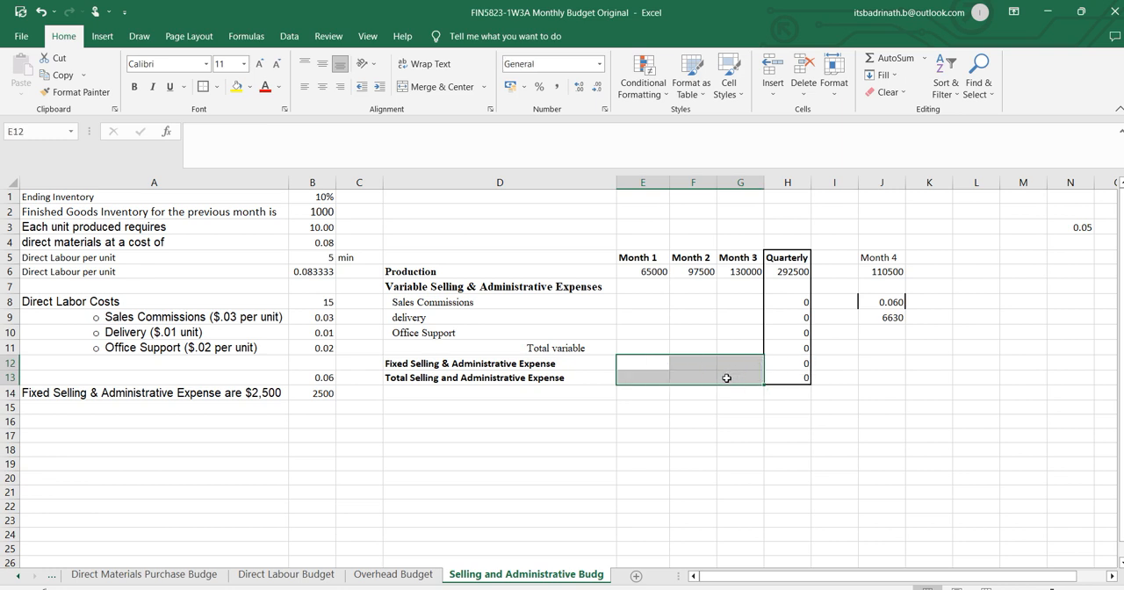
Link Month 1 Production in E6 to the overhead sheet with ='Overhead Budget'!B6 and fill it across to Month 3.
{"action": "left_click", "coordinate": [660, 273]}
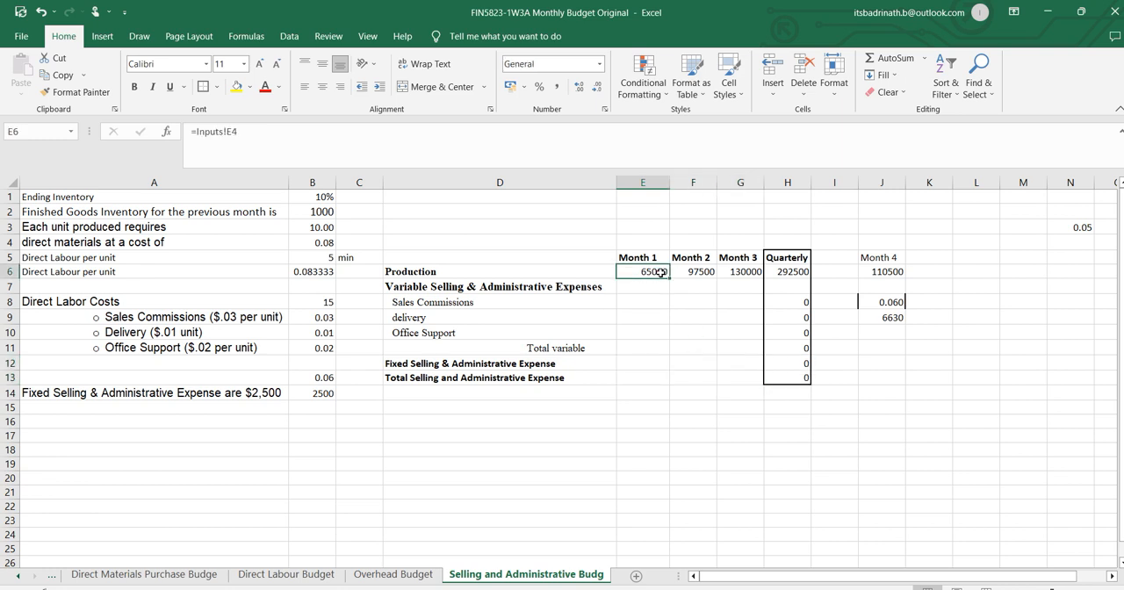
{"action": "type", "text": "="}
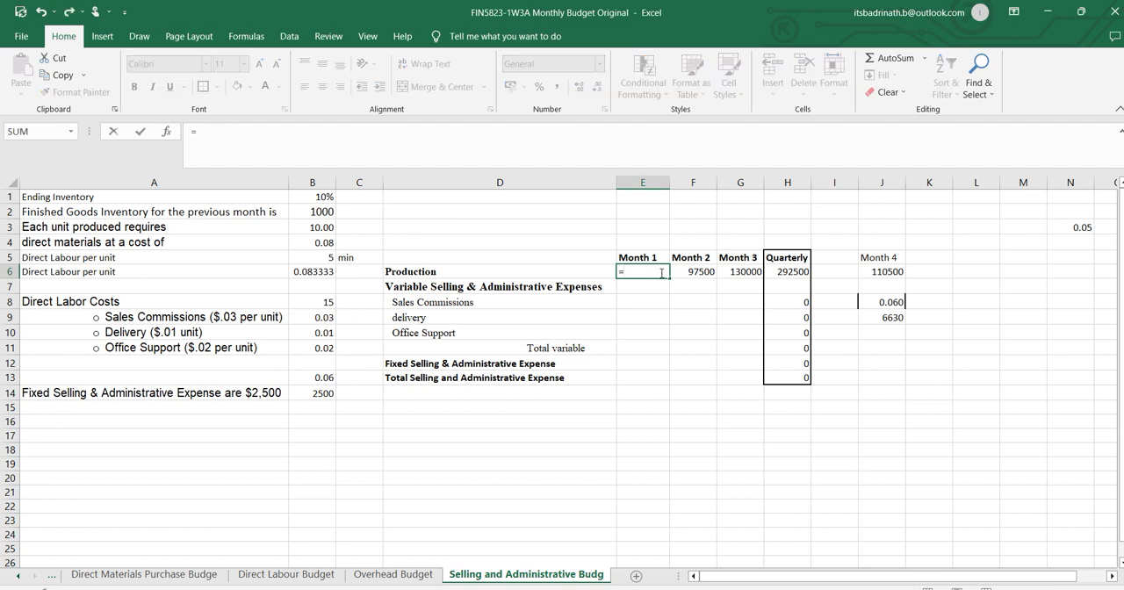
{"action": "left_click", "coordinate": [392, 575]}
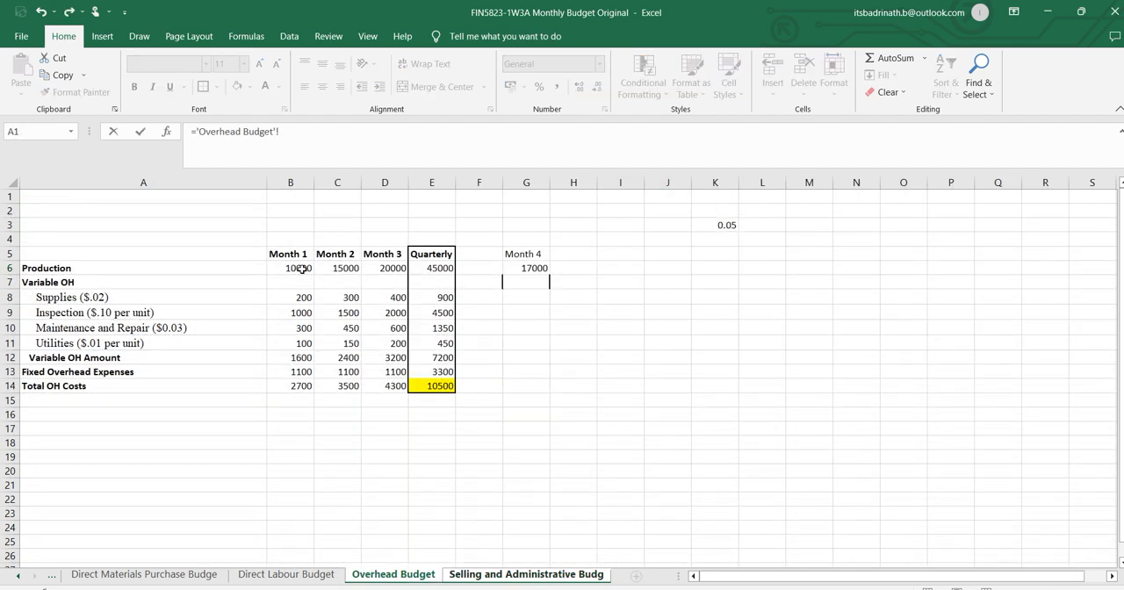
{"action": "left_click", "coordinate": [300, 269]}
{"action": "key", "text": "Return"}
{"action": "left_click", "coordinate": [660, 272]}
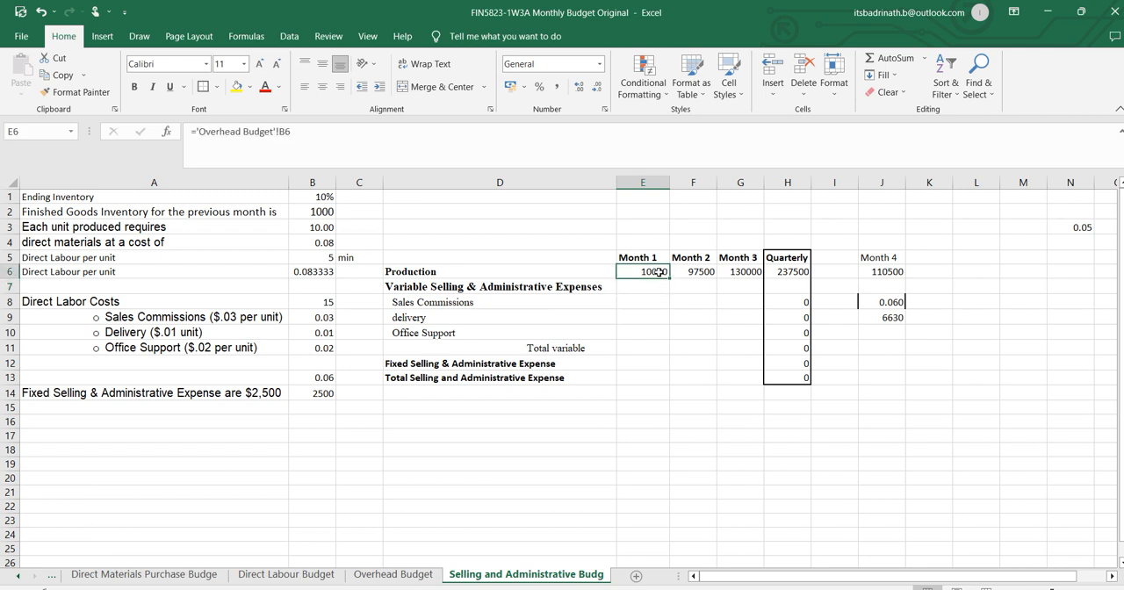
{"action": "left_click_drag", "start_coordinate": [691, 279], "coordinate": [746, 279]}
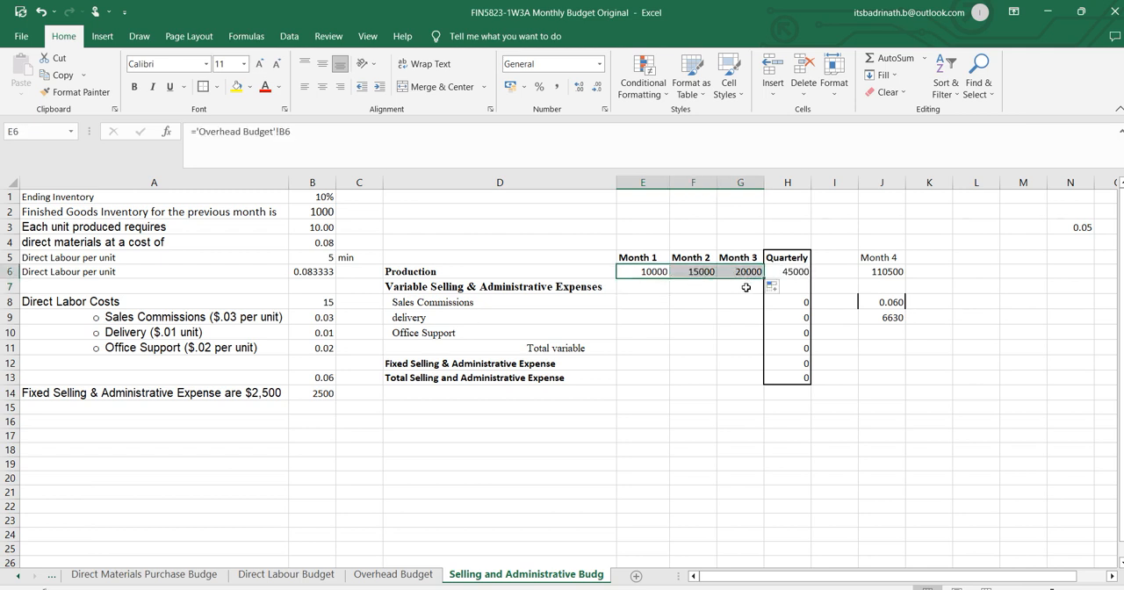
Link Month 4 Production in J6 to the overhead sheet with ='Overhead Budget'!G6.
{"action": "left_click", "coordinate": [870, 269]}
{"action": "type", "text": "="}
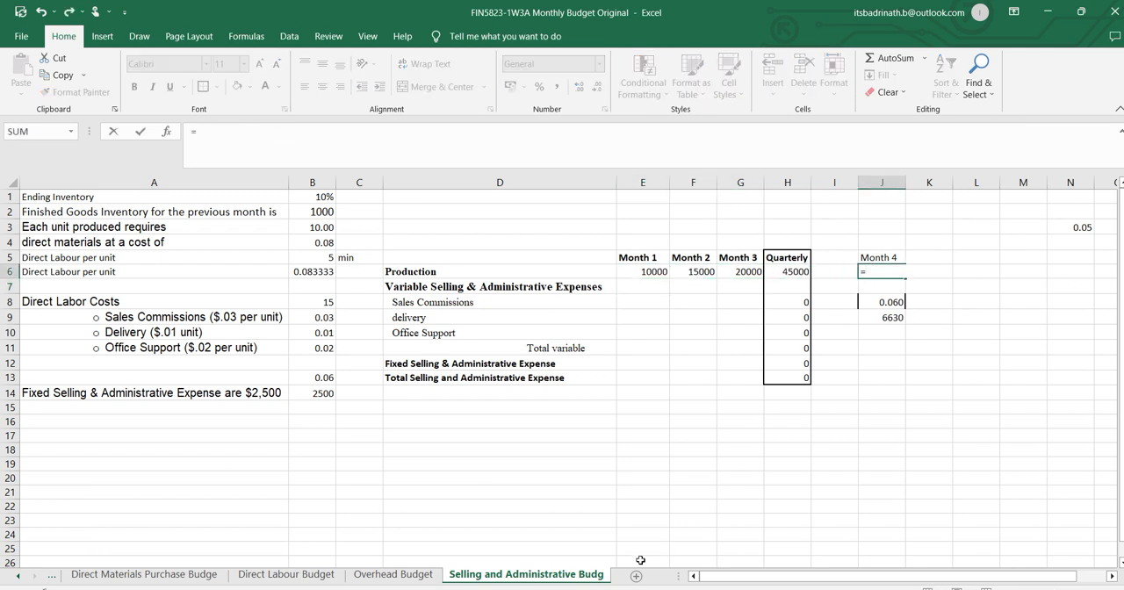
{"action": "left_click", "coordinate": [387, 574]}
{"action": "left_click", "coordinate": [532, 266]}
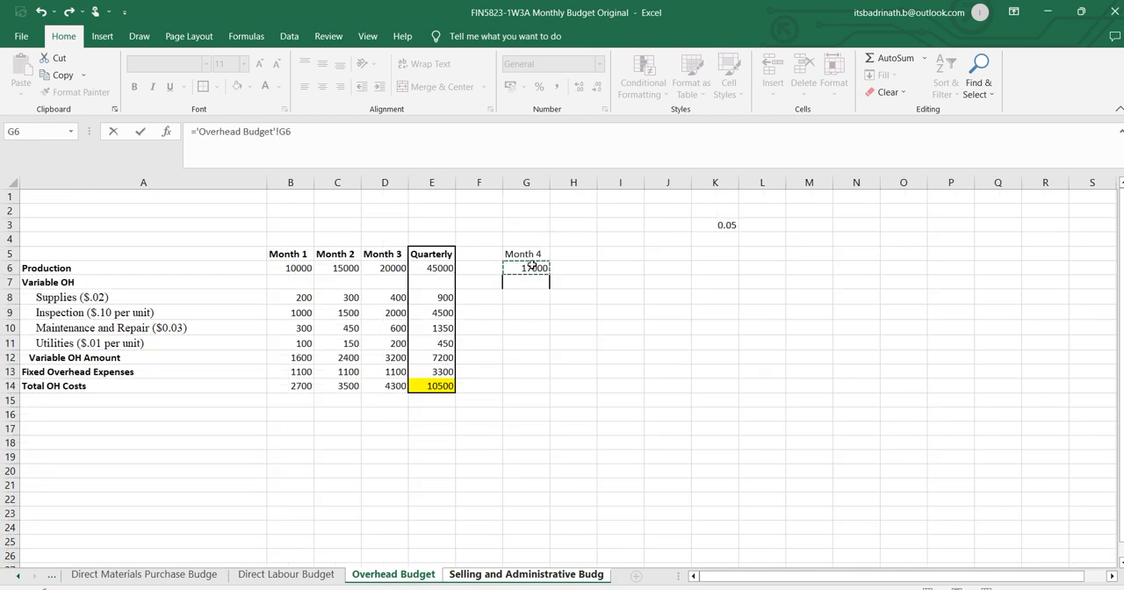
{"action": "key", "text": "Return"}
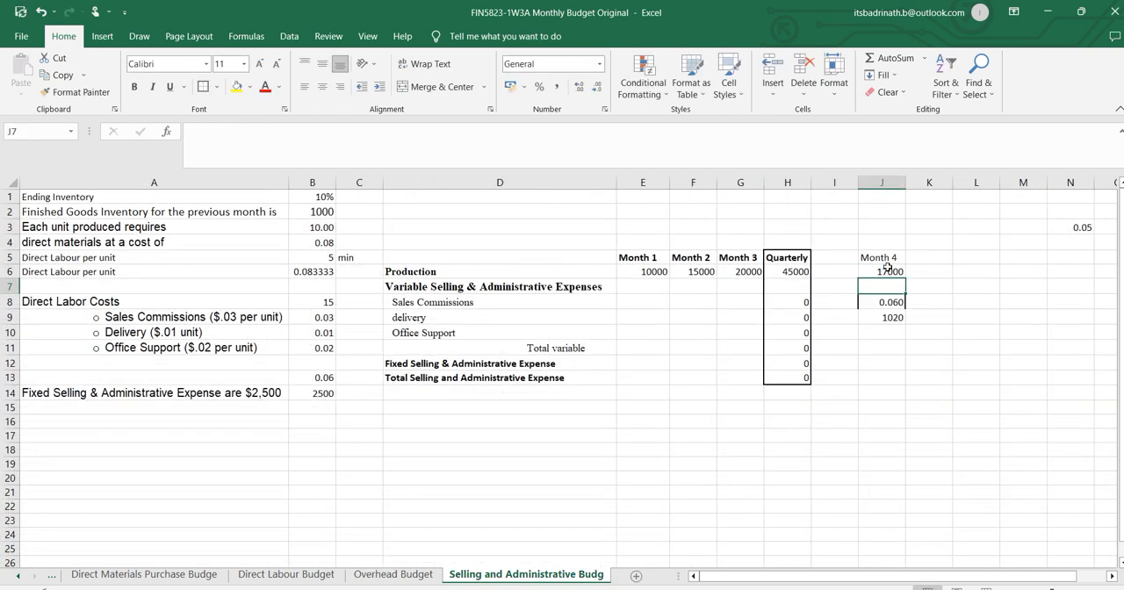
{"action": "left_click_drag", "start_coordinate": [889, 270], "coordinate": [638, 274]}
Clear the leftover Month 4 values in J8:J9 and the stray 0.05 in N3.
{"action": "left_click", "coordinate": [880, 299]}
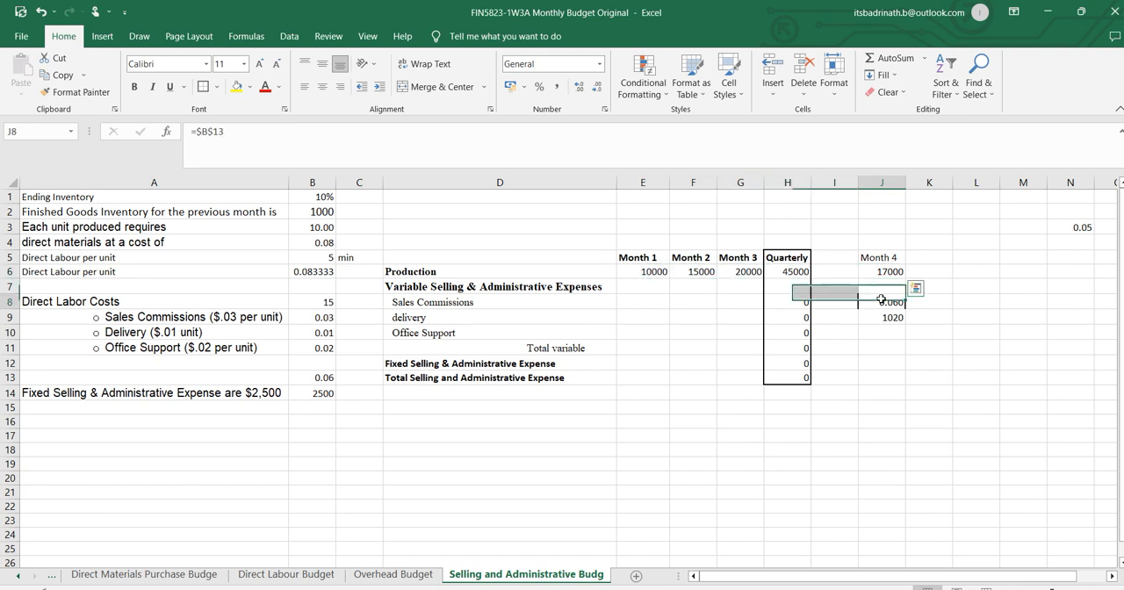
{"action": "left_click_drag", "start_coordinate": [880, 299], "coordinate": [888, 323]}
{"action": "key", "text": "Delete"}
{"action": "left_click", "coordinate": [919, 345]}
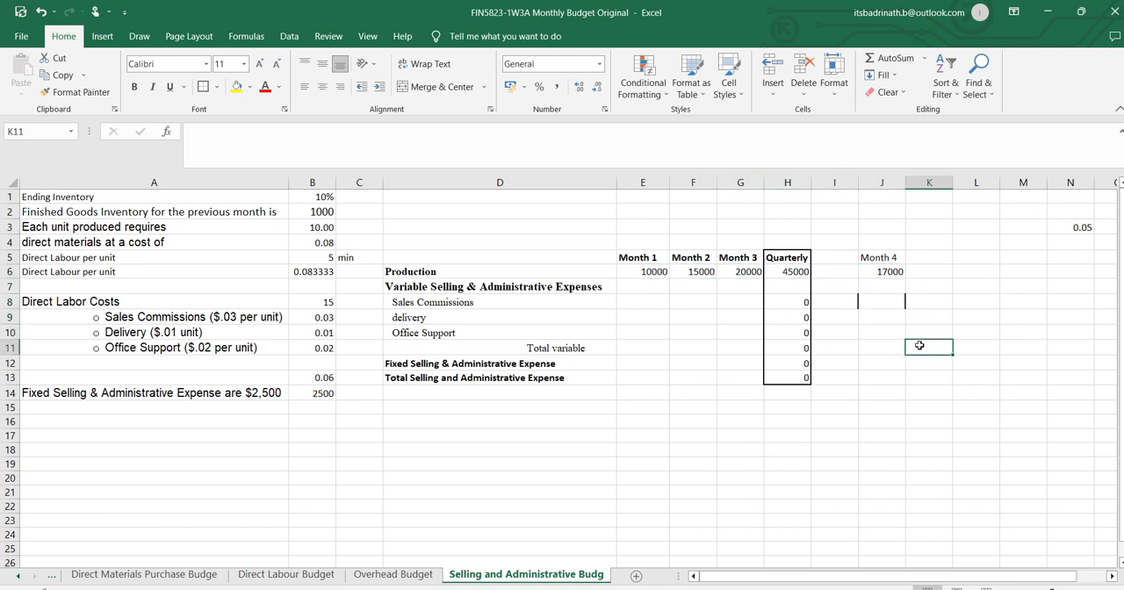
{"action": "left_click", "coordinate": [1027, 230]}
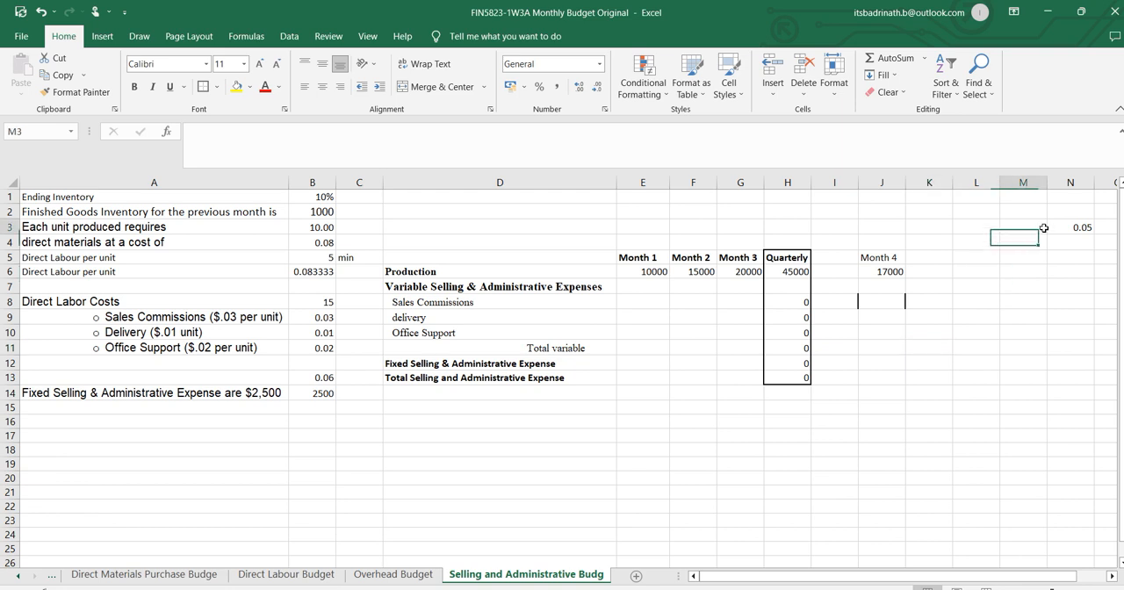
{"action": "left_click", "coordinate": [1064, 230]}
{"action": "key", "text": "Delete"}
{"action": "left_click", "coordinate": [1050, 341]}
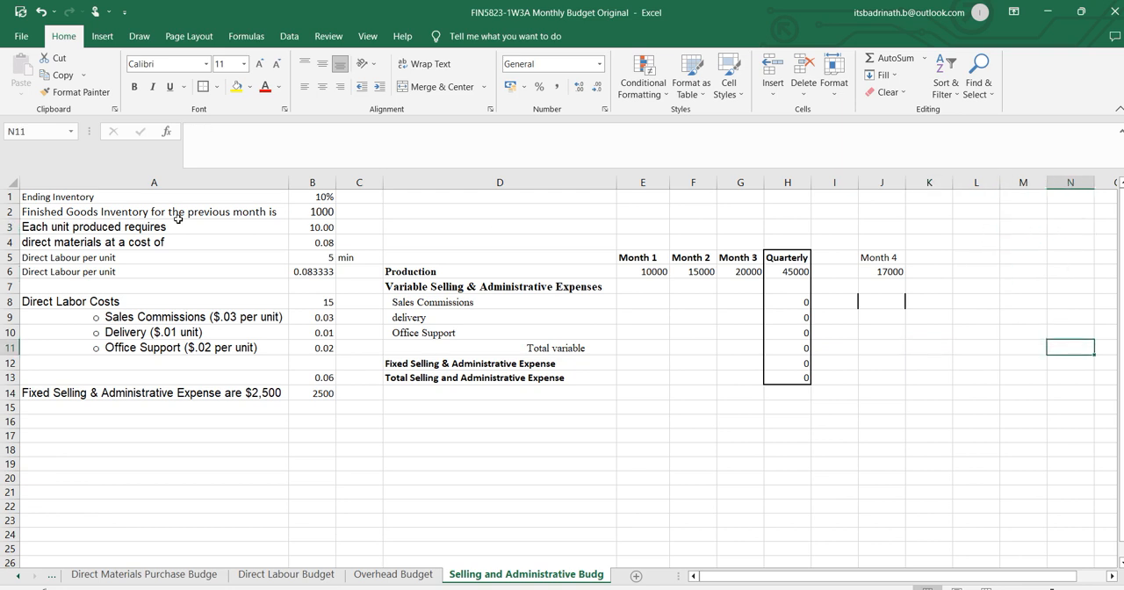
Delete columns A to C, which hold the old assumptions, from the Selling and Administrative Budget sheet.
{"action": "left_click_drag", "start_coordinate": [60, 182], "coordinate": [319, 182]}
{"action": "right_click", "coordinate": [318, 182]}
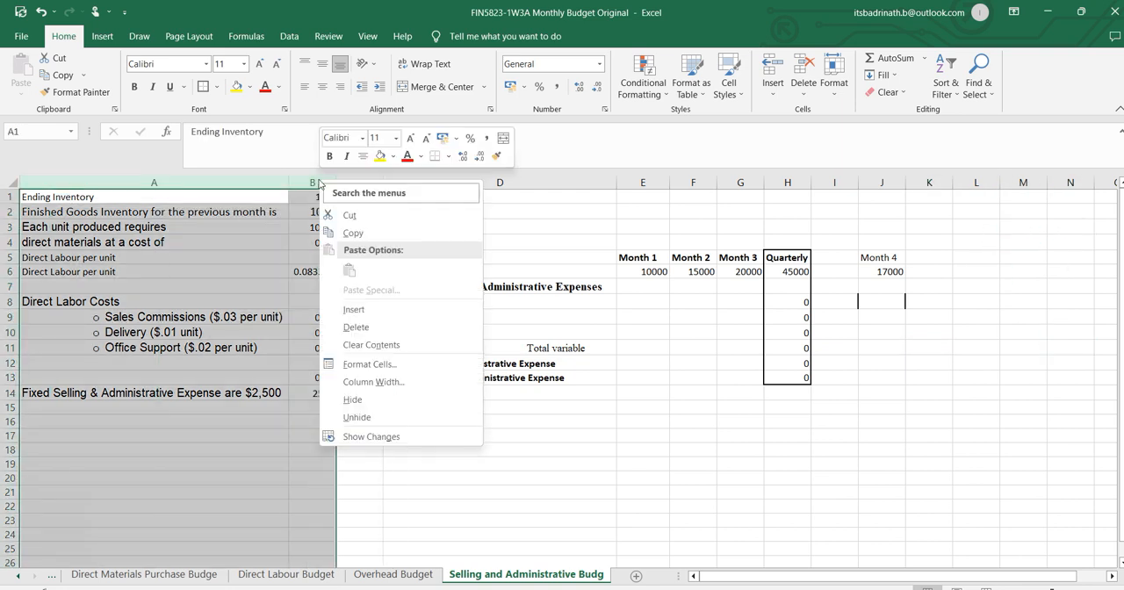
{"action": "key", "text": "Escape"}
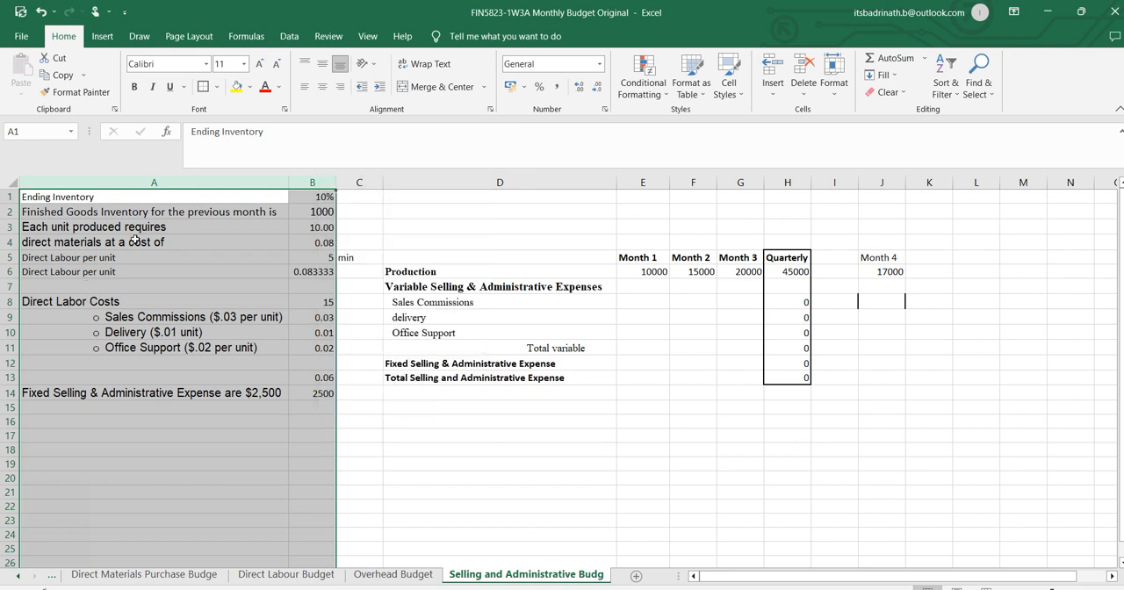
{"action": "left_click", "coordinate": [138, 181]}
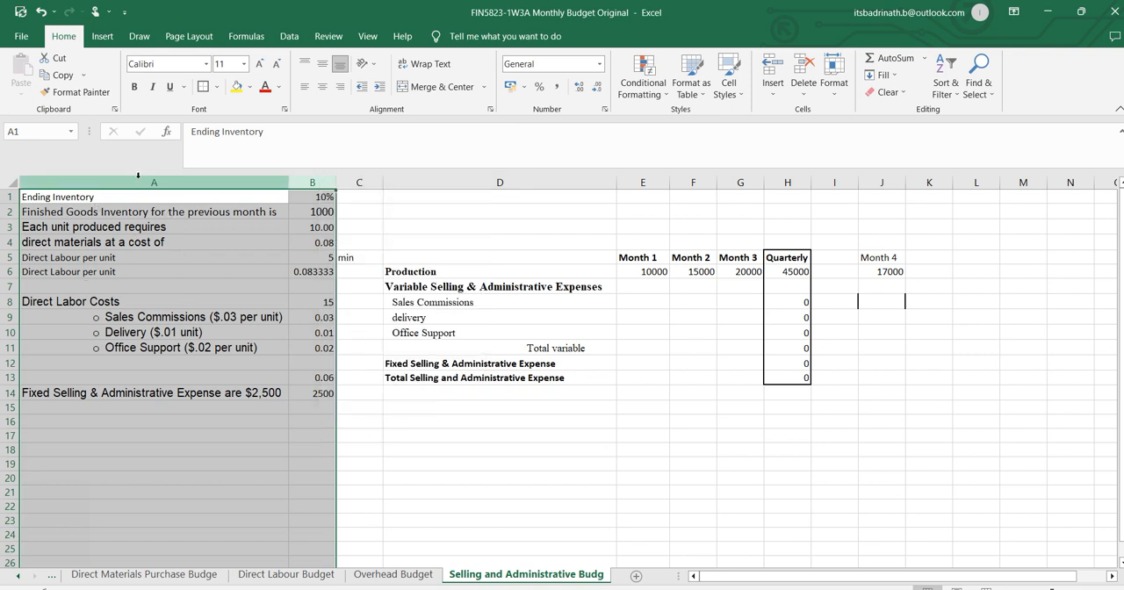
{"action": "left_click_drag", "start_coordinate": [138, 181], "coordinate": [365, 187]}
{"action": "right_click", "coordinate": [365, 186]}
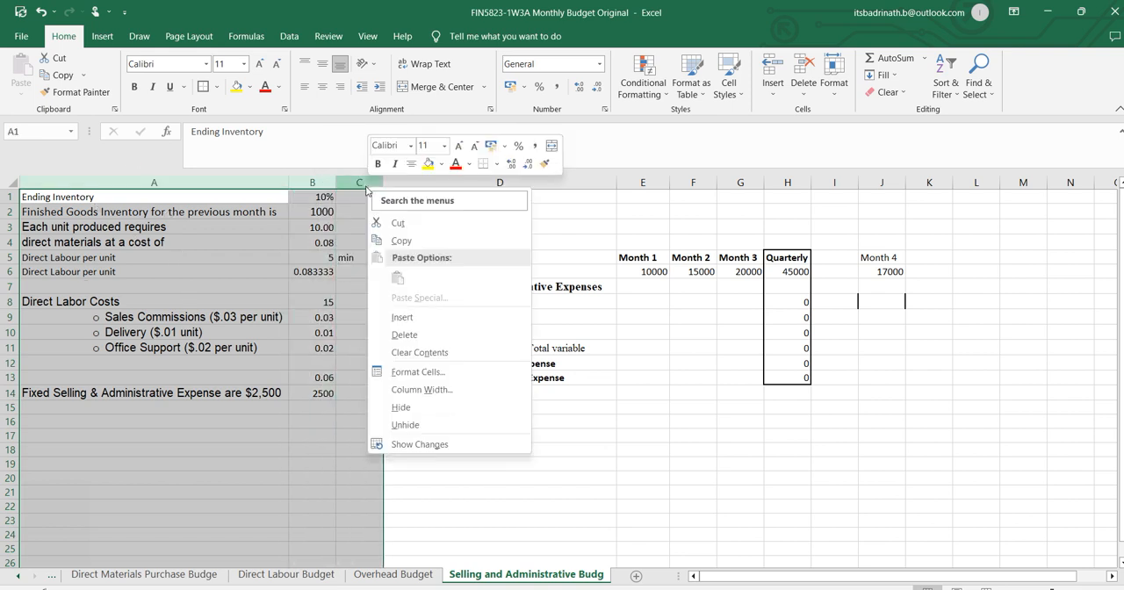
{"action": "left_click", "coordinate": [404, 334]}
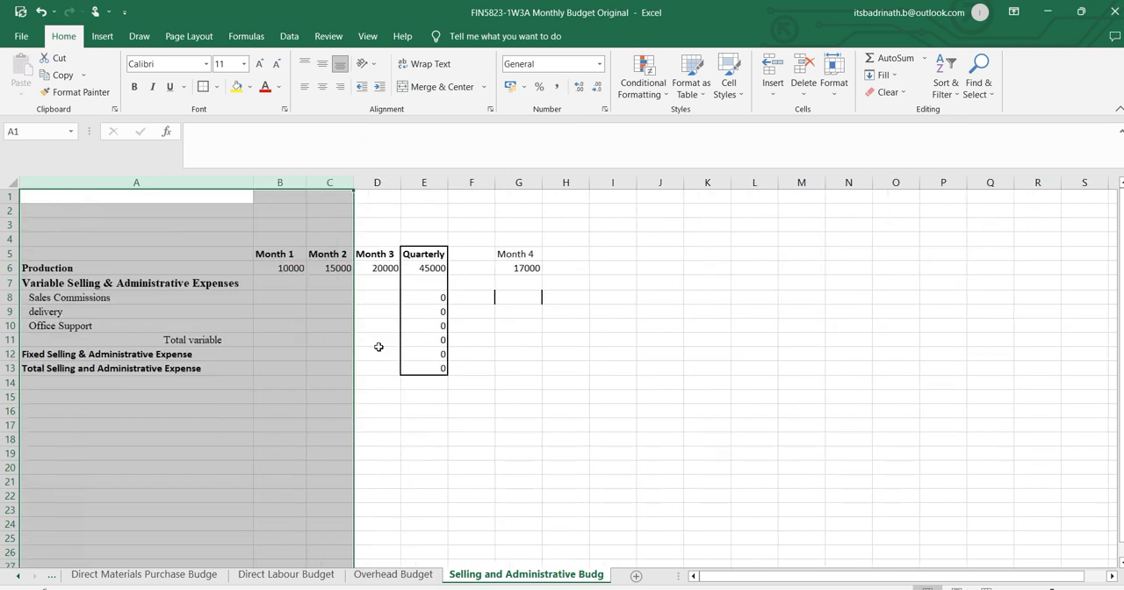
{"action": "left_click", "coordinate": [469, 409]}
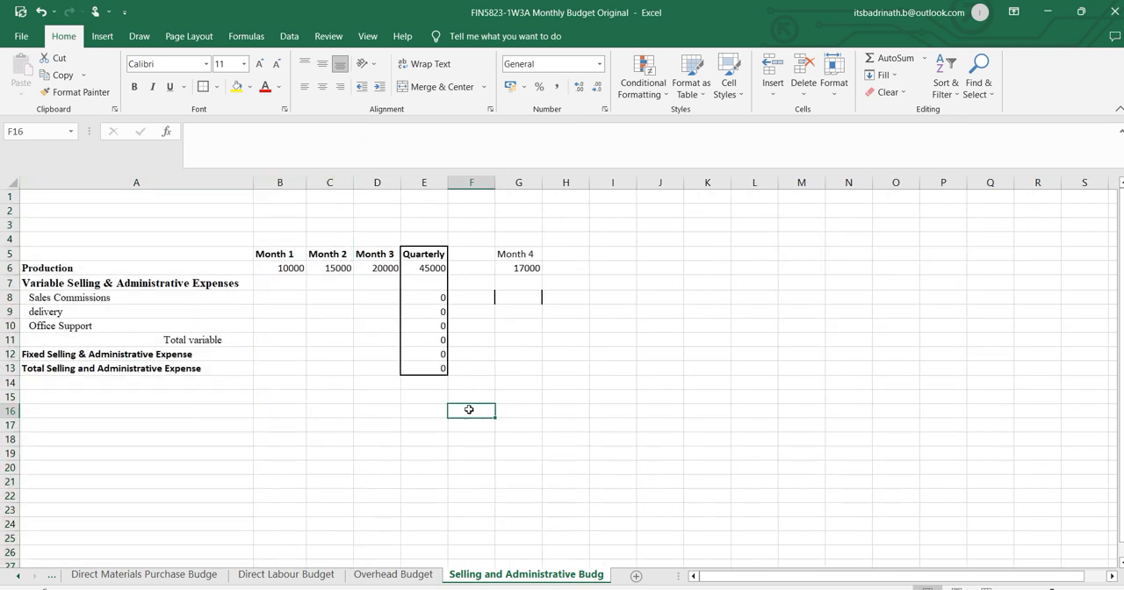
Link Month 1 Fixed Selling & Administrative Expense in B12 to the Inputs sheet with =Inputs!E28.
{"action": "left_click", "coordinate": [275, 285]}
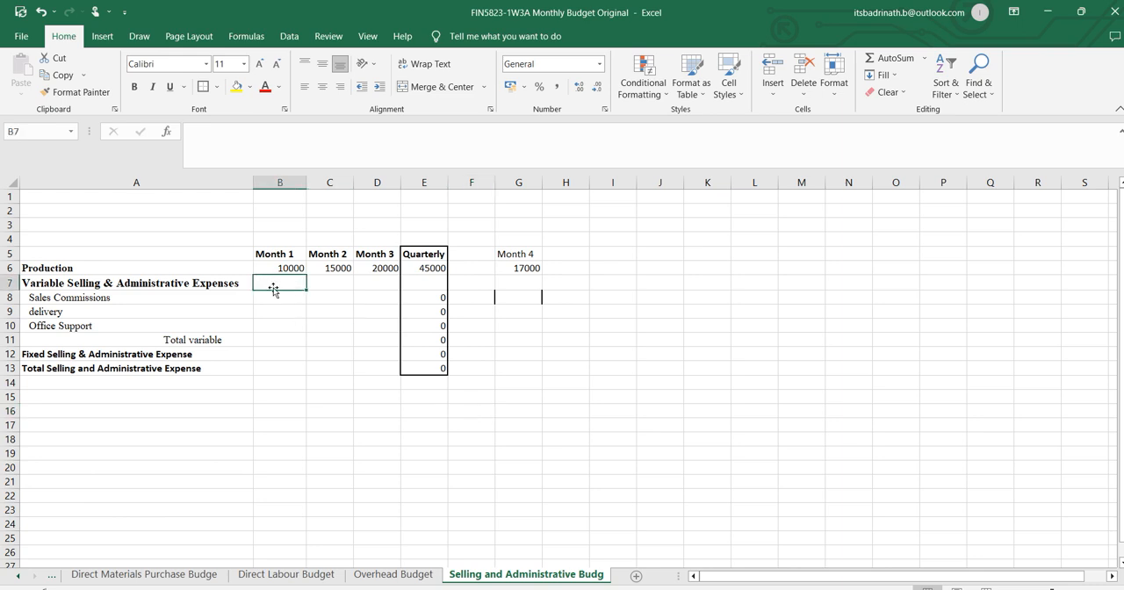
{"action": "left_click", "coordinate": [168, 285]}
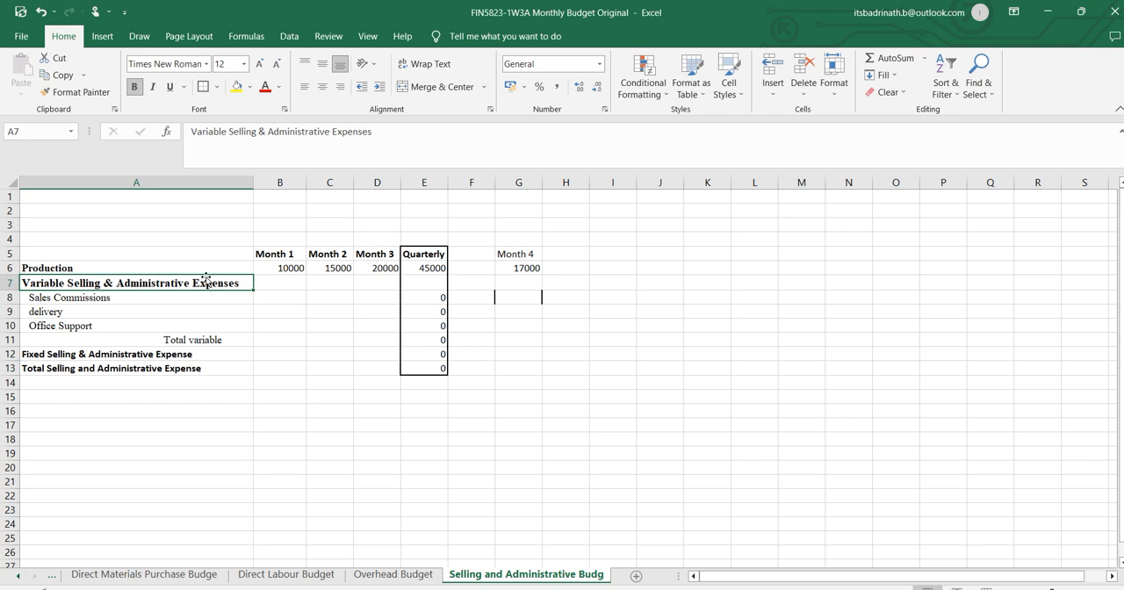
{"action": "left_click", "coordinate": [268, 353]}
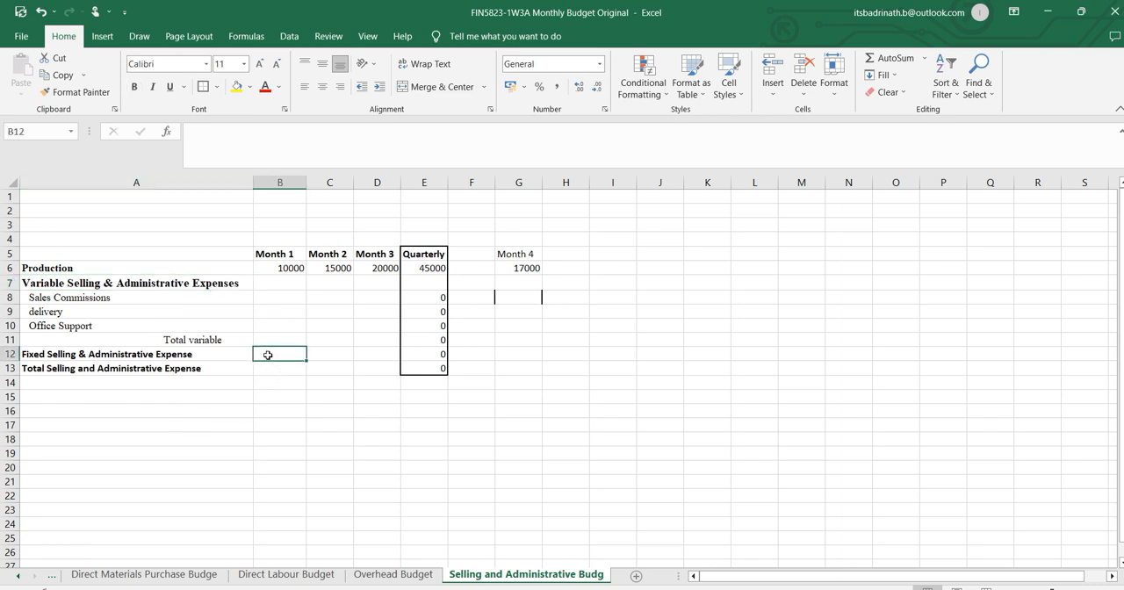
{"action": "type", "text": "="}
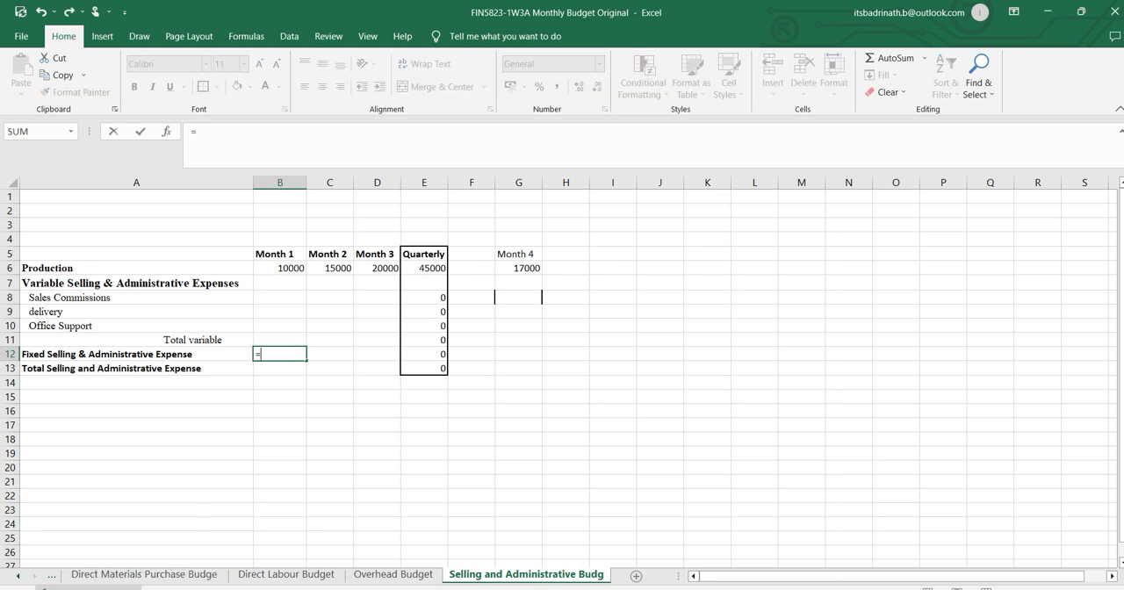
{"action": "left_click", "coordinate": [18, 577]}
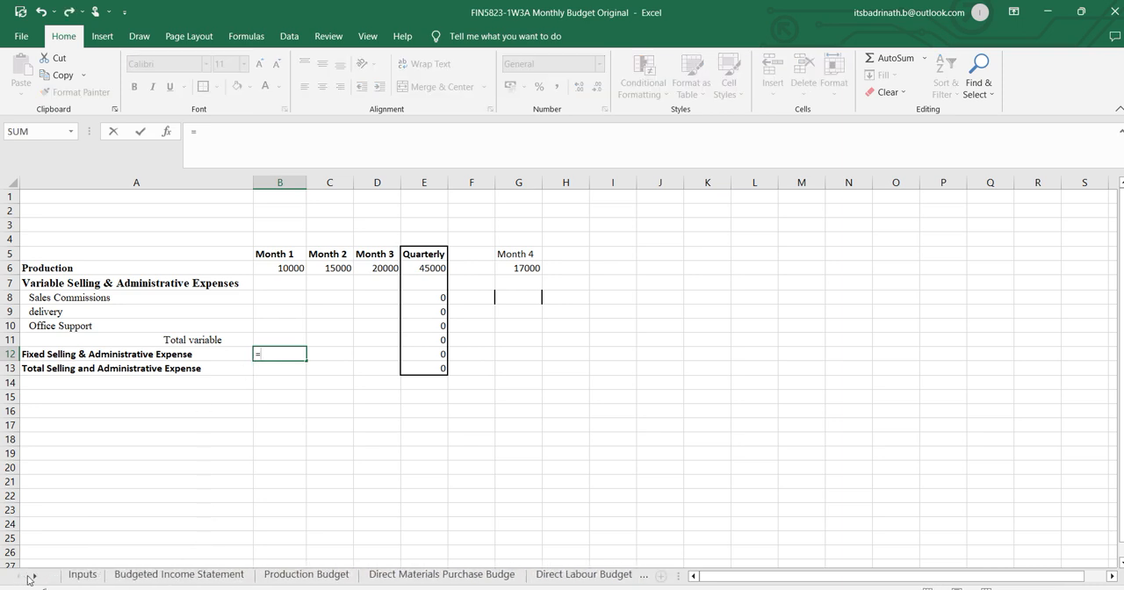
{"action": "left_click", "coordinate": [80, 575]}
{"action": "left_click", "coordinate": [475, 512]}
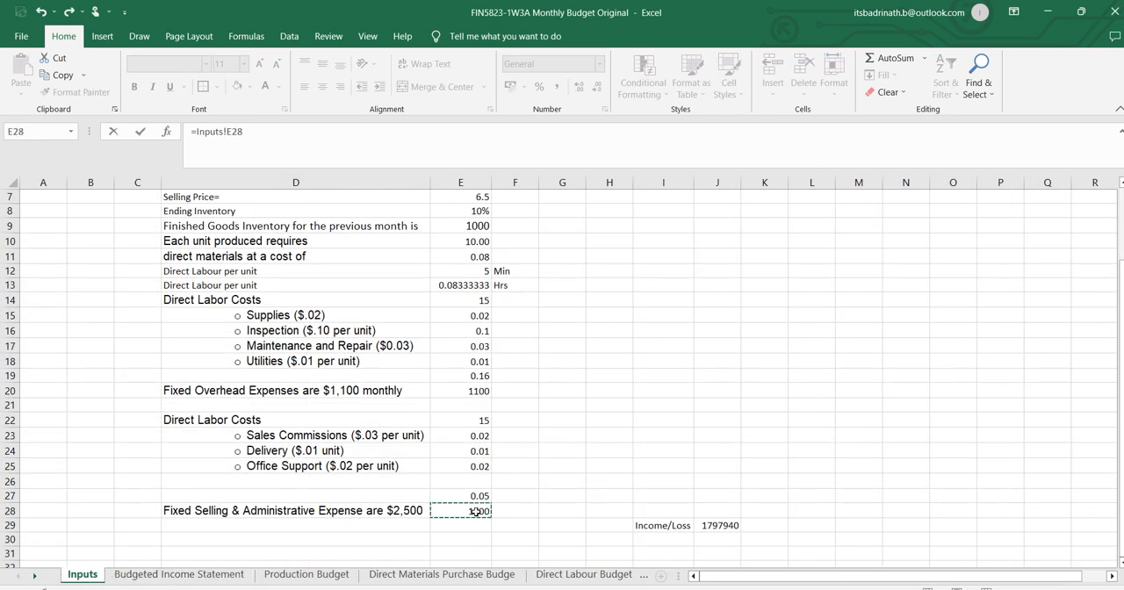
{"action": "key", "text": "Return"}
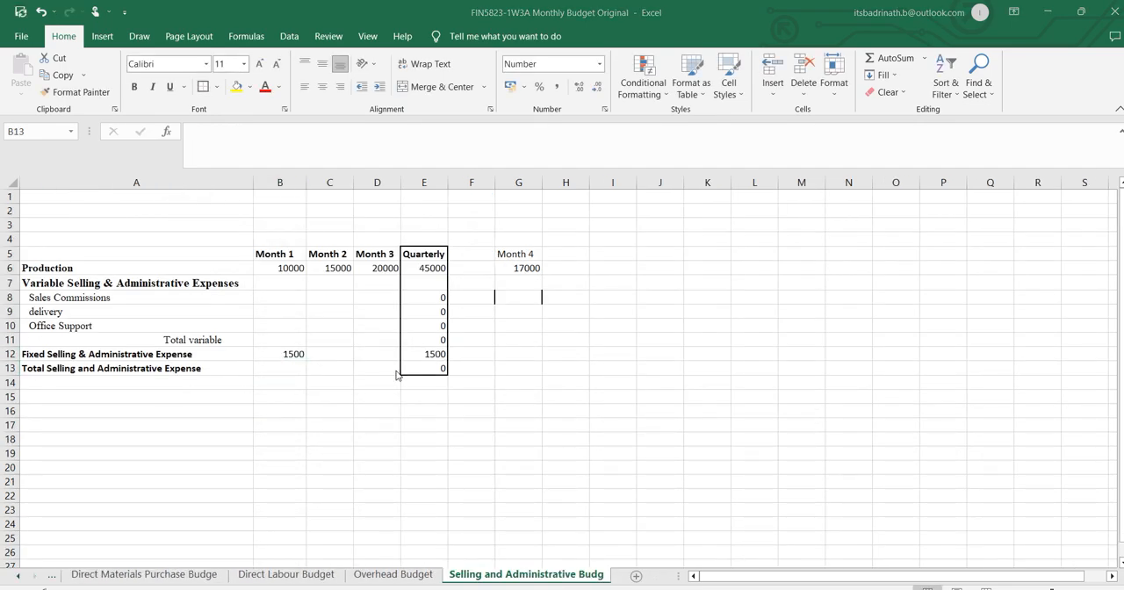
Check the fixed selling and administrative expense in the Word assignment and set E28 on the Inputs sheet to 2500.
{"action": "key", "text": "alt+Tab"}
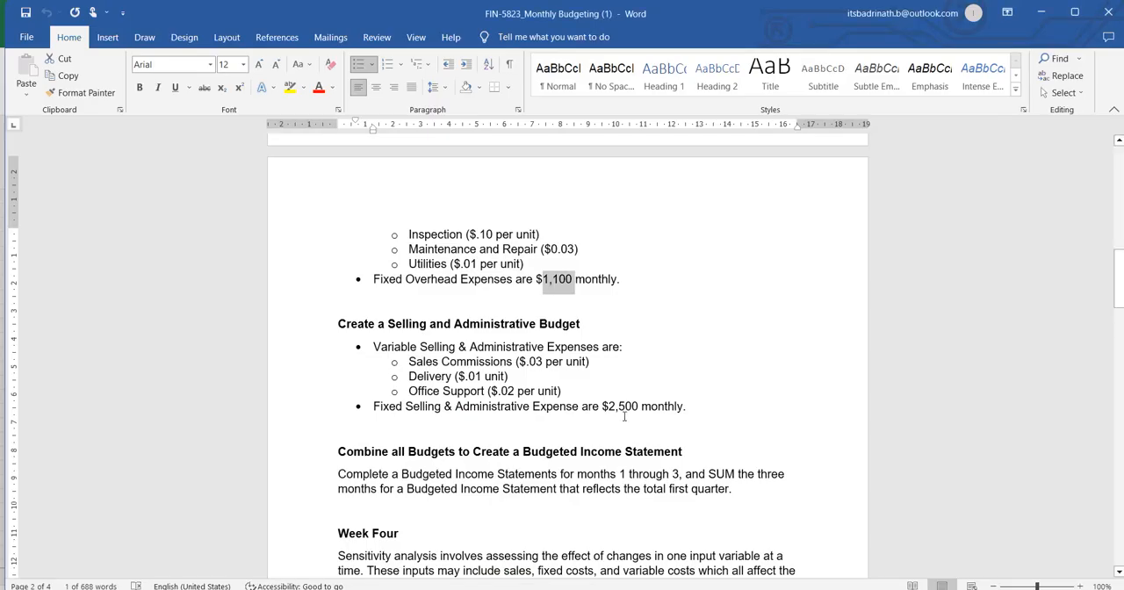
{"action": "key", "text": "alt+Tab"}
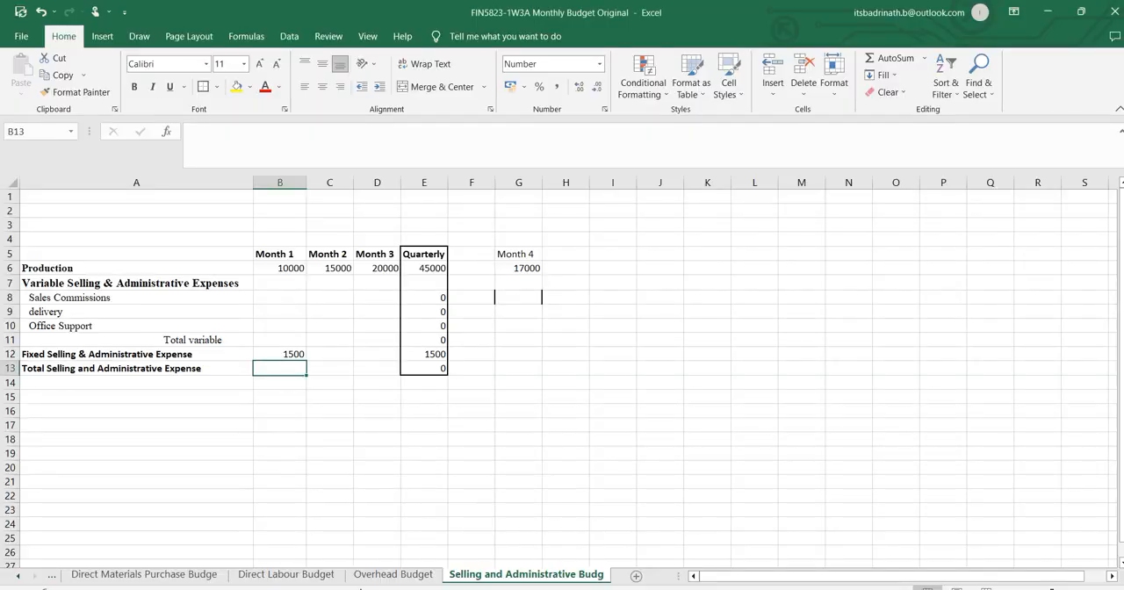
{"action": "left_click", "coordinate": [18, 576]}
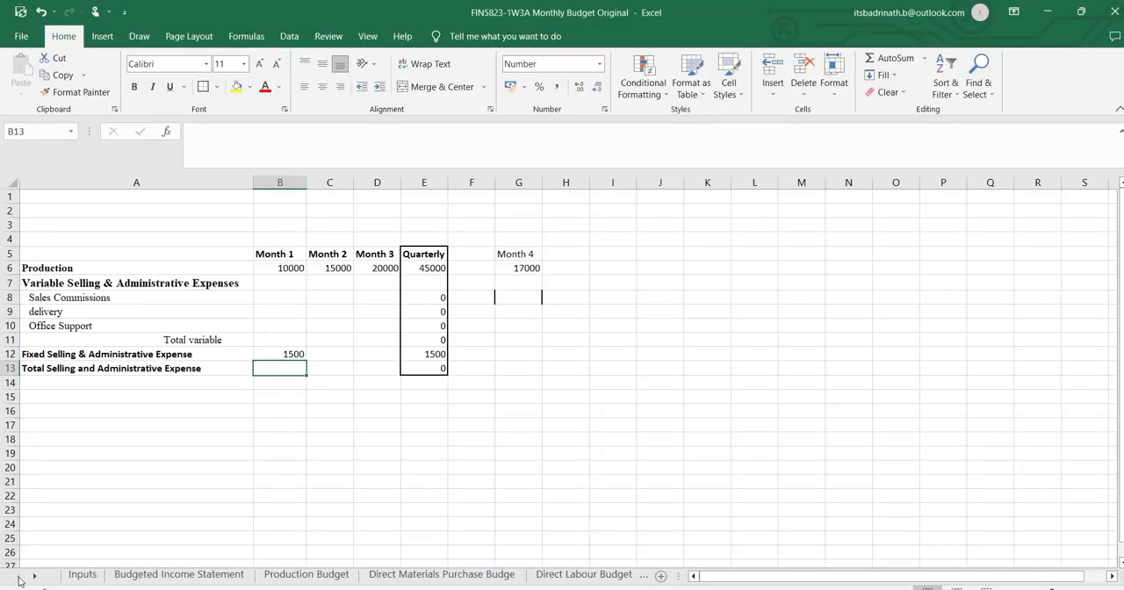
{"action": "left_click", "coordinate": [68, 576]}
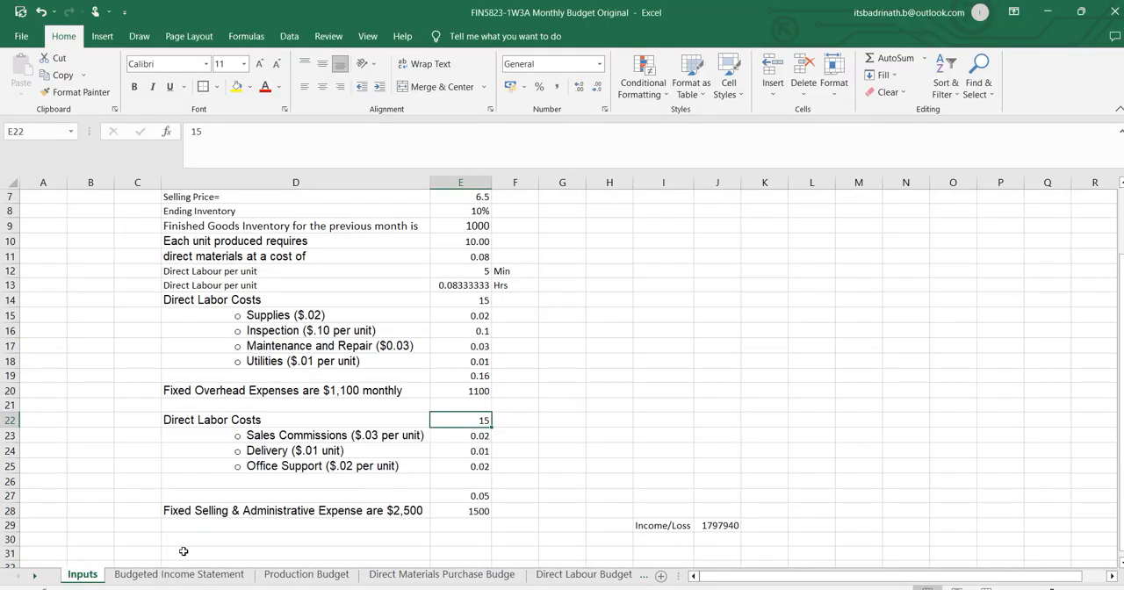
{"action": "left_click", "coordinate": [480, 512]}
{"action": "type", "text": "2"}
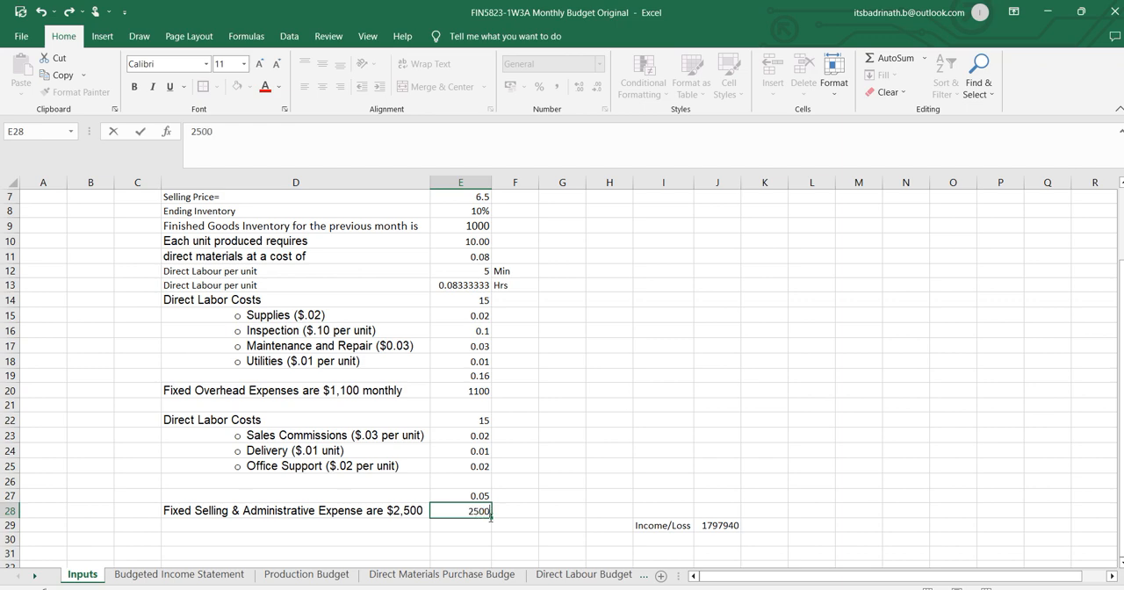
{"action": "type", "text": "500"}
{"action": "left_click", "coordinate": [531, 523]}
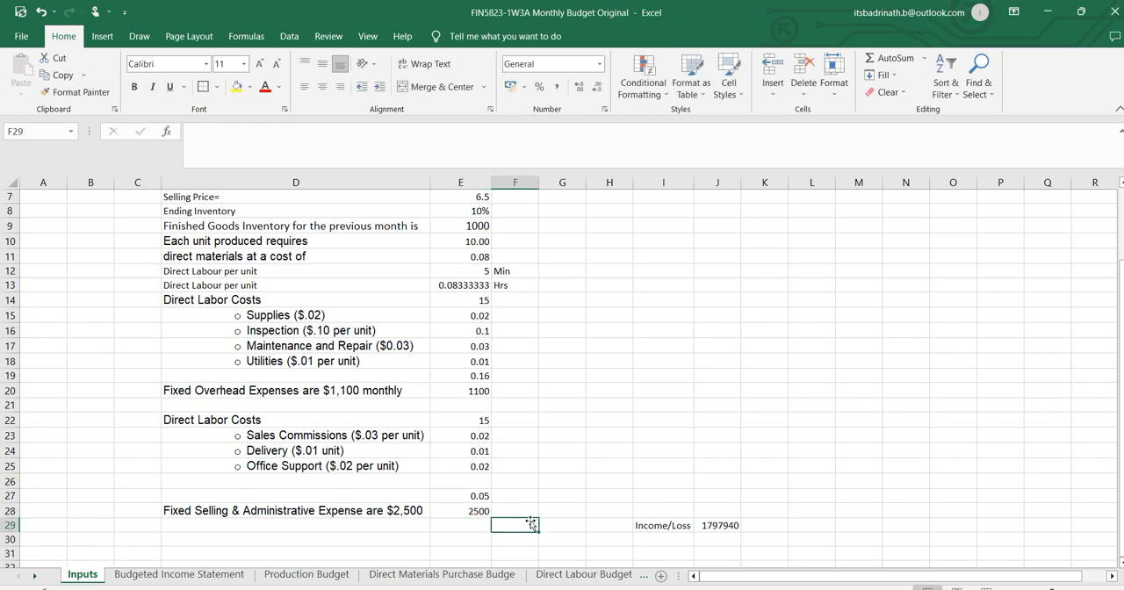
On the Selling and Administrative Budget sheet, make the B12 reference absolute as =Inputs!$E$28 and fill it across to Month 3.
{"action": "left_click", "coordinate": [645, 578]}
{"action": "left_click", "coordinate": [645, 578]}
{"action": "left_click", "coordinate": [622, 575]}
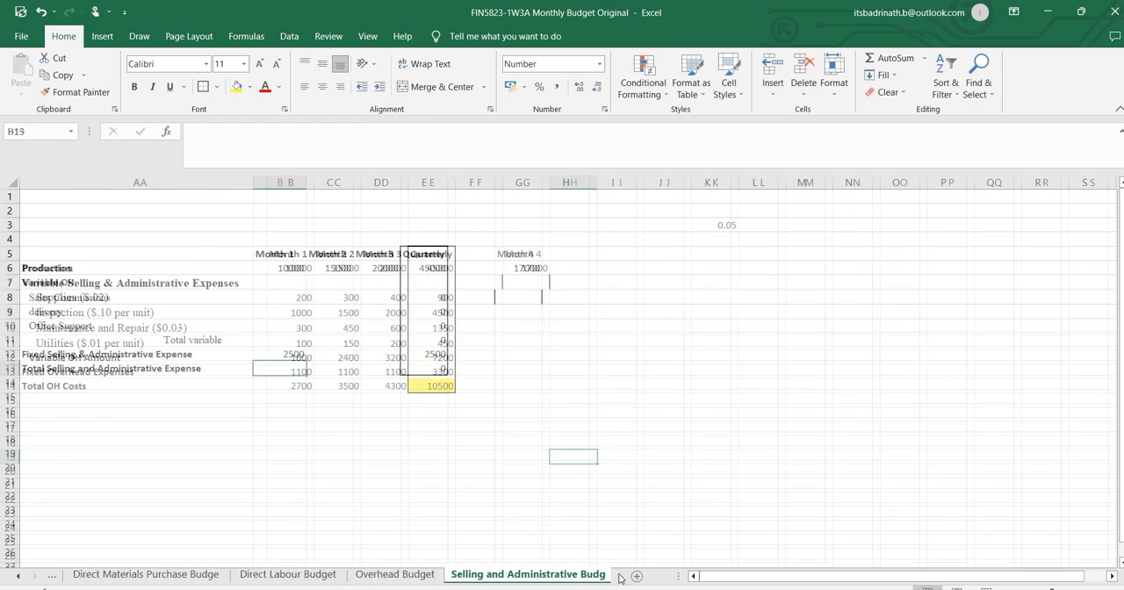
{"action": "left_click", "coordinate": [295, 354]}
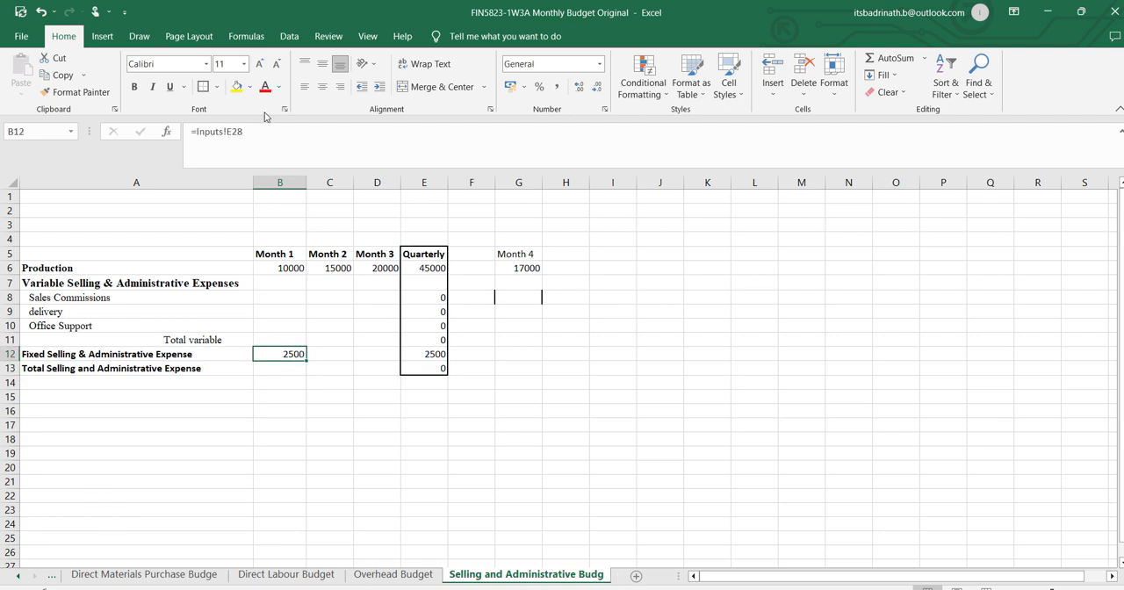
{"action": "left_click", "coordinate": [225, 131]}
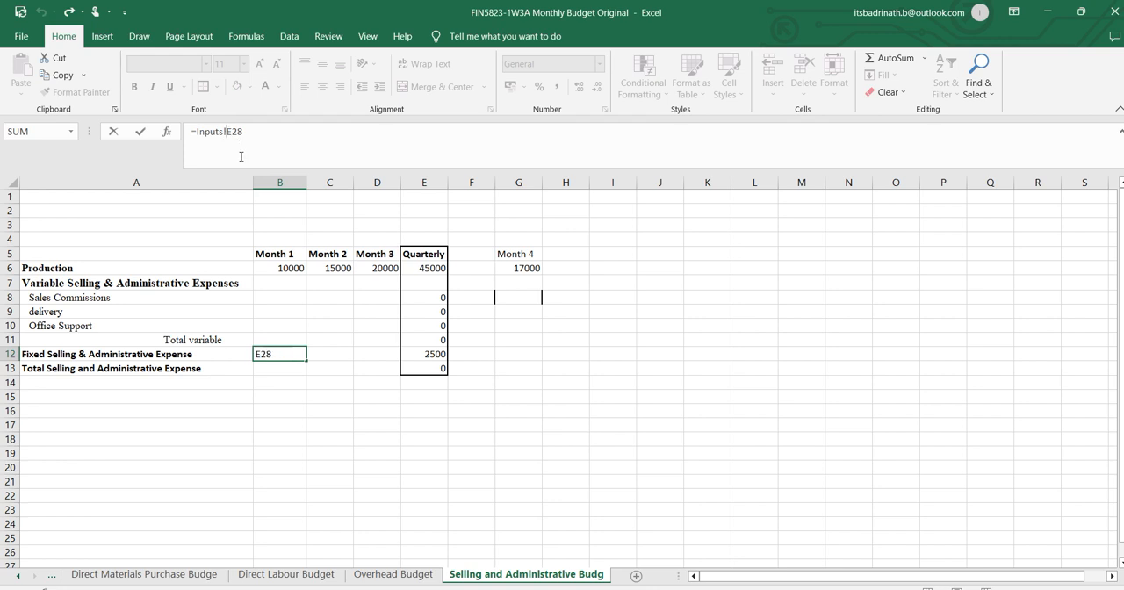
{"action": "type", "text": "$E$"}
{"action": "key", "text": "Return"}
{"action": "left_click", "coordinate": [301, 355]}
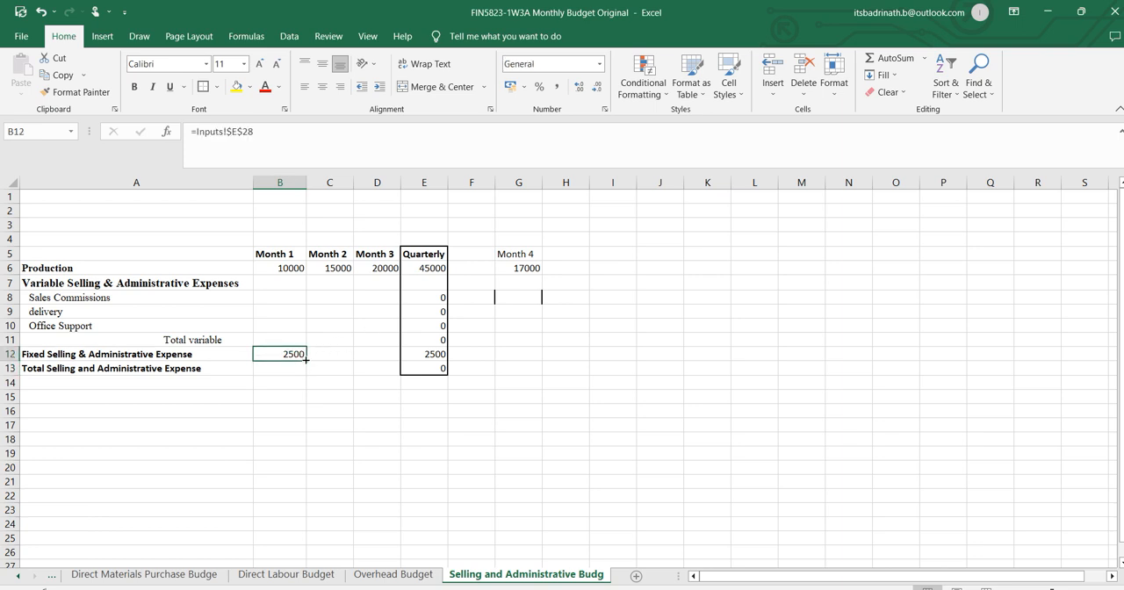
{"action": "left_click_drag", "start_coordinate": [307, 361], "coordinate": [382, 360]}
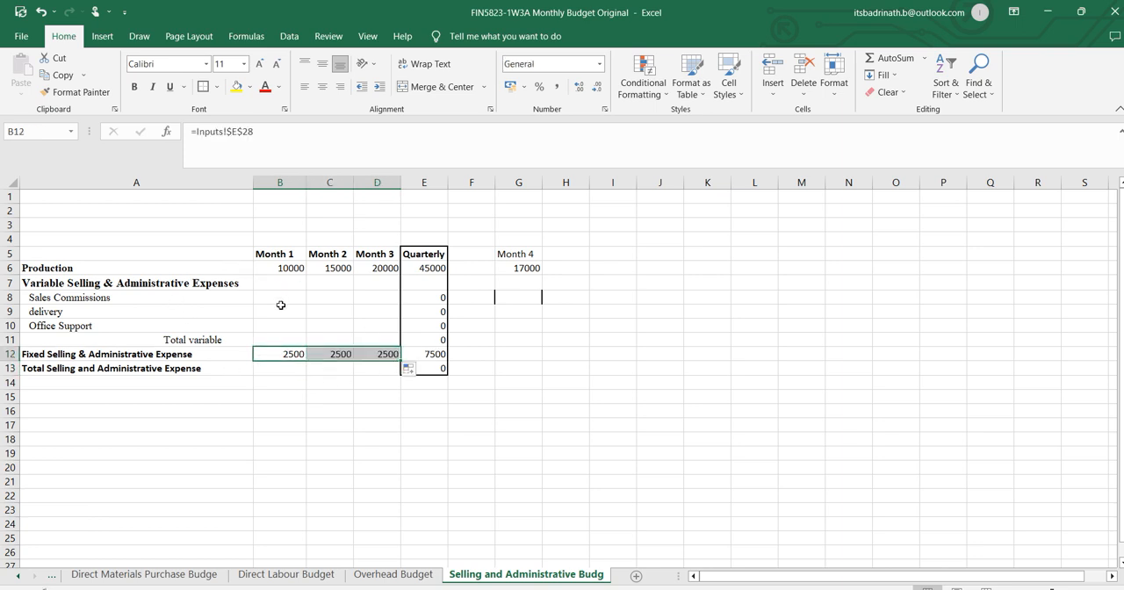
{"action": "left_click", "coordinate": [81, 300]}
{"action": "left_click", "coordinate": [54, 313]}
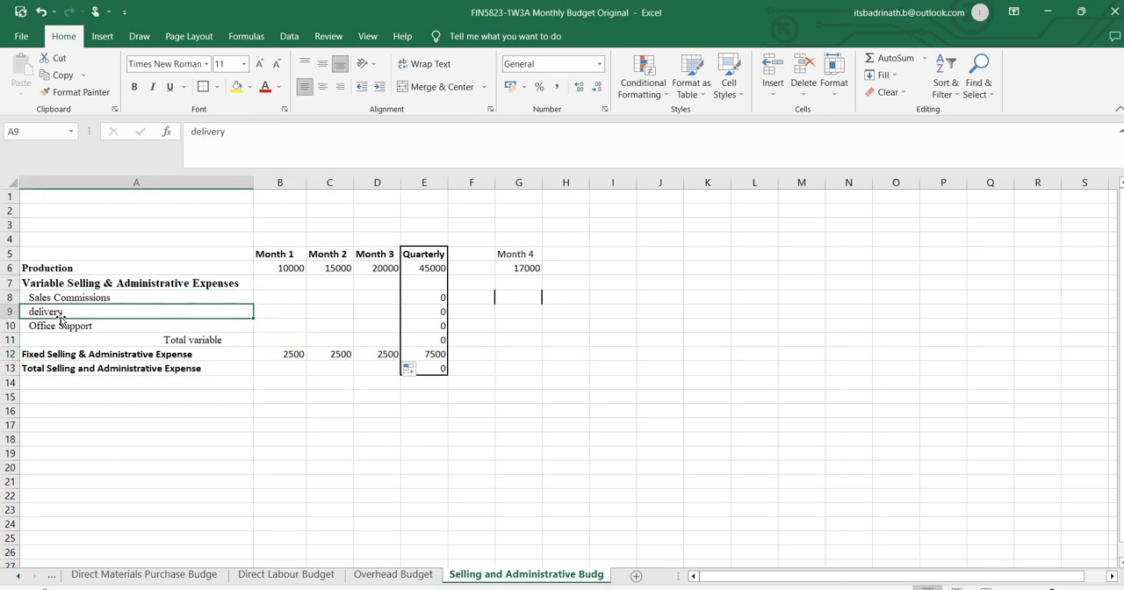
{"action": "left_click", "coordinate": [60, 321]}
{"action": "left_click", "coordinate": [55, 314]}
{"action": "left_click", "coordinate": [56, 323]}
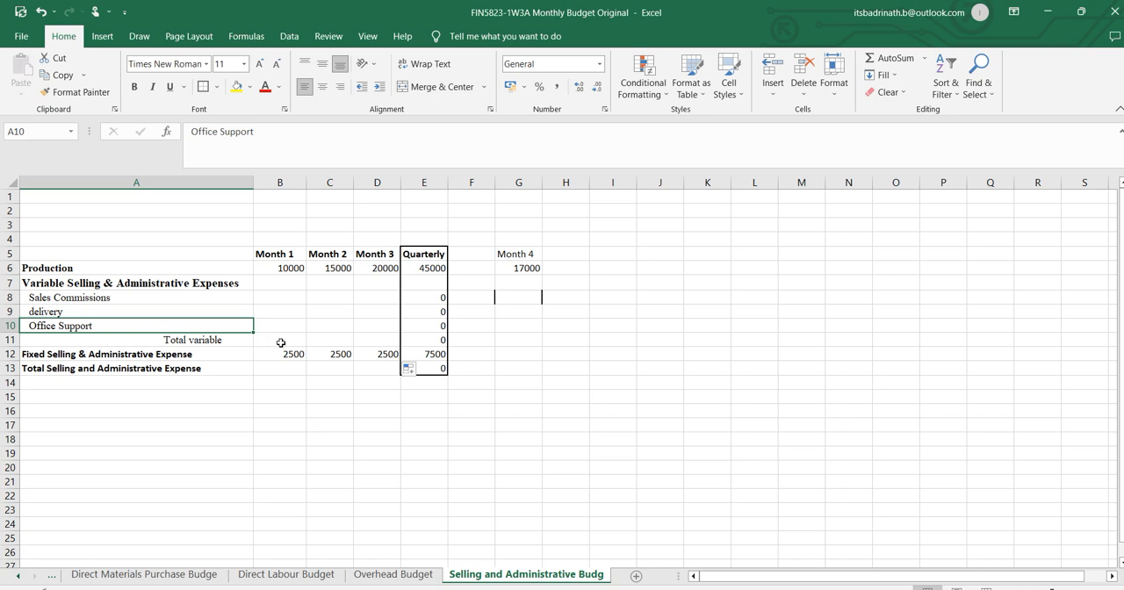
{"action": "left_click", "coordinate": [173, 339]}
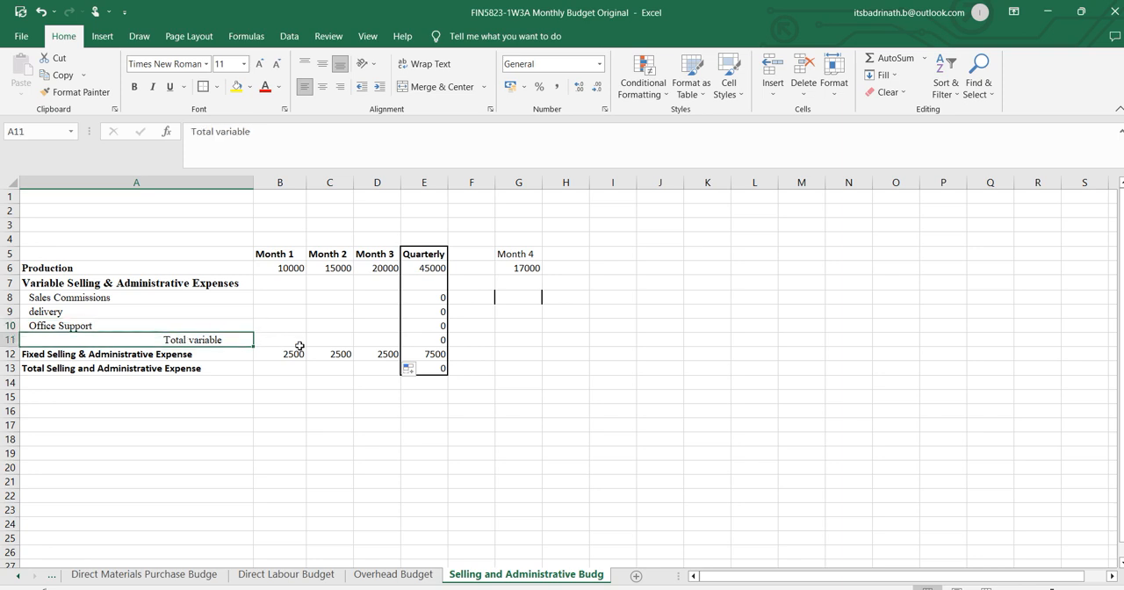
Calculate Month 1 Sales Commissions in B8 from Production and the Inputs sheet with =B6*Inputs!E15.
{"action": "left_click", "coordinate": [282, 297]}
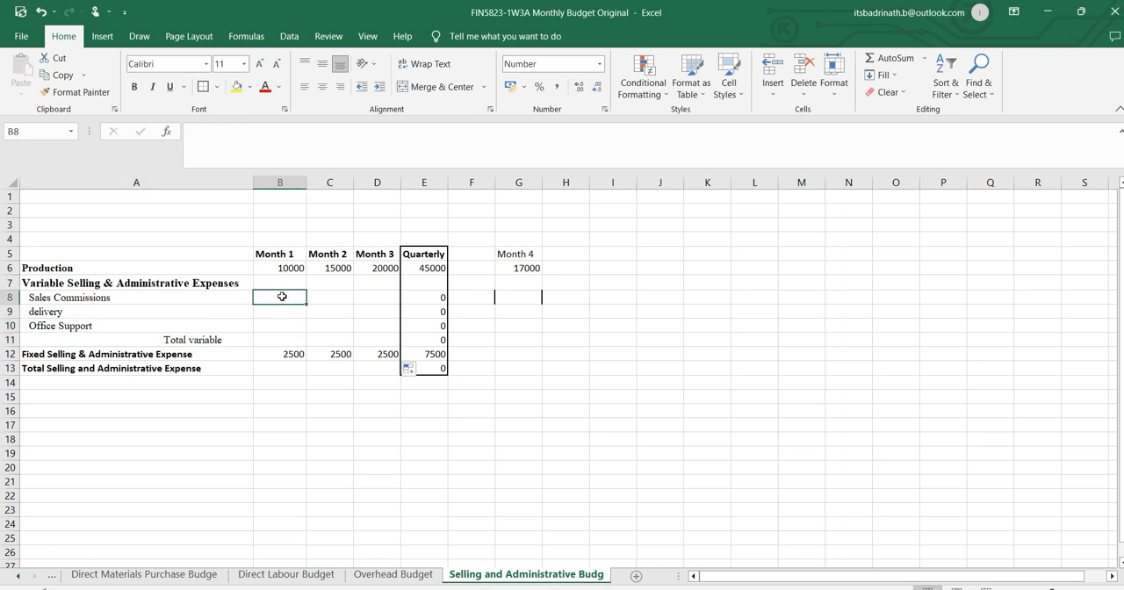
{"action": "type", "text": "="}
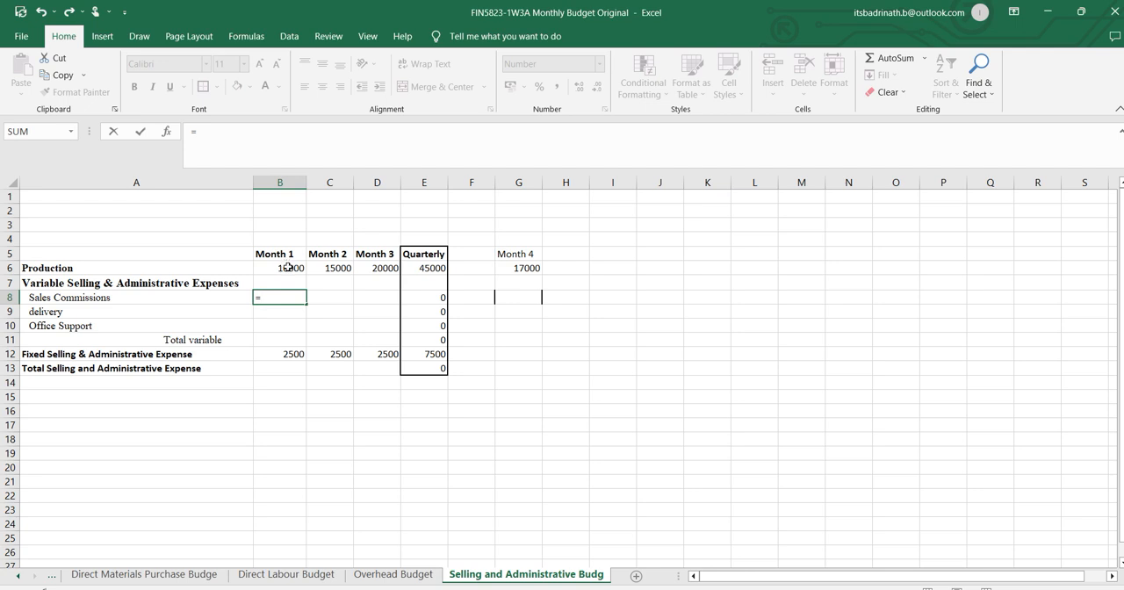
{"action": "left_click", "coordinate": [289, 268]}
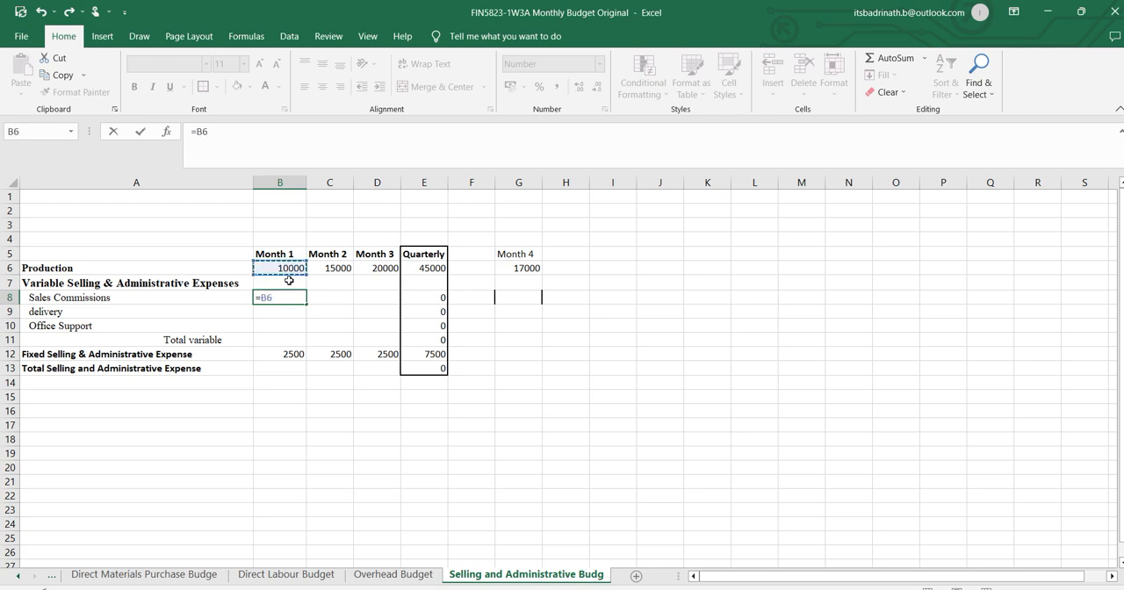
{"action": "type", "text": "*"}
{"action": "left_click", "coordinate": [19, 575]}
{"action": "left_click", "coordinate": [20, 575]}
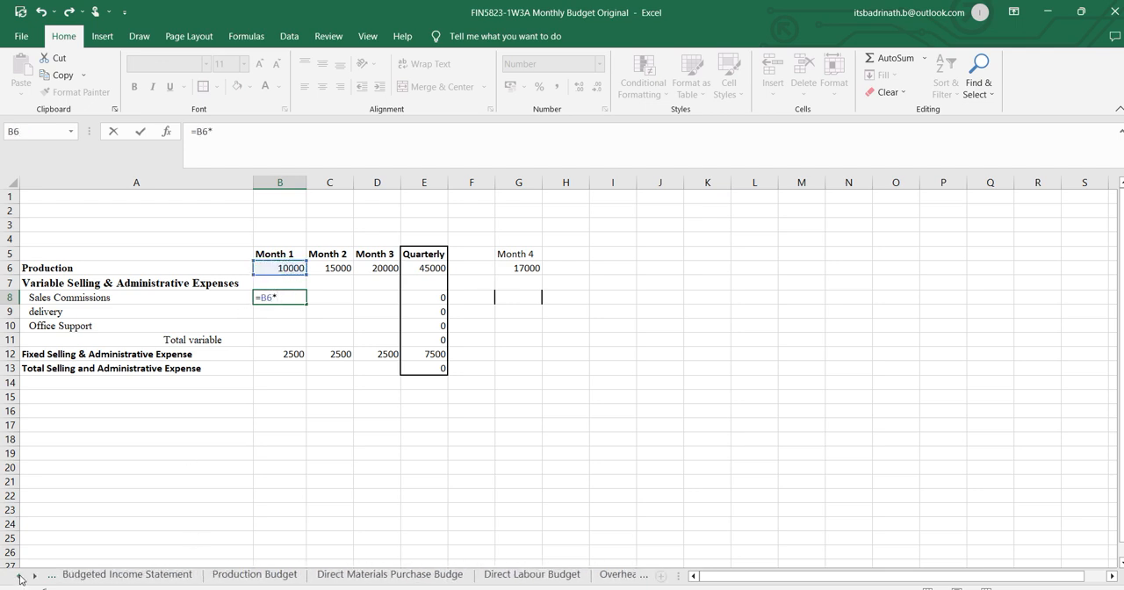
{"action": "left_click", "coordinate": [19, 575]}
{"action": "left_click", "coordinate": [82, 575]}
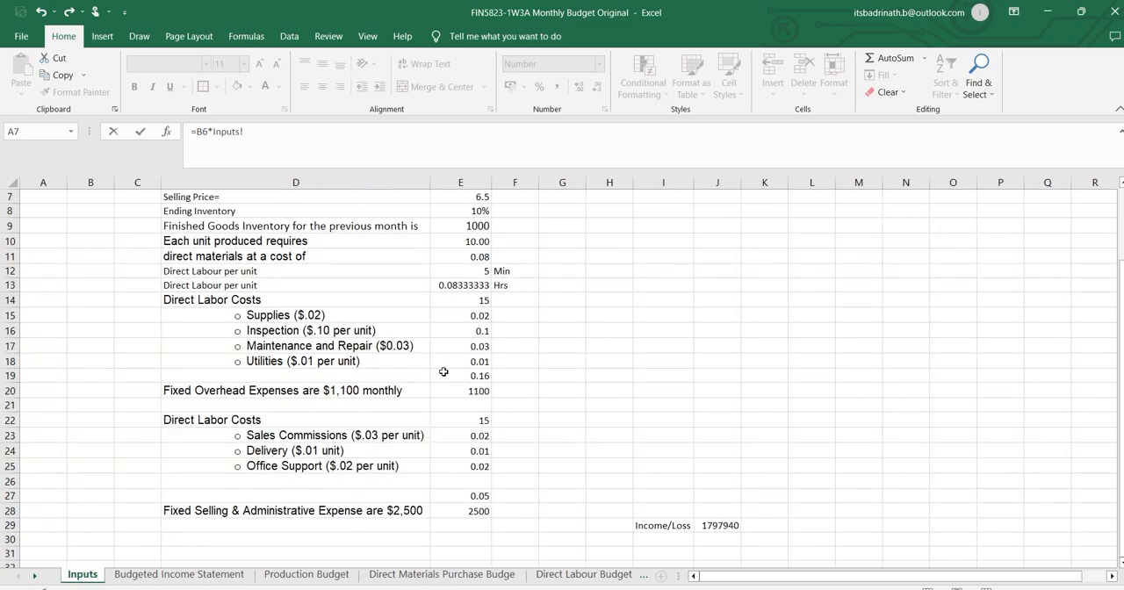
{"action": "left_click", "coordinate": [474, 316]}
{"action": "key", "text": "Return"}
Make the Inputs reference in B8 absolute as =B6*Inputs!$E$15 and fill the Sales Commissions formula across to Month 3.
{"action": "left_click", "coordinate": [290, 298]}
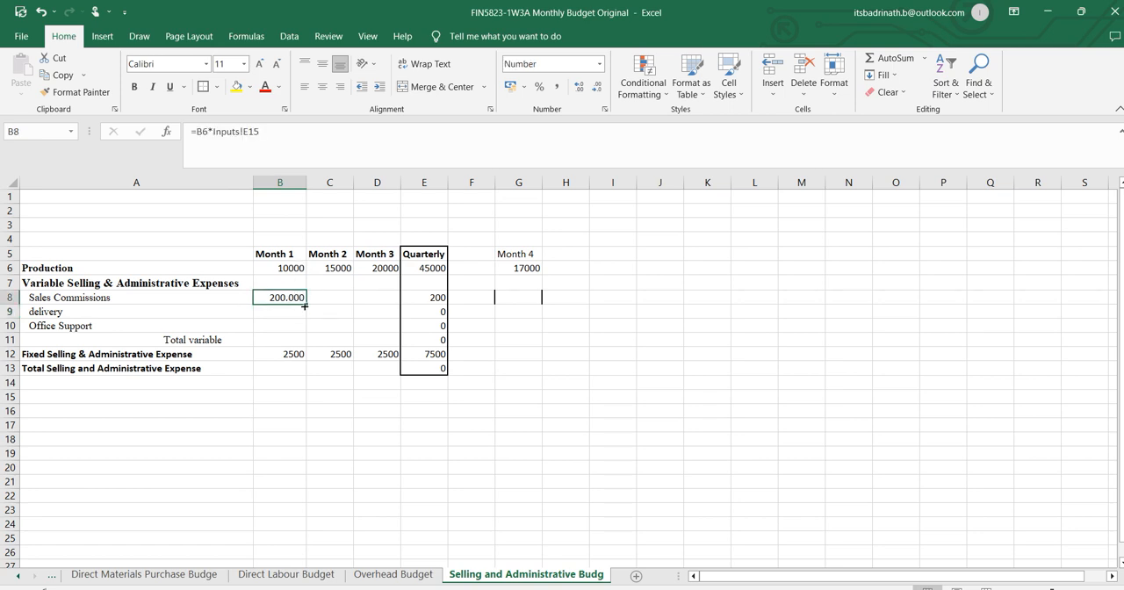
{"action": "left_click", "coordinate": [244, 131]}
{"action": "type", "text": "$E$"}
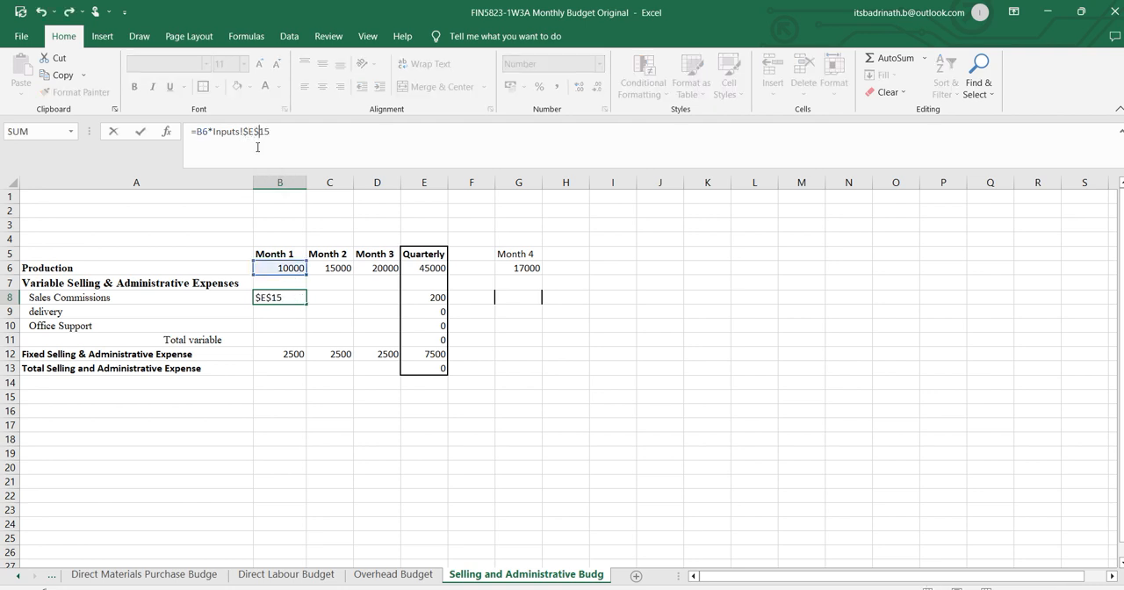
{"action": "key", "text": "Return"}
{"action": "left_click", "coordinate": [288, 298]}
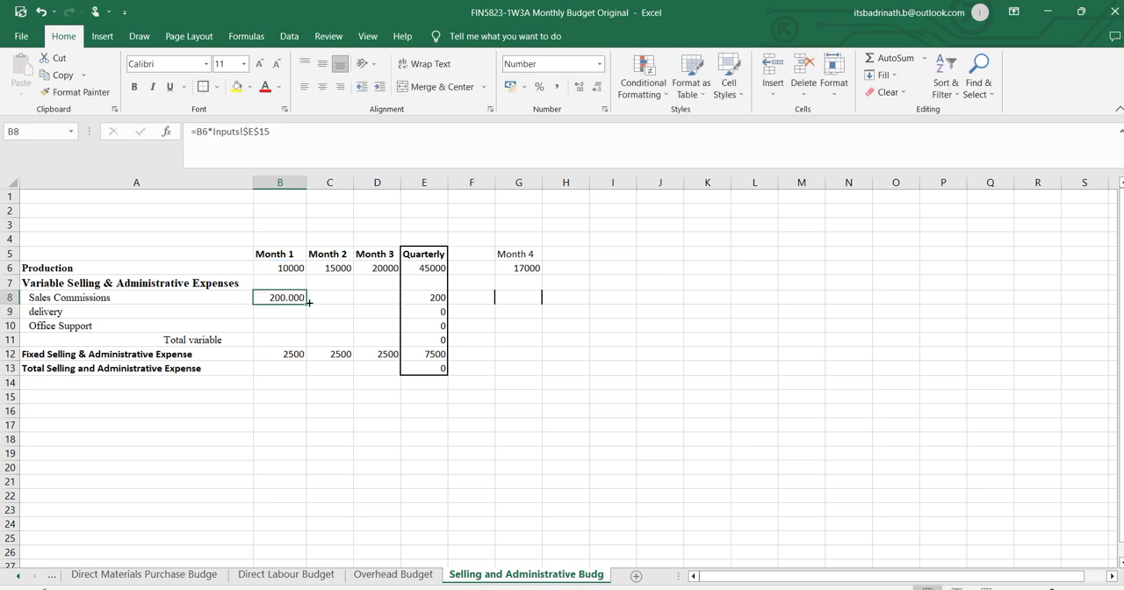
{"action": "left_click_drag", "start_coordinate": [306, 302], "coordinate": [387, 300]}
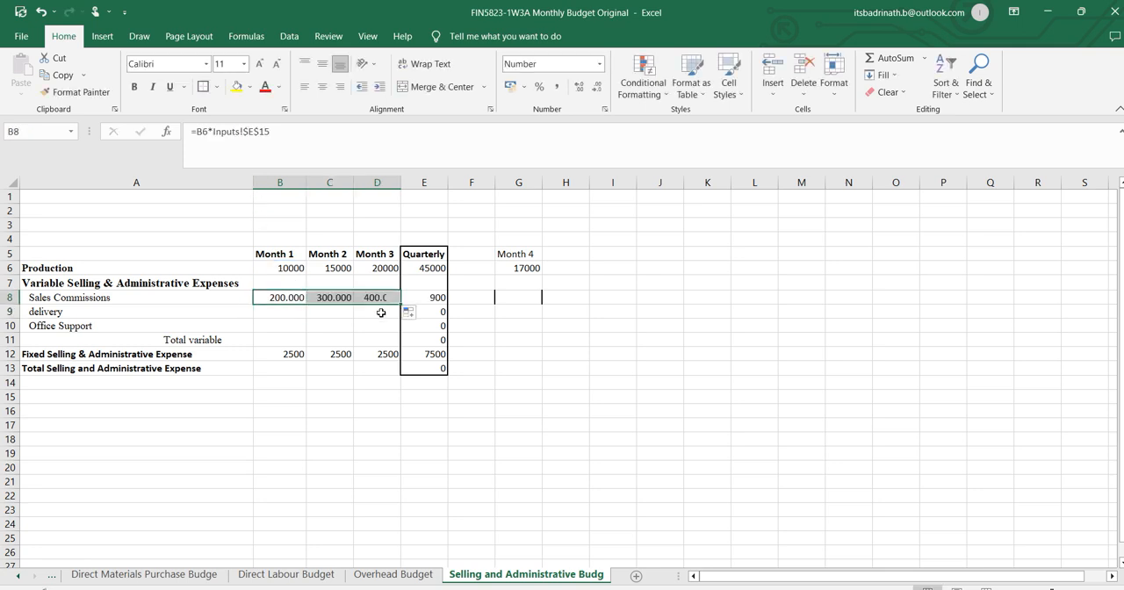
Check the sales commission rate in the Word assignment and set E23 on the Inputs sheet to 0.03.
{"action": "left_click", "coordinate": [298, 312]}
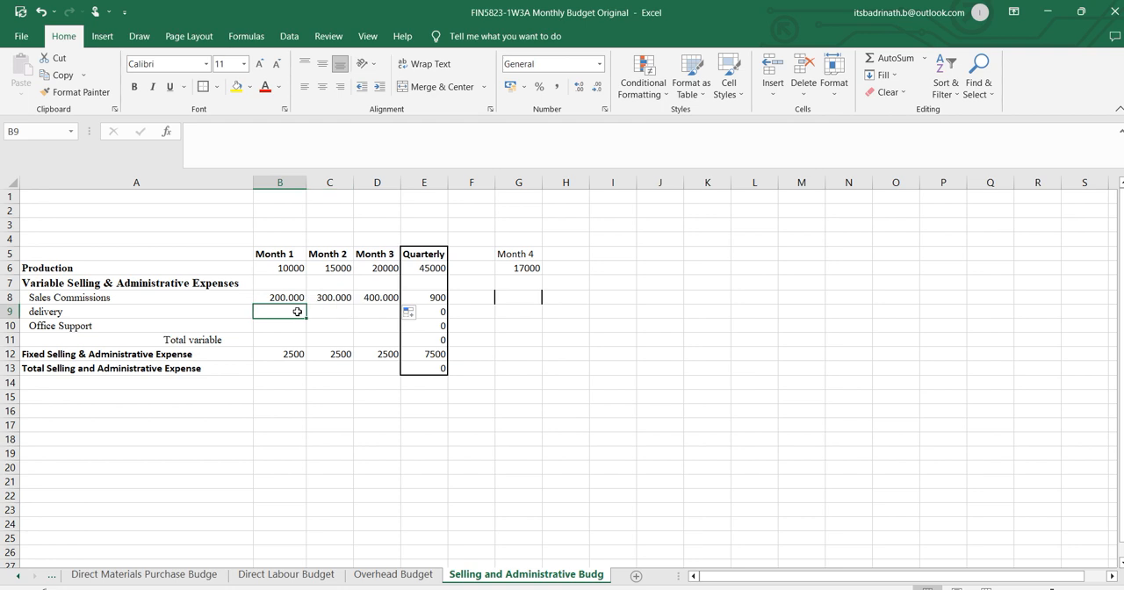
{"action": "left_click", "coordinate": [288, 298]}
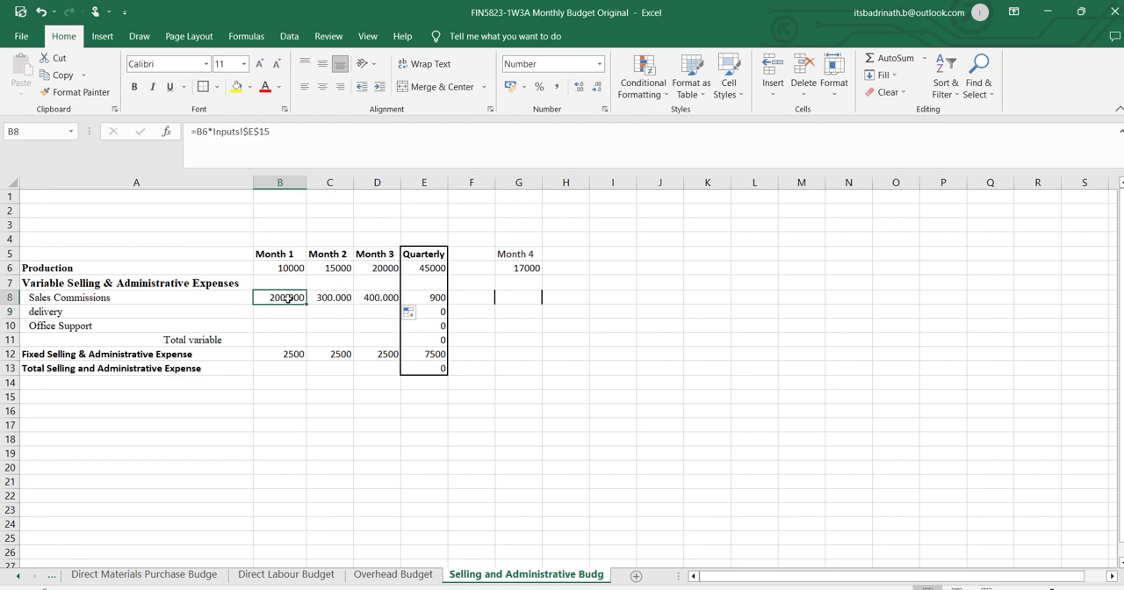
{"action": "left_click", "coordinate": [14, 578]}
{"action": "left_click", "coordinate": [14, 577]}
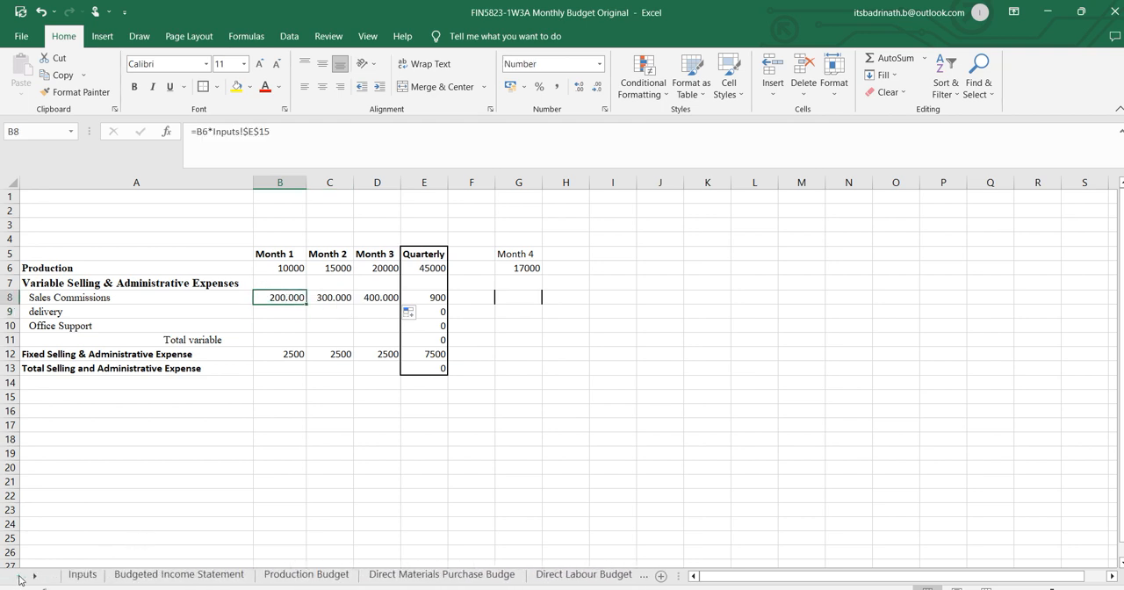
{"action": "left_click", "coordinate": [77, 575]}
{"action": "key", "text": "alt+Tab"}
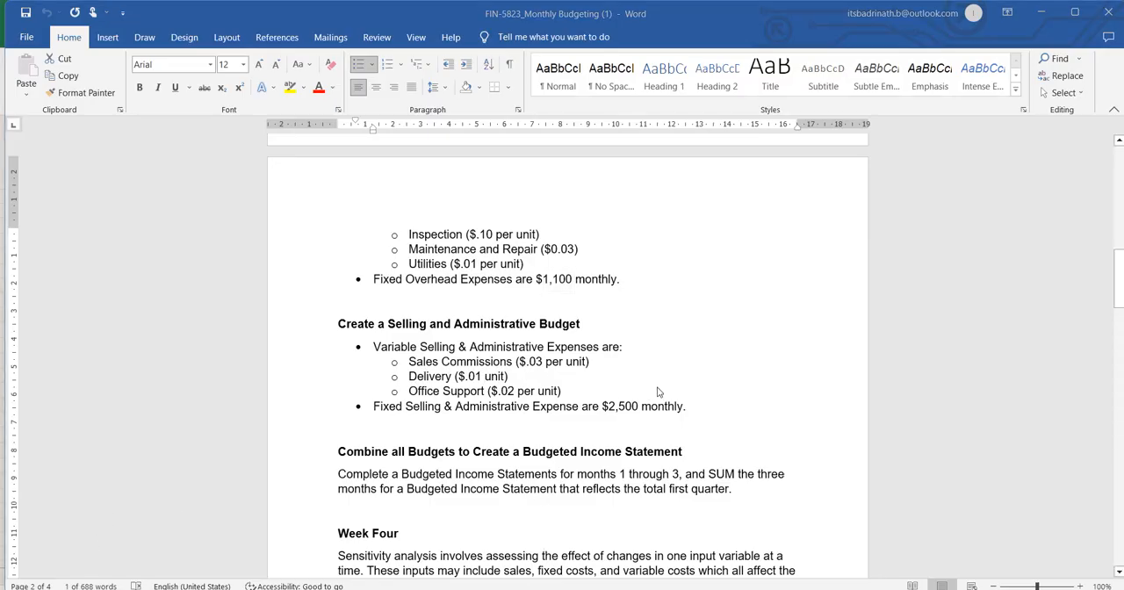
{"action": "key", "text": "alt+Tab"}
{"action": "left_click", "coordinate": [484, 437]}
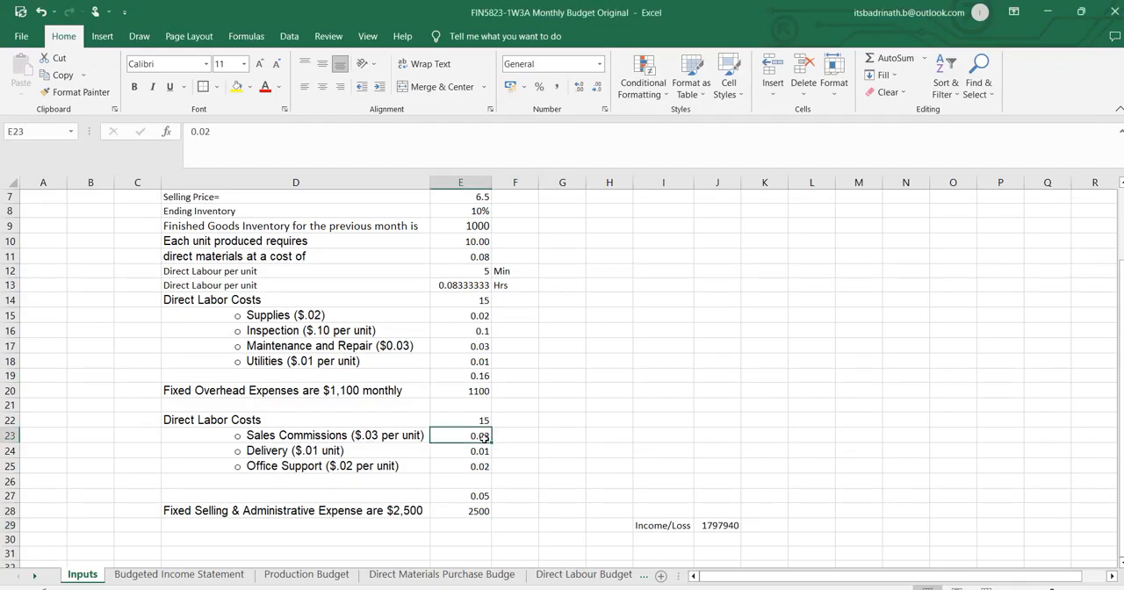
{"action": "type", "text": "0"}
{"action": "key", "text": "Return"}
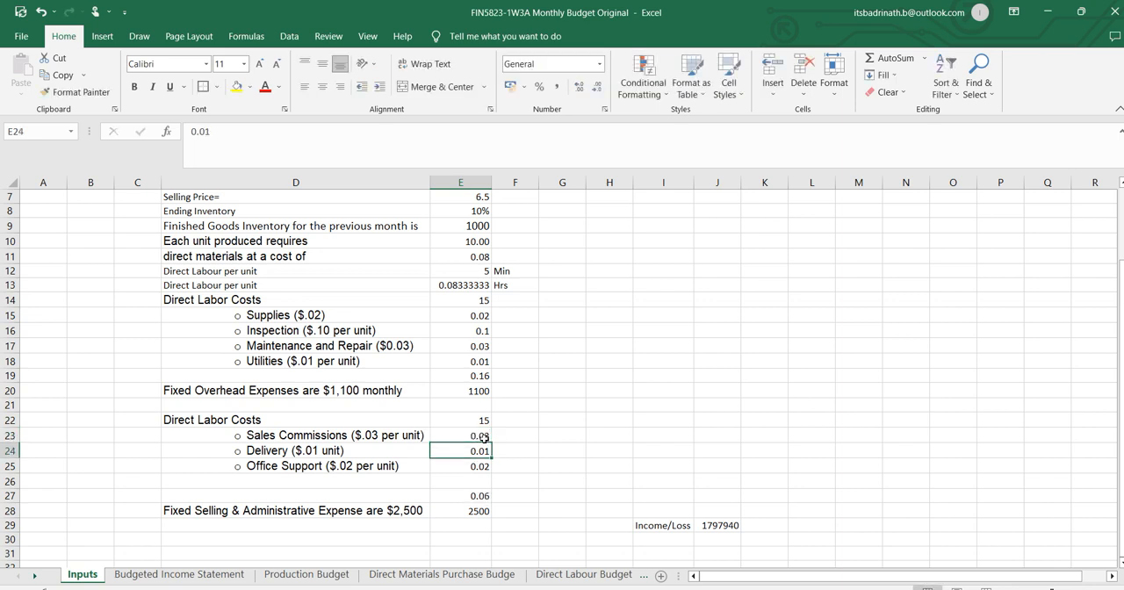
Re-enter the Delivery rate in E24 on the Inputs sheet as 0.01.
{"action": "type", "text": "0,"}
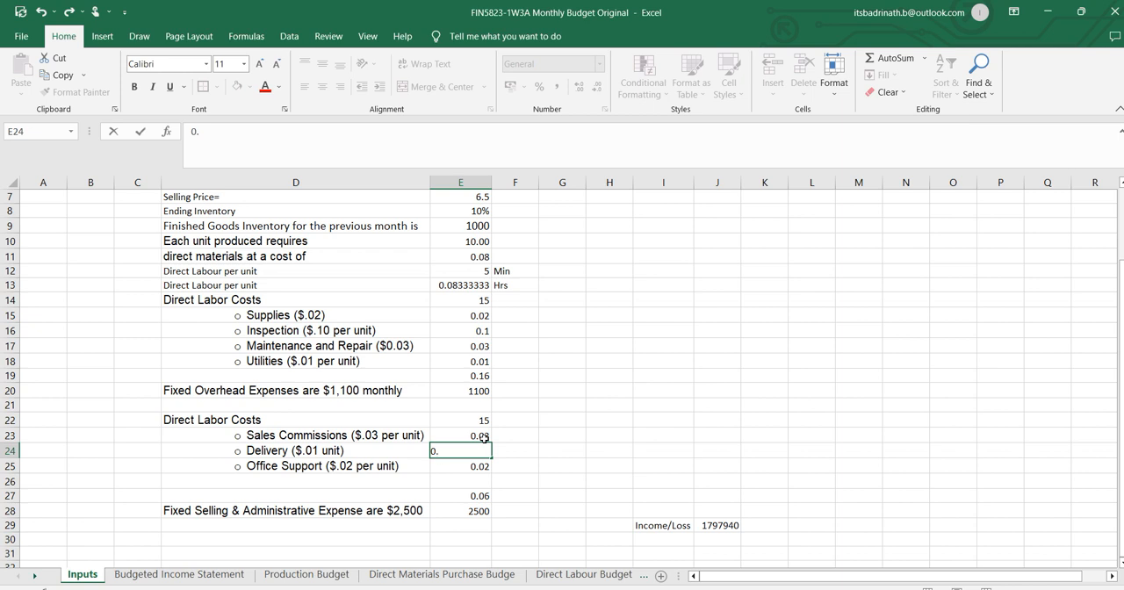
{"action": "key", "text": "Return"}
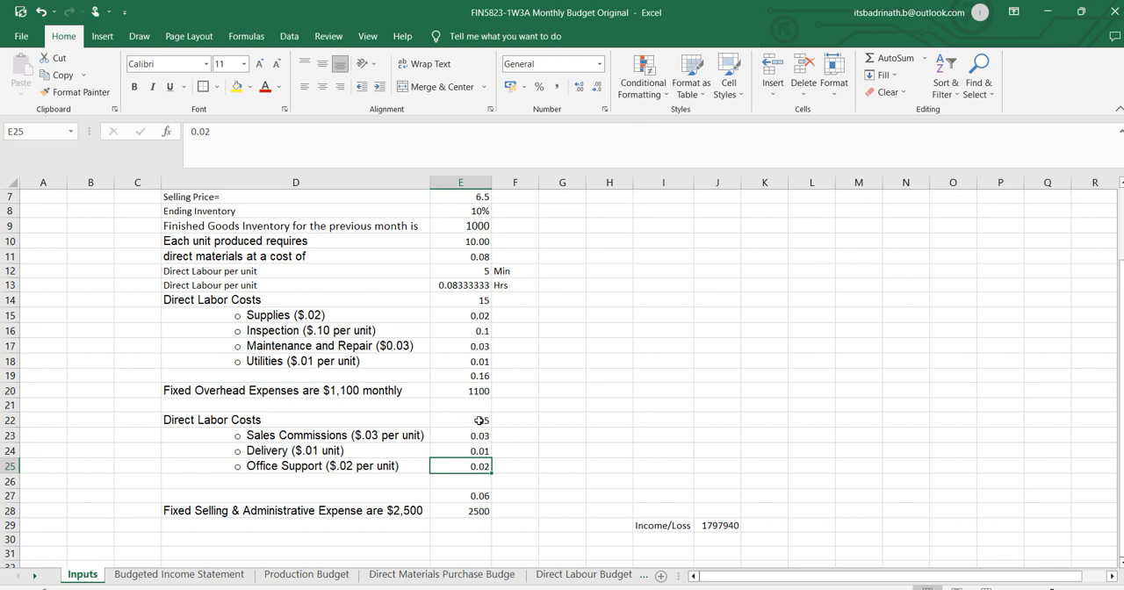
{"action": "left_click", "coordinate": [485, 434]}
{"action": "left_click", "coordinate": [469, 454]}
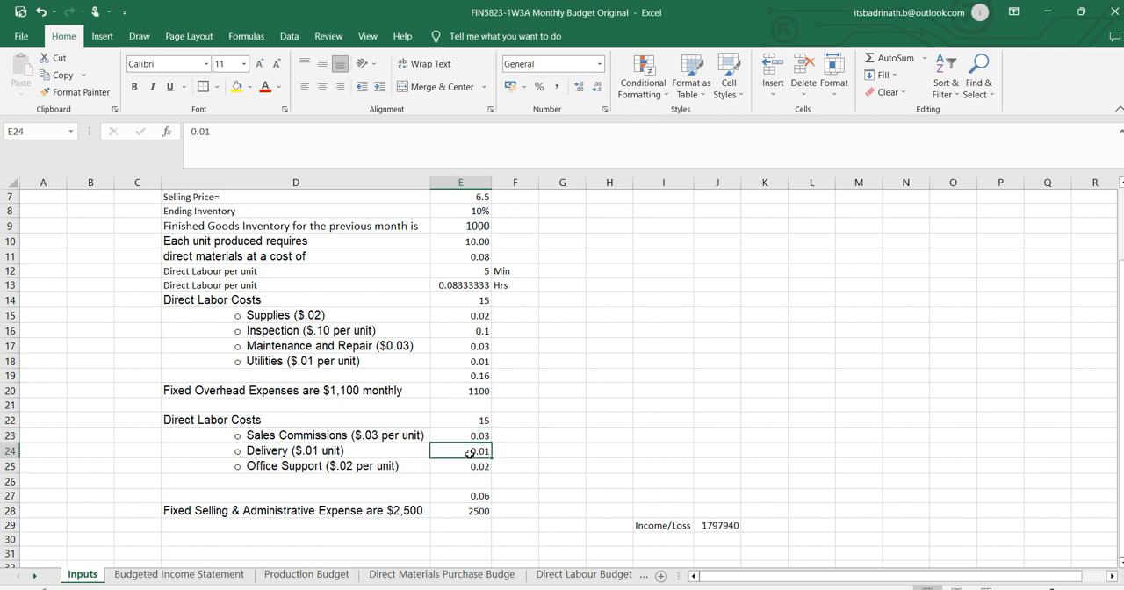
On the Selling and Administrative Budget sheet, calculate Month 1 delivery in B9 with =B6*Inputs!E24.
{"action": "left_click", "coordinate": [621, 578]}
{"action": "left_click", "coordinate": [629, 577]}
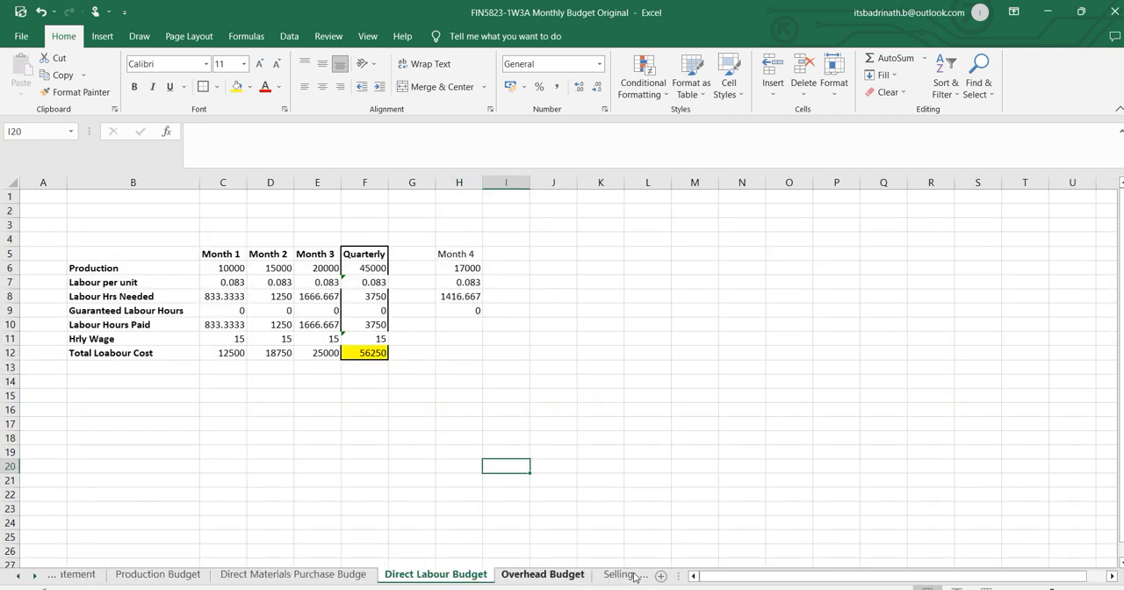
{"action": "left_click", "coordinate": [623, 576]}
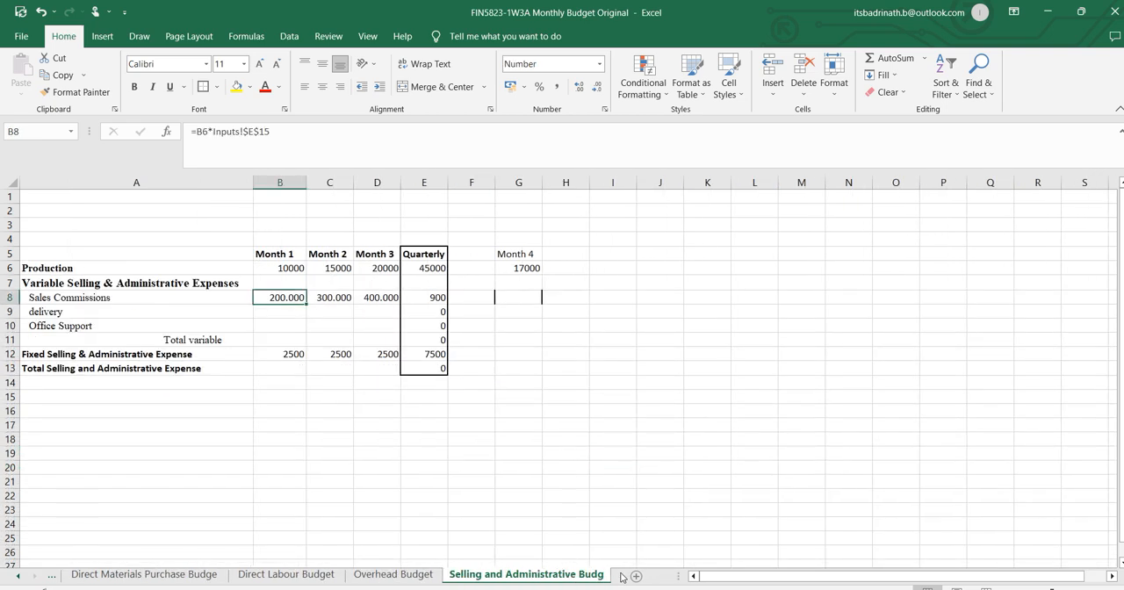
{"action": "left_click", "coordinate": [294, 312]}
{"action": "type", "text": "="}
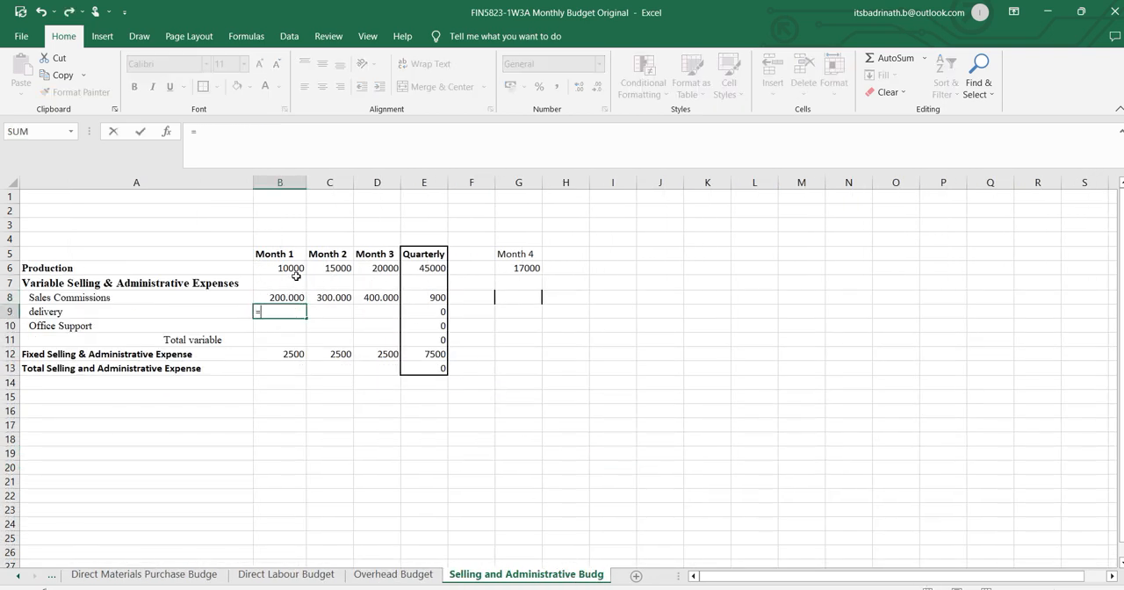
{"action": "left_click", "coordinate": [295, 269]}
{"action": "type", "text": "*"}
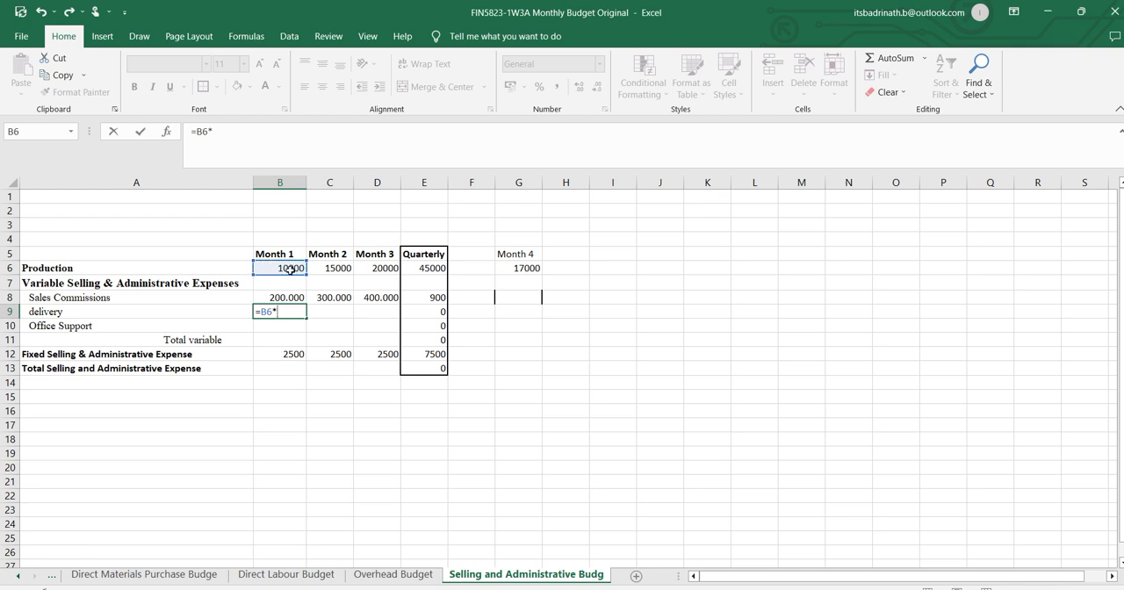
{"action": "left_click", "coordinate": [17, 577]}
{"action": "left_click", "coordinate": [17, 577]}
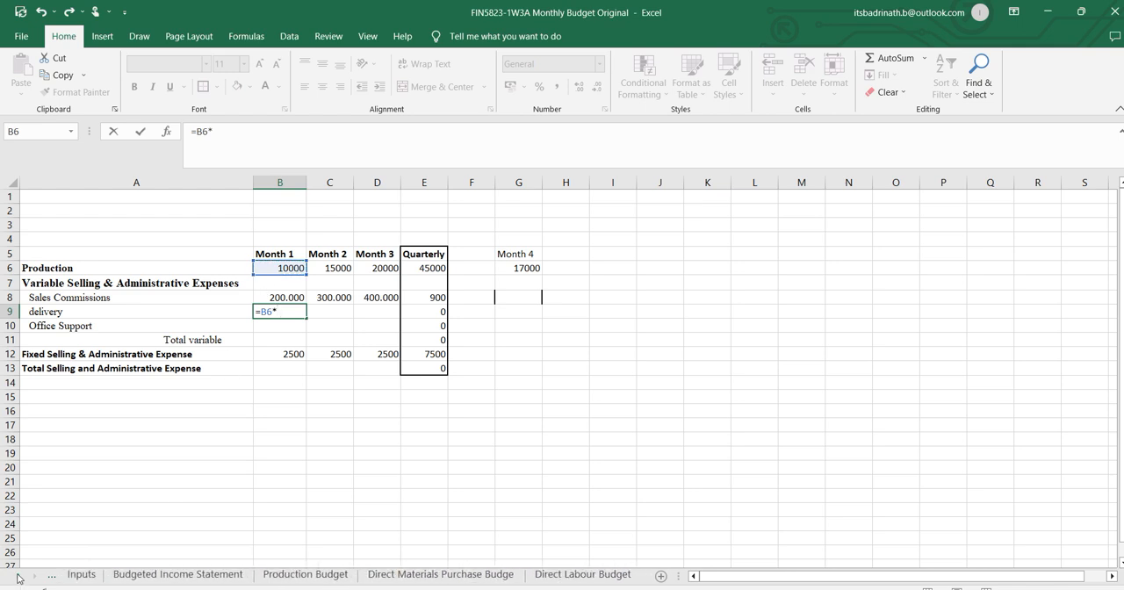
{"action": "left_click", "coordinate": [81, 576]}
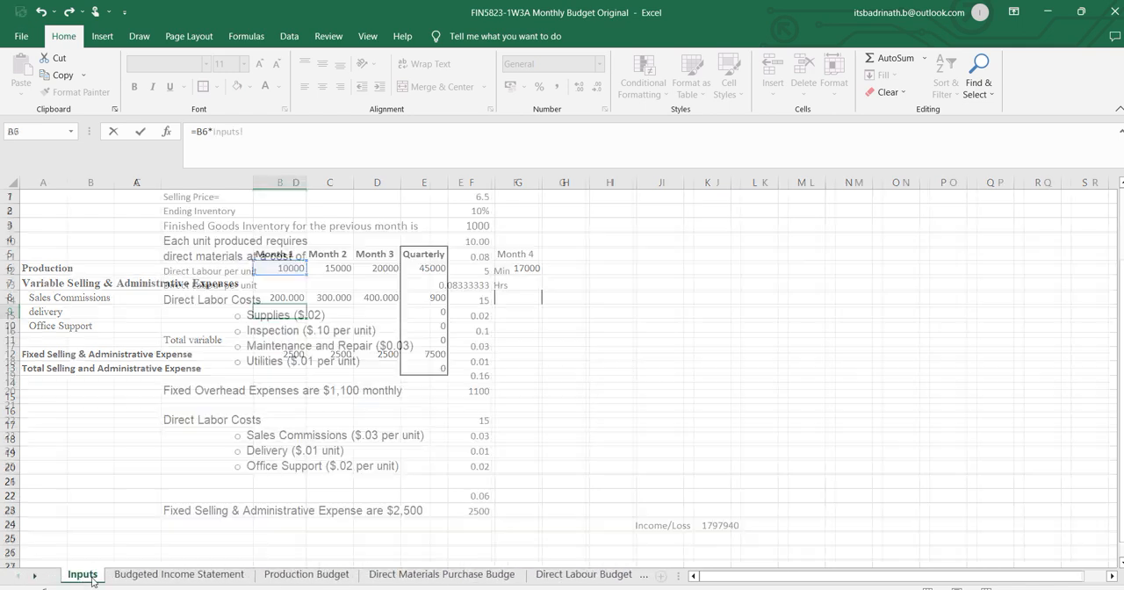
{"action": "left_click", "coordinate": [437, 447]}
{"action": "key", "text": "Return"}
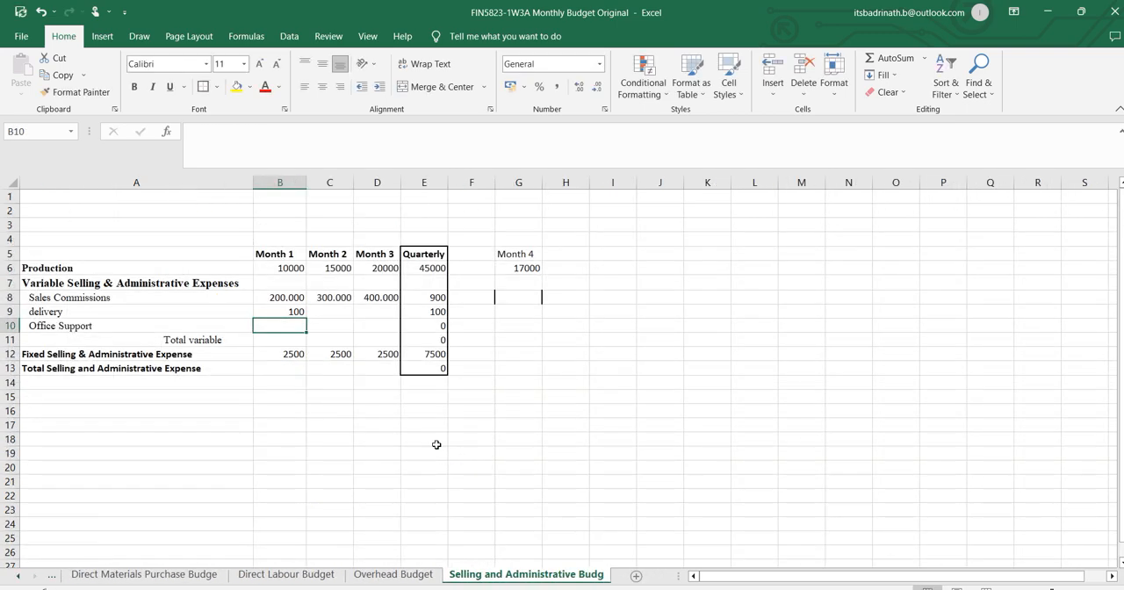
Make the Inputs reference in B9 absolute as =B6*Inputs!$E$24 and fill the delivery formula across to Month 3.
{"action": "left_click", "coordinate": [295, 310]}
{"action": "left_click", "coordinate": [246, 131]}
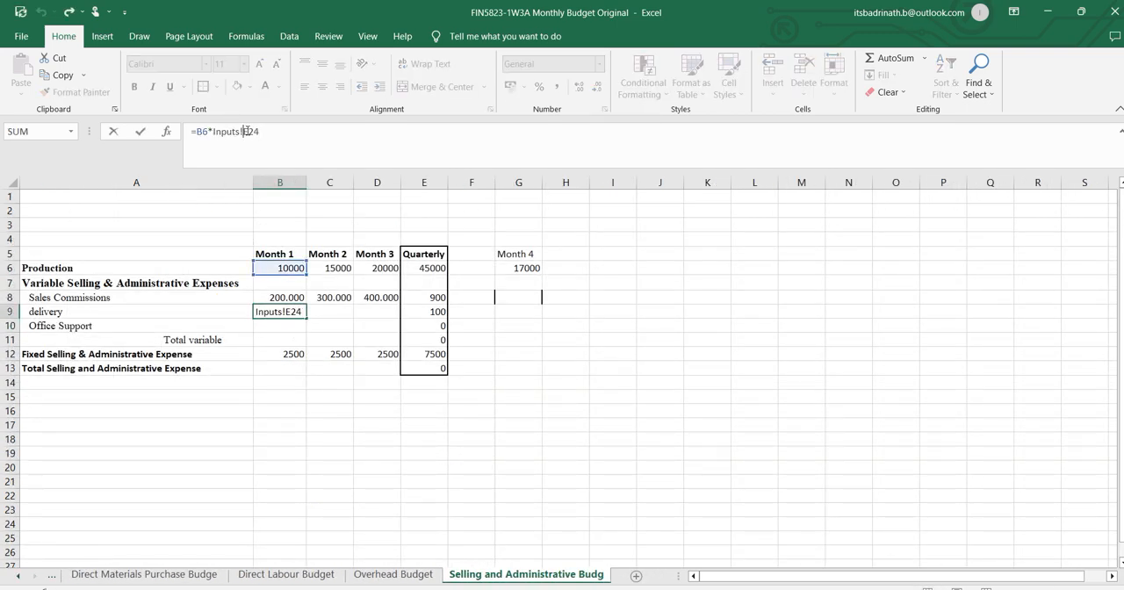
{"action": "type", "text": "$E$"}
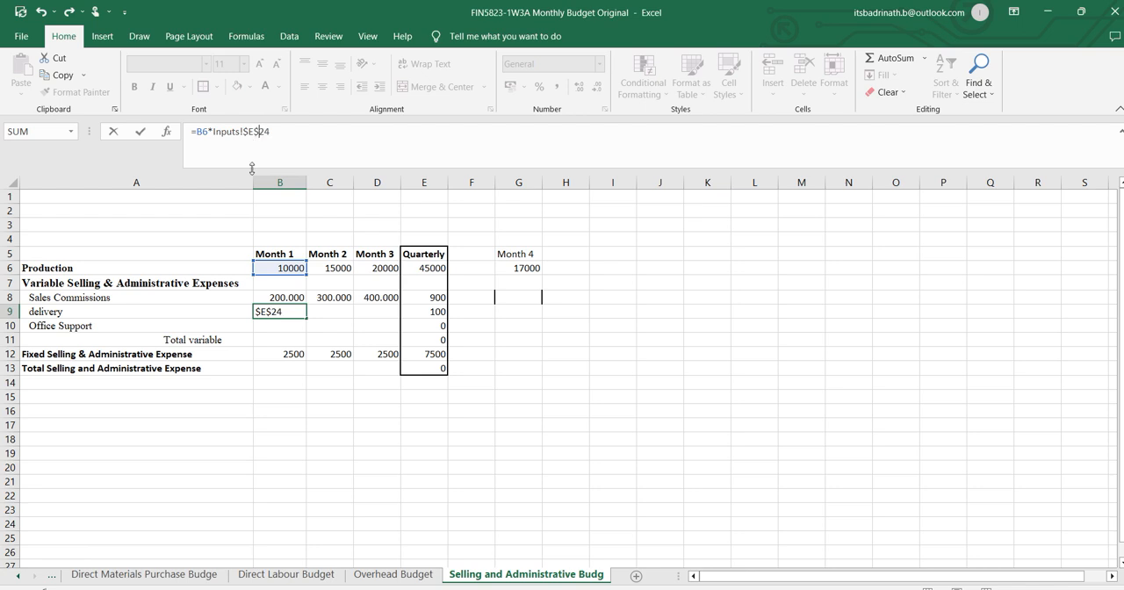
{"action": "key", "text": "Return"}
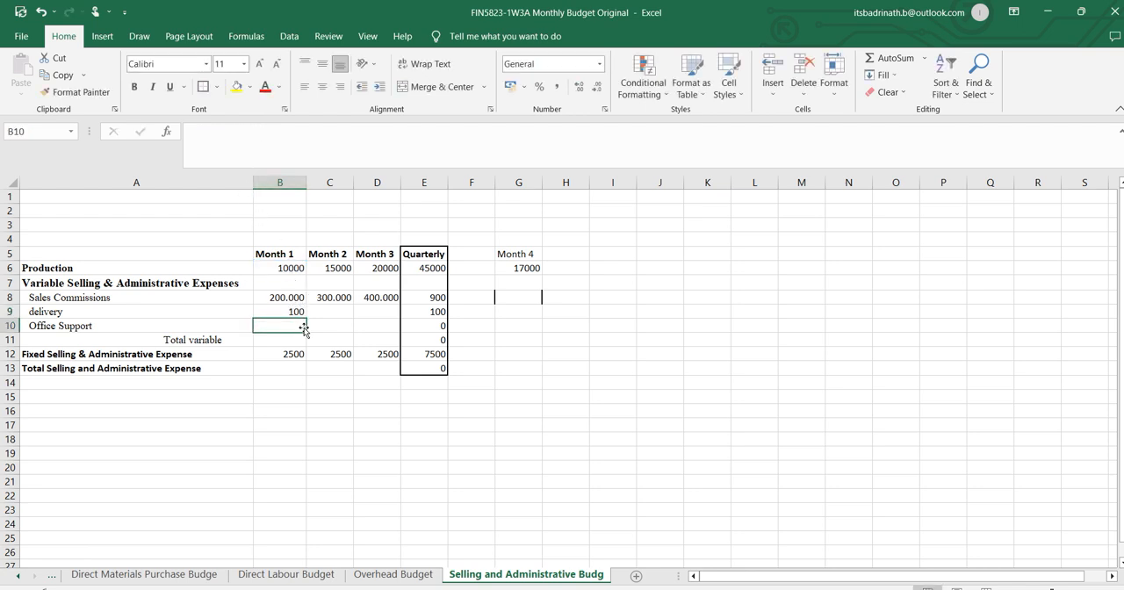
{"action": "left_click", "coordinate": [298, 312]}
{"action": "left_click_drag", "start_coordinate": [307, 320], "coordinate": [387, 320]}
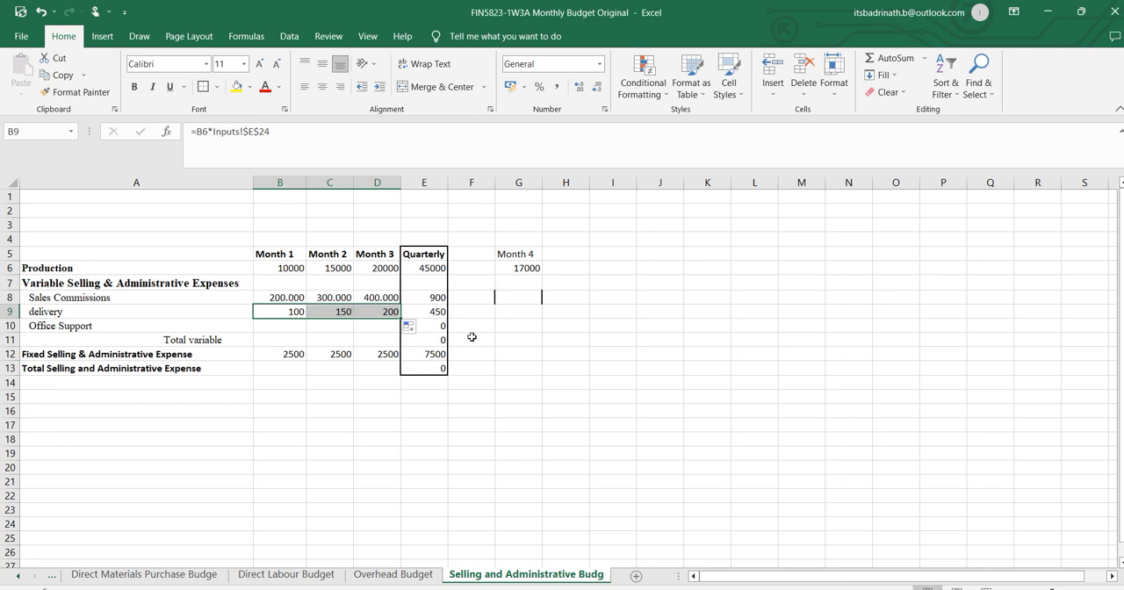
Review the Quarterly formulas for delivery, Sales Commissions and Production in column E.
{"action": "left_click", "coordinate": [439, 312]}
{"action": "left_click", "coordinate": [439, 298]}
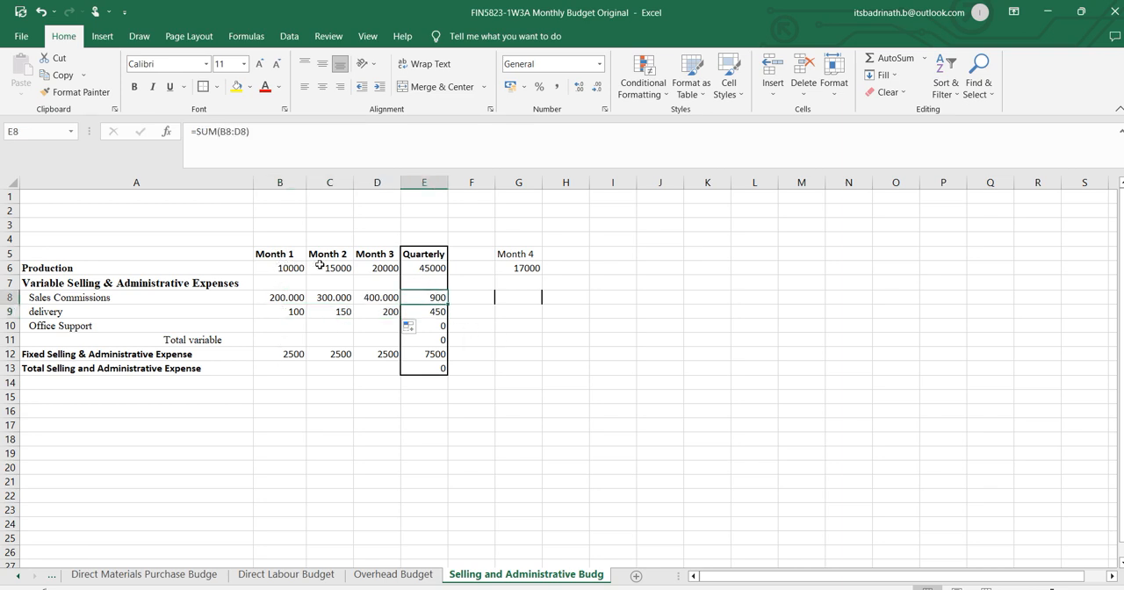
{"action": "left_click", "coordinate": [428, 268]}
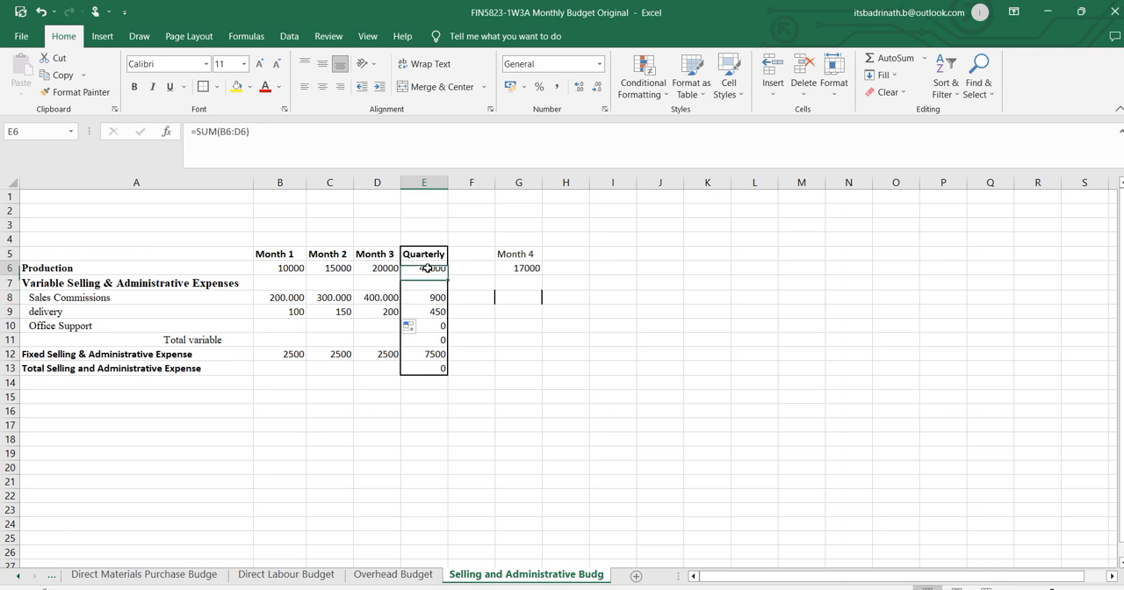
{"action": "left_click", "coordinate": [268, 129]}
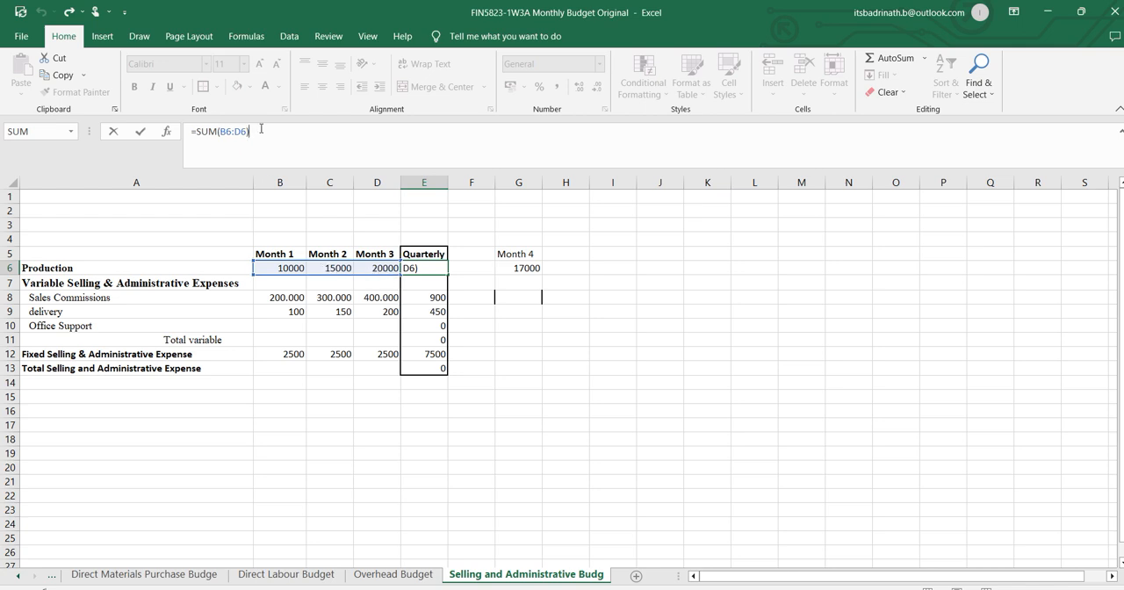
{"action": "key", "text": "Return"}
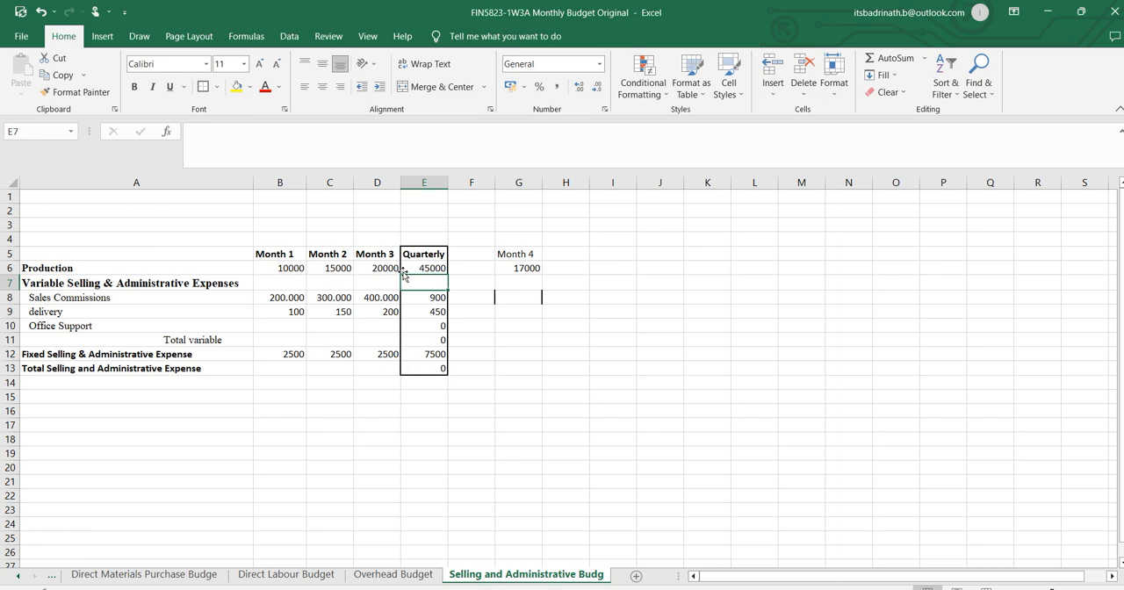
Calculate Month 1 Office Support in B10 from Production and the Inputs sheet with =B6*Inputs!E25.
{"action": "double_click", "coordinate": [293, 324]}
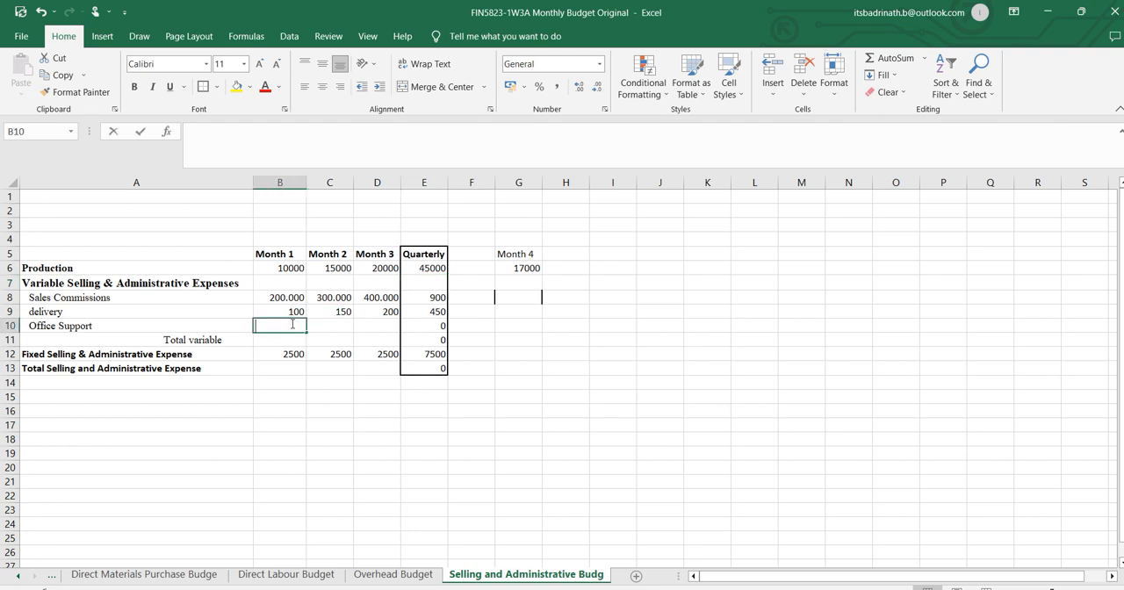
{"action": "type", "text": "="}
{"action": "left_click", "coordinate": [294, 268]}
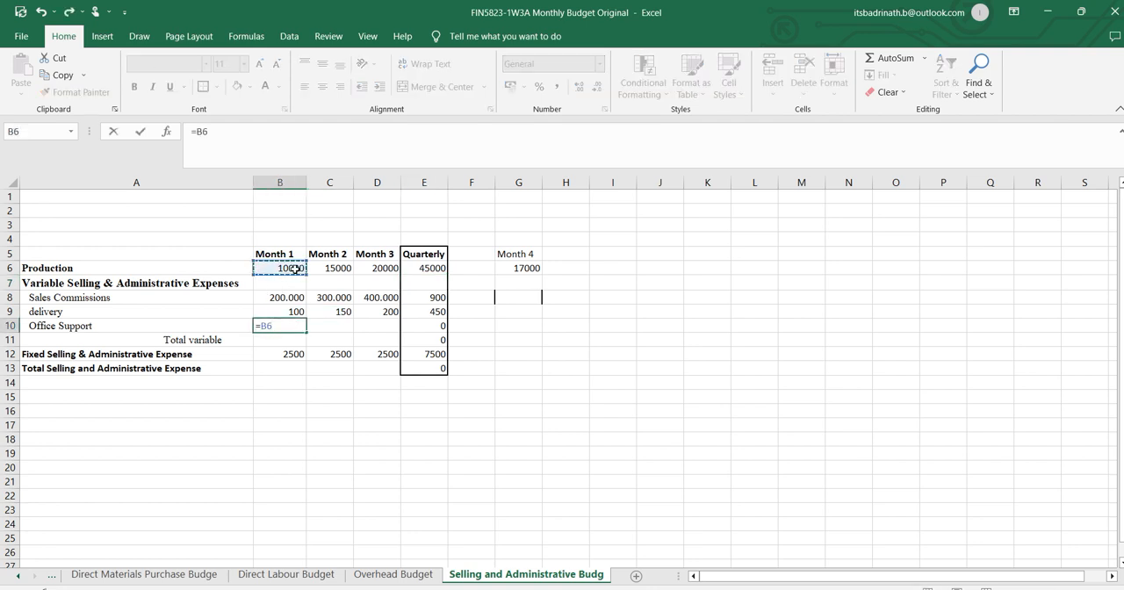
{"action": "type", "text": "*"}
{"action": "left_click", "coordinate": [20, 579]}
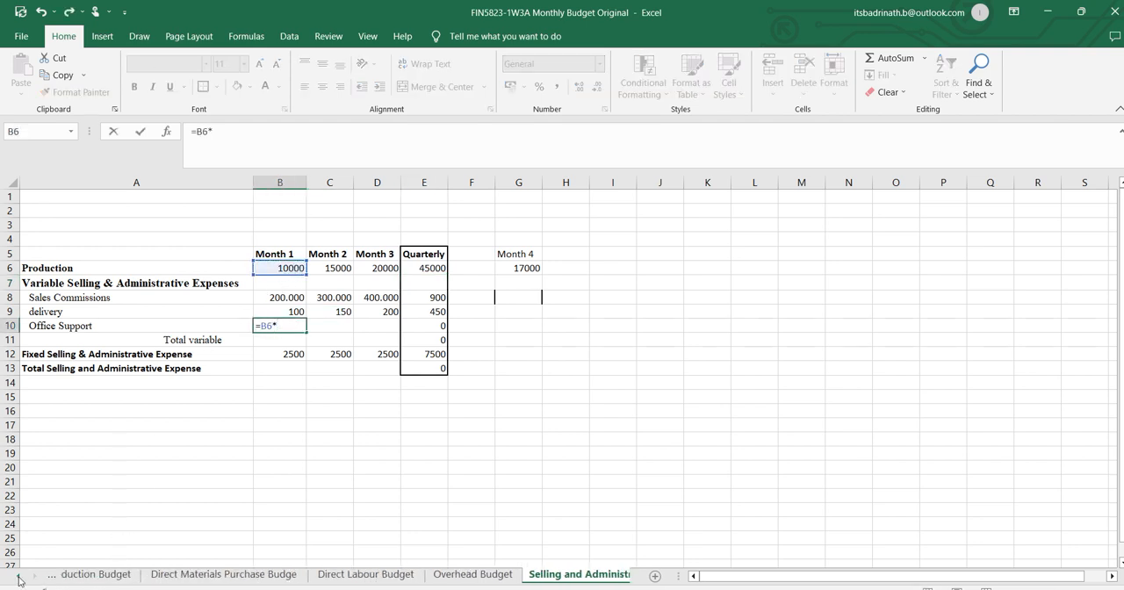
{"action": "left_click", "coordinate": [20, 578]}
{"action": "left_click", "coordinate": [20, 578]}
{"action": "left_click", "coordinate": [20, 579]}
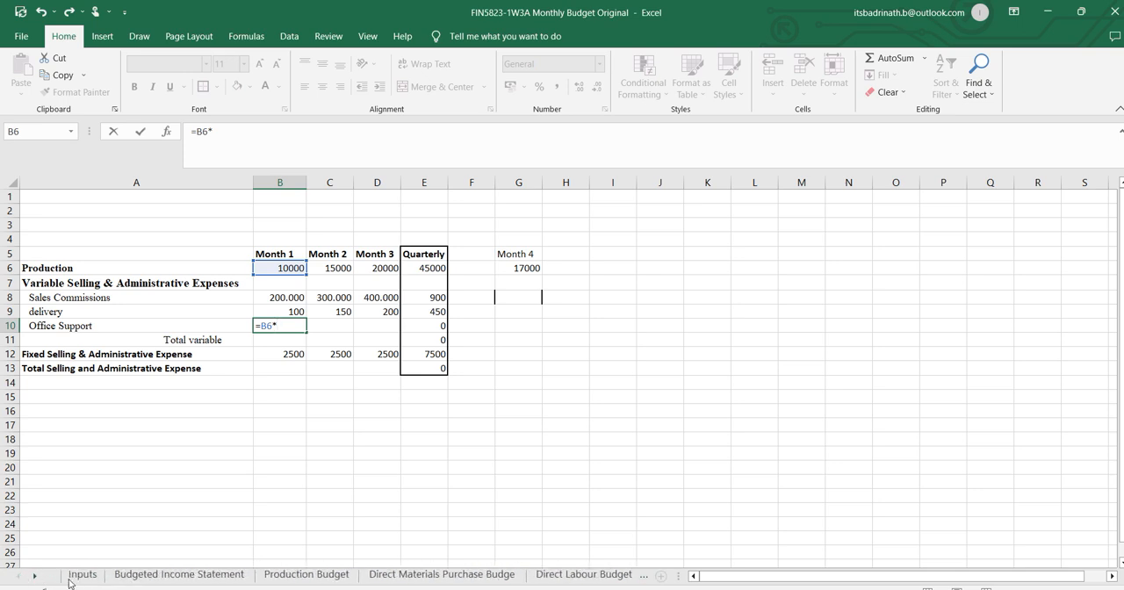
{"action": "left_click", "coordinate": [72, 578]}
{"action": "left_click", "coordinate": [473, 465]}
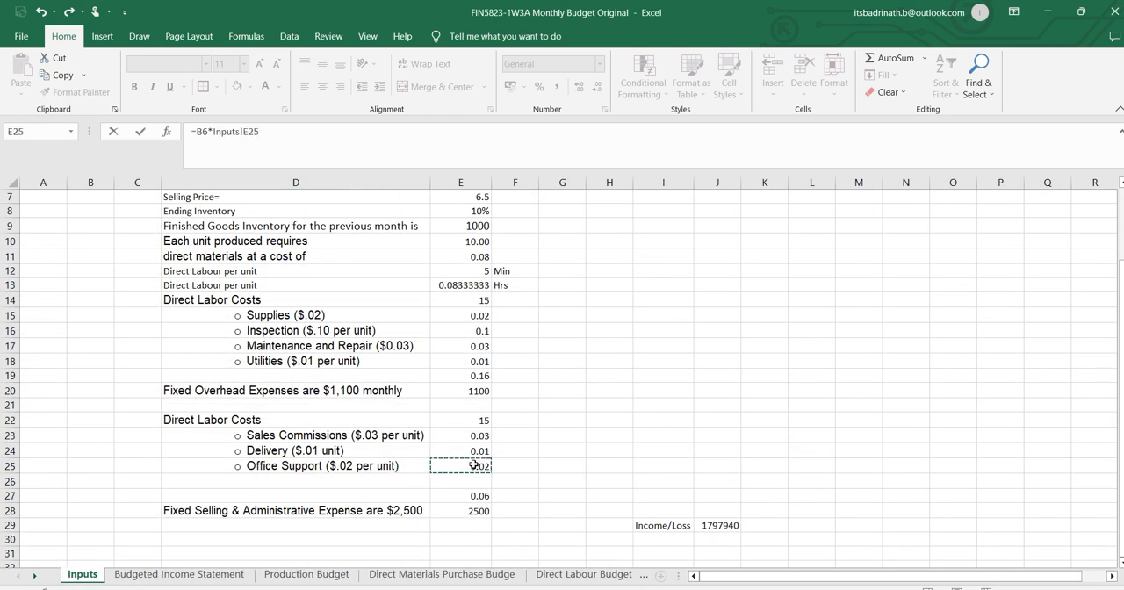
{"action": "key", "text": "Return"}
Make the Inputs reference in B10 absolute as =B6*Inputs!$E$25 and fill the Office Support formula across to Month 3.
{"action": "left_click", "coordinate": [294, 323]}
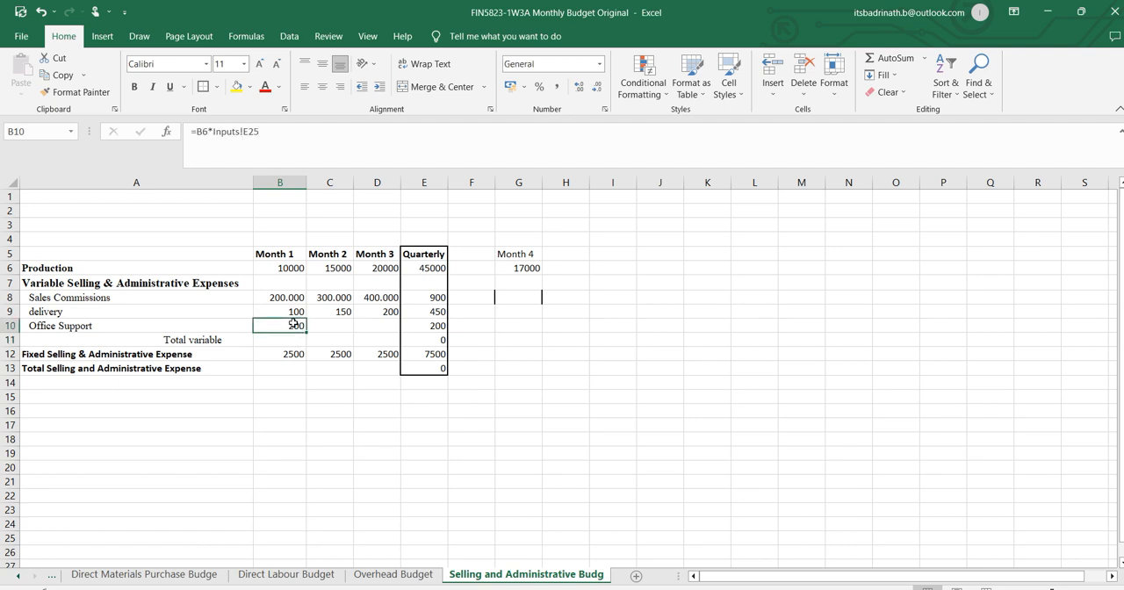
{"action": "left_click", "coordinate": [245, 131]}
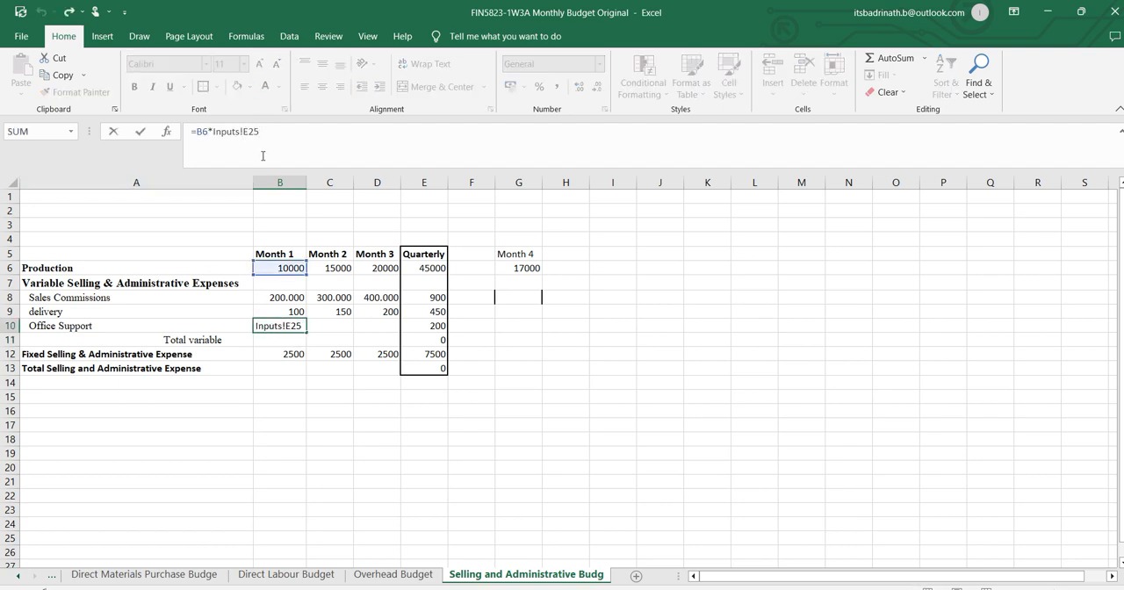
{"action": "type", "text": "$"}
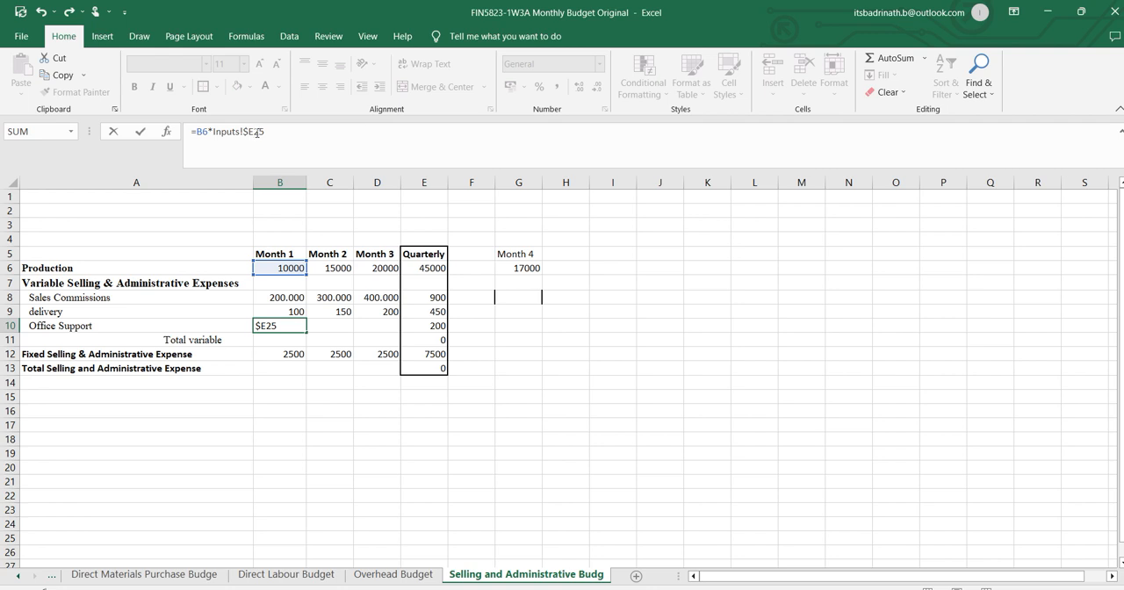
{"action": "left_click", "coordinate": [256, 132]}
{"action": "type", "text": "$"}
{"action": "key", "text": "Return"}
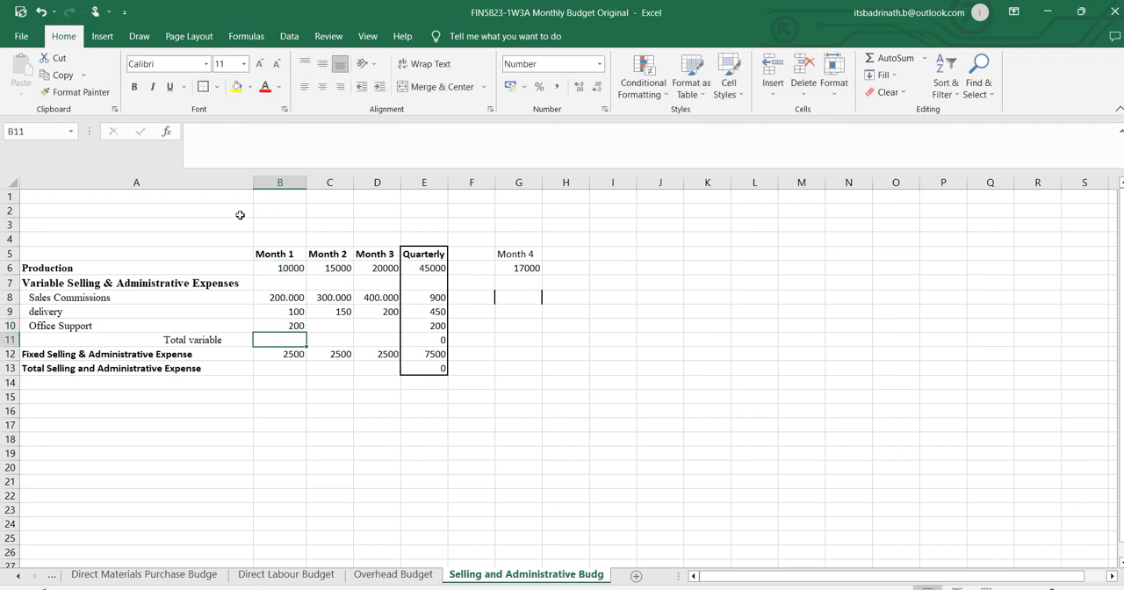
{"action": "left_click", "coordinate": [293, 324]}
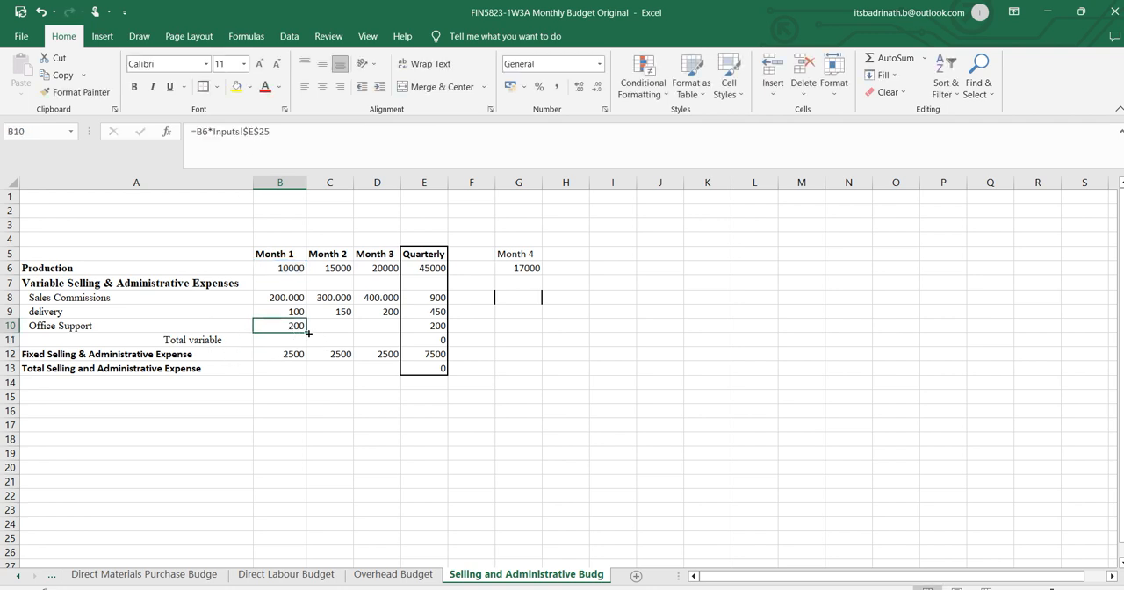
{"action": "left_click_drag", "start_coordinate": [307, 332], "coordinate": [388, 327]}
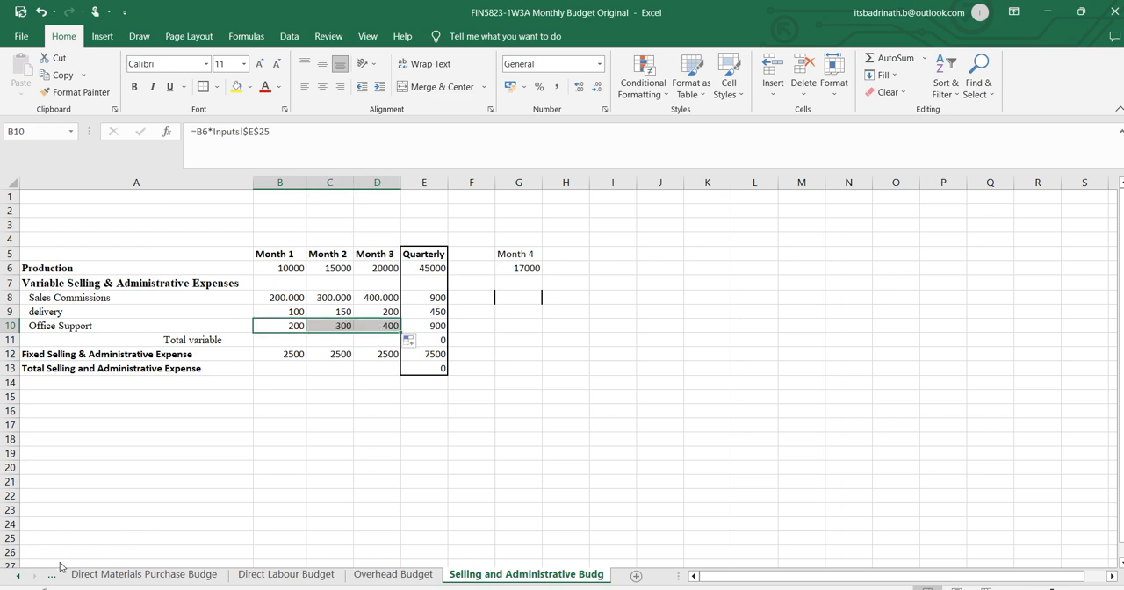
Compare the Sales Commissions rate on the Inputs sheet with the Month 1 Sales Commissions formula in B8 of the Selling and Administrative Budget.
{"action": "left_click", "coordinate": [15, 576]}
{"action": "left_click", "coordinate": [15, 576]}
{"action": "left_click", "coordinate": [83, 574]}
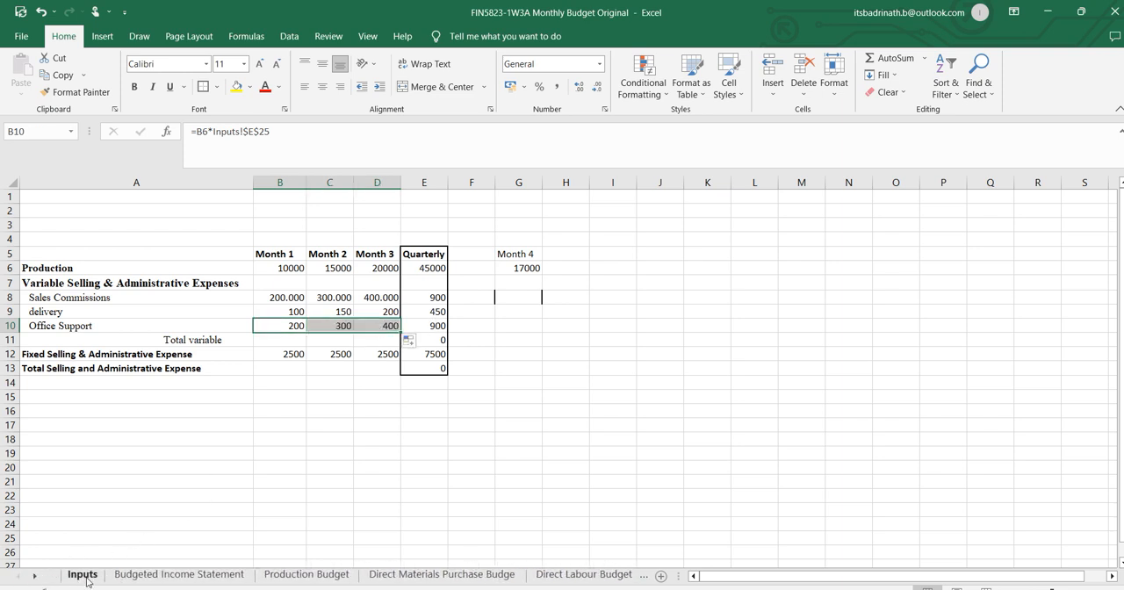
{"action": "left_click", "coordinate": [471, 438]}
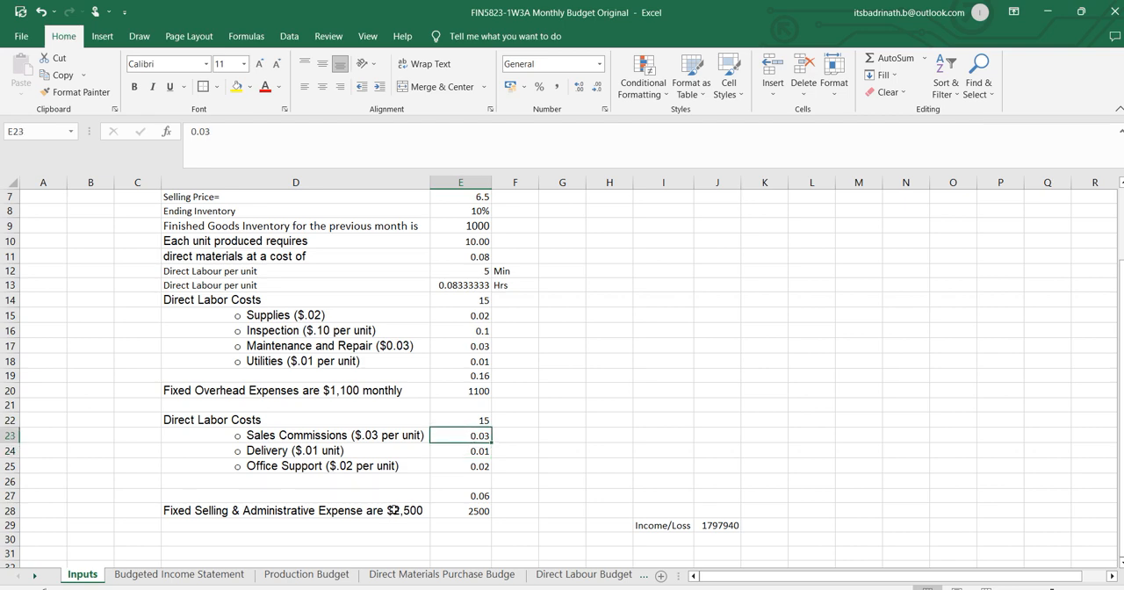
{"action": "left_click", "coordinate": [612, 575]}
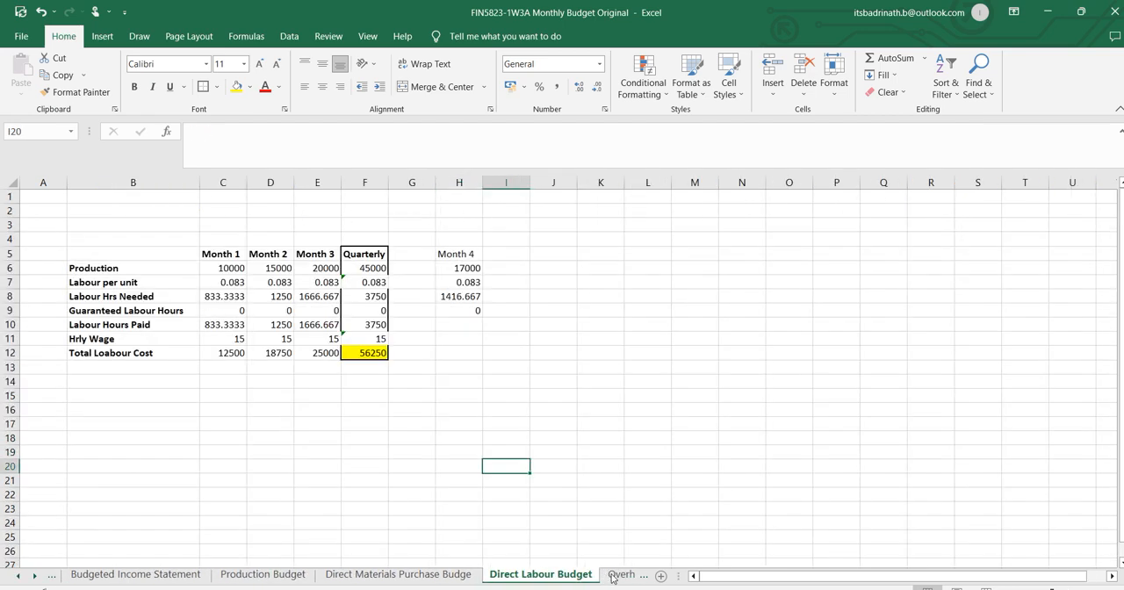
{"action": "left_click", "coordinate": [612, 575]}
{"action": "left_click", "coordinate": [664, 575]}
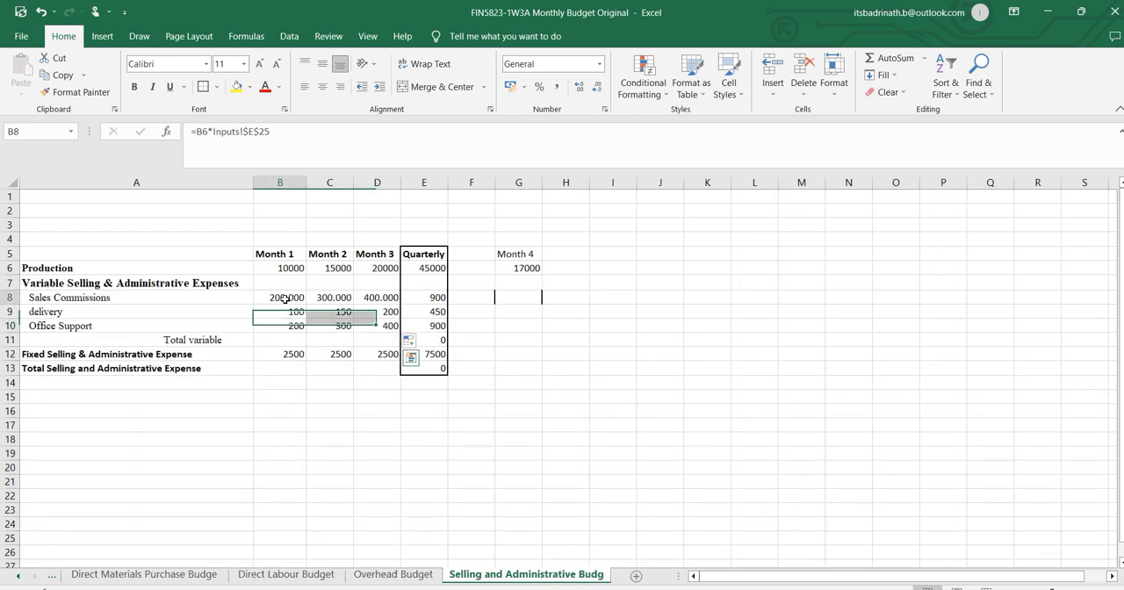
{"action": "left_click", "coordinate": [309, 140]}
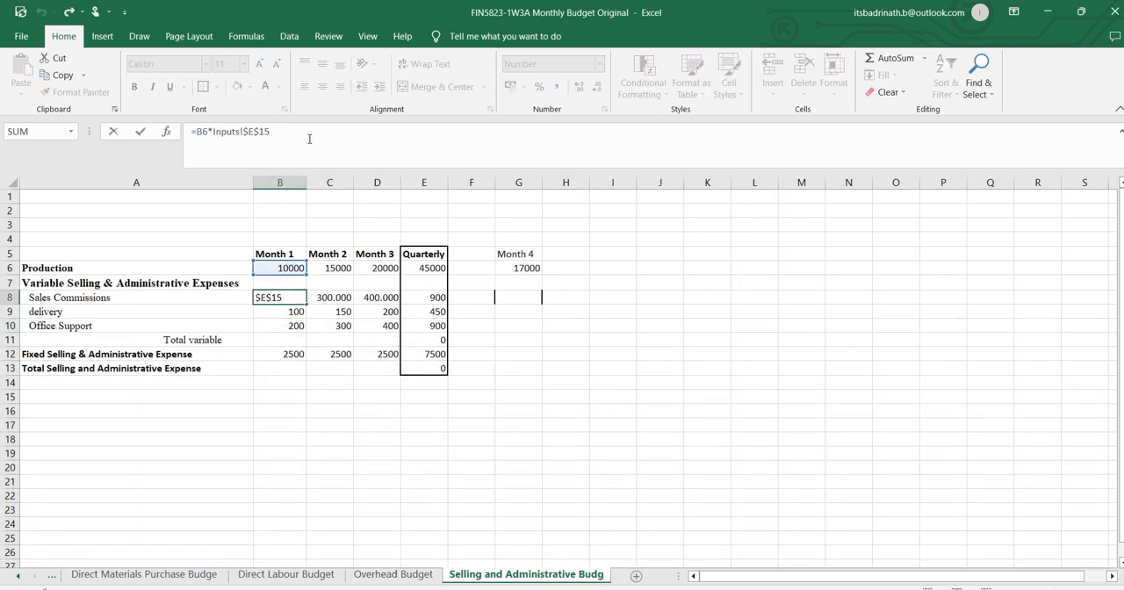
{"action": "key", "text": "ctrl+Return"}
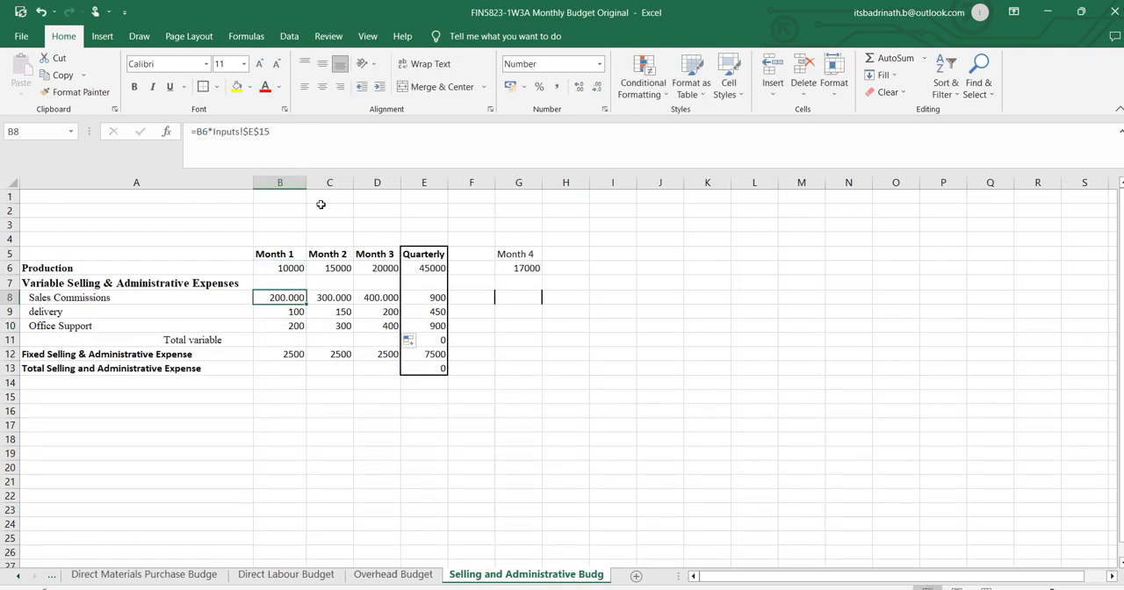
Replace the Month 1 Sales Commissions formula in B8 with =B6*Inputs!E23.
{"action": "type", "text": "="}
{"action": "left_click", "coordinate": [285, 272]}
{"action": "type", "text": "*"}
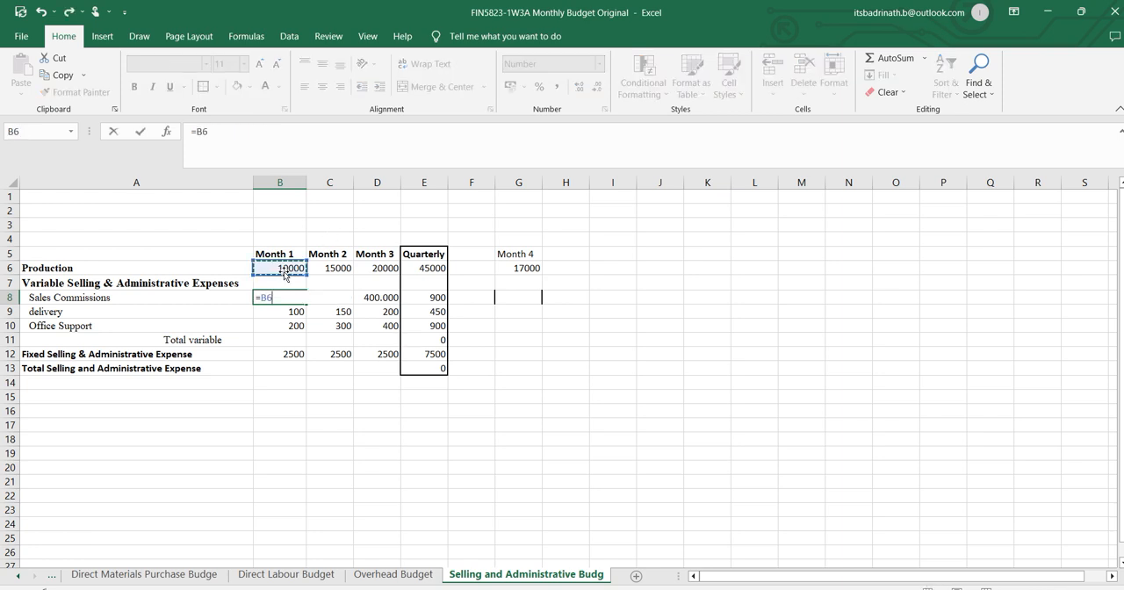
{"action": "left_click", "coordinate": [22, 577]}
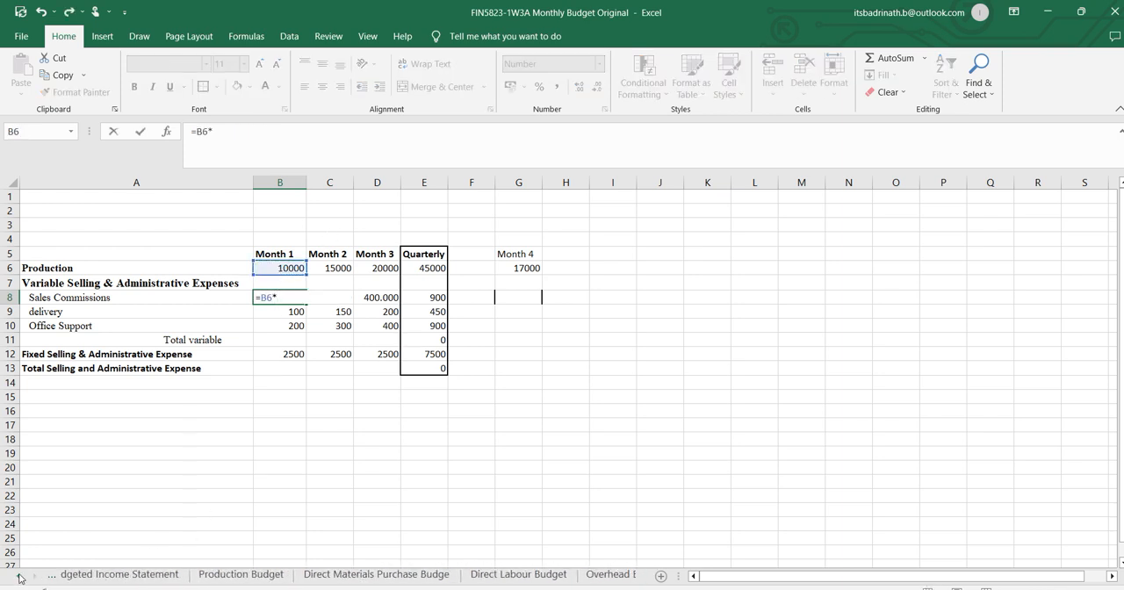
{"action": "left_click", "coordinate": [82, 574]}
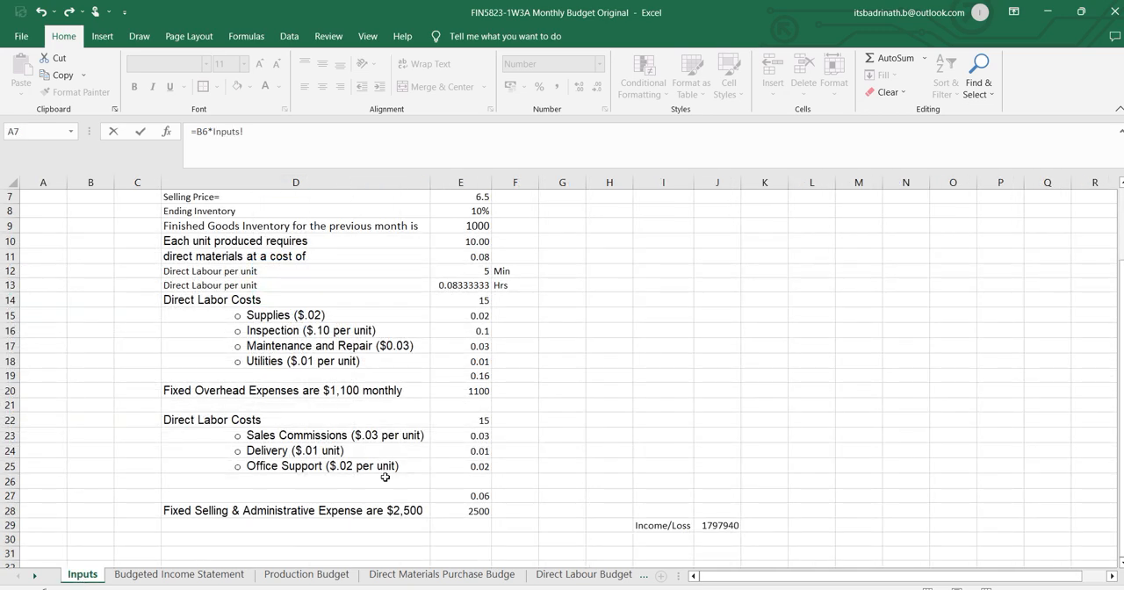
{"action": "left_click", "coordinate": [477, 435]}
{"action": "key", "text": "Return"}
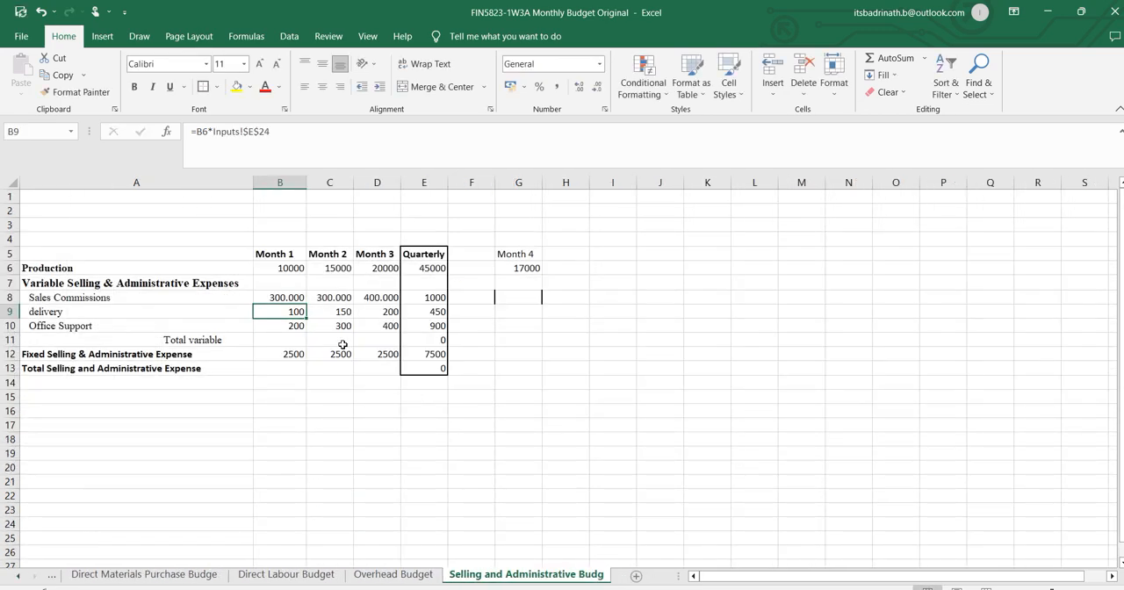
Make the Inputs reference in B8 absolute as =B6*Inputs!$E$23 and fill the Sales Commissions formula across to Month 3.
{"action": "left_click", "coordinate": [291, 297]}
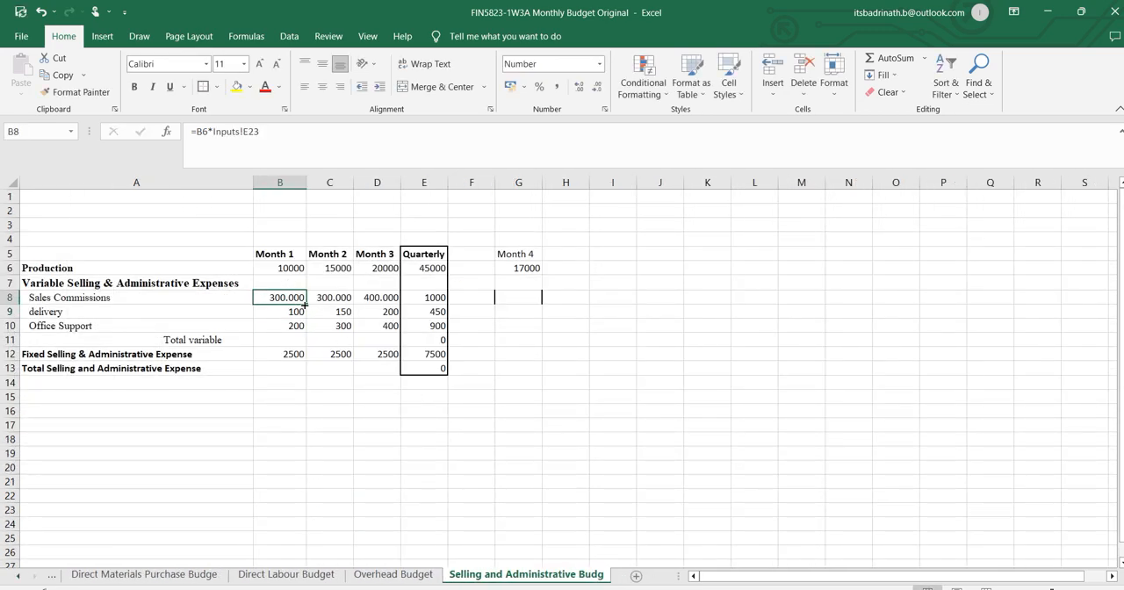
{"action": "left_click", "coordinate": [244, 132]}
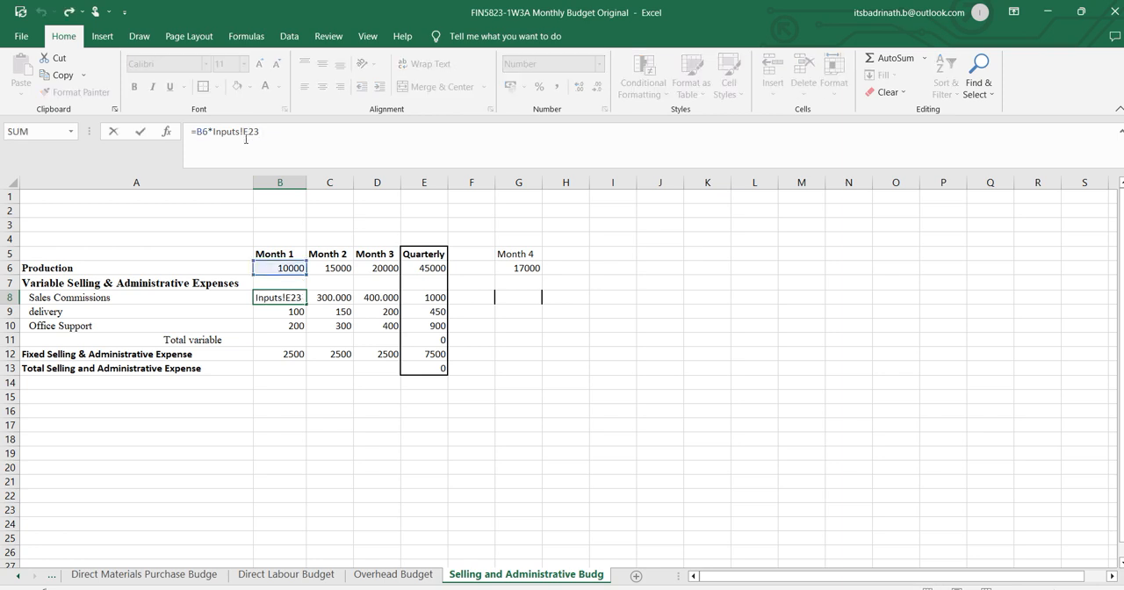
{"action": "type", "text": "$E$"}
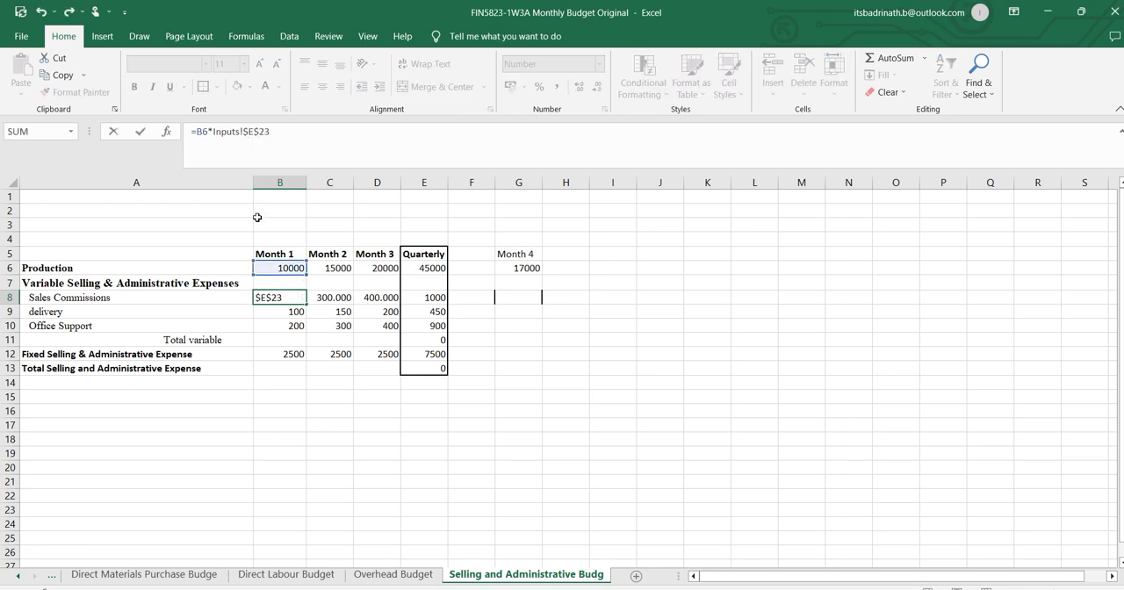
{"action": "key", "text": "Return"}
{"action": "left_click", "coordinate": [277, 298]}
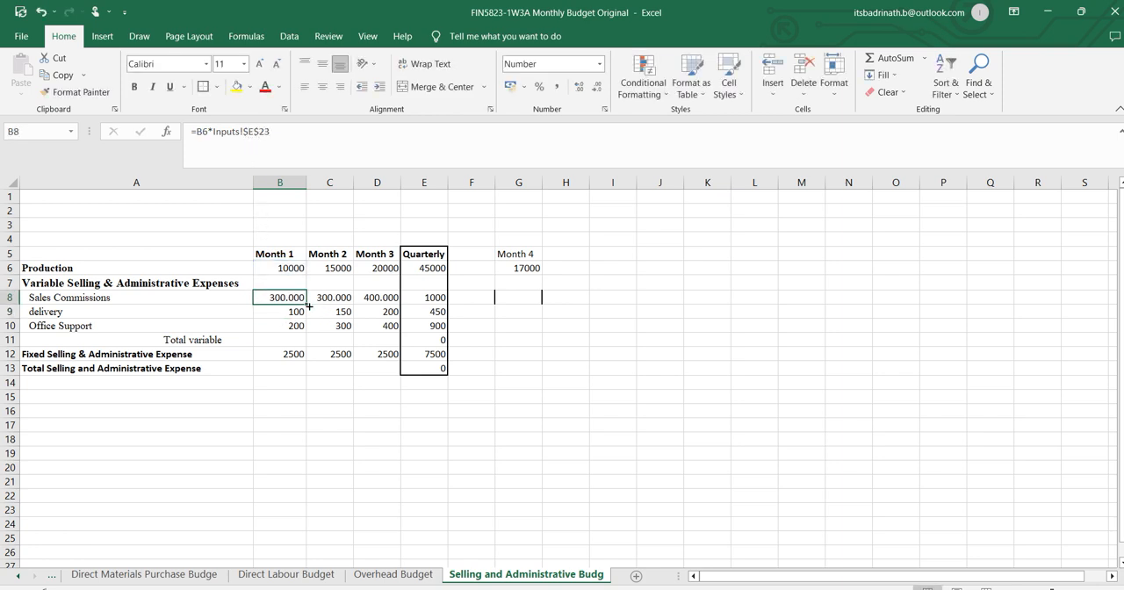
{"action": "left_click_drag", "start_coordinate": [309, 305], "coordinate": [387, 308]}
{"action": "left_click", "coordinate": [373, 381]}
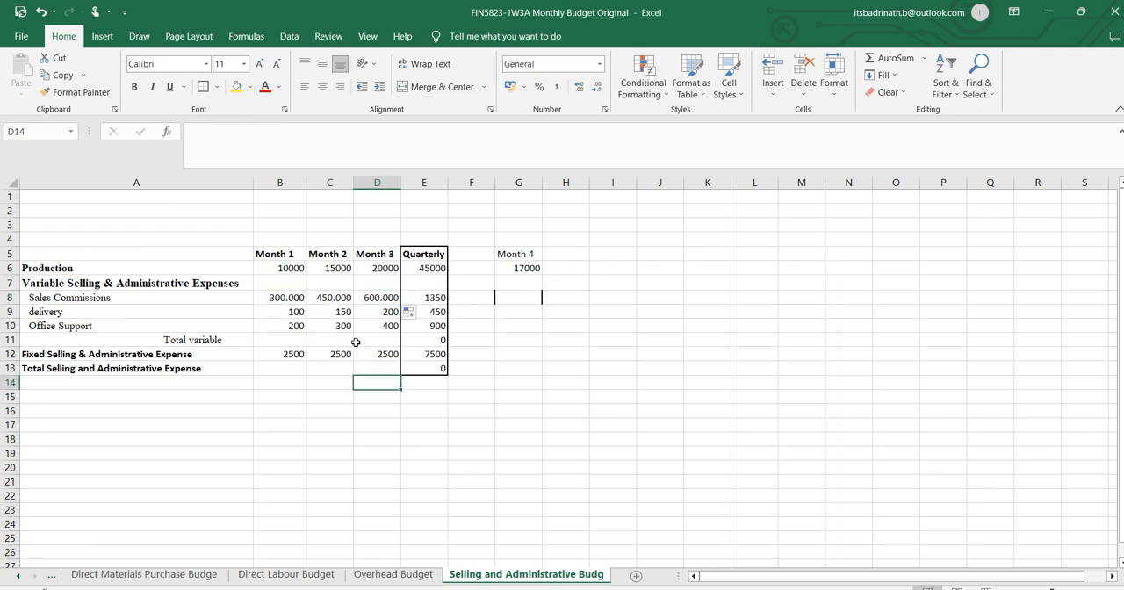
Reduce the monthly variable expense figures in B8:D10 to zero decimal places.
{"action": "left_click_drag", "start_coordinate": [286, 299], "coordinate": [386, 330]}
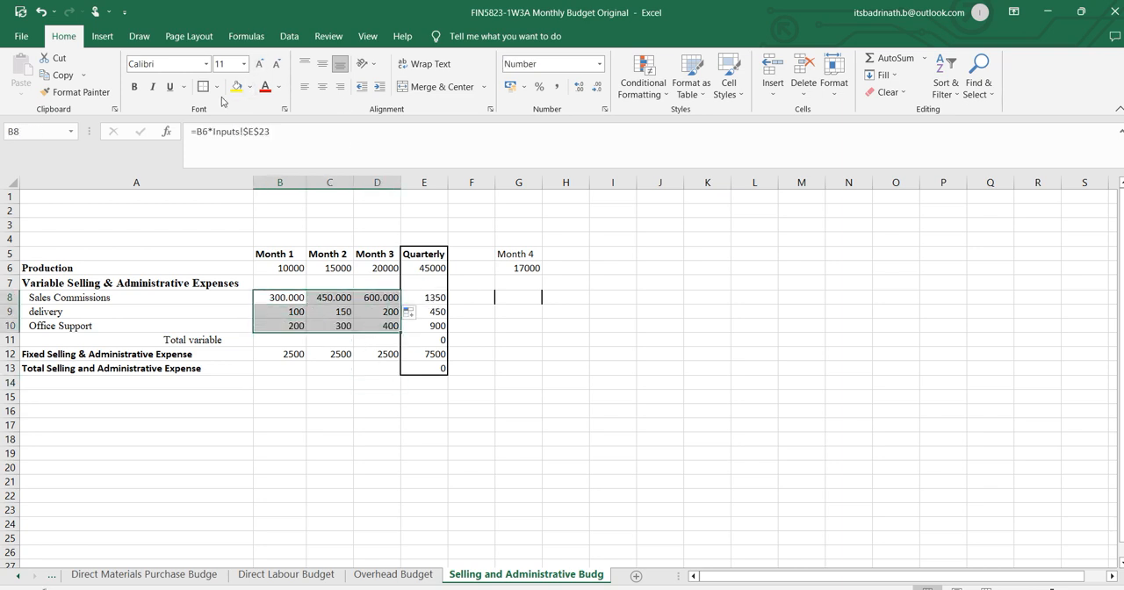
{"action": "left_click", "coordinate": [596, 87]}
{"action": "left_click", "coordinate": [596, 86]}
{"action": "left_click", "coordinate": [596, 87]}
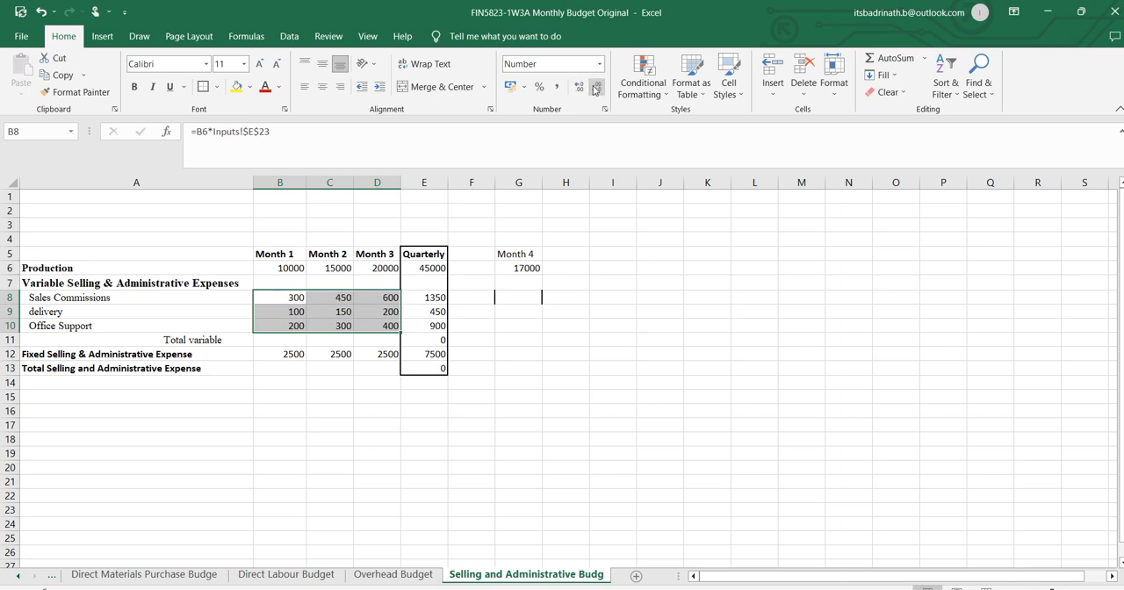
{"action": "left_click", "coordinate": [503, 443]}
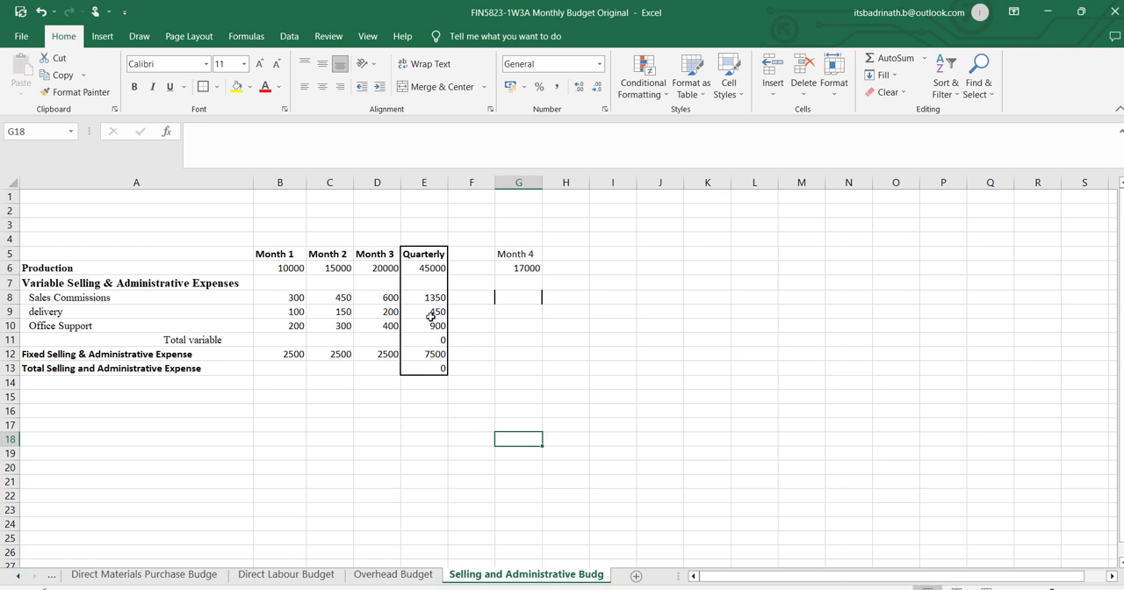
Sum the Month 1 variable expenses in the Total variable row with AutoSum in B11 and fill the total across to Month 3.
{"action": "left_click", "coordinate": [290, 339]}
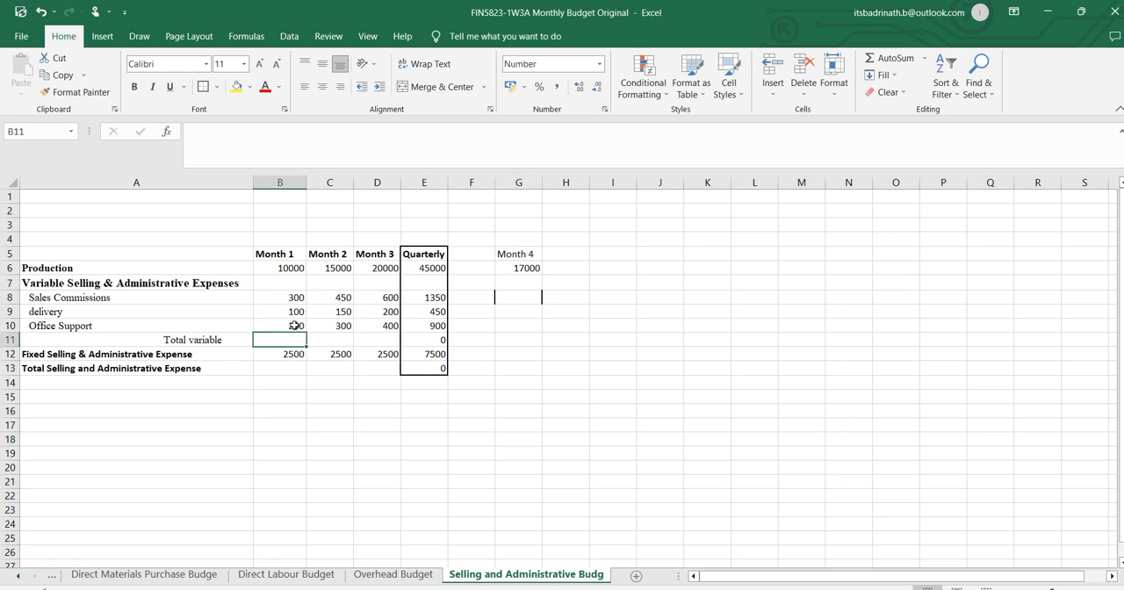
{"action": "left_click", "coordinate": [896, 58]}
{"action": "key", "text": "Return"}
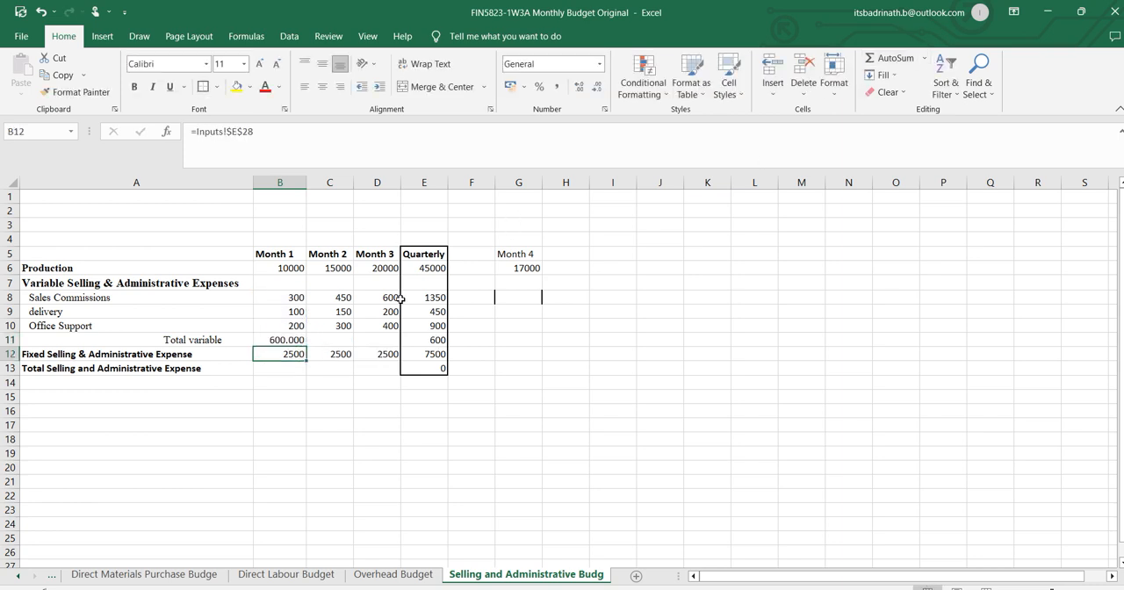
{"action": "left_click", "coordinate": [297, 341]}
{"action": "left_click_drag", "start_coordinate": [307, 345], "coordinate": [400, 352]}
{"action": "left_click", "coordinate": [349, 410]}
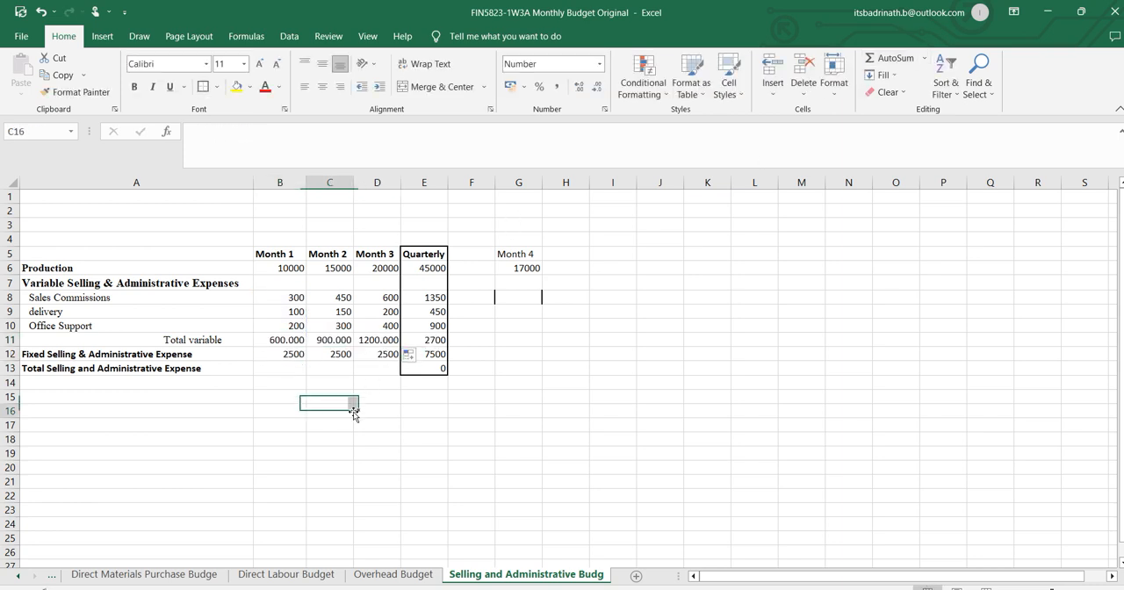
Calculate Month 1 Total Selling and Administrative Expense in B13 as =B11+B12 and fill the formula across to Month 3.
{"action": "left_click", "coordinate": [296, 369]}
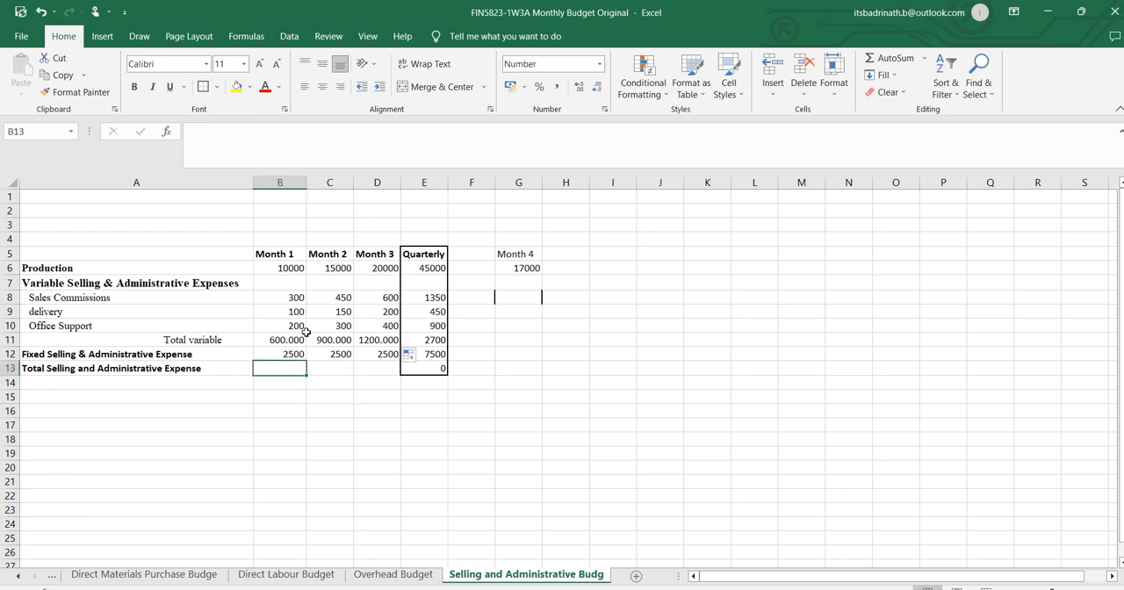
{"action": "type", "text": "="}
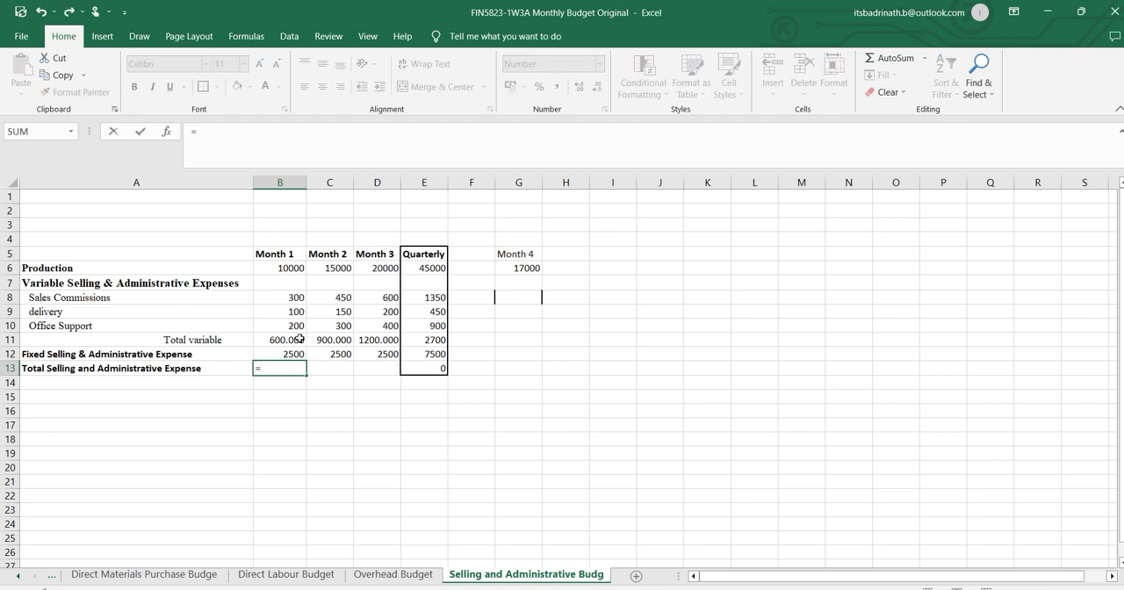
{"action": "left_click", "coordinate": [298, 339]}
{"action": "type", "text": "+"}
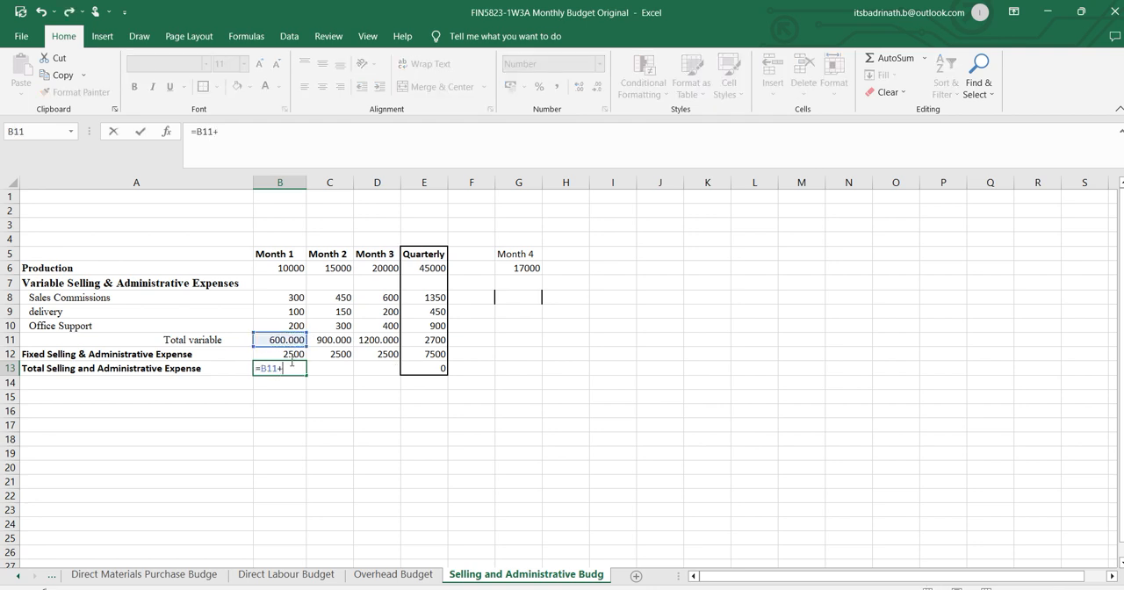
{"action": "left_click", "coordinate": [291, 354]}
{"action": "key", "text": "Return"}
{"action": "left_click", "coordinate": [287, 368]}
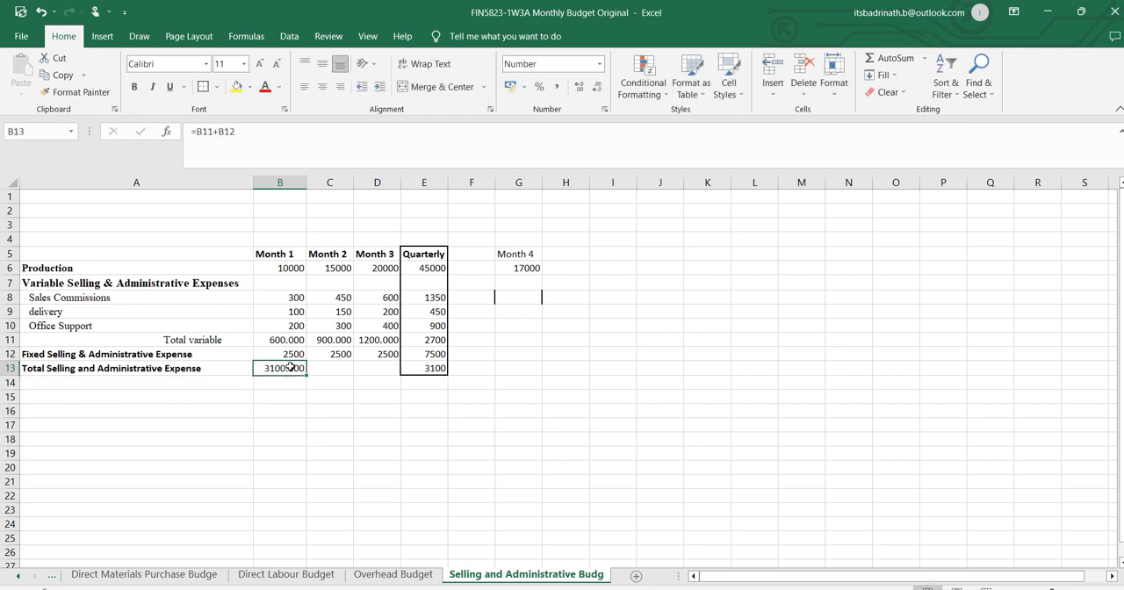
{"action": "left_click_drag", "start_coordinate": [359, 368], "coordinate": [362, 370]}
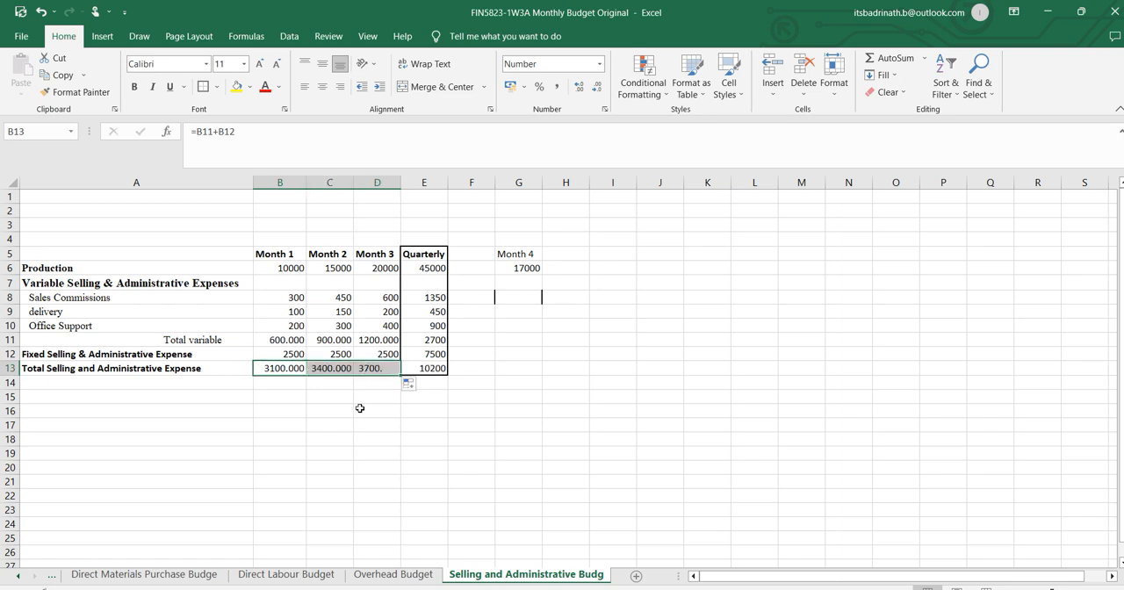
{"action": "left_click", "coordinate": [376, 410]}
Check the Quarterly formula for Total Selling and Administrative Expense in E13, and open the Budgeted Income Statement sheet.
{"action": "left_click", "coordinate": [439, 368]}
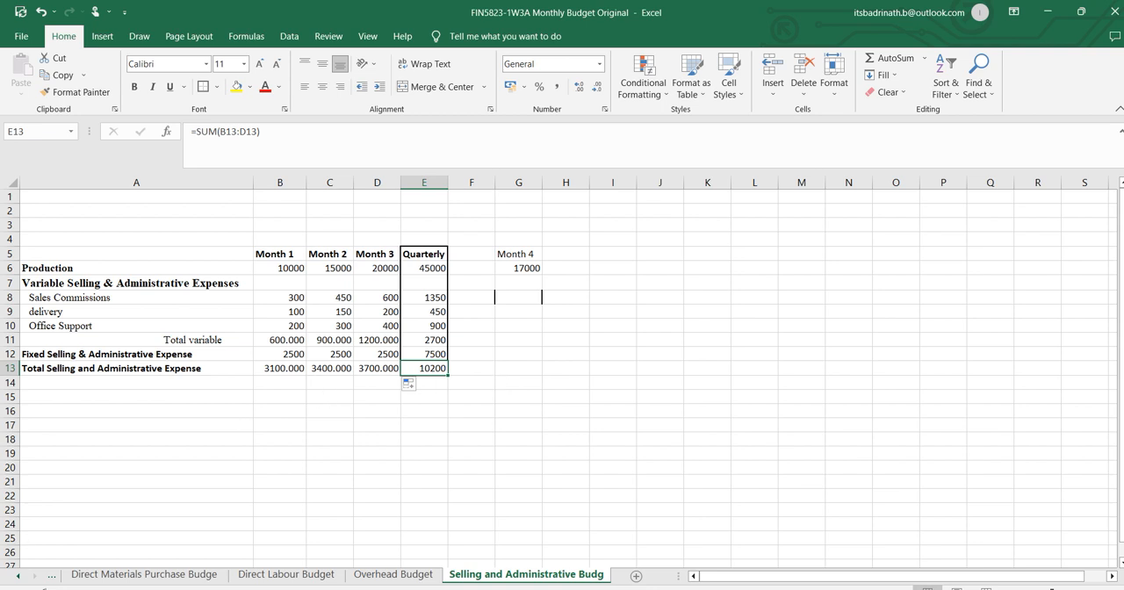
{"action": "left_click", "coordinate": [21, 578]}
{"action": "left_click", "coordinate": [21, 578]}
{"action": "left_click", "coordinate": [20, 578]}
{"action": "left_click", "coordinate": [20, 578]}
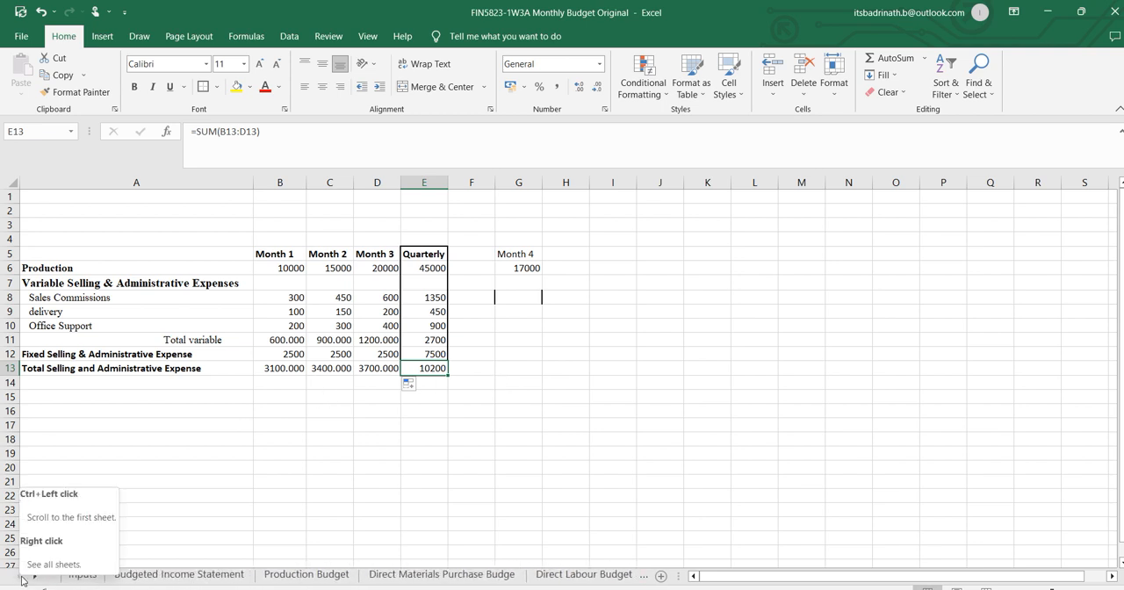
{"action": "left_click", "coordinate": [186, 579]}
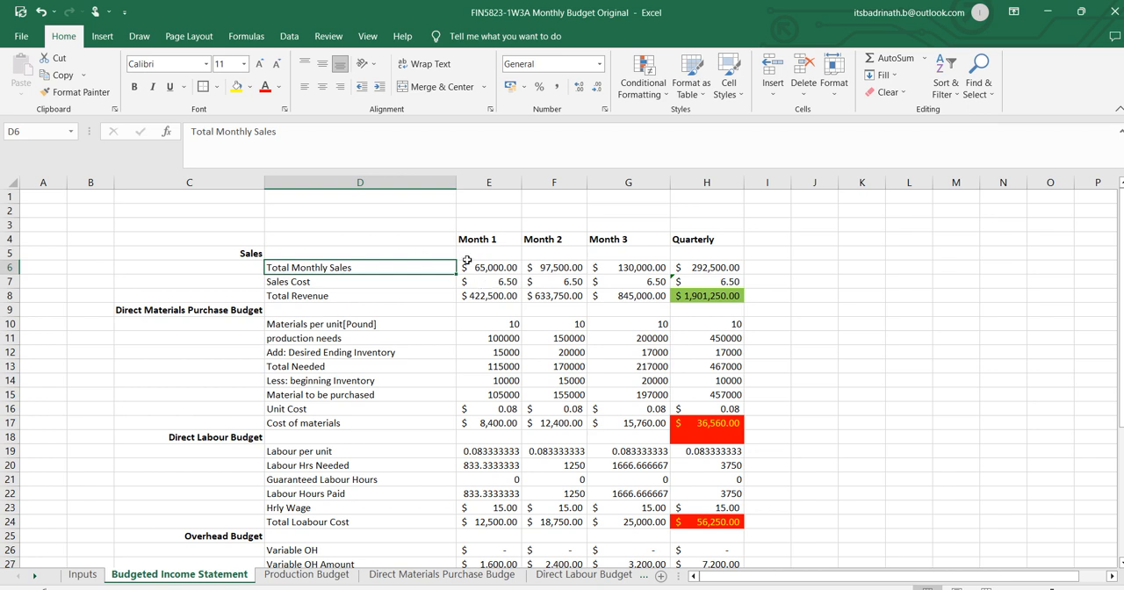
Check the Month 1 Total Monthly Sales and Total Revenue formulas, and clear the Total Revenue row E8:H8.
{"action": "left_click", "coordinate": [480, 270]}
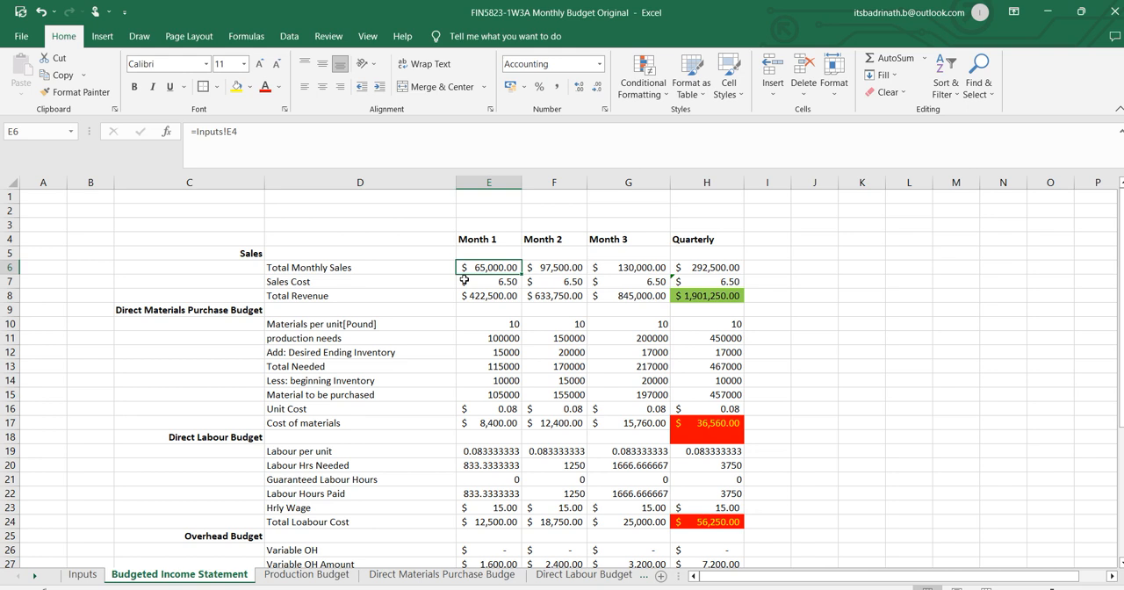
{"action": "left_click", "coordinate": [494, 296]}
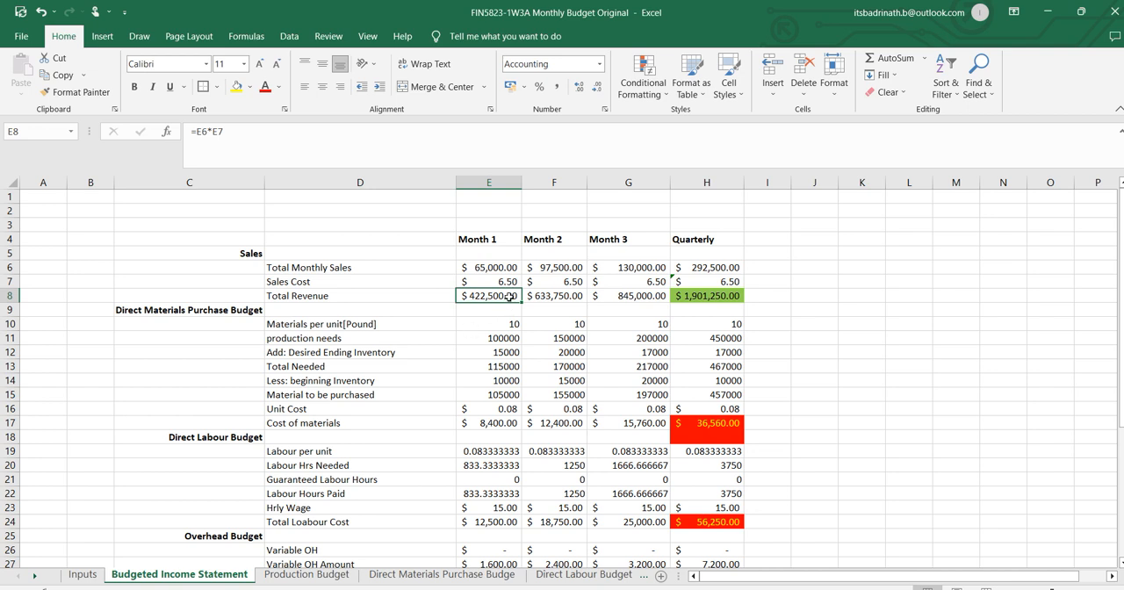
{"action": "left_click", "coordinate": [495, 267]}
{"action": "left_click", "coordinate": [494, 295]}
{"action": "key", "text": "Delete"}
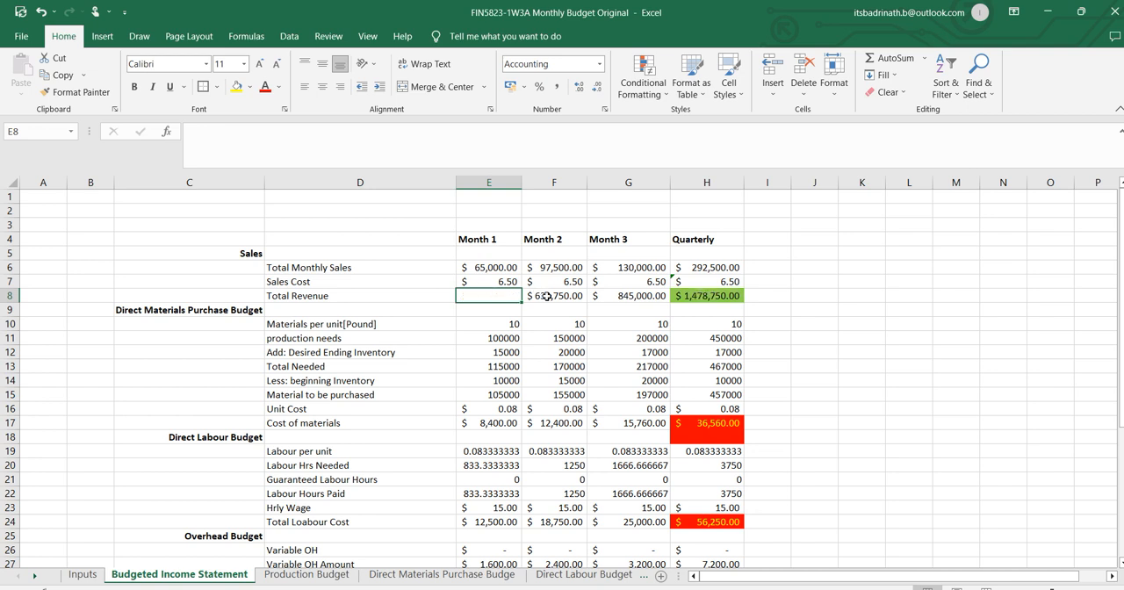
{"action": "left_click", "coordinate": [540, 295]}
{"action": "key", "text": "Delete"}
{"action": "left_click", "coordinate": [644, 295]}
{"action": "key", "text": "Delete"}
{"action": "key", "text": "Right"}
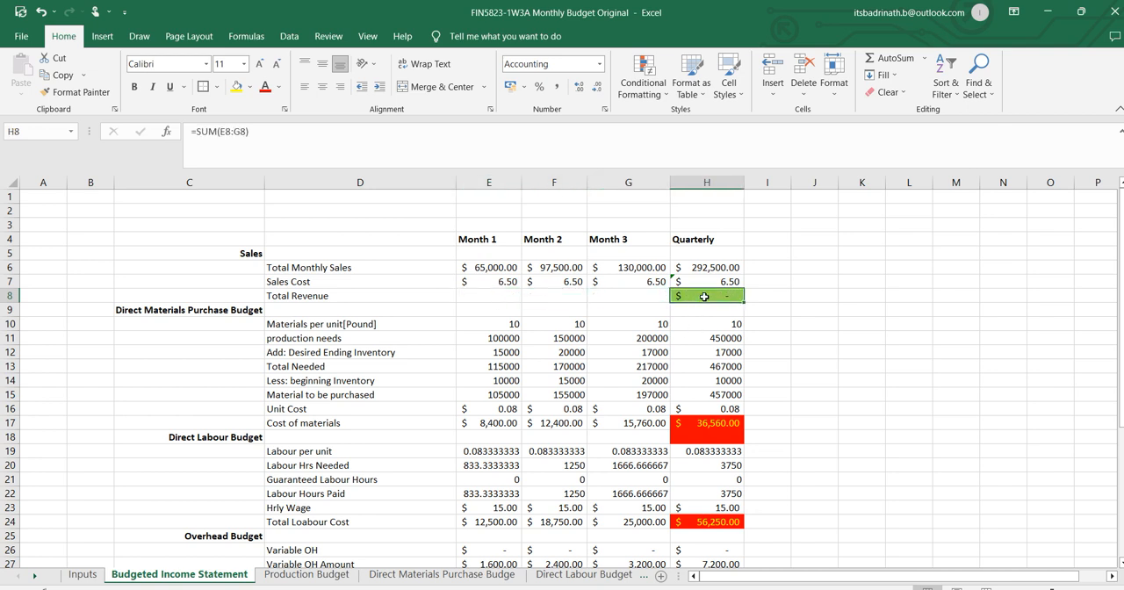
{"action": "key", "text": "Delete"}
Set Month 1 Total Revenue in E8 to =E6 and fill the formula across to the Quarterly column.
{"action": "left_click", "coordinate": [480, 293]}
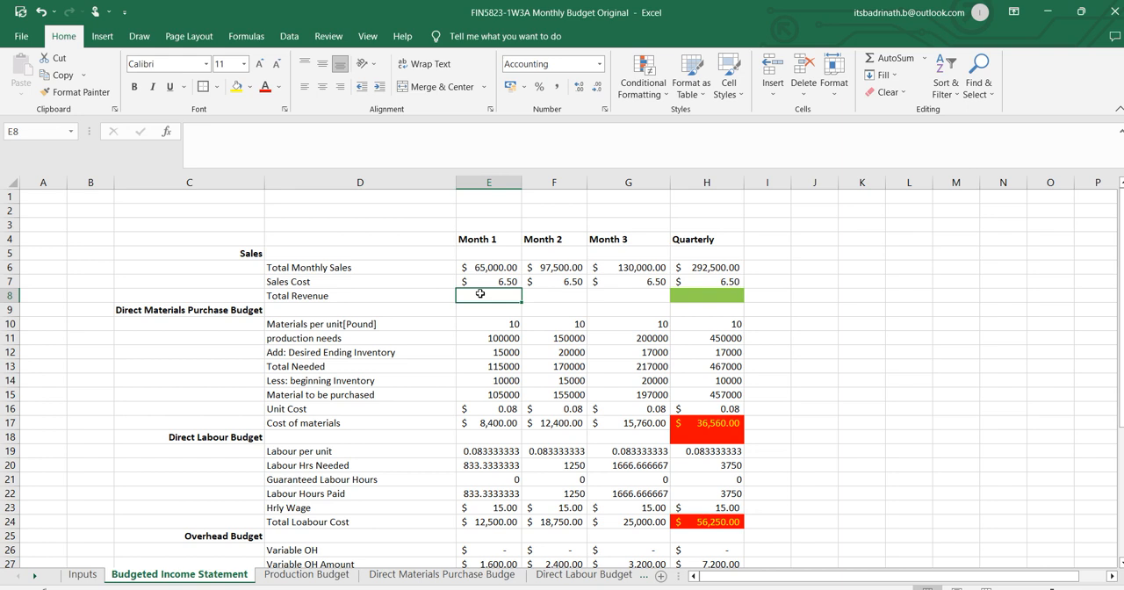
{"action": "type", "text": "="}
{"action": "left_click", "coordinate": [502, 268]}
{"action": "key", "text": "Return"}
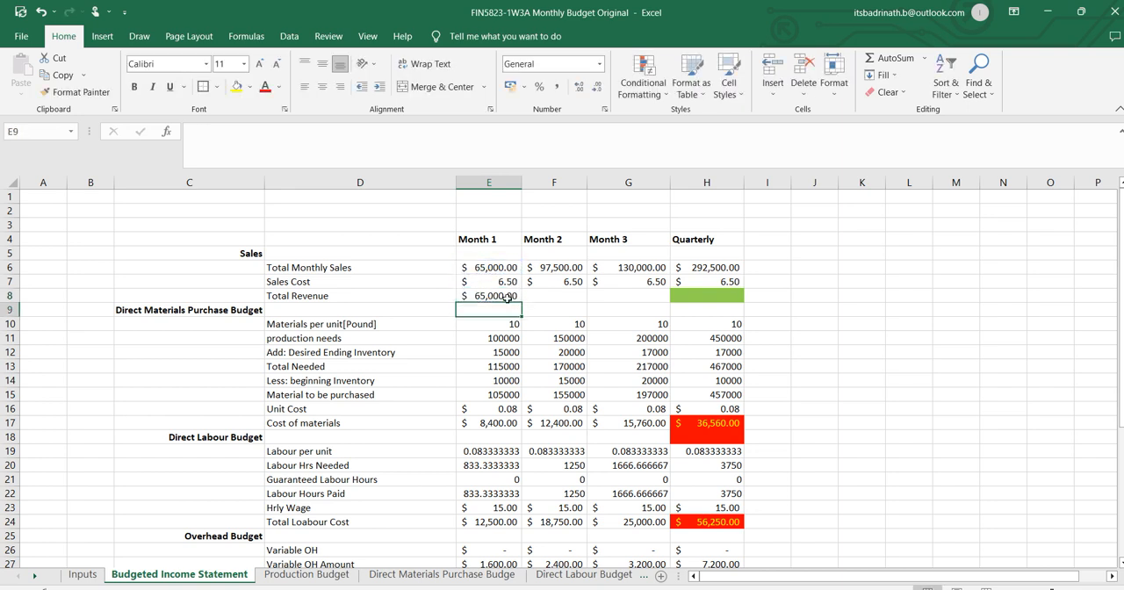
{"action": "left_click", "coordinate": [508, 296]}
{"action": "left_click_drag", "start_coordinate": [523, 302], "coordinate": [716, 300]}
{"action": "left_click", "coordinate": [964, 356]}
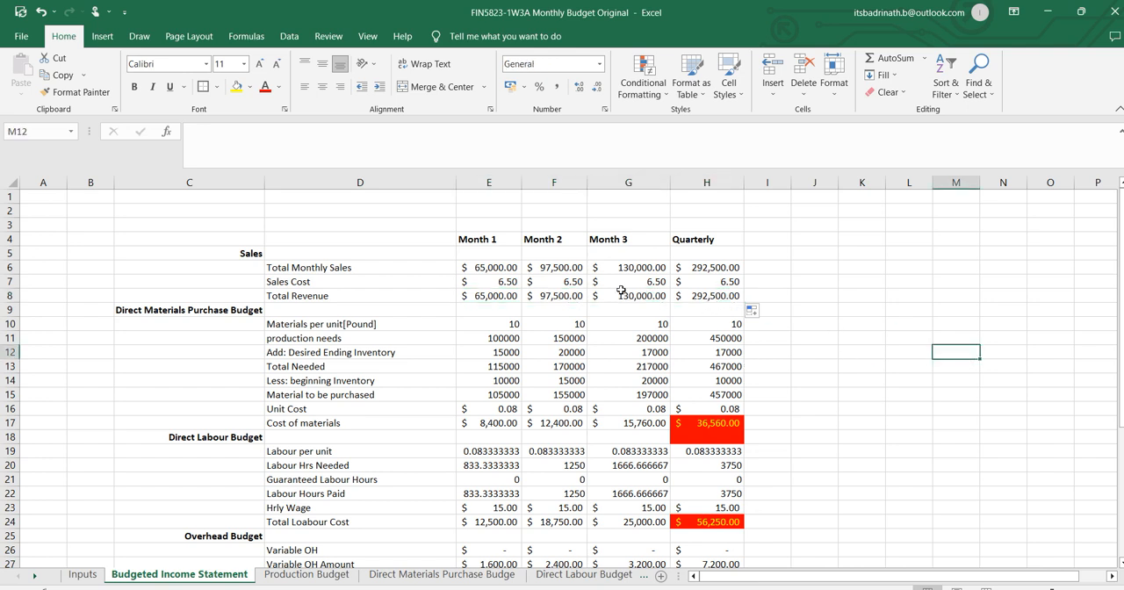
Examine the Month 1 formulas in the Direct Materials Purchase Budget section and compare them with the source sheet.
{"action": "left_click", "coordinate": [226, 312]}
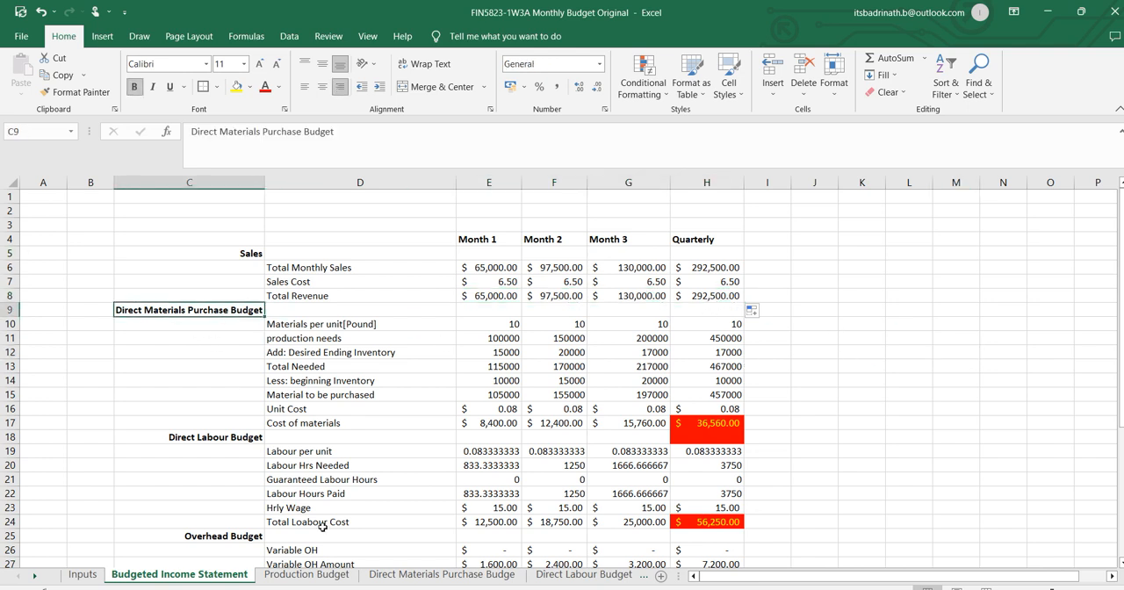
{"action": "left_click", "coordinate": [483, 577]}
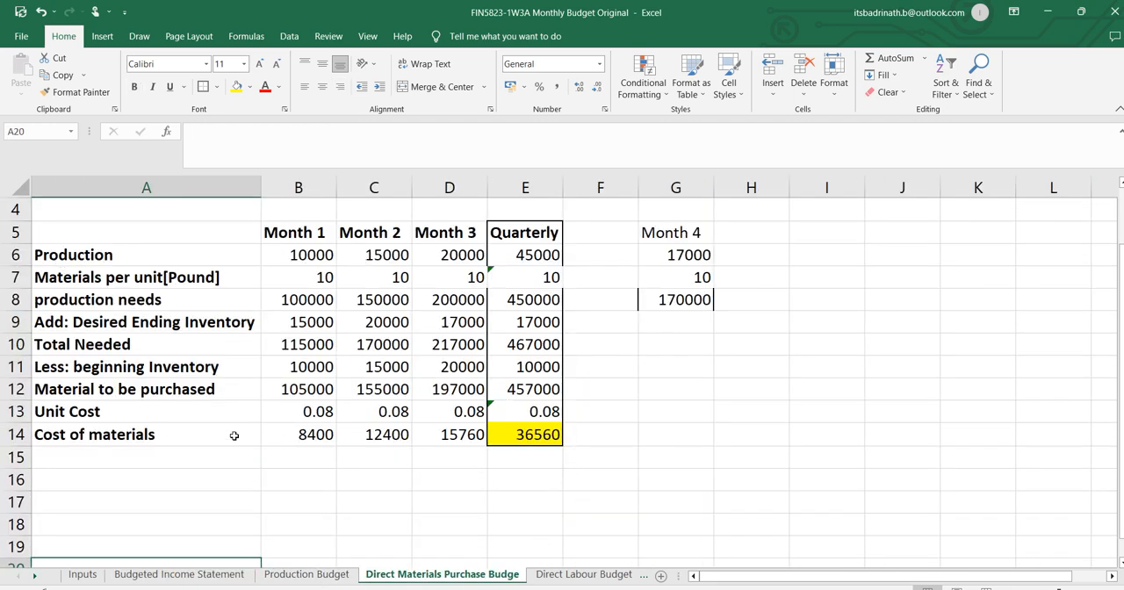
{"action": "left_click", "coordinate": [186, 575]}
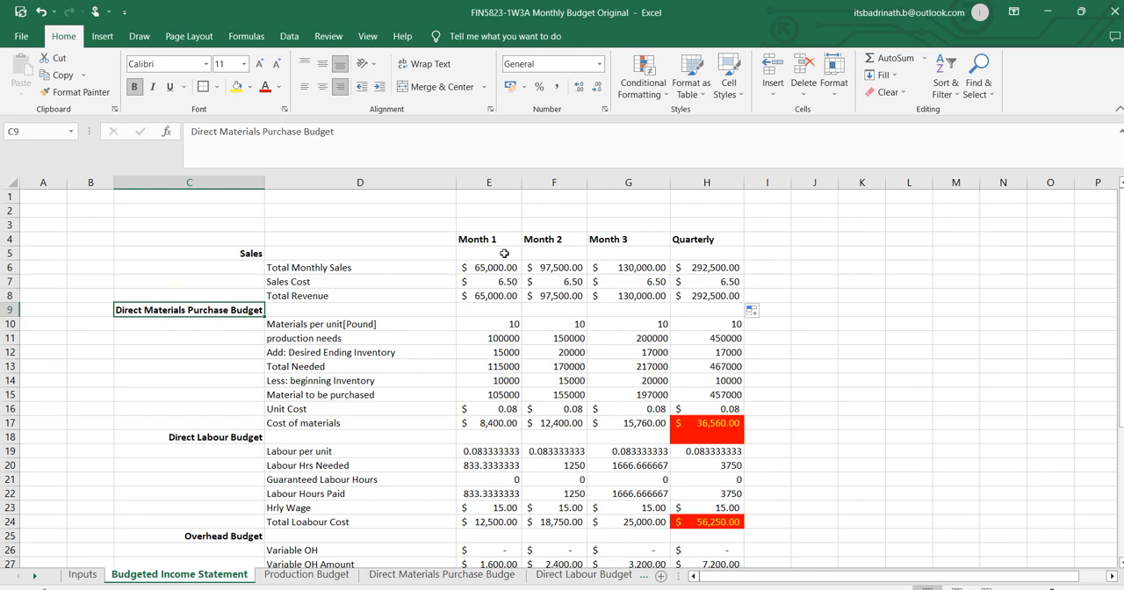
{"action": "left_click", "coordinate": [490, 327]}
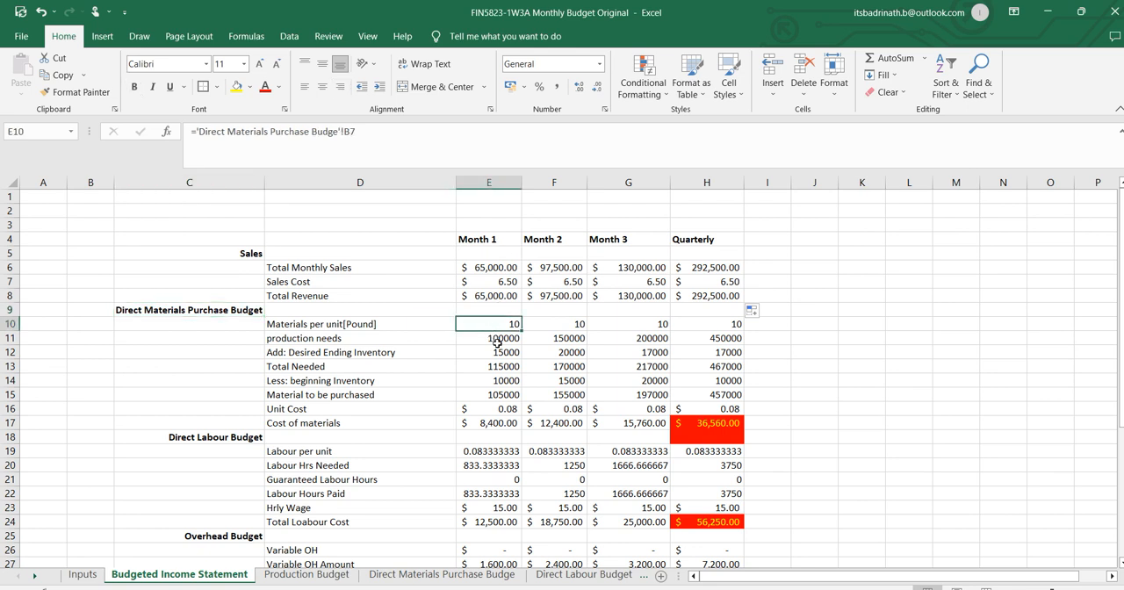
{"action": "left_click", "coordinate": [492, 338]}
{"action": "left_click", "coordinate": [493, 352]}
{"action": "left_click", "coordinate": [495, 366]}
{"action": "left_click", "coordinate": [497, 380]}
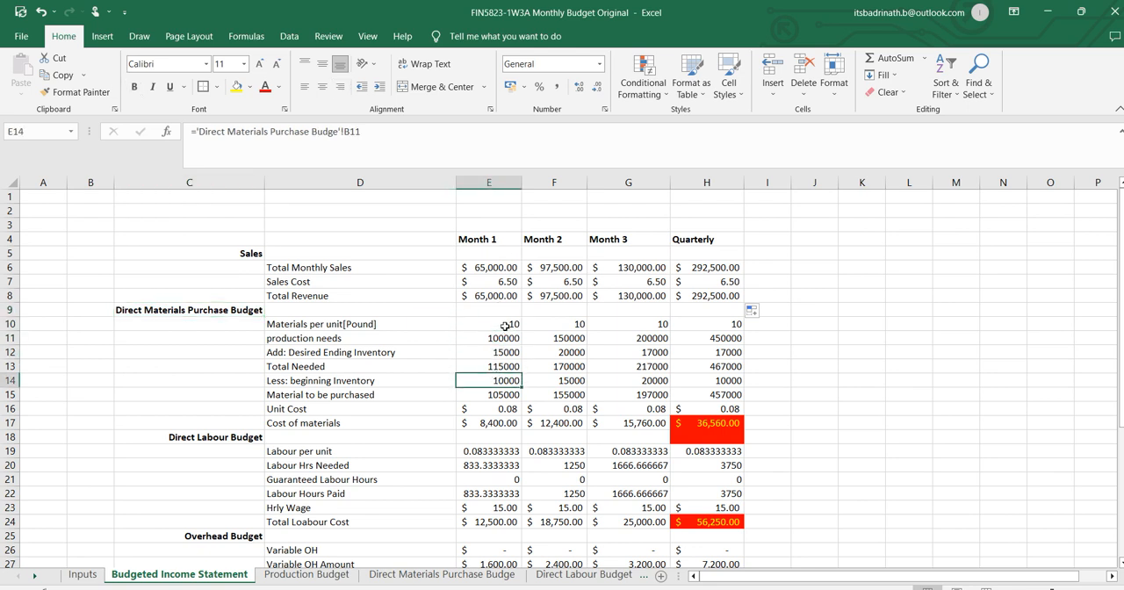
{"action": "left_click", "coordinate": [185, 311]}
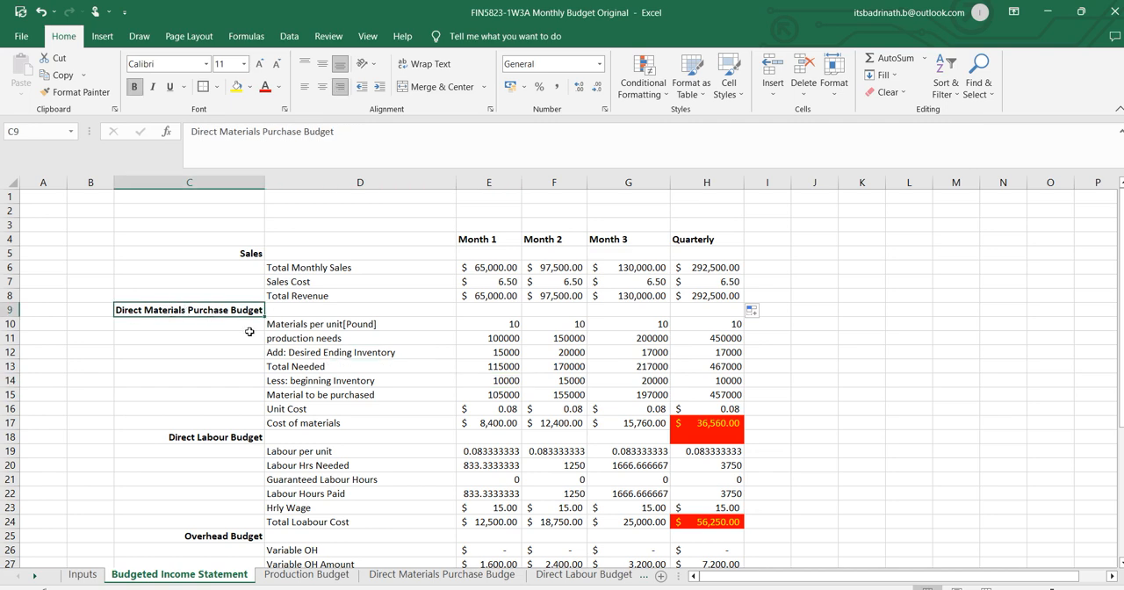
{"action": "left_click", "coordinate": [377, 576]}
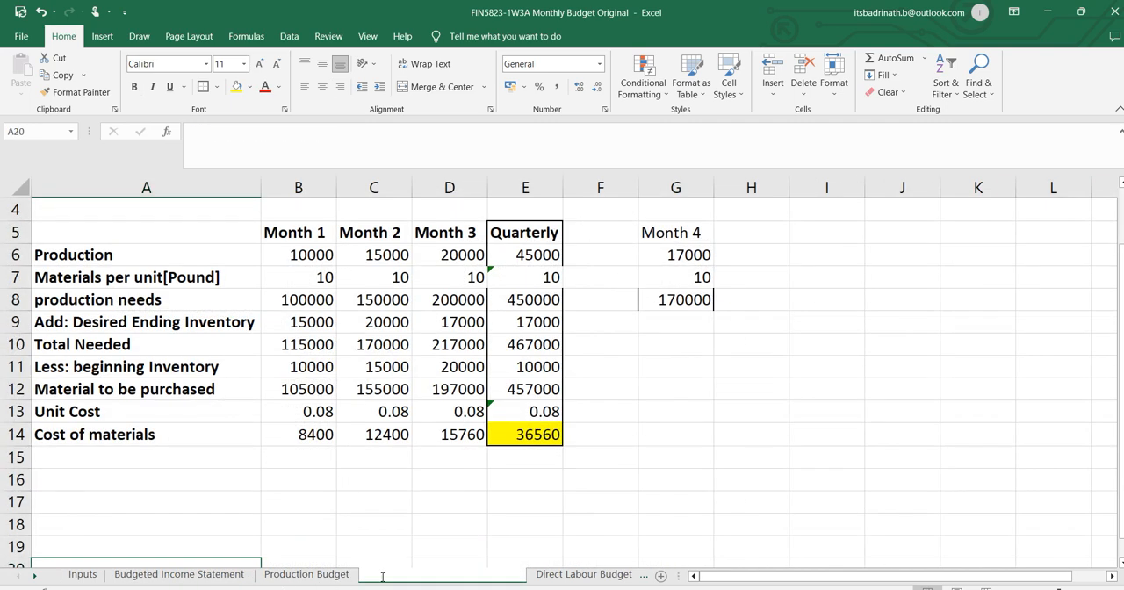
{"action": "left_click", "coordinate": [150, 576]}
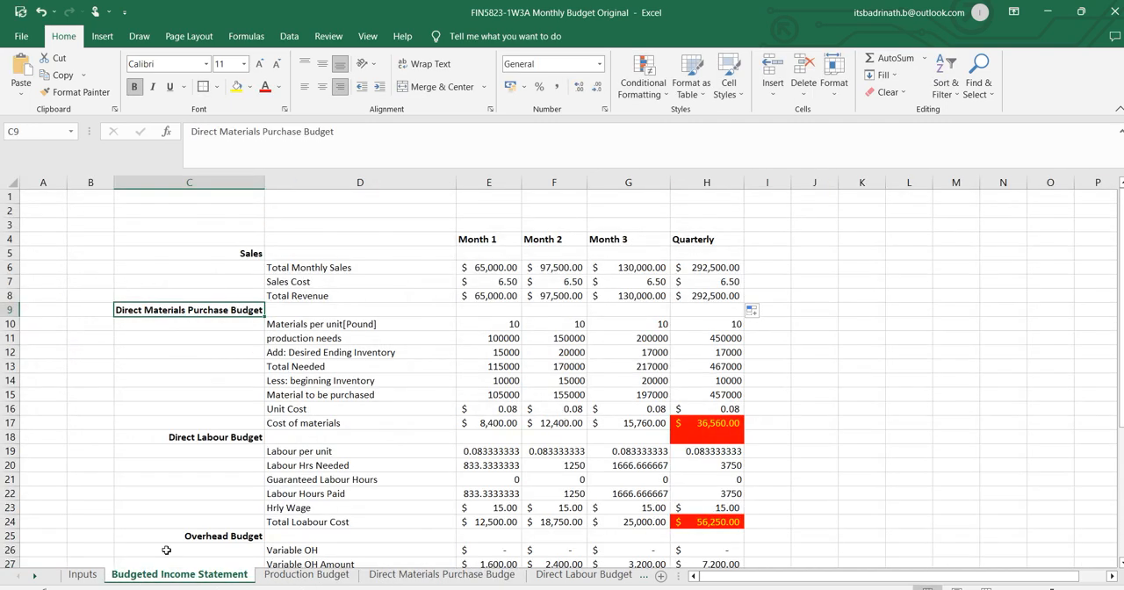
{"action": "left_click", "coordinate": [280, 324]}
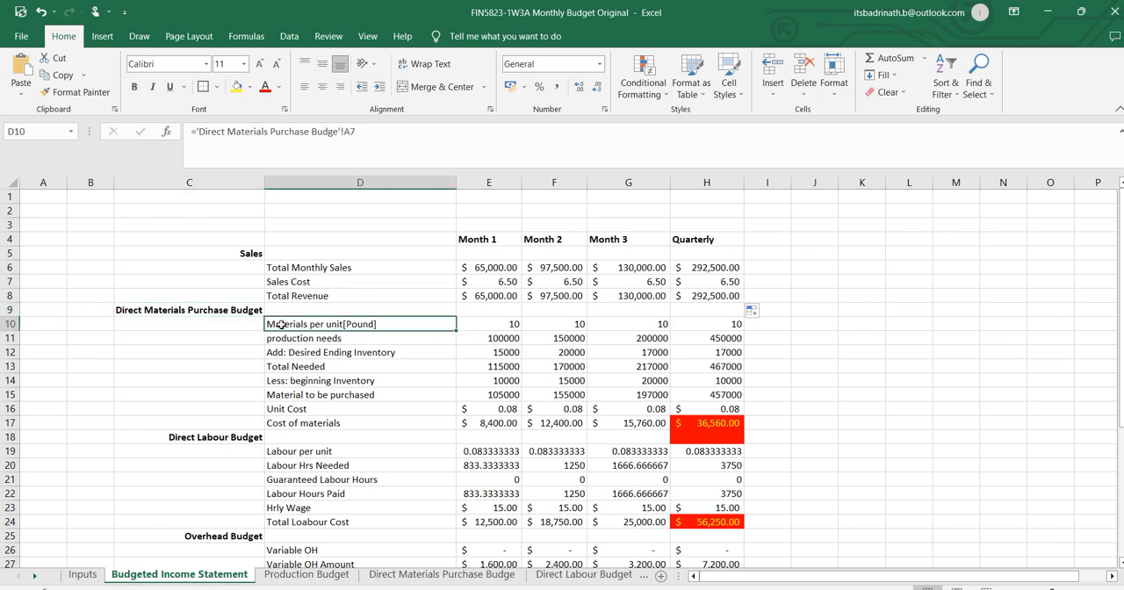
{"action": "type", "text": "="}
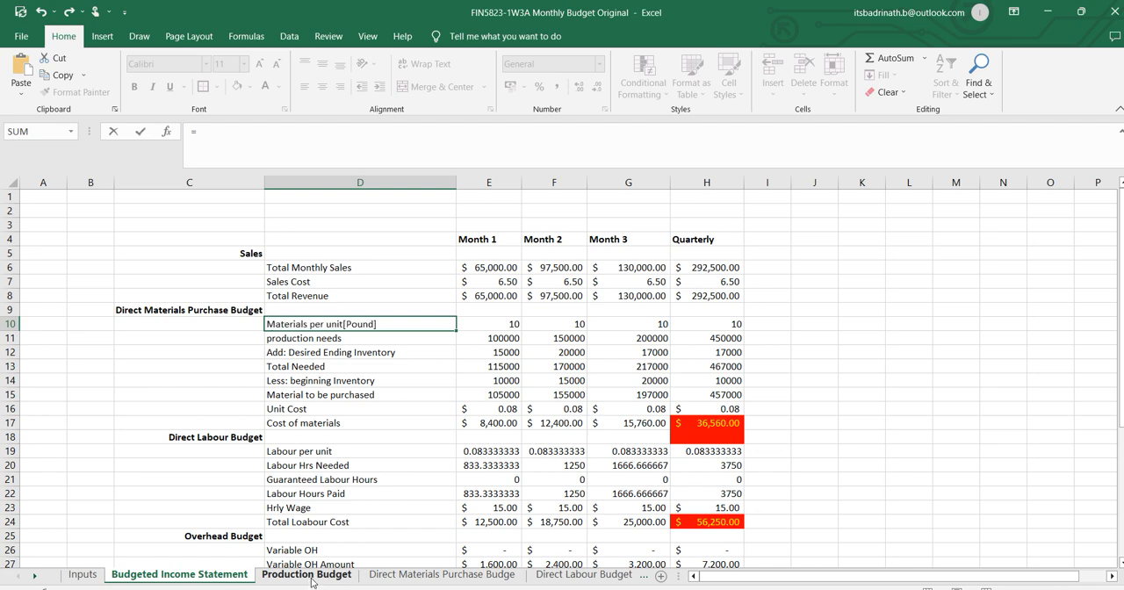
{"action": "left_click", "coordinate": [309, 575]}
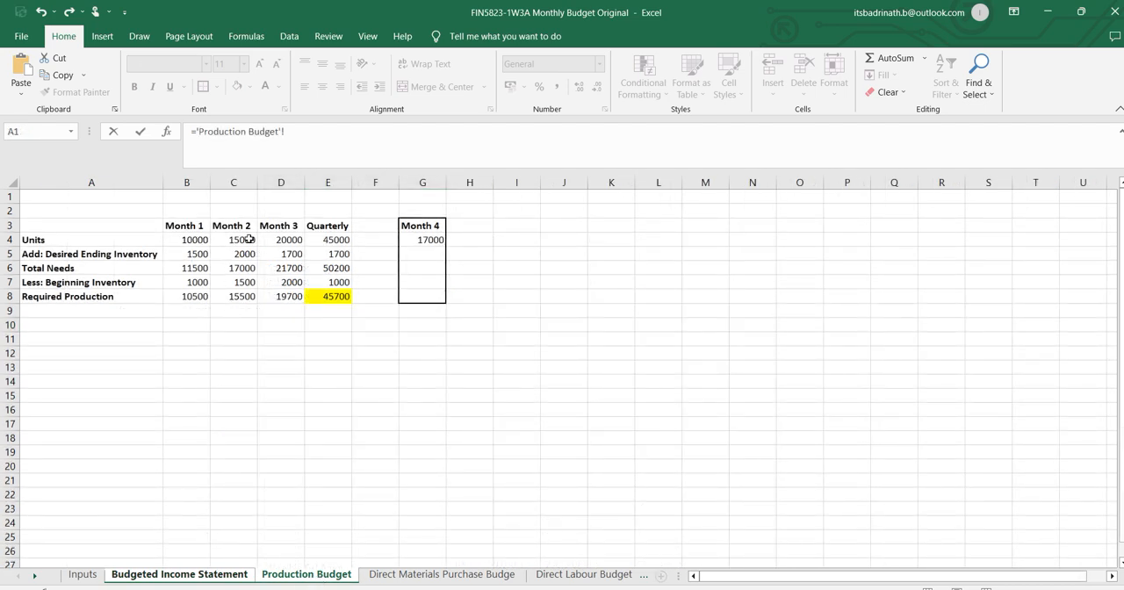
{"action": "left_click", "coordinate": [402, 575]}
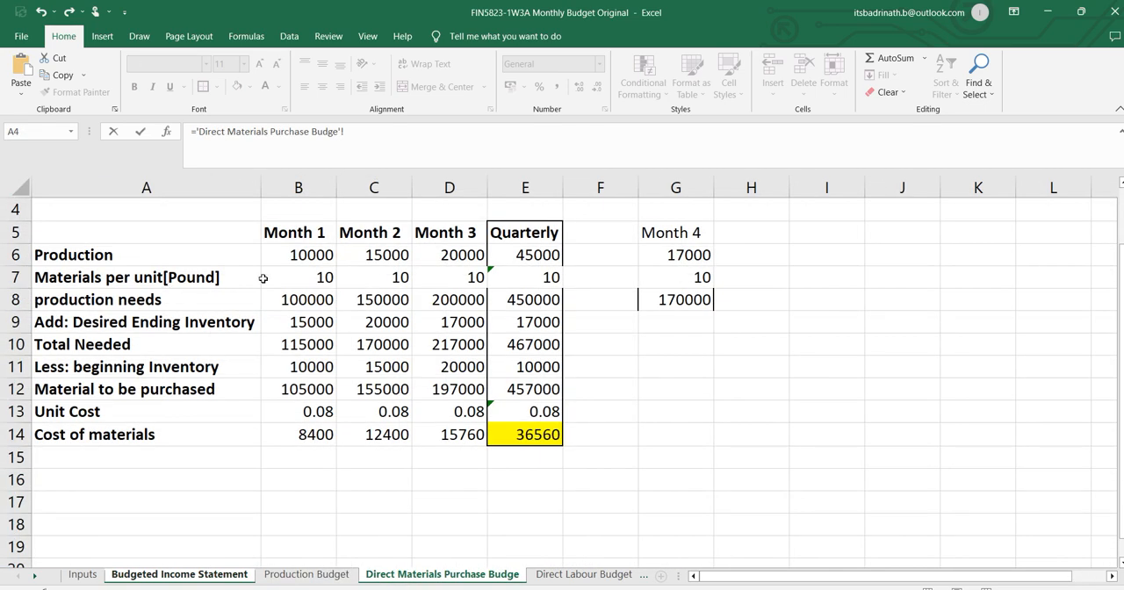
{"action": "left_click", "coordinate": [303, 280]}
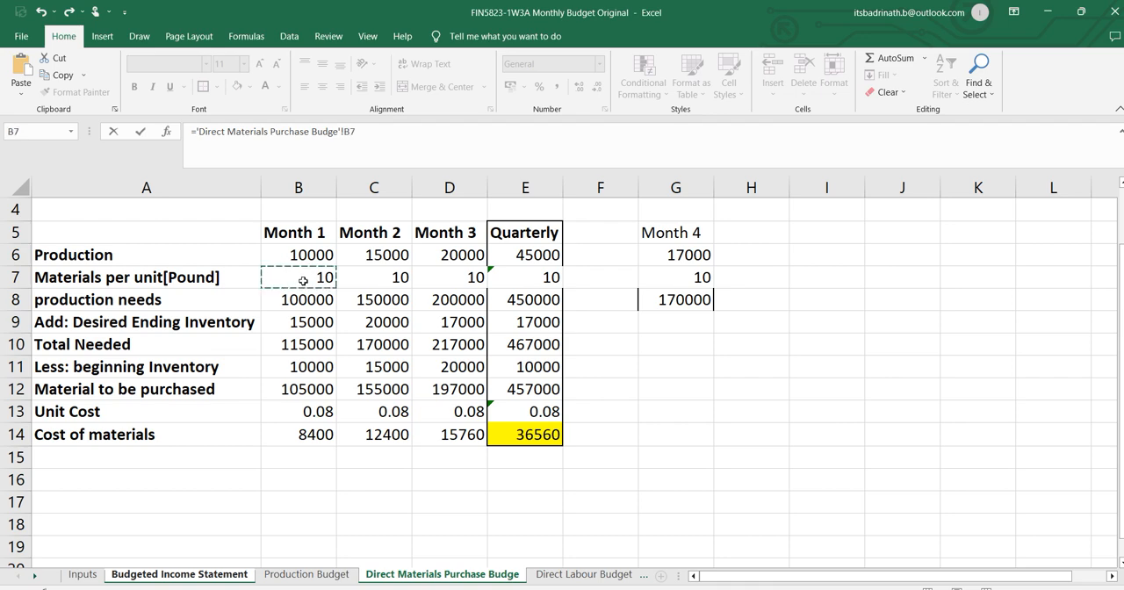
{"action": "key", "text": "Return"}
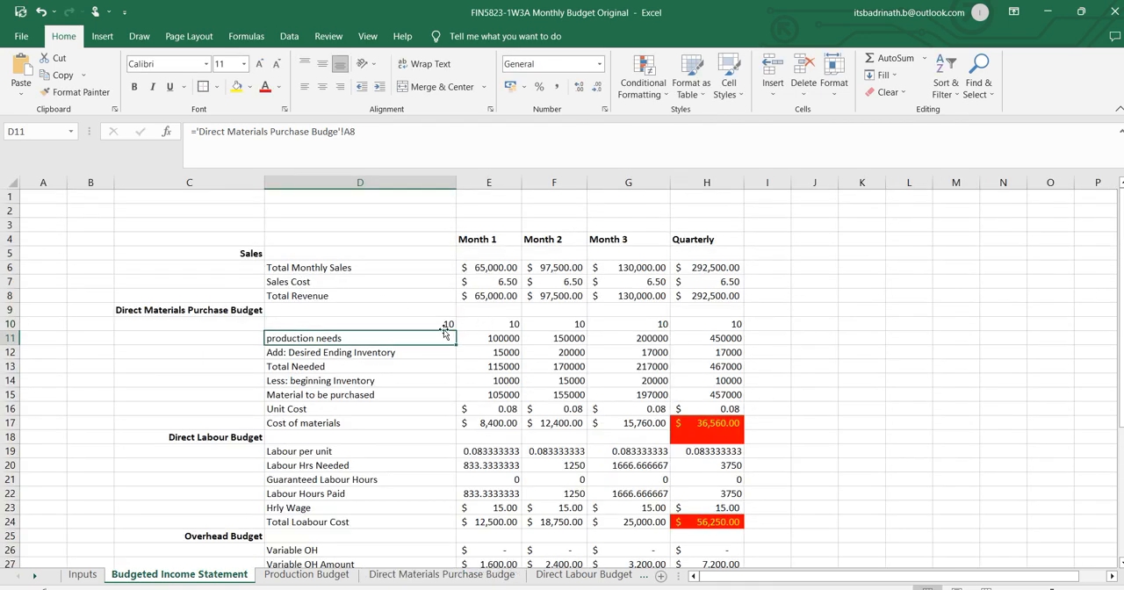
{"action": "key", "text": "ctrl+z"}
Link Month 1 Materials per unit in E10 to 'Direct Materials Purchase Budge'!B7 and fill the formula through H17.
{"action": "left_click", "coordinate": [503, 323]}
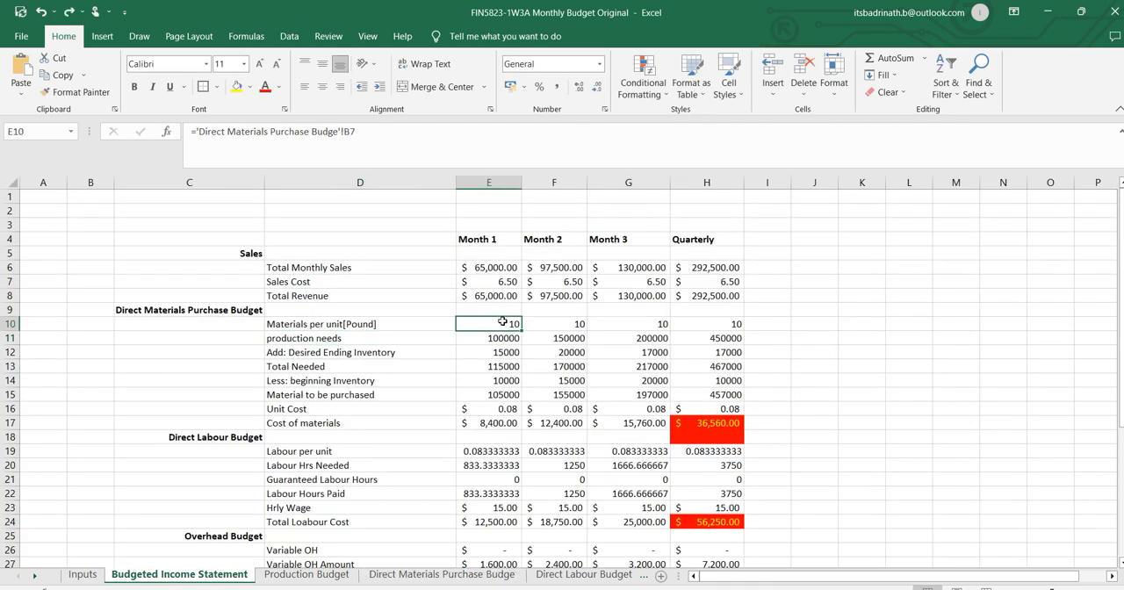
{"action": "double_click", "coordinate": [502, 323]}
{"action": "key", "text": "Escape"}
{"action": "type", "text": "="}
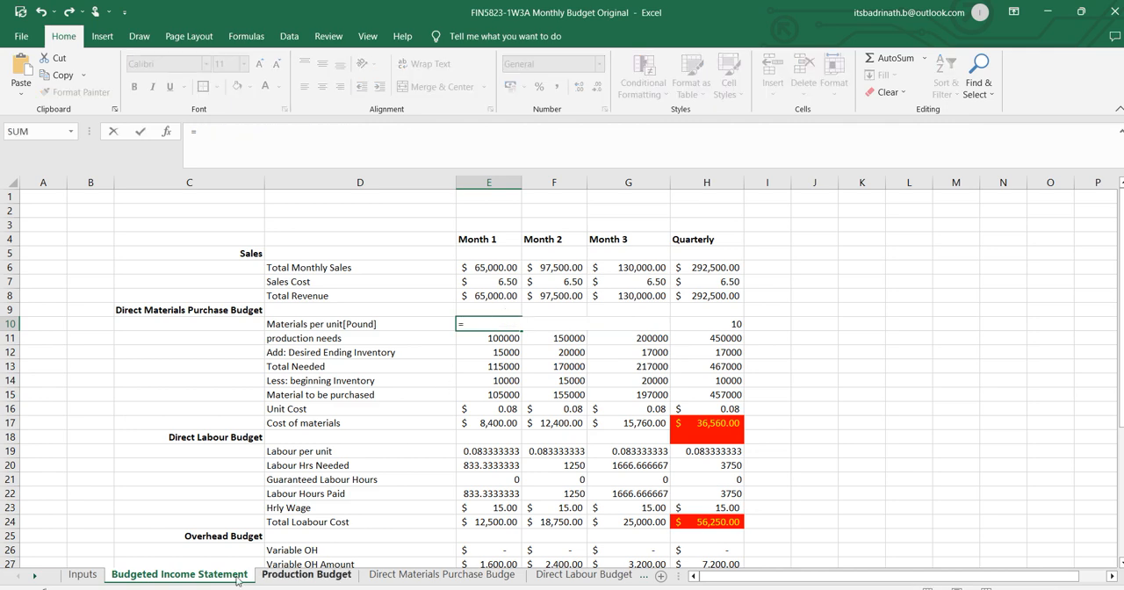
{"action": "left_click", "coordinate": [407, 573]}
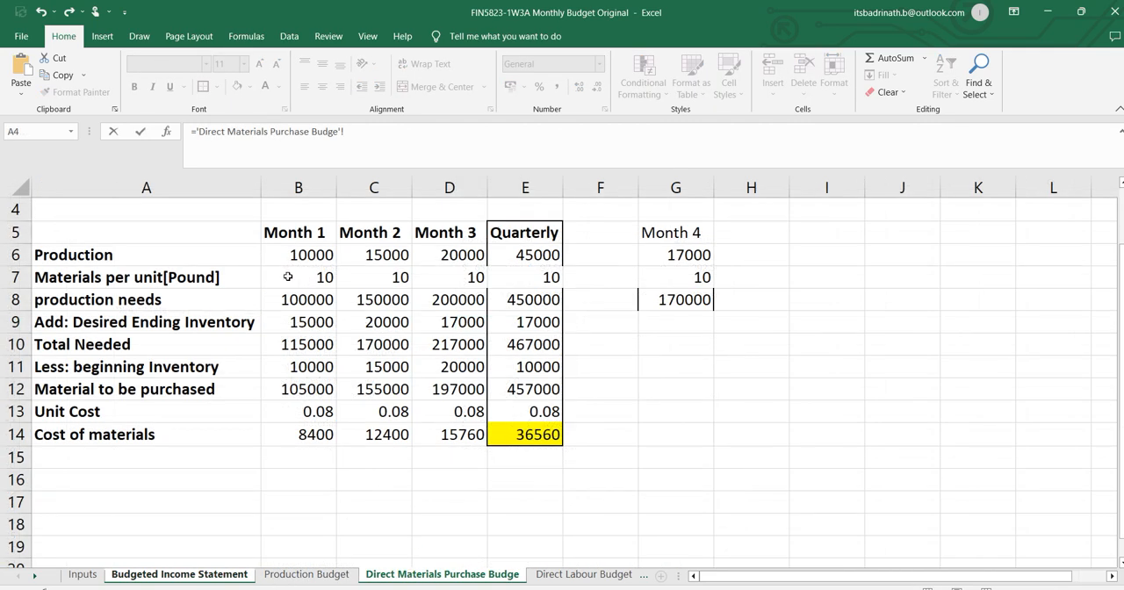
{"action": "left_click_drag", "start_coordinate": [309, 278], "coordinate": [337, 278]}
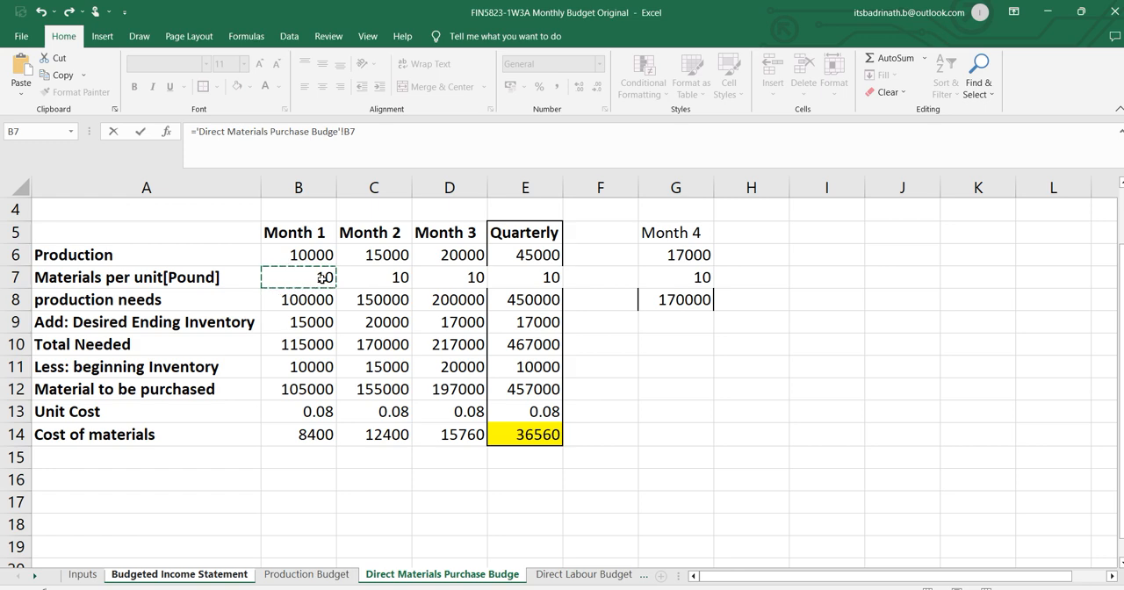
{"action": "key", "text": "Return"}
{"action": "left_click", "coordinate": [513, 325]}
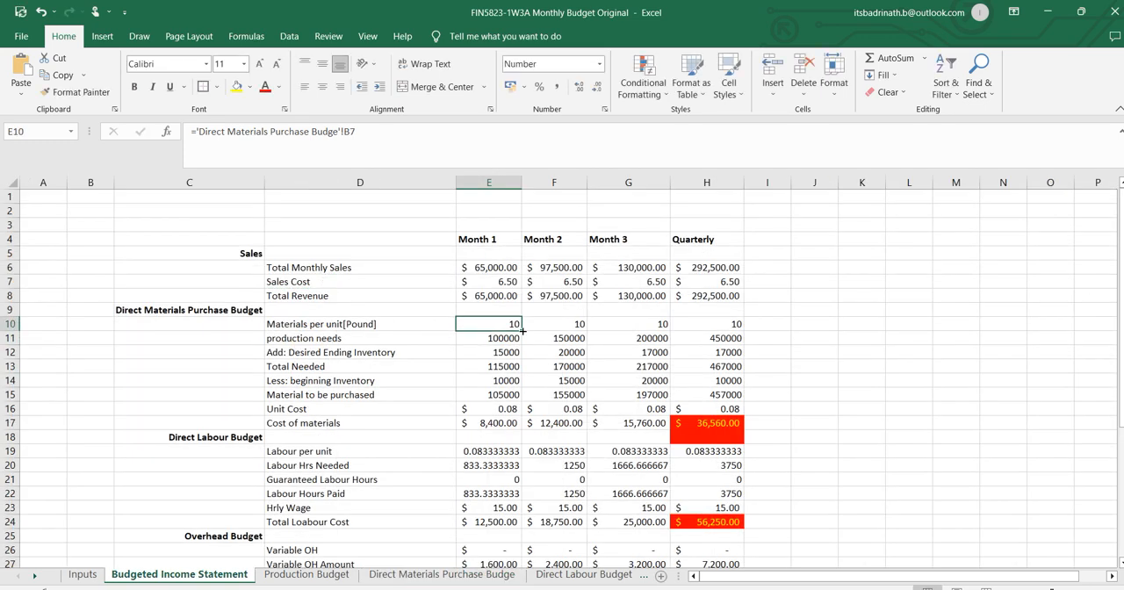
{"action": "left_click_drag", "start_coordinate": [523, 330], "coordinate": [718, 437]}
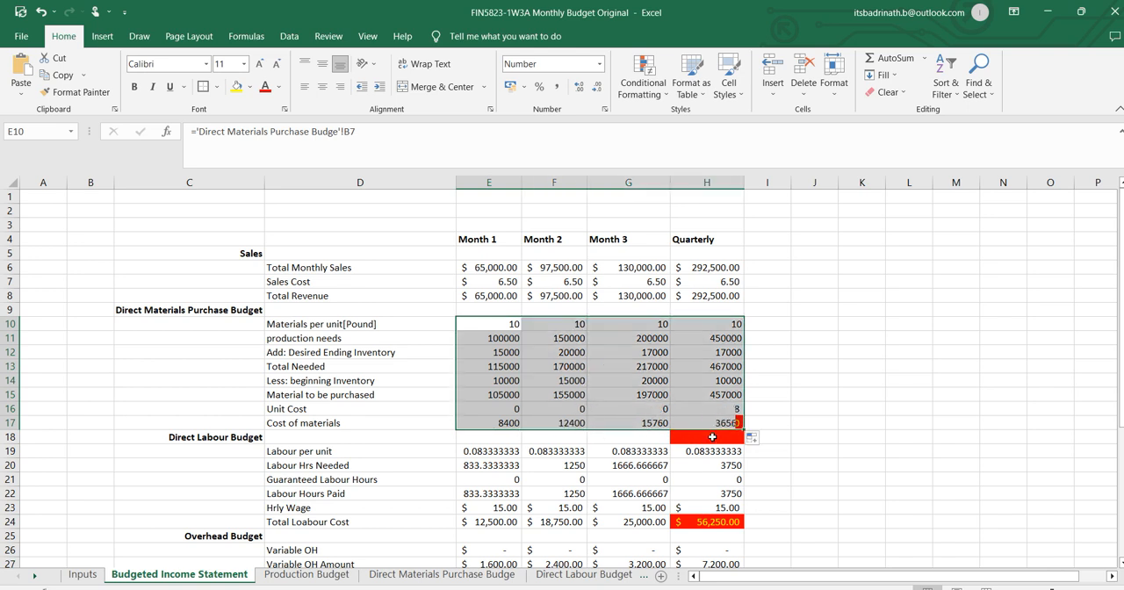
Re-enter the Month 1 Unit Cost formula in E16 as ='Direct Materials Purchase Budge'!B13.
{"action": "left_click", "coordinate": [519, 409]}
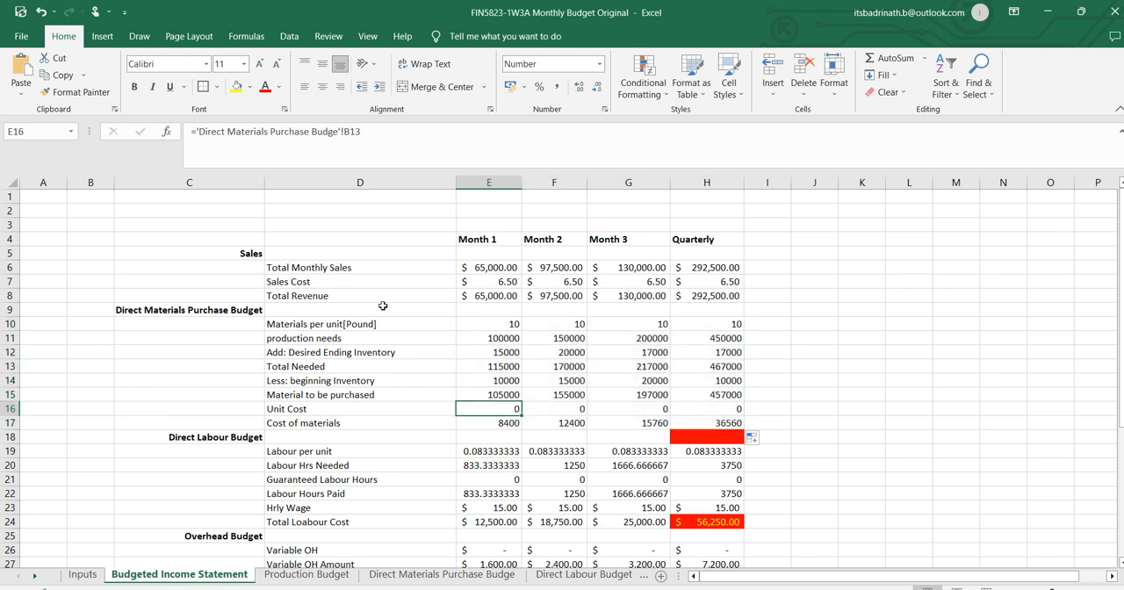
{"action": "left_click", "coordinate": [397, 135]}
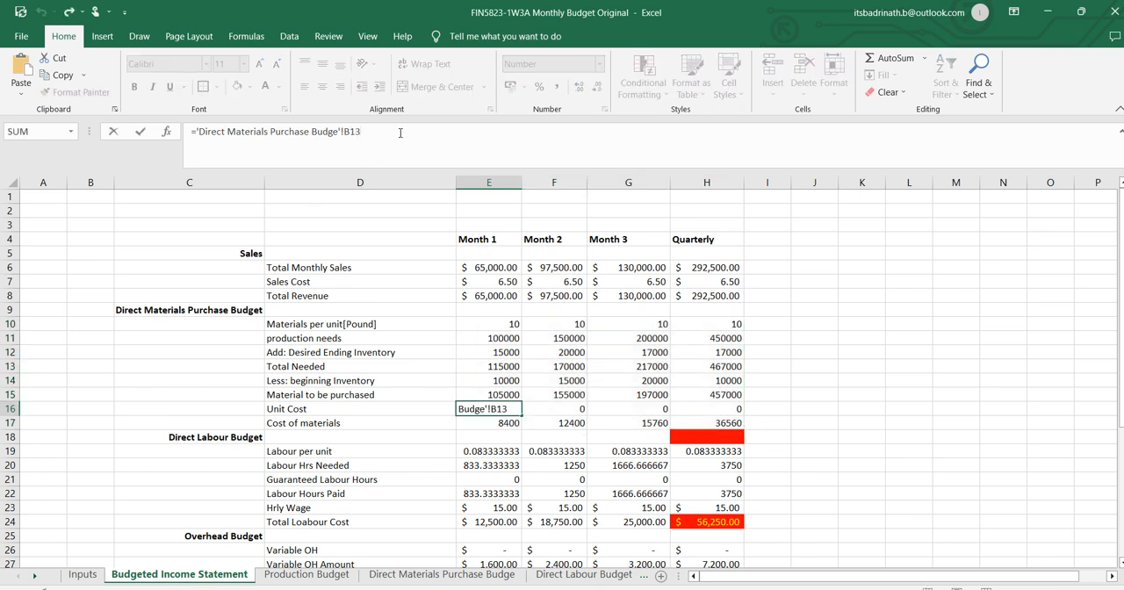
{"action": "key", "text": "Escape"}
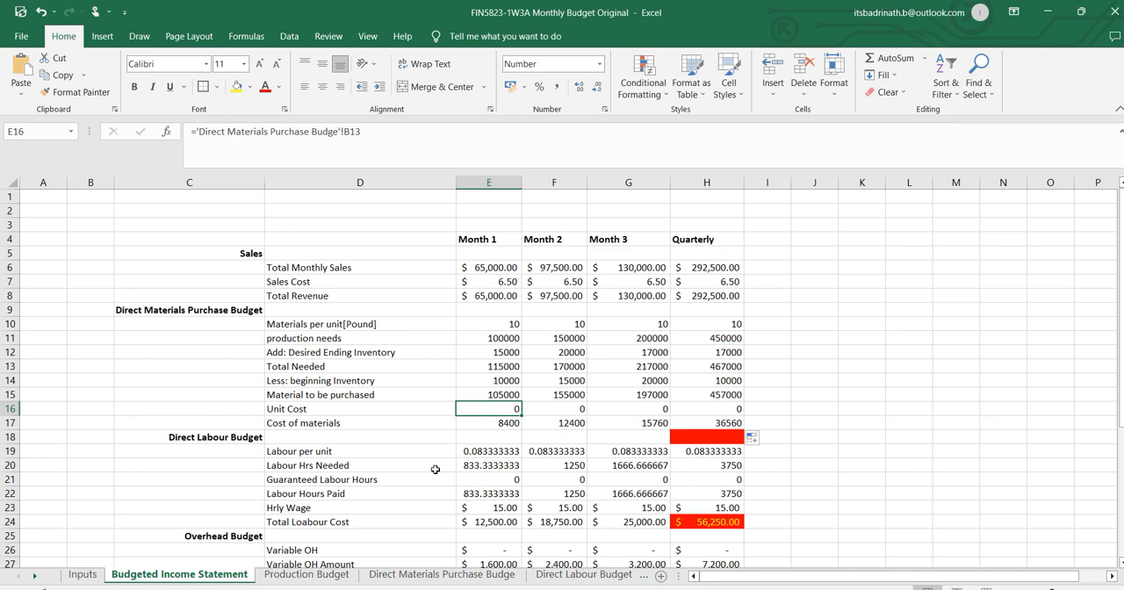
{"action": "type", "text": "="}
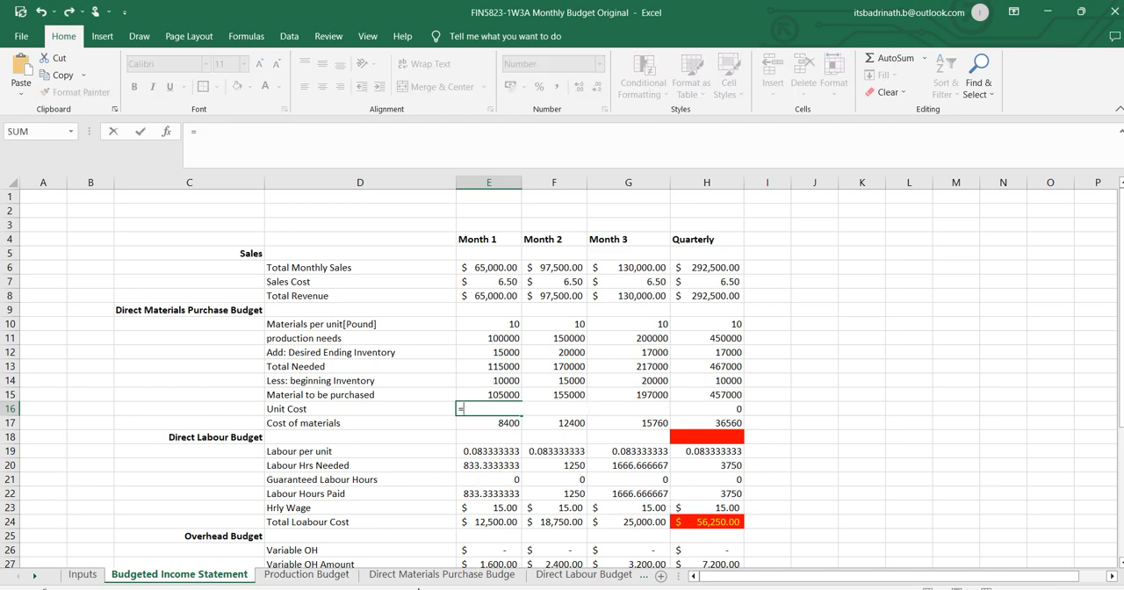
{"action": "left_click", "coordinate": [418, 574]}
{"action": "left_click", "coordinate": [312, 412]}
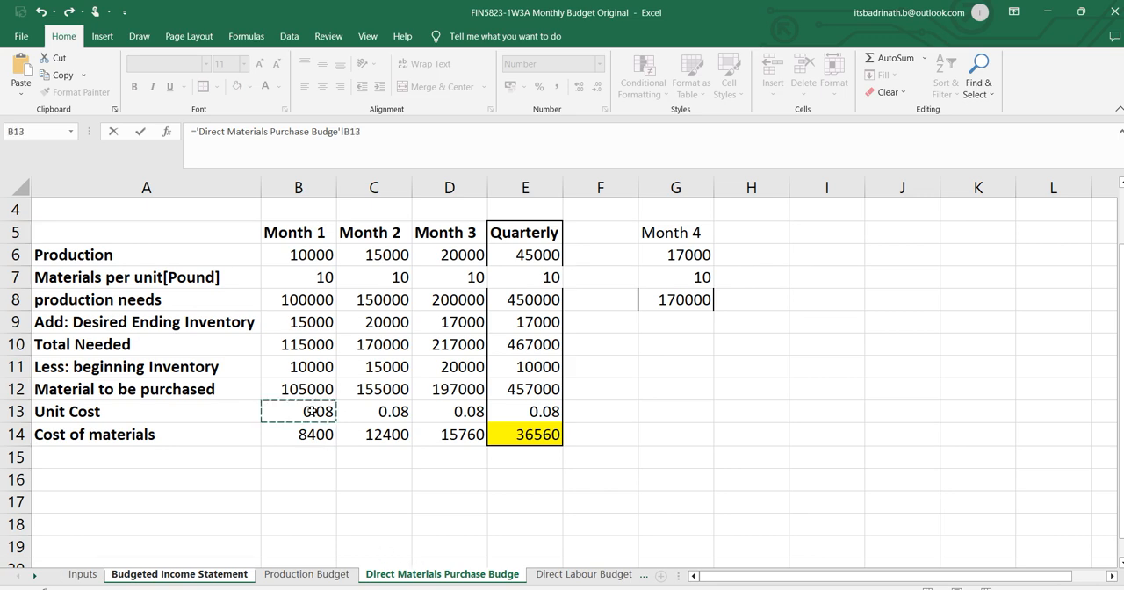
{"action": "key", "text": "Return"}
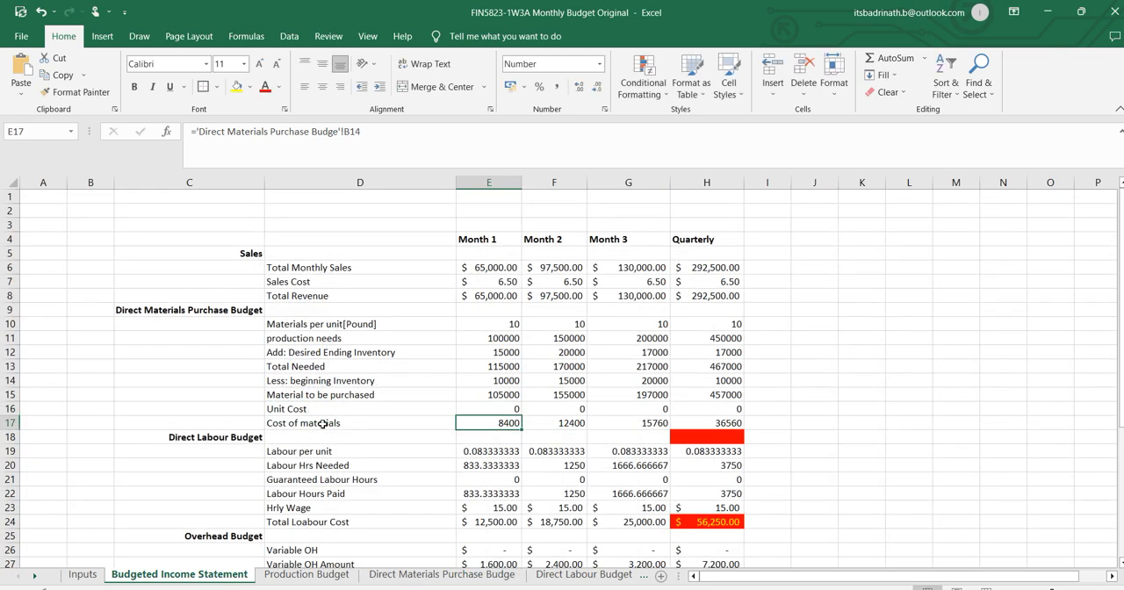
Show the Unit Cost figures in E16:H16 with three decimal places.
{"action": "left_click_drag", "start_coordinate": [504, 410], "coordinate": [724, 410]}
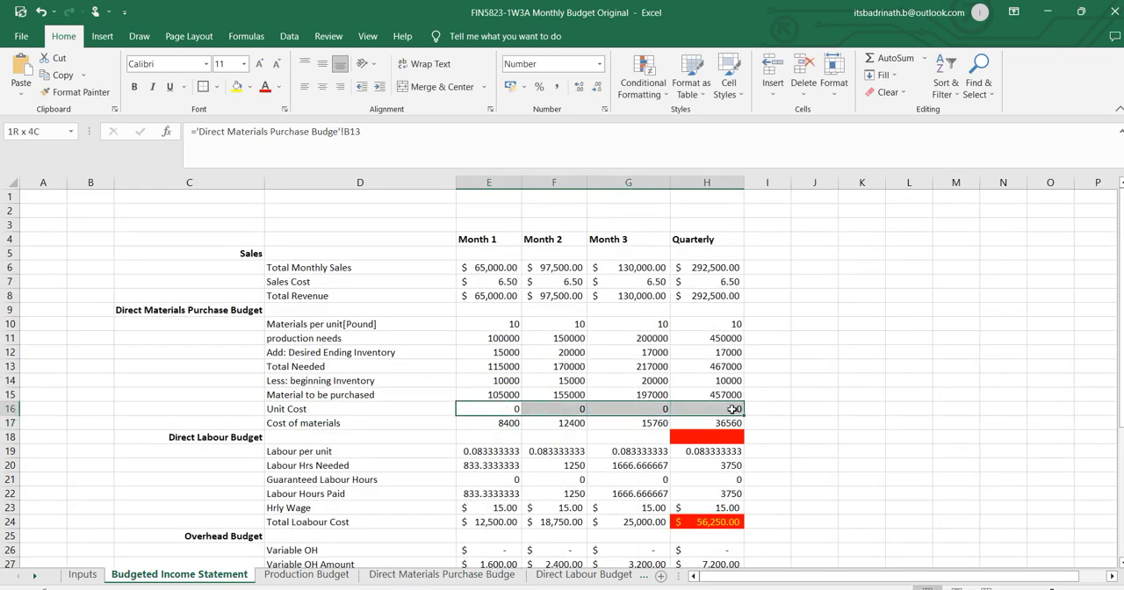
{"action": "left_click", "coordinate": [580, 89]}
{"action": "left_click", "coordinate": [579, 89]}
{"action": "left_click", "coordinate": [579, 89]}
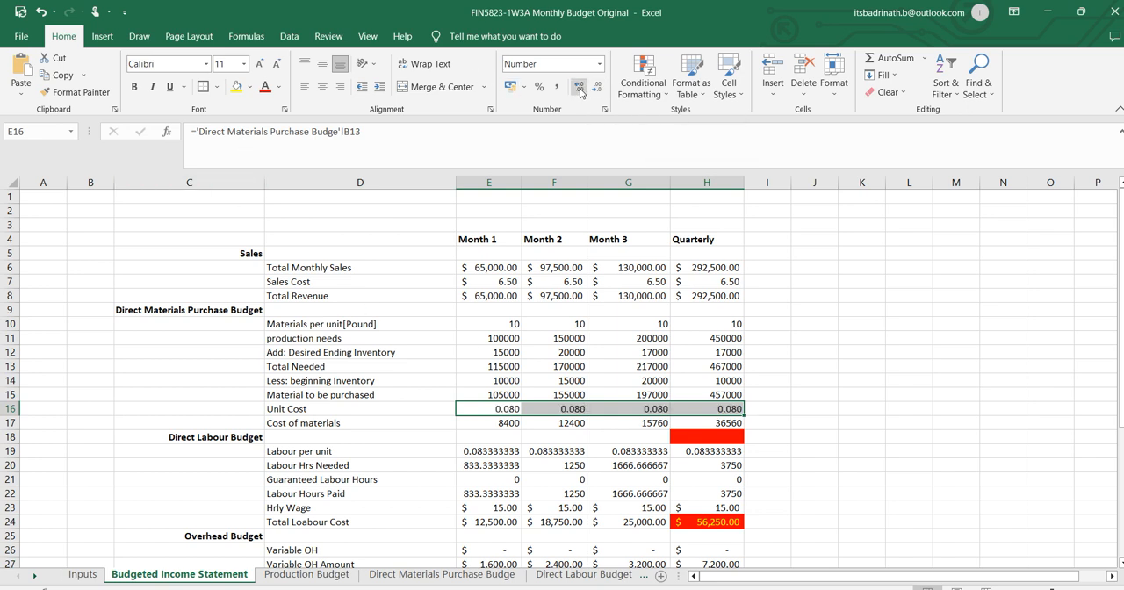
Highlight the quarterly Cost of materials in H17 with a red fill and yellow text.
{"action": "left_click", "coordinate": [847, 501]}
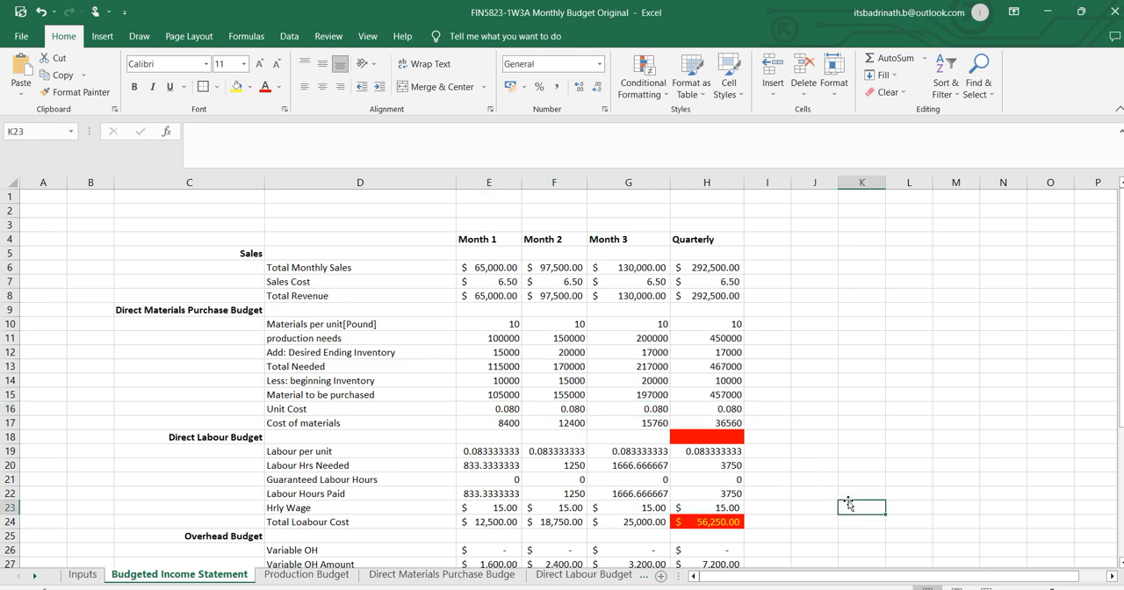
{"action": "left_click", "coordinate": [737, 423]}
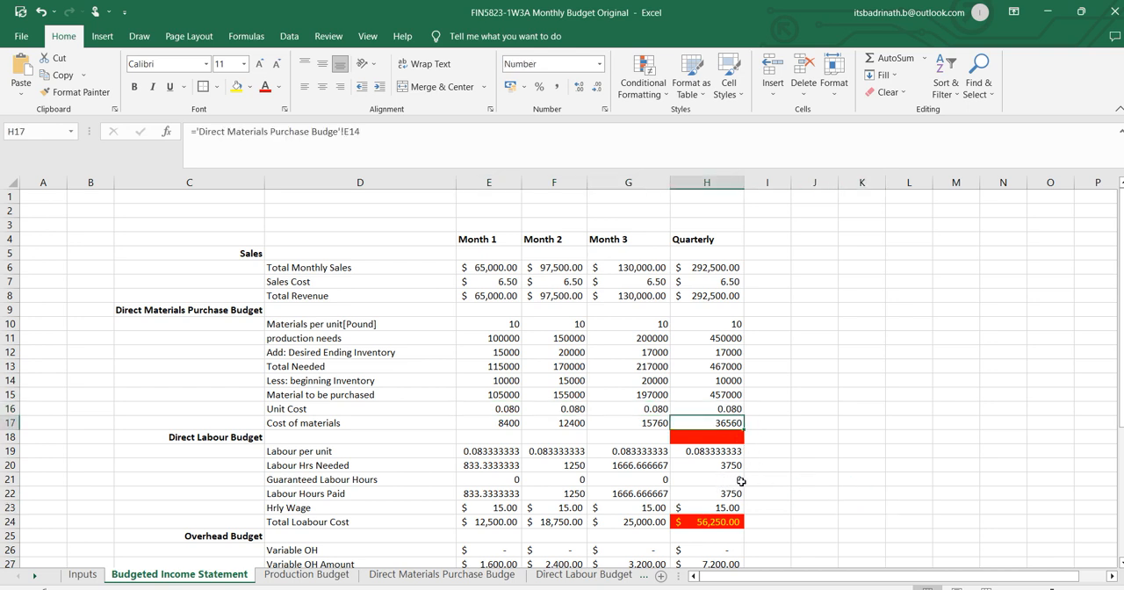
{"action": "left_click", "coordinate": [250, 87]}
{"action": "left_click", "coordinate": [246, 201]}
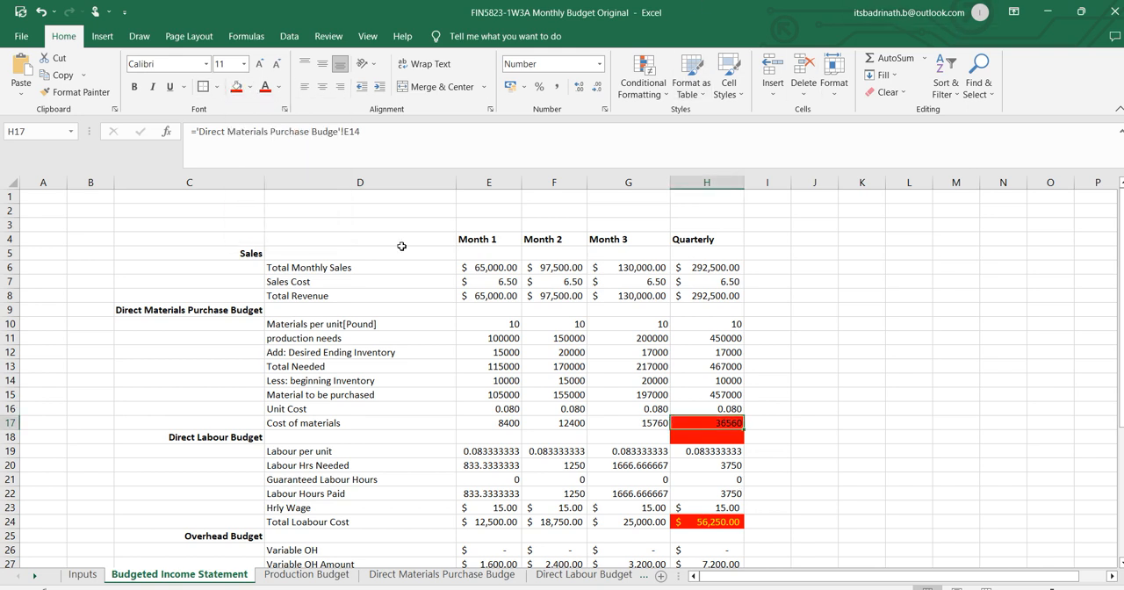
{"action": "left_click", "coordinate": [279, 86]}
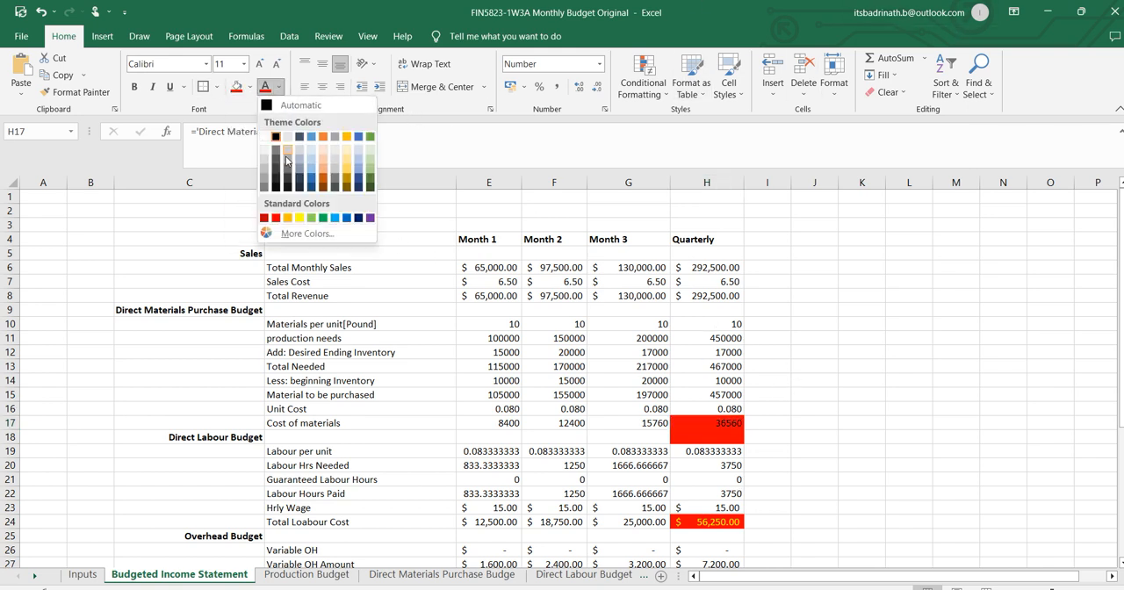
{"action": "left_click", "coordinate": [300, 219]}
{"action": "left_click", "coordinate": [962, 423]}
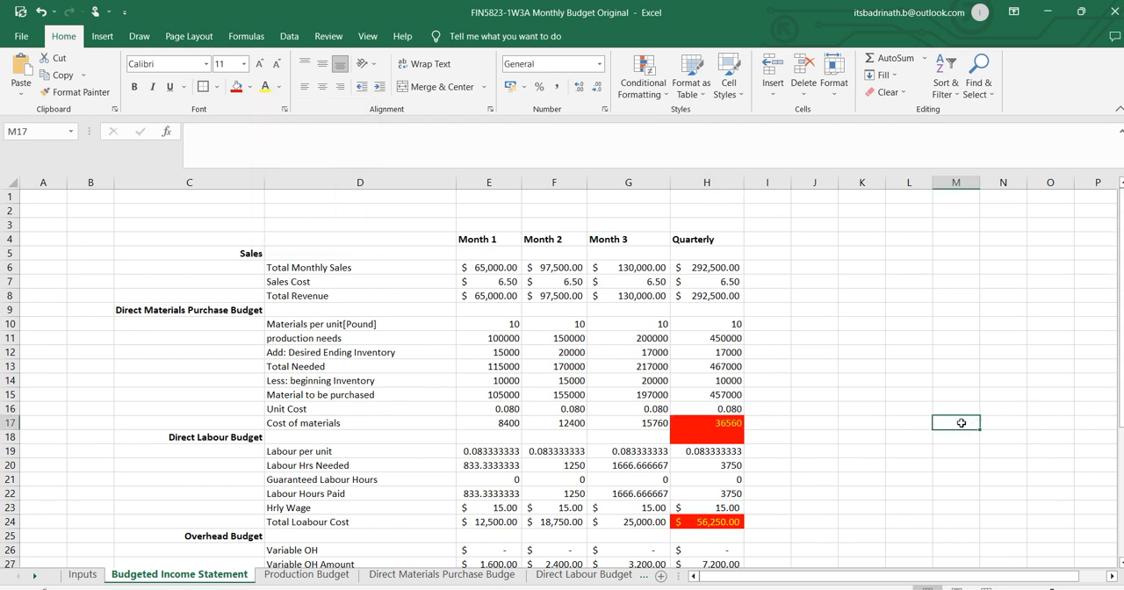
Remove the red fill from the blank quarterly cell H18 beside the Direct Labour Budget heading.
{"action": "left_click", "coordinate": [725, 444]}
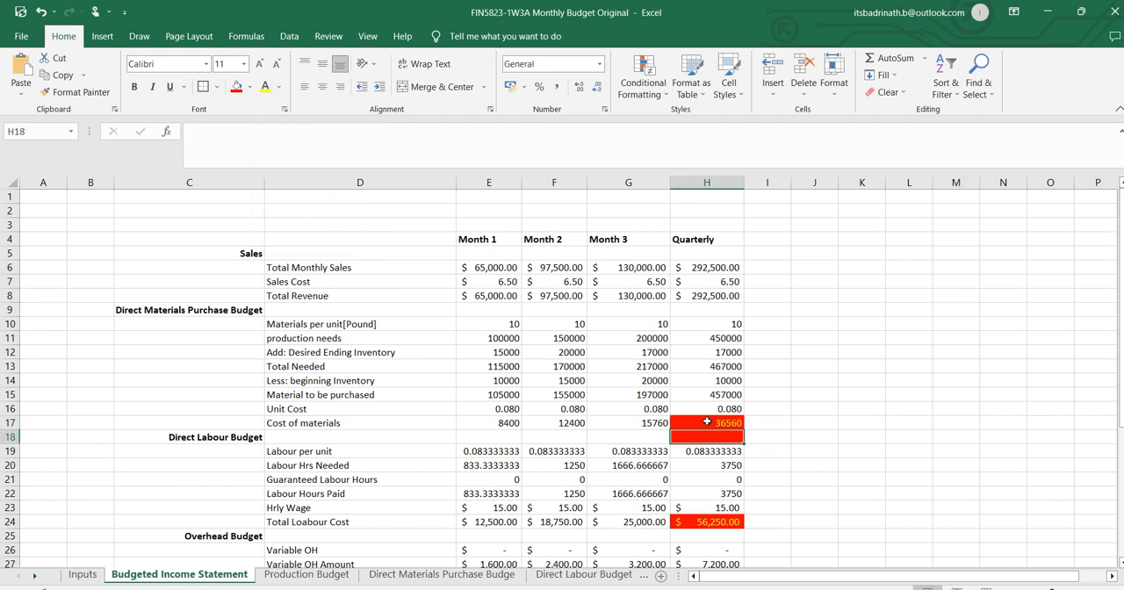
{"action": "left_click", "coordinate": [250, 87]}
{"action": "left_click", "coordinate": [242, 122]}
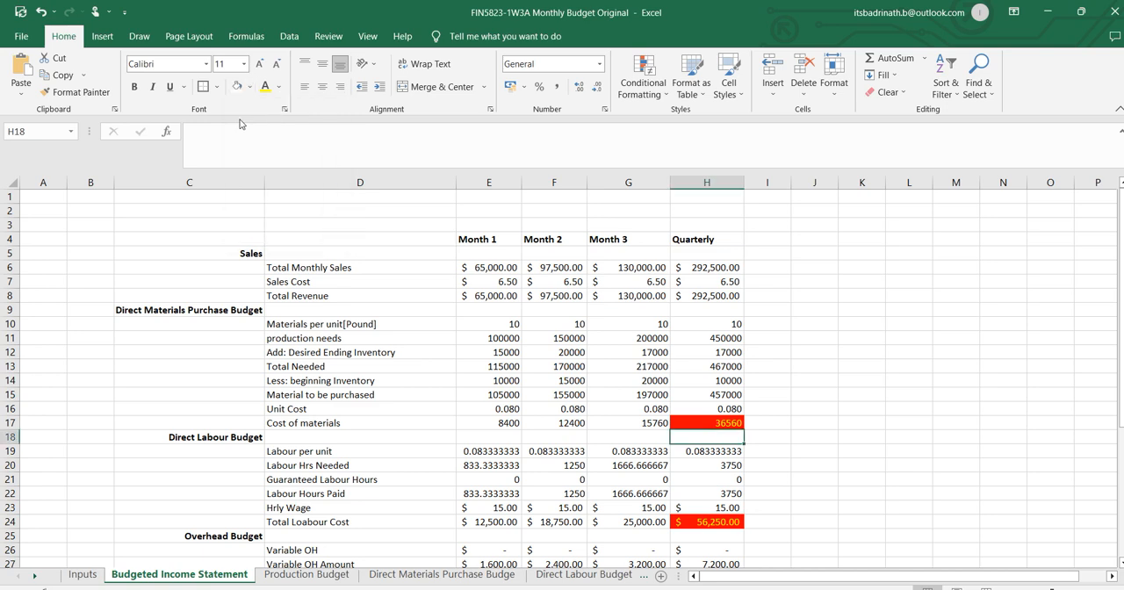
{"action": "left_click", "coordinate": [248, 88]}
{"action": "left_click", "coordinate": [250, 215]}
{"action": "left_click", "coordinate": [884, 427]}
{"action": "scroll", "coordinate": [681, 349], "scroll_direction": "down", "scroll_amount": 1}
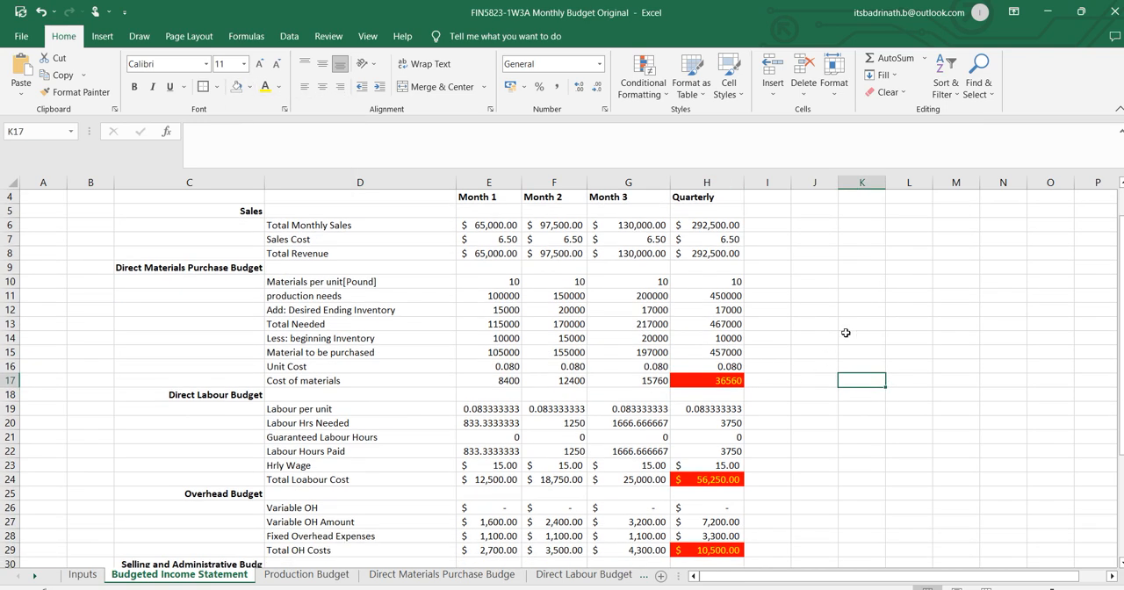
{"action": "scroll", "coordinate": [212, 352], "scroll_direction": "down", "scroll_amount": 1}
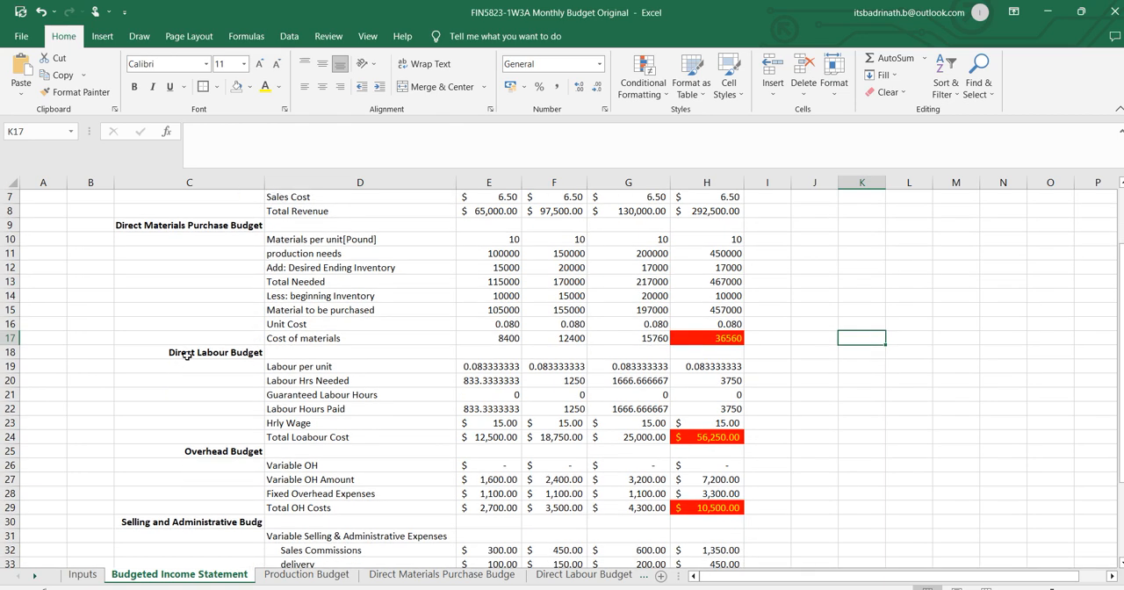
Copy the Direct Labour Budget sheet's name and paste it as the section heading in C18 of the Budgeted Income Statement.
{"action": "left_click", "coordinate": [187, 354]}
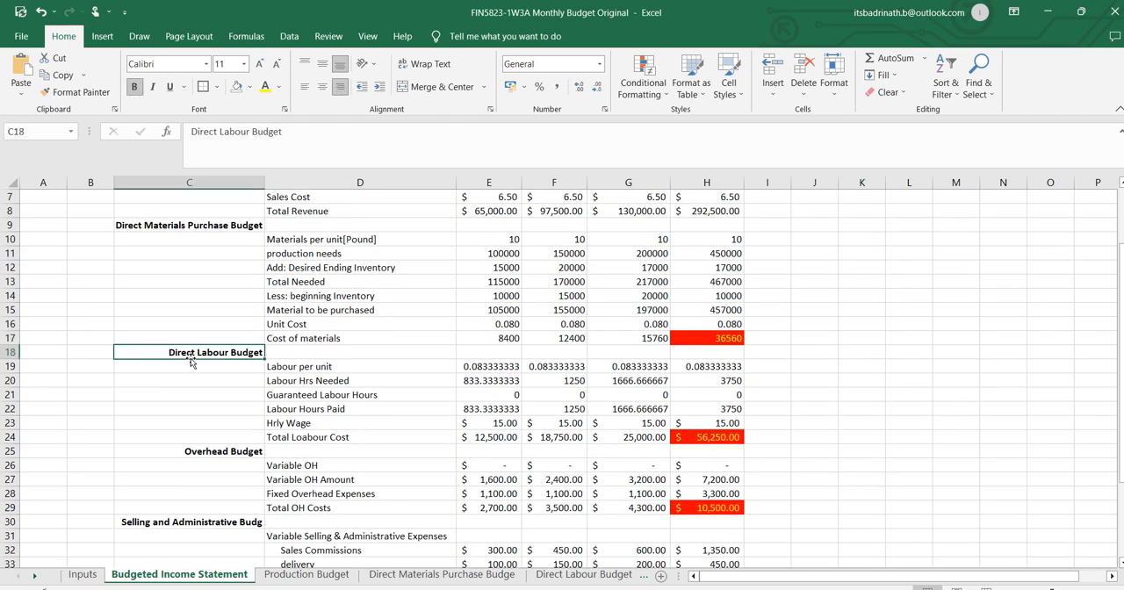
{"action": "left_click", "coordinate": [588, 575]}
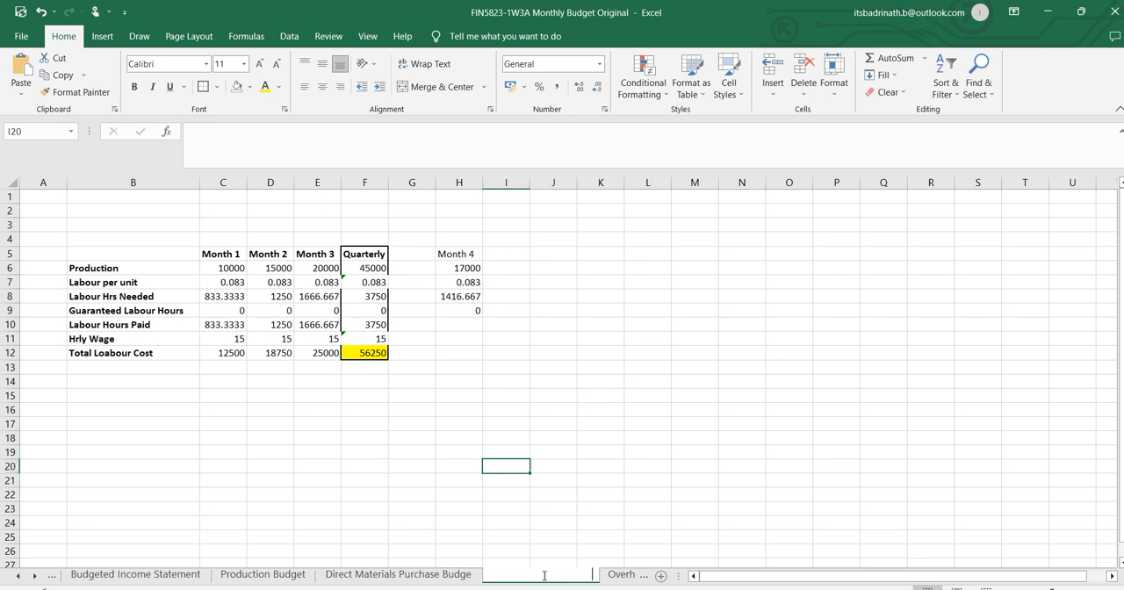
{"action": "double_click", "coordinate": [545, 576]}
{"action": "key", "text": "ctrl+c"}
{"action": "left_click", "coordinate": [120, 574]}
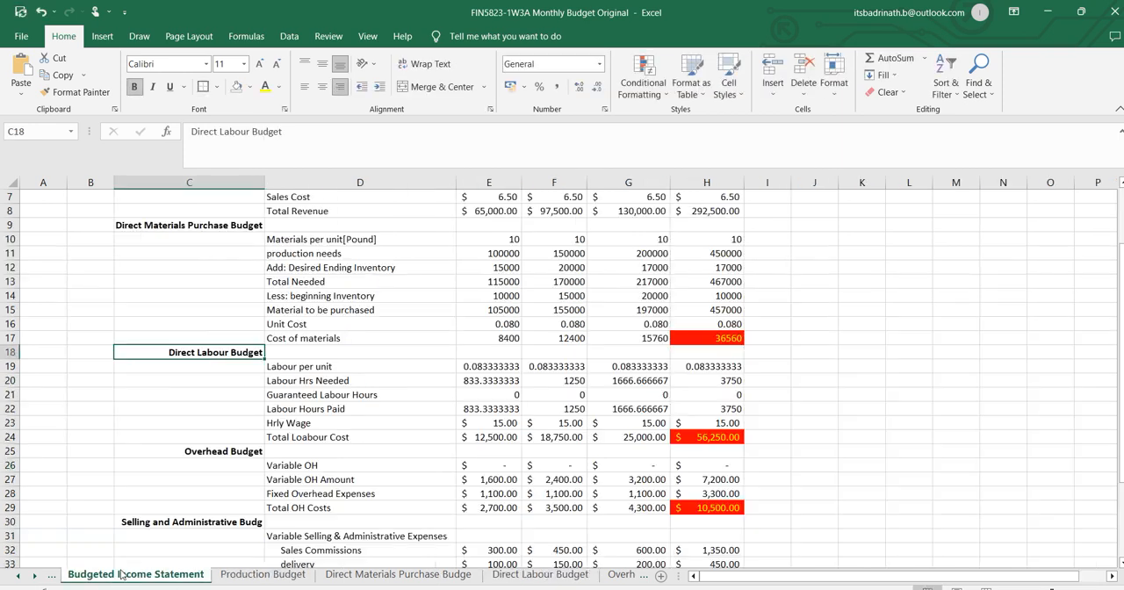
{"action": "key", "text": "ctrl+v"}
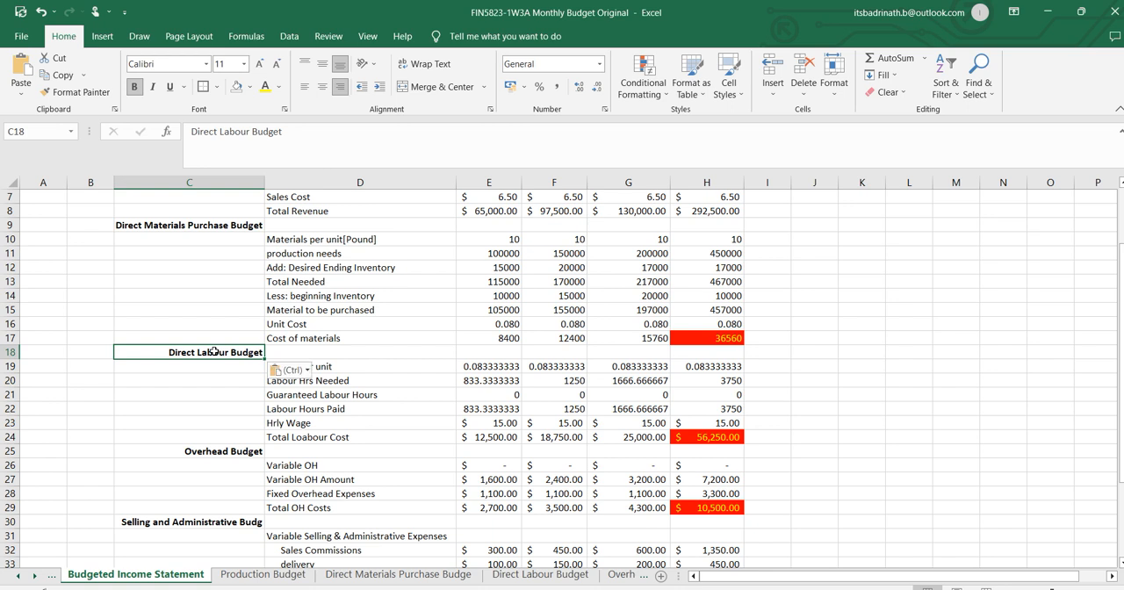
Link D19 to 'Direct Labour Budget'!B7 and fill the formula through H24.
{"action": "left_click", "coordinate": [358, 366]}
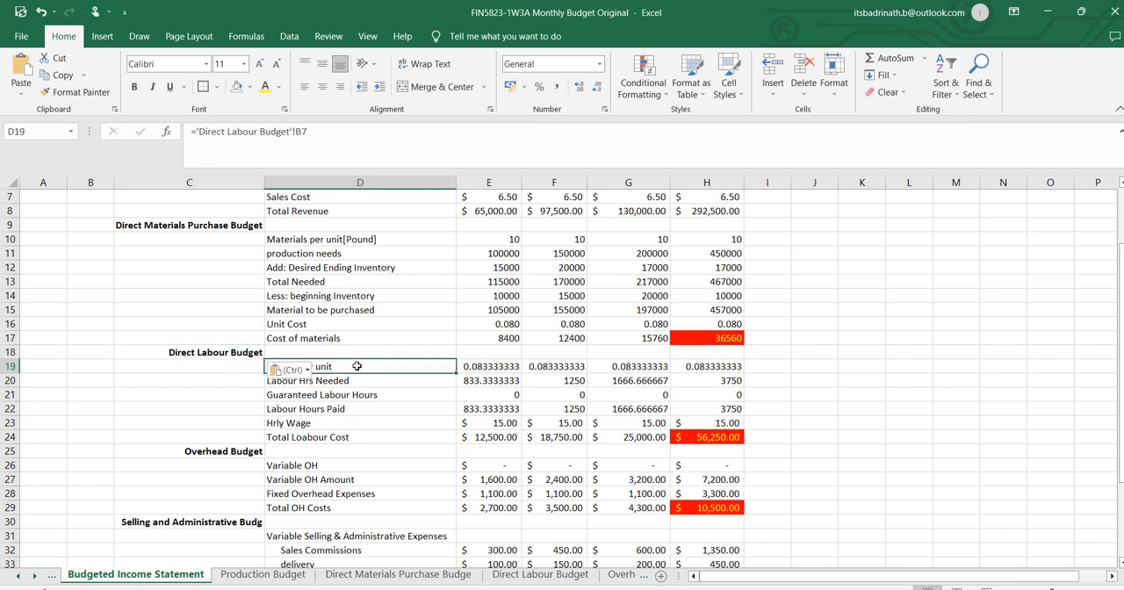
{"action": "key", "text": "Escape"}
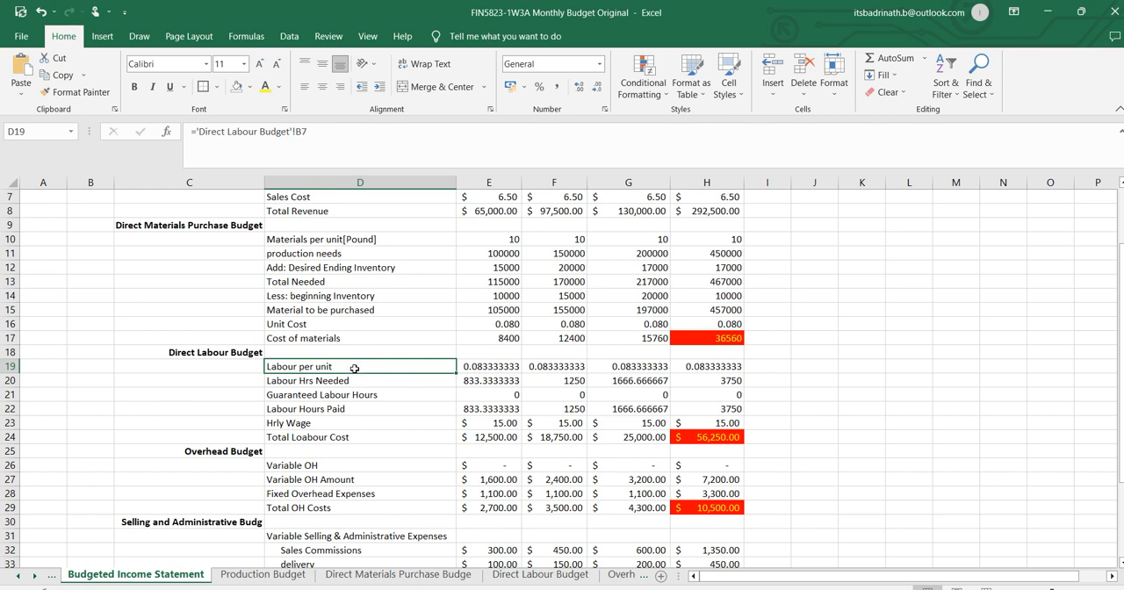
{"action": "type", "text": "="}
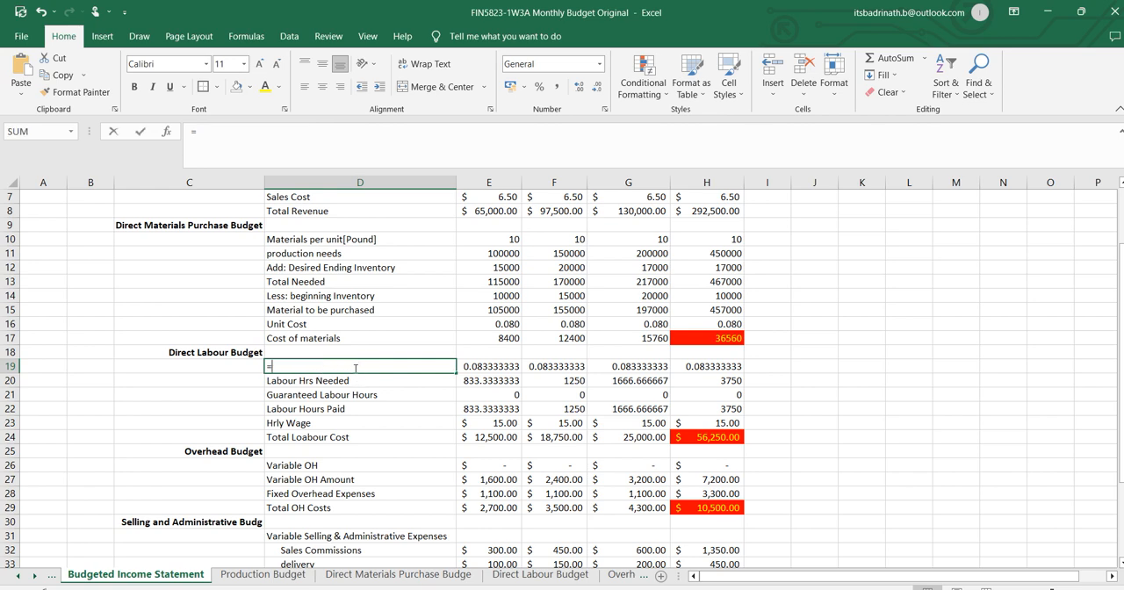
{"action": "left_click", "coordinate": [527, 576]}
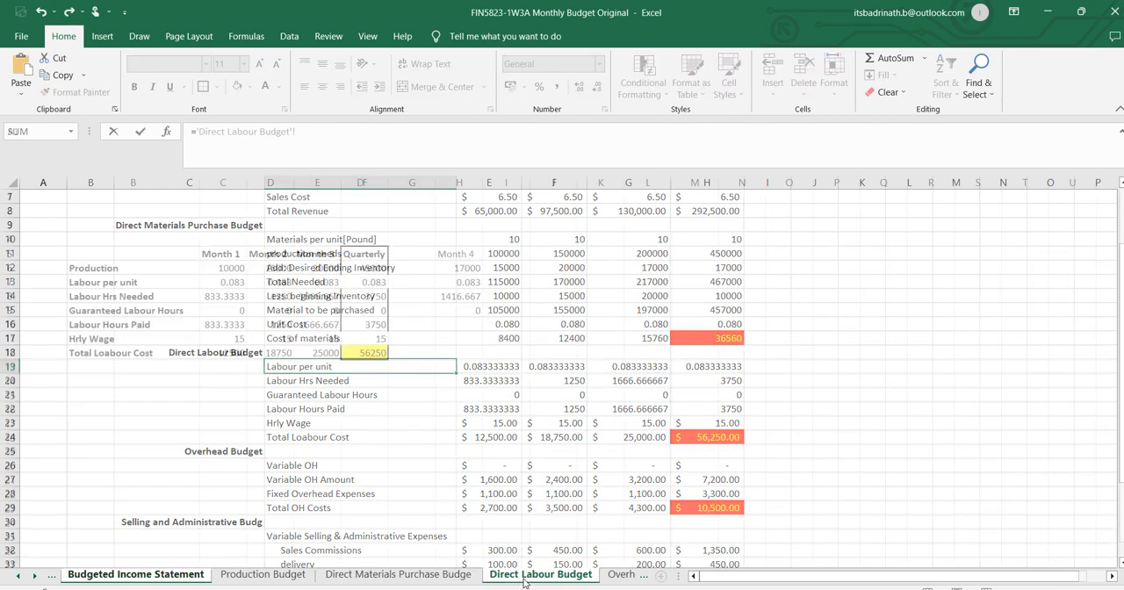
{"action": "left_click", "coordinate": [114, 282]}
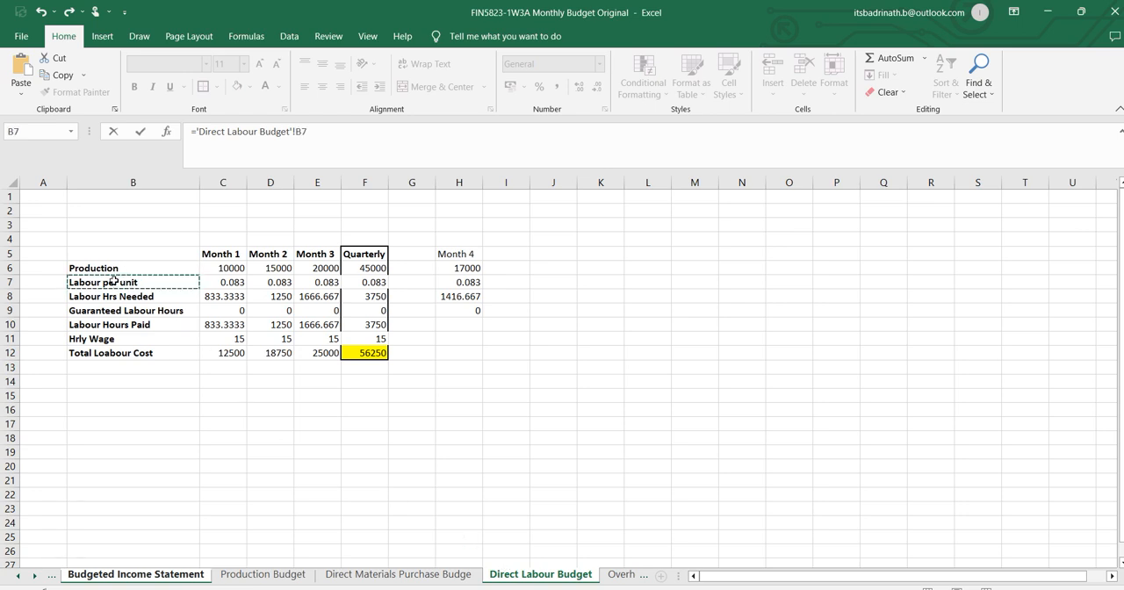
{"action": "key", "text": "Return"}
{"action": "left_click", "coordinate": [382, 368]}
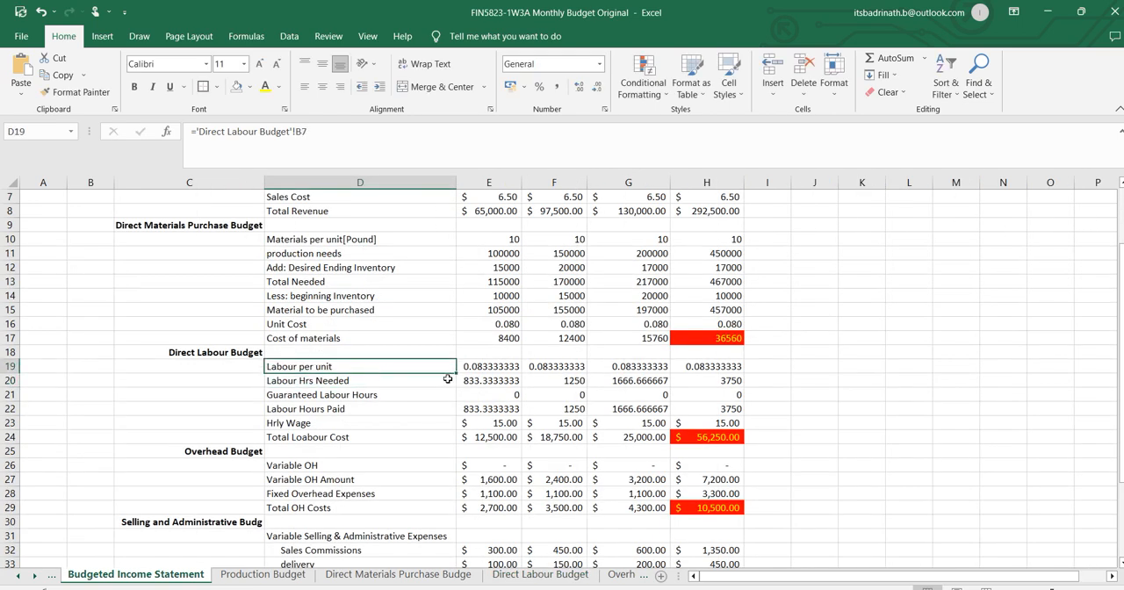
{"action": "left_click_drag", "start_coordinate": [491, 374], "coordinate": [740, 439]}
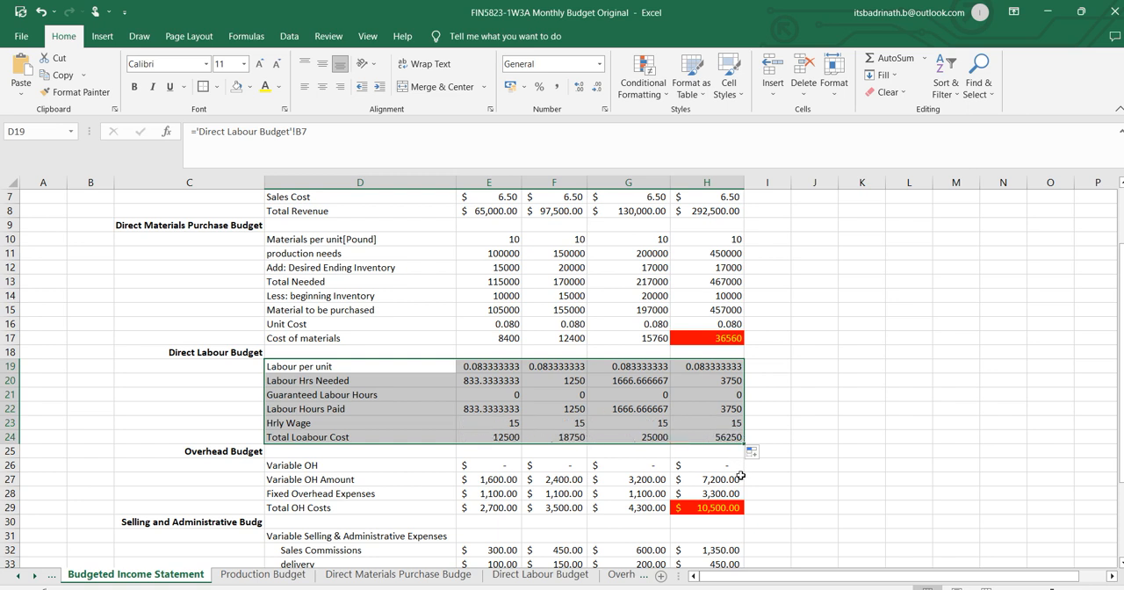
Highlight the quarterly total labour cost in H24 with a red fill and yellow text.
{"action": "left_click", "coordinate": [729, 437]}
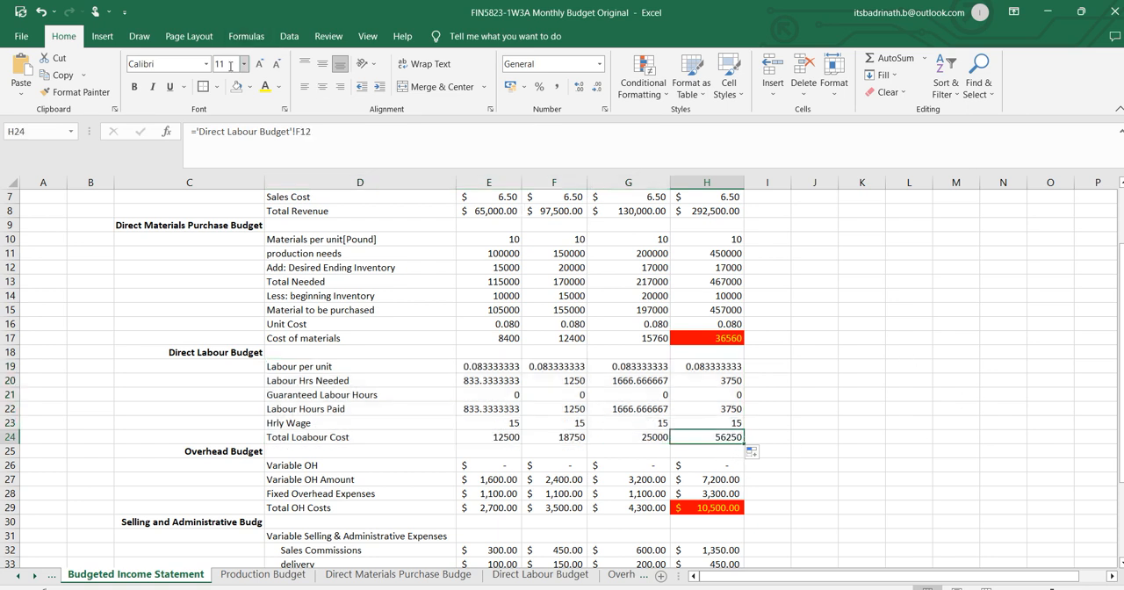
{"action": "left_click", "coordinate": [249, 86]}
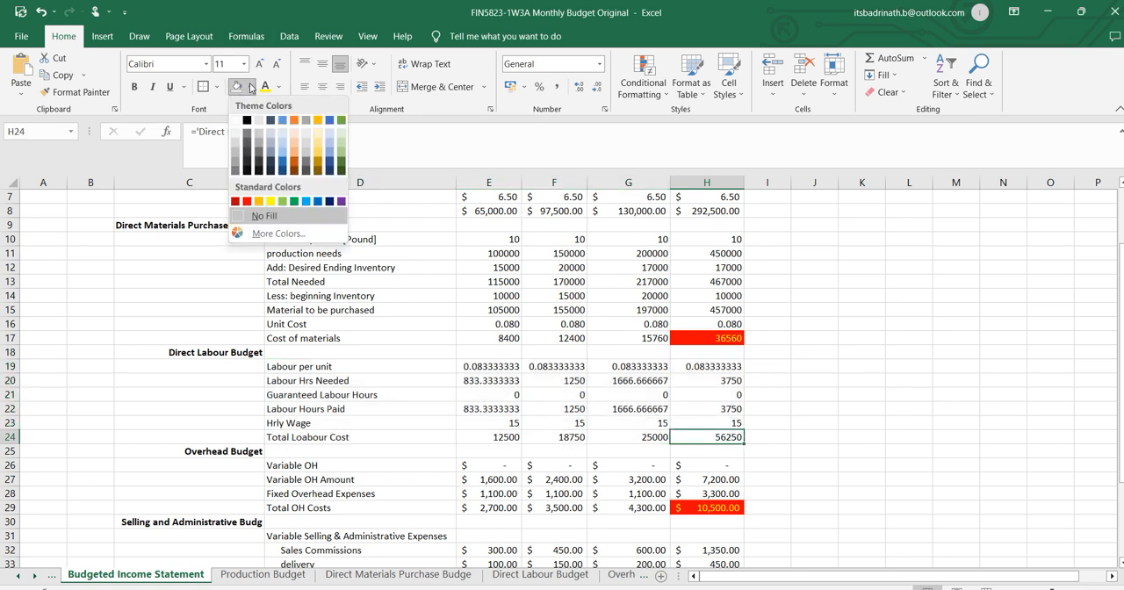
{"action": "left_click", "coordinate": [246, 202]}
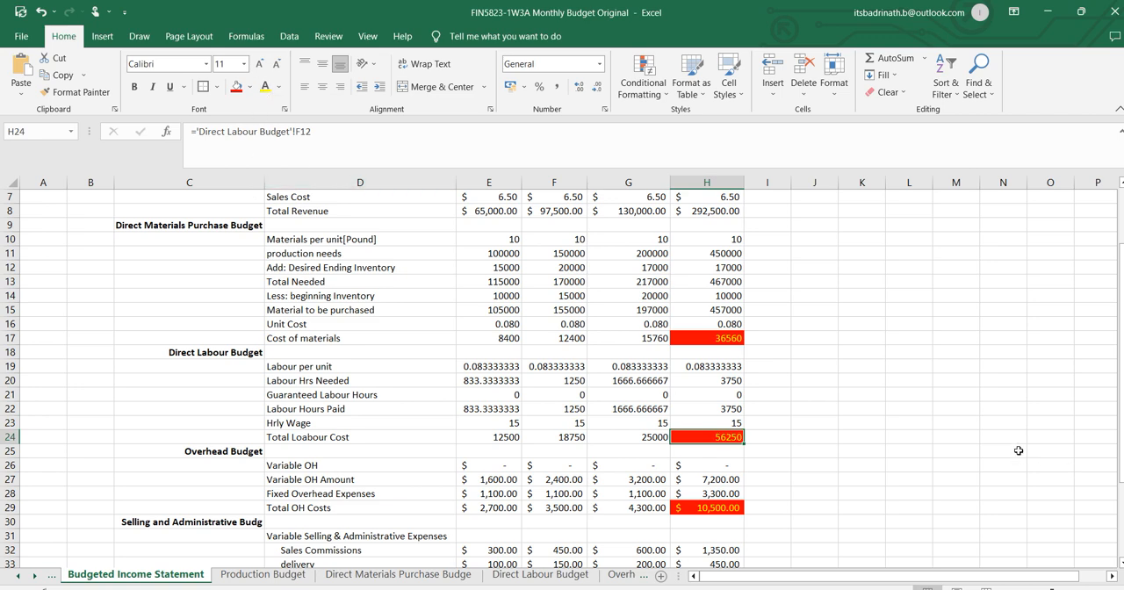
Copy the Overhead Budget sheet's name and paste it as the section heading in C25 of the Budgeted Income Statement.
{"action": "scroll", "coordinate": [825, 417], "scroll_direction": "down", "scroll_amount": 3}
{"action": "left_click", "coordinate": [223, 325]}
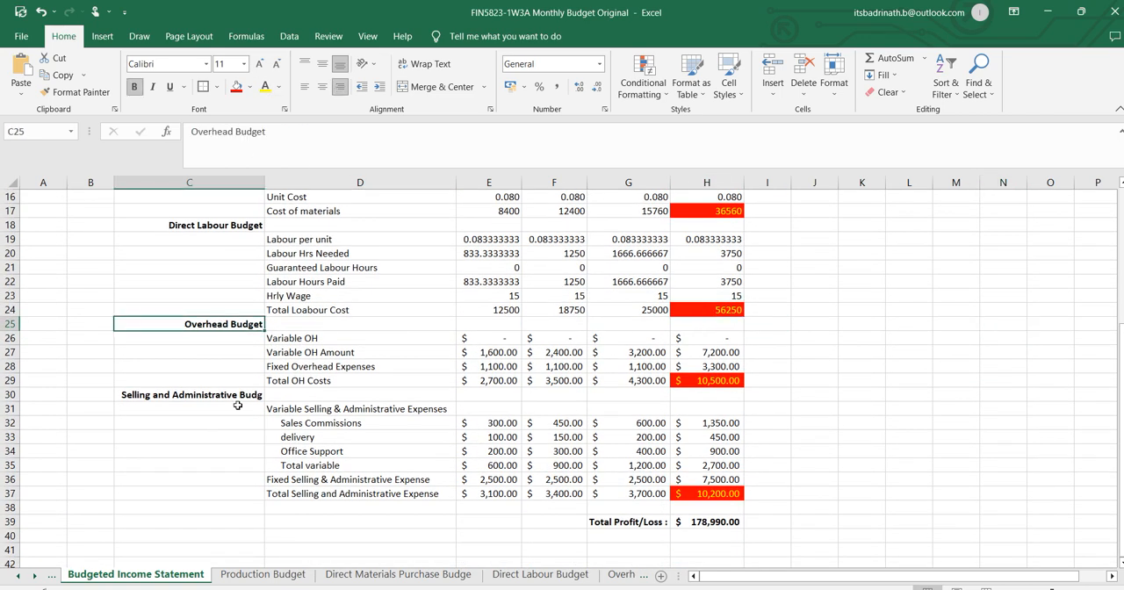
{"action": "left_click", "coordinate": [623, 574]}
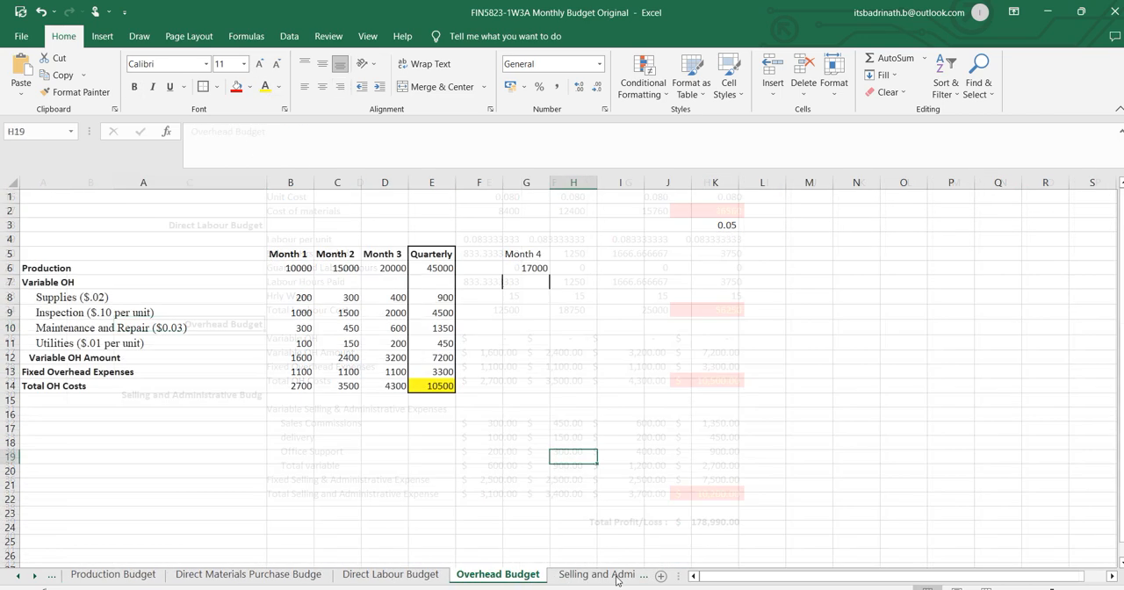
{"action": "double_click", "coordinate": [492, 575]}
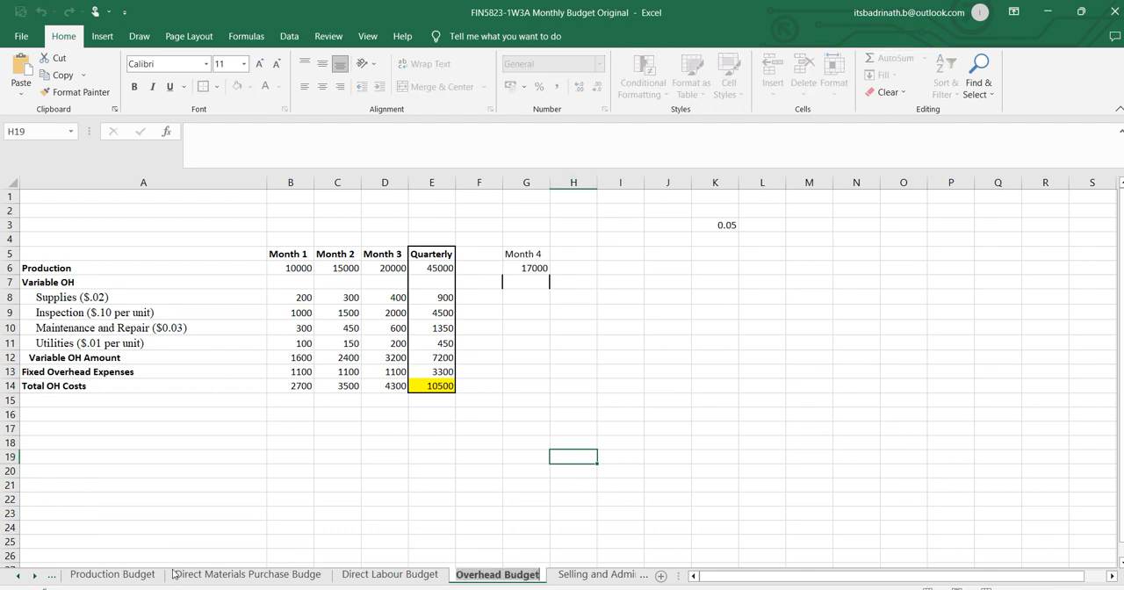
{"action": "left_click", "coordinate": [97, 577]}
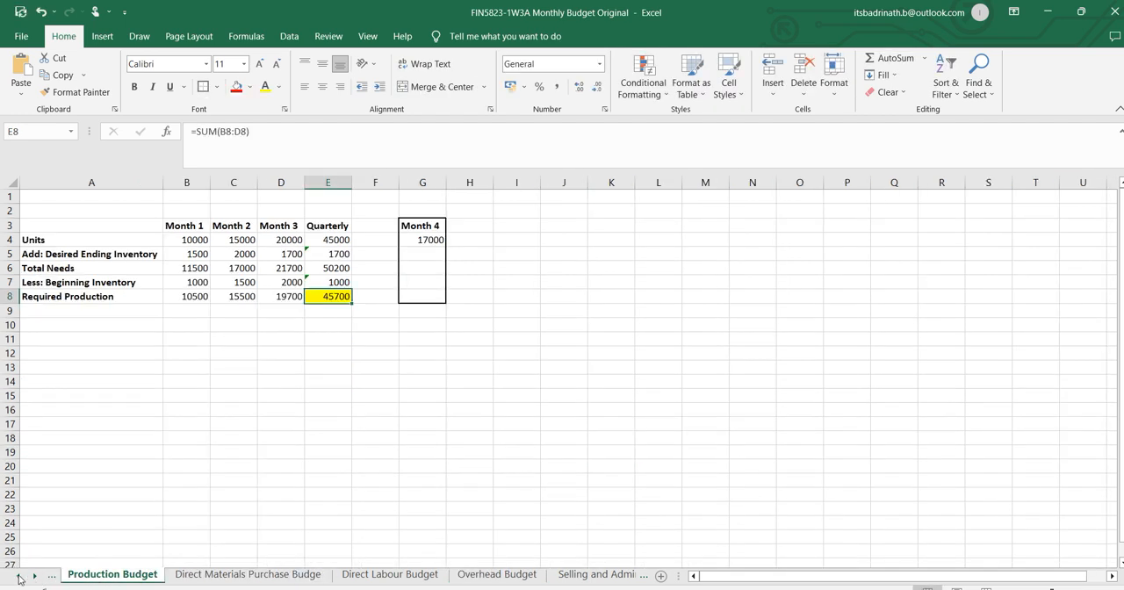
{"action": "left_click", "coordinate": [20, 576]}
{"action": "left_click", "coordinate": [116, 579]}
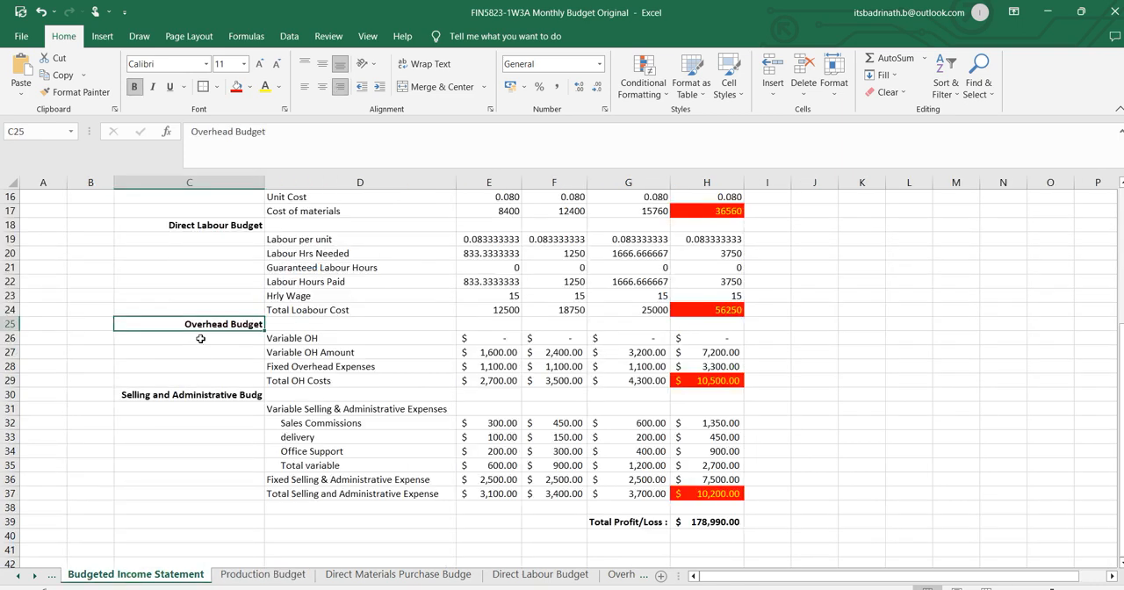
{"action": "left_click", "coordinate": [351, 343]}
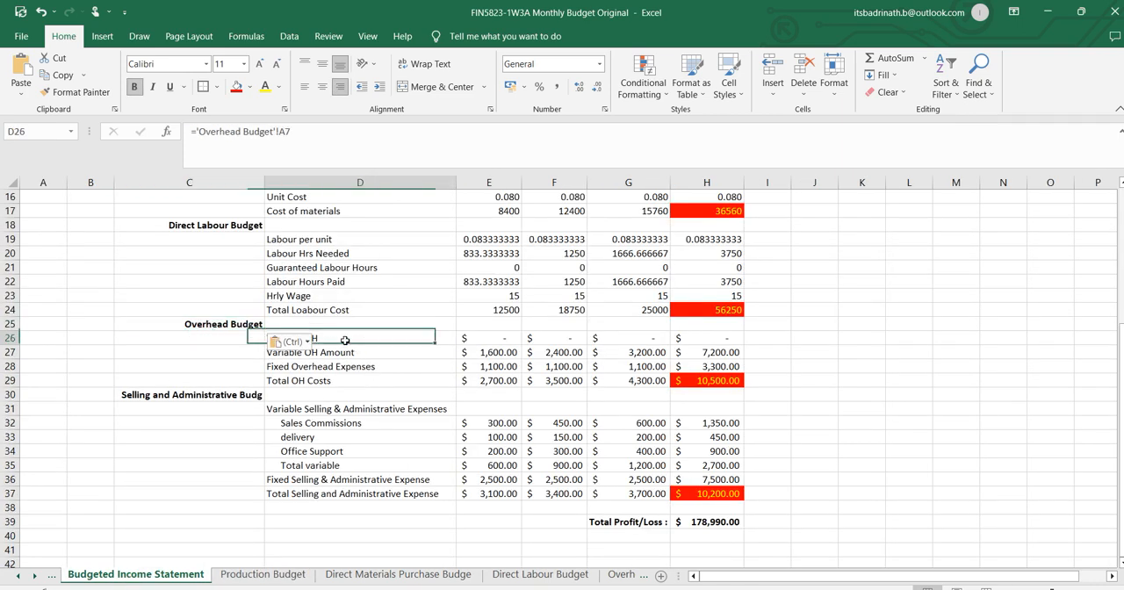
{"action": "key", "text": "Escape"}
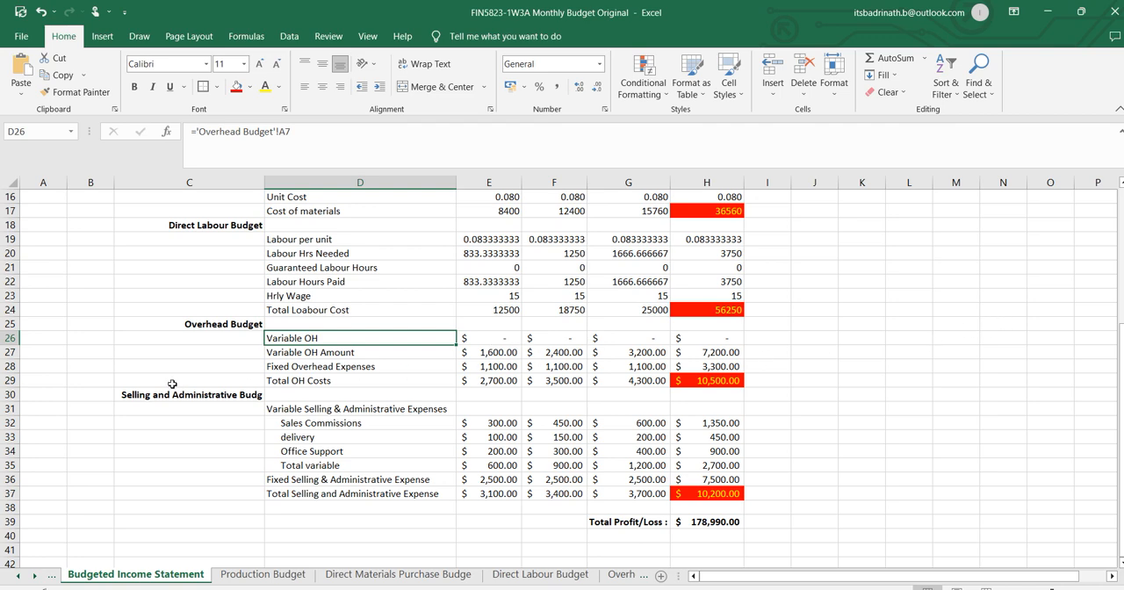
Clear the contents from C29 across to column J, covering the Total OH Costs row and everything below it.
{"action": "left_click_drag", "start_coordinate": [172, 381], "coordinate": [816, 242]}
{"action": "scroll", "coordinate": [801, 406], "scroll_direction": "up", "scroll_amount": 13}
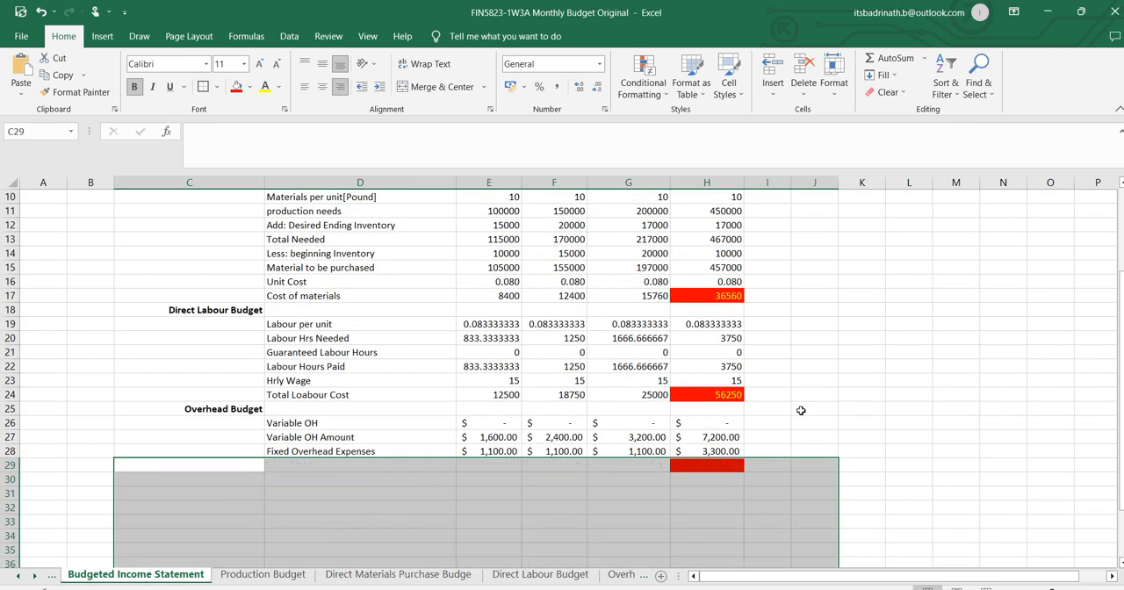
Re-enter the link in D26 of the Budgeted Income Statement so it refers to 'Overhead Budget'!A7.
{"action": "left_click", "coordinate": [289, 422]}
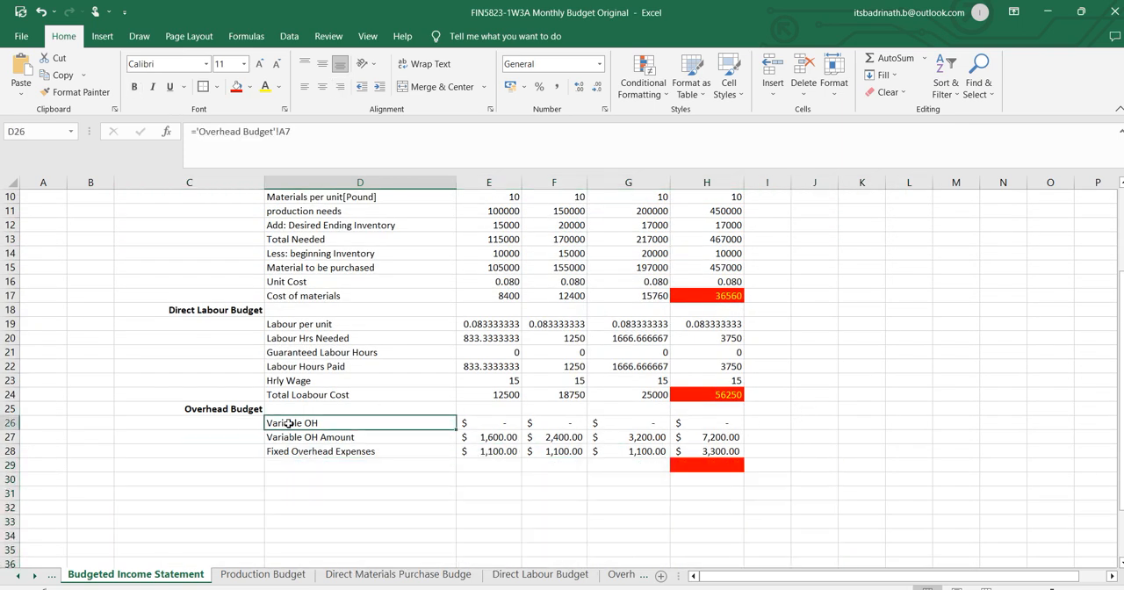
{"action": "double_click", "coordinate": [290, 422]}
{"action": "key", "text": "BackSpace"}
{"action": "key", "text": "BackSpace"}
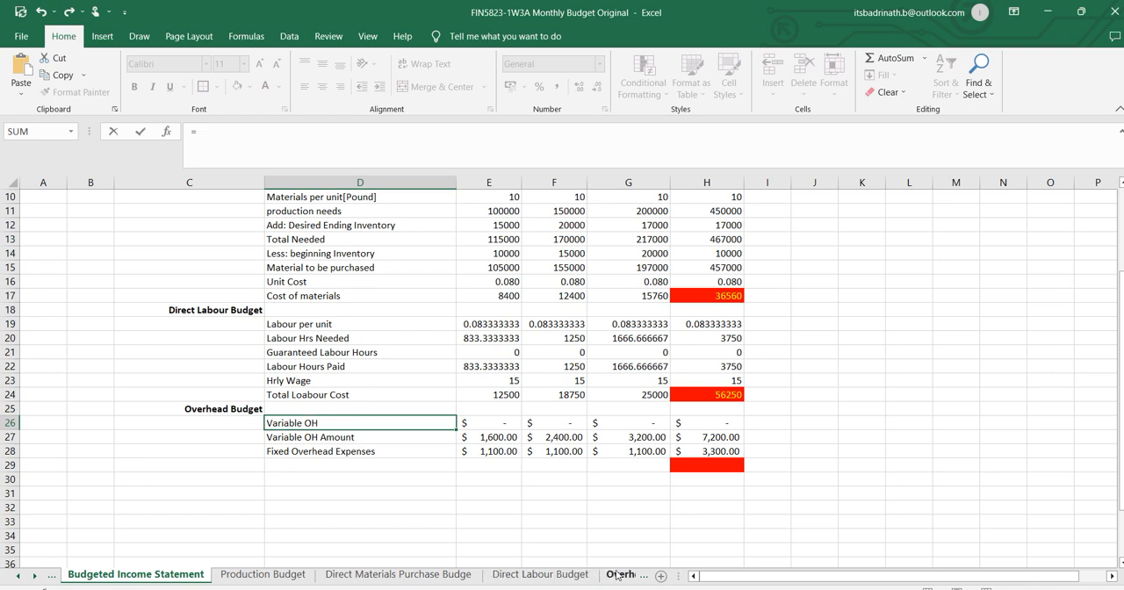
{"action": "left_click", "coordinate": [621, 574]}
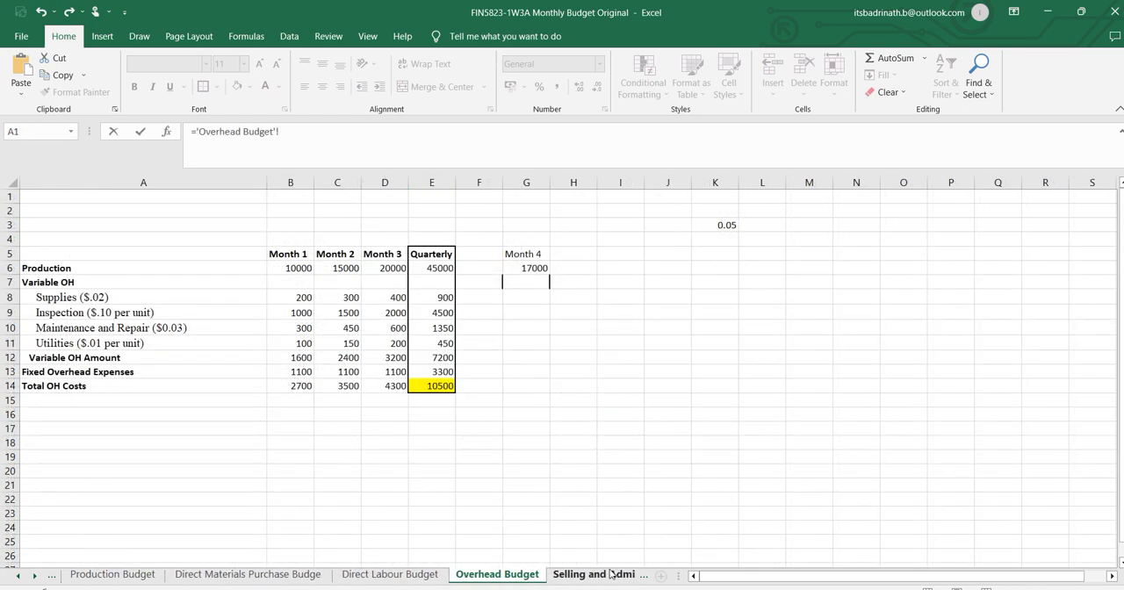
{"action": "left_click", "coordinate": [51, 279]}
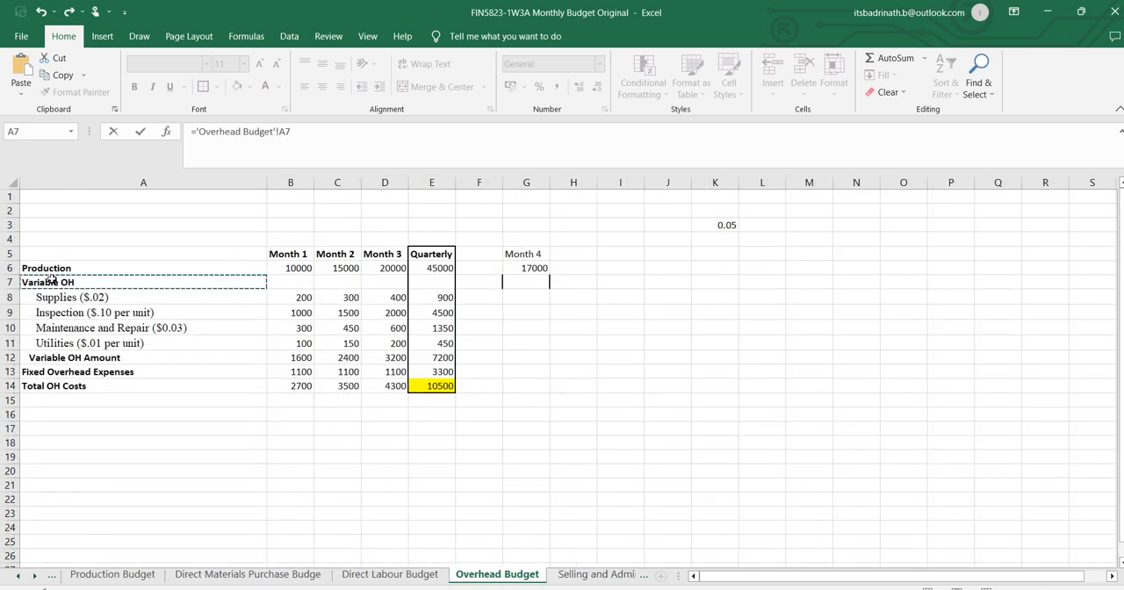
{"action": "key", "text": "Return"}
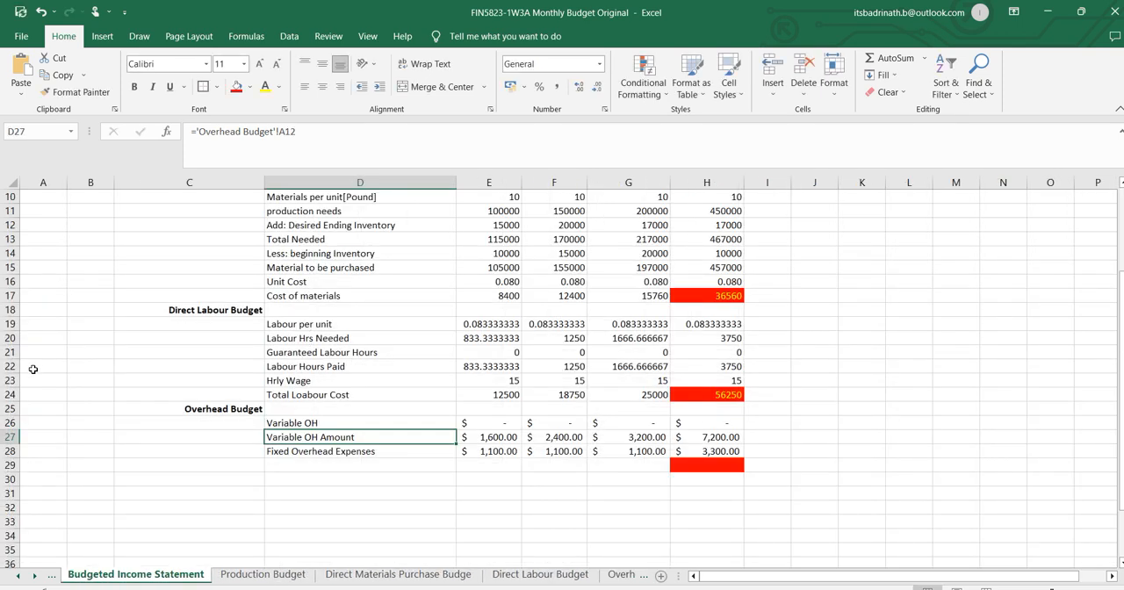
Fill the D26 label link down through the Total OH Costs row at D33 and clear the surplus cells below it.
{"action": "left_click", "coordinate": [352, 425]}
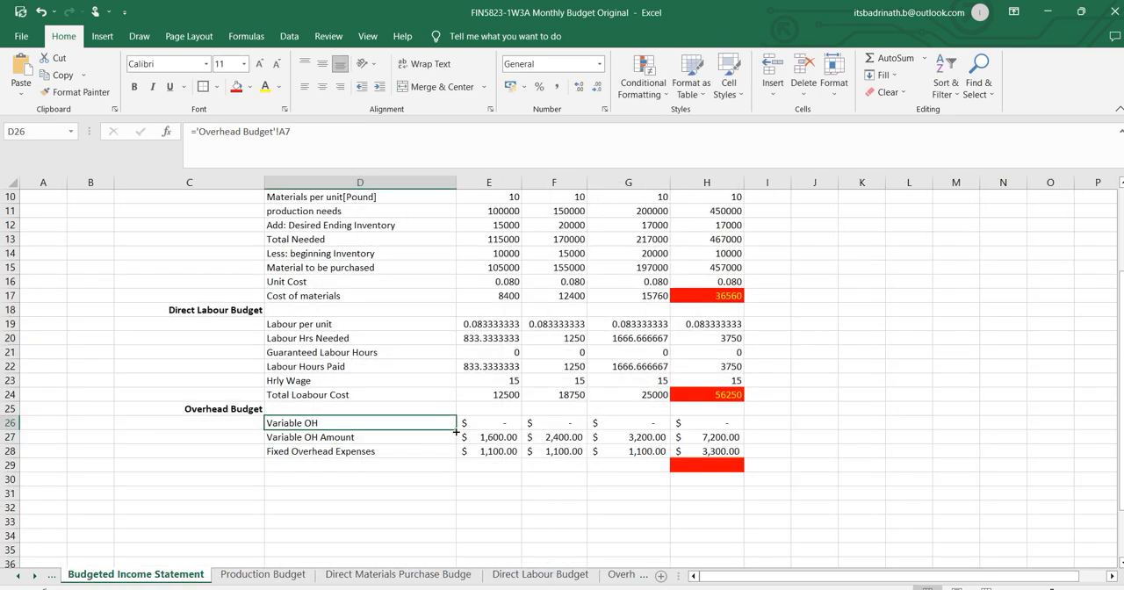
{"action": "left_click_drag", "start_coordinate": [456, 431], "coordinate": [446, 546]}
{"action": "key", "text": "Delete"}
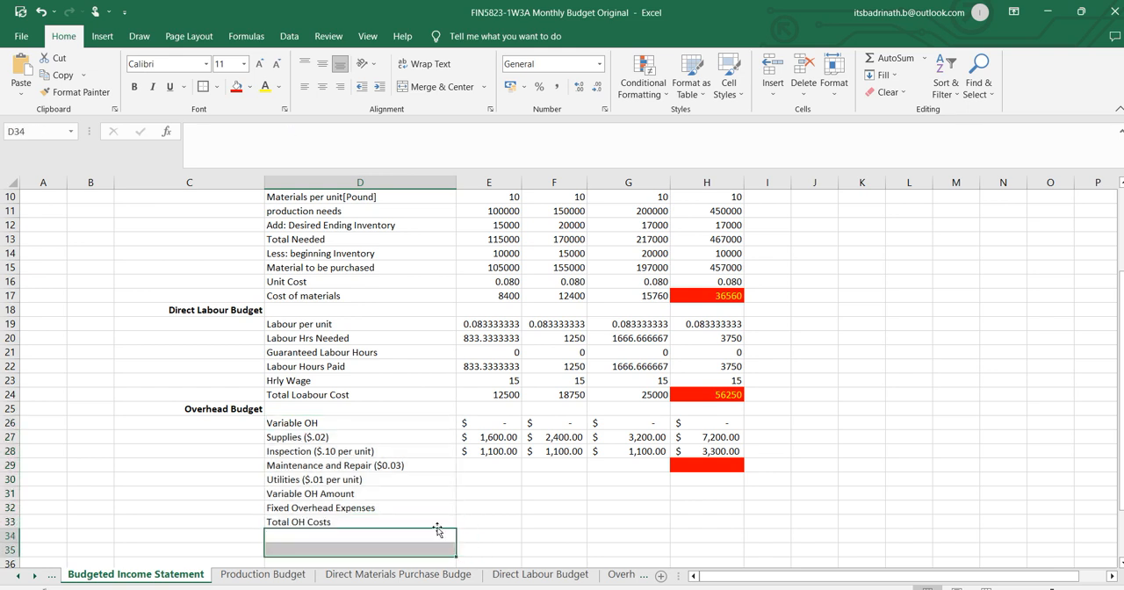
{"action": "left_click_drag", "start_coordinate": [337, 425], "coordinate": [337, 519]}
{"action": "left_click_drag", "start_coordinate": [457, 529], "coordinate": [457, 539]}
{"action": "left_click", "coordinate": [446, 534]}
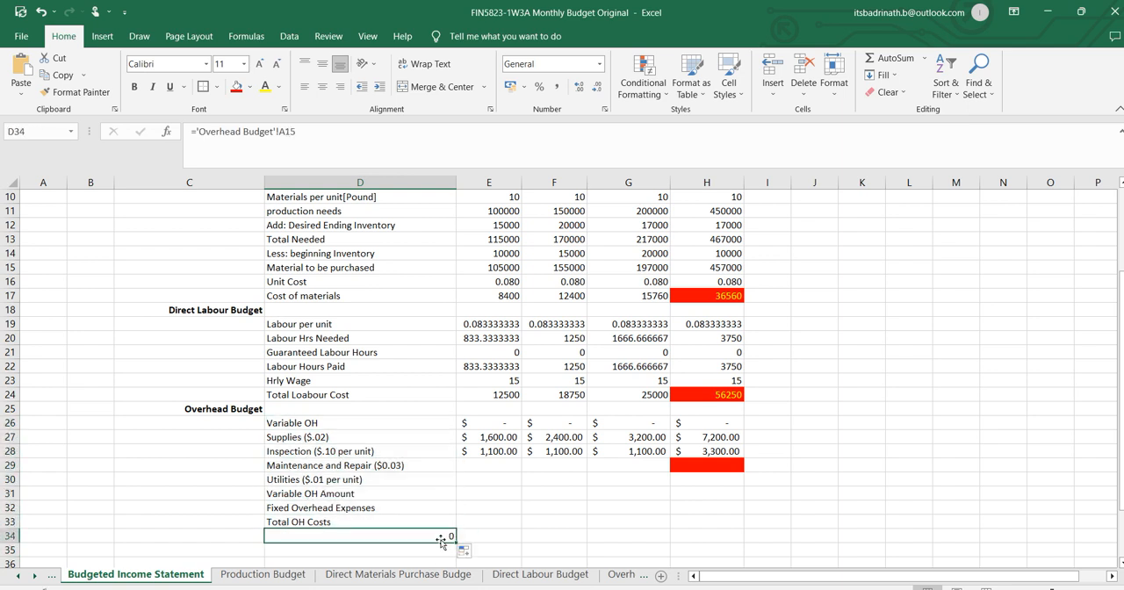
{"action": "key", "text": "Delete"}
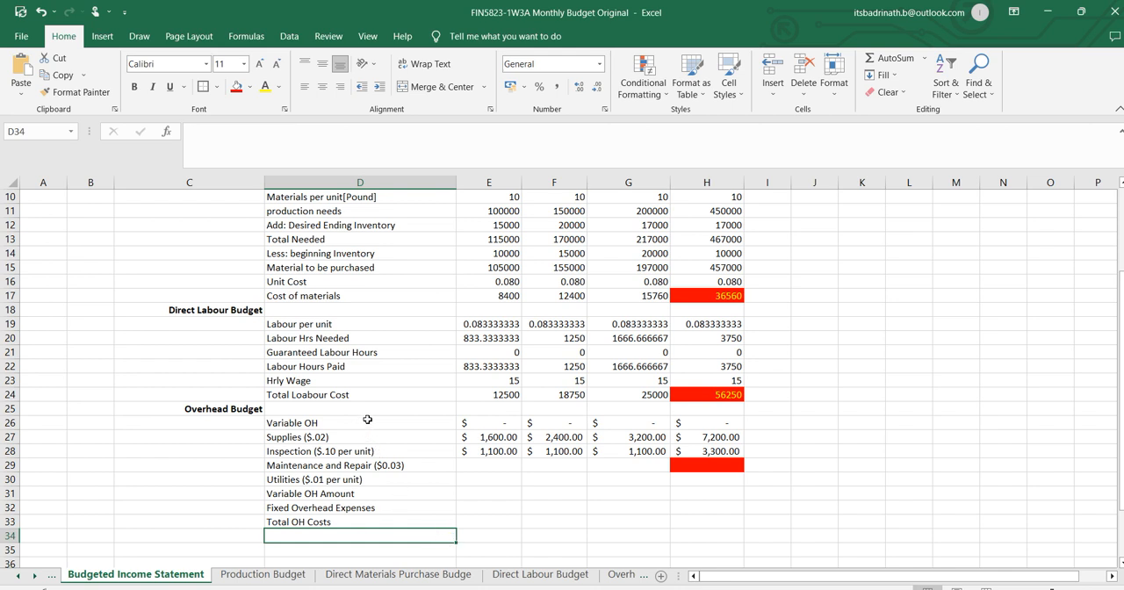
Fill the D26:D33 formulas across through column H and clear the Variable OH heading row's values in E26:H26.
{"action": "left_click_drag", "start_coordinate": [367, 420], "coordinate": [369, 522]}
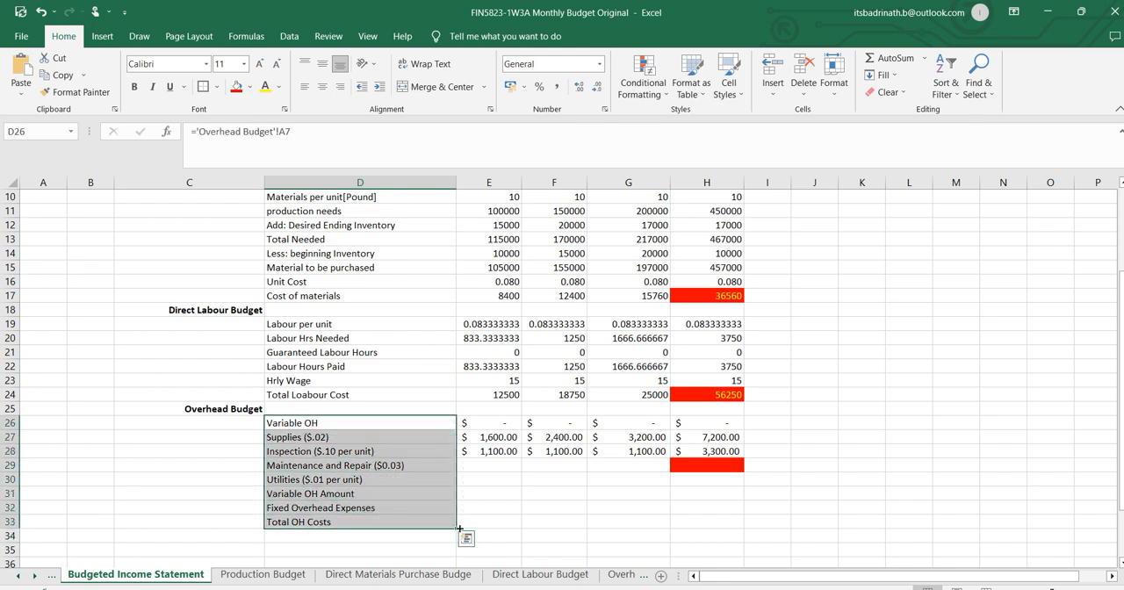
{"action": "left_click_drag", "start_coordinate": [455, 530], "coordinate": [711, 528]}
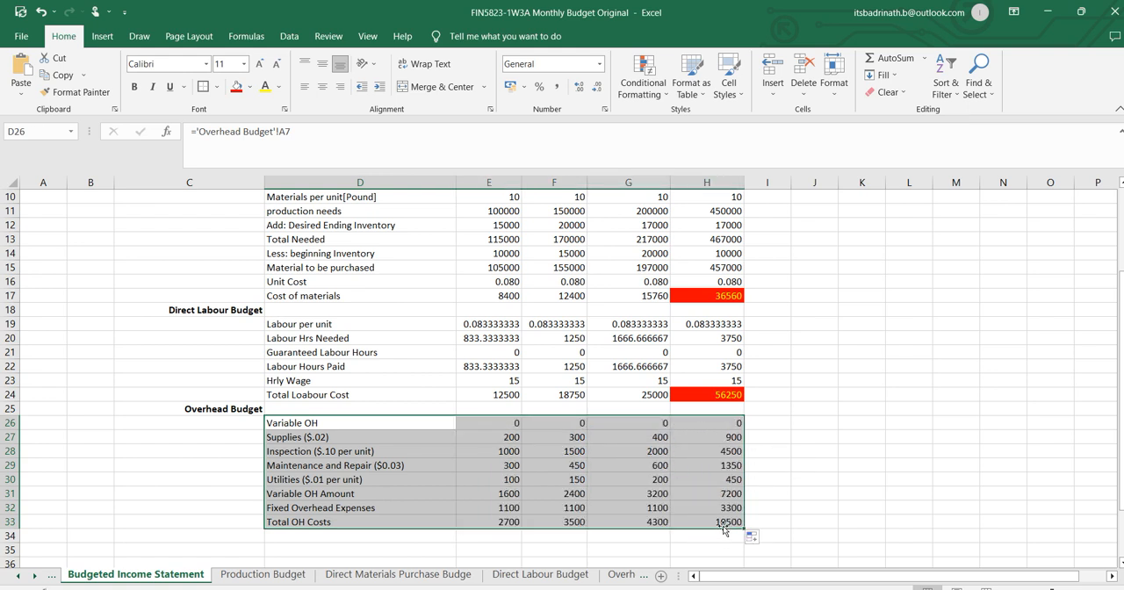
{"action": "left_click", "coordinate": [509, 425]}
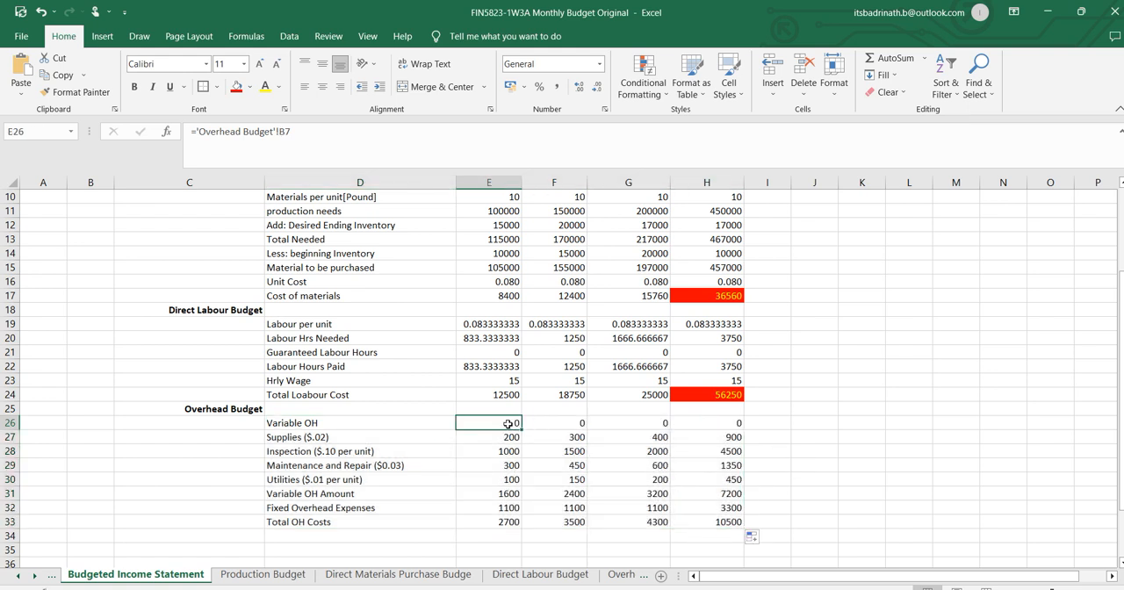
{"action": "left_click_drag", "start_coordinate": [509, 425], "coordinate": [700, 422]}
{"action": "key", "text": "Delete"}
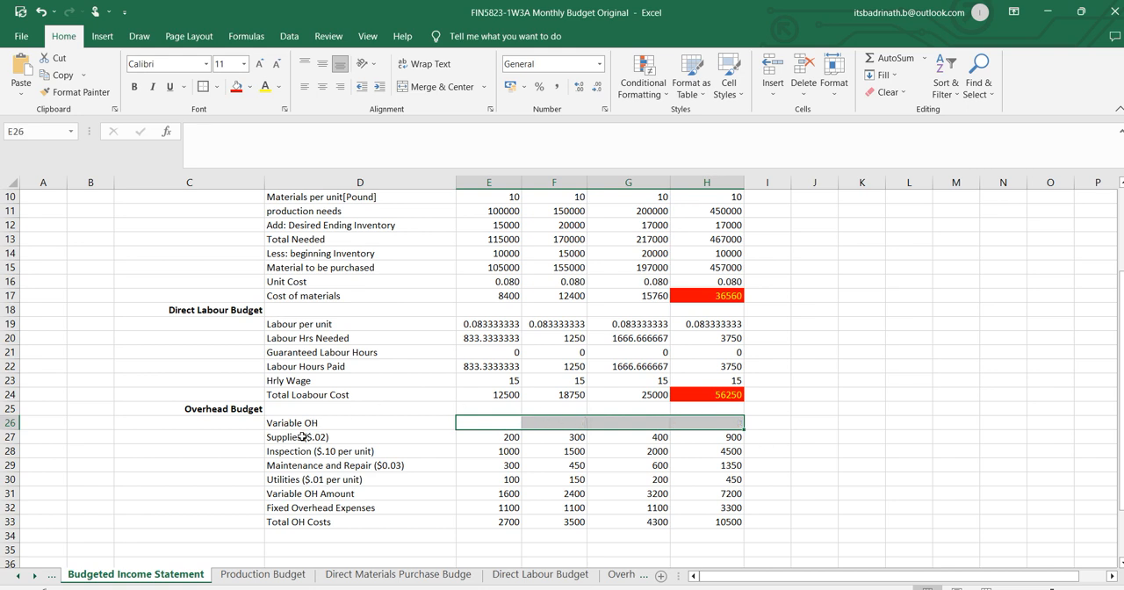
Increase the indent of the labels from Supplies to Variable OH Amount in D27:D31.
{"action": "left_click_drag", "start_coordinate": [306, 438], "coordinate": [304, 494]}
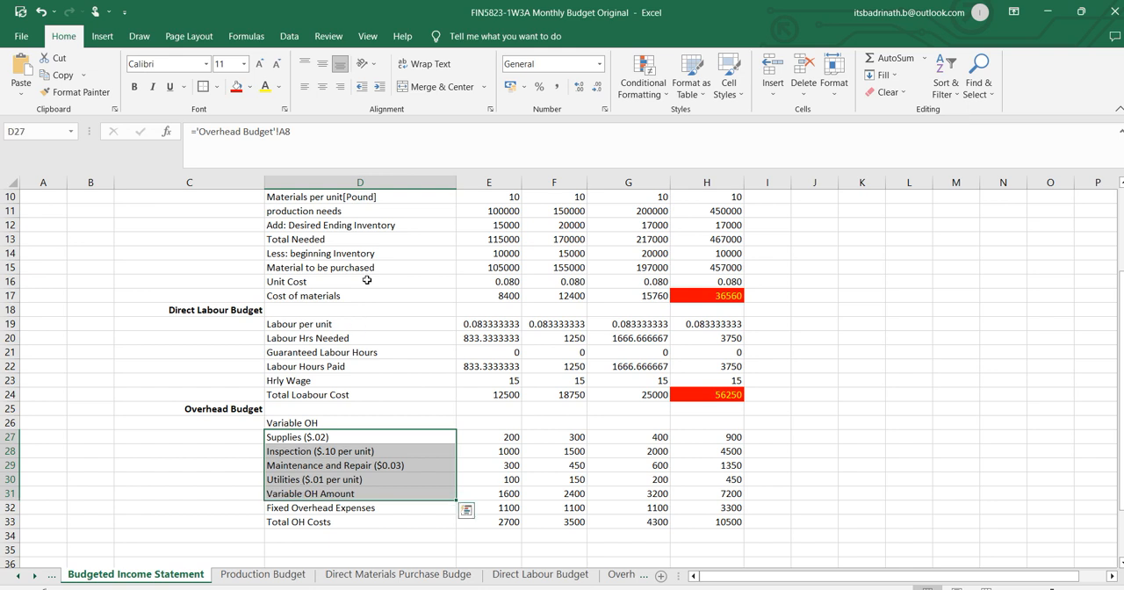
{"action": "left_click", "coordinate": [379, 89]}
{"action": "left_click", "coordinate": [379, 88]}
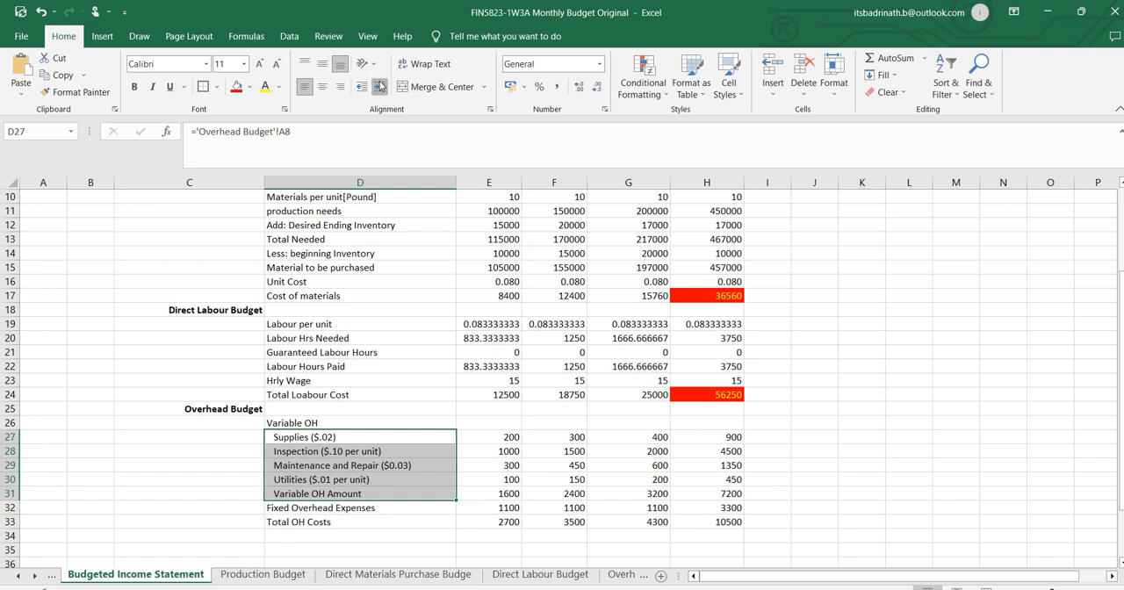
Bold the Variable OH, Variable OH Amount, Fixed Overhead Expenses and Total OH Costs labels in column D.
{"action": "left_click", "coordinate": [315, 494]}
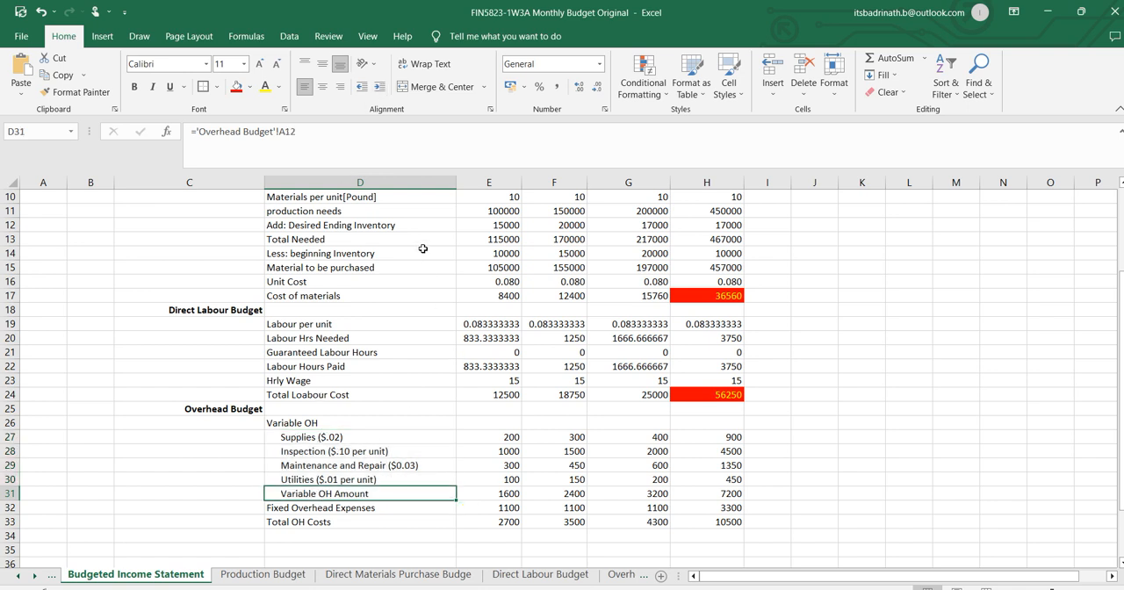
{"action": "key", "text": "ctrl+b"}
{"action": "left_click", "coordinate": [318, 426]}
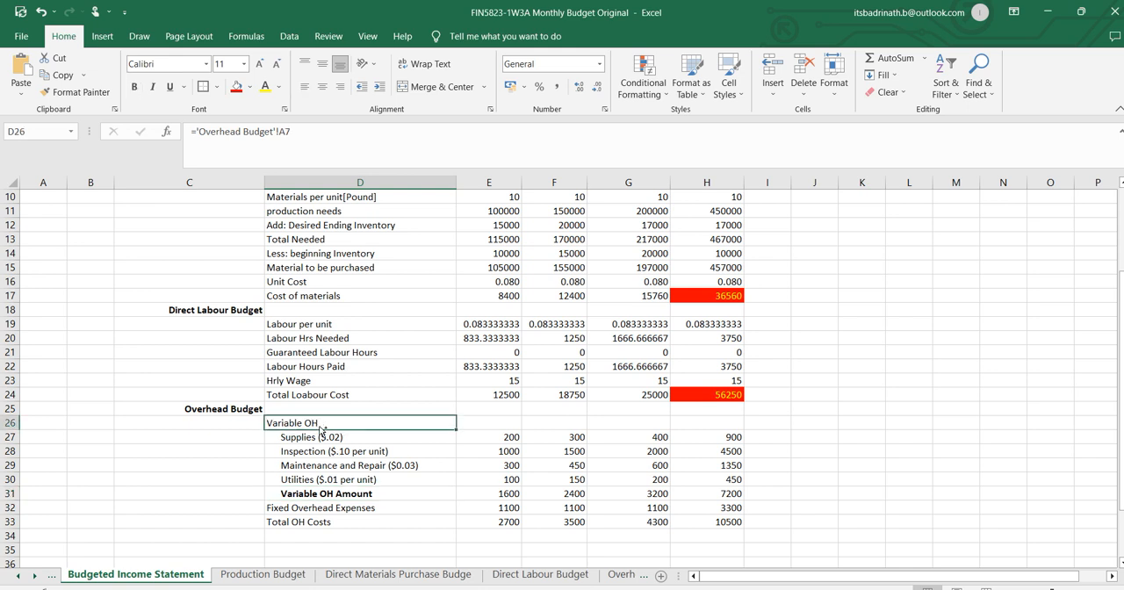
{"action": "key", "text": "ctrl+b"}
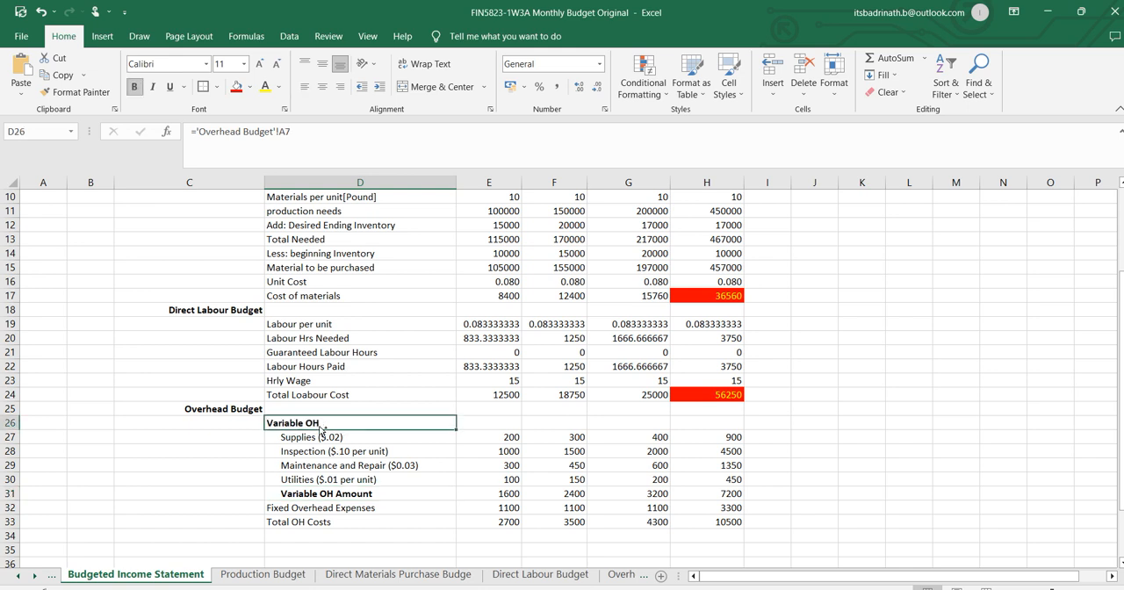
{"action": "left_click", "coordinate": [347, 495]}
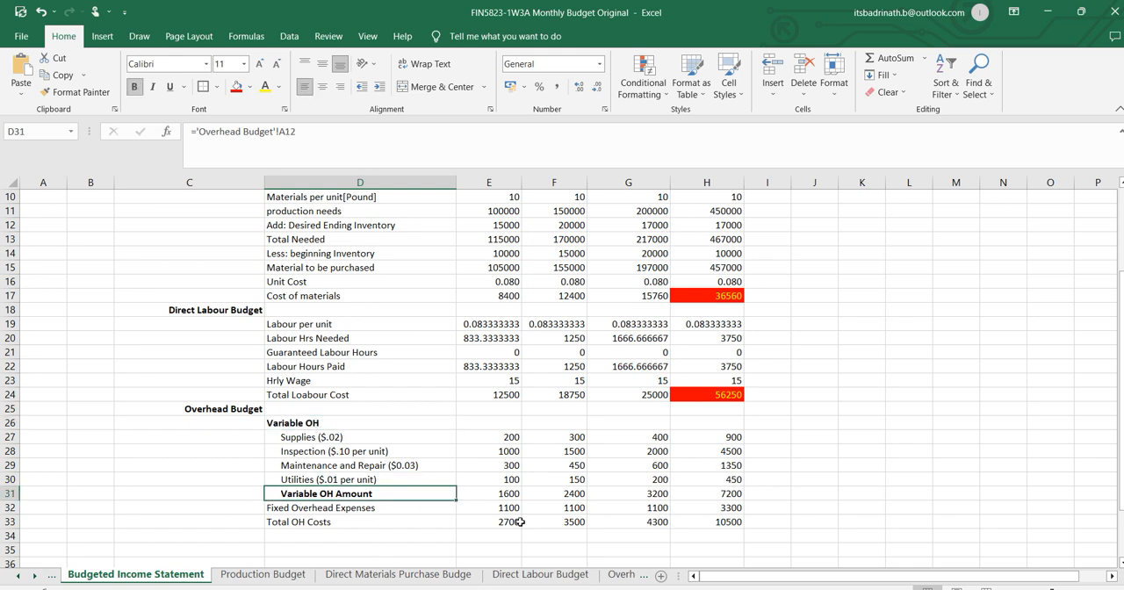
{"action": "left_click", "coordinate": [311, 507]}
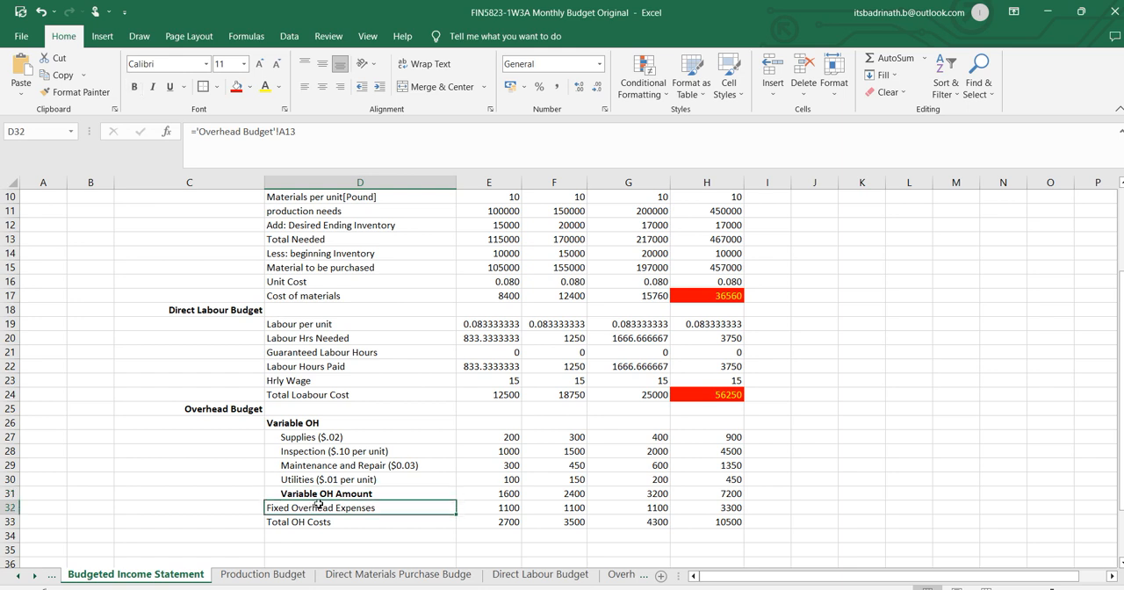
{"action": "key", "text": "ctrl+b"}
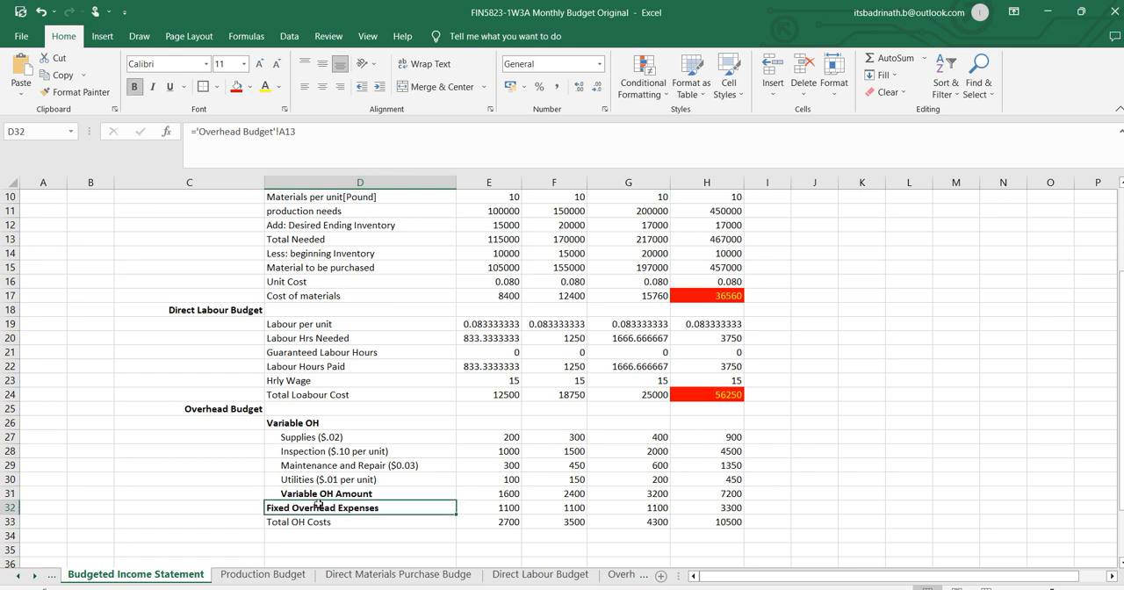
{"action": "left_click", "coordinate": [332, 523]}
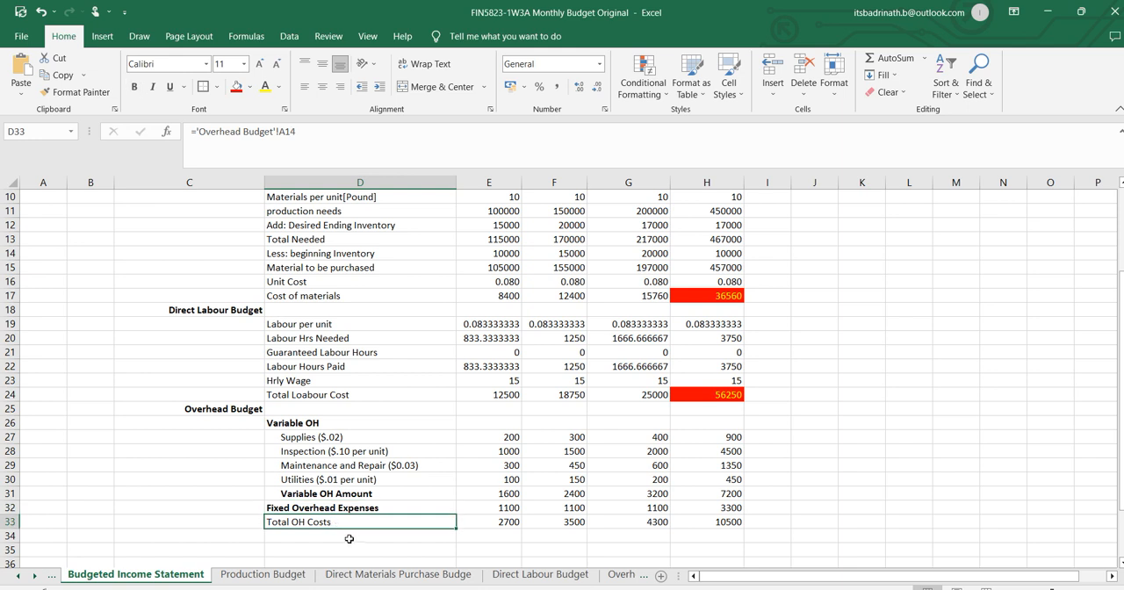
{"action": "key", "text": "ctrl+b"}
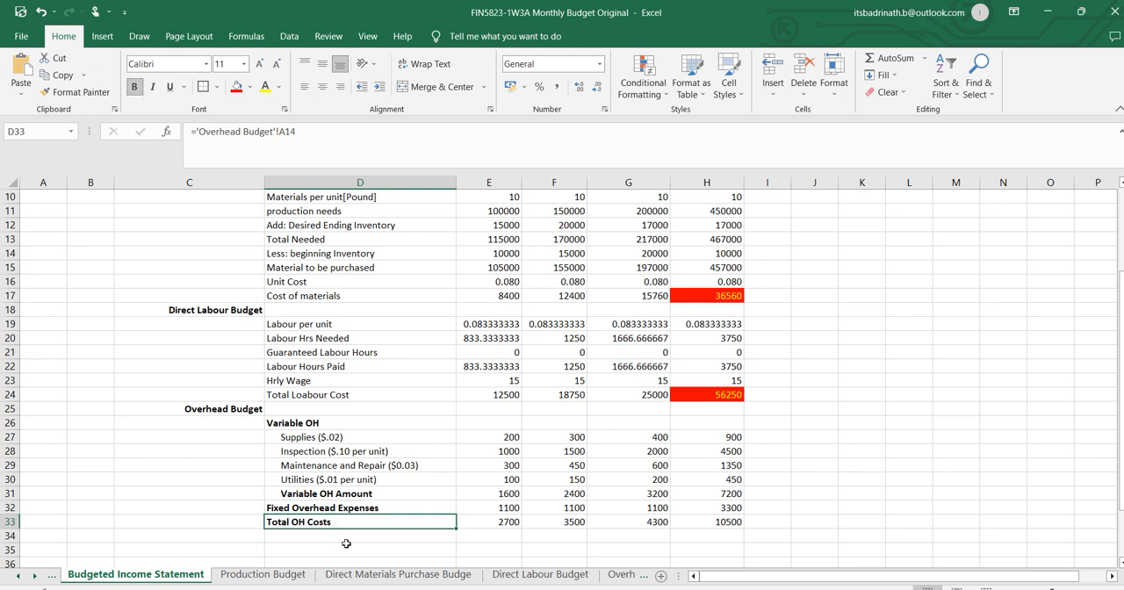
Highlight the quarterly total overhead cost in H33 with a red fill and yellow text.
{"action": "left_click", "coordinate": [728, 520]}
{"action": "left_click", "coordinate": [237, 86]}
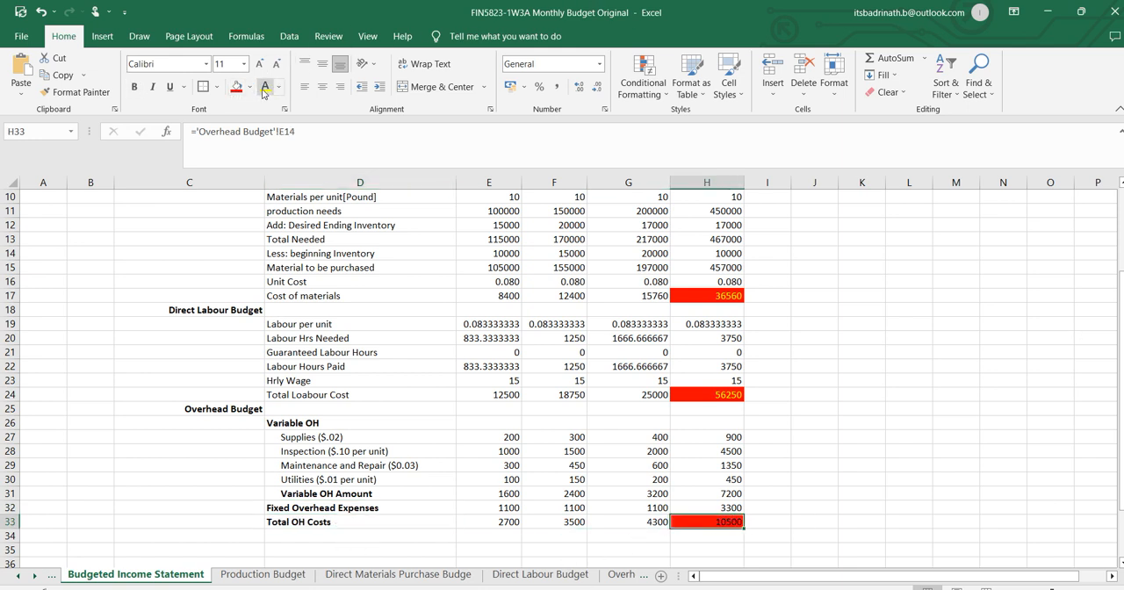
{"action": "left_click", "coordinate": [265, 86]}
{"action": "left_click", "coordinate": [795, 436]}
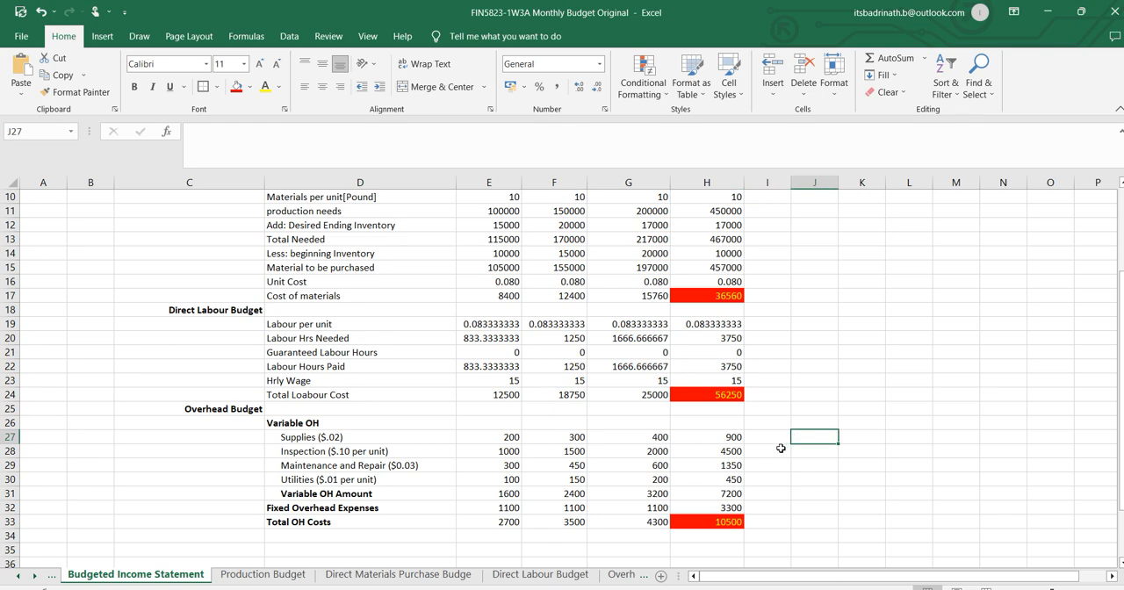
Copy the Selling and Administrative Budg sheet's name and paste it as the section heading in C34 of the Budgeted Income Statement.
{"action": "scroll", "coordinate": [781, 448], "scroll_direction": "down", "scroll_amount": 2}
{"action": "left_click", "coordinate": [229, 451]}
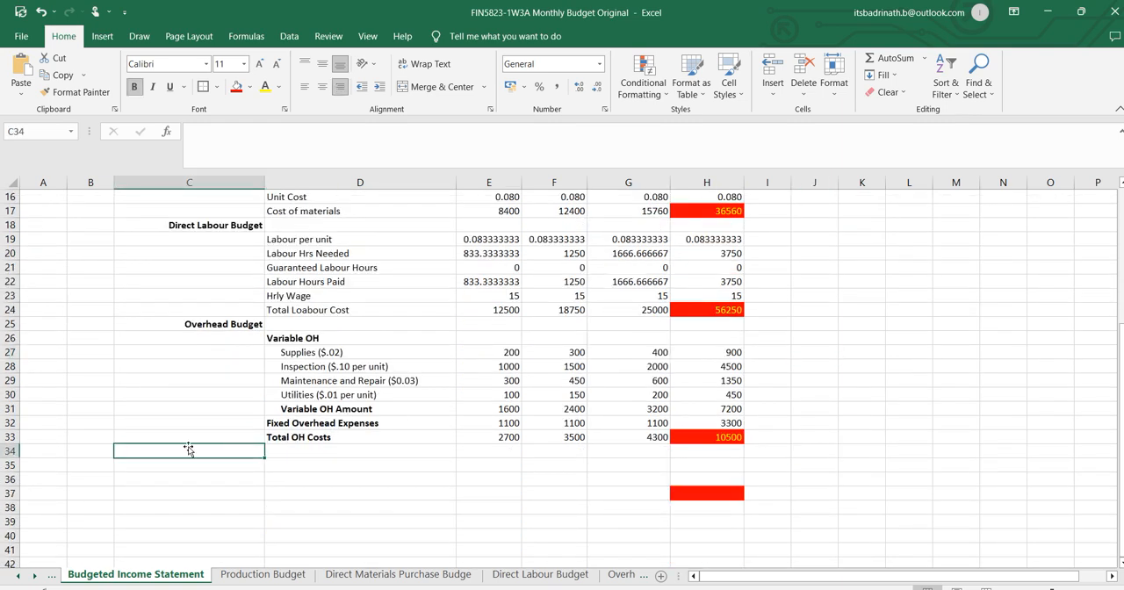
{"action": "left_click", "coordinate": [621, 575]}
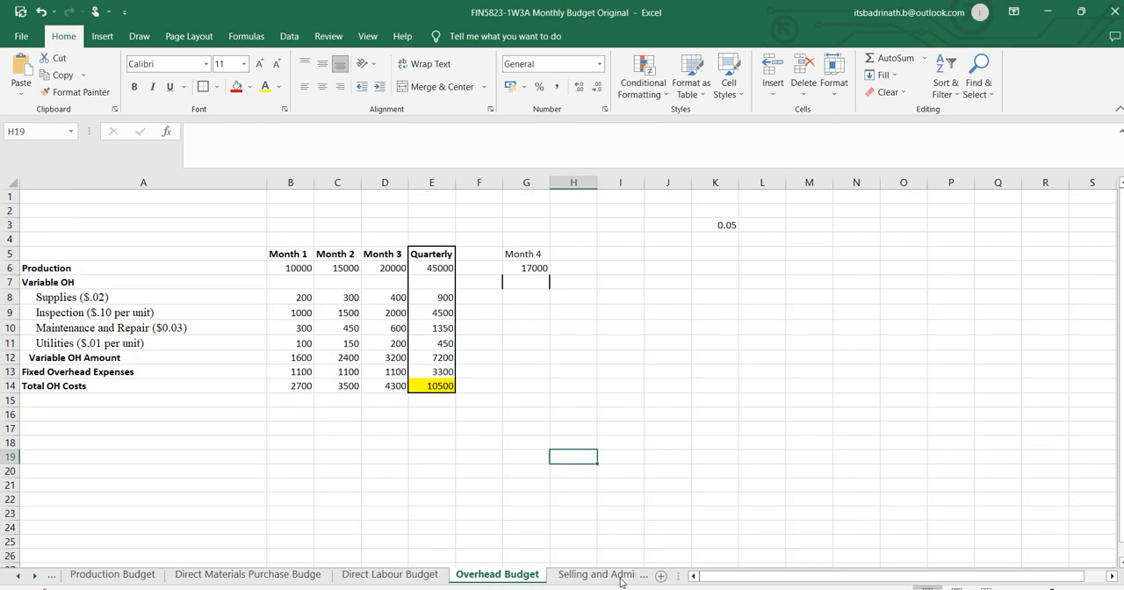
{"action": "left_click", "coordinate": [606, 575]}
{"action": "double_click", "coordinate": [540, 576]}
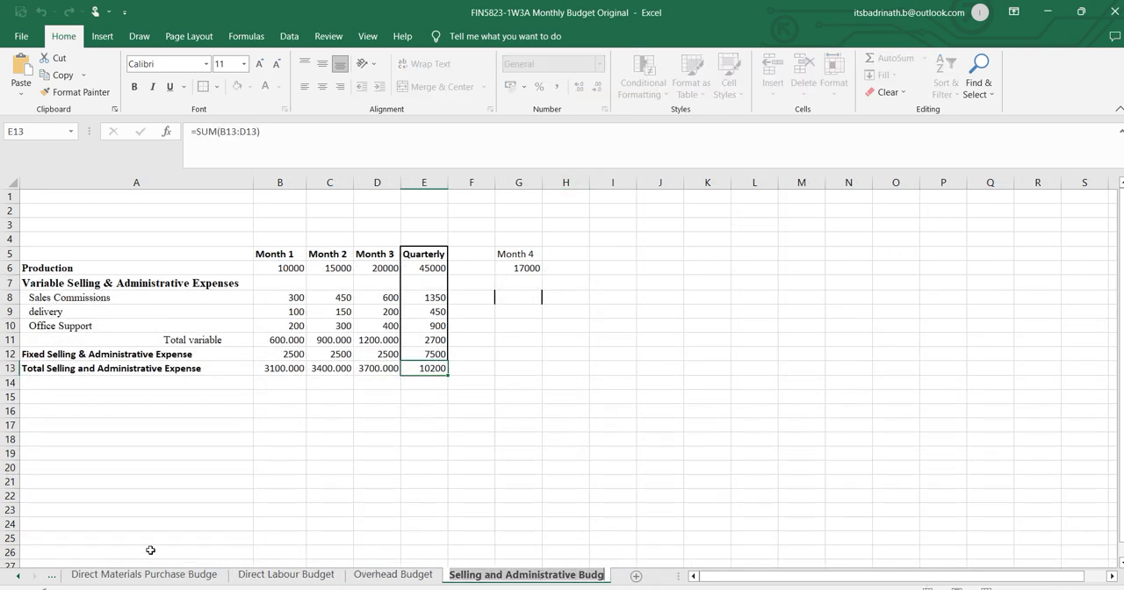
{"action": "left_click", "coordinate": [18, 576]}
{"action": "left_click", "coordinate": [18, 576]}
{"action": "left_click", "coordinate": [19, 576]}
{"action": "left_click", "coordinate": [179, 574]}
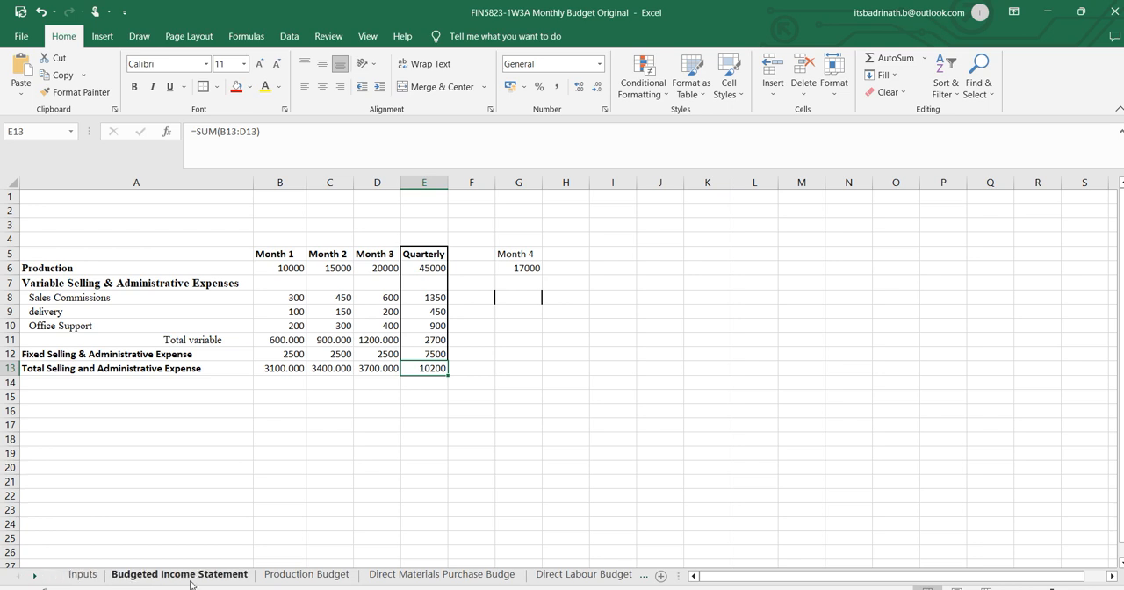
{"action": "type", "text": "Selling and Administrative Budget"}
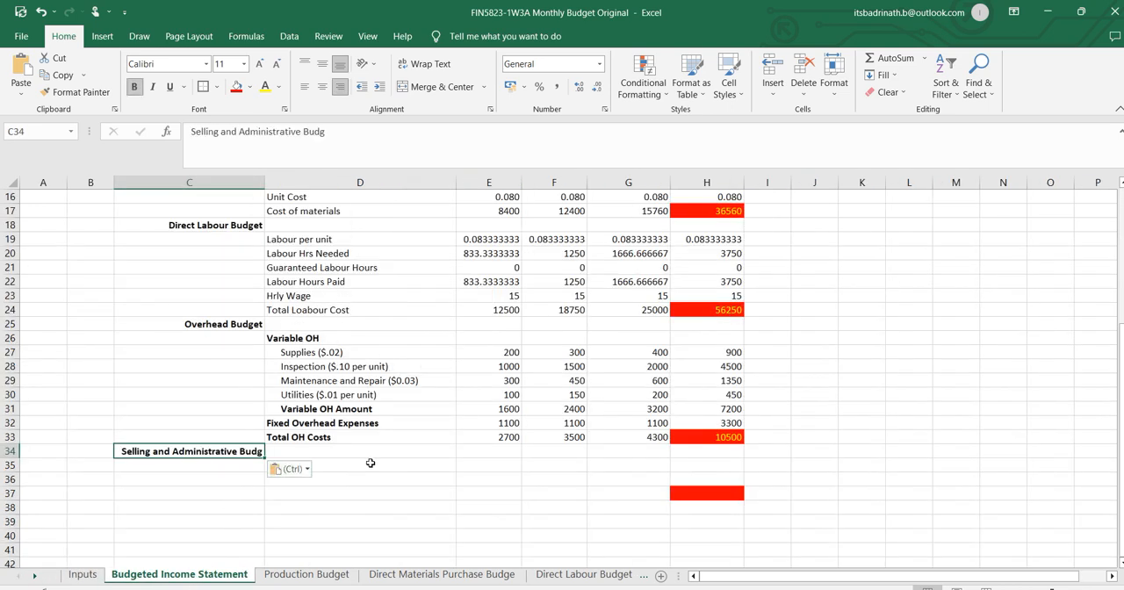
Link D35 to the Variable Selling & Administrative Expenses label in 'Selling and Administrative Budg'!A7.
{"action": "left_click", "coordinate": [373, 465]}
{"action": "type", "text": "="}
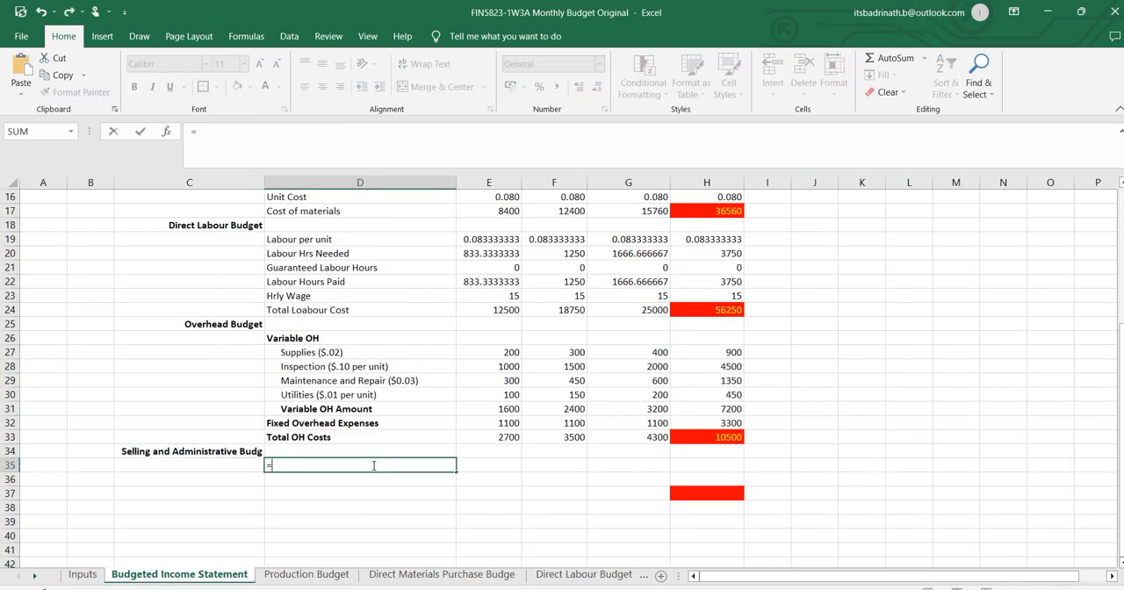
{"action": "left_click", "coordinate": [602, 575]}
{"action": "left_click", "coordinate": [615, 575]}
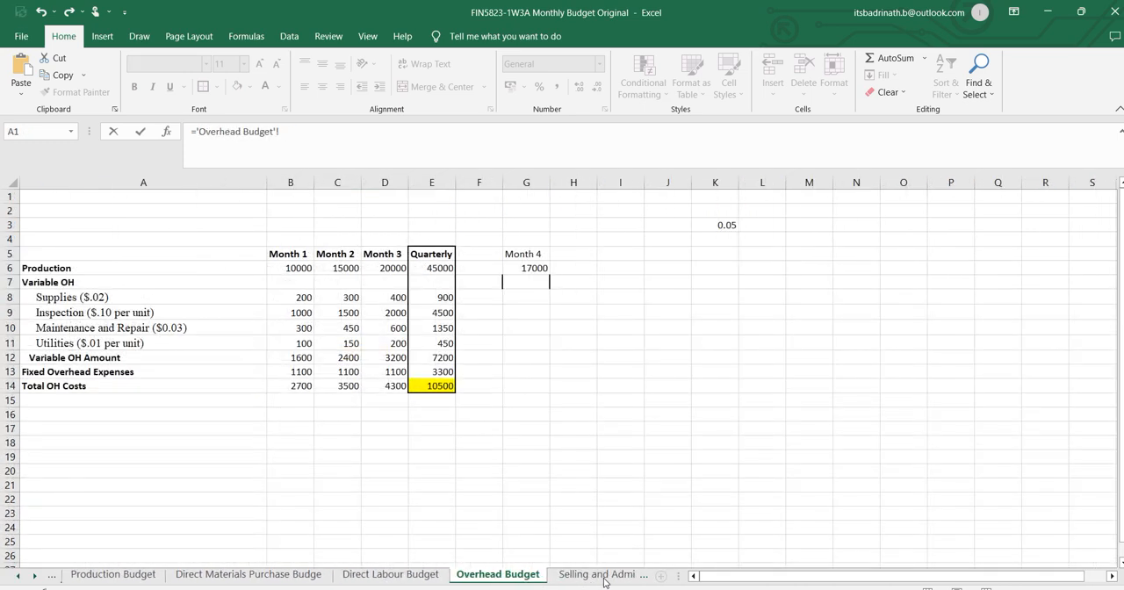
{"action": "left_click", "coordinate": [606, 576]}
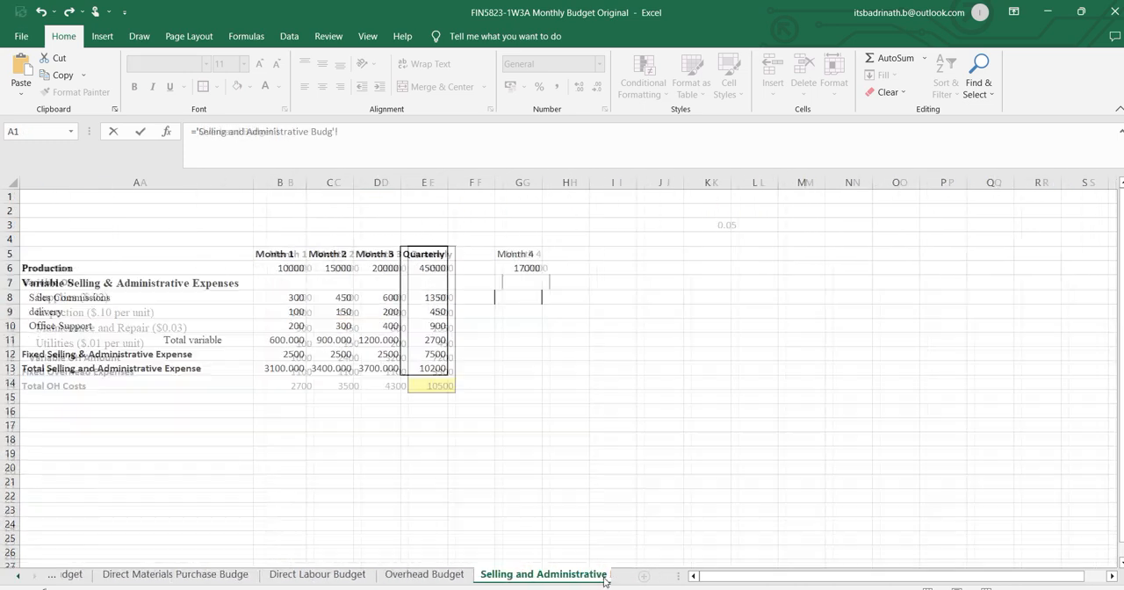
{"action": "left_click", "coordinate": [77, 271]}
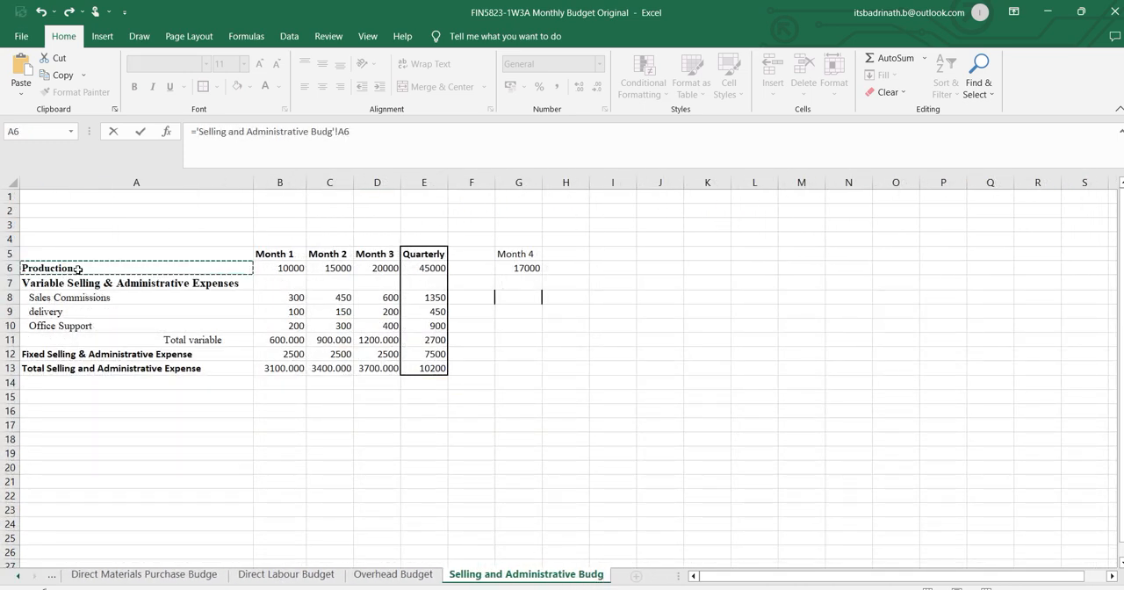
{"action": "left_click", "coordinate": [76, 282]}
{"action": "key", "text": "Return"}
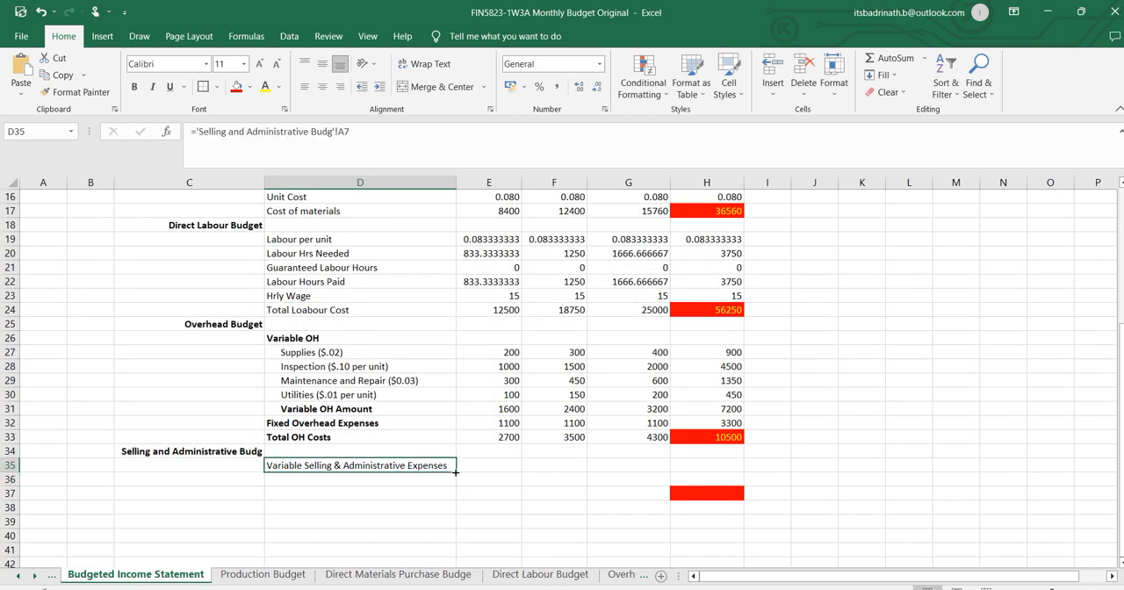
Fill the D35 link down to row 41 and across to column H, clearing the surplus links in D42 and E35:H35.
{"action": "left_click_drag", "start_coordinate": [457, 472], "coordinate": [456, 547]}
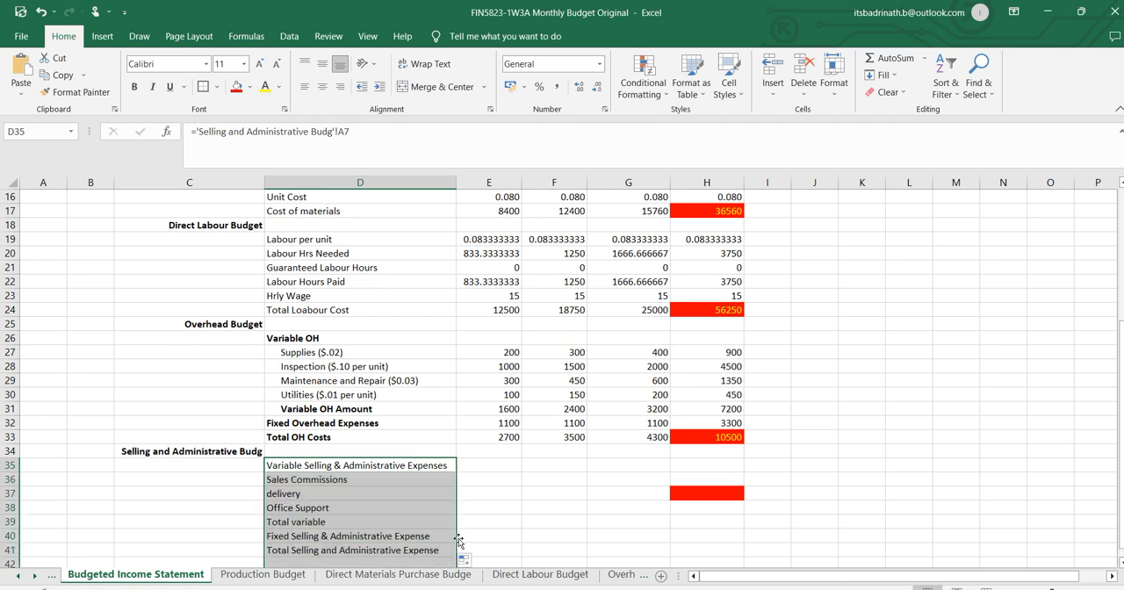
{"action": "scroll", "coordinate": [455, 527], "scroll_direction": "down", "scroll_amount": 2}
{"action": "left_click", "coordinate": [453, 479]}
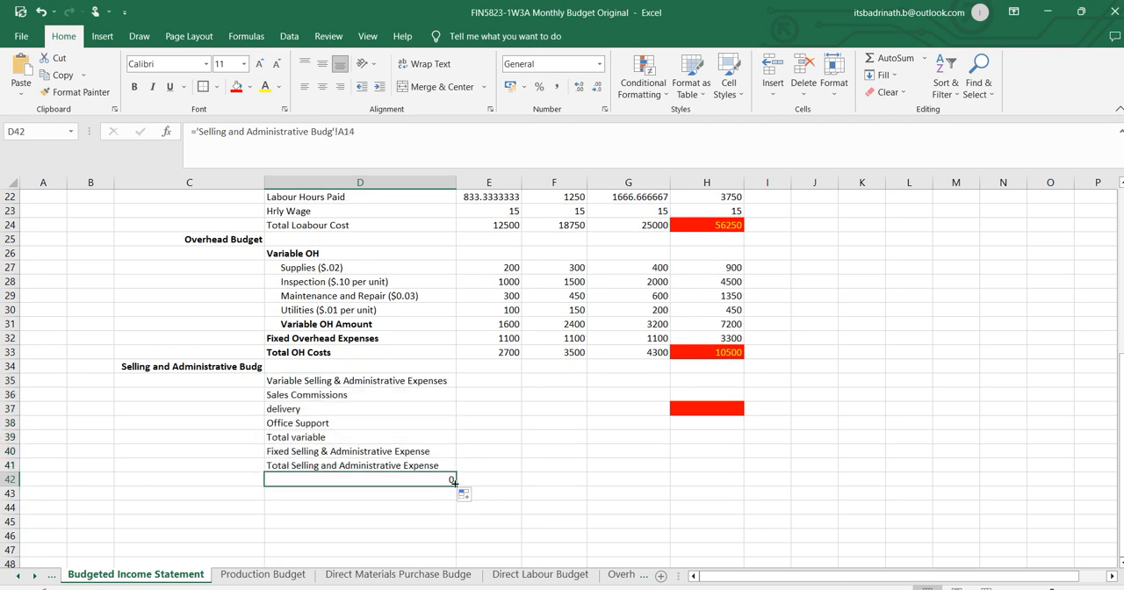
{"action": "left_click_drag", "start_coordinate": [395, 387], "coordinate": [720, 468]}
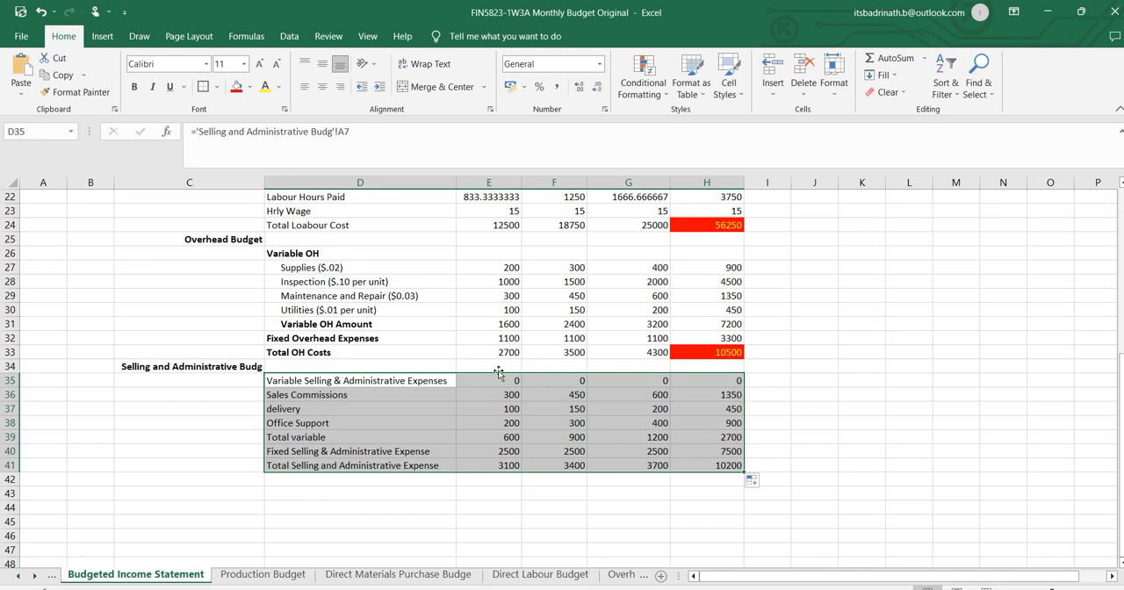
{"action": "left_click_drag", "start_coordinate": [509, 379], "coordinate": [734, 378]}
{"action": "key", "text": "Delete"}
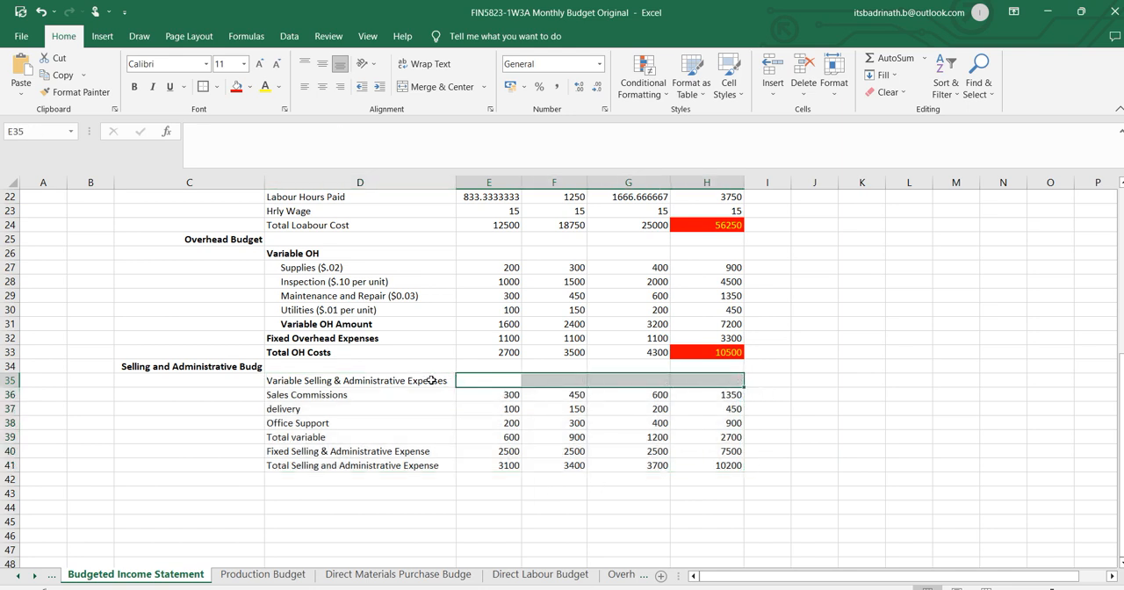
Bold the Variable Selling & Administrative Expenses label in D35 and indent the labels in D36:D39 by two levels.
{"action": "left_click", "coordinate": [406, 380]}
{"action": "key", "text": "ctrl+b"}
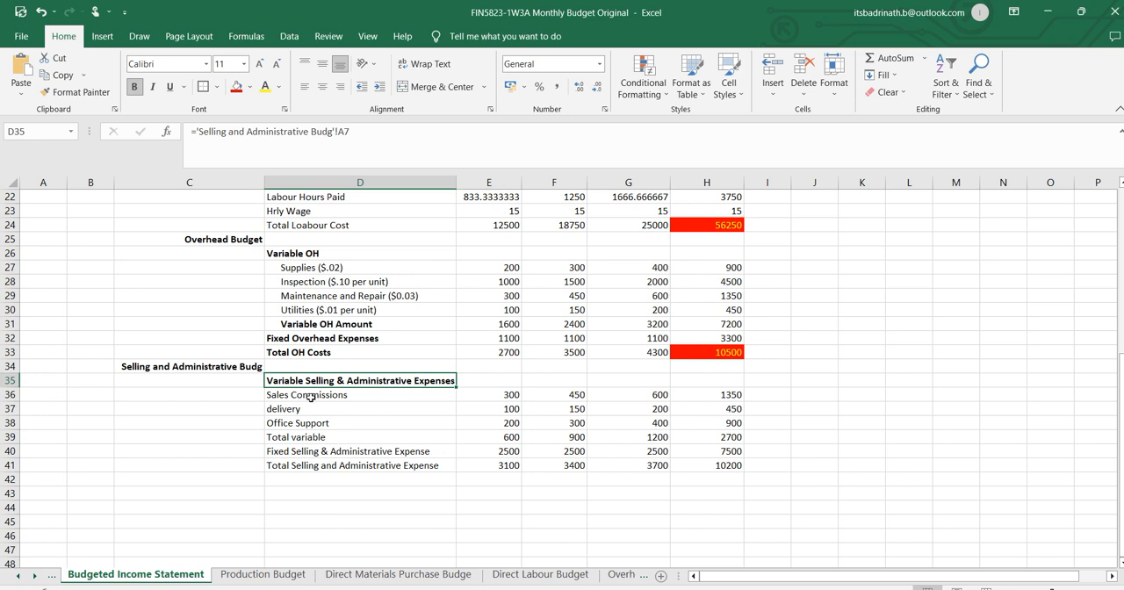
{"action": "left_click_drag", "start_coordinate": [309, 395], "coordinate": [306, 437]}
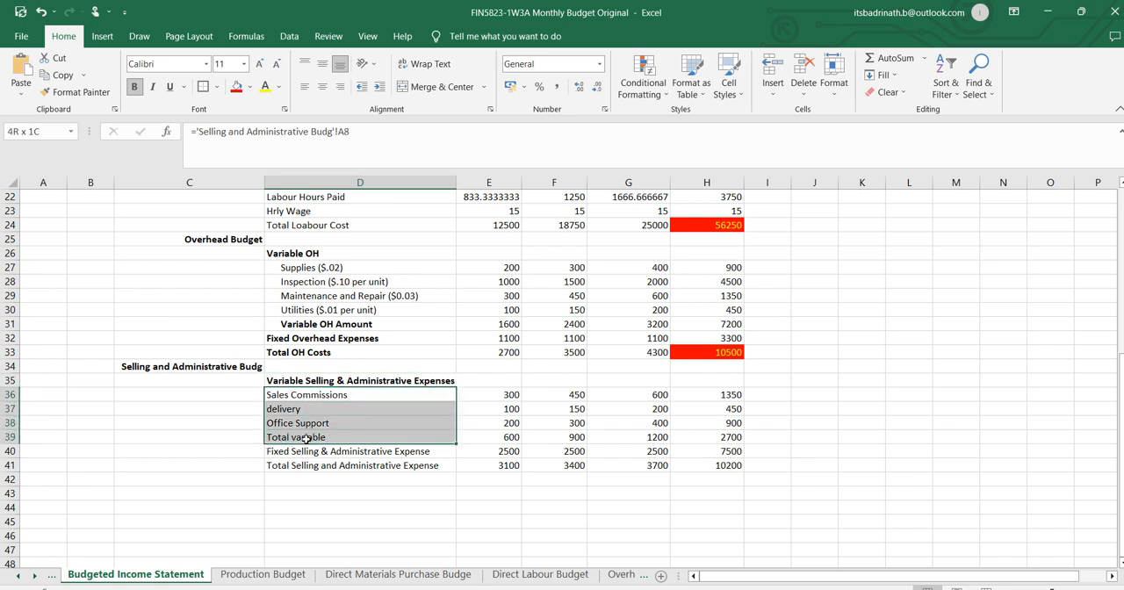
{"action": "left_click", "coordinate": [381, 86]}
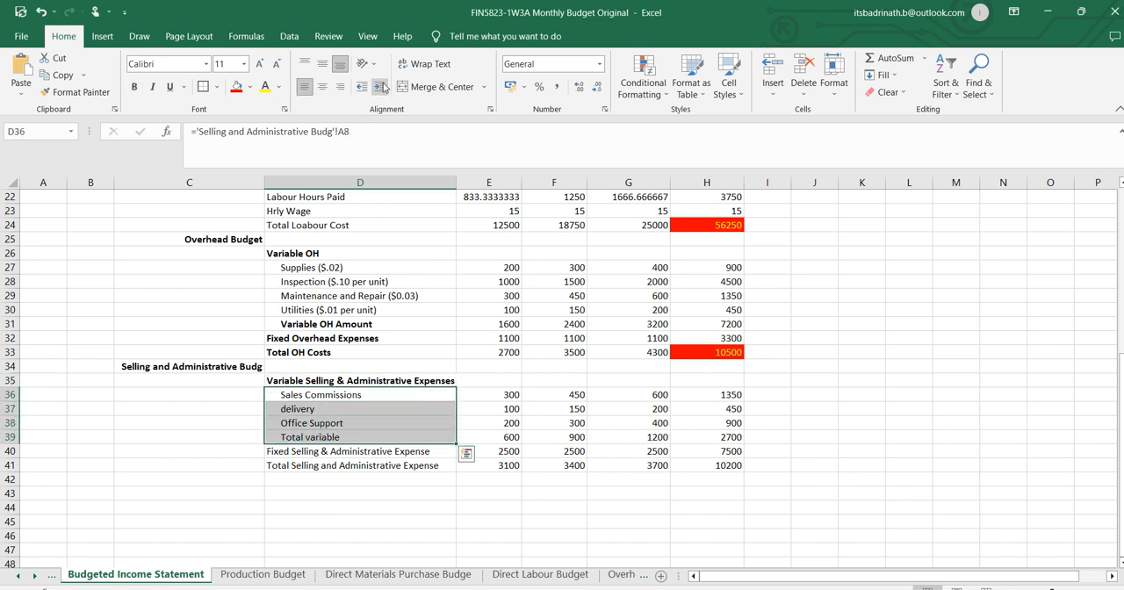
{"action": "left_click", "coordinate": [383, 87]}
Indent Total variable in D39 two more levels and bold it along with the fixed and total expense labels in D40 and D41.
{"action": "left_click", "coordinate": [322, 441]}
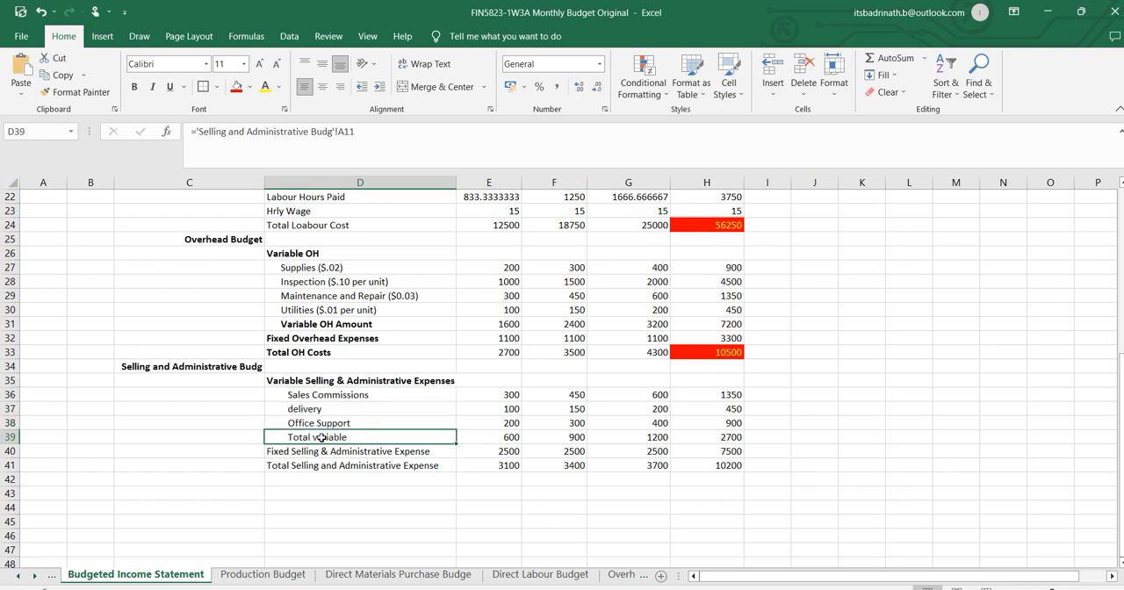
{"action": "left_click", "coordinate": [380, 88]}
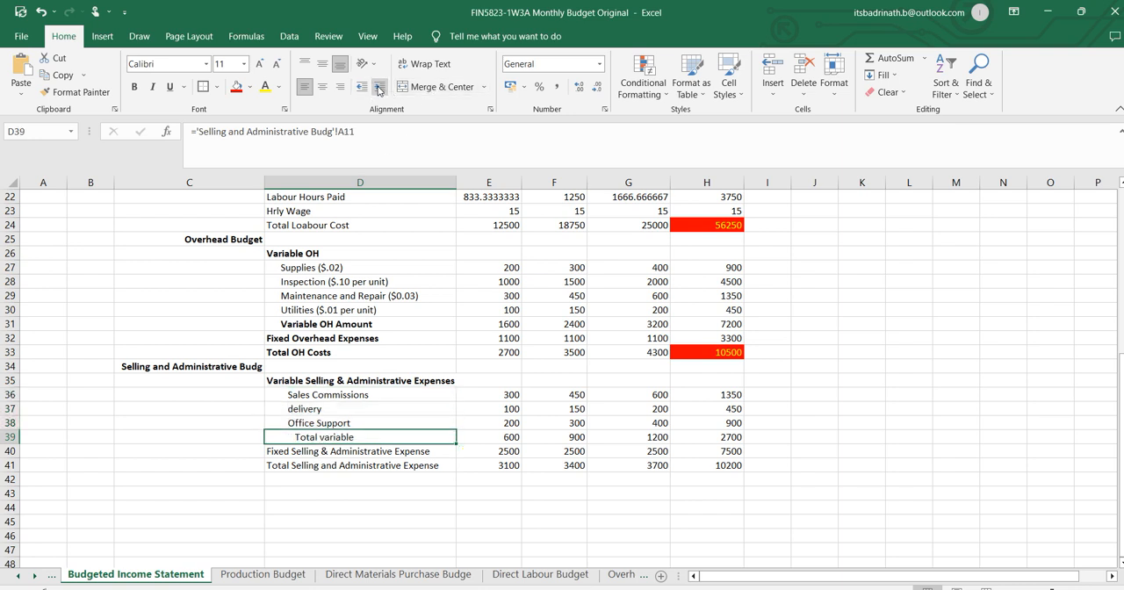
{"action": "left_click", "coordinate": [380, 88]}
{"action": "key", "text": "ctrl+b"}
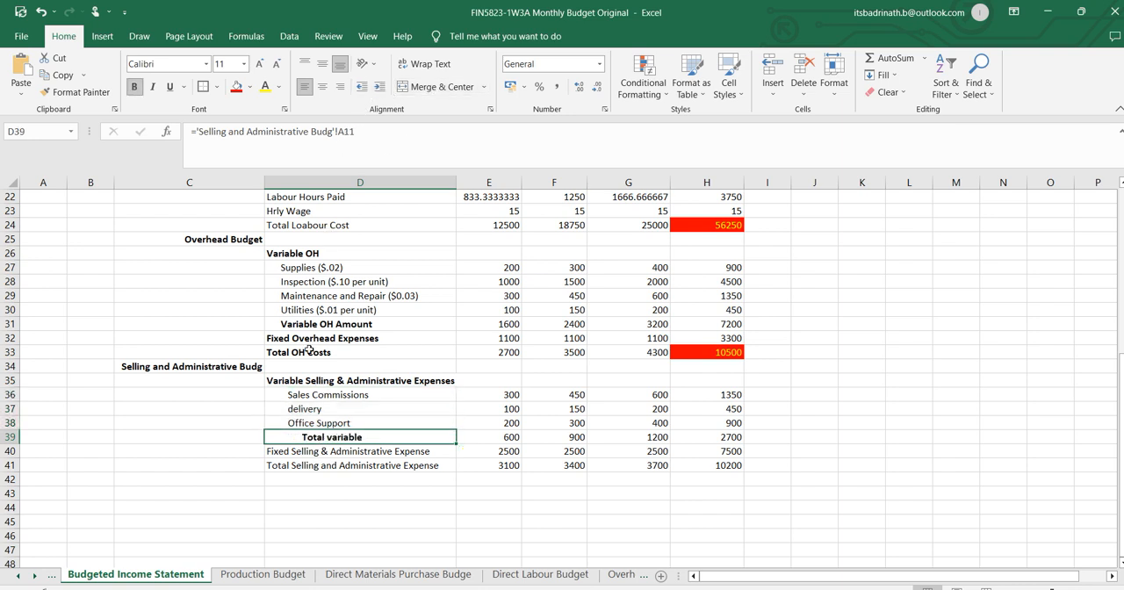
{"action": "left_click", "coordinate": [306, 452]}
{"action": "key", "text": "ctrl+b"}
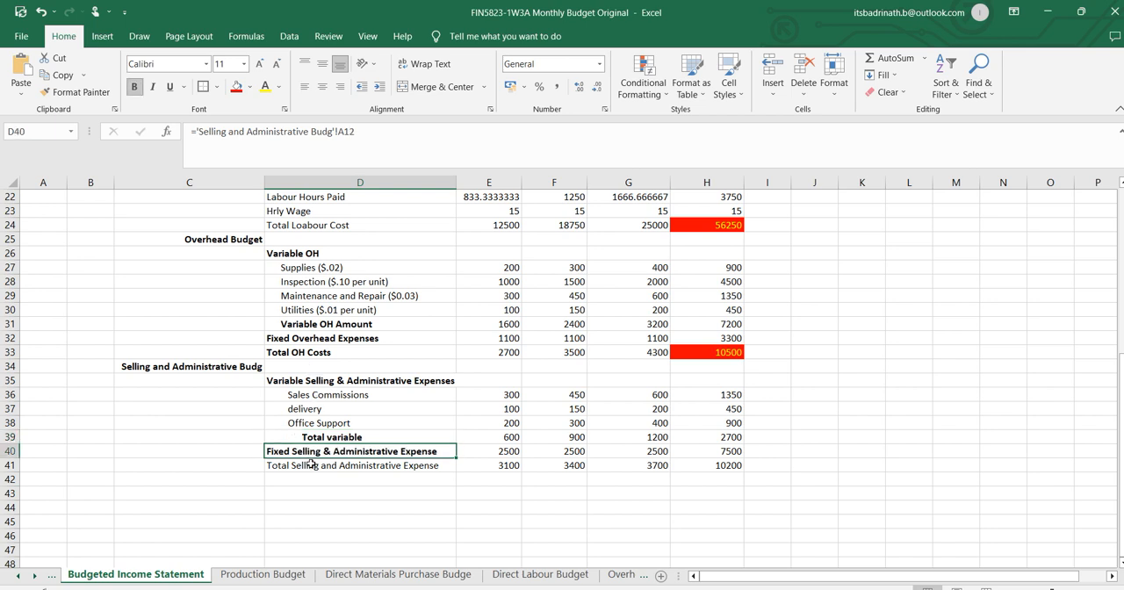
{"action": "left_click", "coordinate": [311, 466]}
{"action": "key", "text": "ctrl+b"}
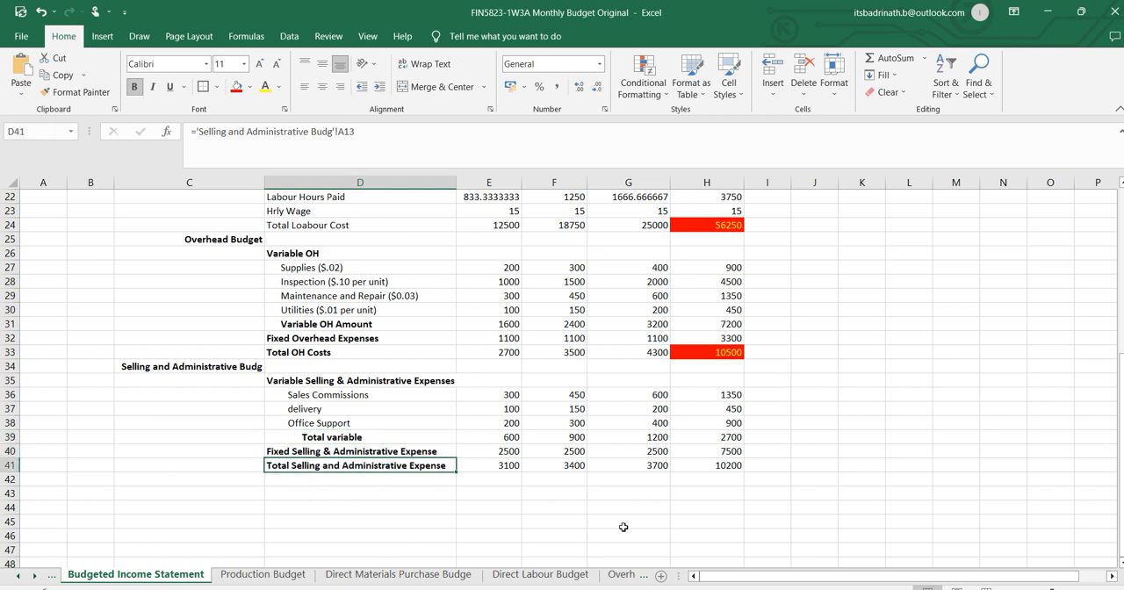
Highlight the quarterly total selling and administrative expense in H41 with a red fill and yellow text.
{"action": "left_click", "coordinate": [724, 464]}
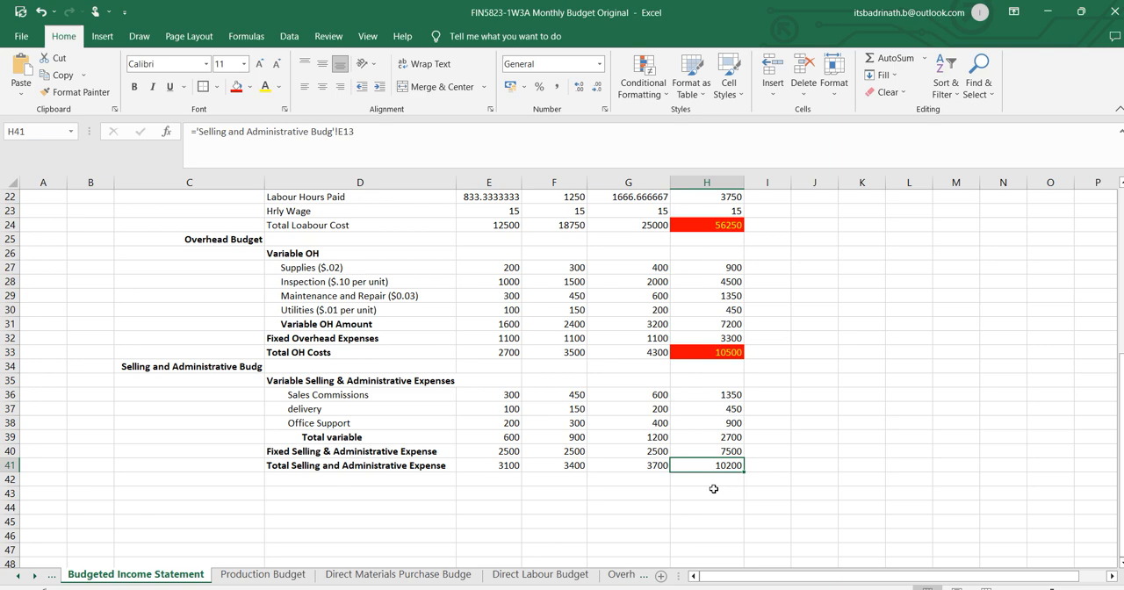
{"action": "left_click", "coordinate": [236, 86]}
{"action": "left_click", "coordinate": [264, 91]}
{"action": "left_click", "coordinate": [769, 410]}
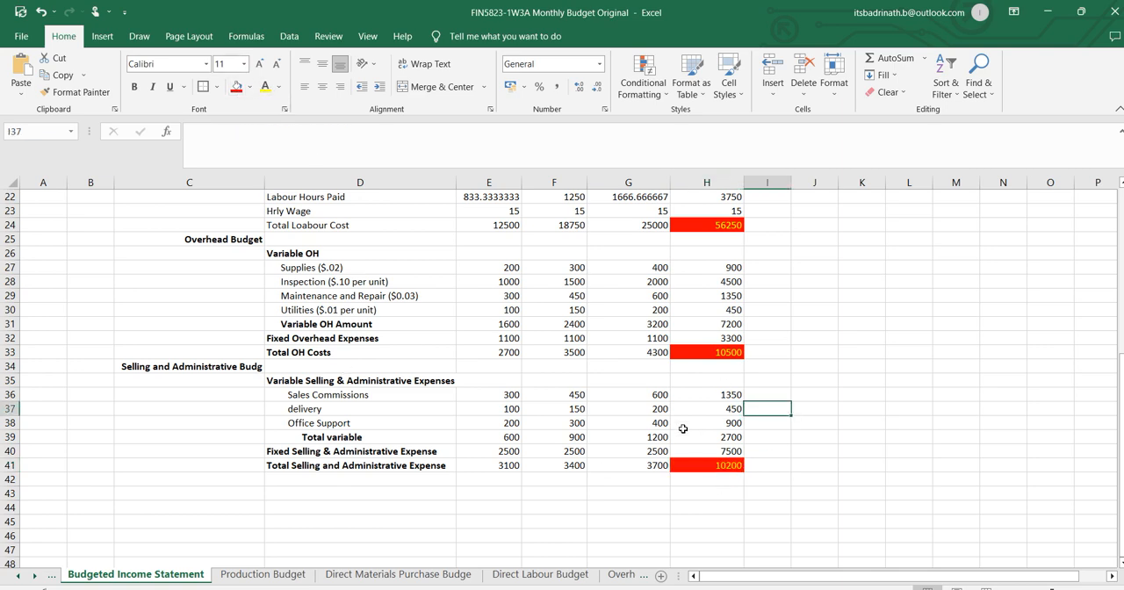
Review the quarterly total revenue in H8 and the highlighted quarterly cost totals down to H41.
{"action": "scroll", "coordinate": [836, 444], "scroll_direction": "up", "scroll_amount": 7}
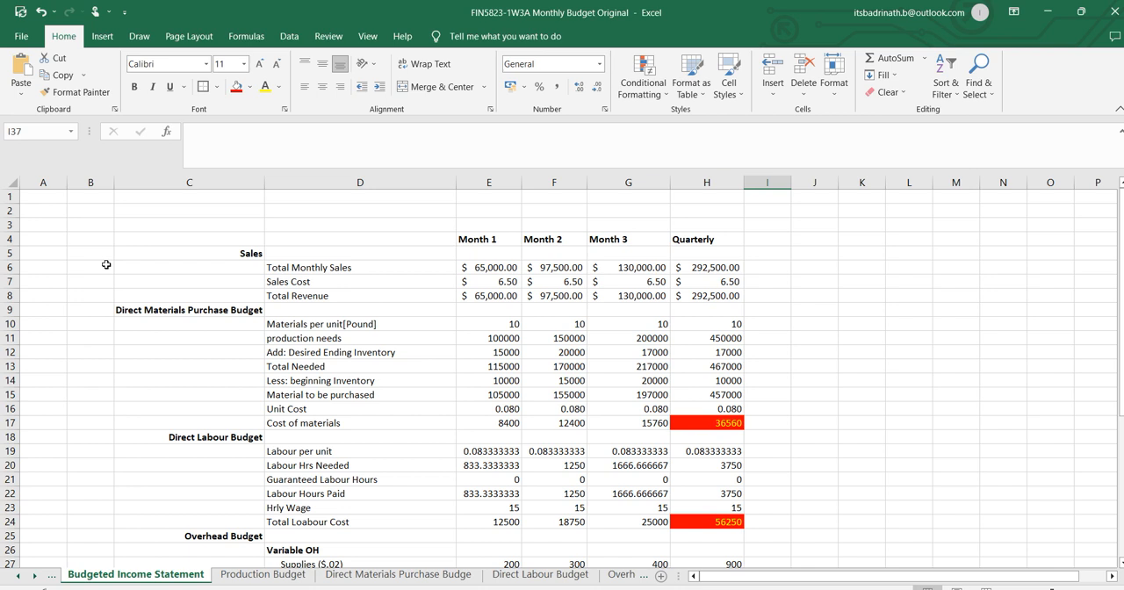
{"action": "left_click", "coordinate": [720, 299]}
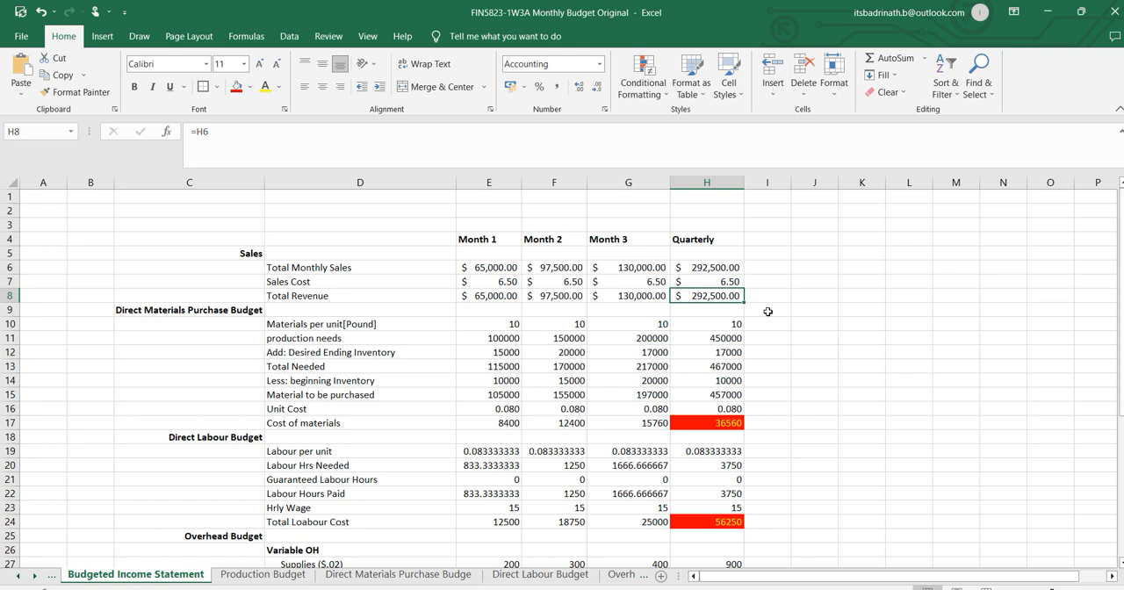
{"action": "left_click_drag", "start_coordinate": [489, 296], "coordinate": [626, 290]}
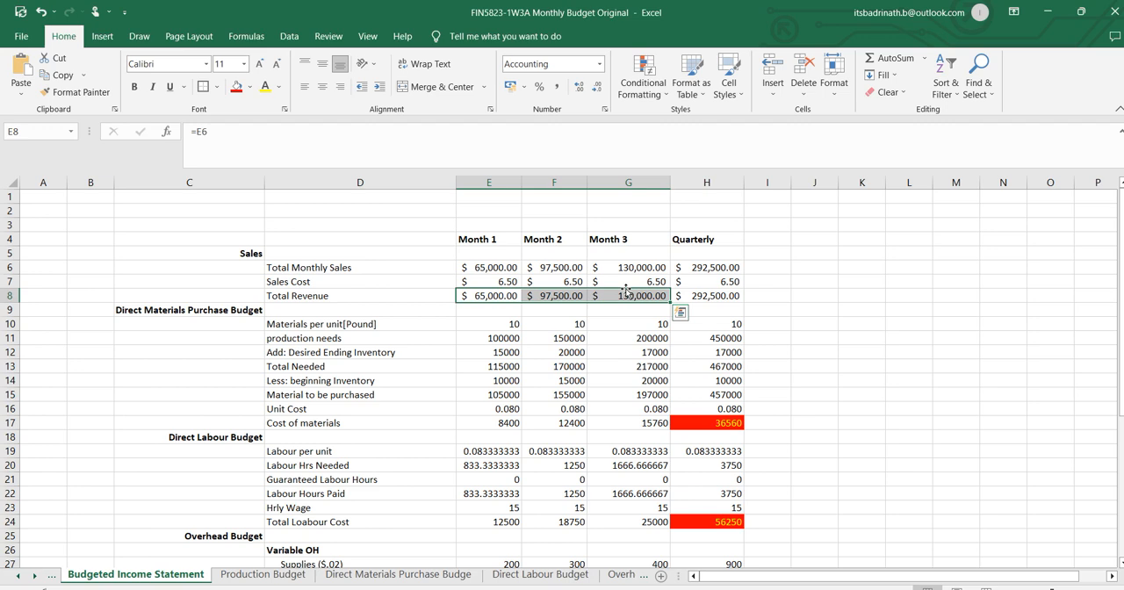
{"action": "left_click", "coordinate": [765, 310]}
{"action": "left_click", "coordinate": [729, 296]}
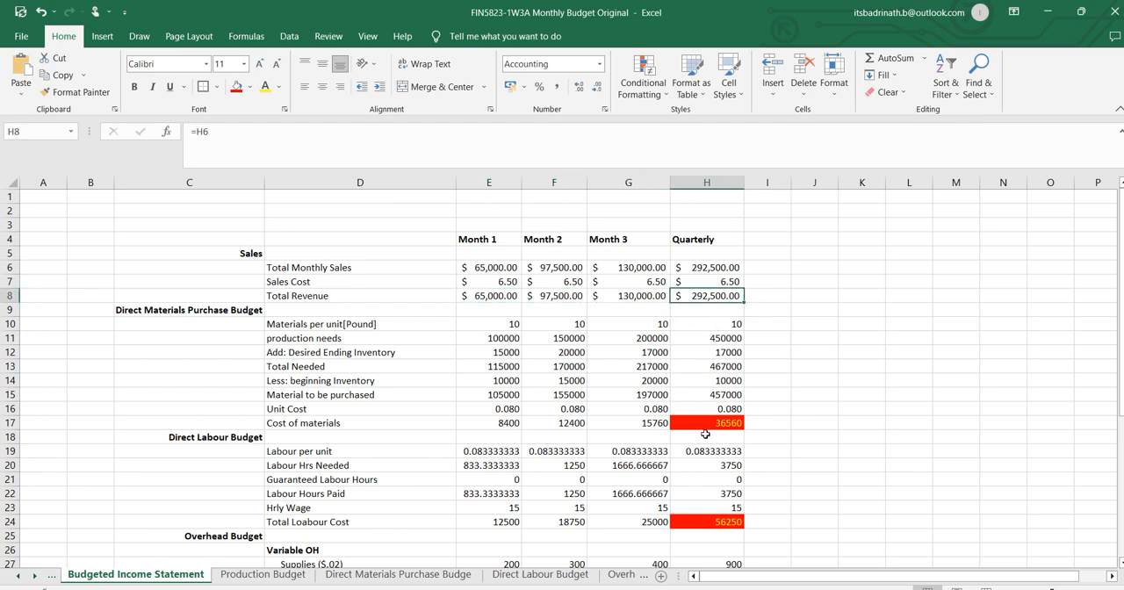
{"action": "scroll", "coordinate": [705, 434], "scroll_direction": "down", "scroll_amount": 8}
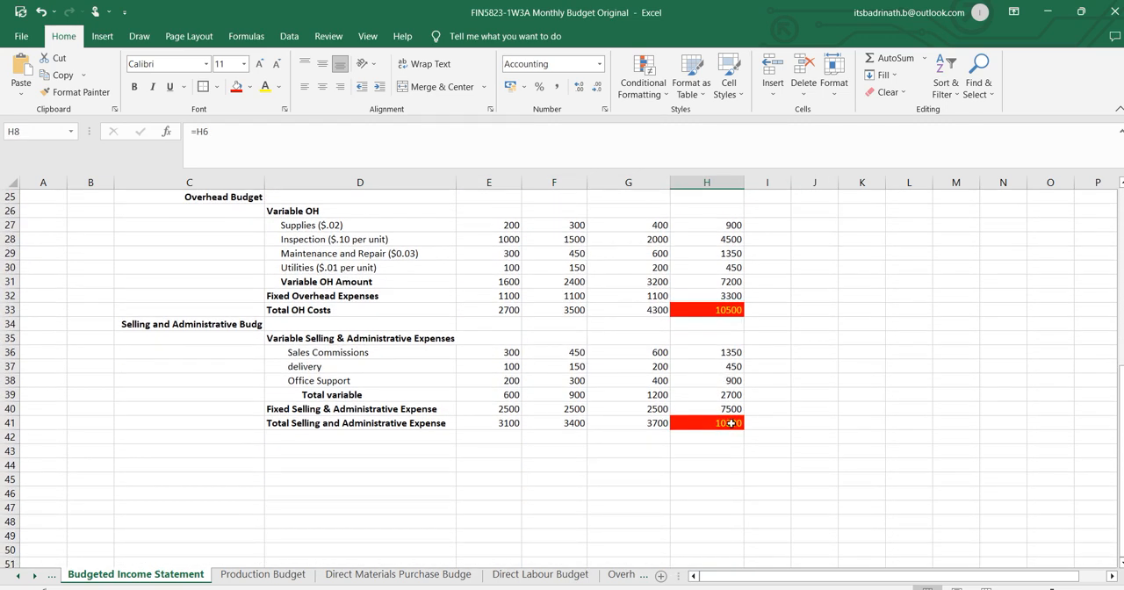
{"action": "left_click", "coordinate": [730, 423]}
Enter the label Profit in G44 below the selling and administrative section.
{"action": "left_click", "coordinate": [647, 464]}
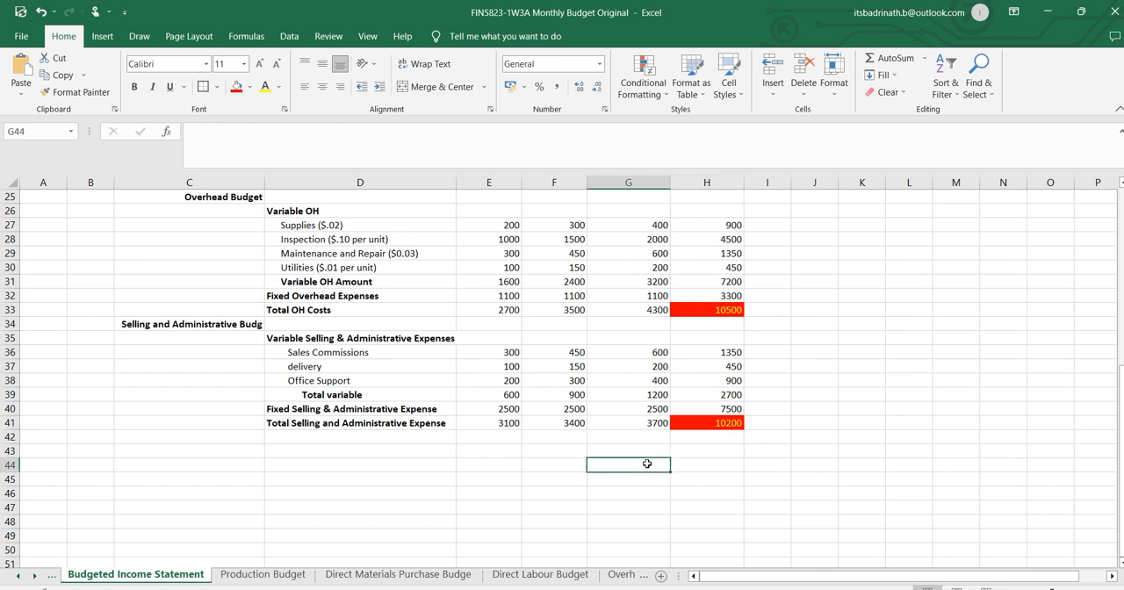
{"action": "double_click", "coordinate": [647, 463]}
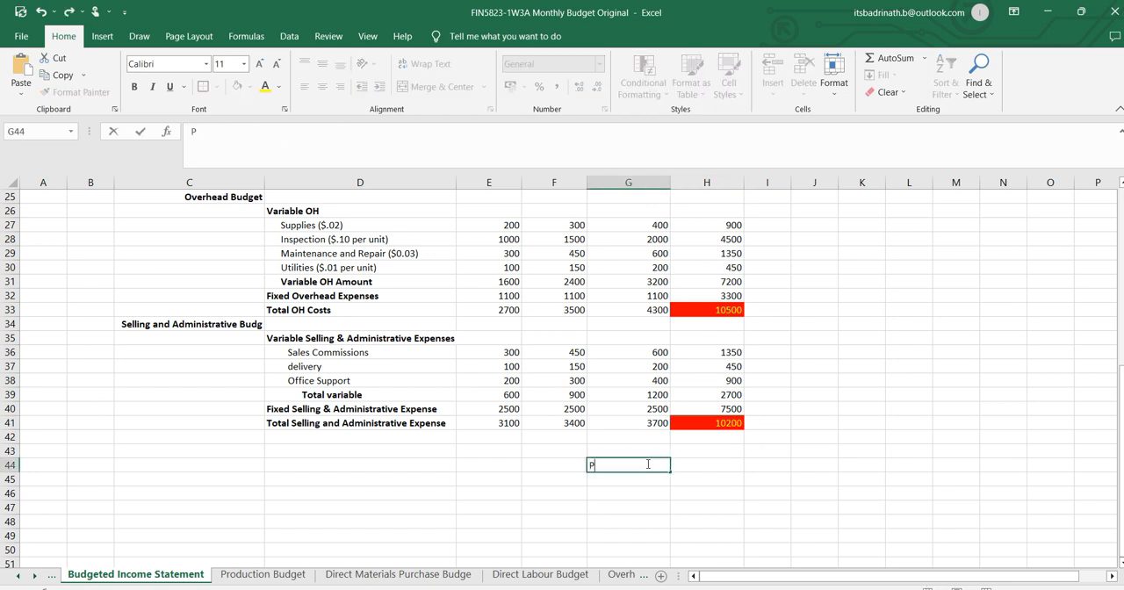
{"action": "type", "text": "Profit"}
{"action": "key", "text": "Return"}
Calculate the quarterly profit in H44 as total revenue minus the four cost totals with =H8-H17-H24-H33-H41.
{"action": "key", "text": "Right"}
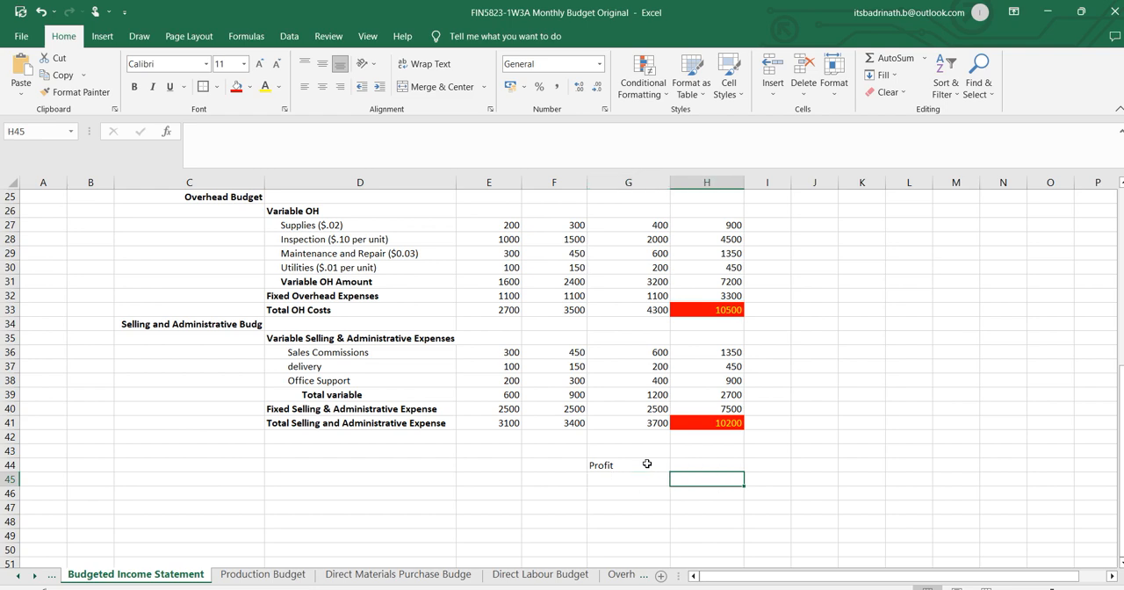
{"action": "key", "text": "Up"}
{"action": "type", "text": "="}
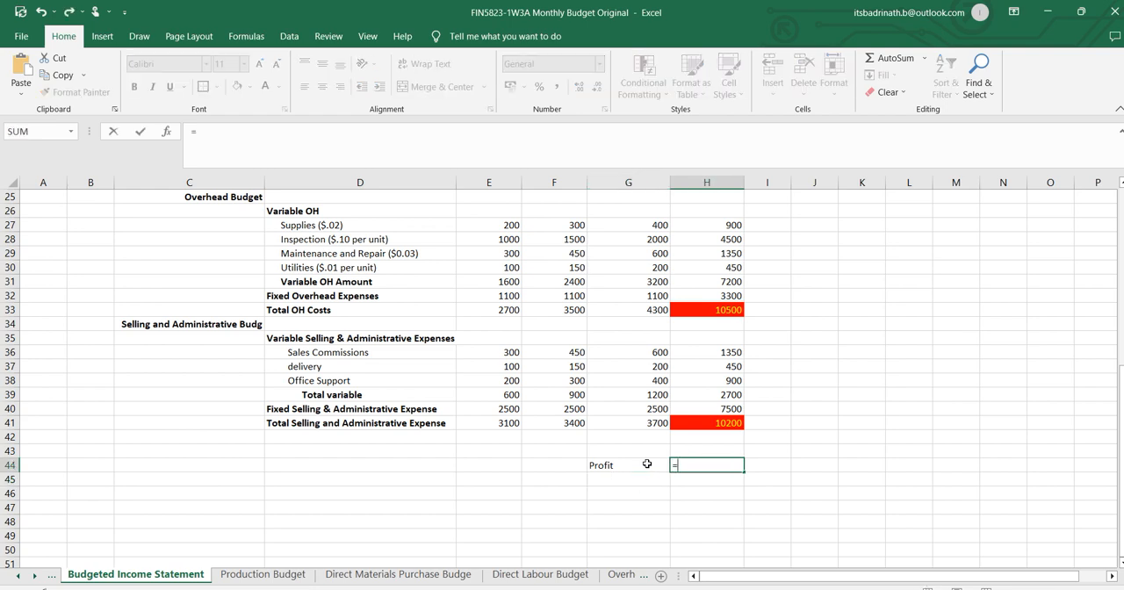
{"action": "scroll", "coordinate": [674, 337], "scroll_direction": "up", "scroll_amount": 8}
{"action": "left_click", "coordinate": [720, 296]}
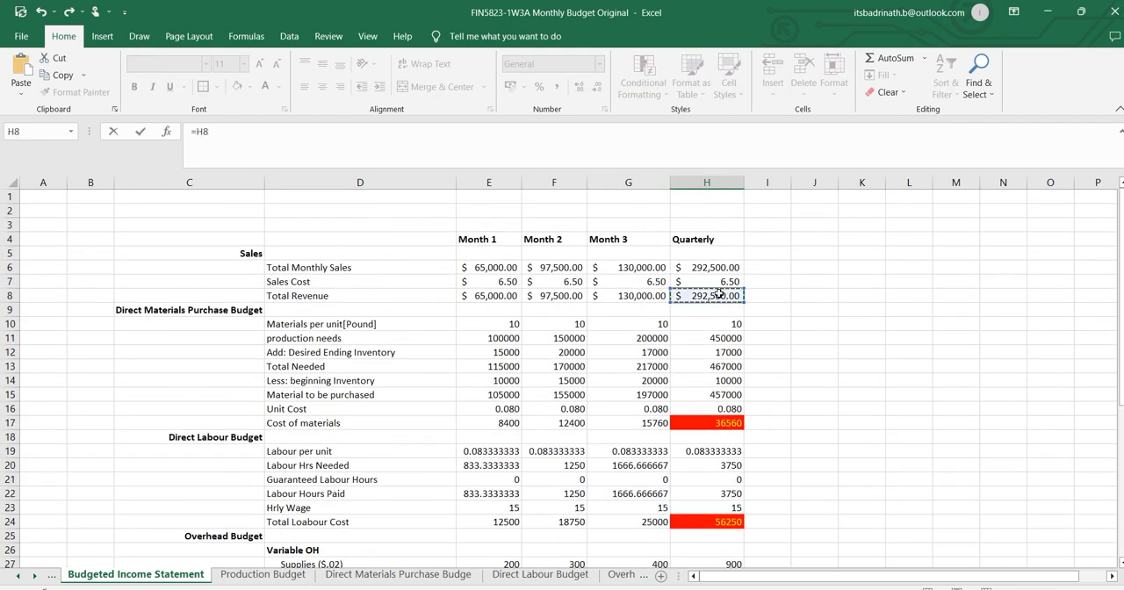
{"action": "type", "text": "-"}
{"action": "scroll", "coordinate": [781, 395], "scroll_direction": "down", "scroll_amount": 3}
{"action": "scroll", "coordinate": [713, 317], "scroll_direction": "up", "scroll_amount": 1}
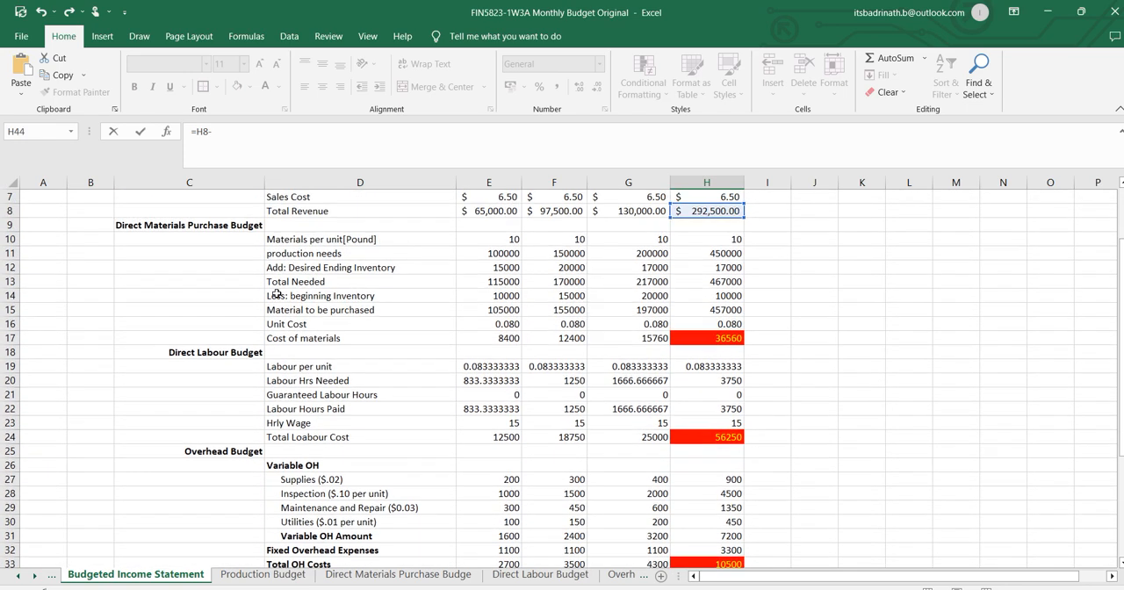
{"action": "left_click", "coordinate": [696, 339]}
{"action": "type", "text": "-"}
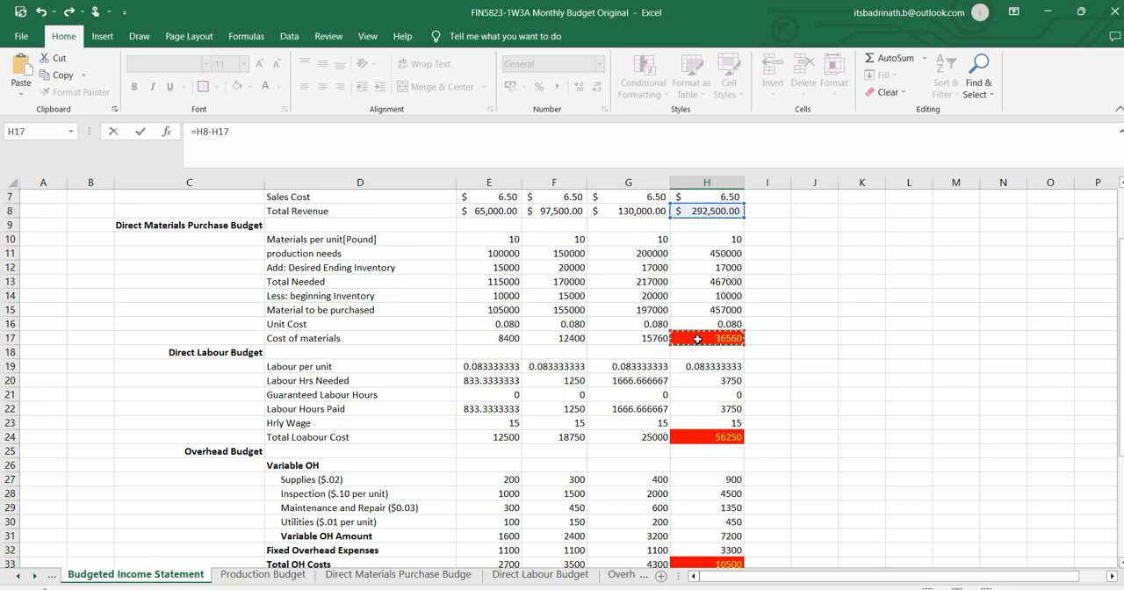
{"action": "scroll", "coordinate": [707, 411], "scroll_direction": "down", "scroll_amount": 1}
{"action": "left_click", "coordinate": [711, 394]}
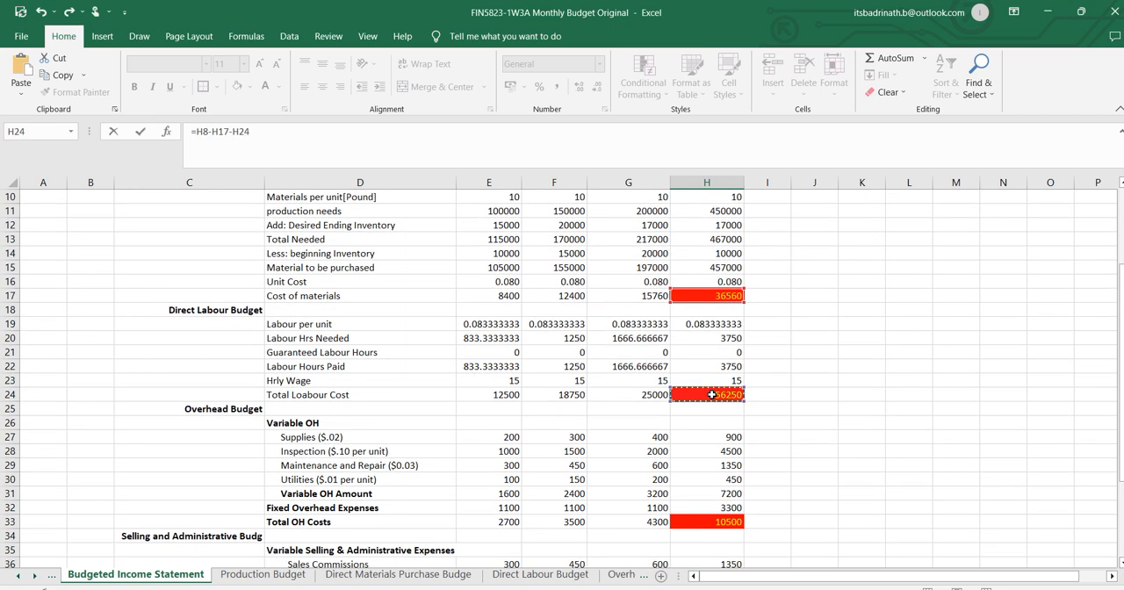
{"action": "type", "text": "-"}
{"action": "scroll", "coordinate": [790, 431], "scroll_direction": "down", "scroll_amount": 3}
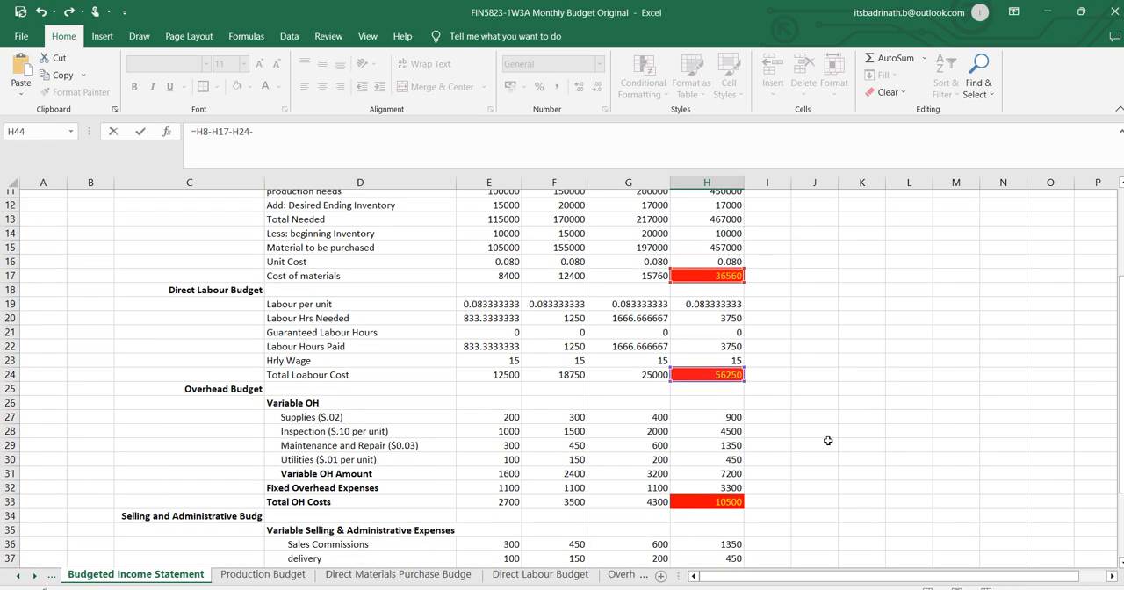
{"action": "left_click", "coordinate": [712, 394]}
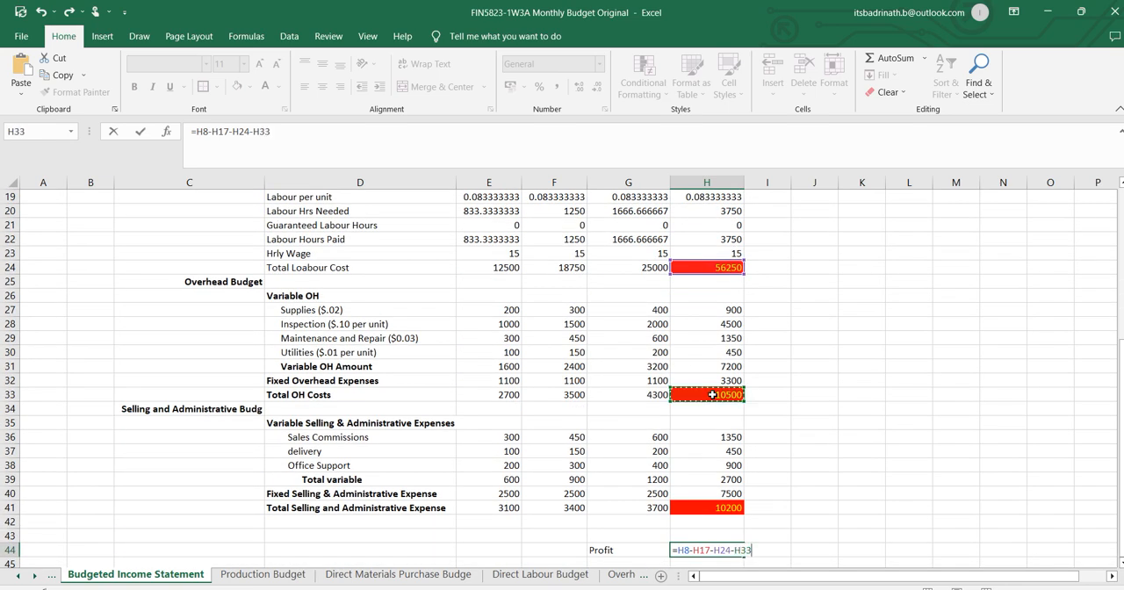
{"action": "type", "text": "-"}
{"action": "left_click", "coordinate": [736, 507]}
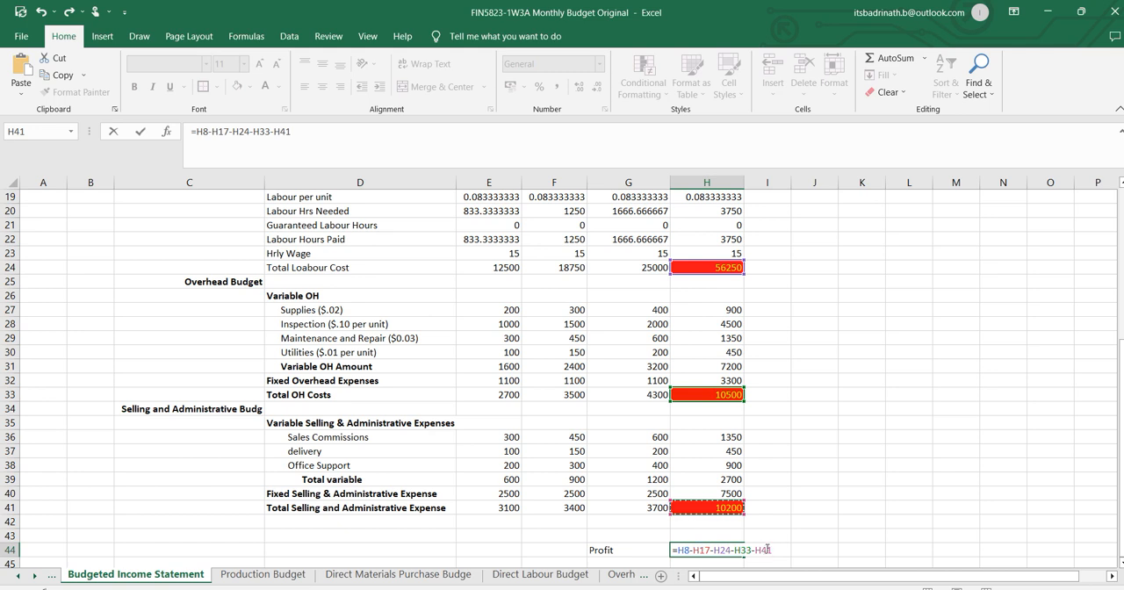
{"action": "mouse_move", "coordinate": [730, 589]}
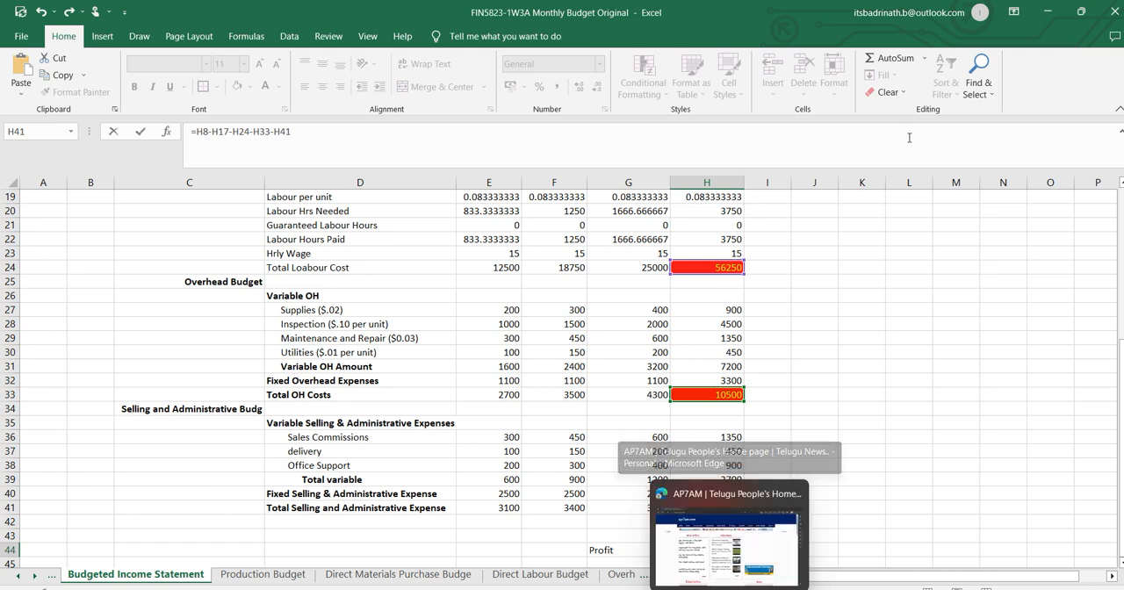
{"action": "key", "text": "Return"}
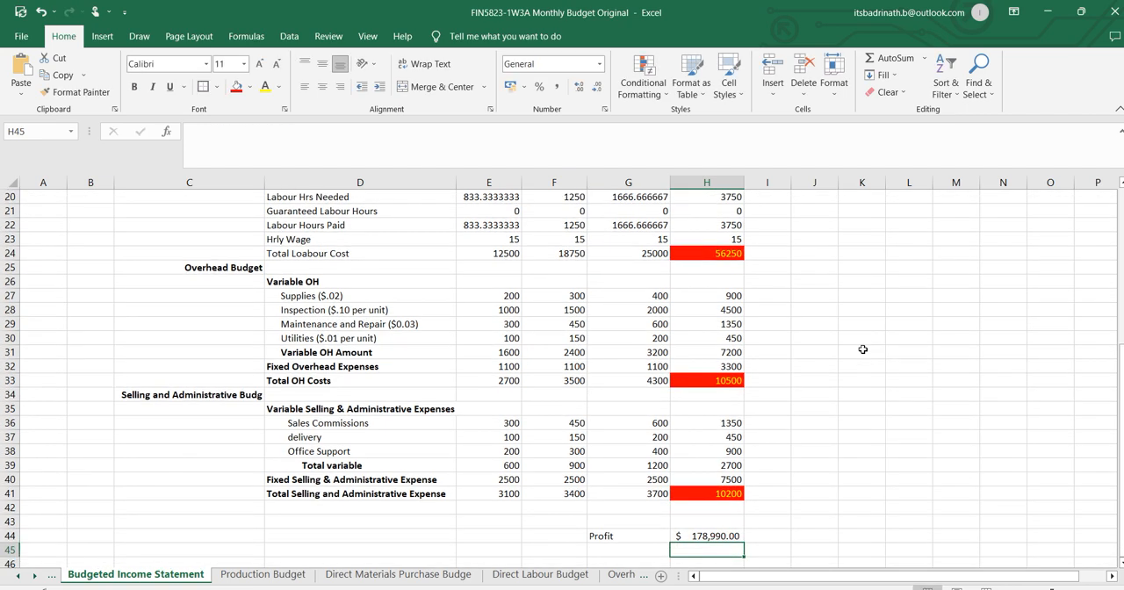
{"action": "left_click", "coordinate": [702, 535]}
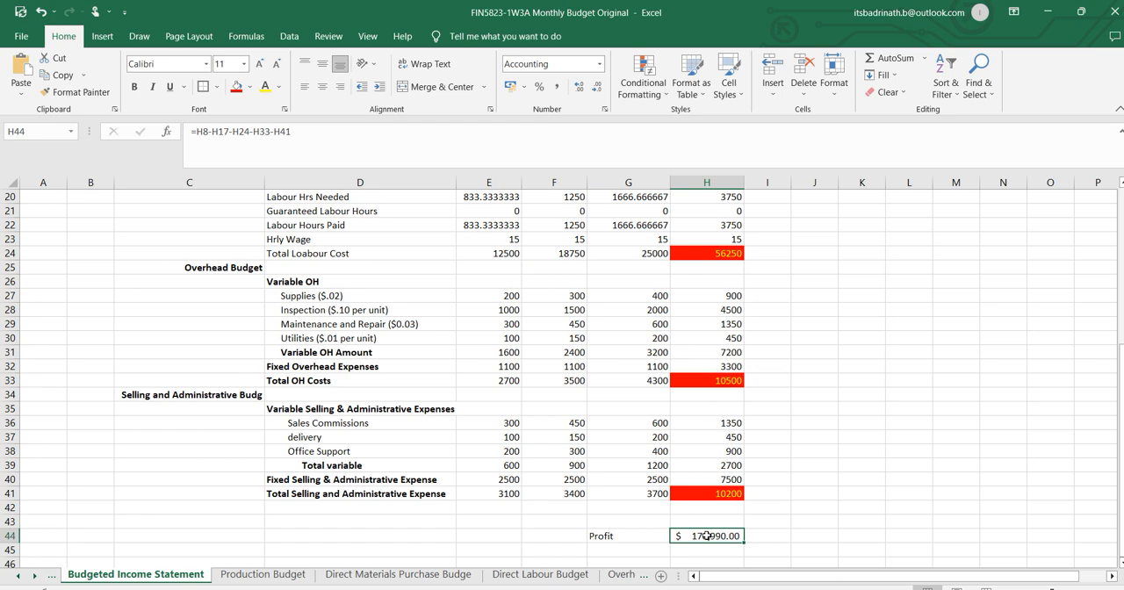
Switch to the FIN-5823_Monthly Budgeting (1) document in Word and read the Sensitivity Analysis questions.
{"action": "key", "text": "alt+Tab"}
{"action": "scroll", "coordinate": [702, 502], "scroll_direction": "down", "scroll_amount": 9}
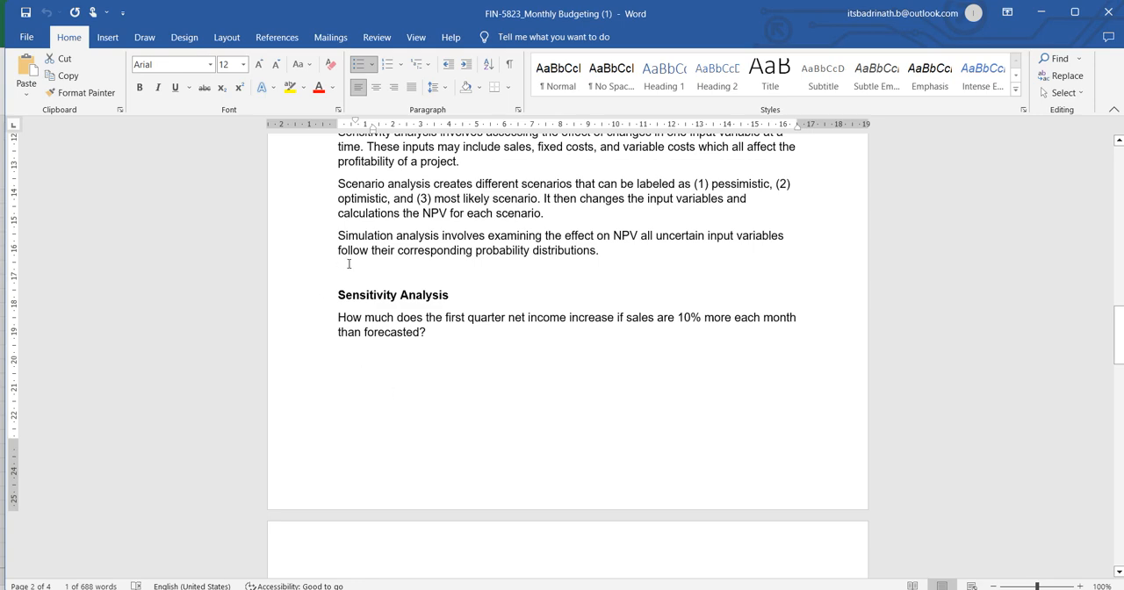
{"action": "scroll", "coordinate": [428, 421], "scroll_direction": "down", "scroll_amount": 8}
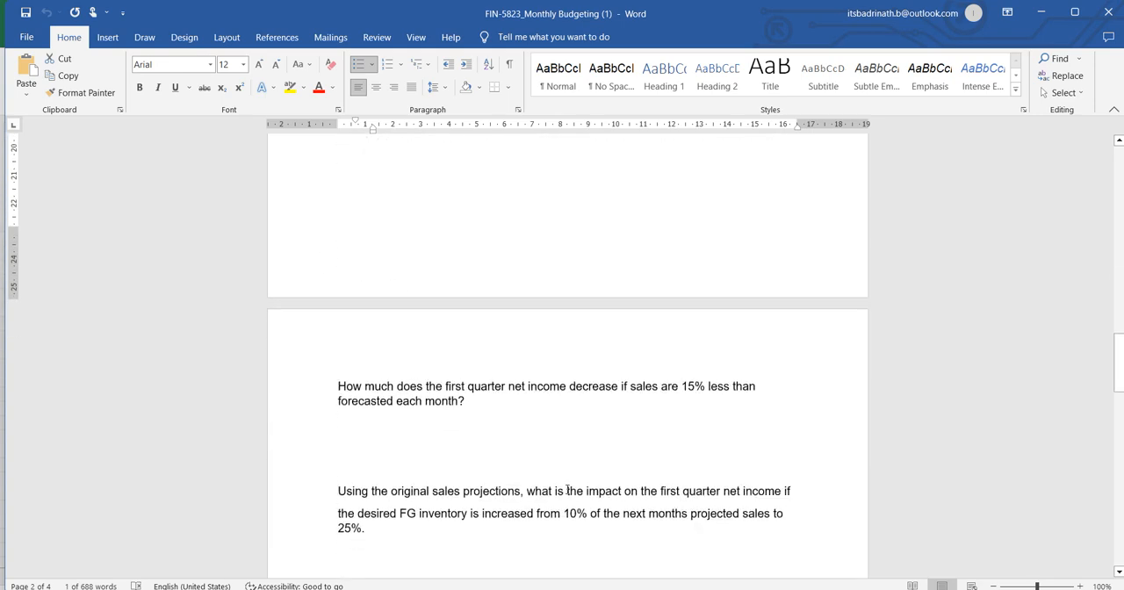
Skim the remaining sensitivity and scenario analysis requirements in the Word document and switch back to the Excel workbook.
{"action": "scroll", "coordinate": [572, 489], "scroll_direction": "down", "scroll_amount": 8}
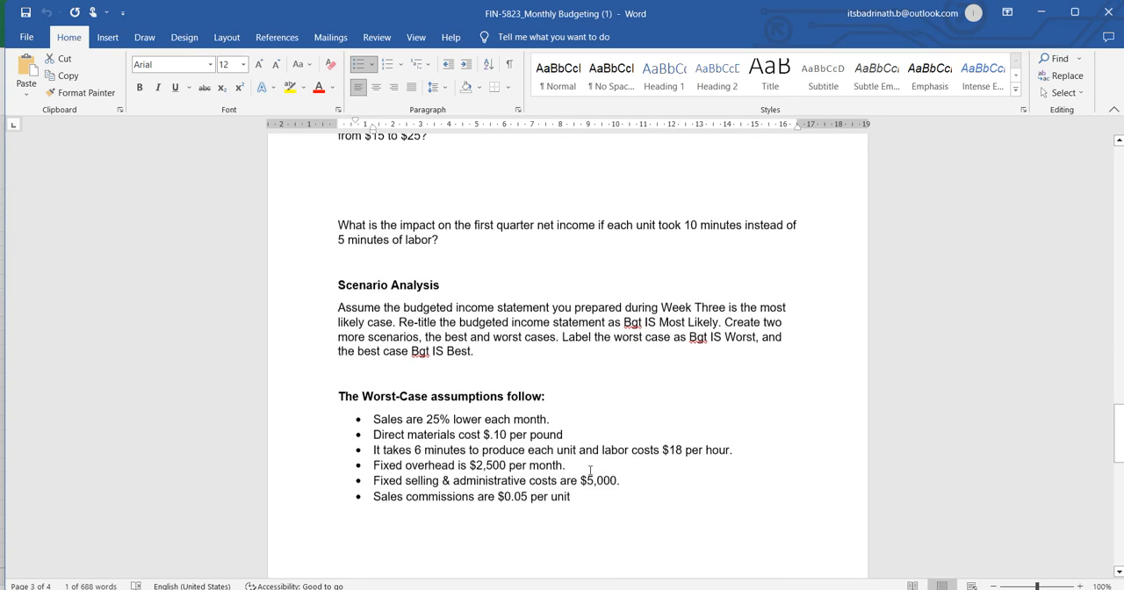
{"action": "scroll", "coordinate": [565, 494], "scroll_direction": "up", "scroll_amount": 20}
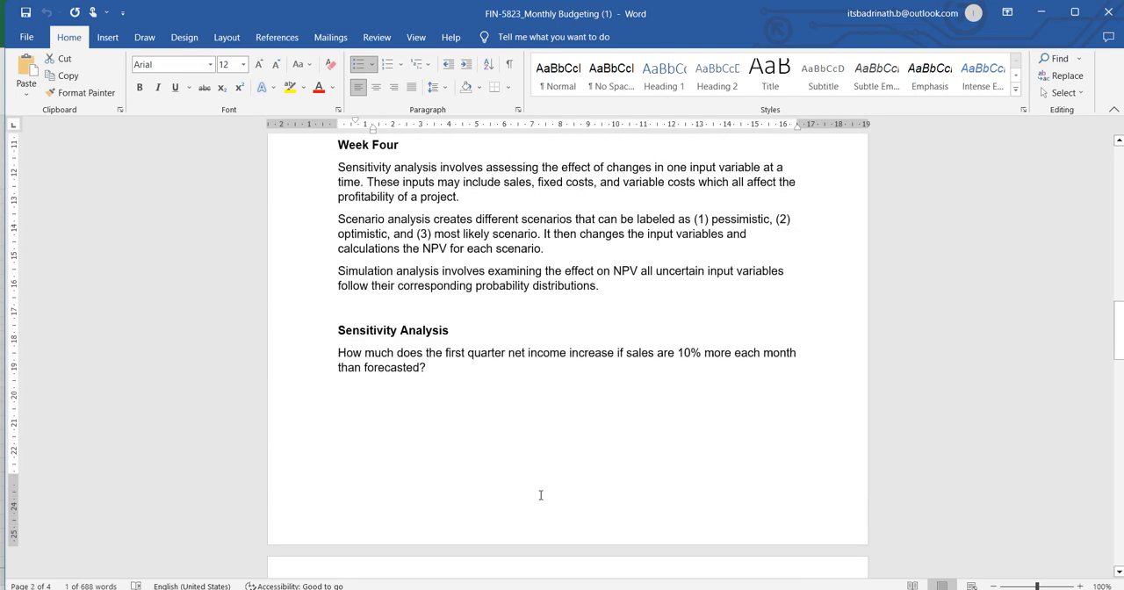
{"action": "key", "text": "super+Tab"}
{"action": "key", "text": "Return"}
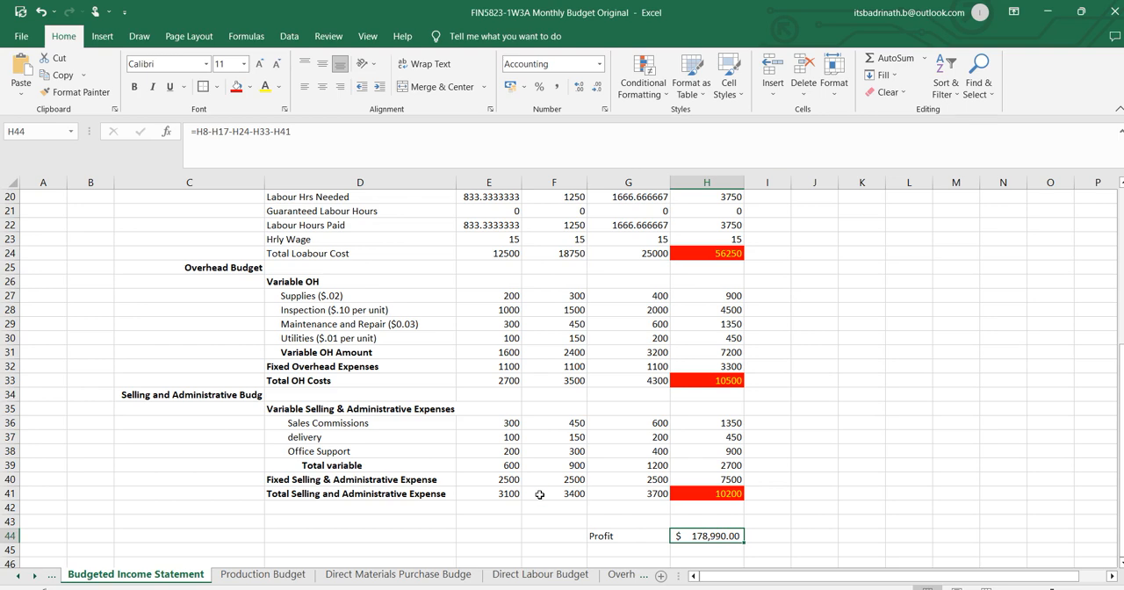
Save a copy of the workbook in the FIN5823 folder as FIN5823-1W3A Monthly Budget Original_Sensititvyt.
{"action": "key", "text": "alt+f"}
{"action": "key", "text": "a"}
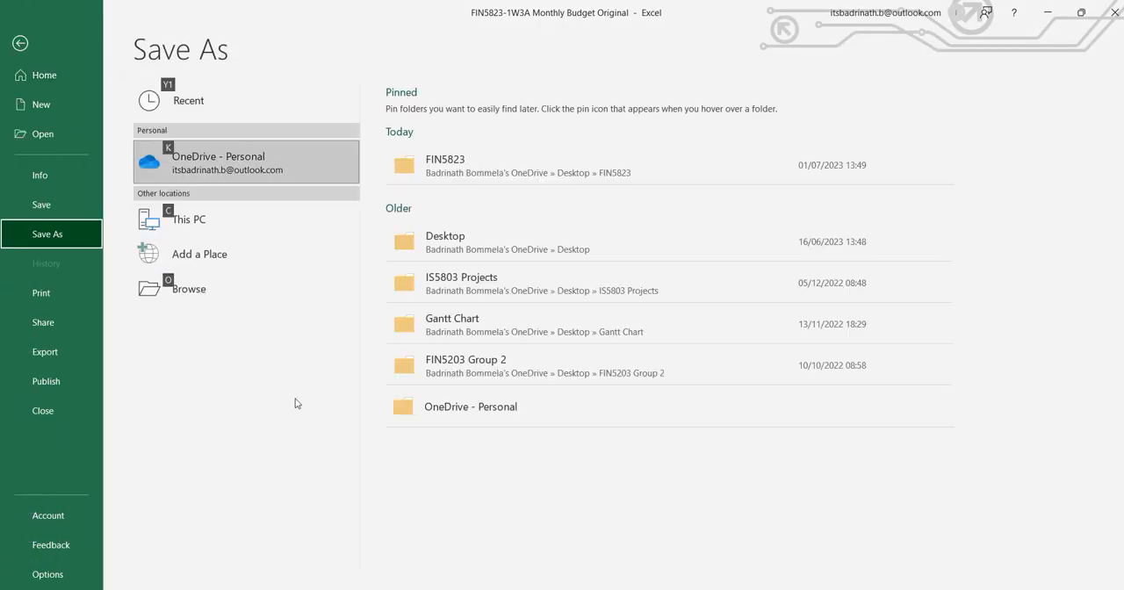
{"action": "left_click", "coordinate": [524, 163]}
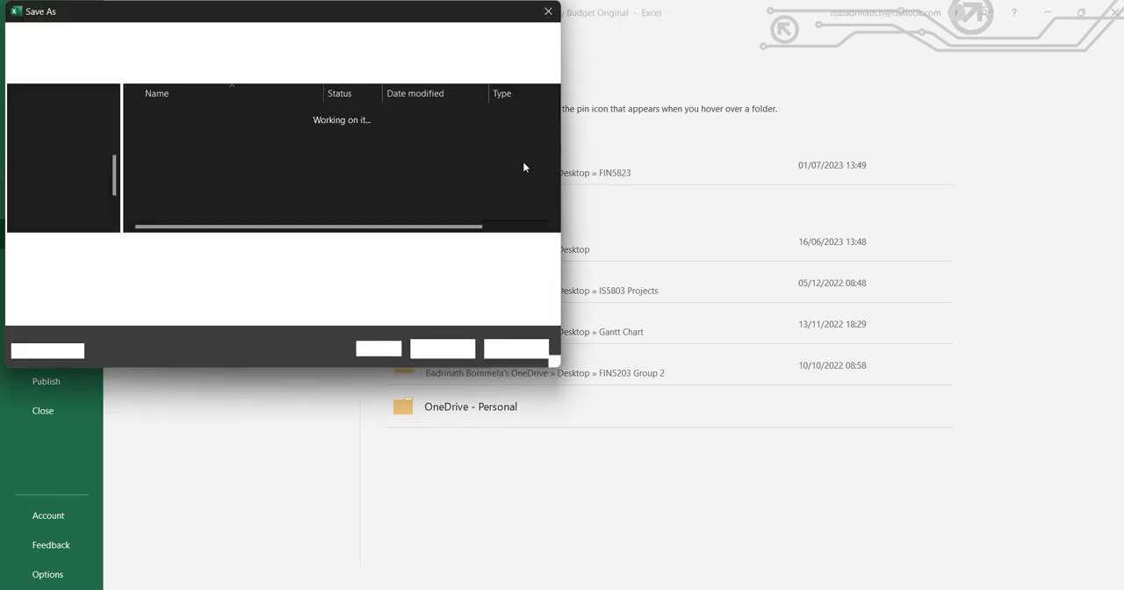
{"action": "left_click", "coordinate": [525, 166]}
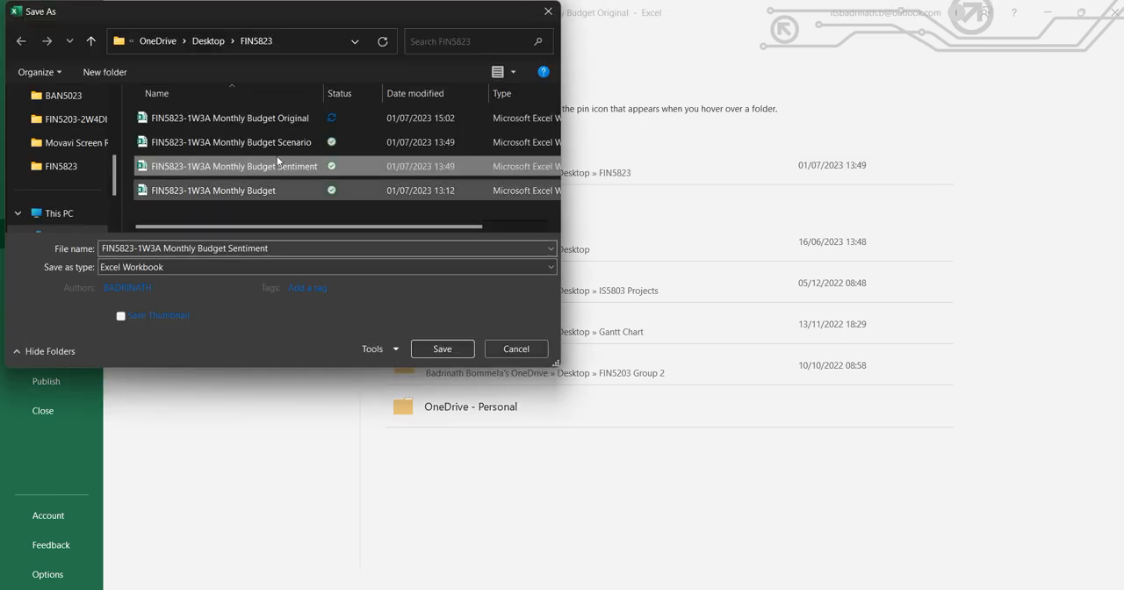
{"action": "left_click", "coordinate": [280, 123]}
{"action": "left_click", "coordinate": [289, 248]}
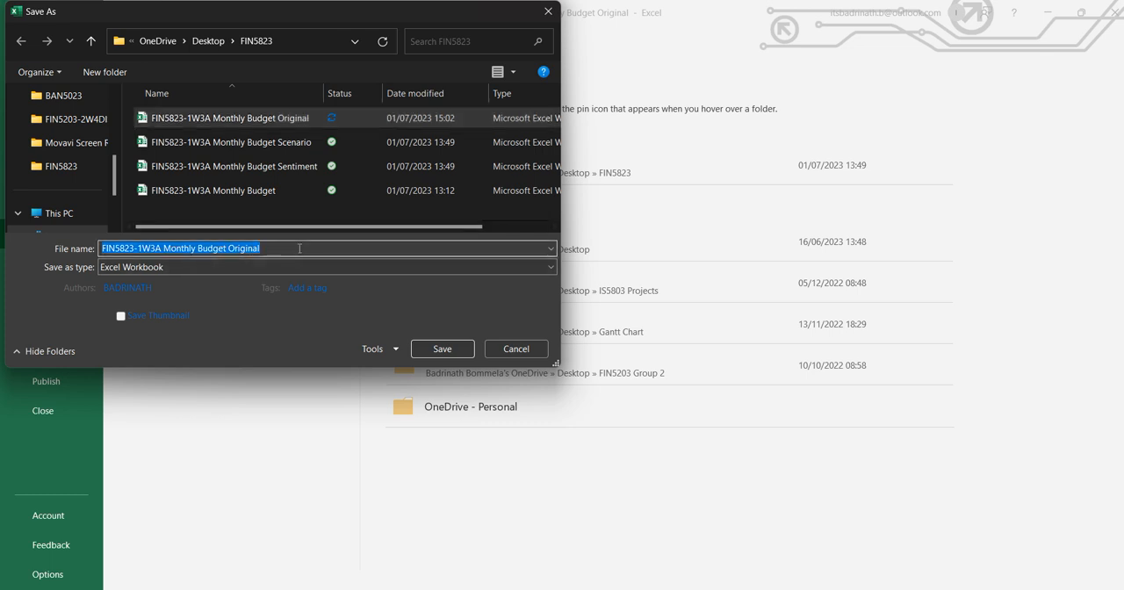
{"action": "left_click", "coordinate": [300, 249]}
{"action": "type", "text": "_Sensititvy"}
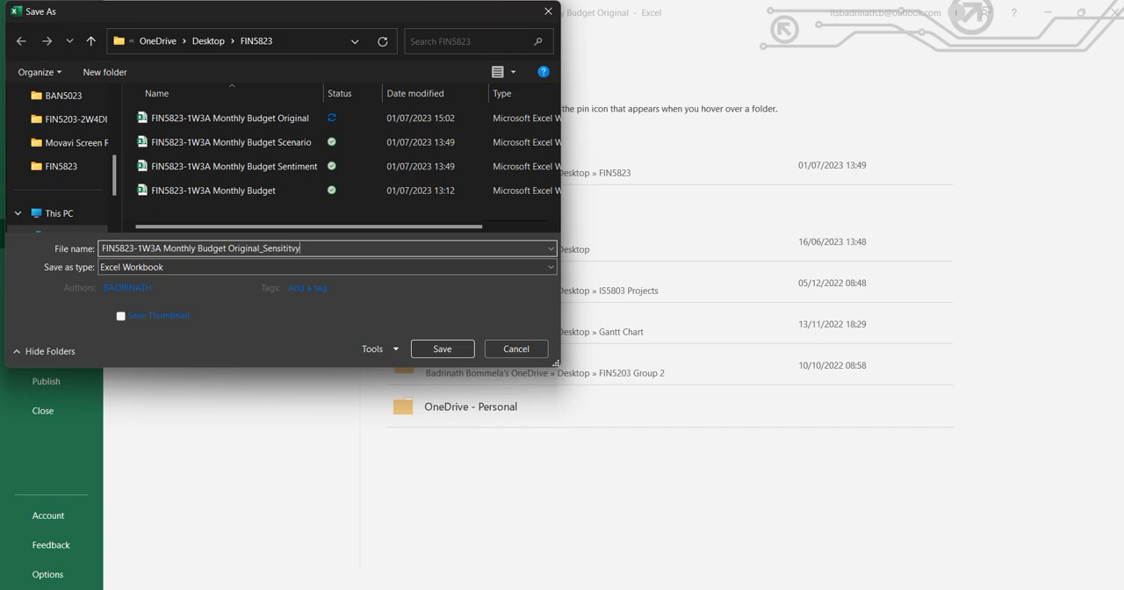
{"action": "key", "text": "Return"}
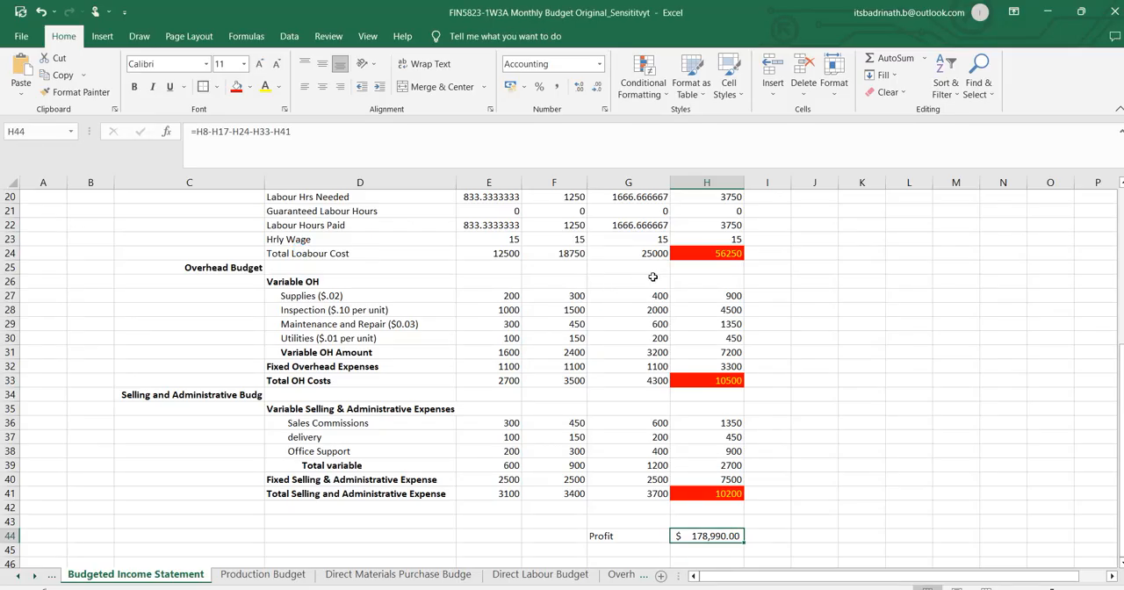
Change the Profit label in G44 of the Budgeted Income Statement to Income/Profit.
{"action": "scroll", "coordinate": [756, 341], "scroll_direction": "up", "scroll_amount": 5}
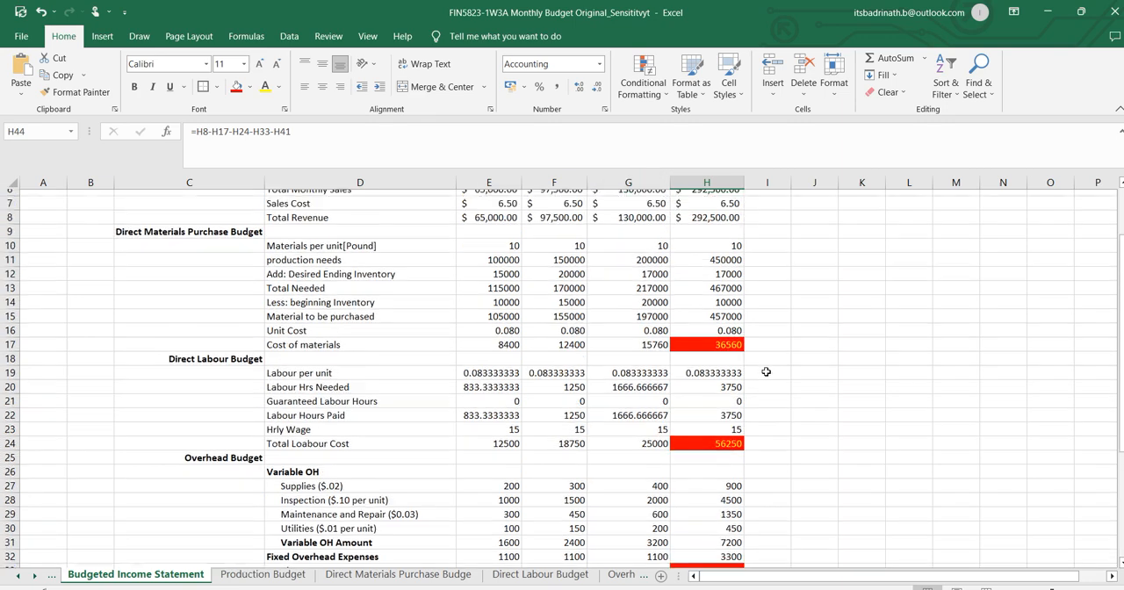
{"action": "scroll", "coordinate": [764, 372], "scroll_direction": "down", "scroll_amount": 7}
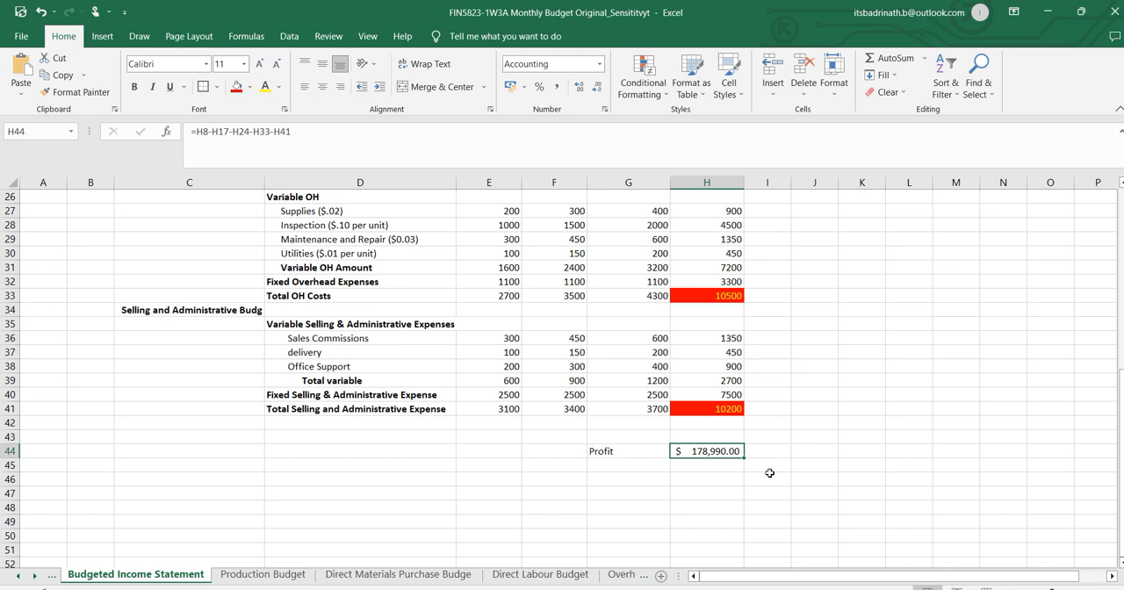
{"action": "left_click", "coordinate": [629, 449]}
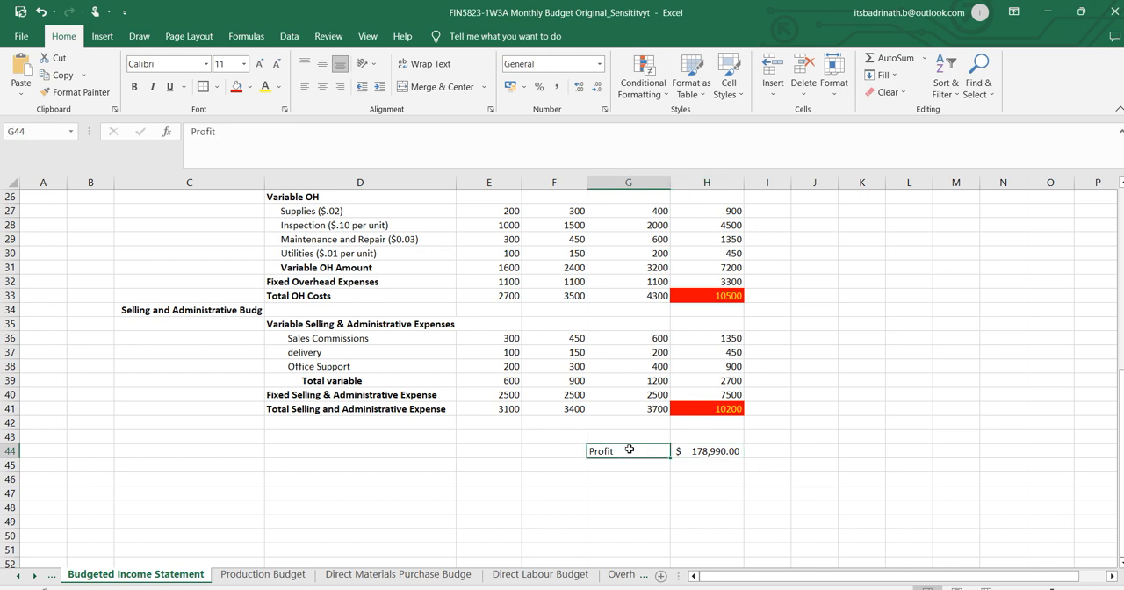
{"action": "type", "text": "Income"}
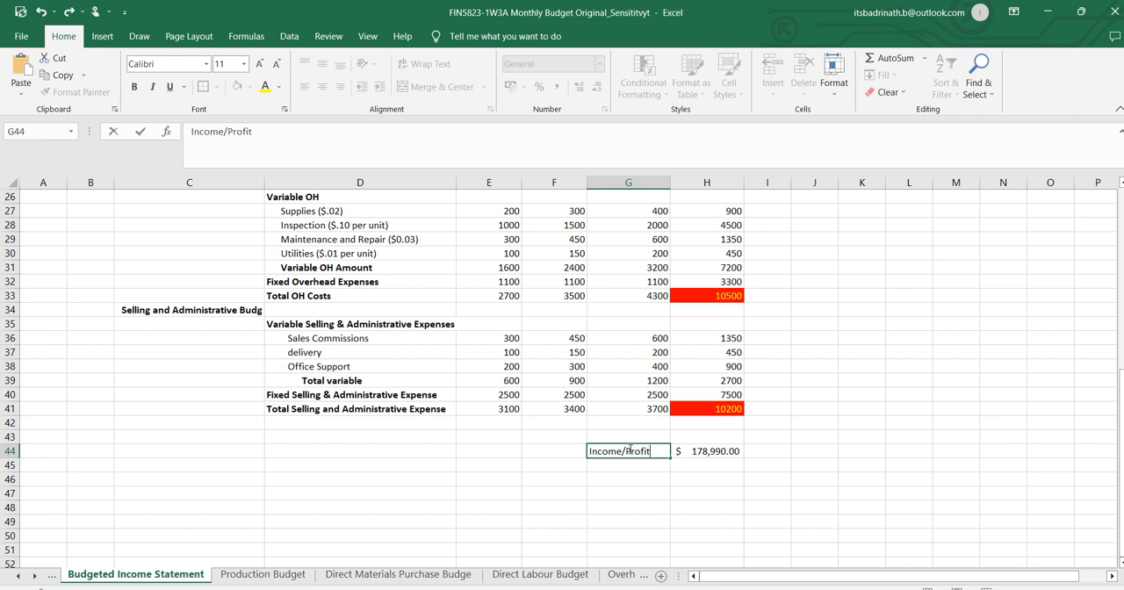
{"action": "type", "text": "/Profit"}
{"action": "key", "text": "Return"}
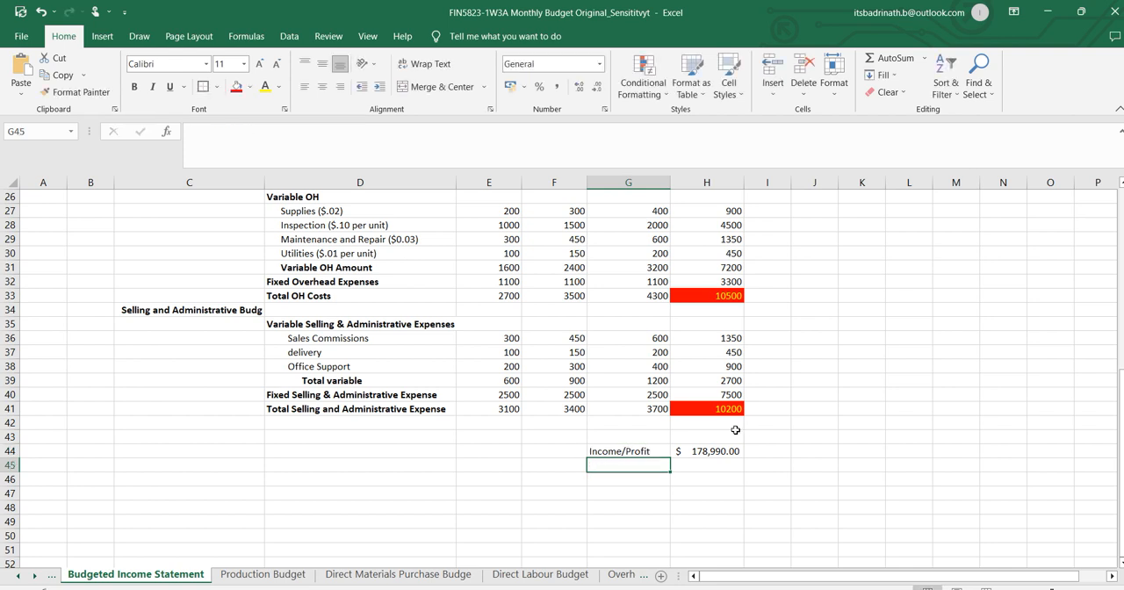
Link the Income/Loss cell J29 on the Inputs sheet to the quarterly profit with ='Budgeted Income Statement'!H44.
{"action": "left_click", "coordinate": [716, 451]}
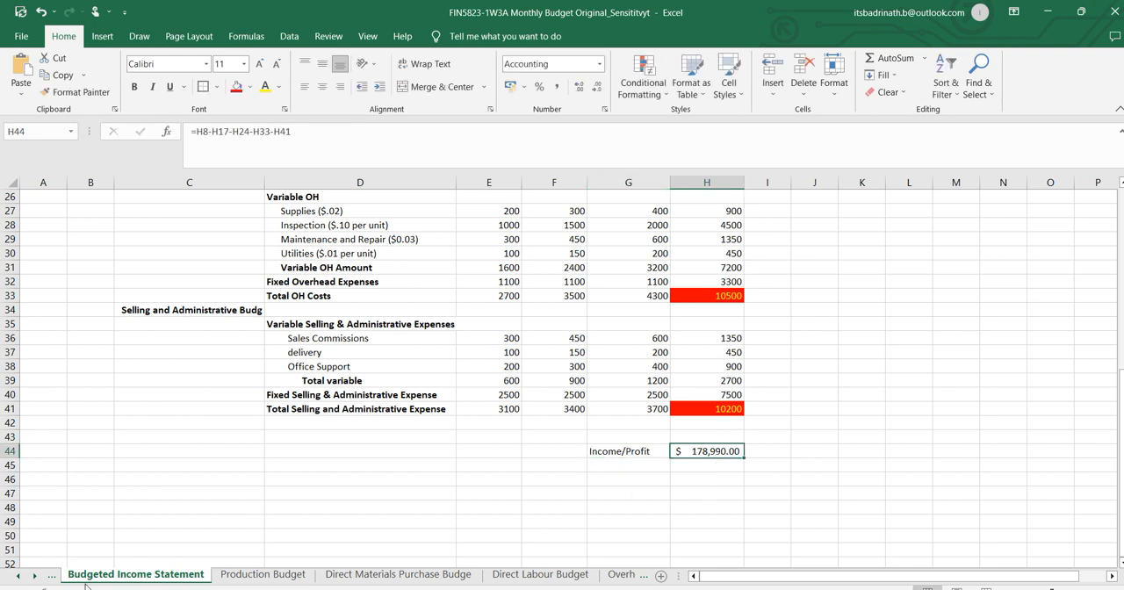
{"action": "left_click", "coordinate": [19, 576]}
{"action": "left_click", "coordinate": [82, 575]}
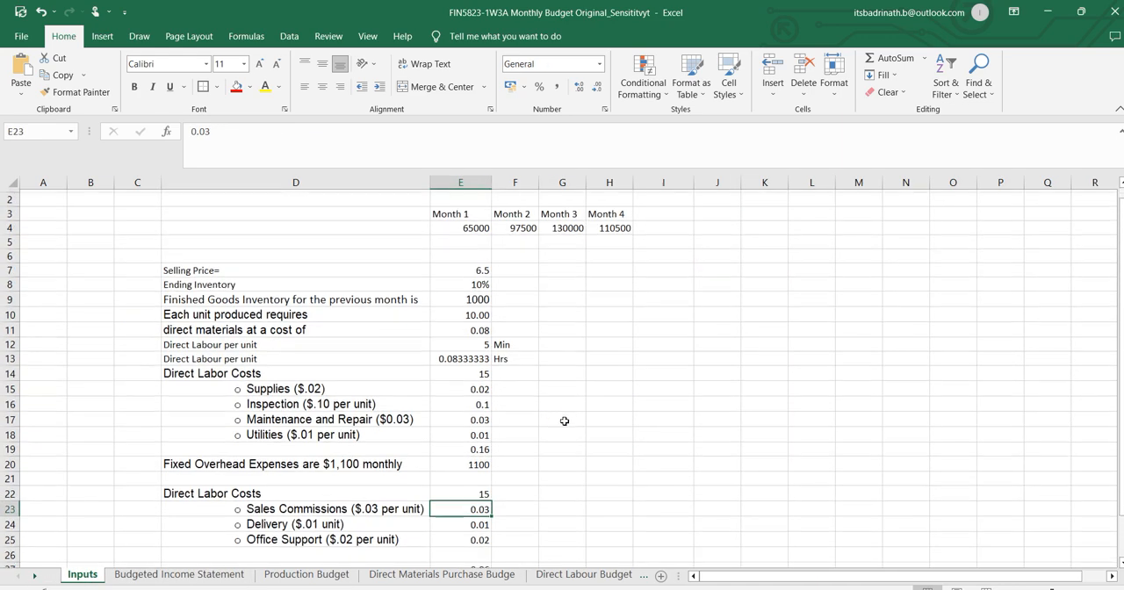
{"action": "scroll", "coordinate": [564, 421], "scroll_direction": "down", "scroll_amount": 5}
{"action": "left_click", "coordinate": [713, 395]}
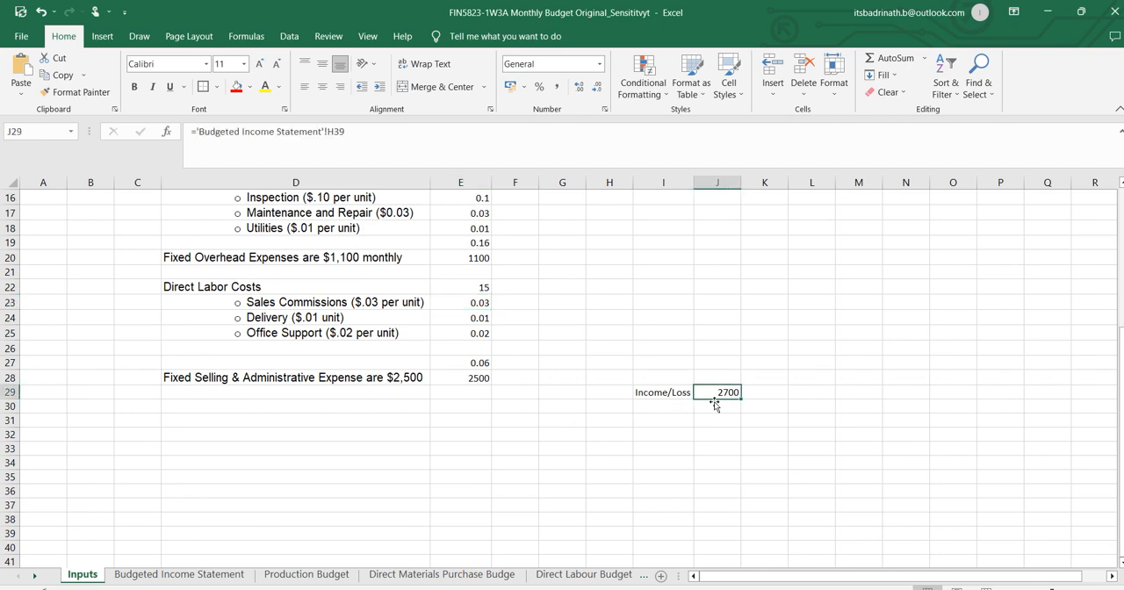
{"action": "type", "text": "="}
{"action": "left_click", "coordinate": [198, 575]}
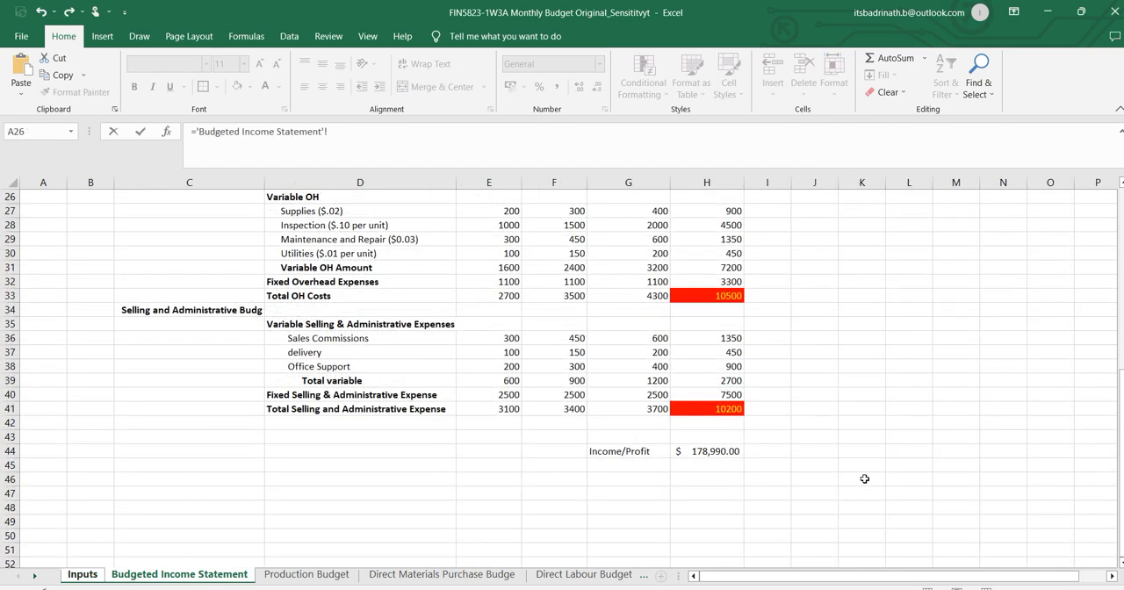
{"action": "left_click", "coordinate": [717, 450]}
{"action": "key", "text": "Return"}
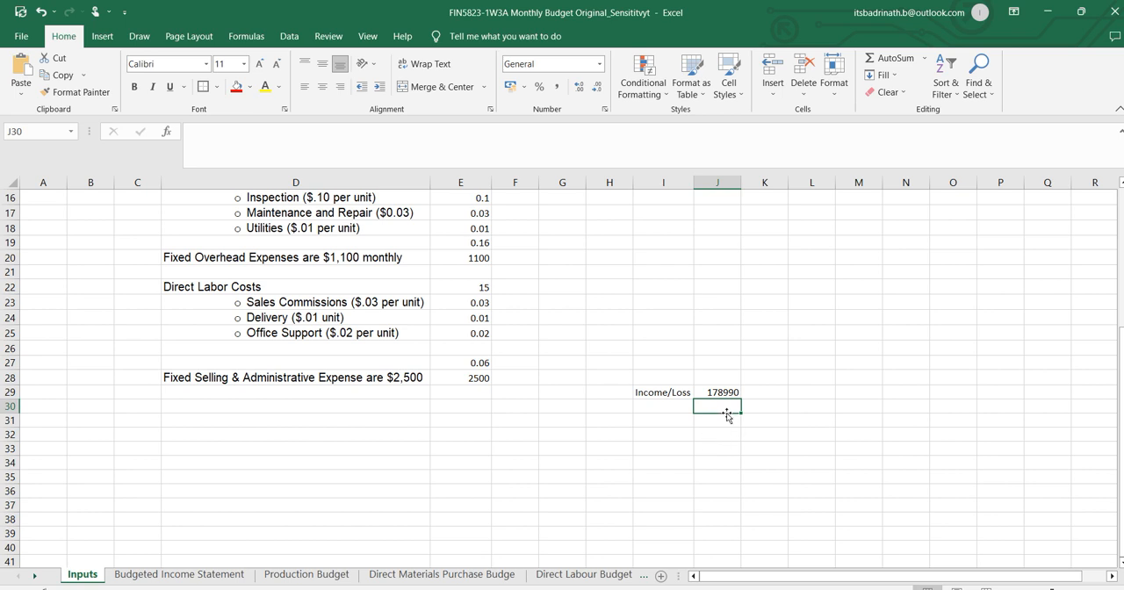
Format the Income/Loss value in J29 of the Inputs sheet in the dollar accounting format.
{"action": "scroll", "coordinate": [717, 439], "scroll_direction": "up", "scroll_amount": 1}
{"action": "left_click", "coordinate": [715, 436]}
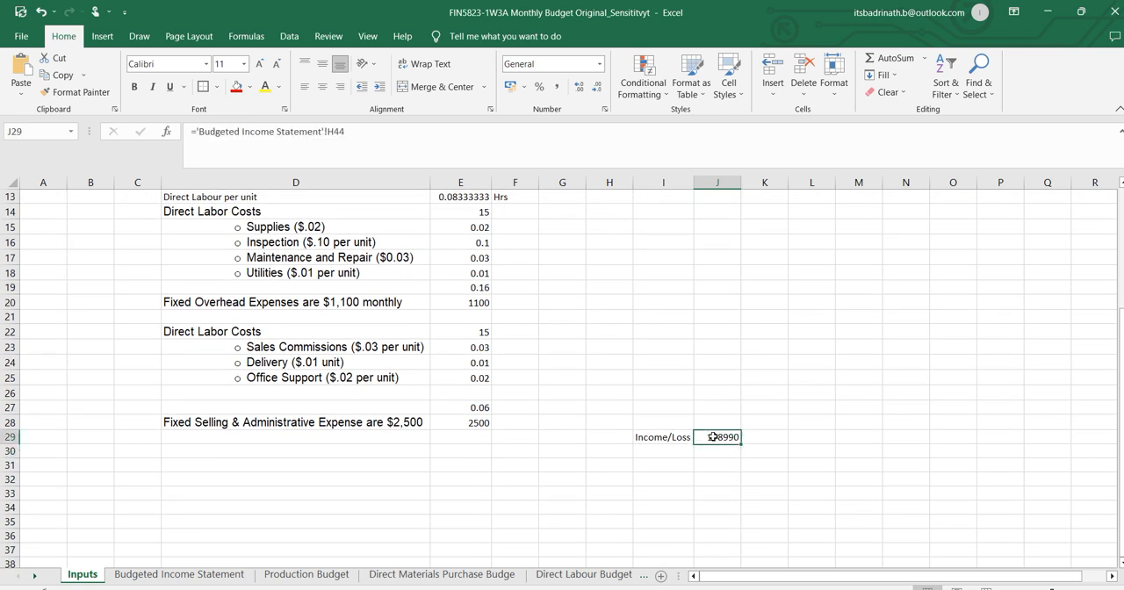
{"action": "left_click", "coordinate": [524, 87]}
{"action": "left_click", "coordinate": [533, 140]}
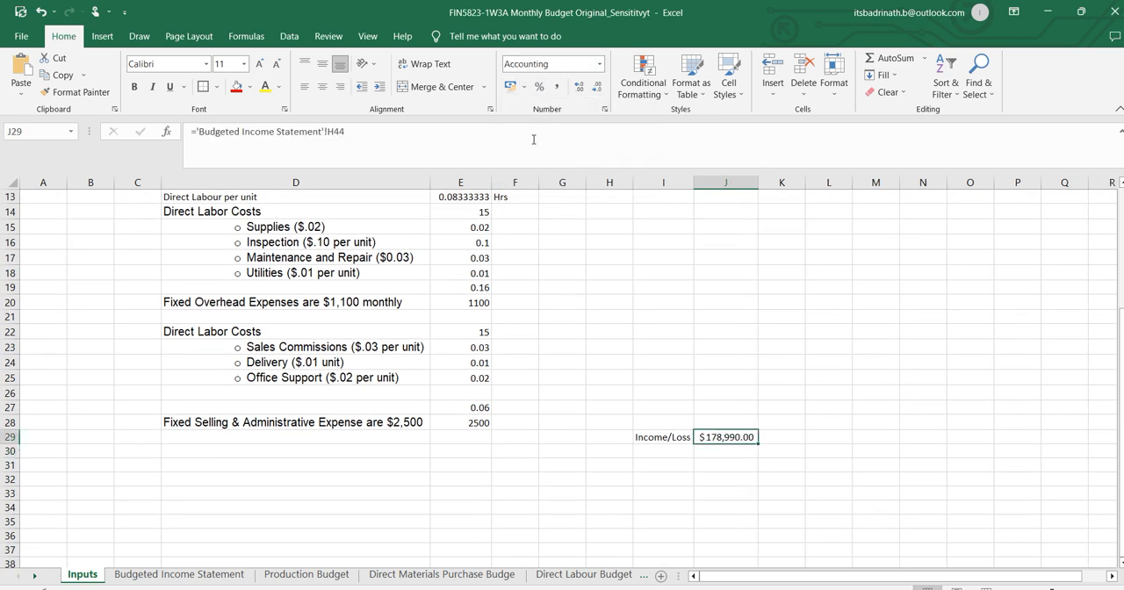
{"action": "left_click", "coordinate": [865, 414]}
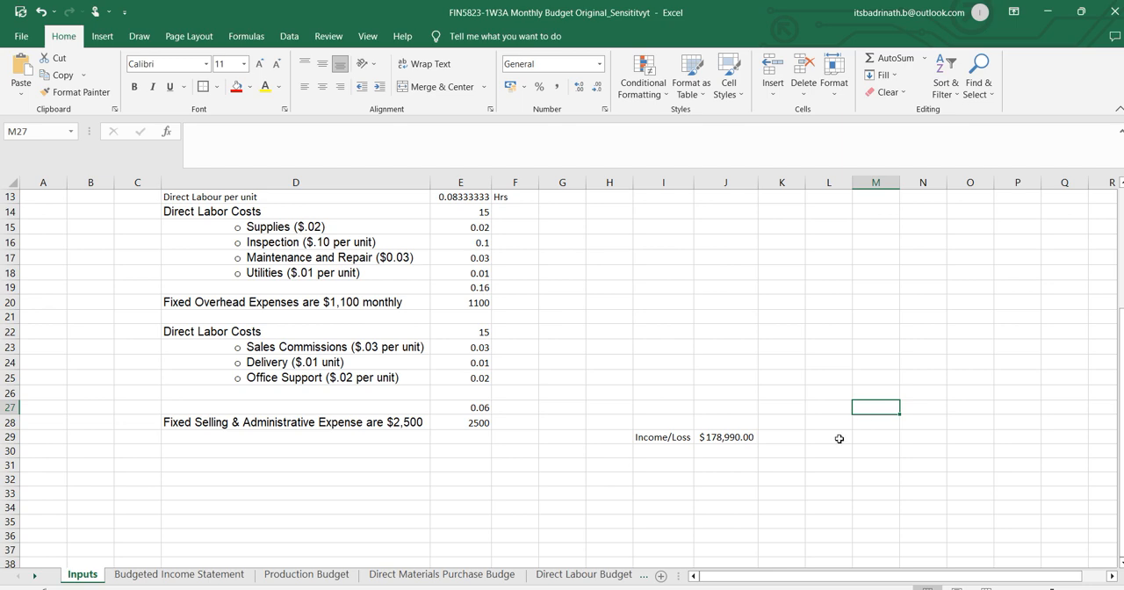
Record the baseline income on the Inputs sheet with the label Income in M22 and the fixed value 178990 in N22.
{"action": "scroll", "coordinate": [574, 356], "scroll_direction": "up", "scroll_amount": 4}
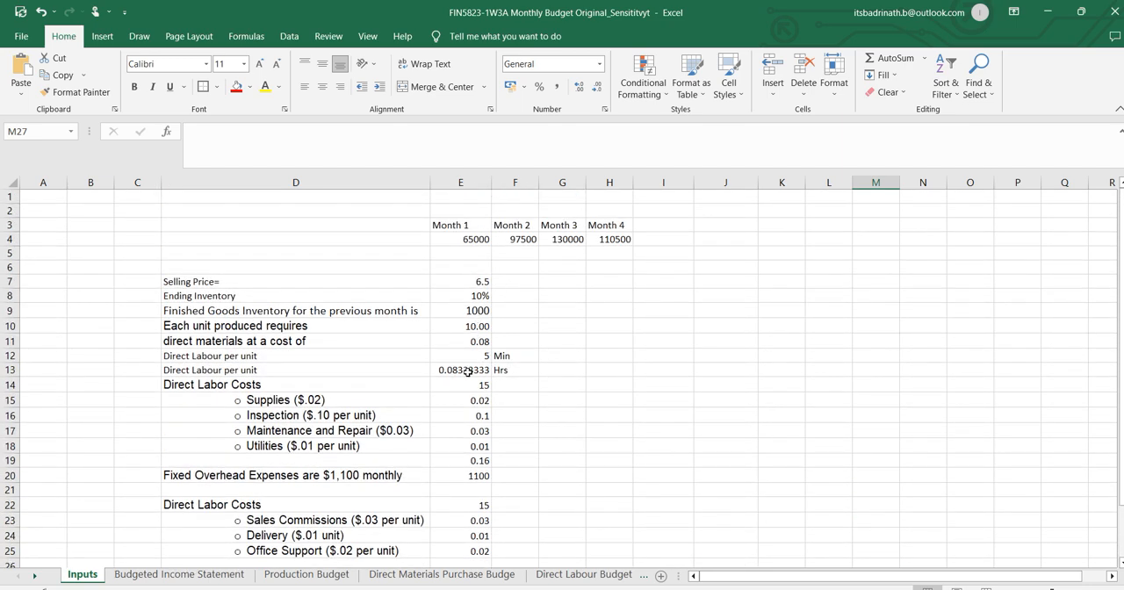
{"action": "scroll", "coordinate": [467, 372], "scroll_direction": "down", "scroll_amount": 4}
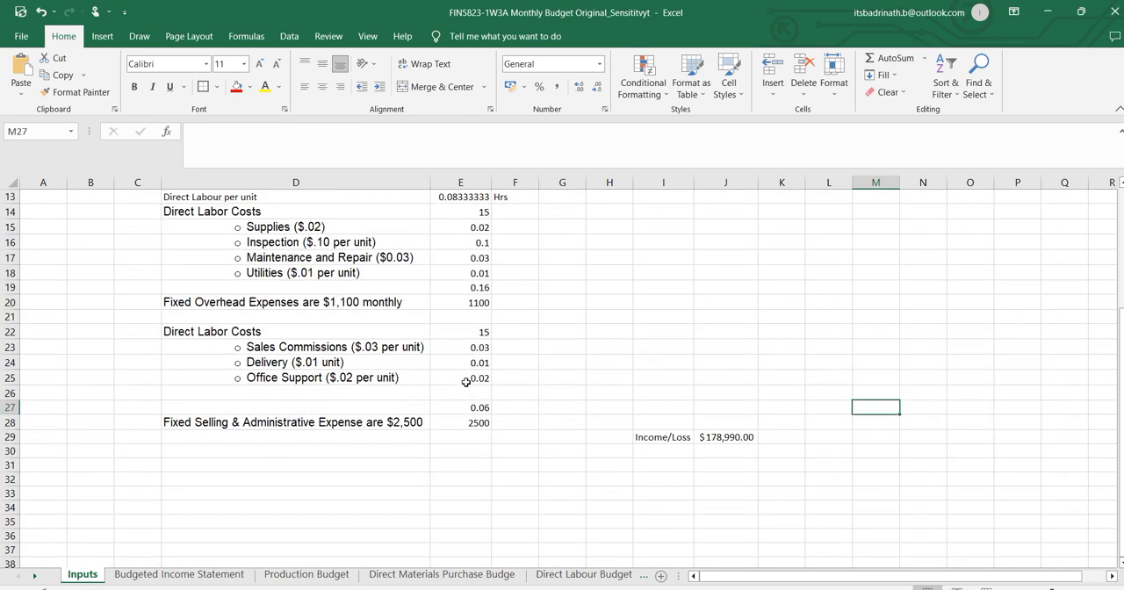
{"action": "scroll", "coordinate": [466, 381], "scroll_direction": "up", "scroll_amount": 4}
{"action": "scroll", "coordinate": [768, 478], "scroll_direction": "down", "scroll_amount": 4}
{"action": "left_click", "coordinate": [744, 438]}
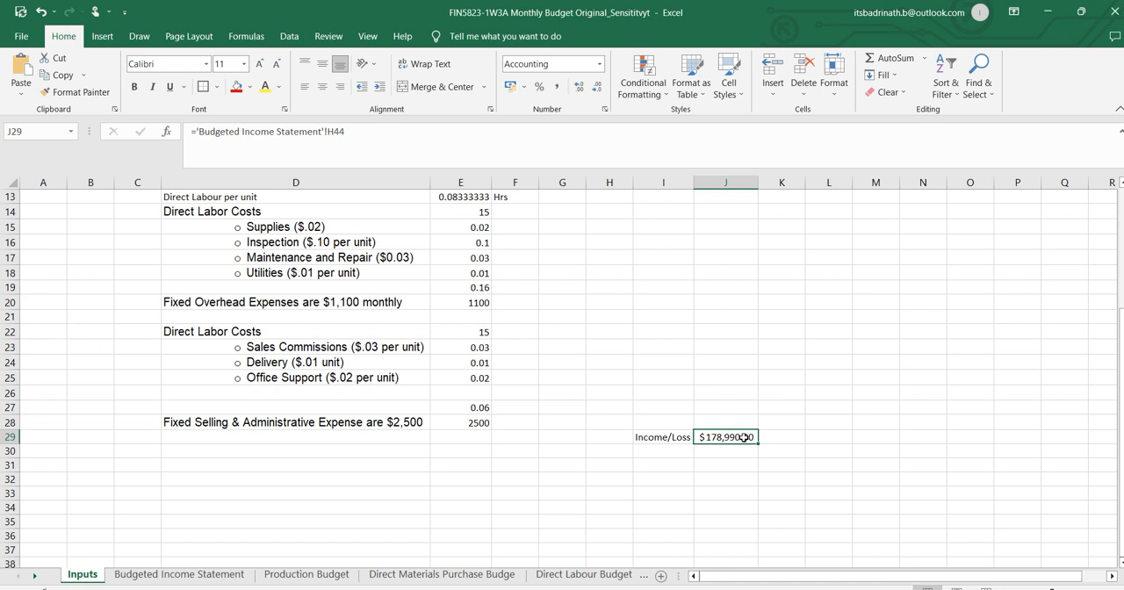
{"action": "left_click", "coordinate": [862, 335]}
{"action": "type", "text": "In"}
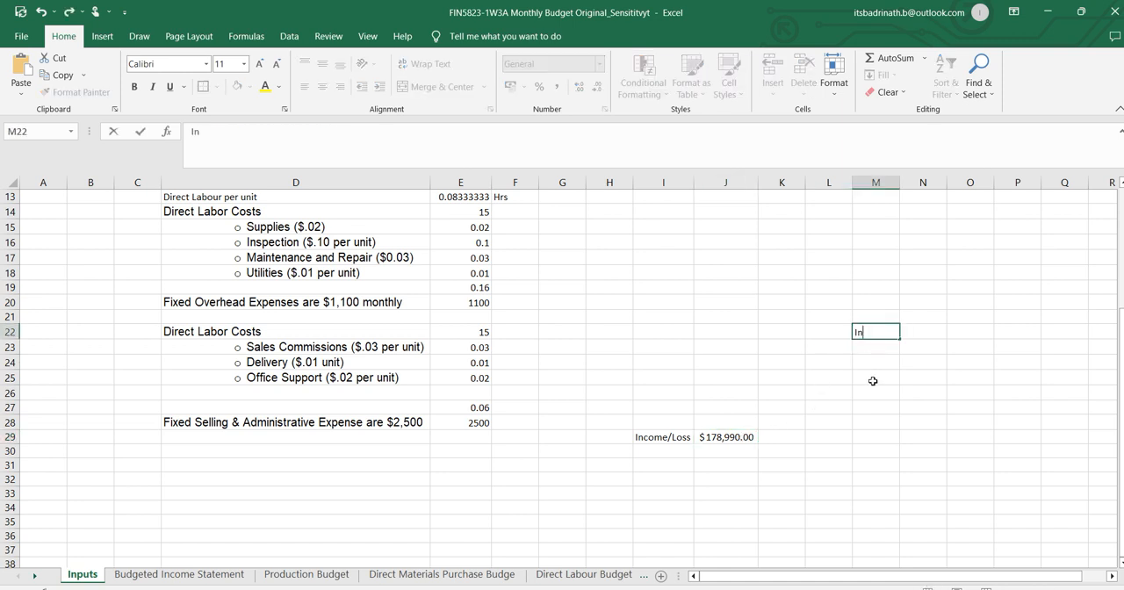
{"action": "type", "text": "come"}
{"action": "key", "text": "Tab"}
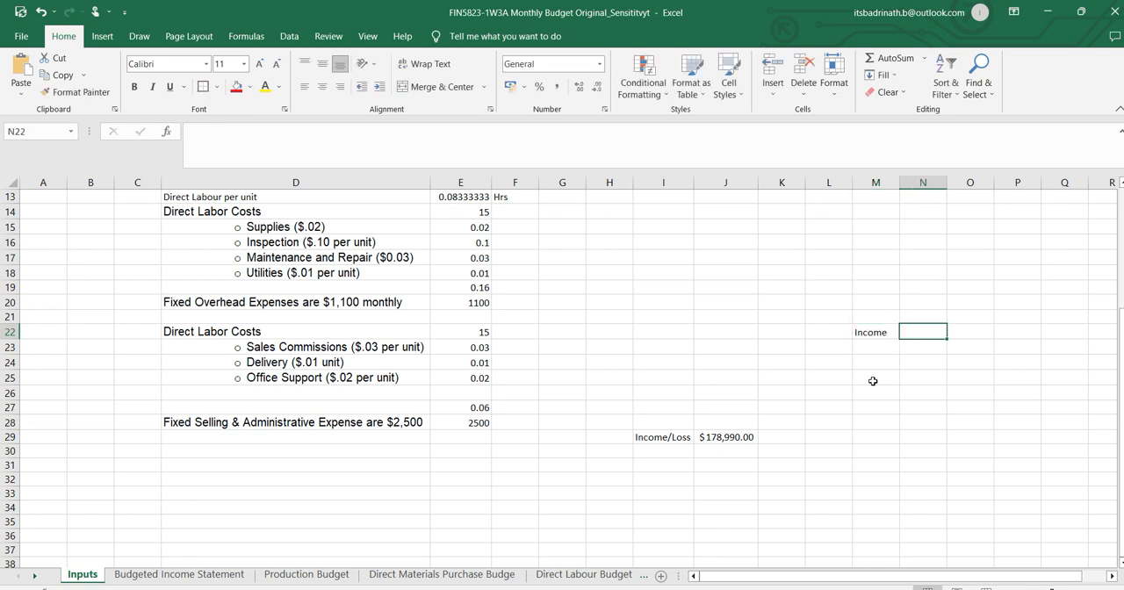
{"action": "type", "text": "178990"}
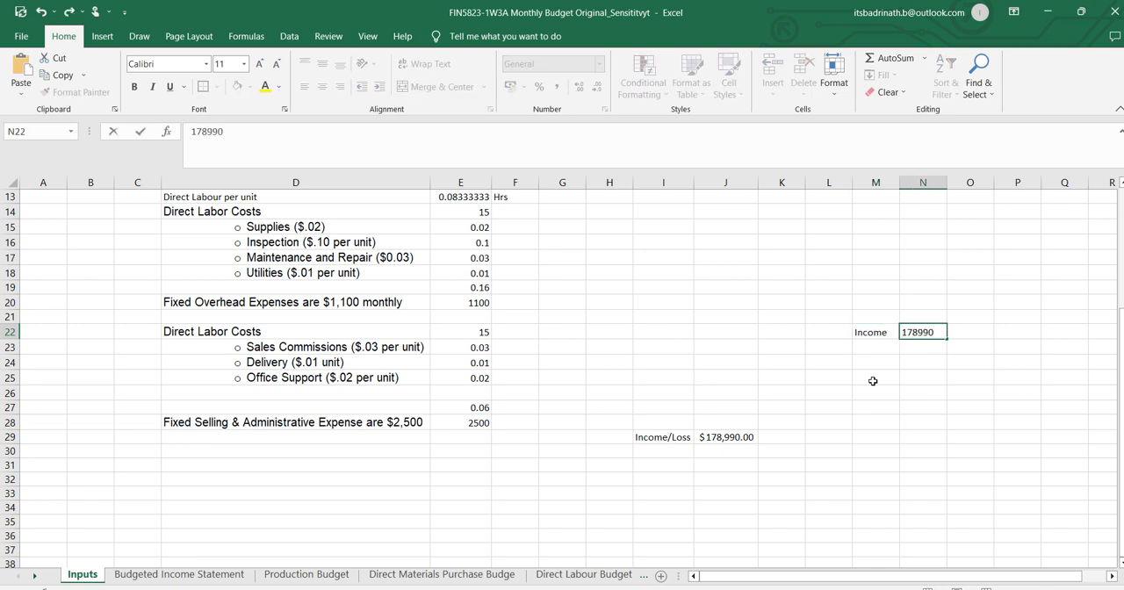
{"action": "key", "text": "Return"}
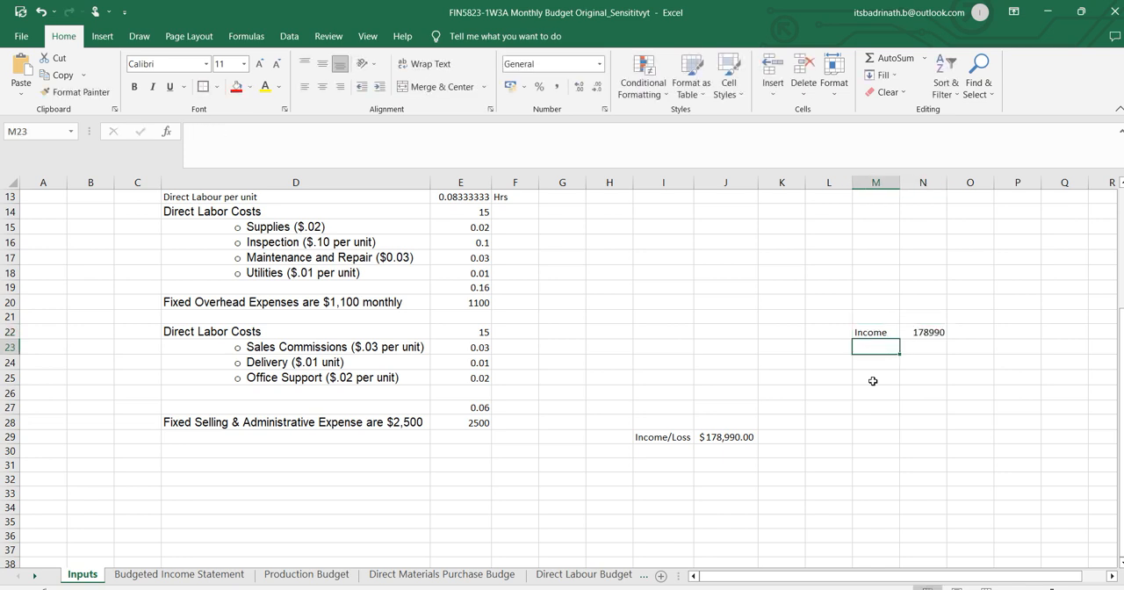
{"action": "left_click", "coordinate": [743, 439]}
{"action": "left_click", "coordinate": [926, 332]}
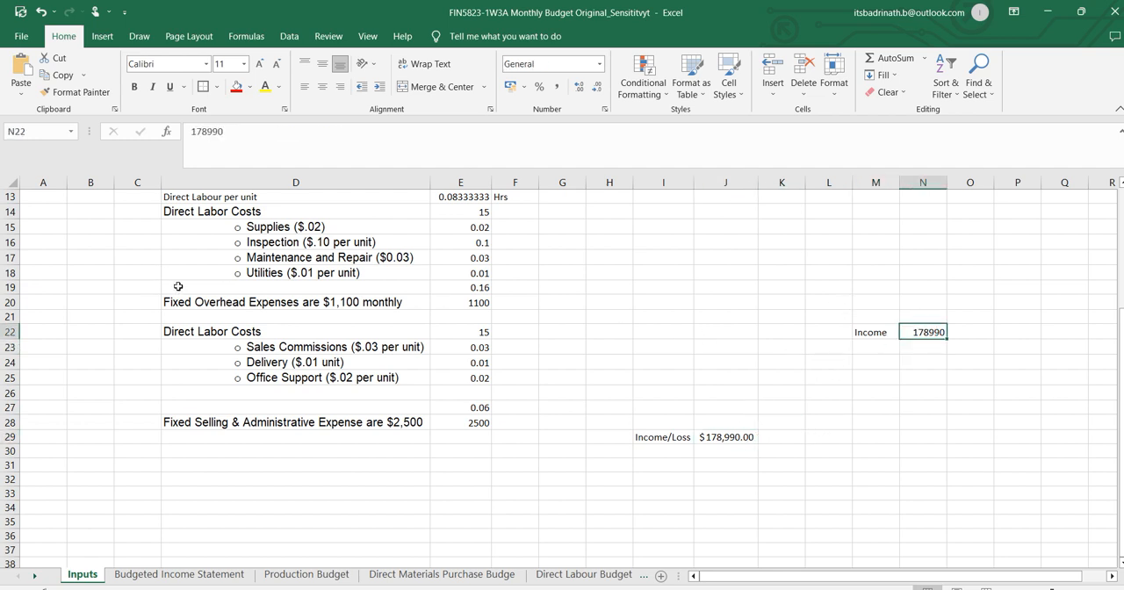
Reread the question in Word about net income if sales are 10% more each month, and return to Excel.
{"action": "scroll", "coordinate": [673, 422], "scroll_direction": "up", "scroll_amount": 3}
{"action": "key", "text": "alt+Tab"}
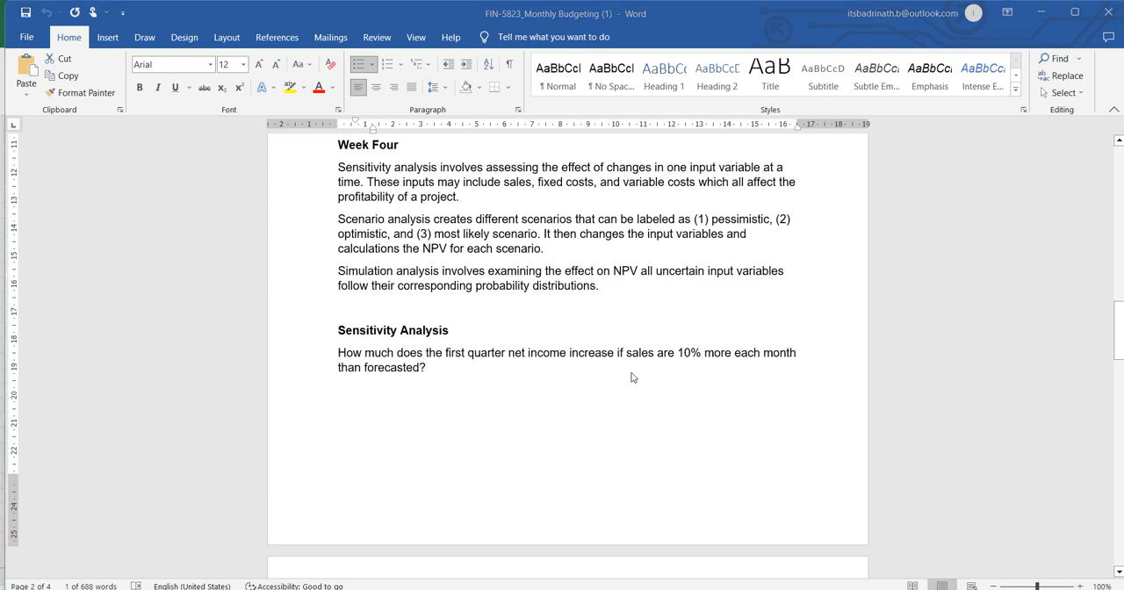
{"action": "key", "text": "alt+Tab"}
Check the monthly sales inputs in E4:H4 and the linked Income/Loss cell J29 on the Inputs sheet.
{"action": "scroll", "coordinate": [585, 324], "scroll_direction": "up", "scroll_amount": 2}
{"action": "left_click", "coordinate": [478, 240]}
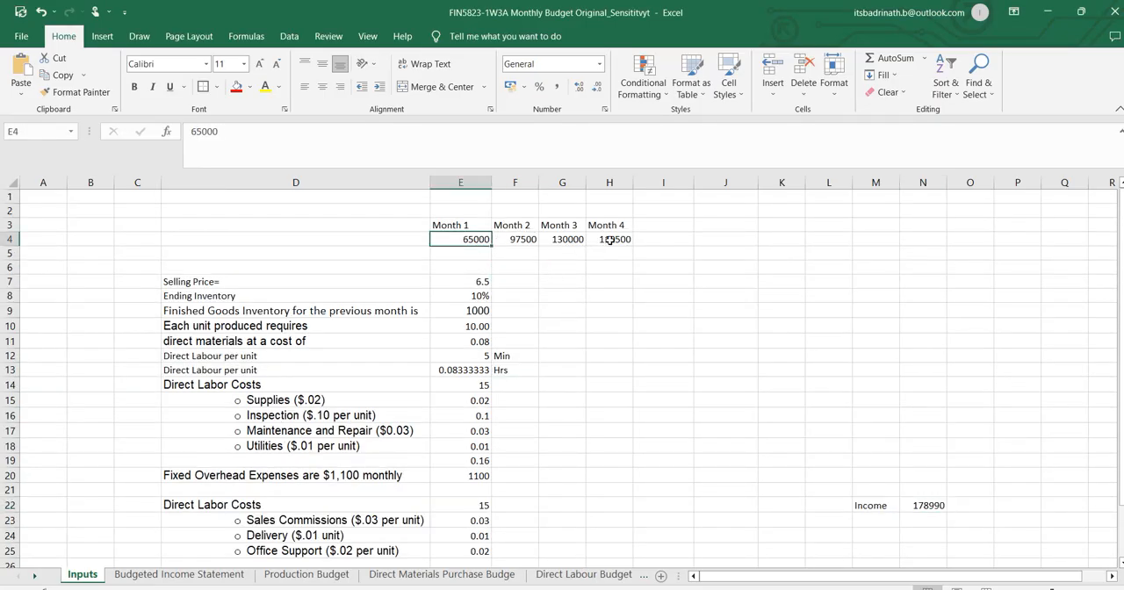
{"action": "left_click_drag", "start_coordinate": [610, 240], "coordinate": [504, 242]}
{"action": "left_click", "coordinate": [471, 244]}
{"action": "left_click", "coordinate": [575, 239]}
{"action": "left_click", "coordinate": [629, 242]}
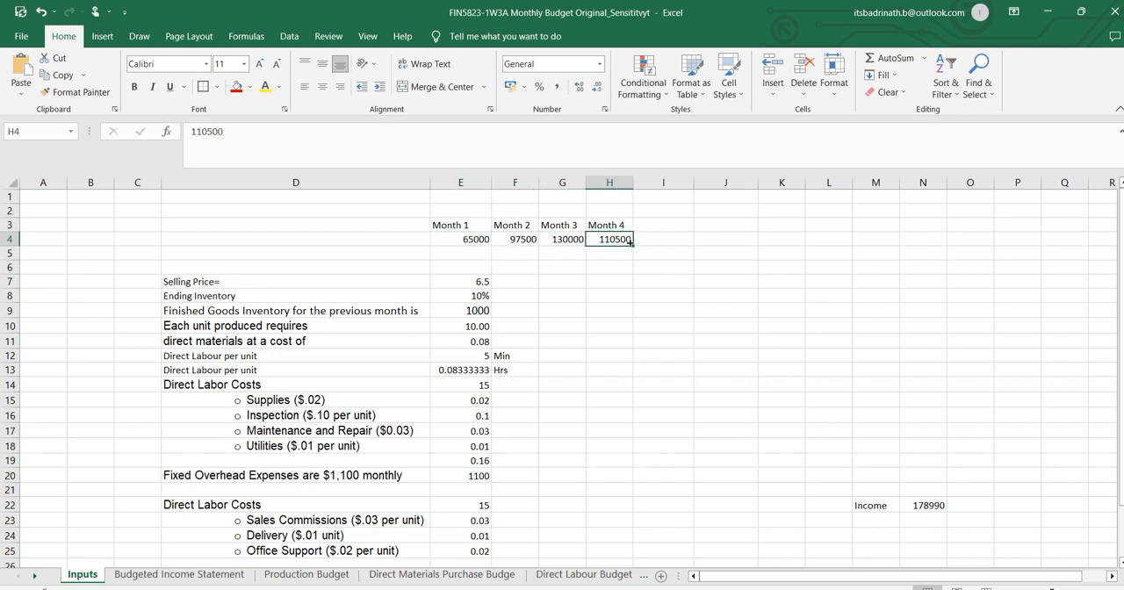
{"action": "scroll", "coordinate": [760, 426], "scroll_direction": "down", "scroll_amount": 2}
{"action": "left_click", "coordinate": [728, 525]}
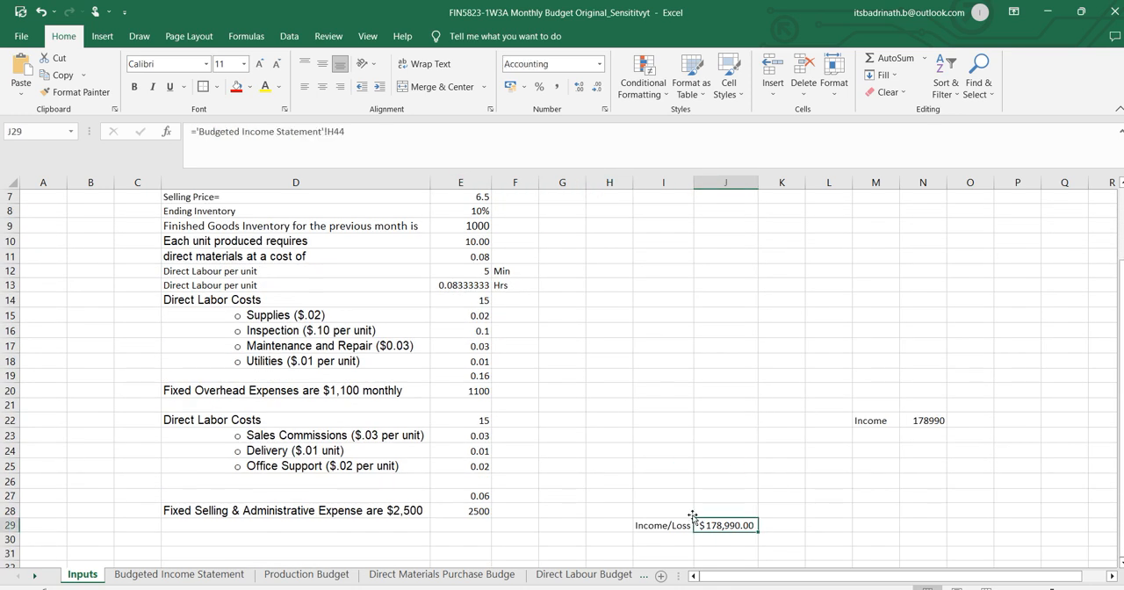
{"action": "scroll", "coordinate": [676, 401], "scroll_direction": "up", "scroll_amount": 2}
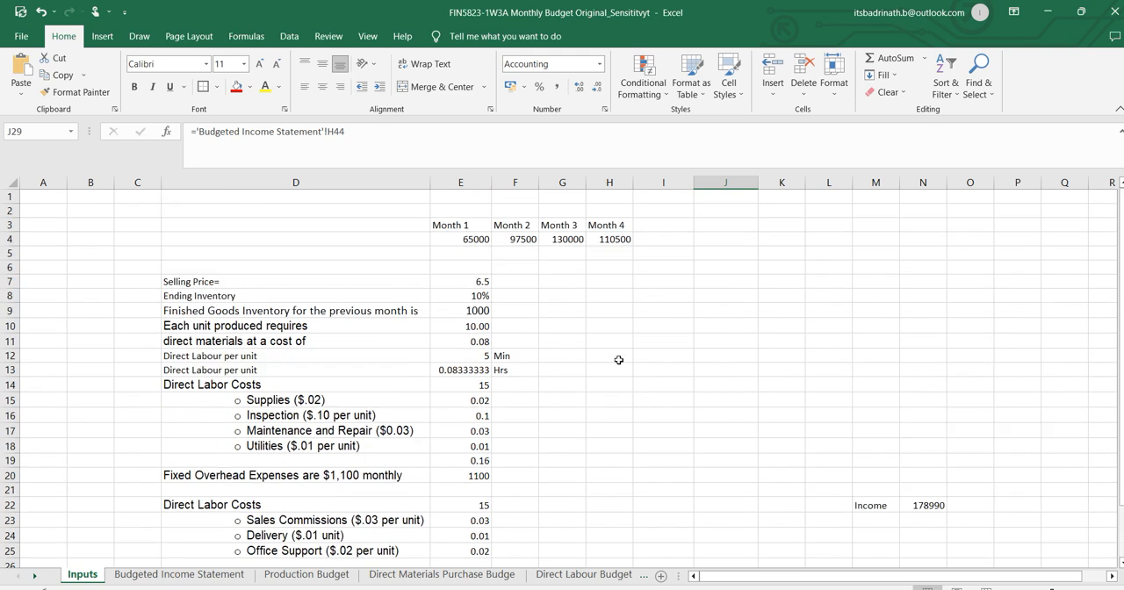
Copy the Month 1 to Month 4 headings and sales values in E3:H4 to K3:N4 on the Inputs sheet.
{"action": "left_click", "coordinate": [472, 240]}
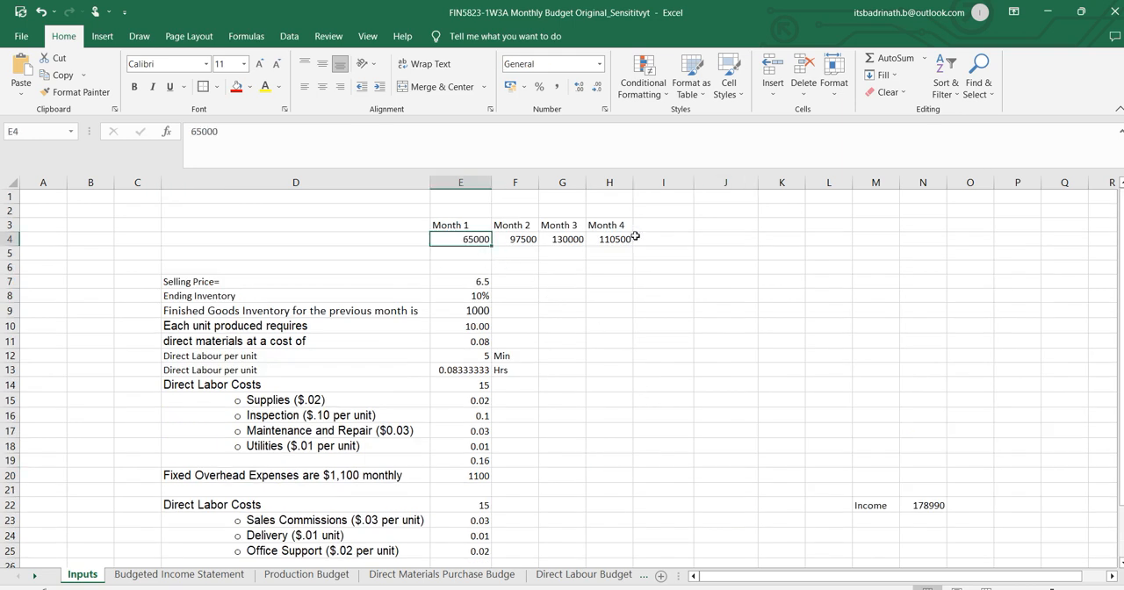
{"action": "left_click_drag", "start_coordinate": [463, 225], "coordinate": [604, 238]}
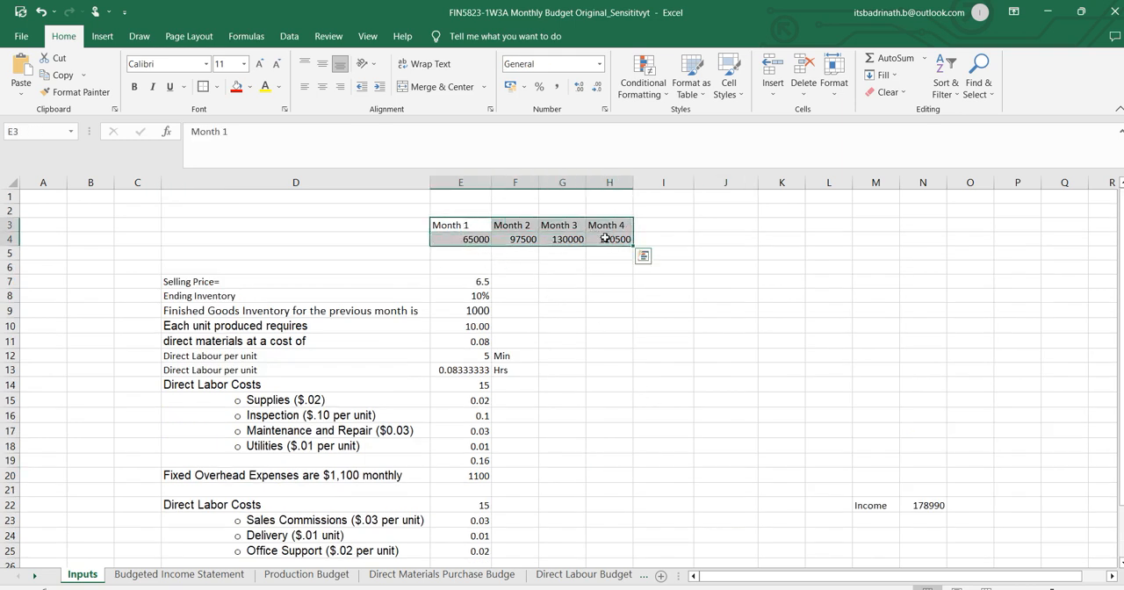
{"action": "key", "text": "ctrl+c"}
{"action": "left_click", "coordinate": [764, 226]}
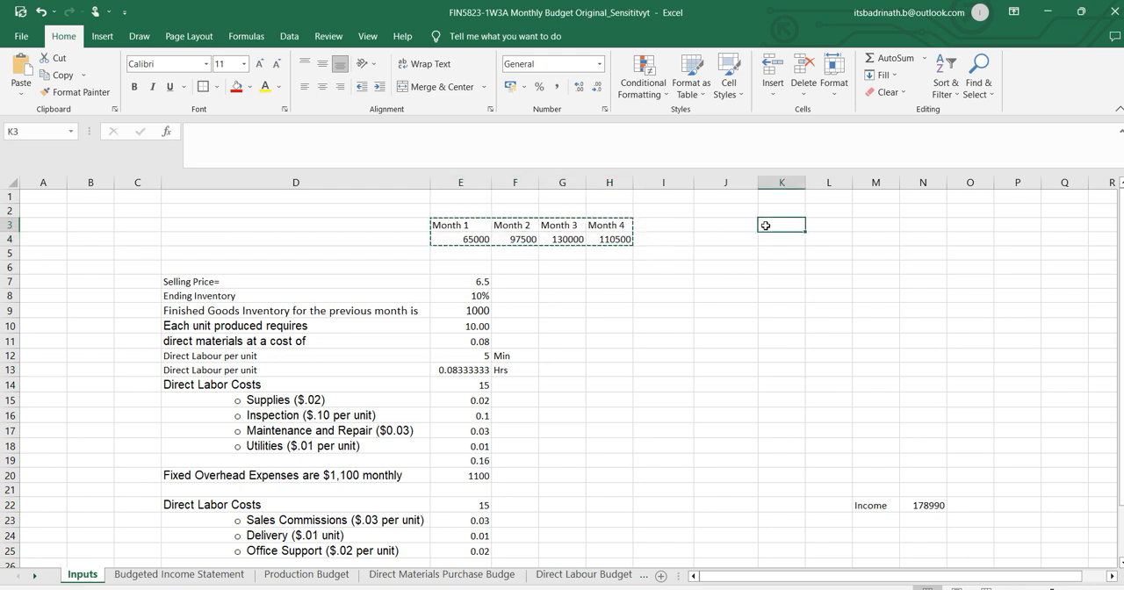
{"action": "key", "text": "ctrl+v"}
Add a sales change input on the Inputs sheet with the label Pecentage in P3 and 10% in P4.
{"action": "left_click", "coordinate": [1017, 223]}
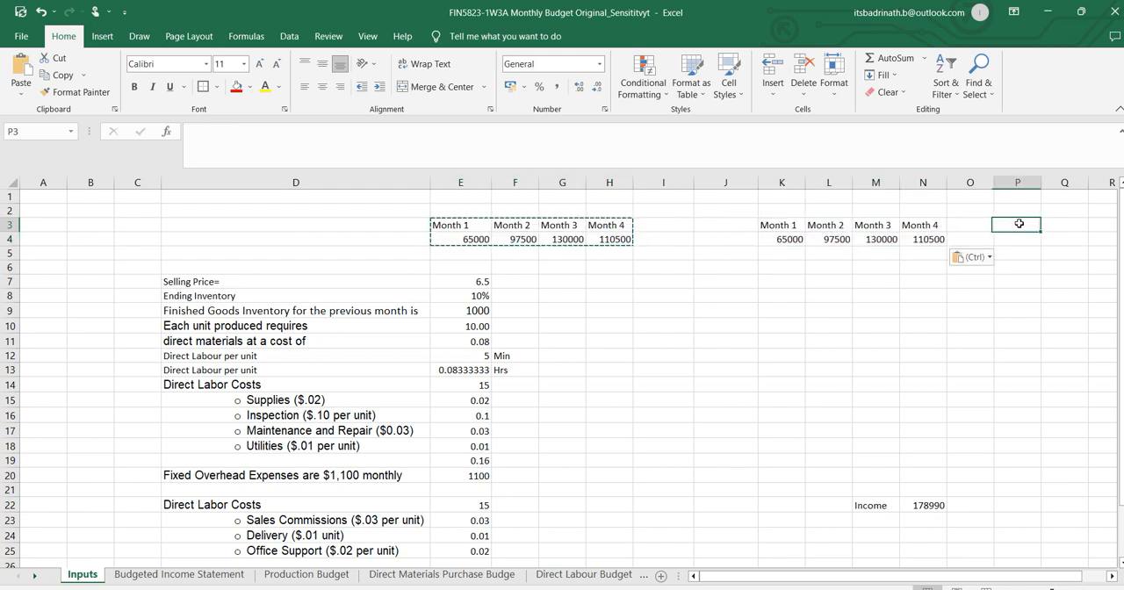
{"action": "type", "text": "Pecentage"}
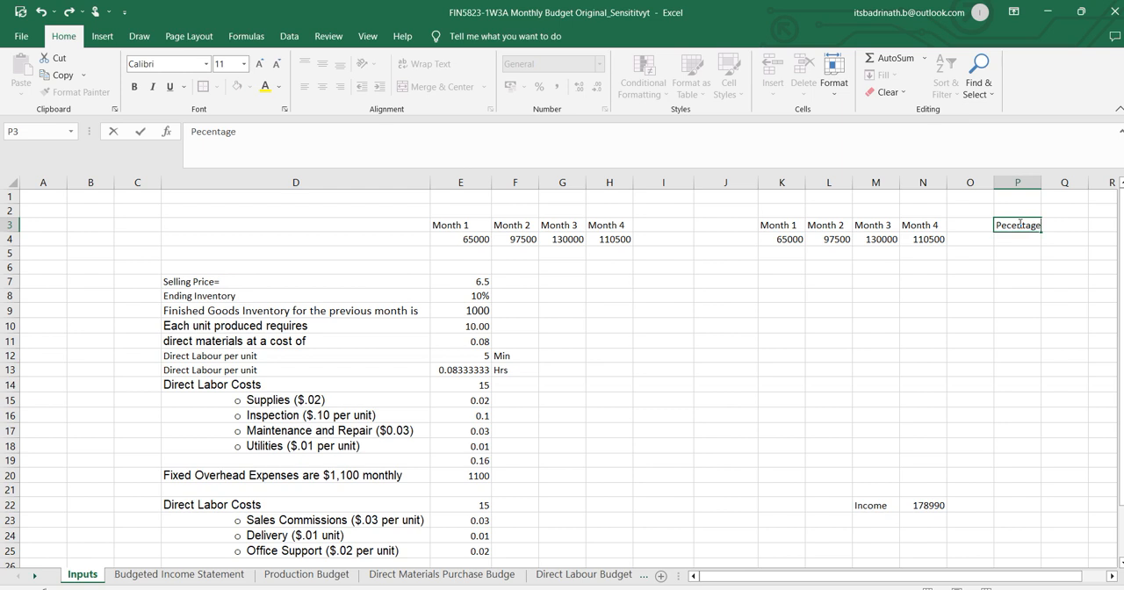
{"action": "key", "text": "Return"}
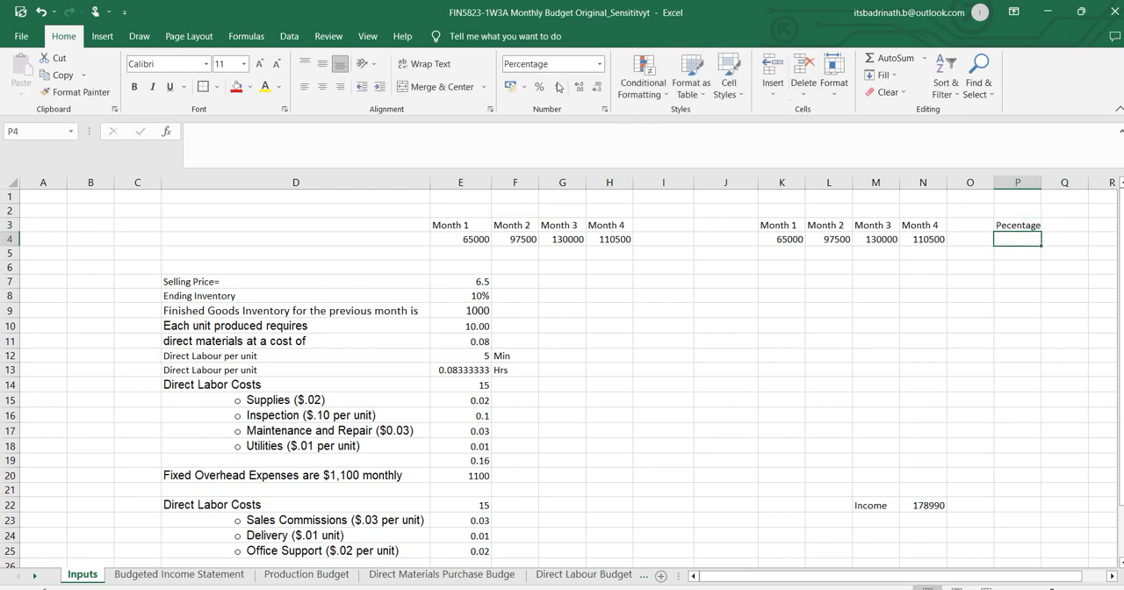
{"action": "type", "text": "10"}
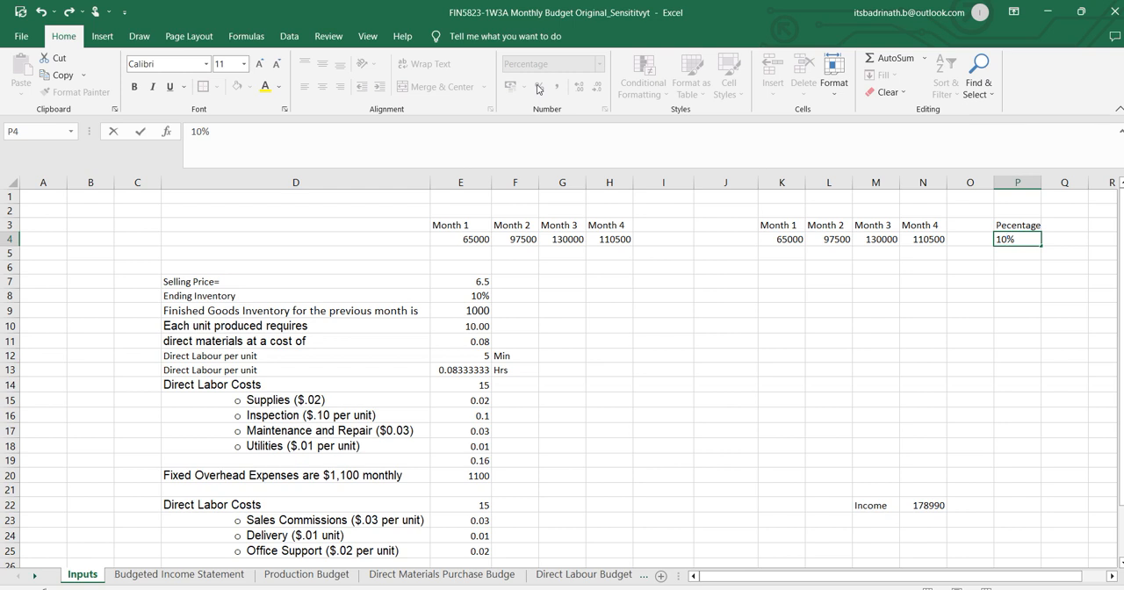
{"action": "key", "text": "Return"}
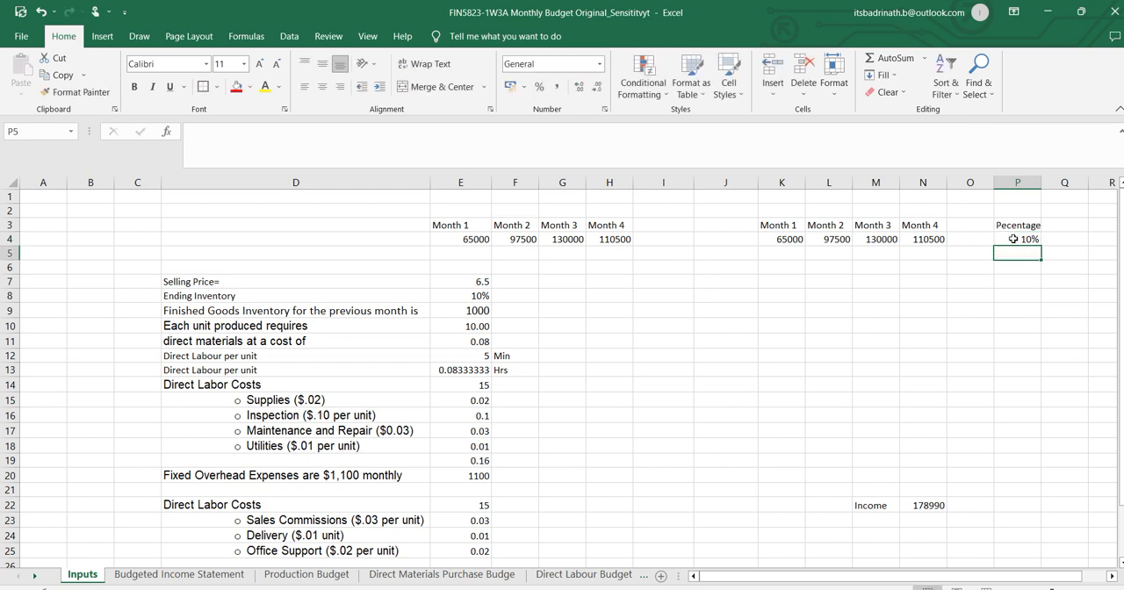
Replace the Month 1 sales value in E4 with the formula =K4*(1+$P$4).
{"action": "left_click", "coordinate": [486, 242]}
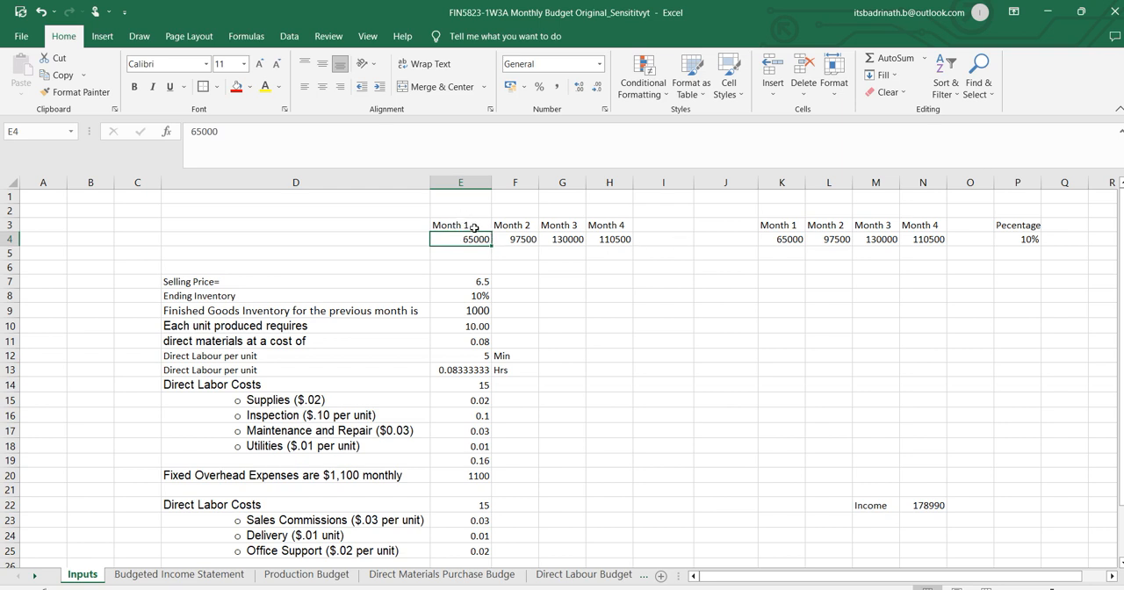
{"action": "left_click_drag", "start_coordinate": [474, 227], "coordinate": [610, 239]}
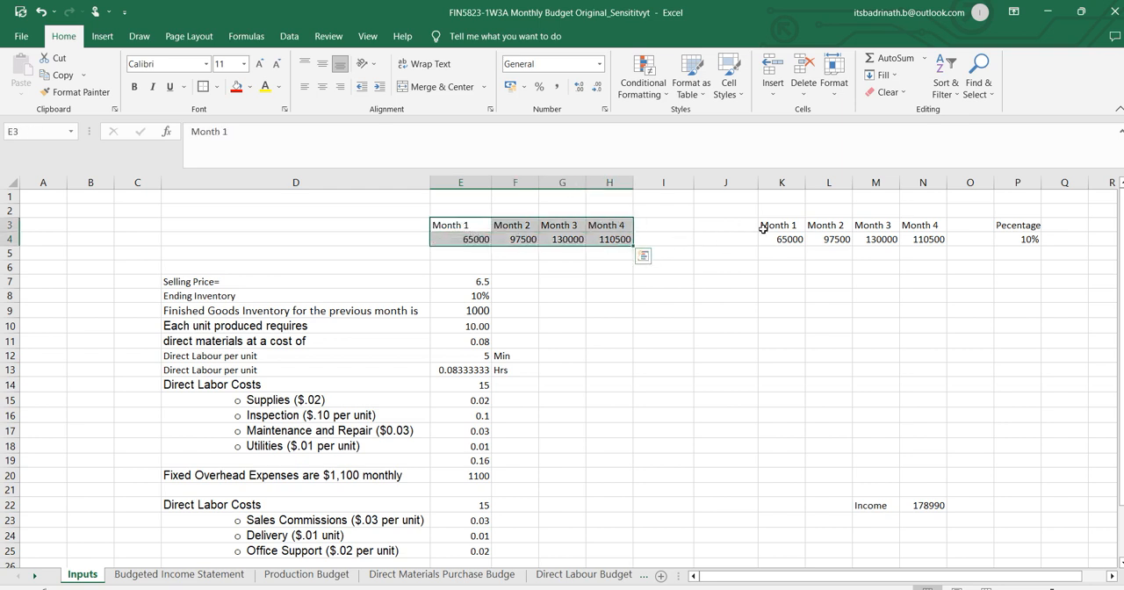
{"action": "left_click", "coordinate": [763, 229]}
{"action": "left_click", "coordinate": [465, 240]}
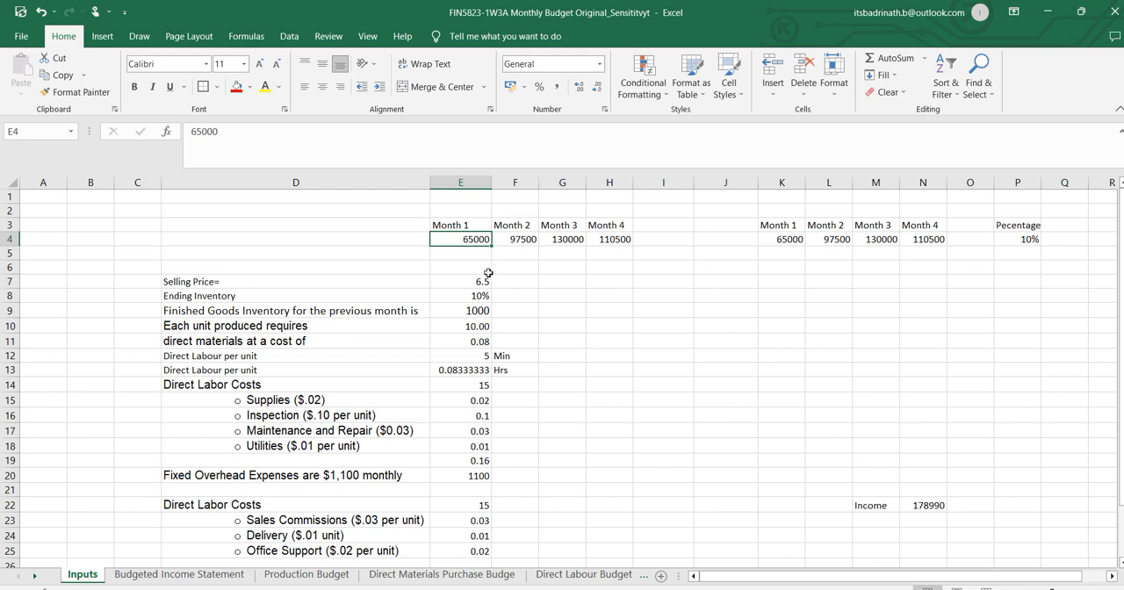
{"action": "type", "text": "="}
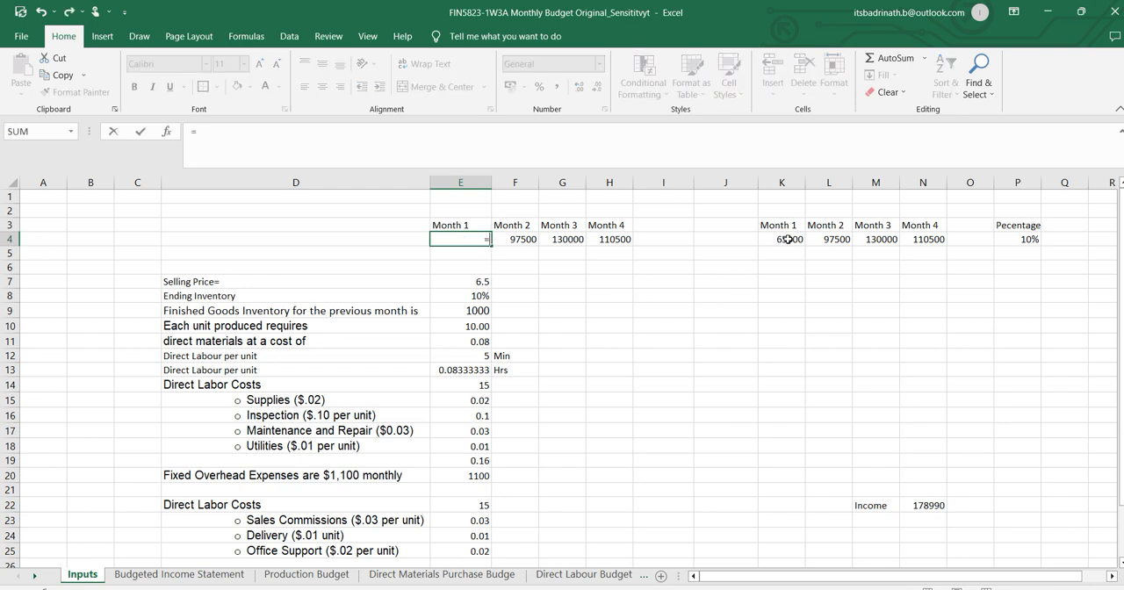
{"action": "left_click", "coordinate": [787, 240]}
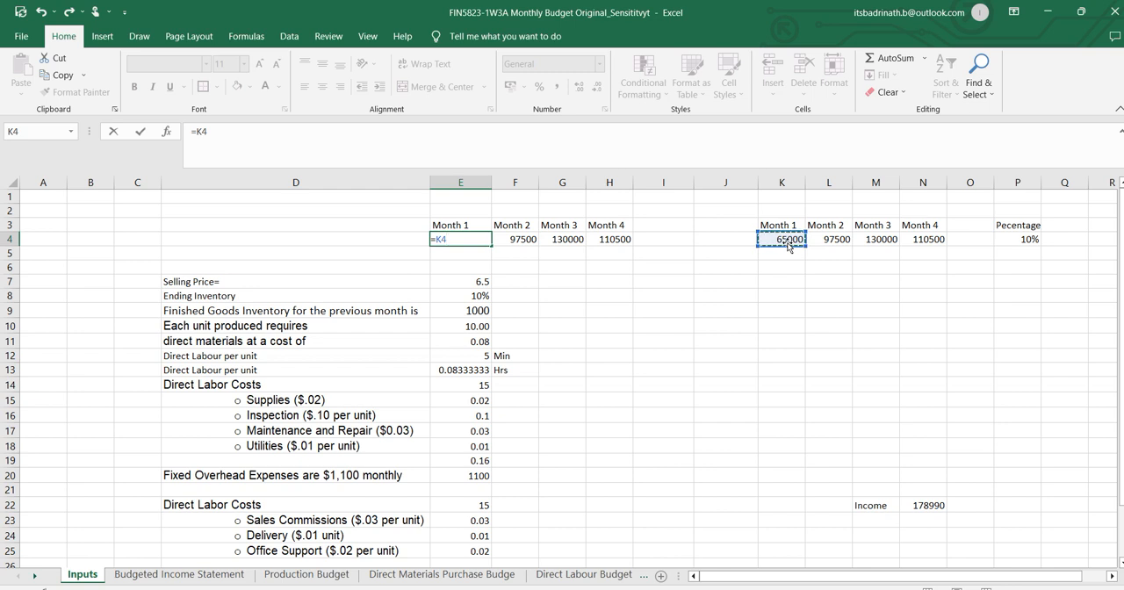
{"action": "type", "text": "*(1+"}
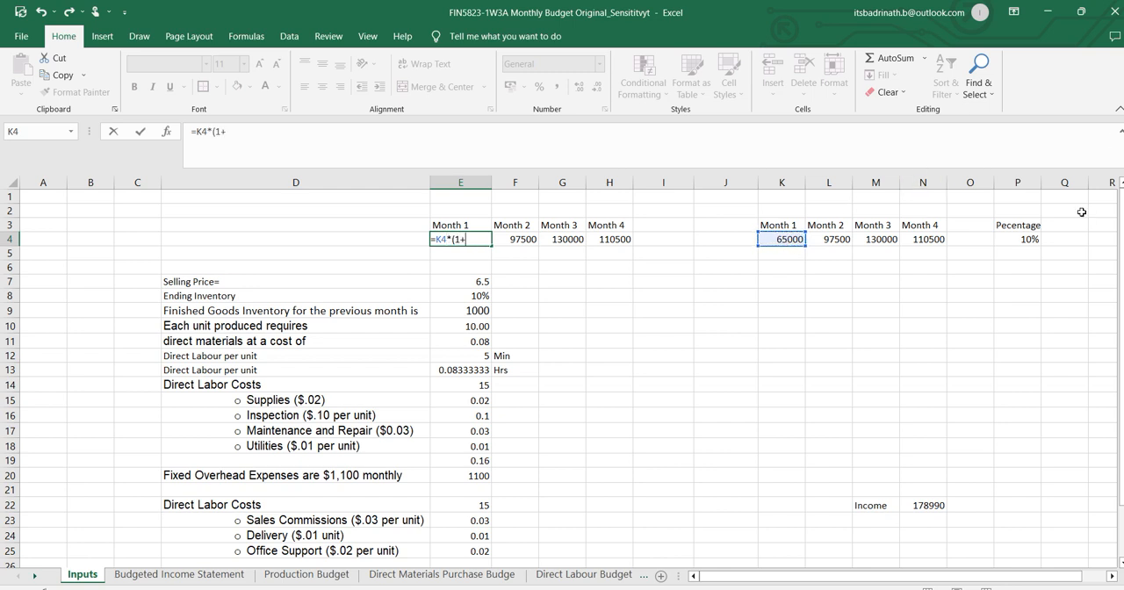
{"action": "left_click", "coordinate": [1021, 241]}
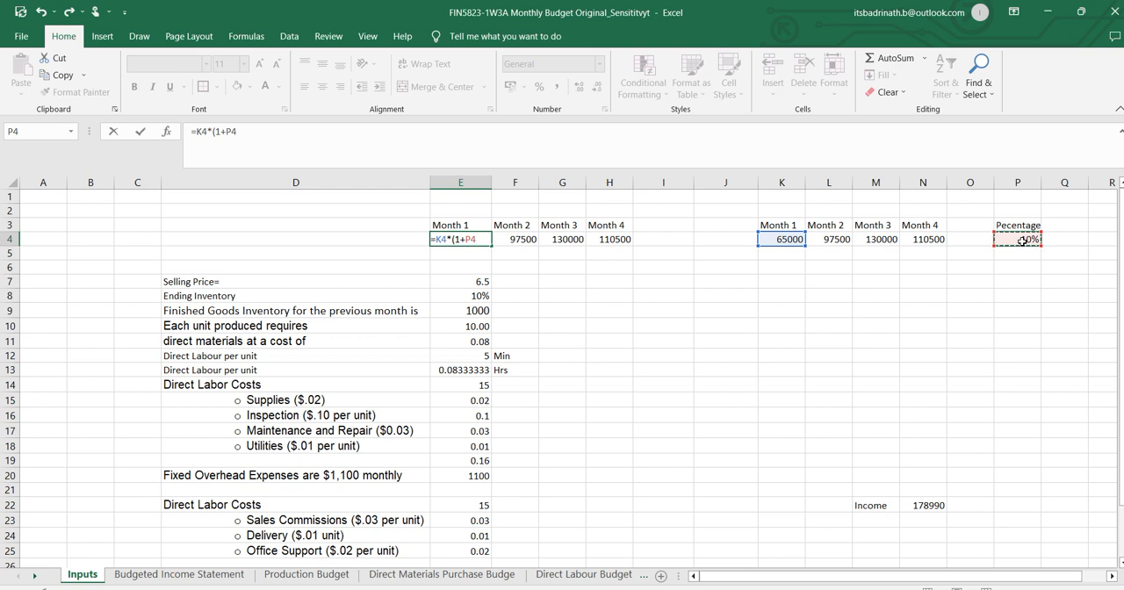
{"action": "type", "text": ")"}
{"action": "left_click", "coordinate": [227, 132]}
{"action": "type", "text": "$"}
{"action": "left_click", "coordinate": [238, 132]}
{"action": "type", "text": "$"}
{"action": "key", "text": "Return"}
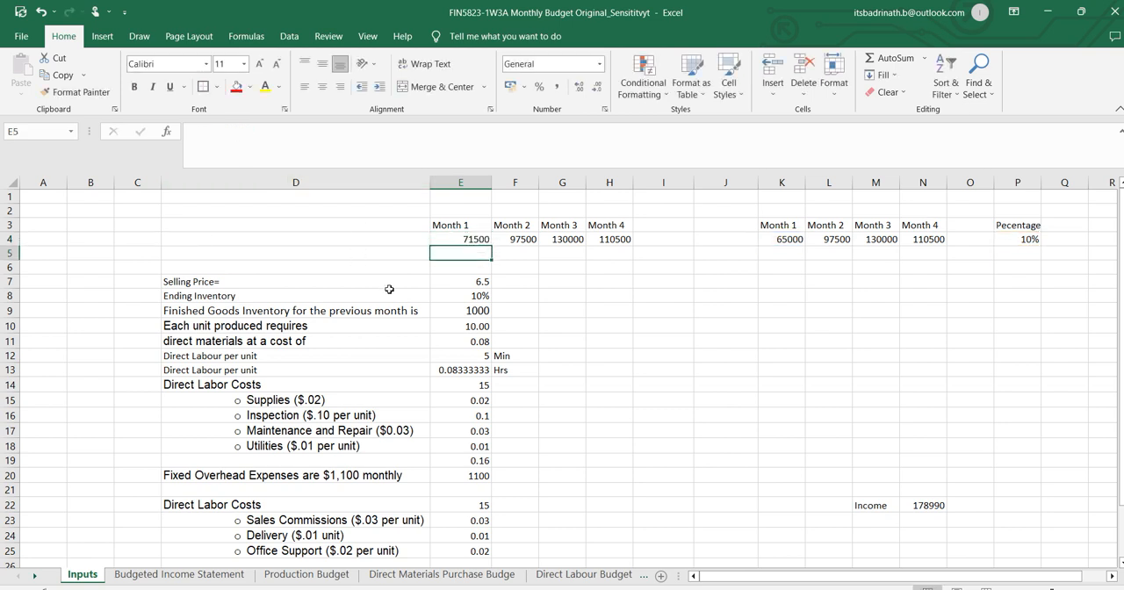
Fill the Month 1 sales formula from E4 across Months 2 to 4 in F4:H4.
{"action": "left_click", "coordinate": [481, 239]}
{"action": "left_click_drag", "start_coordinate": [493, 246], "coordinate": [612, 240]}
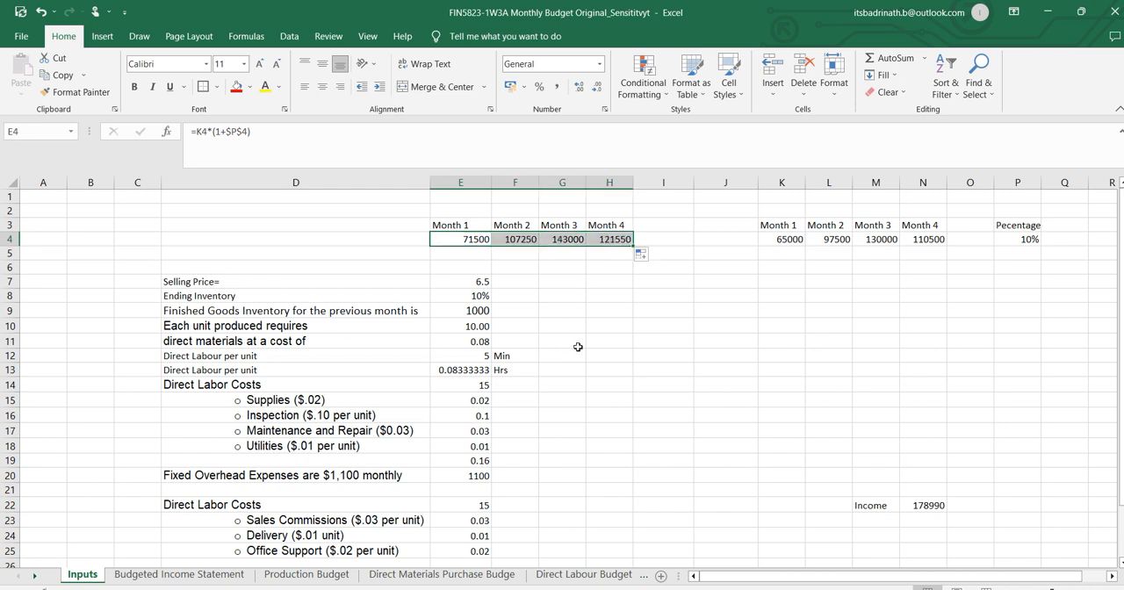
{"action": "left_click", "coordinate": [1031, 238]}
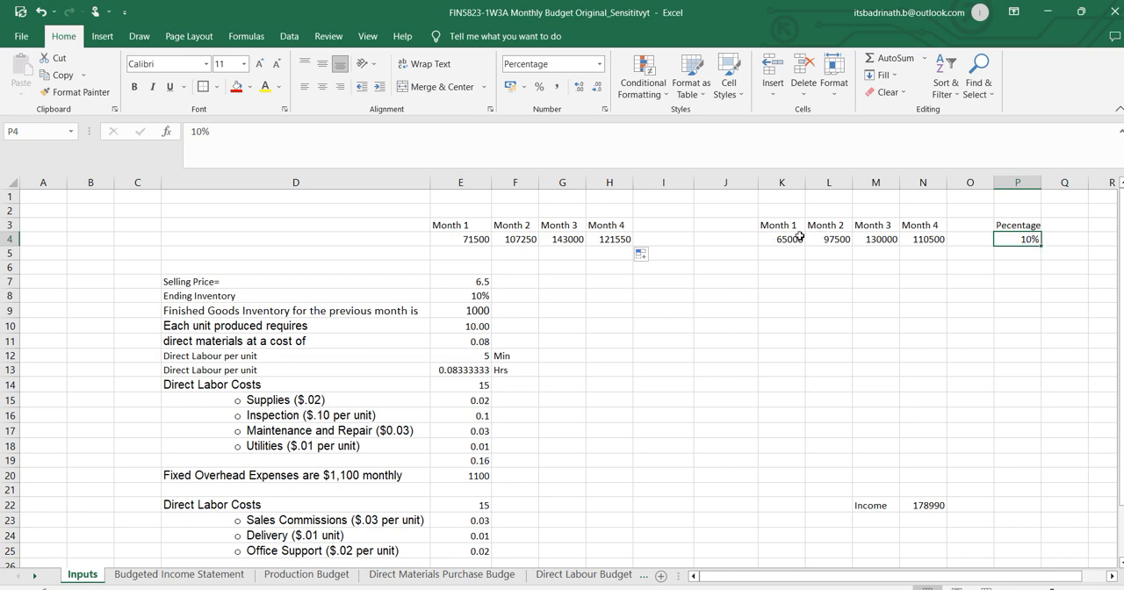
Compare the Income/Loss in J29 with the baseline income in N22, and recheck the sales increase question in Word before returning to Excel.
{"action": "scroll", "coordinate": [986, 251], "scroll_direction": "down", "scroll_amount": 4}
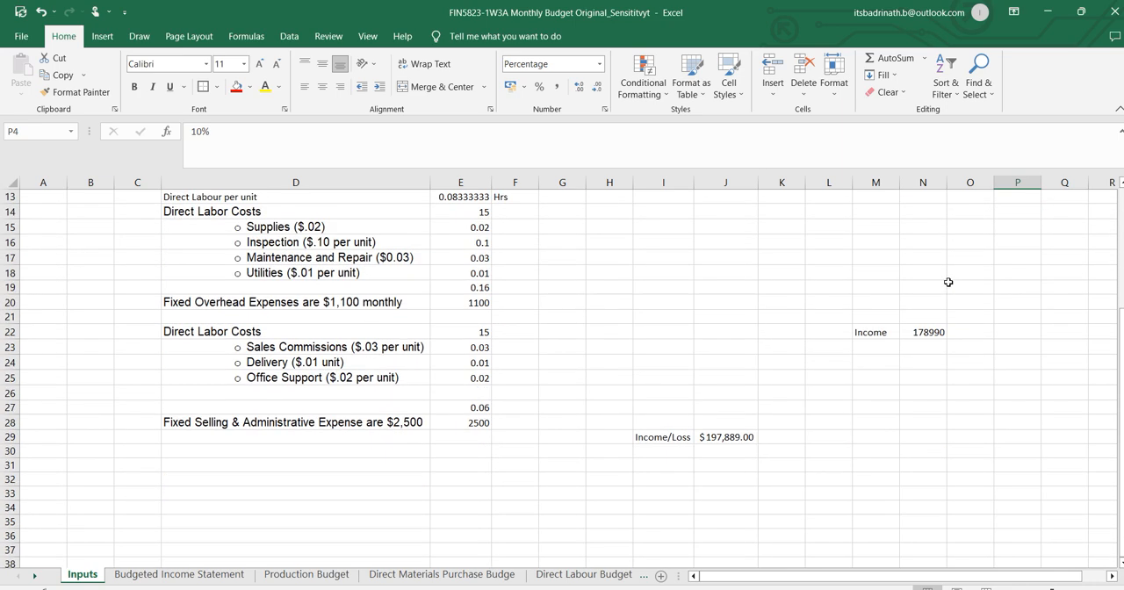
{"action": "left_click", "coordinate": [727, 433]}
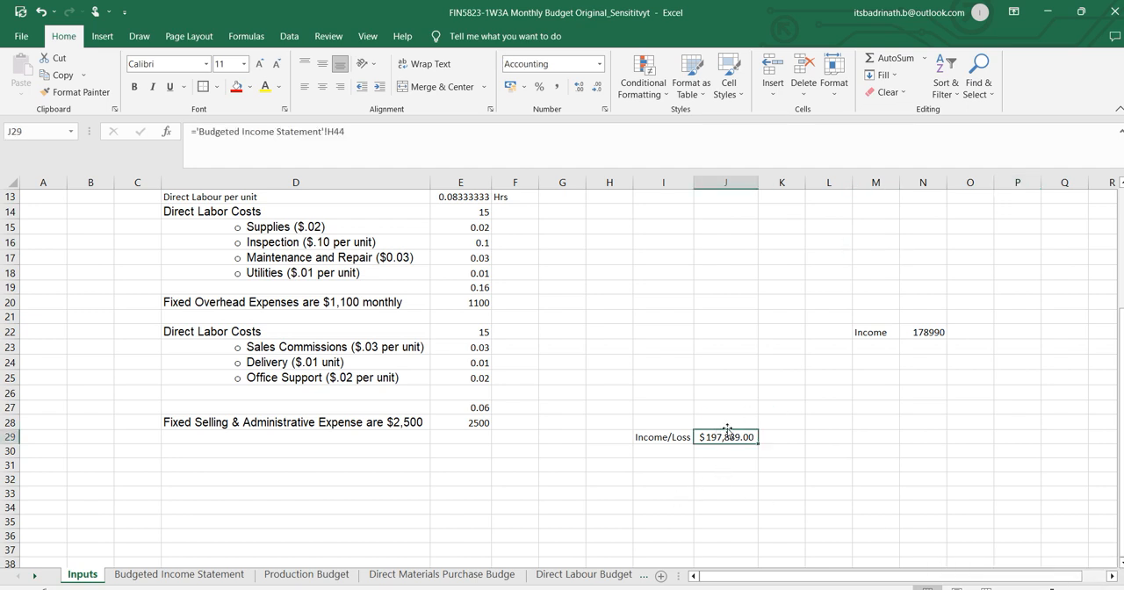
{"action": "left_click", "coordinate": [943, 332]}
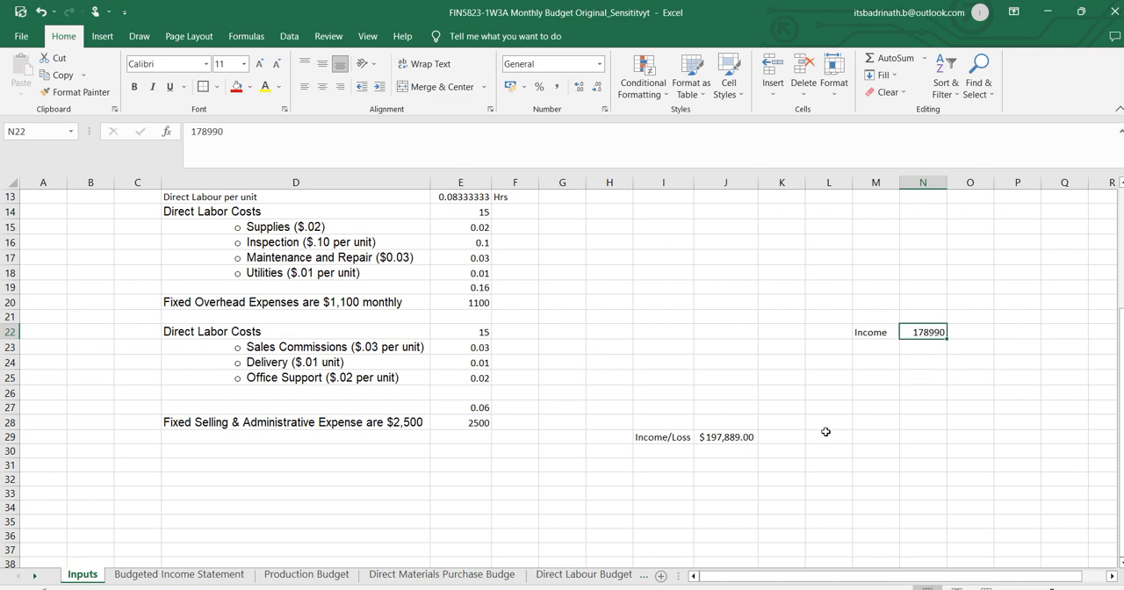
{"action": "left_click", "coordinate": [734, 437]}
{"action": "scroll", "coordinate": [714, 334], "scroll_direction": "up", "scroll_amount": 4}
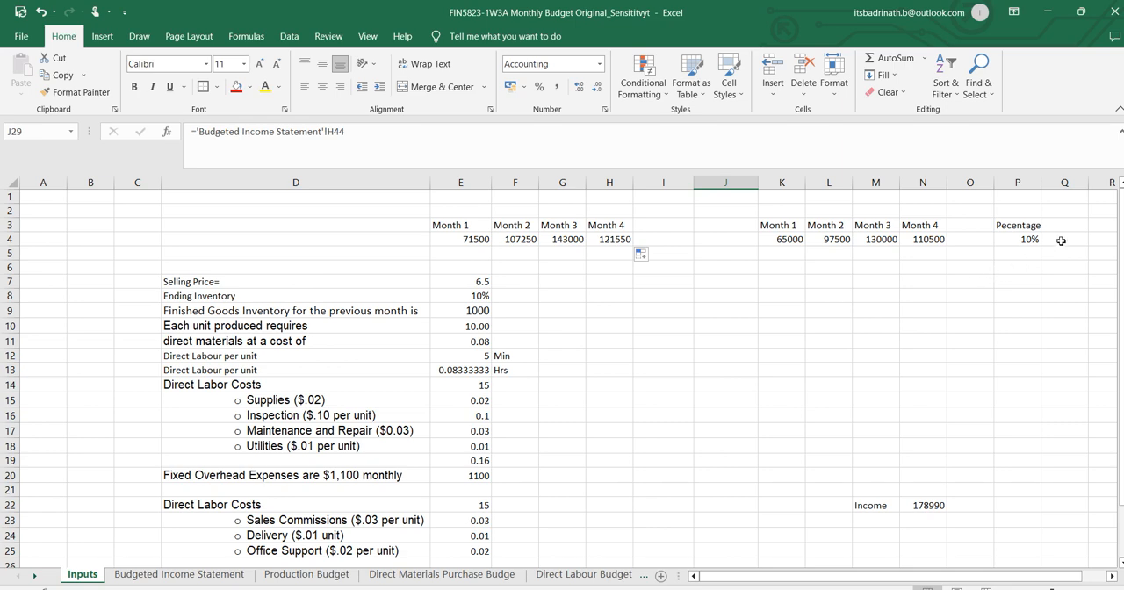
{"action": "left_click", "coordinate": [1018, 237]}
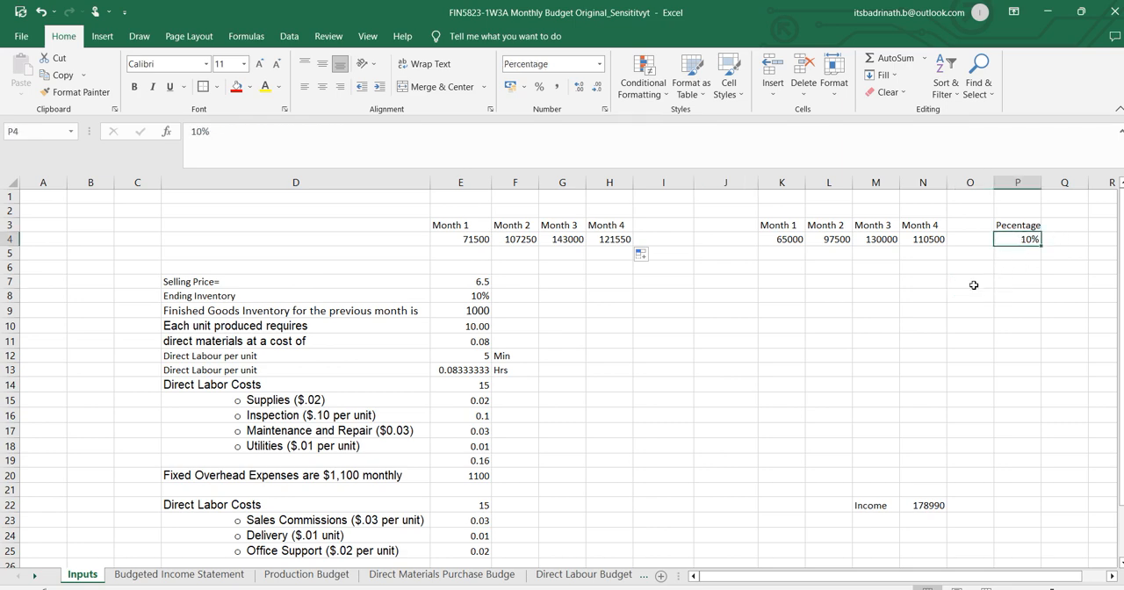
{"action": "scroll", "coordinate": [961, 294], "scroll_direction": "down", "scroll_amount": 5}
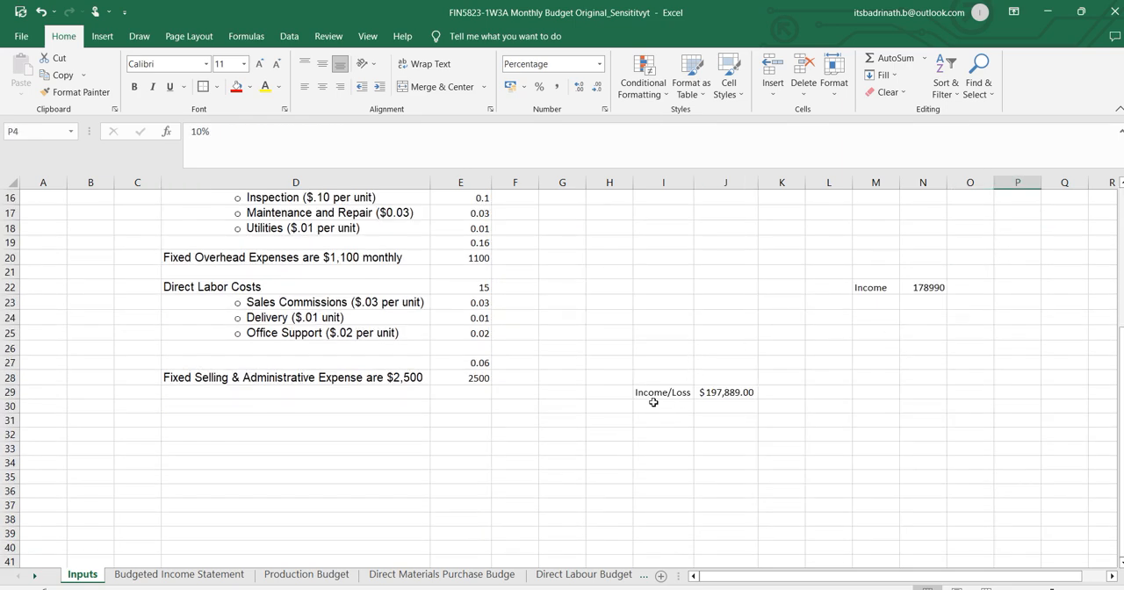
{"action": "left_click", "coordinate": [748, 399]}
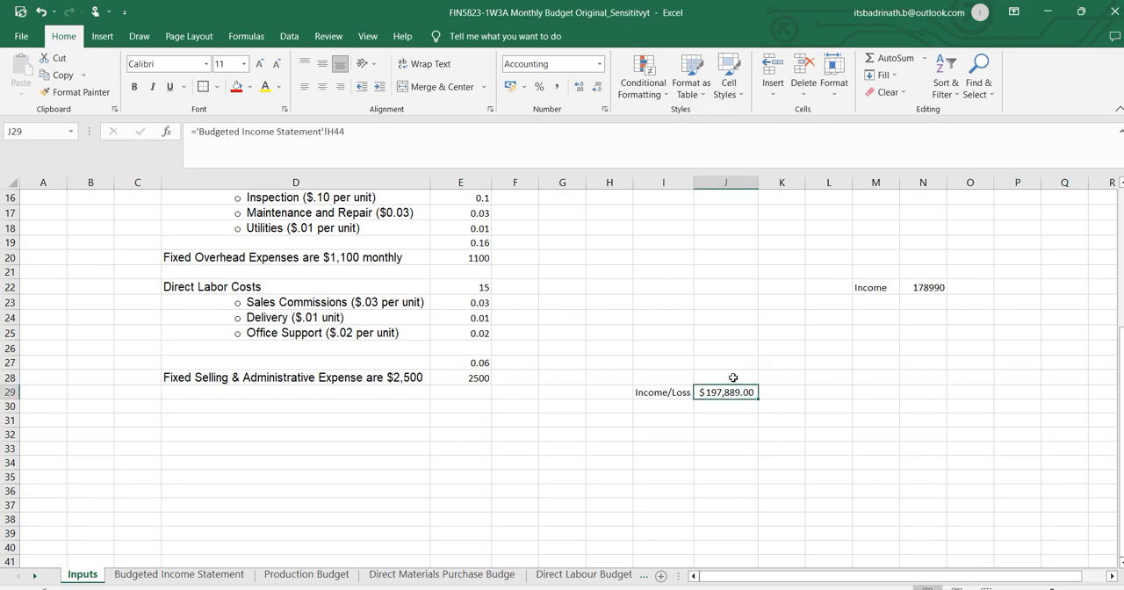
{"action": "key", "text": "alt+Tab"}
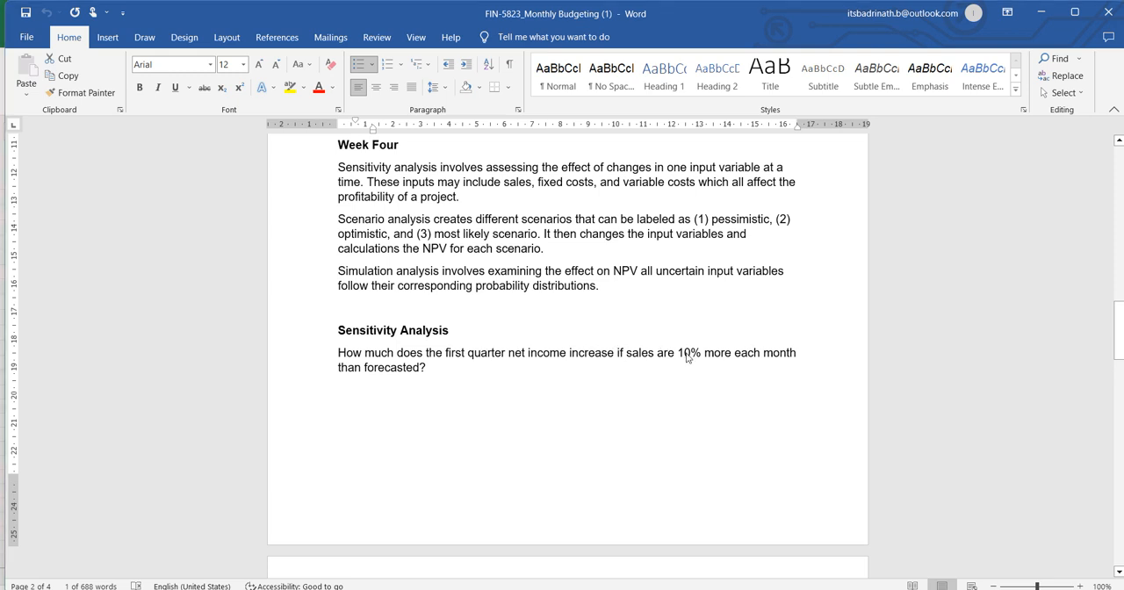
{"action": "key", "text": "alt+Tab"}
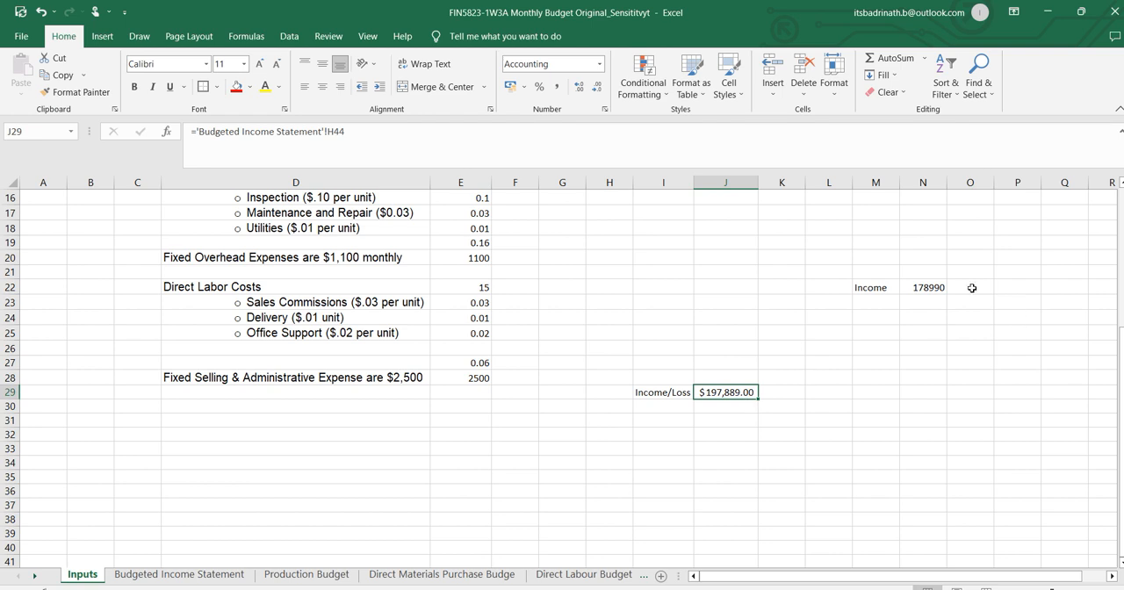
Calculate the change in net income in L29 of the Inputs sheet with the formula =J29-N22.
{"action": "left_click", "coordinate": [833, 392]}
{"action": "type", "text": "="}
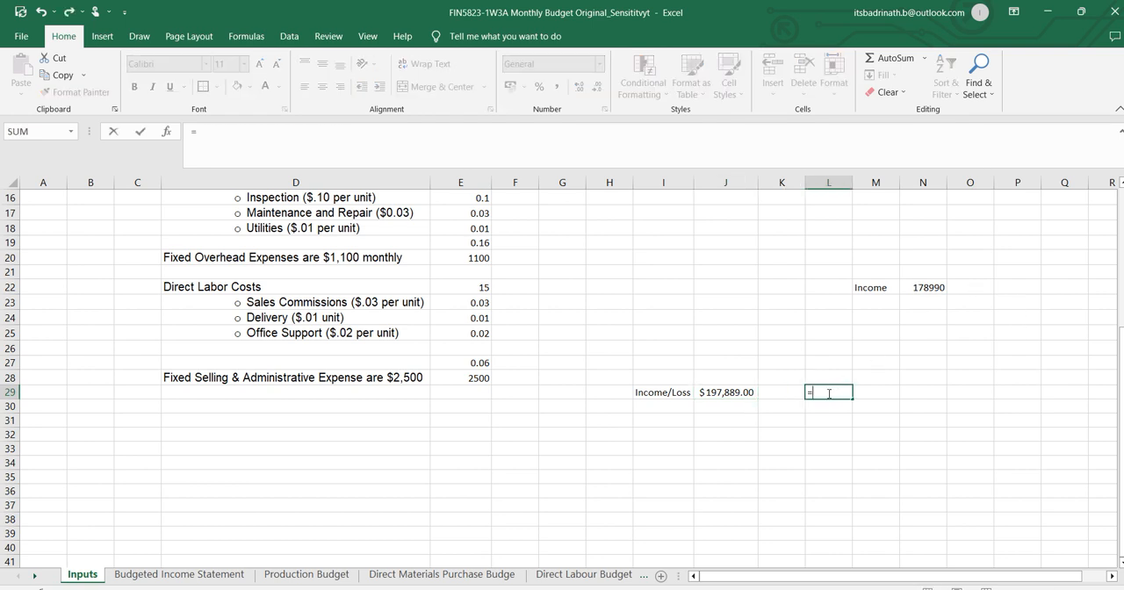
{"action": "left_click", "coordinate": [745, 392]}
{"action": "type", "text": "-"}
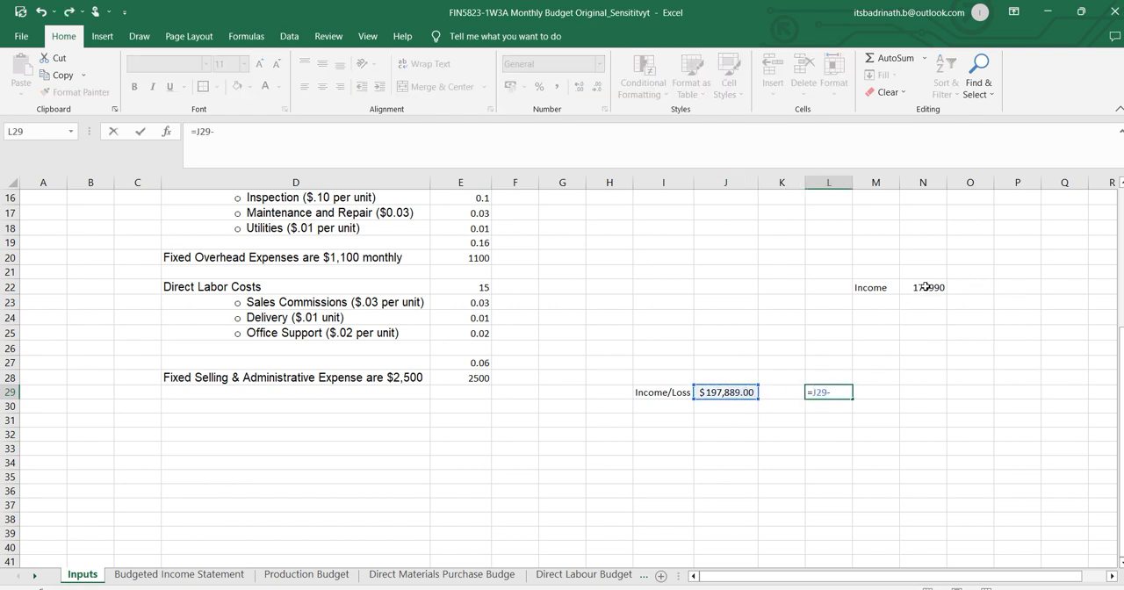
{"action": "left_click", "coordinate": [926, 285]}
{"action": "key", "text": "Return"}
Calculate the relative income increase in M29 with the formula =L29/N22 and format it as a percentage.
{"action": "left_click", "coordinate": [896, 391]}
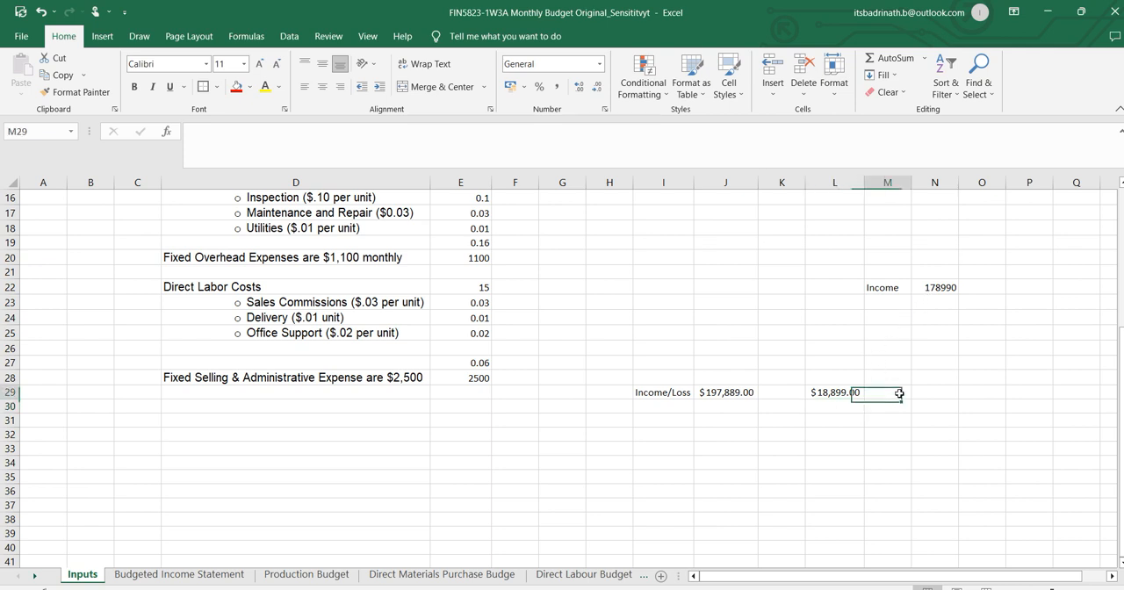
{"action": "type", "text": "="}
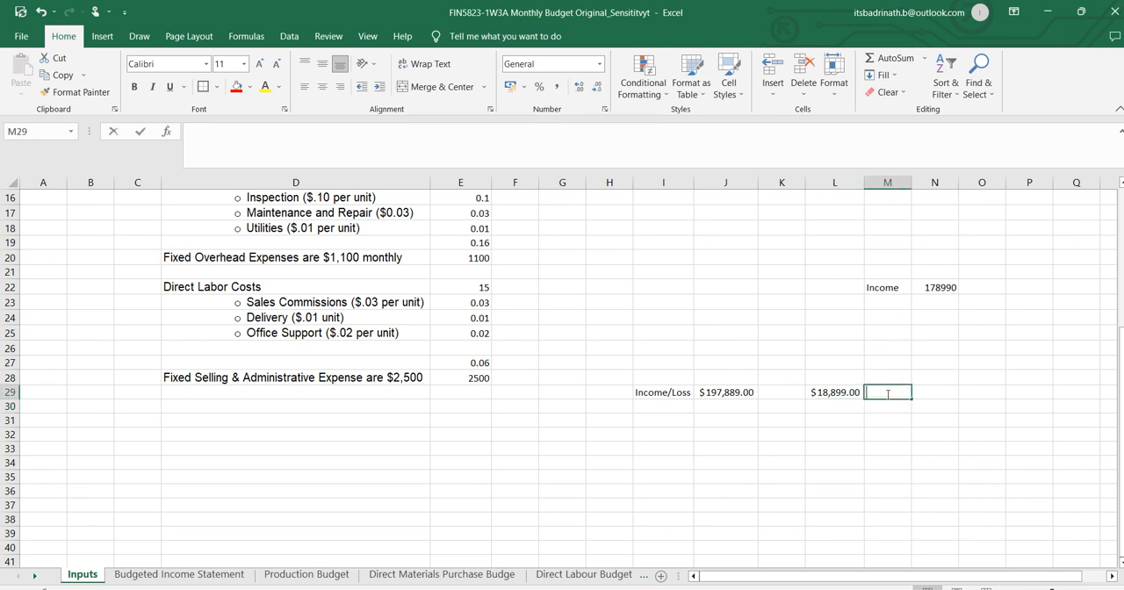
{"action": "left_click", "coordinate": [827, 392]}
{"action": "type", "text": "/"}
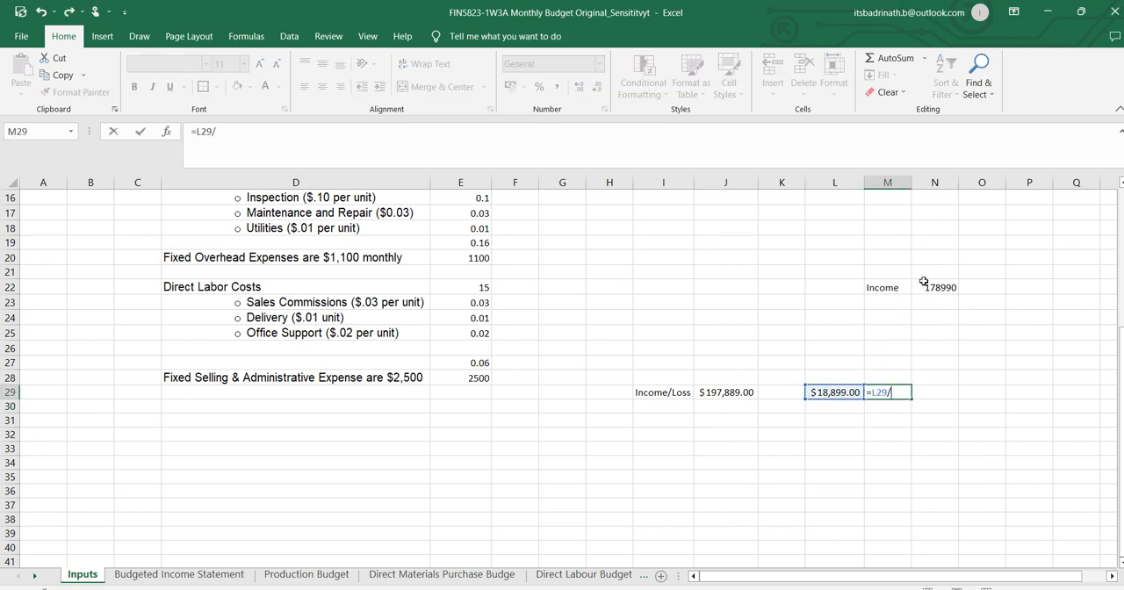
{"action": "left_click", "coordinate": [933, 287]}
{"action": "key", "text": "Return"}
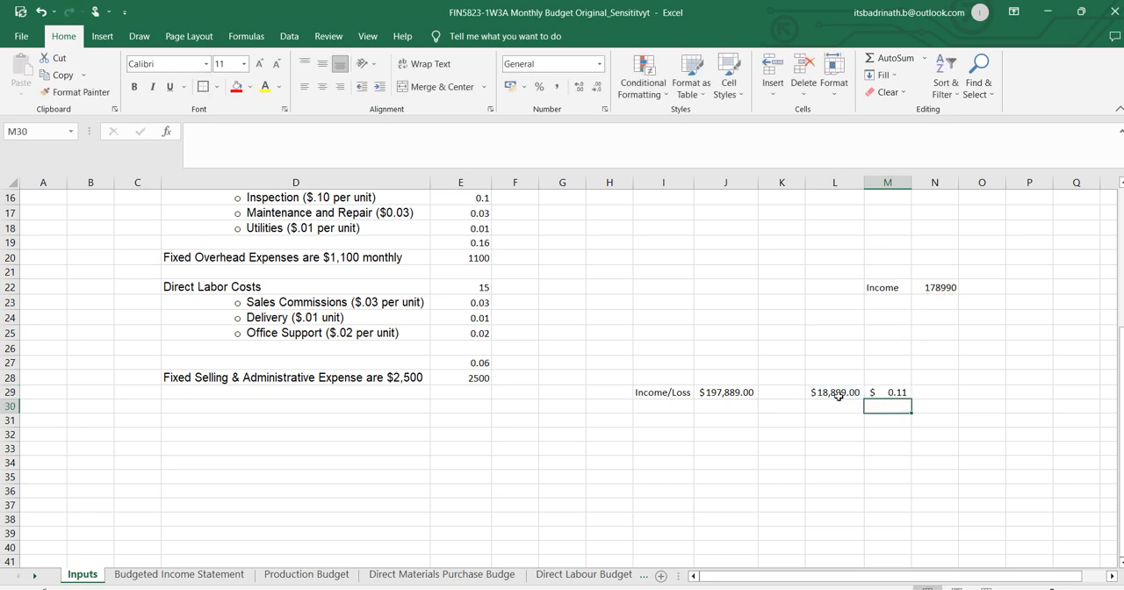
{"action": "left_click", "coordinate": [891, 391]}
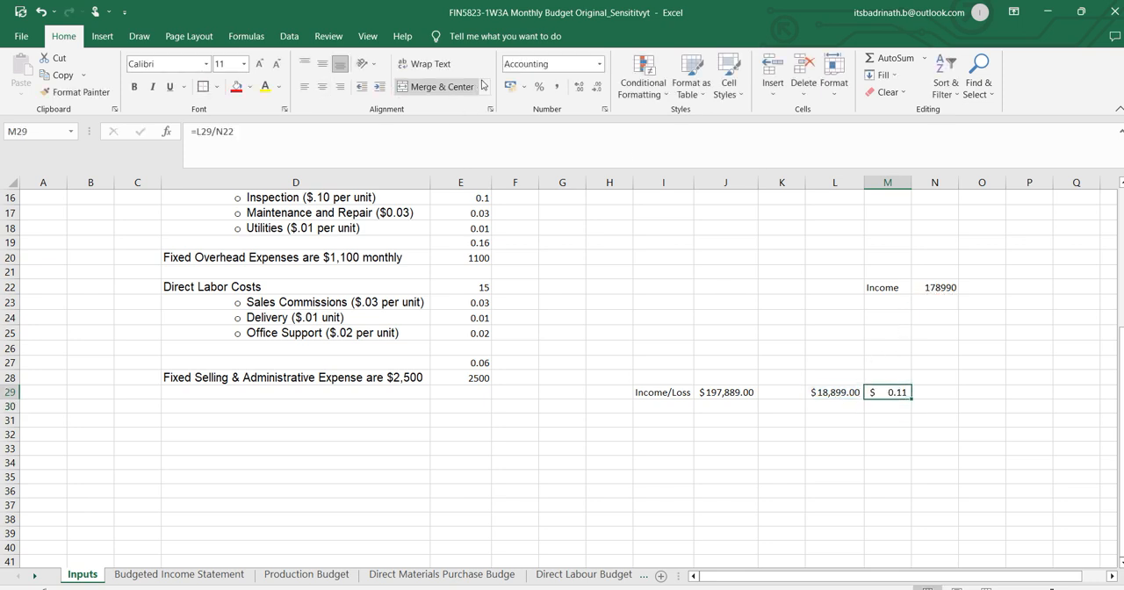
{"action": "left_click", "coordinate": [546, 89]}
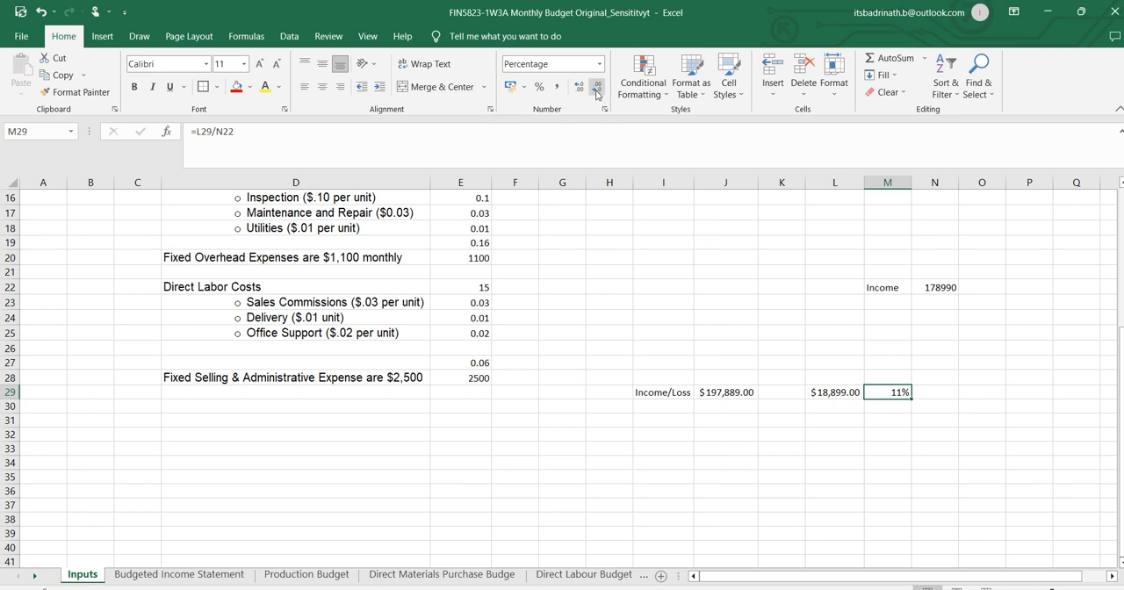
Show two decimal places for the percentage in M29 and three for the income change in L29.
{"action": "left_click", "coordinate": [579, 89]}
{"action": "left_click", "coordinate": [580, 89]}
{"action": "left_click", "coordinate": [816, 392]}
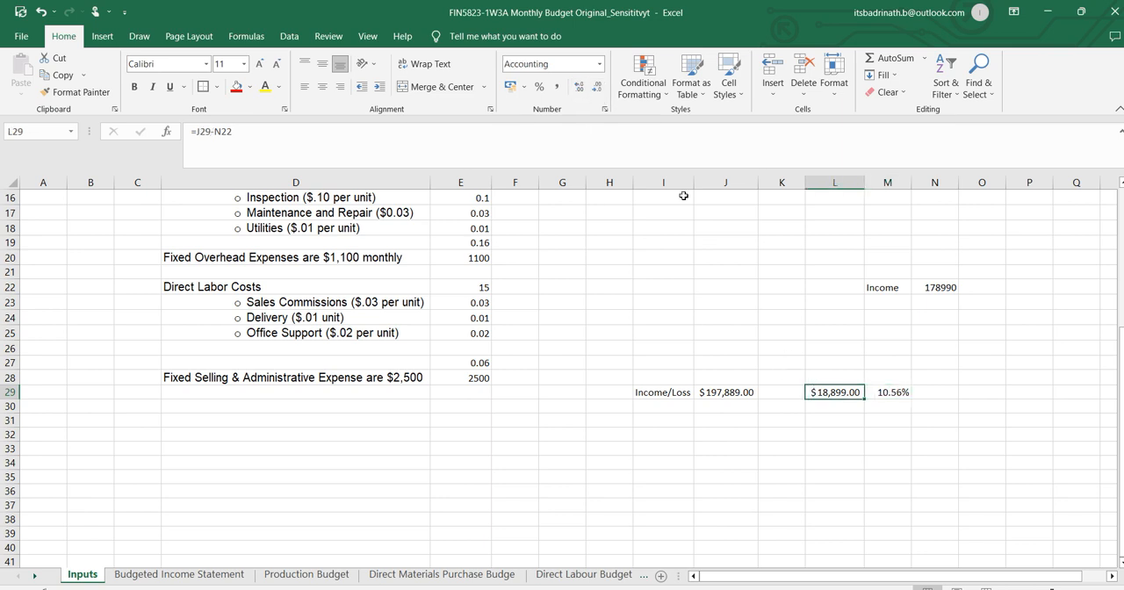
{"action": "left_click", "coordinate": [579, 88]}
{"action": "left_click", "coordinate": [1004, 446]}
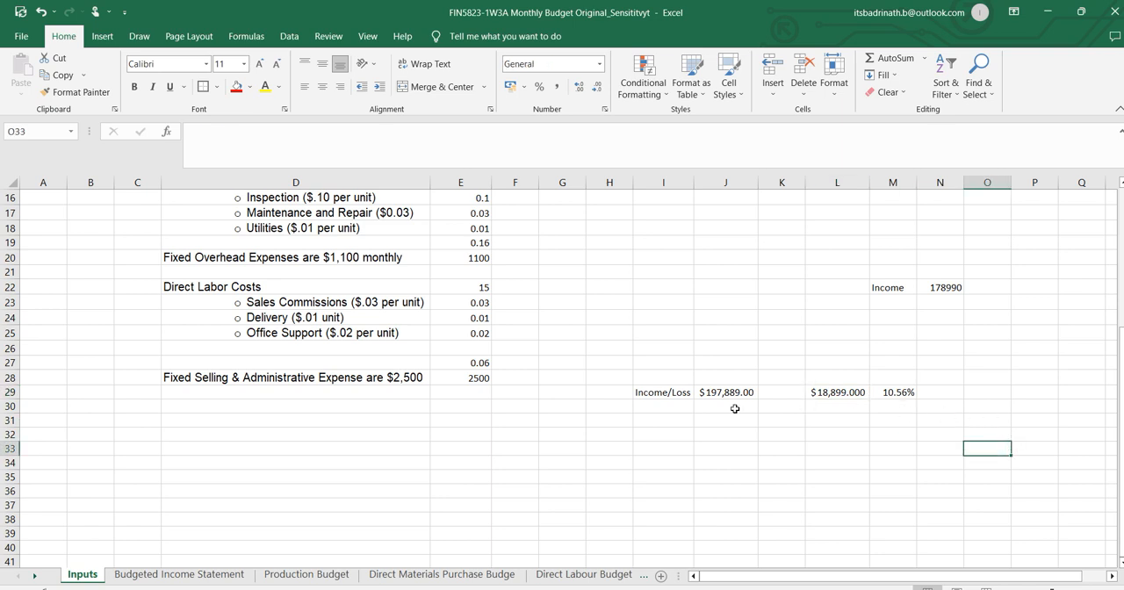
Check the income change in L29 and M29 against the 10% sales increase question in Word, returning to Excel to recheck both incomes.
{"action": "left_click", "coordinate": [843, 393]}
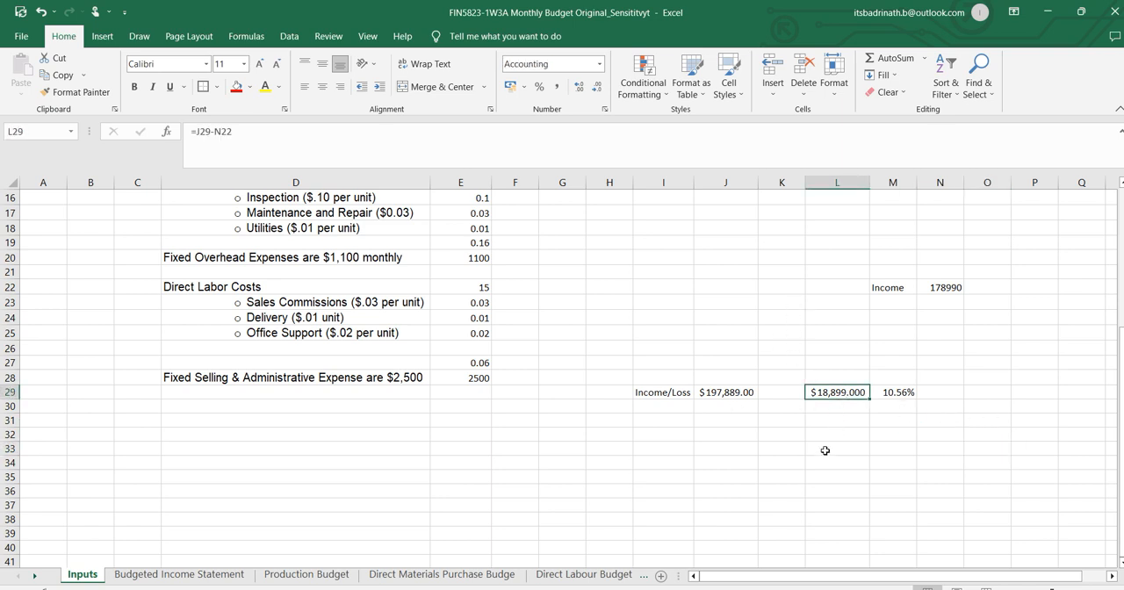
{"action": "left_click", "coordinate": [902, 392]}
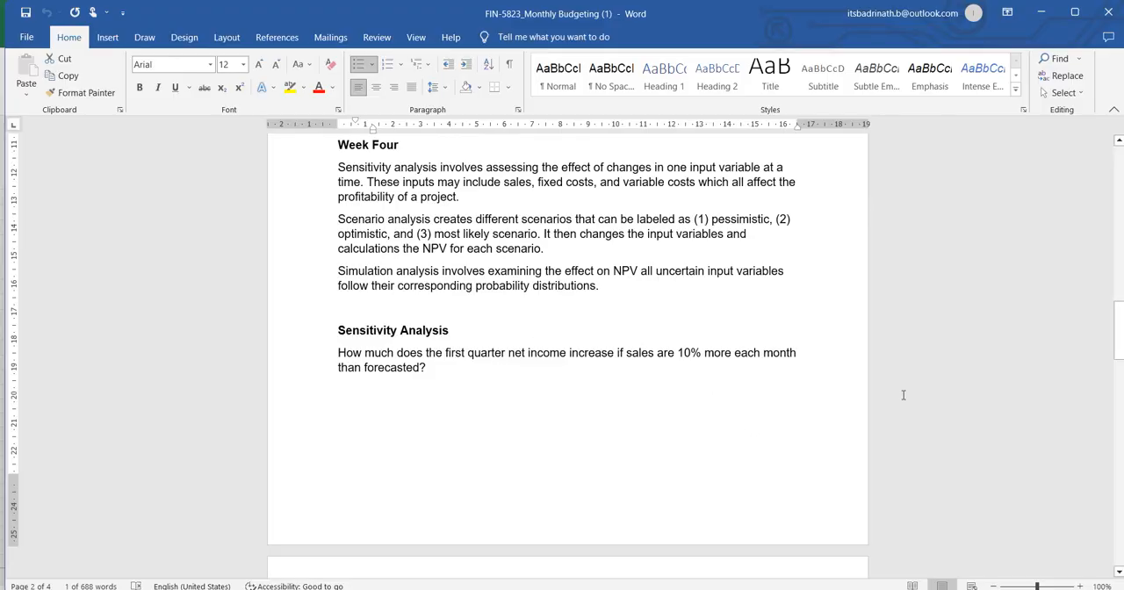
{"action": "key", "text": "alt+Tab"}
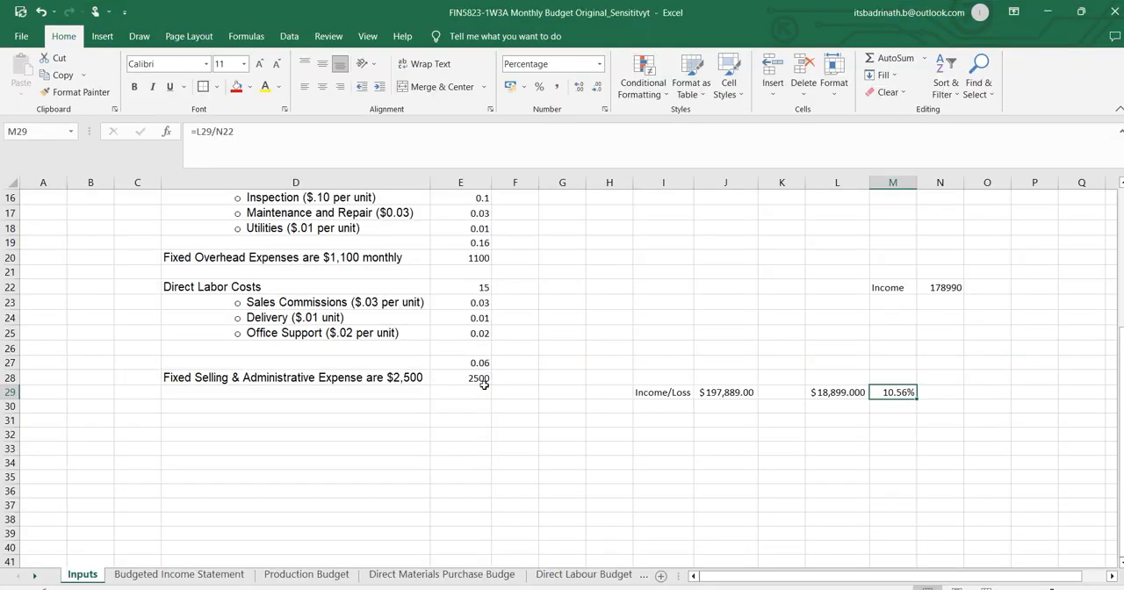
{"action": "left_click", "coordinate": [939, 290]}
{"action": "left_click", "coordinate": [715, 392]}
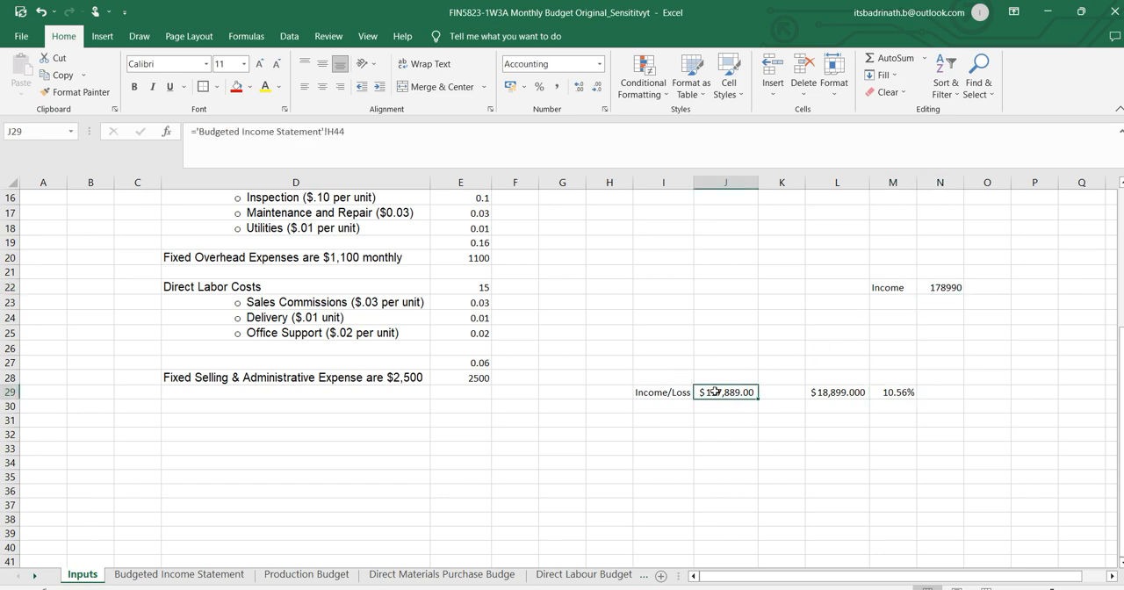
{"action": "left_click", "coordinate": [847, 374]}
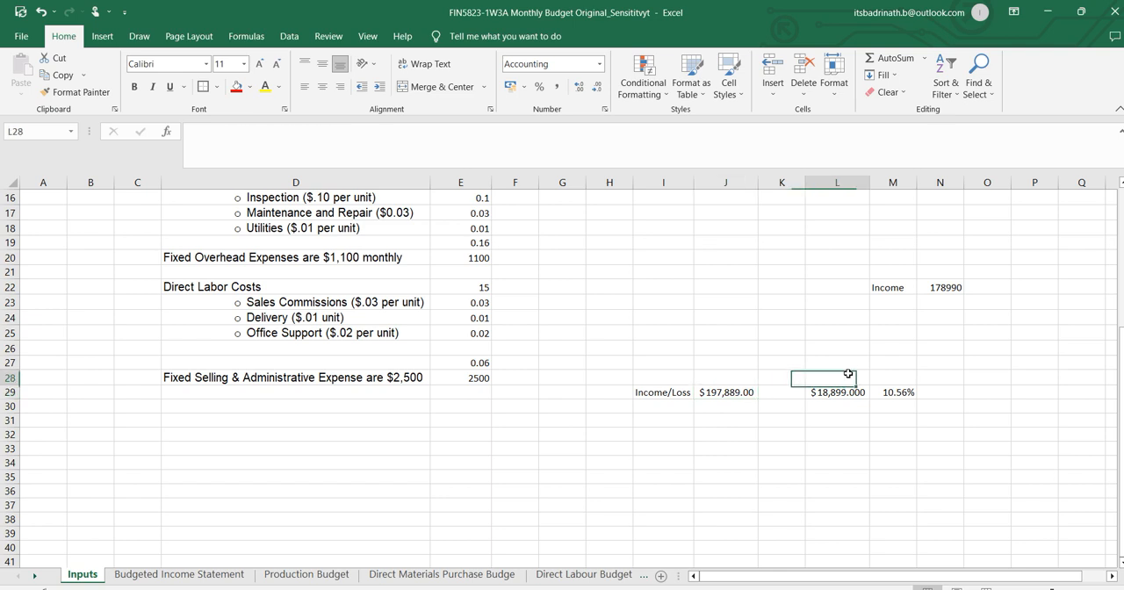
{"action": "type", "text": "Amoun"}
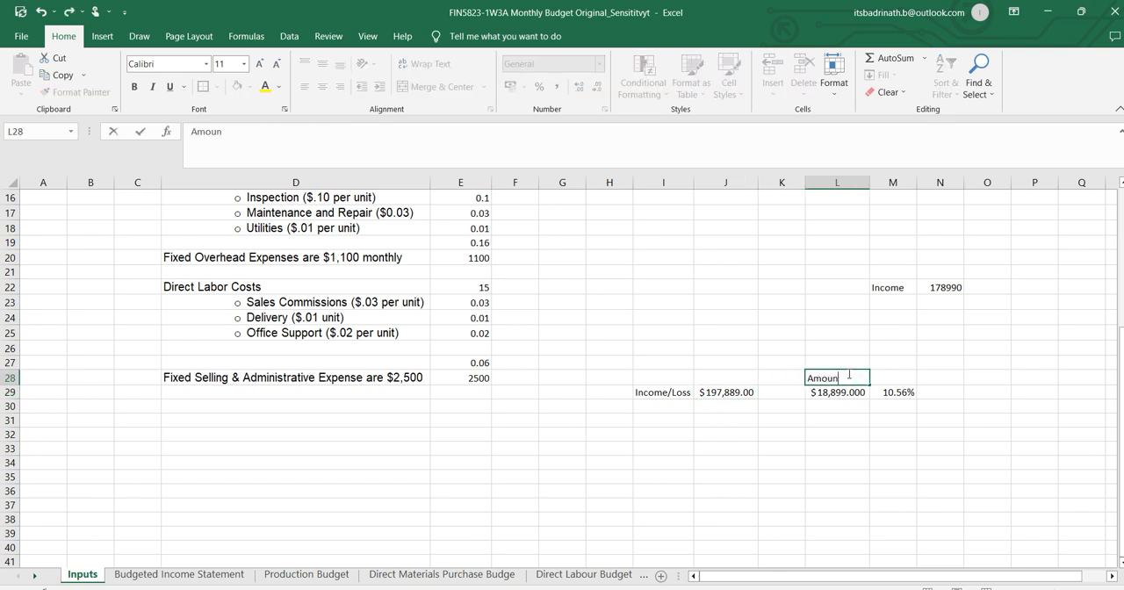
{"action": "type", "text": "tIncre"}
{"action": "key", "text": "Escape"}
Move the baseline Income label and value from M22:N22 to I28:J28, directly above the Income/Loss row.
{"action": "left_click_drag", "start_coordinate": [902, 288], "coordinate": [654, 377]}
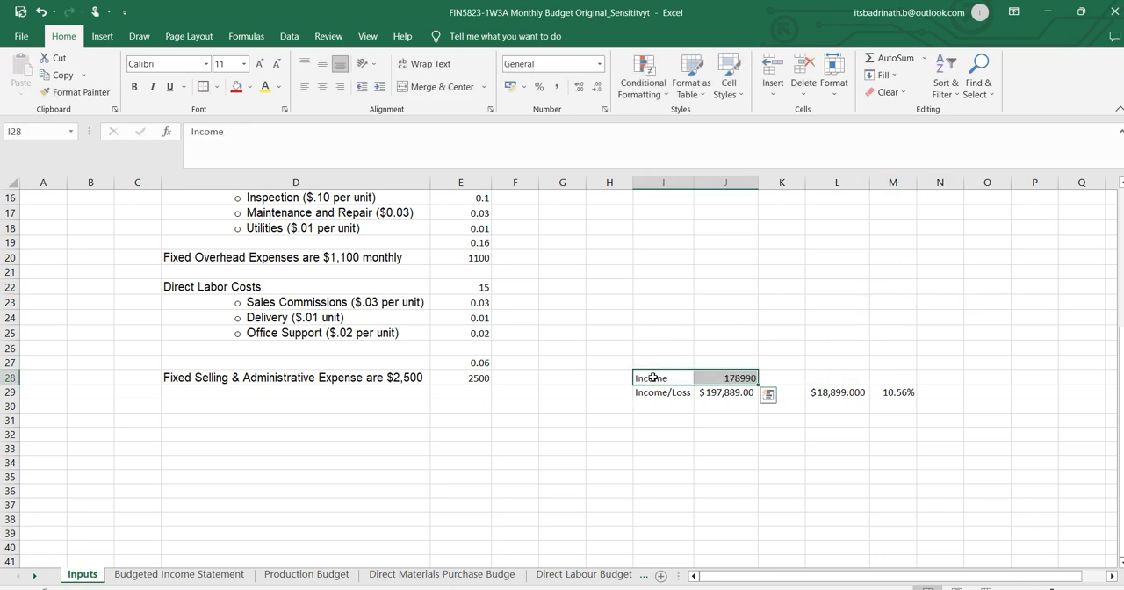
{"action": "left_click", "coordinate": [748, 461]}
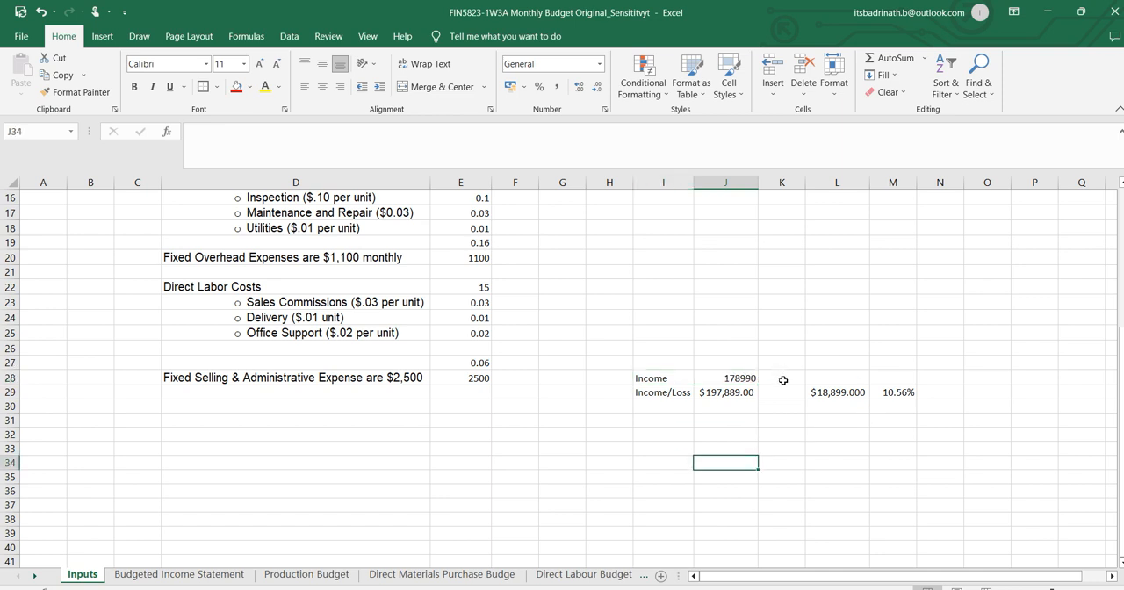
{"action": "left_click", "coordinate": [836, 391]}
Label the income change column with "Amt Increase" in L28.
{"action": "left_click", "coordinate": [837, 378]}
{"action": "type", "text": "Am"}
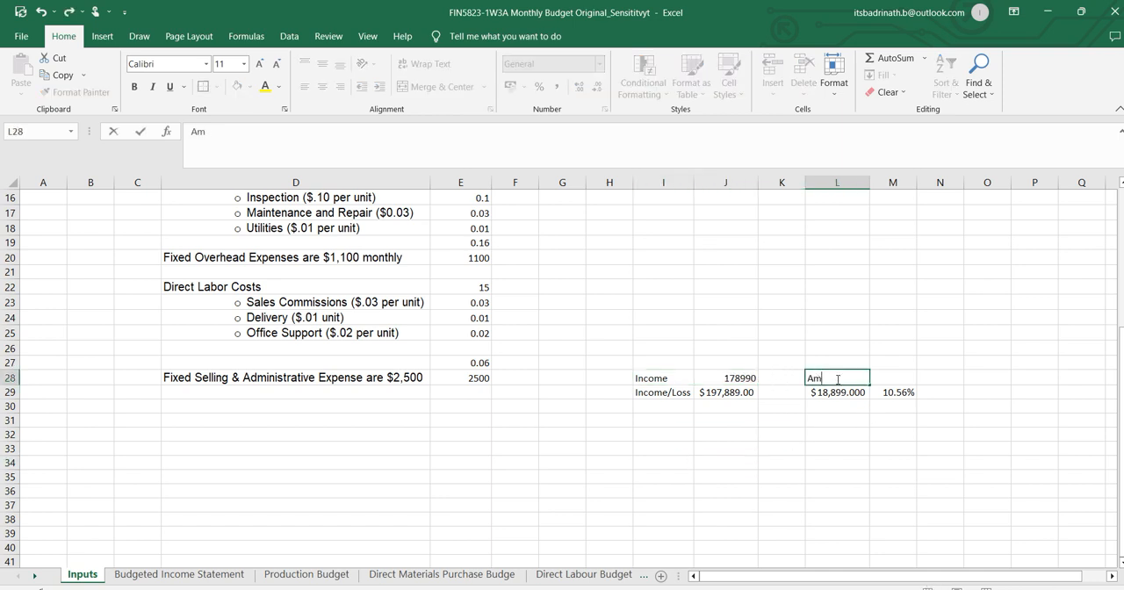
{"action": "type", "text": "t Increase"}
{"action": "key", "text": "Tab"}
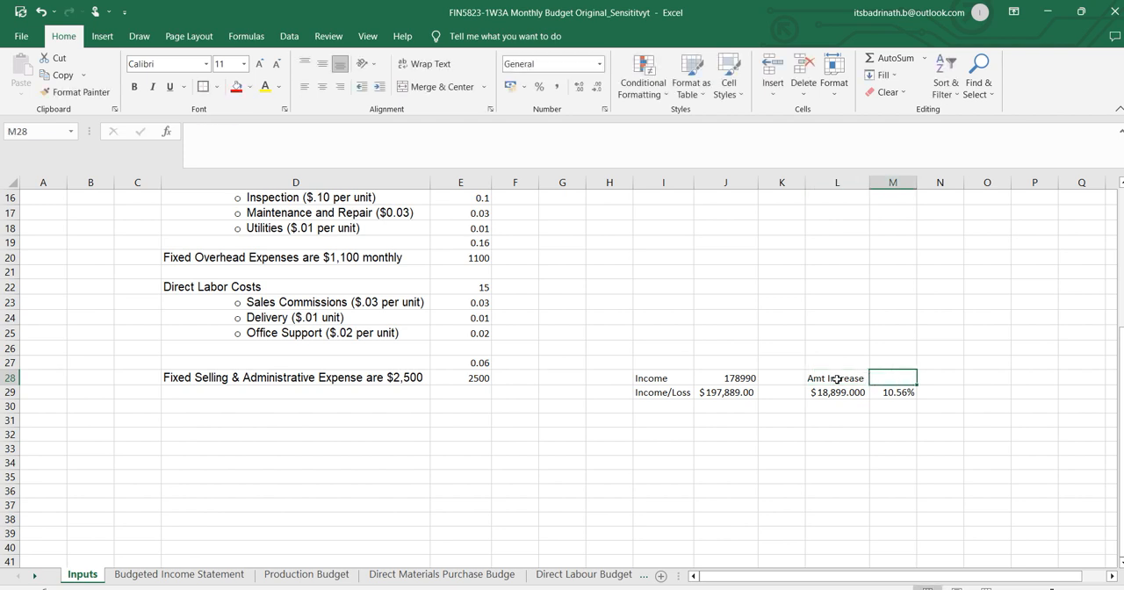
Enter the heading "percentage increase" in M28 and autofit the width of column M.
{"action": "type", "text": "OP"}
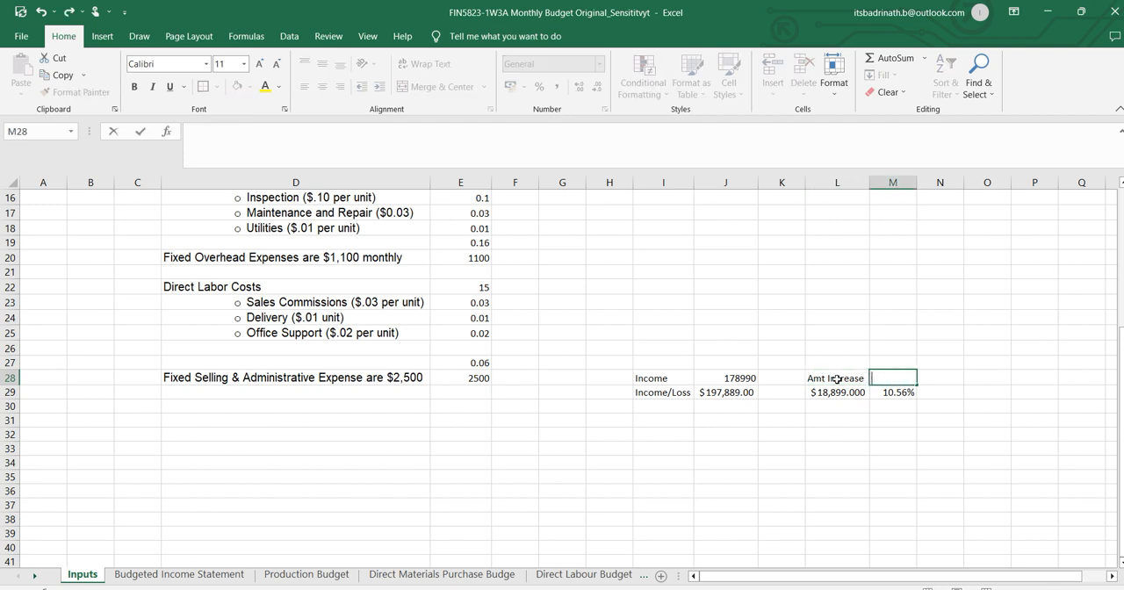
{"action": "type", "text": "rcentage in"}
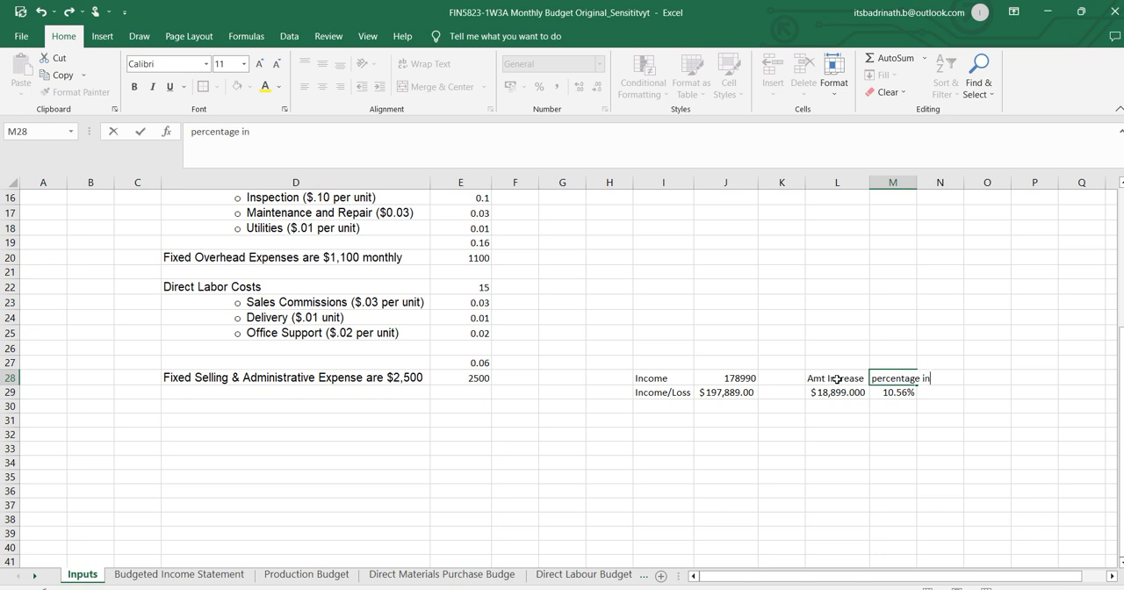
{"action": "type", "text": "crease"}
{"action": "key", "text": "Return"}
{"action": "key", "text": "Left"}
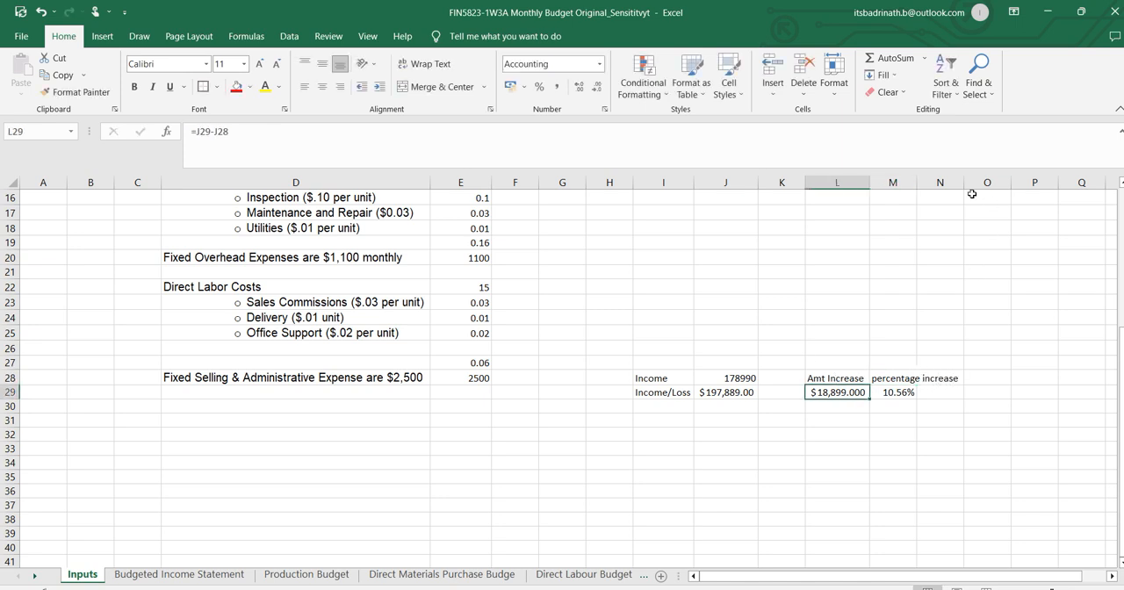
{"action": "double_click", "coordinate": [915, 181]}
{"action": "left_click", "coordinate": [879, 404]}
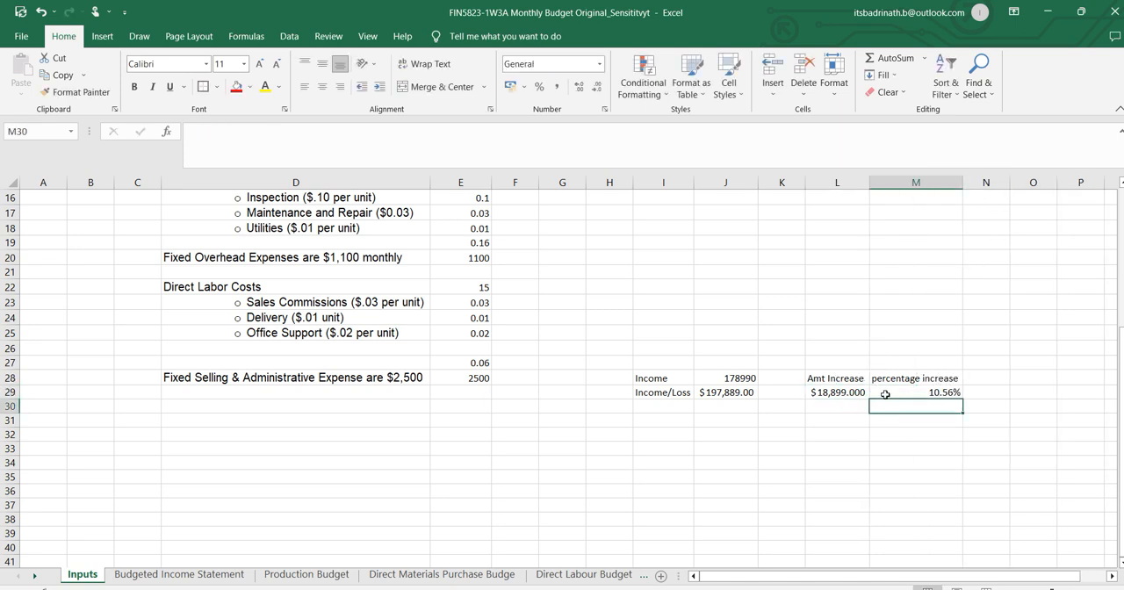
Switch to Word to read the question about sales 15% below forecast, and return to the top of the Inputs sheet in Excel.
{"action": "scroll", "coordinate": [699, 340], "scroll_direction": "up", "scroll_amount": 5}
{"action": "key", "text": "alt+Tab"}
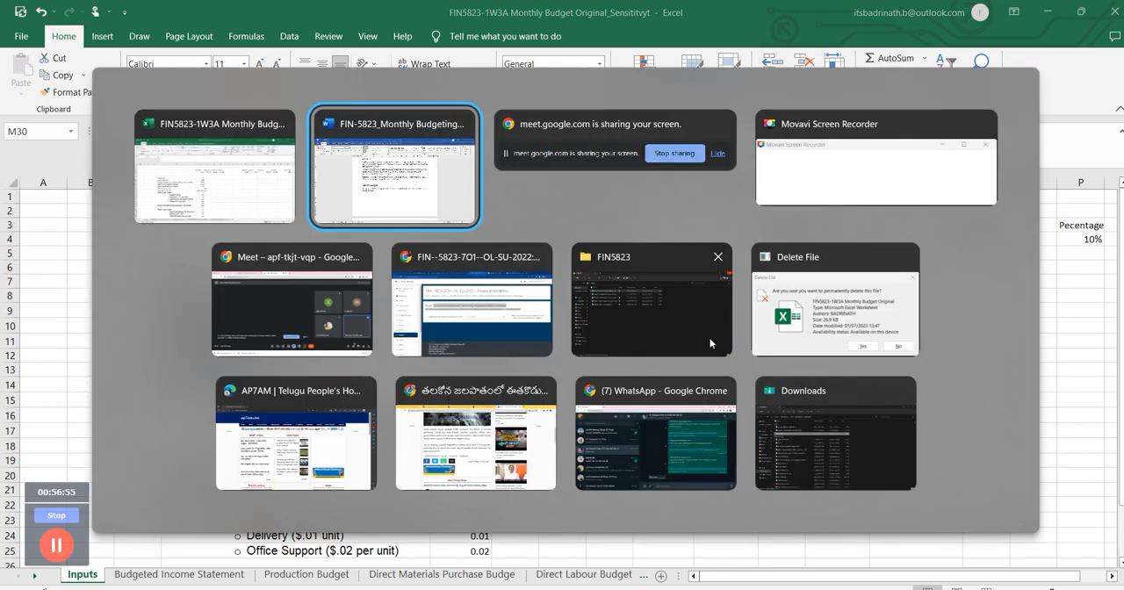
{"action": "scroll", "coordinate": [594, 377], "scroll_direction": "down", "scroll_amount": 3}
{"action": "scroll", "coordinate": [593, 379], "scroll_direction": "down", "scroll_amount": 1}
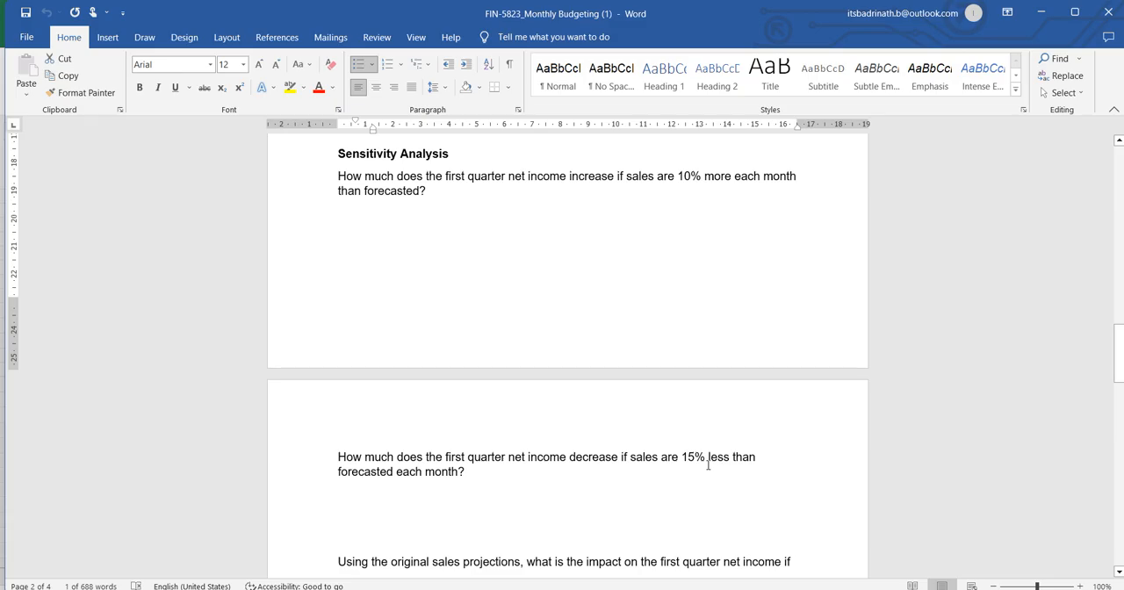
{"action": "key", "text": "alt+Tab"}
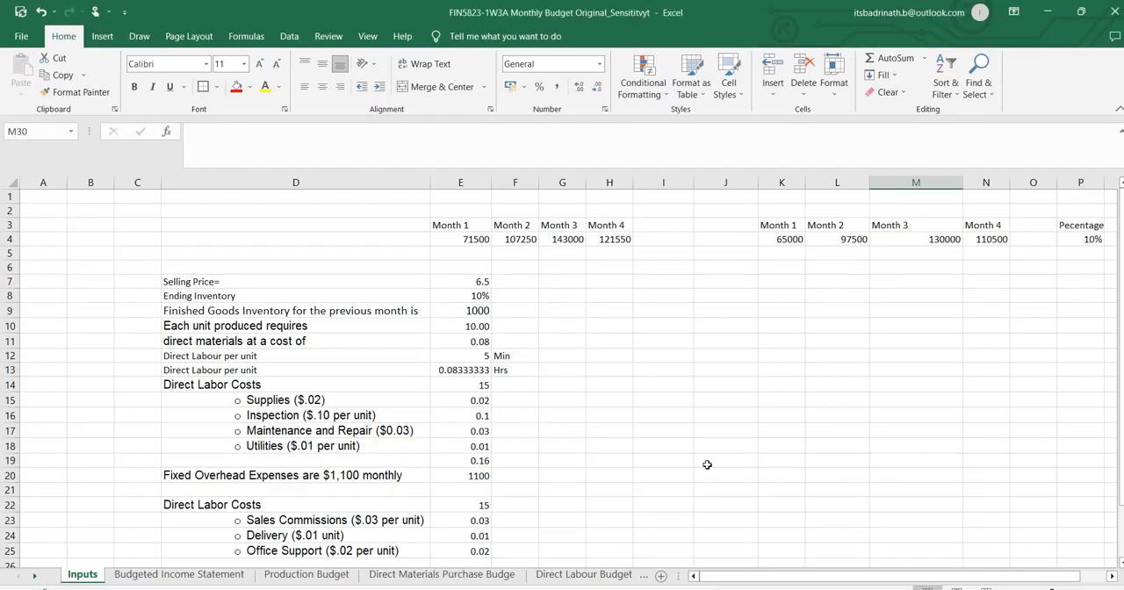
Set the sales change percentage in P4 to -15%.
{"action": "left_click", "coordinate": [1086, 237]}
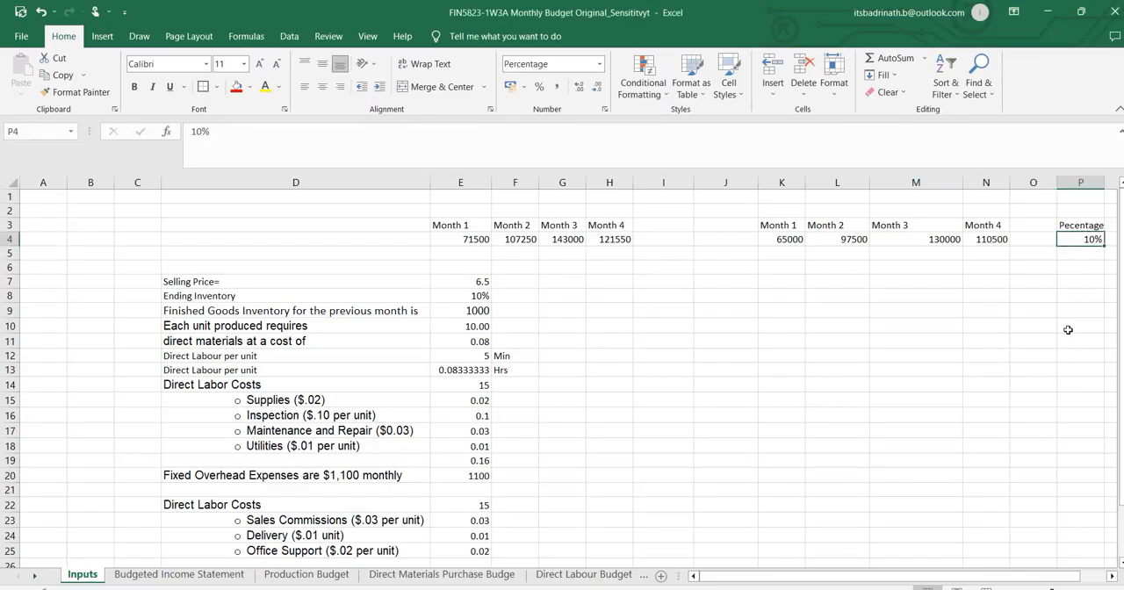
{"action": "type", "text": "-15"}
{"action": "key", "text": "Return"}
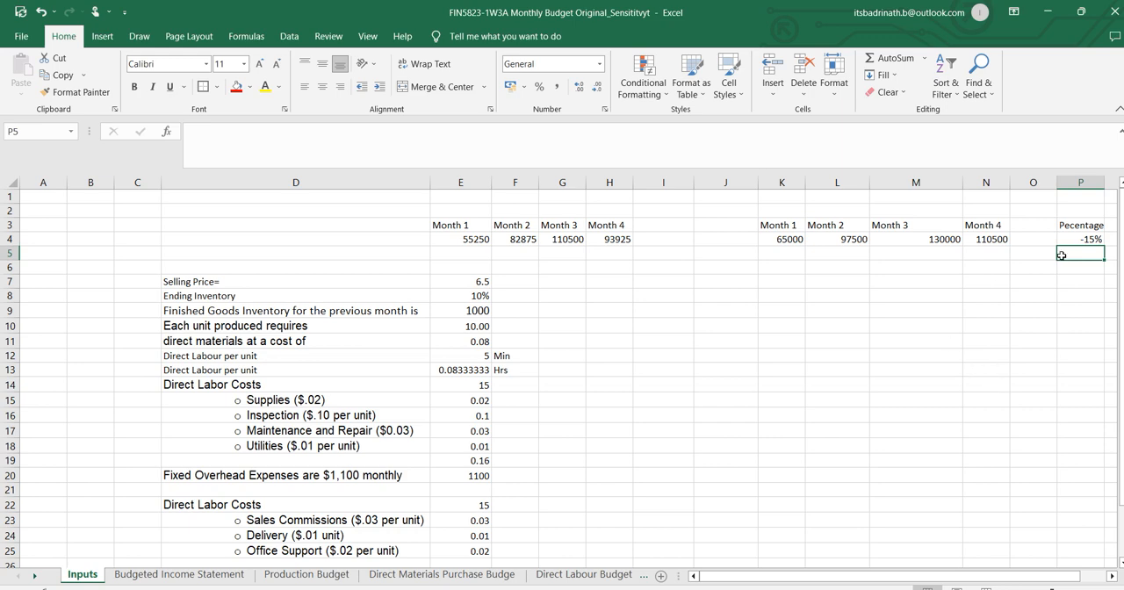
Autofit column L to show the full income change and make the Income/Loss amount in J29 bold.
{"action": "scroll", "coordinate": [748, 368], "scroll_direction": "down", "scroll_amount": 7}
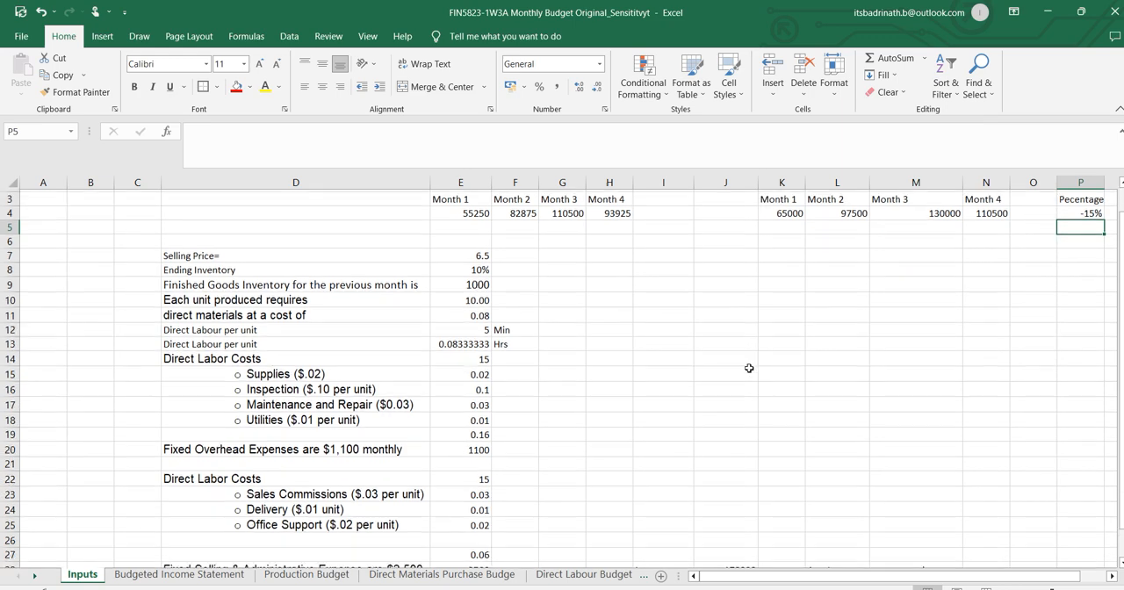
{"action": "double_click", "coordinate": [870, 178]}
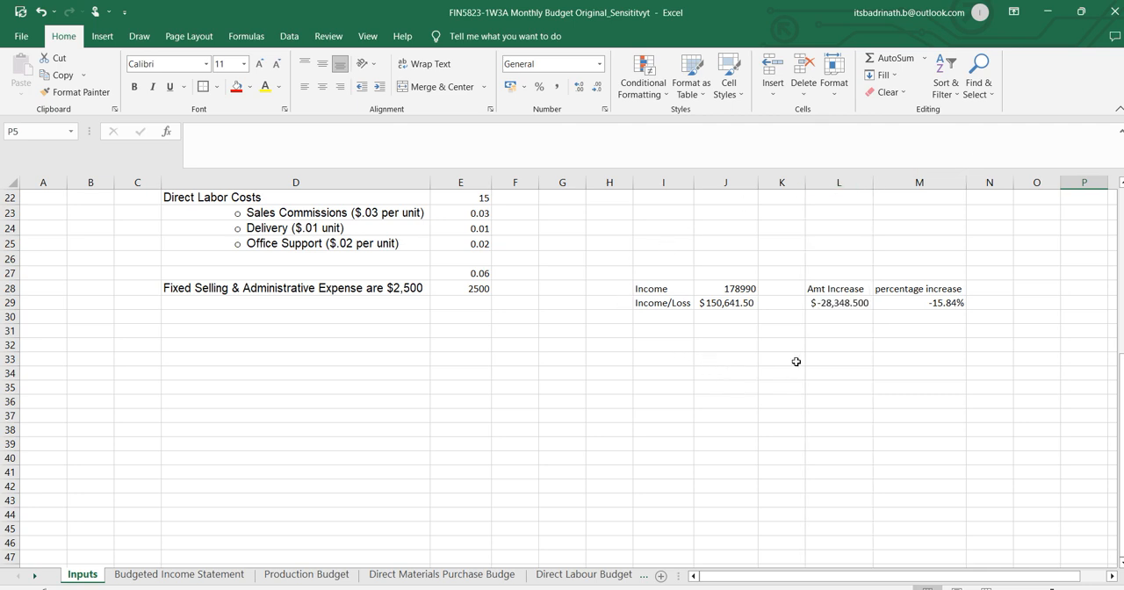
{"action": "left_click", "coordinate": [726, 305]}
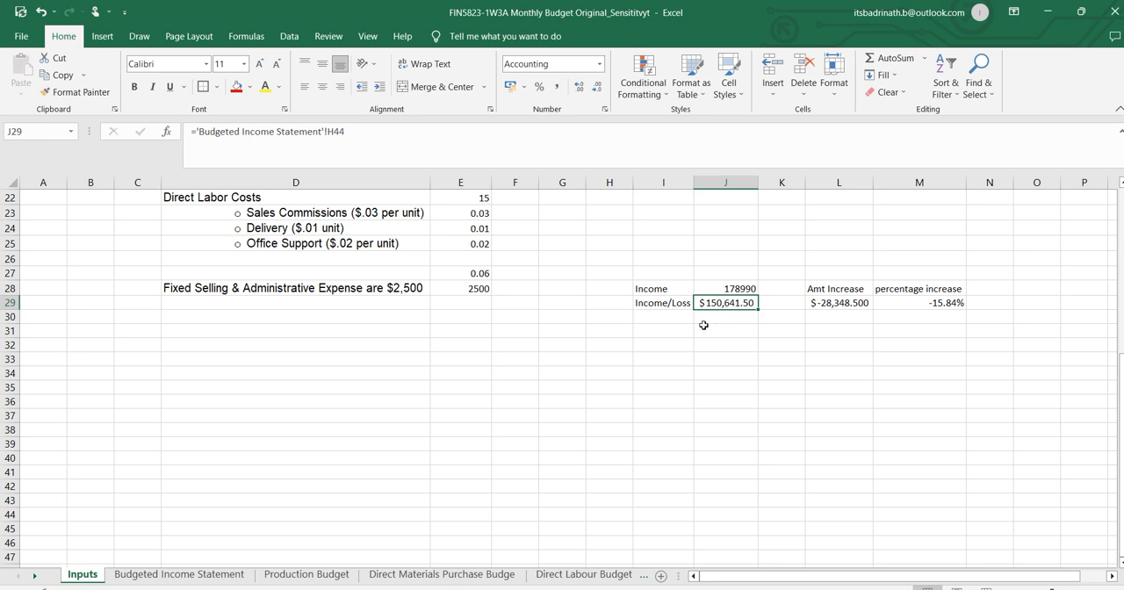
{"action": "key", "text": "ctrl+b"}
{"action": "left_click", "coordinate": [732, 341]}
Review the baseline income in J28, the change in L29 and the percentage in M29 against Word's 15% sales decrease question.
{"action": "left_click", "coordinate": [741, 290]}
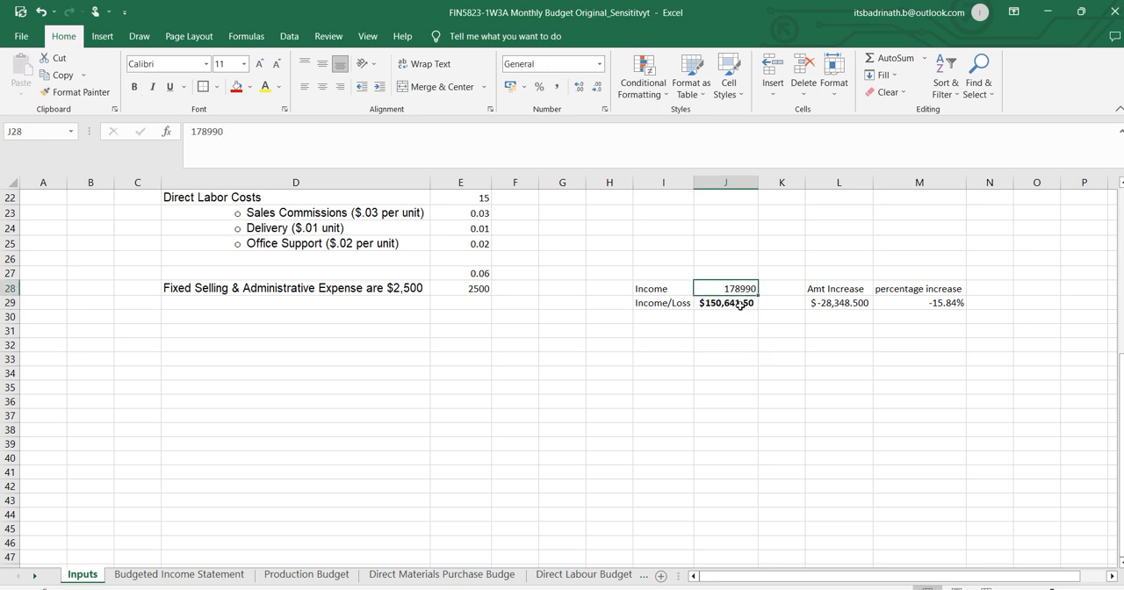
{"action": "left_click", "coordinate": [835, 302]}
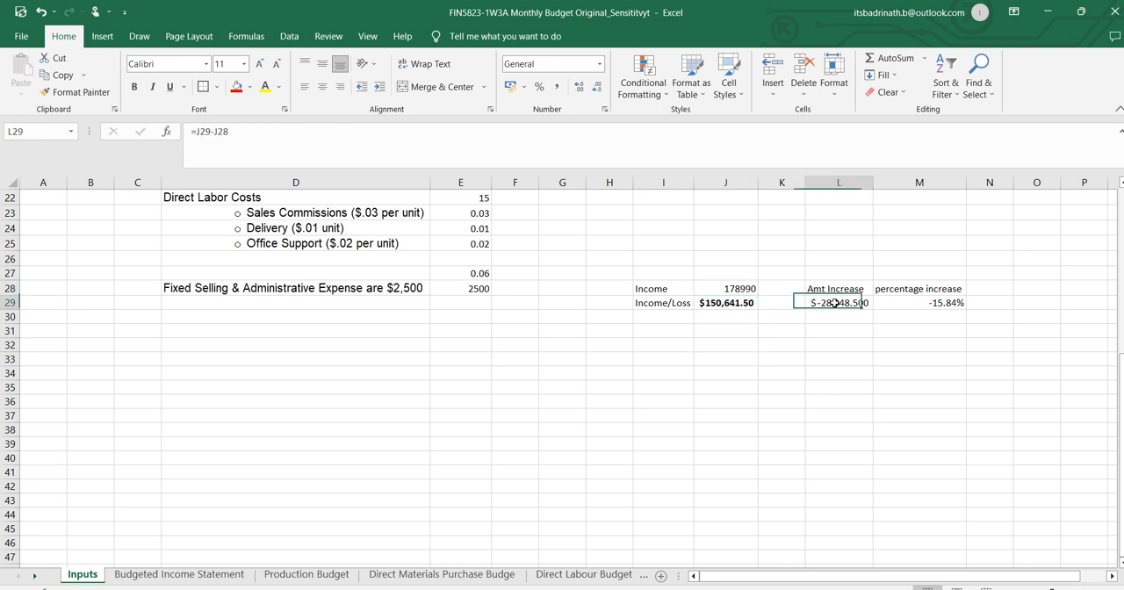
{"action": "left_click", "coordinate": [946, 306]}
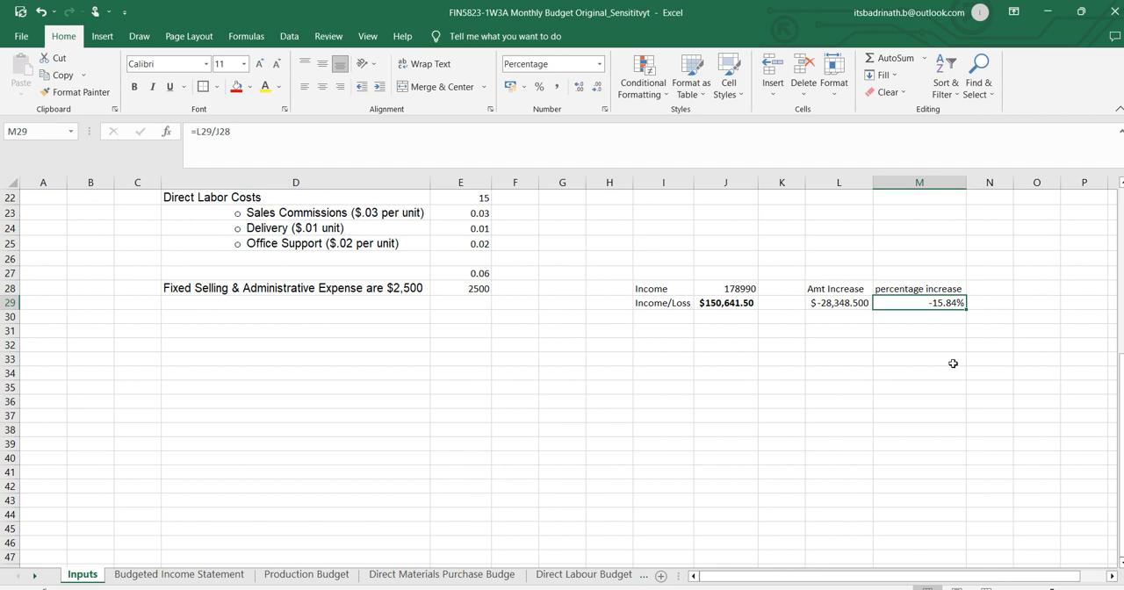
{"action": "key", "text": "alt+Tab"}
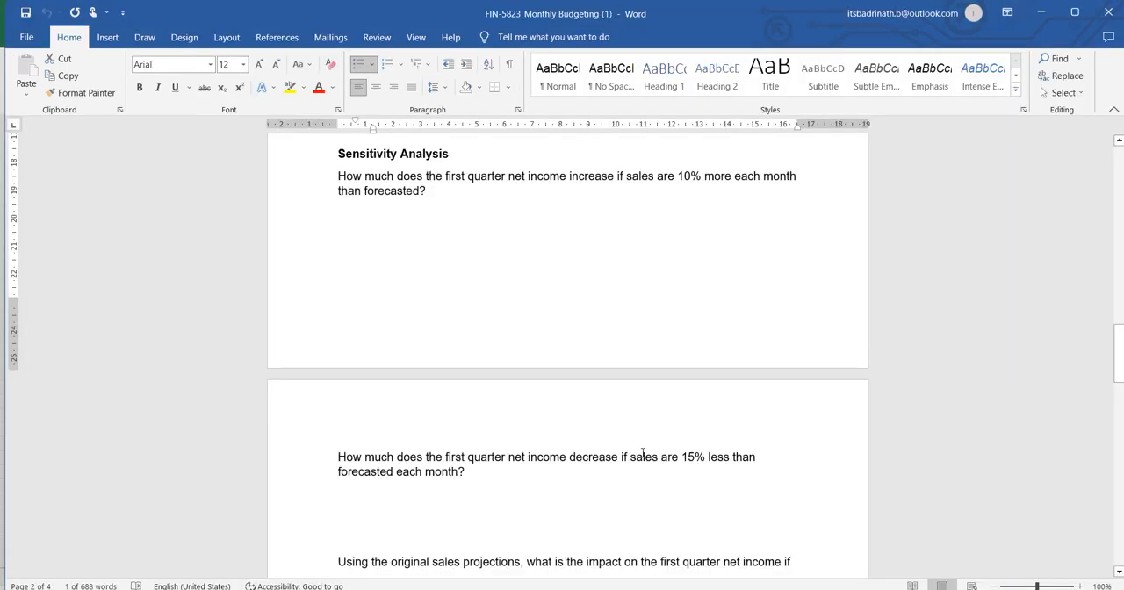
{"action": "key", "text": "alt+Tab"}
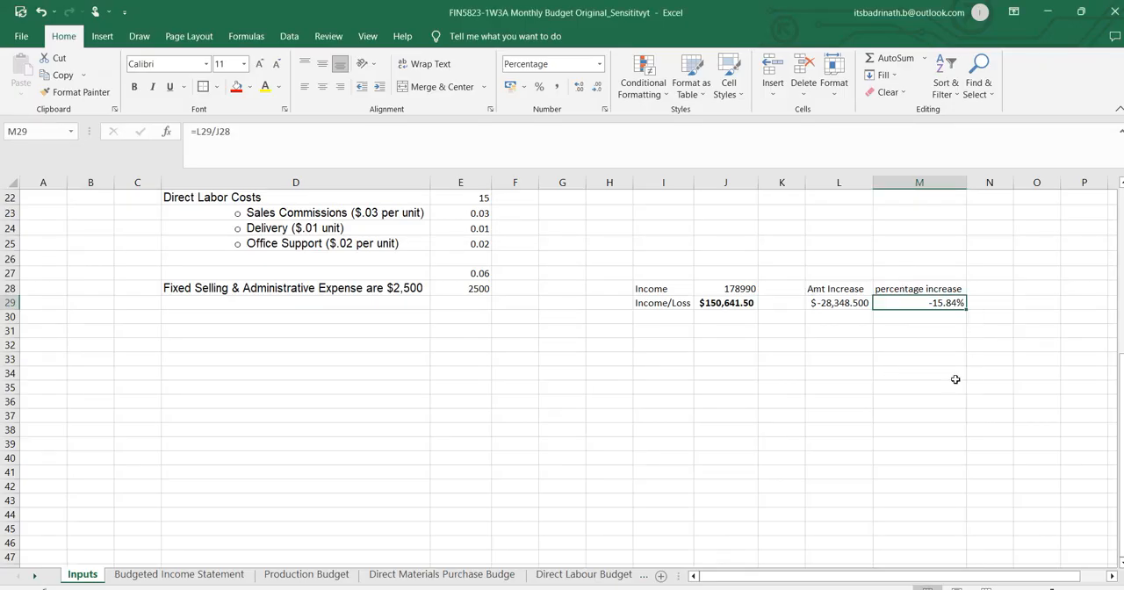
Read the desired finished goods inventory question in Word, locate the Ending Inventory input in D8:E8 in Excel, and recheck the question in Word.
{"action": "key", "text": "alt+Tab"}
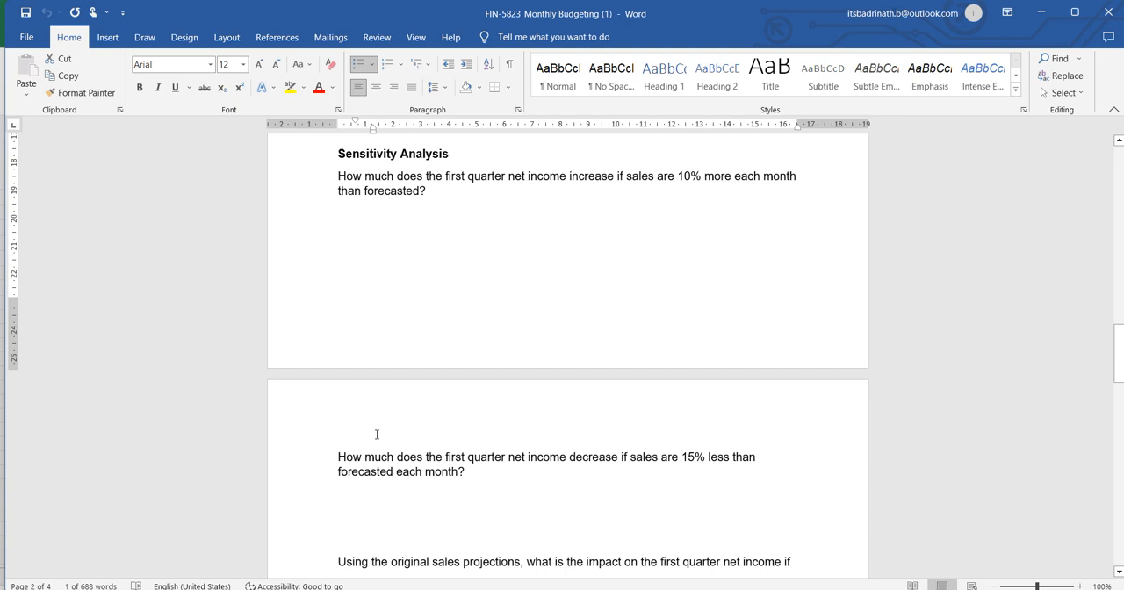
{"action": "scroll", "coordinate": [464, 408], "scroll_direction": "down", "scroll_amount": 2}
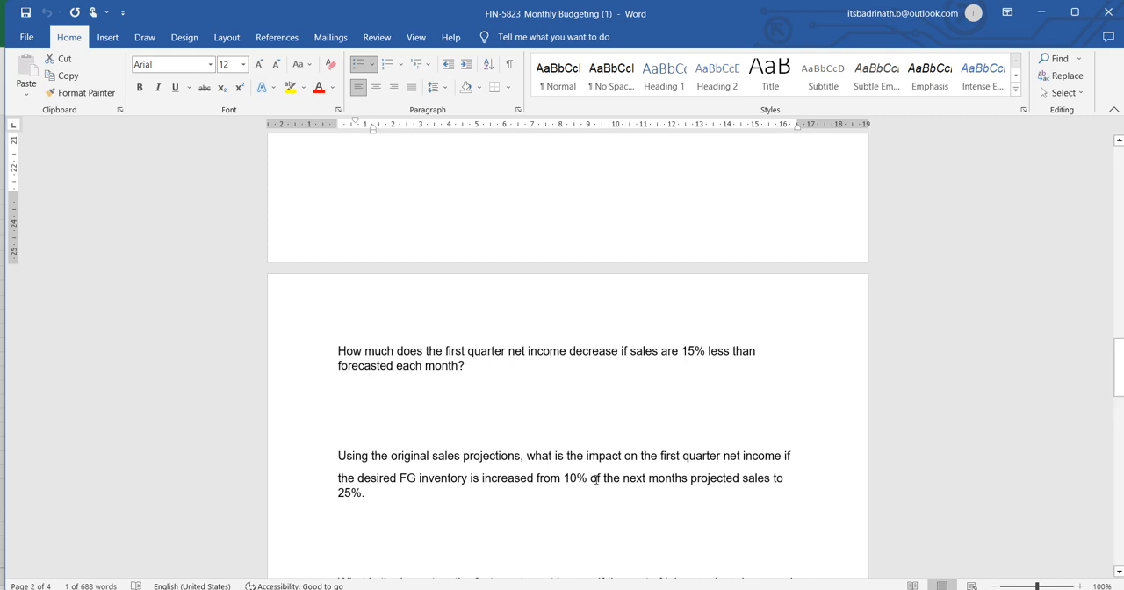
{"action": "key", "text": "alt+Tab"}
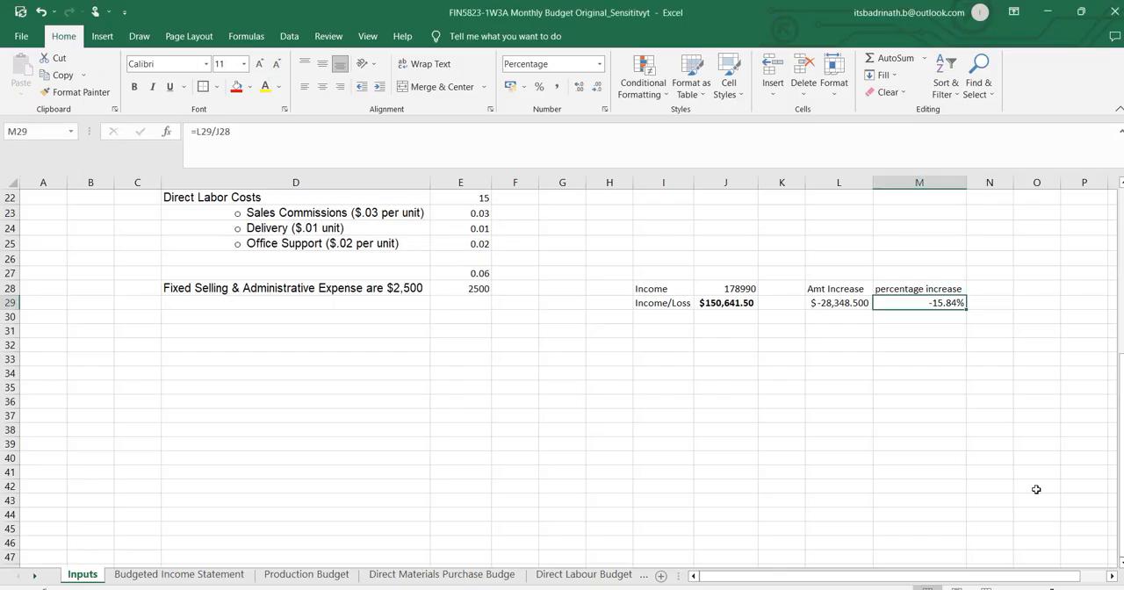
{"action": "scroll", "coordinate": [378, 439], "scroll_direction": "up", "scroll_amount": 6}
{"action": "scroll", "coordinate": [391, 440], "scroll_direction": "up", "scroll_amount": 1}
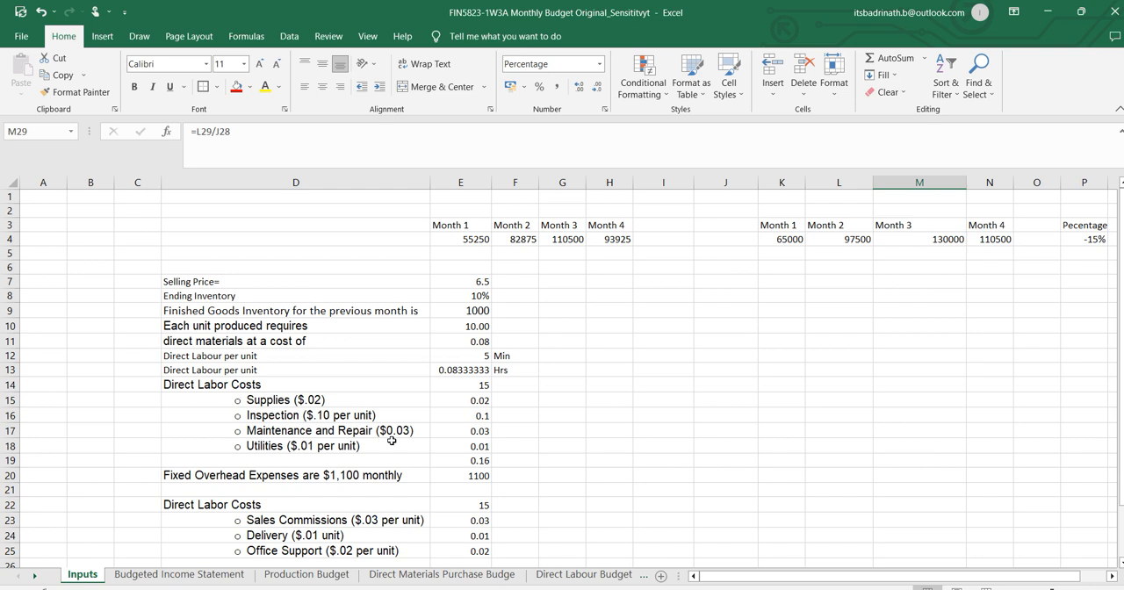
{"action": "left_click", "coordinate": [481, 298]}
{"action": "left_click_drag", "start_coordinate": [201, 301], "coordinate": [462, 295]}
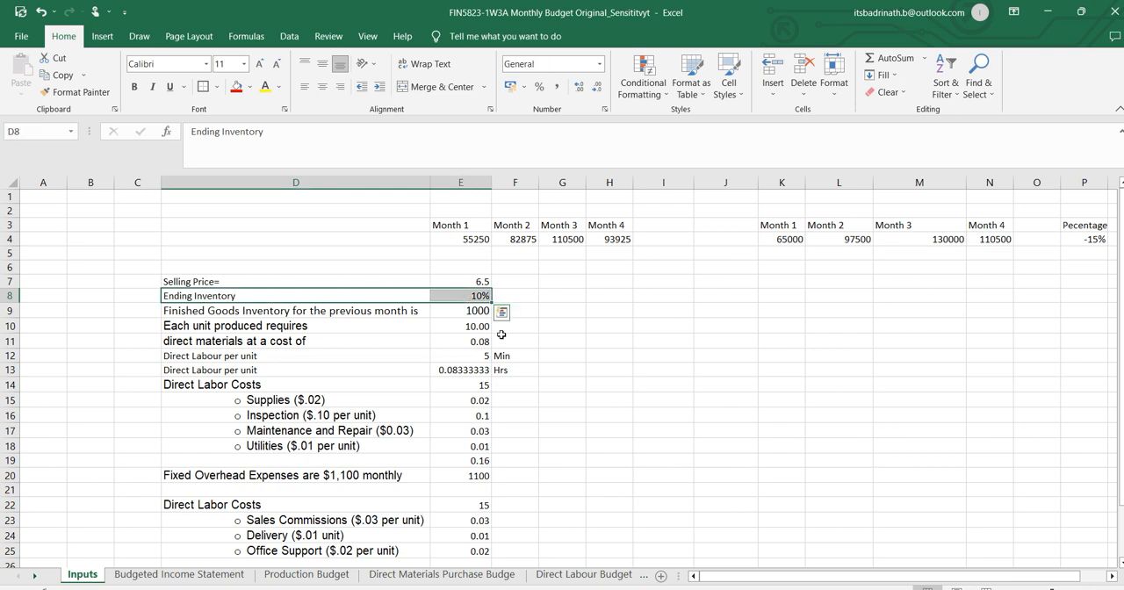
{"action": "key", "text": "alt+Tab"}
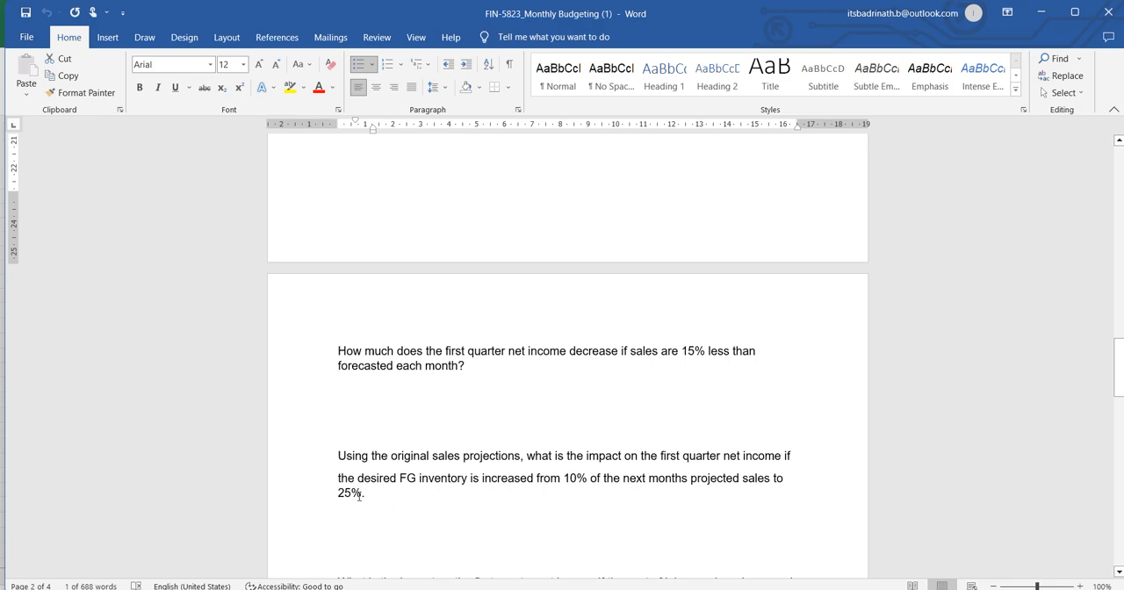
Switch to the Excel workbook, set the sales change percentage in P4 to 0% and check the Month 1 sales in E4.
{"action": "key", "text": "alt+Tab"}
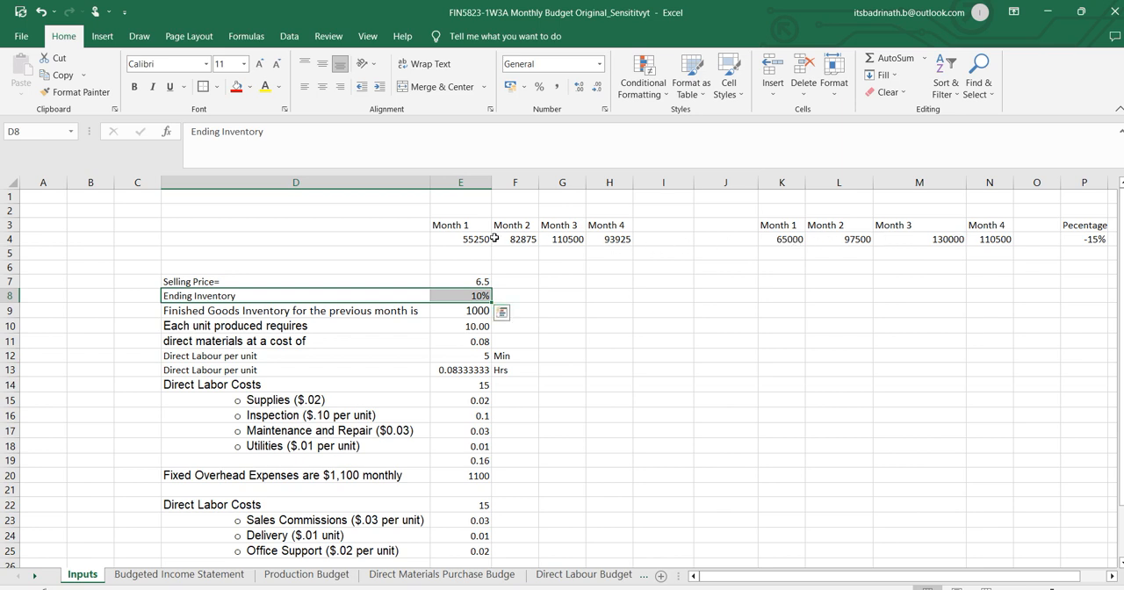
{"action": "left_click", "coordinate": [1094, 241]}
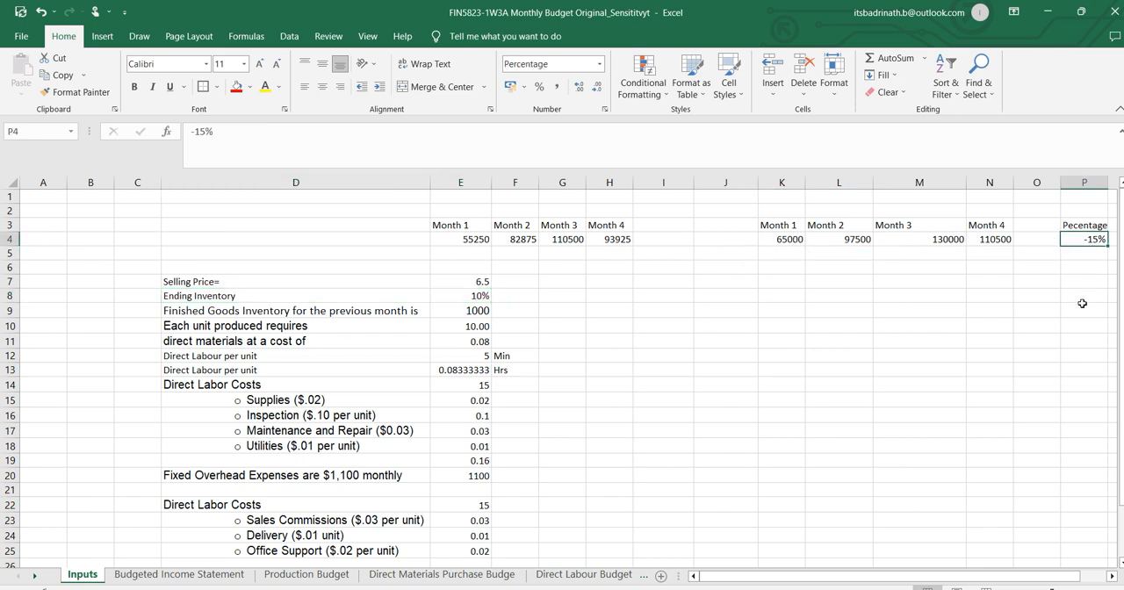
{"action": "type", "text": "0"}
{"action": "left_click", "coordinate": [1084, 309]}
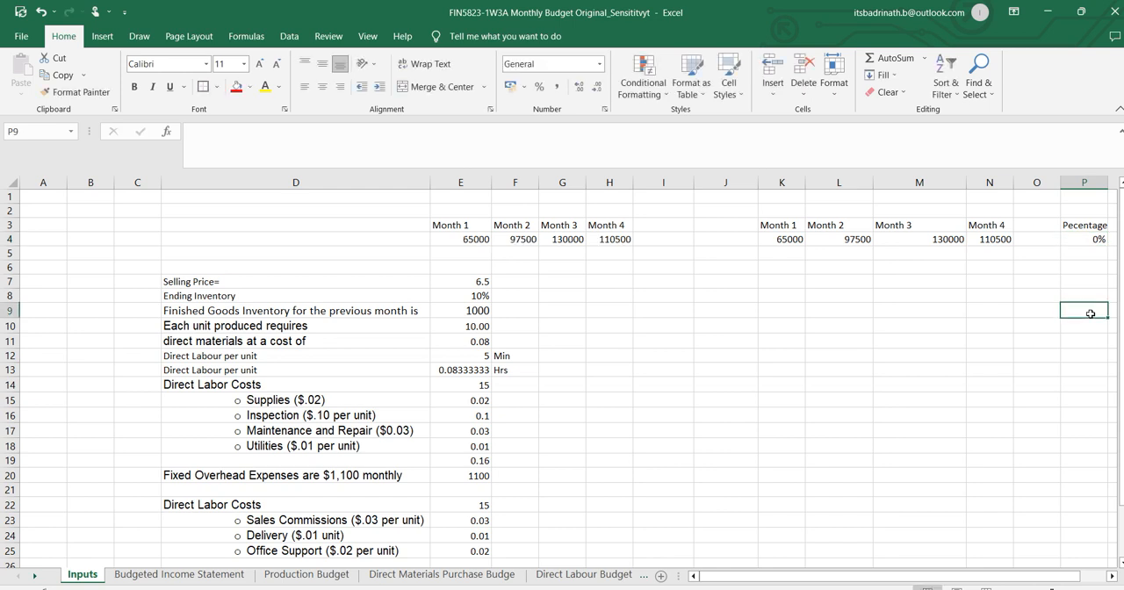
{"action": "left_click", "coordinate": [467, 237]}
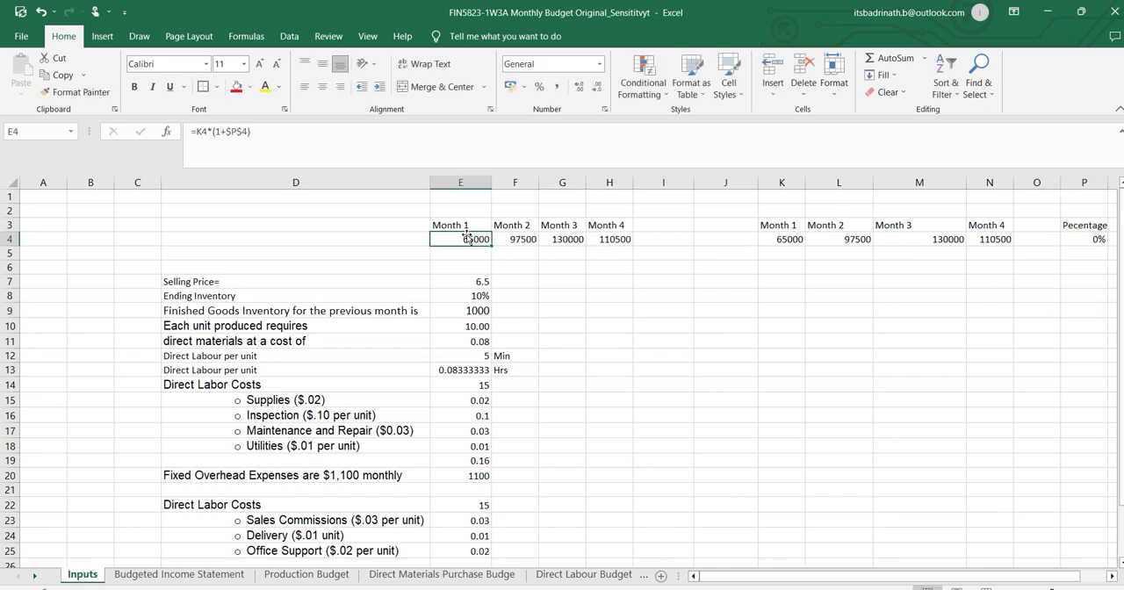
Set the Ending Inventory percentage in E8 to 25%.
{"action": "left_click", "coordinate": [483, 296]}
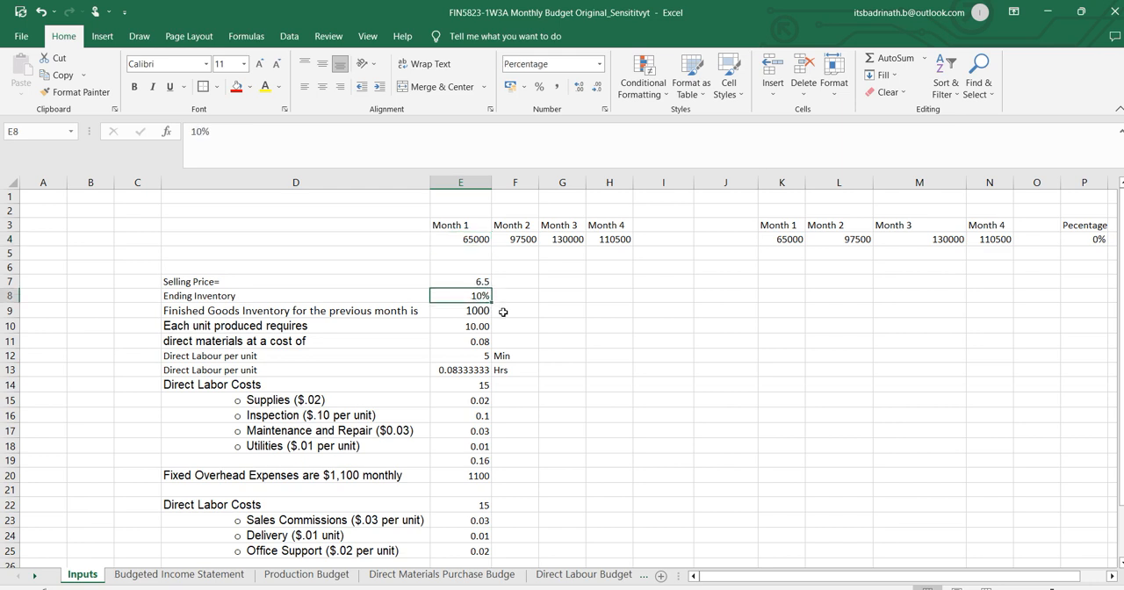
{"action": "type", "text": "25"}
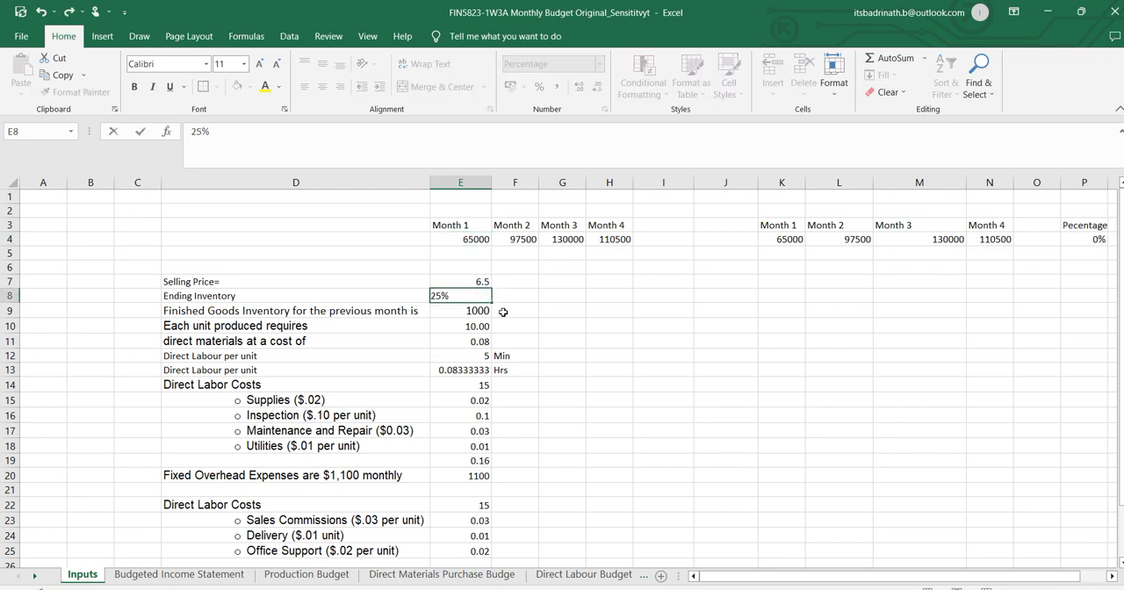
{"action": "key", "text": "Return"}
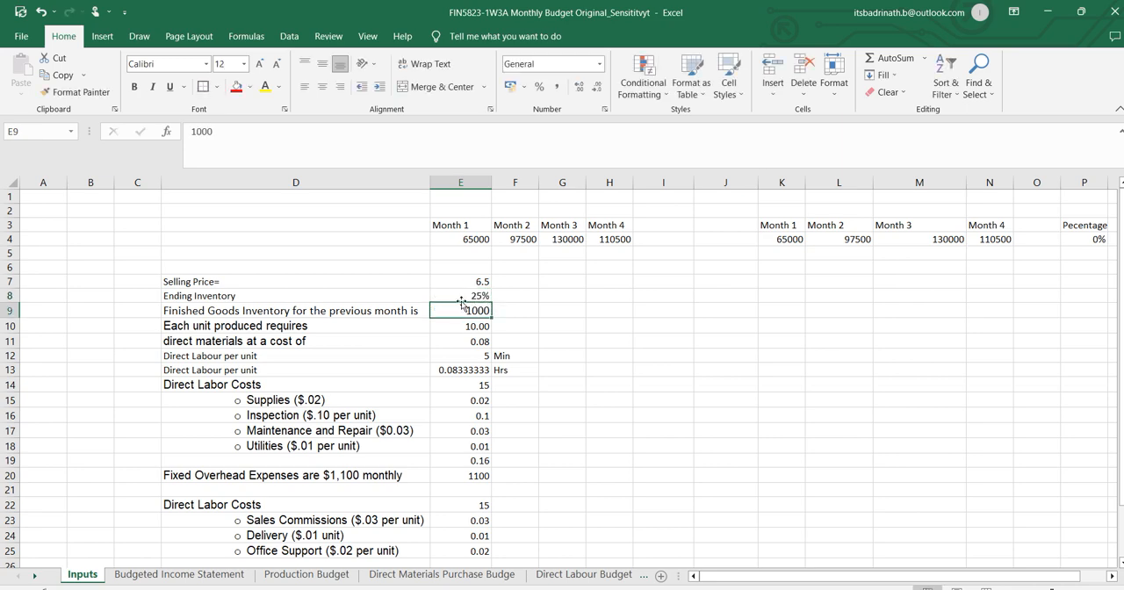
Review the income change in L29 against Word's finished goods inventory question, and read the following question on labor cost per hour.
{"action": "key", "text": "alt+Tab"}
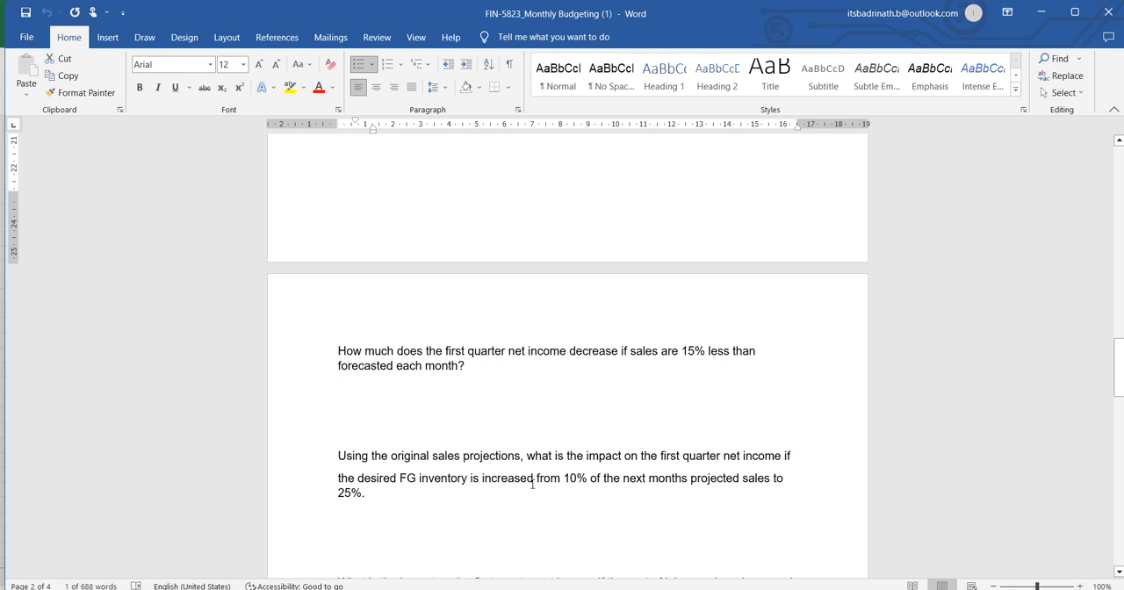
{"action": "key", "text": "alt+Tab"}
{"action": "scroll", "coordinate": [709, 346], "scroll_direction": "down", "scroll_amount": 6}
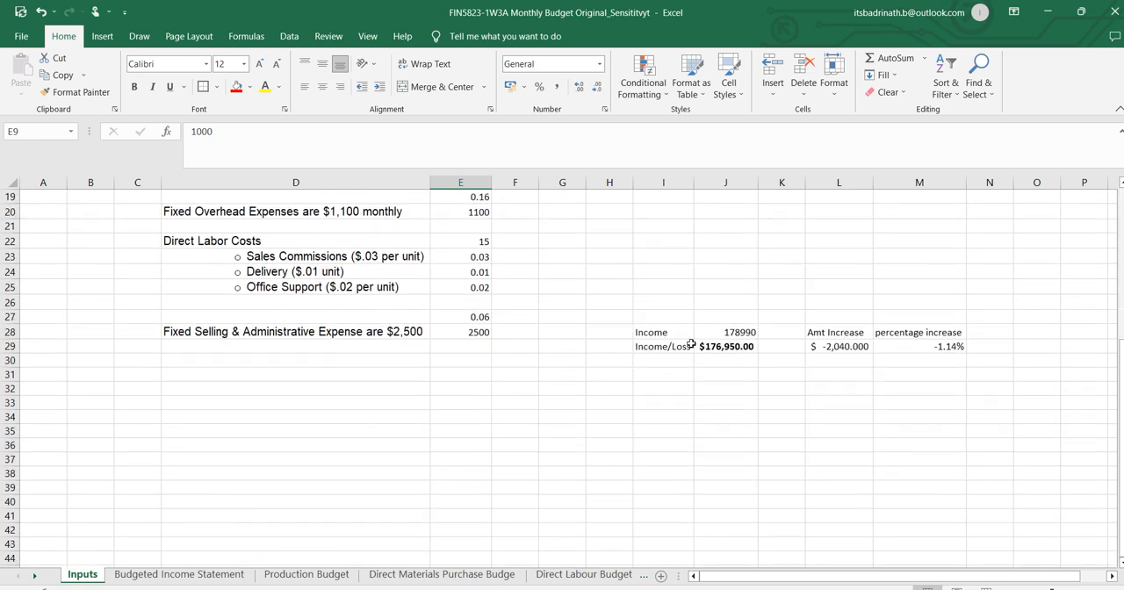
{"action": "left_click", "coordinate": [858, 347]}
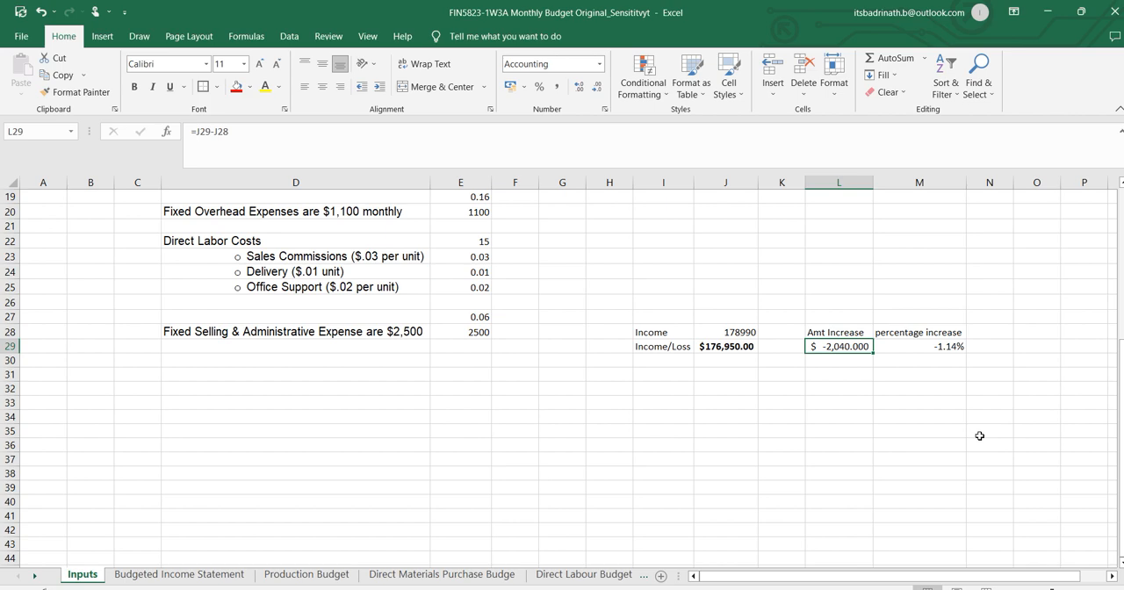
{"action": "key", "text": "alt+Tab"}
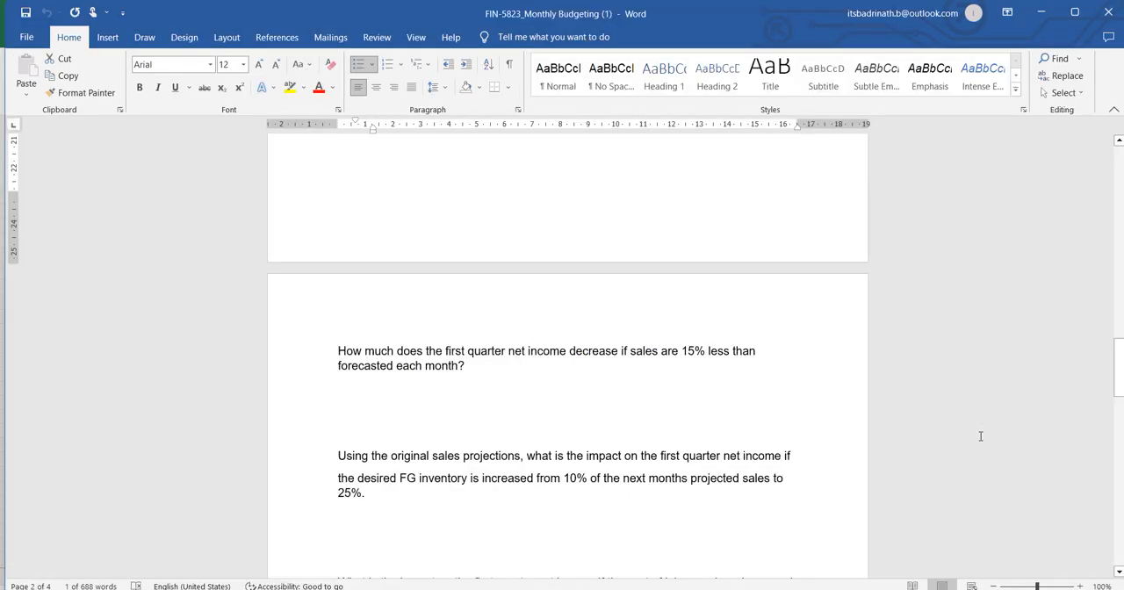
{"action": "scroll", "coordinate": [980, 436], "scroll_direction": "down", "scroll_amount": 5}
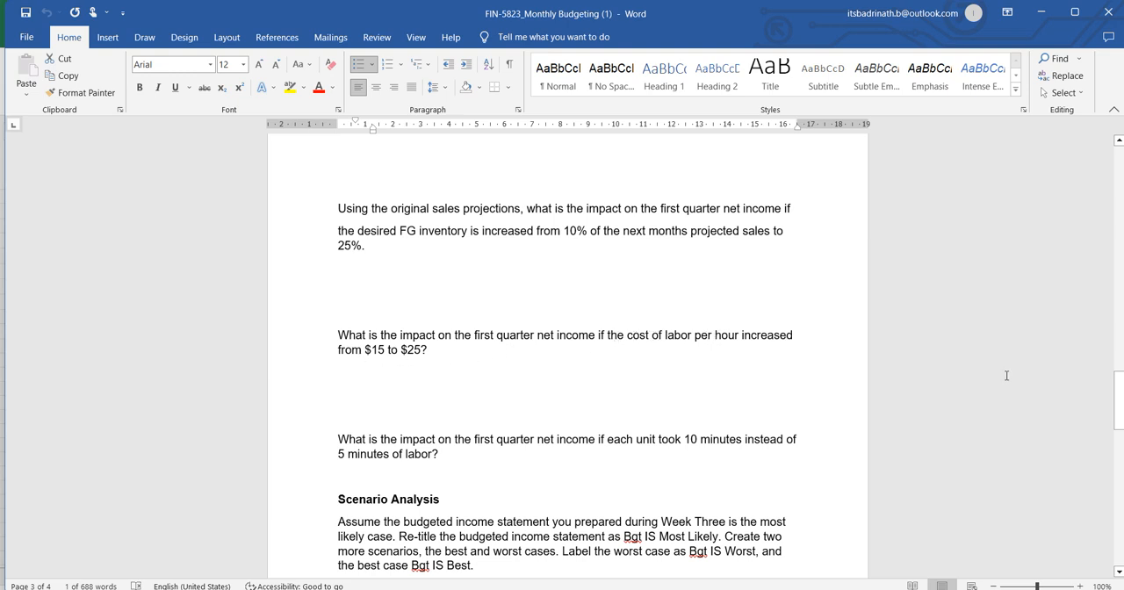
Return to Excel, set the Ending Inventory percentage in E8 back to 10% and check the income comparison in rows 28 and 29.
{"action": "key", "text": "alt+Tab"}
{"action": "scroll", "coordinate": [555, 372], "scroll_direction": "up", "scroll_amount": 6}
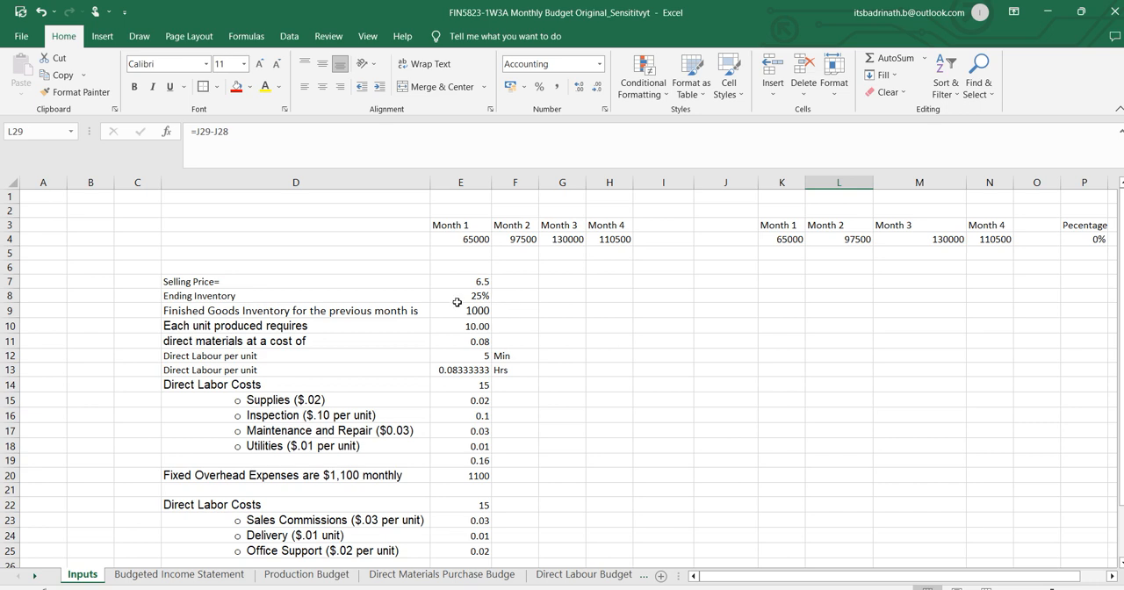
{"action": "left_click", "coordinate": [474, 296]}
{"action": "type", "text": "10"}
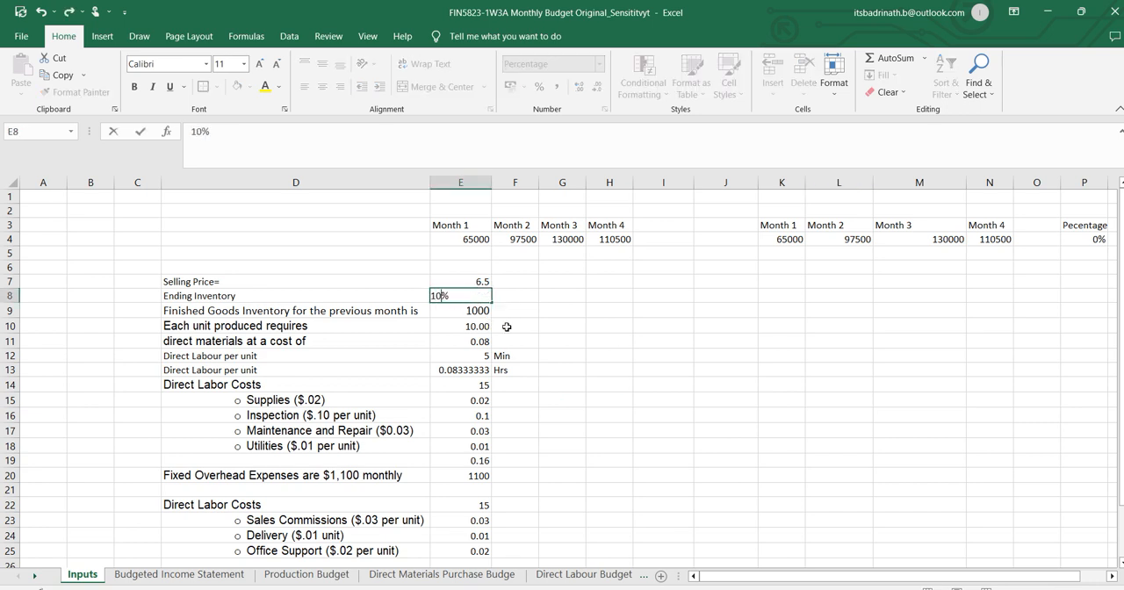
{"action": "left_click", "coordinate": [602, 338]}
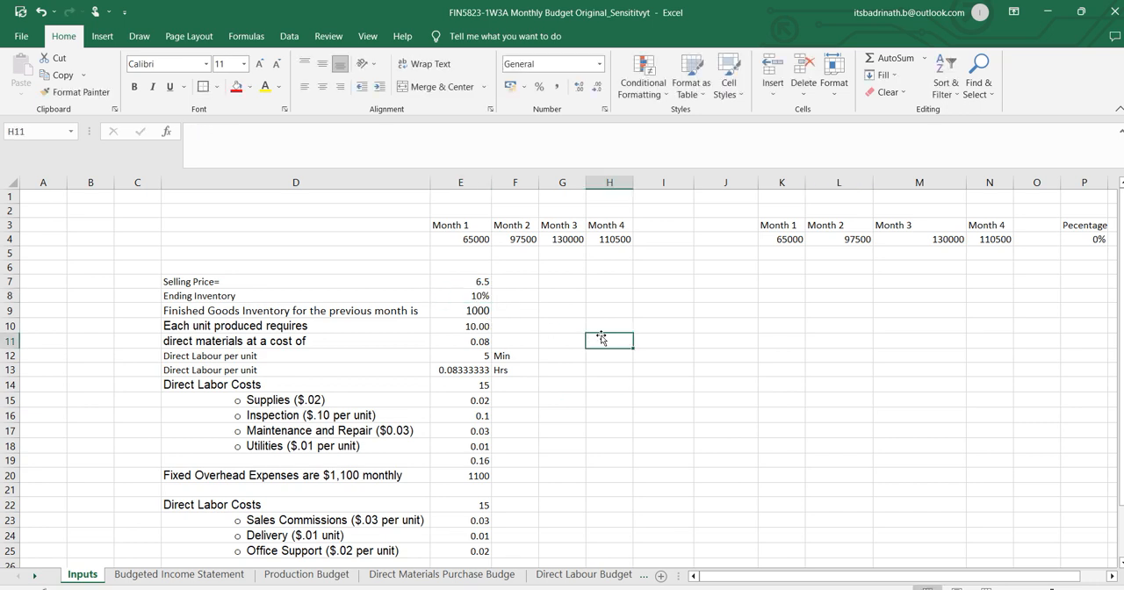
{"action": "scroll", "coordinate": [566, 348], "scroll_direction": "down", "scroll_amount": 2}
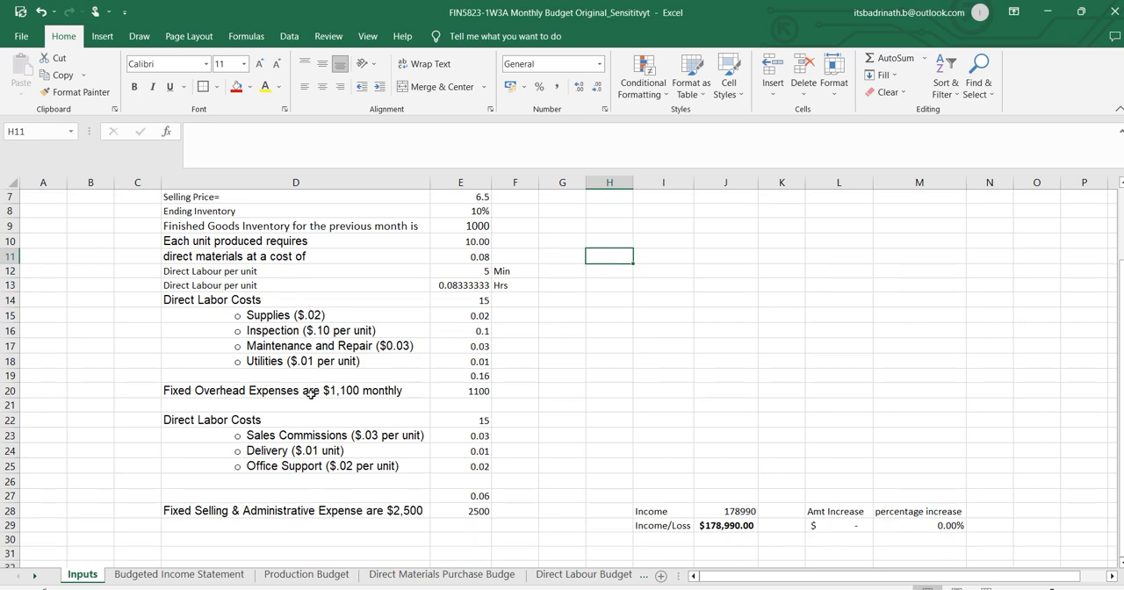
Recheck the labor cost question in Word and set the Direct Labor Costs value in E14 to 25.
{"action": "key", "text": "alt+Tab"}
{"action": "key", "text": "alt+Tab"}
{"action": "left_click", "coordinate": [486, 303]}
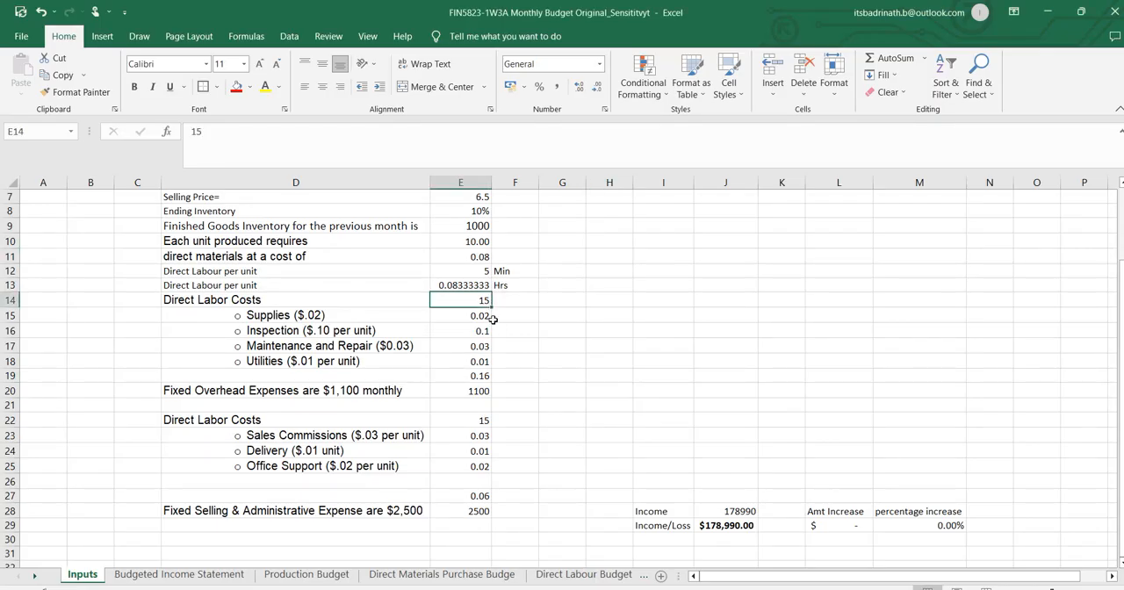
{"action": "type", "text": "25"}
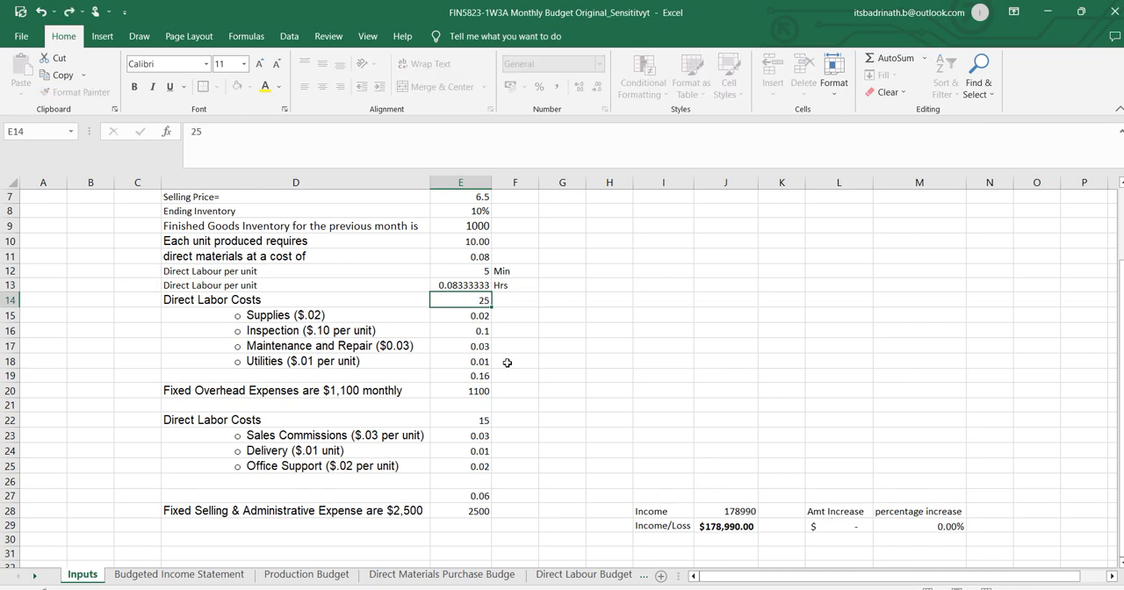
{"action": "key", "text": "Return"}
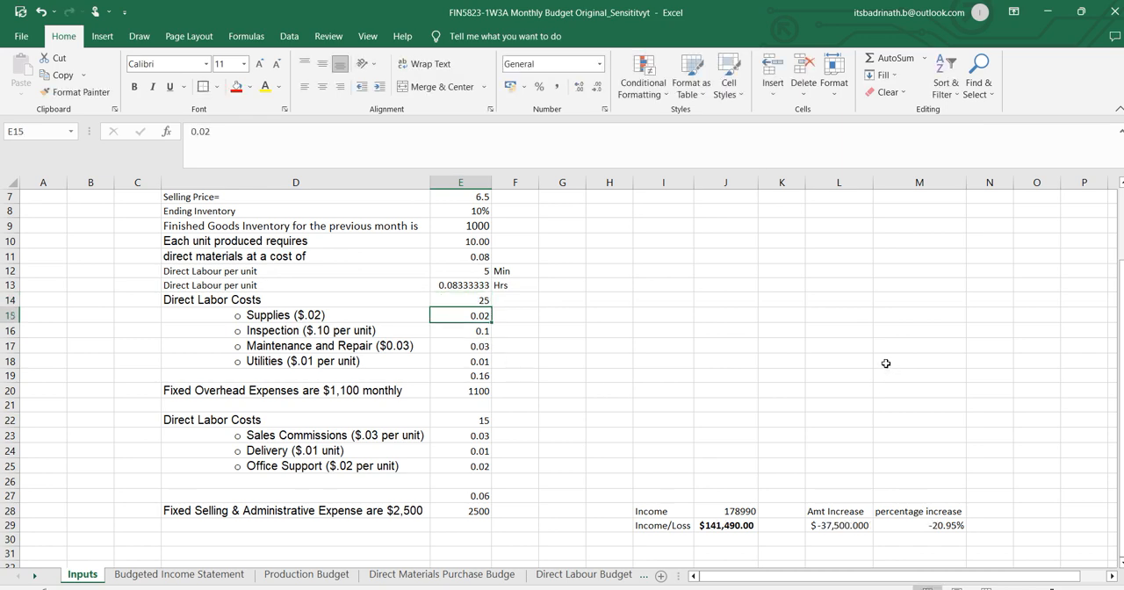
Review the resulting income in J29, the amount change in L29 and the percentage change in M29.
{"action": "scroll", "coordinate": [885, 360], "scroll_direction": "down", "scroll_amount": 1}
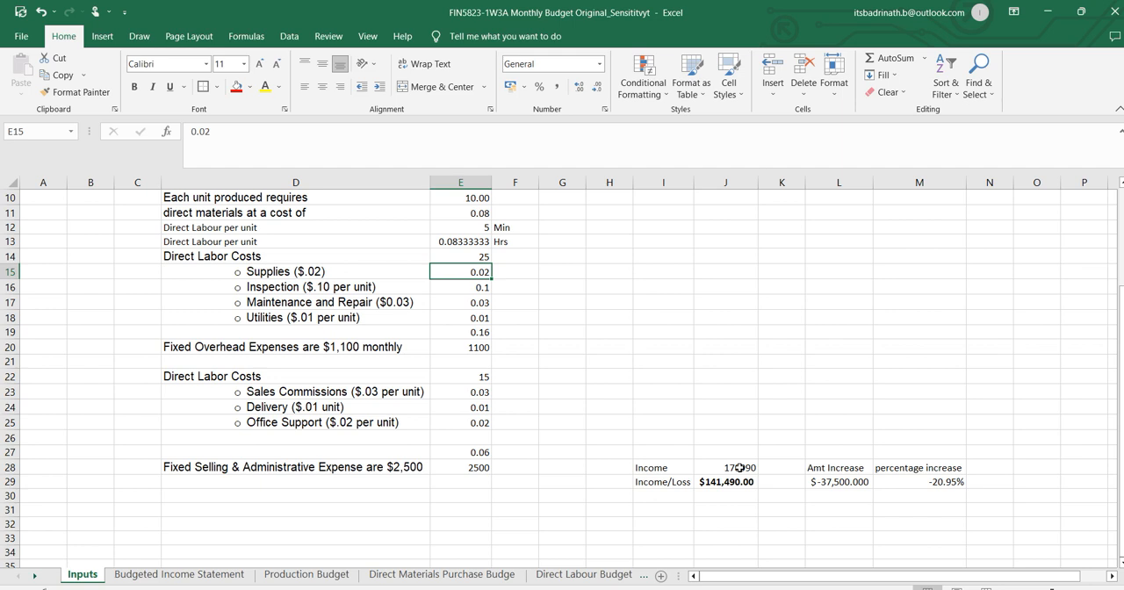
{"action": "left_click", "coordinate": [742, 482]}
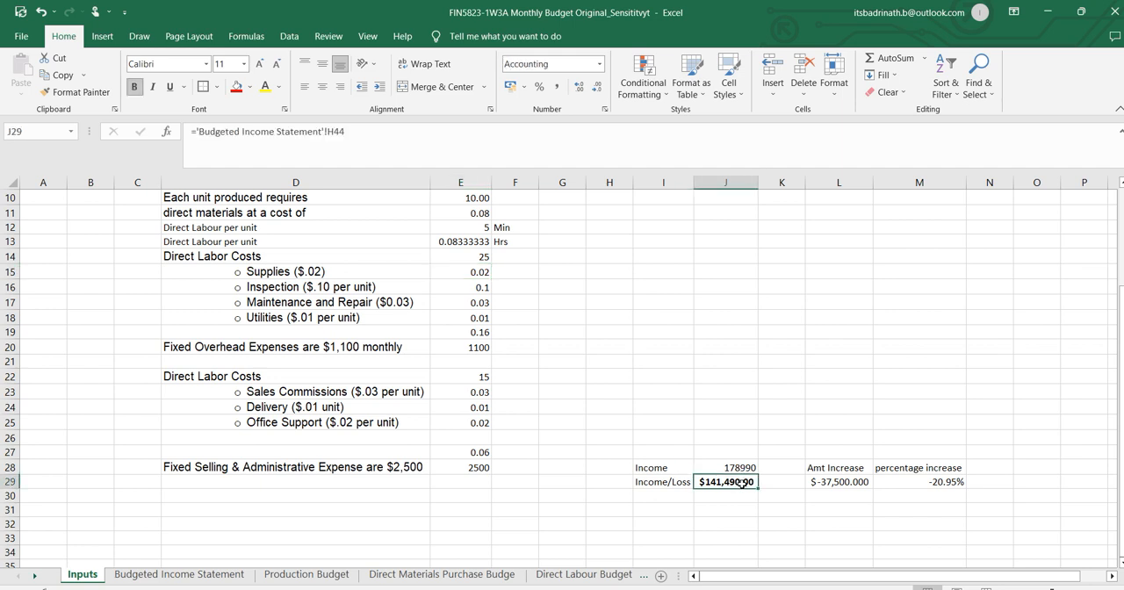
{"action": "left_click", "coordinate": [838, 482]}
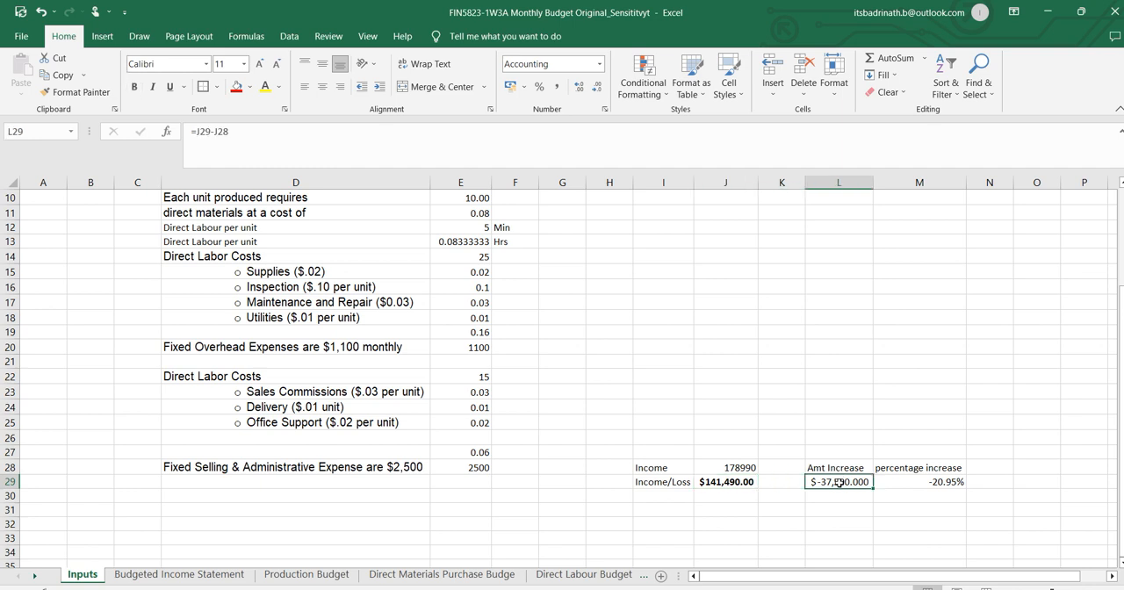
{"action": "left_click", "coordinate": [931, 478]}
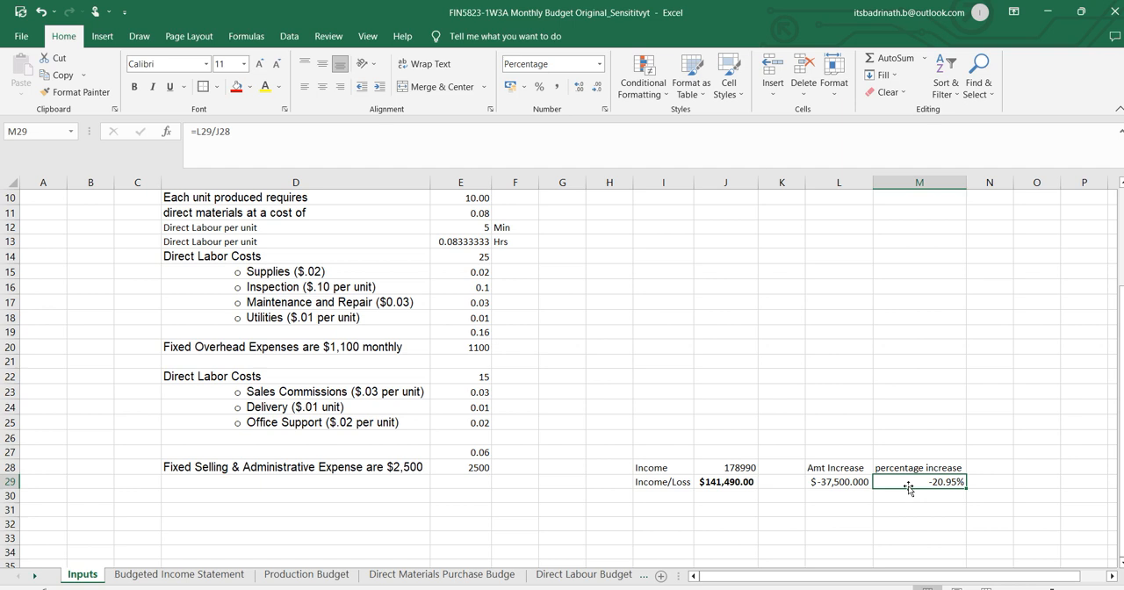
Undo the labor cost change in E14 and read Word's question about each unit taking 10 minutes of labor.
{"action": "key", "text": "ctrl+z"}
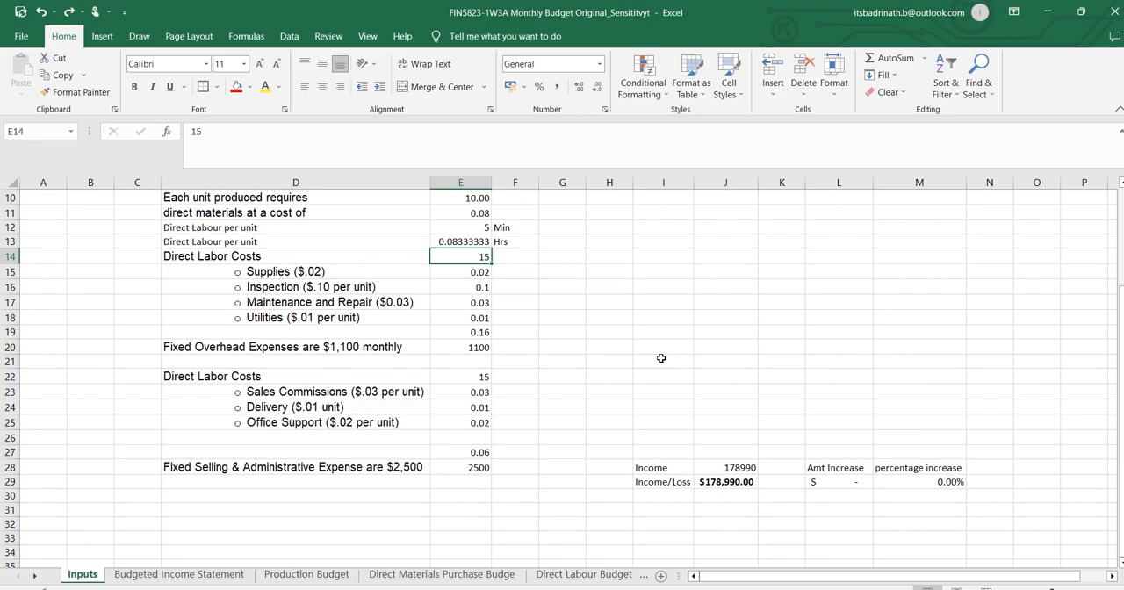
{"action": "key", "text": "alt+Tab"}
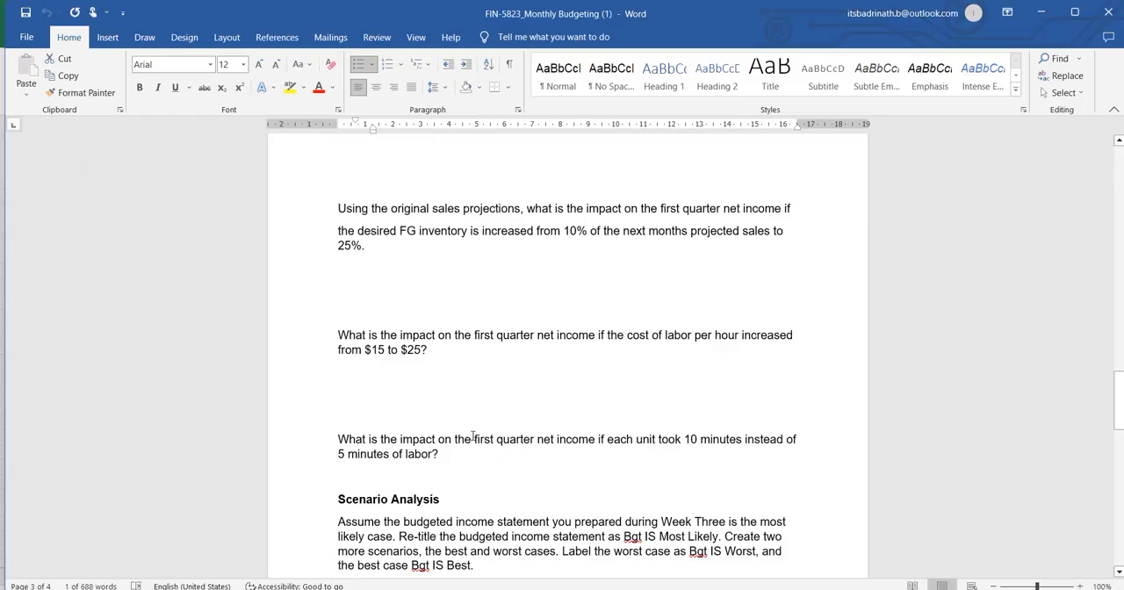
{"action": "left_click_drag", "start_coordinate": [473, 436], "coordinate": [581, 446]}
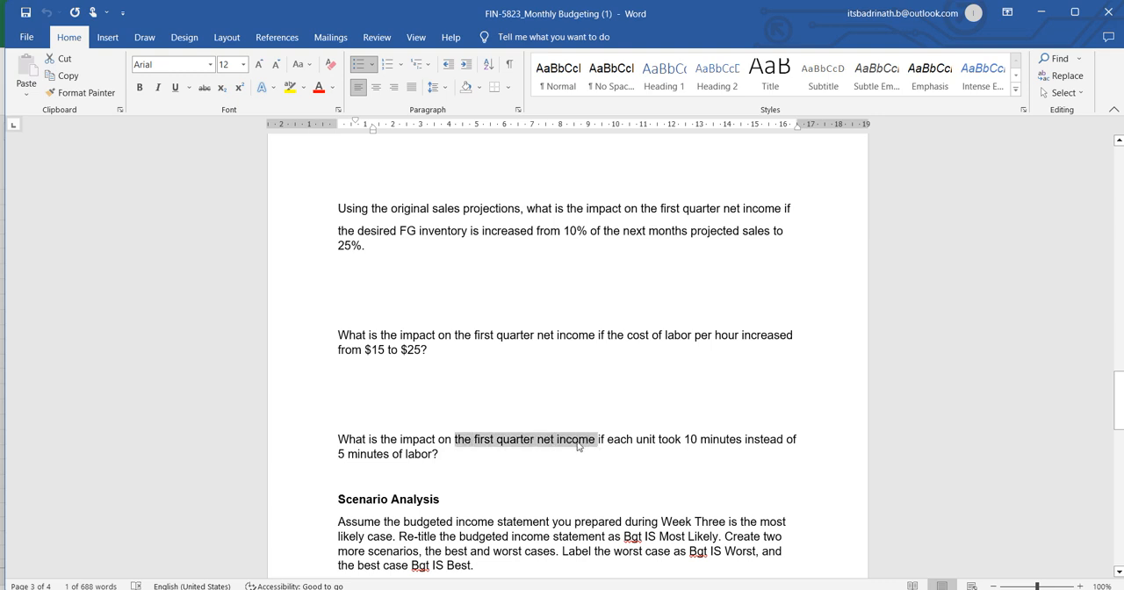
{"action": "left_click_drag", "start_coordinate": [684, 446], "coordinate": [697, 455]}
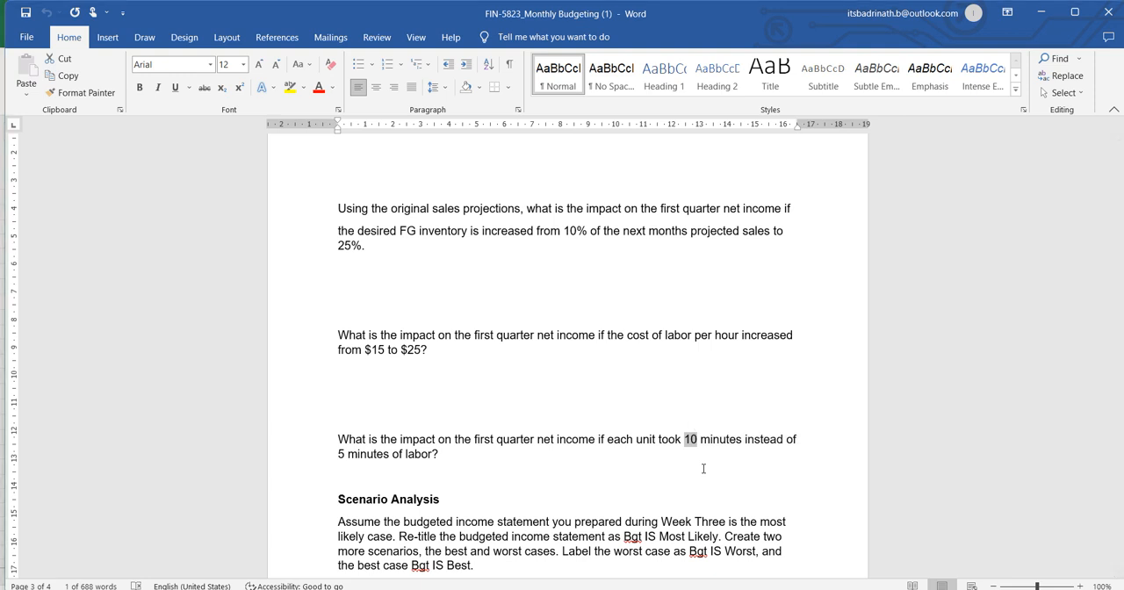
Switch back to Excel and set the Direct Labour per unit minutes in E12 to 10.
{"action": "key", "text": "alt+Tab"}
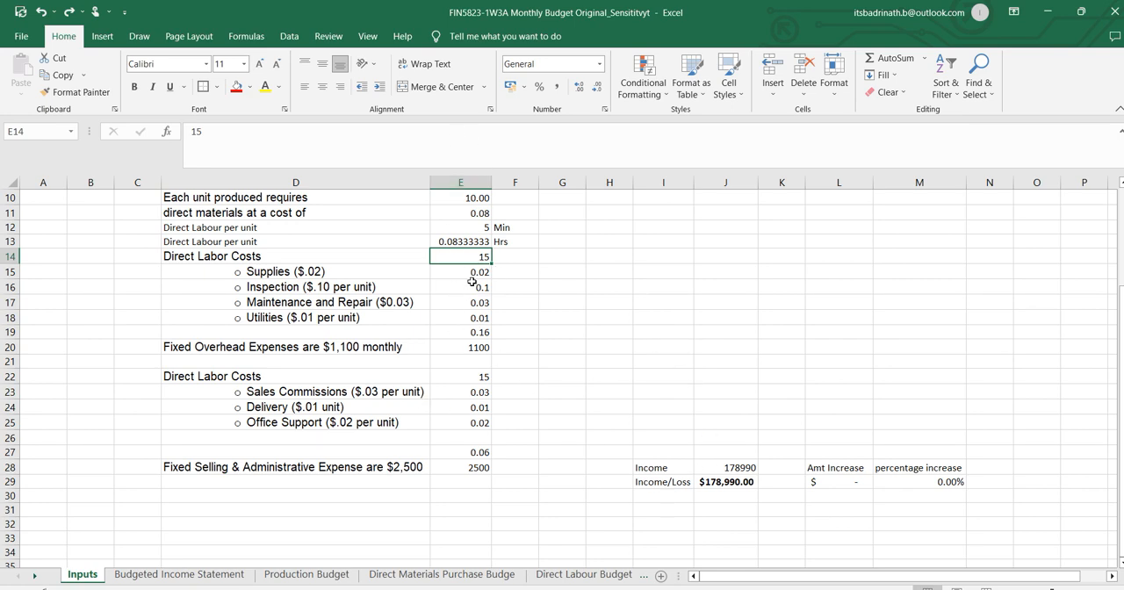
{"action": "scroll", "coordinate": [463, 285], "scroll_direction": "up", "scroll_amount": 1}
{"action": "scroll", "coordinate": [483, 237], "scroll_direction": "up", "scroll_amount": 1}
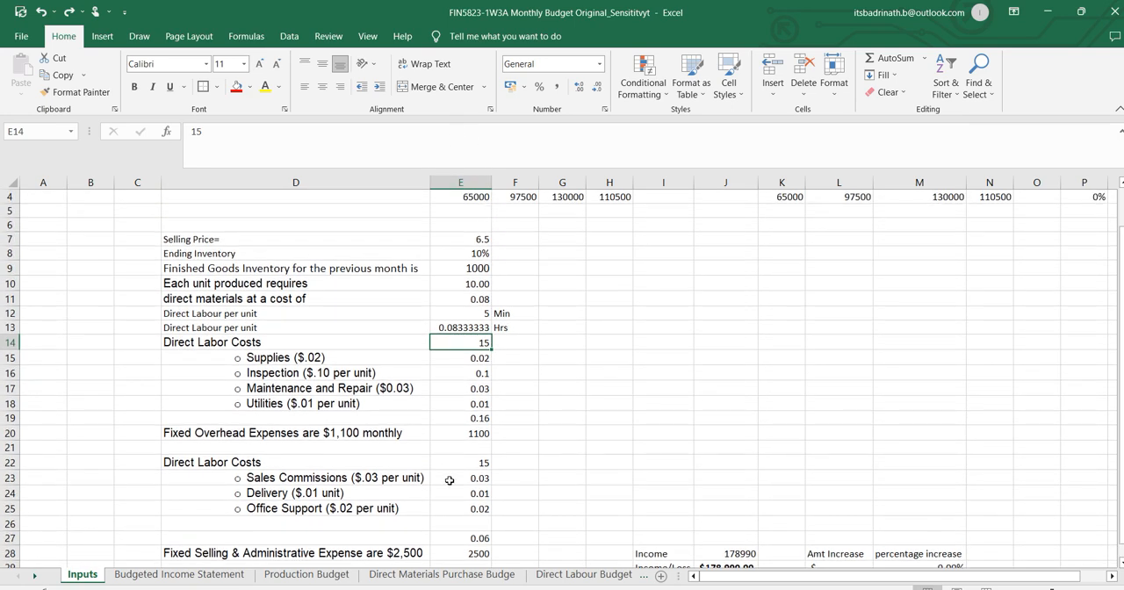
{"action": "left_click", "coordinate": [482, 313]}
{"action": "type", "text": "1"}
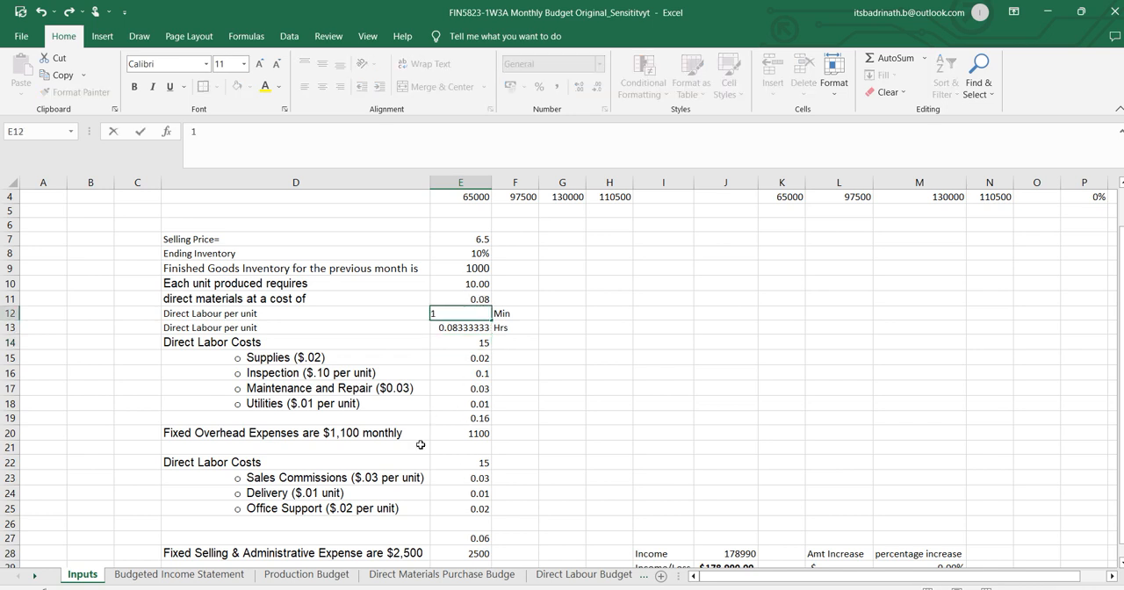
{"action": "type", "text": "0"}
{"action": "key", "text": "Return"}
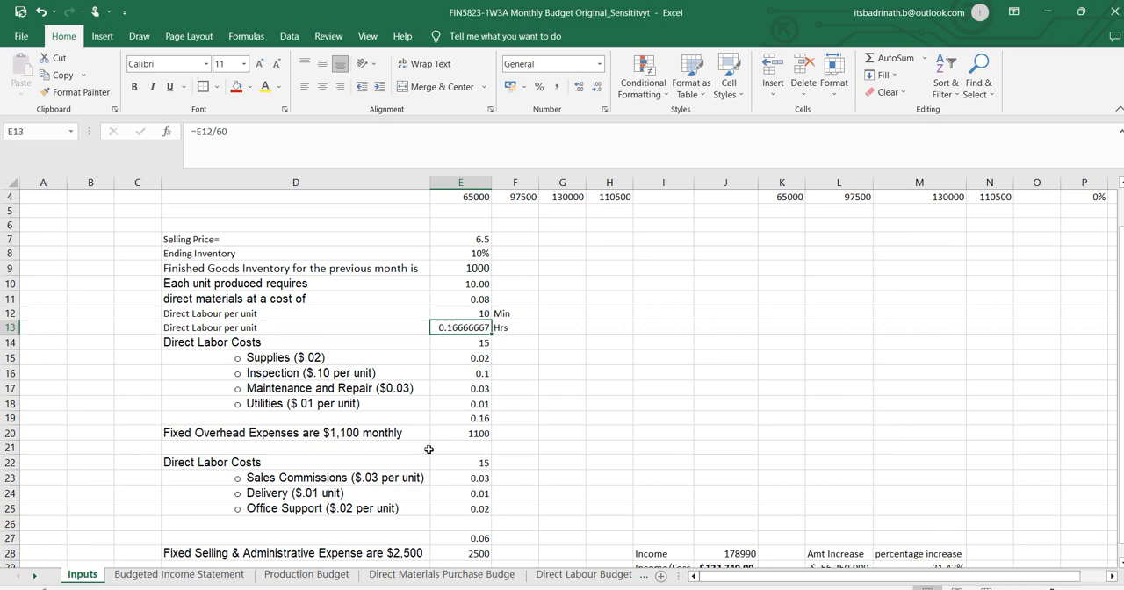
Review the percentage change in M29, read the Scenario Analysis instructions and worst-case assumptions in Word, and return to Excel.
{"action": "scroll", "coordinate": [429, 449], "scroll_direction": "down", "scroll_amount": 2}
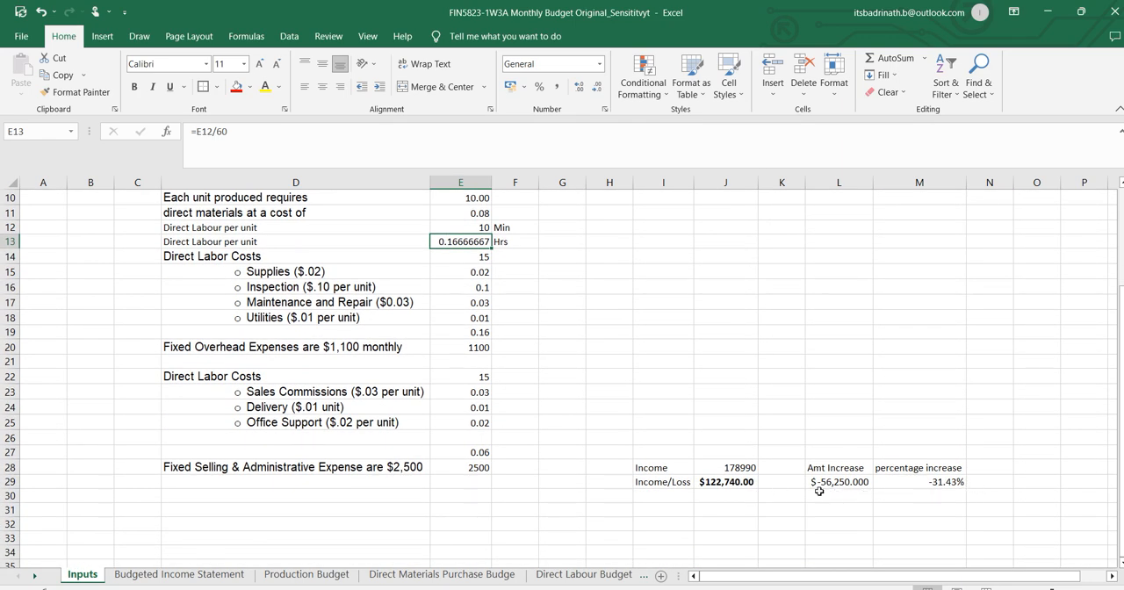
{"action": "left_click", "coordinate": [915, 479]}
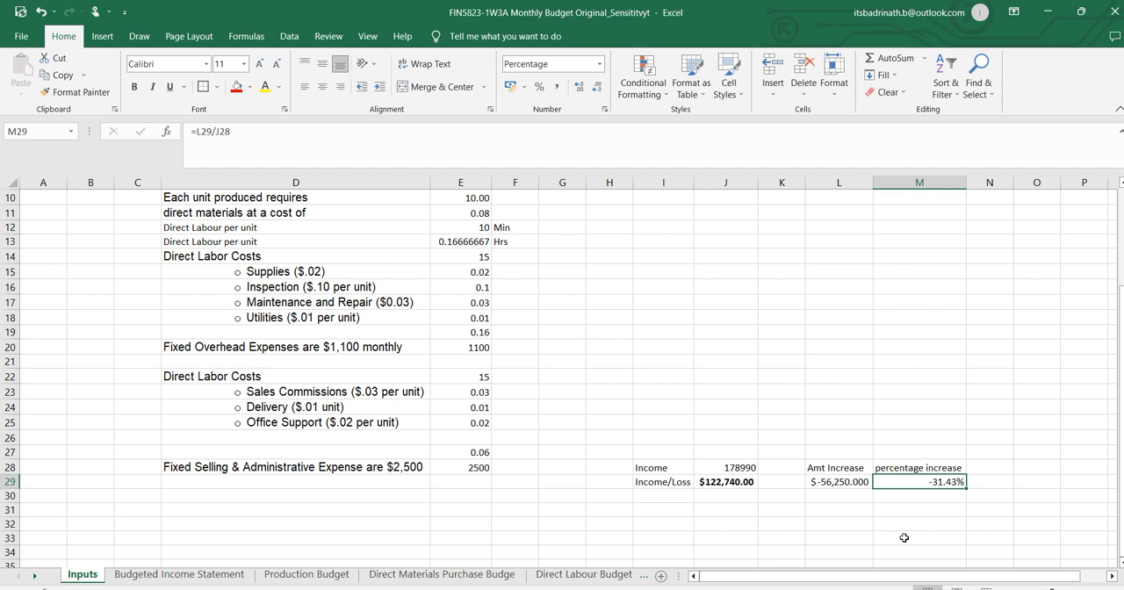
{"action": "key", "text": "alt+Tab"}
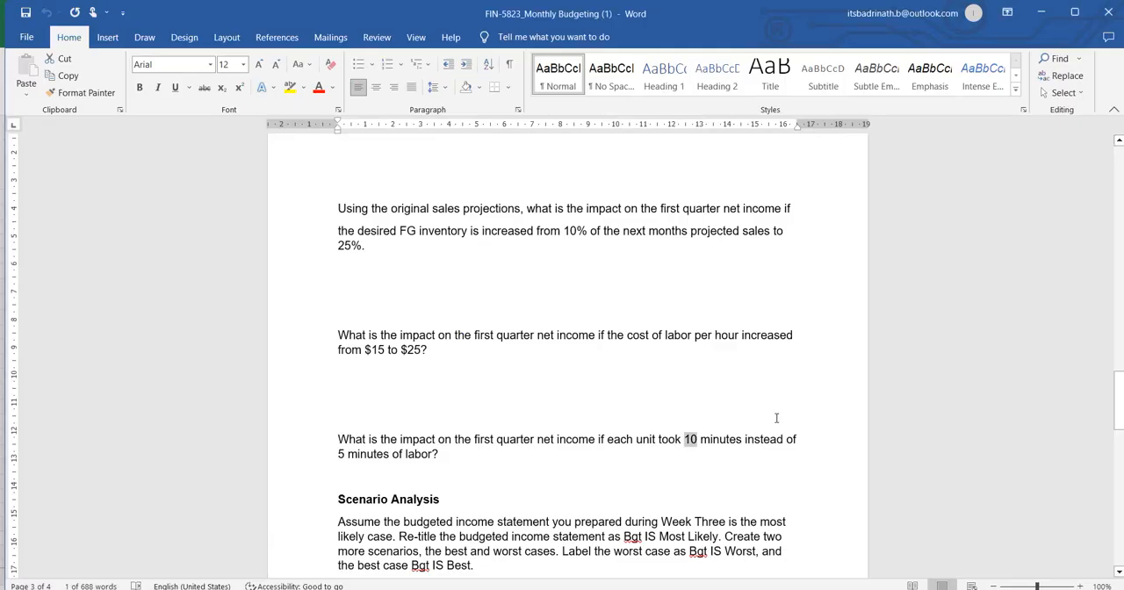
{"action": "scroll", "coordinate": [682, 407], "scroll_direction": "down", "scroll_amount": 3}
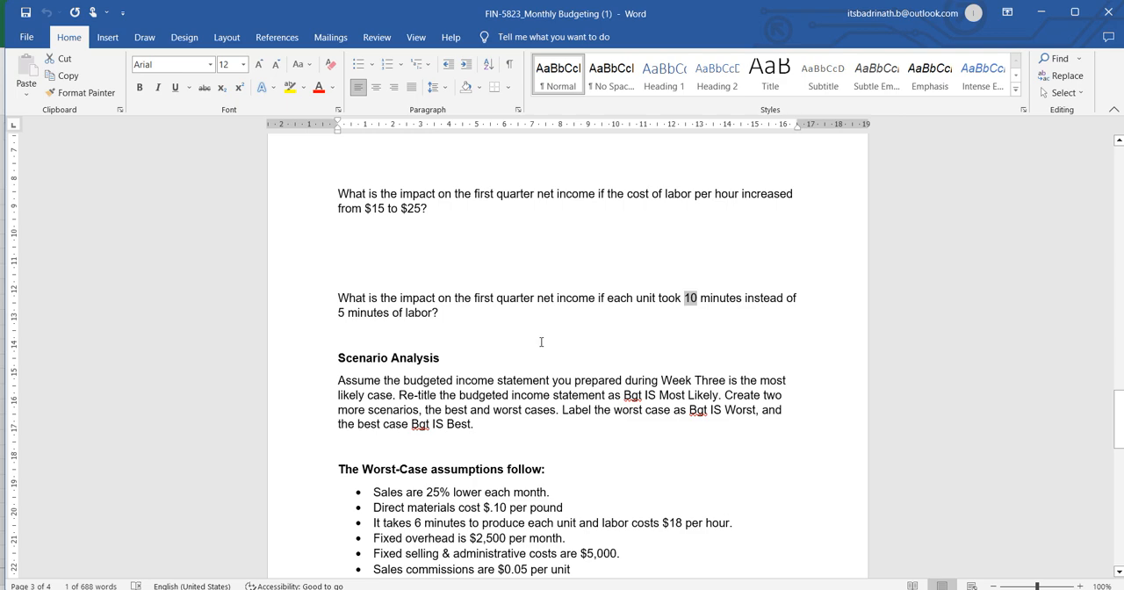
{"action": "key", "text": "alt+Tab"}
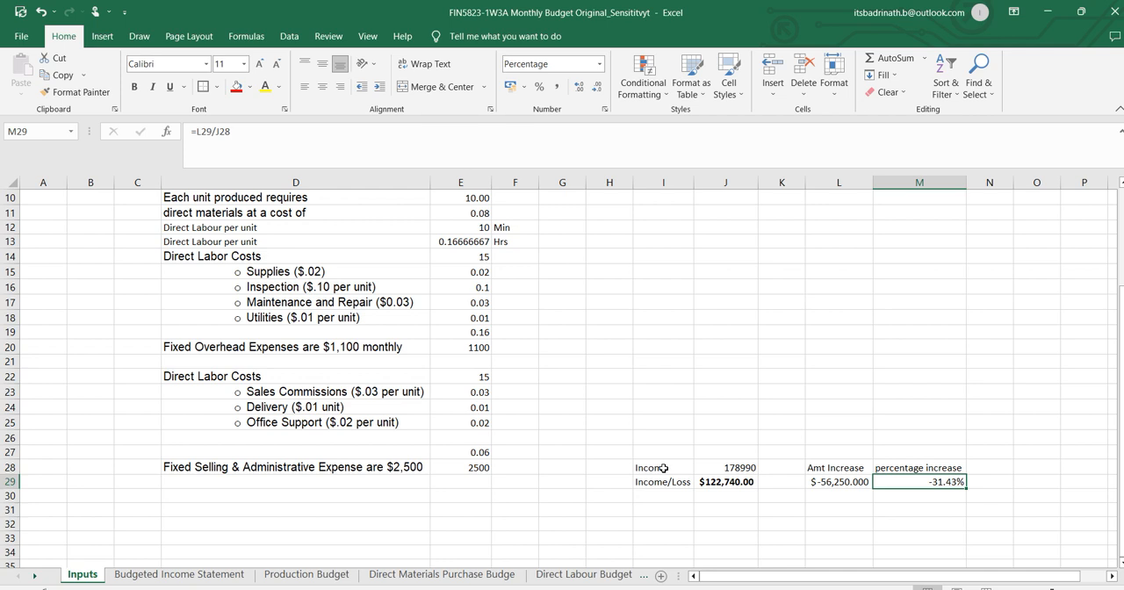
Check the labour-minutes question in the Word assignment against the income comparison, and undo the last change to the direct labour minutes per unit.
{"action": "left_click_drag", "start_coordinate": [647, 454], "coordinate": [933, 496]}
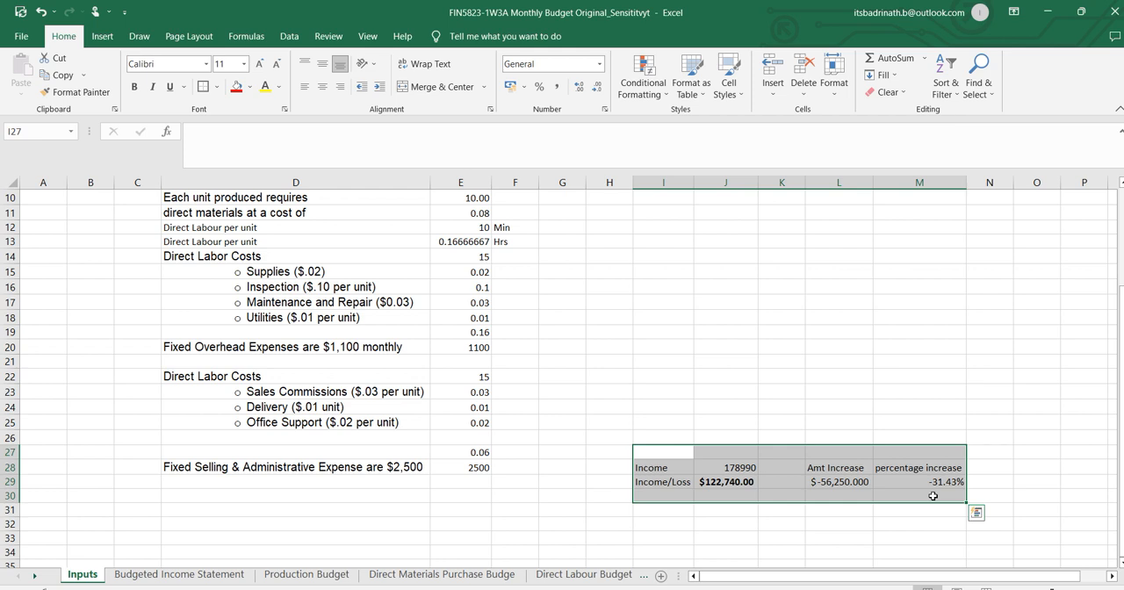
{"action": "key", "text": "alt+Tab"}
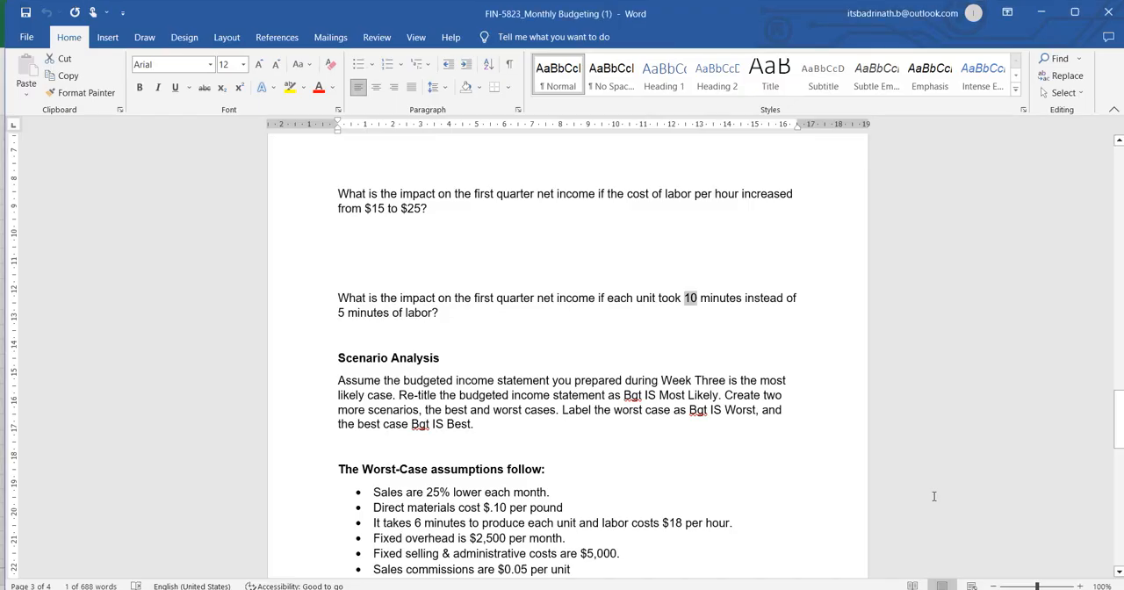
{"action": "key", "text": "alt+Tab"}
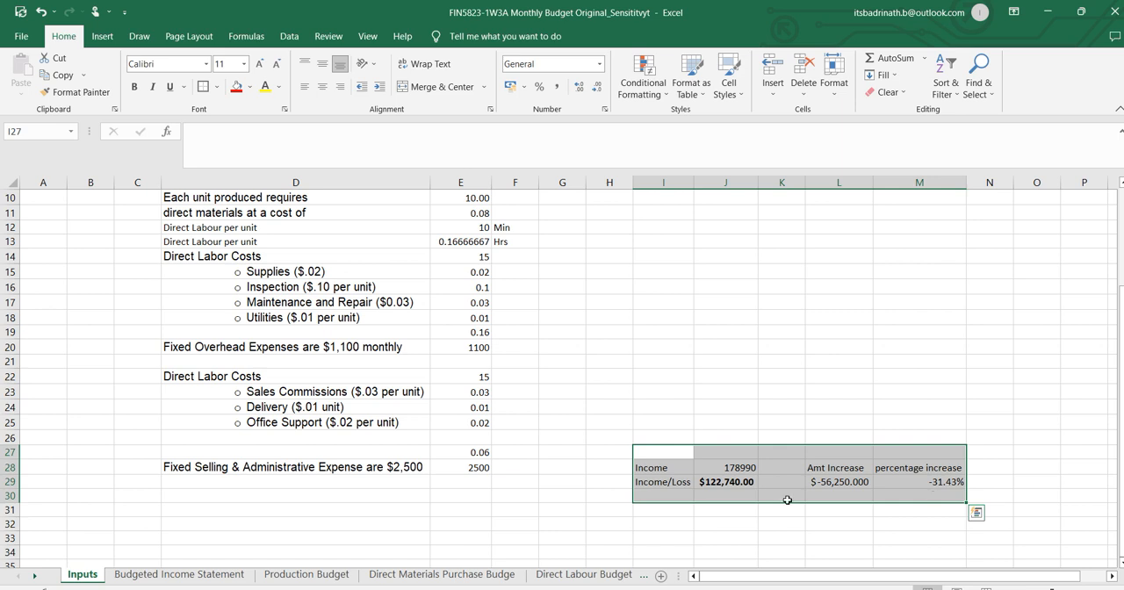
{"action": "left_click", "coordinate": [680, 340]}
{"action": "key", "text": "ctrl+z"}
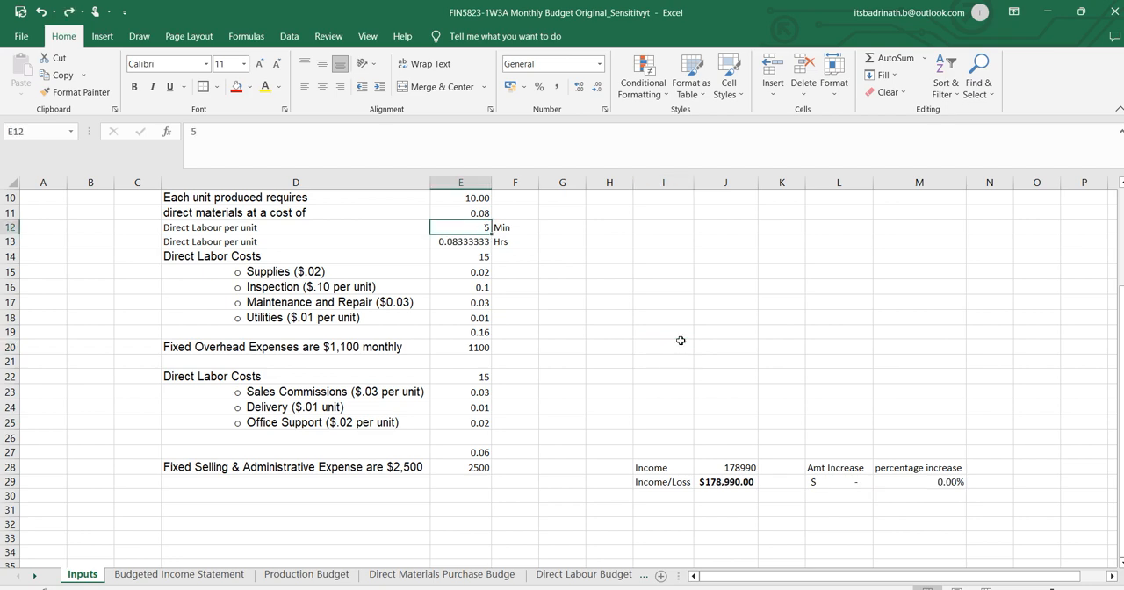
Switch to the Word assignment and read the best-case and worst-case scenario assumptions.
{"action": "key", "text": "alt+Tab"}
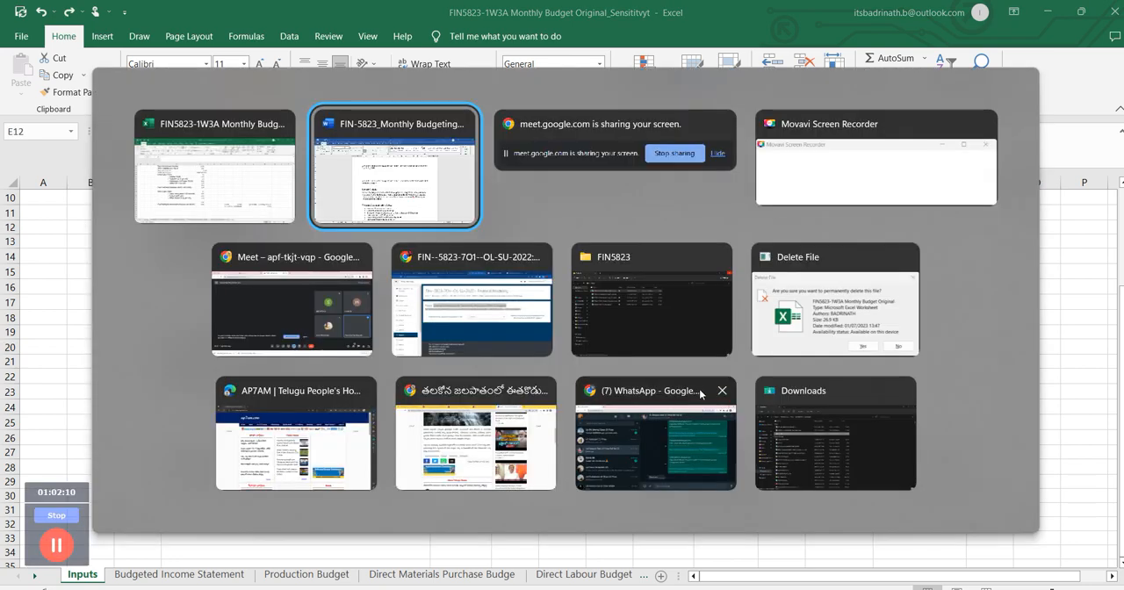
{"action": "scroll", "coordinate": [575, 358], "scroll_direction": "down", "scroll_amount": 12}
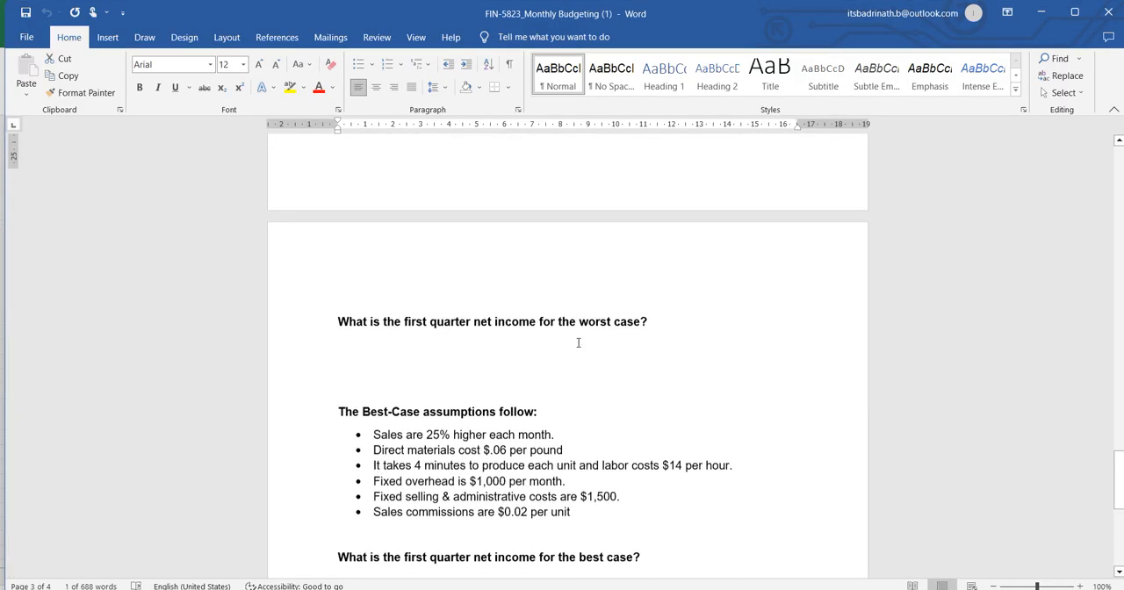
{"action": "scroll", "coordinate": [547, 340], "scroll_direction": "down", "scroll_amount": 1}
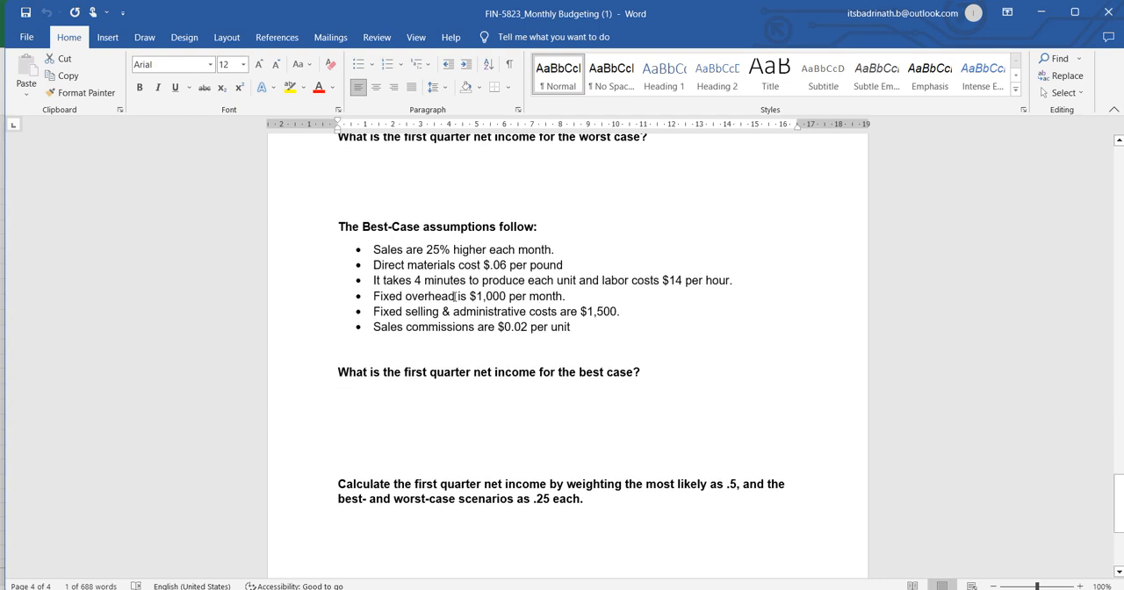
{"action": "left_click_drag", "start_coordinate": [374, 248], "coordinate": [592, 336]}
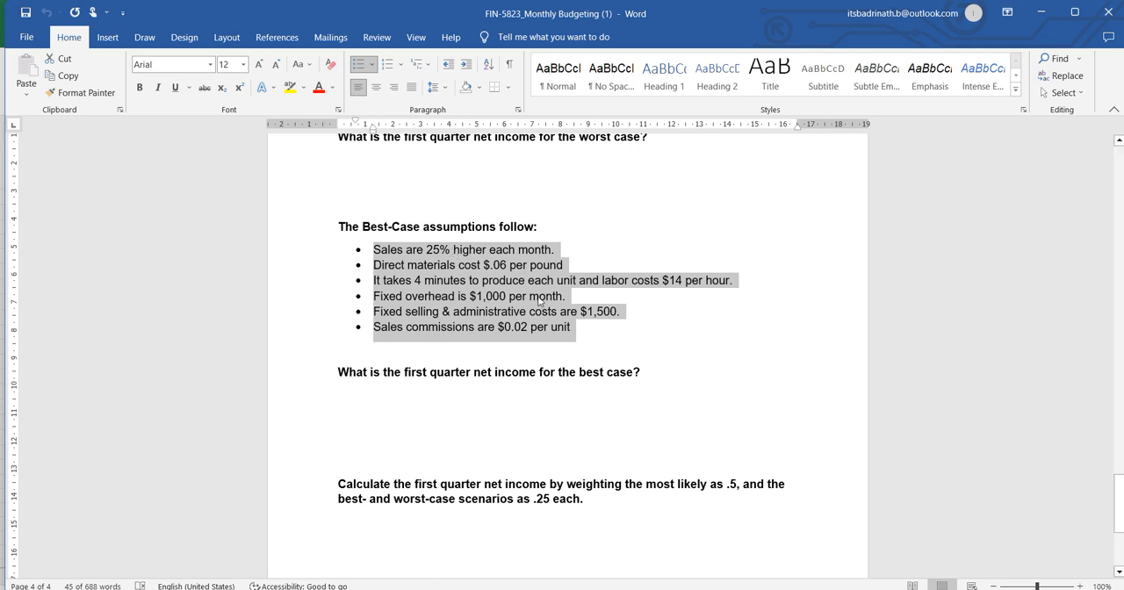
{"action": "scroll", "coordinate": [507, 339], "scroll_direction": "up", "scroll_amount": 8}
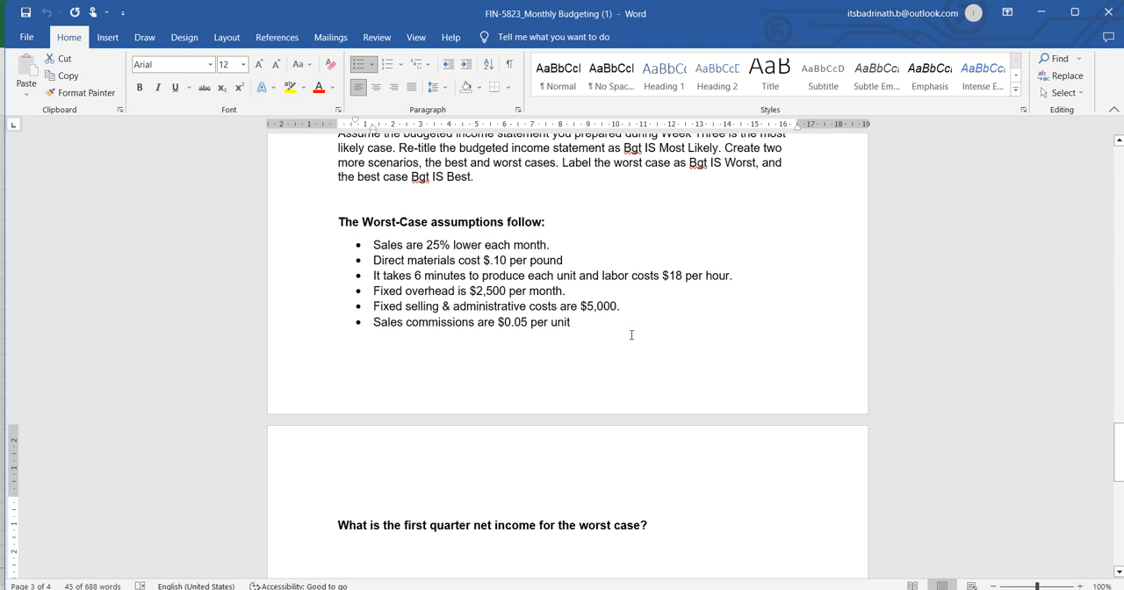
{"action": "key", "text": "alt+Tab"}
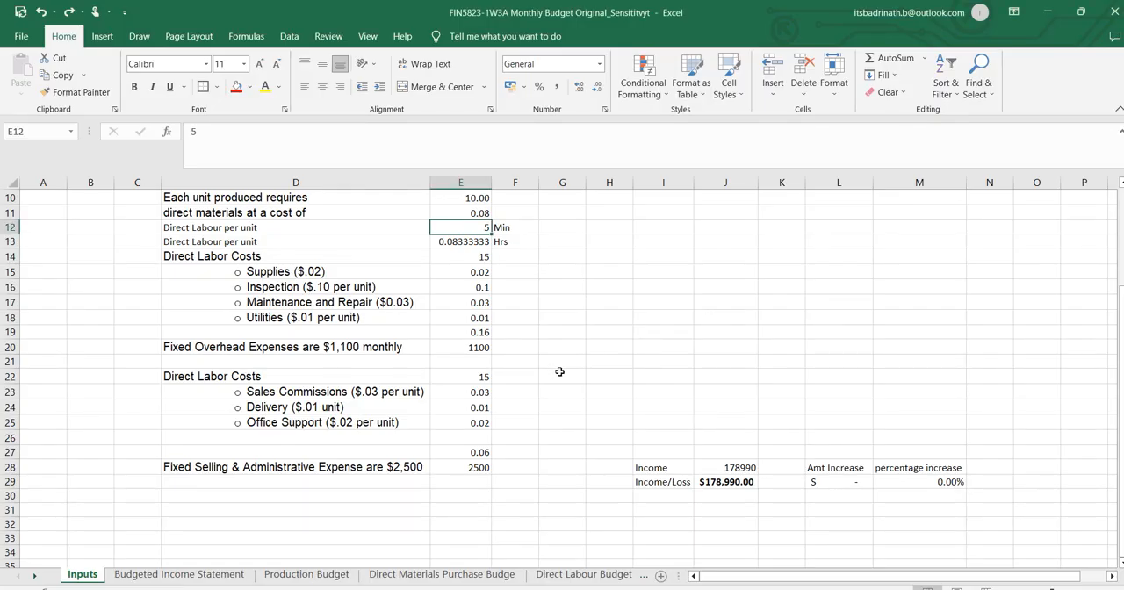
Return to the Excel budget and delete the existing Worst Case and Best-Case assumptions scenarios in Scenario Manager.
{"action": "scroll", "coordinate": [399, 355], "scroll_direction": "up", "scroll_amount": 2}
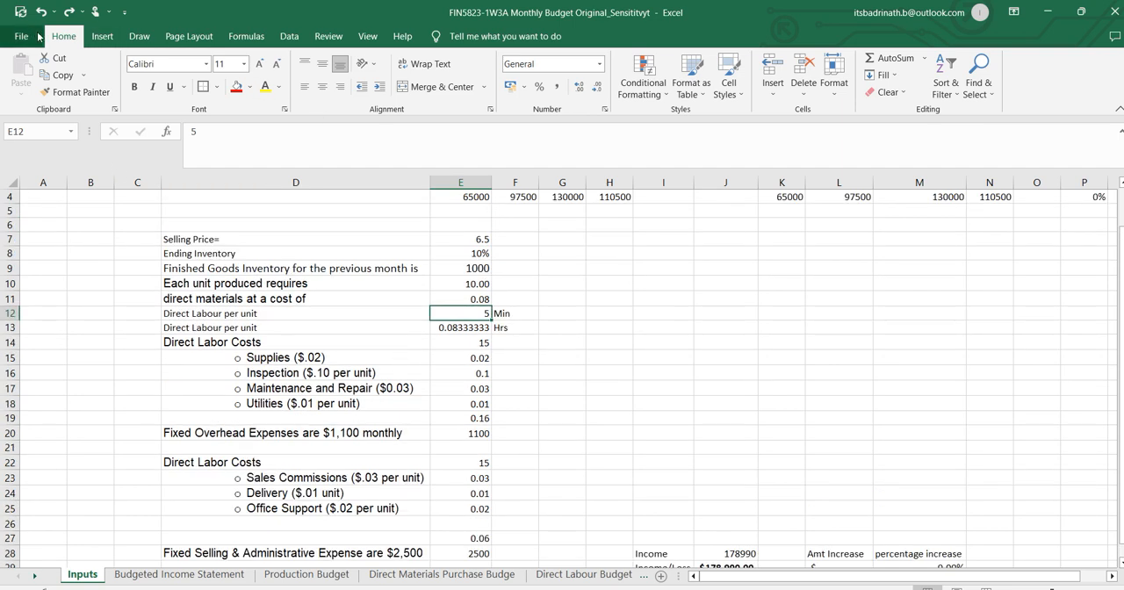
{"action": "left_click", "coordinate": [288, 36]}
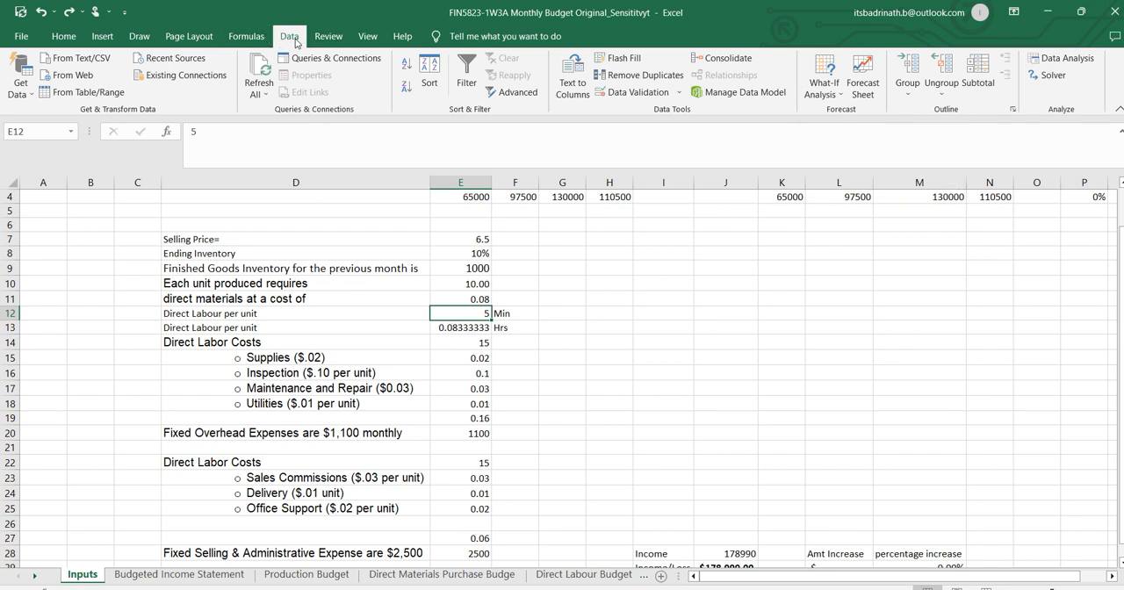
{"action": "left_click", "coordinate": [843, 94]}
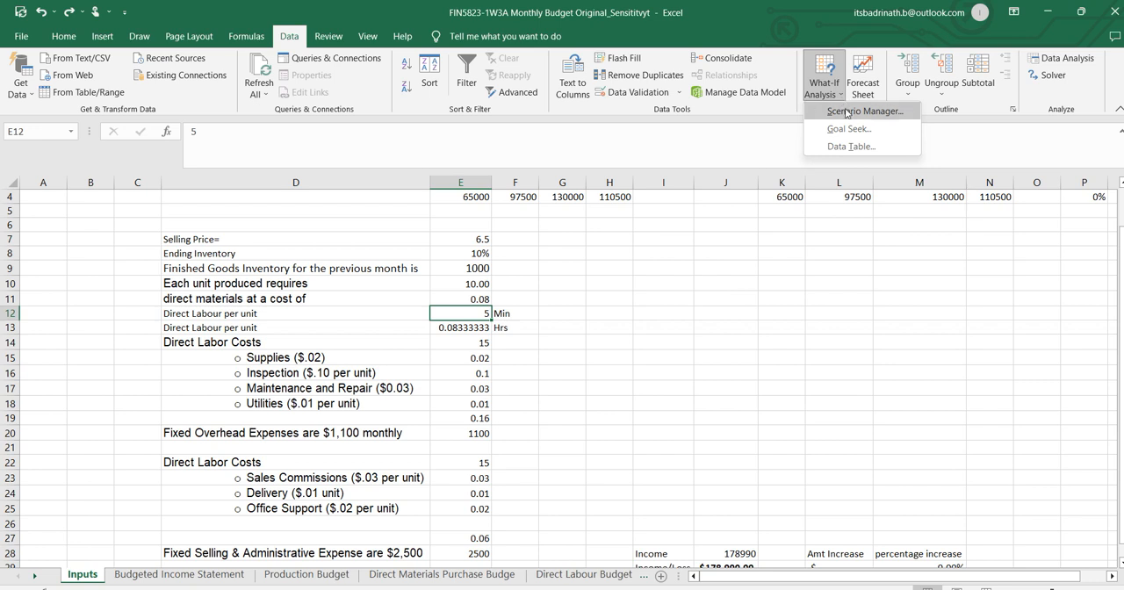
{"action": "left_click", "coordinate": [846, 112]}
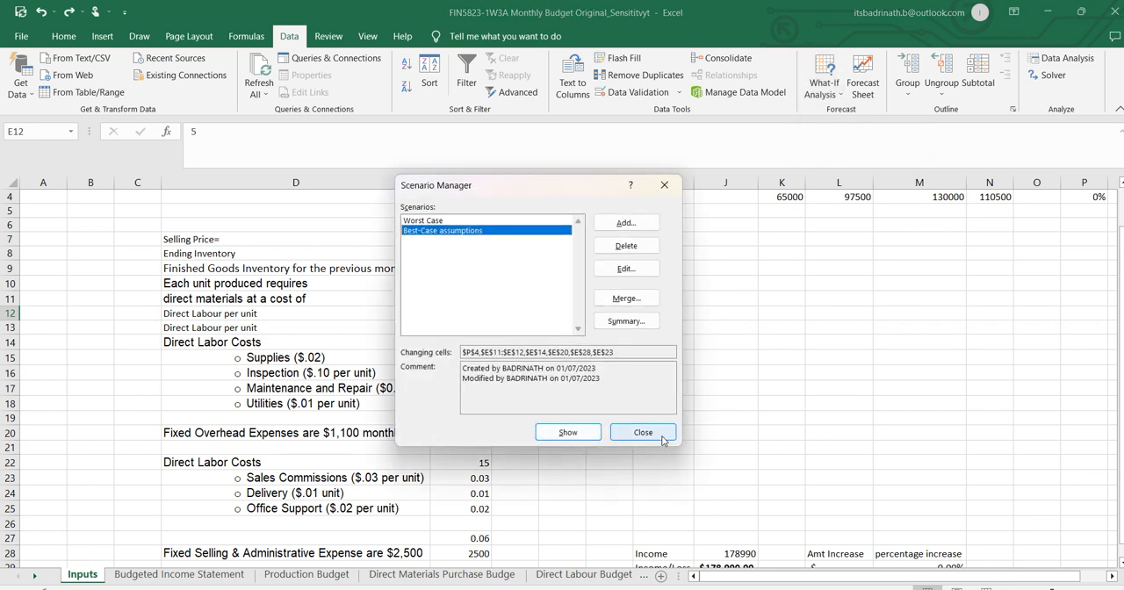
{"action": "left_click", "coordinate": [629, 248]}
{"action": "left_click", "coordinate": [628, 247]}
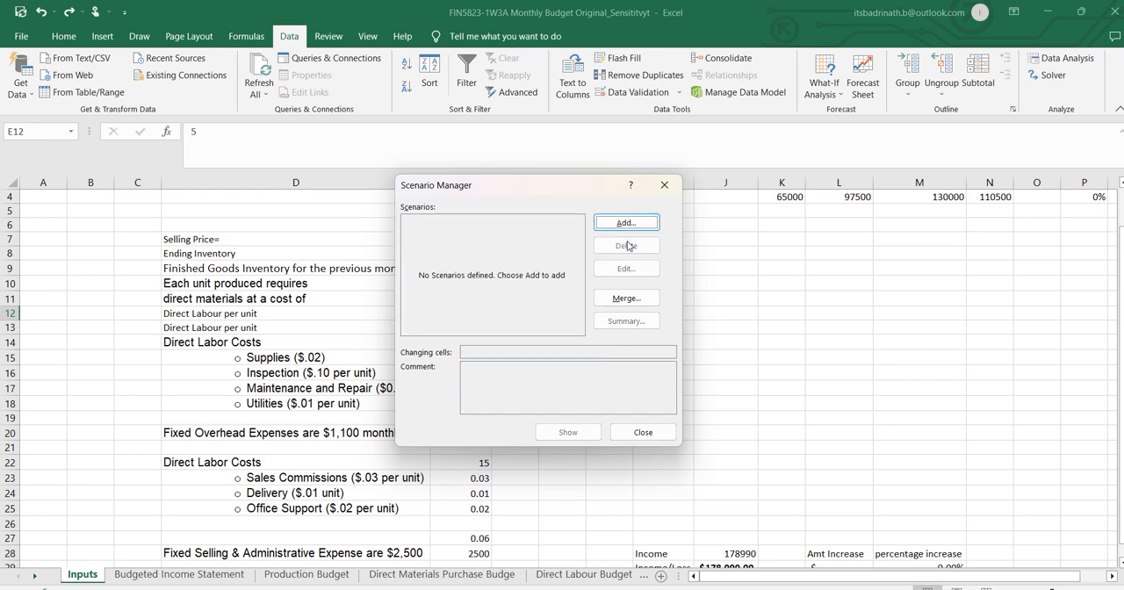
{"action": "left_click", "coordinate": [641, 432]}
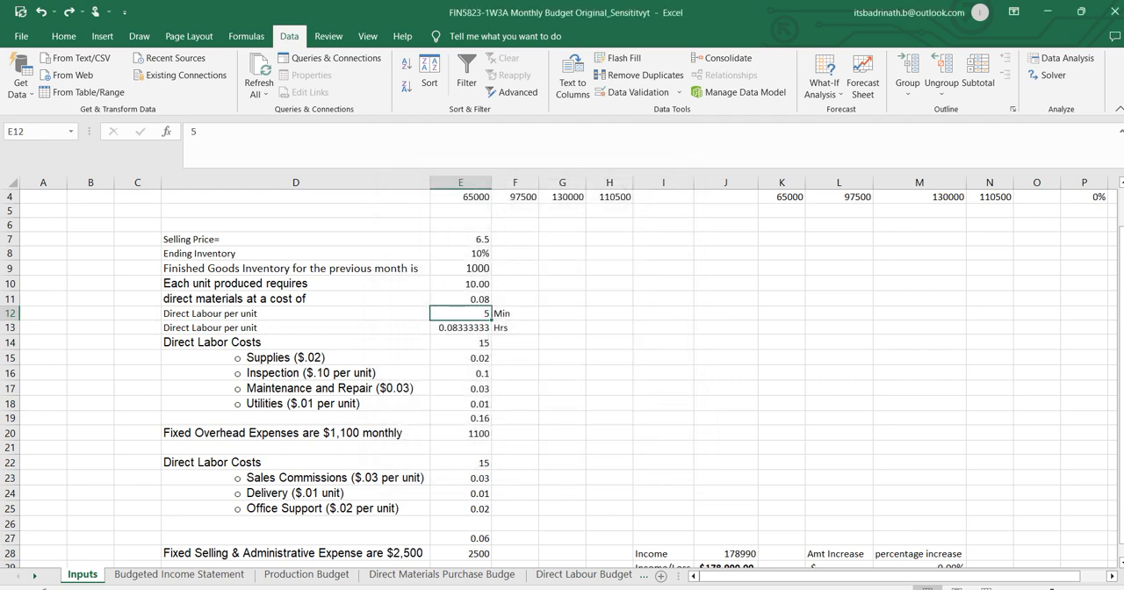
Start adding a scenario in Scenario Manager with the name My Worst Case.
{"action": "left_click", "coordinate": [831, 97]}
{"action": "left_click", "coordinate": [838, 113]}
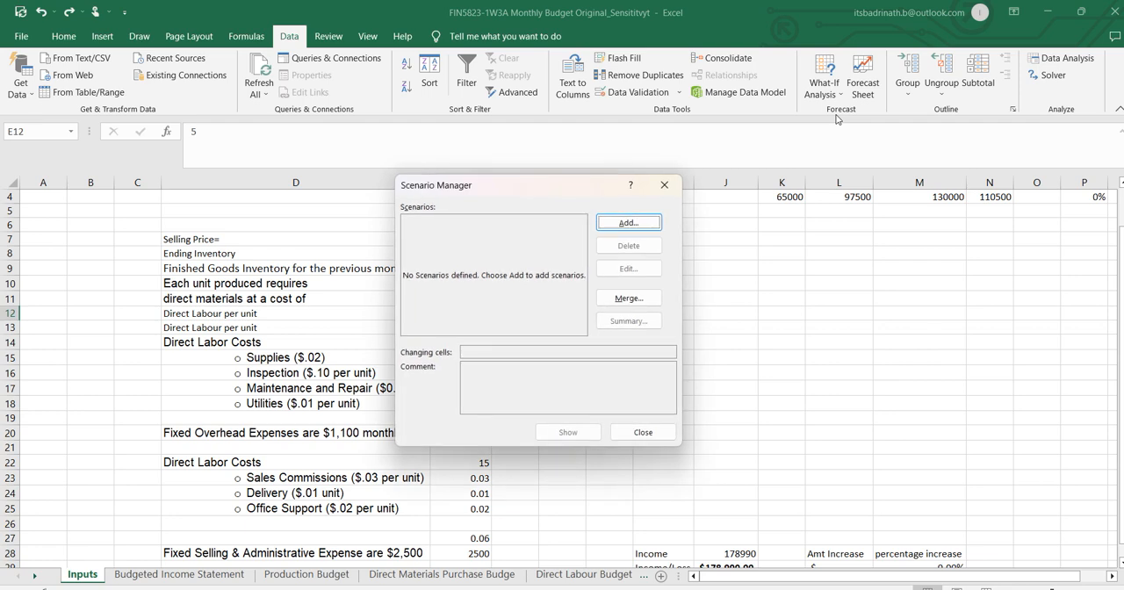
{"action": "left_click", "coordinate": [629, 224]}
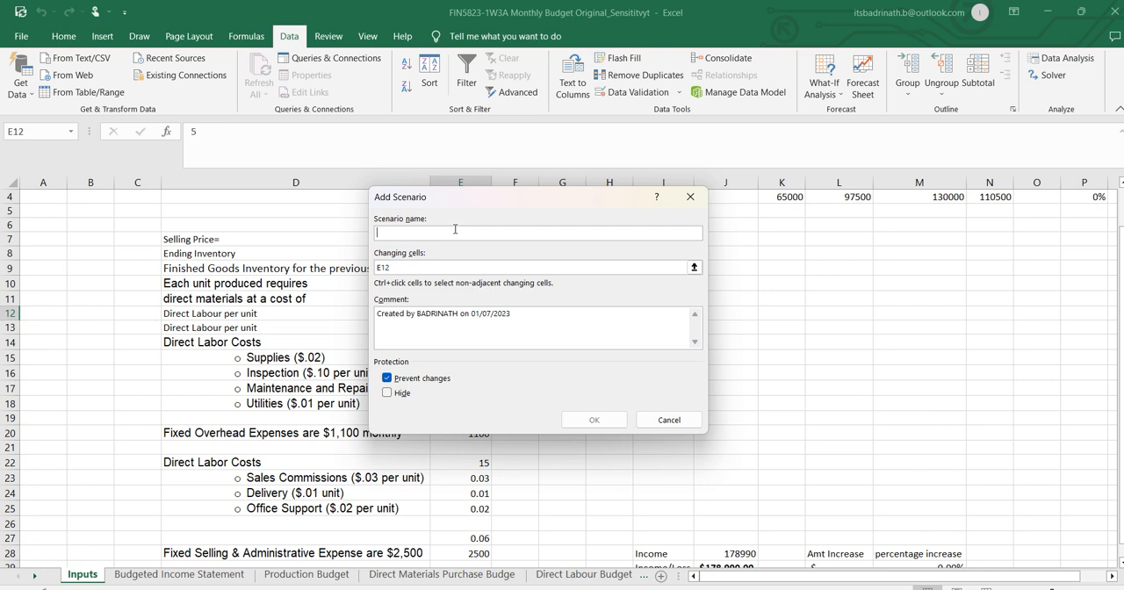
{"action": "type", "text": "My Worst Case"}
Clear the prefilled changing cell reference of My Worst Case and move the dialog away from the input cells.
{"action": "left_click", "coordinate": [423, 263]}
{"action": "left_click_drag", "start_coordinate": [475, 203], "coordinate": [743, 201]}
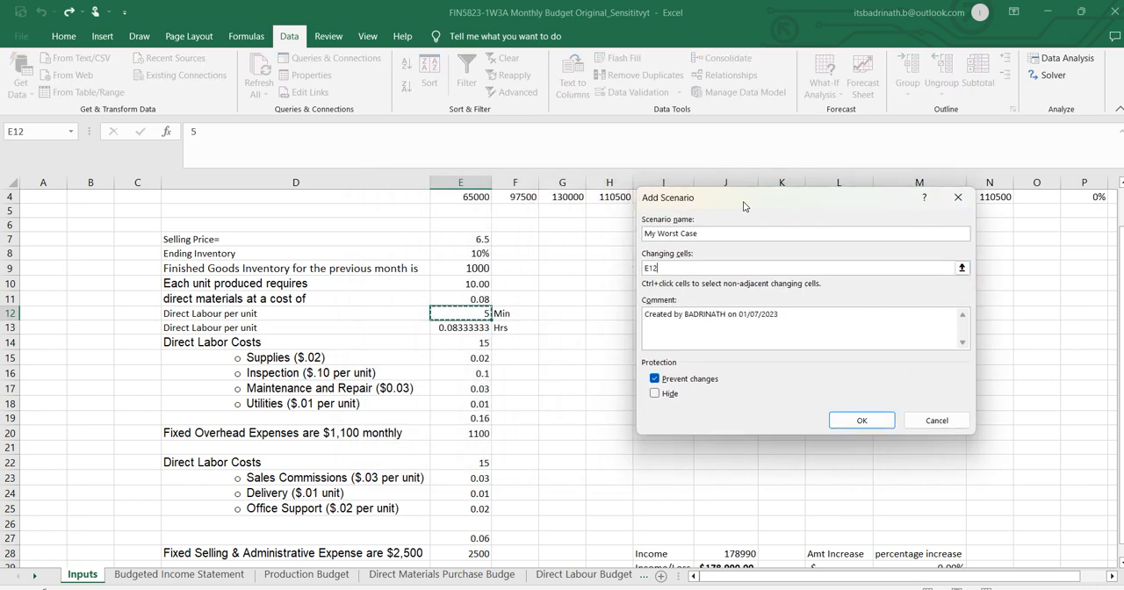
{"action": "left_click_drag", "start_coordinate": [672, 266], "coordinate": [508, 267]}
{"action": "key", "text": "BackSpace"}
{"action": "left_click_drag", "start_coordinate": [773, 209], "coordinate": [780, 280]}
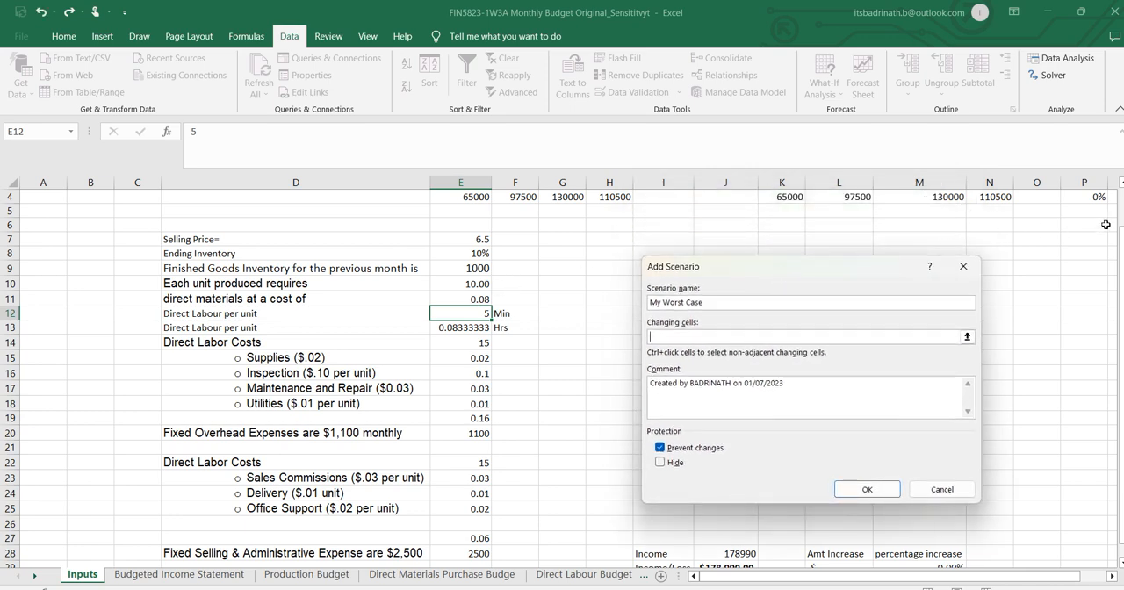
{"action": "scroll", "coordinate": [1095, 216], "scroll_direction": "up", "scroll_amount": 1}
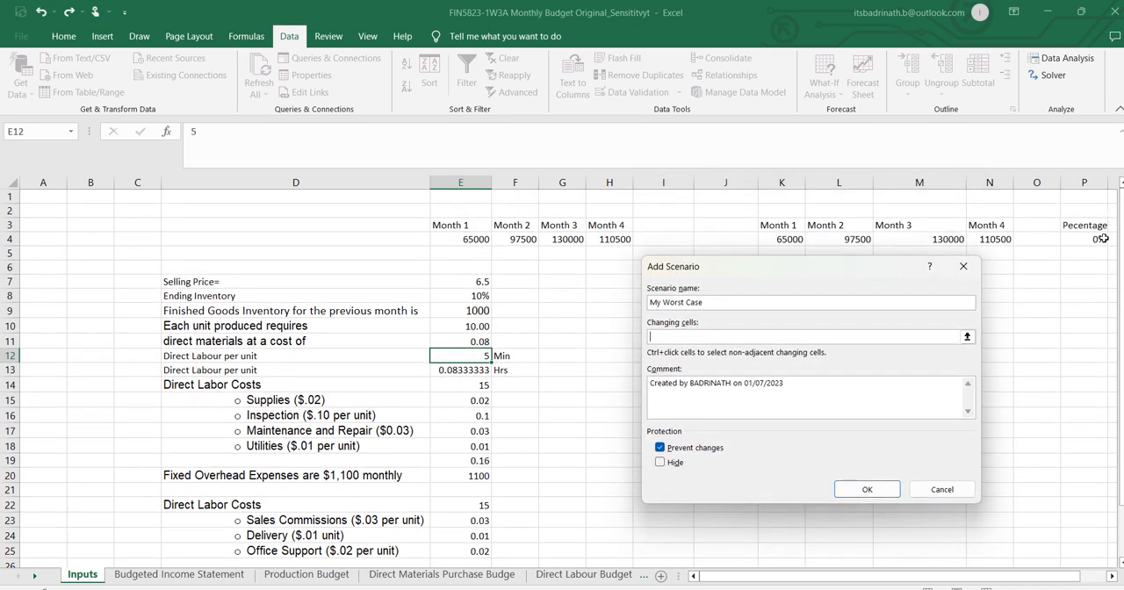
Check the worst-case sales assumption in Word and enter the sales percentage cell P4 as the scenario's first changing cell.
{"action": "key", "text": "alt+Tab"}
{"action": "key", "text": "Tab"}
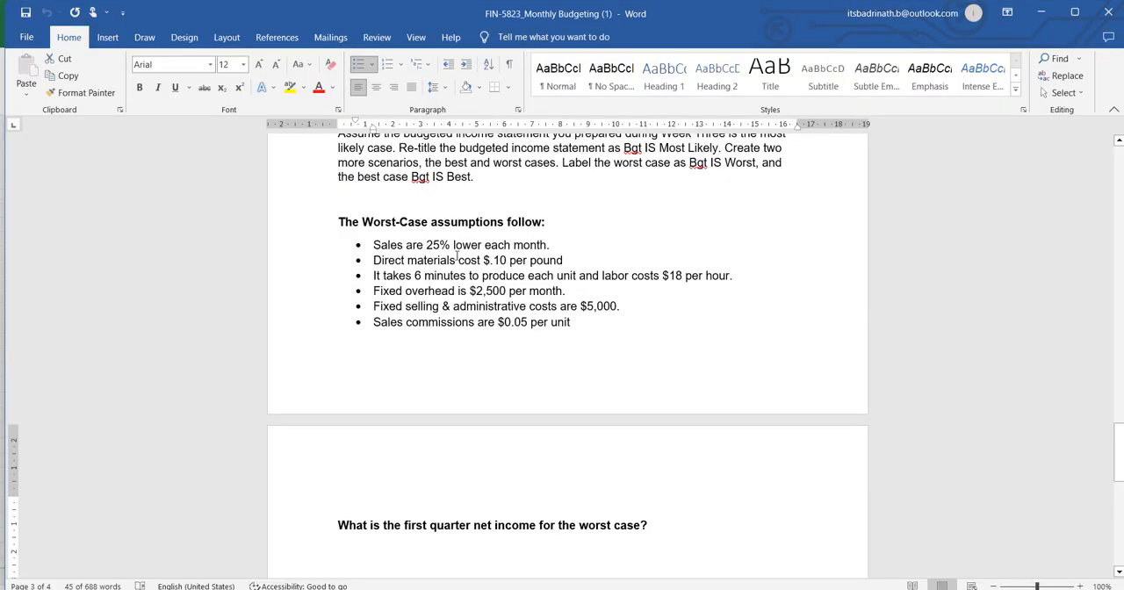
{"action": "key", "text": "alt+Tab"}
{"action": "key", "text": "alt+Tab"}
{"action": "key", "text": "Tab"}
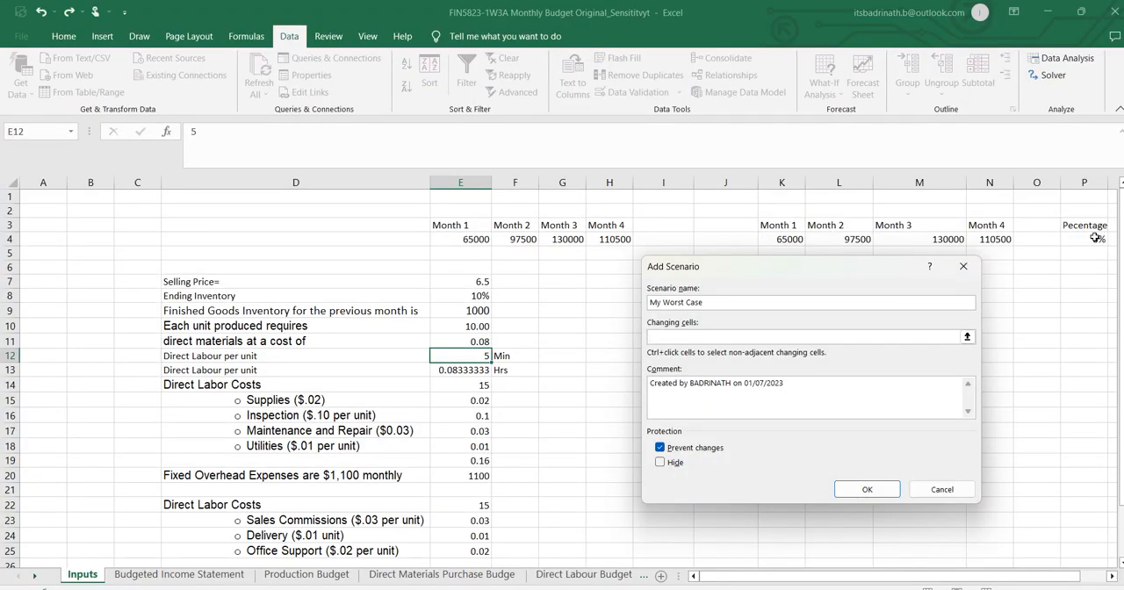
{"action": "left_click", "coordinate": [1089, 239]}
{"action": "type", "text": ","}
Following the Word assumptions, add the direct materials cost cell E11 and the labour minutes cell E12 to the scenario's changing cells.
{"action": "key", "text": "alt+Tab"}
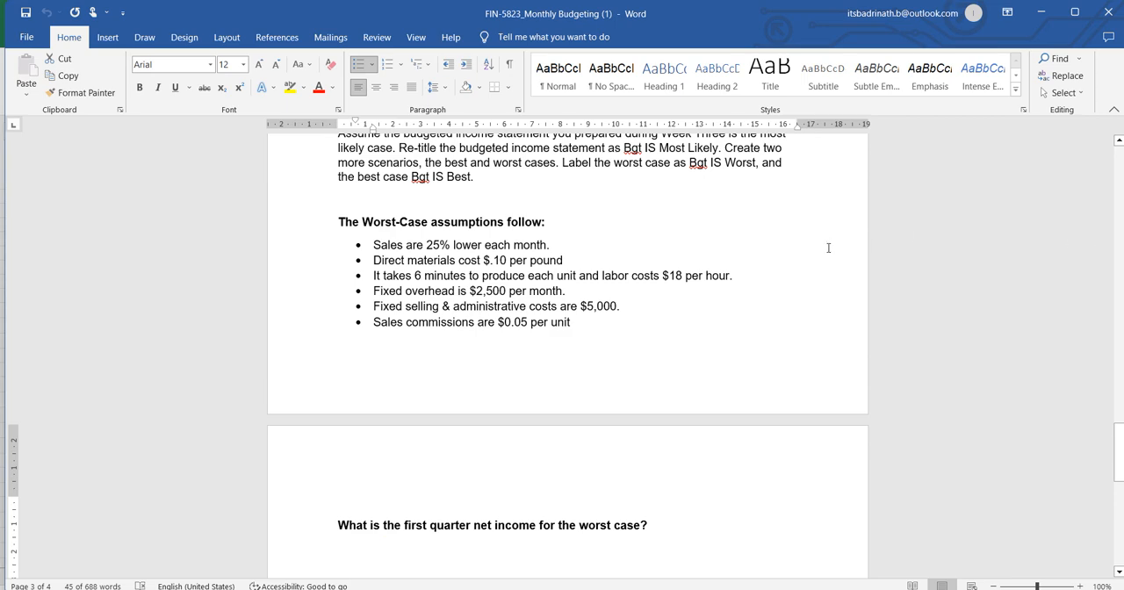
{"action": "key", "text": "alt+Tab"}
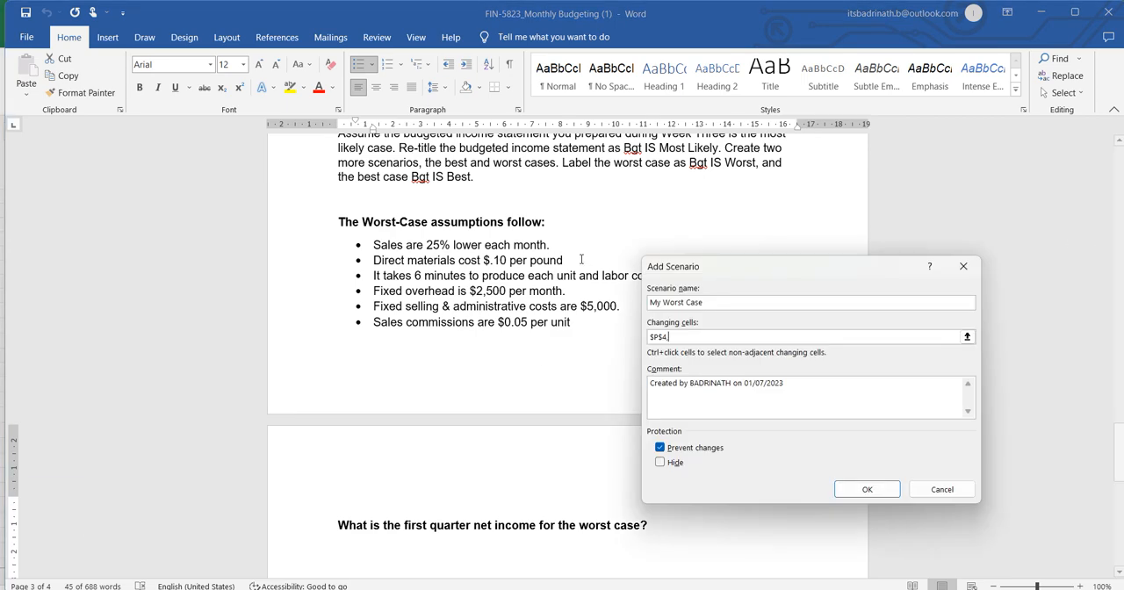
{"action": "key", "text": "alt+Tab"}
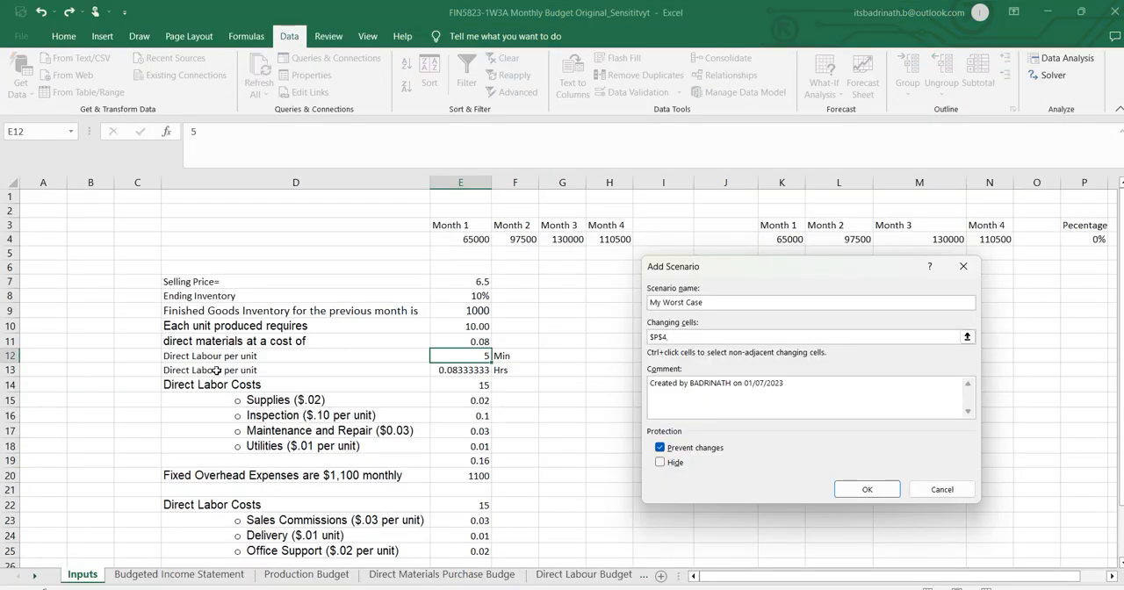
{"action": "left_click", "coordinate": [484, 340]}
{"action": "type", "text": ","}
{"action": "key", "text": "alt+Tab"}
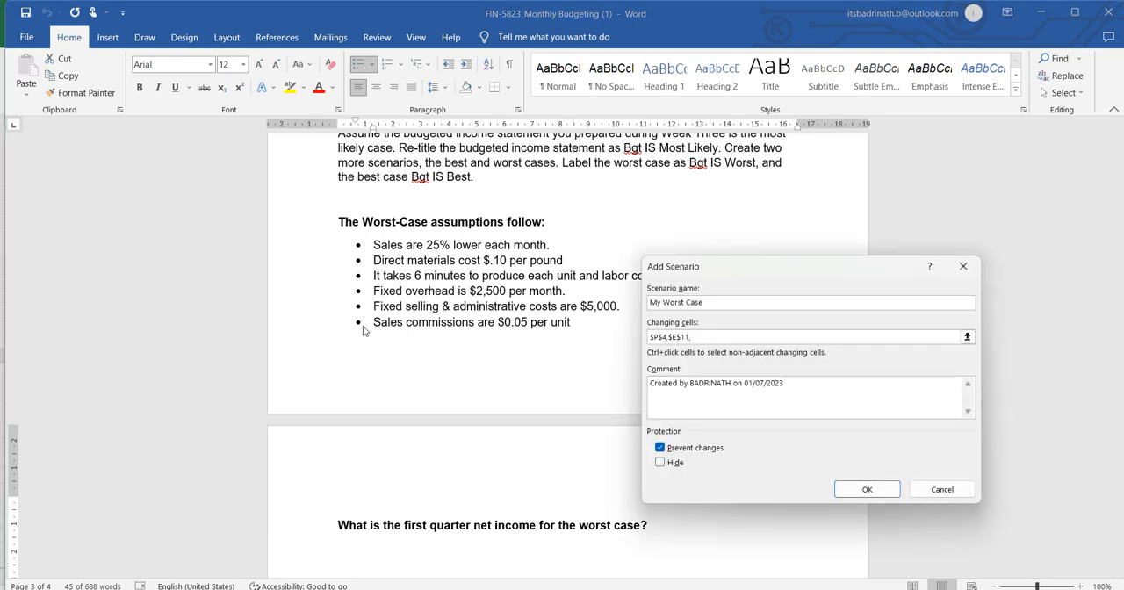
{"action": "key", "text": "alt+Tab"}
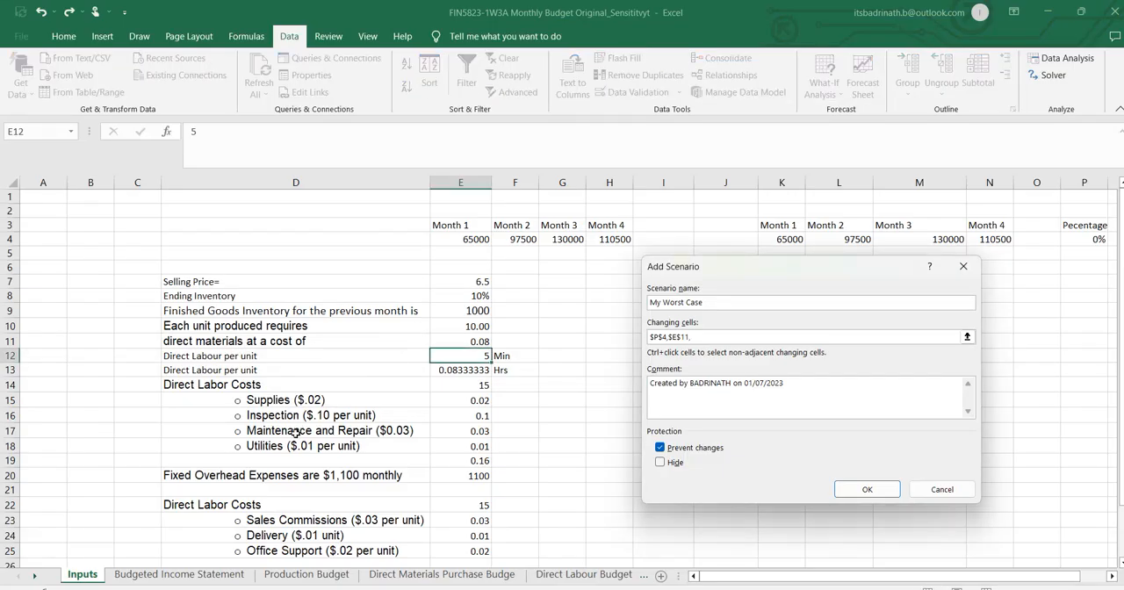
{"action": "left_click", "coordinate": [479, 355], "text": "ctrl"}
Check the worst-case labour assumption in Word and add the direct labour cost cell E14 to the scenario's changing cells.
{"action": "key", "text": "alt+Tab"}
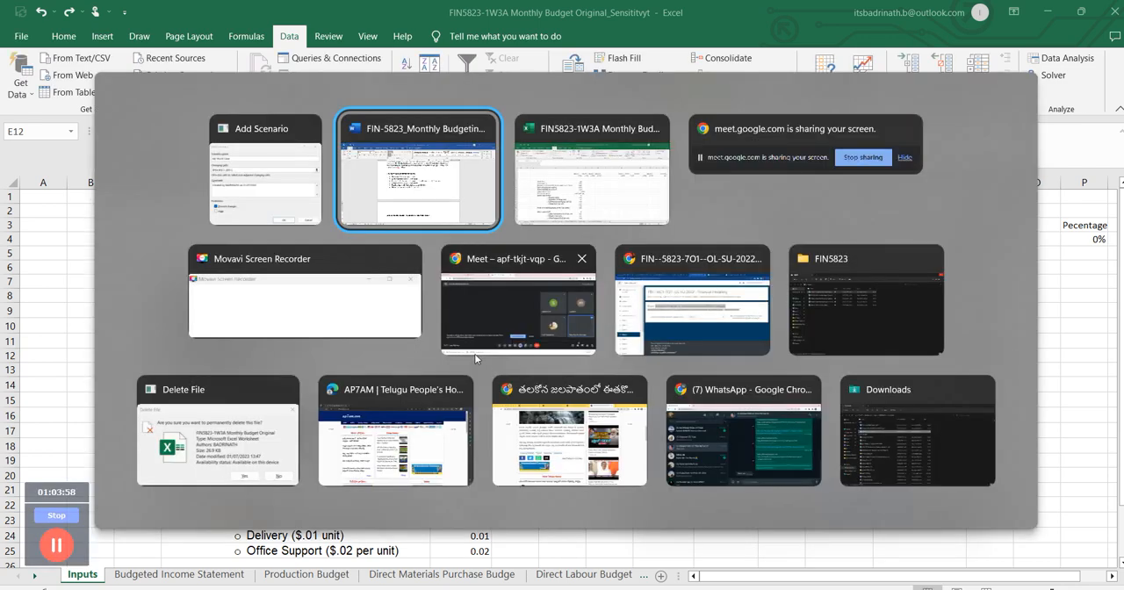
{"action": "key", "text": "alt+Tab"}
{"action": "key", "text": "alt+shift+Tab"}
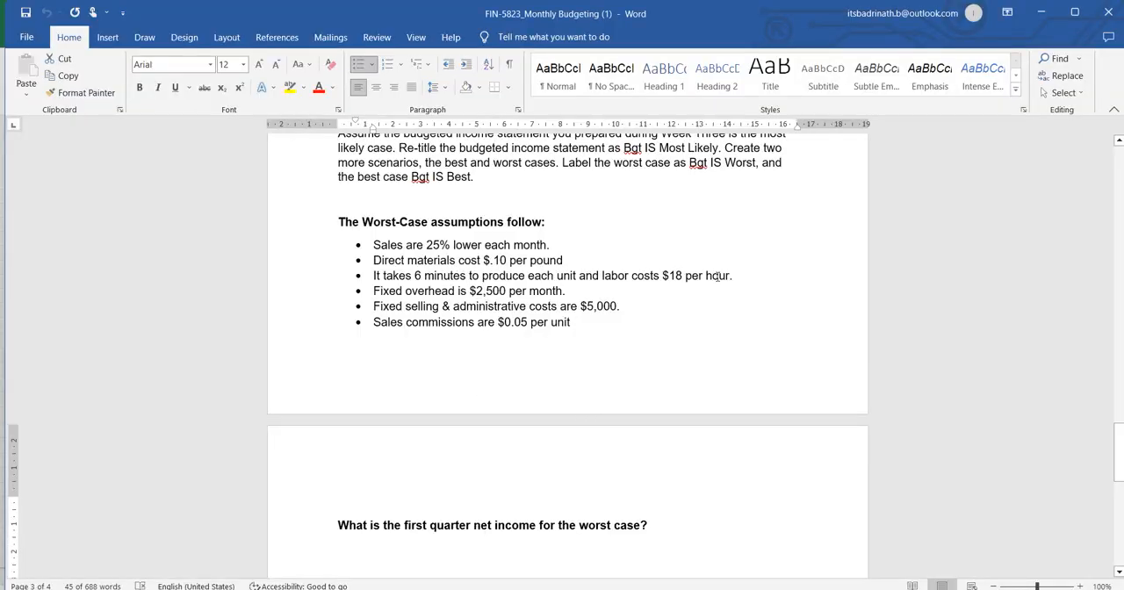
{"action": "key", "text": "alt+Tab"}
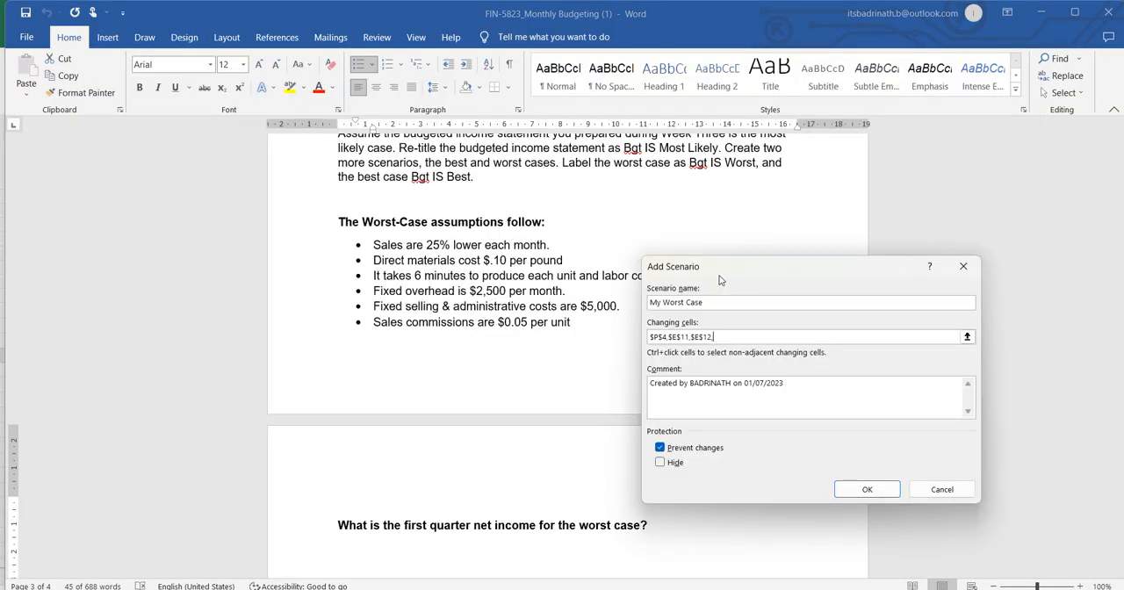
{"action": "key", "text": "alt+Tab"}
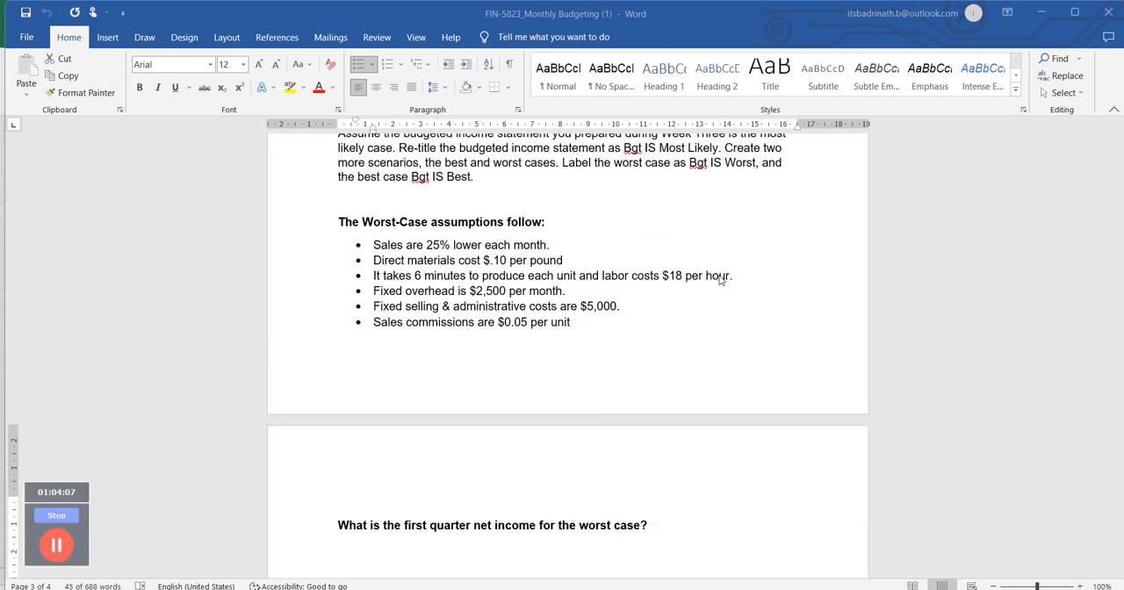
{"action": "key", "text": "alt+Tab"}
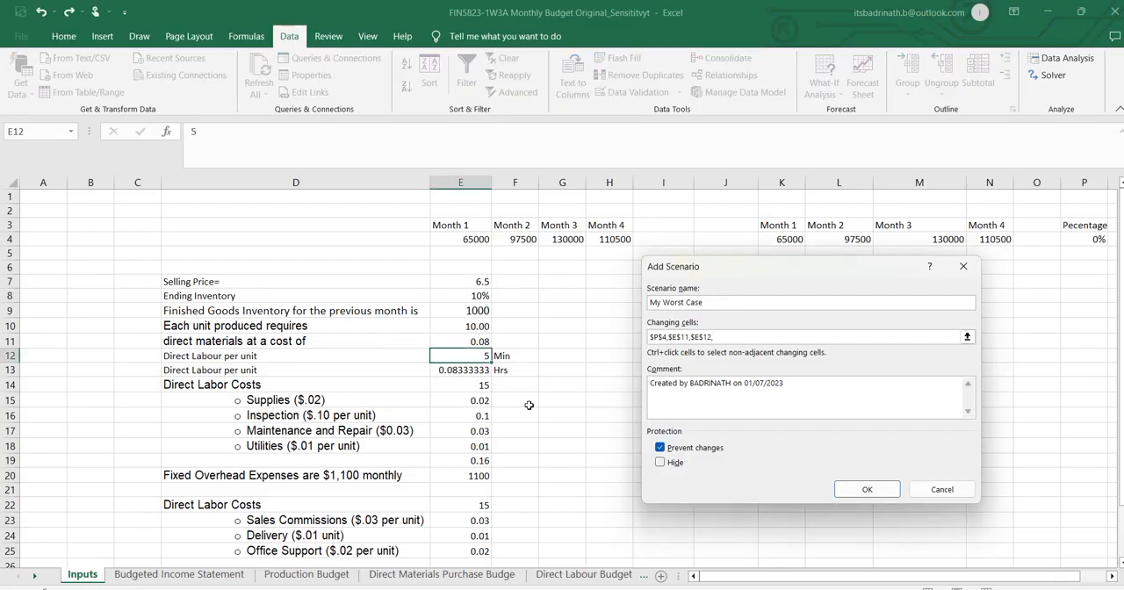
{"action": "left_click", "coordinate": [478, 386]}
Following the Word assumptions, add the fixed overhead cell E20 and the fixed selling and administrative expense cell E28 to the changing cells.
{"action": "key", "text": "alt+Tab"}
{"action": "key", "text": "alt+Tab"}
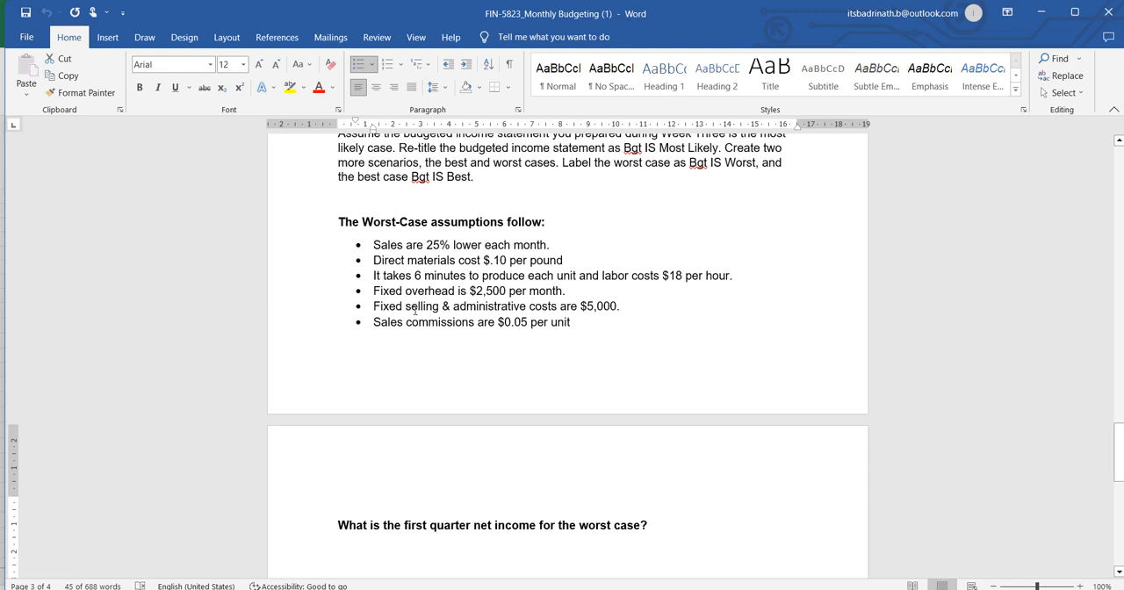
{"action": "key", "text": "alt+Tab"}
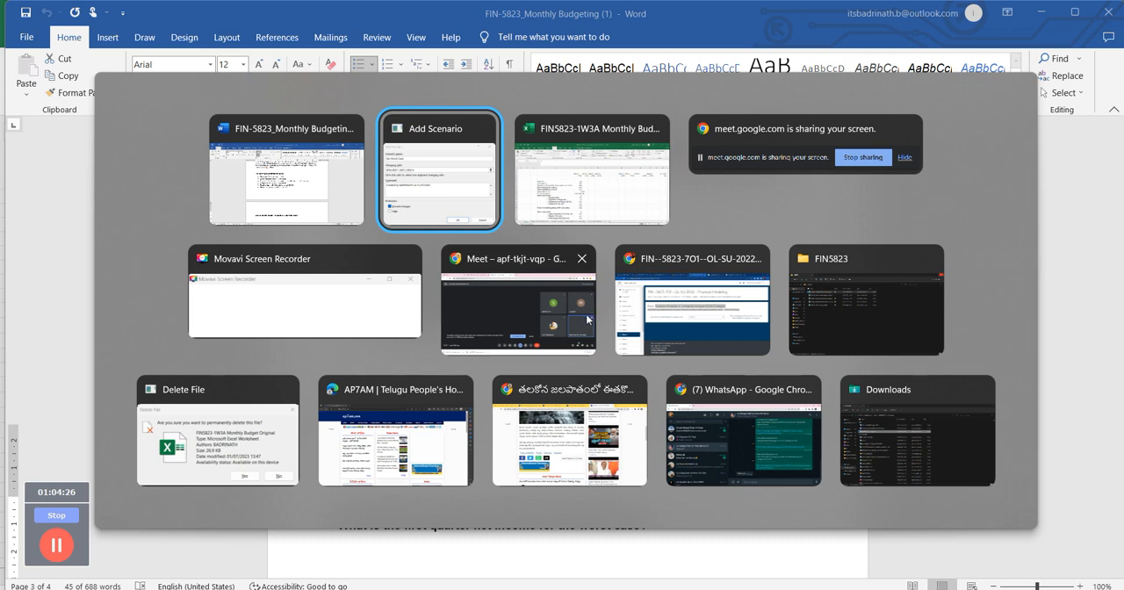
{"action": "key", "text": "alt+Tab"}
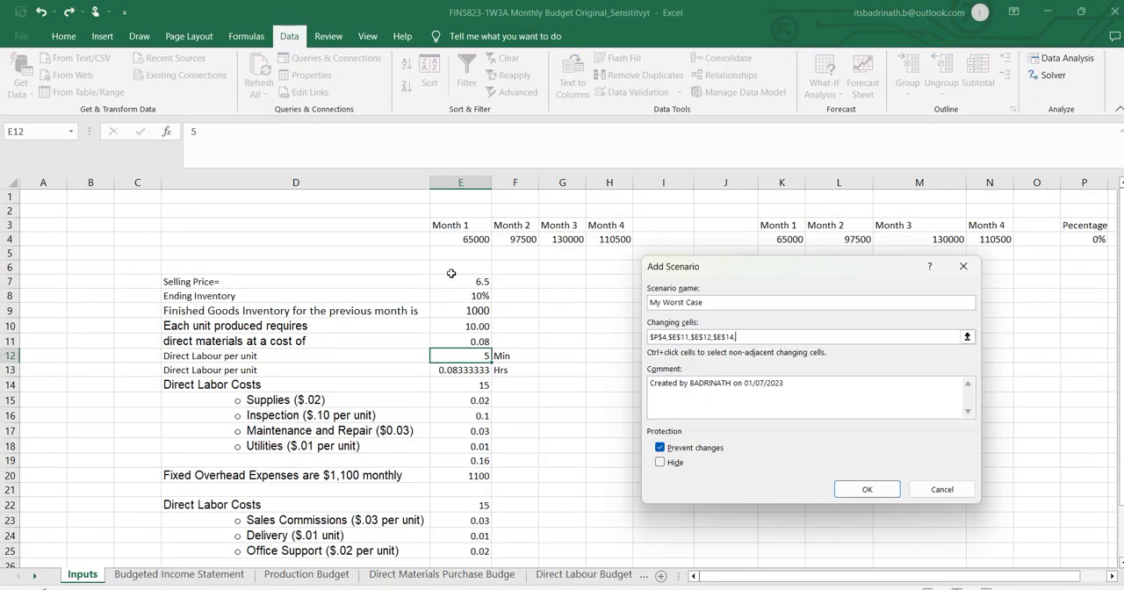
{"action": "left_click", "coordinate": [472, 475]}
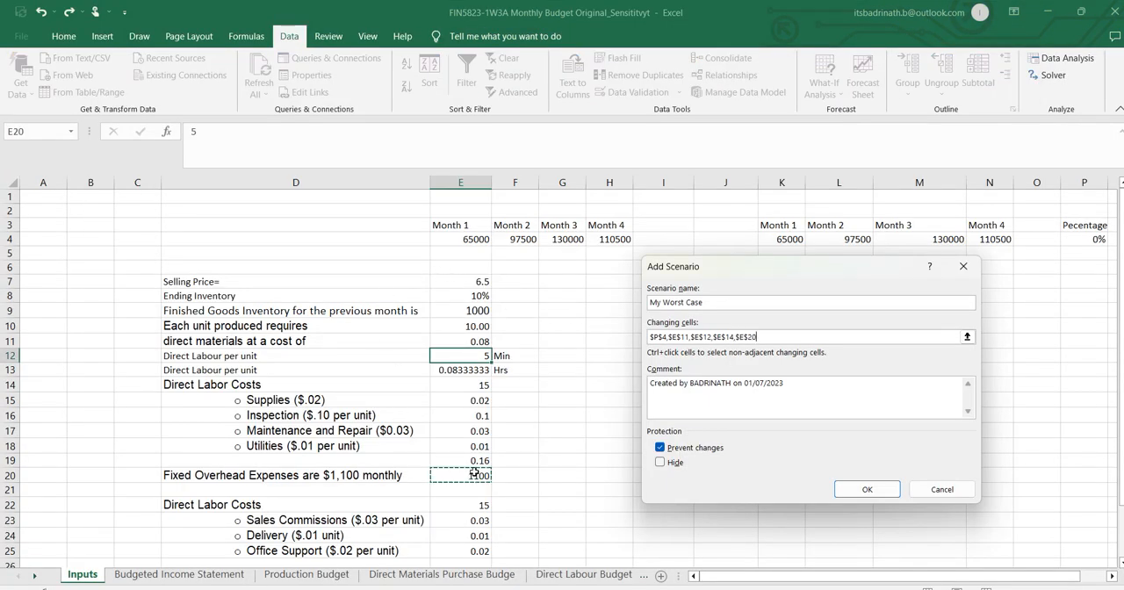
{"action": "type", "text": ","}
{"action": "scroll", "coordinate": [478, 395], "scroll_direction": "down", "scroll_amount": 1}
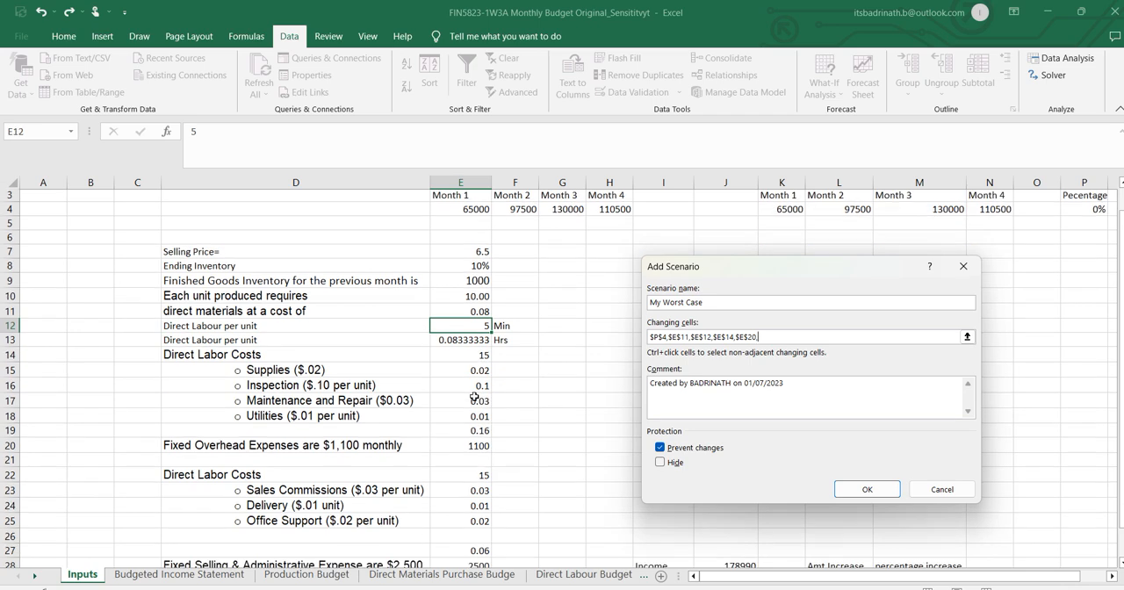
{"action": "scroll", "coordinate": [472, 398], "scroll_direction": "down", "scroll_amount": 1}
{"action": "left_click", "coordinate": [478, 512]}
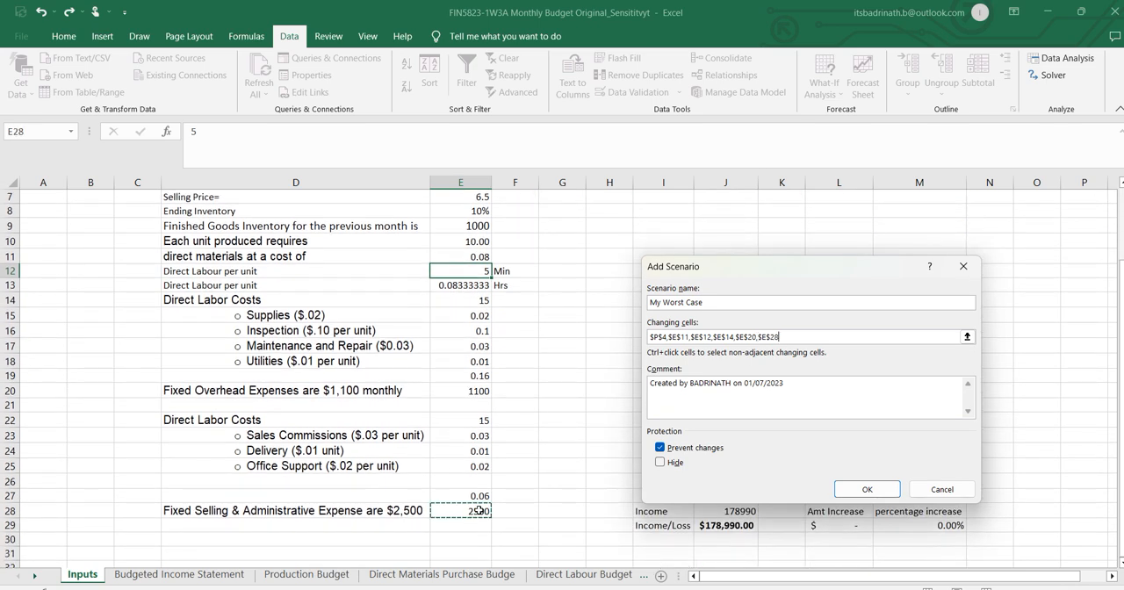
Check the remaining worst-case assumption in Word and add the sales commissions cell E23 to the changing cells.
{"action": "key", "text": "alt+Tab"}
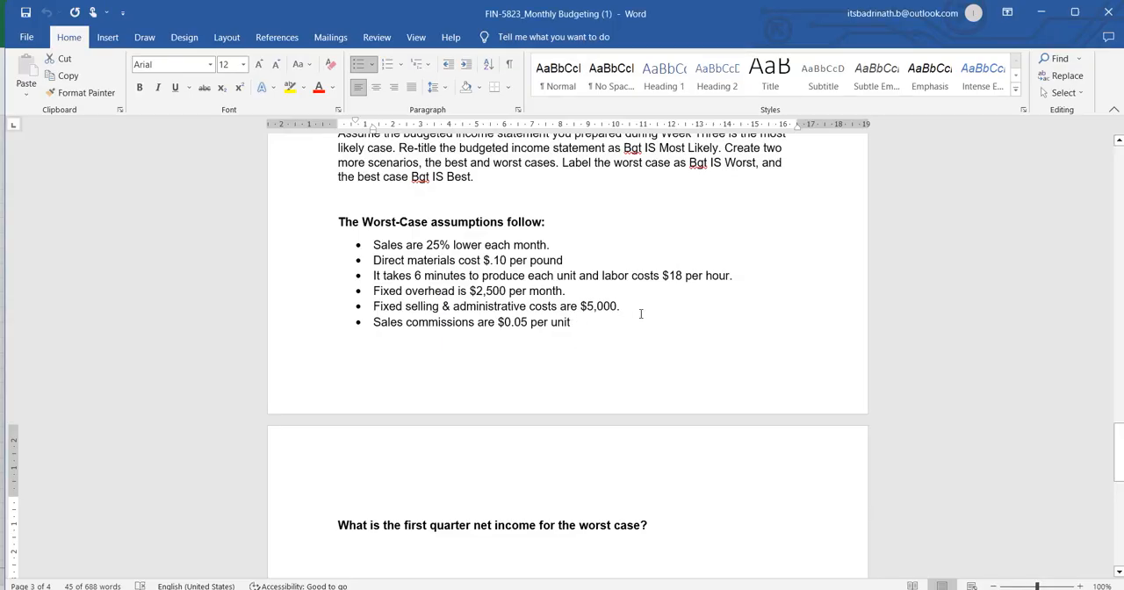
{"action": "key", "text": "alt+Tab"}
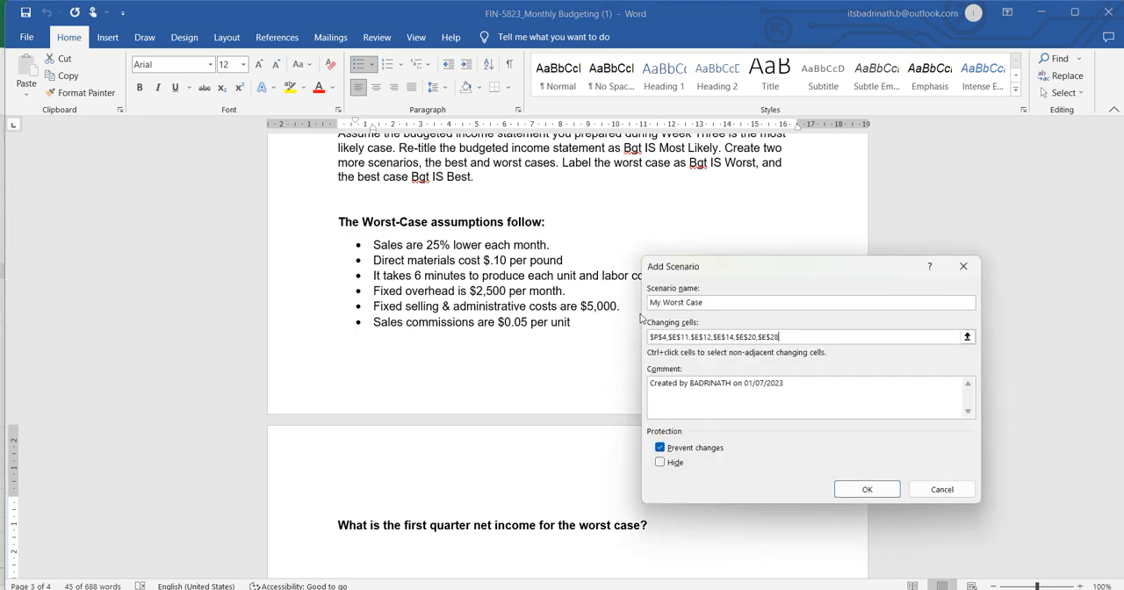
{"action": "key", "text": "alt+Tab"}
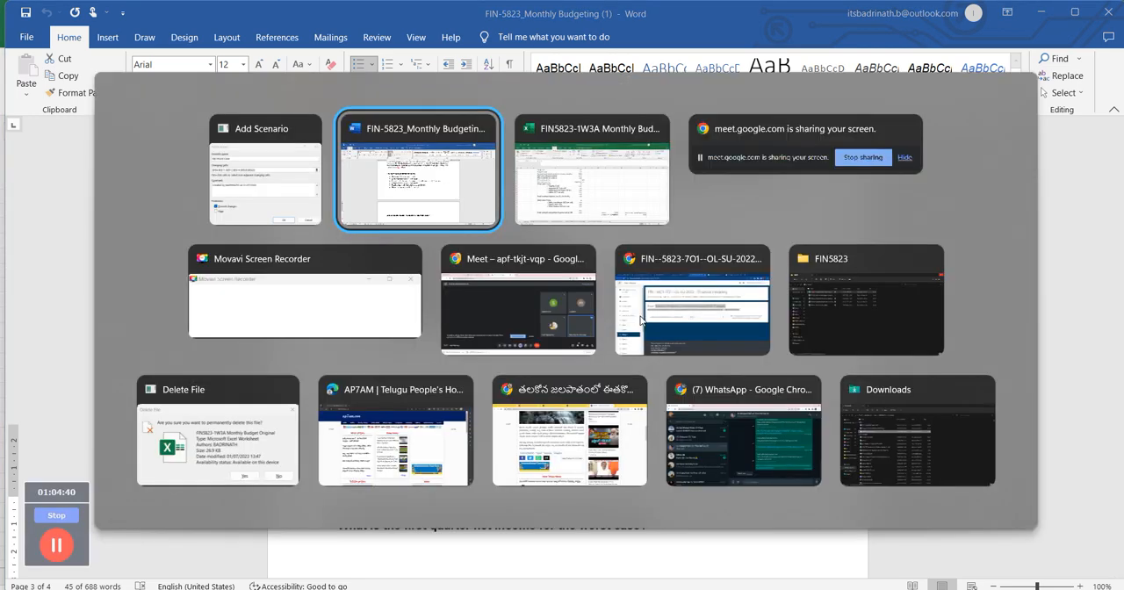
{"action": "key", "text": "alt+Tab"}
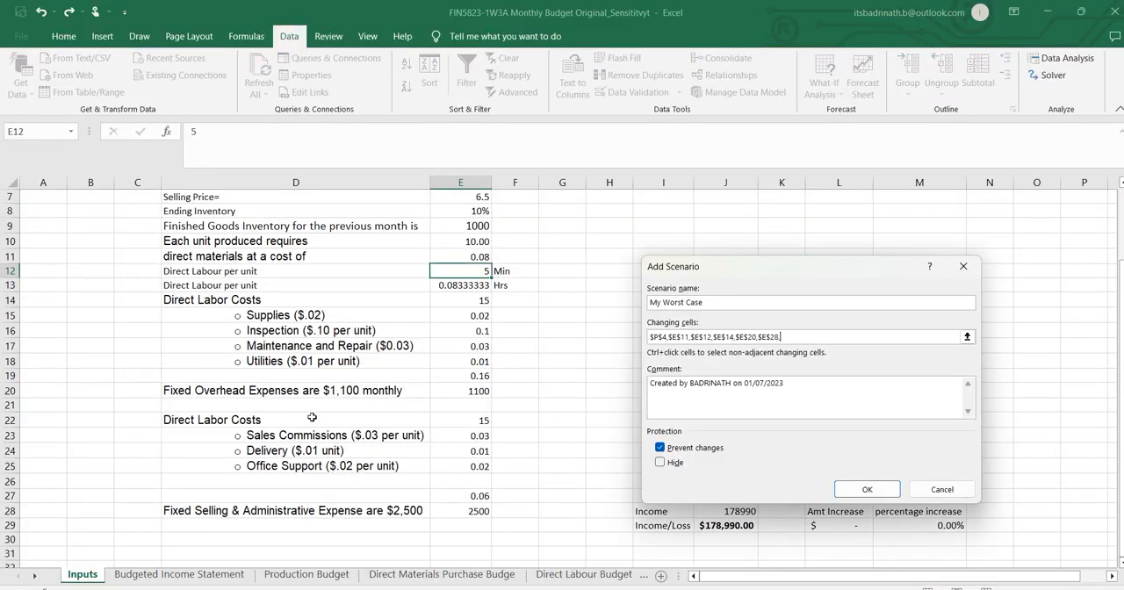
{"action": "left_click", "coordinate": [478, 435]}
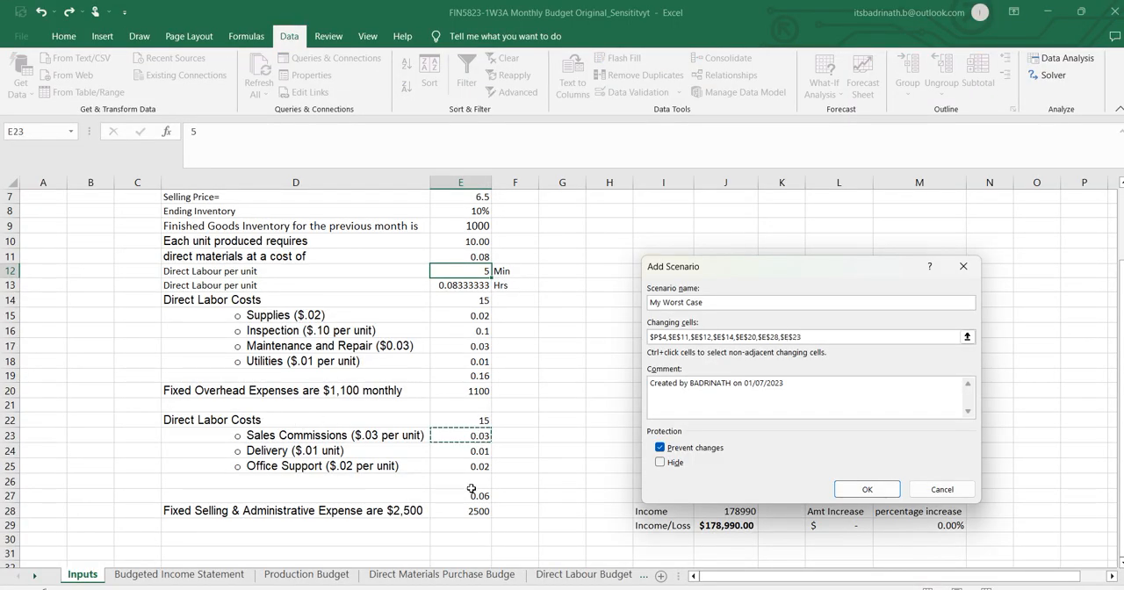
Review the scenario analysis instructions in Word and confirm the name and changing cells of My Worst Case.
{"action": "key", "text": "alt+Tab"}
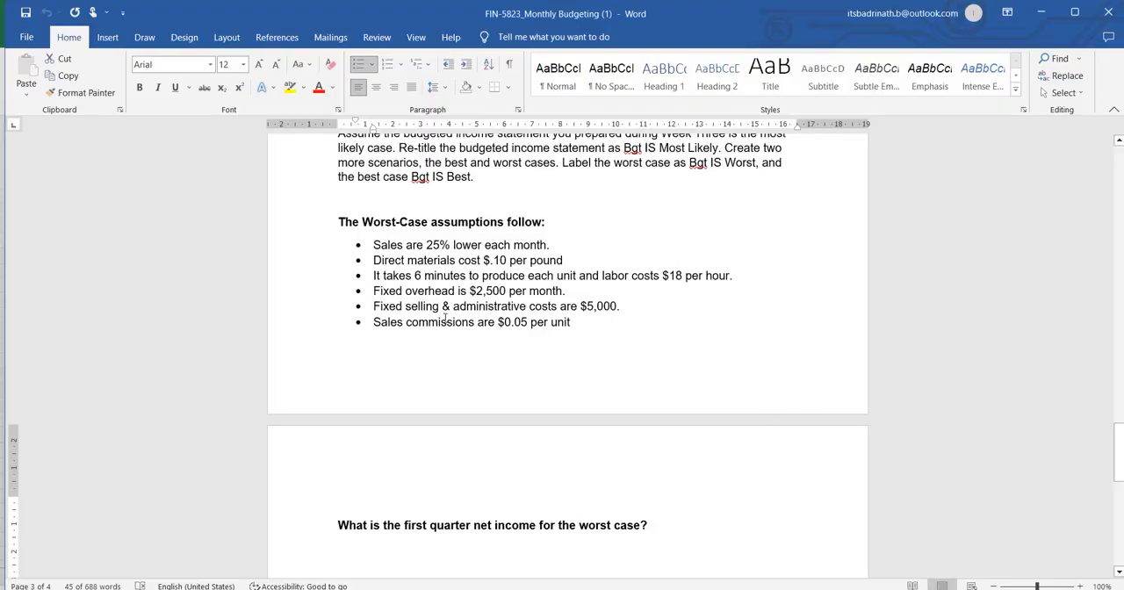
{"action": "scroll", "coordinate": [456, 316], "scroll_direction": "up", "scroll_amount": 1}
{"action": "scroll", "coordinate": [481, 321], "scroll_direction": "up", "scroll_amount": 1}
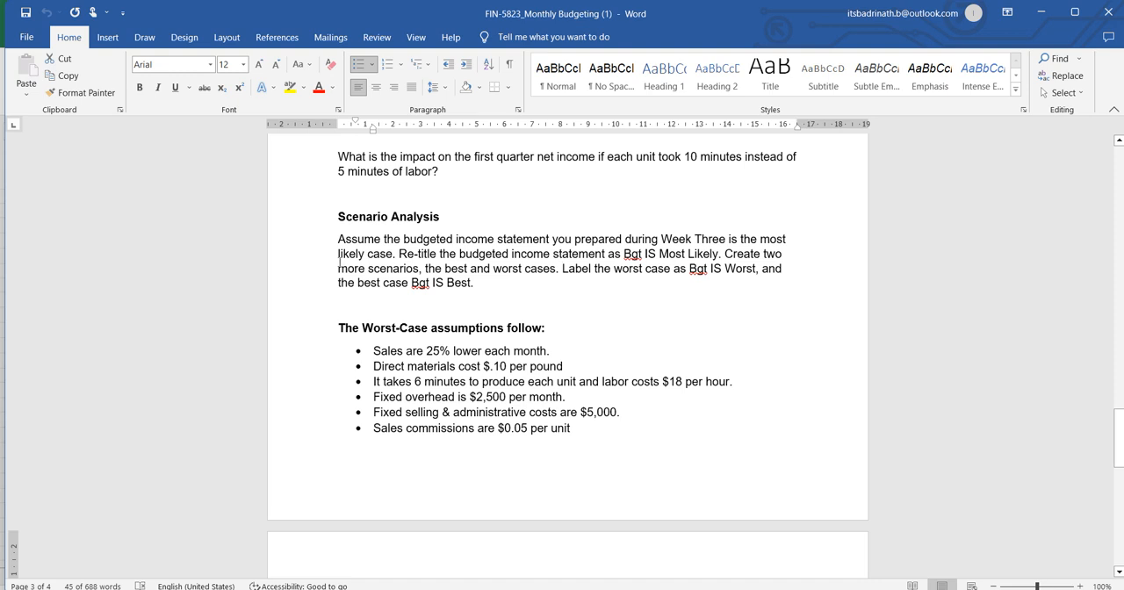
{"action": "key", "text": "alt+Tab"}
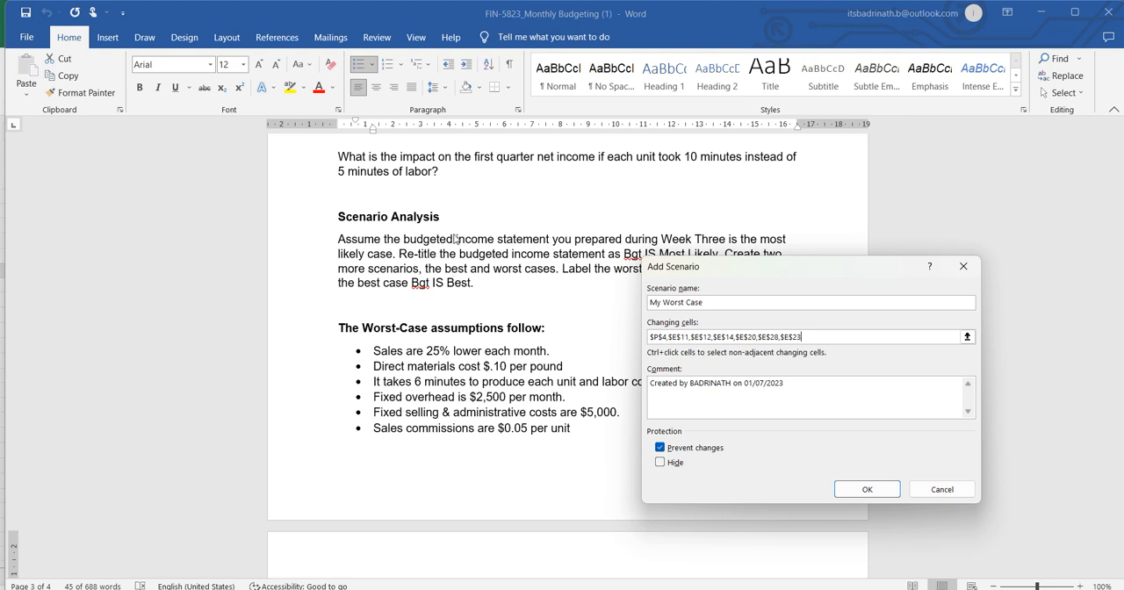
{"action": "left_click", "coordinate": [867, 489]}
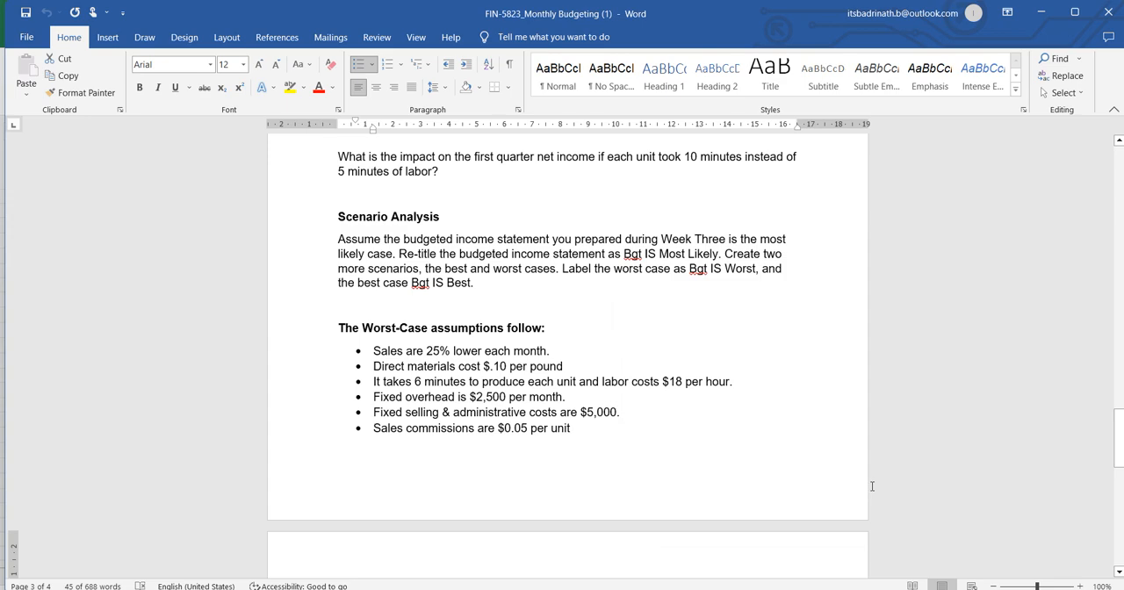
Check the worst-case sales assumption in Word and set the scenario value of the sales percentage cell P4 to 25%.
{"action": "key", "text": "alt+Tab"}
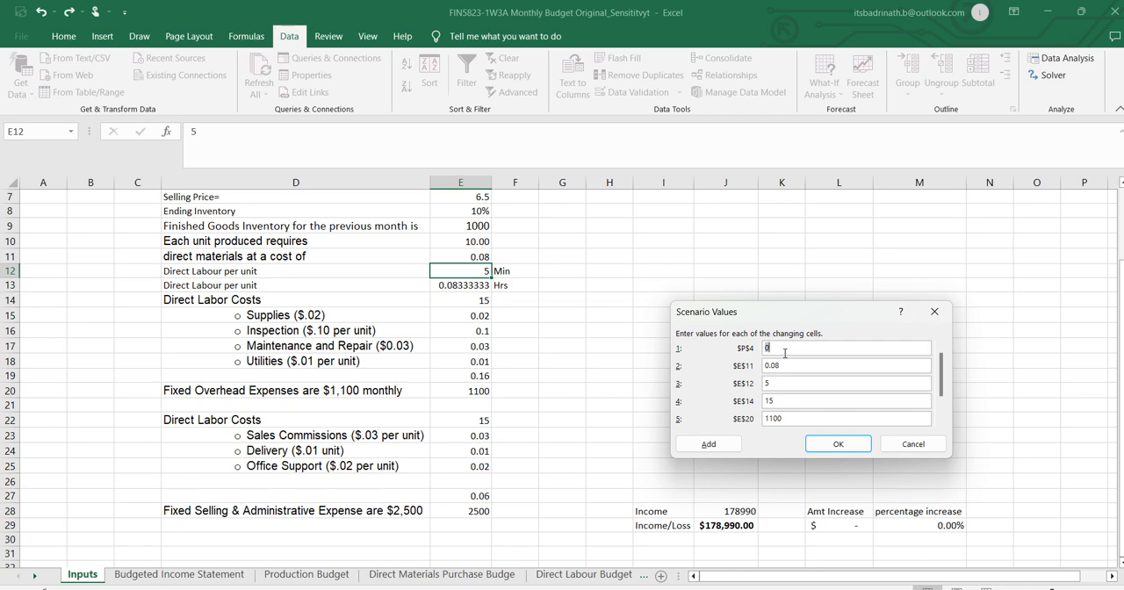
{"action": "key", "text": "alt+Tab"}
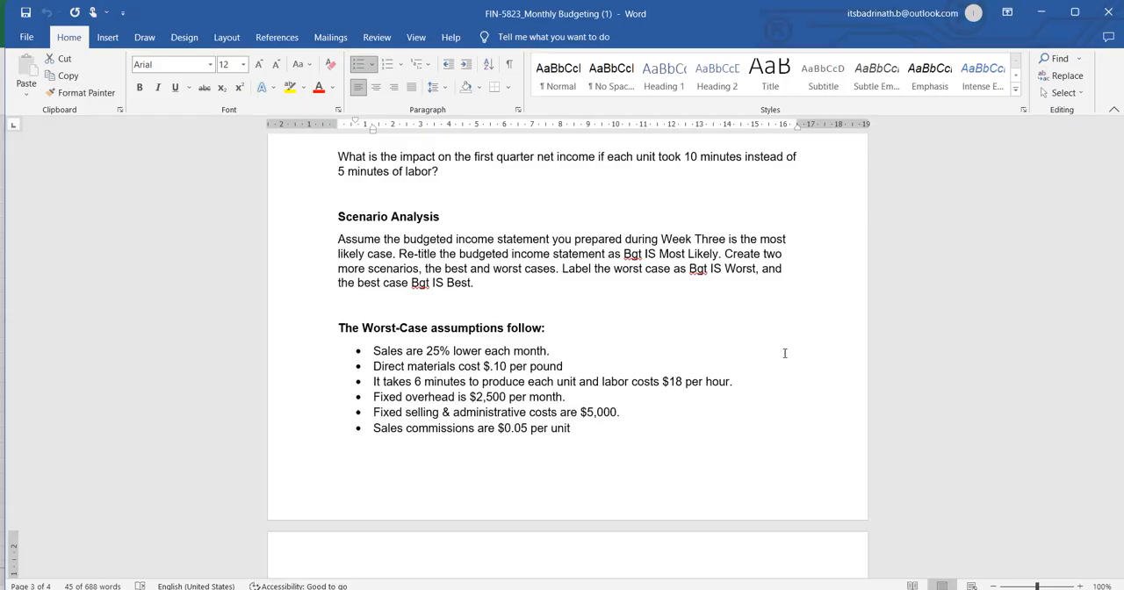
{"action": "key", "text": "alt+Tab"}
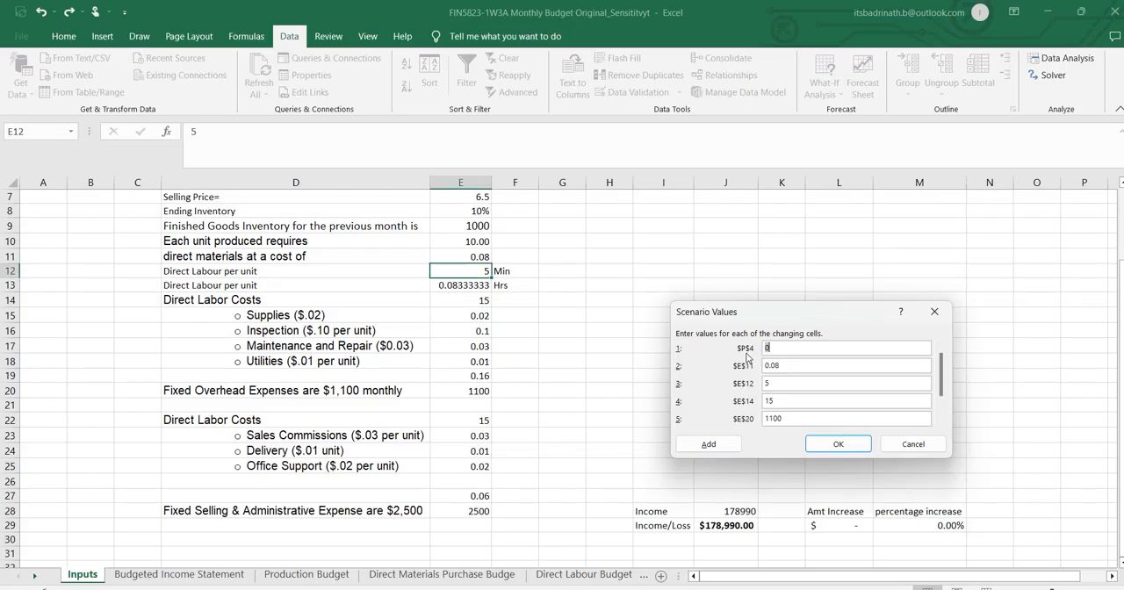
{"action": "key", "text": "alt+Tab"}
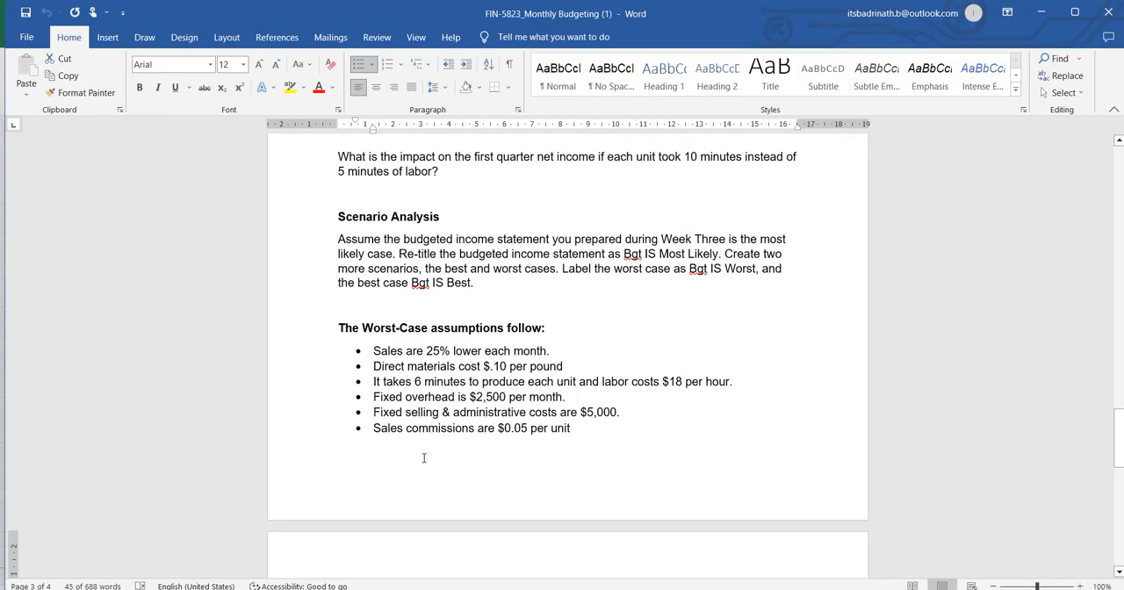
{"action": "key", "text": "alt+Tab"}
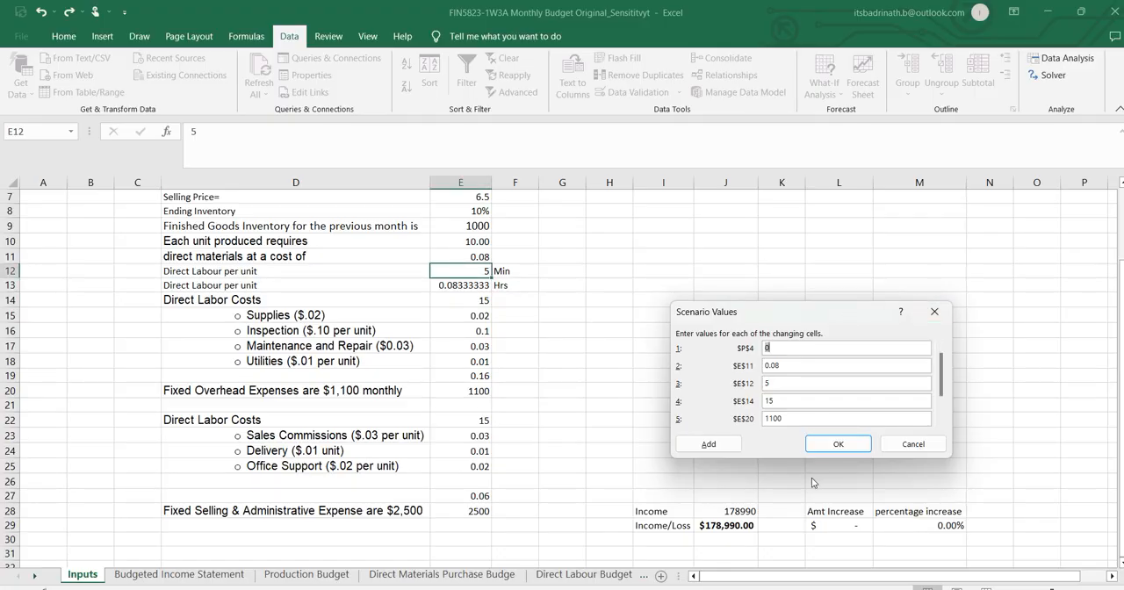
{"action": "type", "text": "25%"}
Check the direct materials assumption in Word and set the scenario value of cell E11 to 0.1.
{"action": "key", "text": "alt+Tab"}
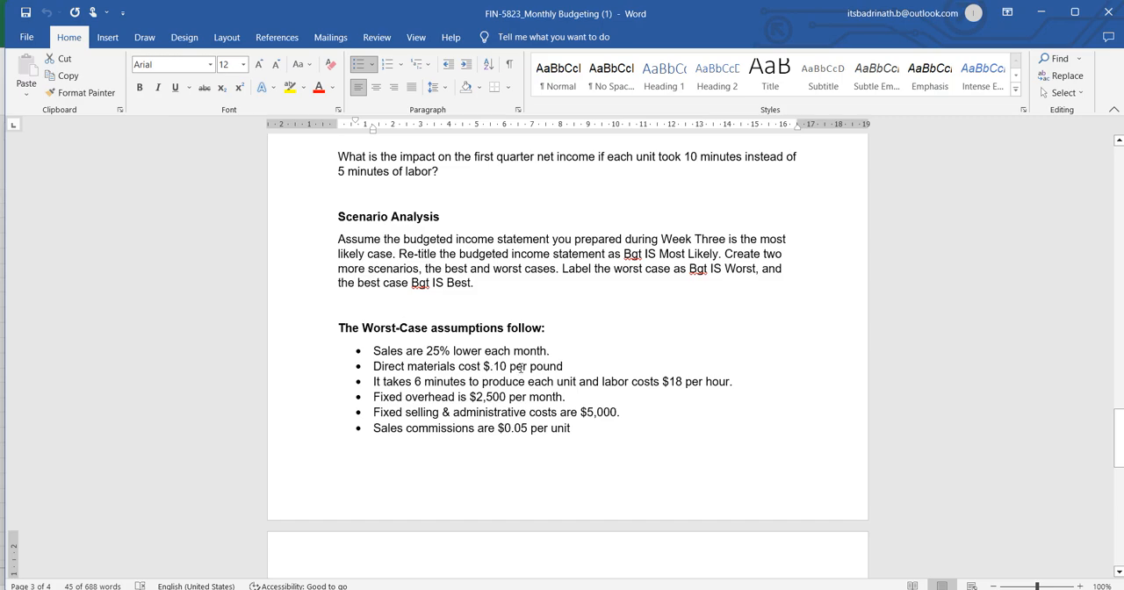
{"action": "key", "text": "alt+Tab"}
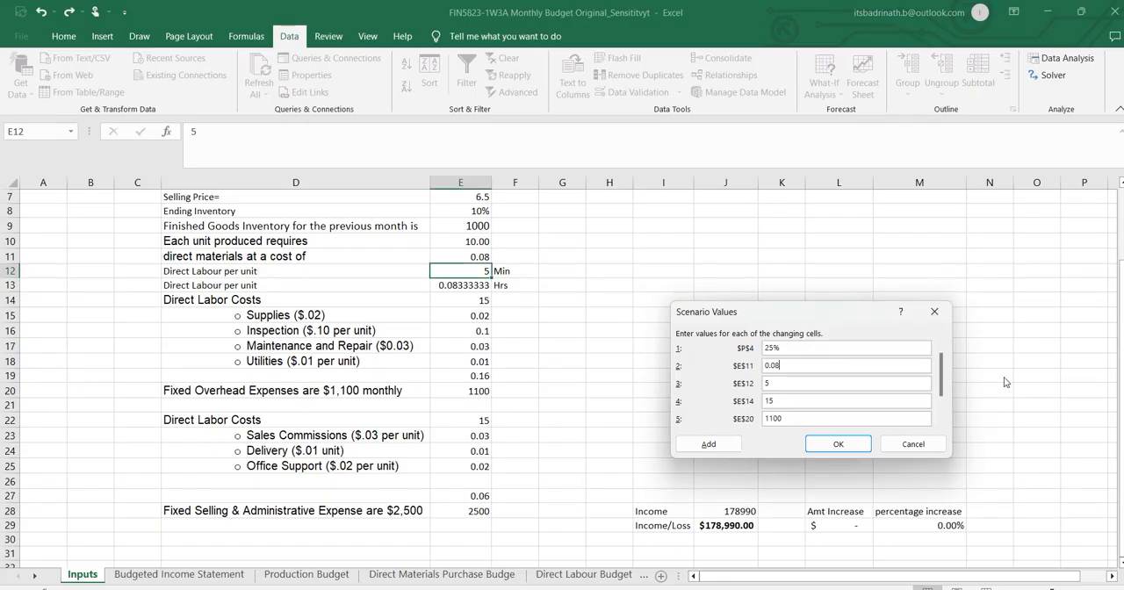
{"action": "key", "text": "BackSpace"}
{"action": "key", "text": "BackSpace"}
{"action": "type", "text": "1"}
{"action": "key", "text": "Tab"}
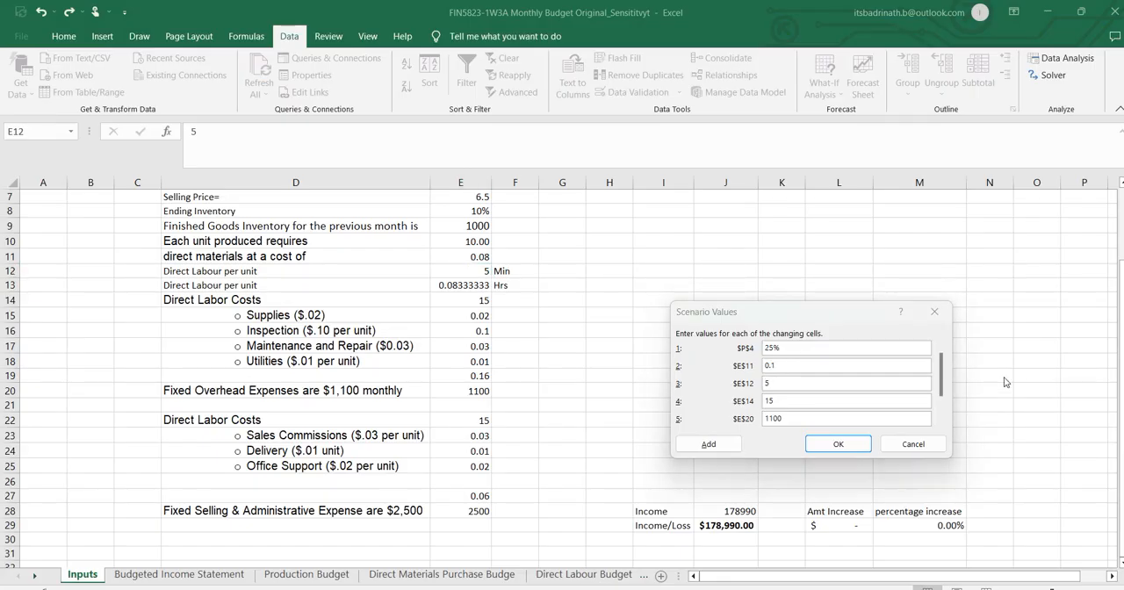
Following the Word labour assumption, set the scenario values to 6 minutes for cell E12 and 18 for the labour cost cell E14.
{"action": "key", "text": "alt+Tab"}
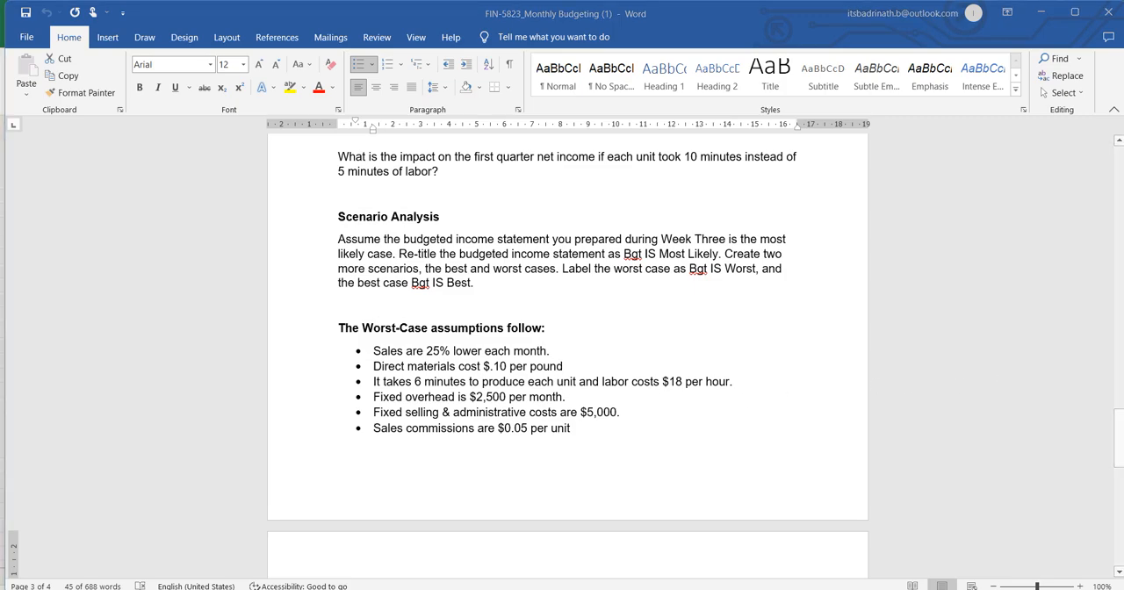
{"action": "key", "text": "alt+Tab"}
{"action": "type", "text": "6"}
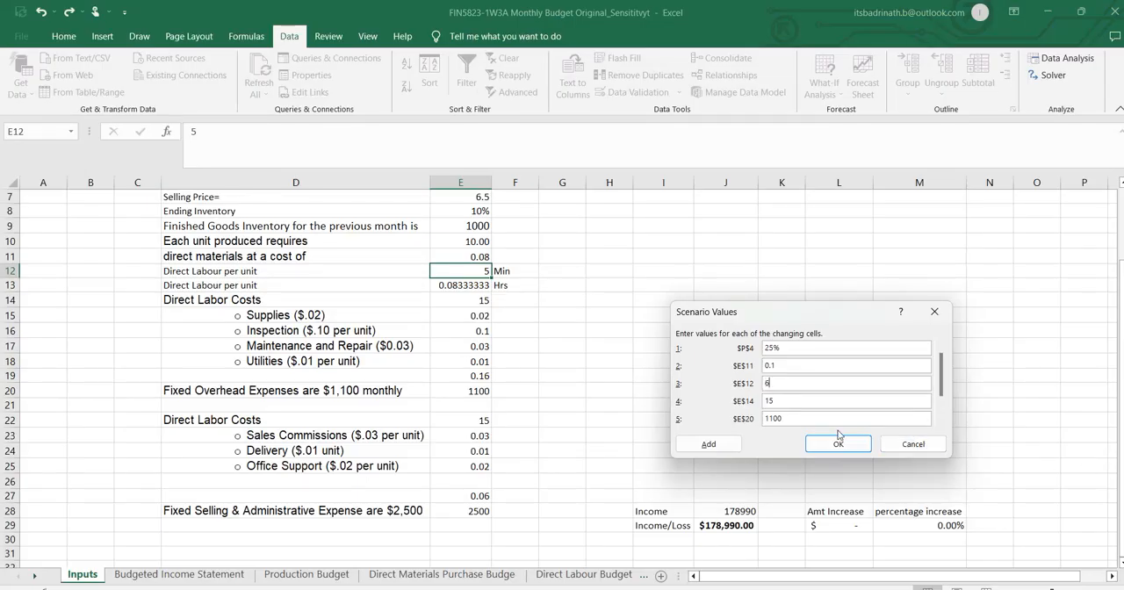
{"action": "key", "text": "Tab"}
{"action": "type", "text": "18"}
{"action": "key", "text": "Tab"}
Following the Word assumptions, set the scenario values to 2500 for fixed overhead cell E20 and 5000 for fixed selling and administrative cell E28.
{"action": "key", "text": "alt+Tab"}
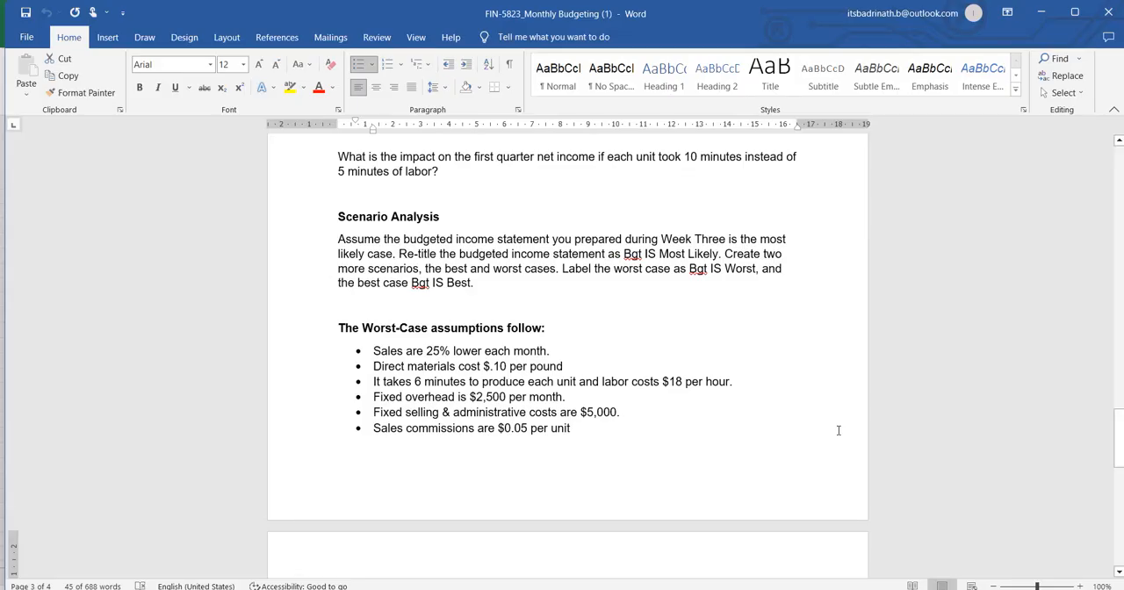
{"action": "key", "text": "alt+Tab"}
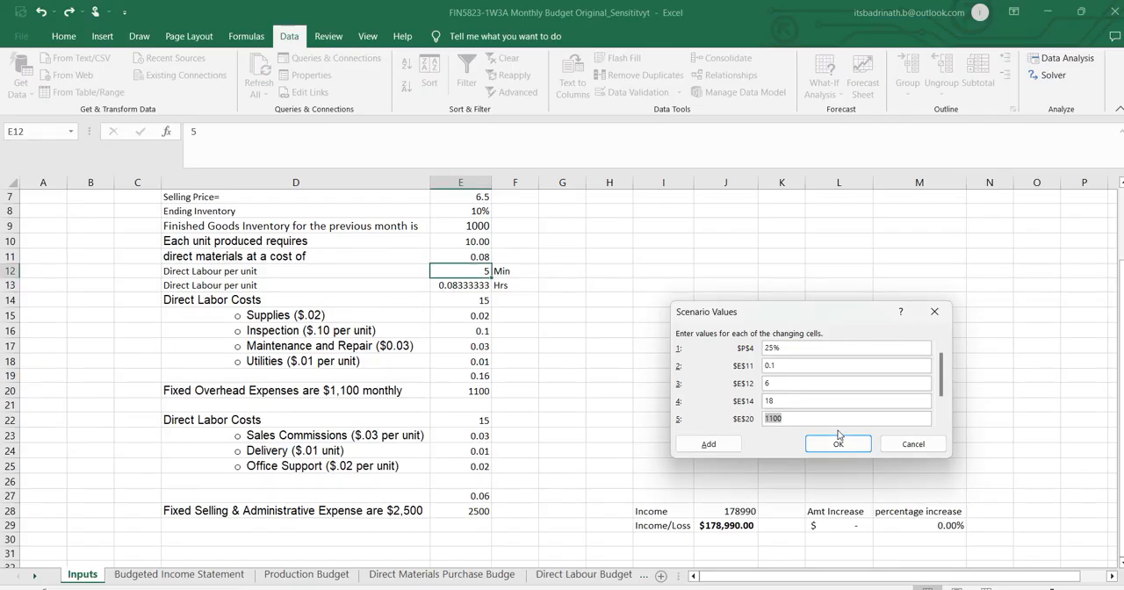
{"action": "type", "text": "2500"}
{"action": "key", "text": "Tab"}
{"action": "type", "text": "50"}
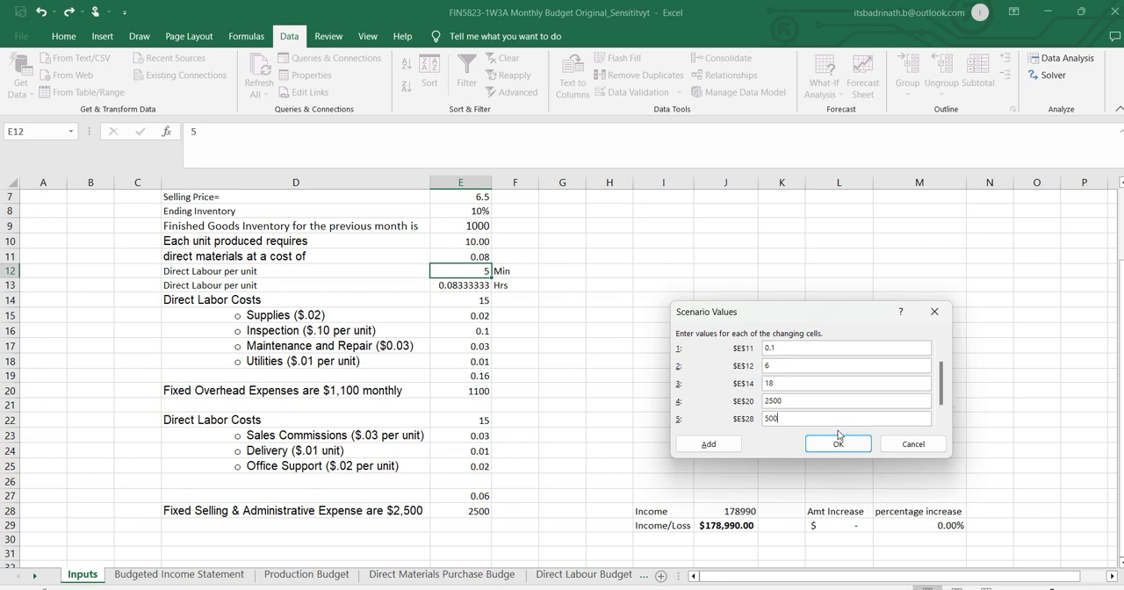
Following the Word assumption, set the worst-case value of sales commission cell E23 to 0.05 and save the scenario.
{"action": "key", "text": "alt+Tab"}
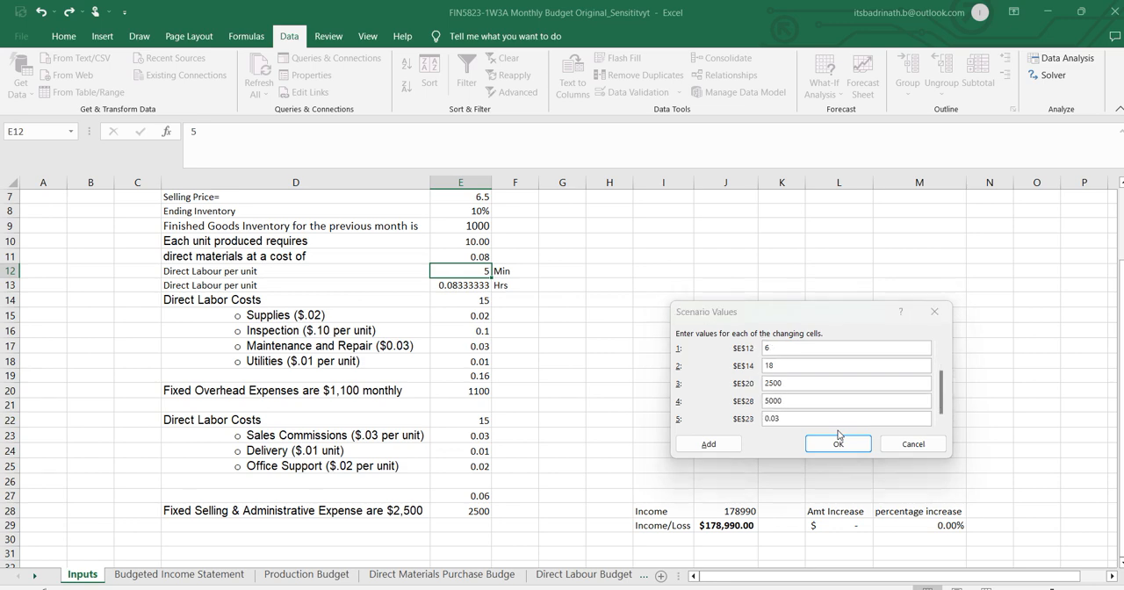
{"action": "key", "text": "alt+Tab"}
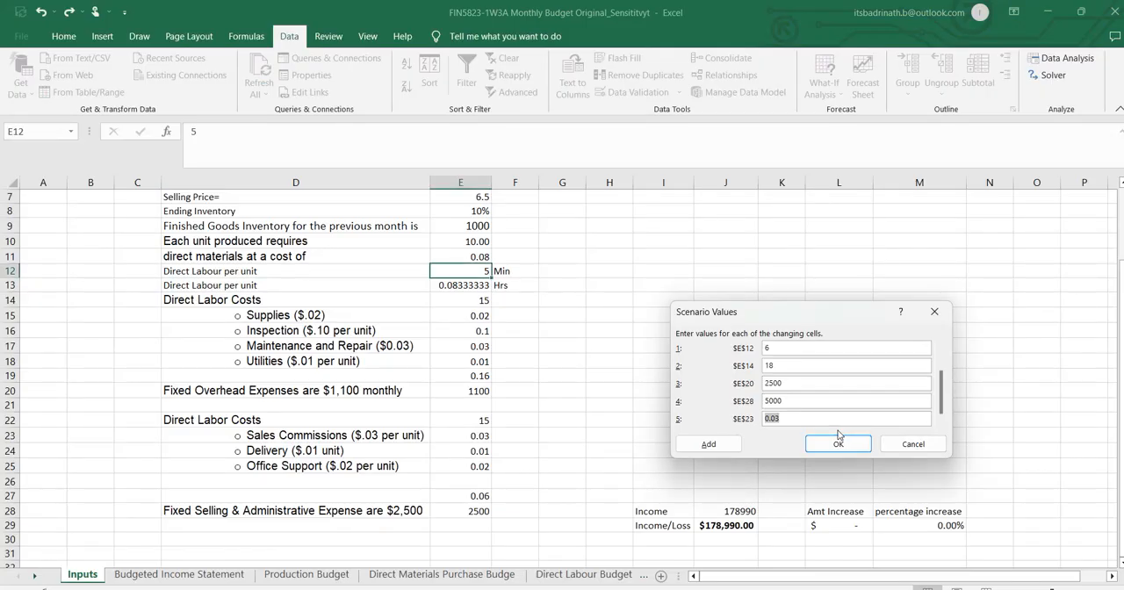
{"action": "key", "text": "Right"}
{"action": "left_click", "coordinate": [839, 444]}
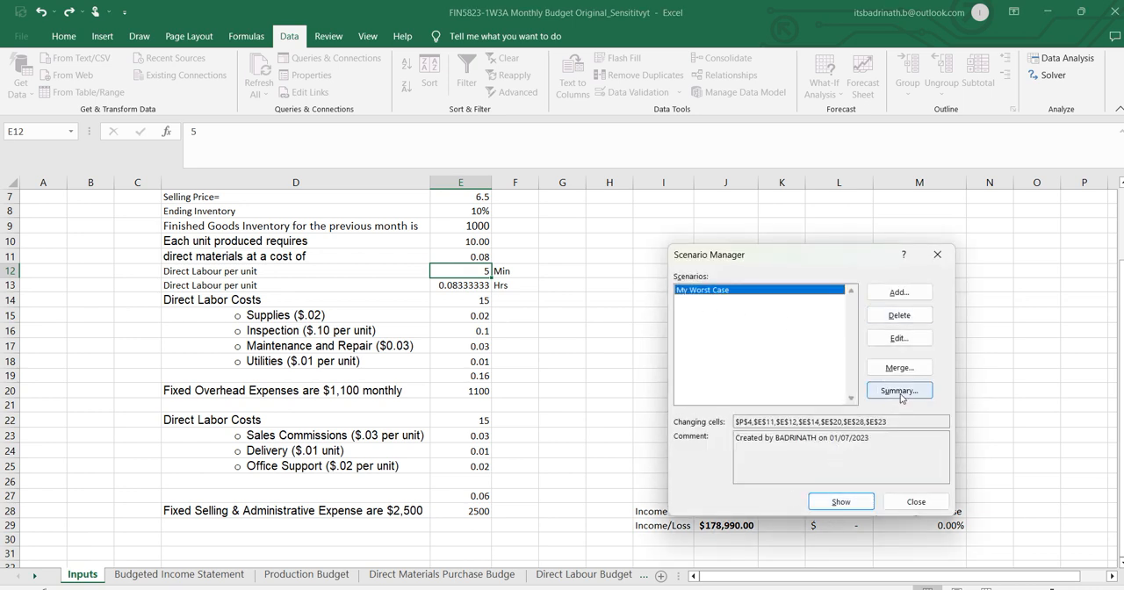
Add a scenario named "My Best Case" with the same changing cells and the comment "helll".
{"action": "left_click", "coordinate": [896, 292]}
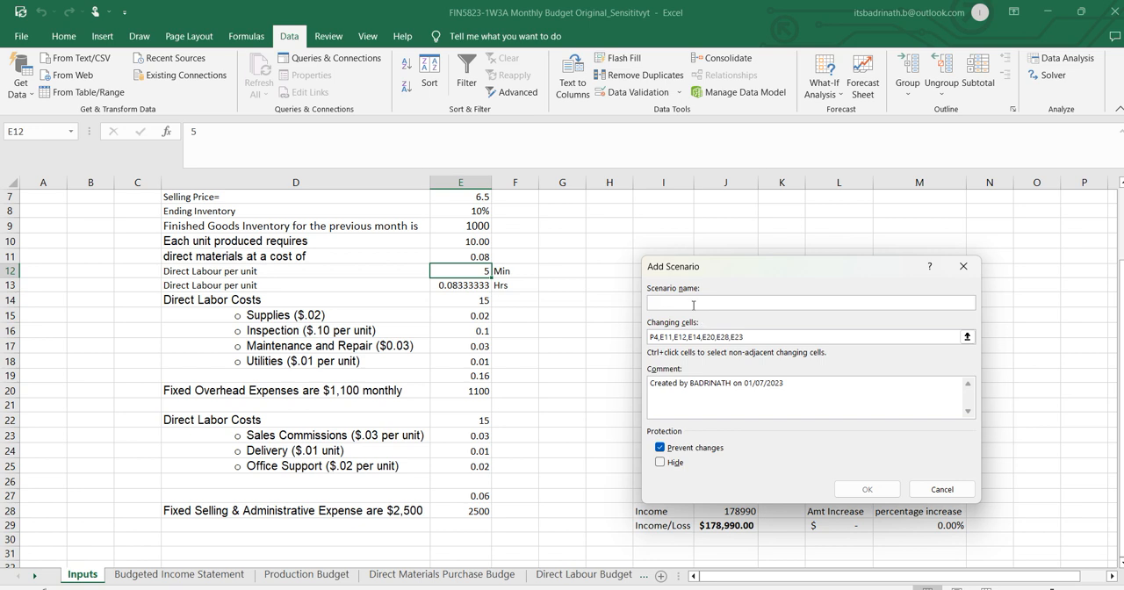
{"action": "type", "text": "My Best Case"}
{"action": "key", "text": "Tab"}
{"action": "key", "text": "Tab"}
{"action": "key", "text": "Tab"}
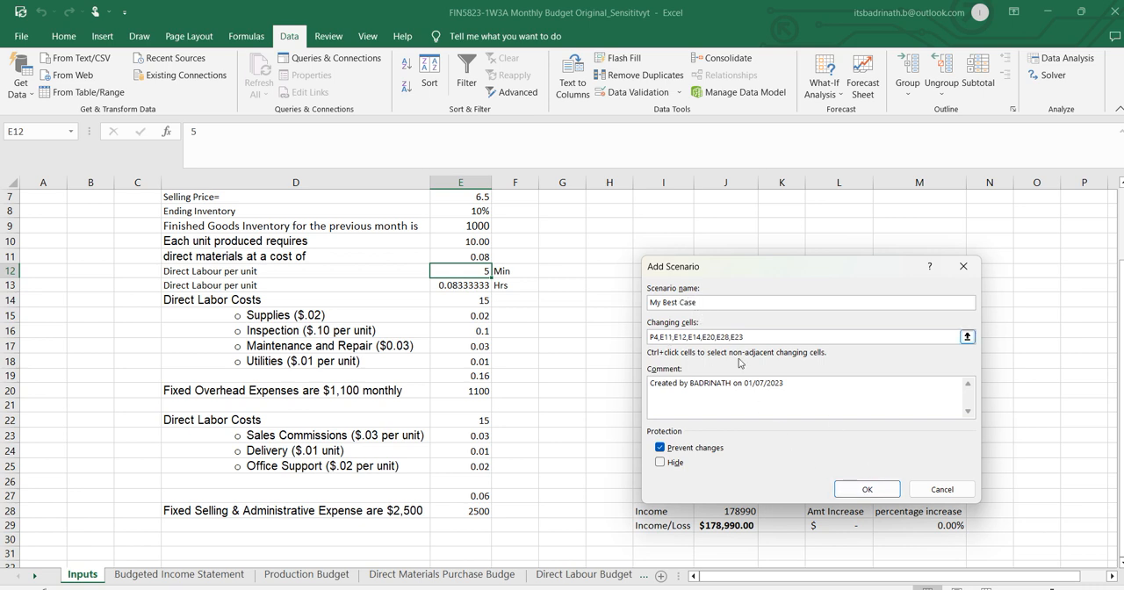
{"action": "type", "text": "hell"}
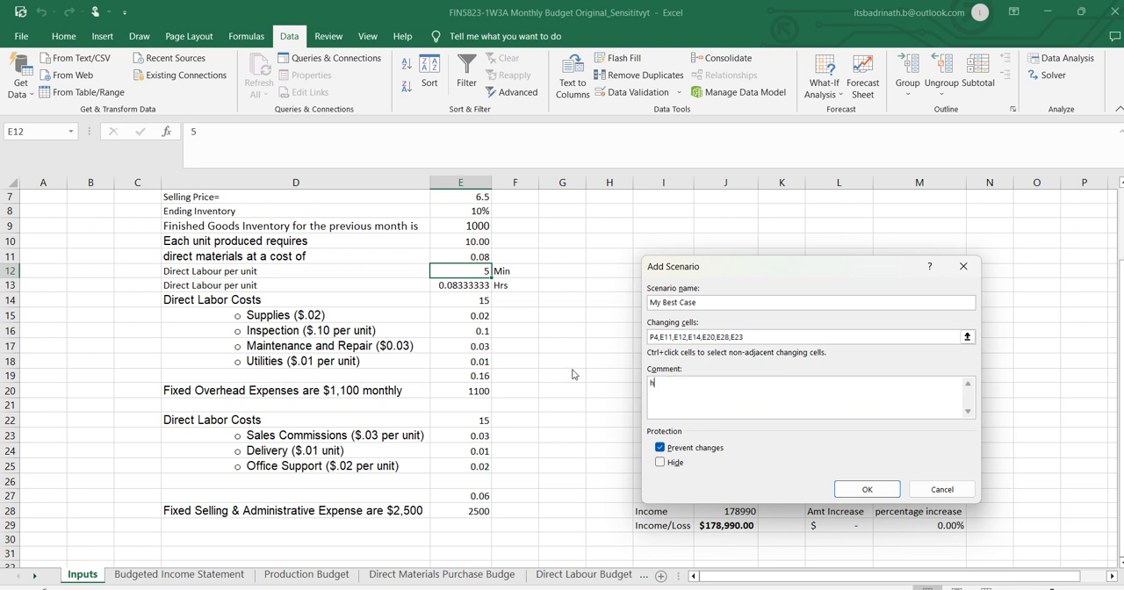
{"action": "left_click", "coordinate": [867, 489]}
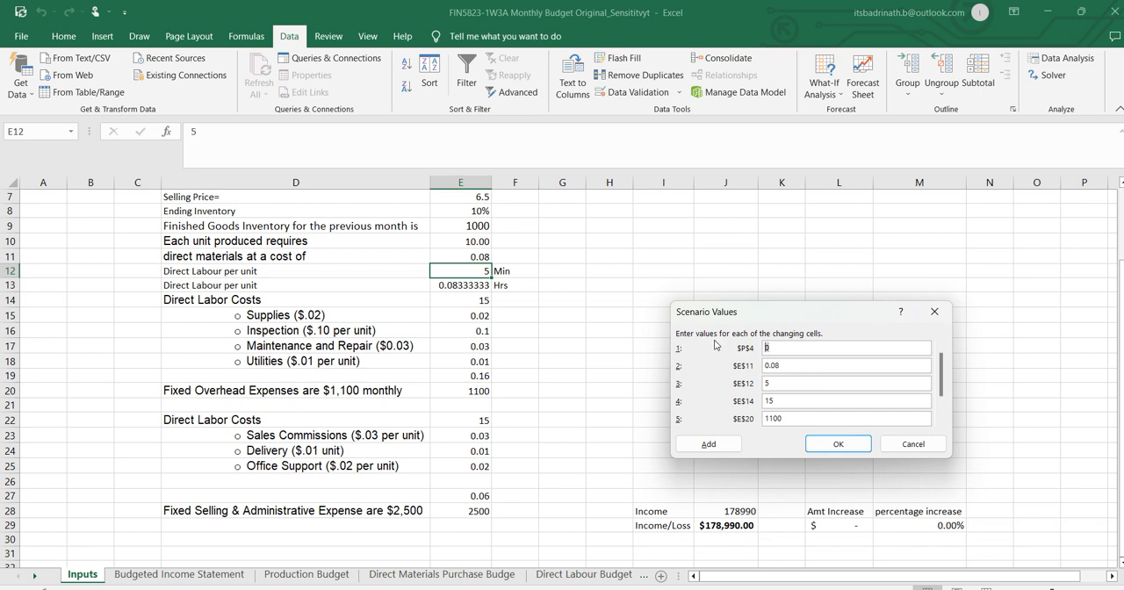
Set the best-case value of sales percentage cell P4 to 25% and check the best-case assumptions in Word.
{"action": "type", "text": "25%"}
{"action": "key", "text": "alt+Tab"}
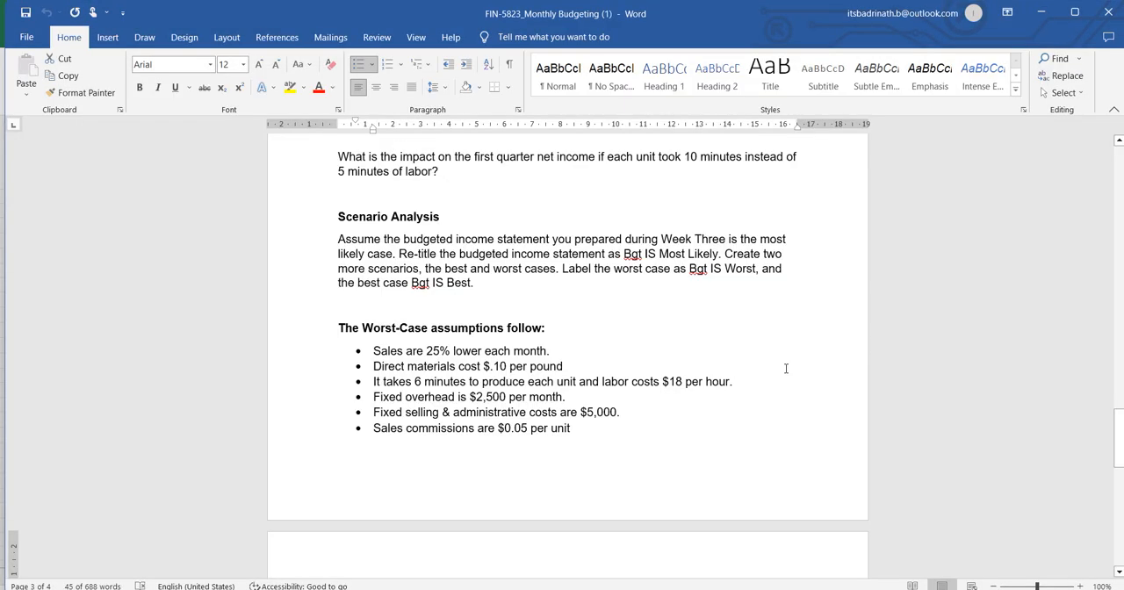
{"action": "scroll", "coordinate": [576, 351], "scroll_direction": "down", "scroll_amount": 8}
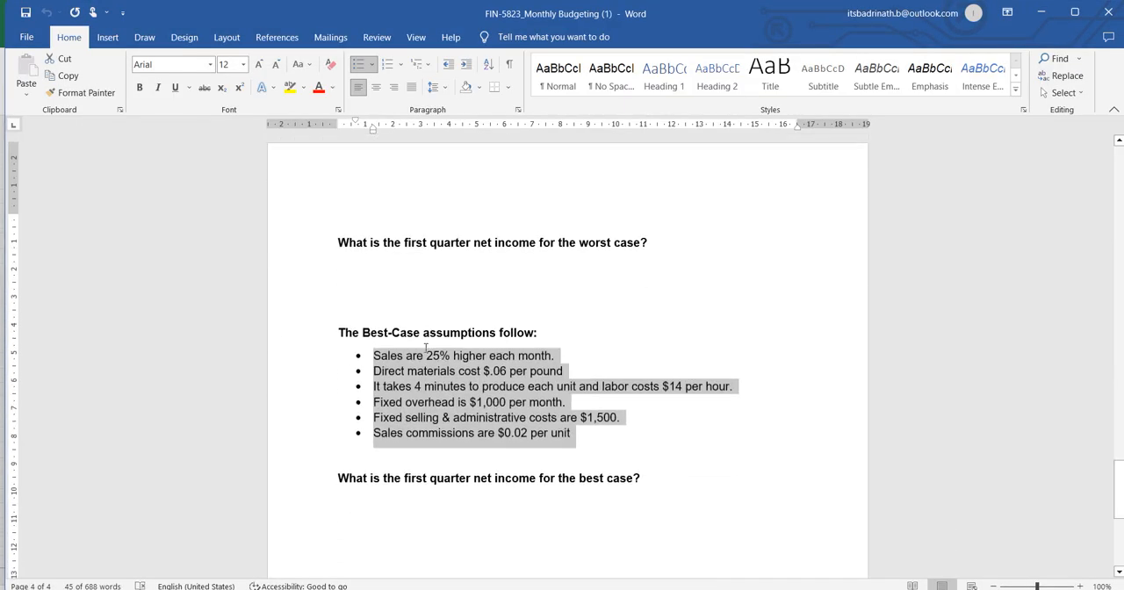
{"action": "scroll", "coordinate": [542, 355], "scroll_direction": "up", "scroll_amount": 5}
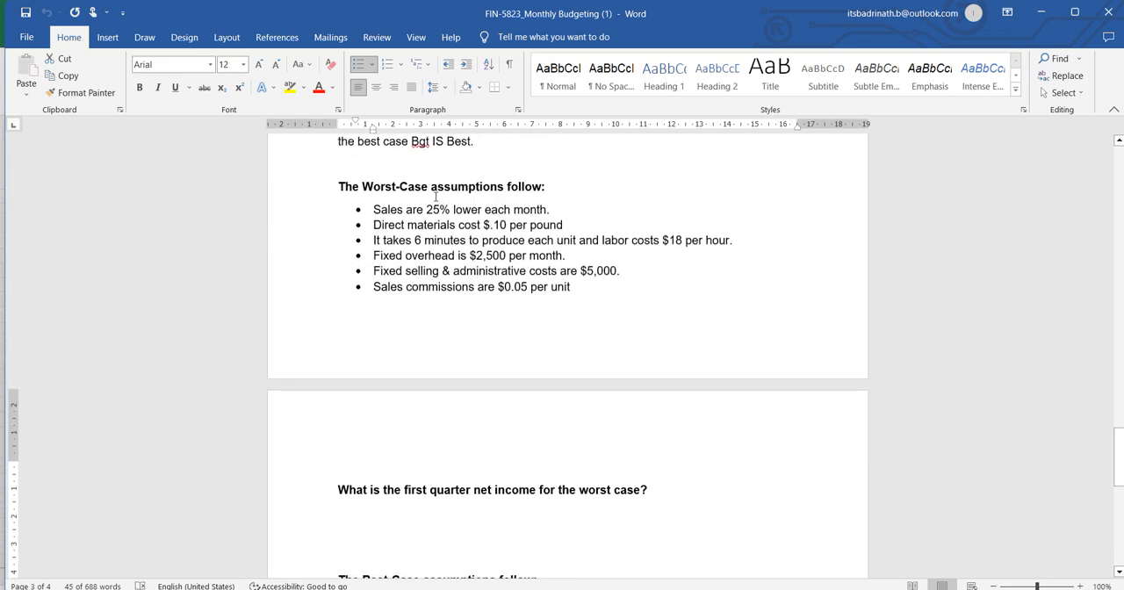
{"action": "scroll", "coordinate": [442, 256], "scroll_direction": "down", "scroll_amount": 5}
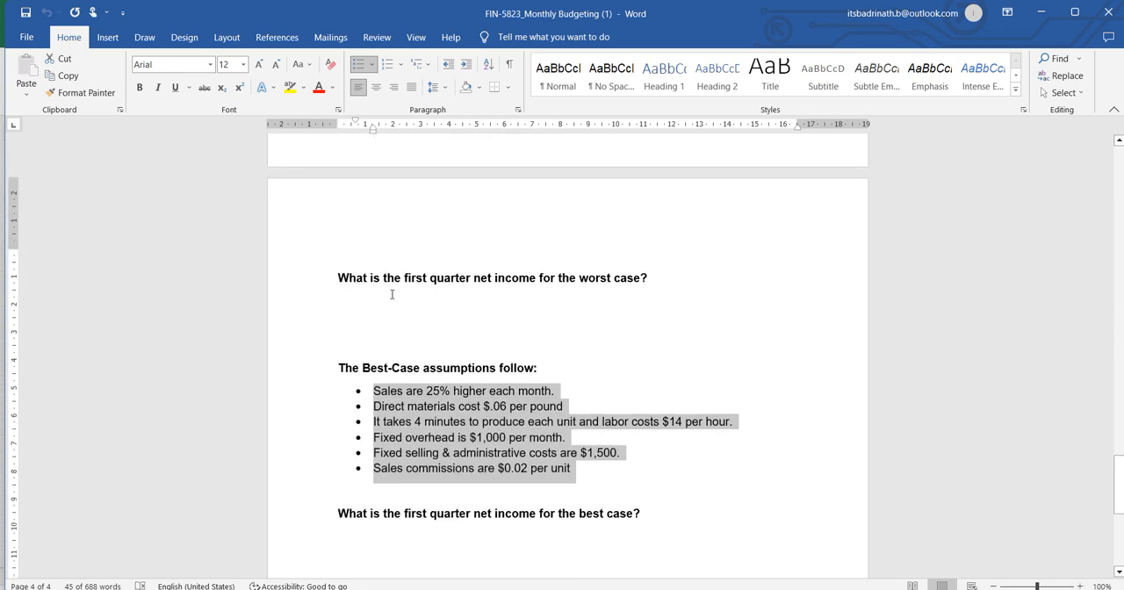
{"action": "key", "text": "alt+Tab"}
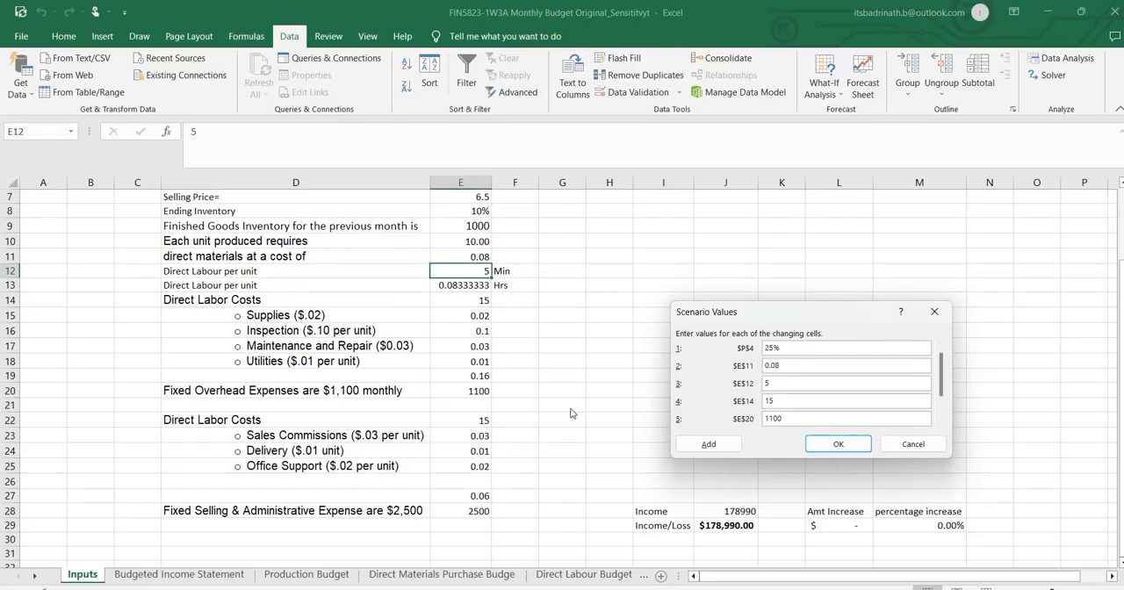
Set the best-case values to 0.06 for cell E11, 4 minutes for E12 and 14 for labour cost cell E14.
{"action": "type", "text": "67"}
{"action": "key", "text": "Tab"}
{"action": "key", "text": "alt+Tab"}
{"action": "key", "text": "Tab"}
{"action": "type", "text": "14"}
{"action": "key", "text": "Tab"}
Following the Word assumptions, set E20 to 1000, E28 to 1500 and E23 to 0.02, and save the best-case scenario.
{"action": "key", "text": "alt+Tab"}
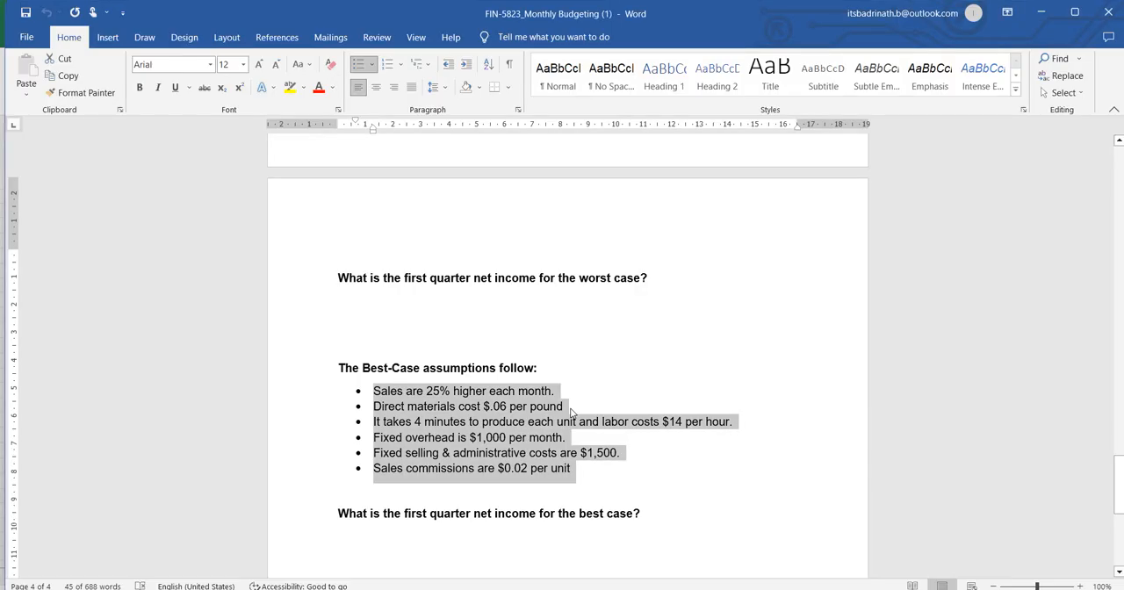
{"action": "key", "text": "alt+Tab"}
{"action": "type", "text": "100"}
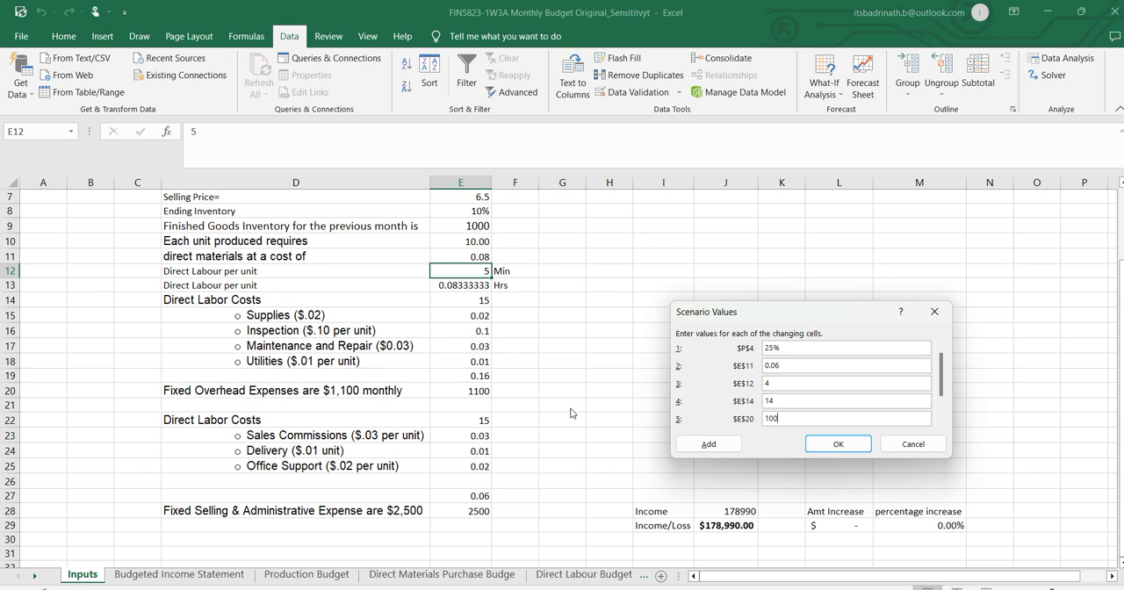
{"action": "type", "text": "0"}
{"action": "key", "text": "Tab"}
{"action": "type", "text": "15"}
{"action": "key", "text": "alt+Tab"}
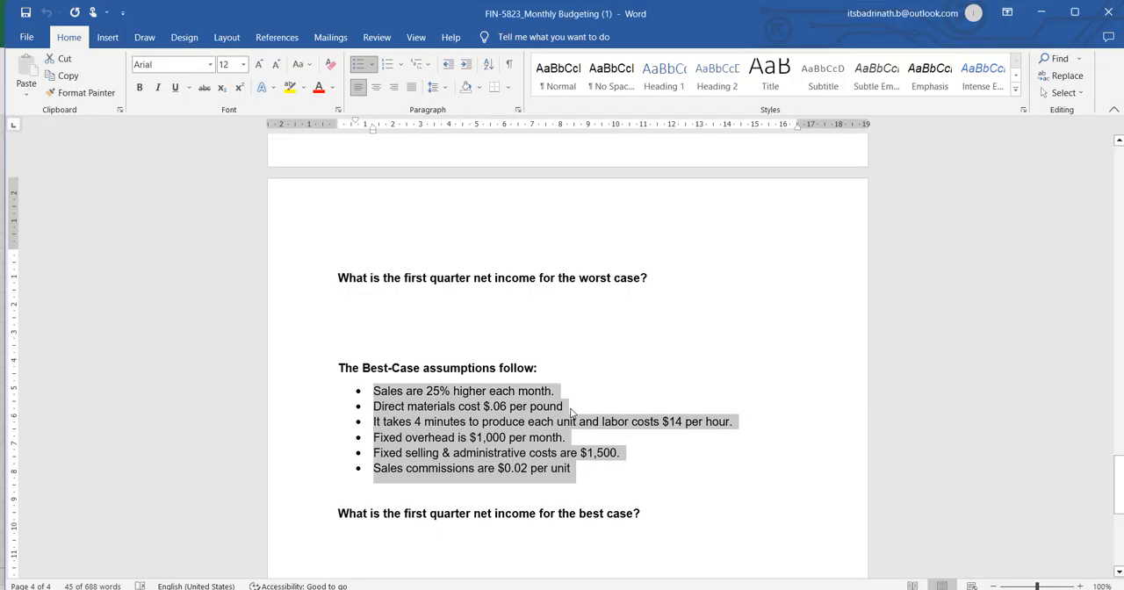
{"action": "key", "text": "alt+Tab"}
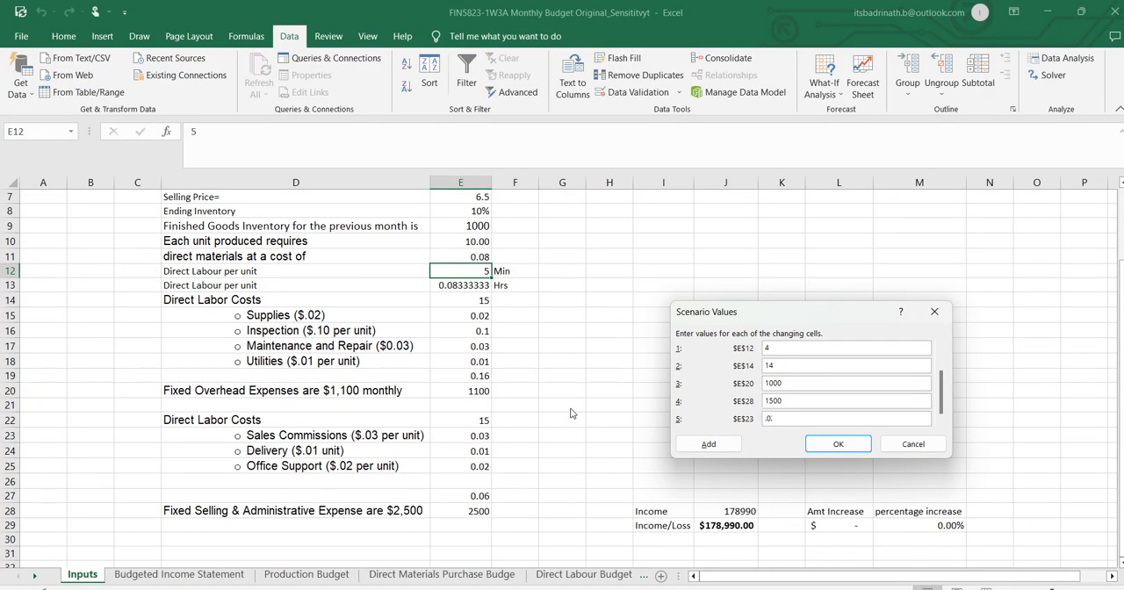
{"action": "key", "text": "Return"}
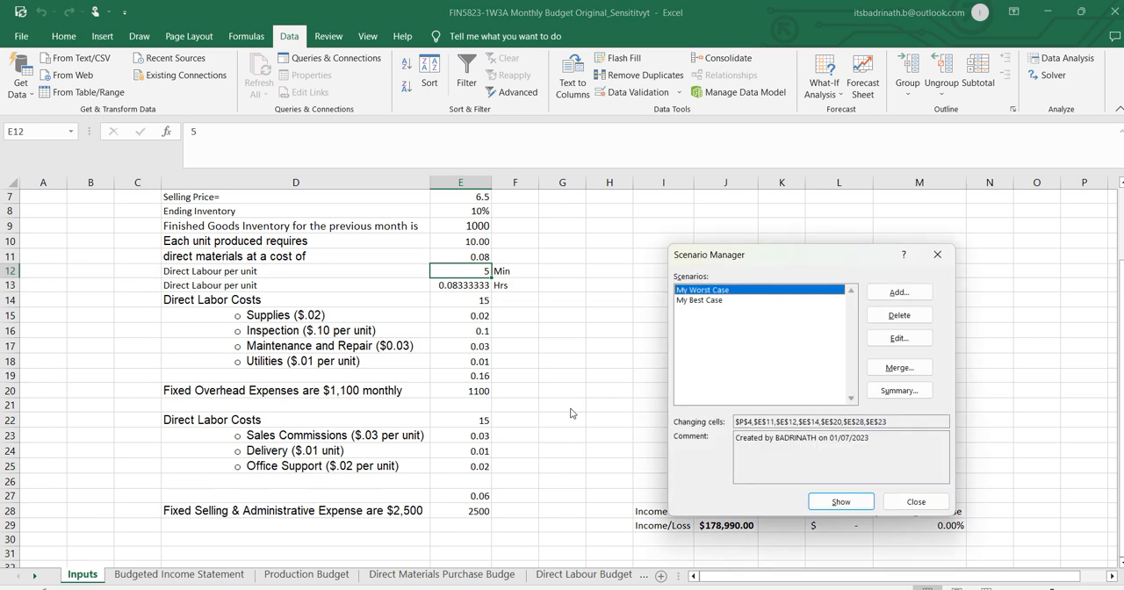
Edit the My Worst Case scenario so the sales percentage cell P4 is -25%.
{"action": "left_click", "coordinate": [901, 339]}
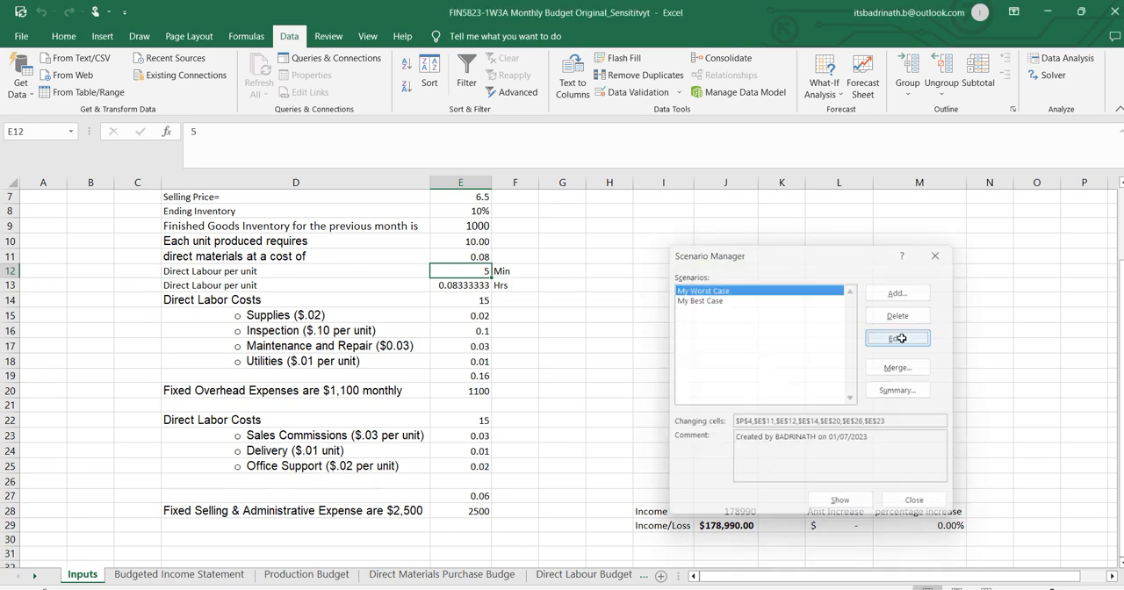
{"action": "left_click", "coordinate": [866, 489]}
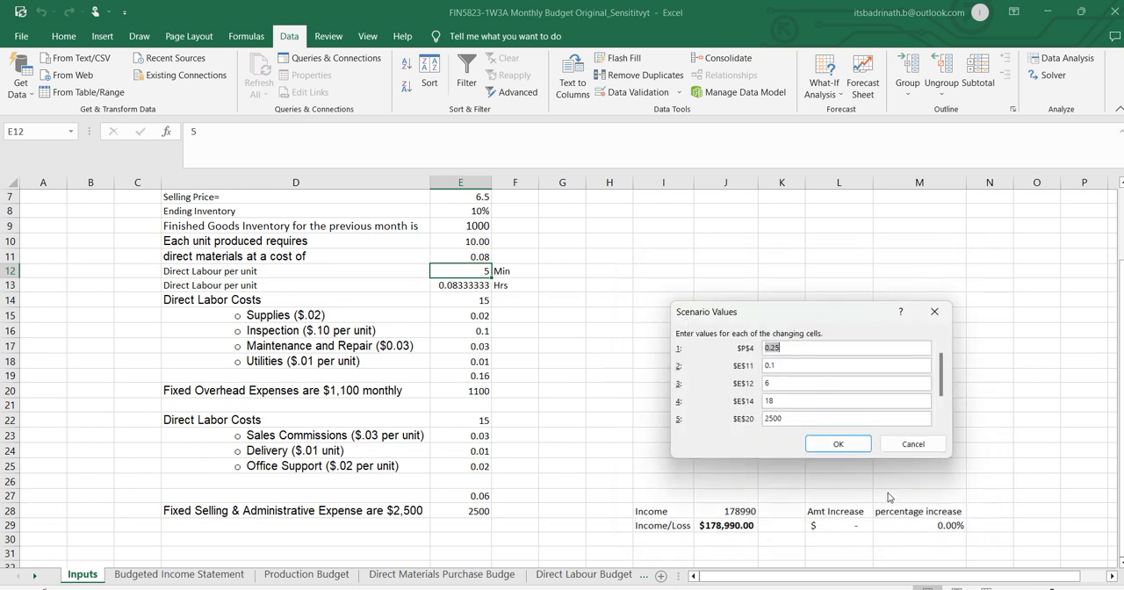
{"action": "left_click", "coordinate": [784, 348]}
{"action": "left_click_drag", "start_coordinate": [787, 348], "coordinate": [742, 351]}
{"action": "type", "text": "-25%"}
{"action": "left_click", "coordinate": [837, 445]}
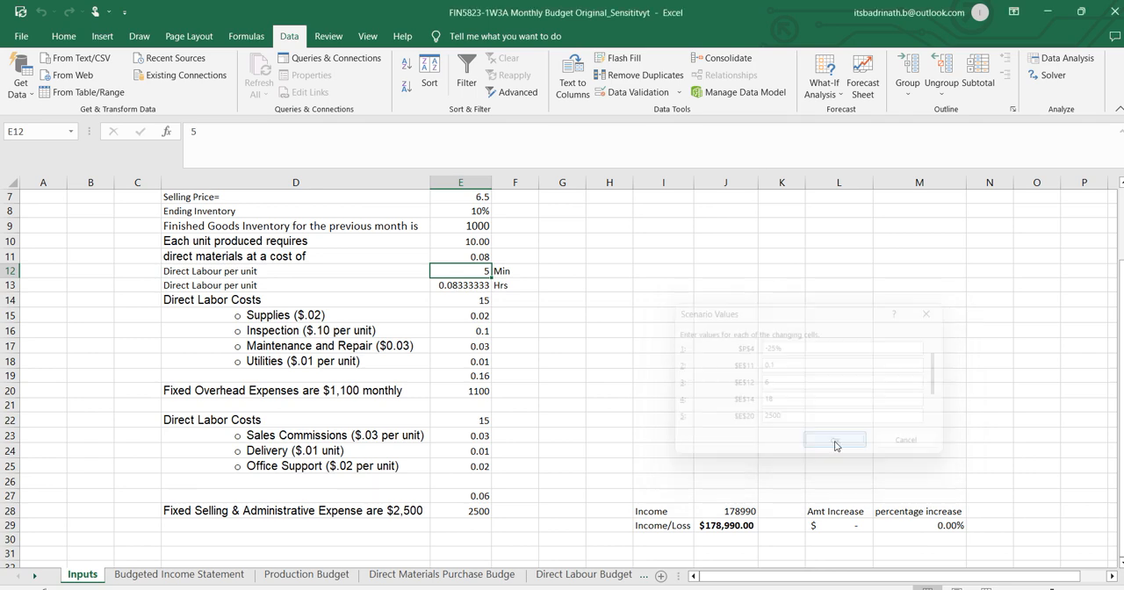
Edit the My Best Case scenario and re-enter the sales percentage cell P4 as 25%.
{"action": "left_click", "coordinate": [693, 302]}
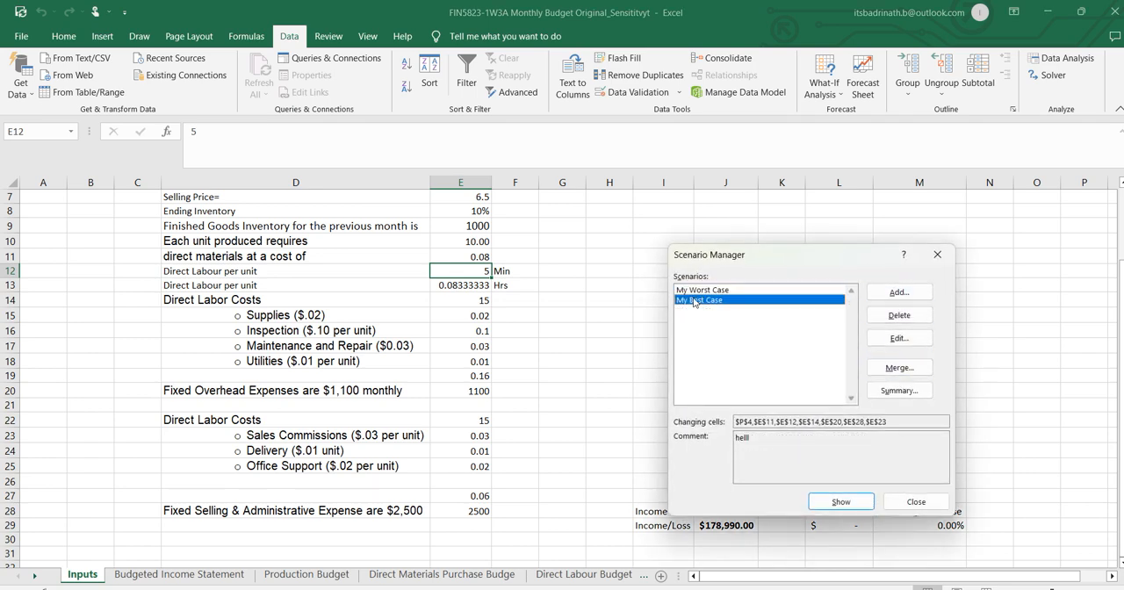
{"action": "left_click", "coordinate": [899, 338]}
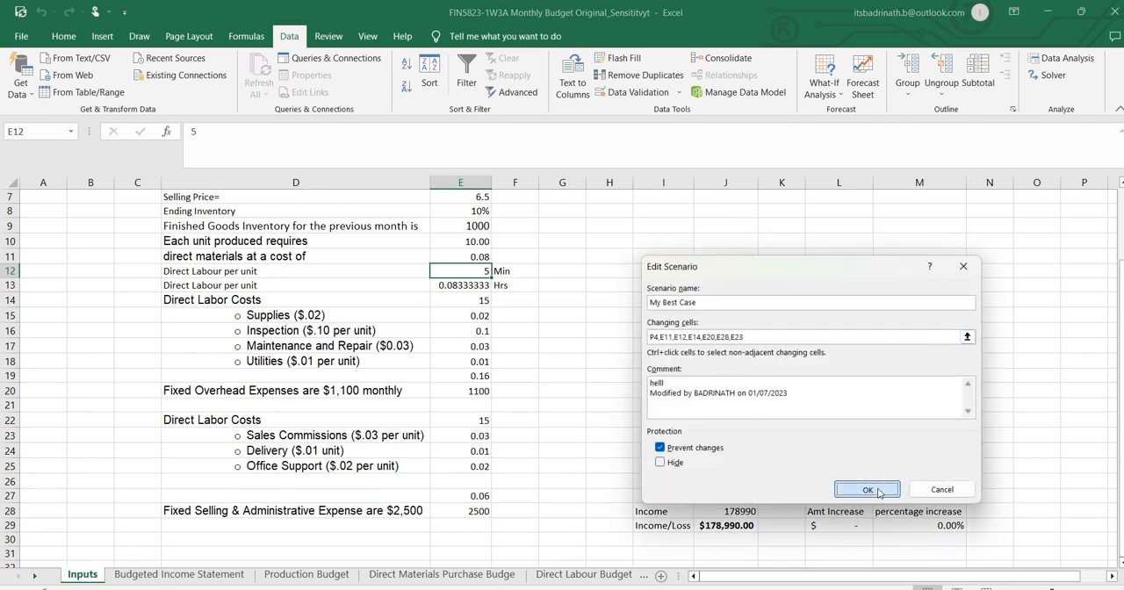
{"action": "left_click", "coordinate": [866, 489]}
{"action": "left_click", "coordinate": [789, 348]}
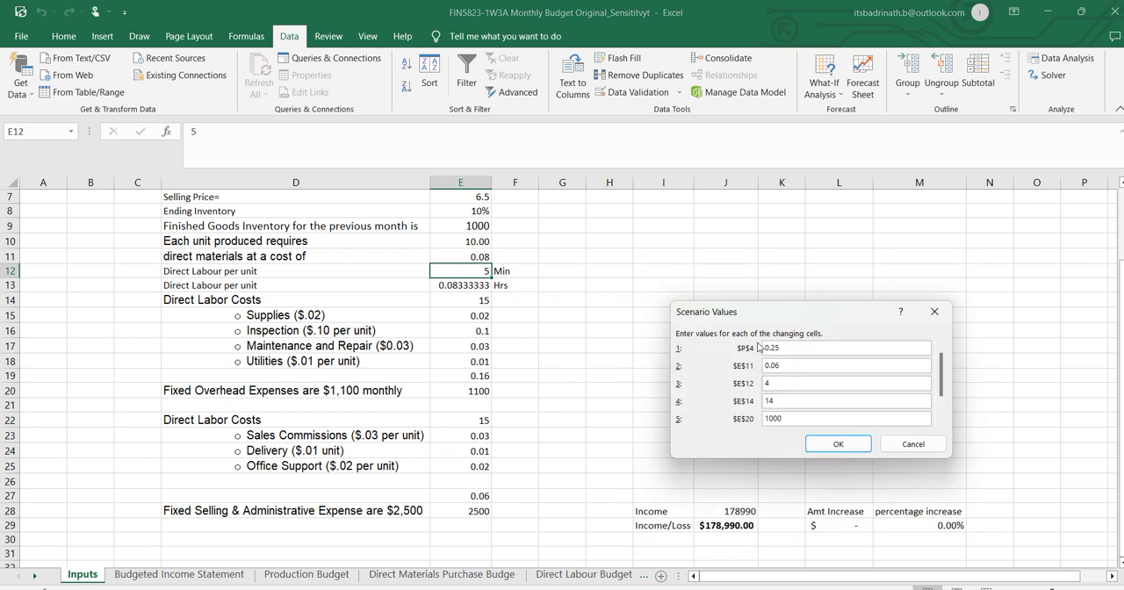
{"action": "left_click_drag", "start_coordinate": [789, 347], "coordinate": [648, 344]}
{"action": "type", "text": "25%"}
{"action": "left_click", "coordinate": [830, 445]}
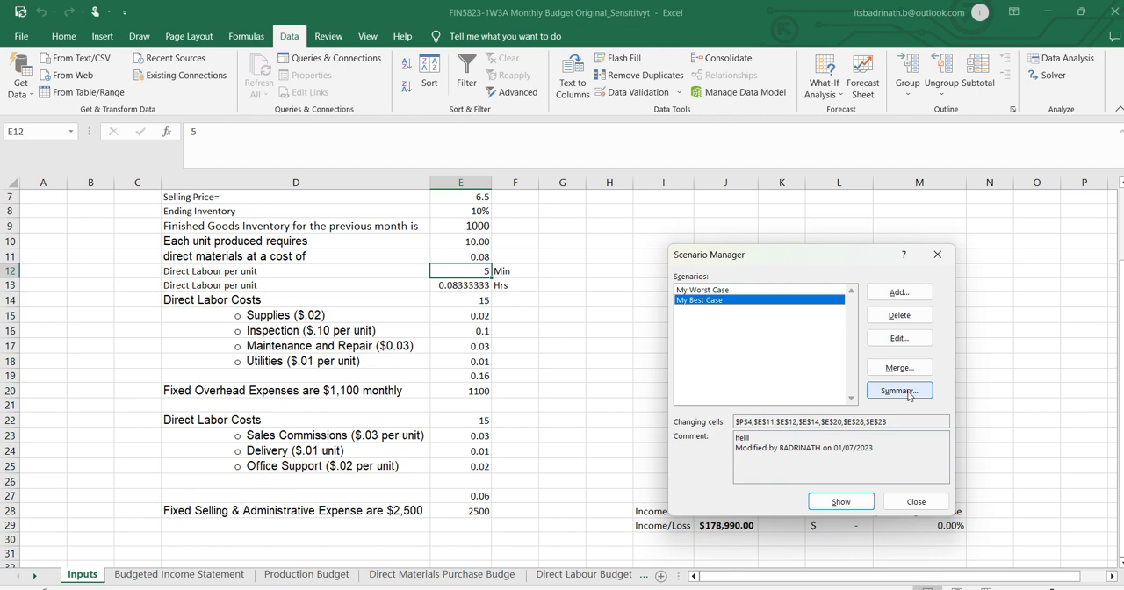
Generate a scenario summary report with income cell J29 as the result cell.
{"action": "left_click", "coordinate": [908, 395]}
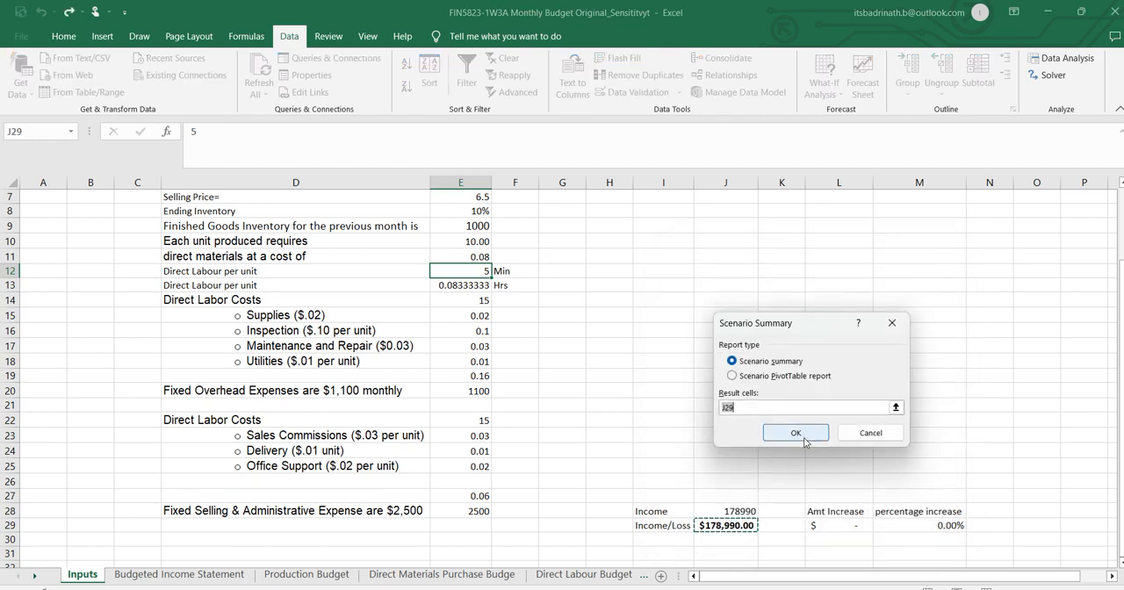
{"action": "left_click", "coordinate": [729, 407]}
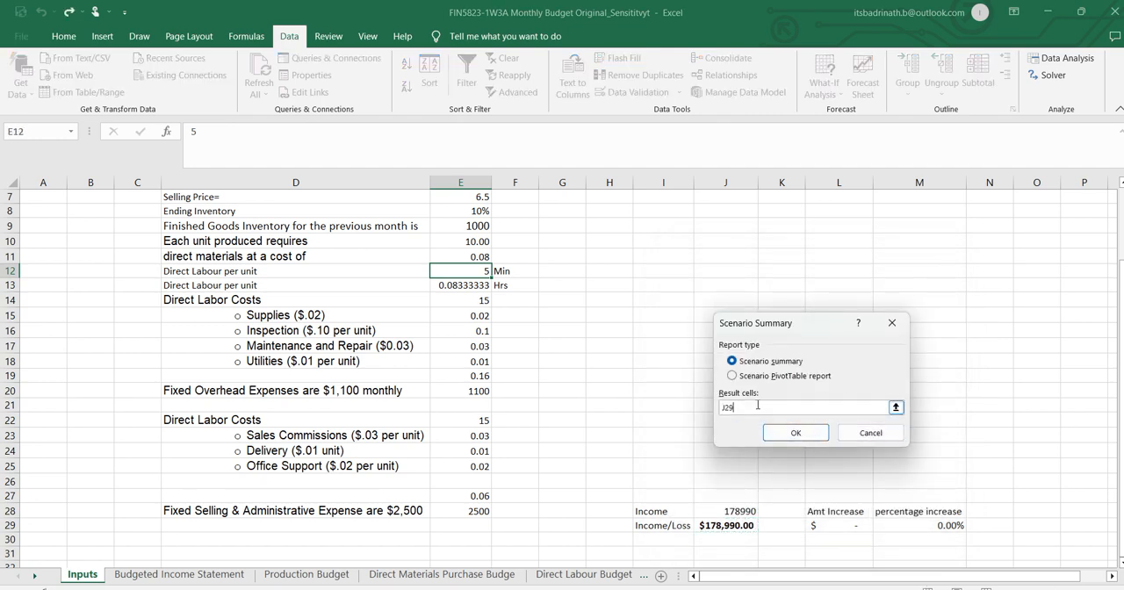
{"action": "left_click_drag", "start_coordinate": [700, 405], "coordinate": [699, 407]}
{"action": "left_click", "coordinate": [730, 525]}
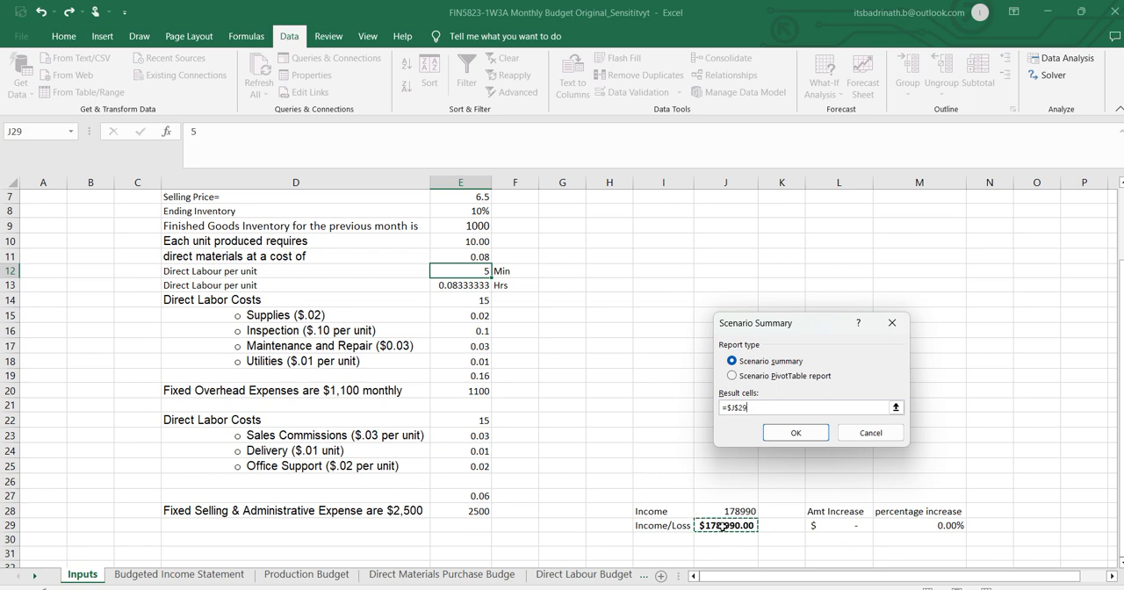
{"action": "left_click", "coordinate": [795, 433]}
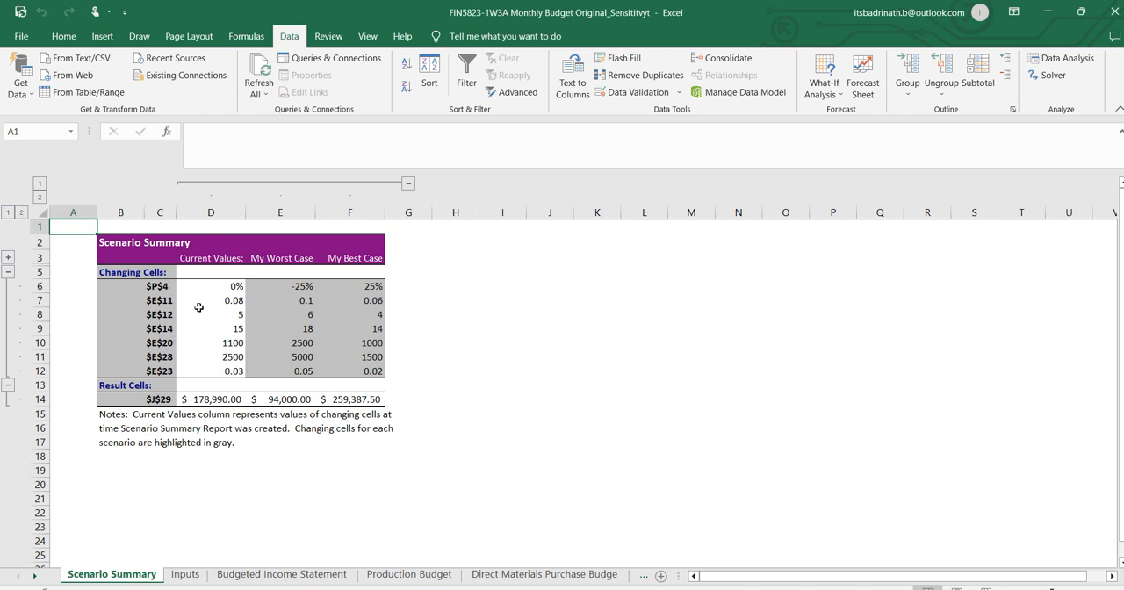
Examine the scenario summary's changing cells and J29 result for the current values, worst case and best case.
{"action": "left_click", "coordinate": [232, 286]}
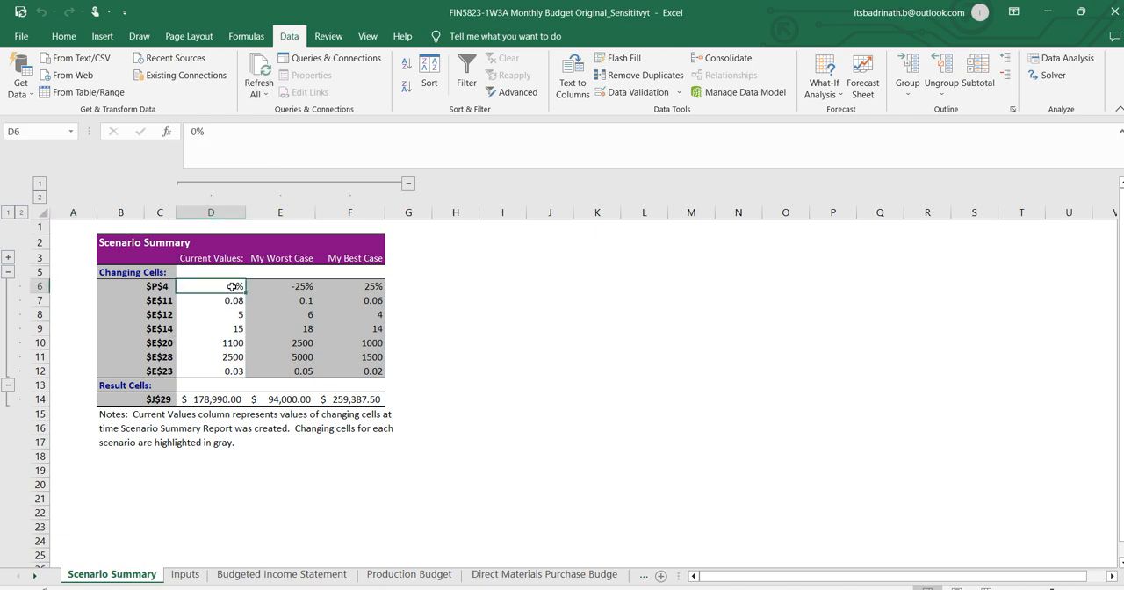
{"action": "left_click", "coordinate": [219, 400]}
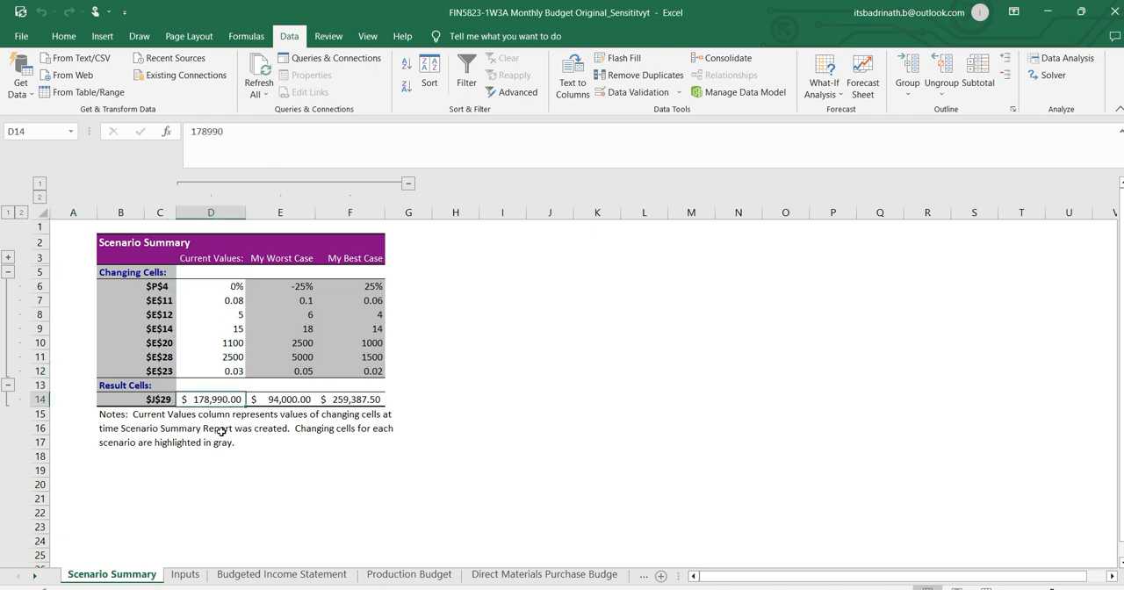
{"action": "left_click", "coordinate": [295, 287]}
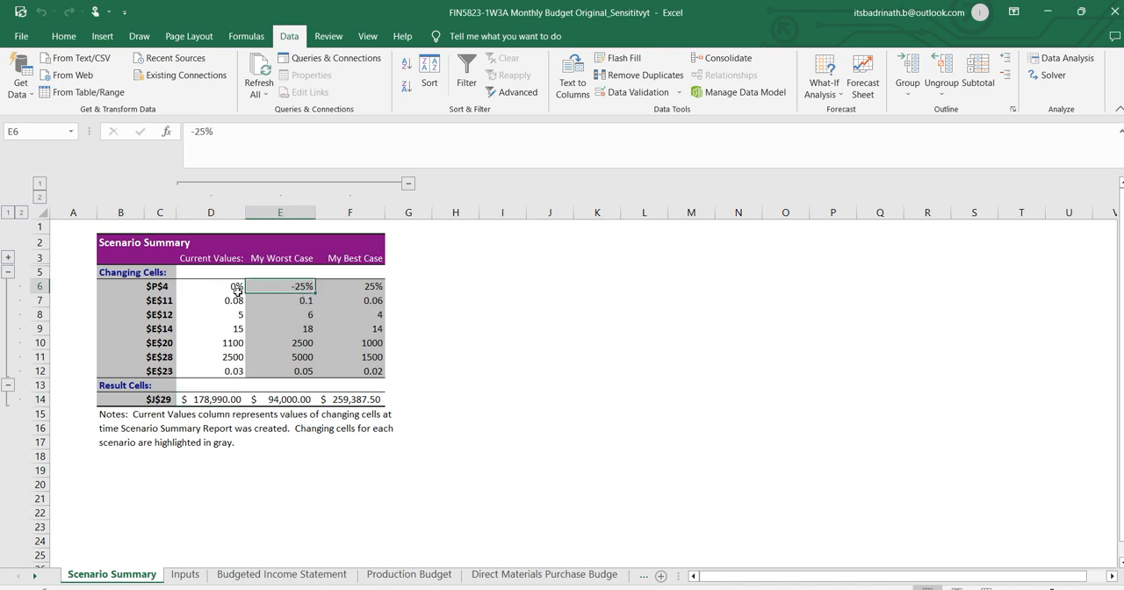
{"action": "left_click", "coordinate": [304, 305]}
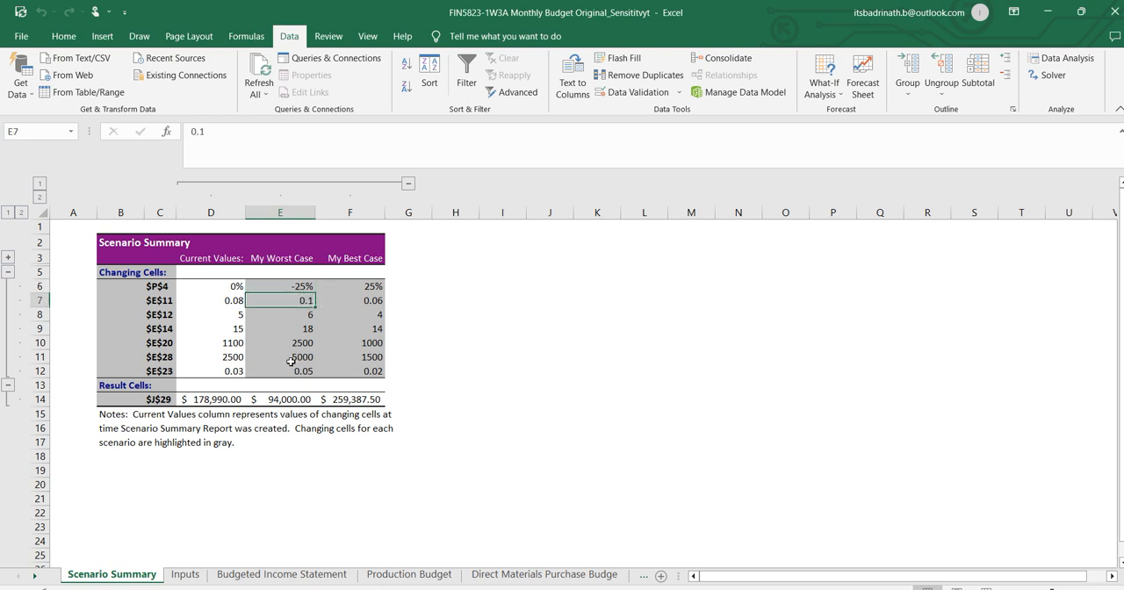
{"action": "left_click", "coordinate": [317, 319]}
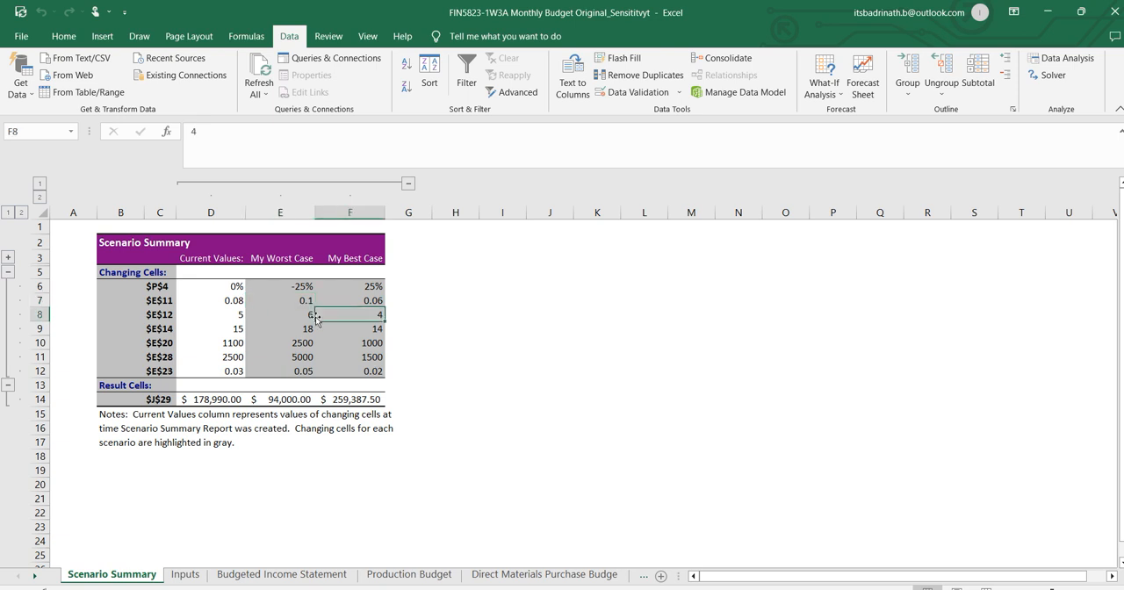
{"action": "left_click", "coordinate": [303, 318]}
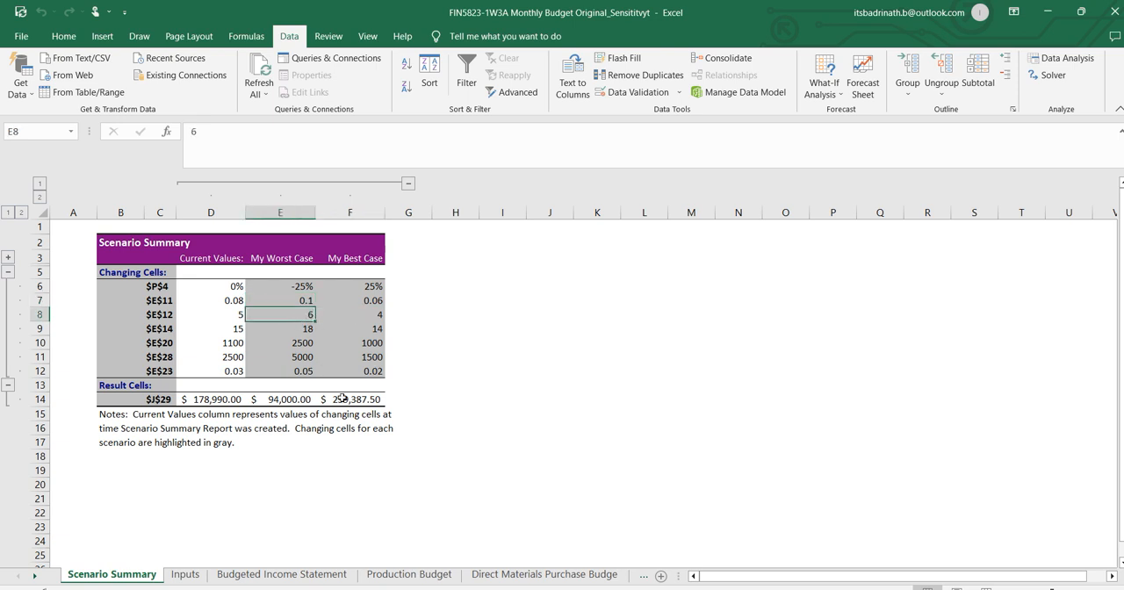
{"action": "left_click", "coordinate": [305, 331]}
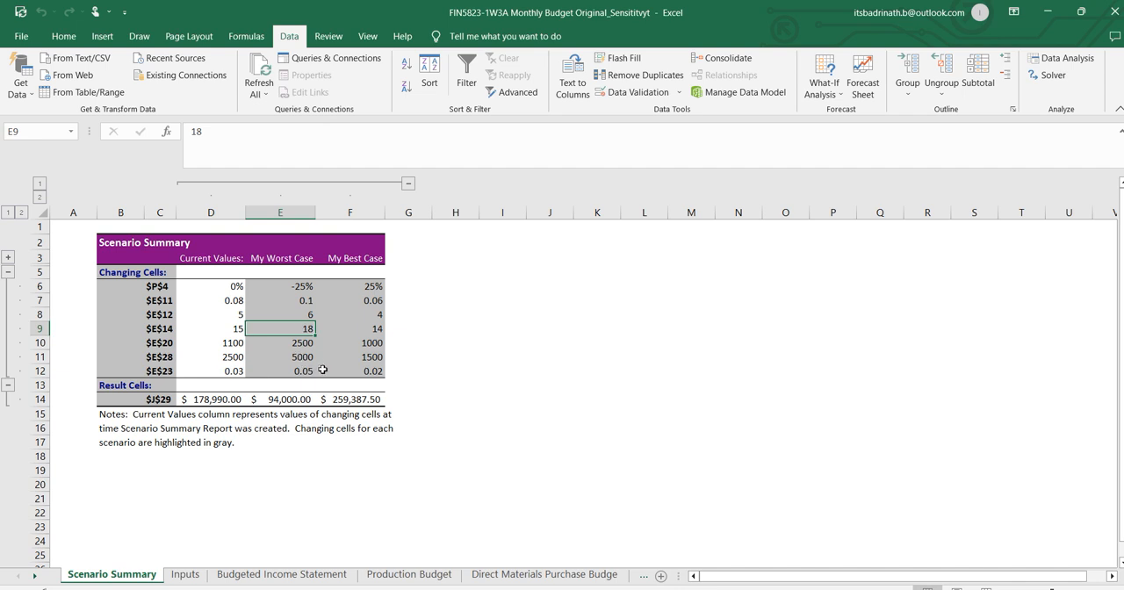
{"action": "left_click", "coordinate": [304, 344]}
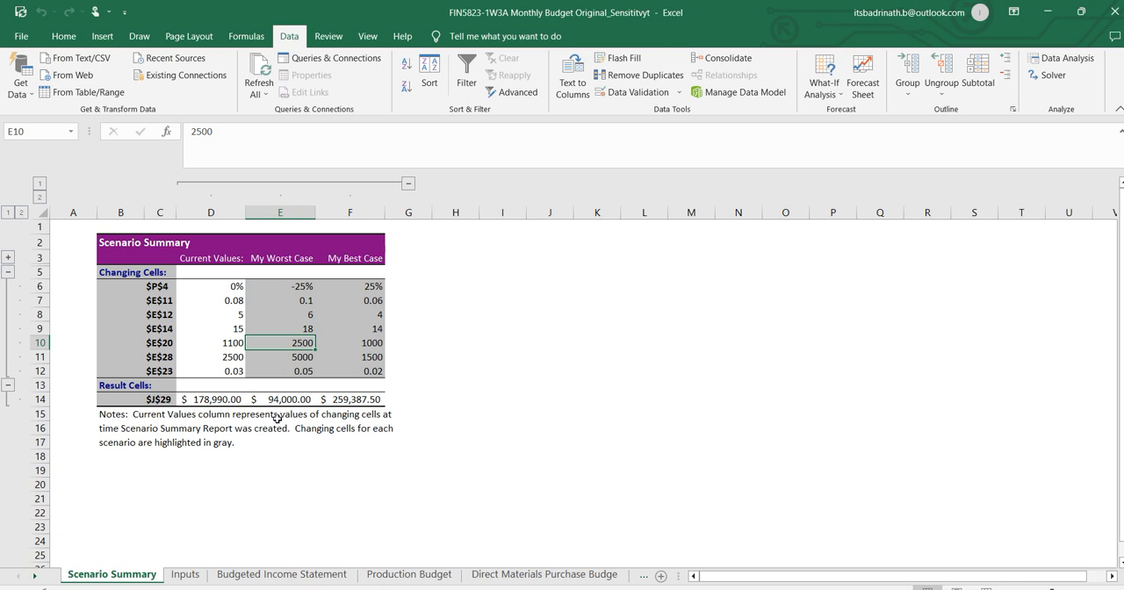
{"action": "left_click", "coordinate": [305, 356]}
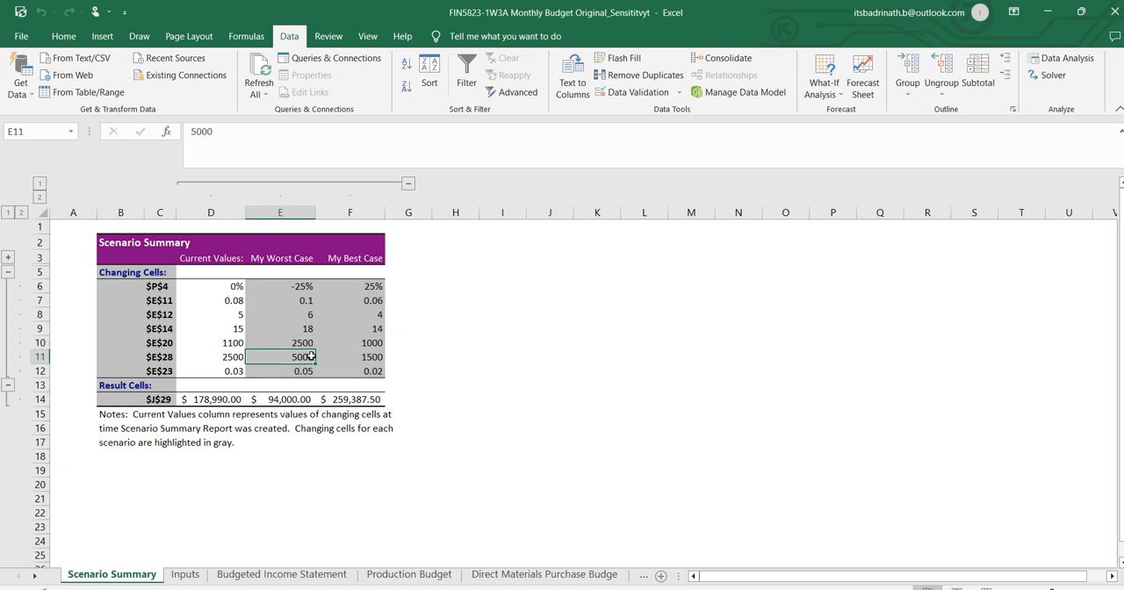
{"action": "left_click", "coordinate": [307, 368]}
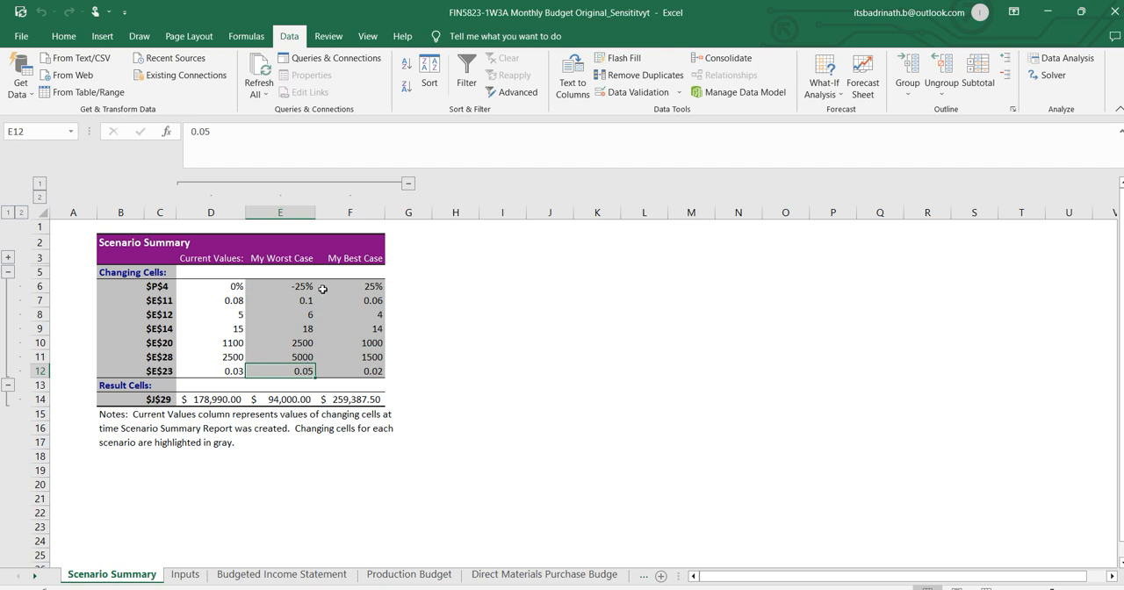
{"action": "left_click", "coordinate": [293, 402]}
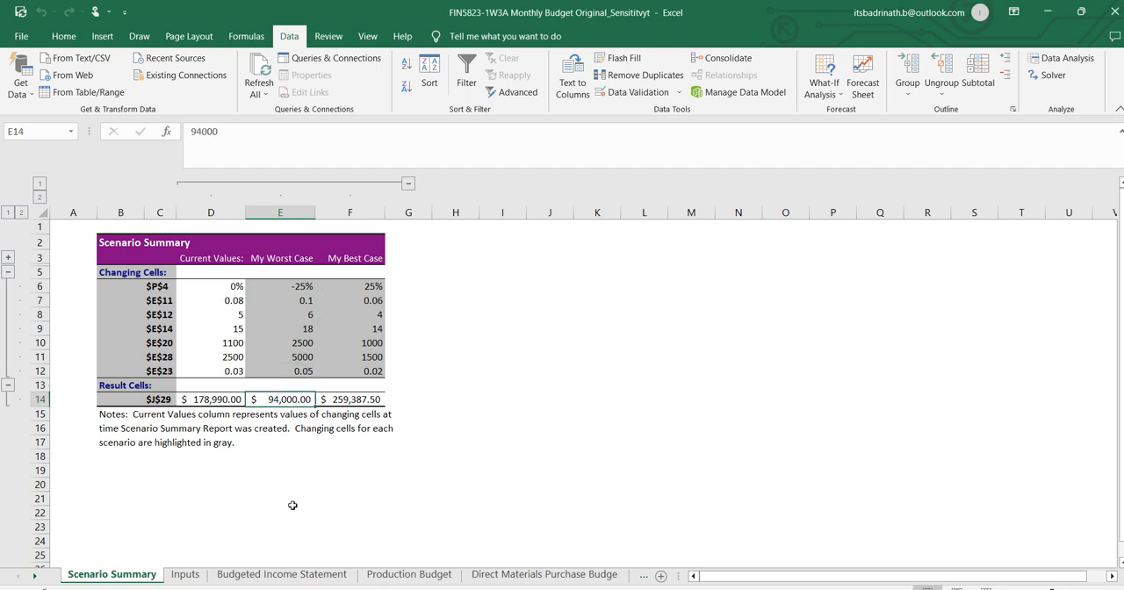
{"action": "left_click", "coordinate": [369, 286]}
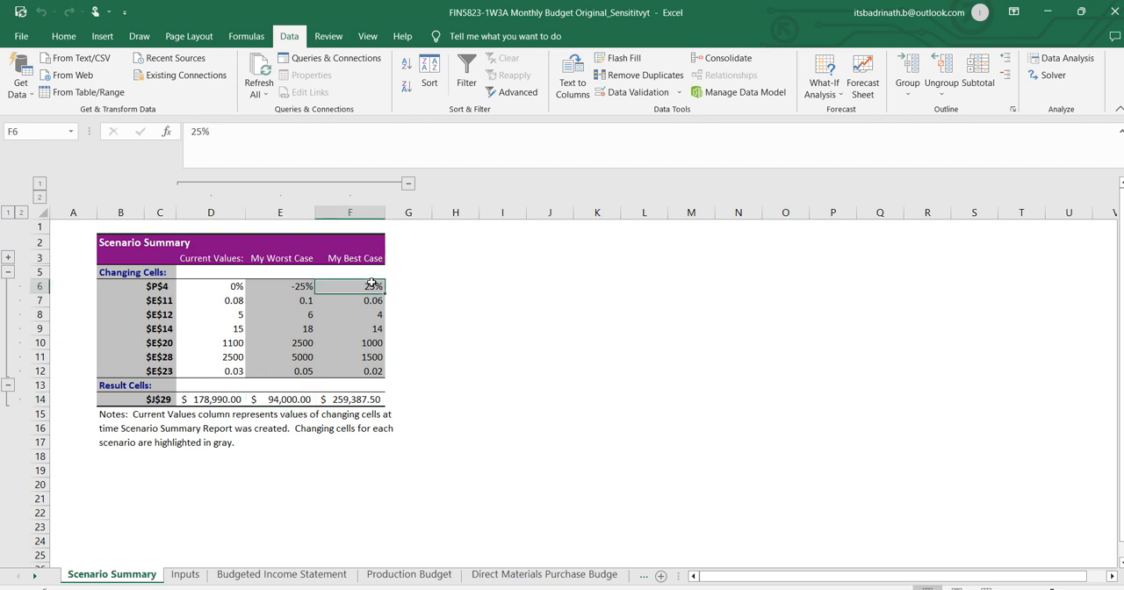
{"action": "left_click", "coordinate": [360, 405]}
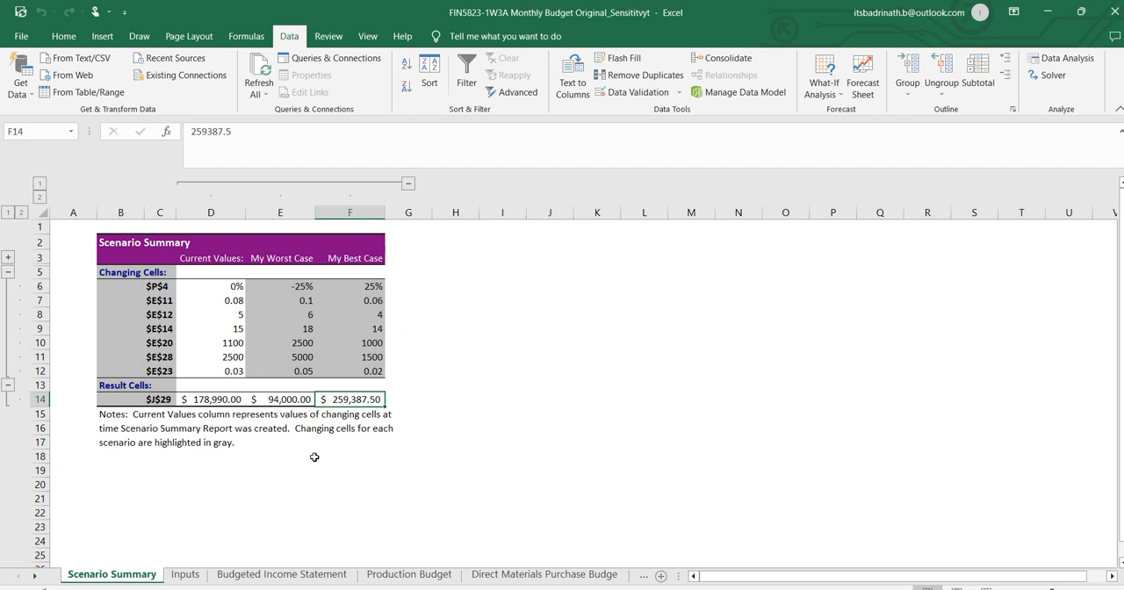
Copy the best-case result from F14 of the scenario summary into Word, under the question on best-case first quarter net income.
{"action": "key", "text": "alt+Tab"}
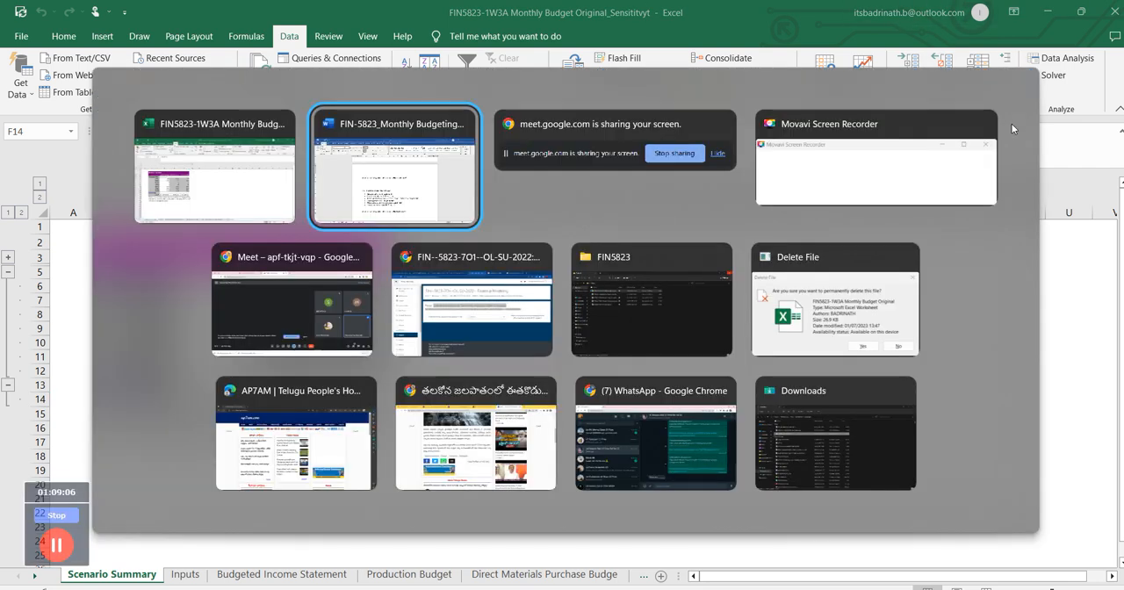
{"action": "scroll", "coordinate": [754, 406], "scroll_direction": "down", "scroll_amount": 2}
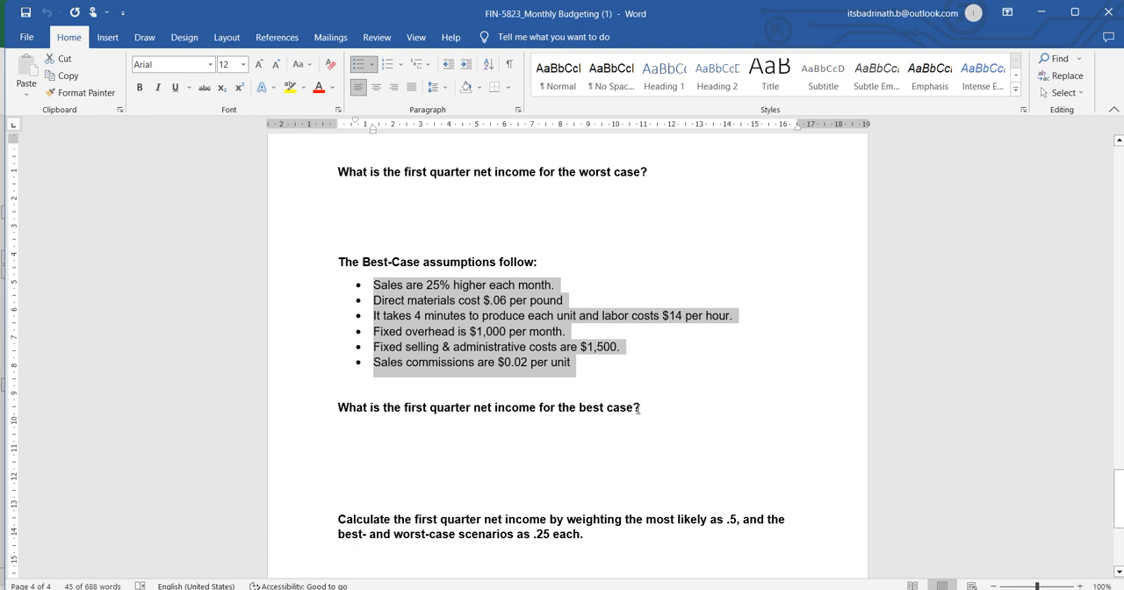
{"action": "left_click", "coordinate": [643, 408]}
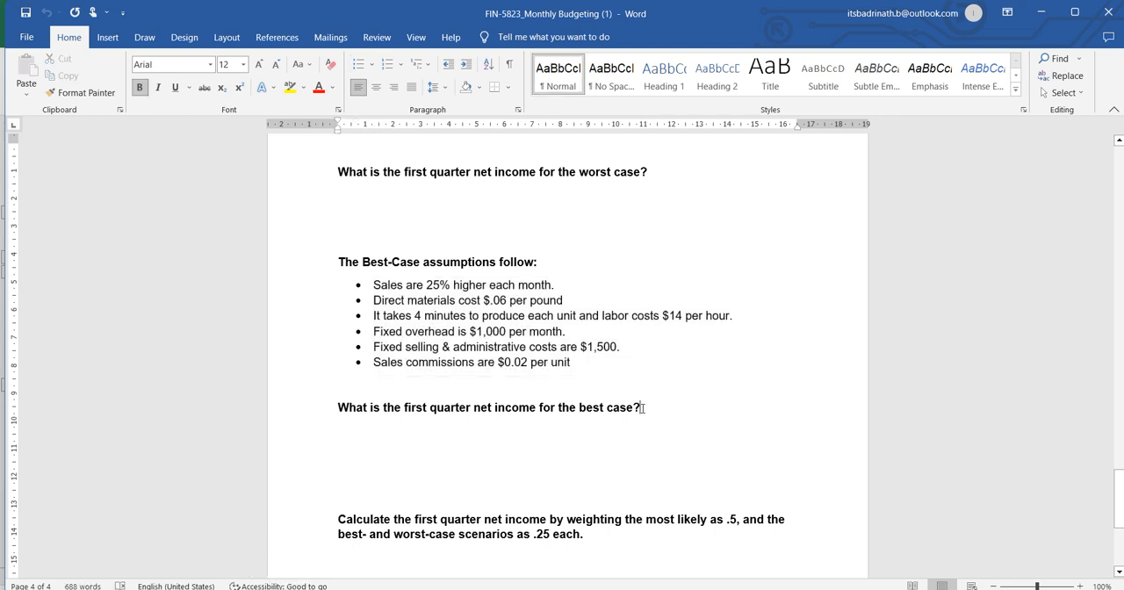
{"action": "key", "text": "Return"}
{"action": "key", "text": "alt+Tab"}
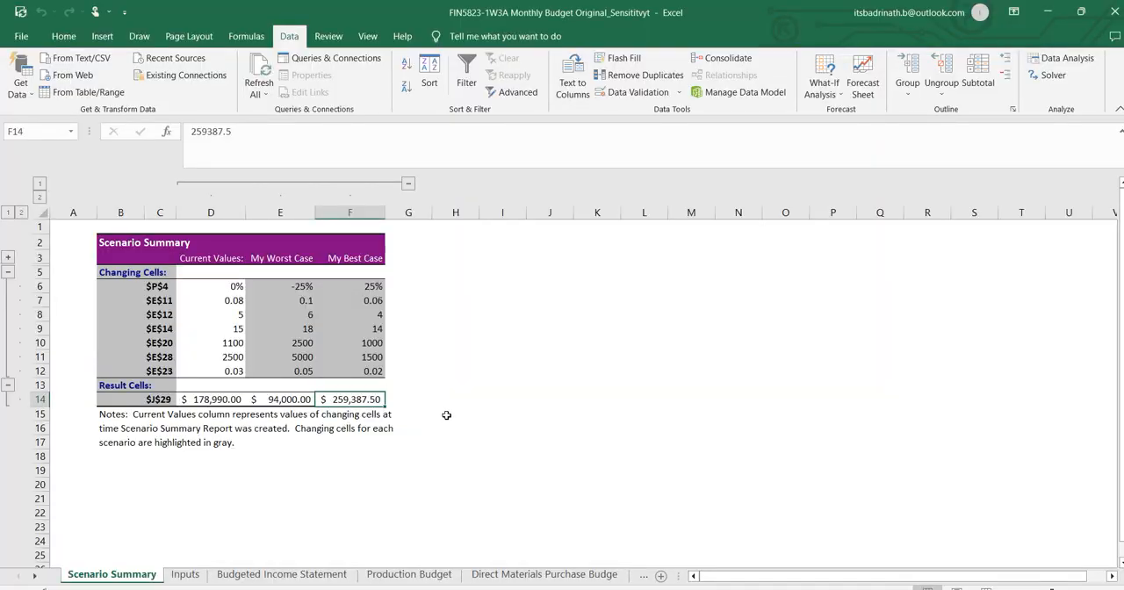
{"action": "key", "text": "ctrl+c"}
{"action": "key", "text": "alt+Tab"}
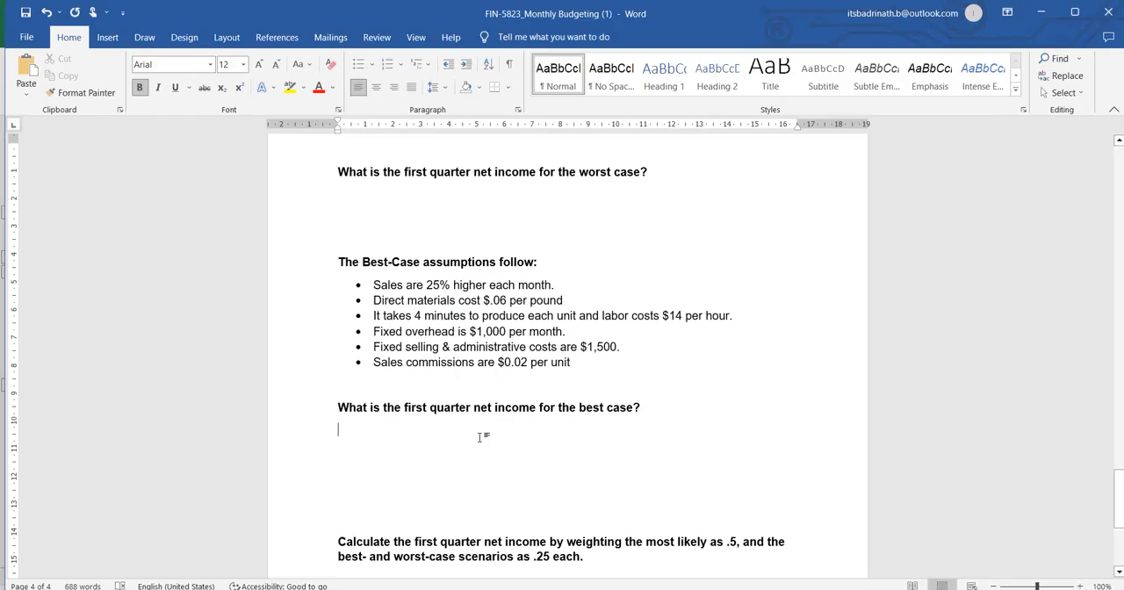
{"action": "key", "text": "ctrl+v"}
Copy the worst-case result from E14 of the Excel scenario summary under the worst-case net income question in Word.
{"action": "key", "text": "alt+Tab"}
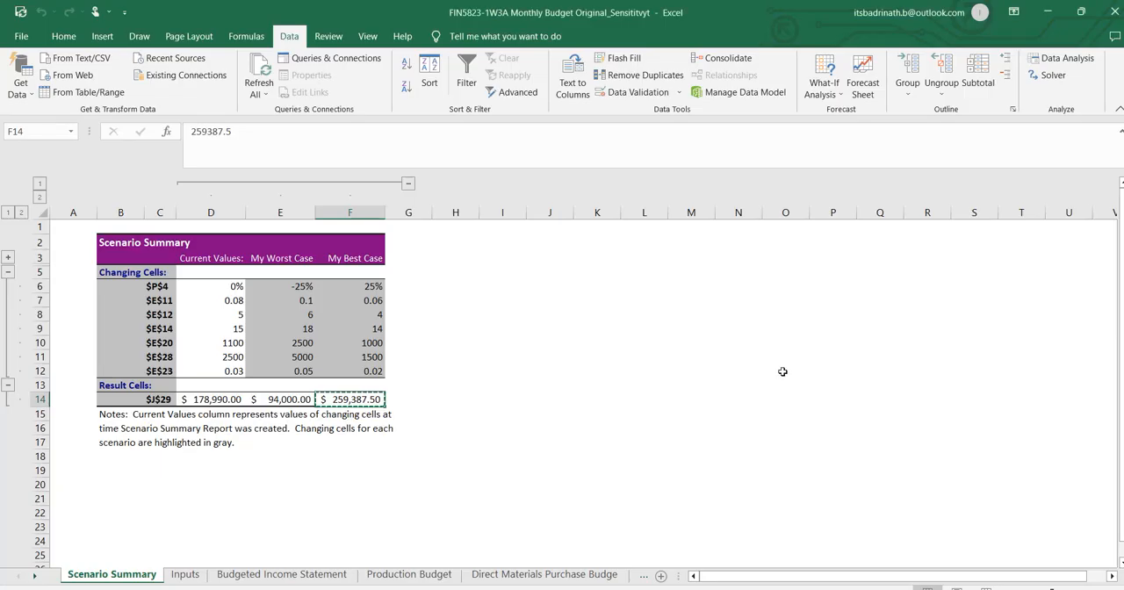
{"action": "key", "text": "alt+Tab"}
{"action": "scroll", "coordinate": [384, 410], "scroll_direction": "up", "scroll_amount": 4}
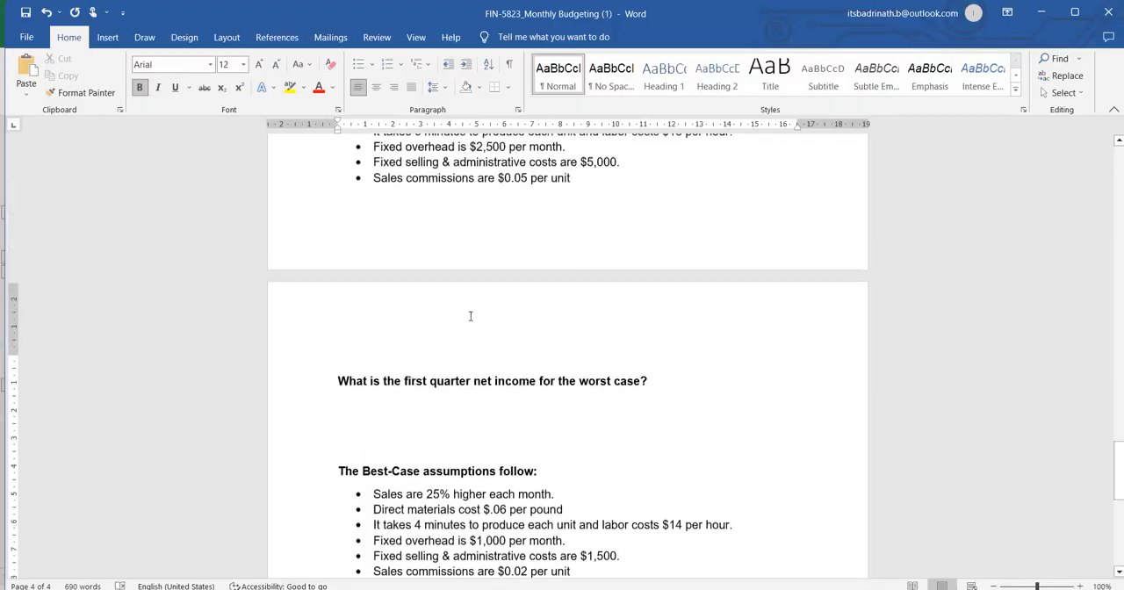
{"action": "key", "text": "alt+Tab"}
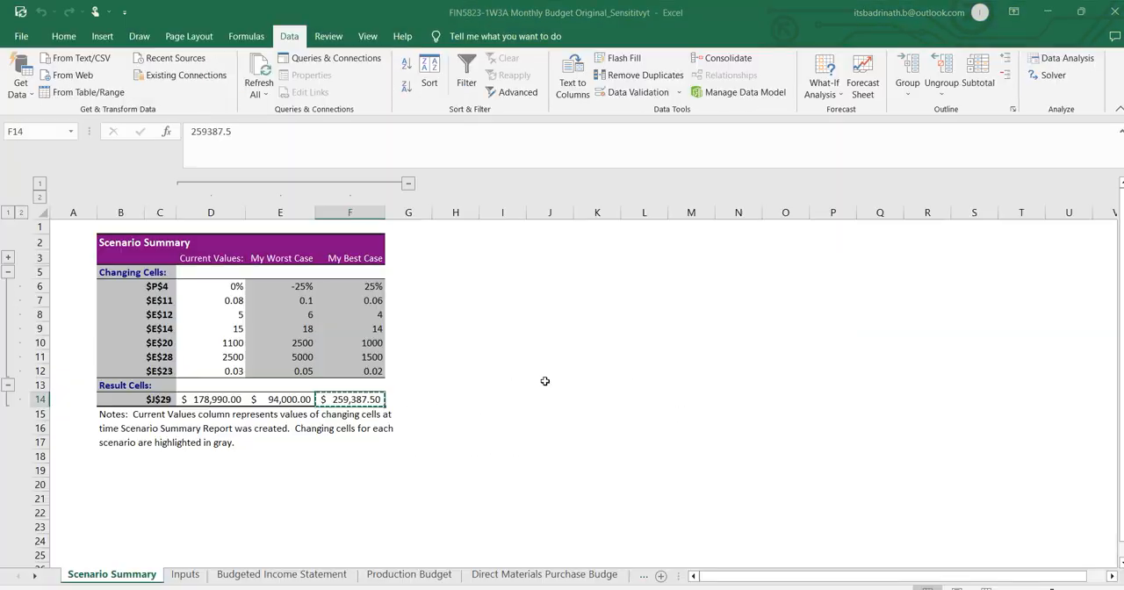
{"action": "left_click", "coordinate": [295, 400]}
{"action": "key", "text": "alt+Tab"}
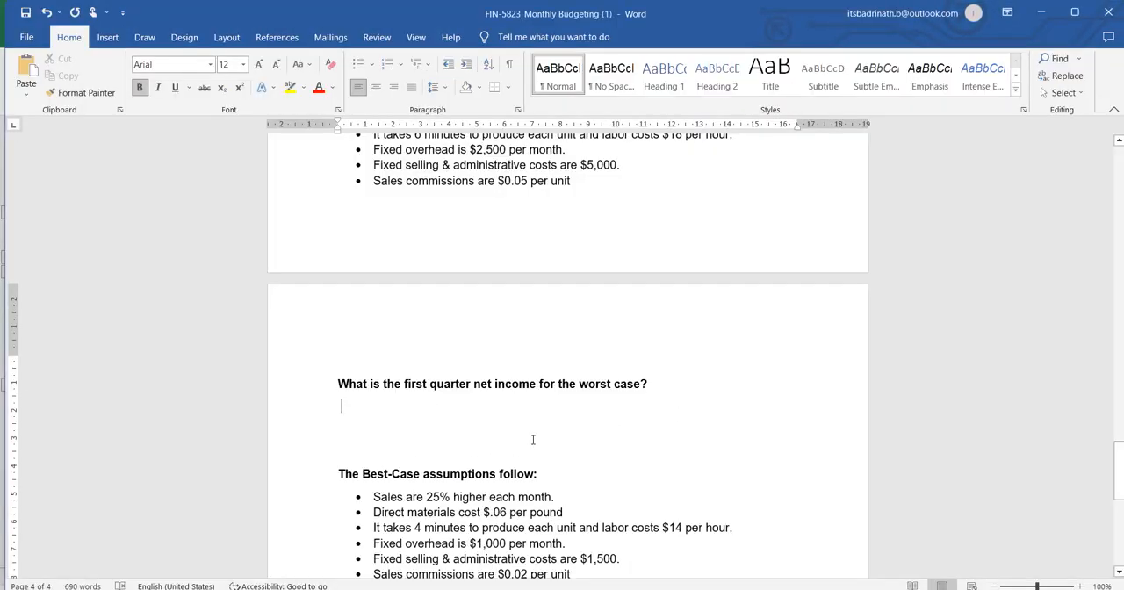
{"action": "key", "text": "ctrl+v"}
Copy results D14:F14 from the Excel summary and paste them as Unformatted Unicode Text under the weighted net income question in Word.
{"action": "scroll", "coordinate": [590, 305], "scroll_direction": "up", "scroll_amount": 5}
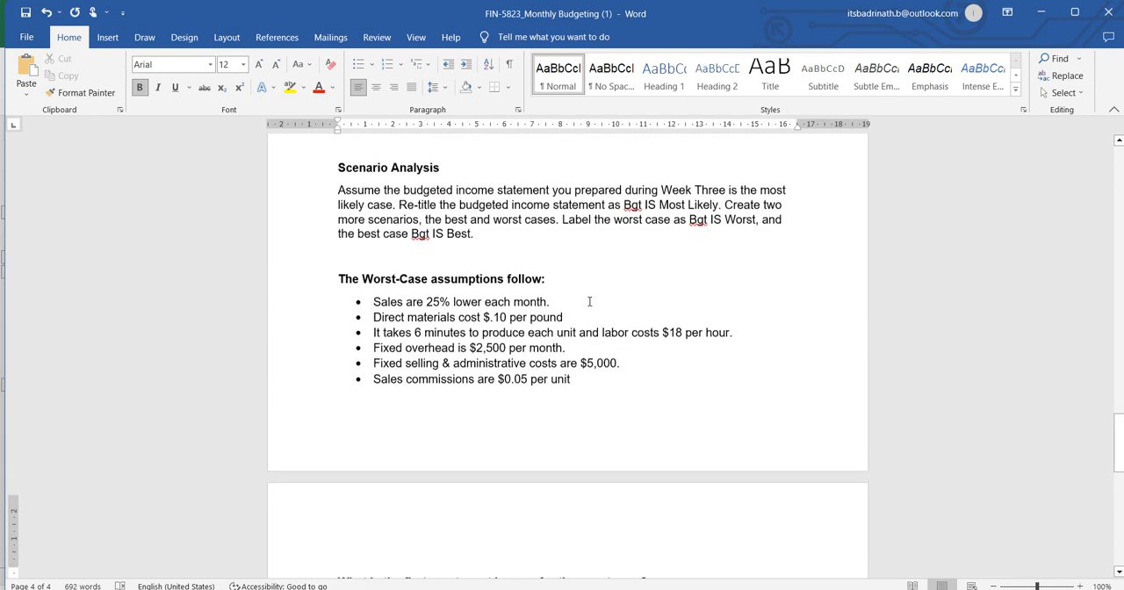
{"action": "scroll", "coordinate": [598, 289], "scroll_direction": "down", "scroll_amount": 6}
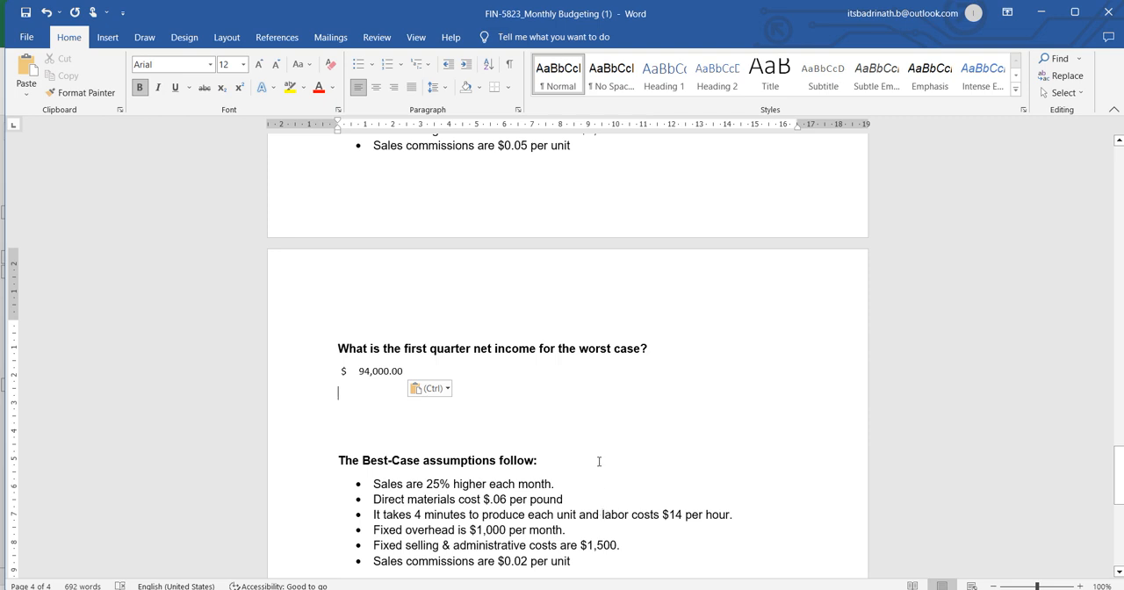
{"action": "scroll", "coordinate": [597, 460], "scroll_direction": "down", "scroll_amount": 6}
{"action": "scroll", "coordinate": [700, 348], "scroll_direction": "down", "scroll_amount": 2}
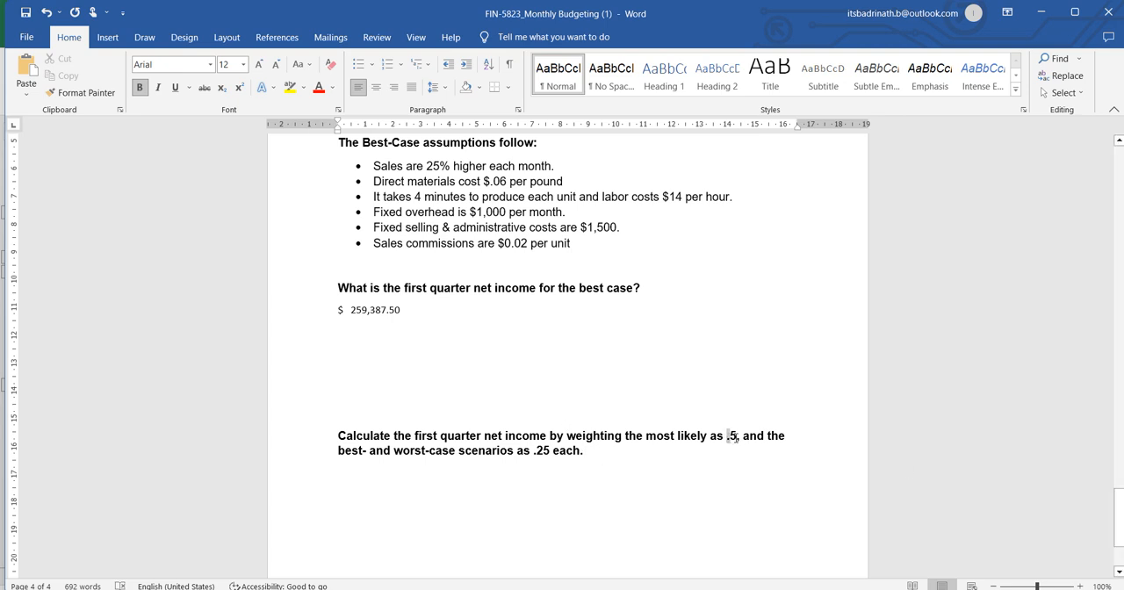
{"action": "double_click", "coordinate": [732, 436]}
{"action": "key", "text": "alt+Tab"}
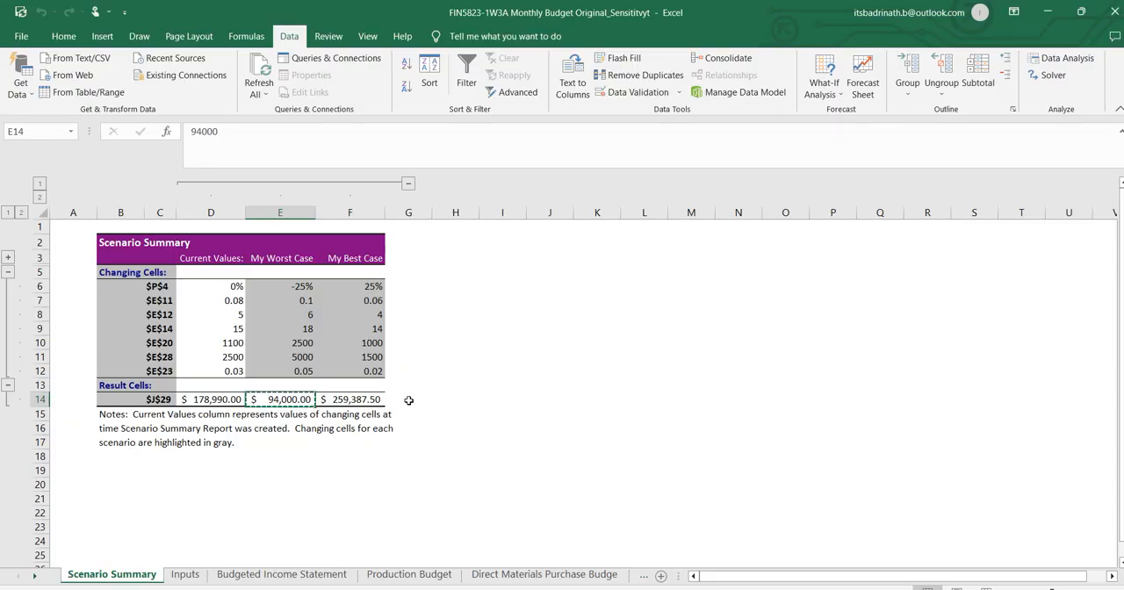
{"action": "left_click", "coordinate": [230, 286]}
{"action": "left_click_drag", "start_coordinate": [215, 398], "coordinate": [352, 401]}
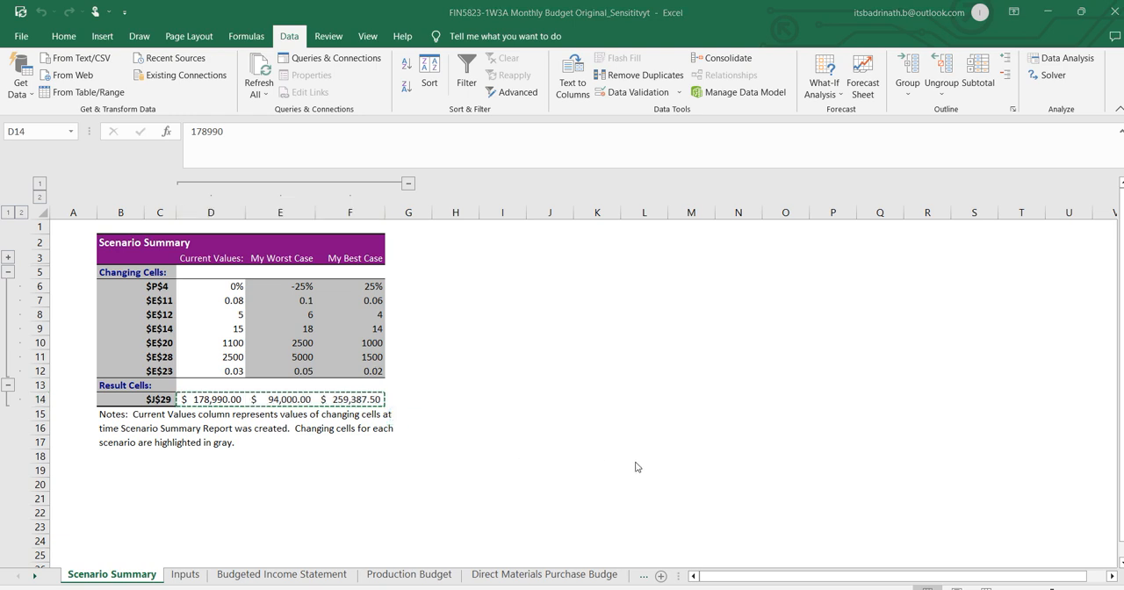
{"action": "key", "text": "alt+Tab"}
{"action": "left_click", "coordinate": [430, 485]}
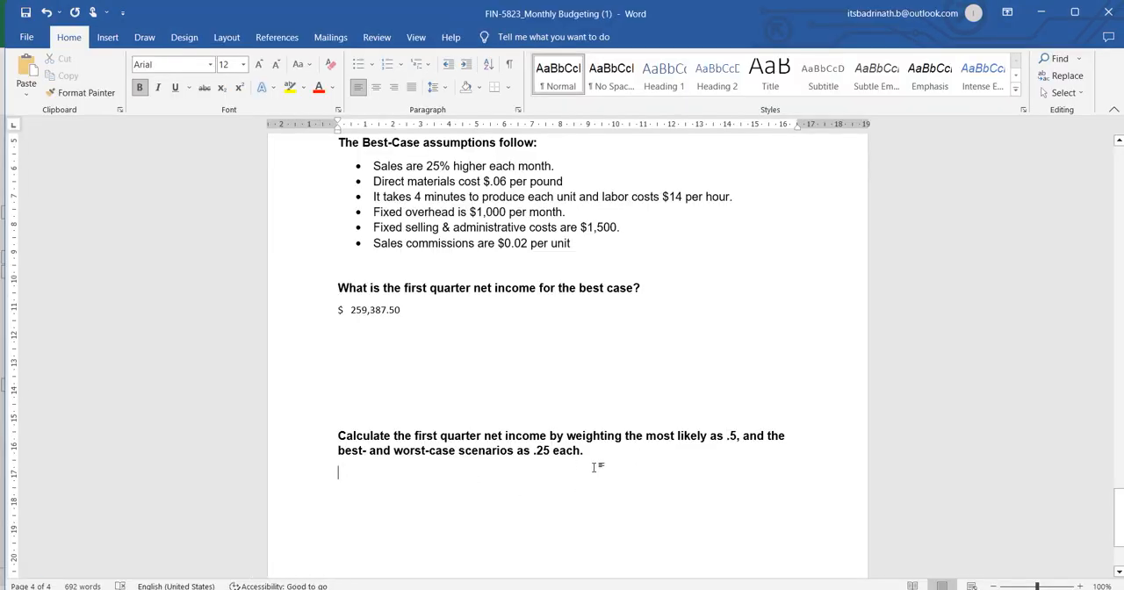
{"action": "key", "text": "Return"}
{"action": "key", "text": "ctrl+alt+v"}
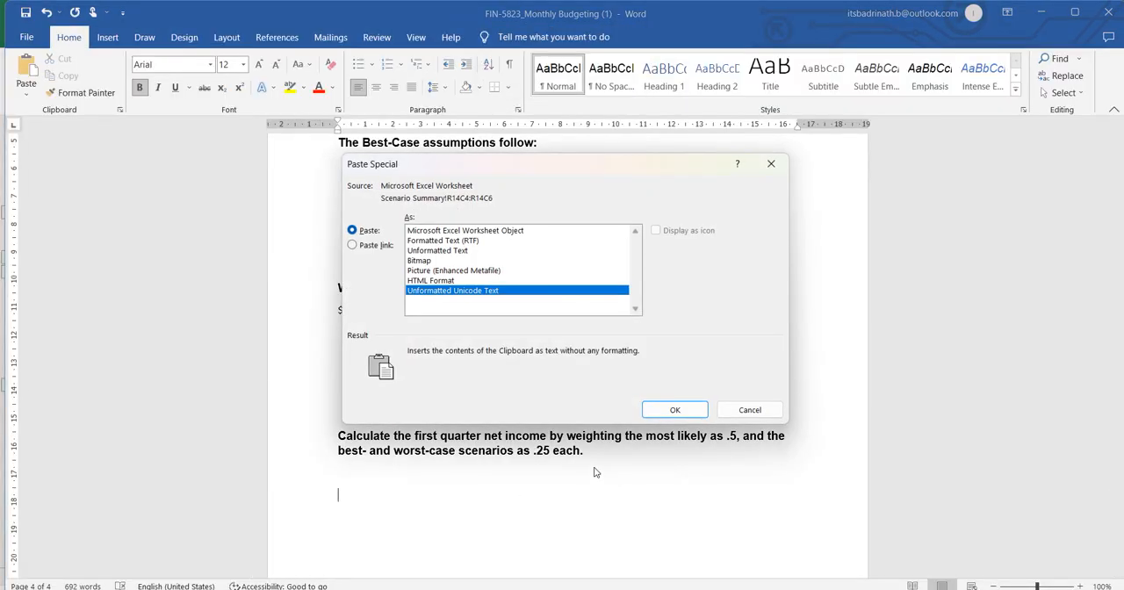
{"action": "key", "text": "Return"}
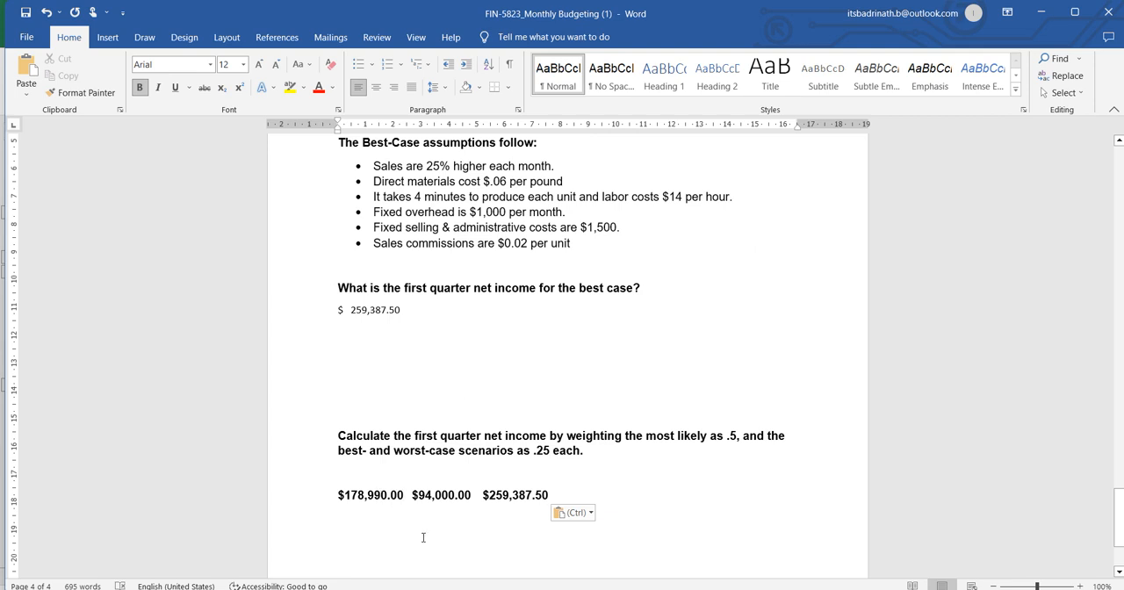
Turn the pasted most-likely income into the weighted term "($178,990.00X.5) +".
{"action": "type", "text": "X.5"}
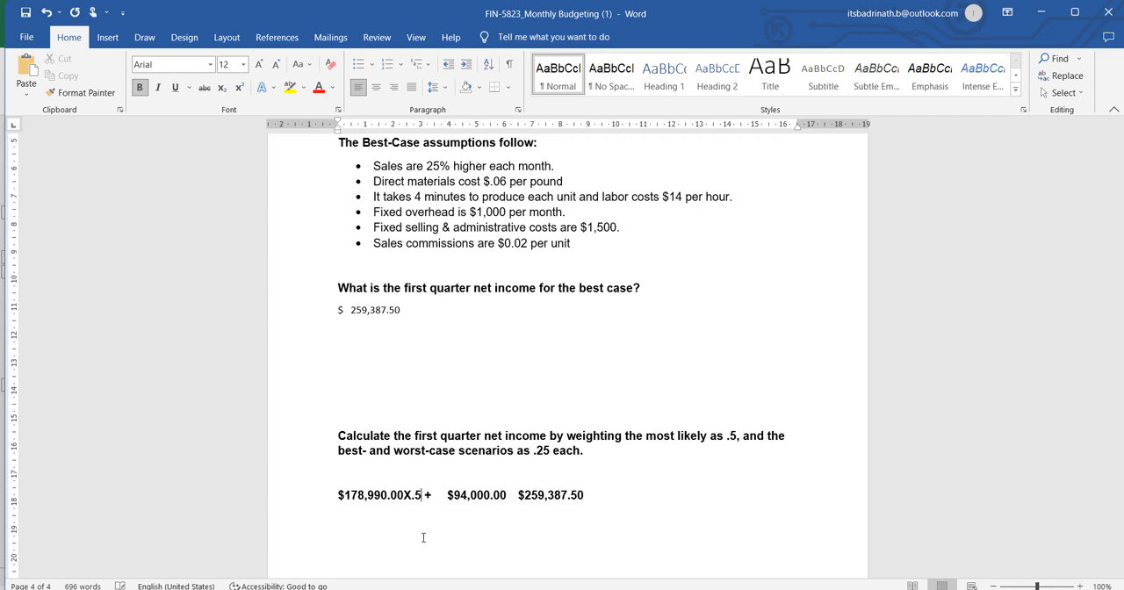
{"action": "type", "text": ")"}
{"action": "key", "text": "Home"}
{"action": "type", "text": "("}
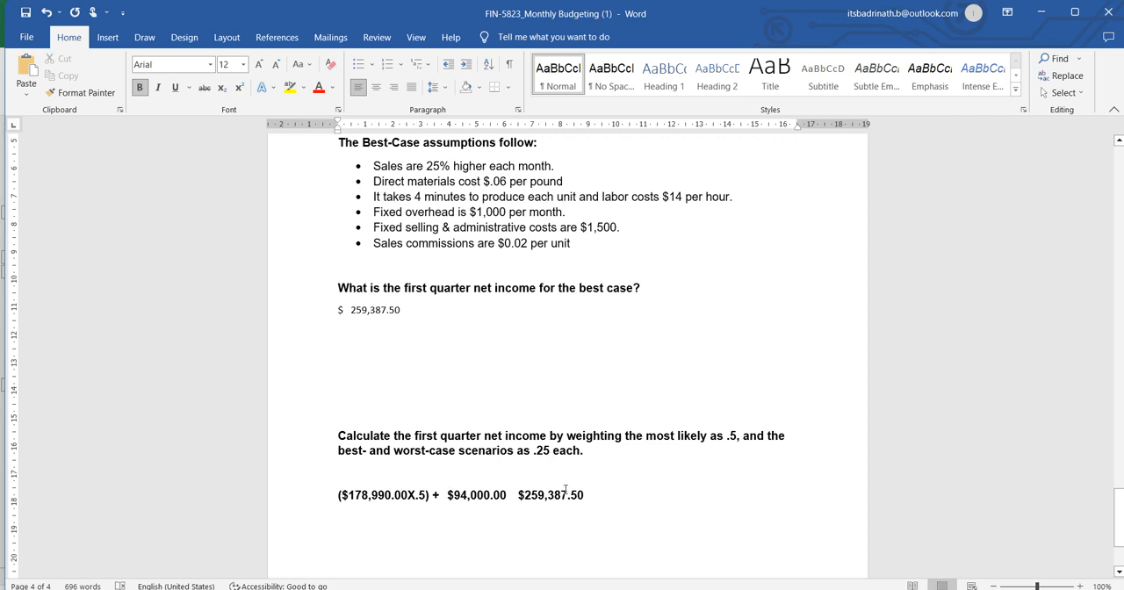
Turn the pasted worst-case income into the weighted term "($94,000.00X.25) +".
{"action": "left_click", "coordinate": [448, 496]}
{"action": "type", "text": "("}
{"action": "left_click", "coordinate": [510, 495]}
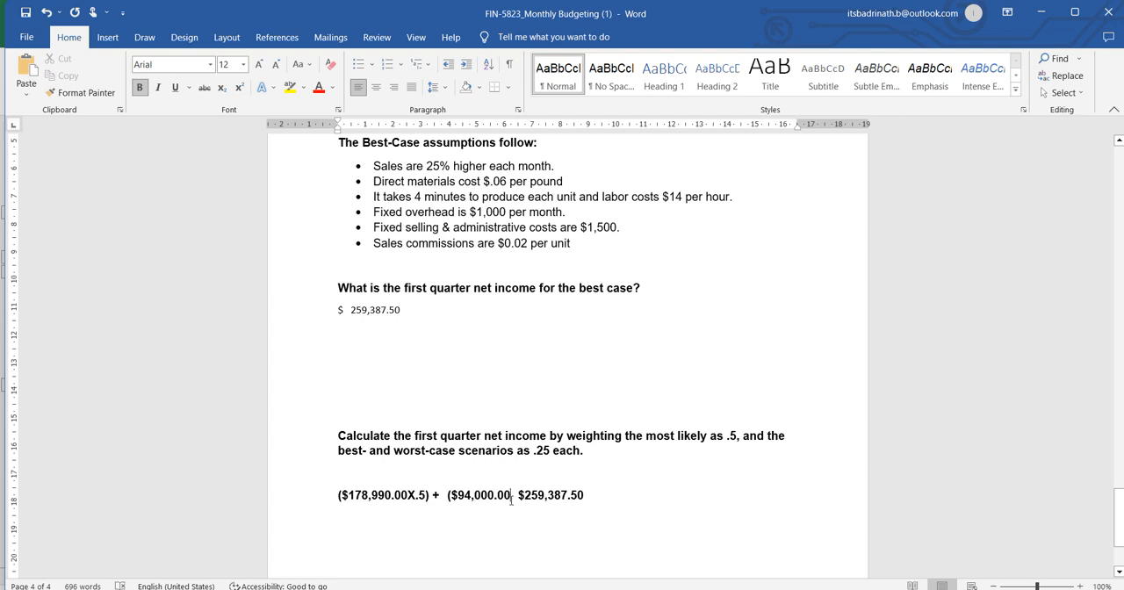
{"action": "type", "text": "X.2"}
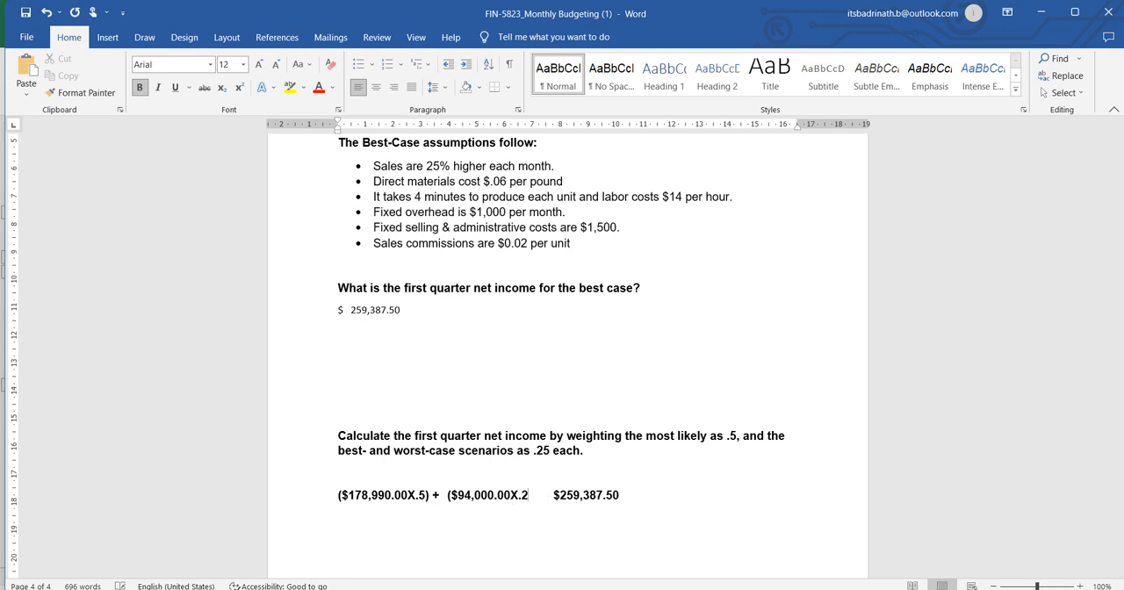
{"action": "type", "text": "5) +("}
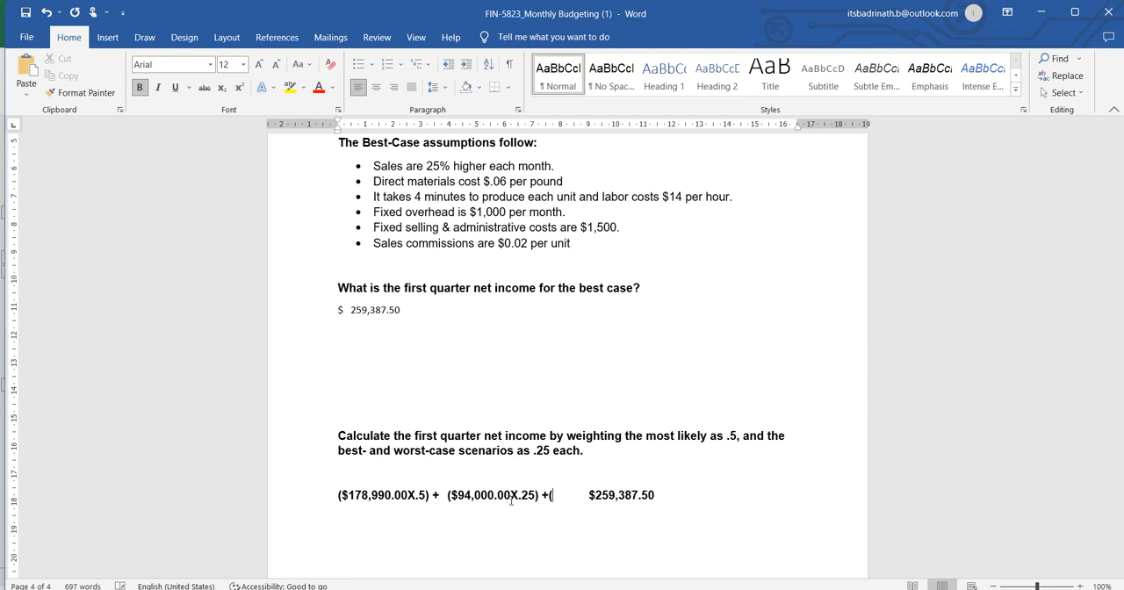
Turn the pasted best-case income into the weighted term "($259,387.50X.25)" and select the whole weighted expression.
{"action": "key", "text": "Delete"}
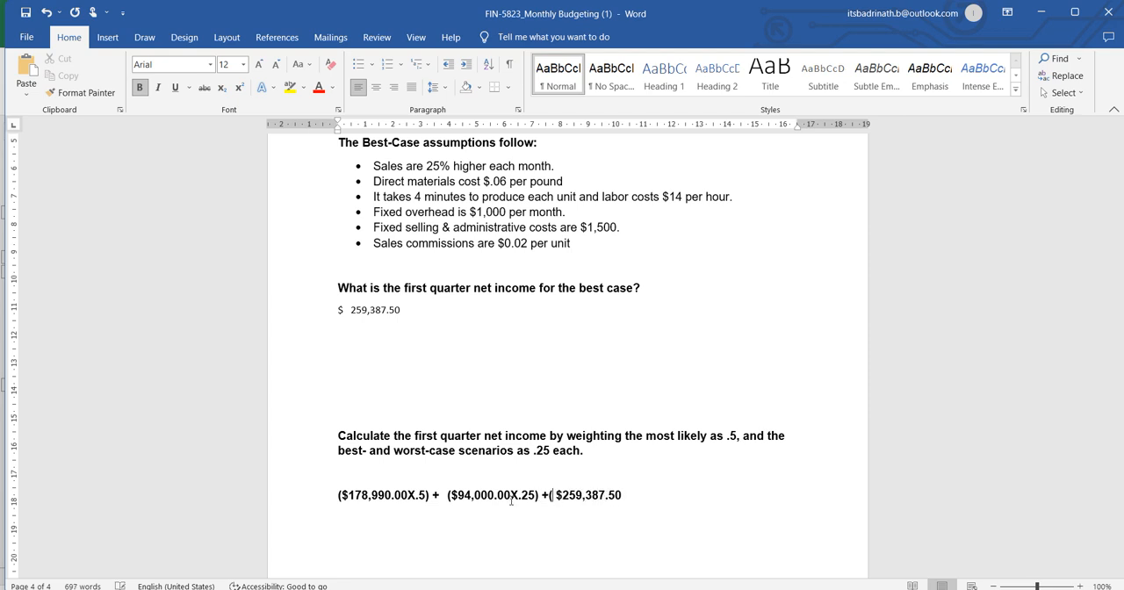
{"action": "key", "text": "Right"}
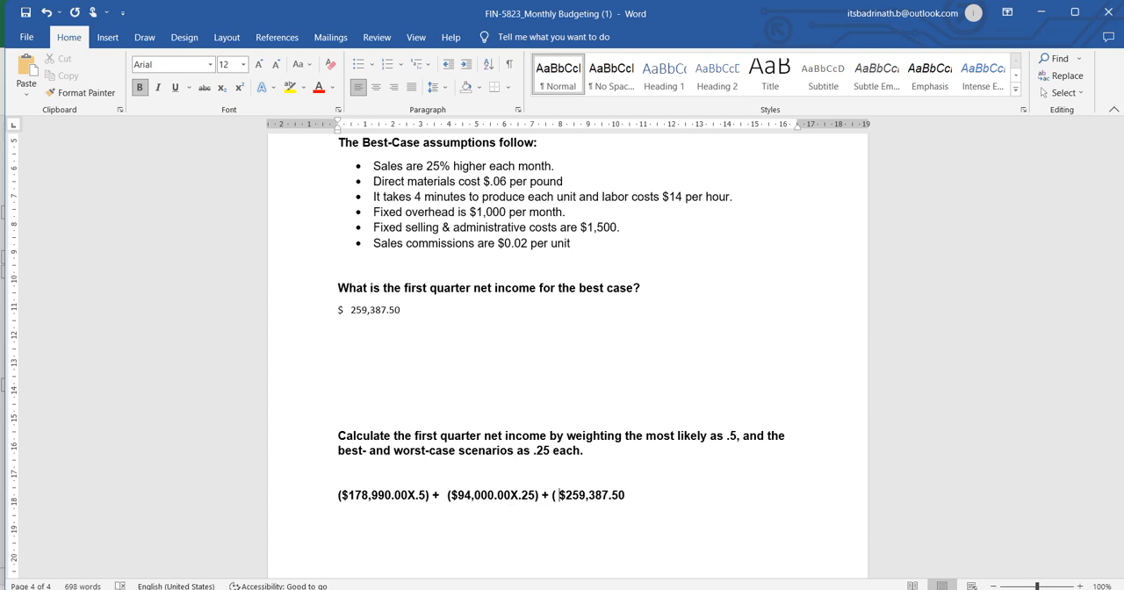
{"action": "key", "text": "Delete"}
{"action": "type", "text": "*"}
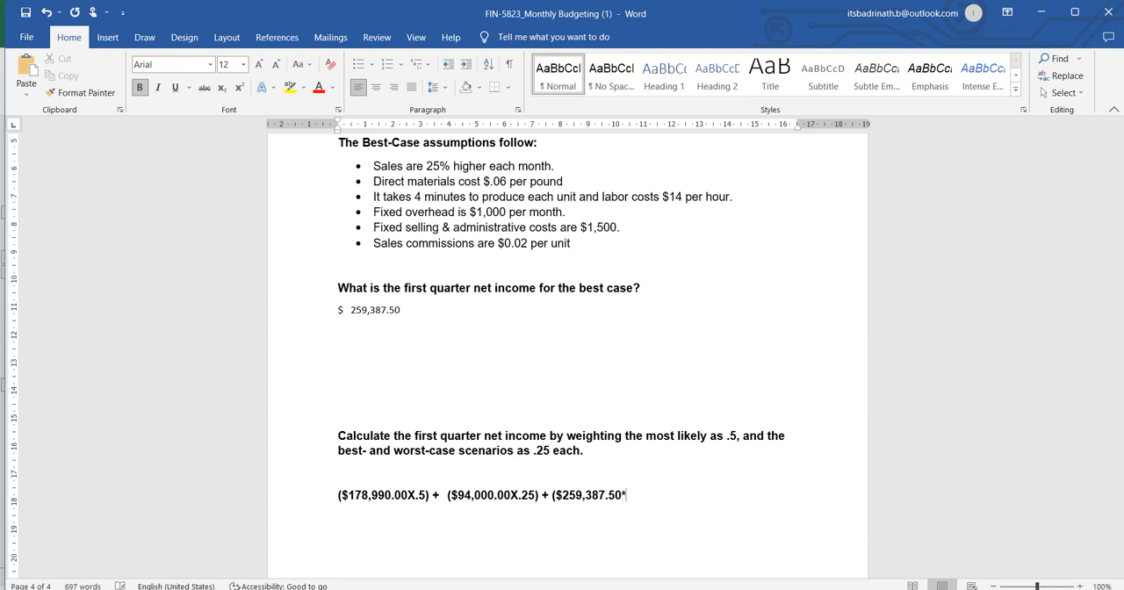
{"action": "type", "text": ".25)"}
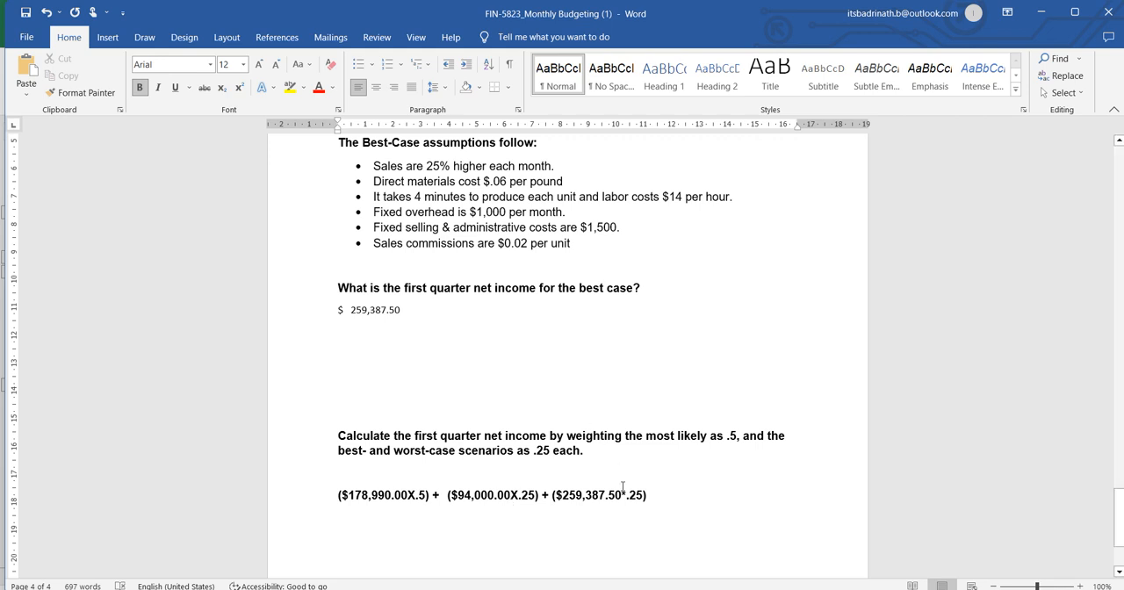
{"action": "left_click_drag", "start_coordinate": [620, 497], "coordinate": [319, 497]}
{"action": "type", "text": "X"}
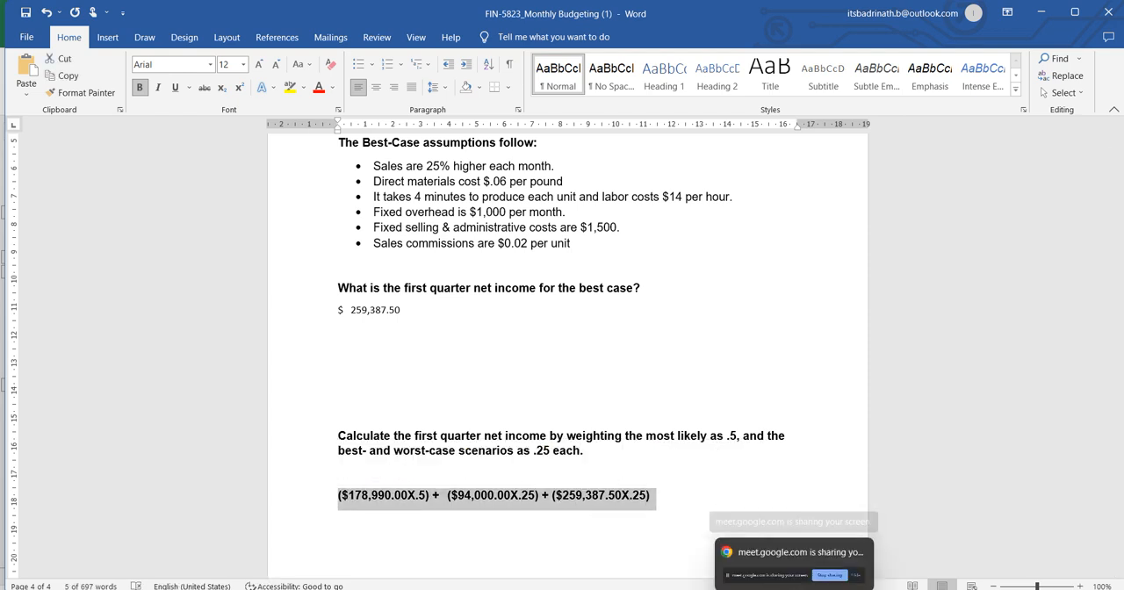
Switch to Chrome and run a Google search in a new tab for the weighted net income expression copied from Word.
{"action": "key", "text": "alt+Tab"}
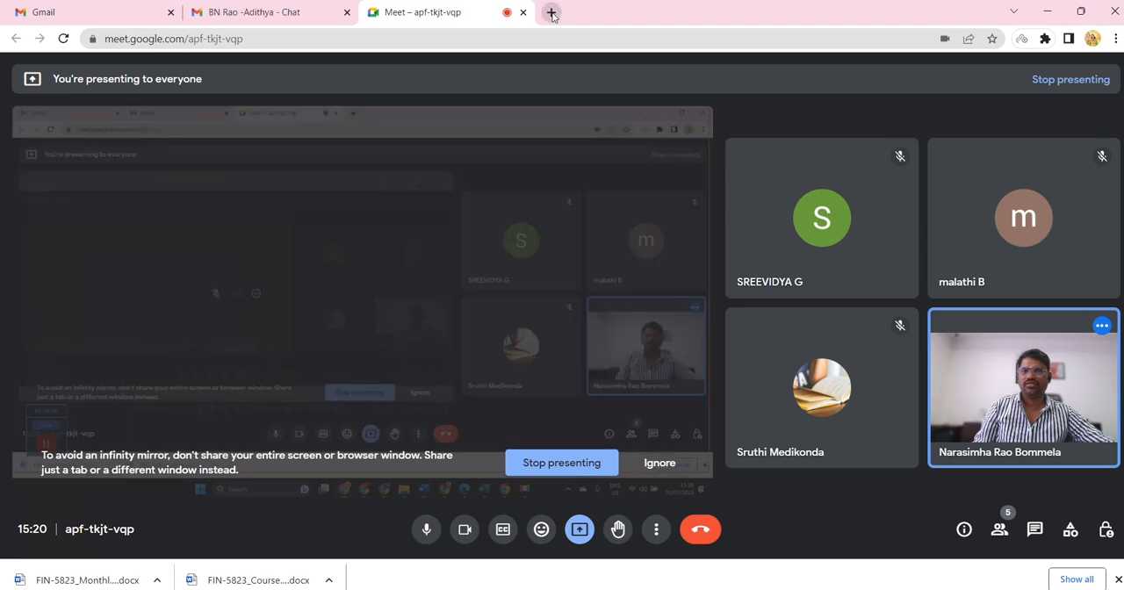
{"action": "left_click", "coordinate": [552, 12]}
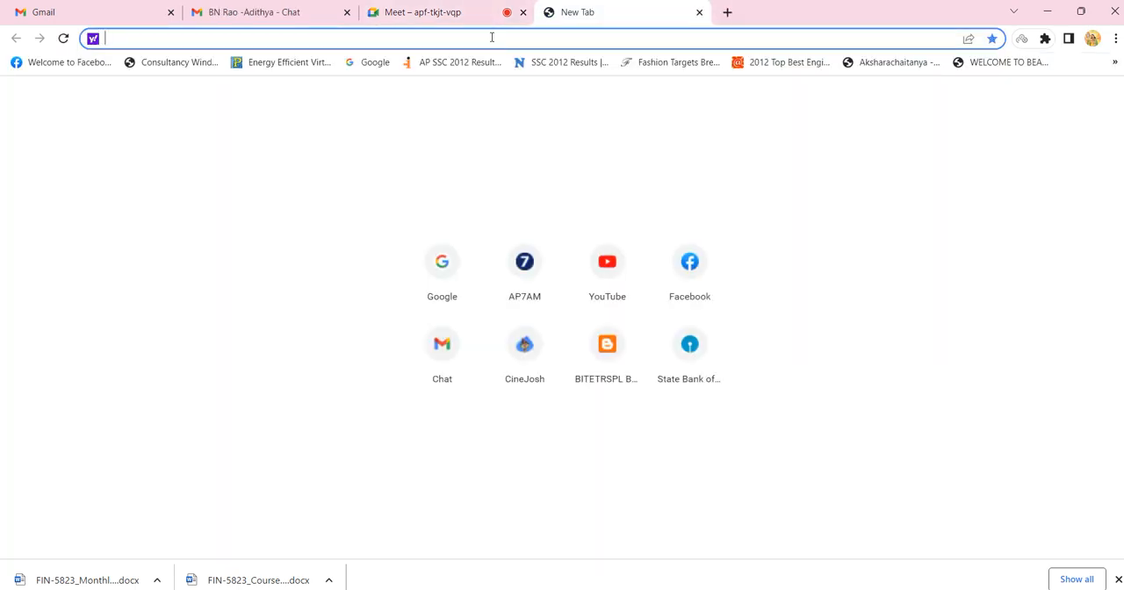
{"action": "type", "text": "goo"}
{"action": "key", "text": "Return"}
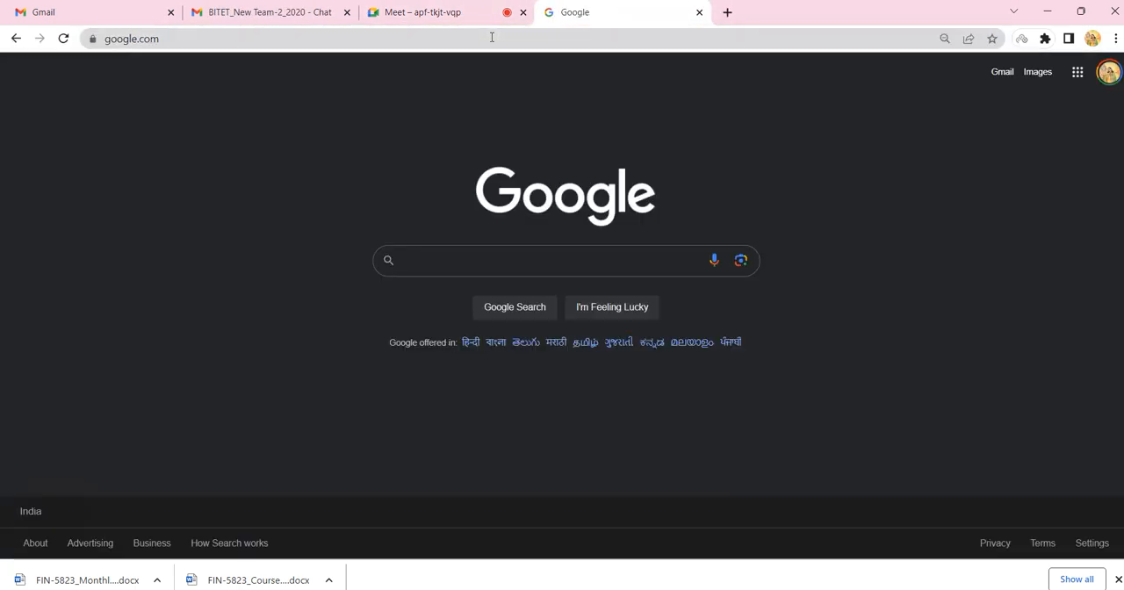
{"action": "key", "text": "ctrl+v"}
{"action": "key", "text": "Return"}
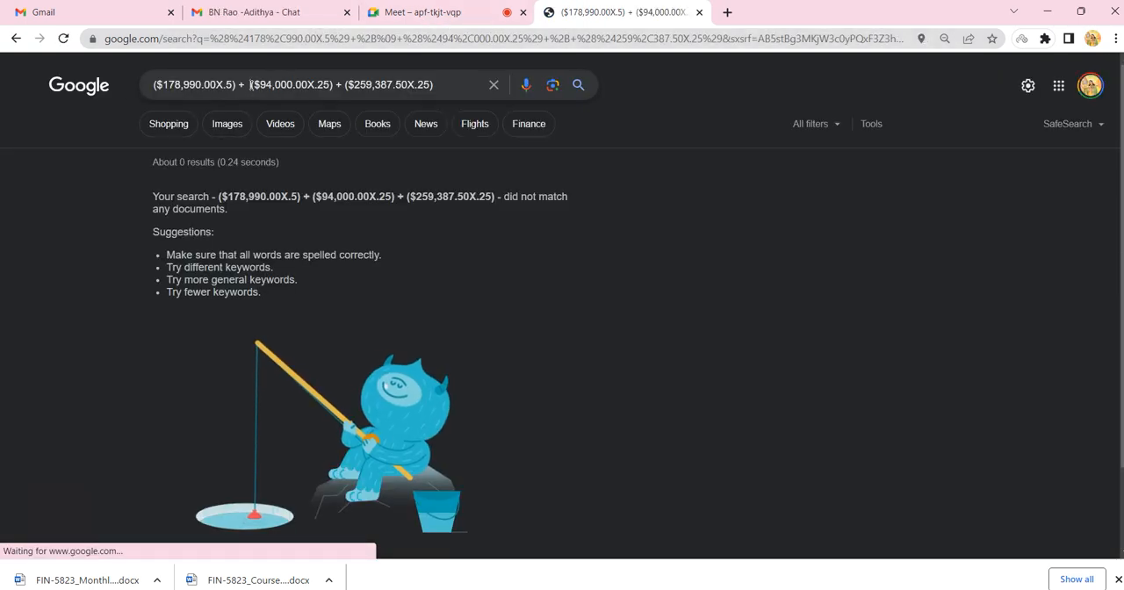
Remove the dollar signs from all three amounts in the Google query and search again.
{"action": "left_click", "coordinate": [164, 86]}
{"action": "key", "text": "BackSpace"}
{"action": "key", "text": "Right"}
{"action": "key", "text": "Right"}
{"action": "key", "text": "Right"}
{"action": "key", "text": "Right"}
{"action": "key", "text": "Right"}
{"action": "key", "text": "Right"}
{"action": "key", "text": "Right"}
{"action": "key", "text": "Right"}
{"action": "key", "text": "Right"}
{"action": "key", "text": "Right"}
{"action": "key", "text": "Right"}
{"action": "key", "text": "Right"}
{"action": "key", "text": "Right"}
{"action": "key", "text": "Right"}
{"action": "key", "text": "Right"}
{"action": "key", "text": "Right"}
{"action": "key", "text": "Right"}
{"action": "key", "text": "Right"}
{"action": "key", "text": "Right"}
{"action": "key", "text": "Right"}
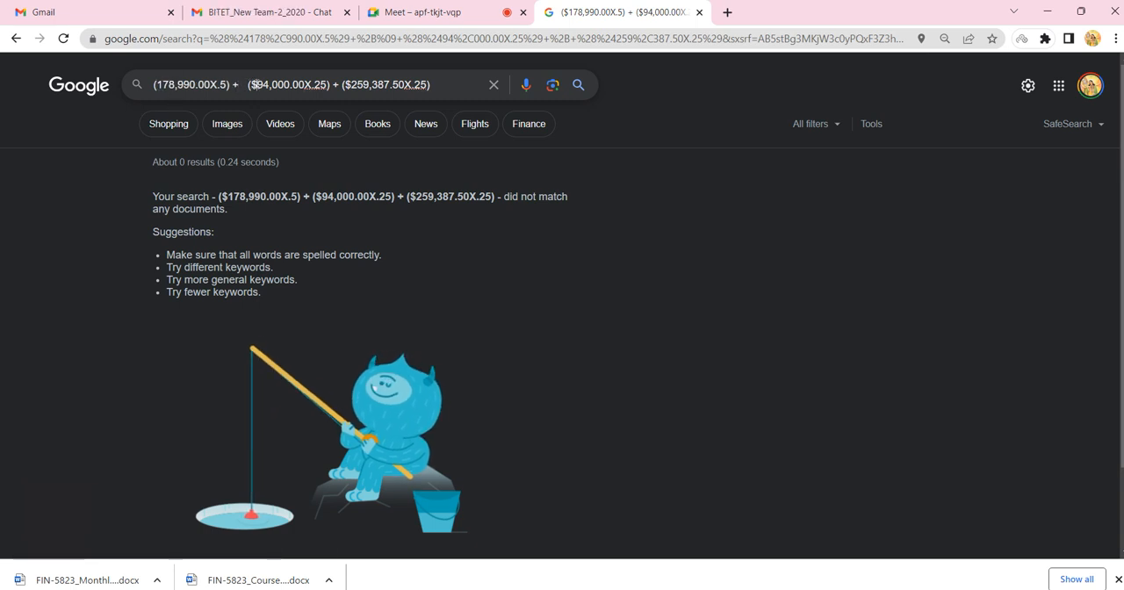
{"action": "key", "text": "BackSpace"}
{"action": "left_click", "coordinate": [340, 84]}
{"action": "key", "text": "BackSpace"}
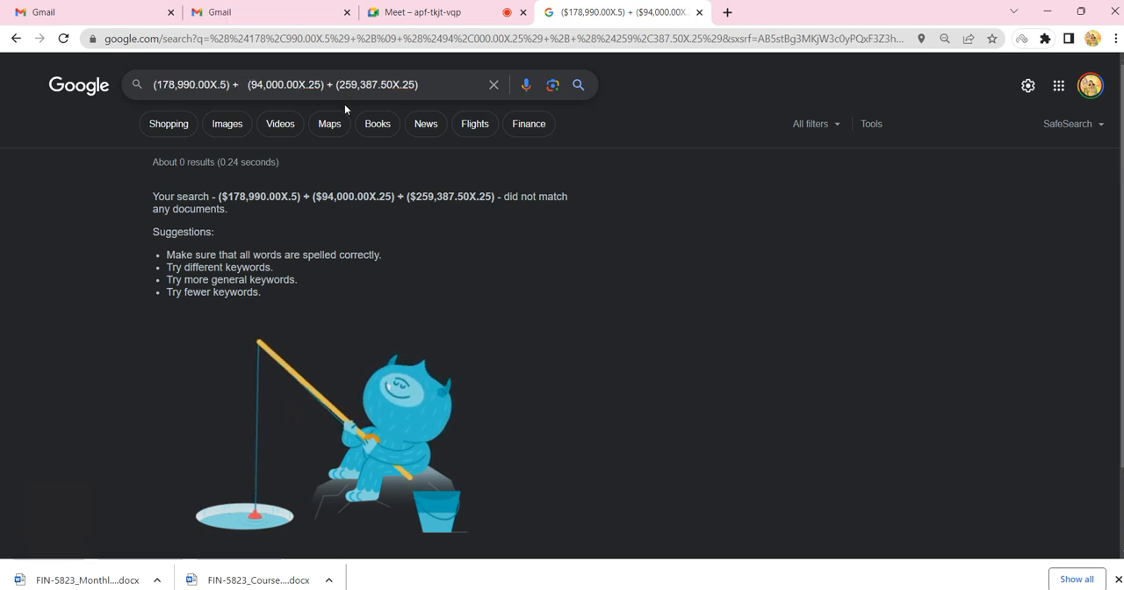
{"action": "key", "text": "Return"}
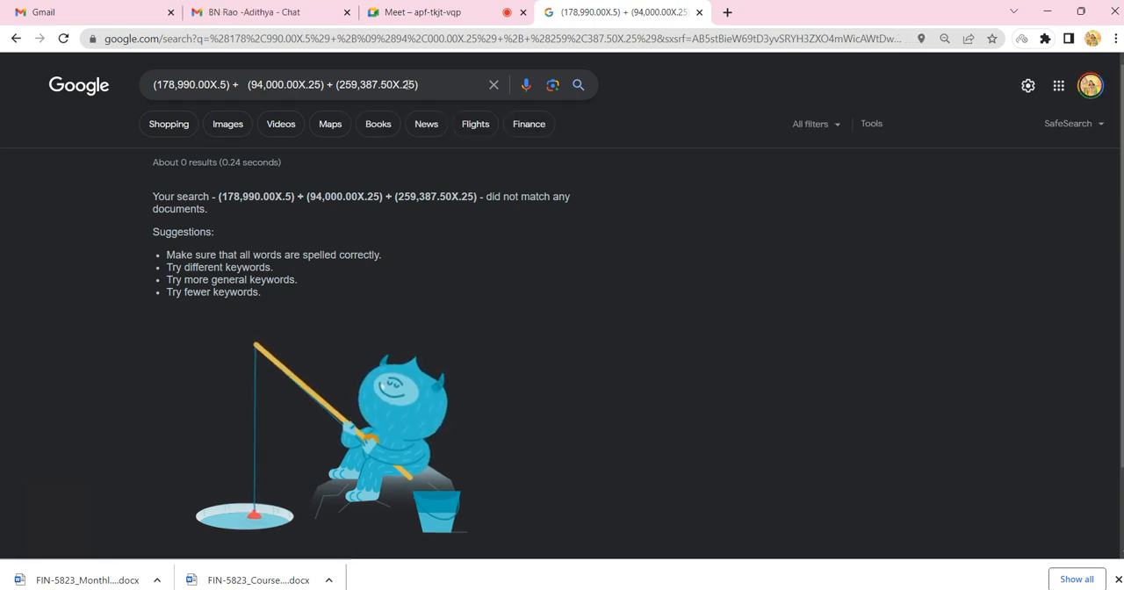
Remove the extra spaces before the second and third terms of the query and rerun the calculation.
{"action": "left_click", "coordinate": [242, 81]}
{"action": "key", "text": "BackSpace"}
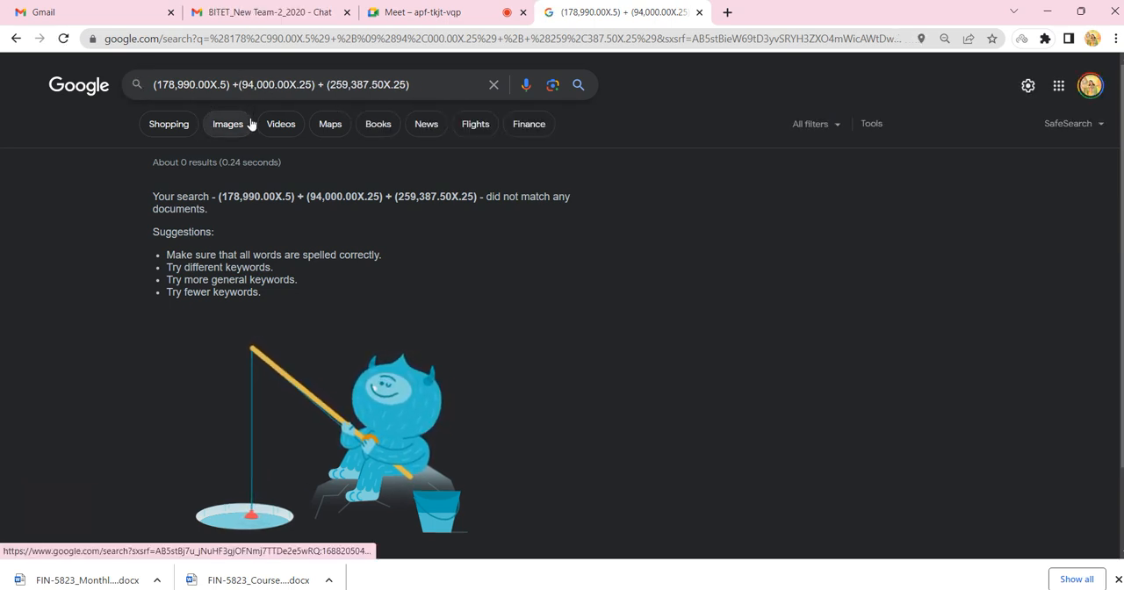
{"action": "left_click", "coordinate": [328, 84]}
{"action": "key", "text": "BackSpace"}
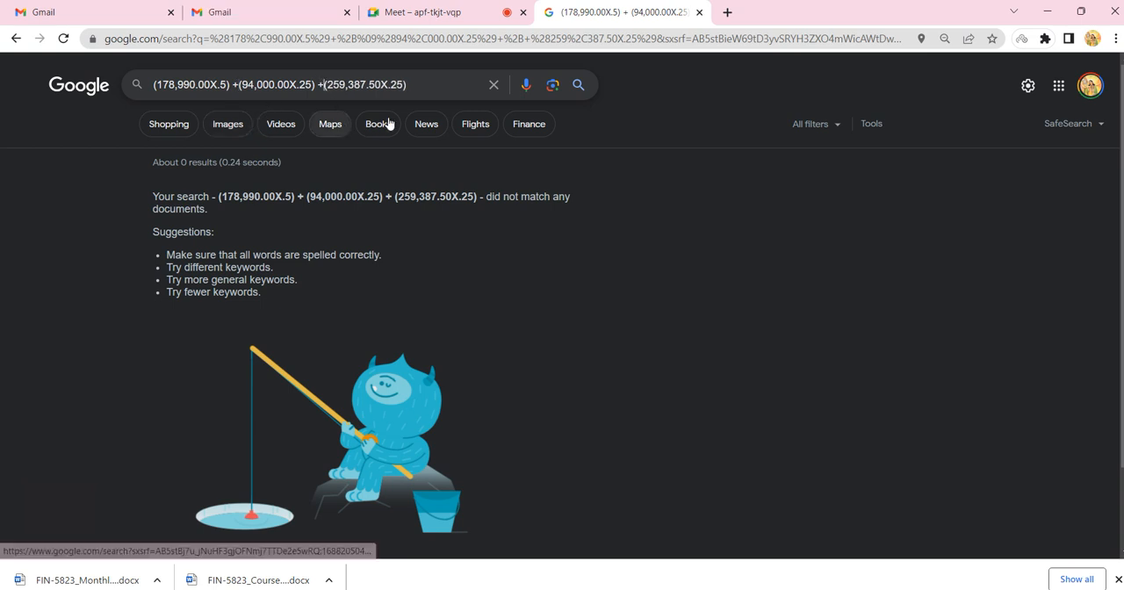
{"action": "key", "text": "Return"}
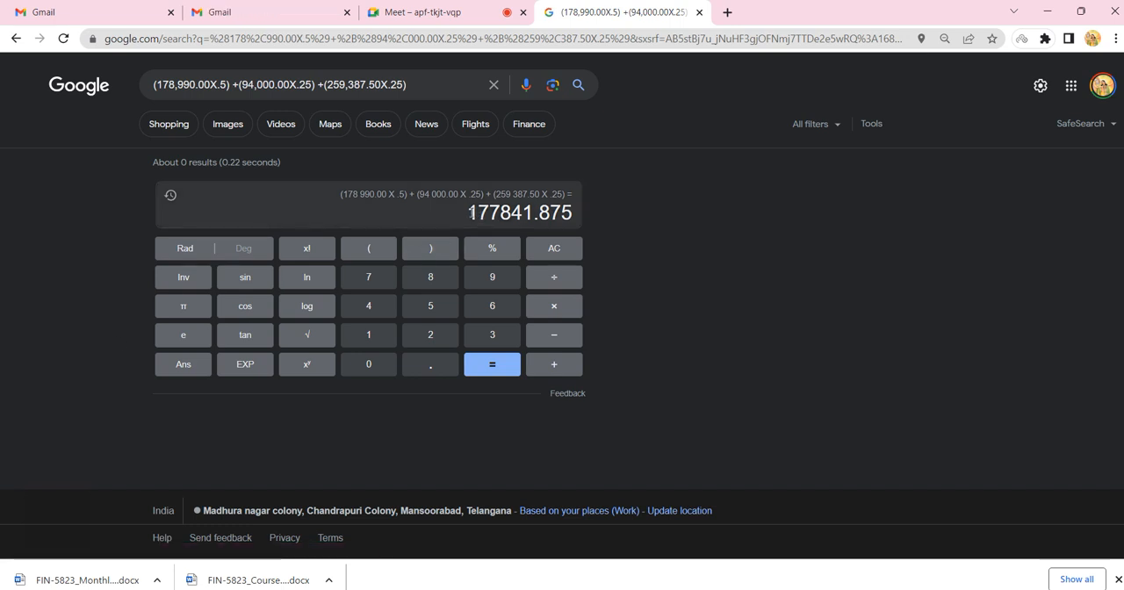
Add "=" to the end of the weighted expression in Word and paste the calculator result 177841.875 copied from Google after it.
{"action": "left_click_drag", "start_coordinate": [468, 212], "coordinate": [568, 213]}
{"action": "key", "text": "ctrl+c"}
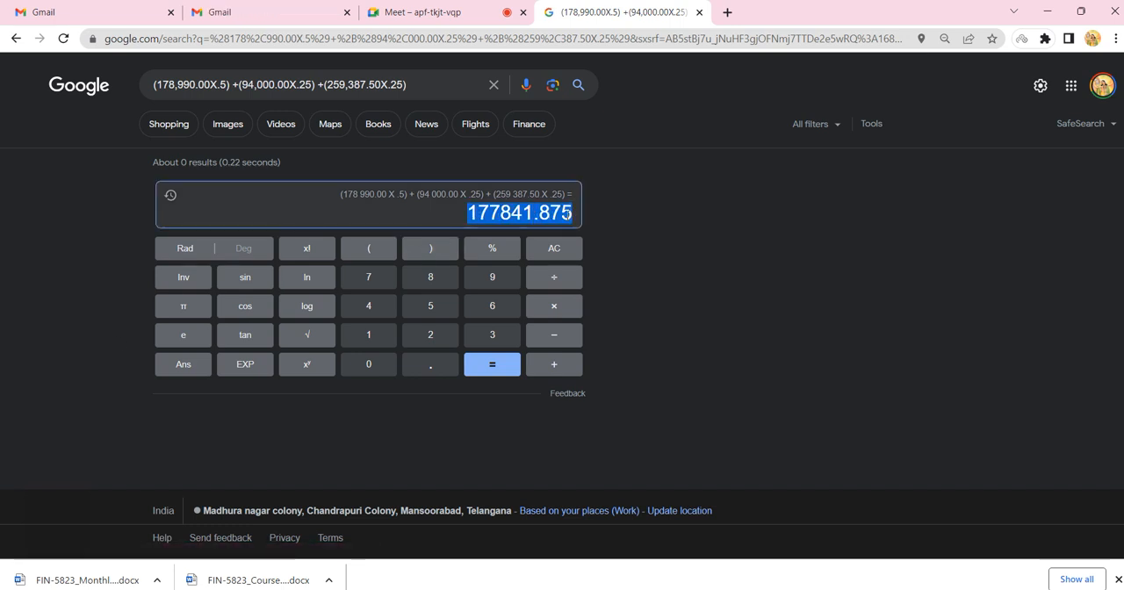
{"action": "key", "text": "alt+Tab"}
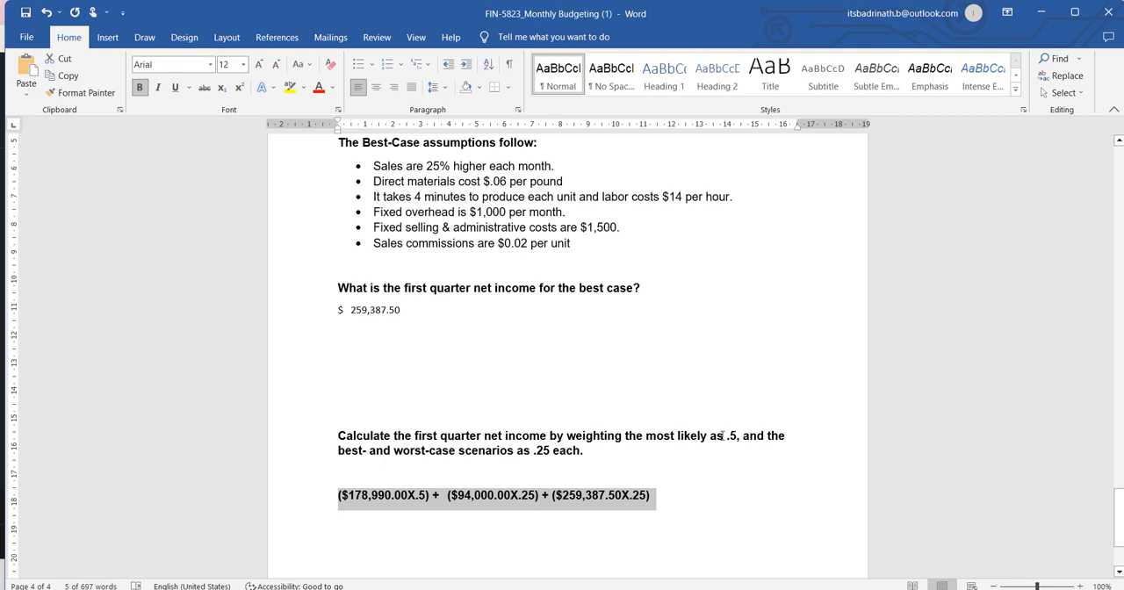
{"action": "left_click", "coordinate": [369, 495]}
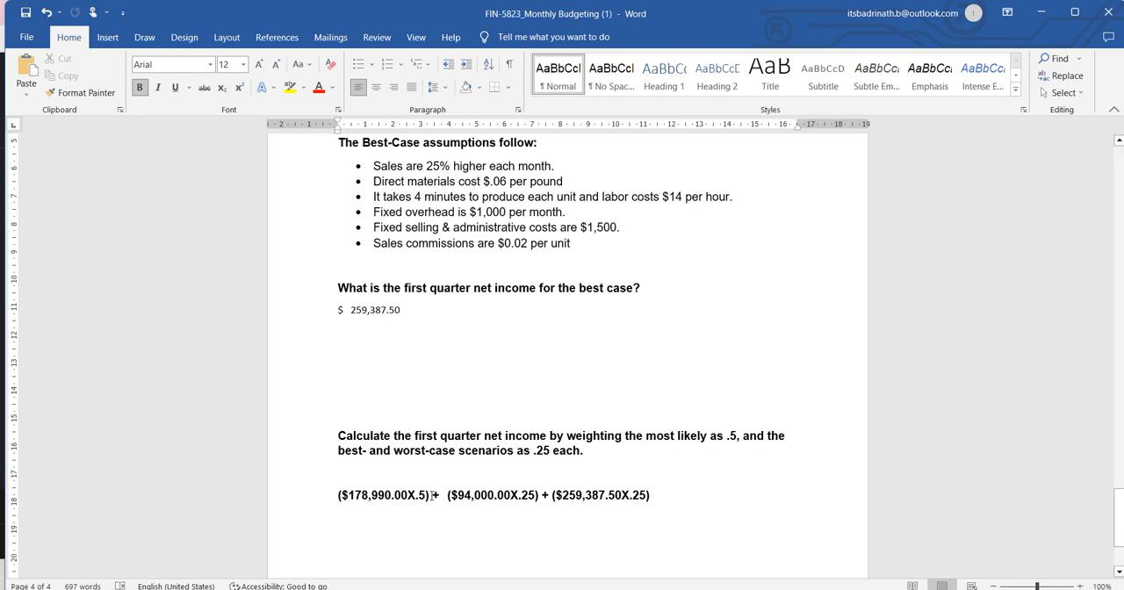
{"action": "left_click_drag", "start_coordinate": [431, 495], "coordinate": [357, 489]}
{"action": "left_click", "coordinate": [342, 517]}
{"action": "key", "text": "BackSpace"}
{"action": "type", "text": "="}
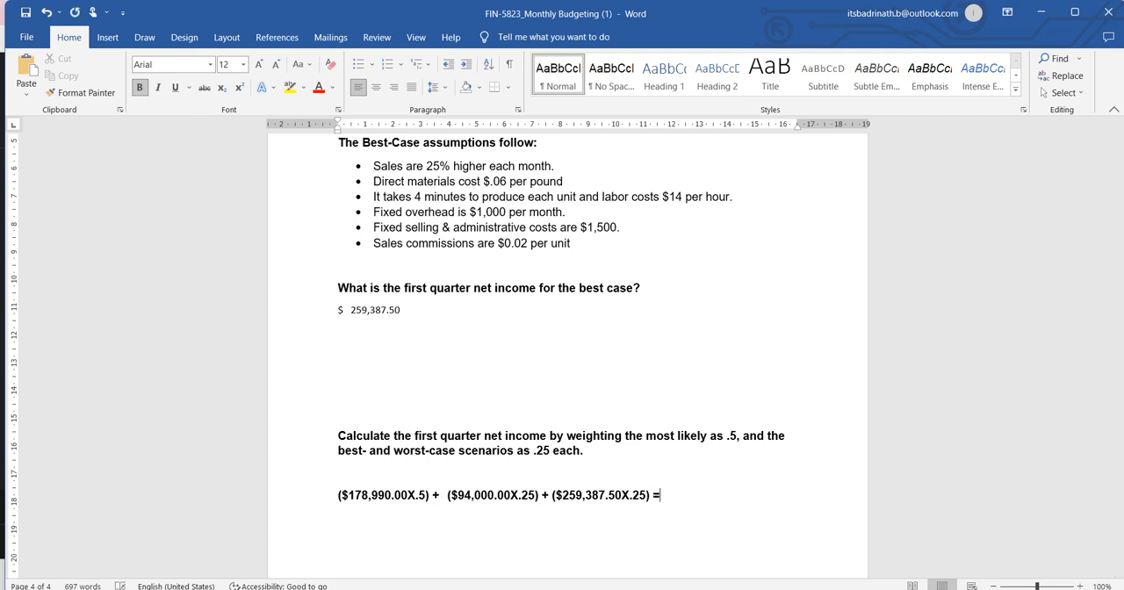
{"action": "key", "text": "ctrl+v"}
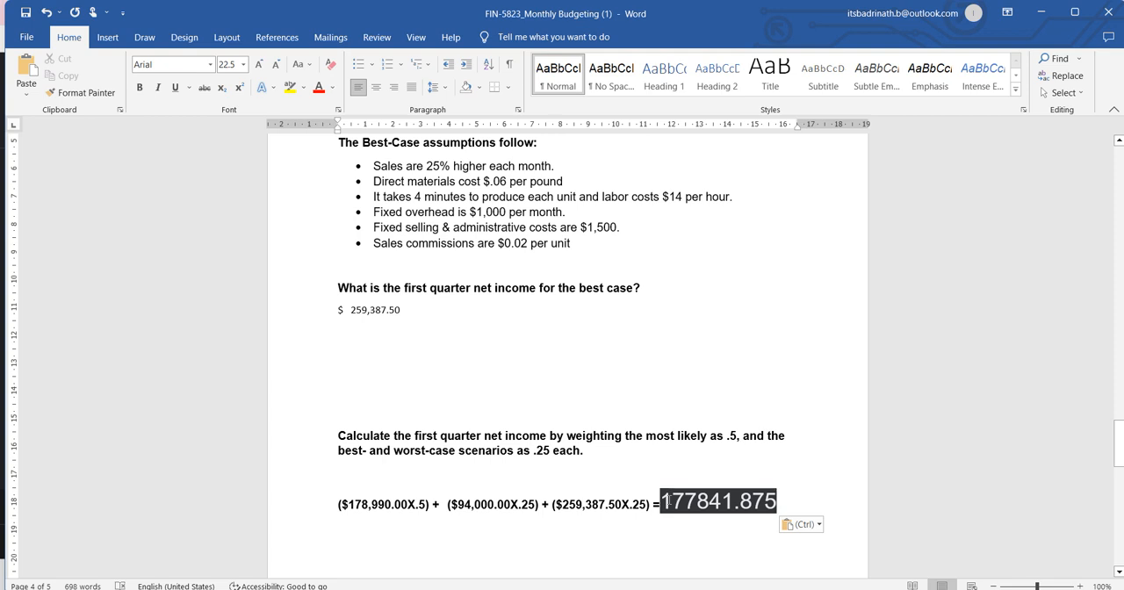
Write the general weighting formula "Ax50+bX25+cX25" on a line below the weighted net income result.
{"action": "left_click", "coordinate": [703, 418]}
{"action": "left_click", "coordinate": [361, 545]}
{"action": "key", "text": "Return"}
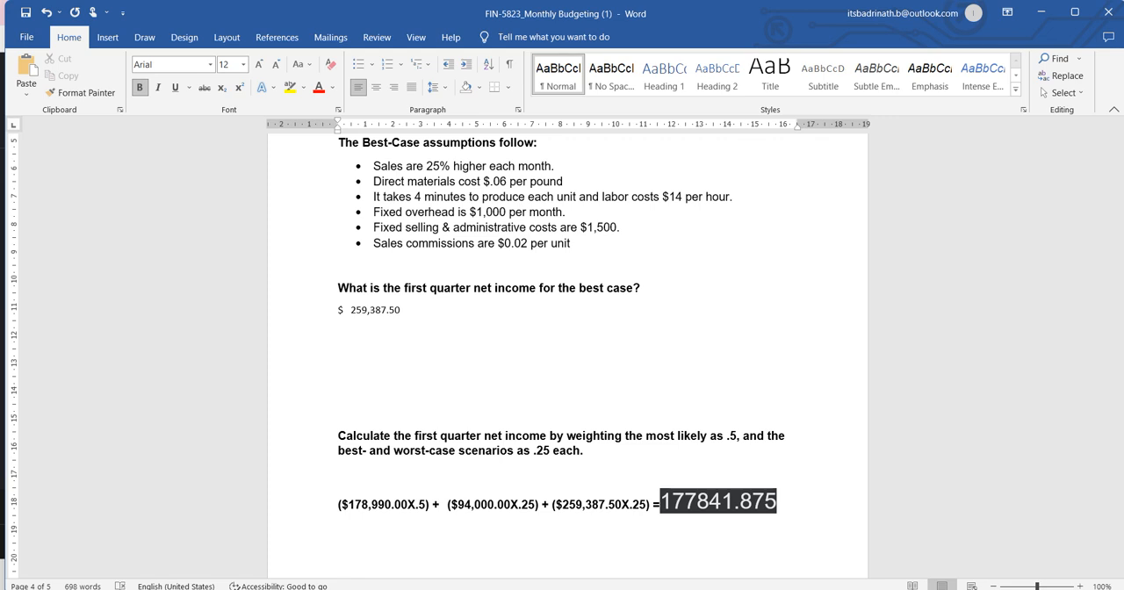
{"action": "type", "text": "x"}
{"action": "key", "text": "BackSpace"}
{"action": "type", "text": "Ax50+bX25+c"}
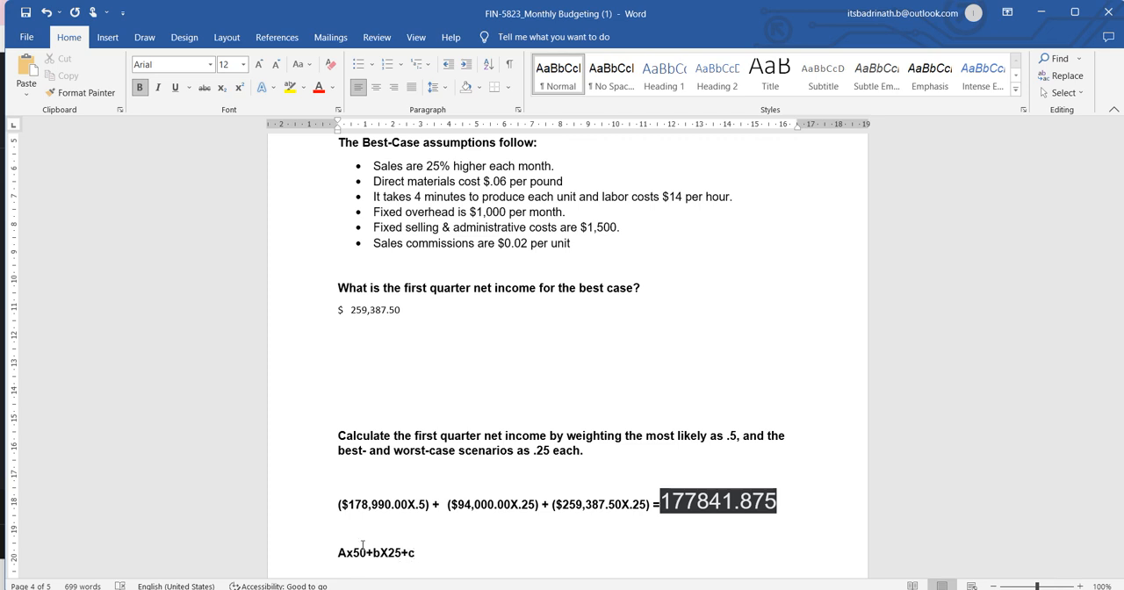
{"action": "type", "text": "X25"}
Extend the general formula to "(Ax50+bX25+cX25)/100" and delete the line again.
{"action": "key", "text": "Home"}
{"action": "type", "text": "("}
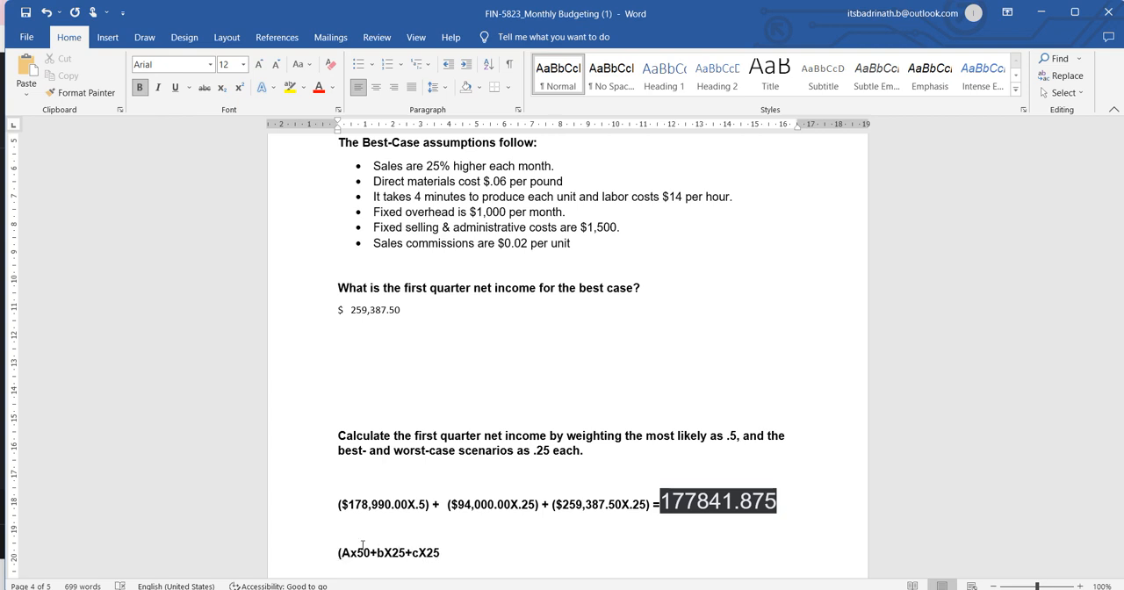
{"action": "key", "text": "End"}
{"action": "type", "text": ")/100"}
{"action": "key", "text": "shift+Home"}
{"action": "key", "text": "BackSpace"}
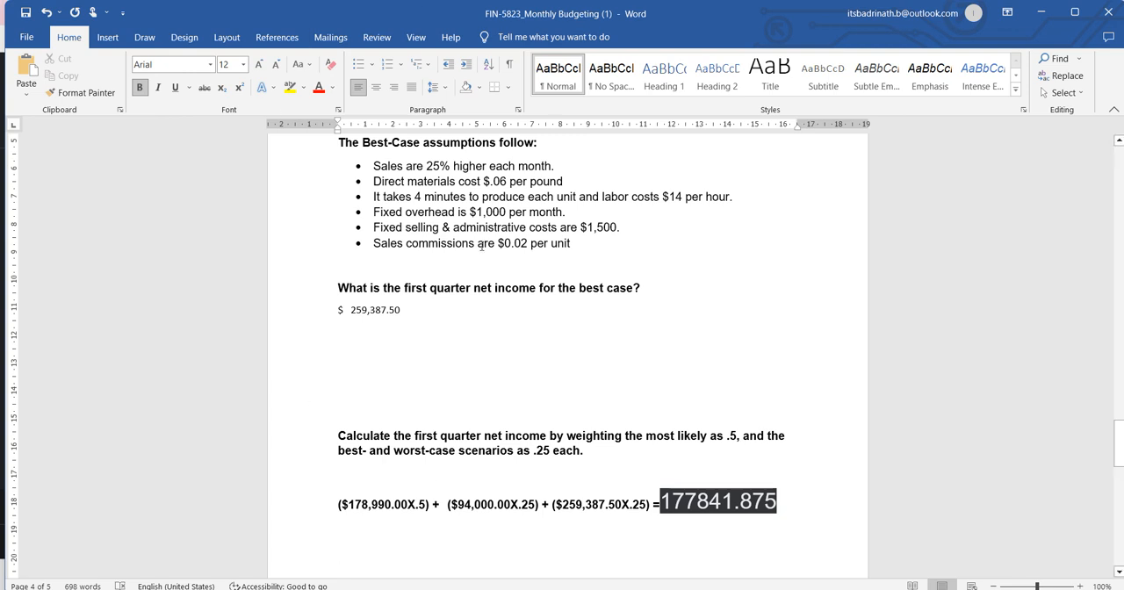
{"action": "scroll", "coordinate": [484, 330], "scroll_direction": "up", "scroll_amount": 1}
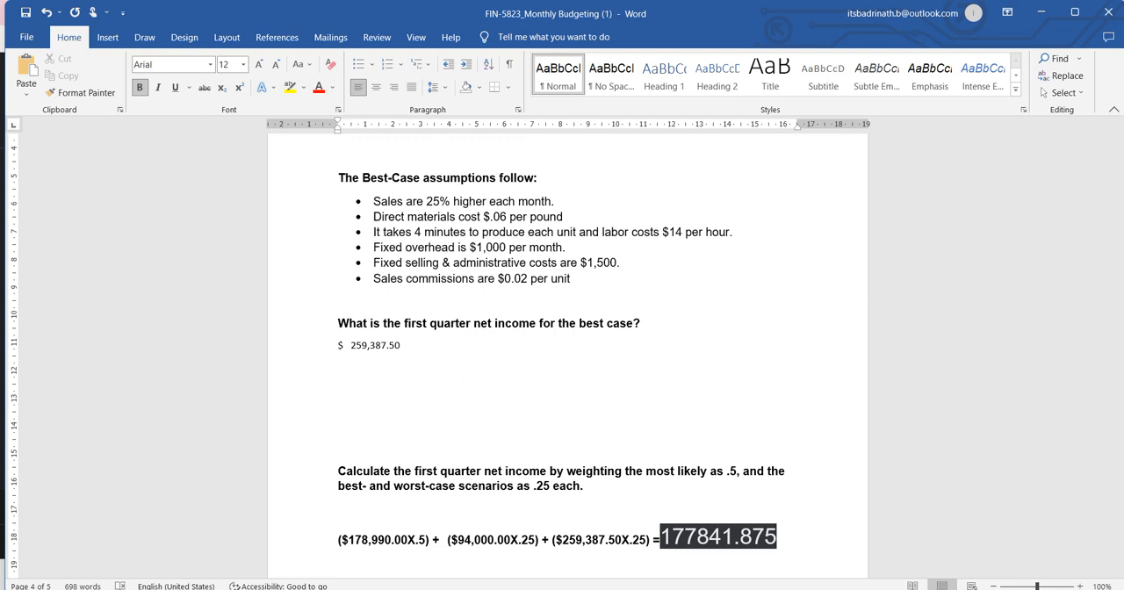
{"action": "left_click", "coordinate": [827, 589]}
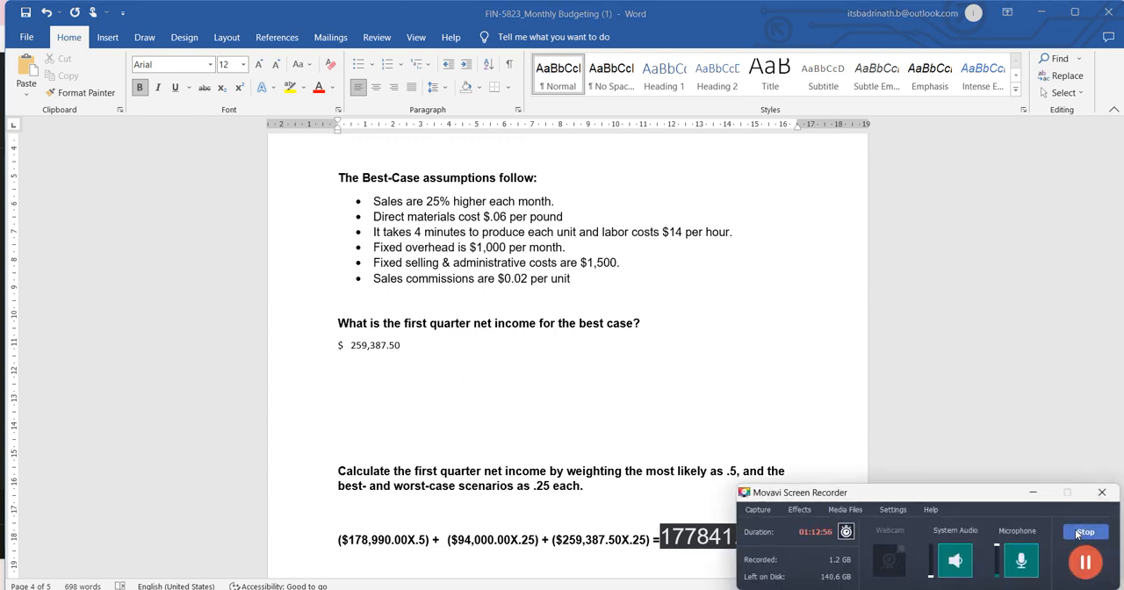